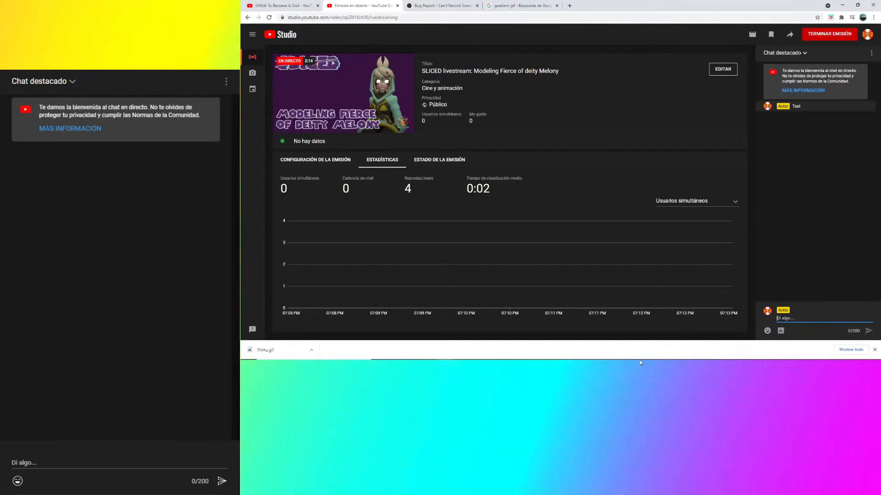
Check the stream preview in OBS, and switch to Blender to view the Melony model.
left_click(613, 357)
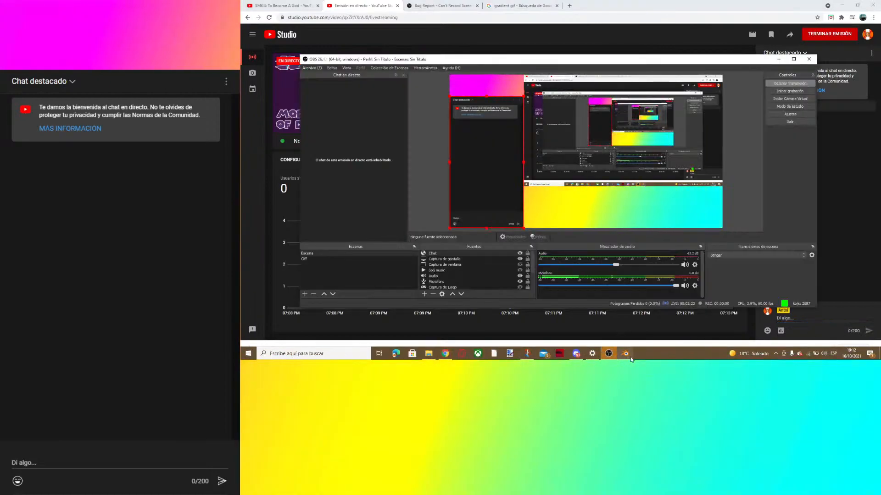
mouse_move(630, 357)
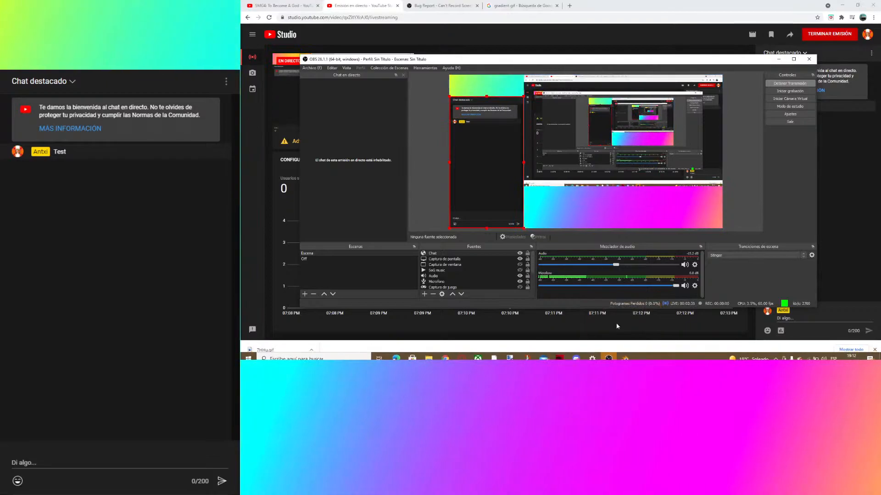
left_click(623, 356)
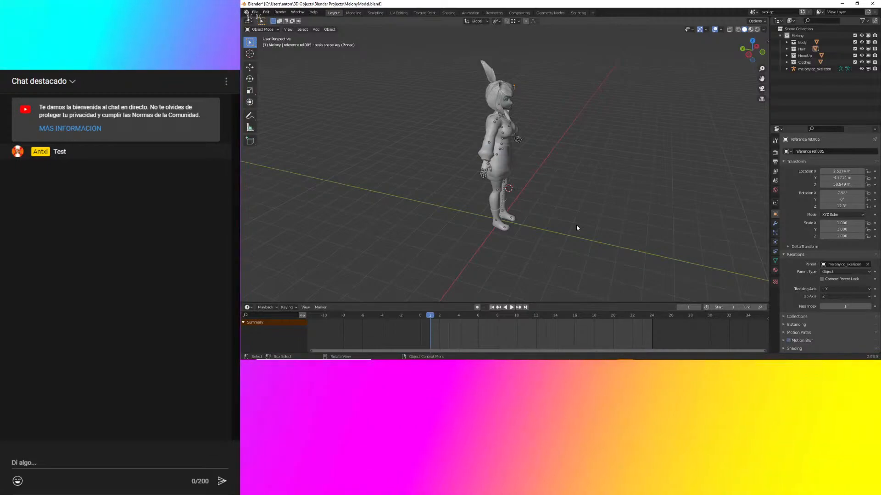
scroll(577, 228, "up", 4)
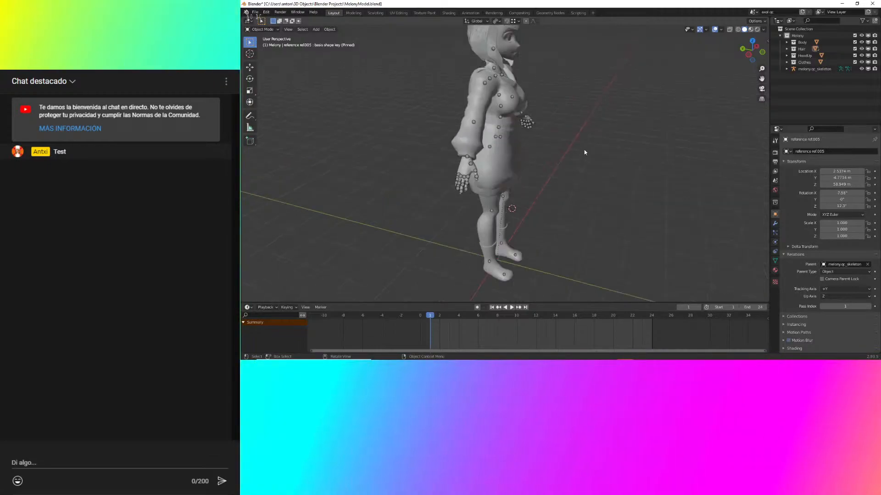
Switch to the browser, bring up the "SMG4: To Become A God" video and mute it.
left_click(446, 355)
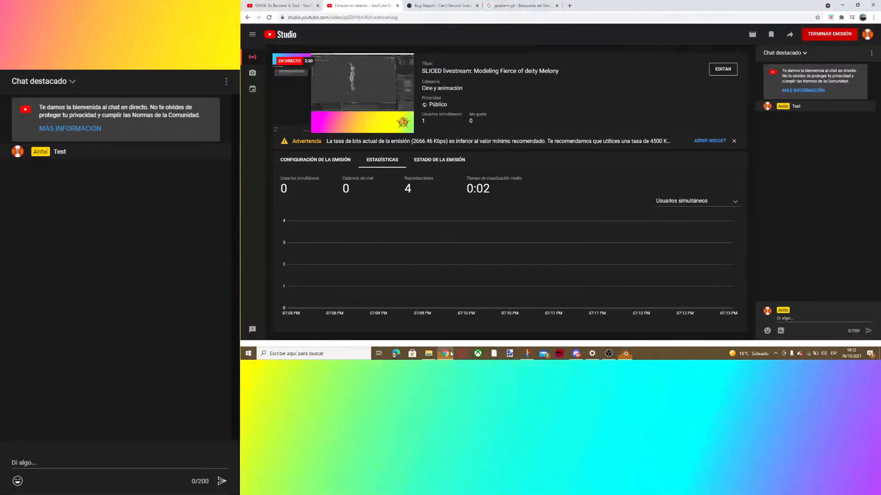
left_click(286, 3)
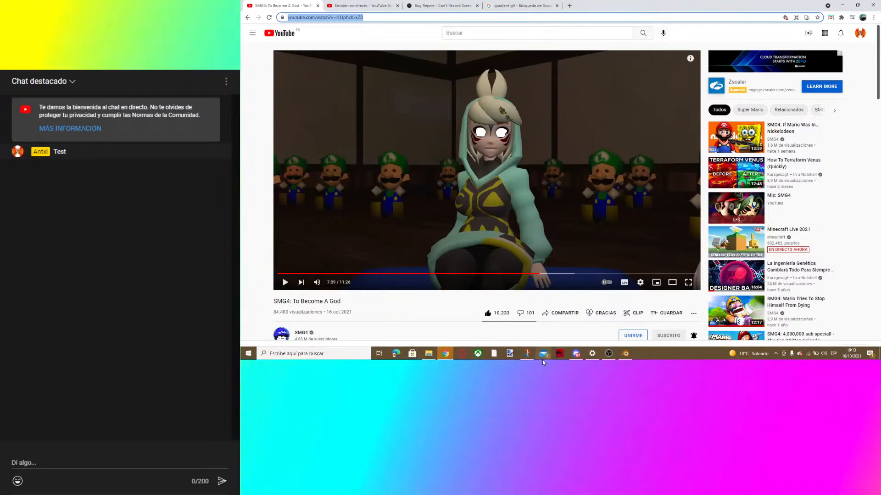
left_click(316, 282)
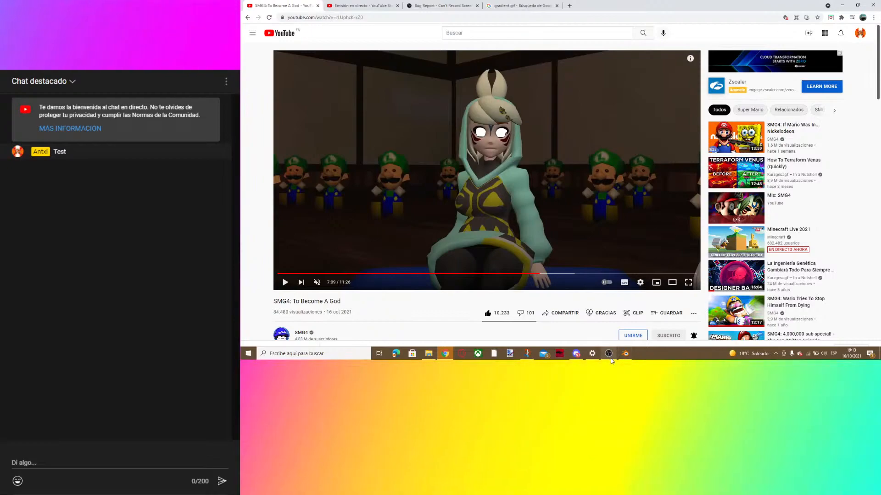
mouse_move(611, 360)
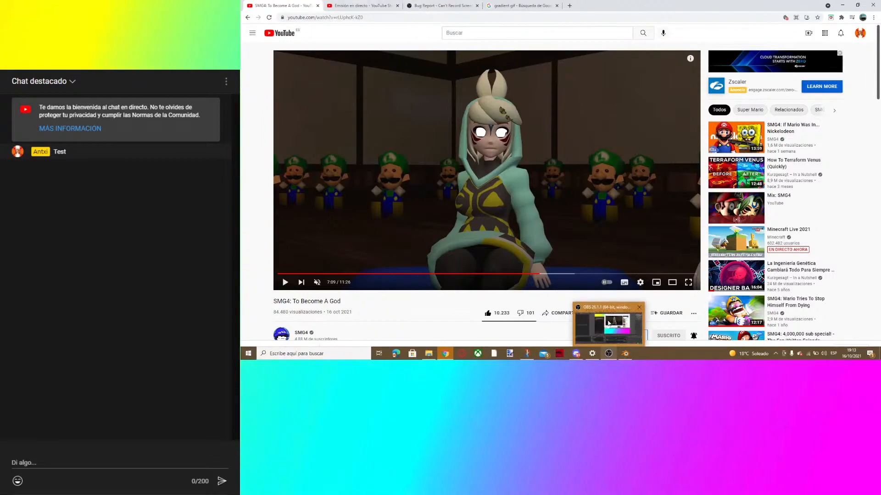
Close the gradient gif search page and return to the YouTube Studio livestream dashboard.
left_click(558, 5)
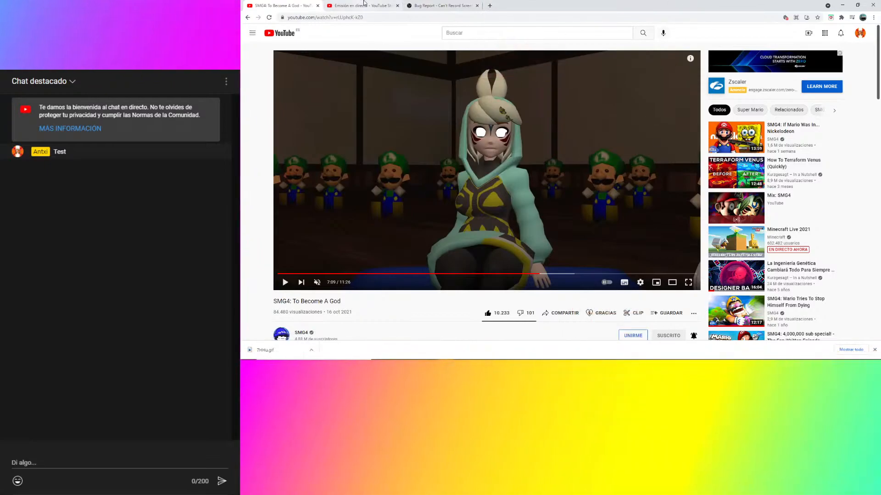
left_click(360, 6)
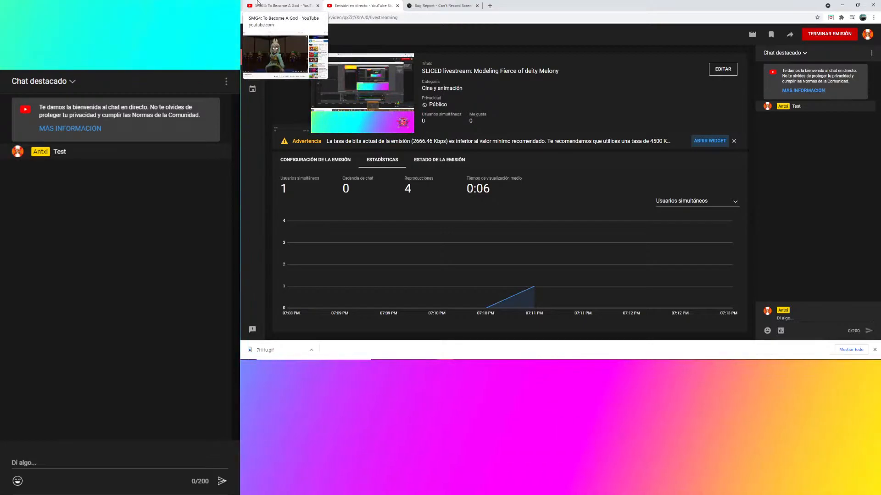
left_click(257, 3)
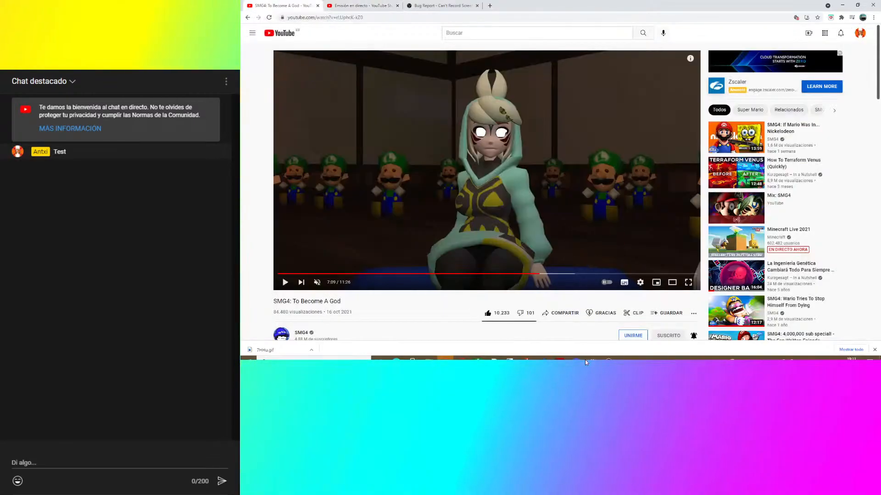
mouse_move(624, 362)
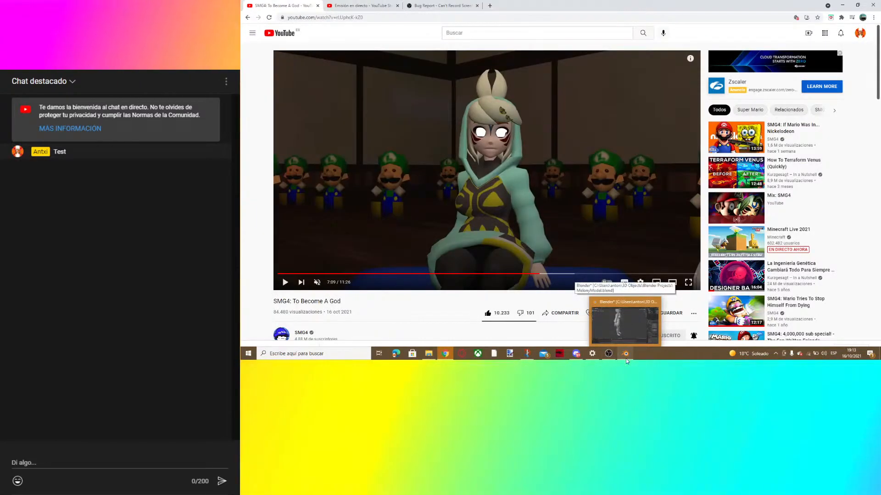
left_click(378, 4)
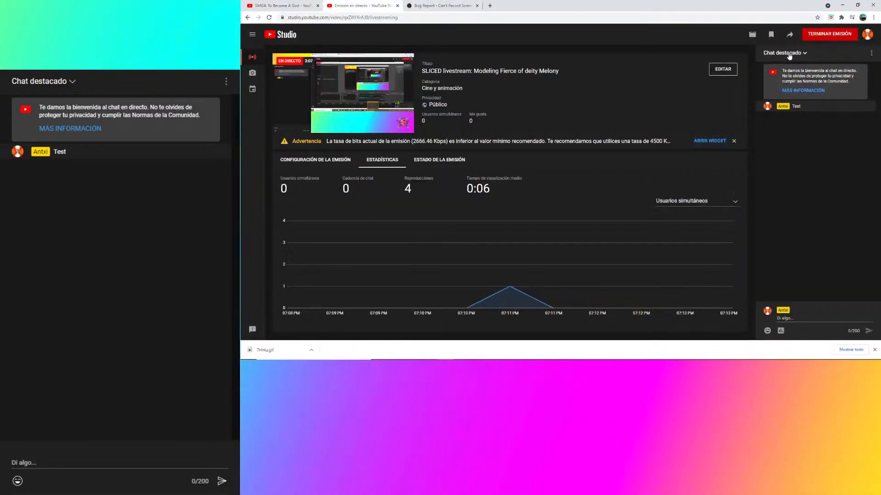
Open the livestream chat in a separate window and place that window over the dashboard's chat area.
left_click(789, 55)
left_click(831, 51)
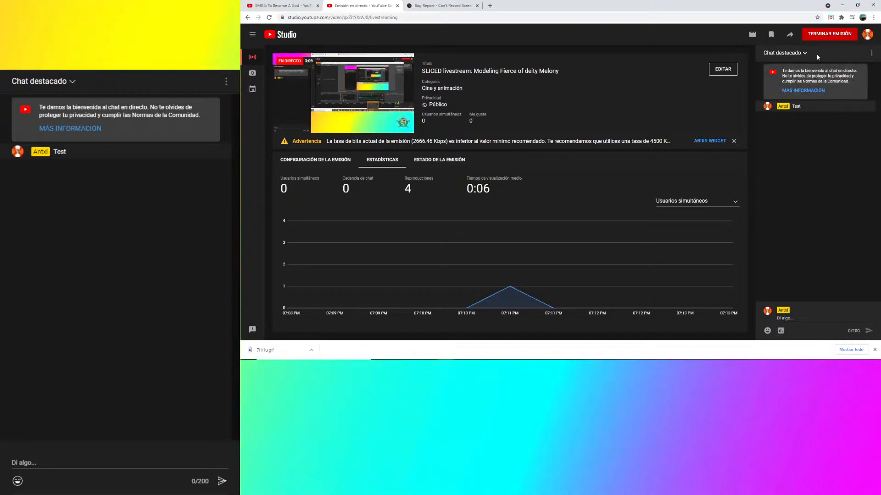
left_click(871, 53)
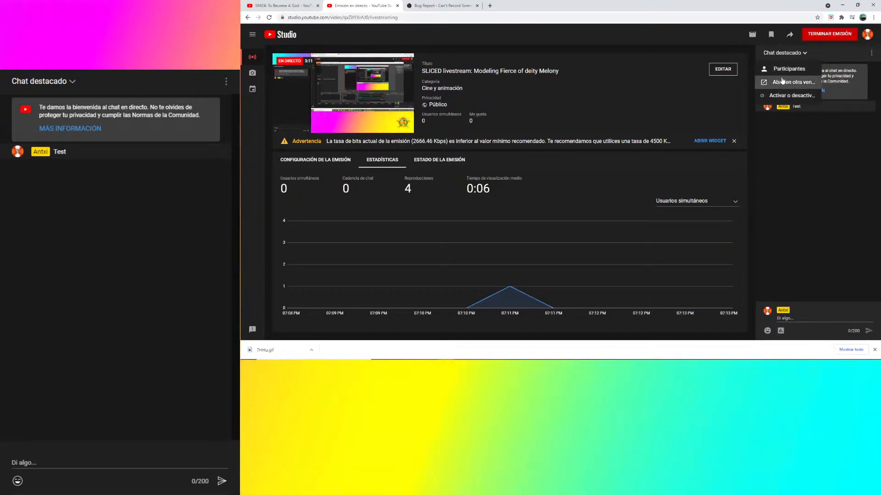
left_click(782, 81)
left_click_drag(327, 4, 714, 102)
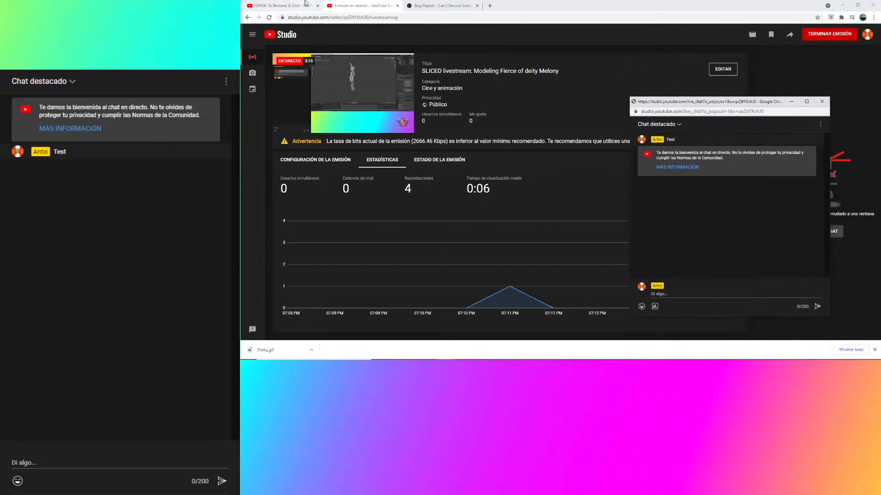
Return to the SMG4 video and copy its captured still from Snip & Sketch.
left_click(296, 3)
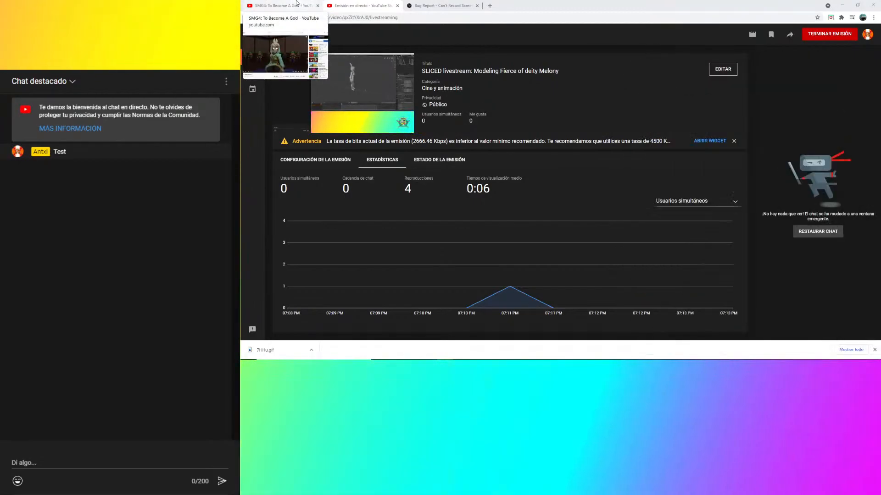
left_click(297, 4)
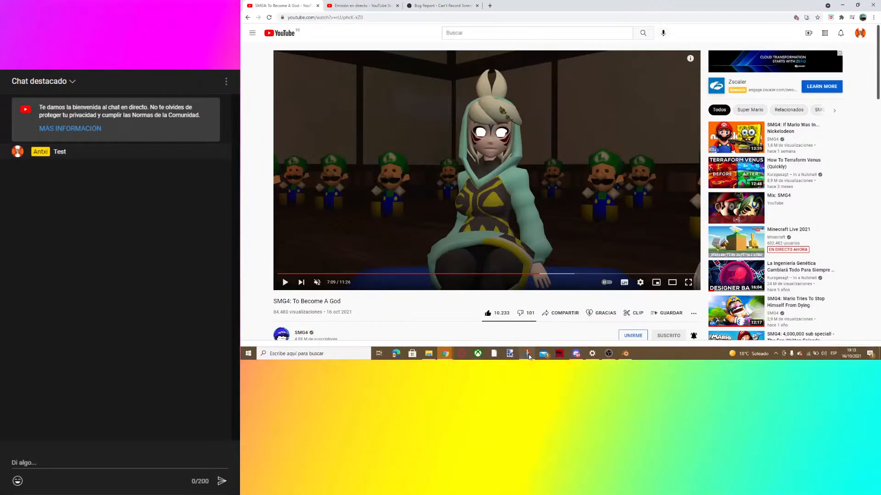
left_click(528, 354)
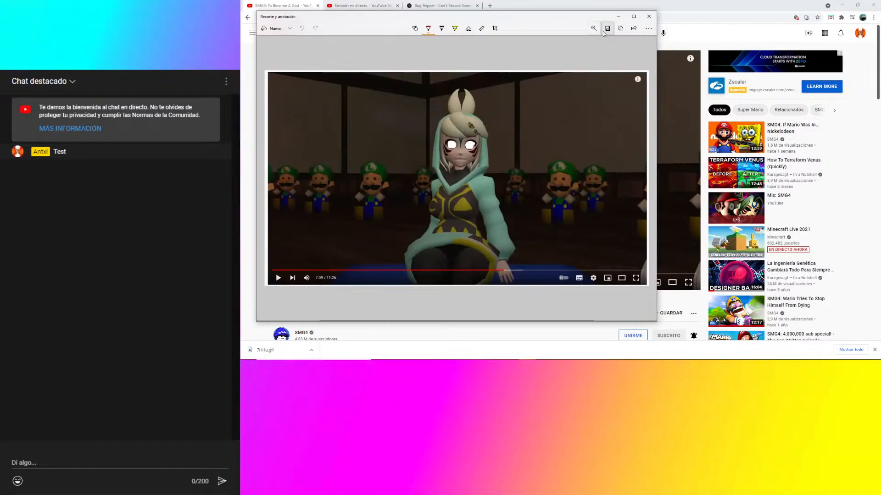
left_click(620, 28)
Open paint.net, paste the copied still as an image on an expanded canvas and deselect it.
mouse_move(496, 355)
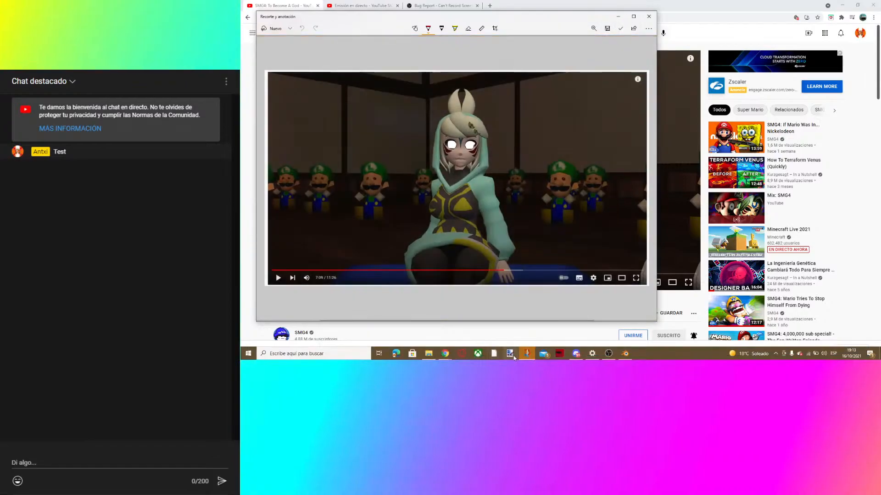
left_click(509, 354)
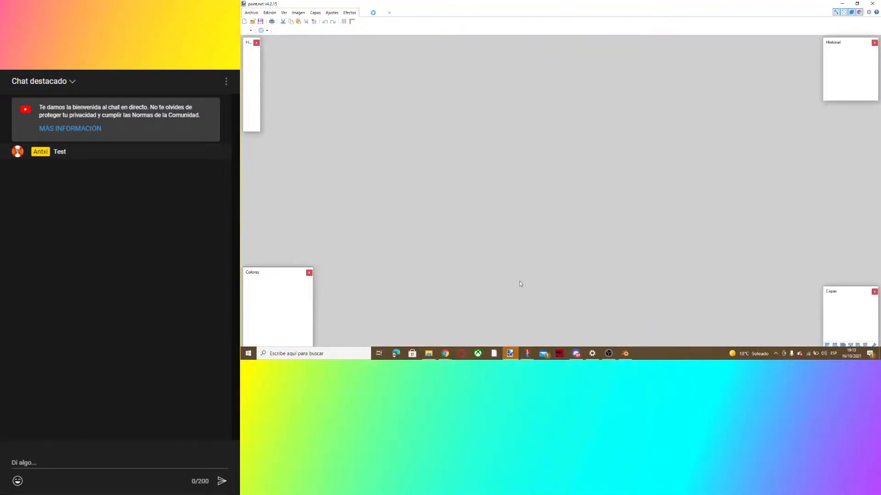
key("ctrl+v")
left_click(526, 209)
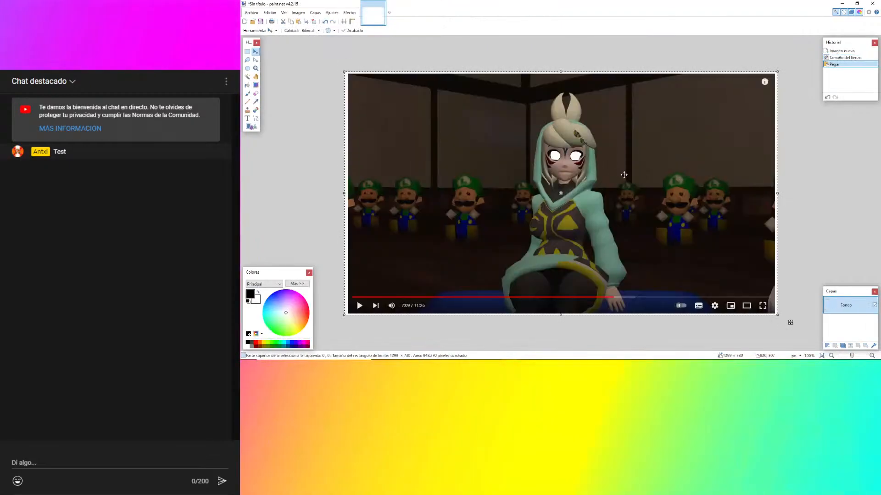
scroll(446, 167, "up", 5, "ctrl")
key("ctrl+d")
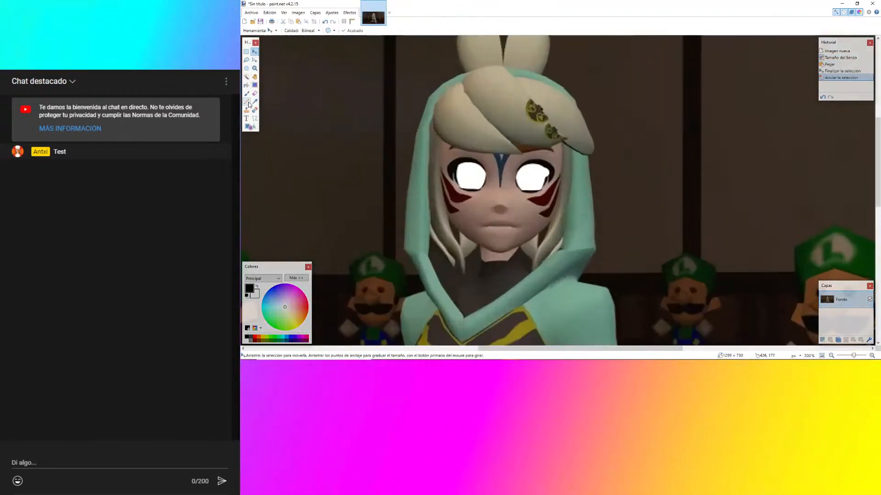
Sample the dark red (3A0400) of the character's cheek marking as the primary colour, showing the full colour values.
left_click(255, 101)
scroll(503, 209, "up", 5, "ctrl")
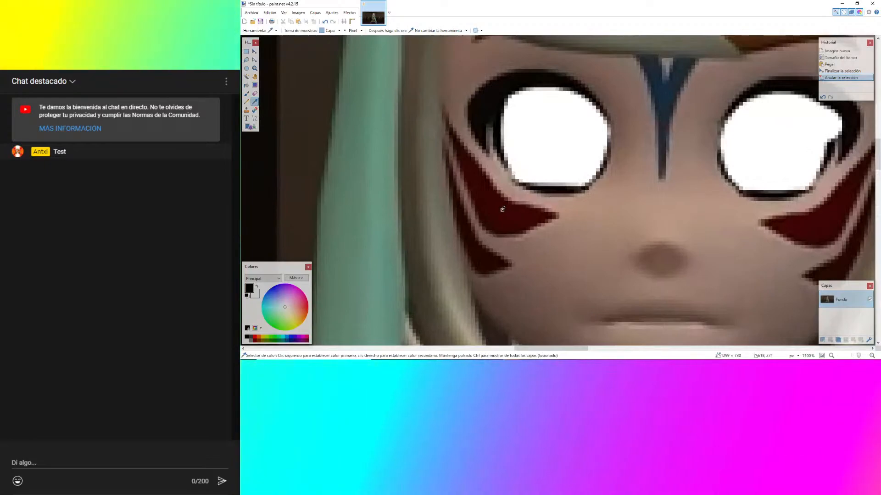
left_click(297, 277)
key("ctrl+b")
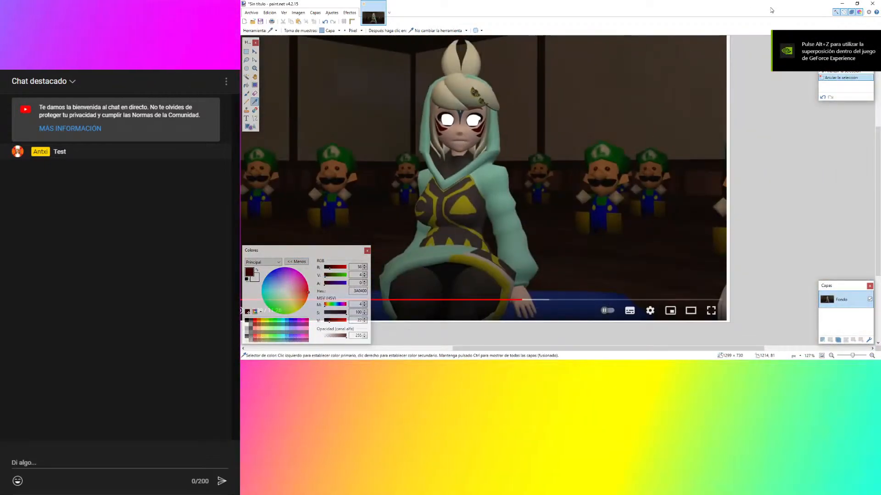
left_click_drag(771, 8, 765, 44)
double_click(765, 44)
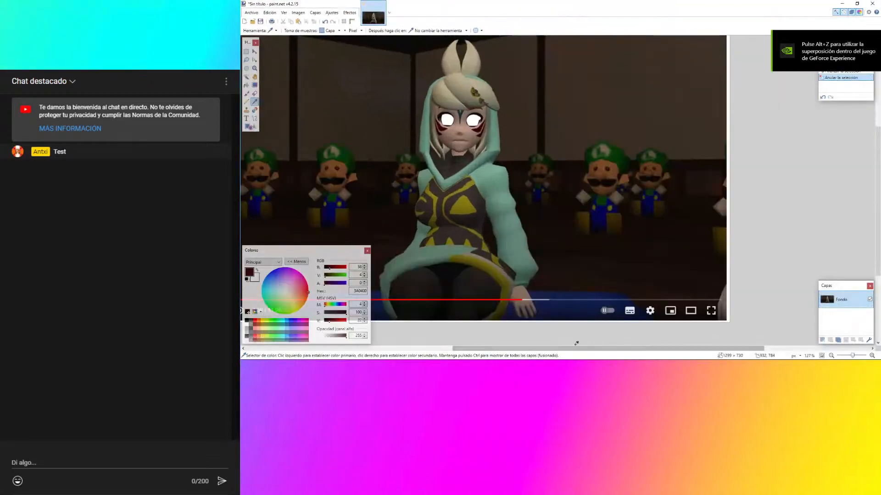
Switch to Blender and set the solid viewport shading colour to Texture.
key("super")
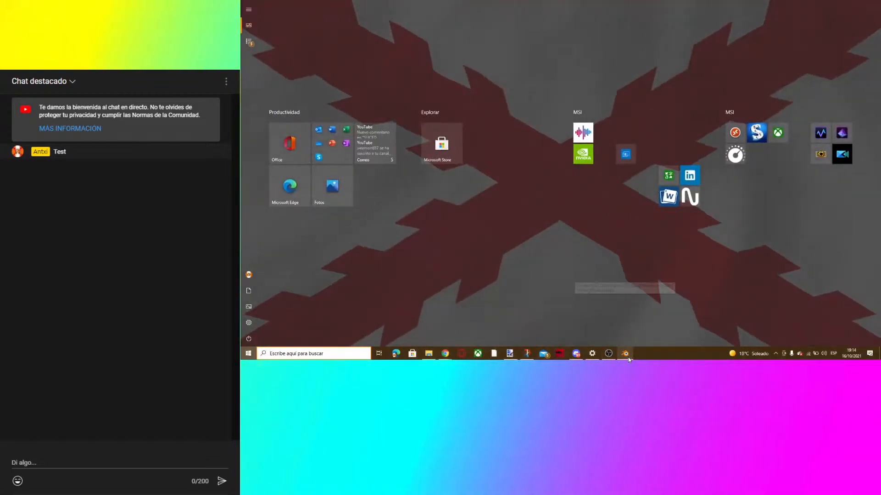
left_click(628, 357)
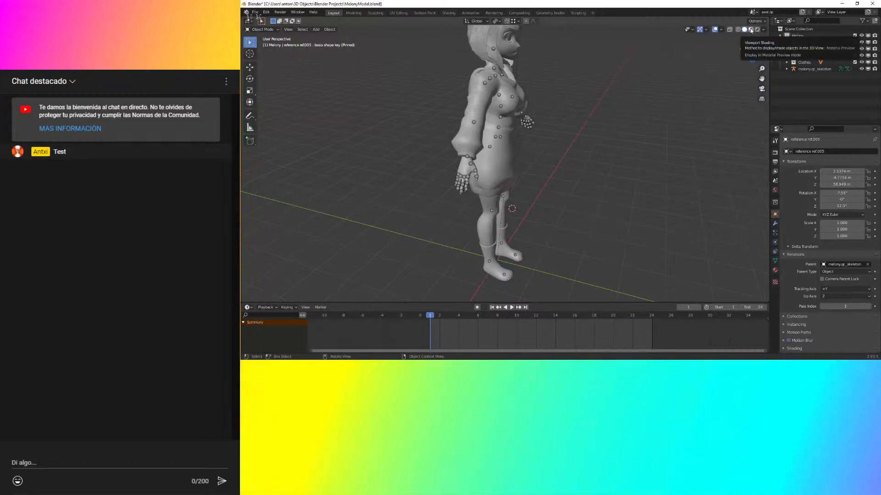
left_click(764, 29)
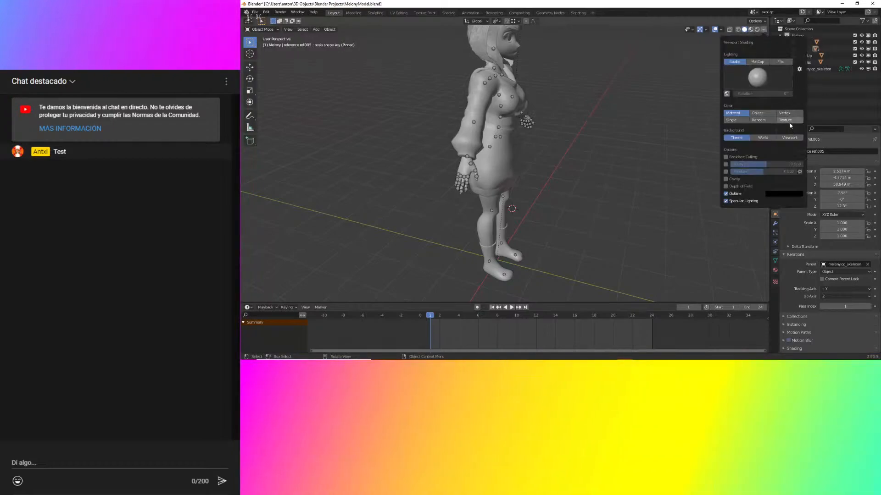
left_click(790, 121)
middle_click_drag(634, 128, 554, 122)
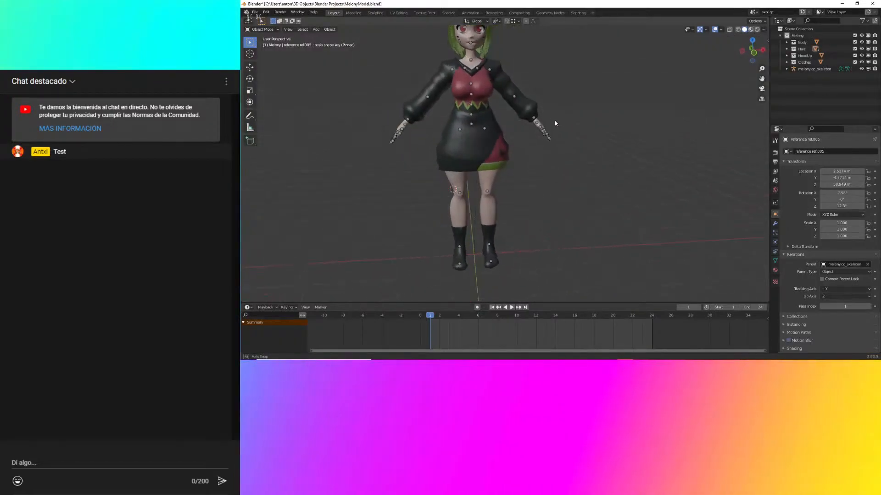
Examine the textured face up close, select the character's body mesh and view the whole figure.
middle_click_drag(498, 122, 649, 204, "shift")
scroll(530, 225, "up", 6)
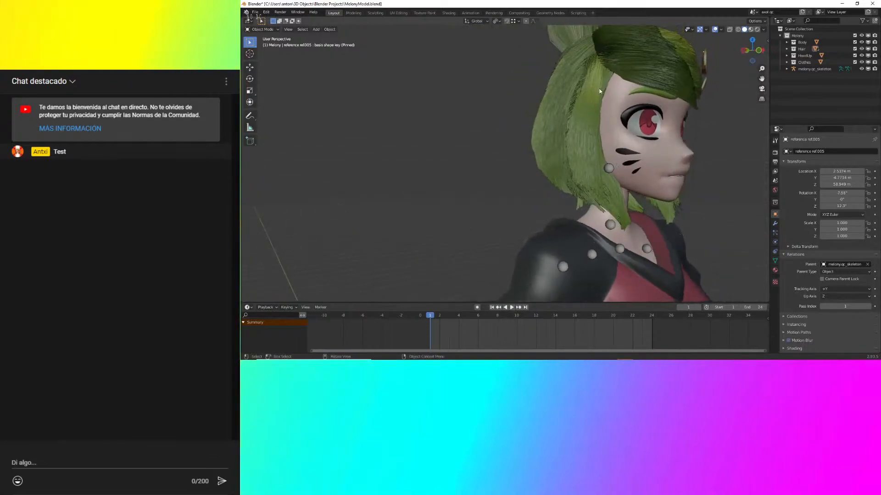
left_click(649, 153)
scroll(606, 109, "down", 9)
middle_click_drag(551, 142, 436, 154)
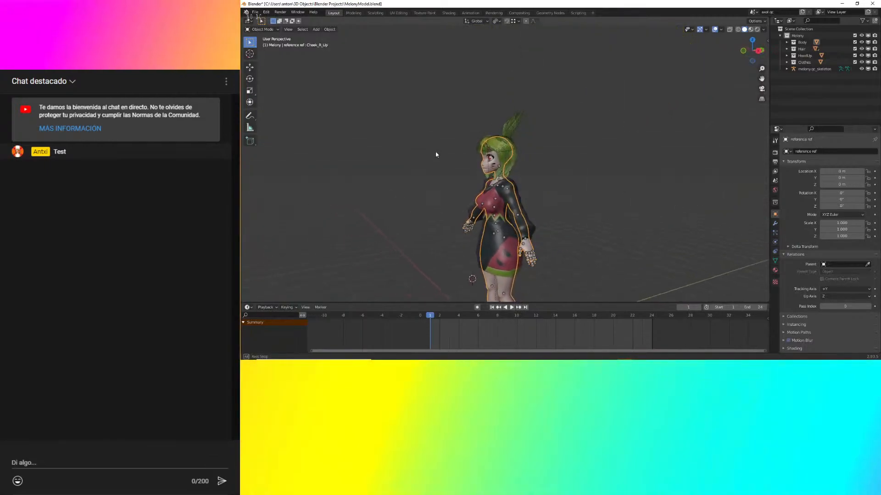
mouse_move(459, 362)
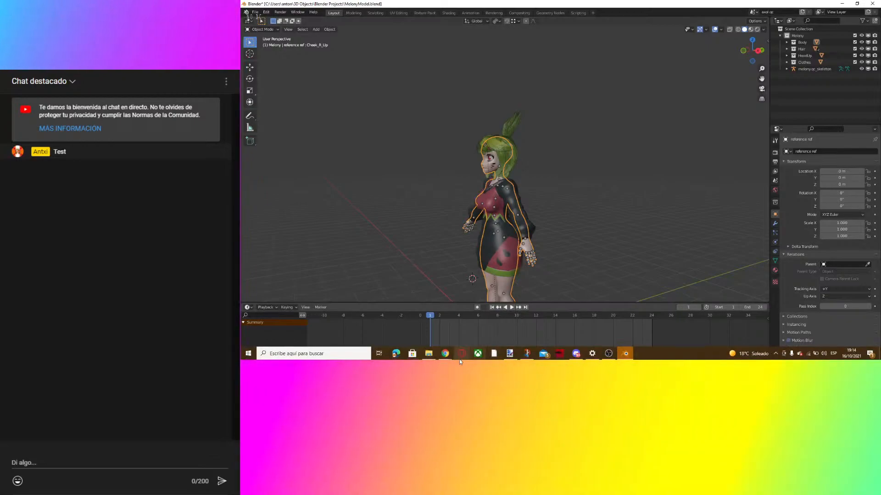
left_click(461, 360)
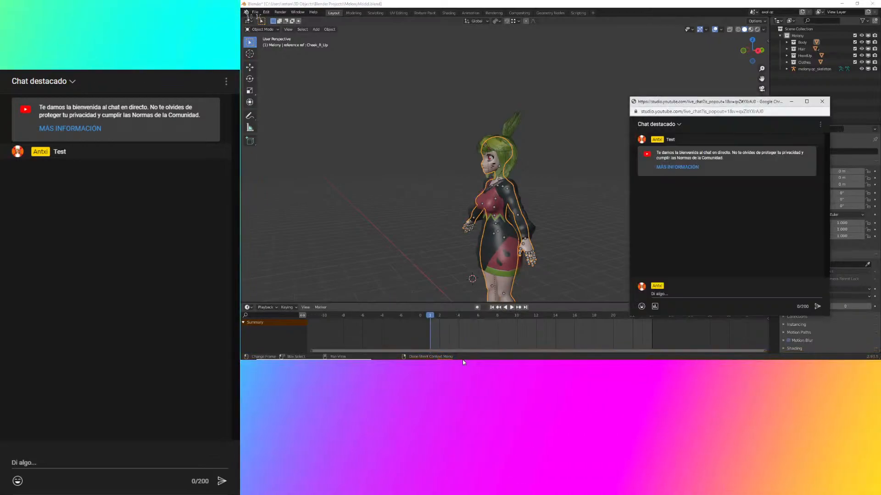
left_click(493, 285)
Compare the Blender model's head and upper body with the paused SMG4: To Become A God still in Chrome.
mouse_move(449, 360)
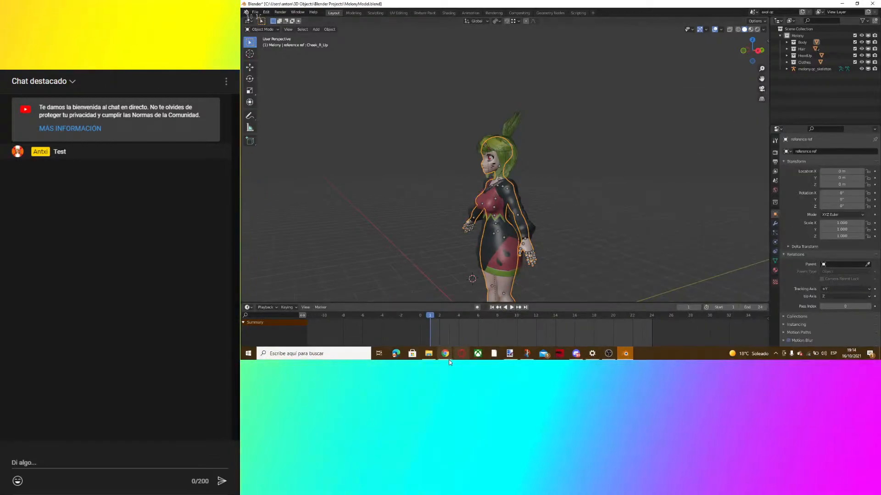
scroll(443, 262, "up", 5)
middle_click_drag(442, 259, 492, 260)
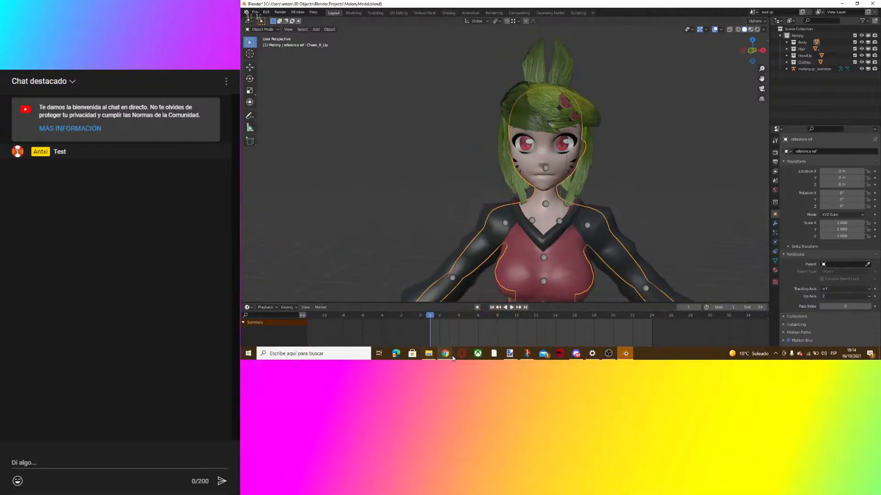
mouse_move(452, 357)
left_click(443, 340)
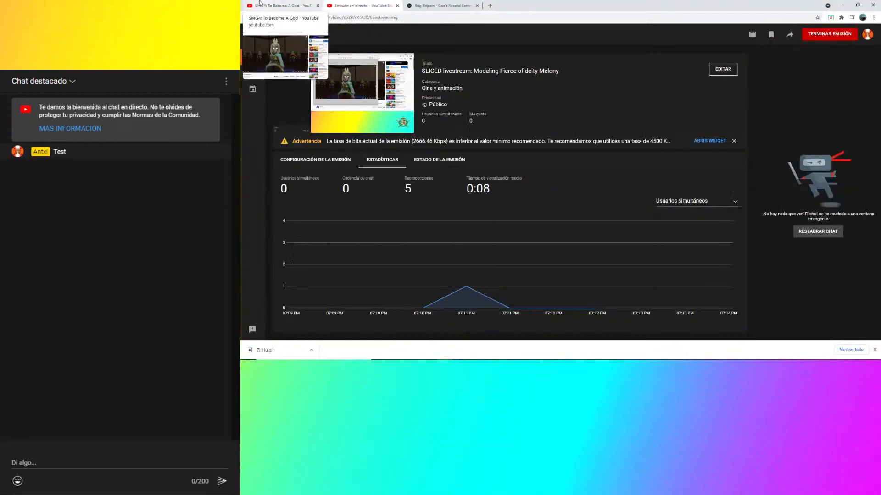
left_click(261, 4)
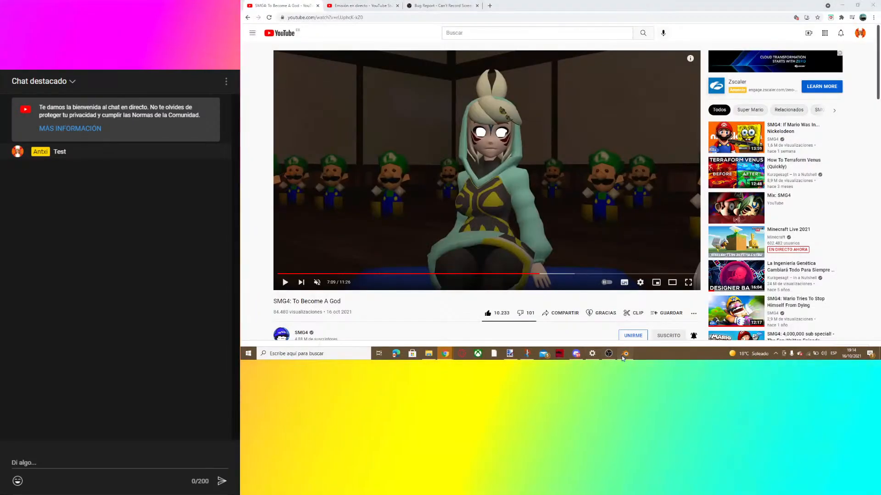
left_click(625, 354)
middle_click_drag(597, 159, 571, 146)
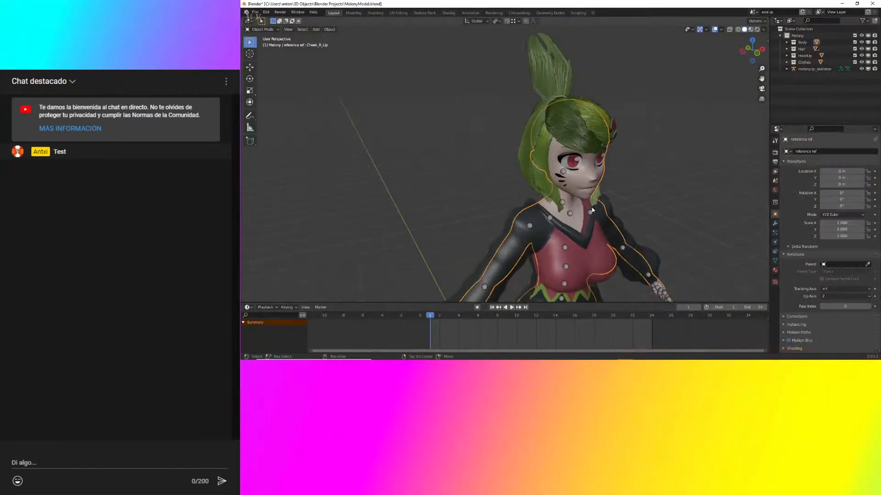
middle_click_drag(592, 210, 569, 216)
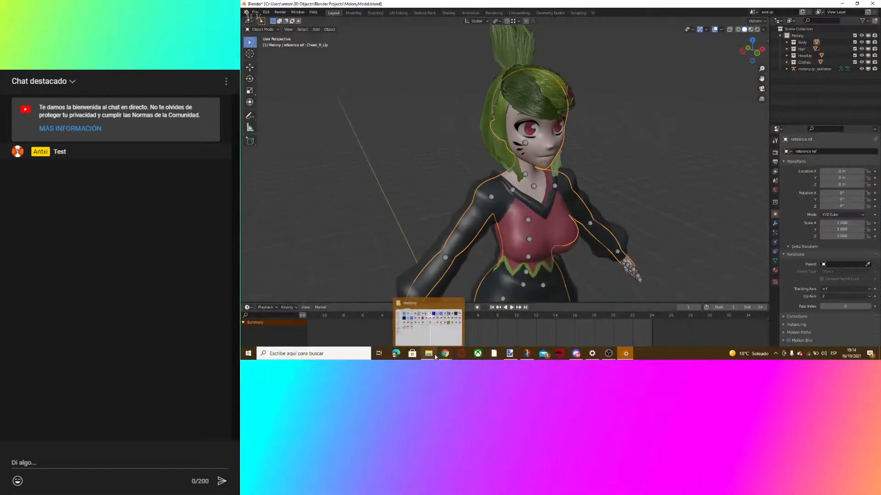
Open the base_col.png texture from the melony materials folder in paint.net as a separate image.
left_click(435, 357)
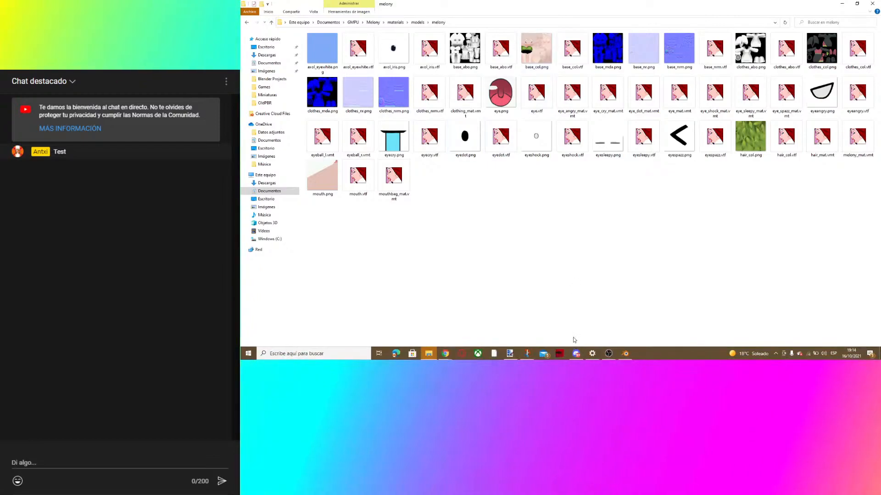
mouse_move(625, 356)
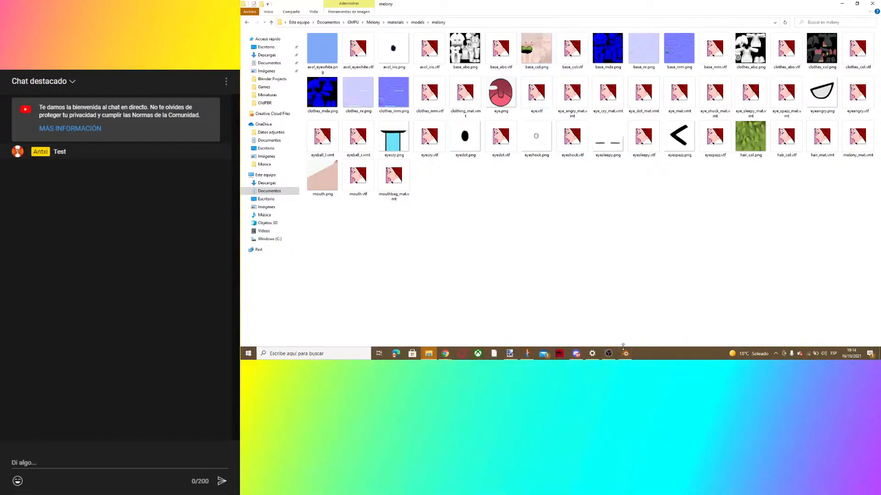
mouse_move(511, 353)
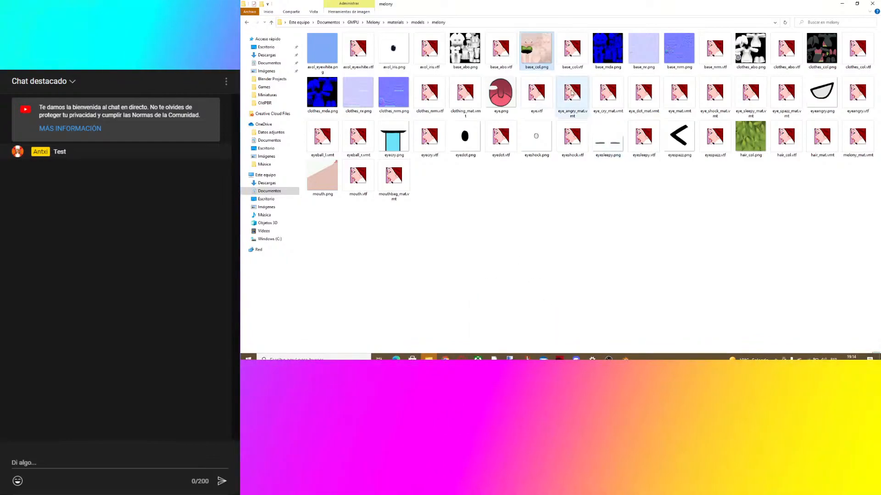
mouse_move(532, 42)
left_mouse_down()
mouse_move(563, 360)
mouse_move(524, 337)
mouse_move(510, 357)
mouse_move(581, 178)
left_mouse_up()
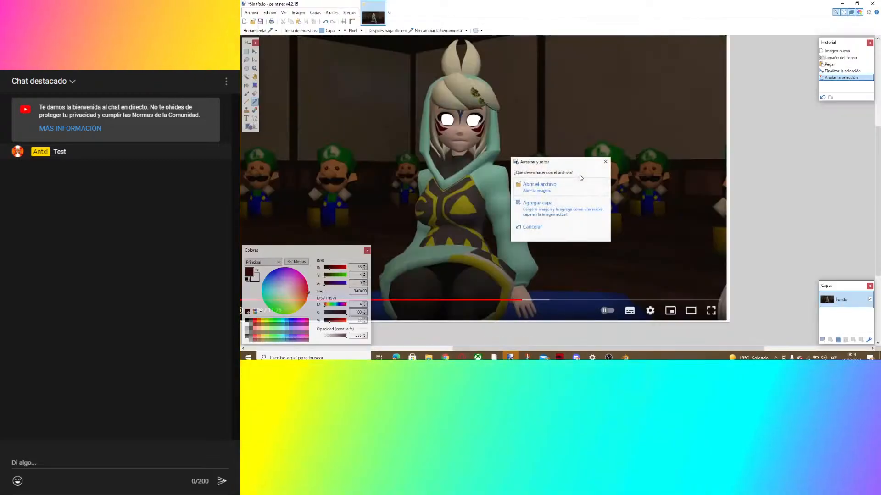
left_click(568, 181)
scroll(456, 89, "up", 4, "ctrl")
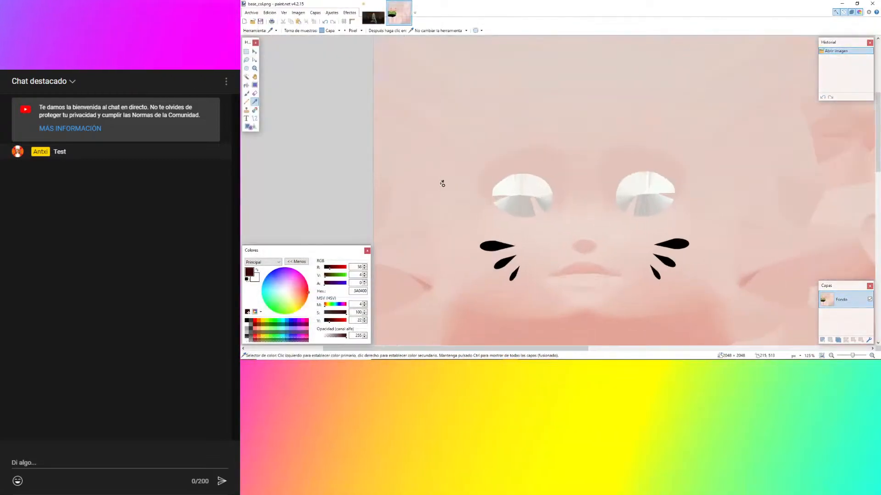
scroll(419, 142, "down", 2, "ctrl")
scroll(531, 255, "up", 3, "ctrl")
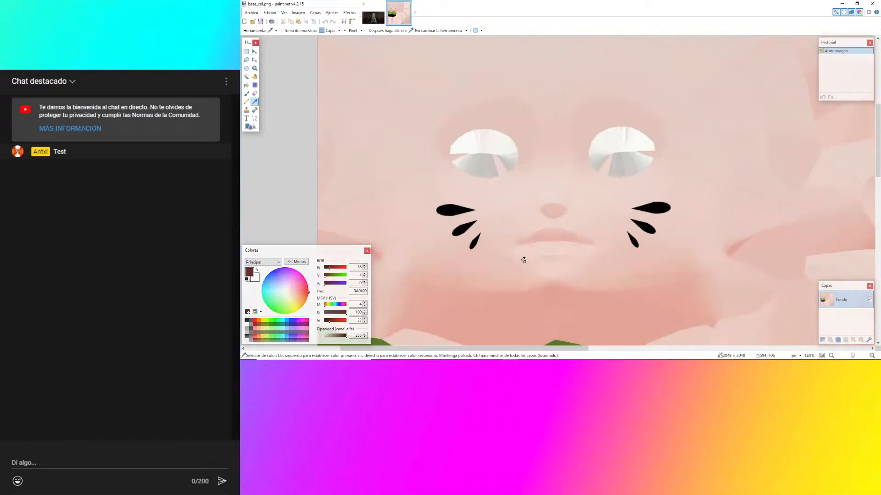
Examine the face markings, eyes and hair ornaments in the pasted video still up close.
left_click(381, 18)
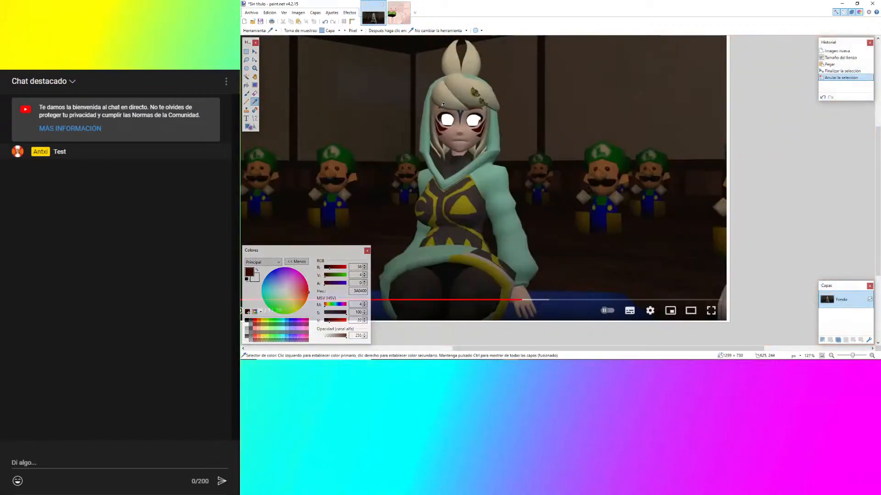
scroll(553, 130, "up", 6, "ctrl")
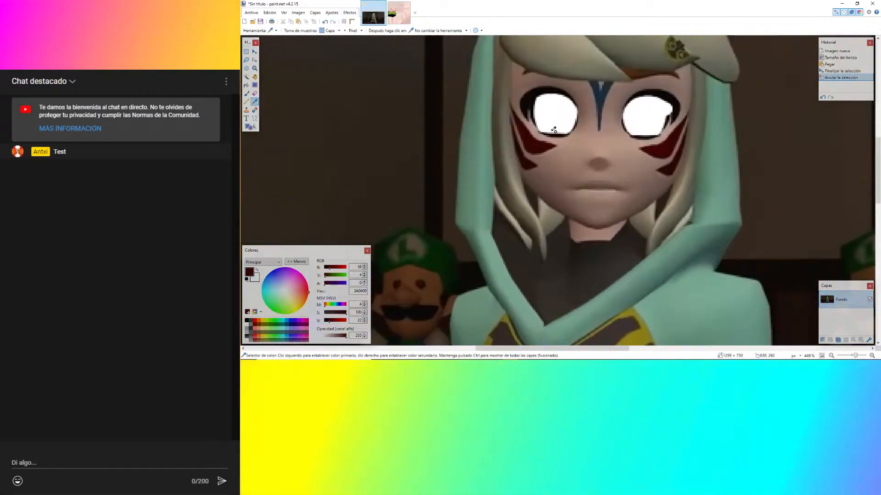
scroll(553, 129, "up", 7, "ctrl")
scroll(349, 250, "down", 1, "ctrl")
scroll(494, 203, "down", 7, "ctrl")
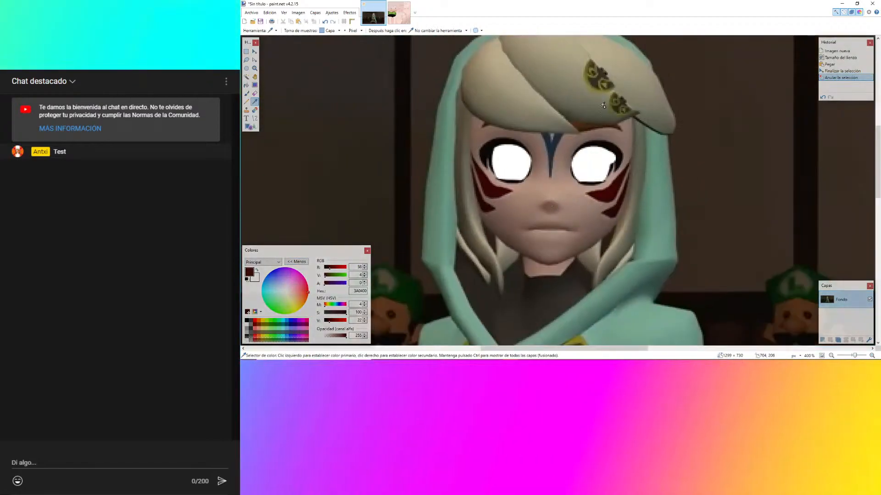
scroll(575, 148, "up", 3, "ctrl")
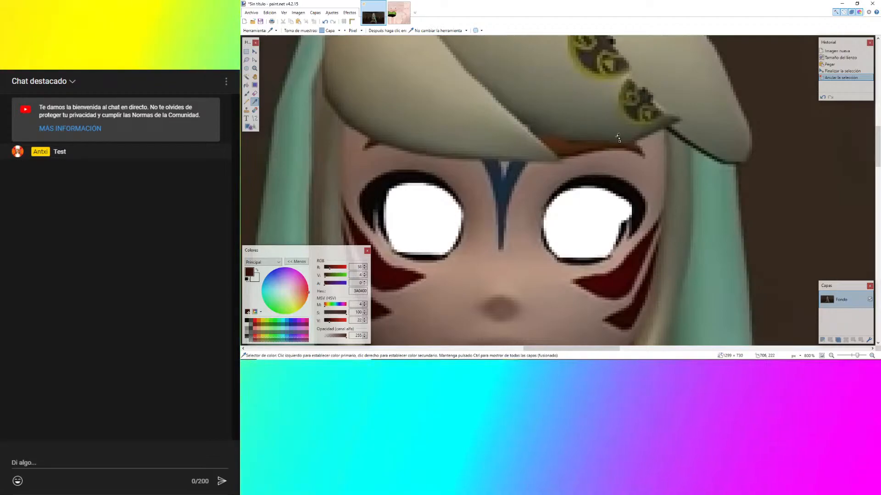
scroll(575, 89, "down", 3, "ctrl")
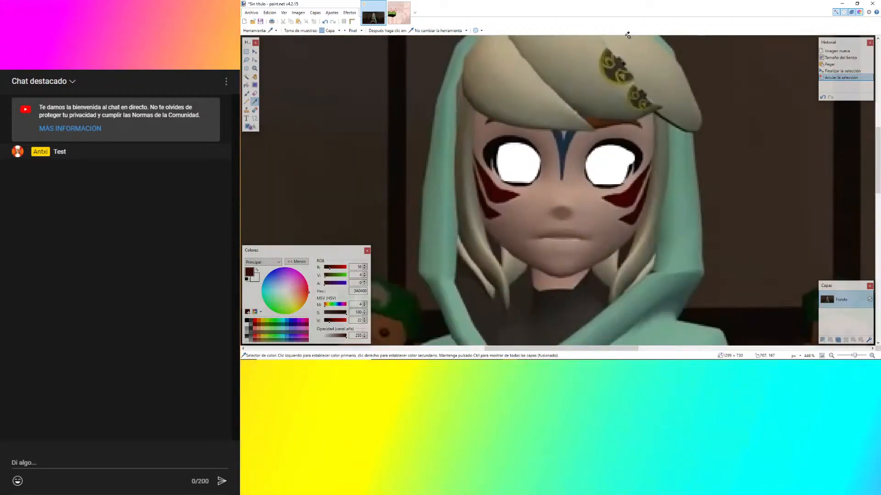
scroll(615, 69, "up", 4, "ctrl")
scroll(614, 68, "down", 2, "ctrl")
scroll(568, 103, "up", 4, "ctrl")
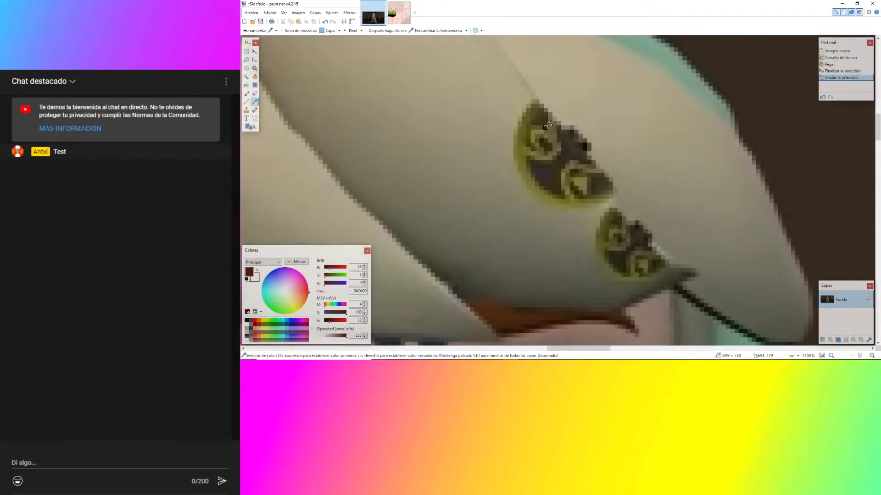
scroll(545, 126, "down", 5, "ctrl")
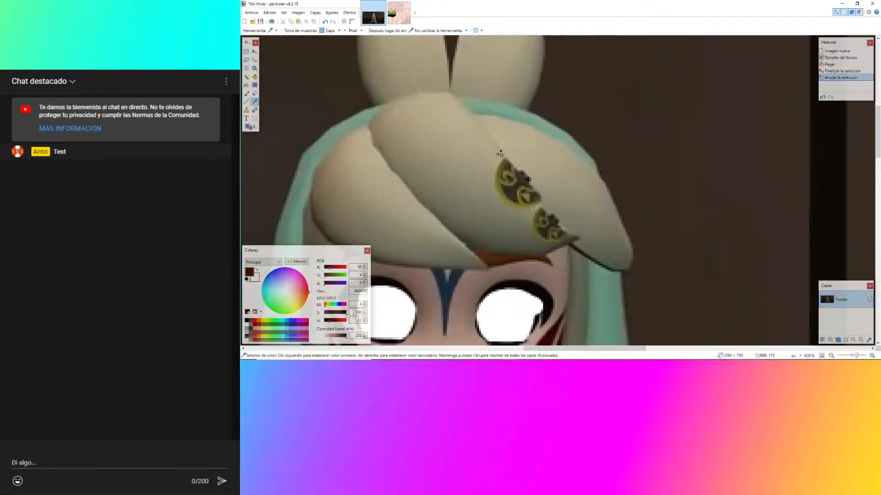
scroll(499, 153, "up", 2, "ctrl")
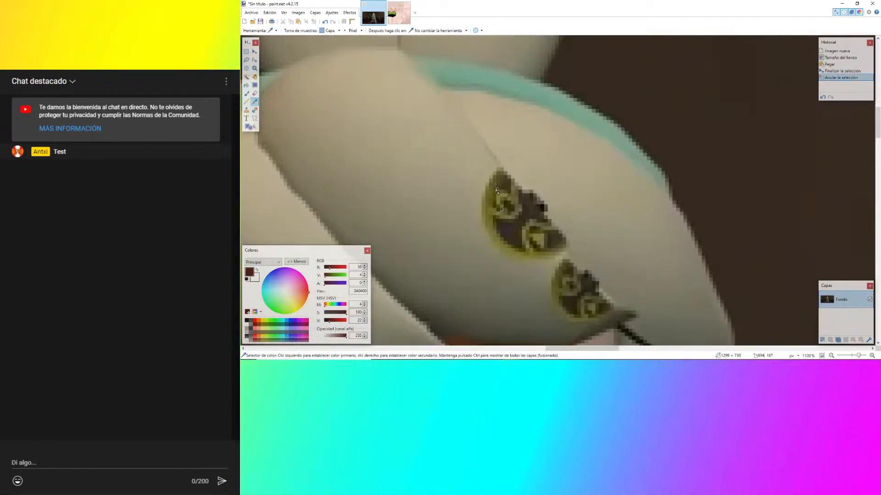
scroll(498, 190, "down", 8, "ctrl")
Sample the dark red (3C0406) from the cheek marking in the video still as the primary colour.
scroll(574, 105, "up", 6, "ctrl")
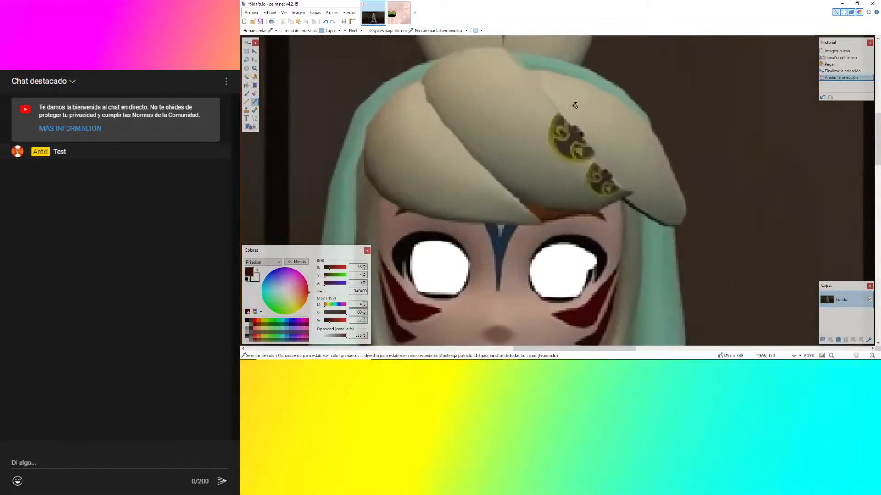
scroll(552, 141, "down", 5, "ctrl")
scroll(569, 183, "up", 6, "ctrl")
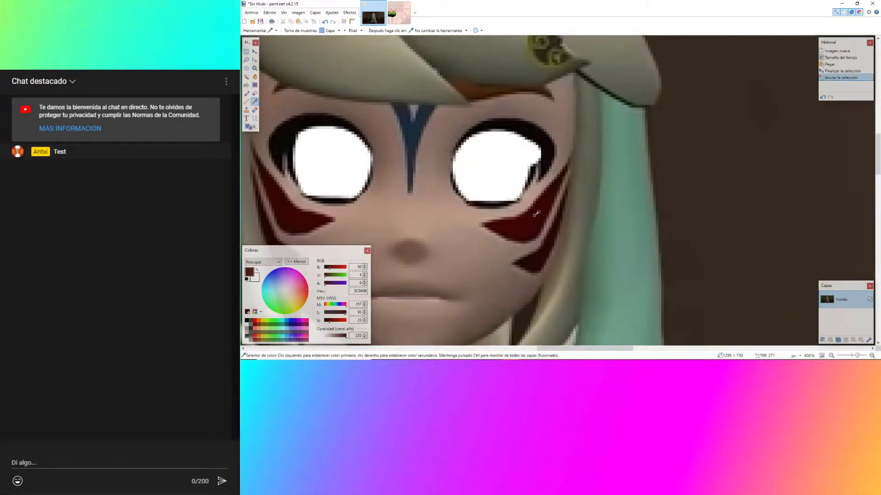
Add a new layer to base_col.png and outline a pointed crescent marking below the eye with two 2-pixel curves, following the still.
left_click(391, 19)
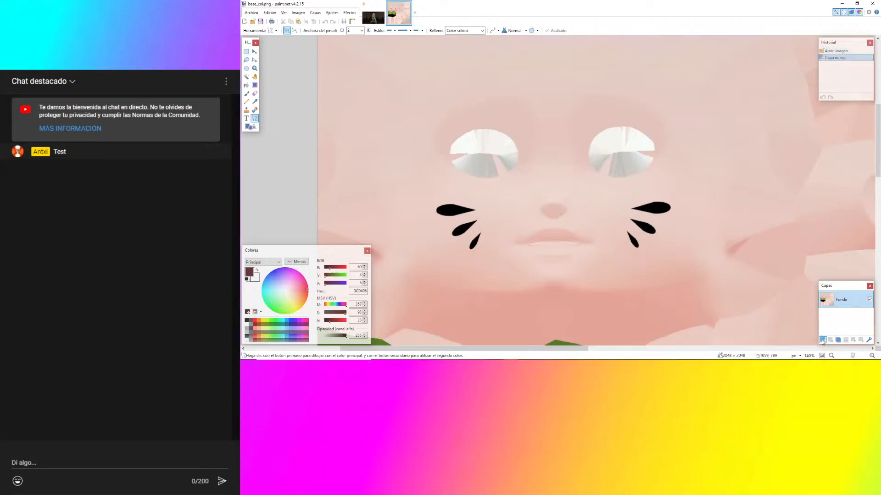
scroll(681, 187, "up", 4, "ctrl")
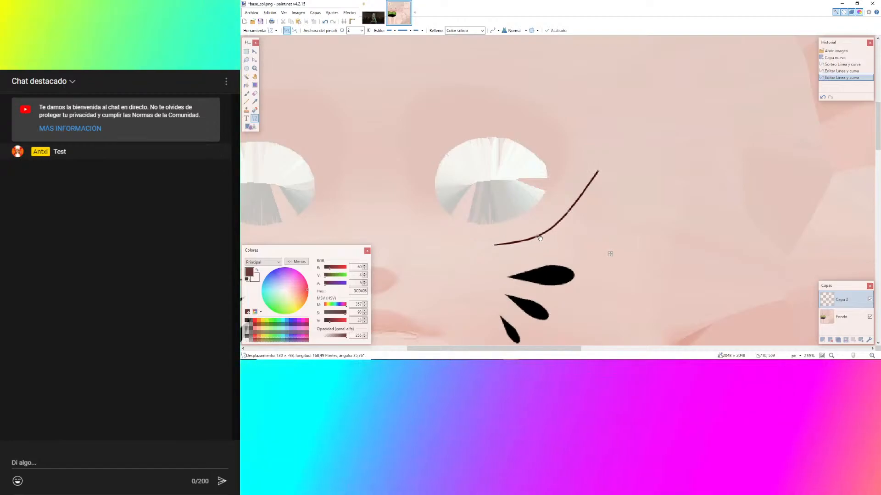
left_click(384, 20)
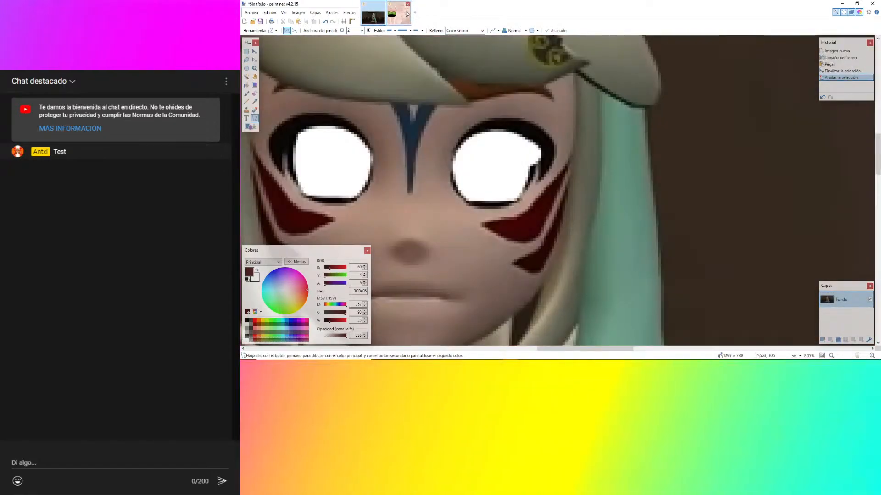
left_click(407, 14)
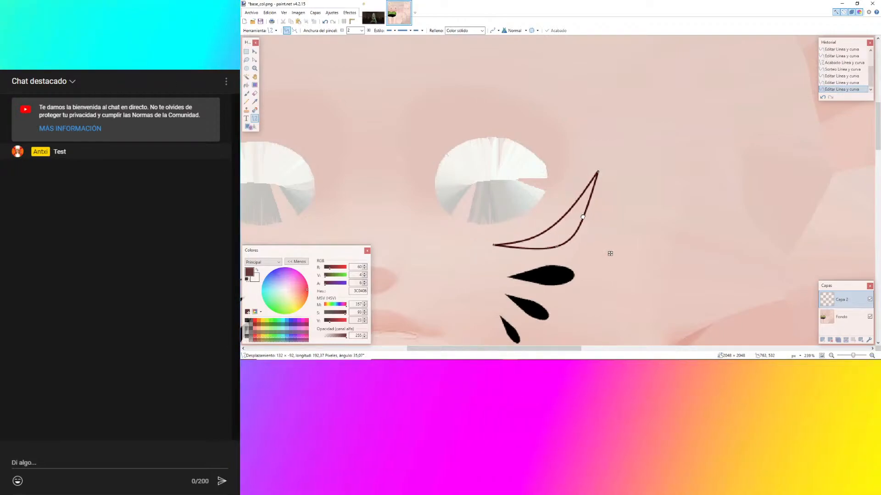
Check the still and outline a second, smaller crescent marking with two curves between the first crescent and the black whisker marks.
left_click(379, 21)
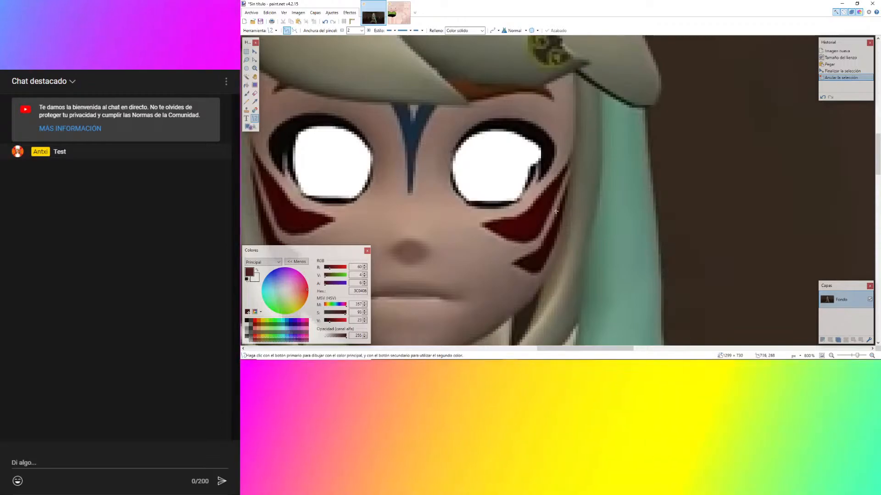
left_click(399, 13)
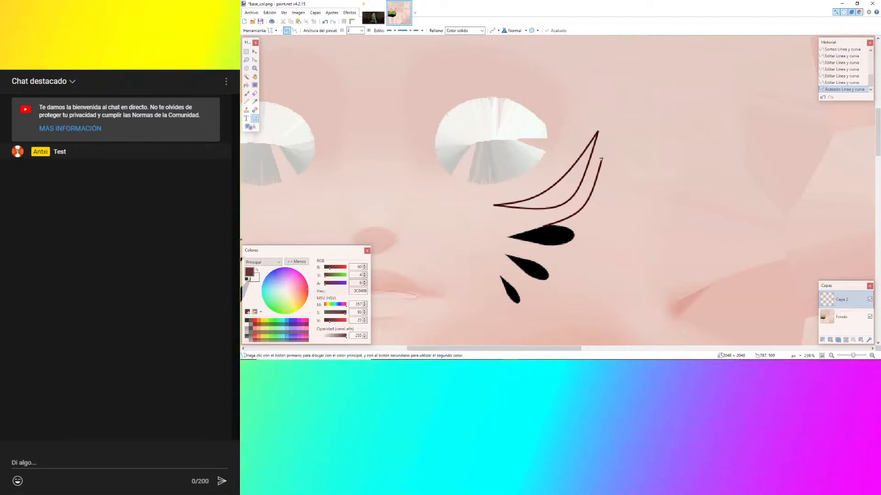
left_click_drag(602, 159, 561, 217)
mouse_move(602, 159)
left_mouse_down()
mouse_move(544, 224)
mouse_move(589, 222)
left_mouse_up()
left_click_drag(582, 182, 603, 195)
key("Return")
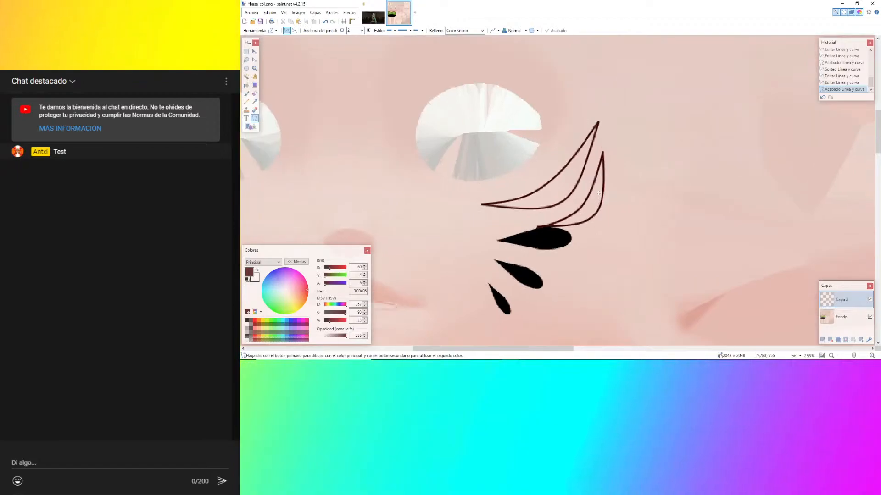
scroll(534, 244, "up", 3, "ctrl")
scroll(522, 222, "down", 3)
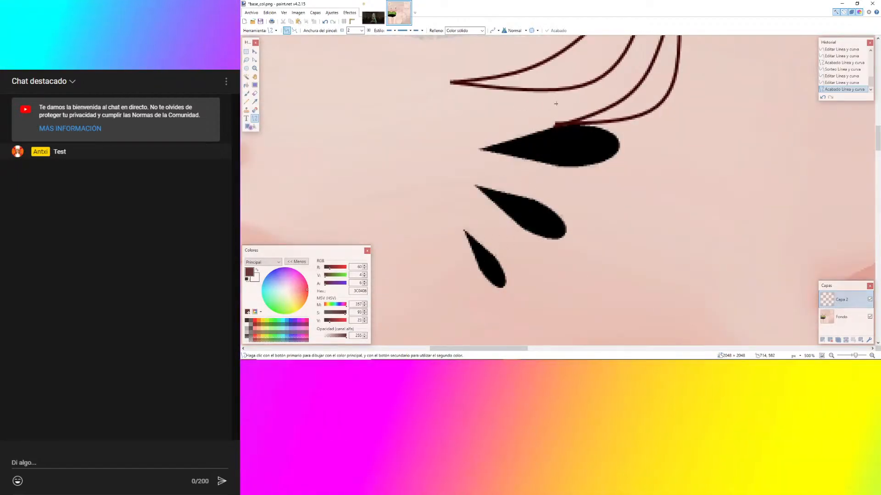
Switch to Chrome, check the livestream statistics in YouTube Studio and return to the paused SMG4 video.
mouse_move(443, 356)
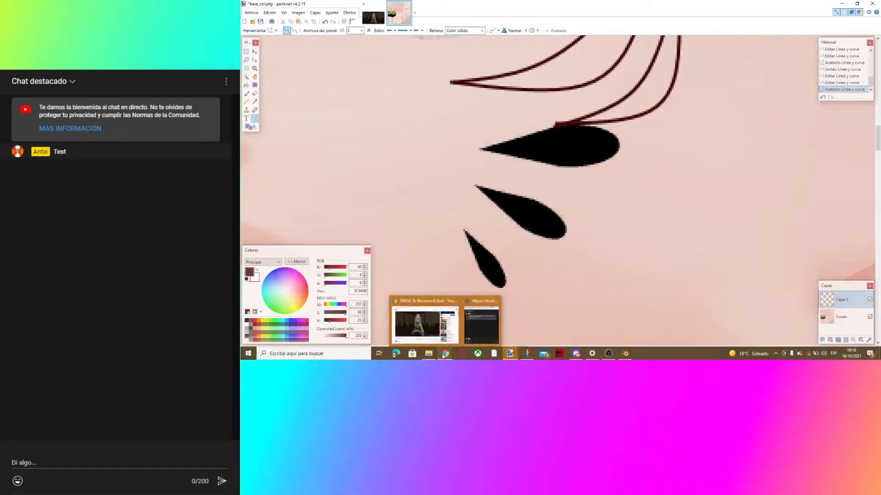
left_click(438, 326)
left_click(365, 5)
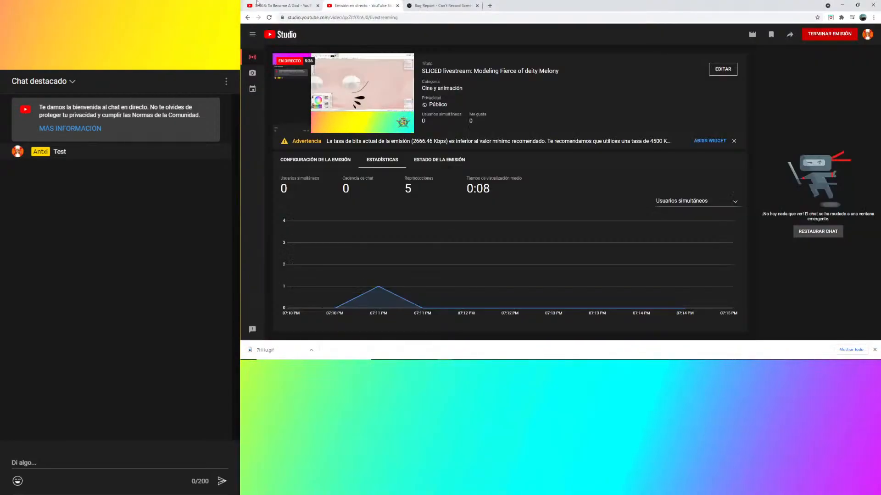
left_click(275, 5)
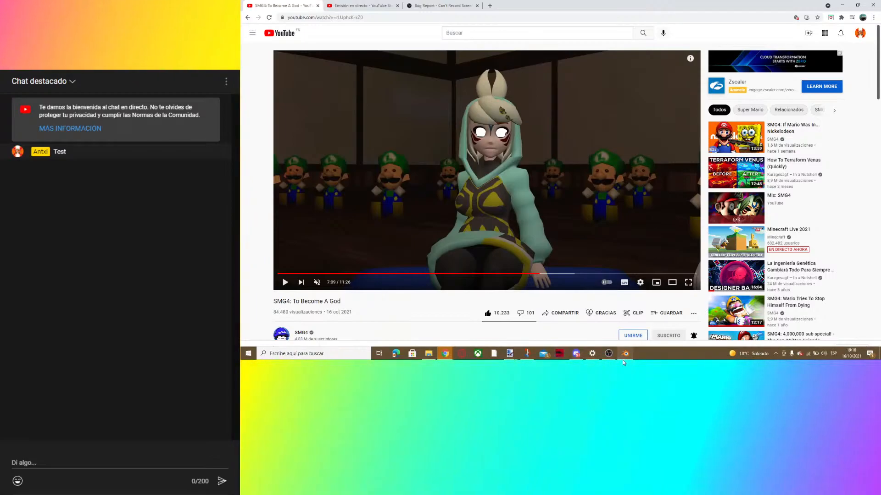
Switch to base_col.png in paint.net and select the larger crescent's interior with the Magic Wand, setting the tolerance to 77%.
mouse_move(511, 351)
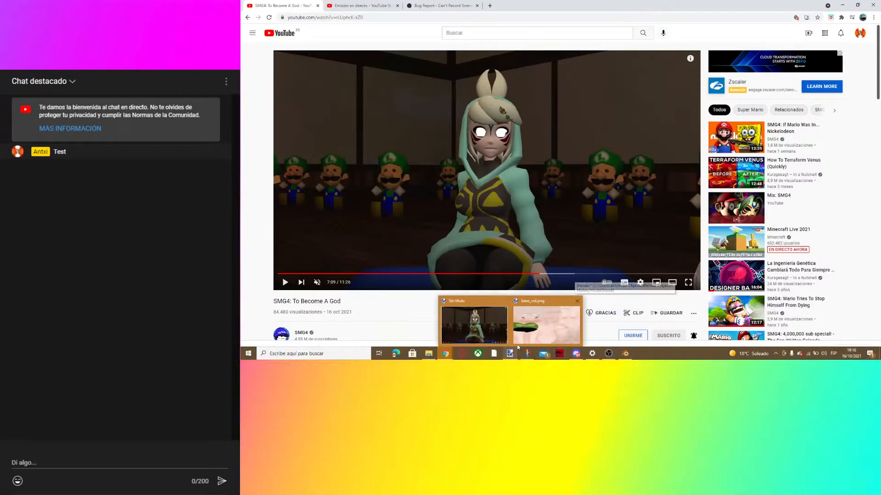
left_click(546, 325)
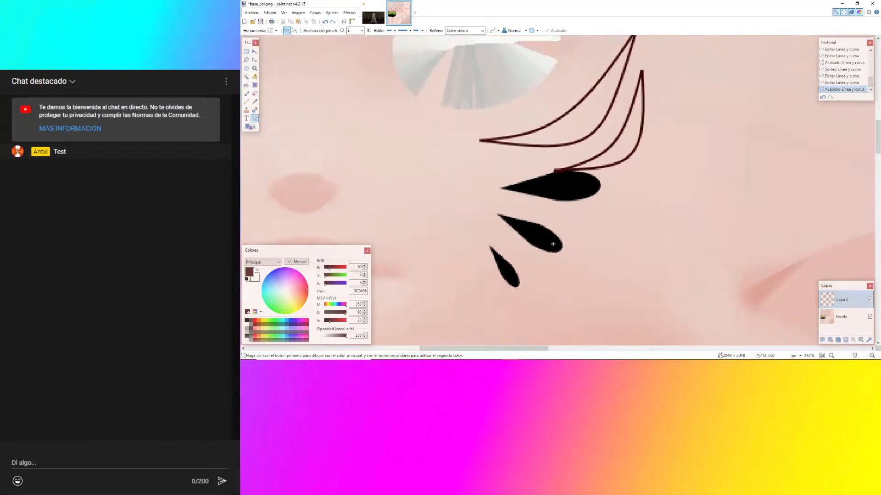
scroll(628, 96, "up", 4, "ctrl")
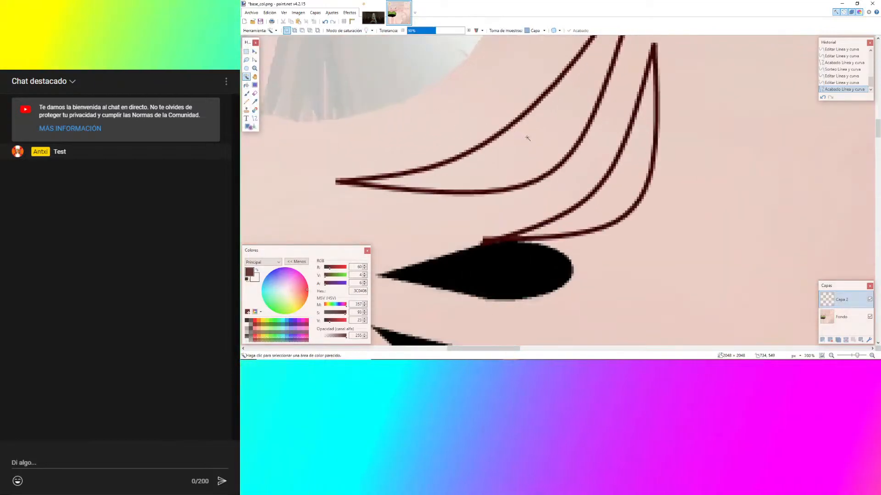
left_click(528, 138)
scroll(528, 139, "up", 2)
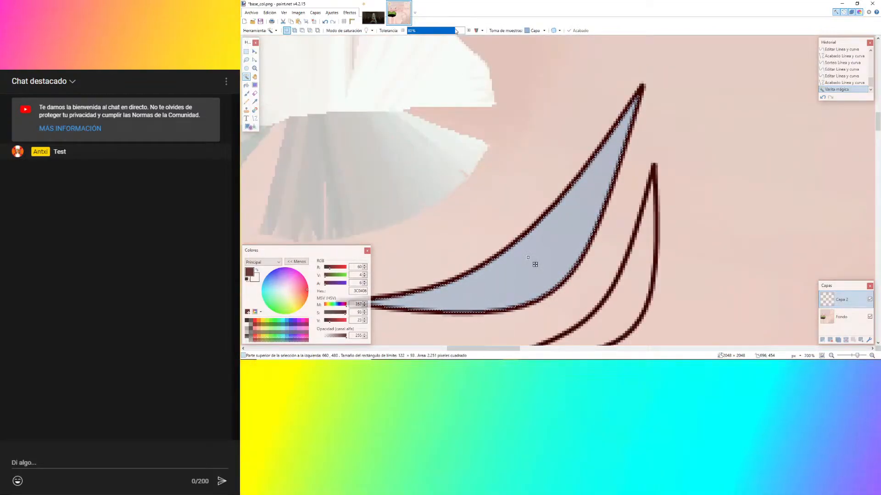
left_click_drag(461, 30, 463, 30)
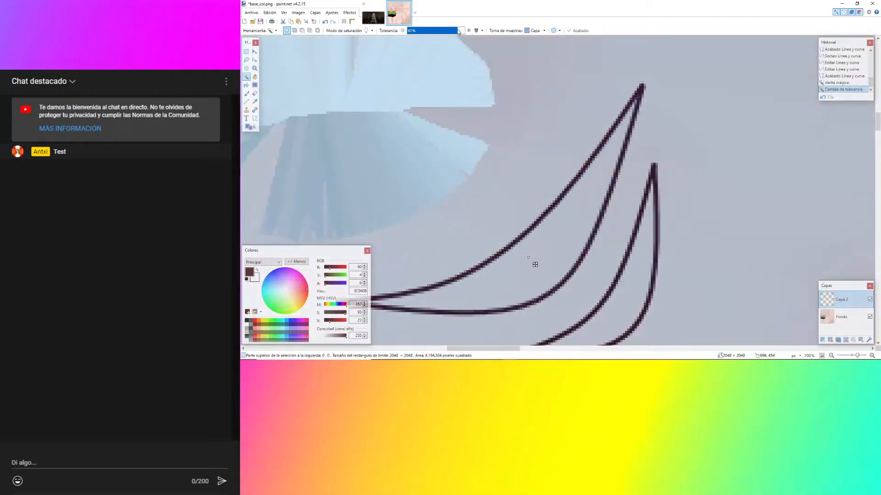
left_click(403, 31)
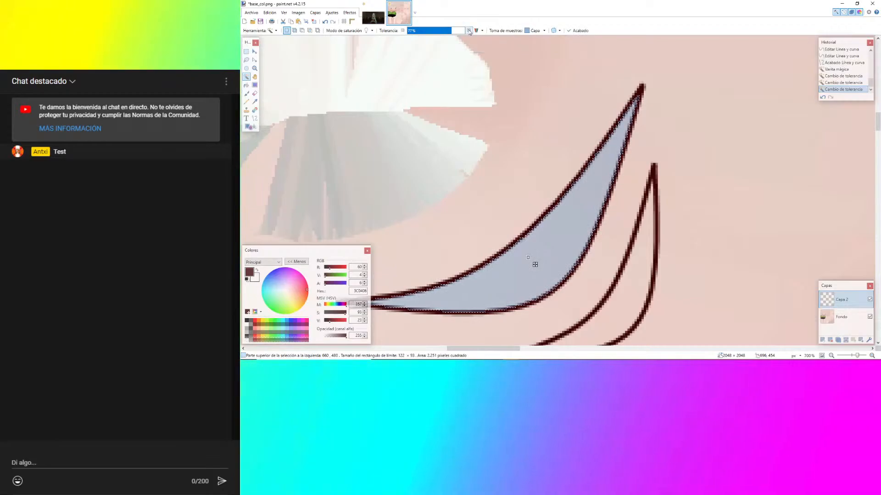
left_click(468, 31)
left_click(402, 31)
Add the smaller crescent's interior to the selection, fill both crescents with the dark red primary colour and deselect.
scroll(642, 140, "down", 2, "ctrl")
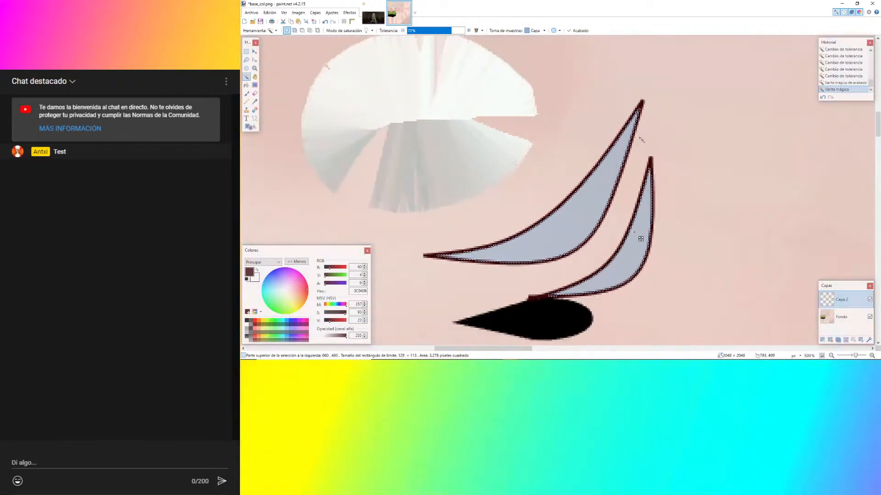
key("BackSpace")
key("ctrl+d")
scroll(641, 140, "down", 4, "ctrl")
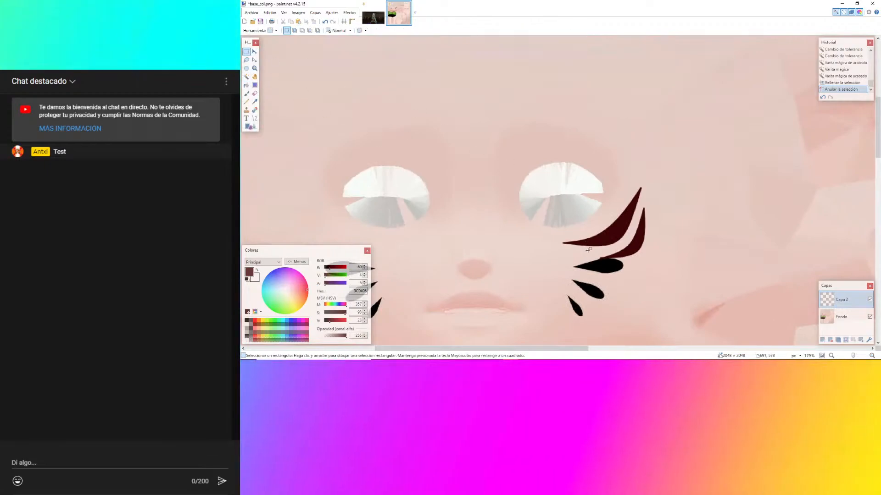
Copy the two dark red crescents onto a new layer and flip that layer horizontally.
left_click_drag(666, 262, 539, 185)
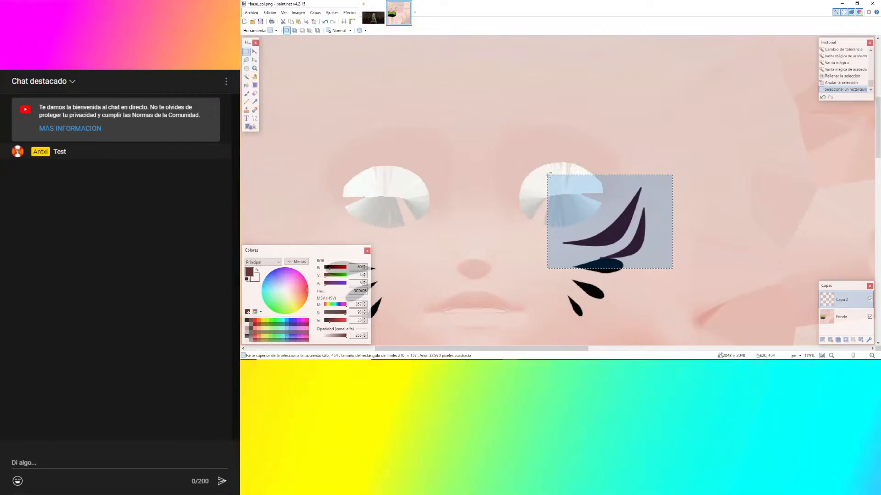
key("ctrl+v")
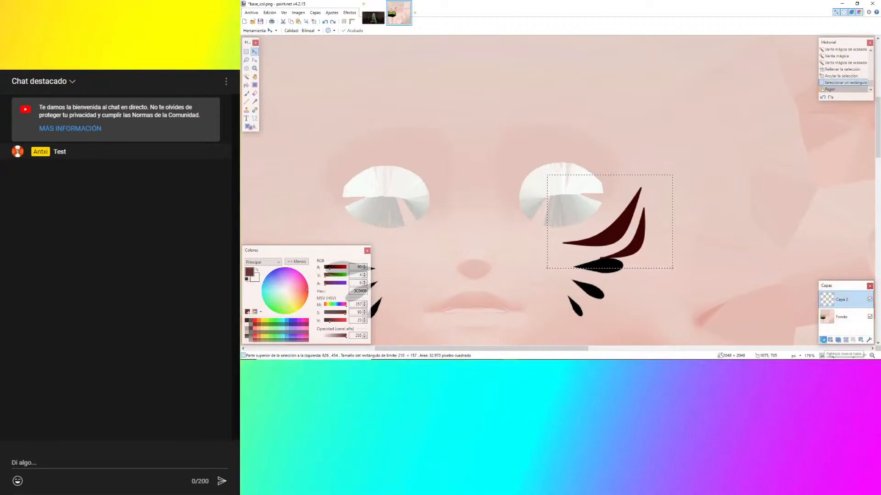
left_click(315, 14)
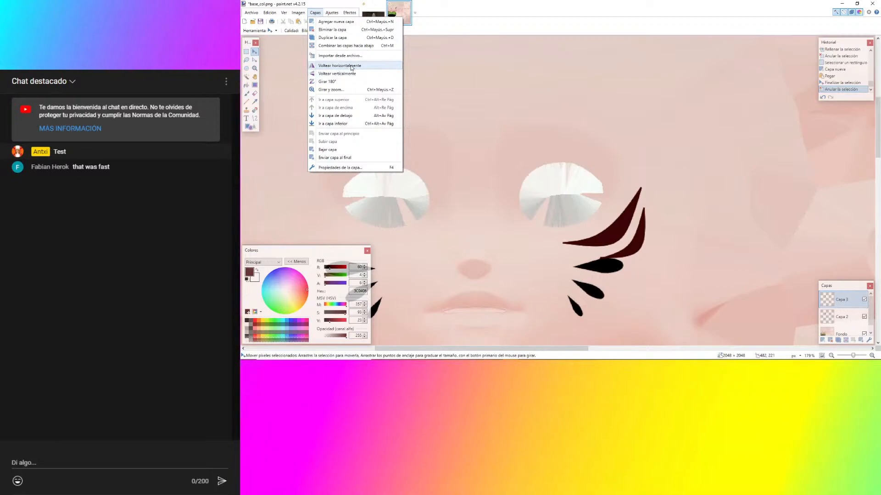
left_click(352, 66)
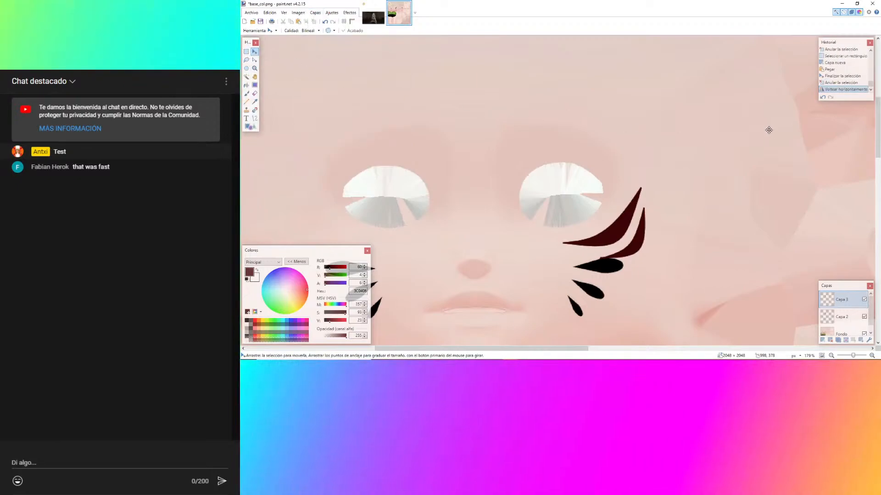
Move the mirrored crescents across the face to the opposite cheek, below the other eye.
left_click_drag(769, 131, 241, 173)
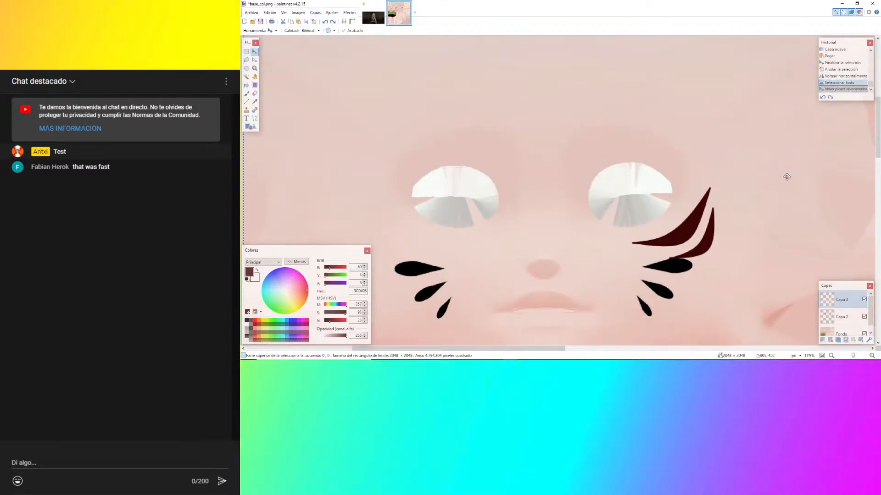
scroll(467, 227, "up", 8, "ctrl")
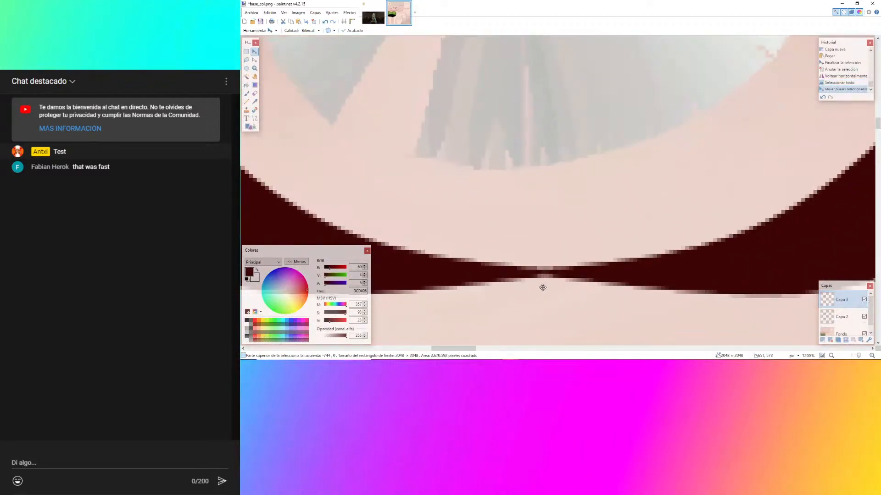
left_click_drag(543, 288, 542, 288)
scroll(624, 289, "down", 5, "ctrl")
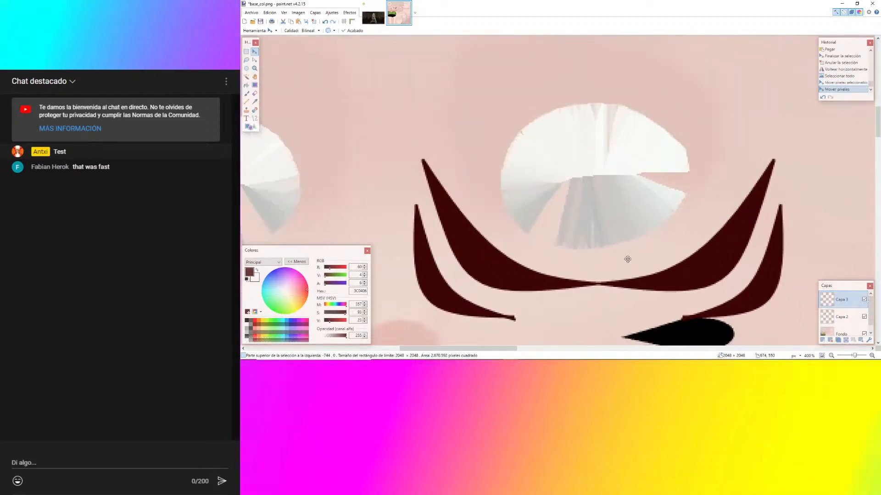
scroll(619, 242, "left", 10)
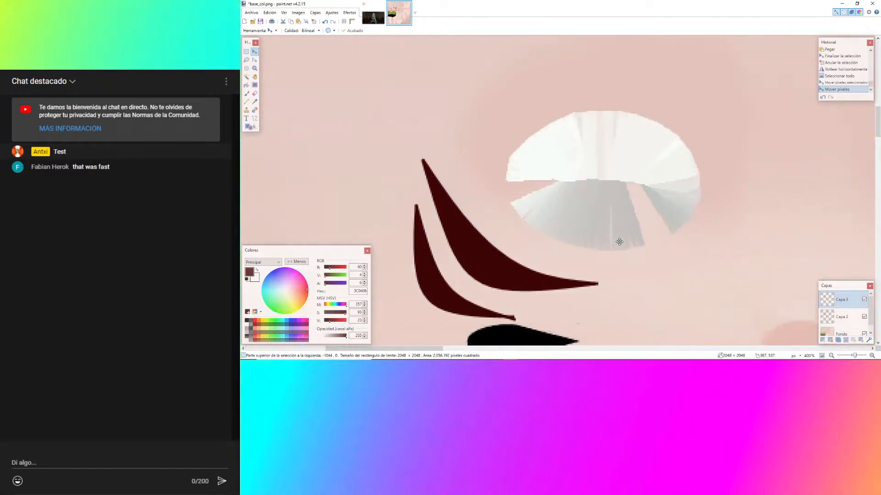
left_click(619, 242)
scroll(399, 204, "down", 4, "ctrl")
scroll(483, 205, "up", 6, "ctrl")
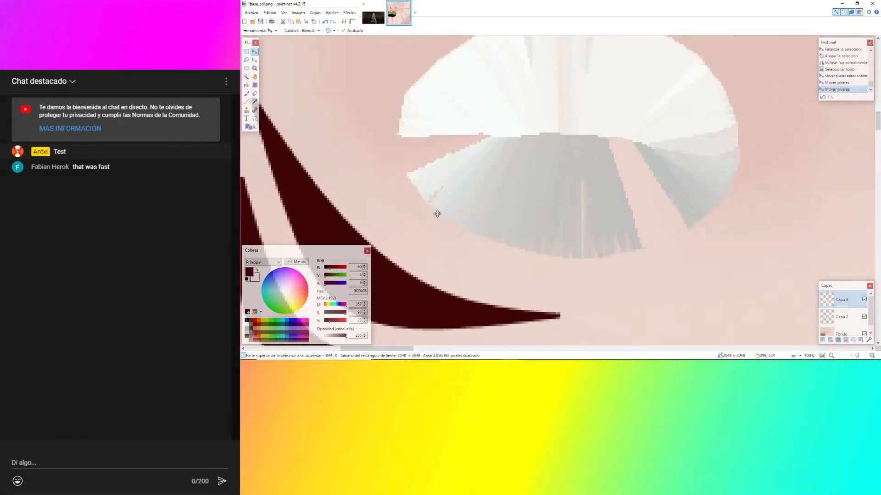
Nudge the mirrored crescents sideways in small steps until they sit symmetrically with the original pair.
scroll(531, 330, "up", 5, "ctrl")
scroll(497, 251, "right", 2)
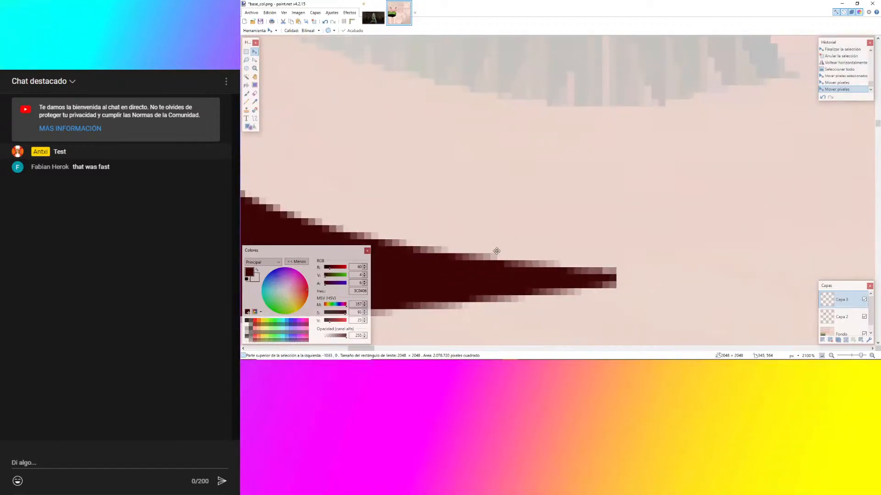
key("Left")
key("Left")
key("Left")
key("Left")
key("Left")
key("Left")
scroll(496, 251, "down", 10, "ctrl")
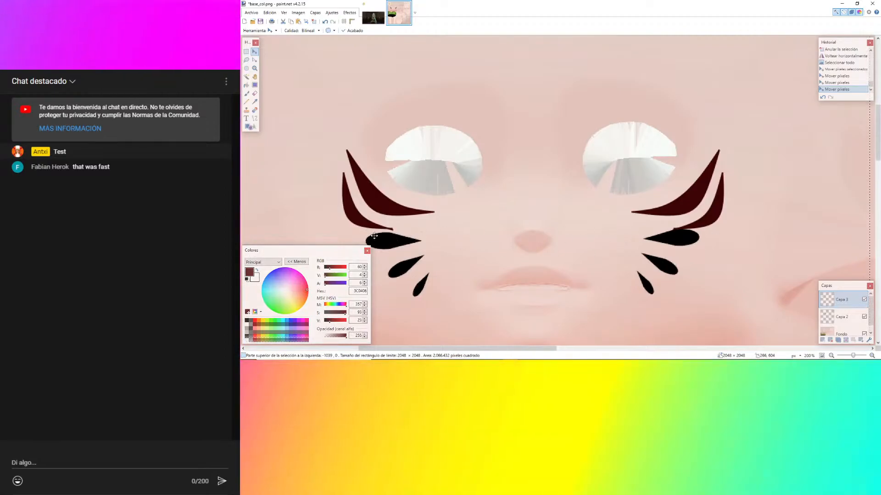
scroll(360, 235, "up", 4, "ctrl")
scroll(577, 228, "down", 4, "ctrl")
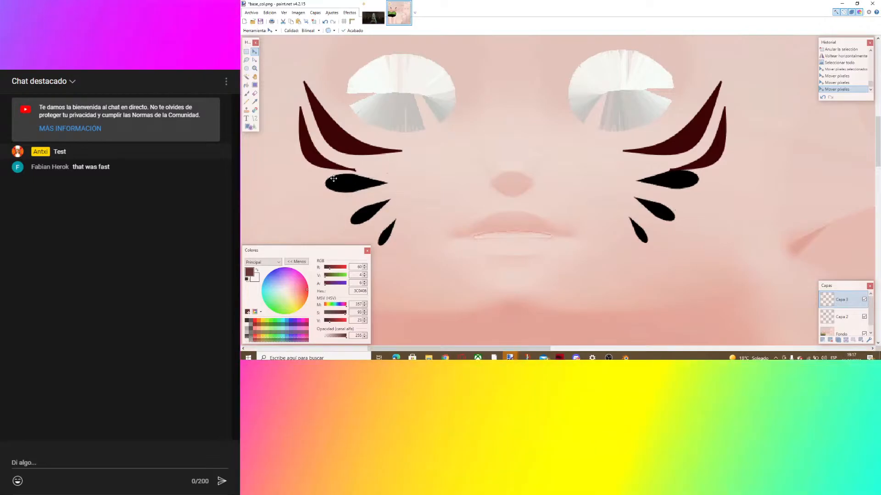
Check the livestream statistics and the SMG4 still in Chrome, and inspect Melony's face on the model in Blender.
mouse_move(446, 355)
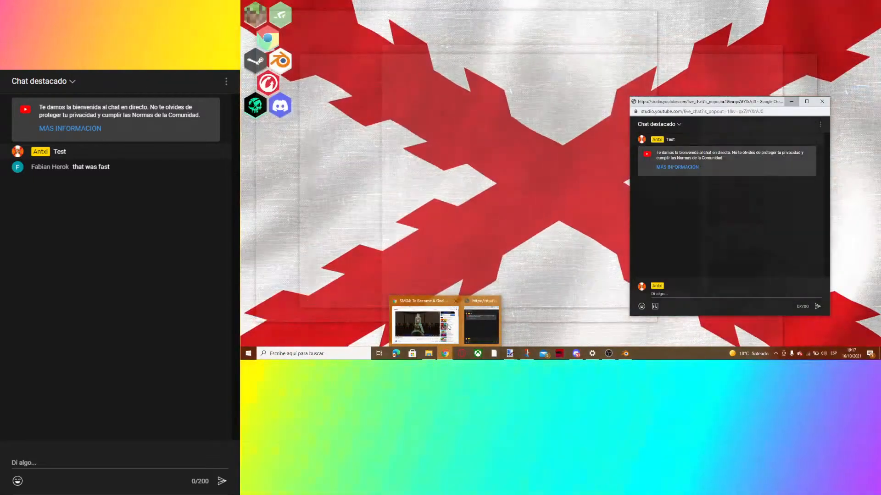
left_click(448, 327)
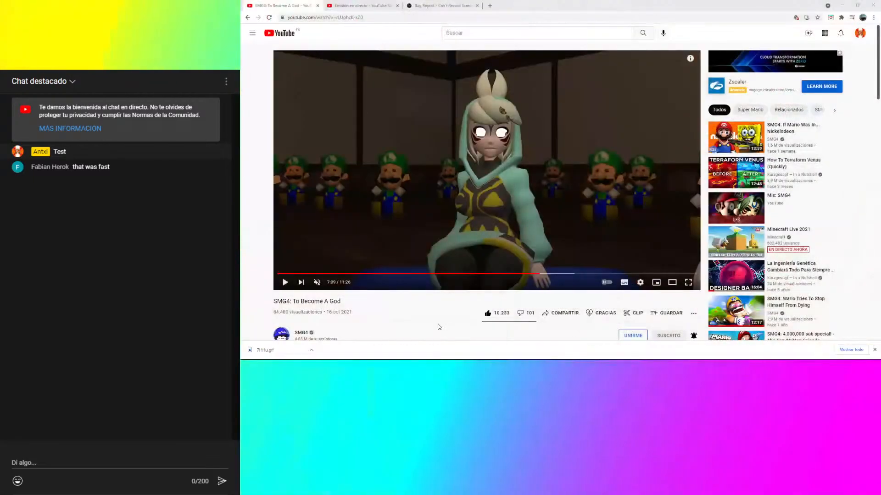
left_click(360, 5)
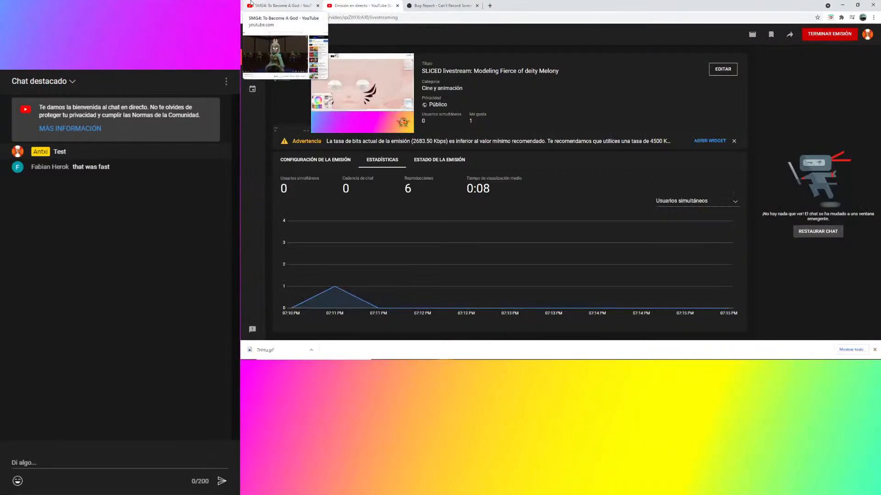
left_click(251, 4)
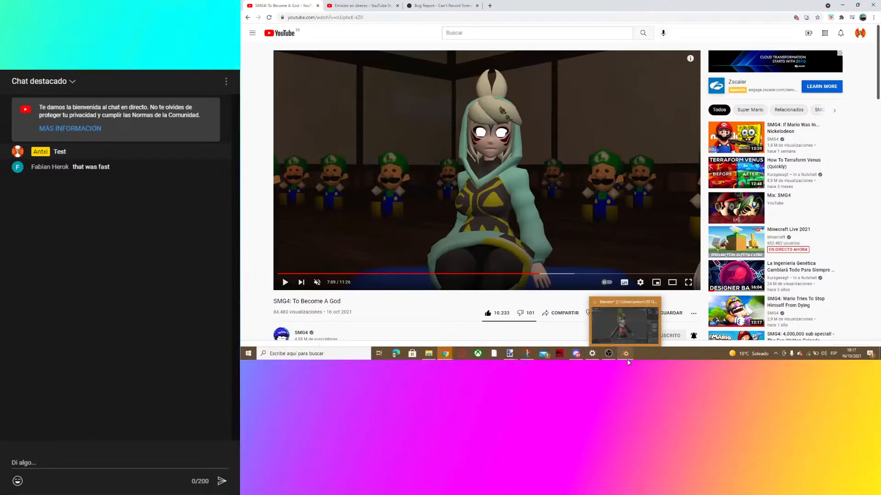
left_click(626, 342)
middle_click_drag(603, 146, 538, 118)
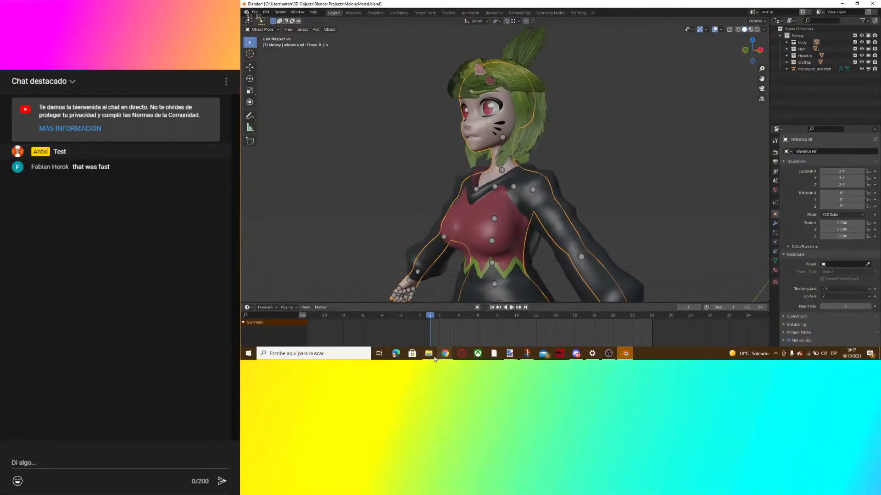
Return to base_col.png in paint.net and merge both crescent layers down into the background layer.
mouse_move(510, 353)
left_click(543, 332)
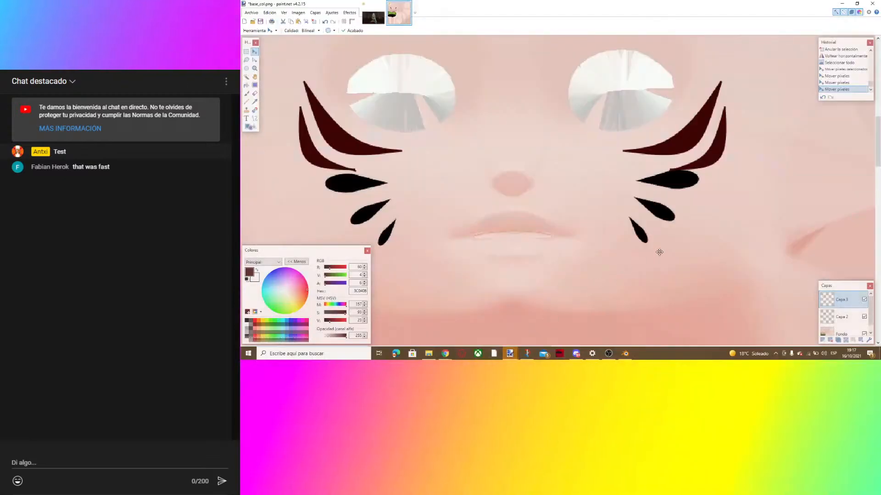
left_click(847, 341)
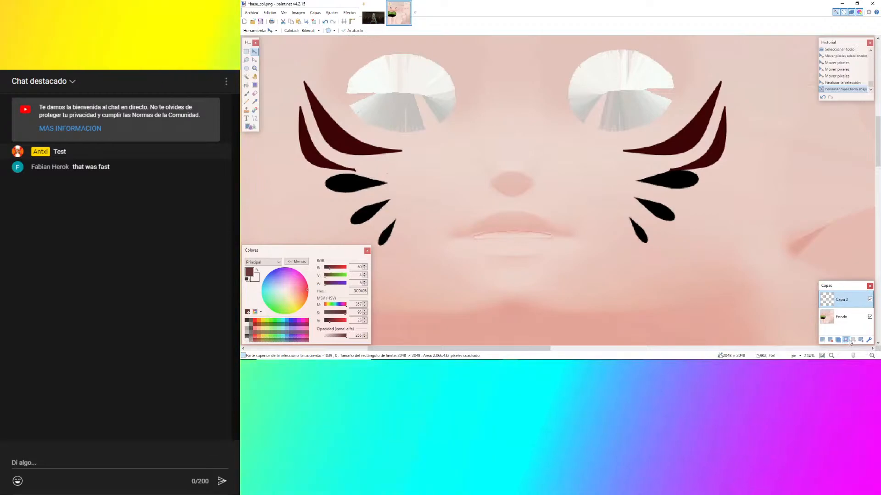
left_click(847, 341)
Save the flattened texture as a new PNG named Deity_base_col in the melony materials folder, keeping the save settings.
key("ctrl+shift+s")
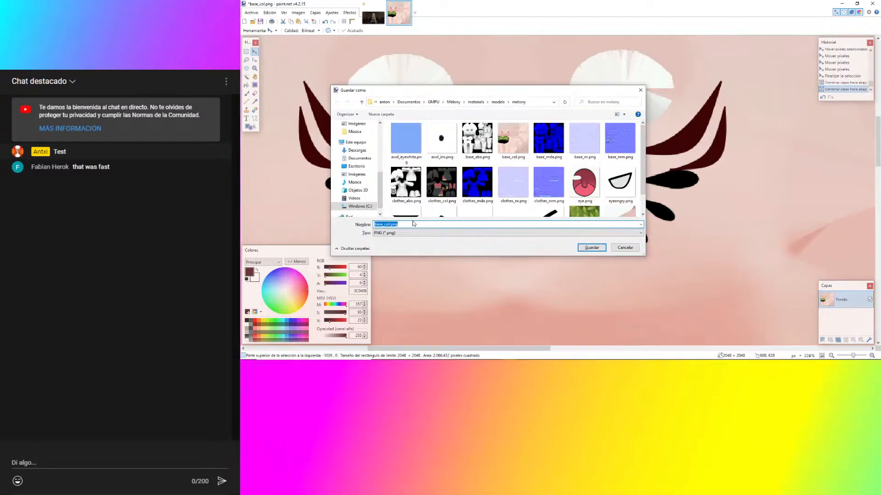
type("Deity")
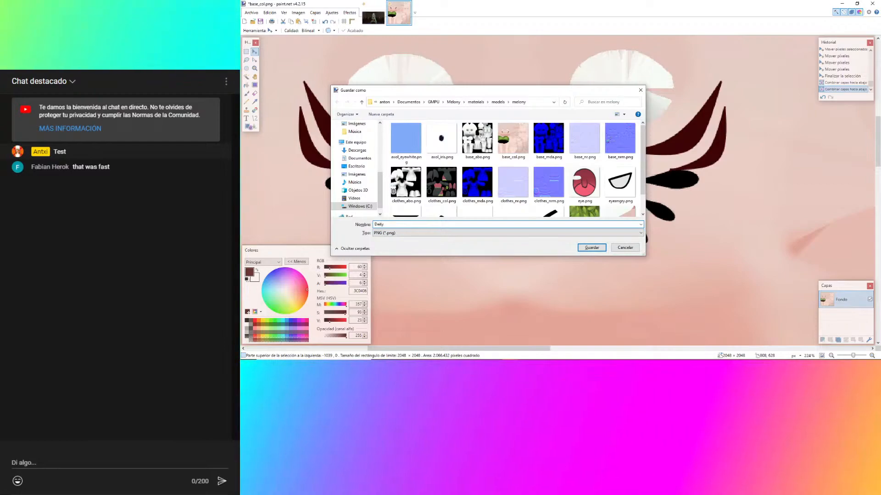
type("_base_colot")
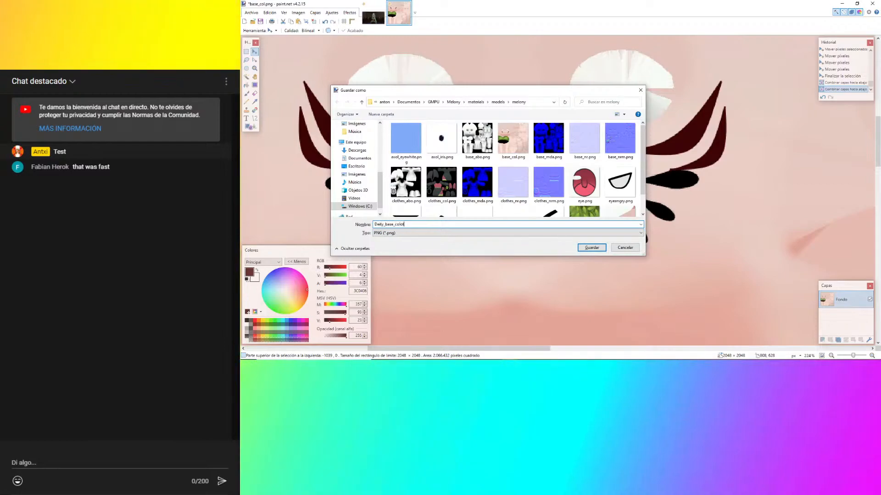
key("BackSpace")
key("BackSpace")
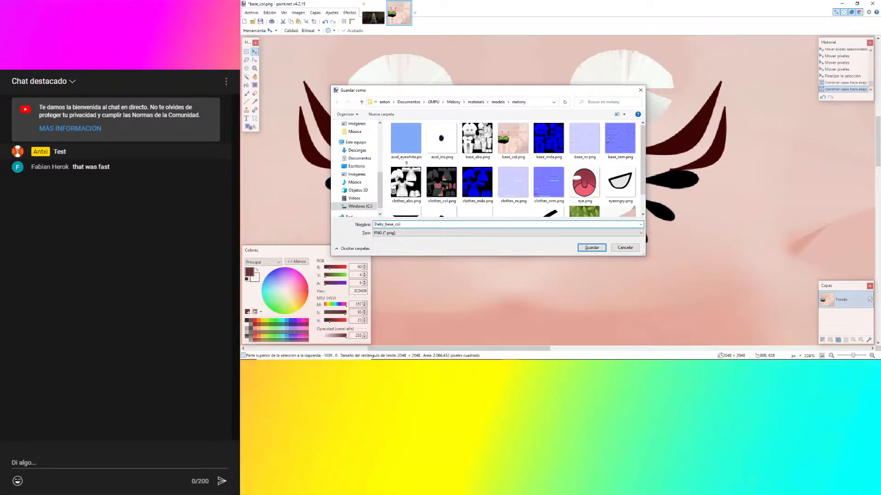
key("Return")
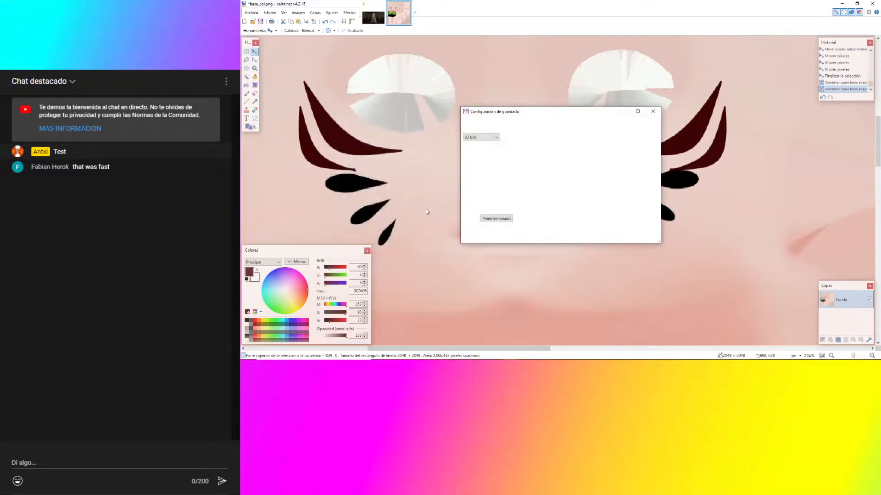
left_click(604, 237)
Switch to Blender and open the Shading workspace for the Melony model.
left_click(625, 354)
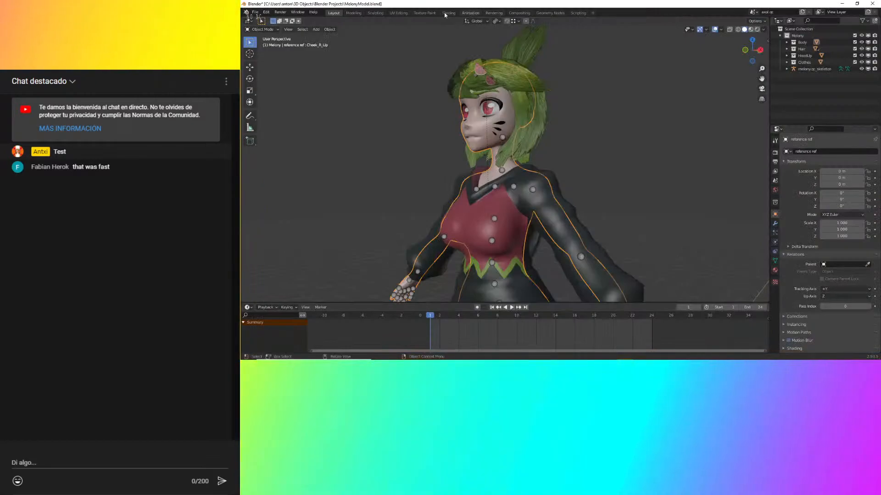
left_click(468, 13)
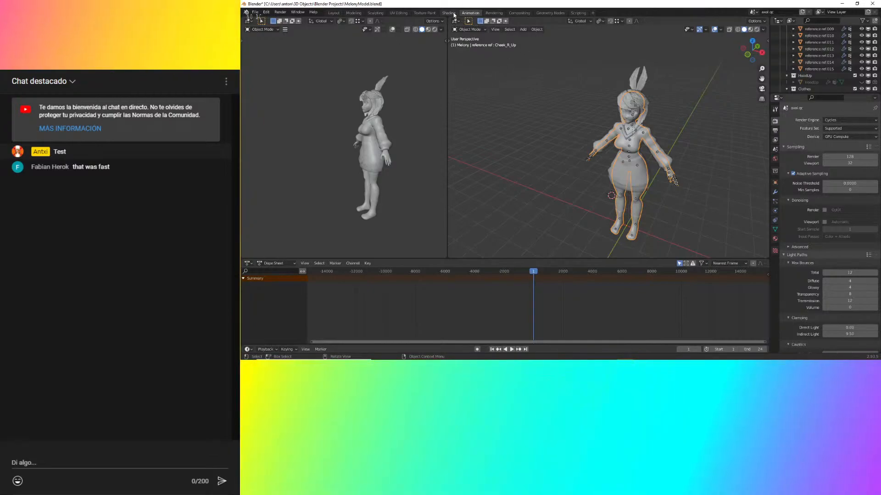
left_click(452, 13)
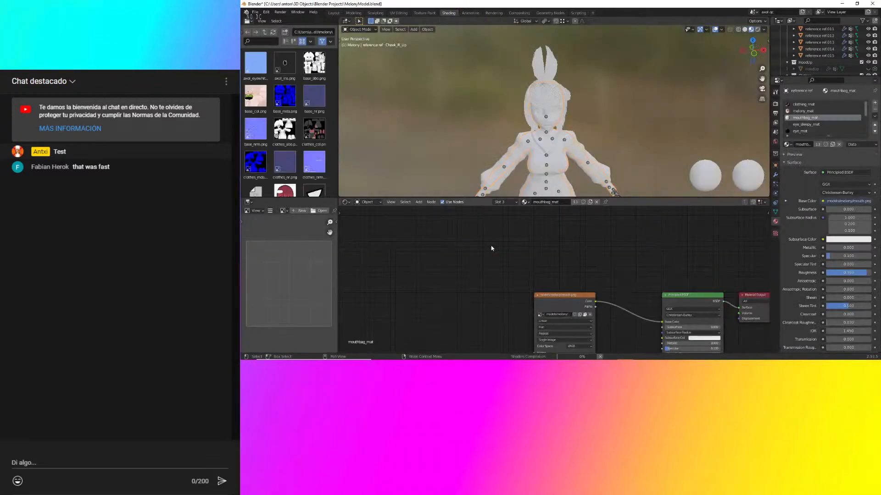
Show the node tree of melony_mat and move the base_col.png texture node aside to free space in front of the PBR group.
scroll(462, 263, "down", 1)
middle_click_drag(462, 264, 432, 346)
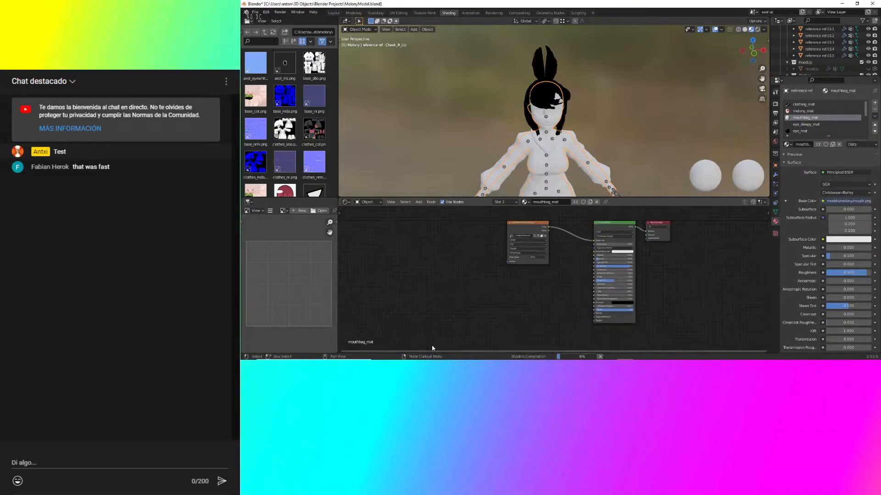
scroll(462, 224, "up", 3)
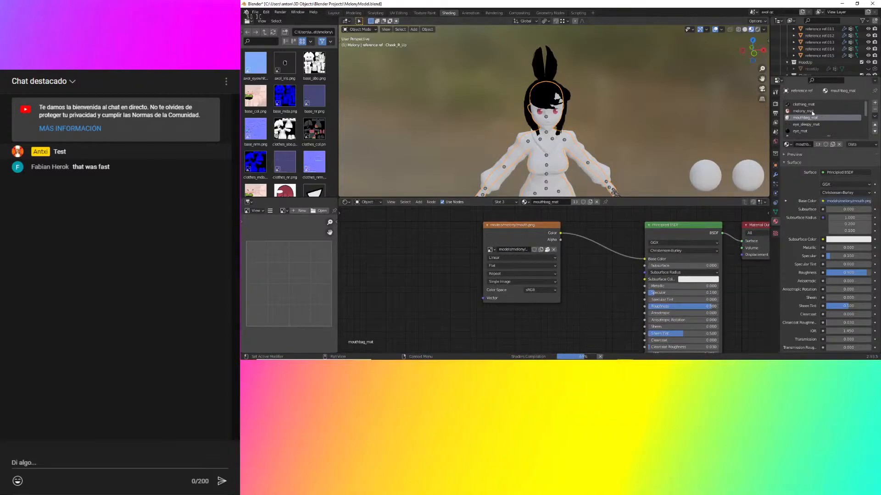
left_click(822, 111)
middle_click_drag(613, 247, 632, 284)
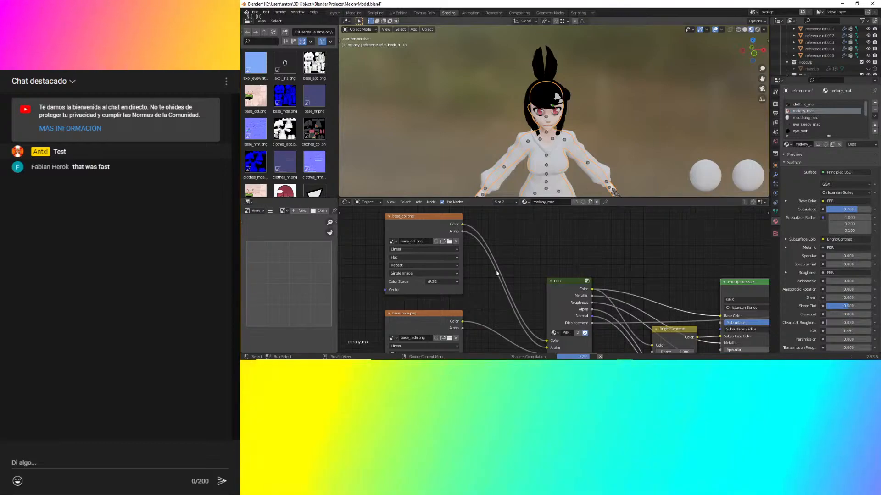
mouse_move(553, 252)
middle_mouse_down()
mouse_move(613, 270)
mouse_move(551, 234)
mouse_move(574, 255)
middle_mouse_up()
left_click_drag(504, 241, 345, 279)
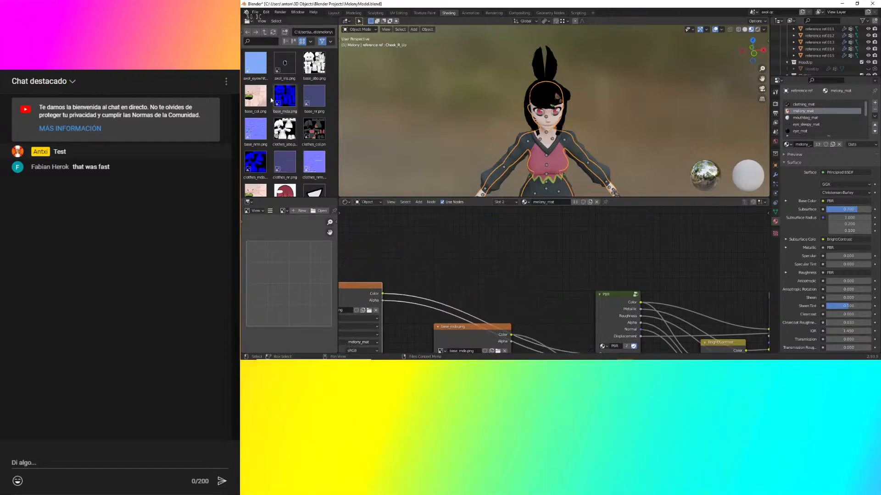
Add Deity_base_col.png as an image texture node and connect its Color output to the PBR group's Color input.
scroll(294, 115, "down", 2)
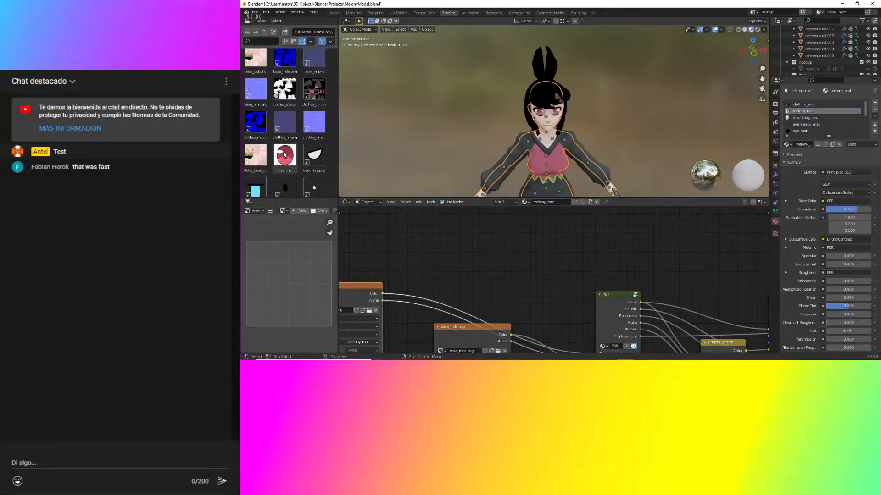
left_click_drag(255, 156, 463, 242)
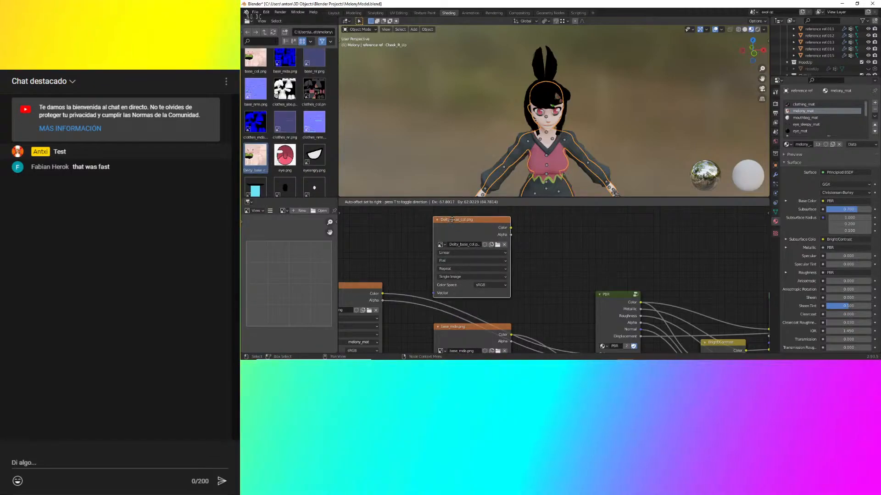
left_click(448, 220)
middle_click_drag(509, 231, 475, 211)
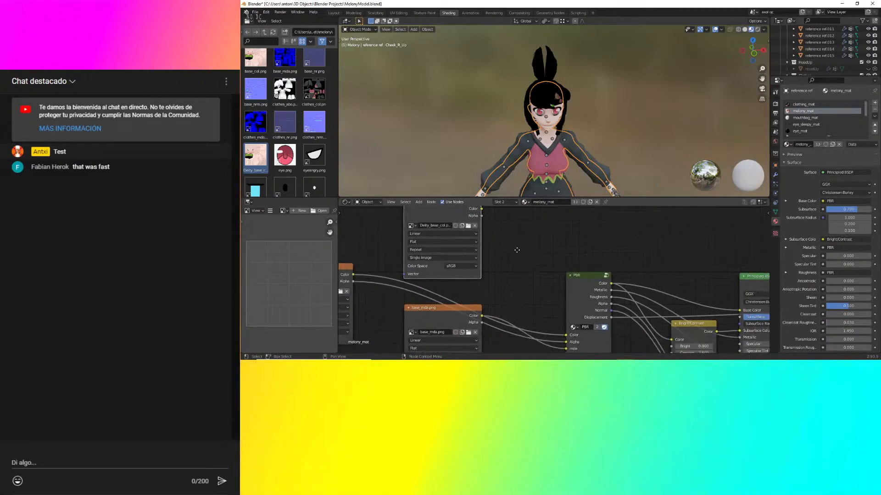
left_click_drag(479, 207, 561, 333)
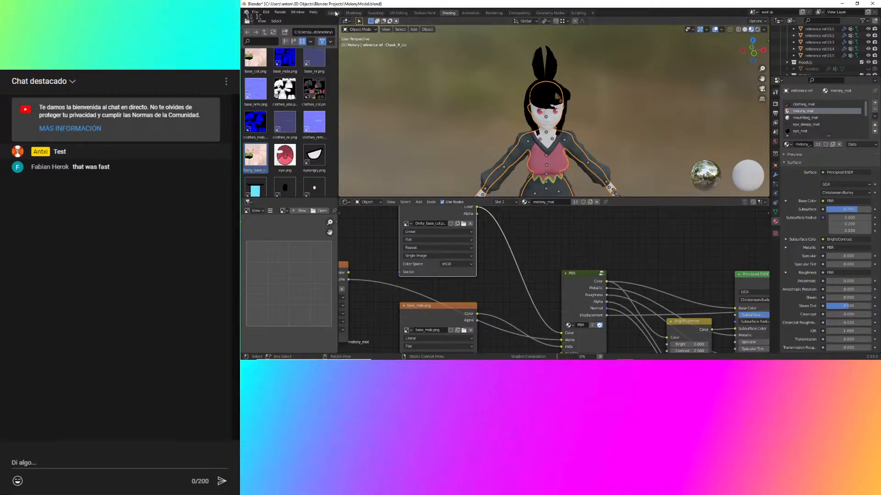
Open the Layout workspace and examine the painted markings on Melony's cheek up close.
left_click(334, 13)
mouse_move(549, 143)
middle_mouse_down()
mouse_move(534, 152)
mouse_move(576, 155)
mouse_move(541, 152)
middle_mouse_up()
scroll(538, 94, "up", 1)
scroll(537, 94, "up", 3)
middle_click_drag(538, 95, 526, 153)
Check the SMG4 reference still and the livestream statistics in Chrome, and return to the Blender model.
mouse_move(450, 353)
left_click(430, 335)
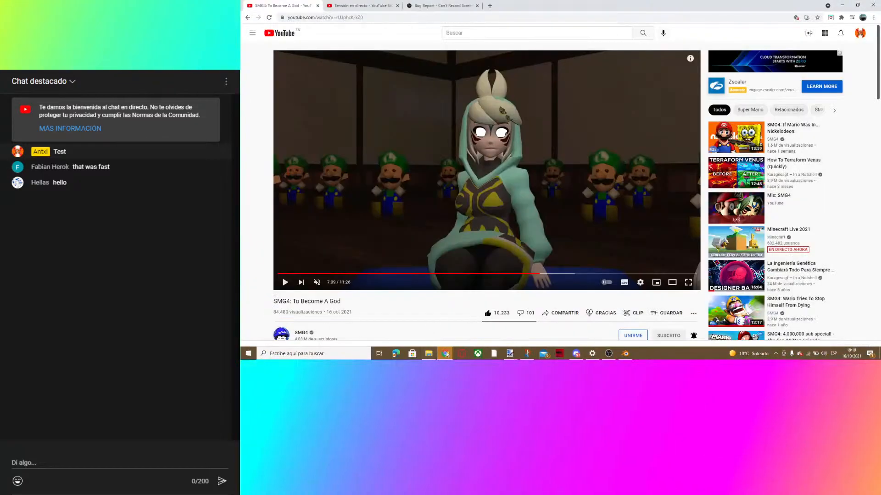
mouse_move(445, 353)
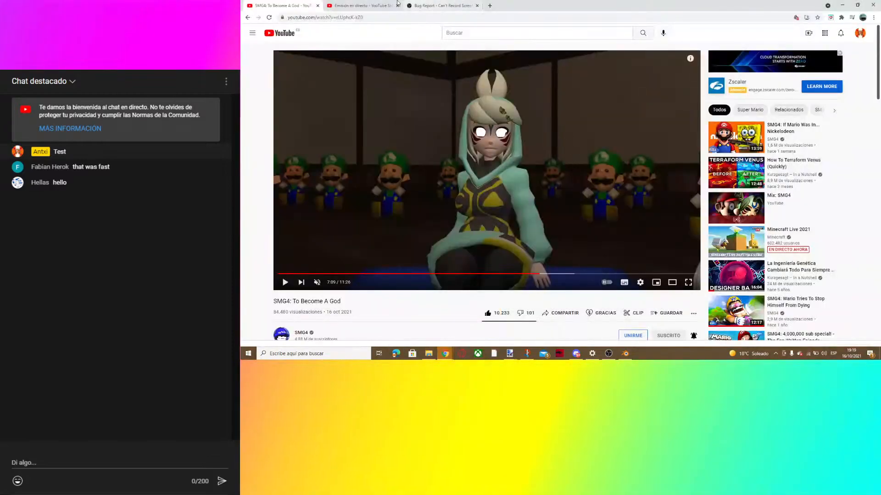
left_click(360, 6)
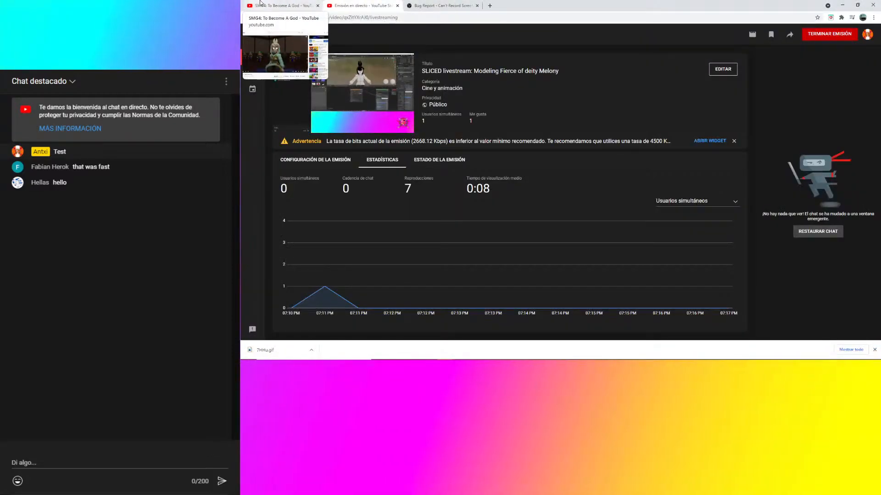
left_click(270, 6)
mouse_move(591, 359)
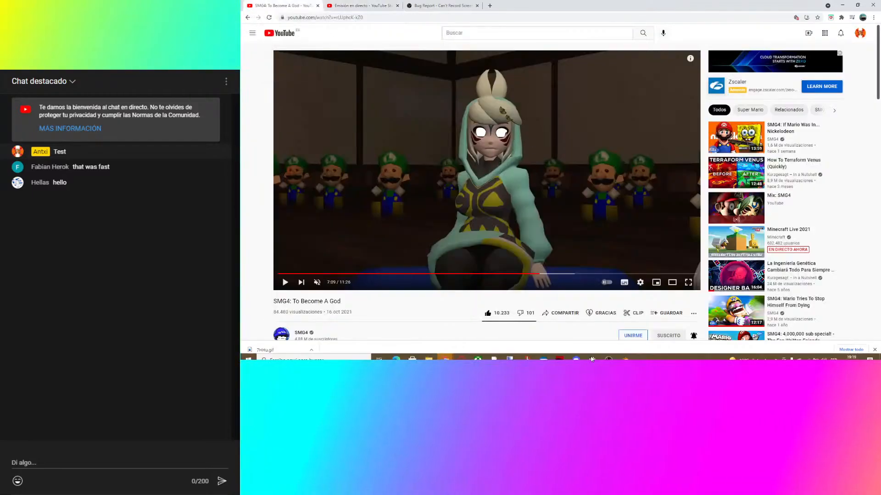
left_click(624, 359)
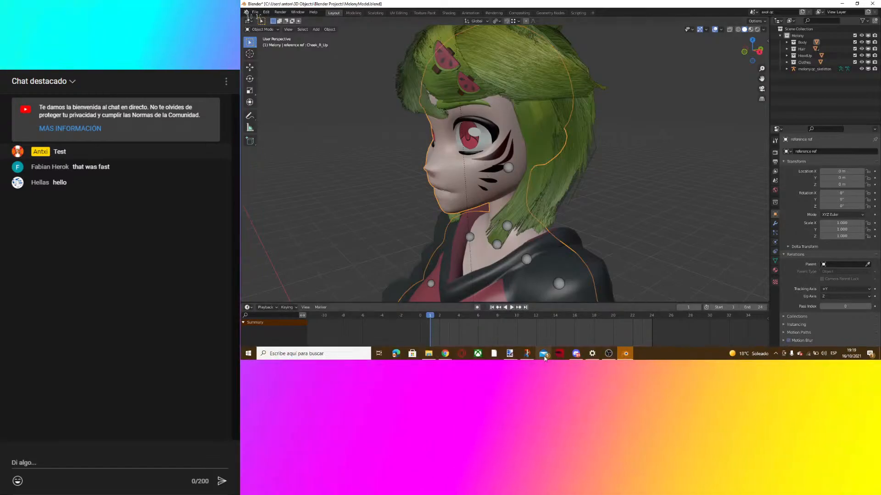
Switch to paint.net, revert Deity_base_col to the state before the layer merges, and delete the Capa 3 crescent layer.
mouse_move(545, 357)
left_click(545, 321)
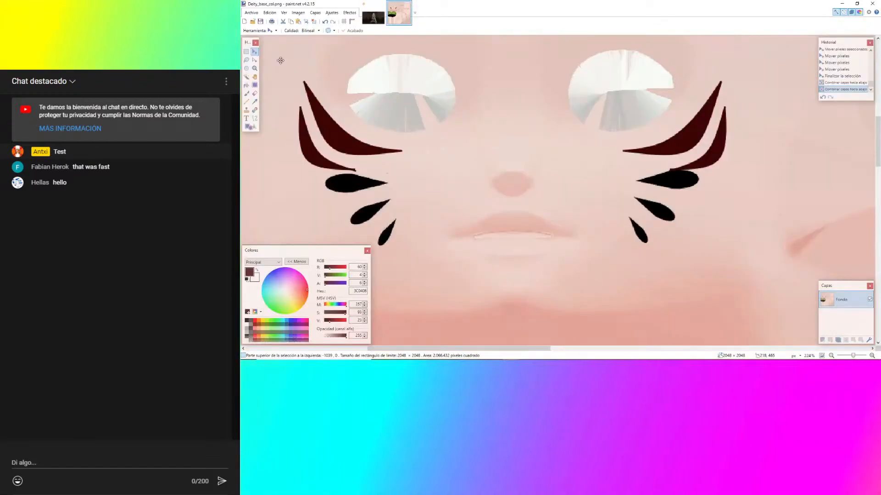
key("s")
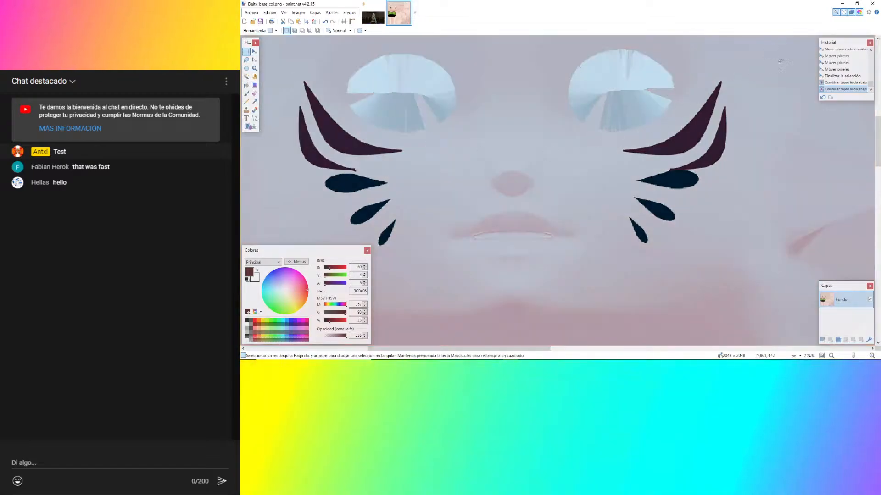
left_click(842, 76)
left_click(830, 339)
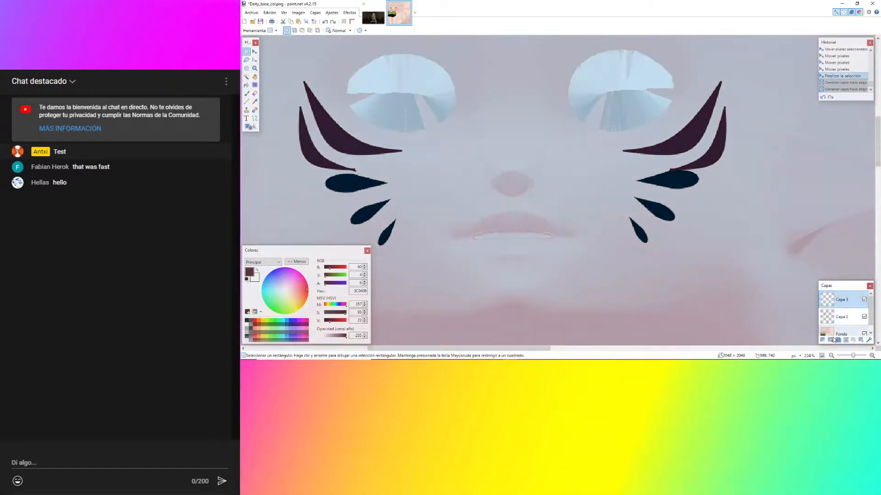
Select the dark red crescents on Capa 2, enlarge them, and reposition them beneath the eye, overlapping the uppermost black teardrop.
left_click_drag(766, 57, 588, 216)
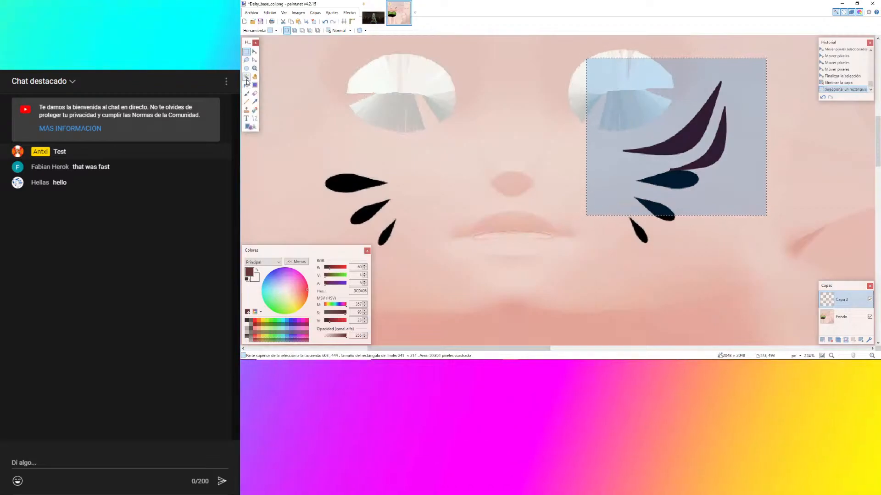
left_click(255, 51)
left_click_drag(777, 222, 783, 303)
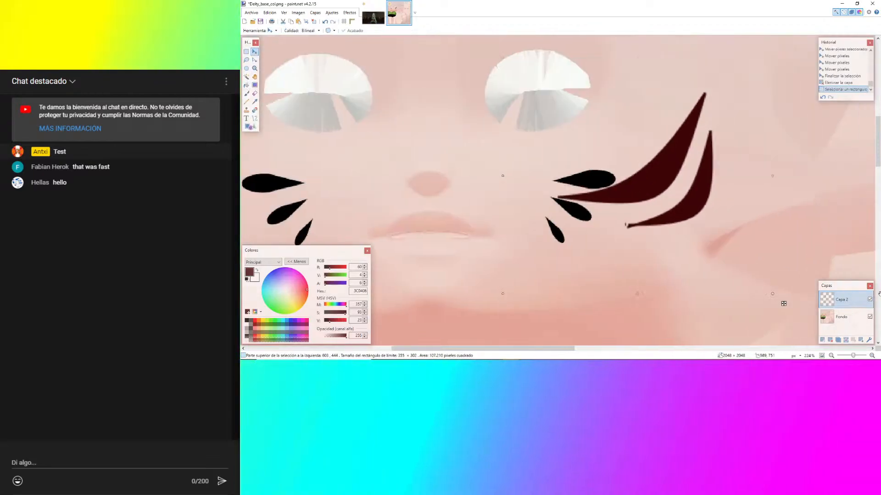
left_click_drag(878, 293, 853, 277, "shift")
scroll(805, 230, "down", 4, "ctrl")
scroll(574, 157, "up", 5, "ctrl")
mouse_move(598, 180)
left_mouse_down()
mouse_move(545, 162)
mouse_move(551, 152)
left_mouse_up()
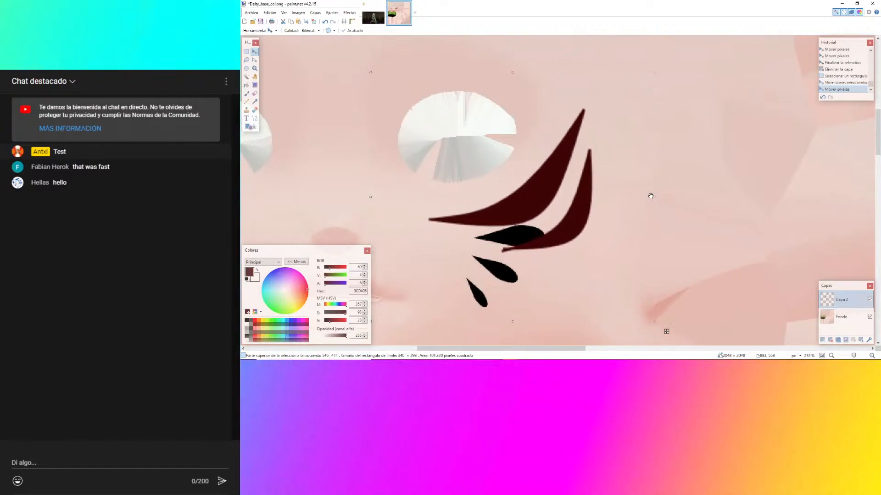
left_click_drag(650, 196, 619, 194)
left_click_drag(550, 183, 559, 182)
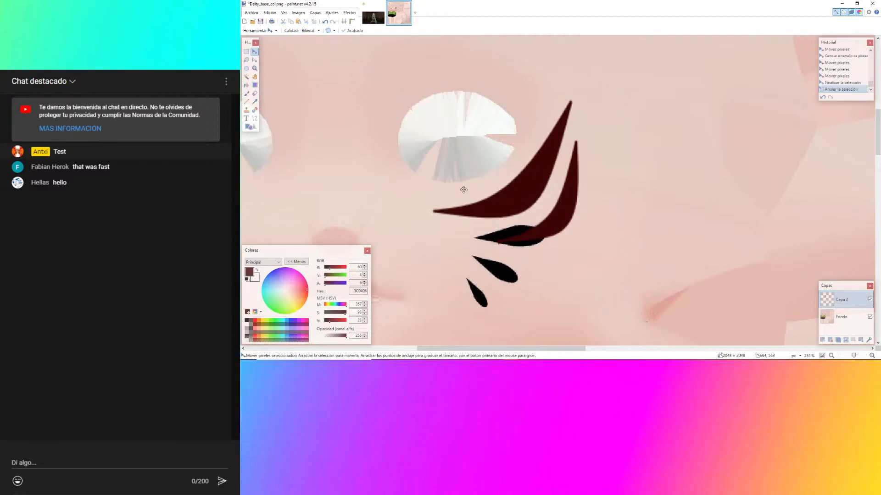
Duplicate the enlarged crescent layer and flip the copy horizontally.
scroll(425, 185, "down", 3, "ctrl")
scroll(261, 160, "up", 4, "ctrl")
scroll(597, 220, "down", 1, "ctrl")
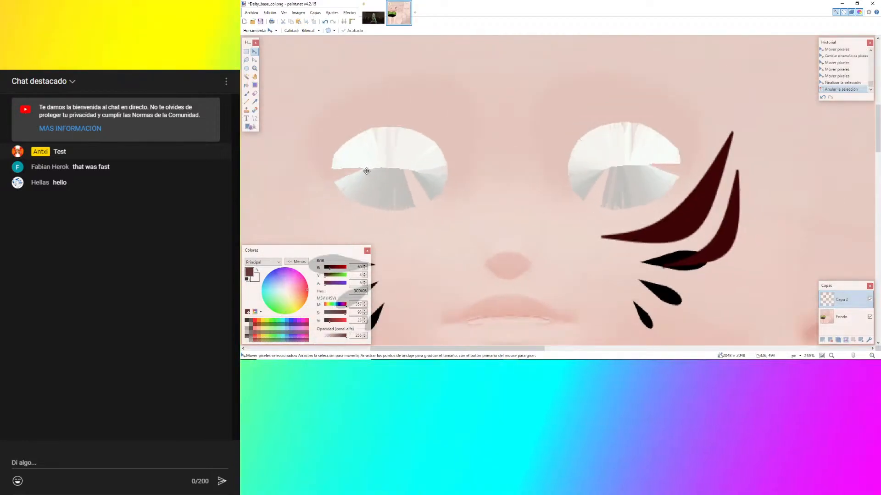
scroll(367, 171, "up", 1, "ctrl")
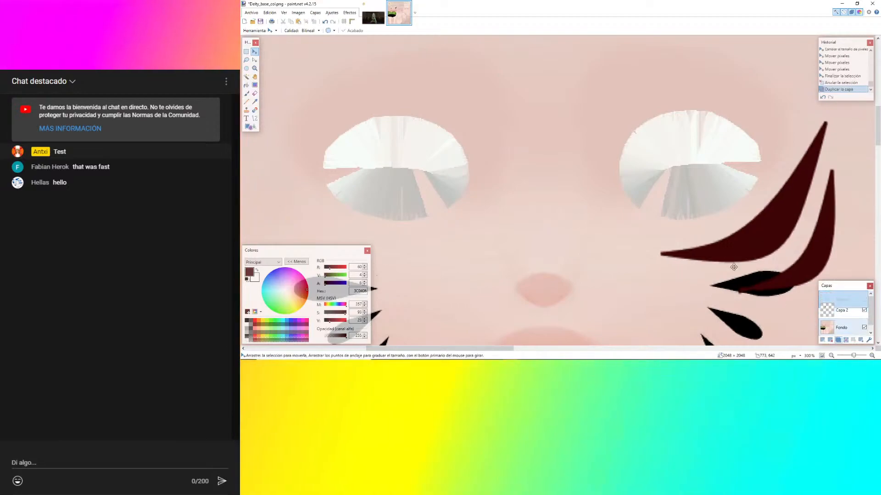
left_click(315, 12)
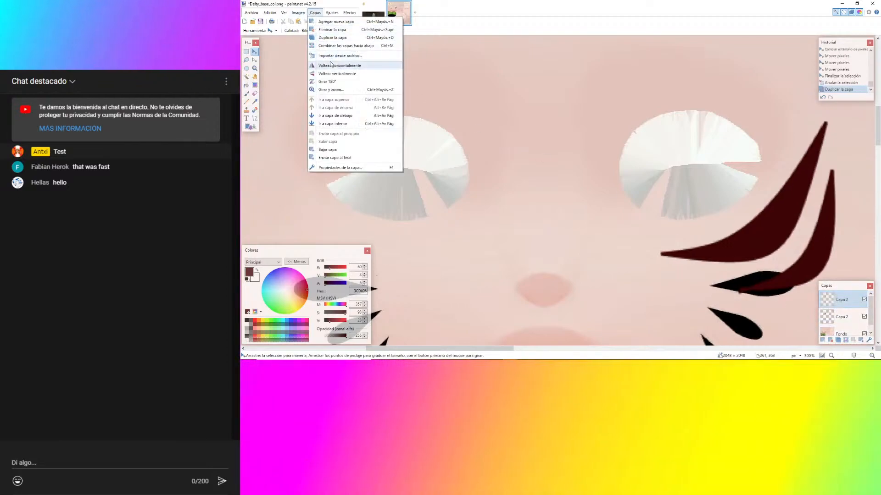
left_click(332, 65)
Move the flipped crescents onto the opposite cheek, beside the other eye and over its uppermost teardrop.
left_click_drag(463, 216, 241, 195)
scroll(420, 192, "down", 1, "ctrl")
scroll(781, 179, "up", 1, "ctrl")
left_click_drag(771, 180, 742, 204)
scroll(742, 203, "left", 6)
scroll(436, 167, "down", 3, "ctrl")
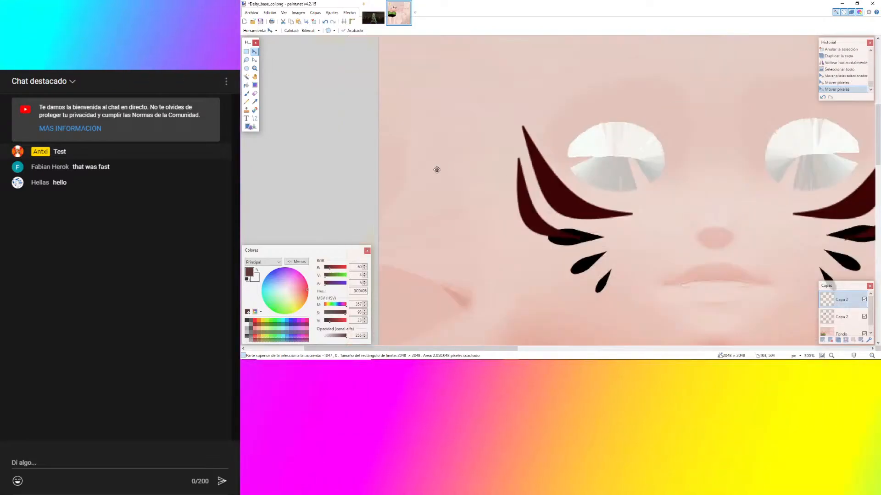
Fine-tune the flipped crescents' position by a few pixels so they line up symmetrically with the opposite cheek's crescents.
scroll(621, 246, "up", 15, "ctrl")
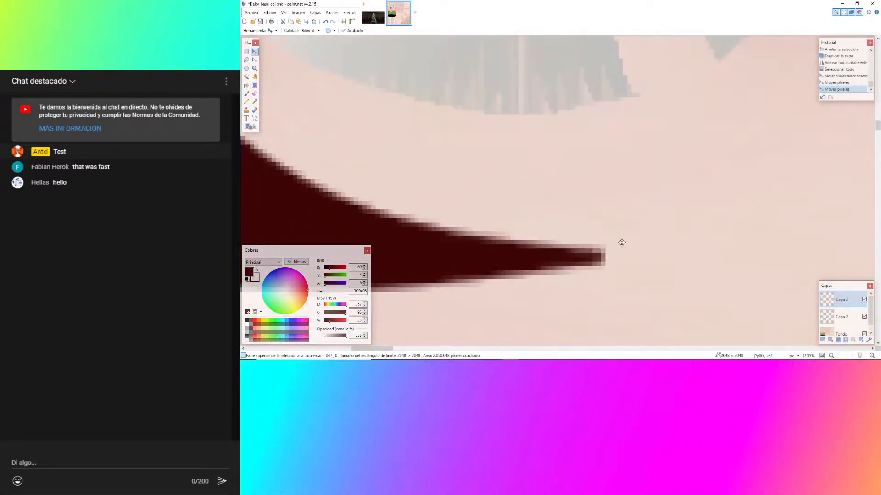
scroll(586, 277, "right", 2)
left_click_drag(586, 277, 589, 259)
scroll(587, 276, "down", 4, "ctrl")
scroll(589, 259, "up", 3, "ctrl")
scroll(589, 260, "left", 1)
scroll(594, 261, "down", 8, "ctrl")
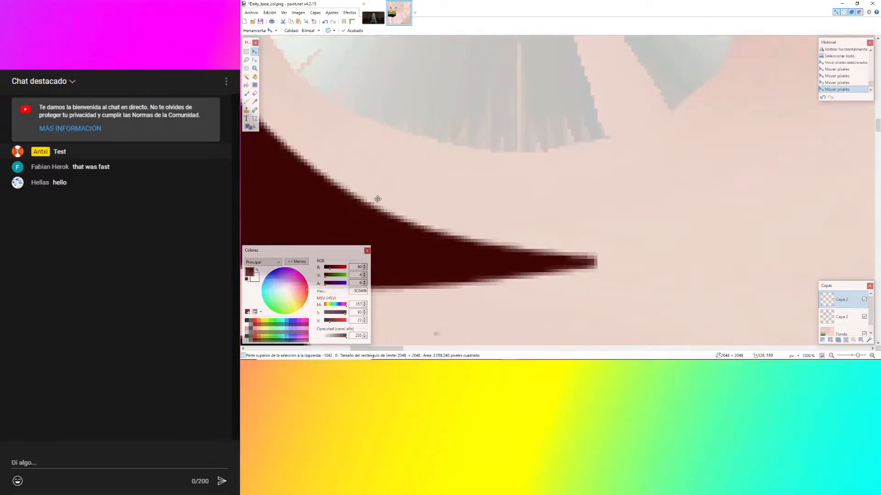
scroll(366, 133, "up", 1, "ctrl")
scroll(402, 217, "up", 6, "ctrl")
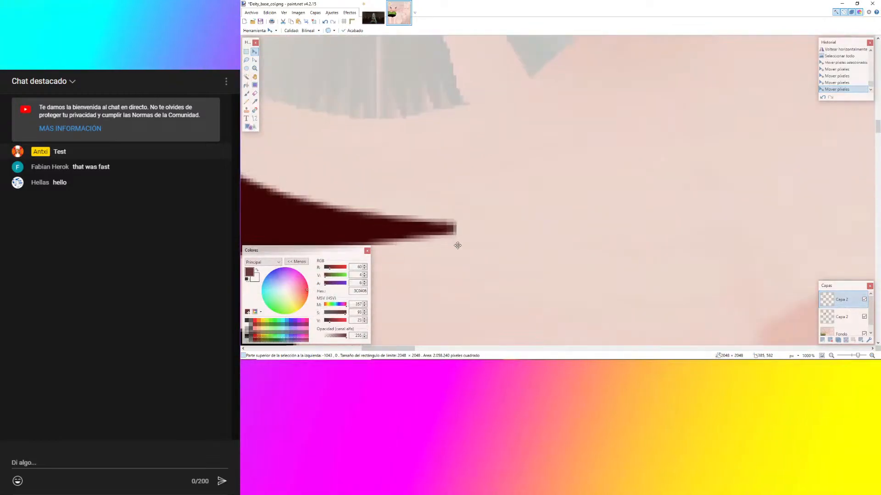
left_click_drag(459, 246, 459, 245)
scroll(459, 246, "left", 1)
scroll(459, 245, "down", 5, "ctrl")
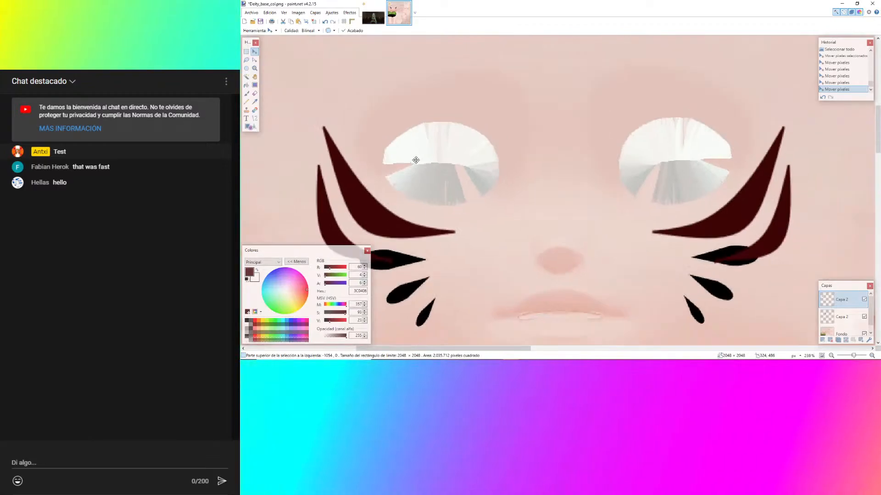
scroll(429, 236, "up", 7, "ctrl")
scroll(483, 167, "up", 4, "ctrl")
left_click_drag(490, 190, 490, 191)
scroll(490, 191, "right", 1)
scroll(464, 211, "down", 6, "ctrl")
scroll(458, 212, "down", 7, "ctrl")
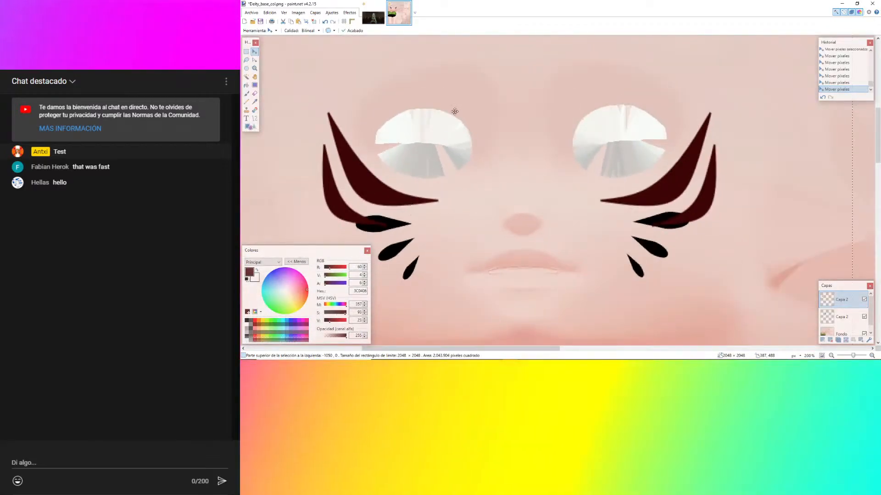
Merge both crescent layers down into the background layer and save Deity_base_col.png.
left_click(846, 340)
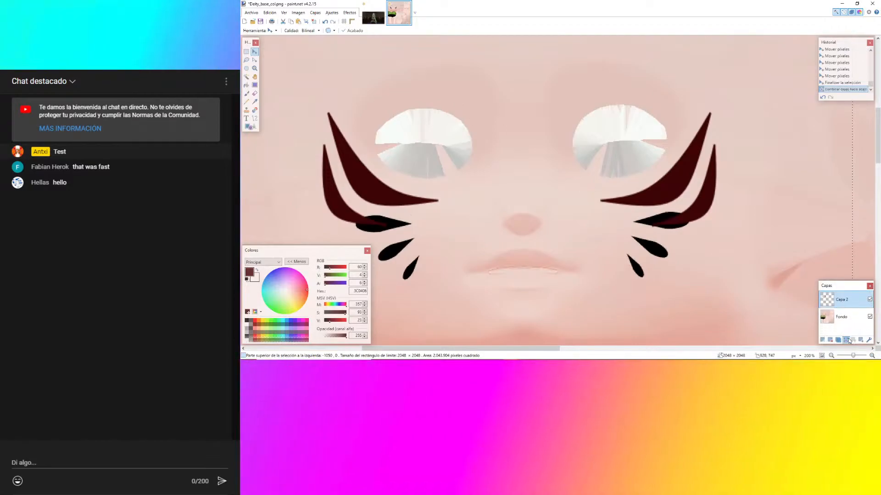
left_click(845, 340)
key("ctrl+s")
Switch to Blender's Shading workspace and reopen Deity_base_col.png in its image texture node to update the face.
mouse_move(585, 351)
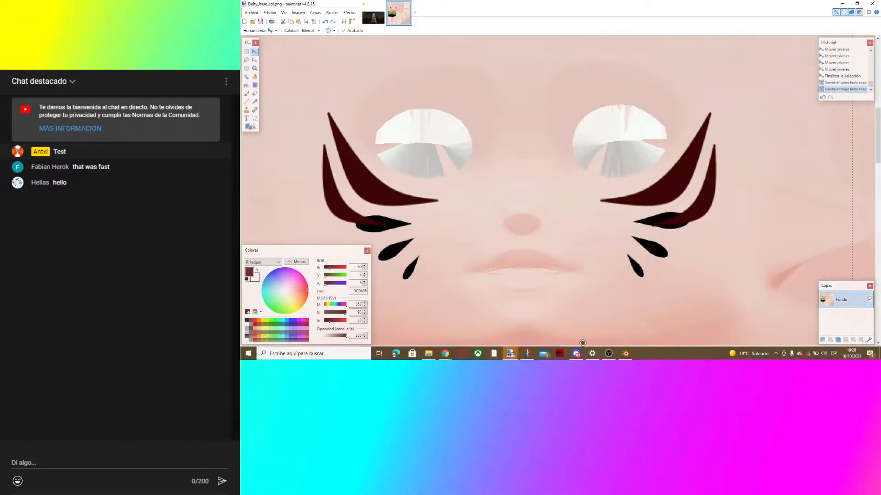
left_click(626, 354)
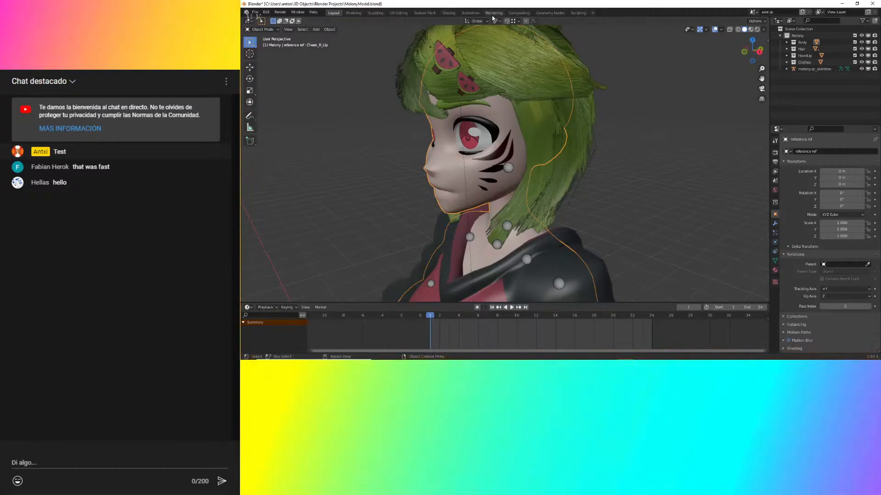
left_click(448, 13)
middle_click_drag(593, 150, 512, 139)
middle_click_drag(467, 225, 493, 261)
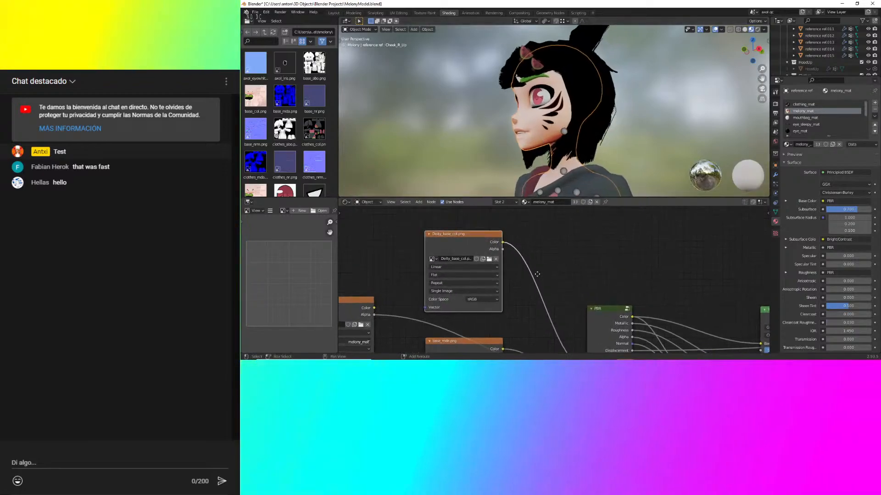
left_click(490, 259)
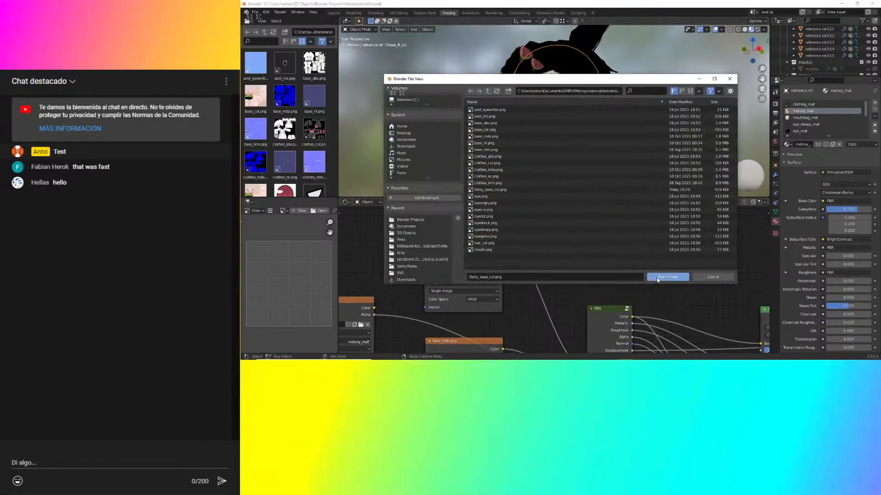
key("Escape")
Check the cheek markings against the SMG4 reference video, return to paint.net and undo the crescent layer's merge.
mouse_move(564, 137)
middle_mouse_down()
mouse_move(651, 131)
mouse_move(574, 127)
middle_mouse_up()
mouse_move(484, 359)
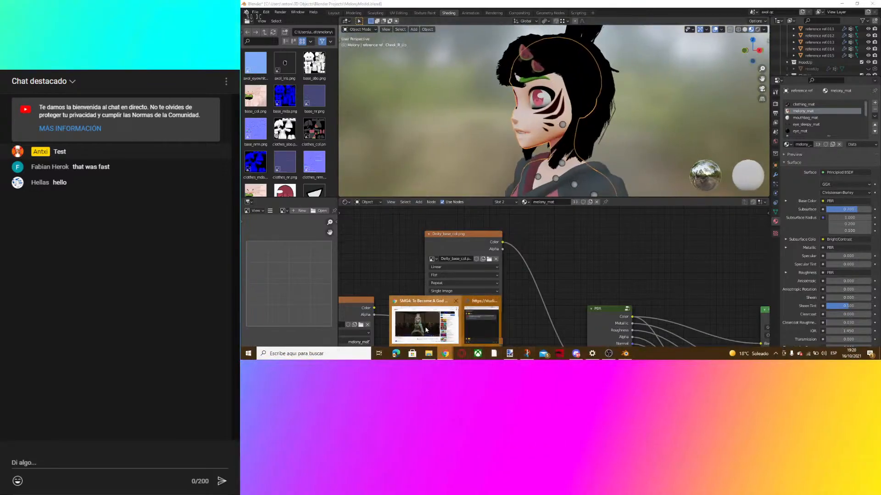
left_click(445, 353)
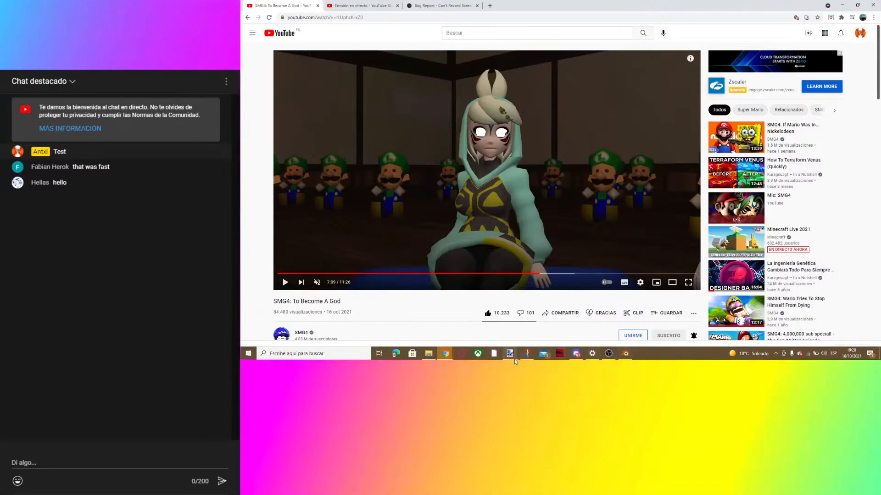
mouse_move(510, 354)
left_click(566, 315)
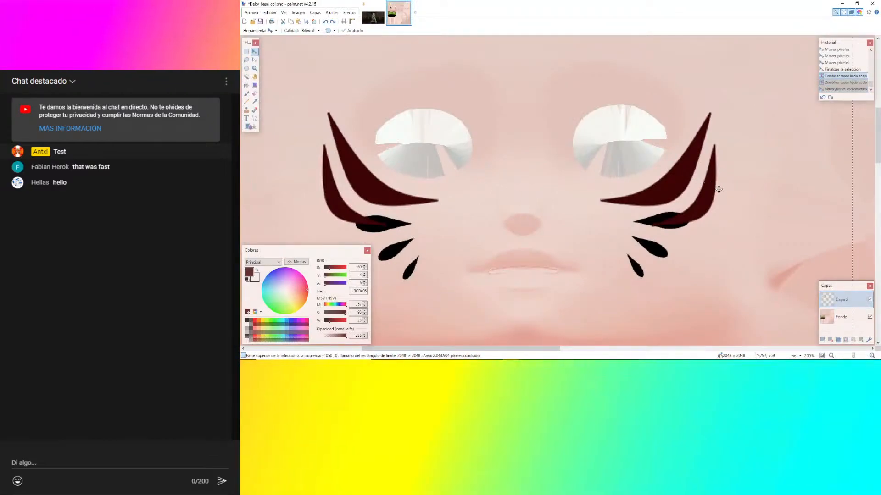
Select a rectangle around both cheeks' crescents on Capa 2 and move them down 40 pixels.
left_click(248, 53)
left_click_drag(274, 85, 839, 285)
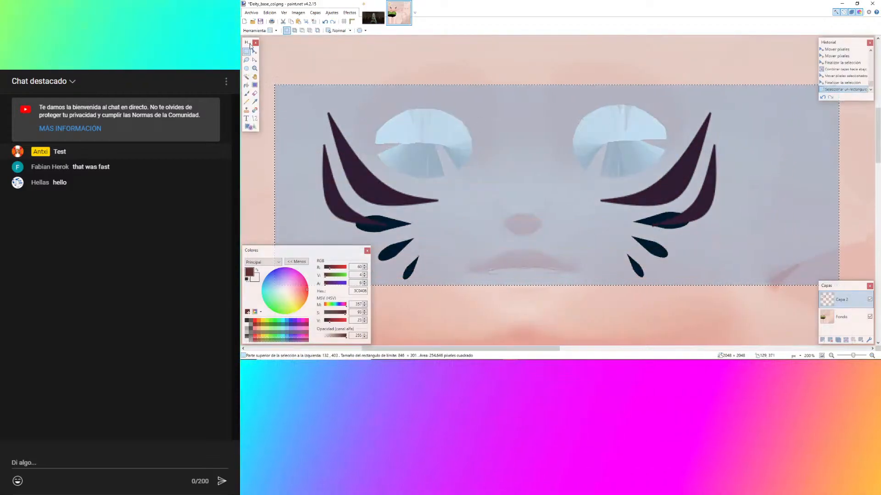
left_click(255, 52)
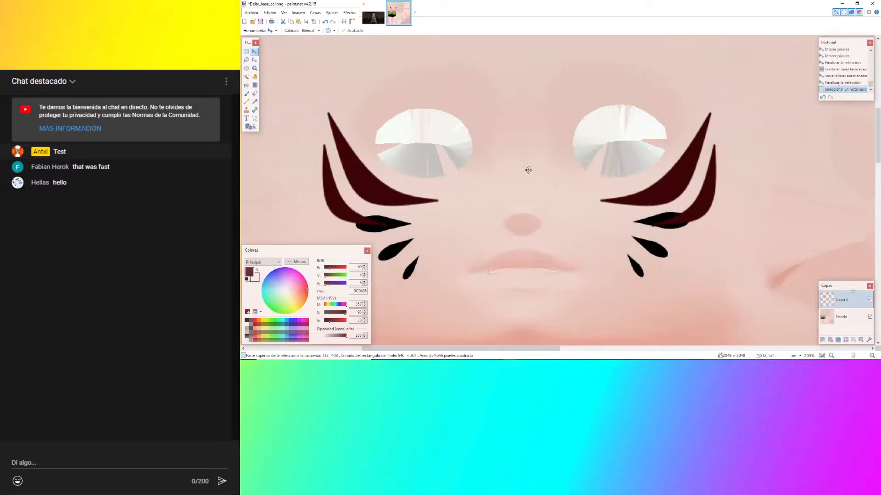
left_click_drag(529, 170, 527, 179)
key("ctrl+z")
scroll(532, 166, "up", 1, "ctrl")
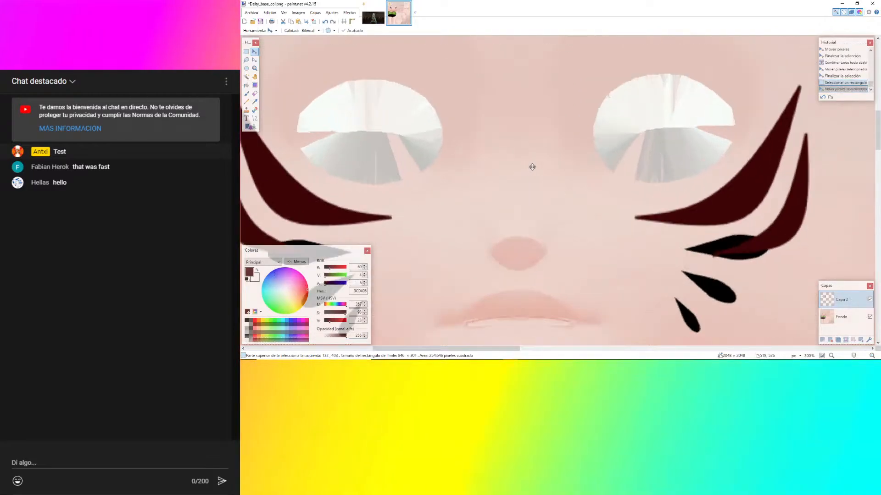
key("ctrl+y")
scroll(532, 167, "up", 3, "ctrl")
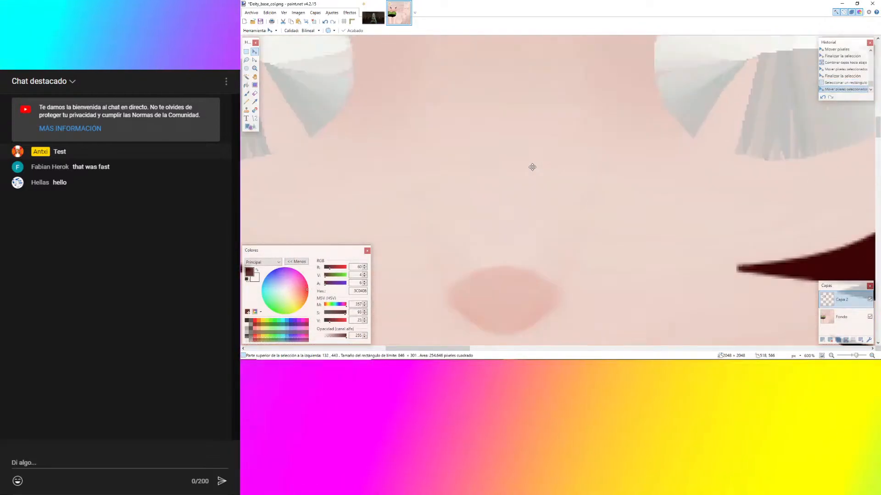
Shift the crescents back up 20 pixels, stretch their selection to 334 pixels high and deselect it.
key("ctrl+shift+b")
left_click_drag(561, 290, 564, 304)
scroll(564, 305, "down", 1, "ctrl")
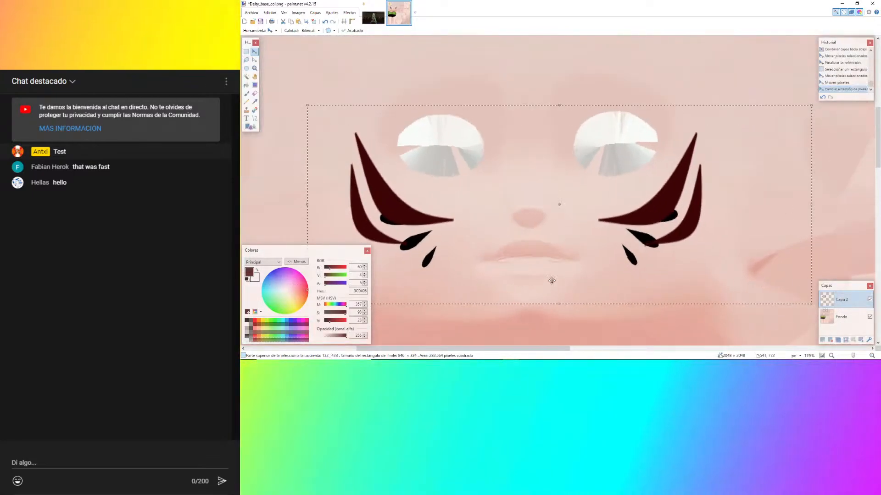
key("ctrl+d")
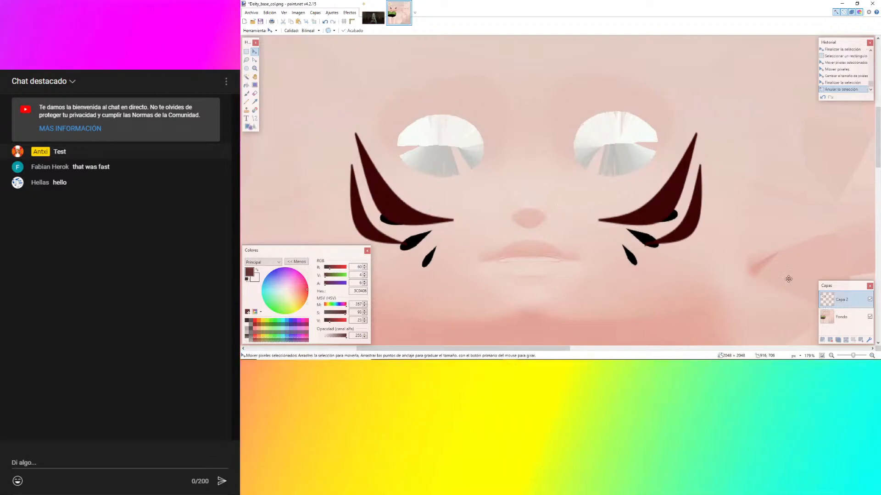
Merge the adjusted crescent layer down into the Fondo layer and save Deity_base_col.png.
key("ctrl+m")
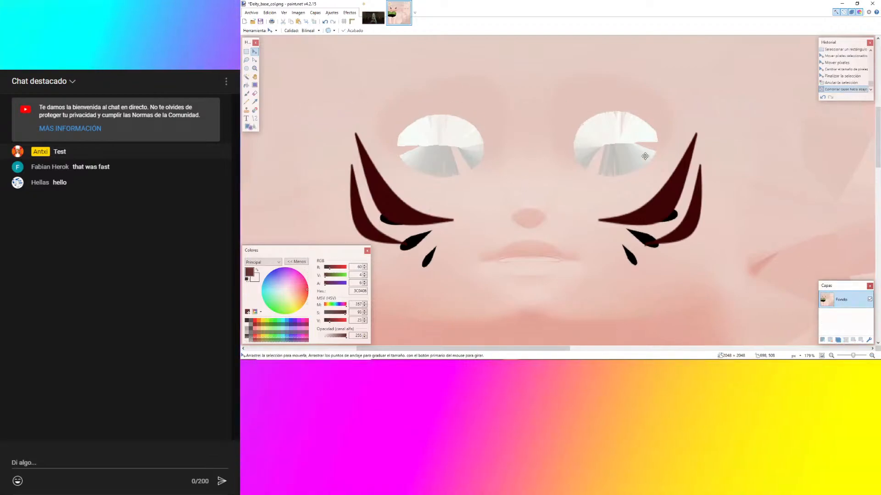
key("ctrl+s")
mouse_move(618, 355)
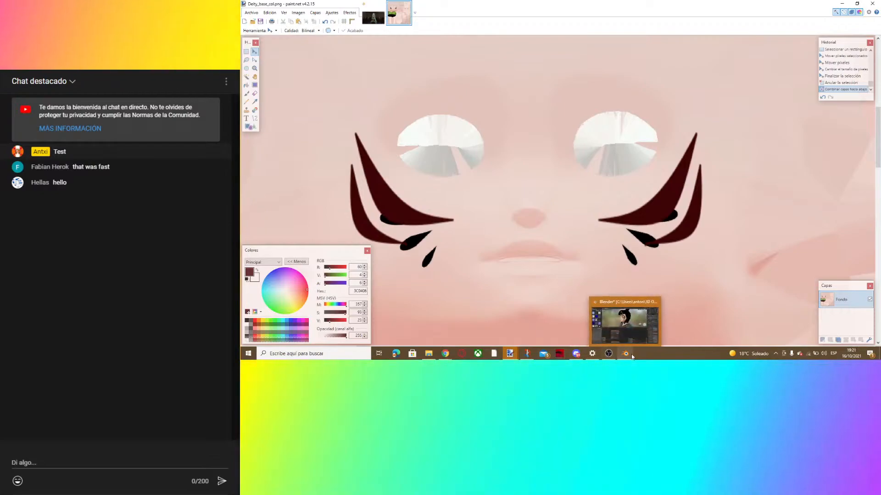
Check the SMG4 reference video again and reopen the saved Deity_base_col.png in Blender's image texture node.
mouse_move(437, 359)
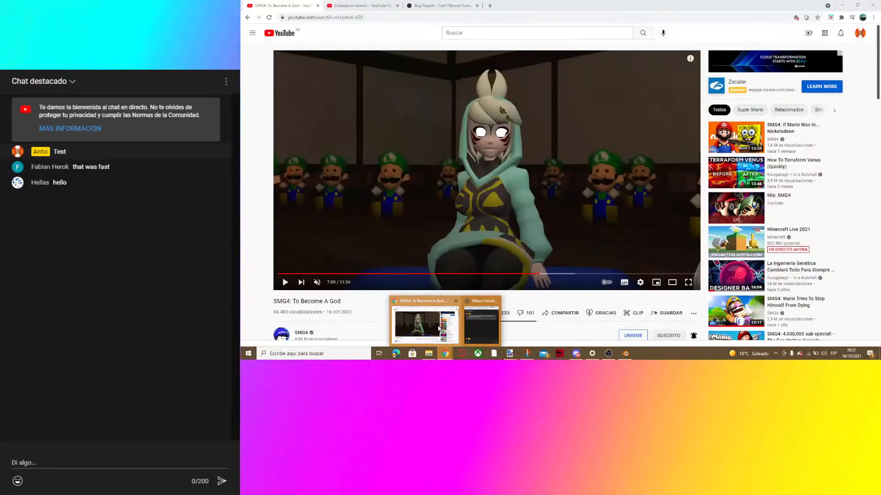
left_click(439, 328)
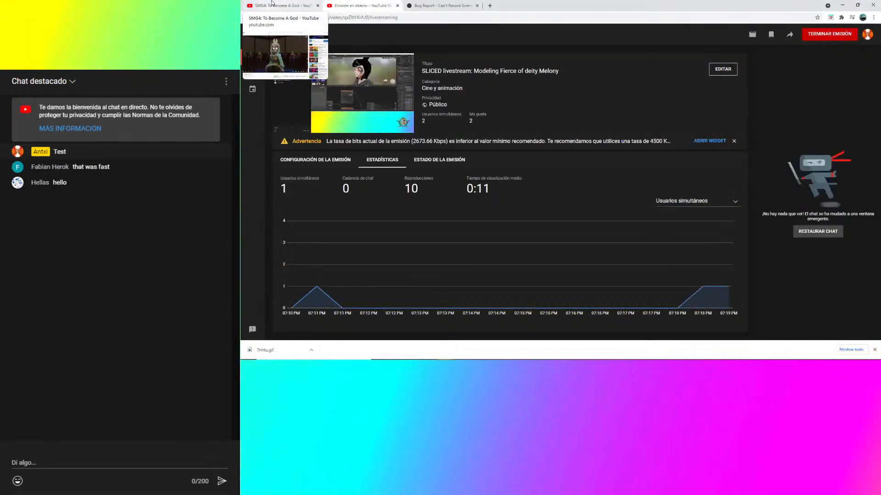
left_click(271, 4)
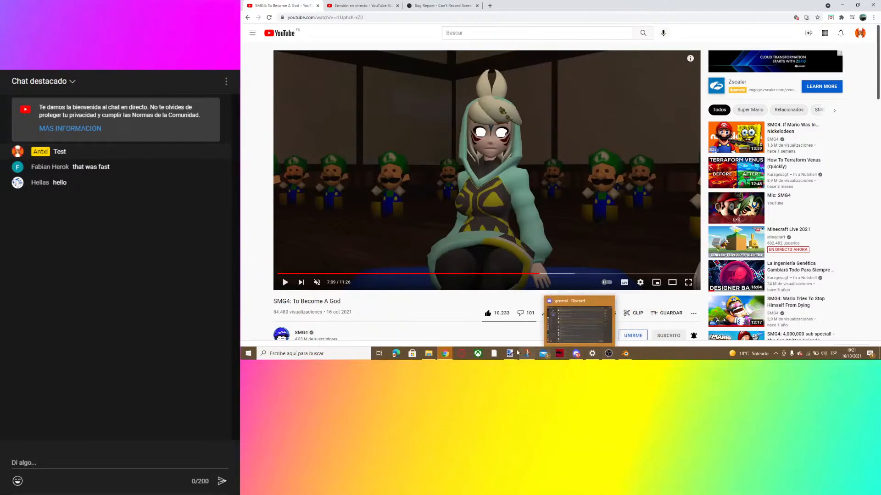
mouse_move(512, 353)
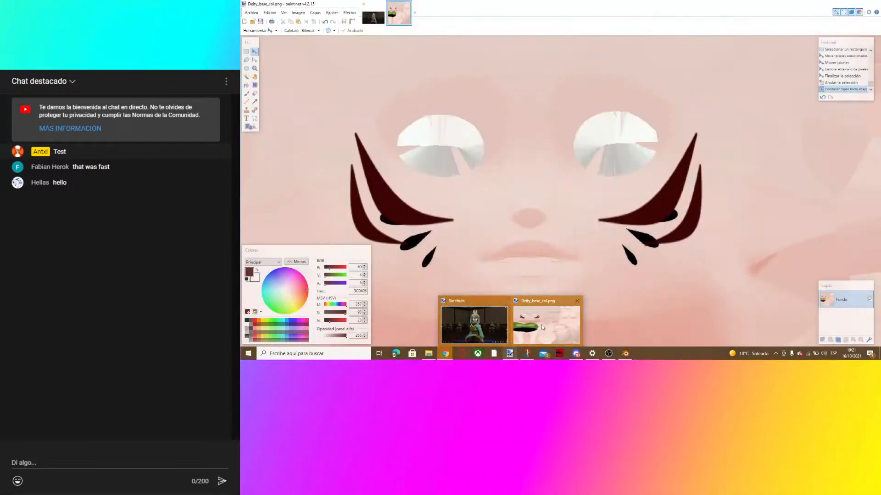
left_click(541, 324)
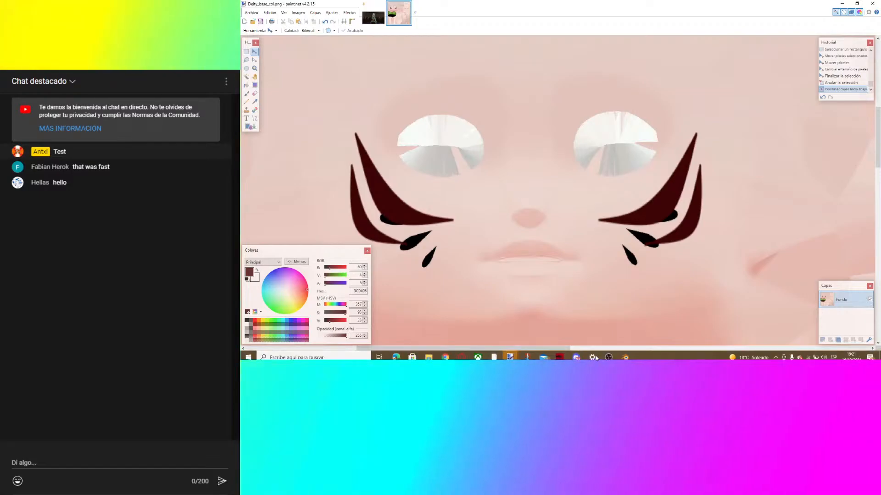
left_click(624, 357)
left_click(489, 258)
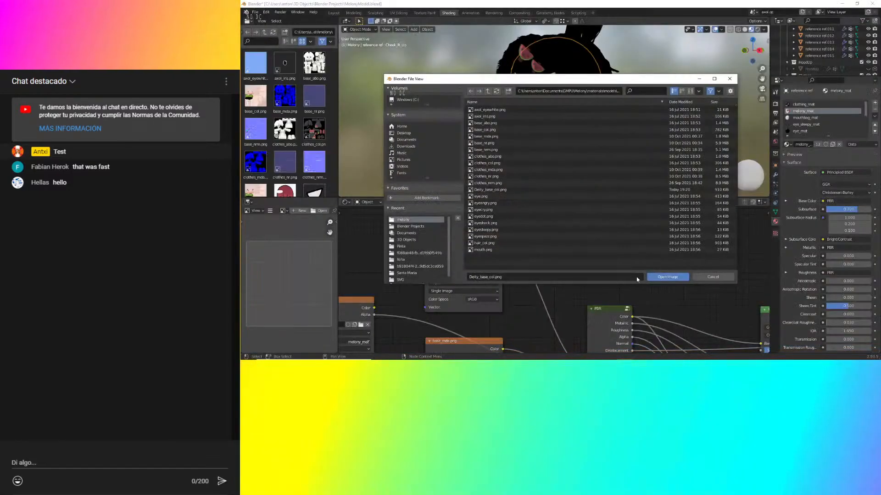
left_click(660, 277)
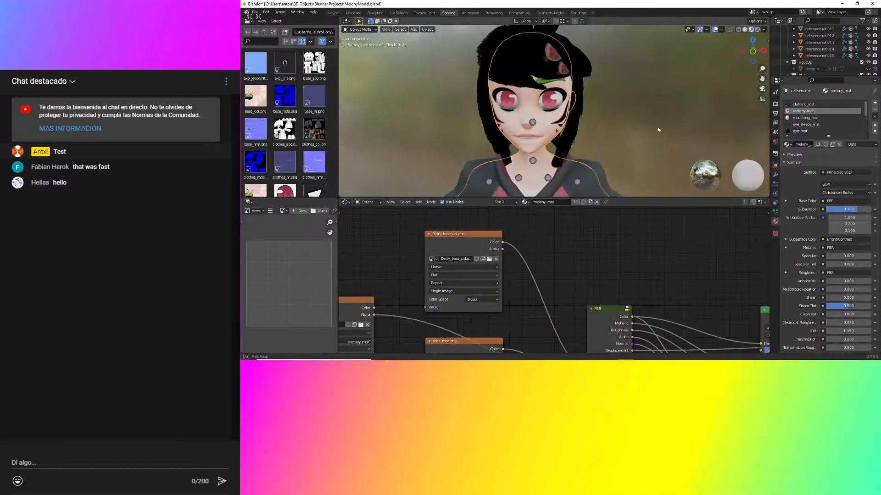
Examine from both sides of the face how the crescents overlap the black teardrops on the cheeks.
middle_click_drag(657, 129, 603, 112)
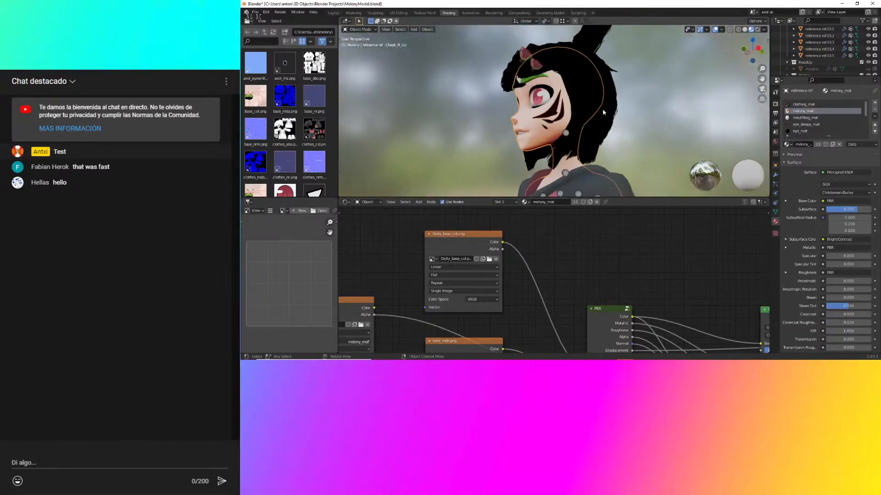
scroll(555, 96, "up", 5)
middle_click_drag(553, 95, 550, 143)
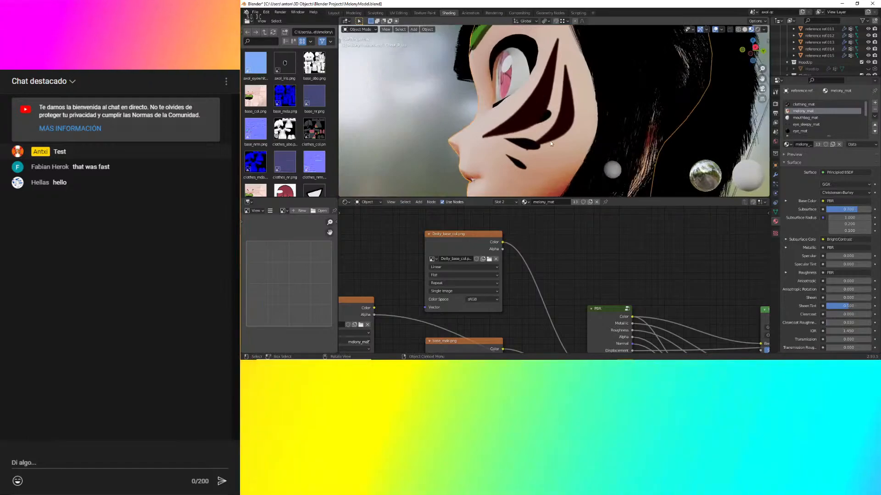
middle_click_drag(577, 96, 633, 109)
scroll(632, 109, "down", 3)
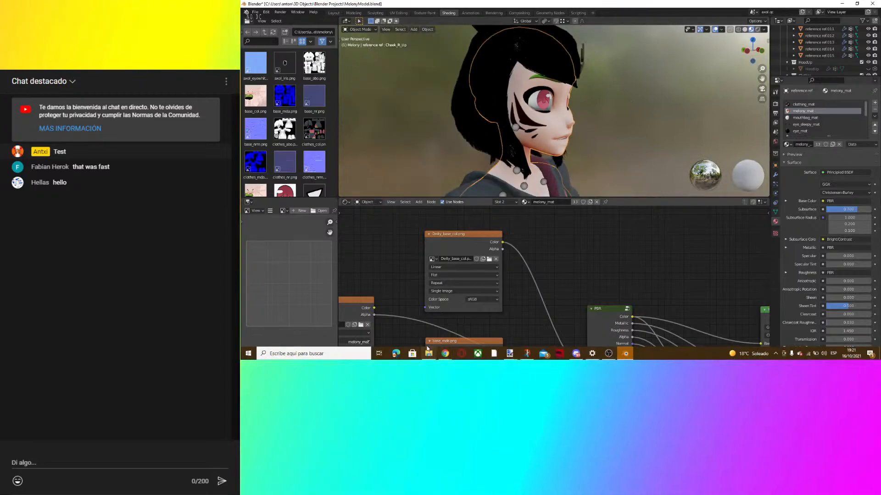
Switch back to paint.net, undo the crescent layer's merge and hide Capa 2.
left_click(429, 359)
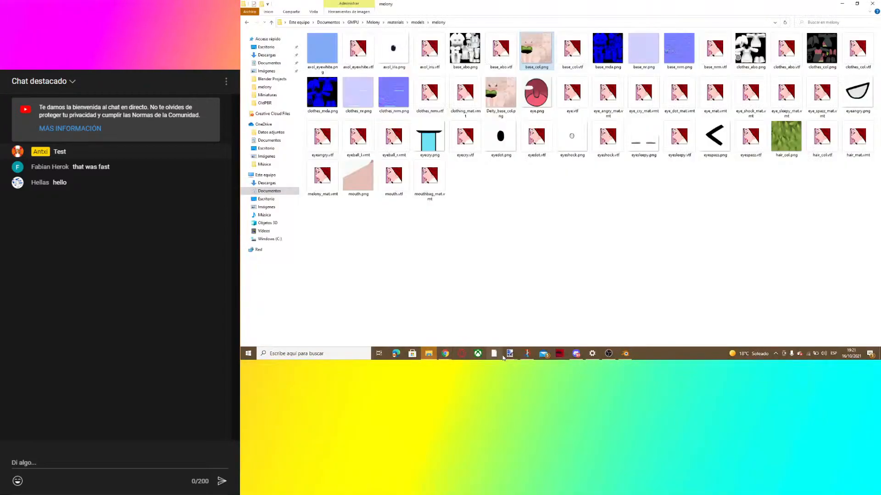
left_click(541, 344)
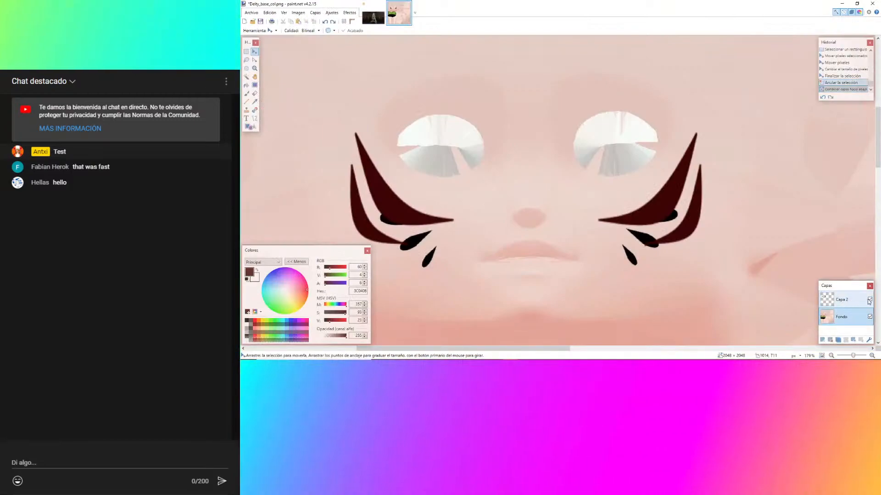
left_click(870, 299)
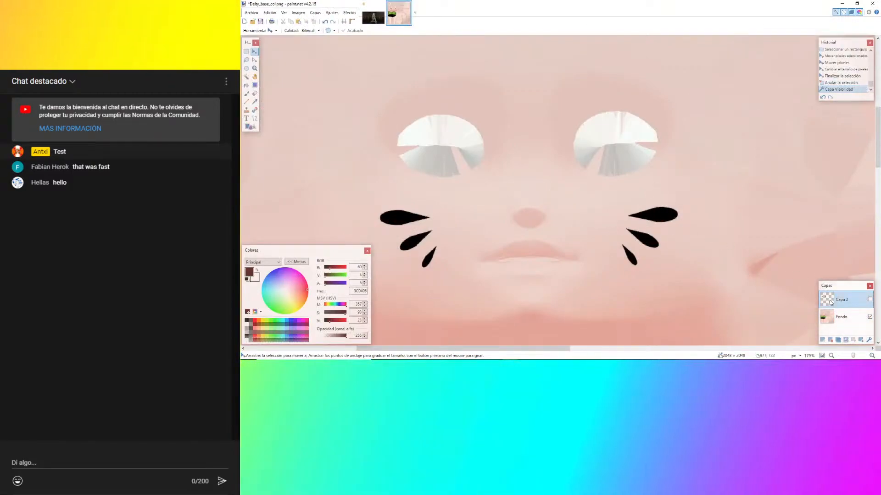
On the Fondo layer, copy a 128 × 30 pixel skin patch above the uppermost right-hand teardrop and paste it over that teardrop.
scroll(653, 233, "up", 2, "ctrl")
scroll(437, 142, "down", 1, "ctrl")
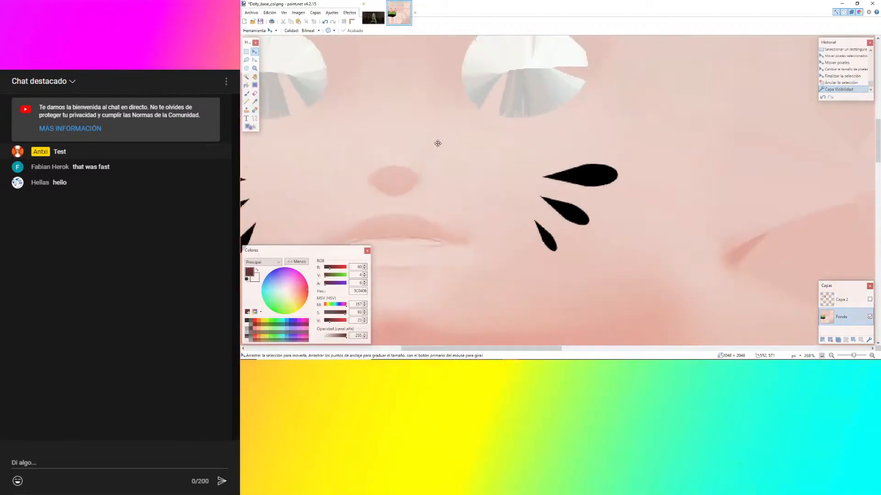
scroll(511, 147, "down", 2, "ctrl")
scroll(511, 147, "up", 1, "ctrl")
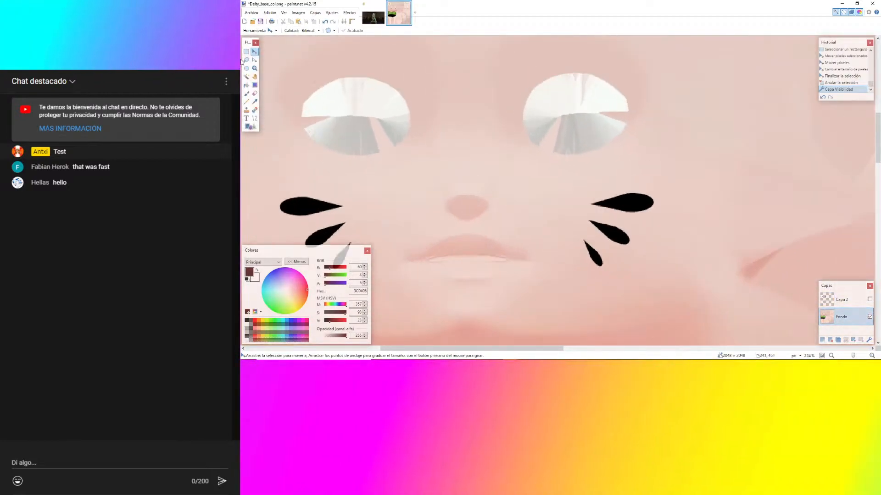
scroll(572, 176, "up", 2, "ctrl")
left_click_drag(720, 173, 744, 177)
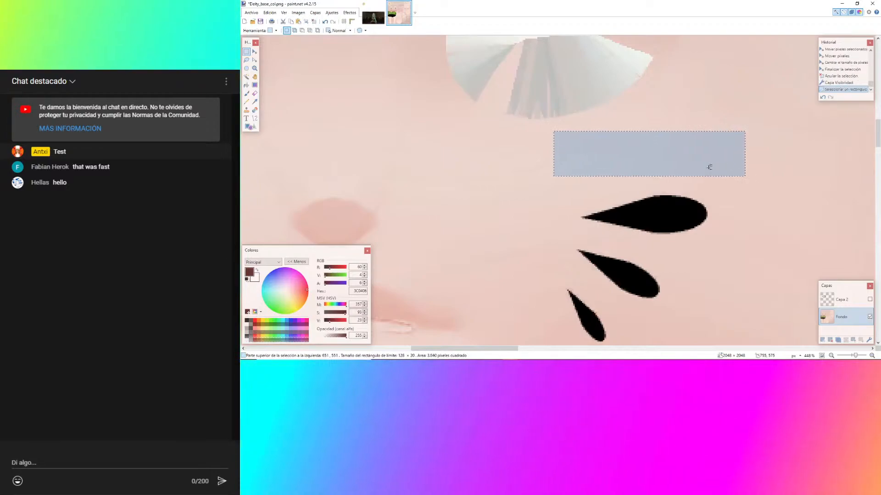
key("ctrl+c")
key("ctrl+v")
left_click_drag(691, 153, 693, 209)
key("ctrl+v")
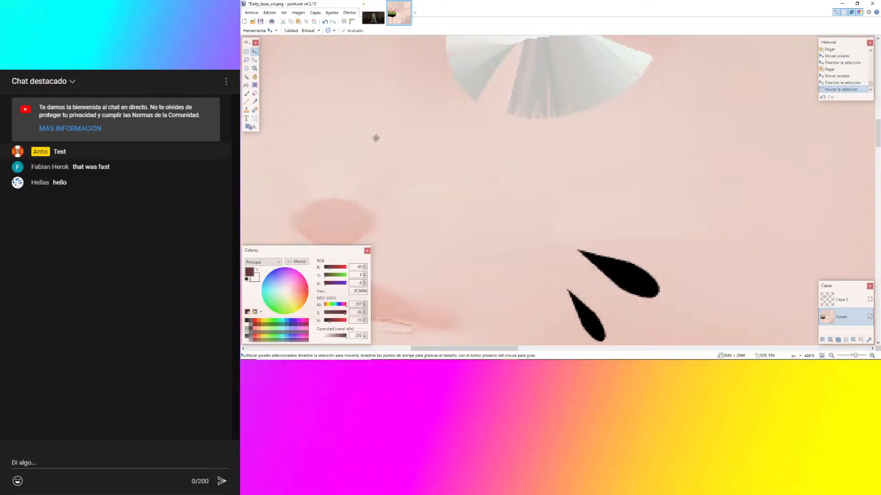
Copy a plain skin patch of about 61 × 42 pixels beside the middle teardrop and paste it over that teardrop.
scroll(376, 138, "down", 1, "ctrl")
scroll(749, 246, "up", 7, "ctrl")
scroll(615, 182, "down", 2, "ctrl")
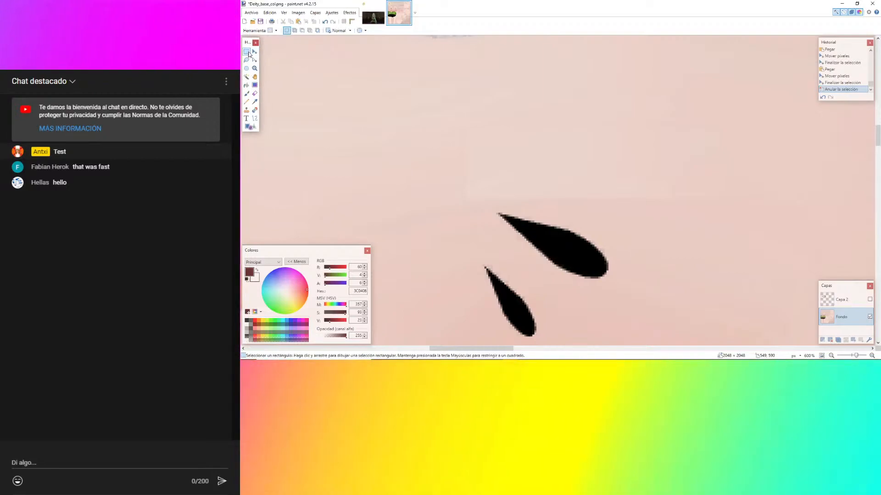
left_click_drag(660, 226, 769, 308)
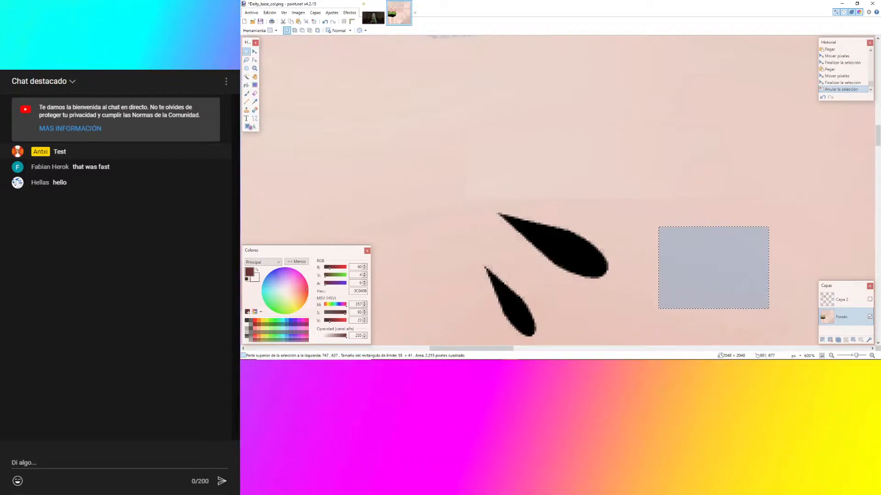
key("ctrl+v")
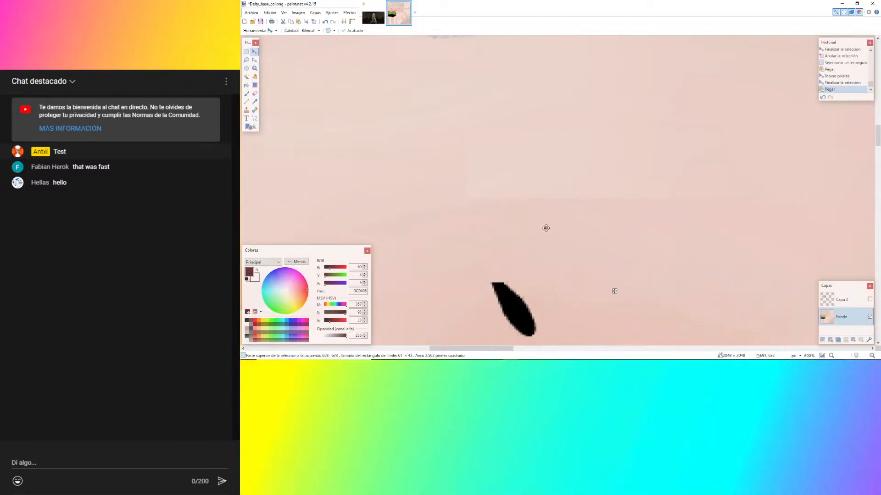
key("ctrl+v")
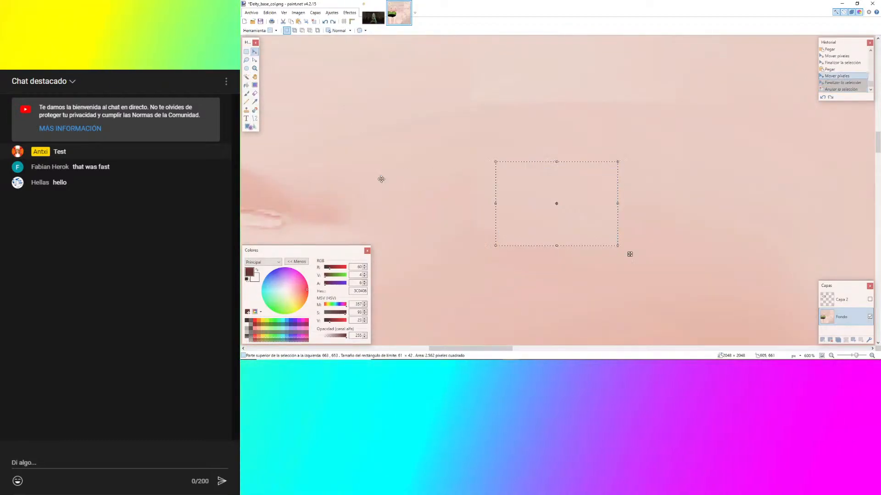
Select a 34 × 73 pixel strip of skin beside the last teardrop and stretch it sideways to cover the teardrop.
left_click(246, 52)
left_click_drag(413, 159, 482, 306)
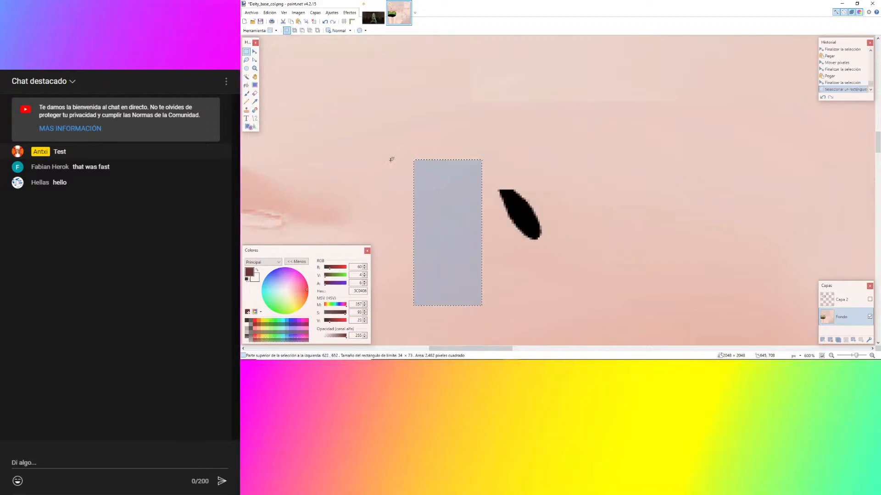
left_click(255, 51)
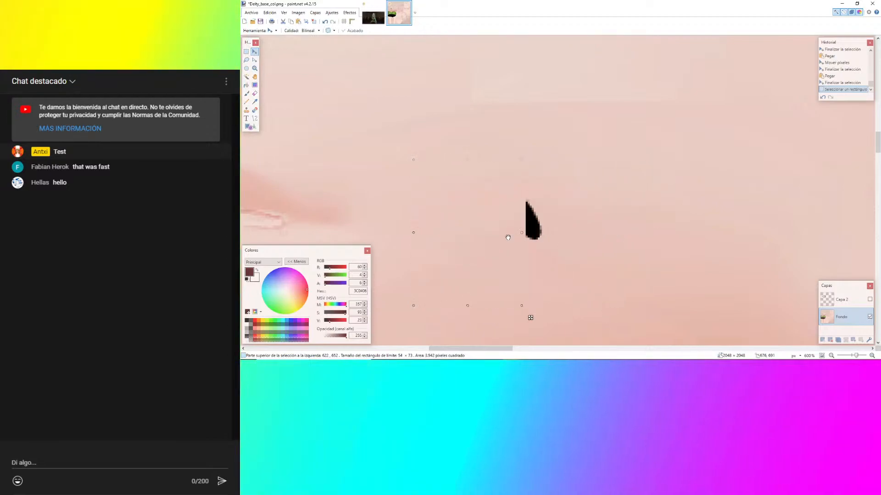
scroll(476, 258, "down", 2, "ctrl")
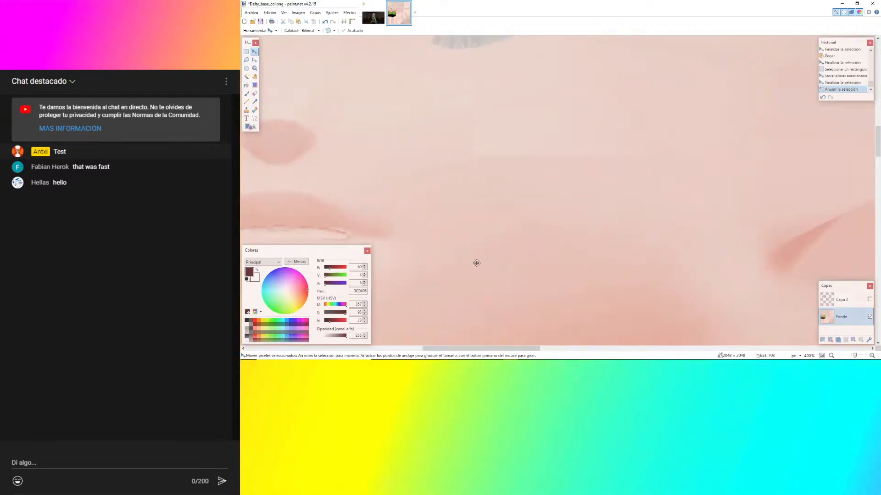
Smooth the pasted patch's edge on the right-hand cheek by selecting skin strips, including one of 159 × 23 pixels, and stretching them across the seam.
scroll(500, 206, "up", 2, "ctrl")
scroll(471, 161, "down", 2, "ctrl")
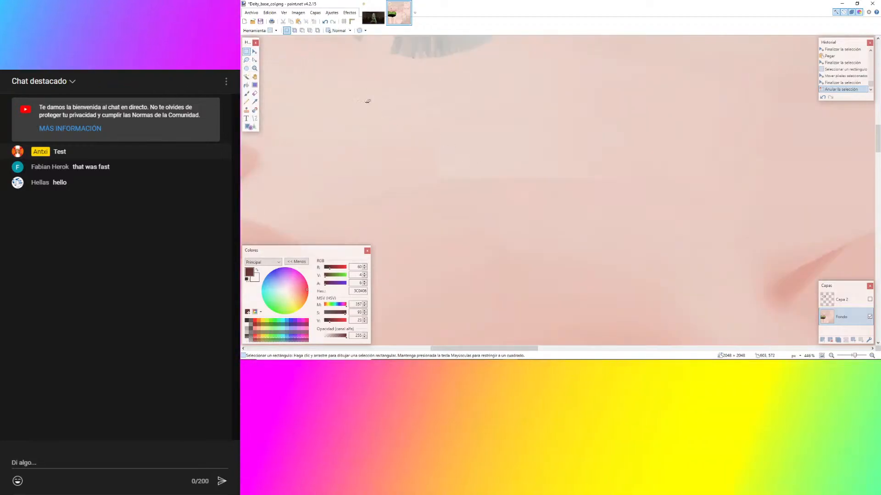
left_click_drag(359, 93, 416, 159)
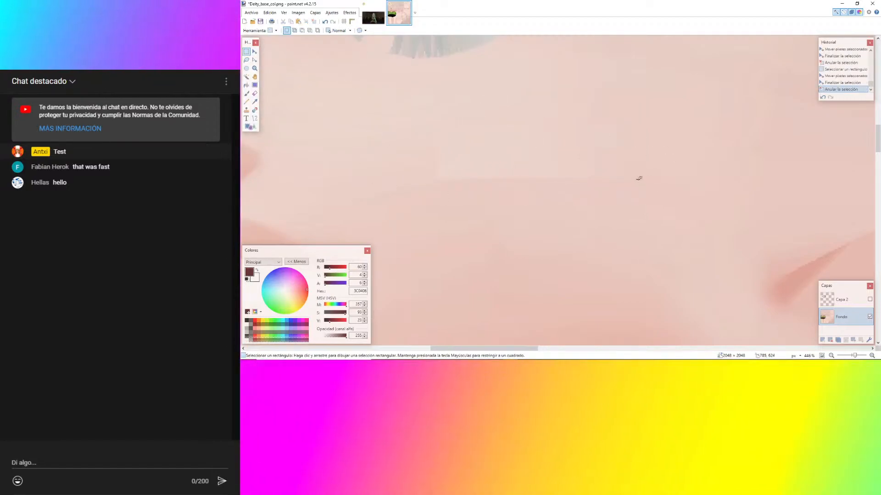
left_click(254, 53)
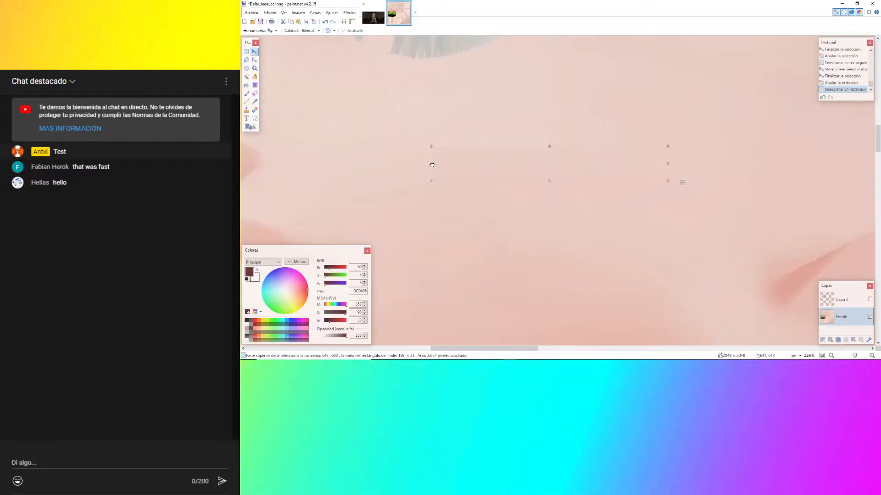
Select a 25 × 22 pixel piece of skin beside the remaining seam, stretch it sideways to 87 × 22 pixels and deselect it.
left_click(246, 52)
scroll(439, 157, "up", 2, "ctrl")
left_click_drag(395, 163, 444, 208)
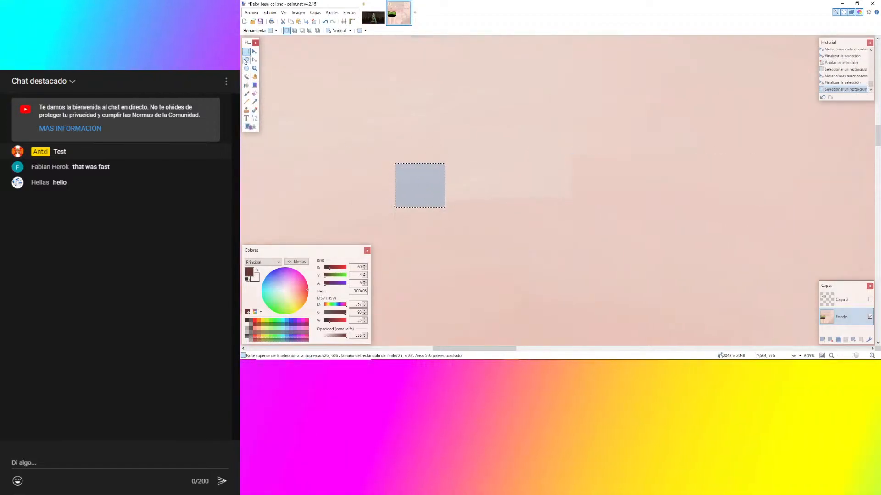
left_click(255, 52)
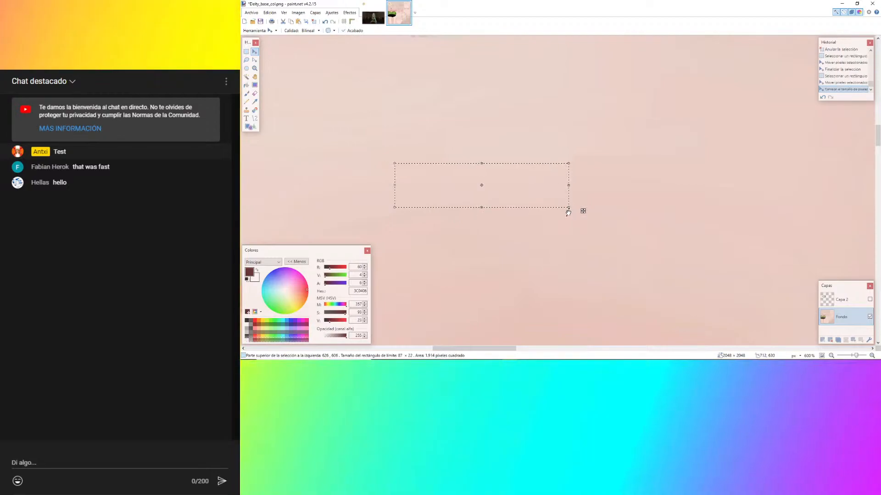
scroll(540, 222, "down", 4, "ctrl")
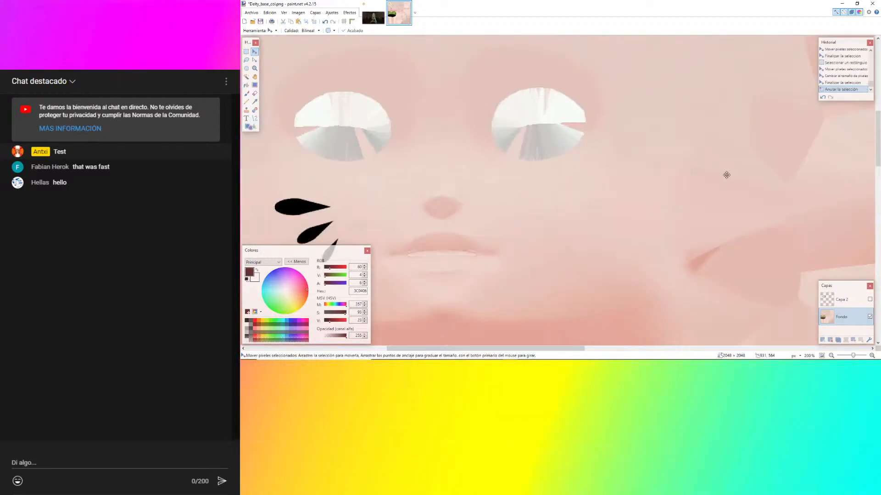
Copy the cleaned right-hand cheek up to the nose with a combined rectangular selection of 276 × 116 pixels and paste it on a new layer.
scroll(325, 118, "up", 2, "ctrl")
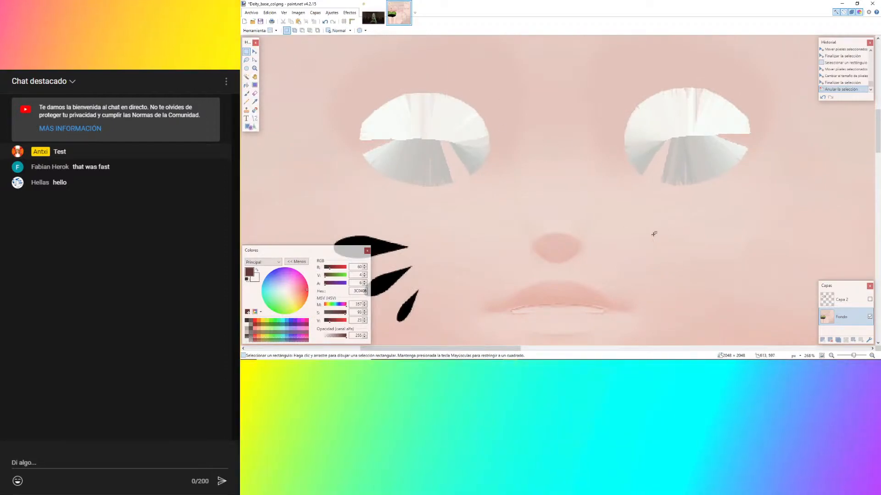
left_click_drag(721, 237, 608, 204)
scroll(591, 153, "down", 3, "ctrl")
scroll(732, 271, "up", 2, "ctrl")
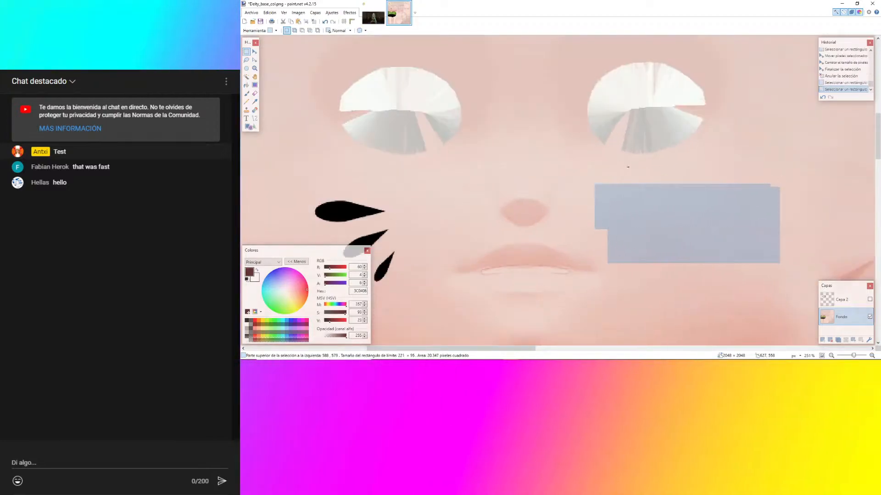
left_click_drag(627, 166, 779, 209, "ctrl")
scroll(560, 216, "up", 4, "ctrl")
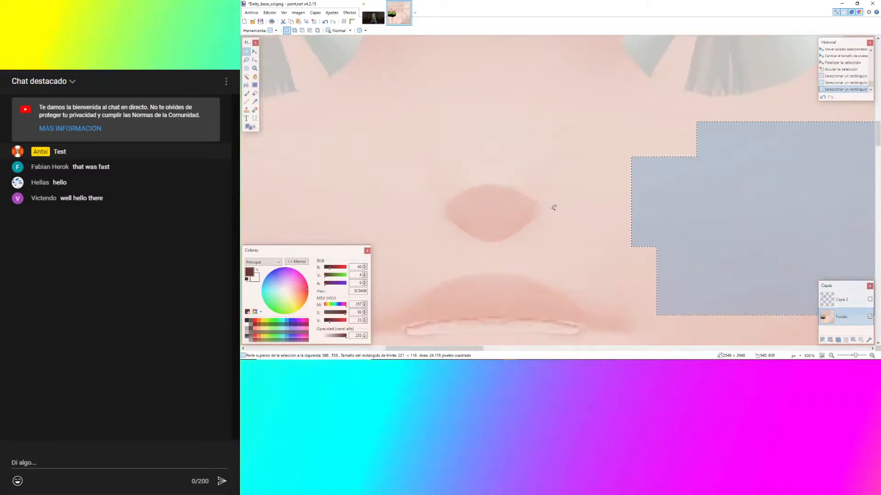
left_click_drag(534, 199, 688, 211, "ctrl")
scroll(715, 246, "down", 2, "ctrl")
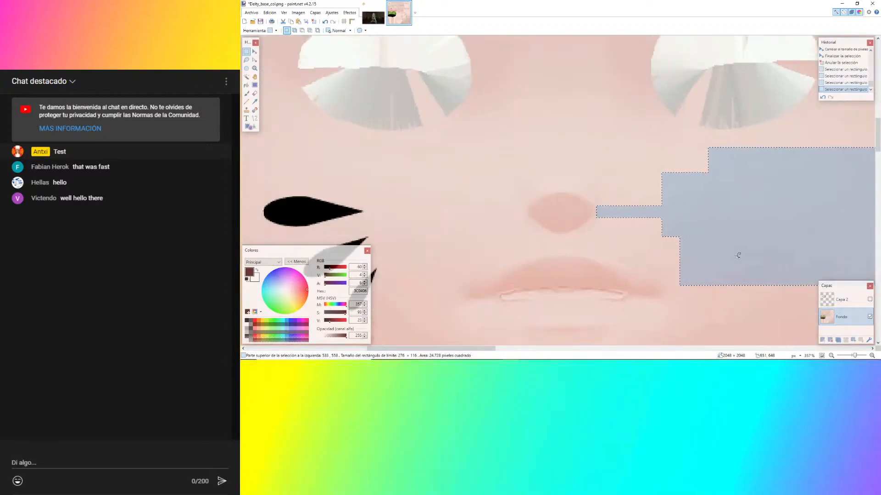
left_click(822, 340)
key("ctrl+v")
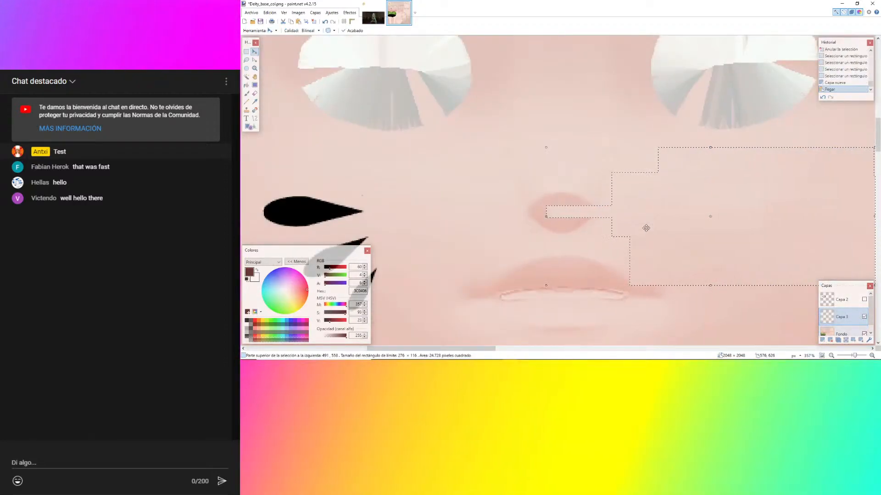
scroll(443, 177, "down", 2, "ctrl")
left_click(315, 12)
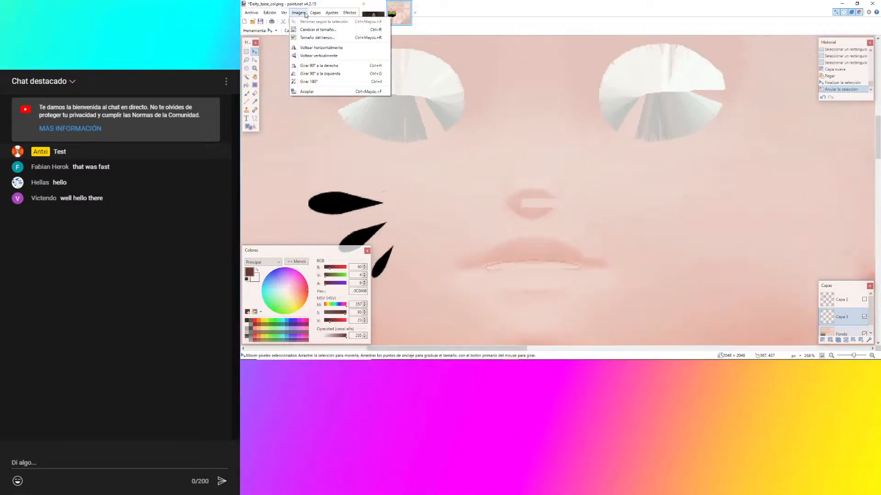
mouse_move(293, 14)
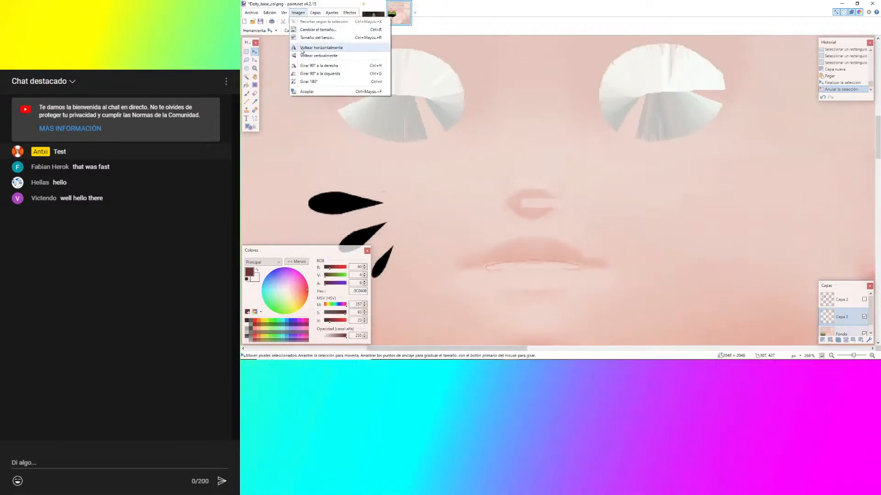
left_click(303, 48)
key("ctrl+z")
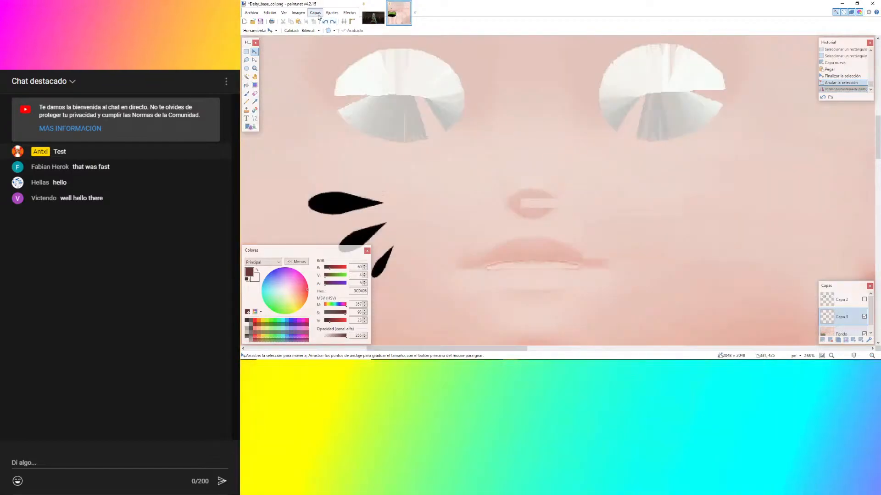
Flip only the Capa 3 layer horizontally.
left_click(299, 13)
mouse_move(316, 14)
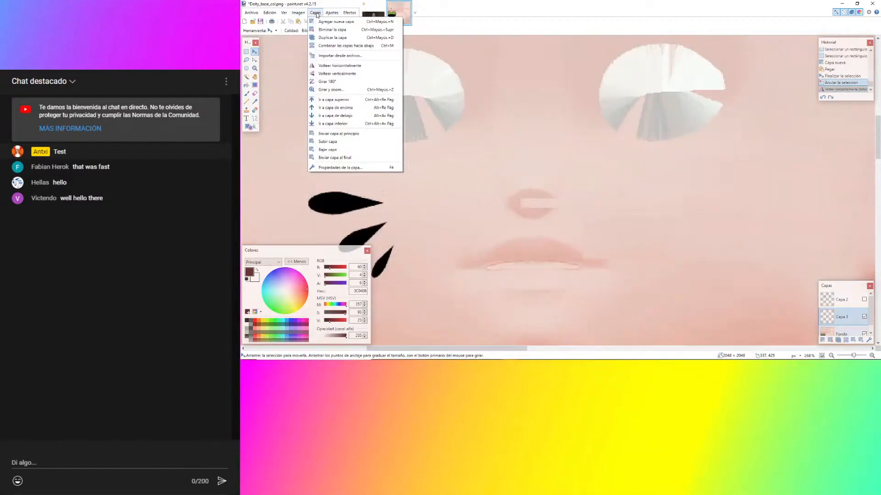
left_click(339, 65)
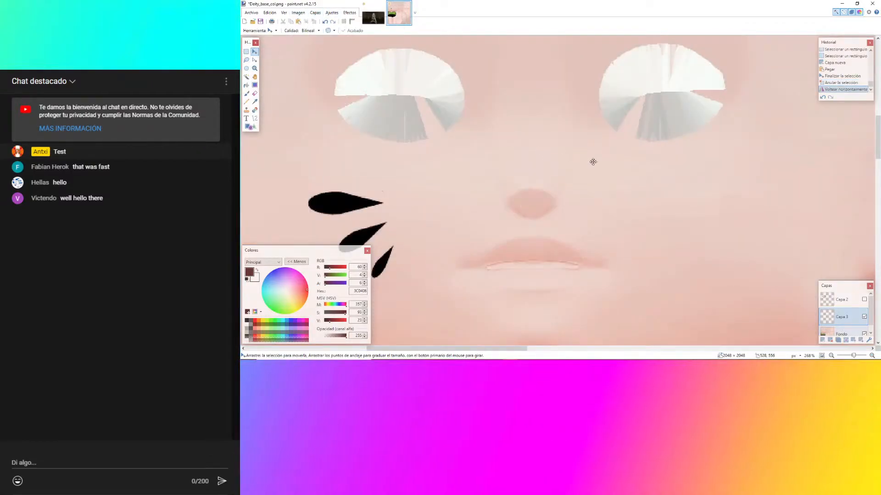
Select all of Capa 3 and shift it left to -1080, 0 so the mirrored skin patch covers the left-hand cheek's teardrops.
scroll(771, 198, "up", 3, "ctrl")
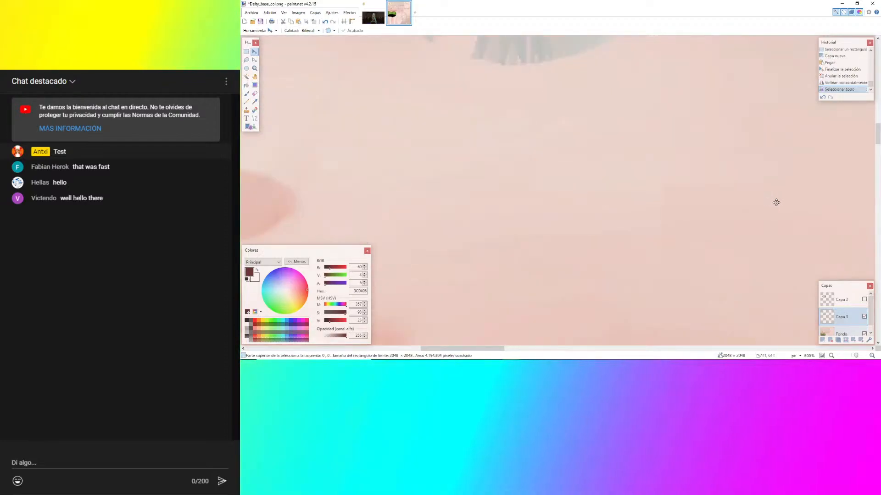
scroll(777, 203, "left", 12, "shift")
left_click_drag(777, 202, 776, 202, "shift")
scroll(350, 157, "down", 3, "ctrl")
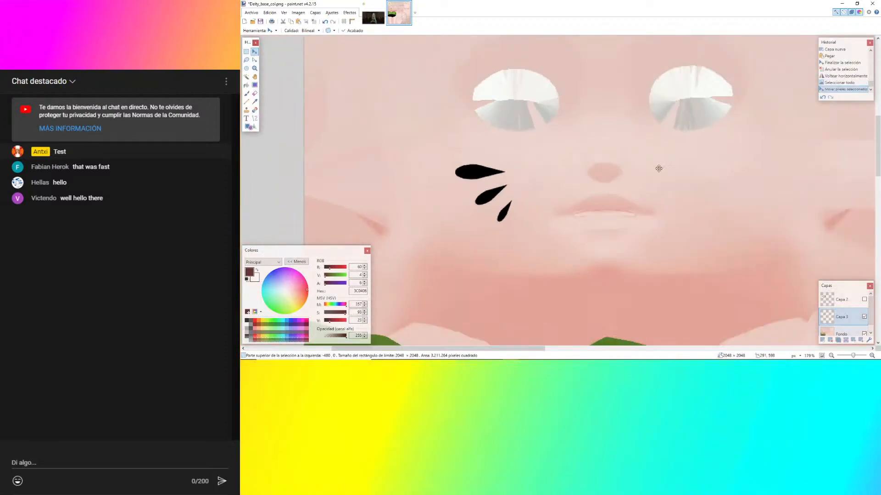
scroll(857, 181, "up", 3, "ctrl")
scroll(859, 187, "left", 8, "shift")
left_click_drag(859, 187, 859, 187, "shift")
scroll(859, 187, "left", 2, "shift")
scroll(411, 171, "down", 3, "ctrl")
scroll(682, 181, "up", 4, "ctrl")
scroll(613, 190, "left", 3, "shift")
left_click_drag(613, 191, 613, 190, "shift")
scroll(613, 190, "left", 2, "shift")
Align the mirrored patch with the edge of the nose by nudging it one pixel left to -1081, 0.
scroll(577, 151, "up", 6, "ctrl")
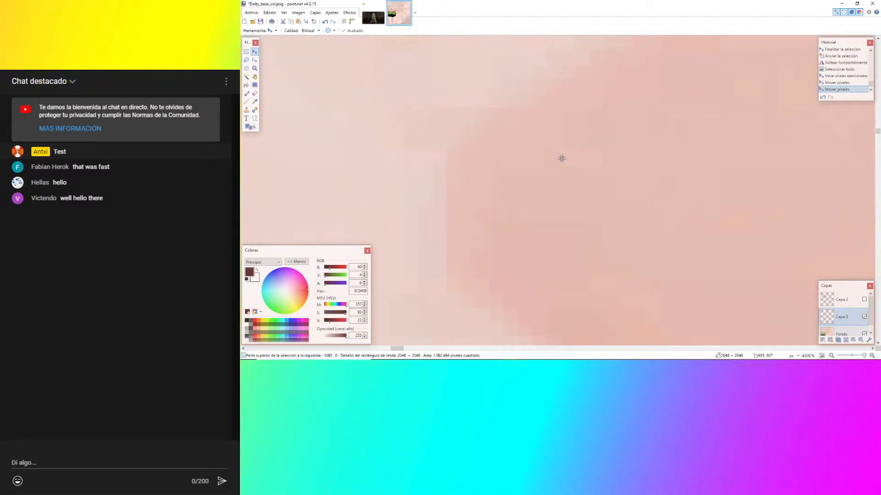
scroll(561, 158, "down", 3, "ctrl")
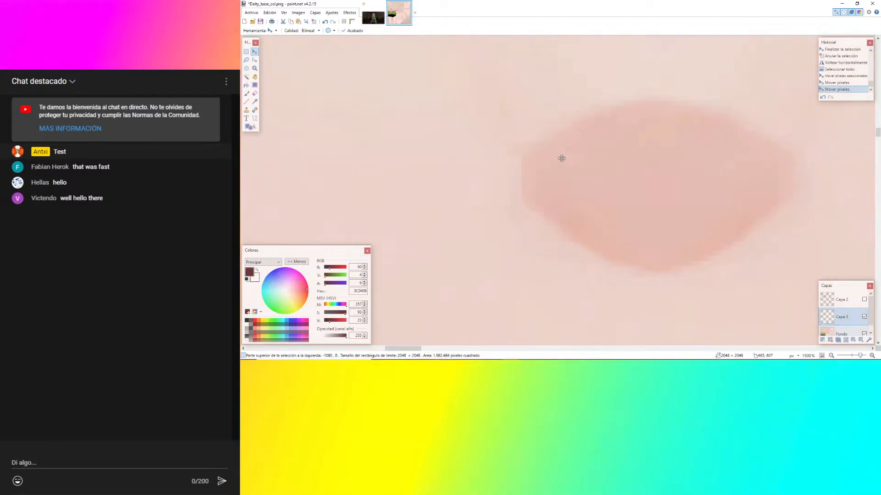
scroll(561, 158, "down", 1, "ctrl")
scroll(521, 180, "up", 5, "ctrl")
key("Left")
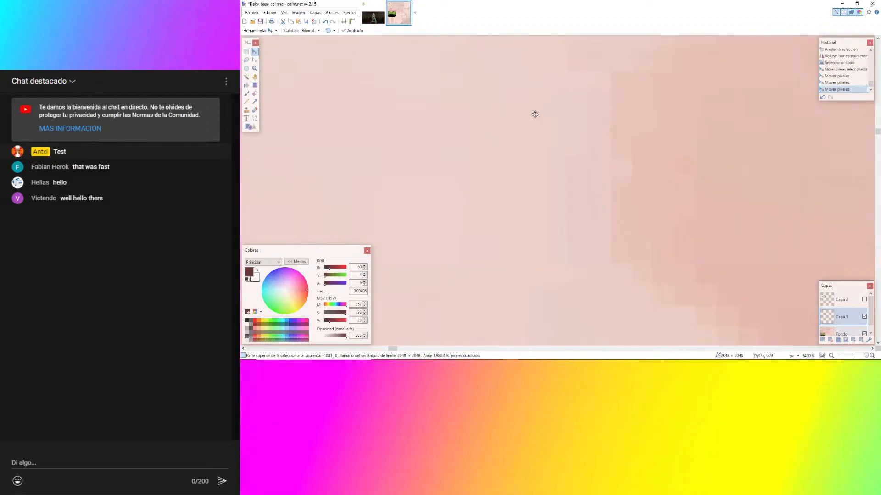
scroll(489, 228, "down", 12, "ctrl")
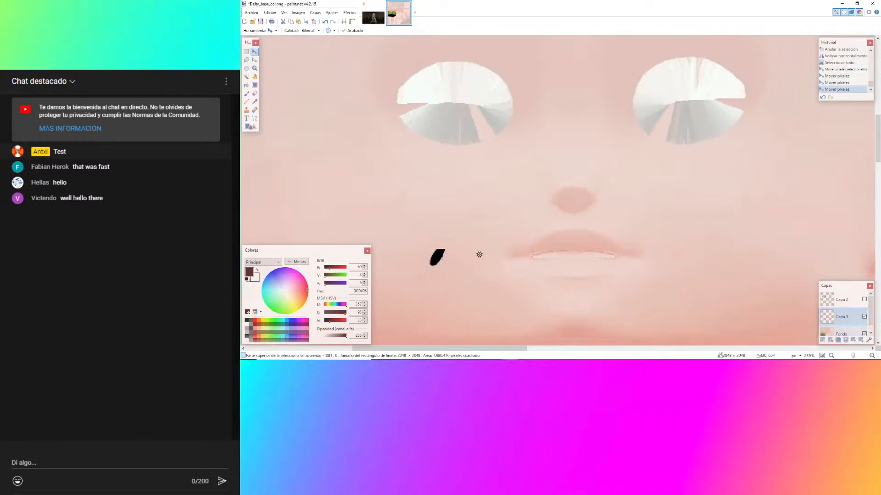
scroll(479, 254, "down", 1, "ctrl")
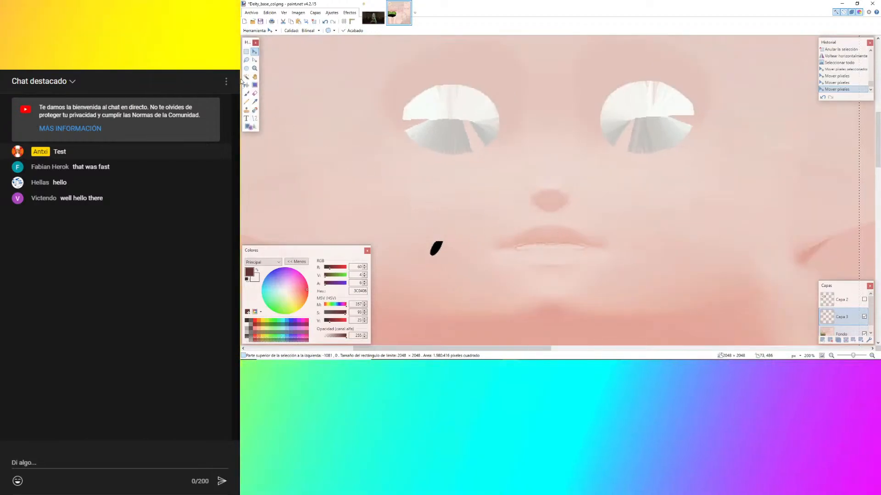
On the Fondo layer, select a 19 × 31 pixel strip of skin beside the leftover teardrop fragment and stretch it sideways to cover the fragment.
left_click(247, 52)
scroll(416, 250, "up", 5, "ctrl")
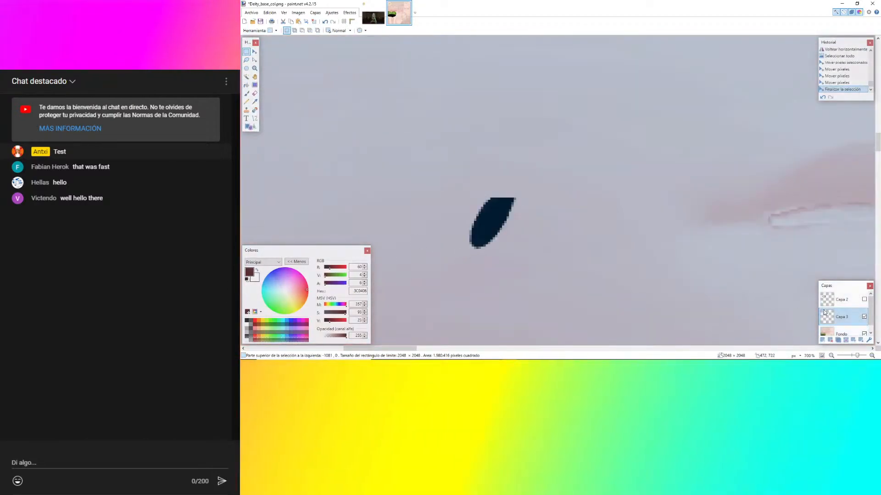
left_click(832, 333)
left_click_drag(453, 252, 408, 179)
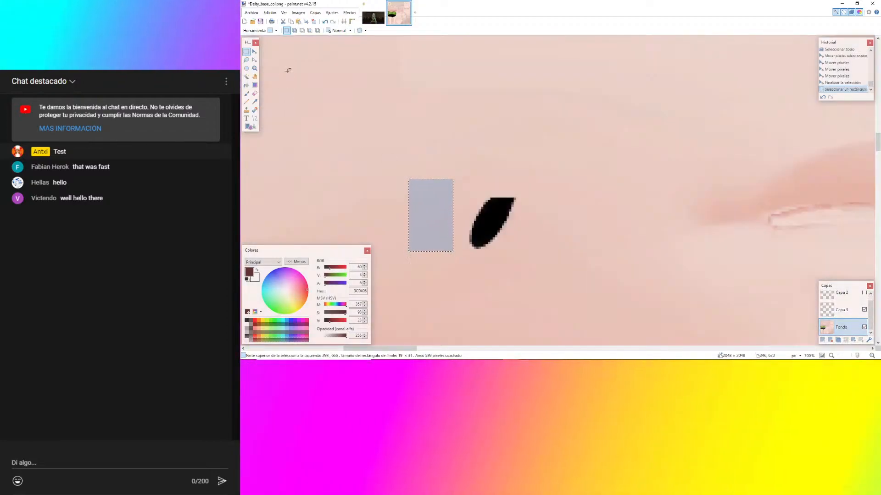
left_click(254, 51)
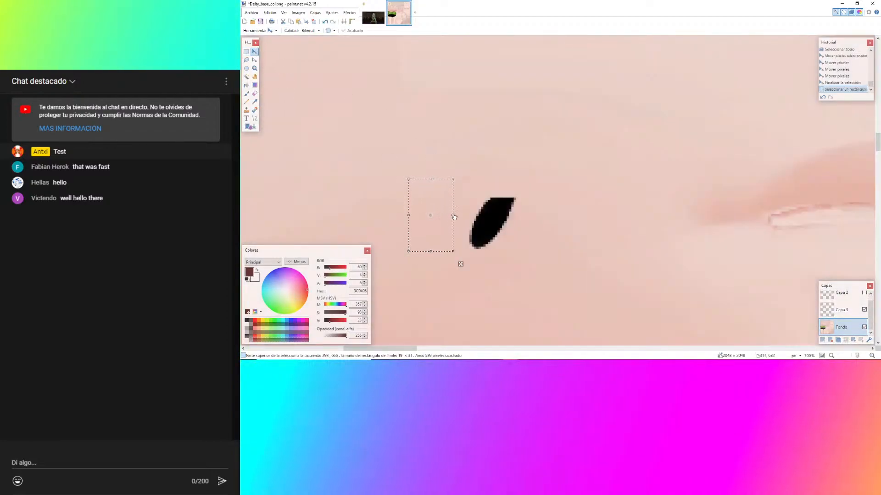
left_click_drag(454, 217, 534, 216)
key("ctrl+d")
scroll(416, 229, "down", 6, "ctrl")
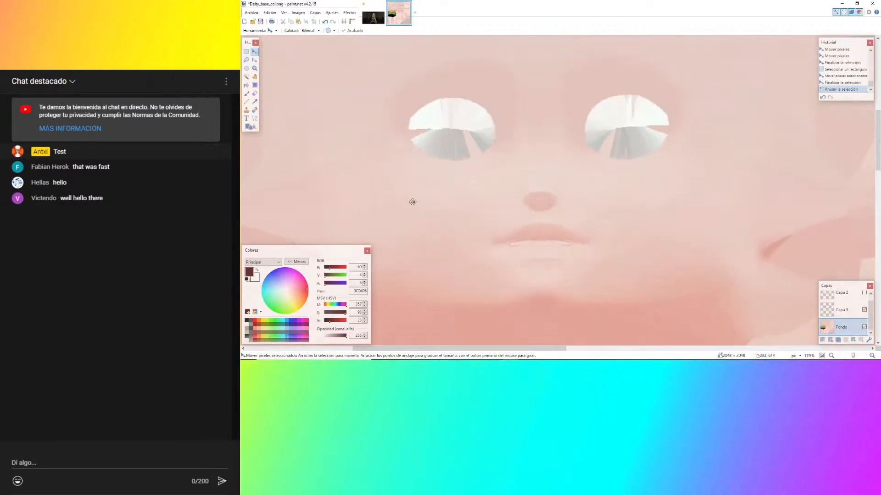
Show the crescent markings on Capa 2, merge Capa 2 and Capa 3 down into Fondo, and save the texture.
left_click(865, 293)
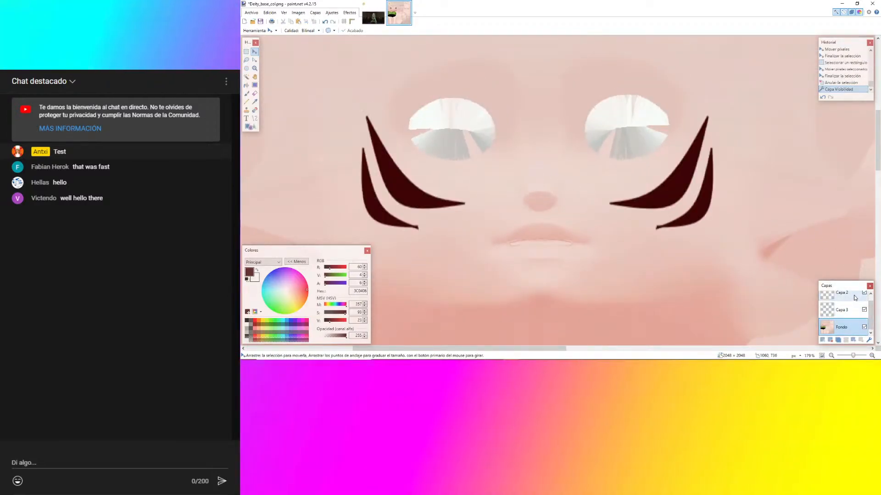
left_click(854, 298)
left_click(846, 340)
left_click(846, 341)
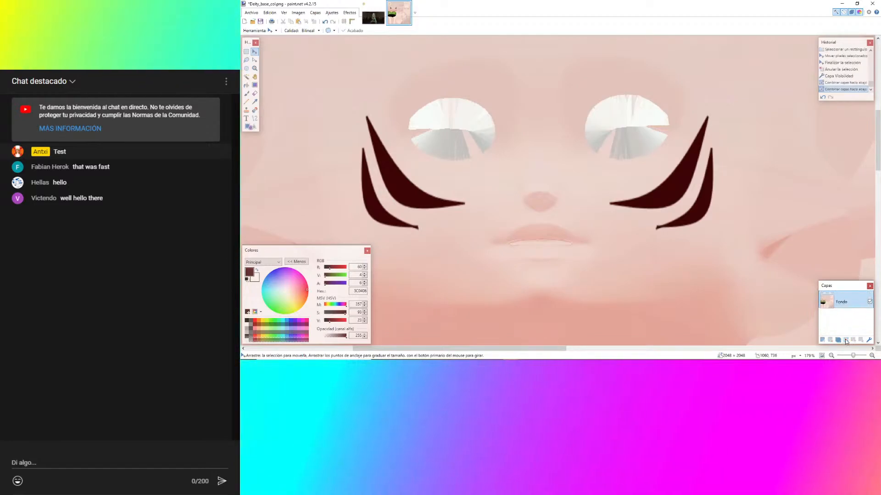
key("ctrl+s")
Switch to the browser and look at Melony's face in the paused SMG4: To Become A God video.
mouse_move(438, 356)
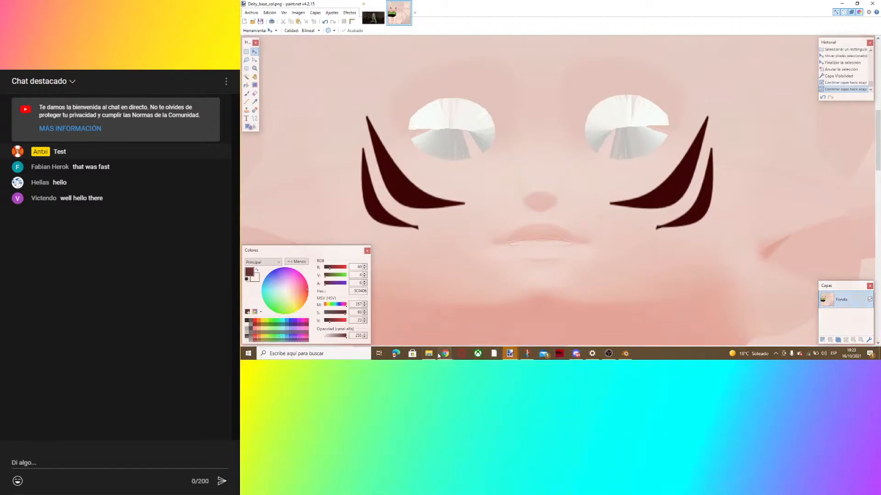
left_click(424, 321)
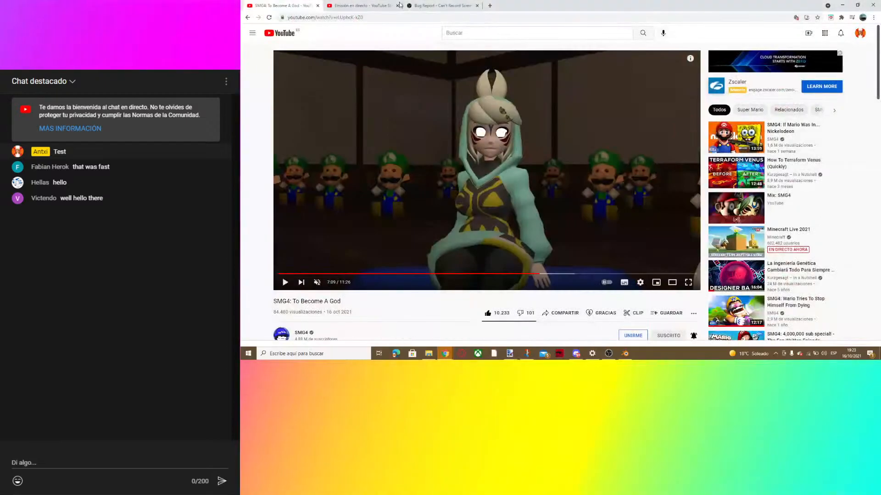
left_click(367, 5)
left_click(259, 4)
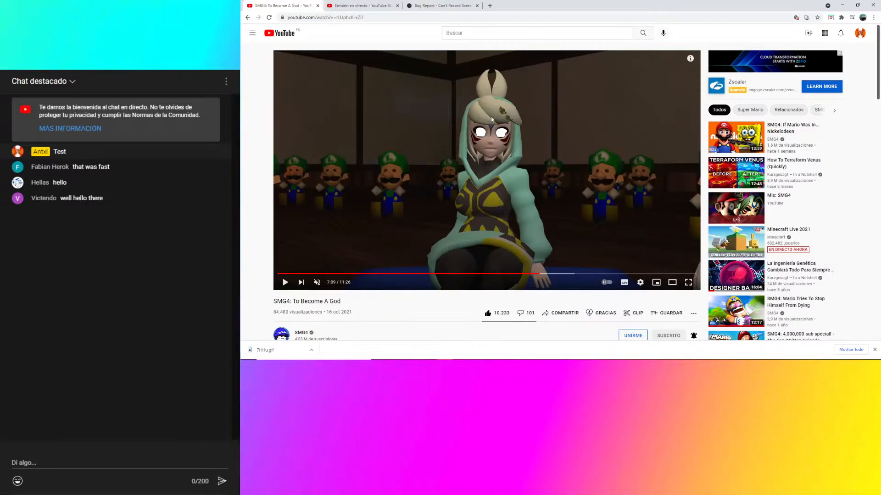
Switch back to paint.net and examine the face markings in the reference screenshot.
mouse_move(576, 359)
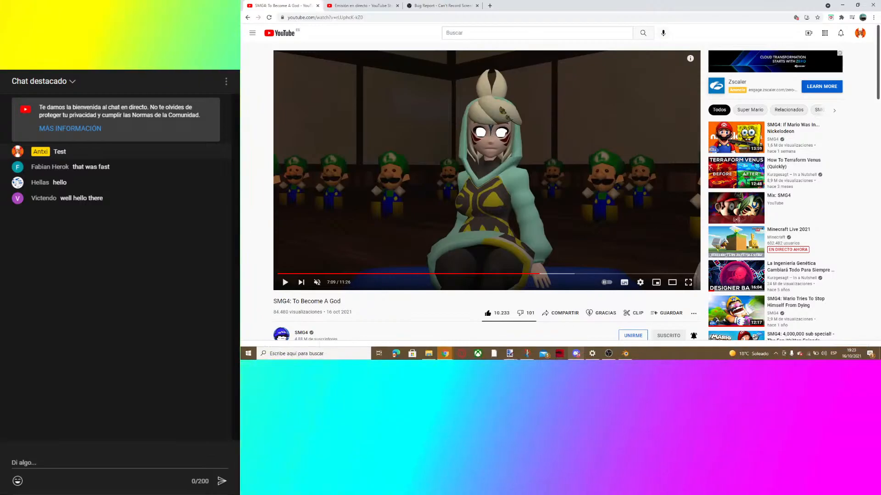
left_click(510, 354)
left_click(491, 321)
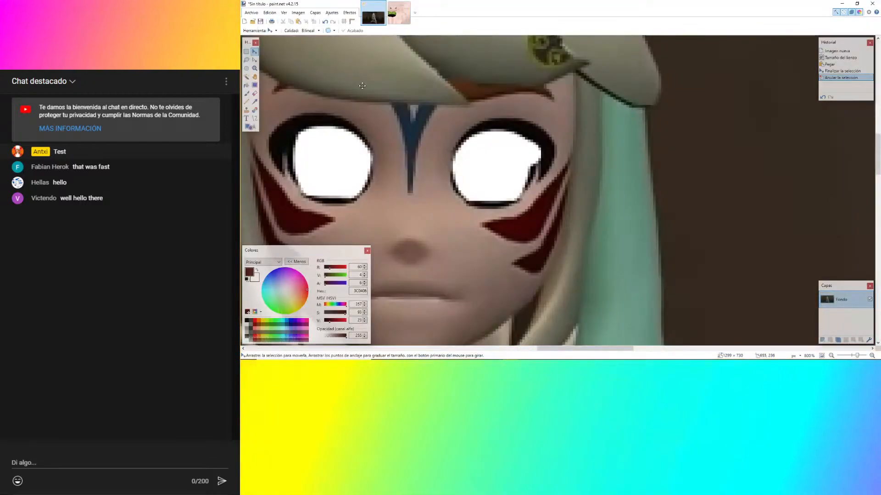
scroll(362, 86, "down", 5, "ctrl")
scroll(481, 125, "up", 2, "ctrl")
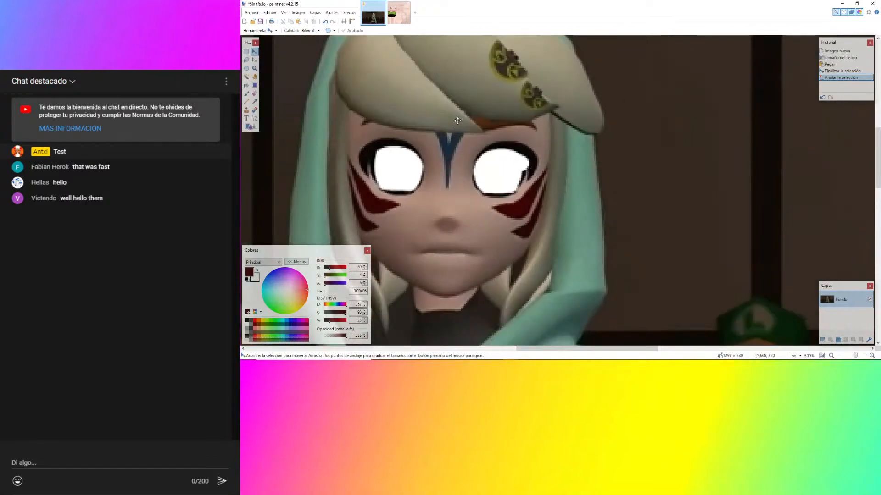
Try out brush curves along the edges of the blue forehead marking in the reference screenshot and undo them.
scroll(531, 228, "up", 5, "ctrl")
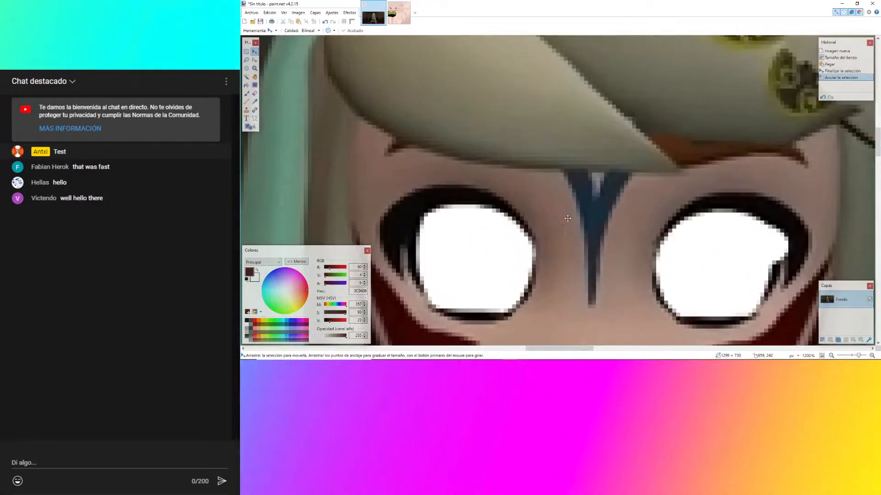
left_click(248, 93)
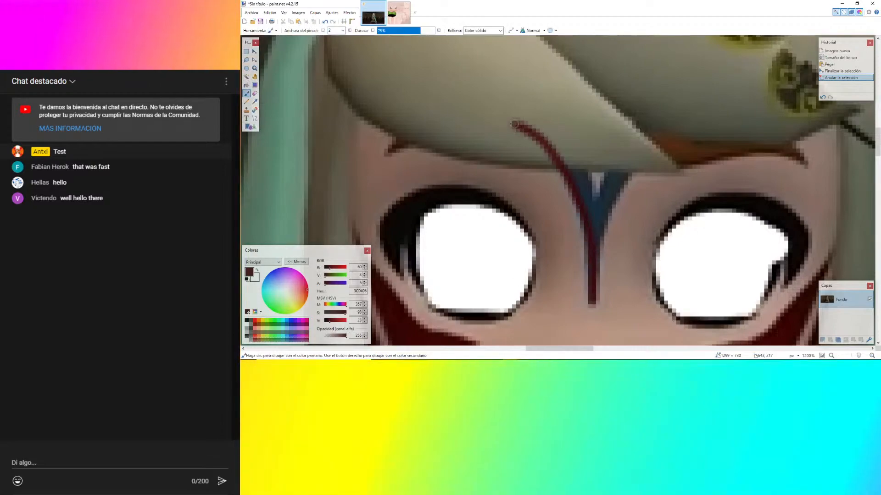
key("ctrl+z")
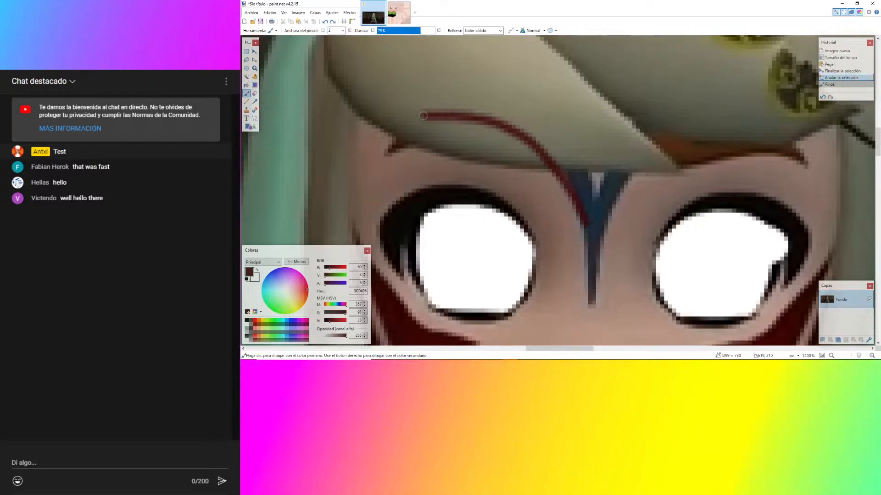
scroll(370, 165, "down", 1, "ctrl")
key("ctrl+z")
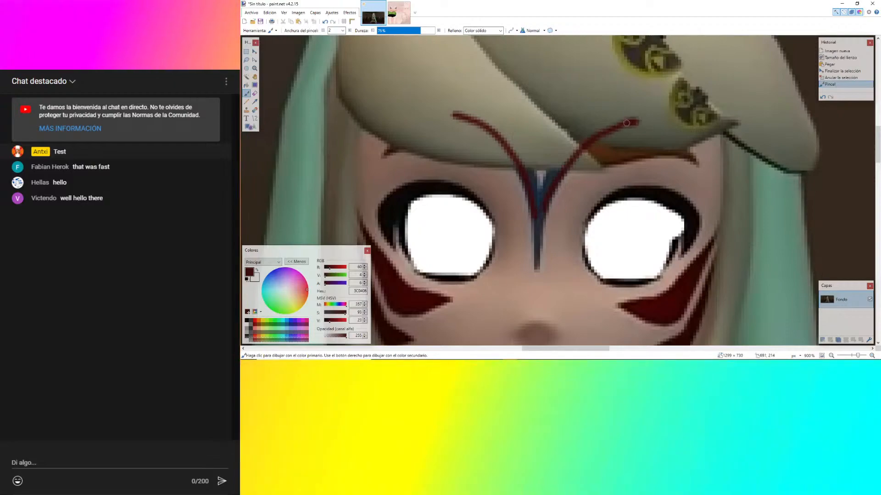
left_click_drag(626, 123, 633, 122)
key("ctrl+z")
key("ctrl+z")
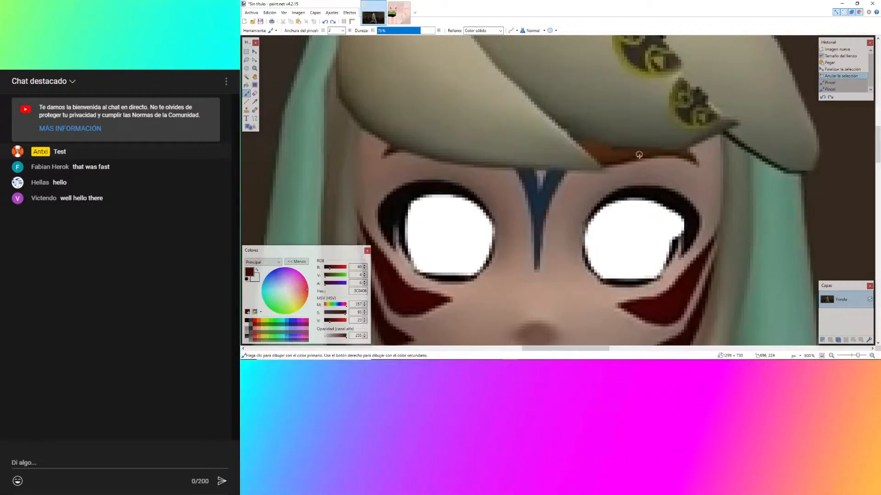
Sample the dark blue 142D3F from the forehead marking as the primary color and choose the Line/Curve tool.
left_click(255, 101)
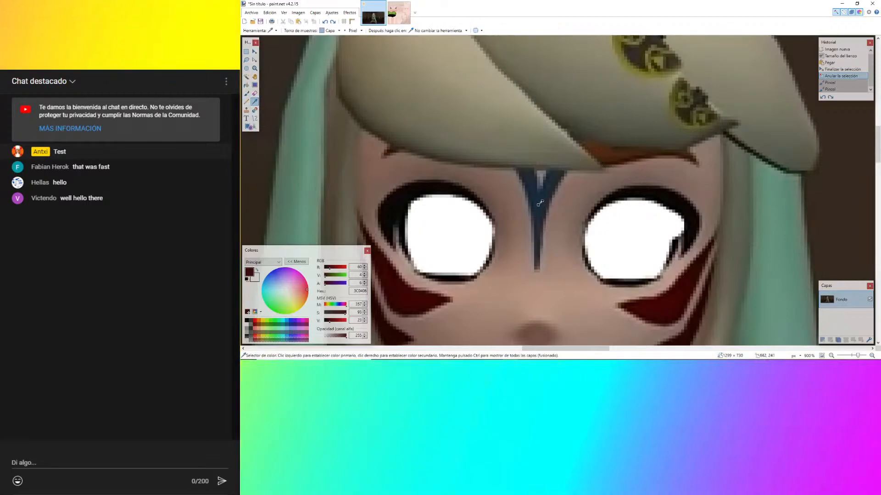
scroll(541, 198, "up", 8, "ctrl")
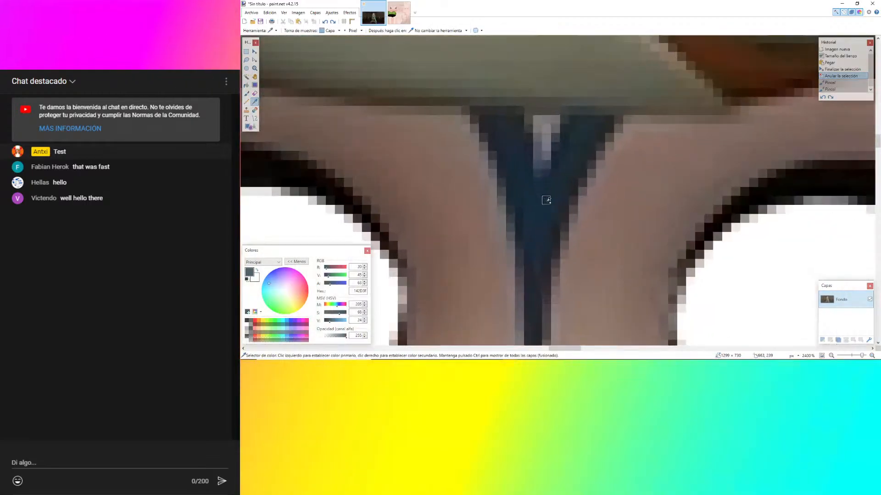
scroll(529, 201, "down", 4, "ctrl")
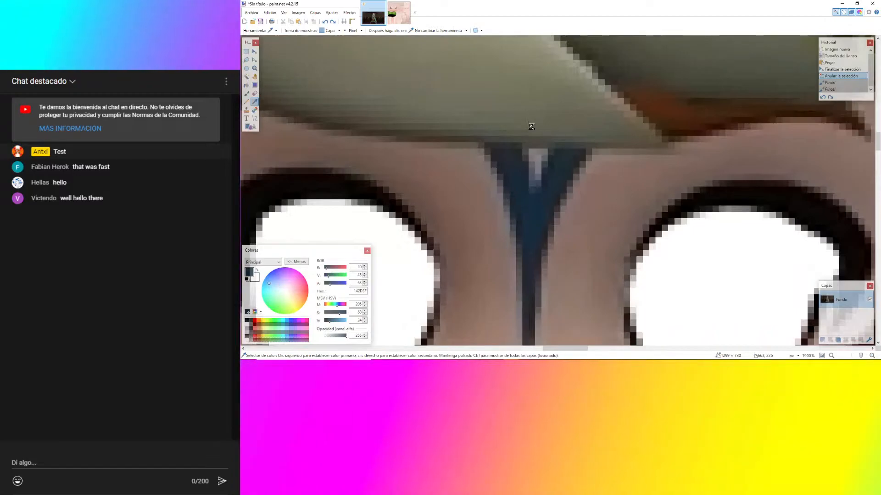
scroll(530, 126, "down", 1, "ctrl")
scroll(588, 181, "down", 4, "ctrl")
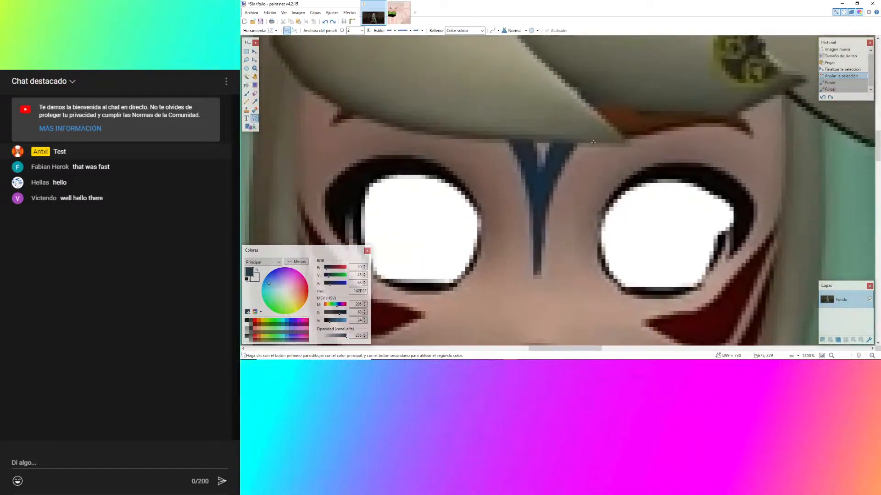
Try horizontal guide lines between the eyes to gauge where the forehead marking's tip sits, and undo them.
scroll(487, 220, "up", 2, "ctrl")
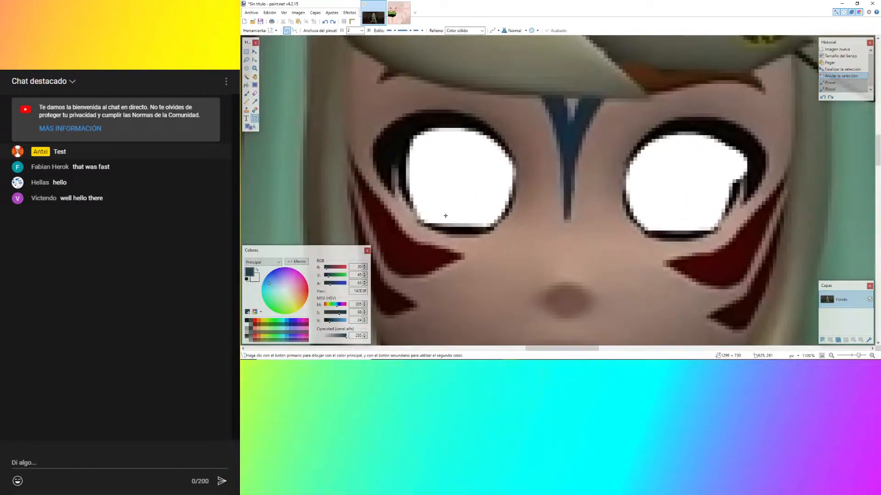
left_click_drag(400, 208, 757, 207)
key("ctrl+z")
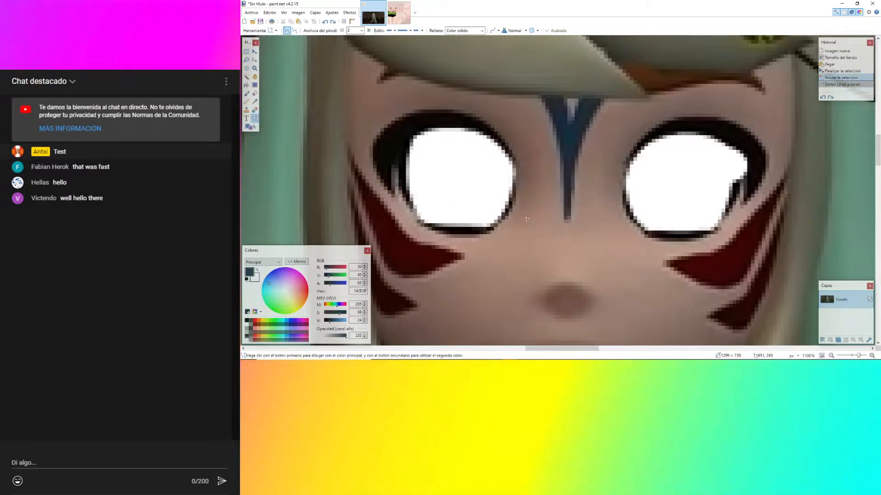
mouse_move(494, 215)
left_mouse_down()
mouse_move(573, 227)
mouse_move(649, 221)
left_mouse_up()
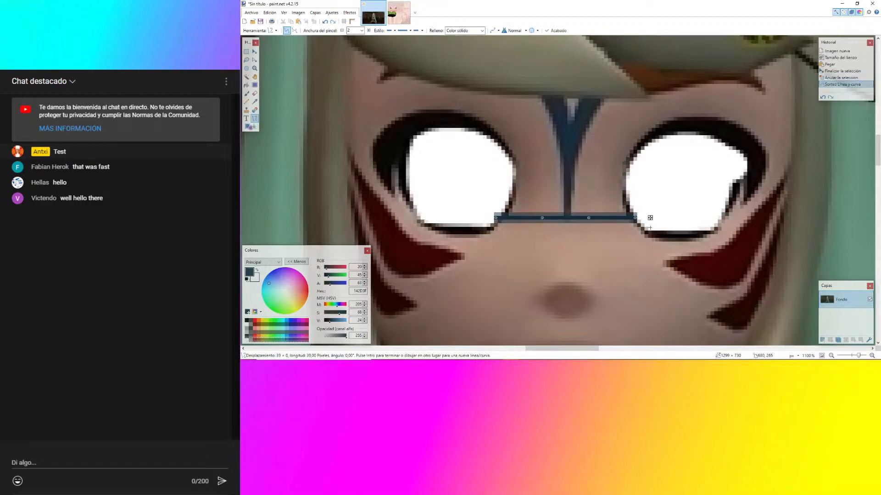
scroll(649, 220, "up", 4, "ctrl")
scroll(617, 218, "down", 4, "ctrl")
key("ctrl+z")
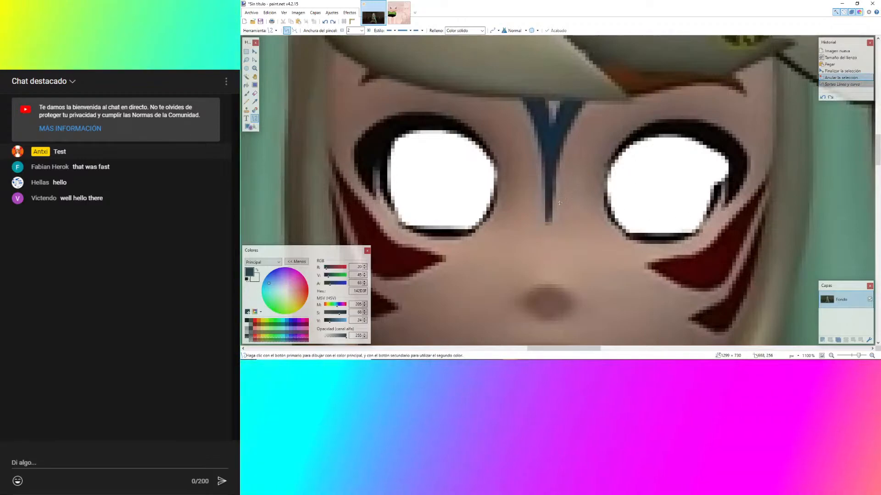
scroll(596, 237, "down", 2, "ctrl")
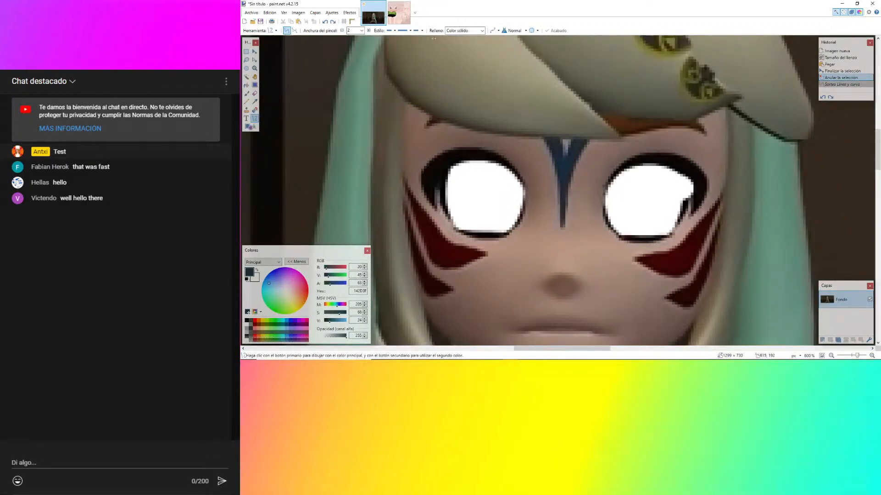
Go to the Deity_base_col.png image, undo the last two layer merges, and merge only Capa 3 down into Fondo.
left_click(402, 15)
scroll(531, 122, "up", 3)
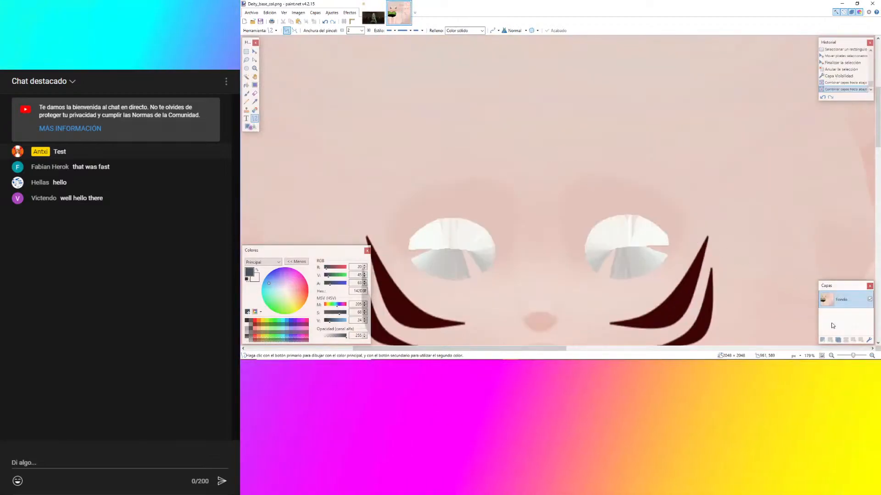
key("ctrl+z")
key("ctrl+z")
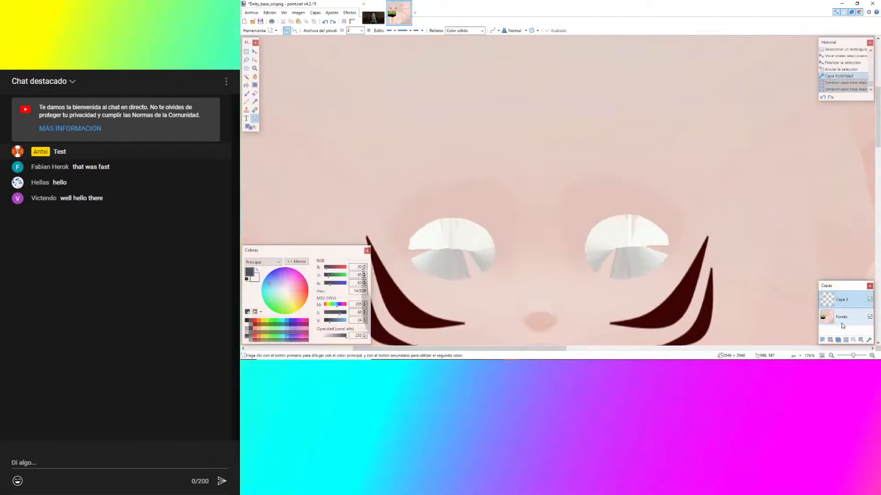
left_click(839, 317)
left_click(844, 340)
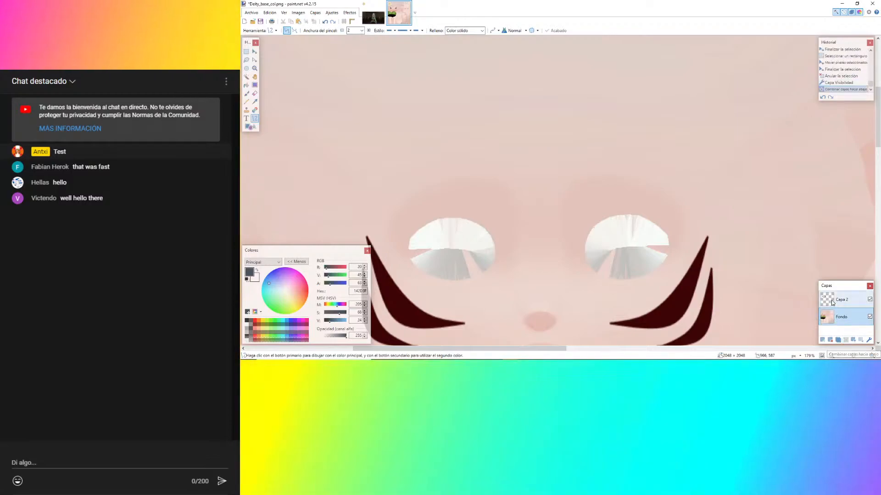
On a new layer above Capa 2, draw a 2 px dark blue curve about 262 px long from between the eyes onto the forehead.
left_click(829, 341)
scroll(536, 220, "down", 1)
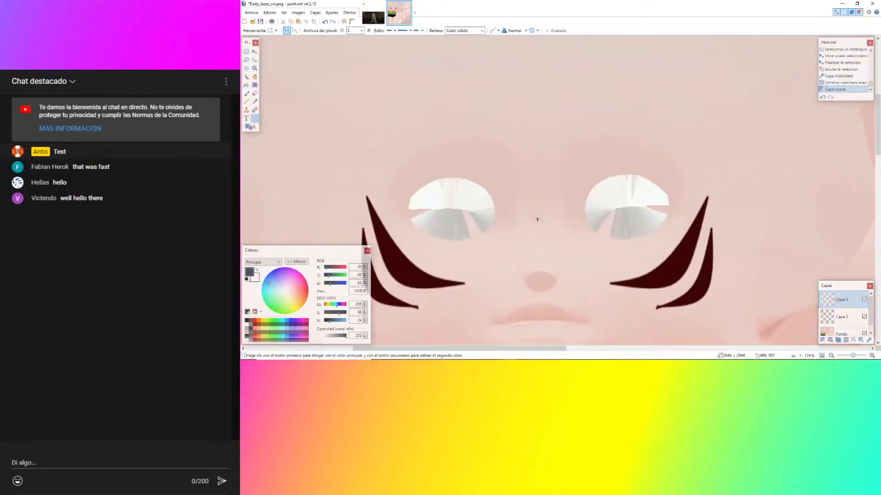
mouse_move(540, 170)
left_mouse_down()
mouse_move(541, 112)
mouse_move(481, 98)
mouse_move(456, 116)
left_mouse_up()
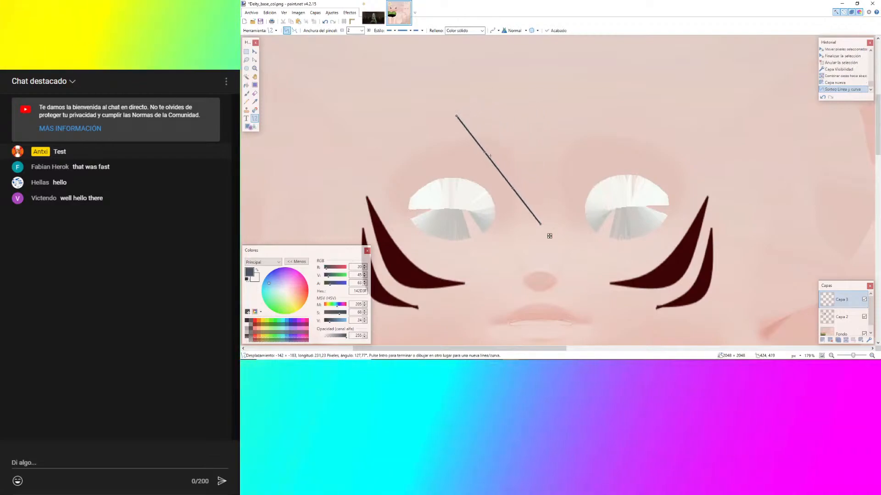
left_click_drag(487, 153, 533, 173)
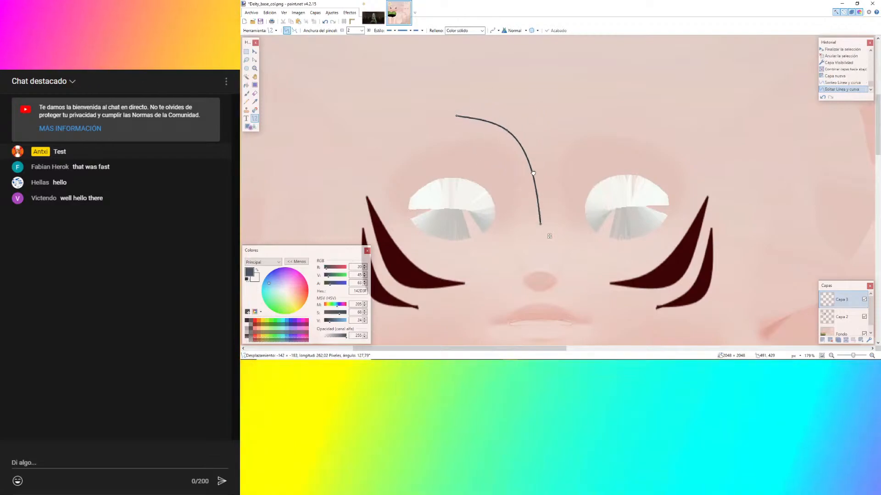
scroll(414, 132, "up", 7, "ctrl")
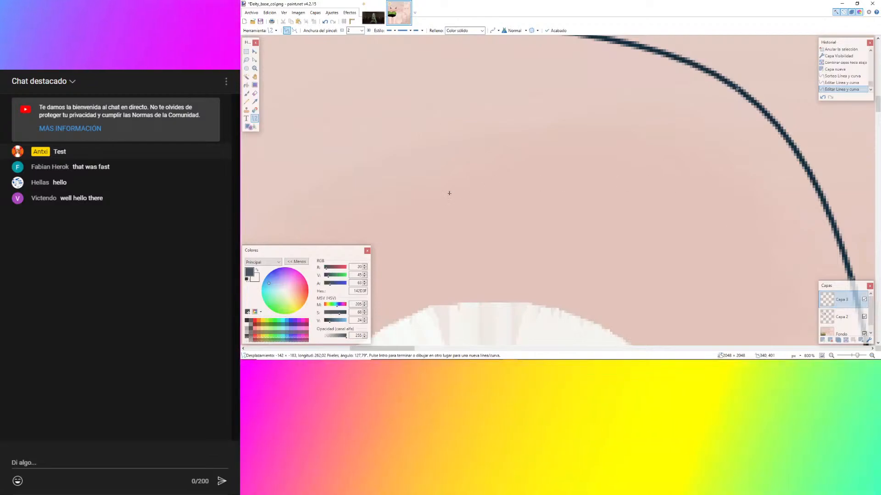
scroll(450, 193, "down", 5, "ctrl")
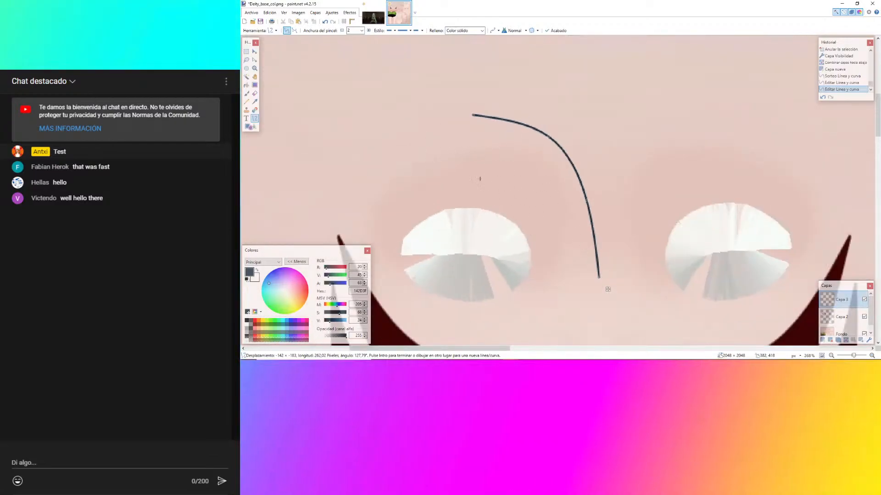
Lower the curve's upper end and reshape its bend into a smooth arc about 246 px long.
left_click_drag(472, 115, 473, 139)
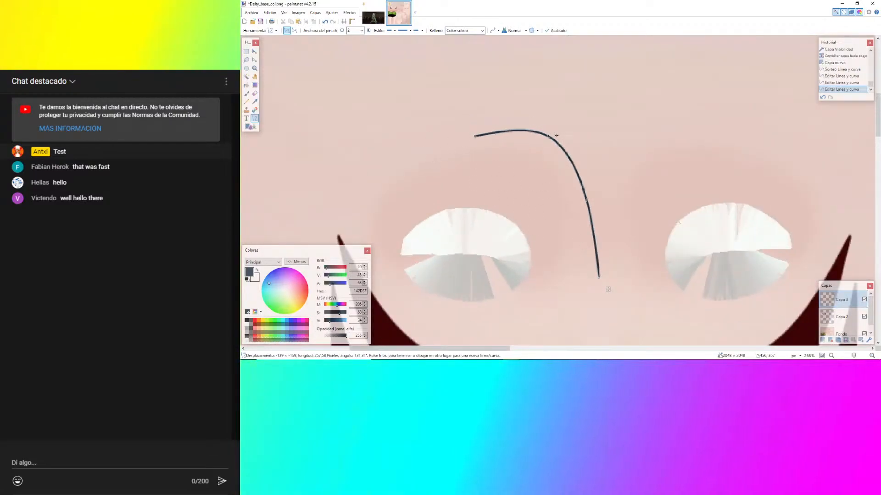
left_click_drag(549, 137, 544, 148)
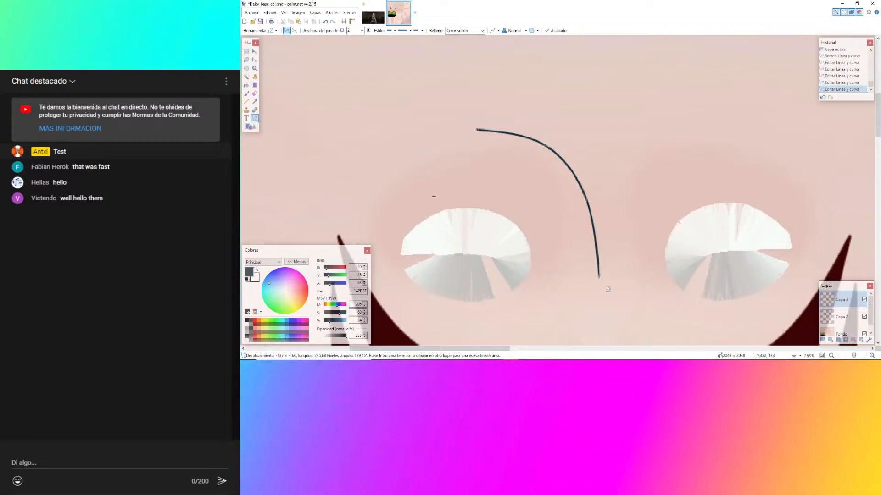
scroll(607, 289, "up", 2, "ctrl")
scroll(541, 242, "down", 3, "ctrl")
scroll(525, 189, "up", 3, "ctrl")
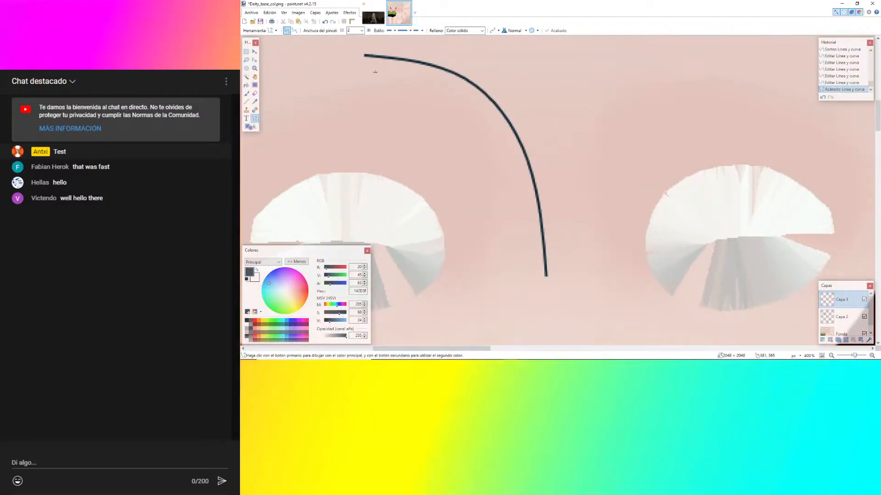
Draw a second curve about 168 px long from the first curve's upper end, arching just above it toward the face's centre line.
mouse_move(556, 130)
left_mouse_down()
mouse_move(552, 279)
mouse_move(545, 274)
left_mouse_up()
scroll(545, 276, "up", 5, "ctrl")
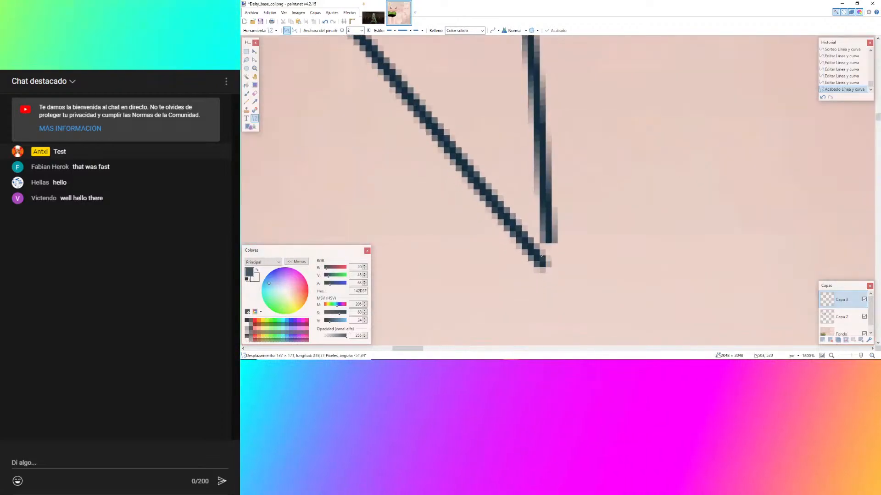
scroll(549, 241, "up", 5)
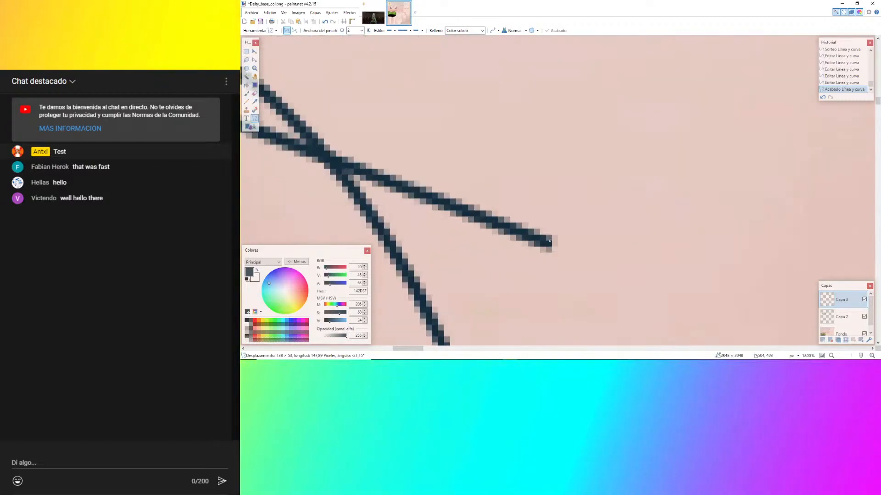
scroll(549, 242, "down", 7, "ctrl")
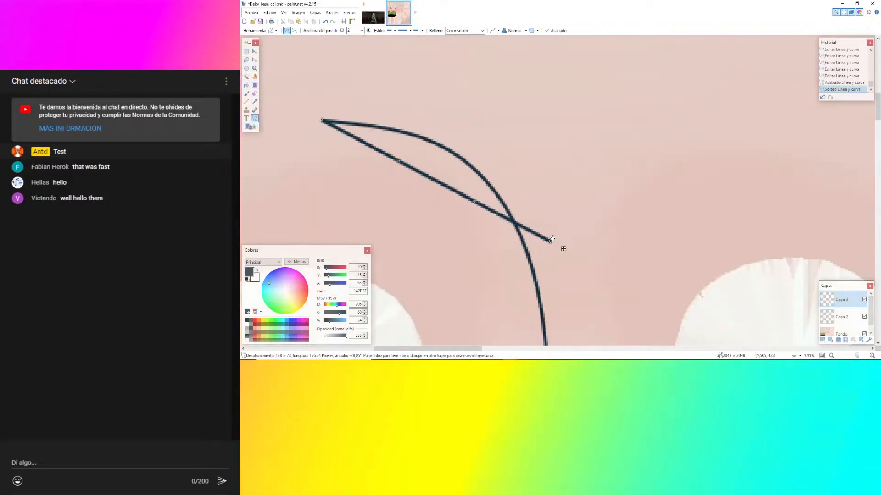
left_click_drag(443, 183, 456, 166)
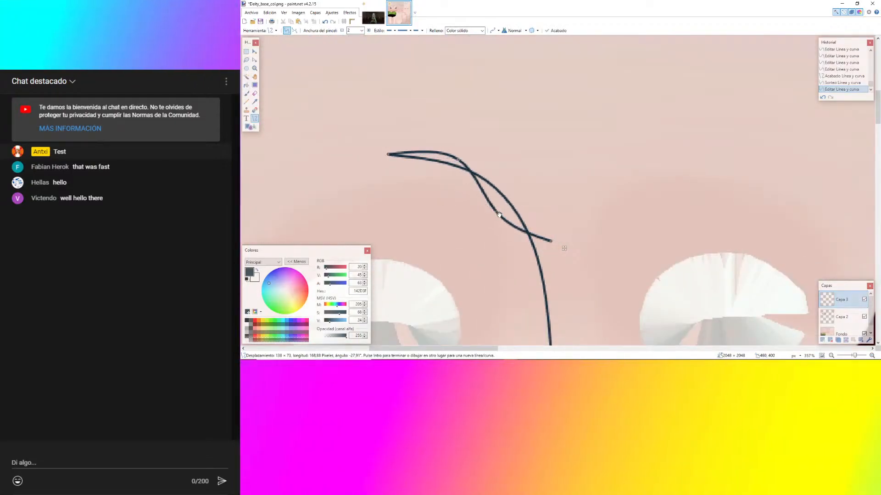
left_click_drag(498, 215, 523, 188)
scroll(554, 243, "up", 6, "ctrl")
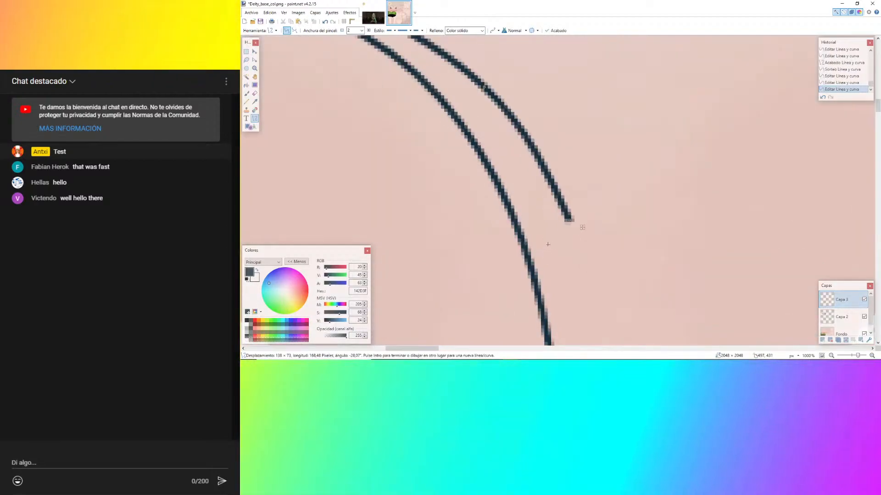
scroll(566, 218, "down", 1)
left_click_drag(566, 219, 566, 220)
scroll(565, 224, "down", 7, "ctrl")
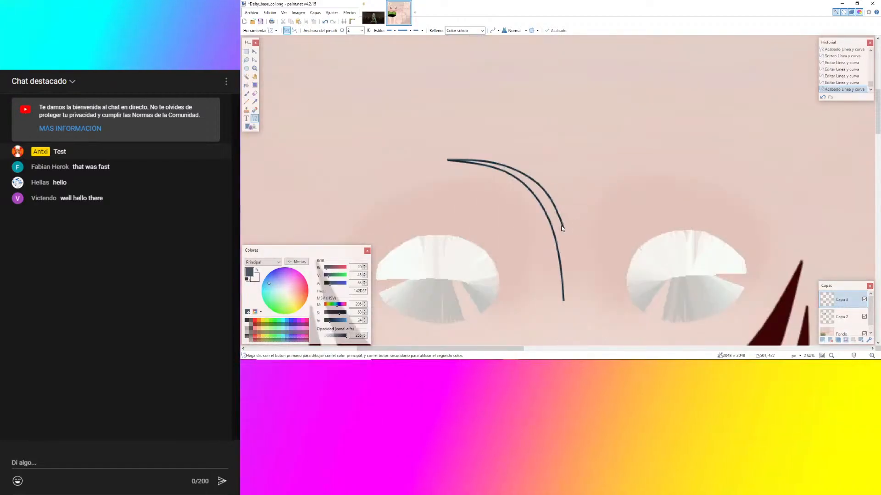
Copy the two forehead curves with a 169 × 213 pixel selection onto a new layer and flip that layer horizontally.
left_click(246, 52)
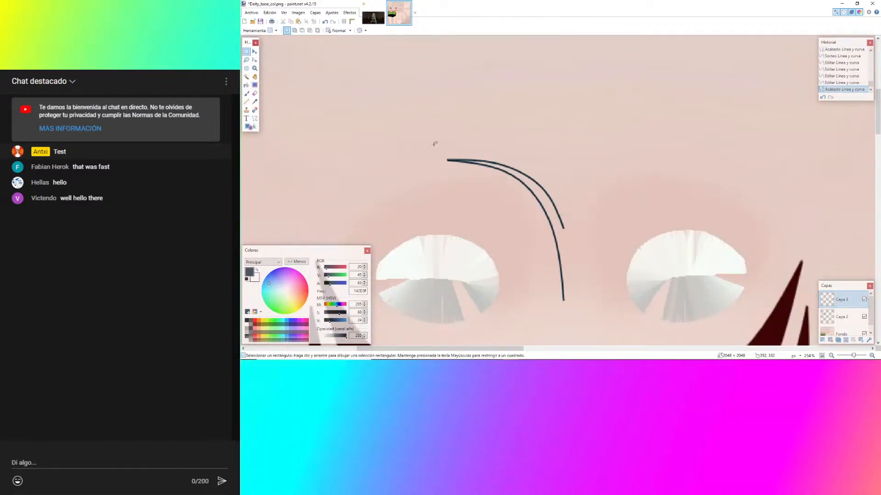
left_click_drag(434, 142, 577, 324)
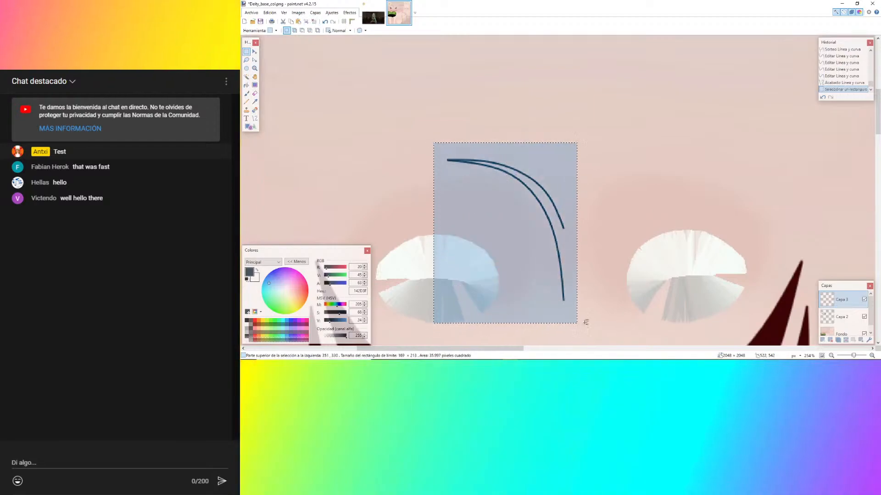
left_click(823, 341)
key("ctrl+v")
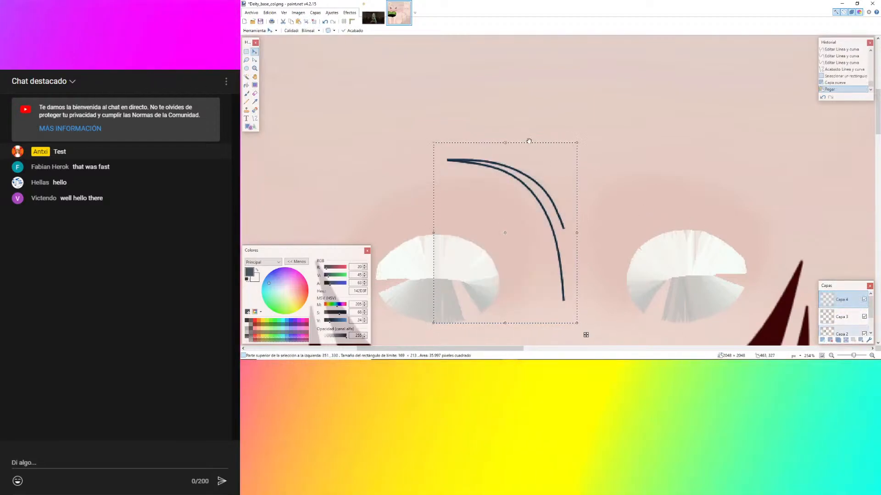
key("ctrl+d")
left_click(298, 12)
left_click(349, 69)
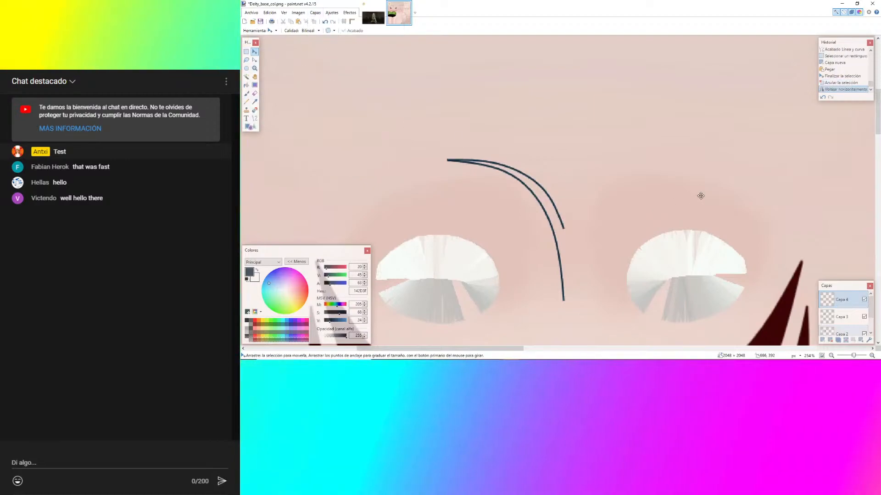
Move the mirrored forehead curves until their lower tips meet the originals at the face's centre line, and merge them into the layer below.
left_click_drag(700, 196, 241, 194)
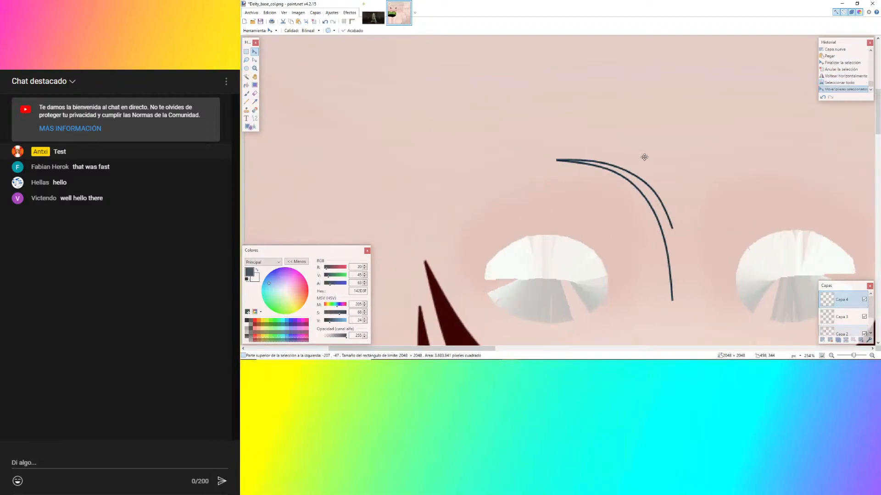
left_click_drag(378, 180, 284, 190)
left_click_drag(665, 215, 381, 227)
scroll(731, 309, "up", 10, "ctrl")
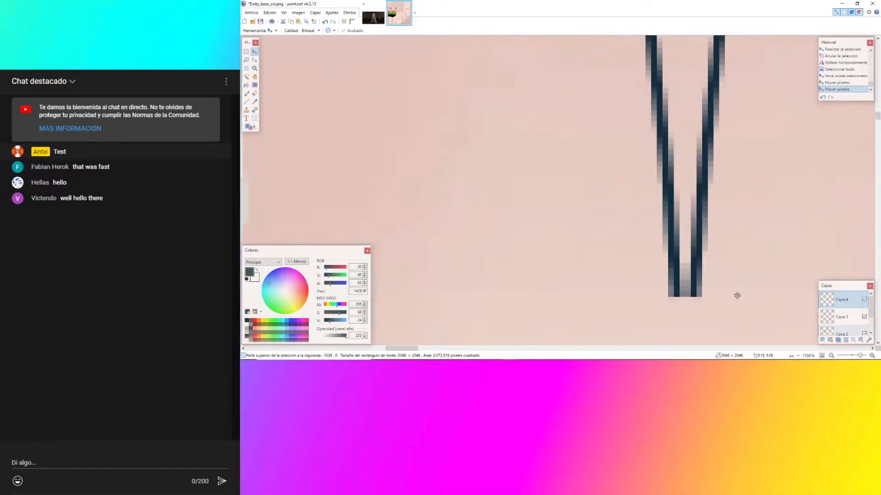
left_click_drag(730, 298, 728, 293)
scroll(451, 263, "down", 8)
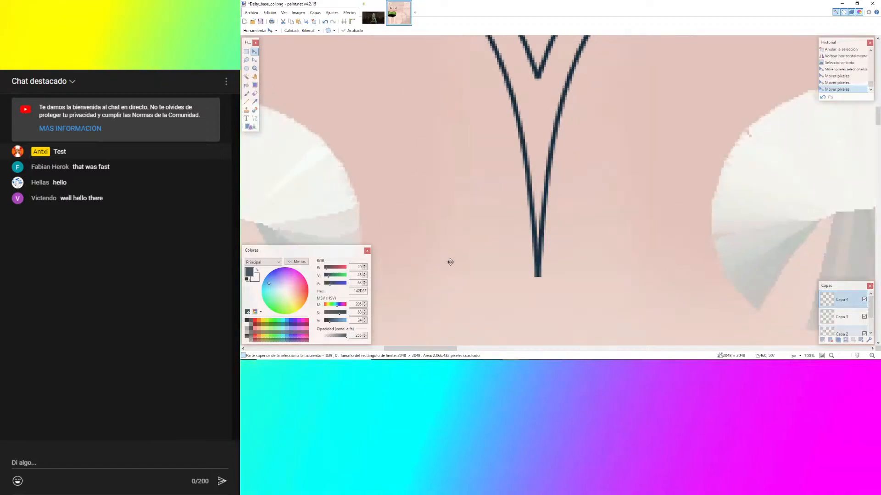
left_click(247, 76)
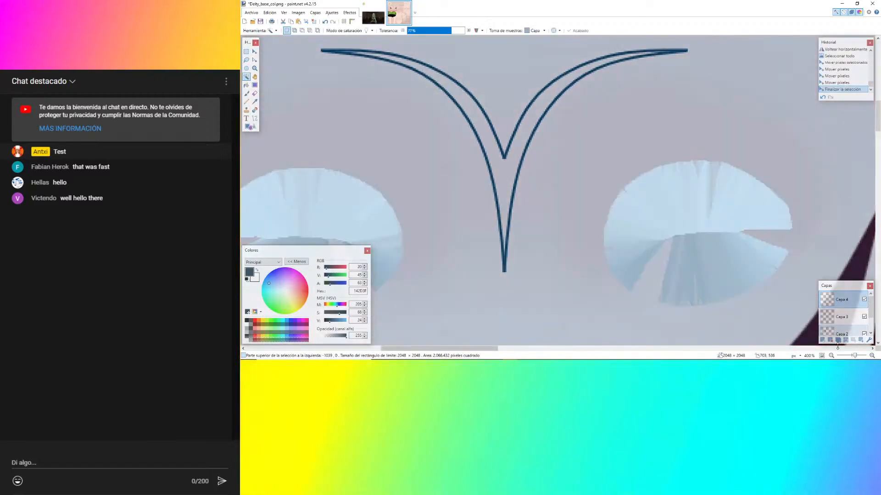
left_click(845, 341)
Select the area between the forehead curves with the Magic Wand at 75% tolerance, fill it dark blue and deselect.
scroll(494, 161, "up", 1, "ctrl")
scroll(493, 160, "up", 4, "ctrl")
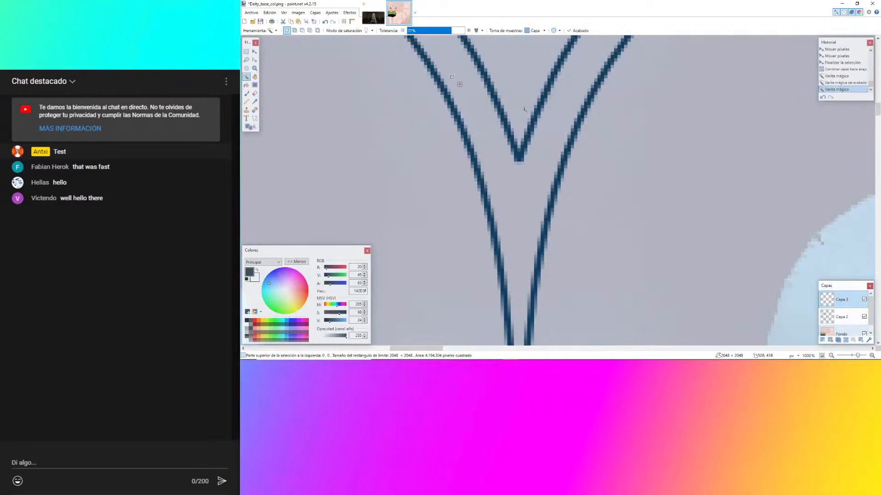
left_click(441, 31)
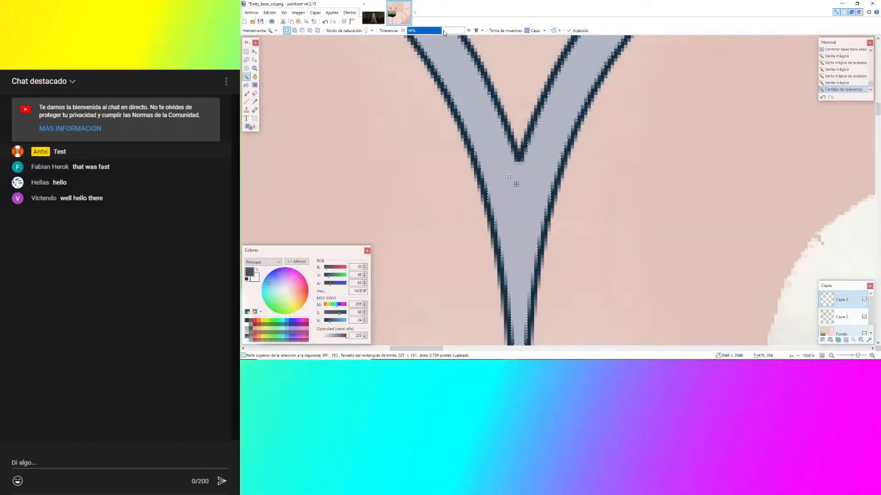
scroll(518, 160, "down", 7, "ctrl")
scroll(482, 165, "up", 7, "ctrl")
scroll(482, 165, "up", 6, "ctrl")
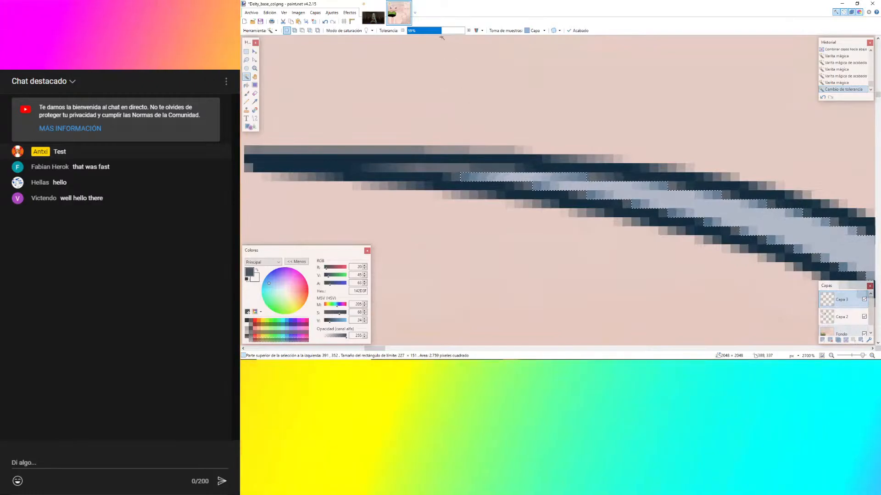
left_click_drag(451, 31, 453, 30)
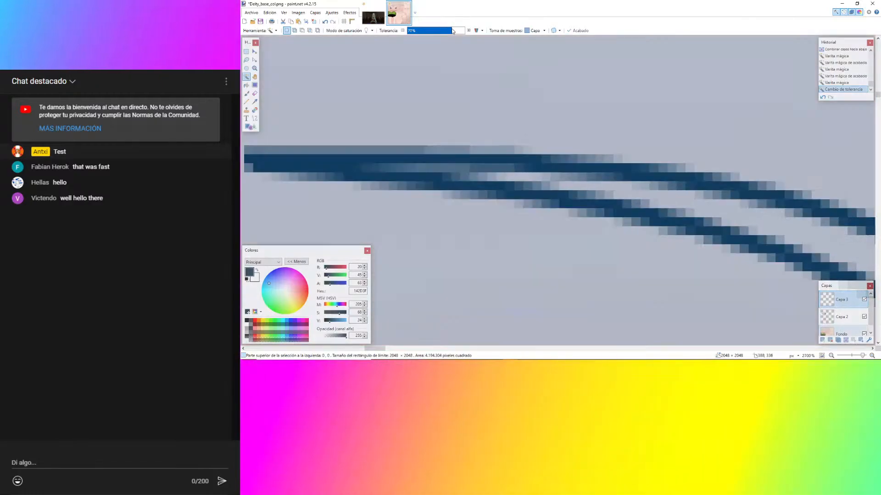
left_click(403, 30)
scroll(399, 92, "down", 9, "ctrl")
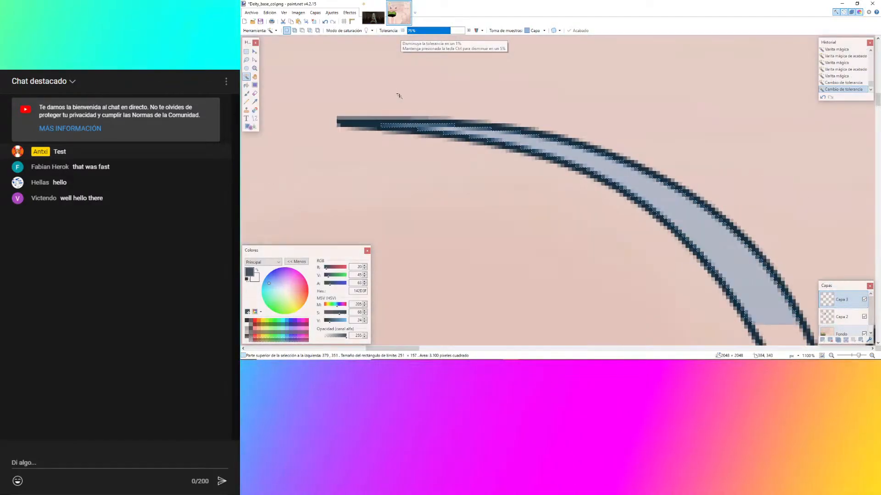
key("BackSpace")
key("ctrl+d")
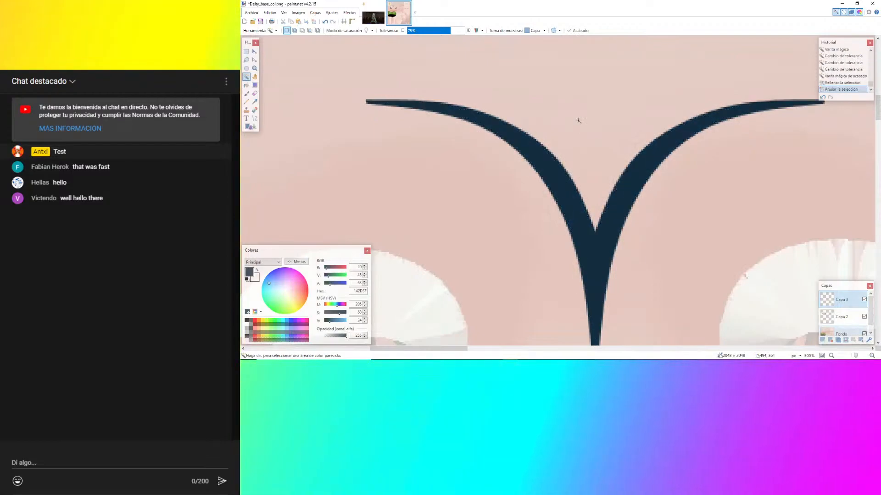
Merge the painted layers down into Fondo and save Deity_base_col.png.
scroll(554, 239, "down", 3, "ctrl")
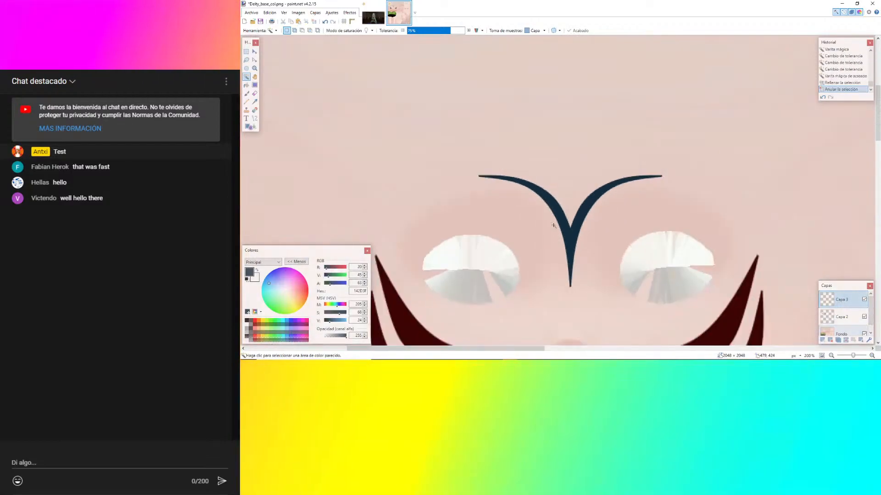
scroll(553, 226, "down", 3)
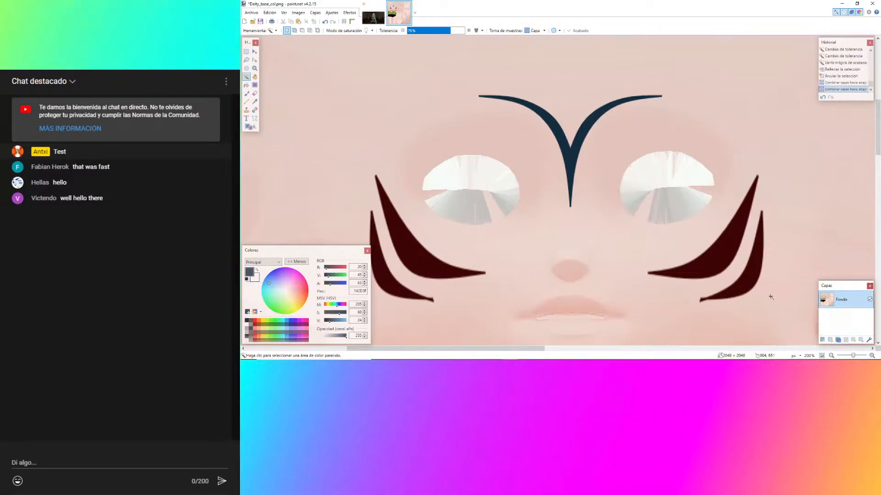
mouse_move(528, 345)
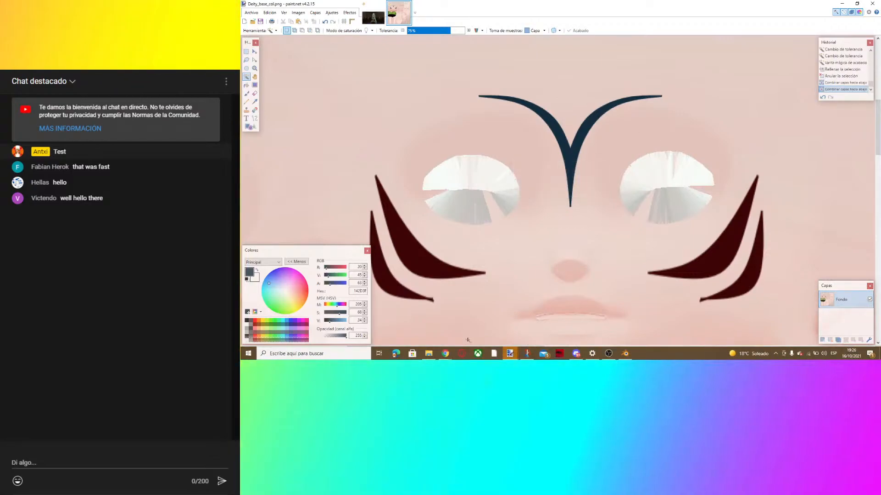
Switch to Chrome and check the character's face in the SMG4 reference video and the livestream dashboard.
mouse_move(444, 353)
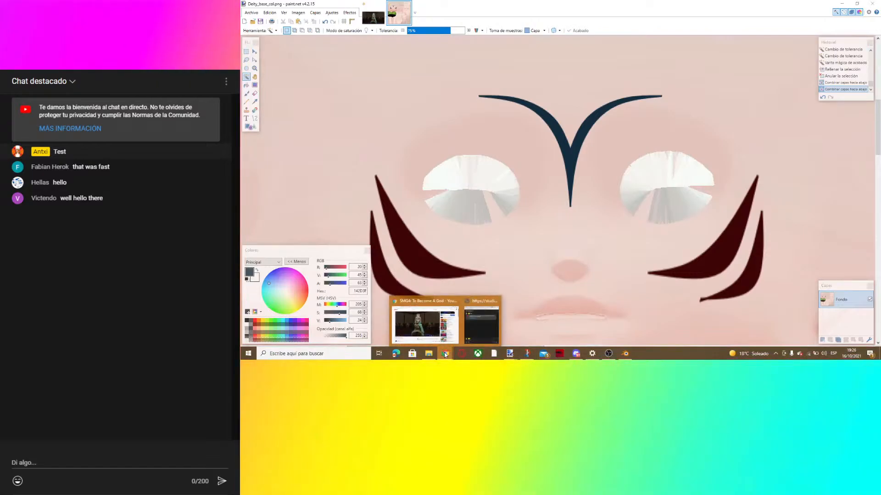
left_click(425, 322)
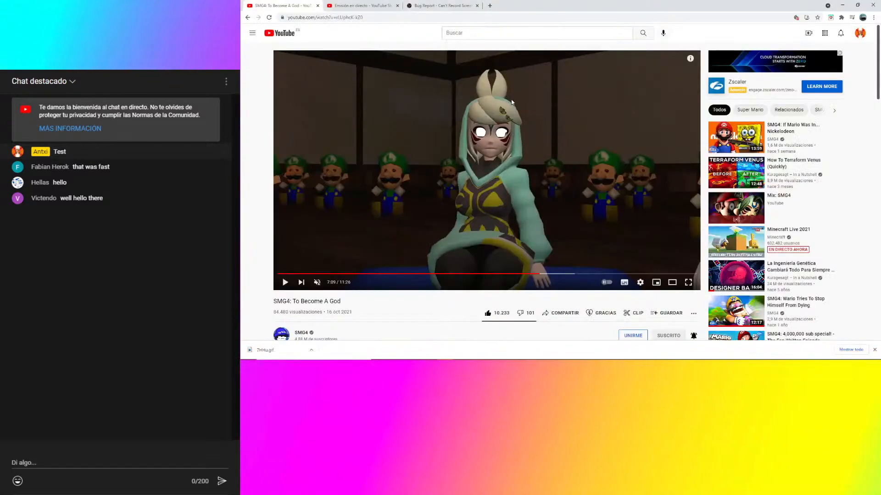
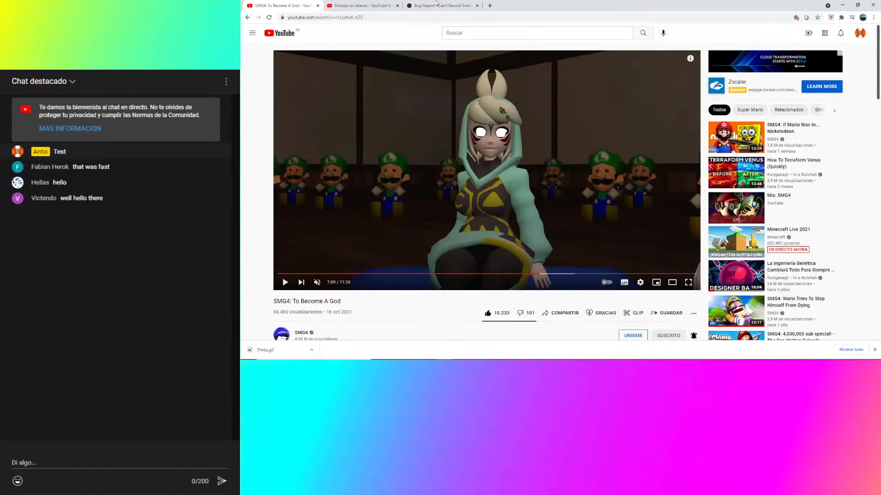
left_click(332, 5)
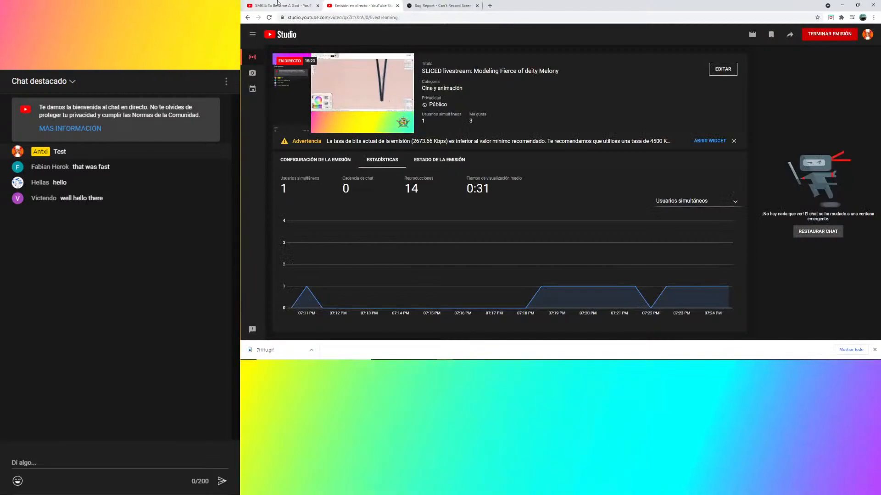
left_click(278, 4)
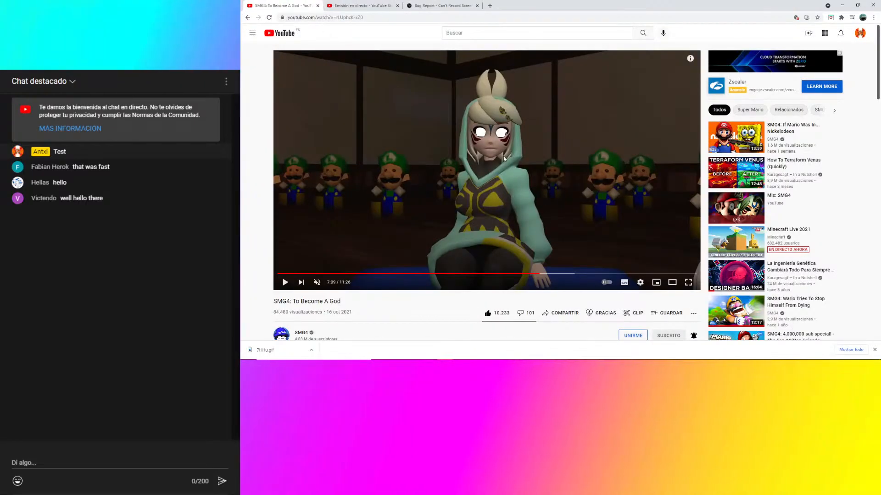
left_click(362, 6)
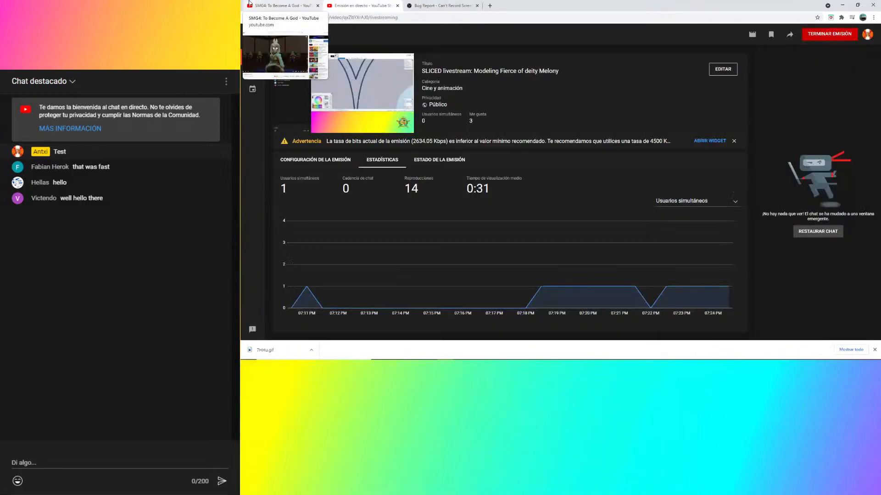
left_click(250, 5)
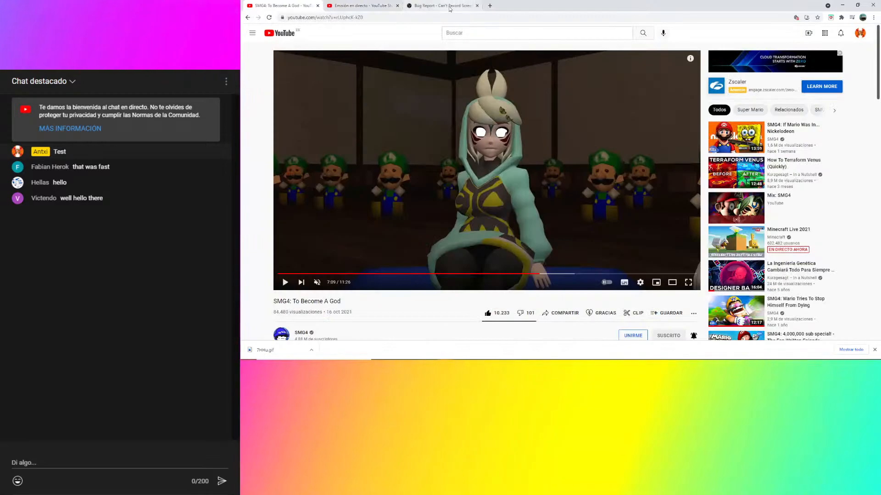
Bring up the livestream chat pop-out and move it away from the character in the reference video.
mouse_move(441, 360)
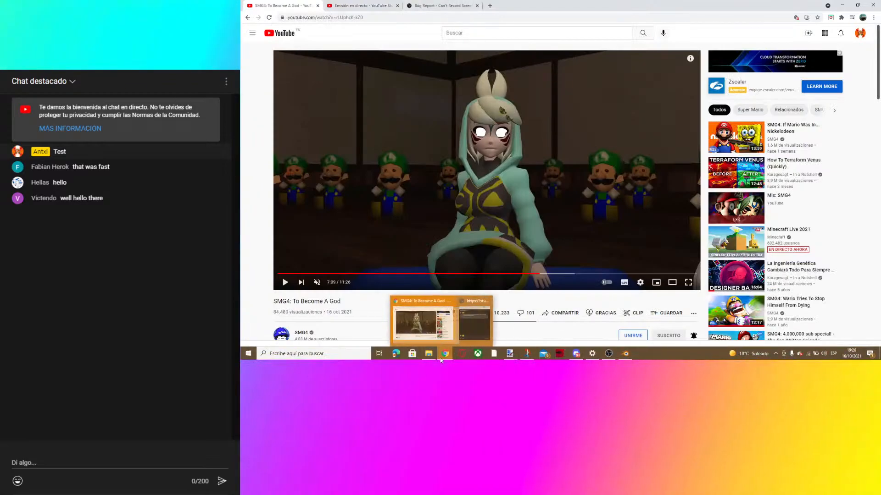
left_click(475, 321)
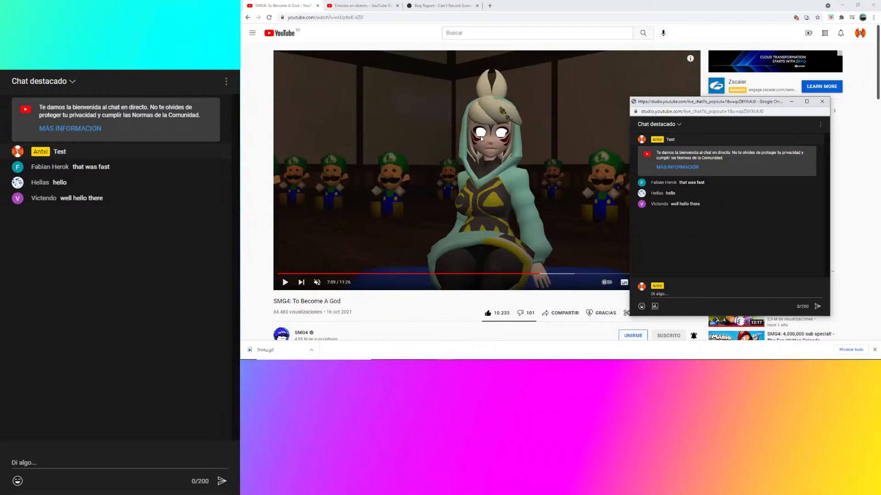
left_click_drag(689, 103, 727, 210)
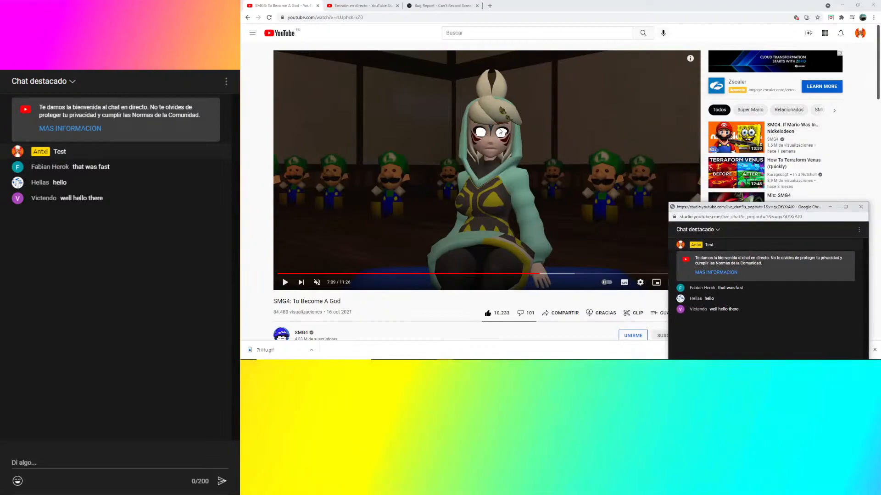
Switch to Blender, turn the model to face front and reload Deity_base_col.png in its image texture node.
left_click(626, 353)
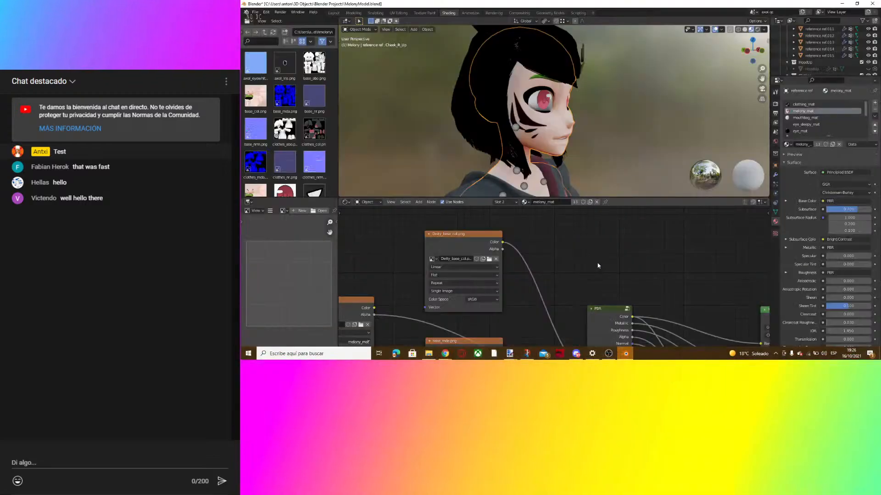
middle_click_drag(595, 183, 547, 117)
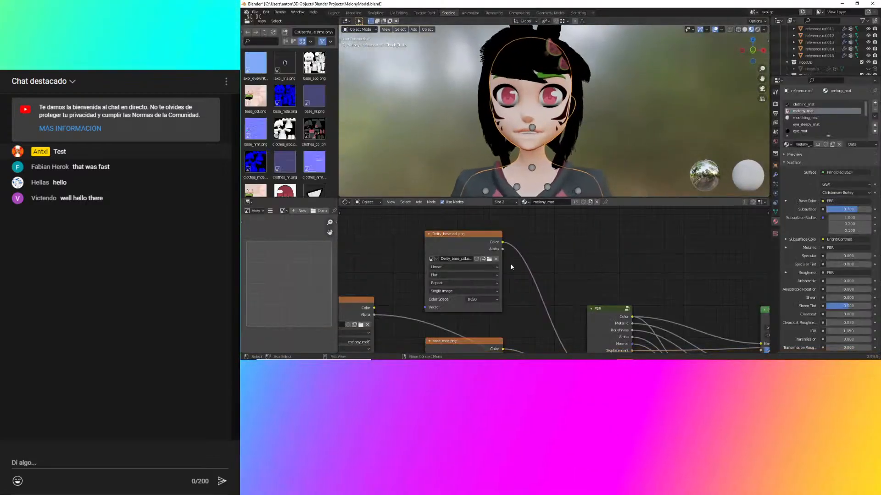
left_click(490, 259)
left_click(659, 278)
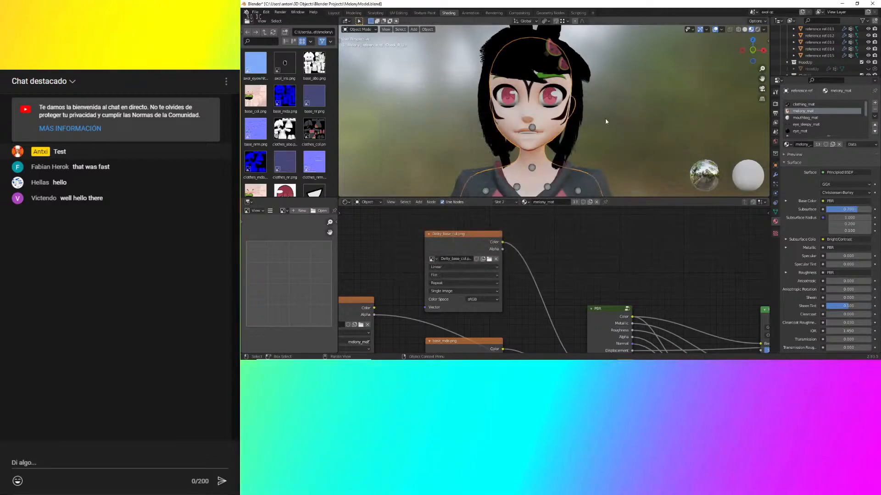
Examine the forehead marking and cheek crescents on Melony's face up close and from the front.
scroll(528, 93, "up", 5)
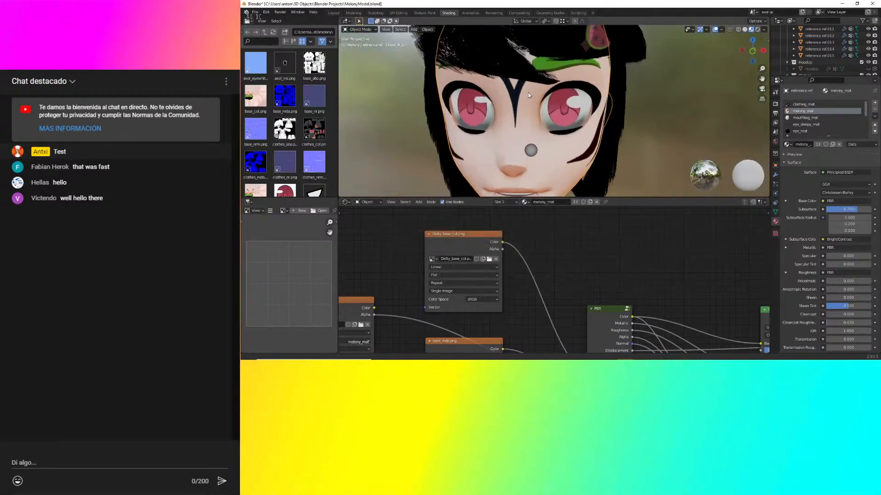
scroll(526, 93, "up", 2)
mouse_move(526, 93)
middle_mouse_down()
mouse_move(486, 97)
mouse_move(530, 99)
middle_mouse_up()
scroll(486, 97, "down", 5)
mouse_move(459, 356)
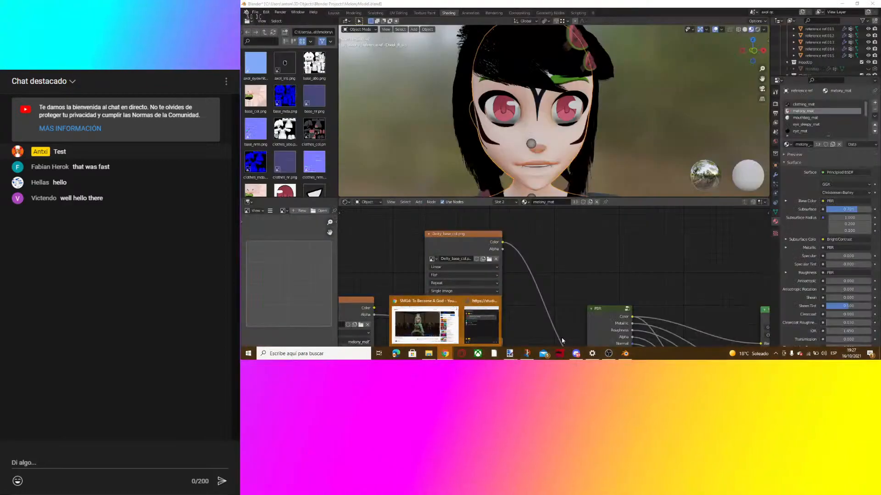
mouse_move(403, 346)
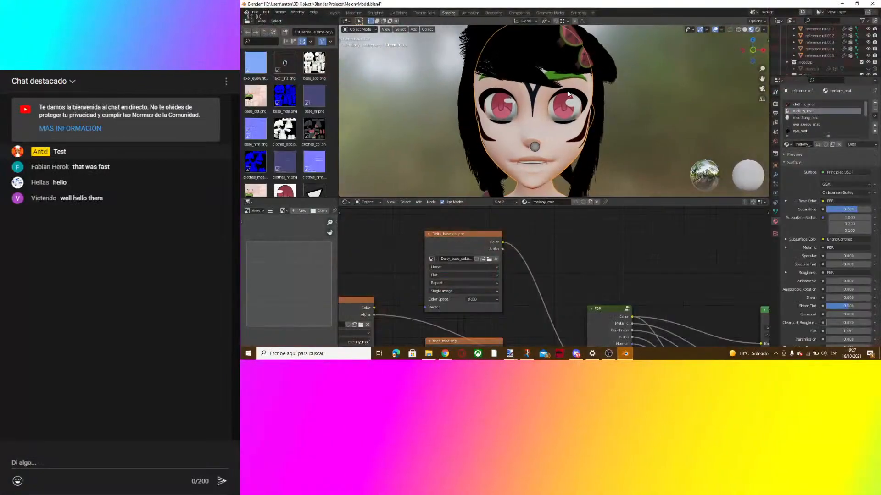
scroll(592, 103, "up", 4)
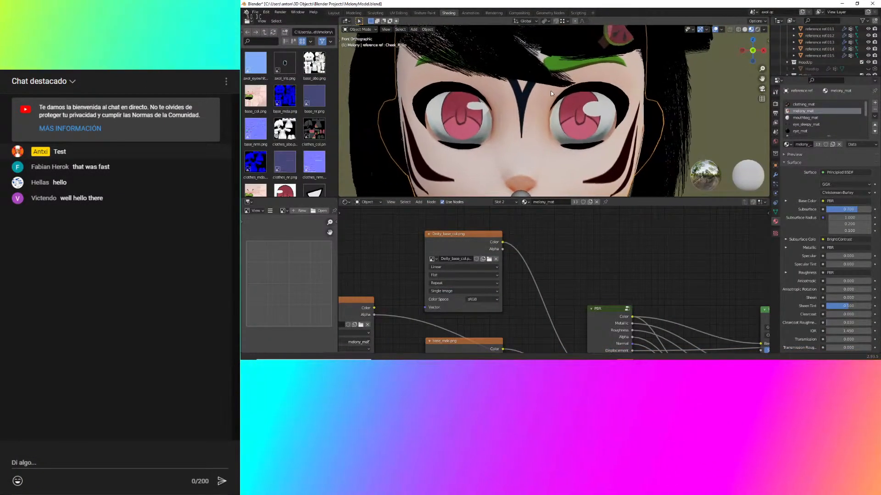
scroll(538, 120, "up", 2)
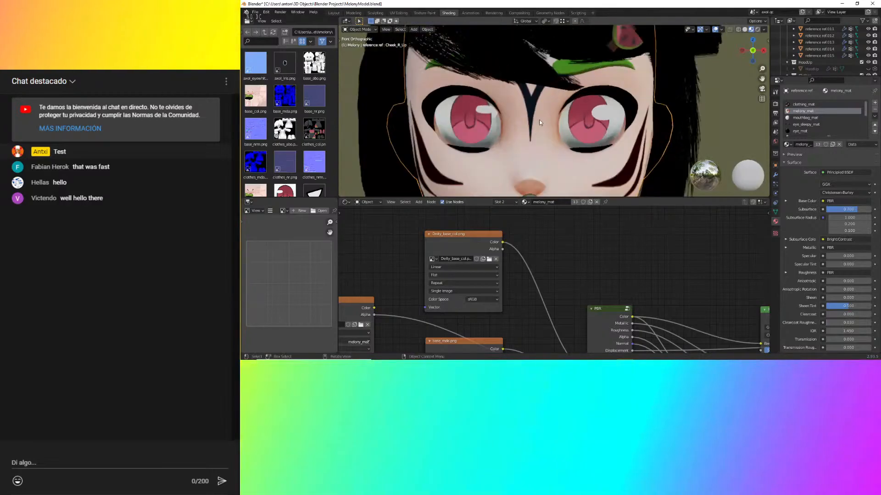
scroll(532, 91, "down", 5)
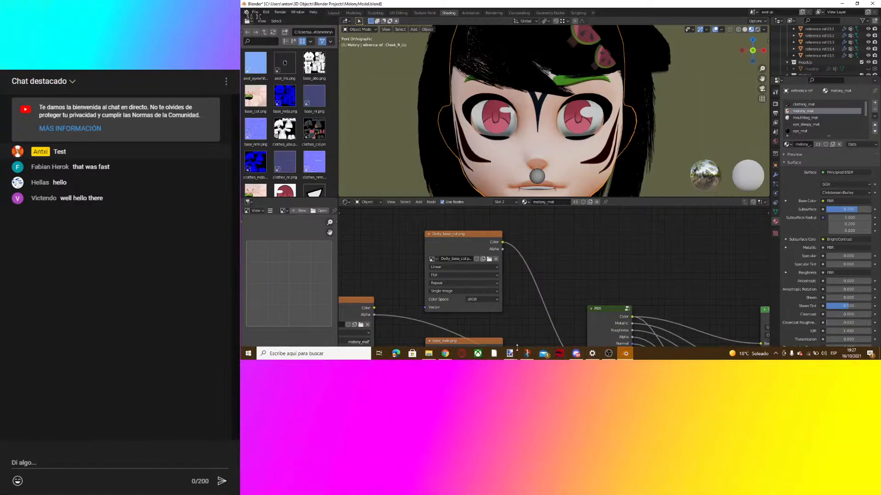
Switch to paint.net, undo the markings layer's merge, and set its saturation to 154 and luminosity to 15.
mouse_move(509, 353)
left_click(540, 339)
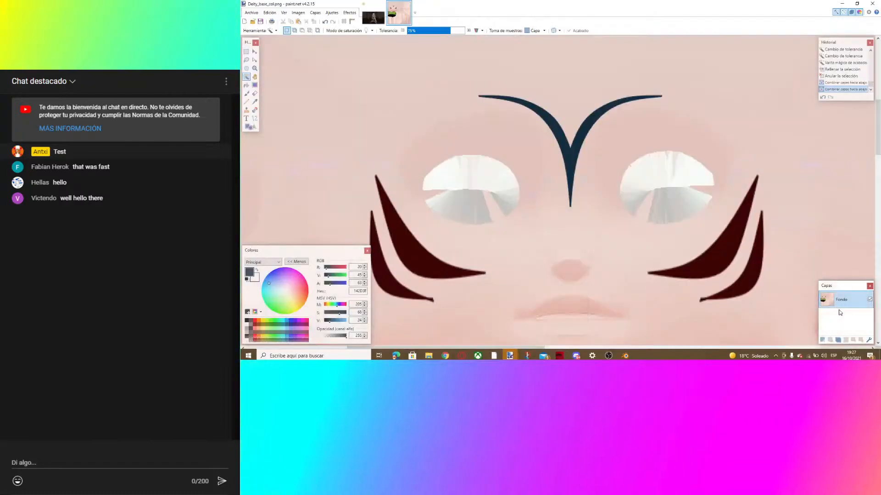
left_click(350, 13)
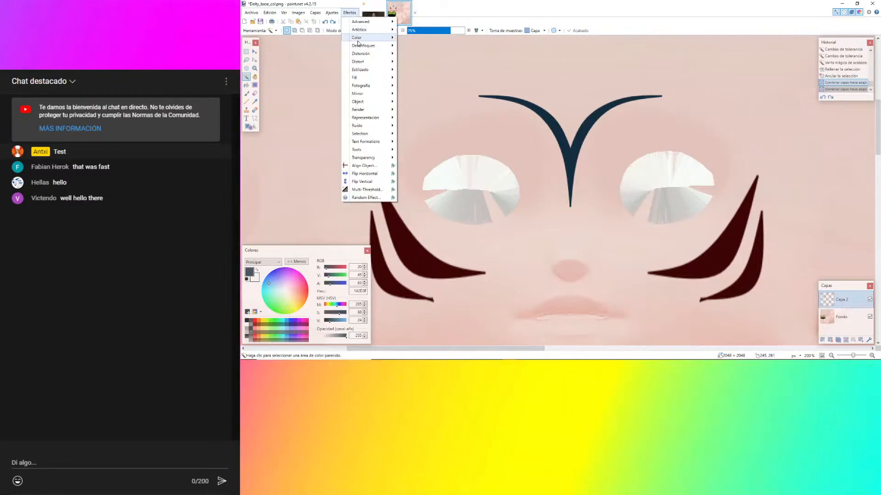
mouse_move(328, 14)
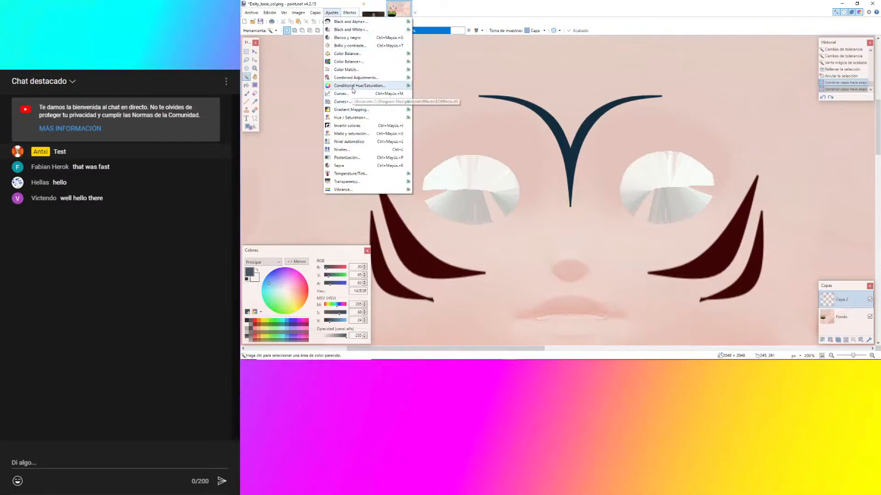
left_click(351, 133)
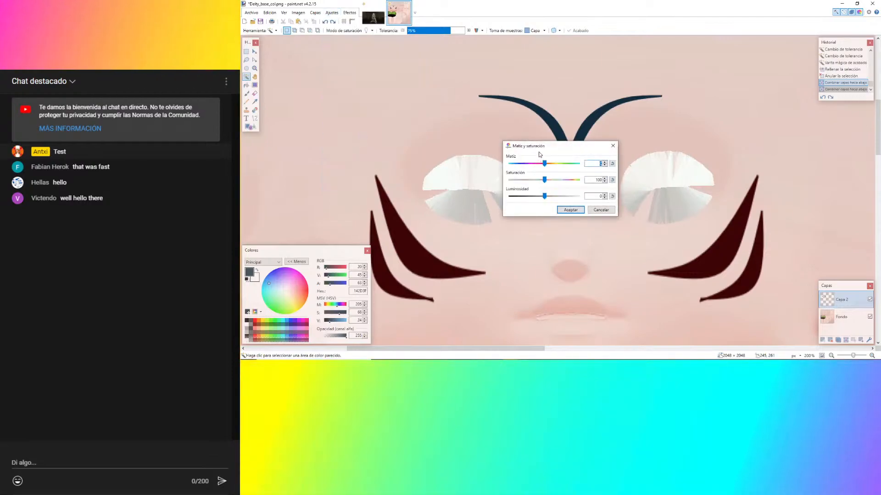
left_click_drag(605, 165, 612, 201)
left_click(673, 165)
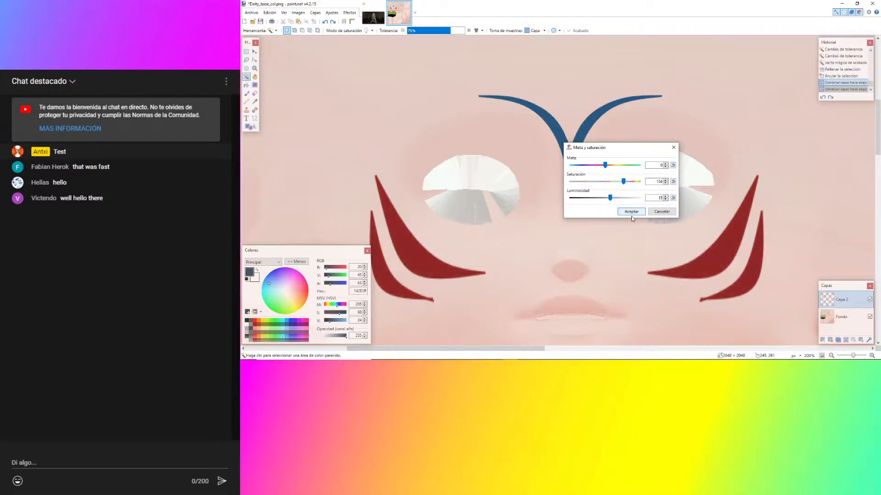
left_click(632, 211)
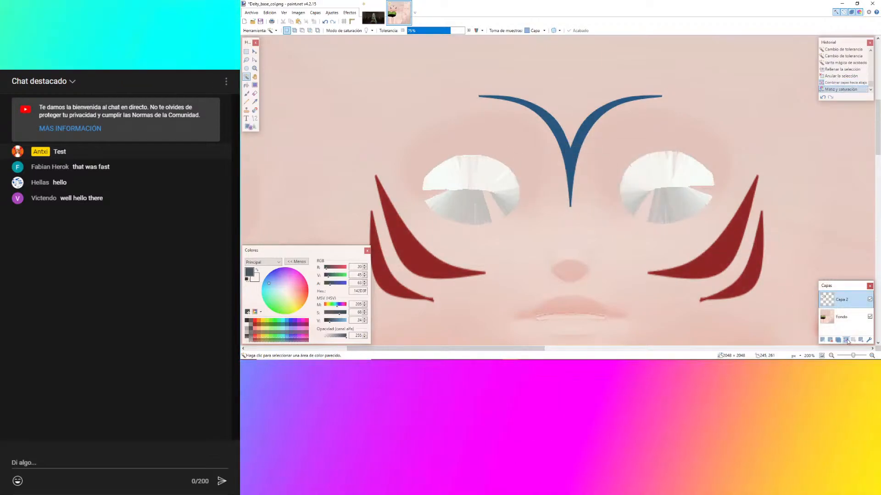
Merge the markings layer down, save the texture and reload Deity_base_col.png in Blender's image texture node.
left_click(847, 340)
key("ctrl+s")
left_click(626, 353)
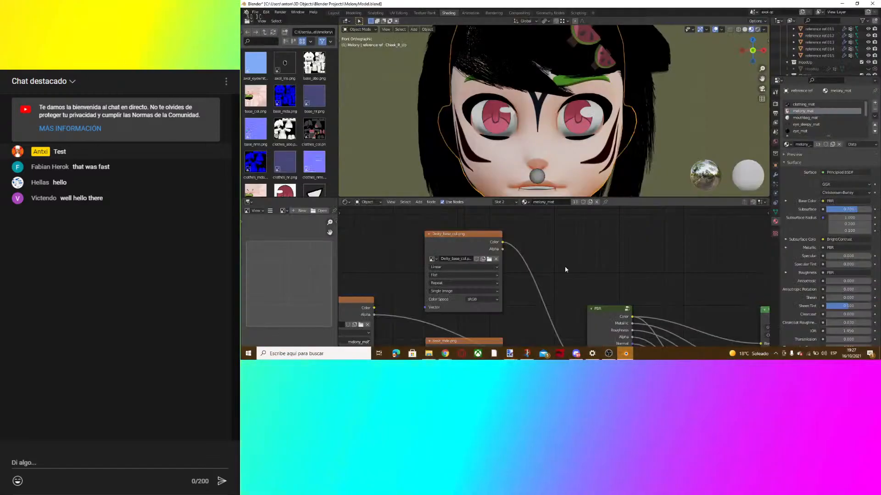
left_click(489, 259)
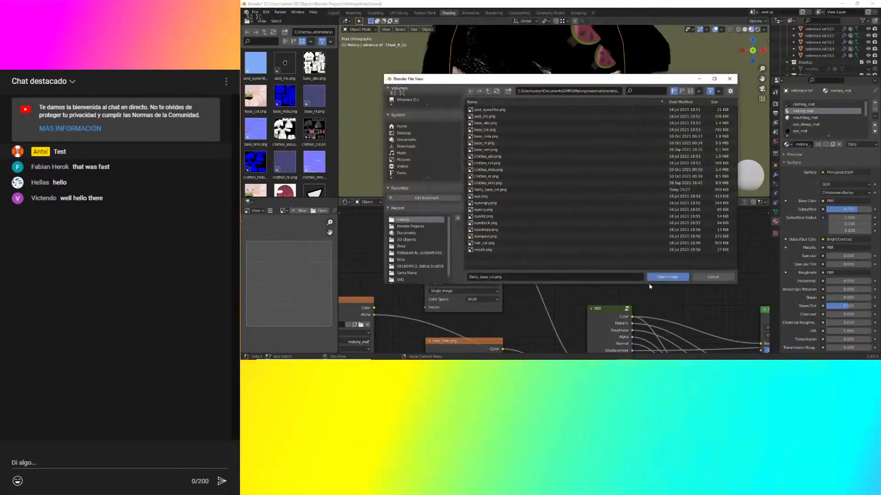
left_click(653, 277)
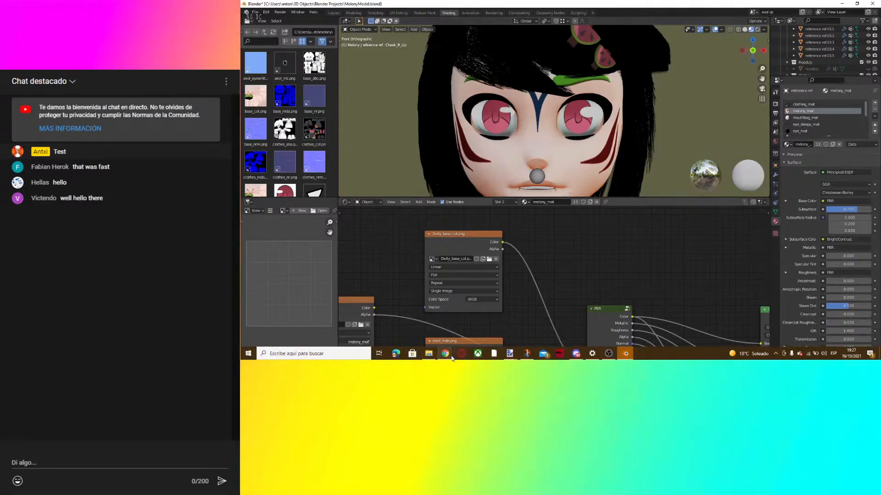
Check the livestream chat pop-out, and examine the recoloured face markings and mouth on the Blender model from several angles.
left_click(481, 338)
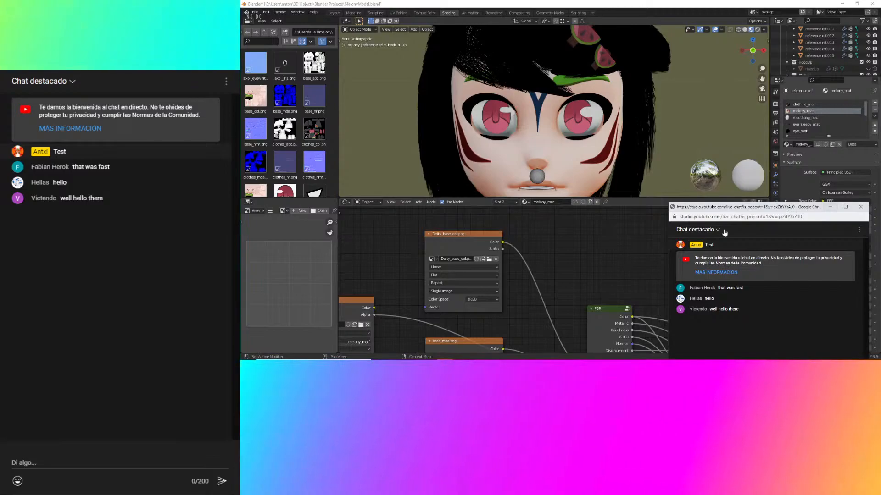
left_click(587, 250)
scroll(523, 112, "down", 3)
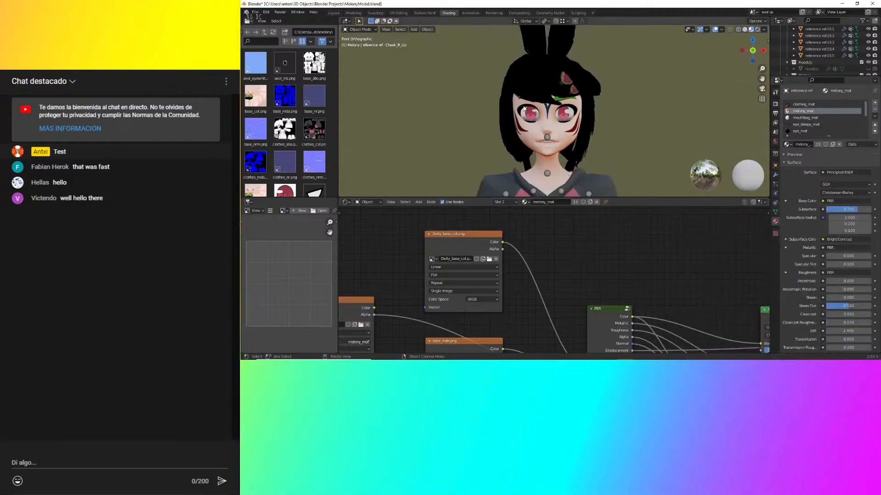
middle_click_drag(524, 112, 502, 107)
scroll(508, 112, "up", 6)
mouse_move(543, 133)
middle_mouse_down()
mouse_move(587, 131)
mouse_move(507, 132)
mouse_move(596, 130)
mouse_move(544, 131)
mouse_move(547, 145)
mouse_move(565, 131)
mouse_move(553, 126)
mouse_move(589, 134)
mouse_move(573, 101)
mouse_move(546, 123)
mouse_move(549, 110)
mouse_move(466, 112)
mouse_move(494, 92)
mouse_move(544, 118)
mouse_move(594, 118)
mouse_move(557, 141)
middle_mouse_up()
scroll(558, 152, "down", 3)
middle_click_drag(507, 113, 566, 114)
scroll(633, 296, "down", 5)
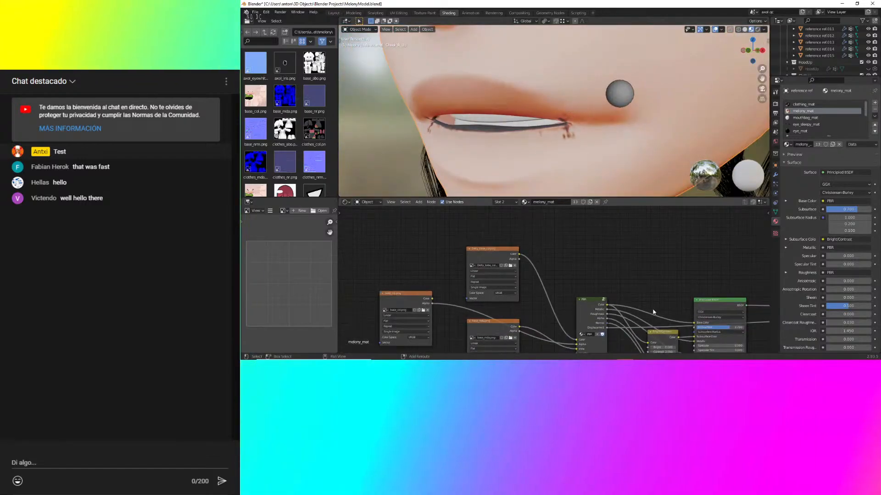
Try the skin material's Subsurface at 0 while examining the mouth corner, and set it back to 0.7.
middle_click_drag(654, 310, 478, 218)
scroll(576, 239, "up", 4)
scroll(575, 239, "up", 5)
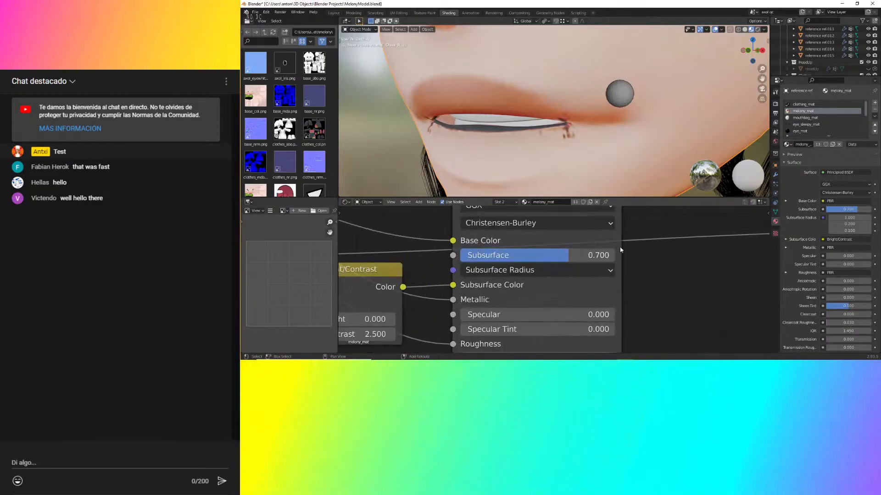
left_click_drag(622, 294, 467, 293)
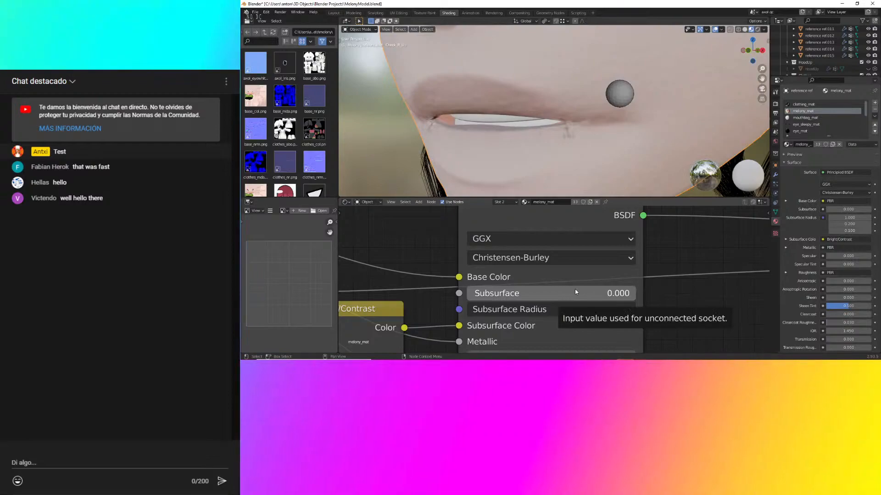
scroll(598, 139, "up", 4)
scroll(582, 151, "up", 1)
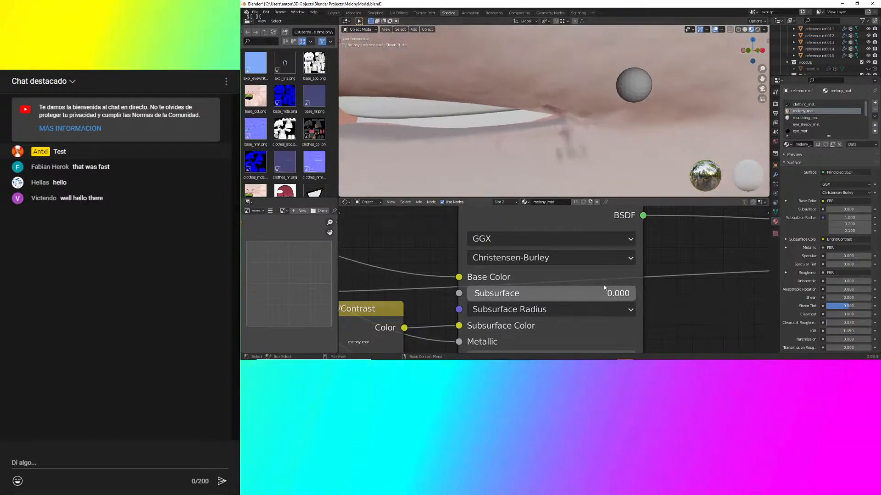
double_click(604, 291)
type(".7")
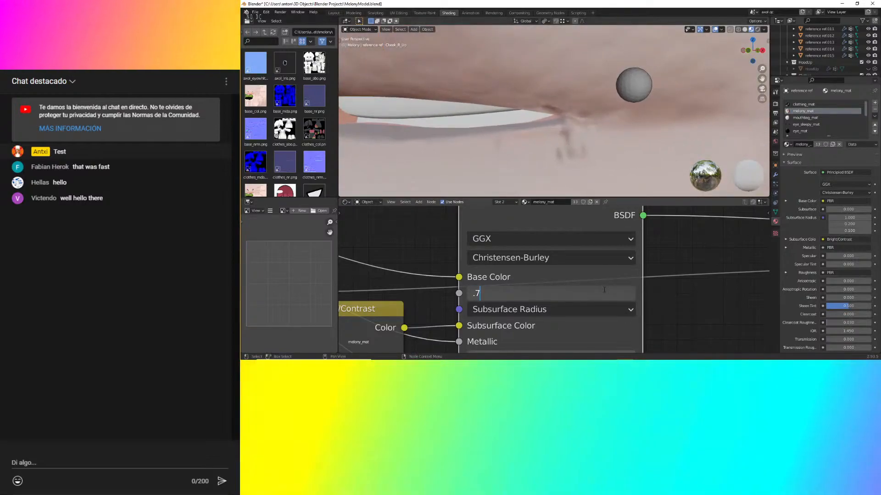
key("Return")
Switch to paint.net and examine the mouth area of Deity_base_col.png up close.
mouse_move(549, 357)
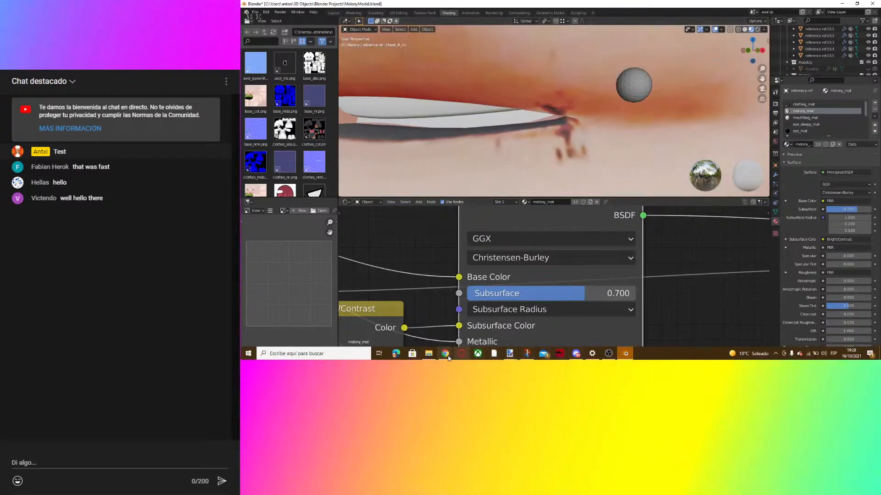
mouse_move(510, 353)
left_click(545, 324)
scroll(642, 228, "up", 6, "ctrl")
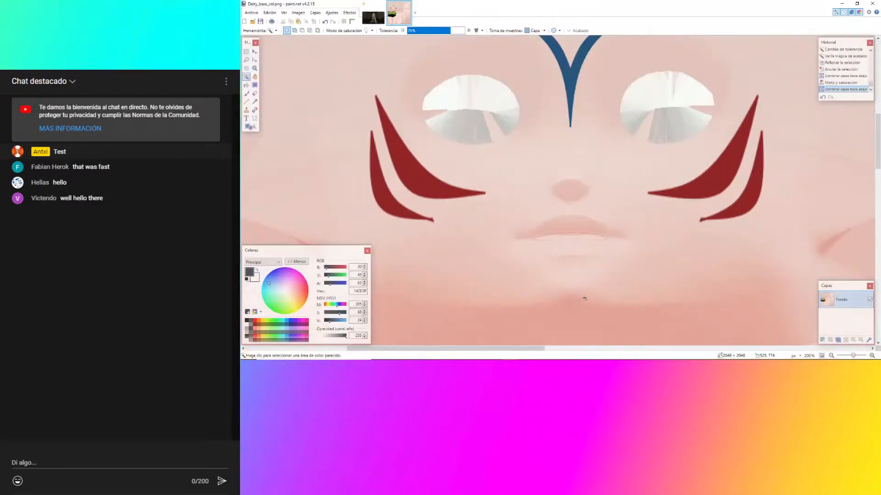
scroll(642, 228, "down", 5, "ctrl")
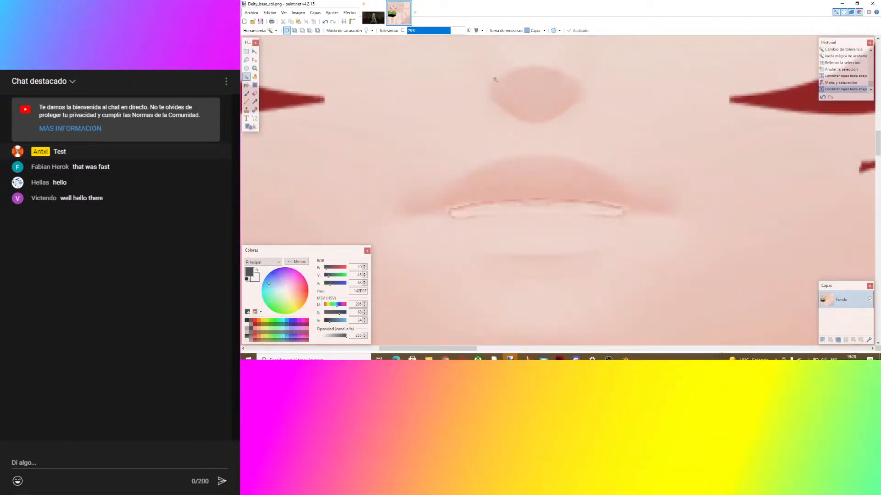
mouse_move(613, 360)
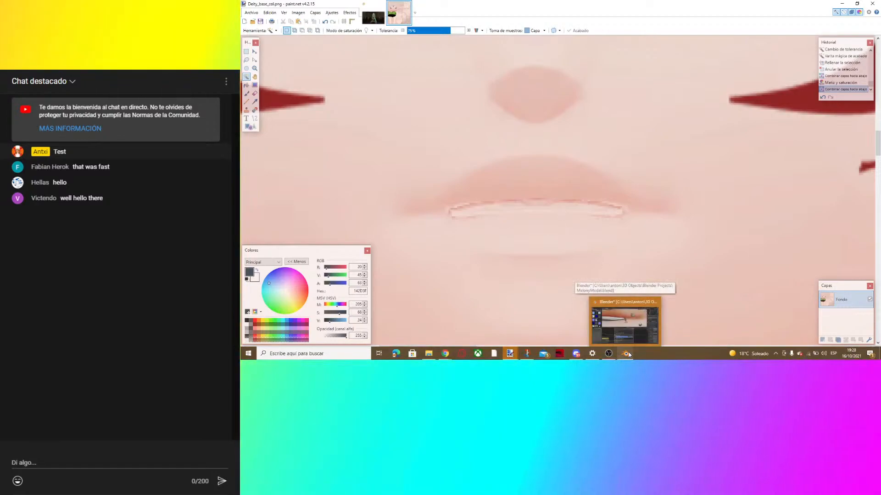
Sample the orange-brown eyebrow colour from the untitled reference image as the primary colour.
mouse_move(516, 361)
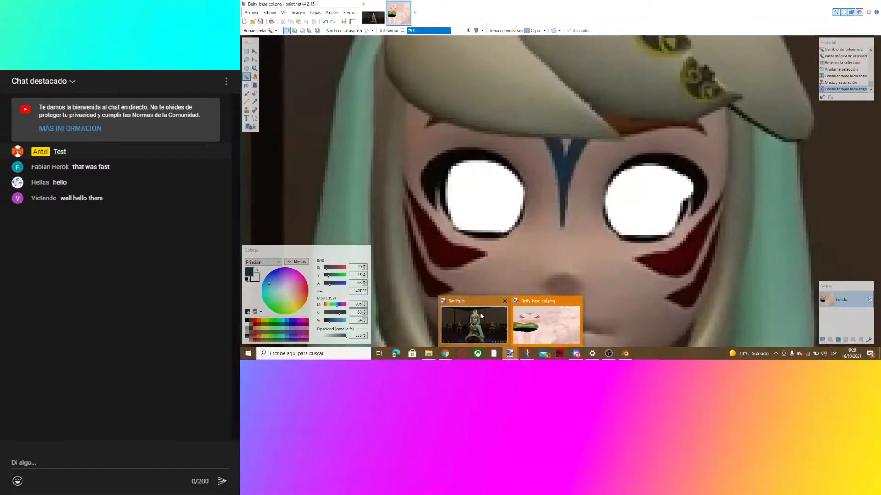
left_click(499, 321)
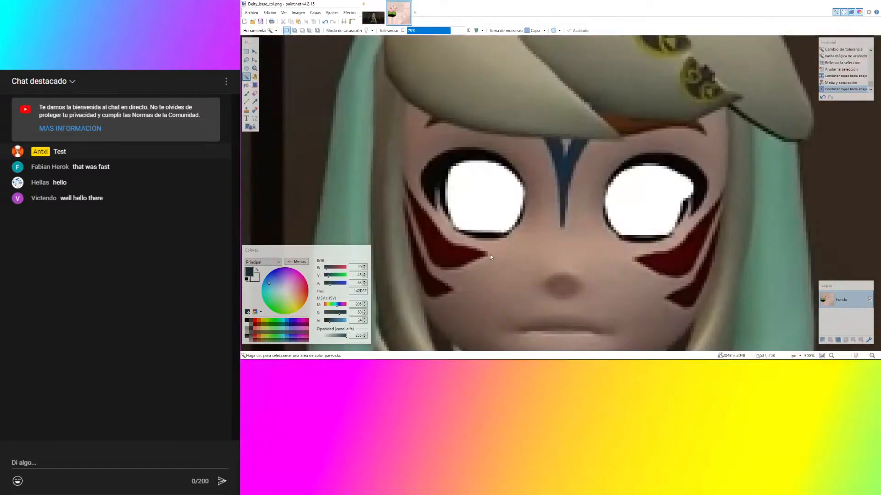
scroll(522, 171, "up", 10, "ctrl")
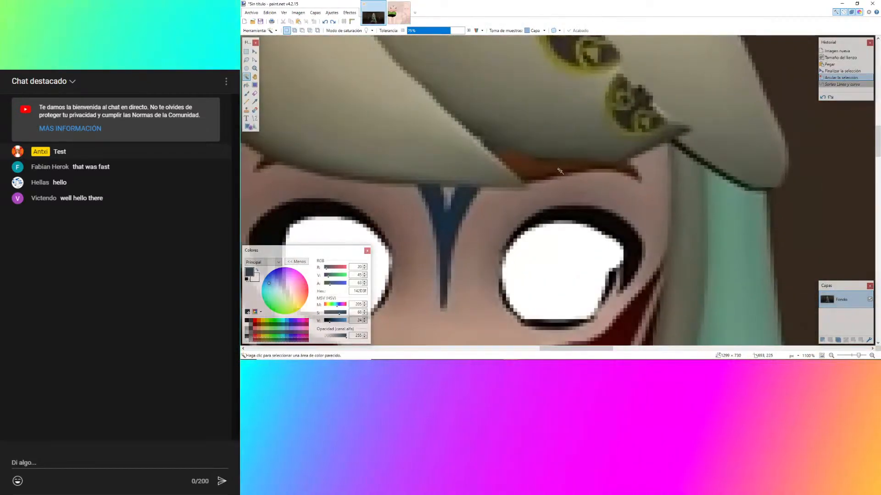
key("k")
scroll(545, 174, "down", 8, "ctrl")
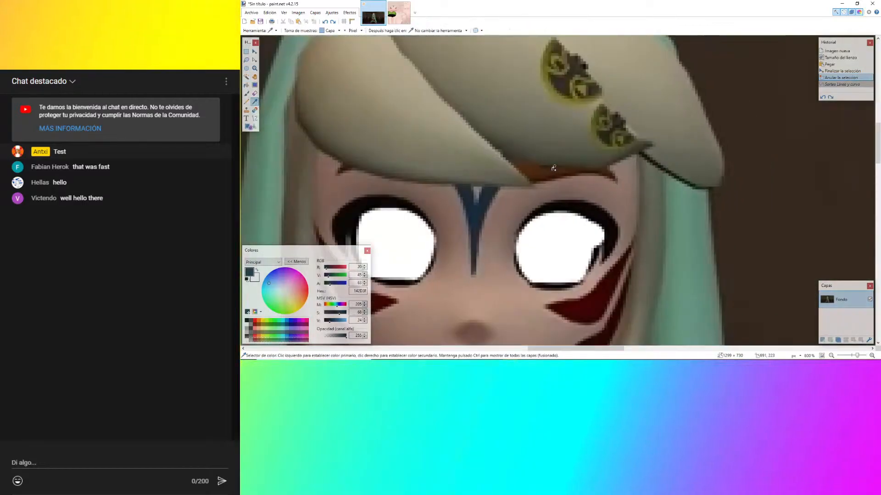
scroll(533, 184, "up", 4, "ctrl")
scroll(533, 185, "down", 5, "ctrl")
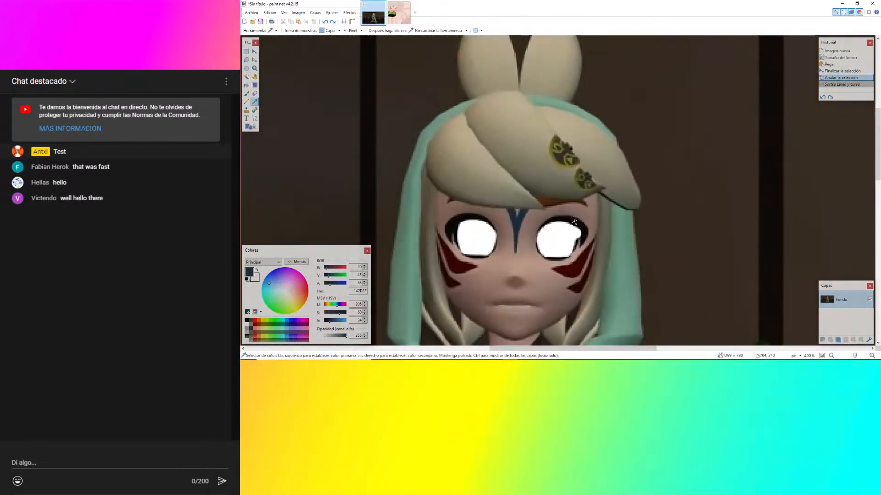
scroll(497, 189, "up", 6, "ctrl")
scroll(498, 189, "up", 6, "ctrl")
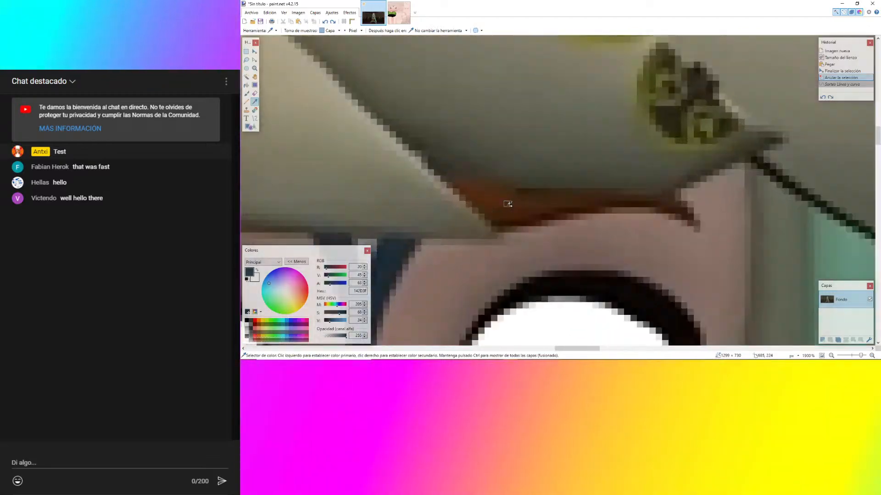
left_click(485, 193)
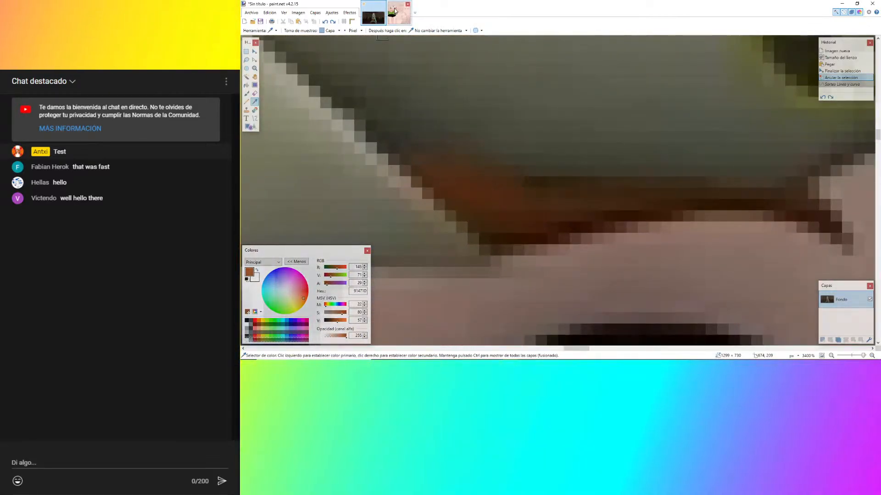
Return to Deity_base_col.png and ready the Magic Wand over the green area below the face.
left_click(395, 10)
left_click(249, 79)
scroll(568, 59, "down", 6, "ctrl")
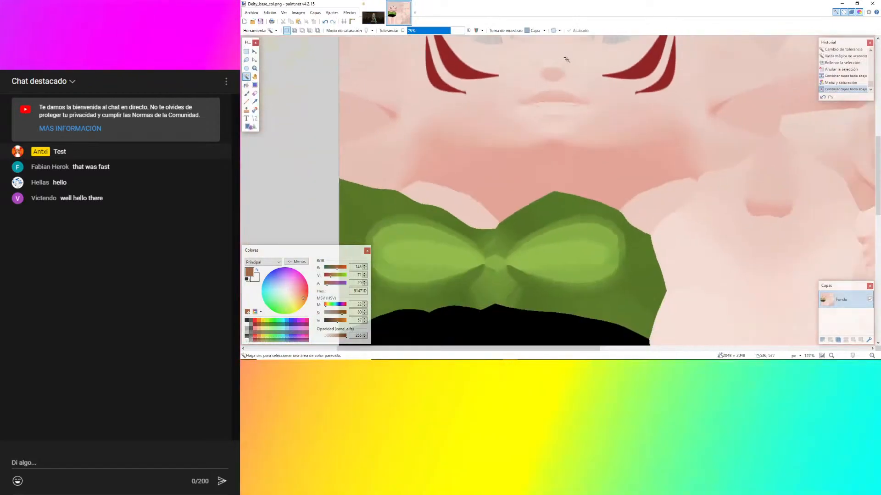
scroll(427, 257, "up", 1, "ctrl")
scroll(349, 275, "up", 2, "ctrl")
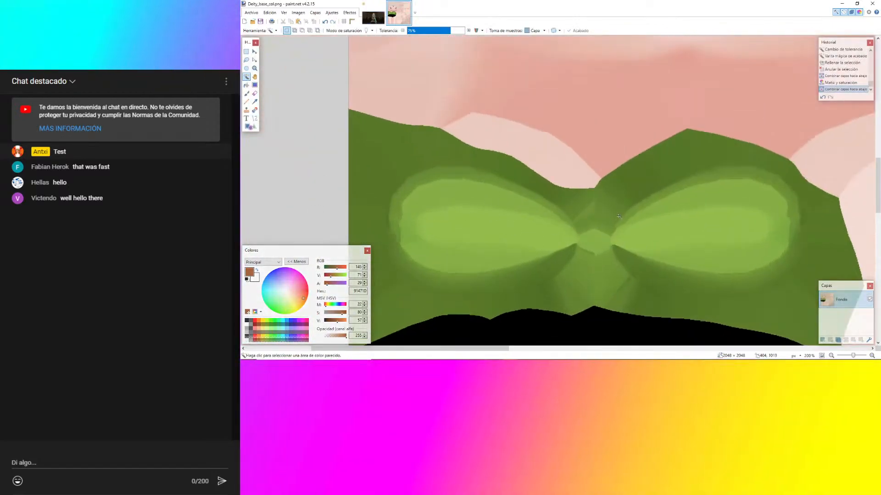
Try selecting the green area with the Magic Wand at a lower tolerance, and undo back past the markings layer's merge.
left_click(646, 221)
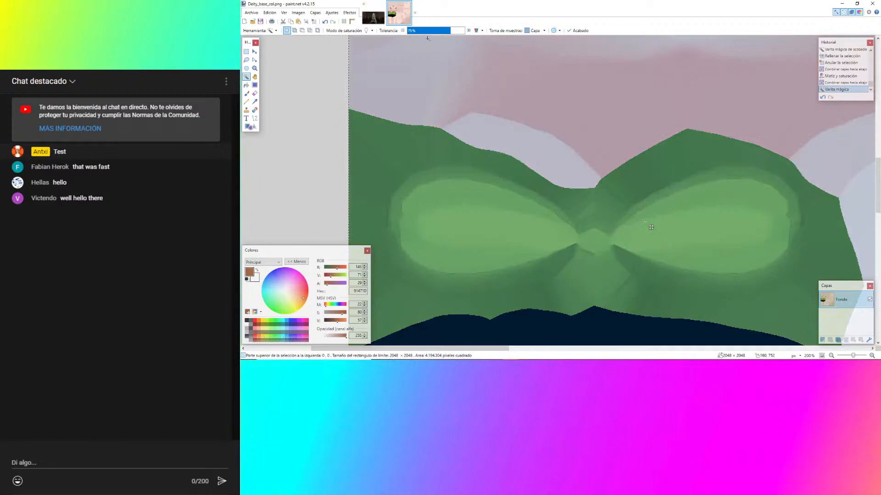
left_click(433, 32)
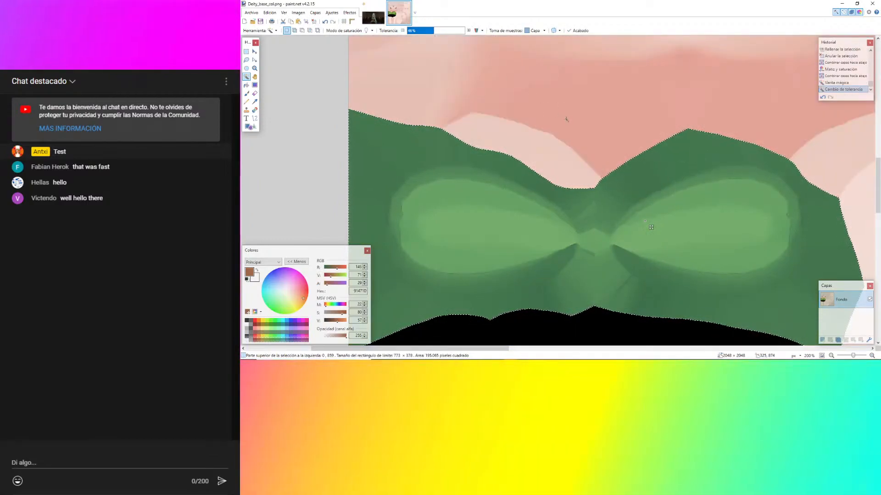
key("ctrl+z")
key("ctrl+z")
key("ctrl+z")
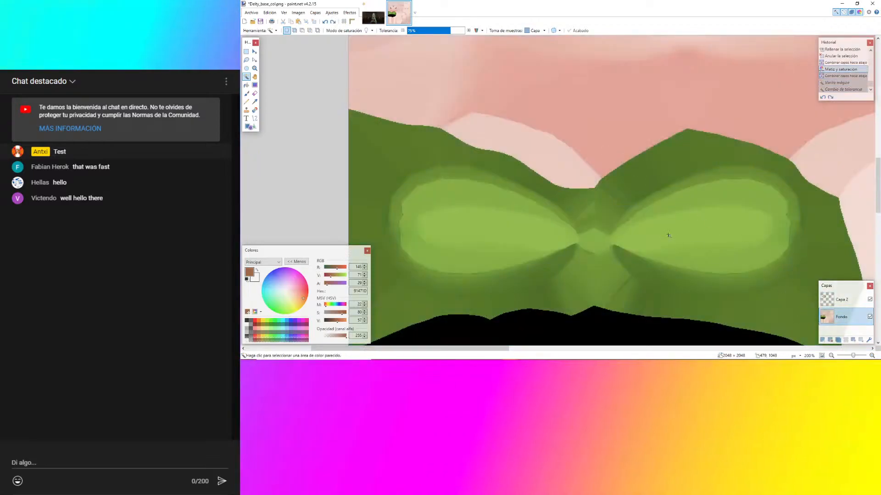
Select the green area on the background layer at about 45% tolerance and fill it with the sampled brown on a new layer.
left_click(668, 236)
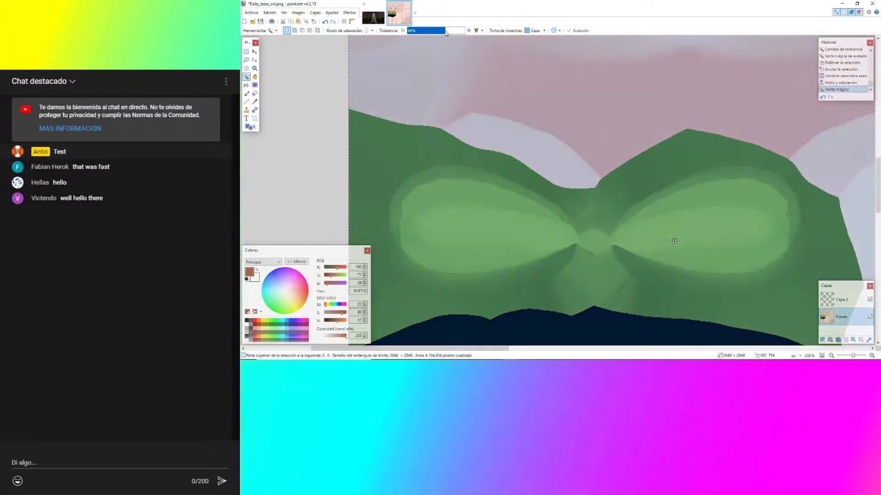
left_click_drag(438, 32, 434, 36)
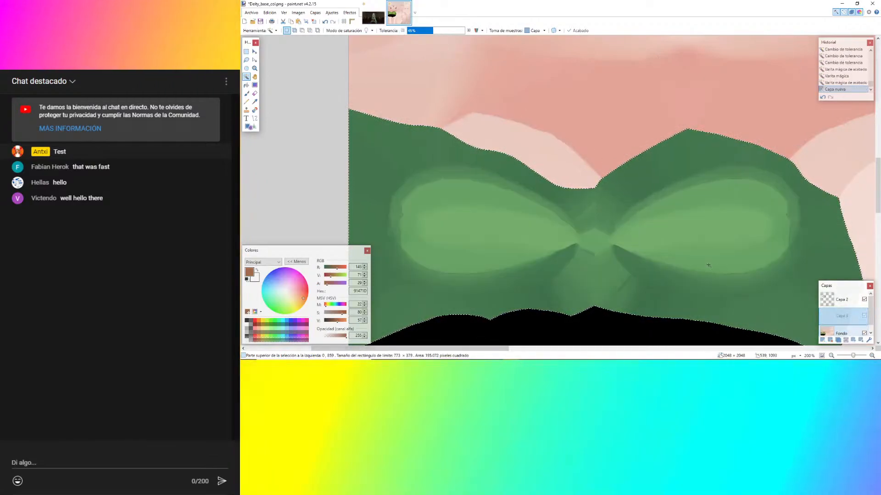
key("BackSpace")
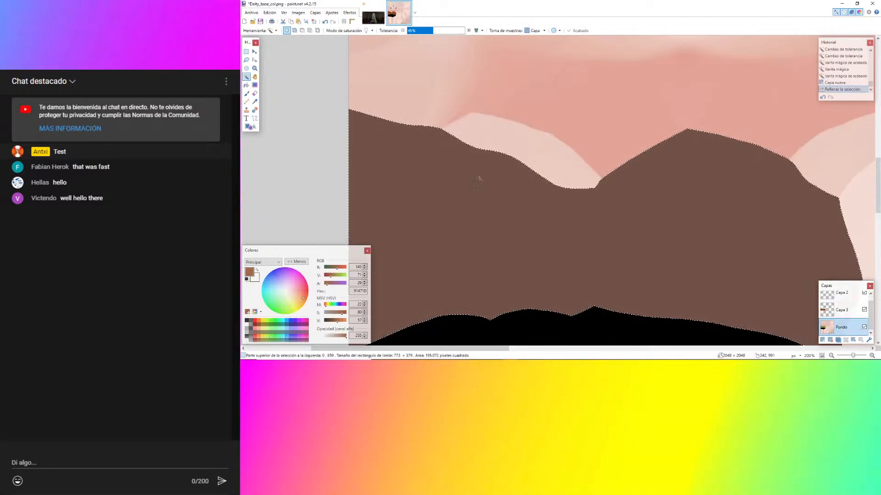
Hide Capa 3 and desaturate the selected green area on Fondo with hue 0, saturation 0 and lightness 21.
left_click(864, 310)
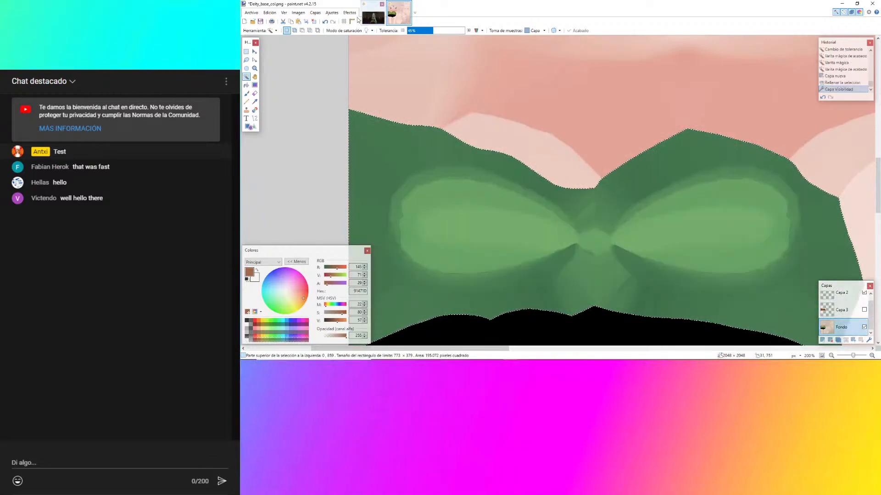
left_click(329, 14)
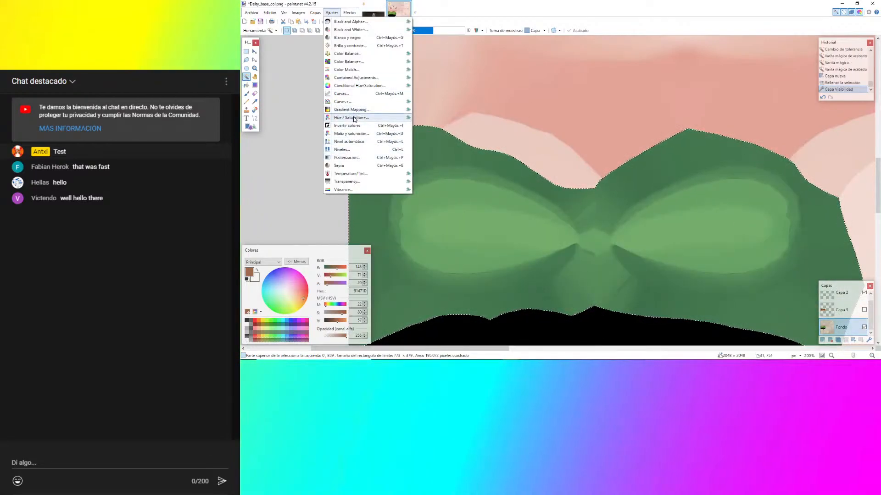
left_click(352, 133)
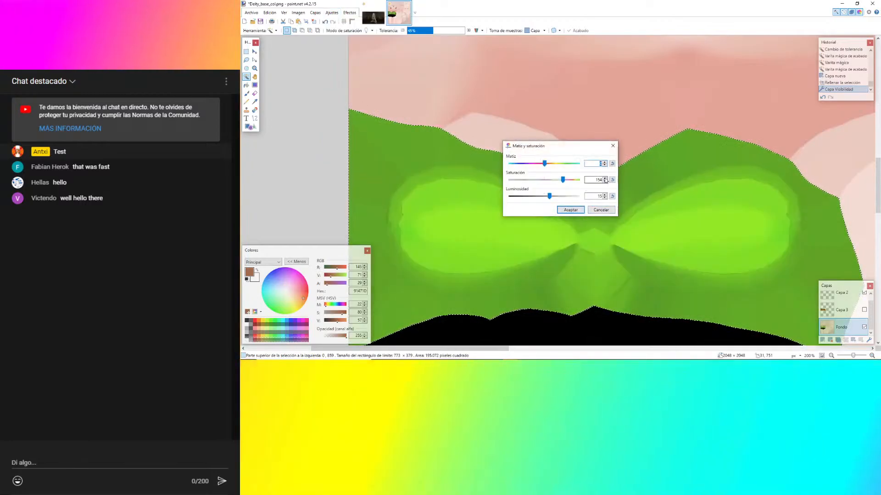
left_click(612, 180)
left_click(612, 197)
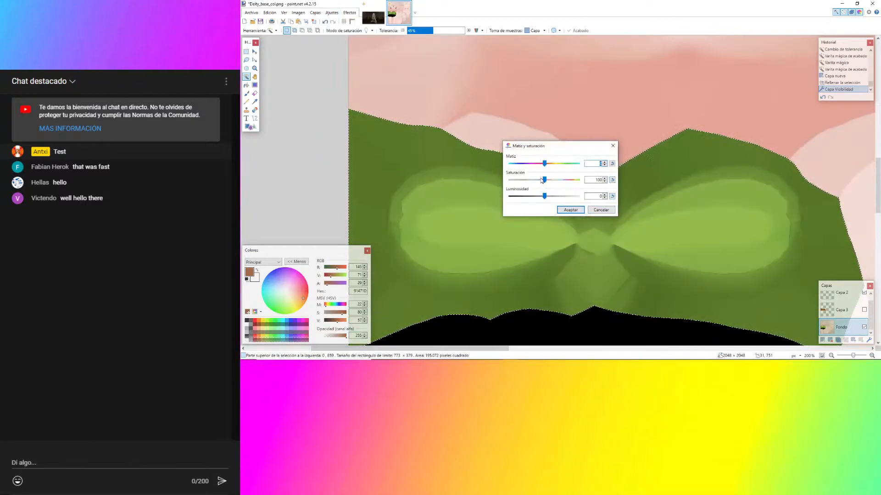
left_click_drag(544, 196, 550, 200)
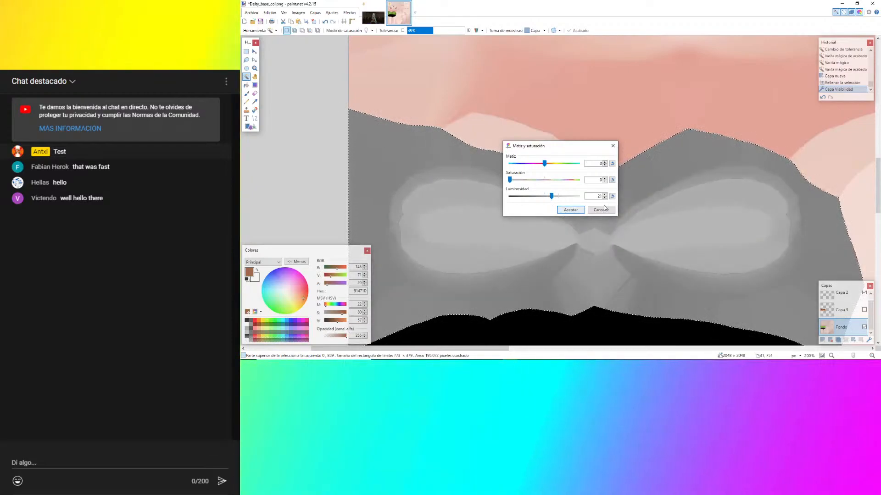
left_click(583, 211)
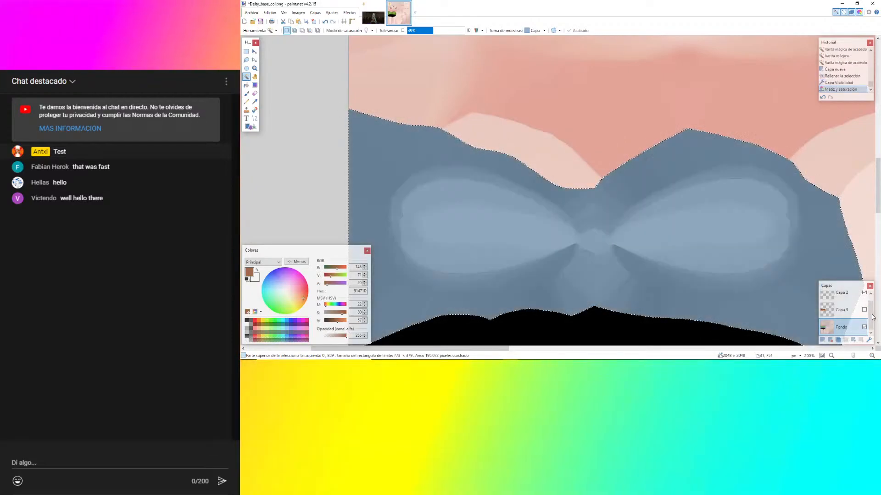
Show Capa 3 again, clear the selection and set the layer's blend mode to Multiplicar.
left_click(864, 311)
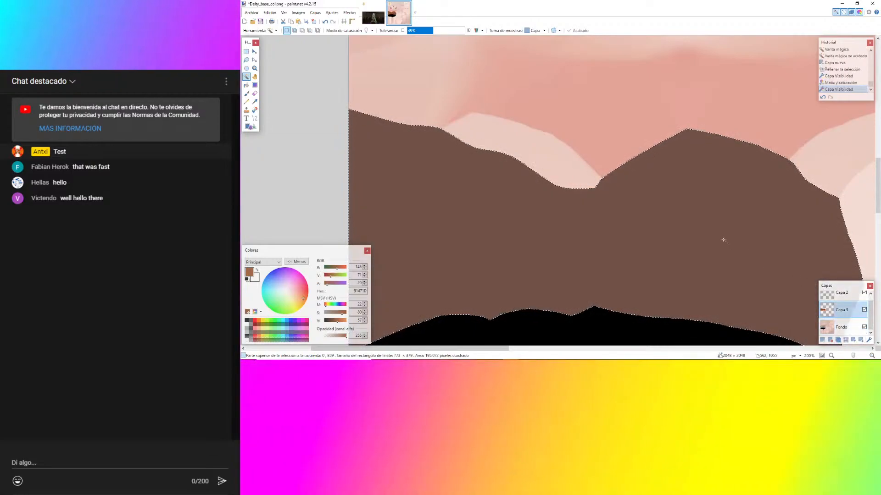
left_click(869, 340)
left_click(546, 185)
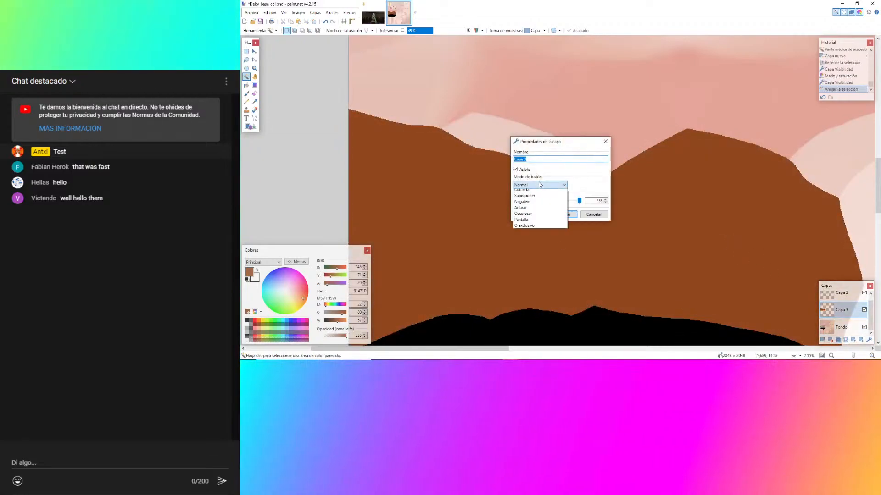
left_click(530, 198)
left_click_drag(532, 147, 656, 78)
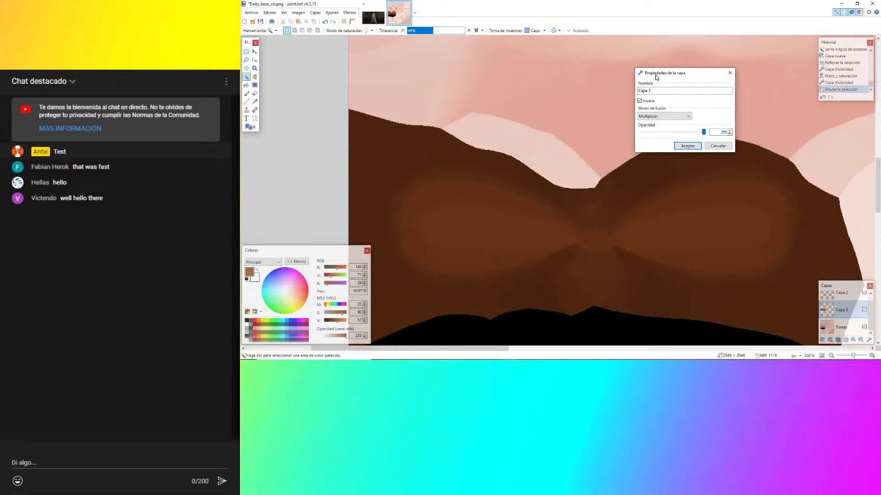
Try the Adición, Superponer and Cubierta blend modes on Capa 3.
left_click(654, 136)
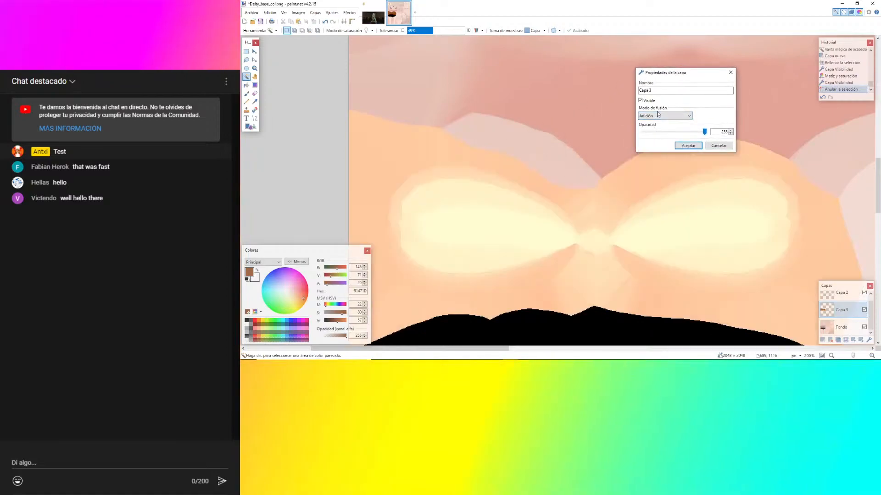
left_click(658, 116)
left_click(656, 171)
left_click(657, 117)
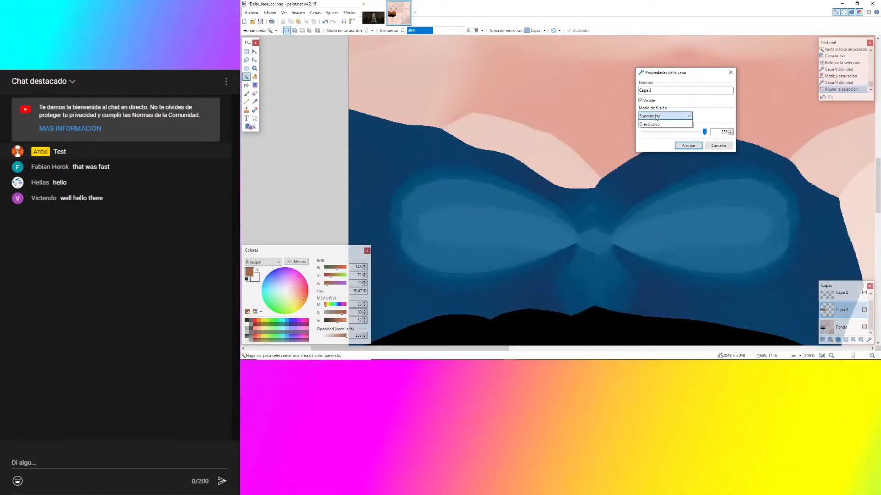
left_click(655, 165)
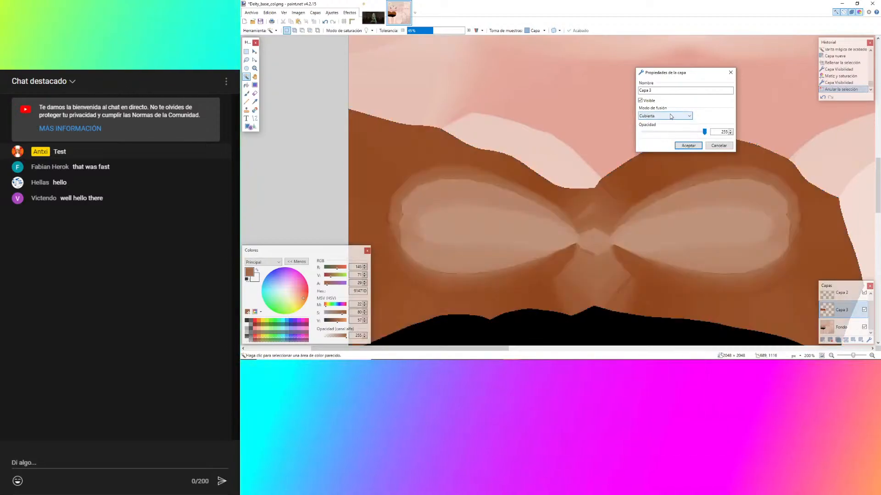
Apply Multiplicar to Capa 3, then refill its brown area with the lighter brown A85321 and clear the selection.
left_click(669, 115)
left_click(650, 130)
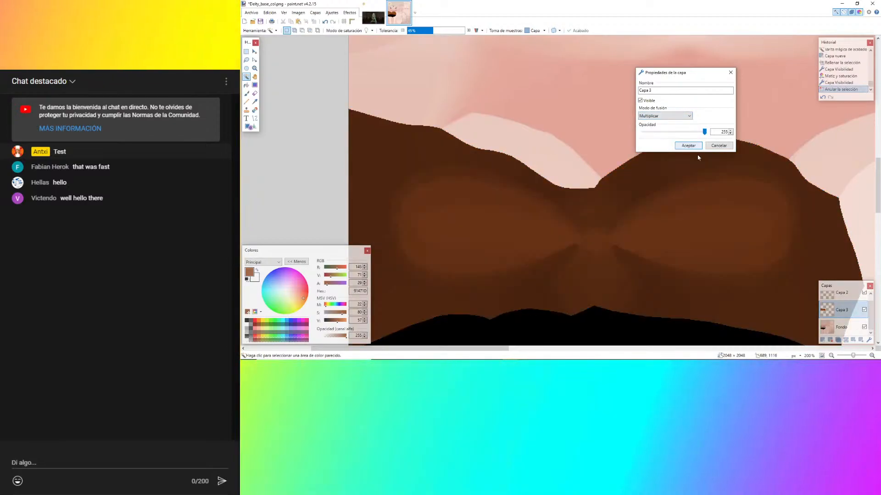
left_click(688, 146)
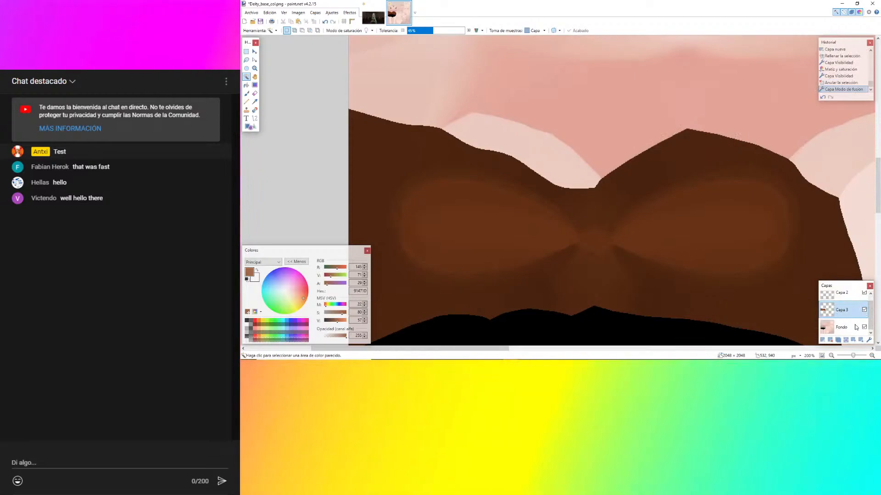
left_click(554, 232)
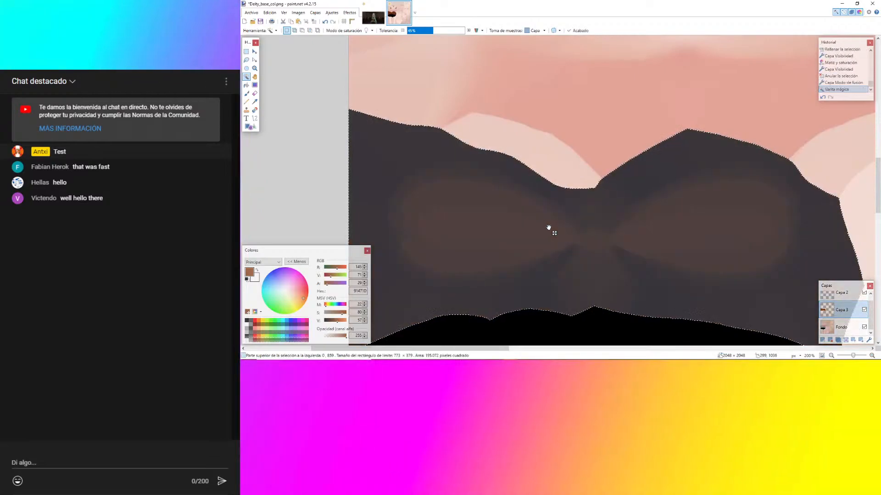
left_click_drag(339, 322, 342, 321)
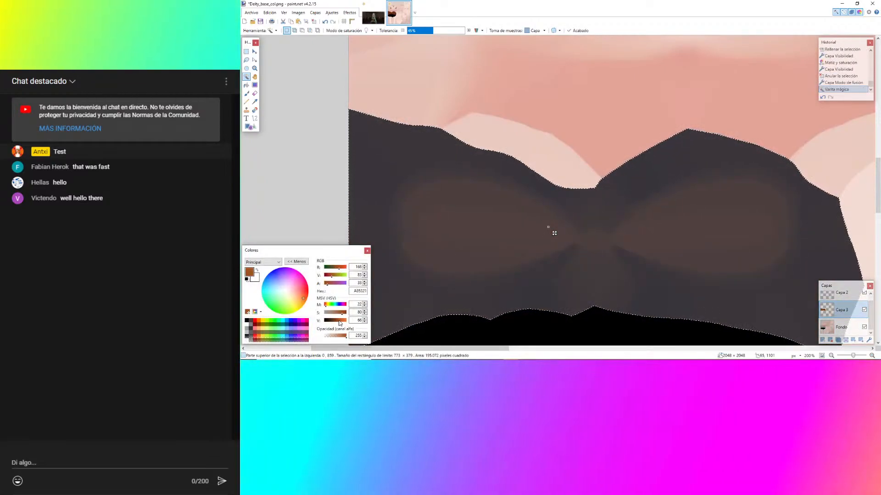
key("BackSpace")
key("ctrl+d")
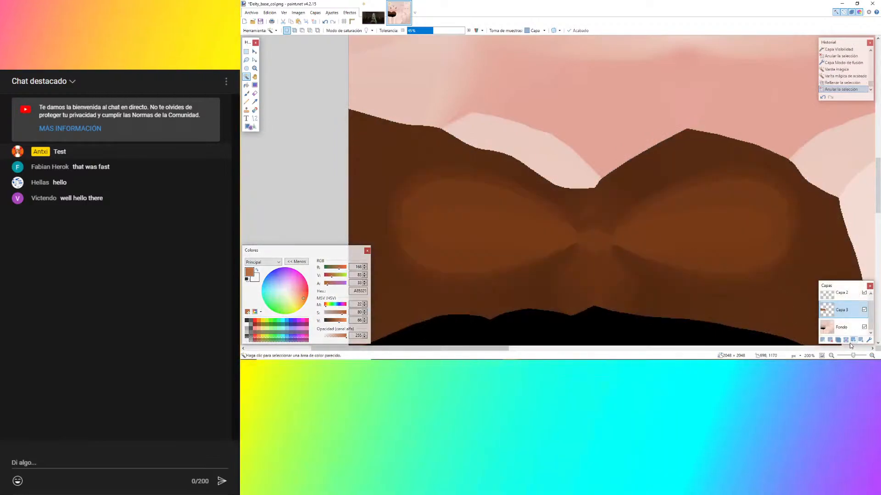
Merge Capa 2 and Capa 3 down into the Fondo layer and save Deity_base_col.png.
left_click(832, 295)
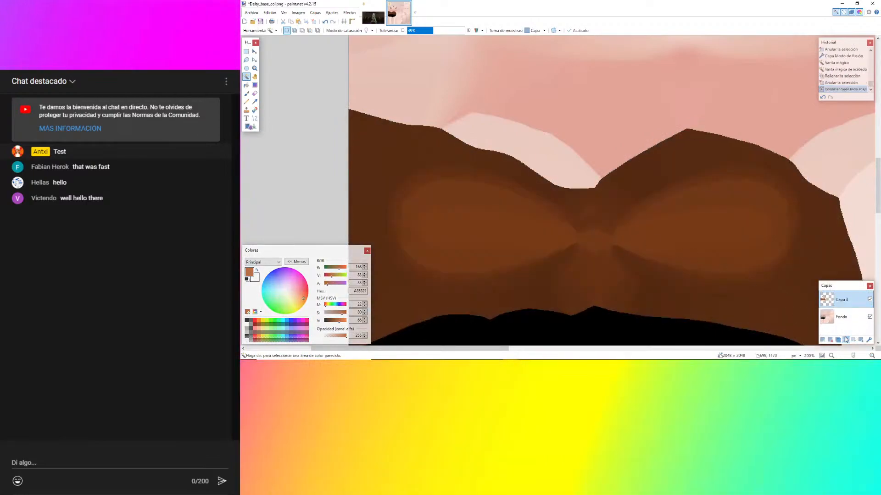
left_click(846, 340)
left_click(846, 339)
key("ctrl+s")
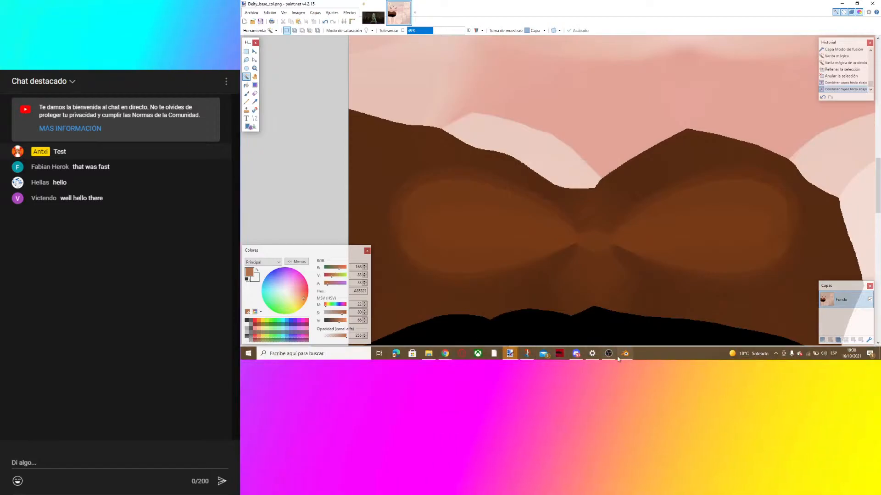
Switch to Chrome and look at the paused SMG4 video as a reference for Melony's deity design.
mouse_move(444, 353)
mouse_move(483, 337)
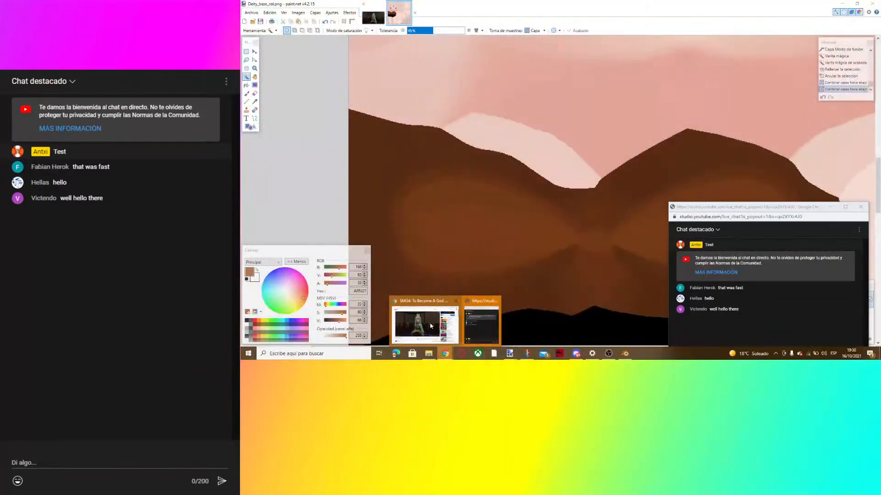
left_click(430, 326)
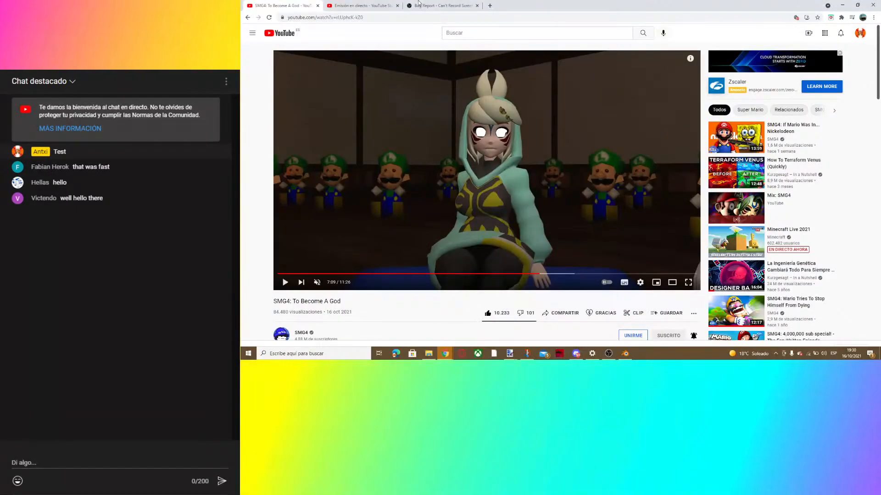
left_click(360, 5)
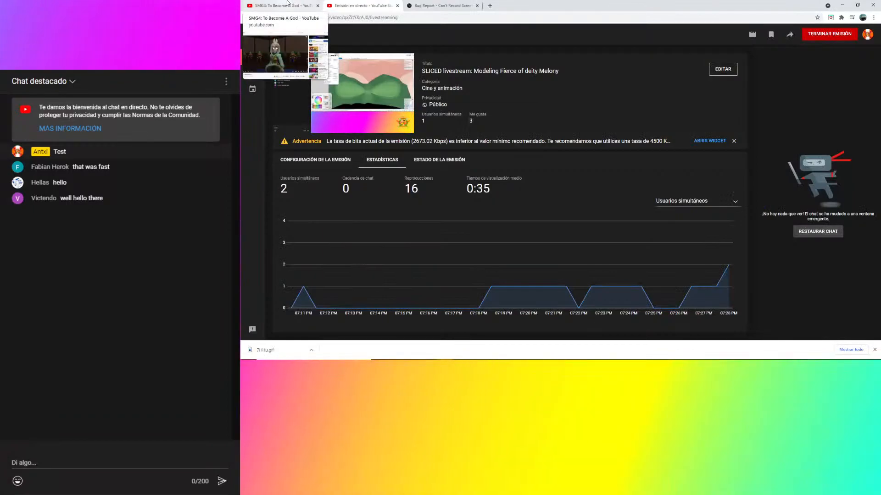
left_click(290, 6)
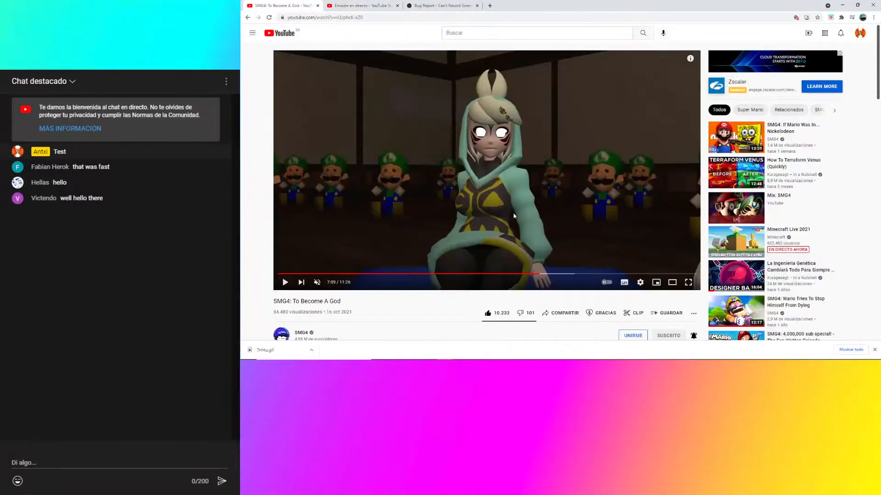
Switch to Blender and reload the saved Deity_base_col.png in melony_mat's base colour image node.
left_click(626, 355)
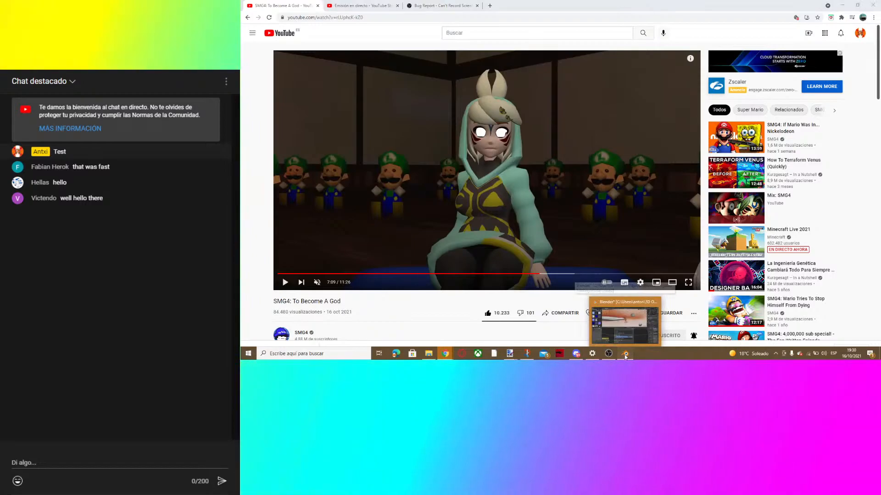
scroll(547, 120, "down", 6)
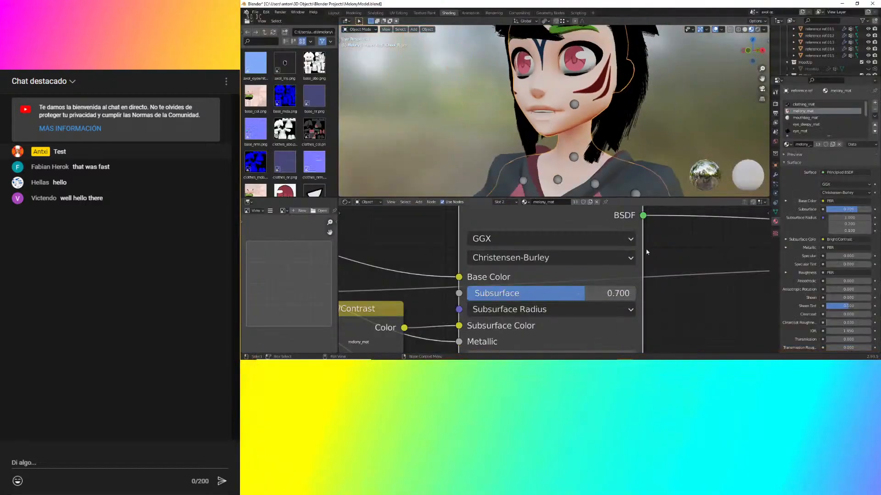
scroll(434, 241, "down", 7)
middle_click_drag(450, 243, 578, 286)
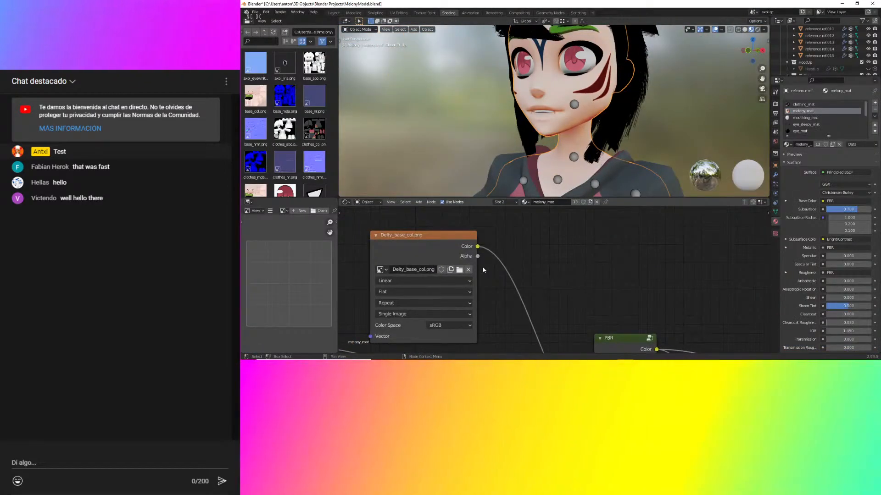
left_click(461, 269)
left_click(679, 279)
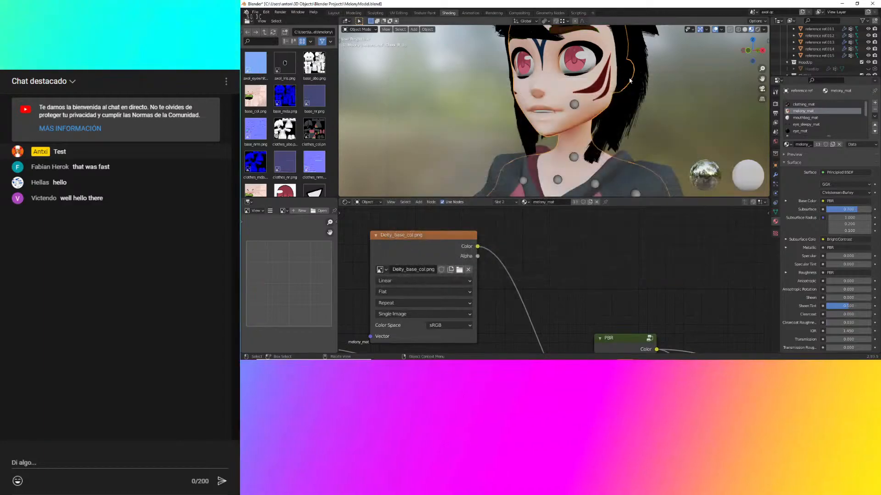
Examine the recoloured eyebrows and the face markings on Melony's head in the viewport.
middle_click_drag(613, 80, 643, 75)
middle_click_drag(583, 83, 577, 149, "shift")
mouse_move(577, 149)
middle_mouse_down()
mouse_move(621, 154)
mouse_move(493, 104)
mouse_move(482, 137)
mouse_move(580, 146)
middle_mouse_up()
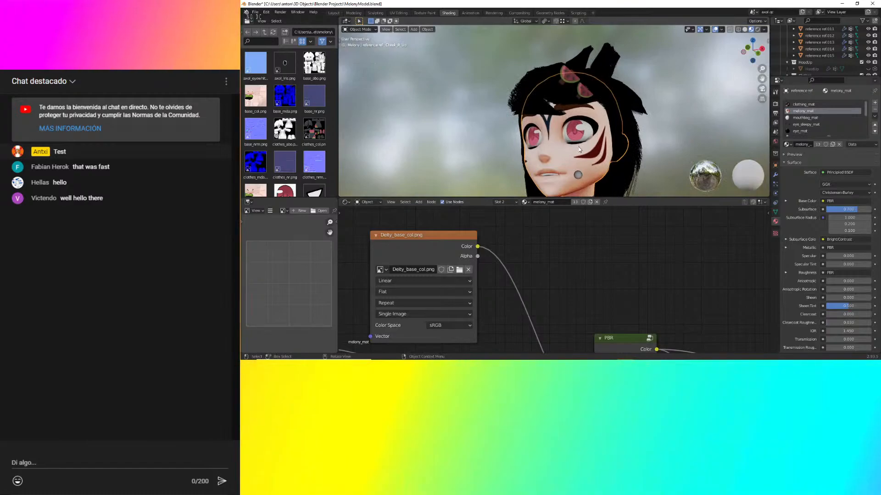
scroll(580, 147, "up", 4)
mouse_move(624, 362)
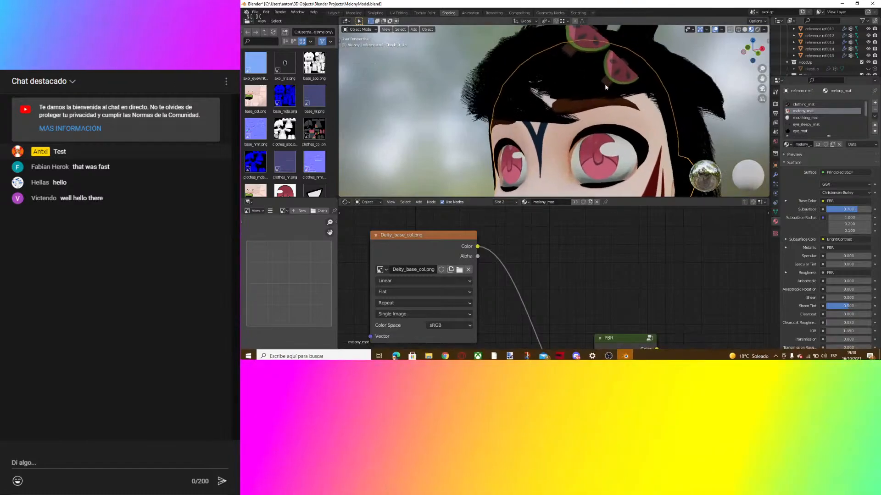
Select the watermelon hair clip on Melony's hair and enter Edit Mode on it.
middle_click_drag(605, 84, 598, 146, "shift")
left_click(587, 91)
scroll(587, 92, "up", 4)
middle_click_drag(587, 91, 561, 129, "shift")
key("Tab")
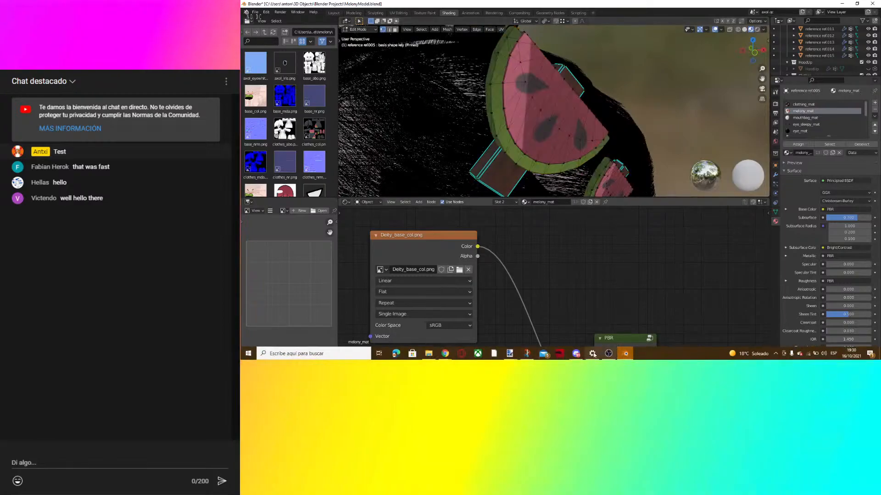
Switch to the untitled reference image in paint.net and examine the shape and pattern of the two hair clips.
left_click(513, 353)
left_click(481, 321)
scroll(527, 201, "down", 5, "ctrl")
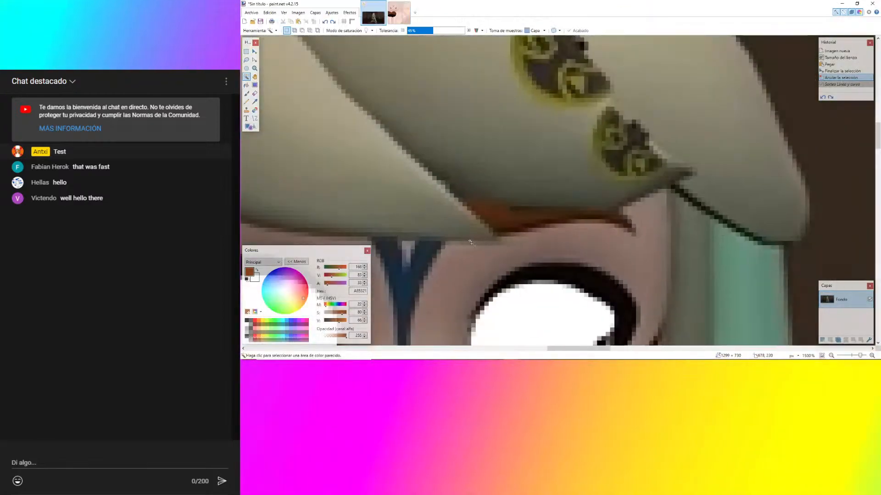
scroll(540, 88, "down", 5, "ctrl")
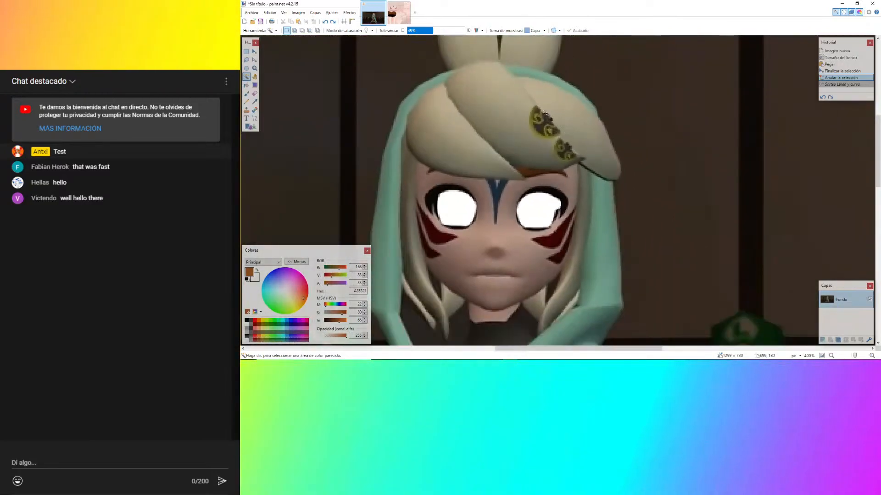
scroll(544, 112, "up", 3, "ctrl")
scroll(541, 112, "down", 2, "ctrl")
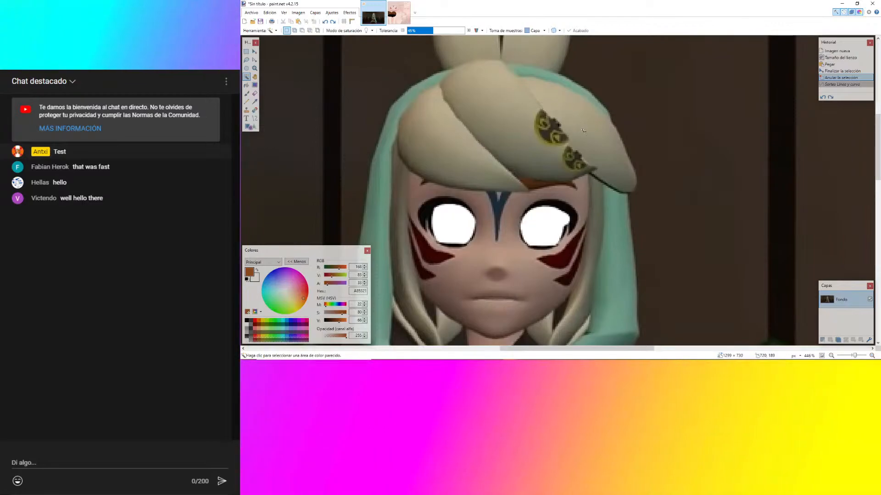
scroll(552, 116, "up", 4, "ctrl")
scroll(532, 113, "down", 1, "ctrl")
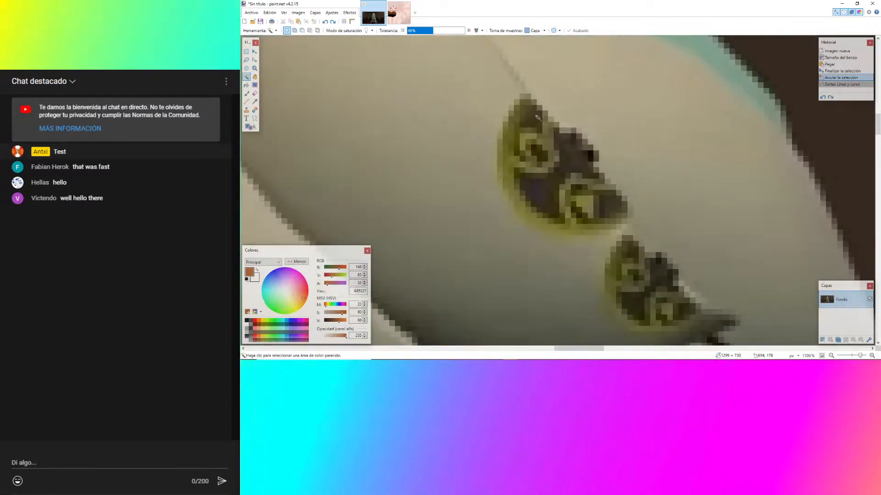
scroll(606, 225, "down", 2, "ctrl")
scroll(606, 225, "down", 6, "ctrl")
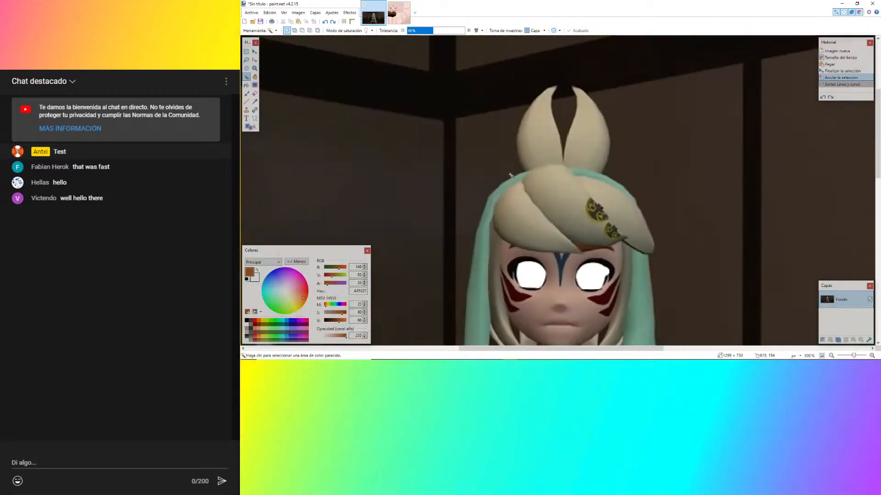
Sample the yellow from the hair clip's rim with the Color Picker and brighten it to a value of 74.
scroll(601, 191, "up", 4, "ctrl")
scroll(596, 189, "up", 1)
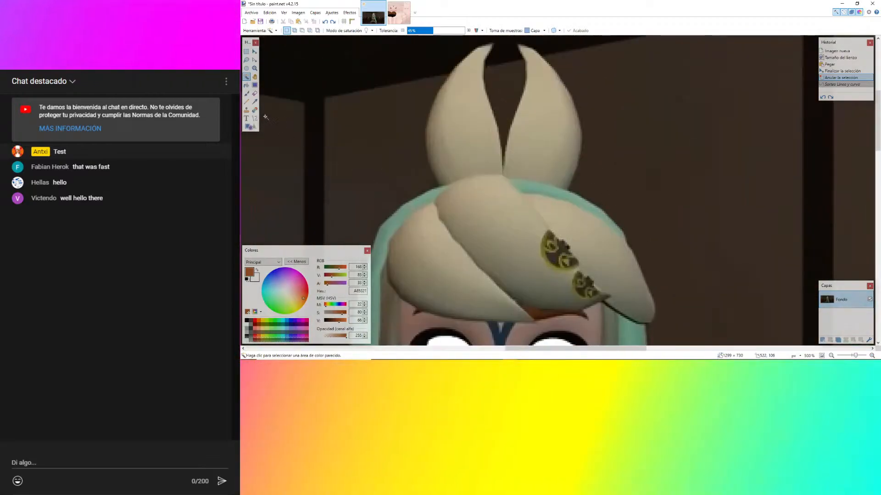
left_click(255, 102)
scroll(527, 195, "down", 1)
scroll(568, 229, "up", 7, "ctrl")
scroll(558, 175, "up", 3, "ctrl")
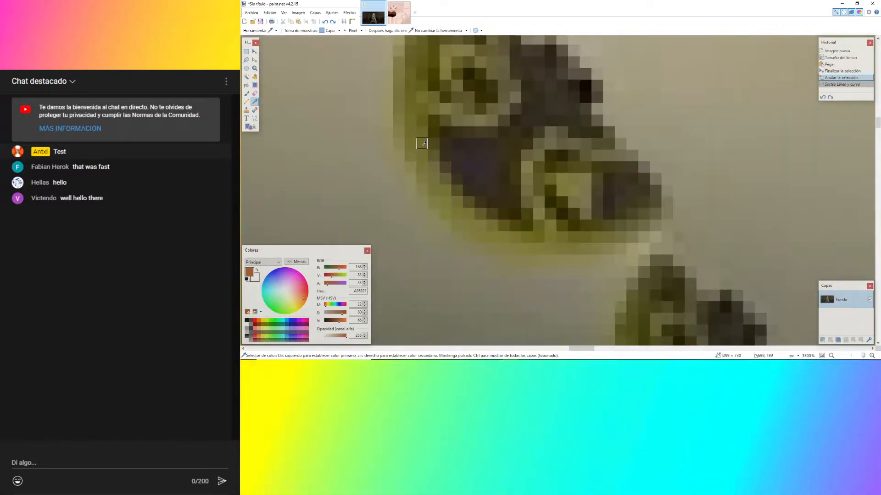
left_click(374, 269)
left_click_drag(338, 322, 341, 322)
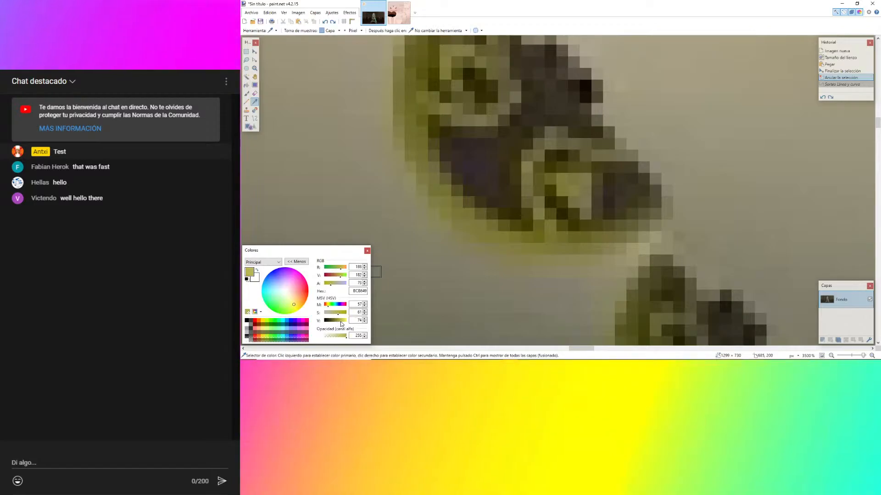
Switch to Blender and make clothing_mat the active material of the watermelon hair clip.
scroll(528, 192, "down", 9, "ctrl")
left_click(625, 353)
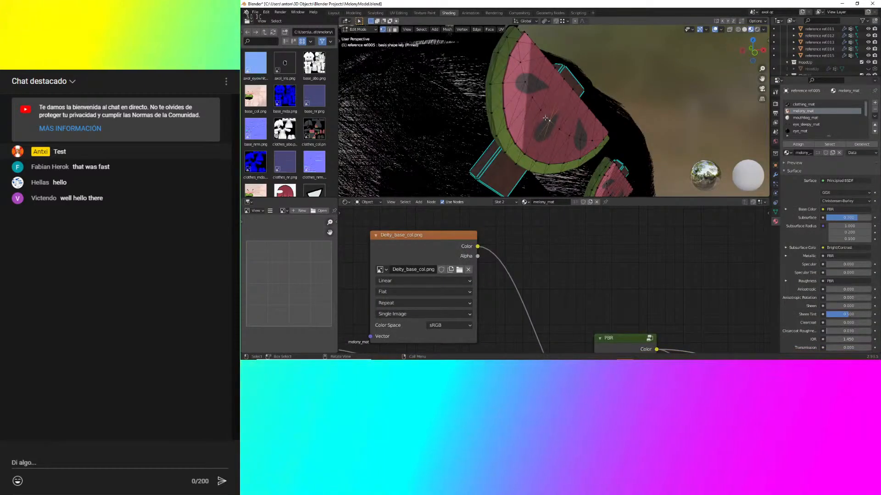
left_click_drag(544, 110, 559, 132)
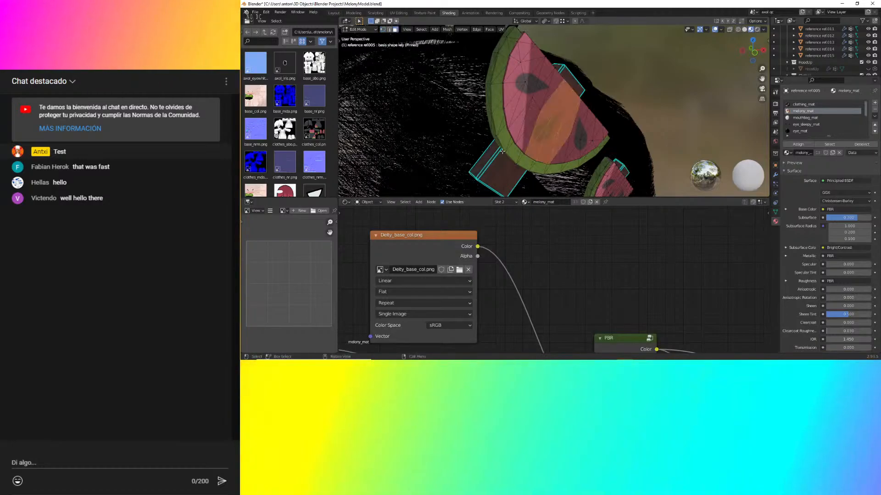
left_click(802, 105)
left_click(474, 139)
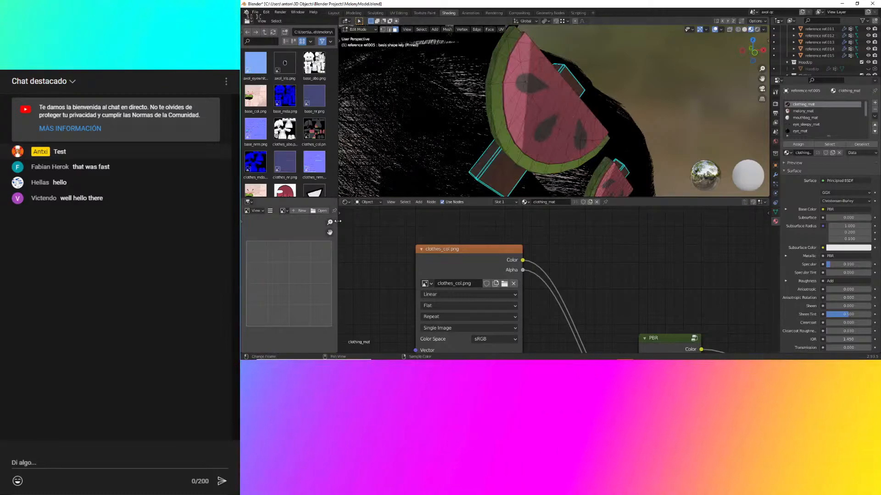
Widen the image editor area and turn it into a UV Editor showing the whole clothes_col.png texture.
left_click_drag(338, 221, 429, 221)
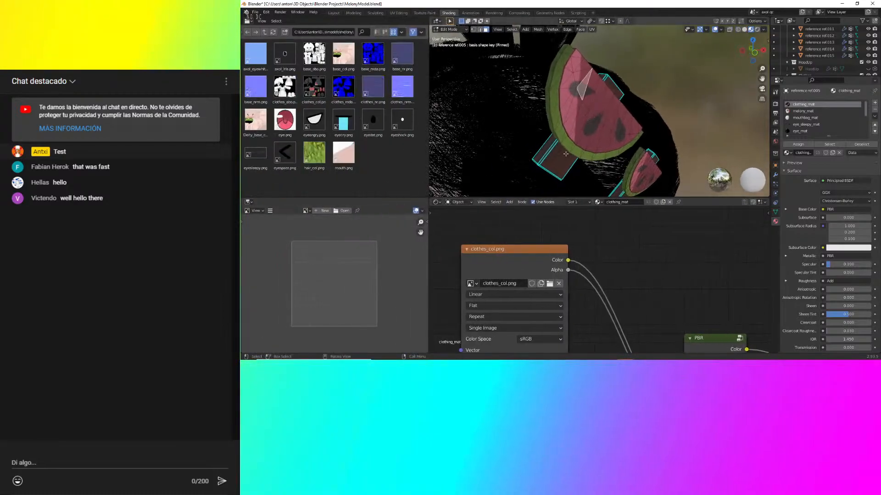
left_click(254, 210)
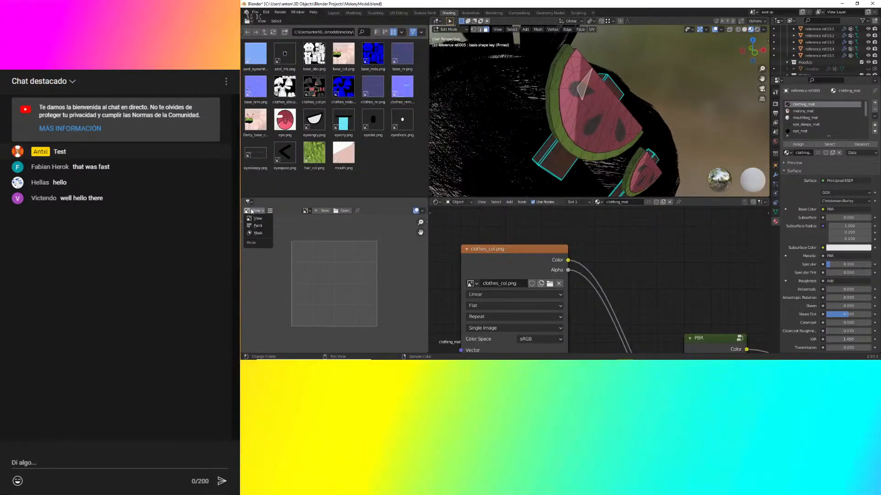
left_click(249, 202)
left_click(271, 236)
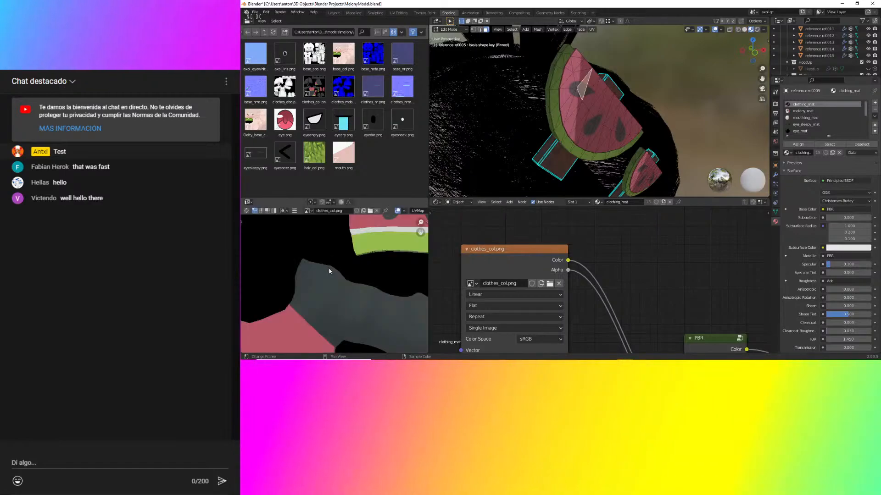
scroll(329, 271, "down", 7)
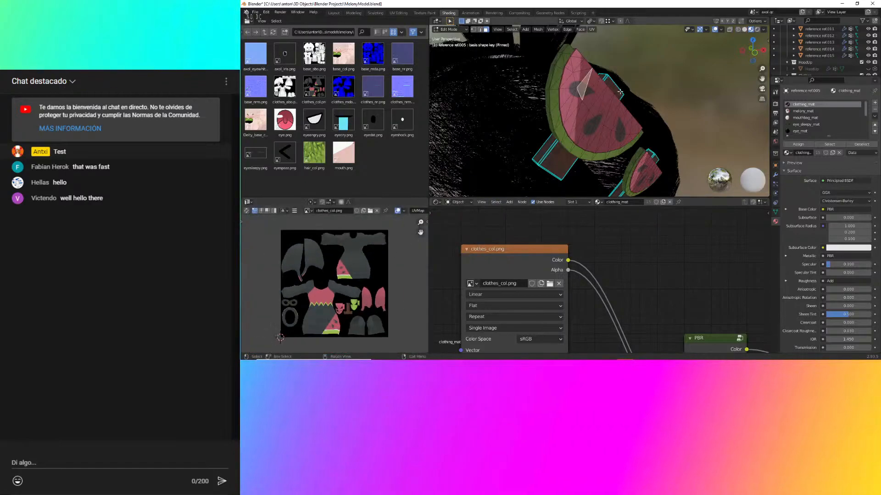
Examine where the UV islands of the hair clip's flesh and rind lie on clothes_col.png, and clear the selection.
key("l")
scroll(354, 325, "up", 6)
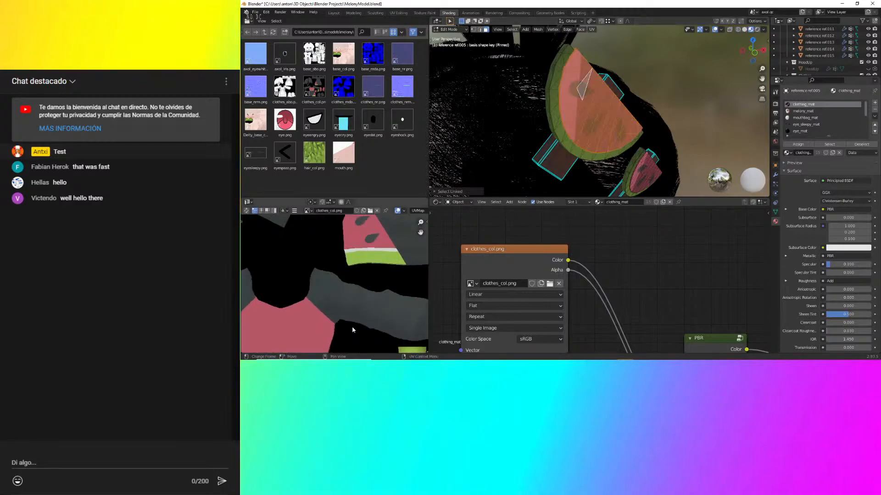
middle_click_drag(353, 328, 334, 218)
scroll(359, 265, "up", 4)
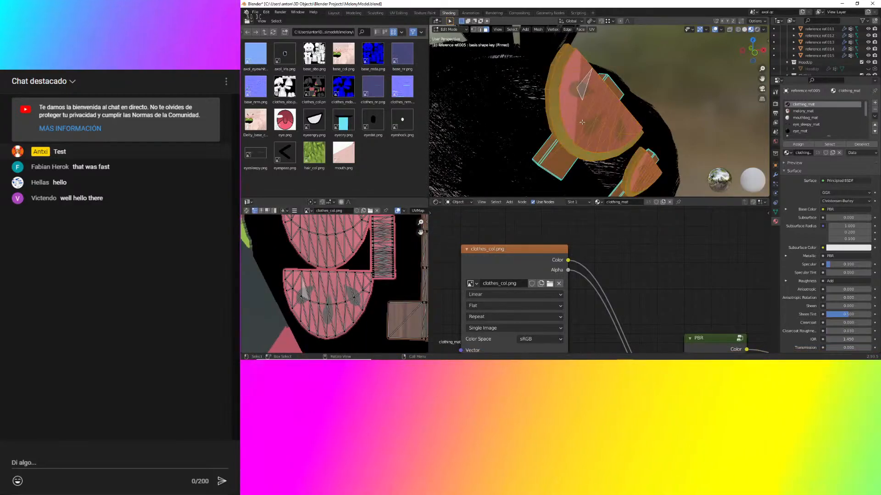
key("alt+a")
scroll(332, 279, "down", 9)
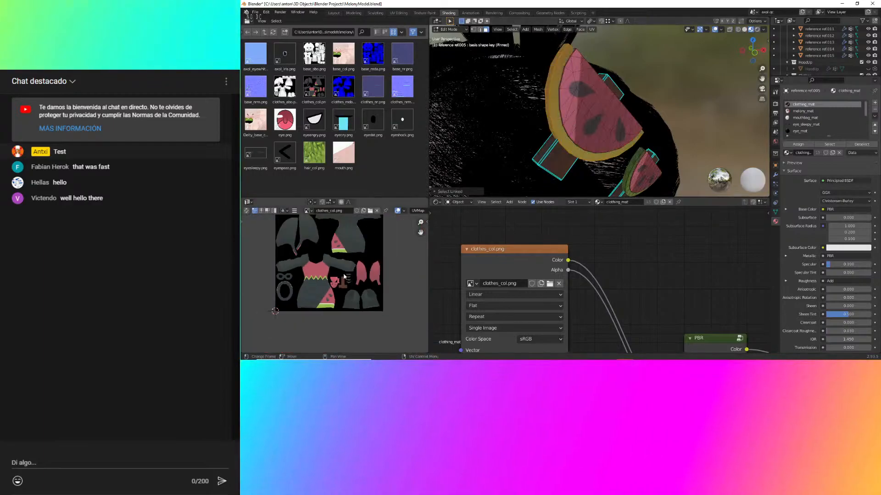
scroll(346, 277, "up", 9)
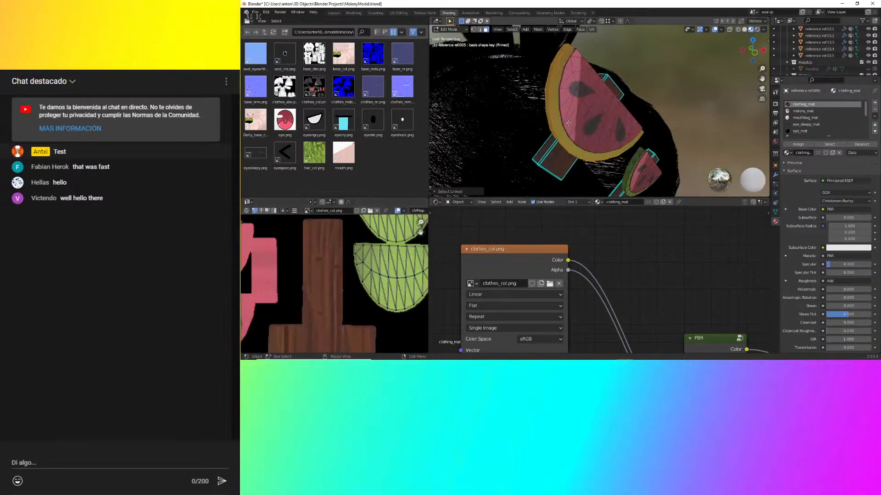
key("alt+a")
scroll(407, 284, "down", 6)
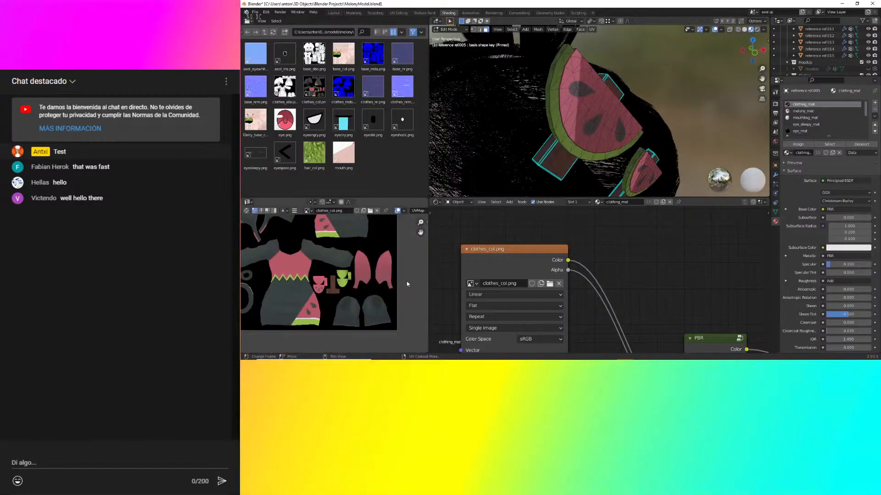
middle_click_drag(337, 260, 368, 278)
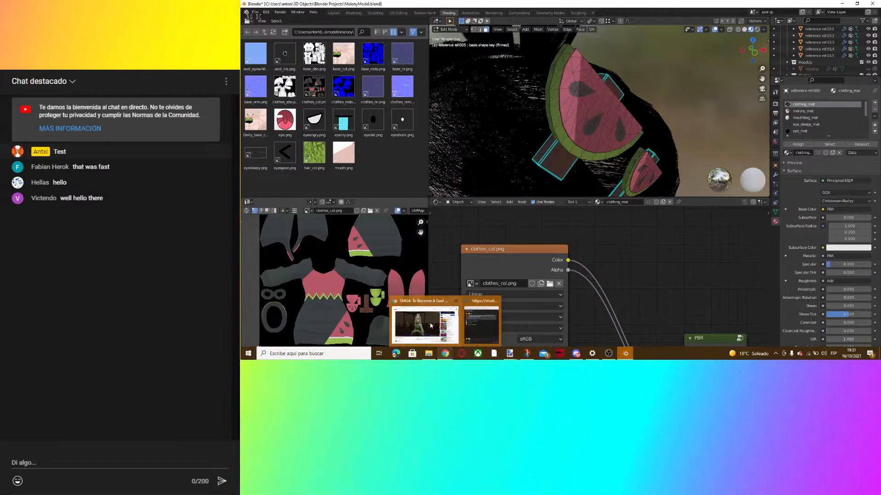
Check the SMG4 reference video and the livestream dashboard in Chrome, and return to Blender.
mouse_move(430, 325)
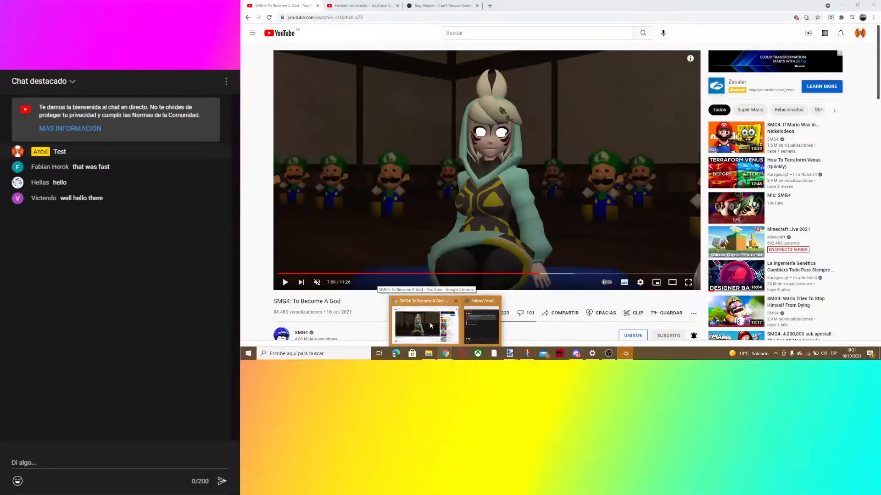
left_click(430, 327)
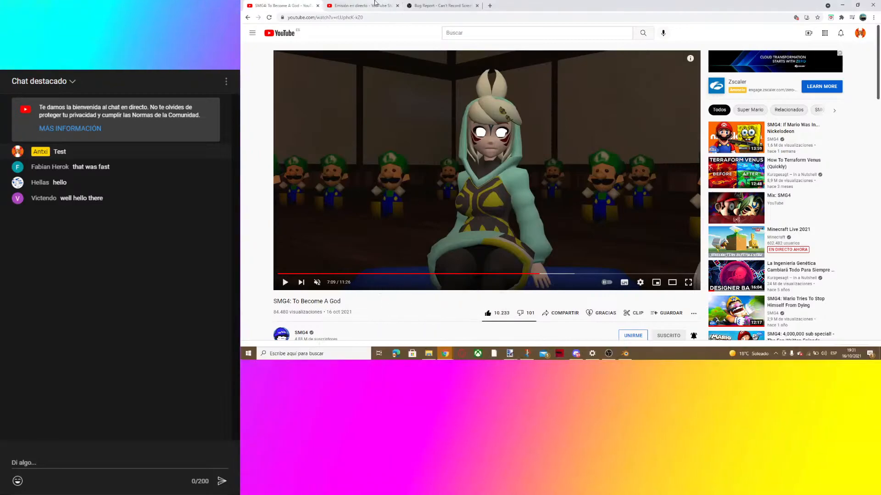
left_click(360, 5)
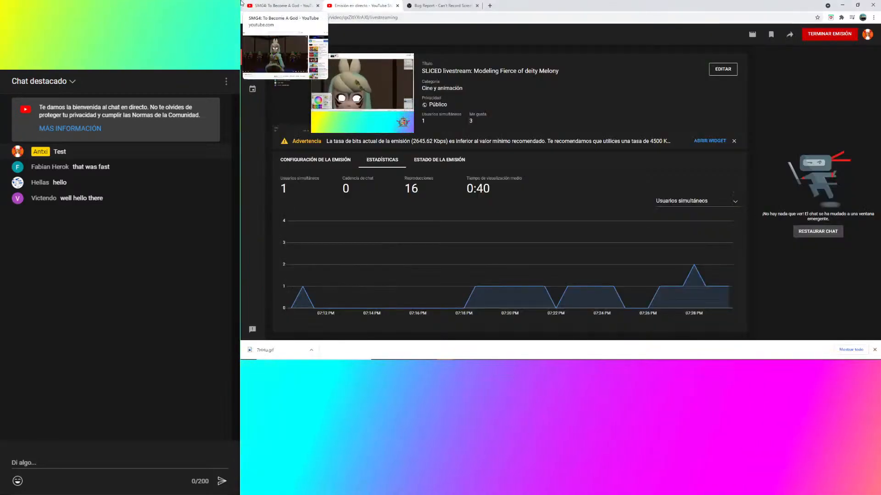
left_click(284, 6)
mouse_move(660, 363)
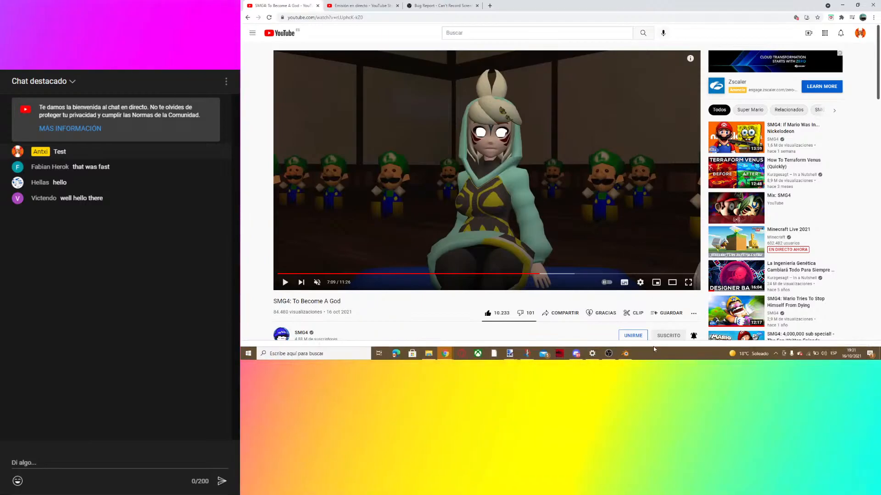
left_click(627, 357)
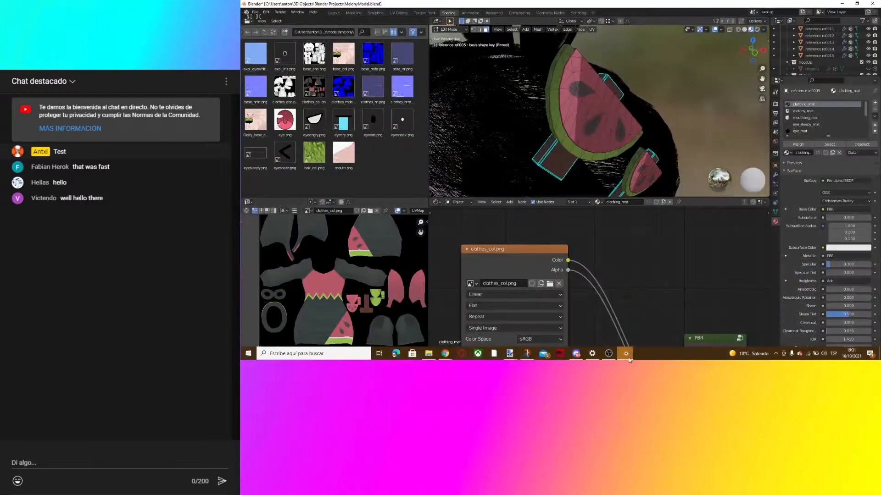
Open clothes_col.png from the melony materials folder in paint.net as a separate image.
left_click(430, 353)
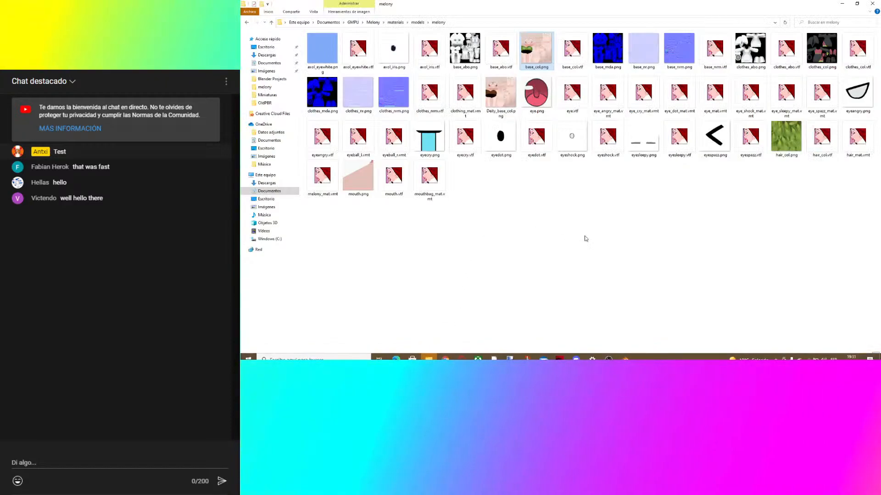
mouse_move(813, 43)
left_mouse_down()
mouse_move(710, 360)
mouse_move(517, 354)
mouse_move(563, 183)
left_mouse_up()
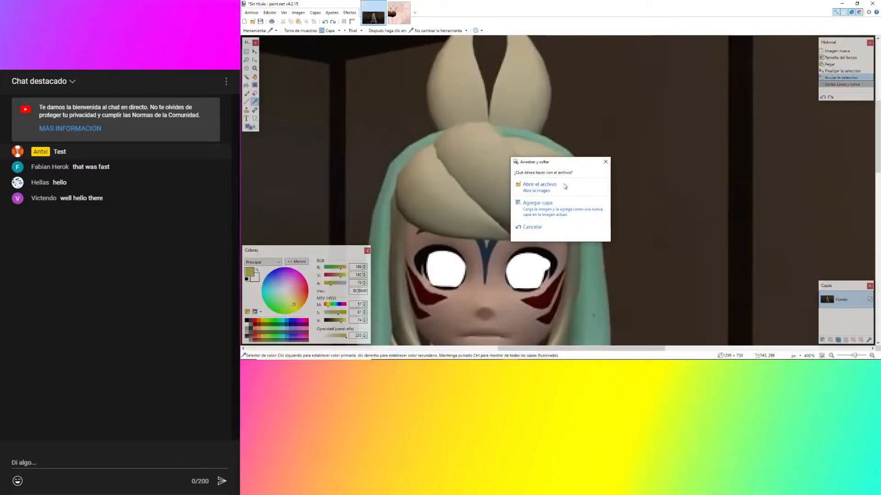
left_click(563, 183)
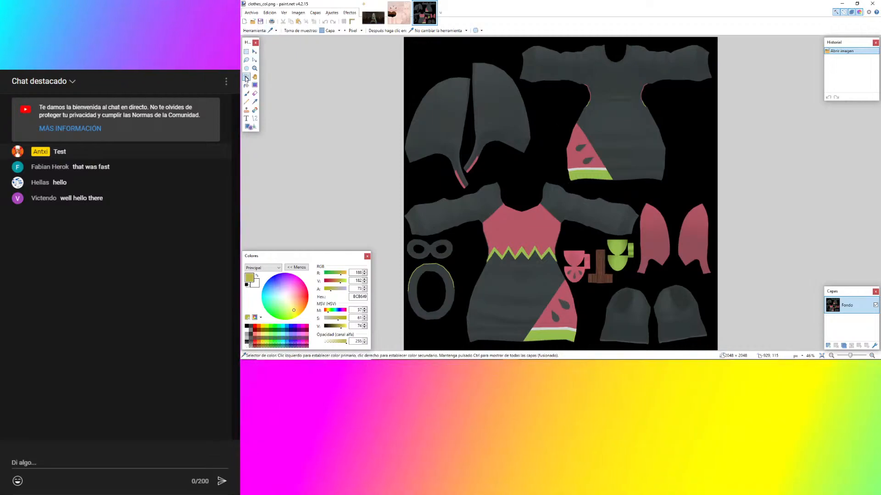
Select the green rind pieces of the hair clip with the Magic Wand, fill them with yellow BCB649 and clear the selection.
scroll(706, 285, "up", 4, "ctrl")
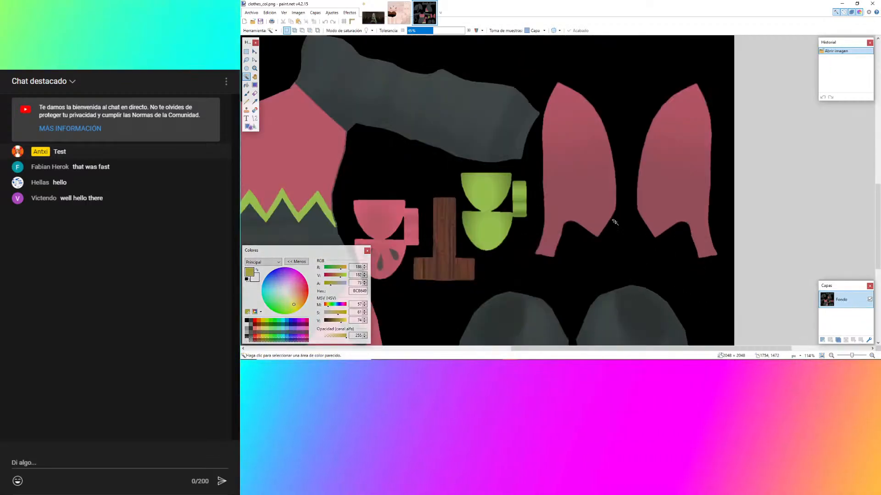
left_click(527, 222)
scroll(545, 122, "up", 2, "ctrl")
scroll(545, 123, "up", 4, "ctrl")
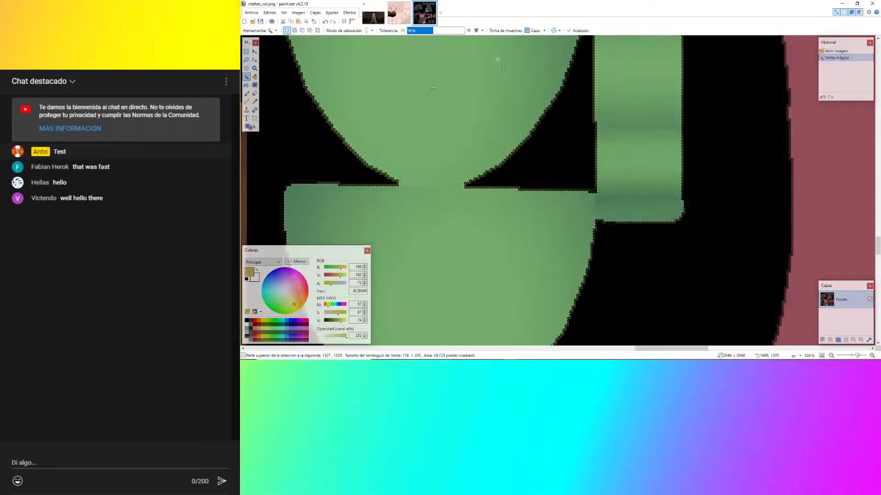
scroll(429, 95, "up", 3)
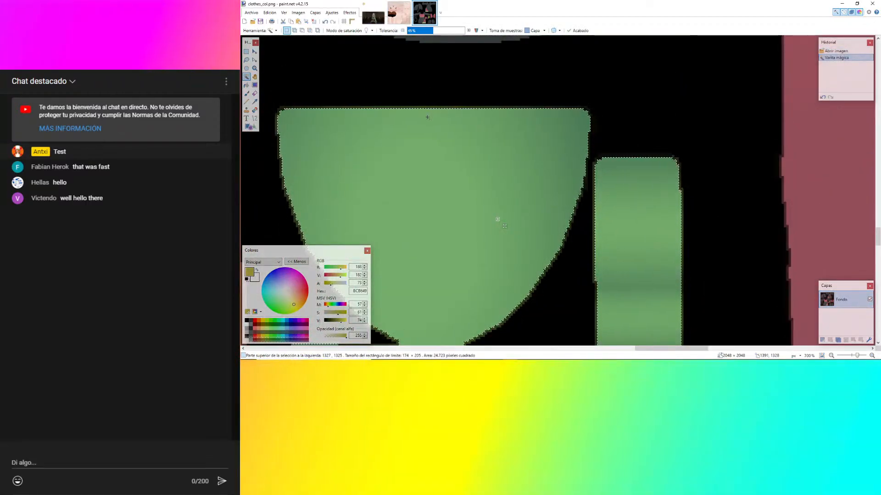
scroll(492, 175, "down", 4, "ctrl")
key("BackSpace")
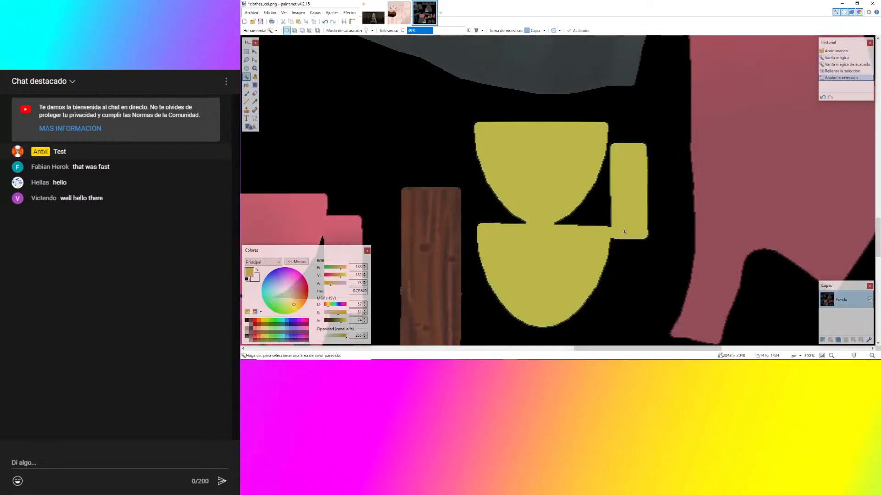
key("ctrl+d")
Select the dark edge pixels around the upper yellow rind piece using the Magic Wand at 31% tolerance.
scroll(487, 193, "up", 6, "ctrl")
left_click(490, 182)
scroll(490, 183, "down", 5, "ctrl")
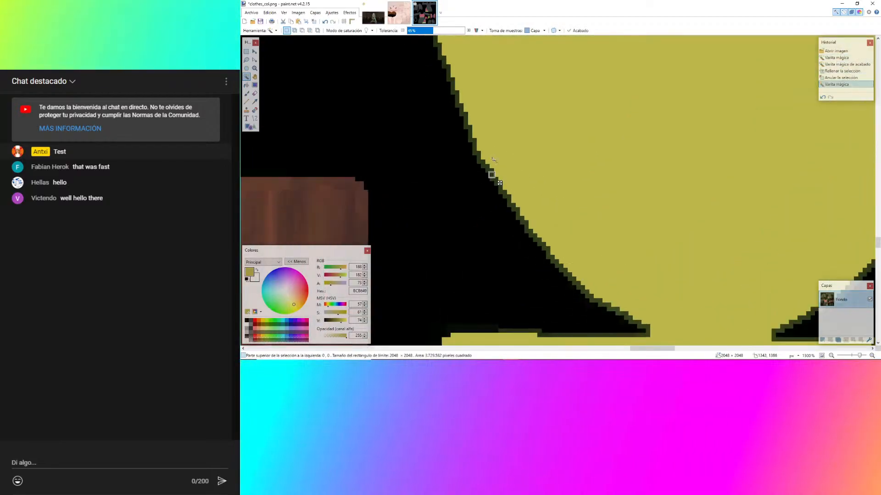
left_click_drag(427, 33, 424, 33)
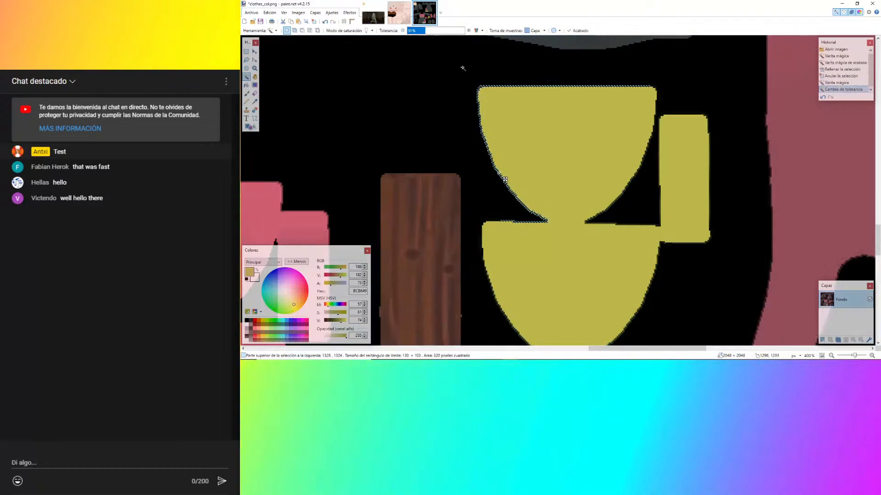
scroll(613, 213, "up", 5, "ctrl")
left_click(568, 207)
scroll(555, 180, "down", 6, "ctrl")
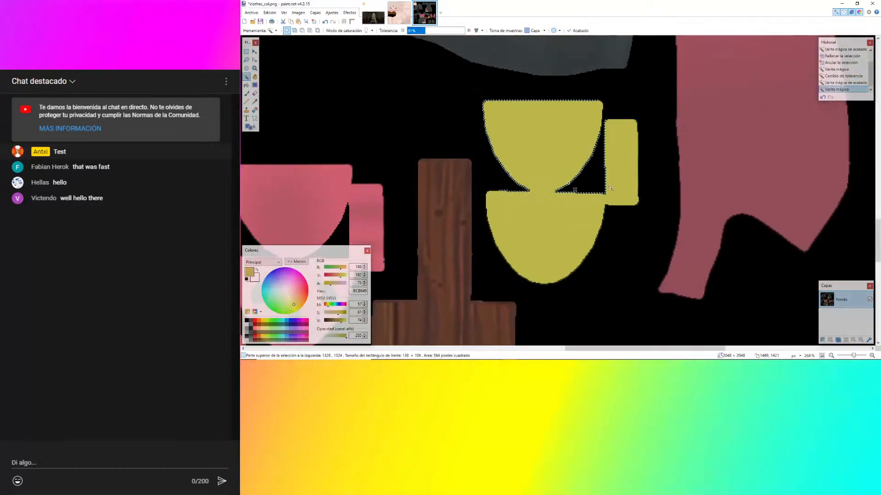
Reduce the Magic Wand tolerance to 9% and add the remaining dark edge pixels at the rind piece's upper corner.
scroll(610, 169, "up", 3, "ctrl")
scroll(627, 170, "up", 3)
scroll(540, 270, "up", 5, "ctrl")
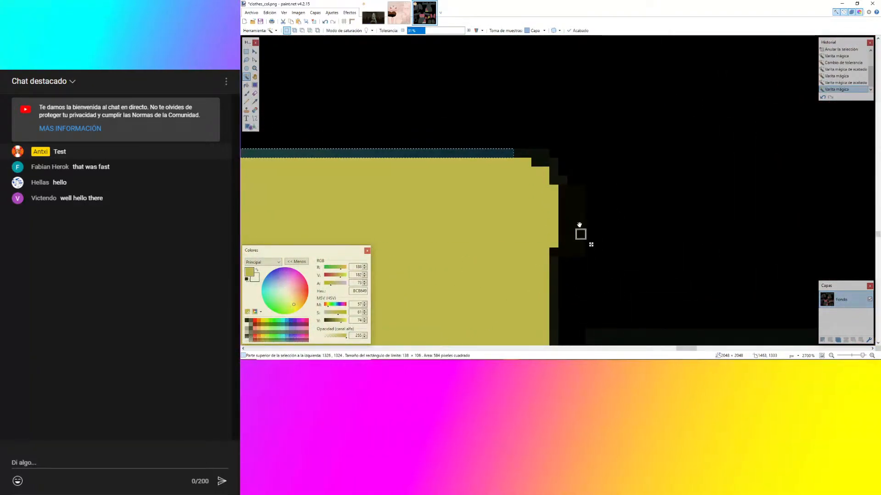
left_click(567, 149)
type("9")
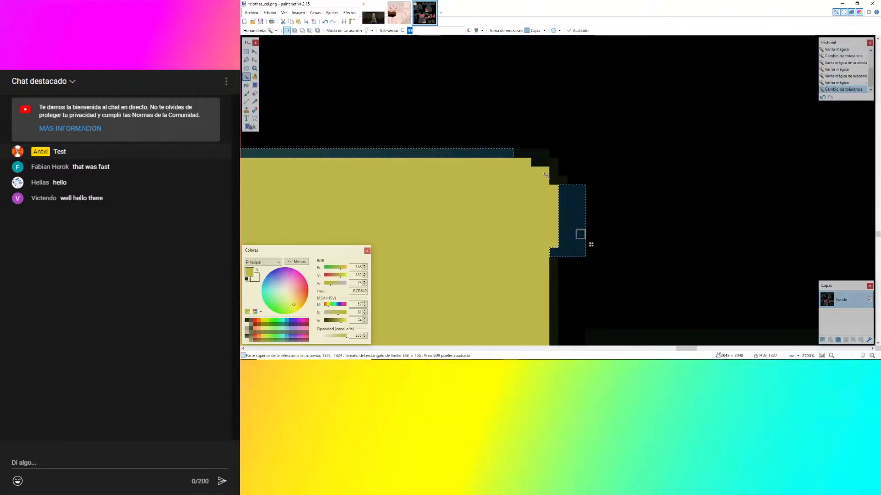
left_click(546, 175)
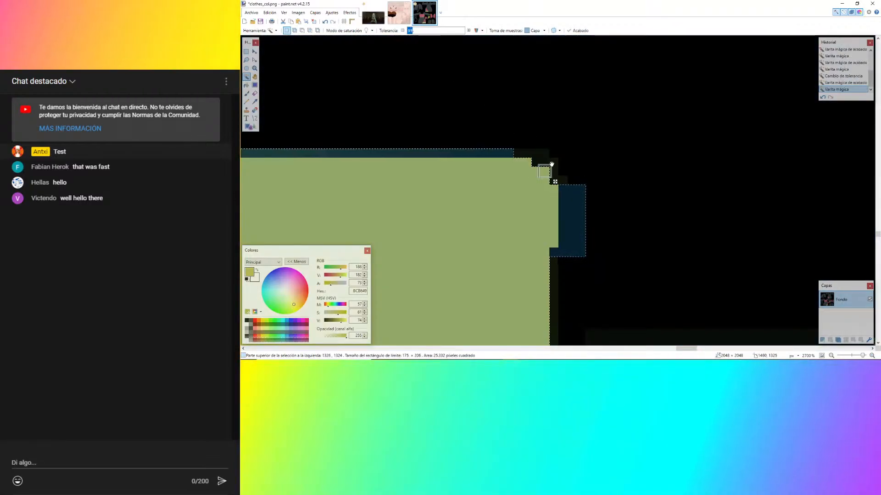
scroll(549, 108, "down", 4, "ctrl")
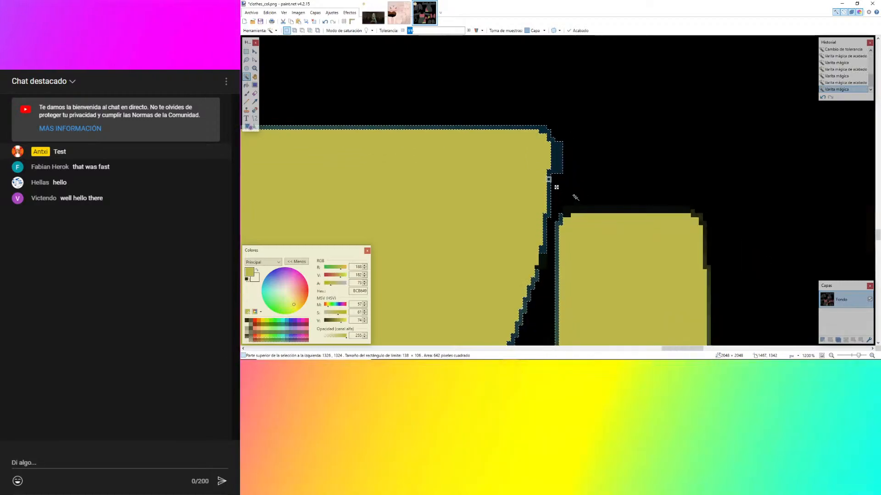
Add the dark pixels along the top edge and upper corners of the narrow yellow strip to the Magic Wand selection.
scroll(576, 198, "up", 4, "ctrl")
left_click(578, 224, "ctrl")
scroll(579, 226, "down", 4, "ctrl")
scroll(596, 232, "up", 4, "ctrl")
scroll(466, 197, "up", 4, "ctrl")
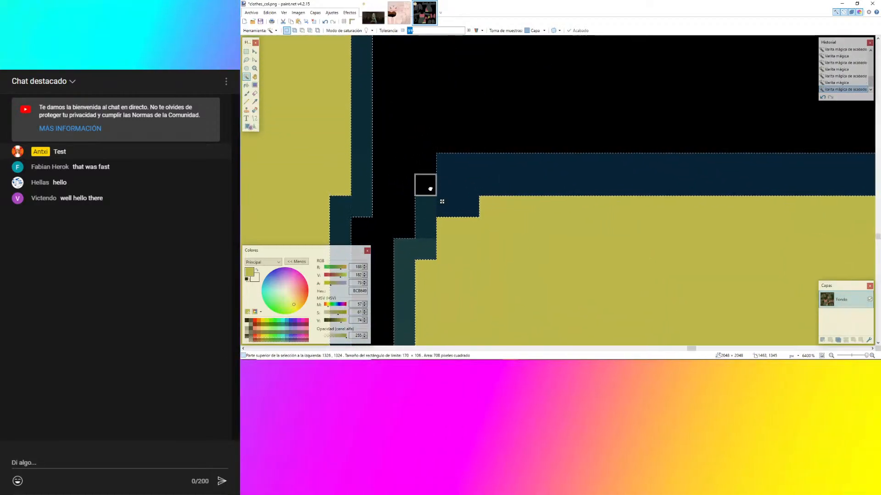
scroll(431, 189, "down", 3, "ctrl")
left_click(682, 149, "ctrl")
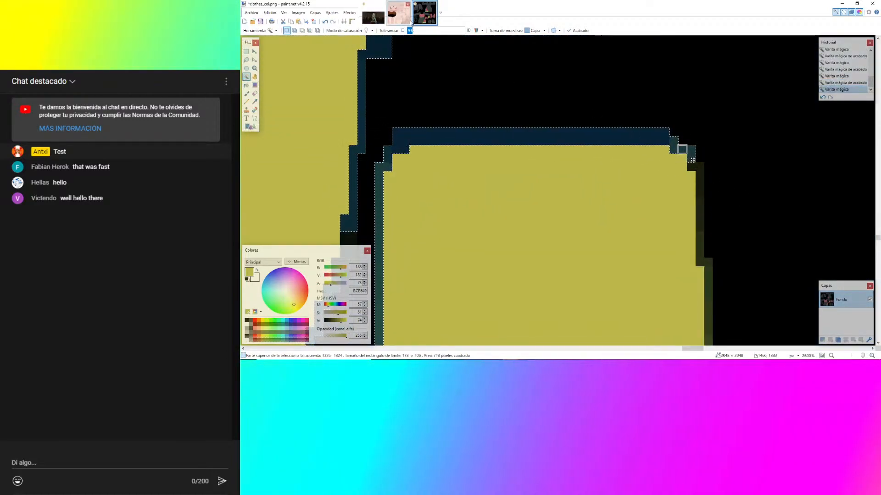
Raise the Magic Wand tolerance to 14% and add the upper part of the strip's right edge to the selection.
left_click(469, 31)
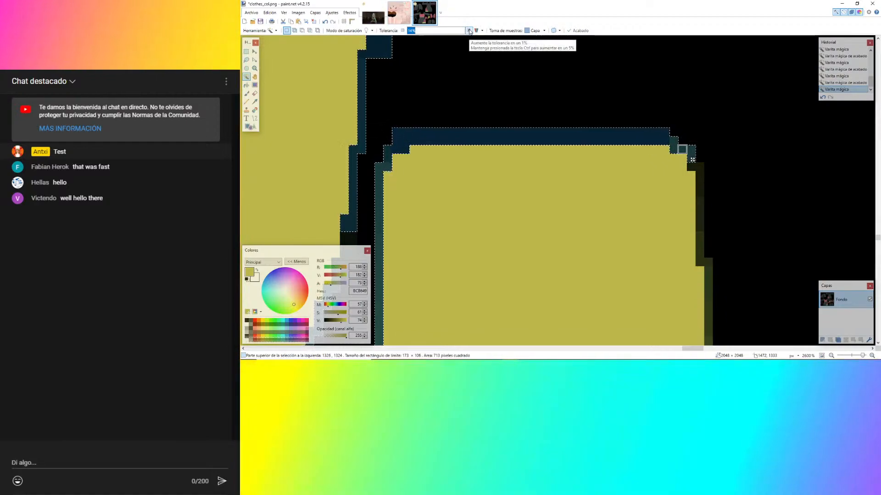
scroll(624, 76, "down", 1, "ctrl")
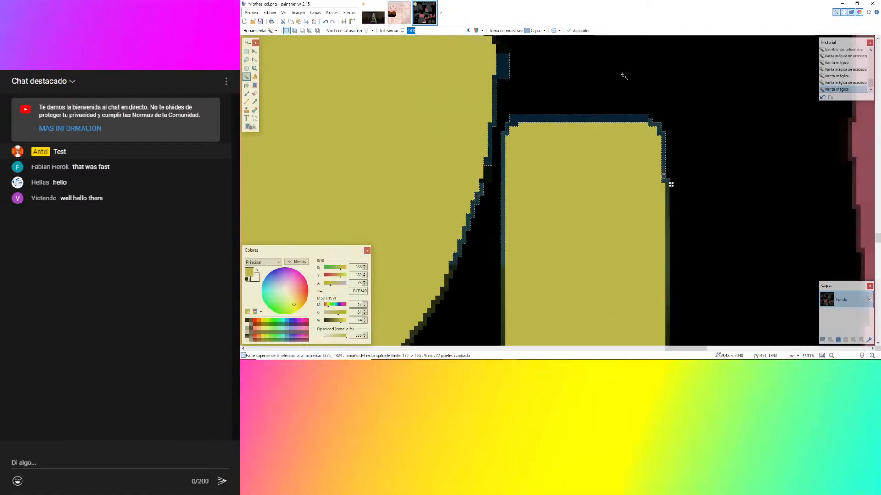
scroll(624, 76, "down", 1, "ctrl")
scroll(653, 227, "down", 2)
scroll(633, 121, "down", 1, "ctrl")
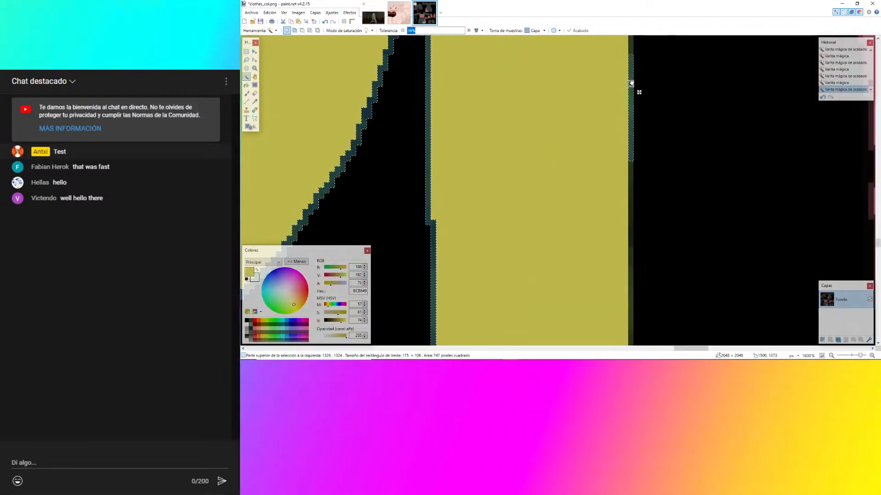
Raise the tolerance to 22% and add the rest of the strip's dark right edge to the selection.
left_click(470, 30)
left_click(470, 31)
left_click(470, 30)
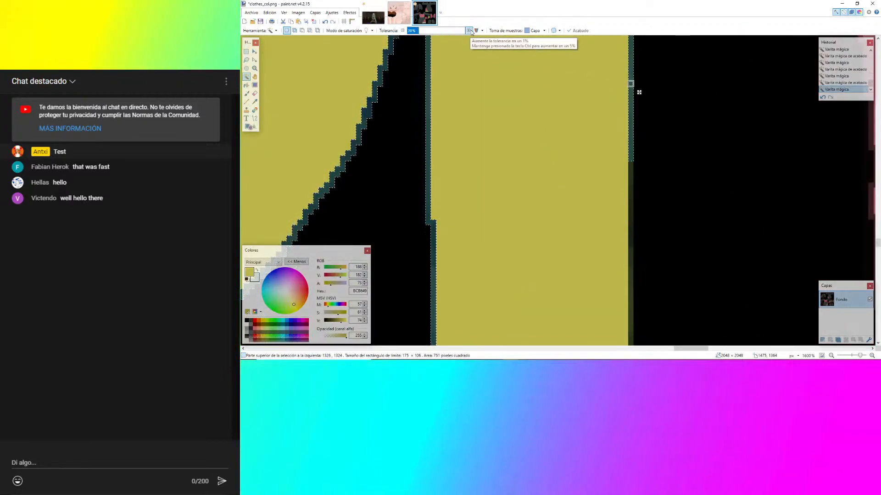
left_click(469, 30)
left_click(470, 31)
scroll(642, 167, "up", 4)
left_click(630, 182)
scroll(630, 174, "down", 7)
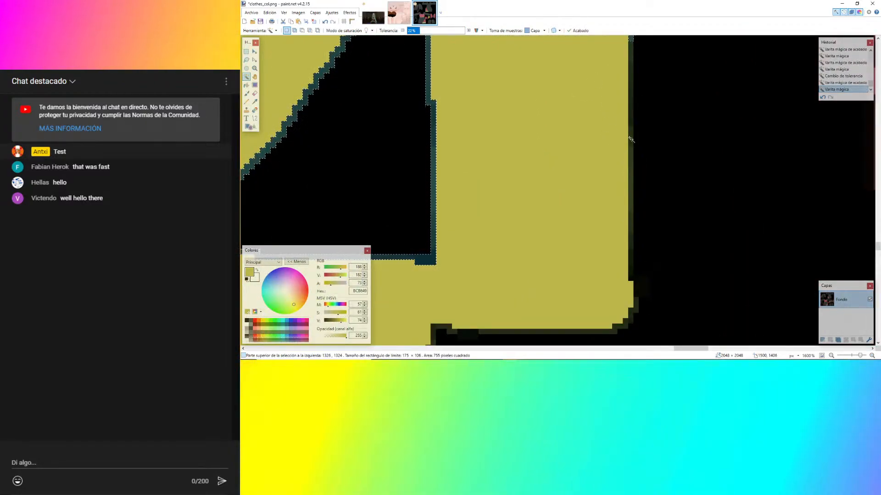
left_click(631, 139, "ctrl")
left_click(631, 267, "ctrl")
Add the dark pixels around the strip's lower right corner and bottom edge to the selection, undoing the last wand pick.
scroll(610, 176, "down", 3)
scroll(617, 211, "up", 4, "ctrl")
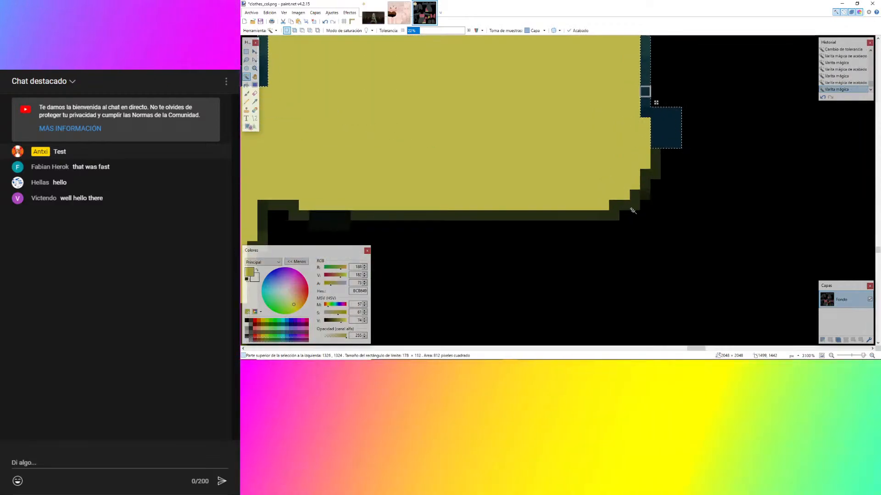
left_click(634, 205, "ctrl")
left_click(303, 215, "ctrl")
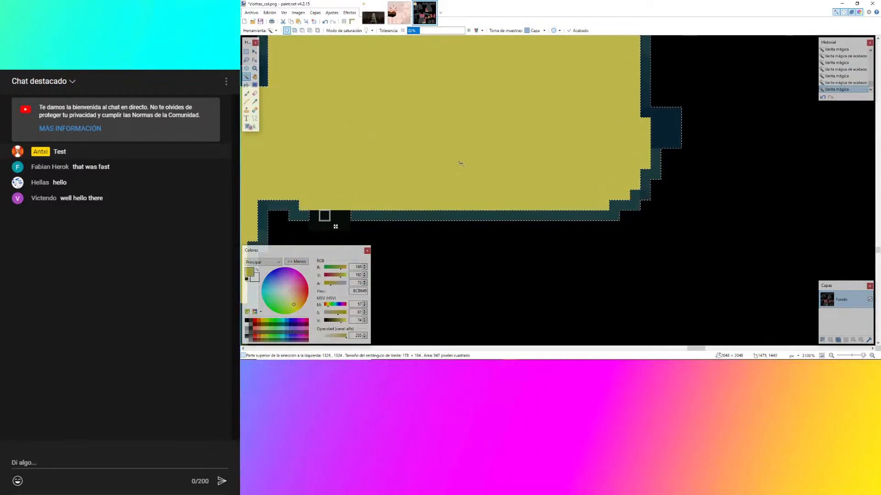
scroll(647, 106, "down", 6, "ctrl")
key("ctrl+z")
Add the curved dark outline of the lower yellow half-oval to the selection, undoing the last wand pick at its left side.
scroll(655, 136, "down", 7, "ctrl")
scroll(573, 223, "up", 5, "ctrl")
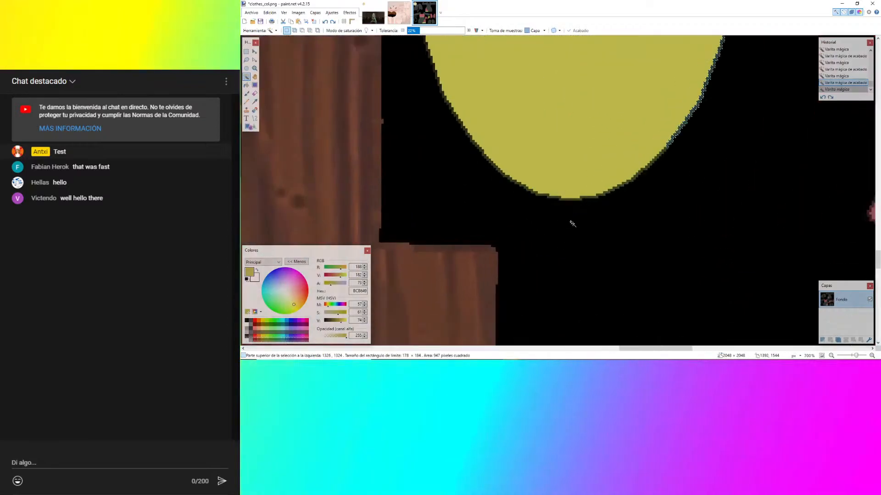
scroll(625, 168, "up", 4, "ctrl")
left_click(686, 148, "ctrl")
scroll(603, 248, "down", 7, "ctrl")
scroll(461, 161, "up", 5, "ctrl")
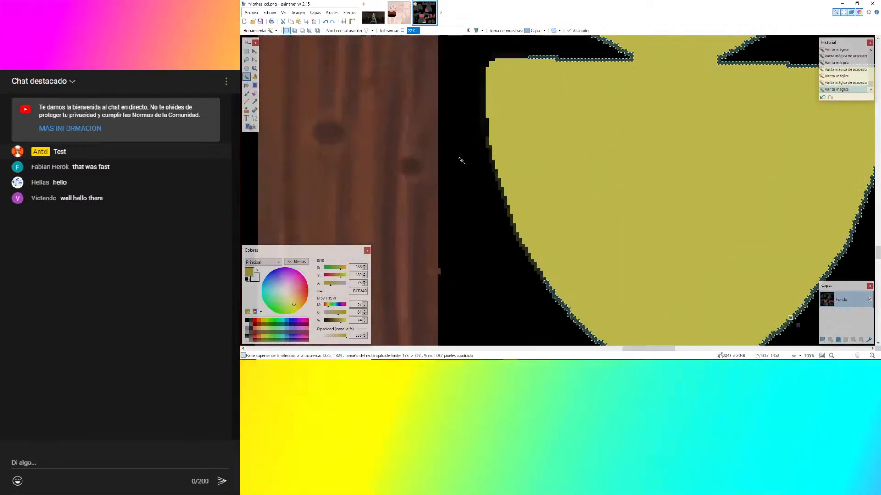
scroll(461, 161, "up", 3, "ctrl")
left_click(511, 176, "ctrl")
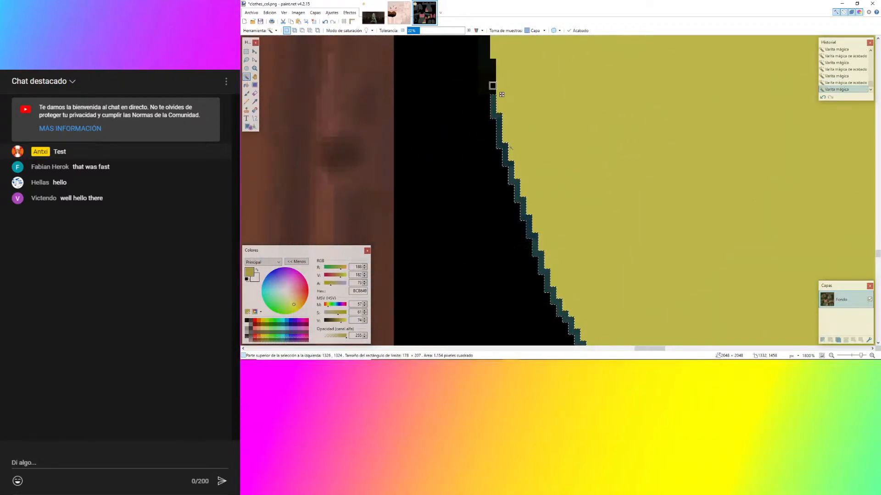
scroll(510, 151, "up", 7)
key("ctrl+z")
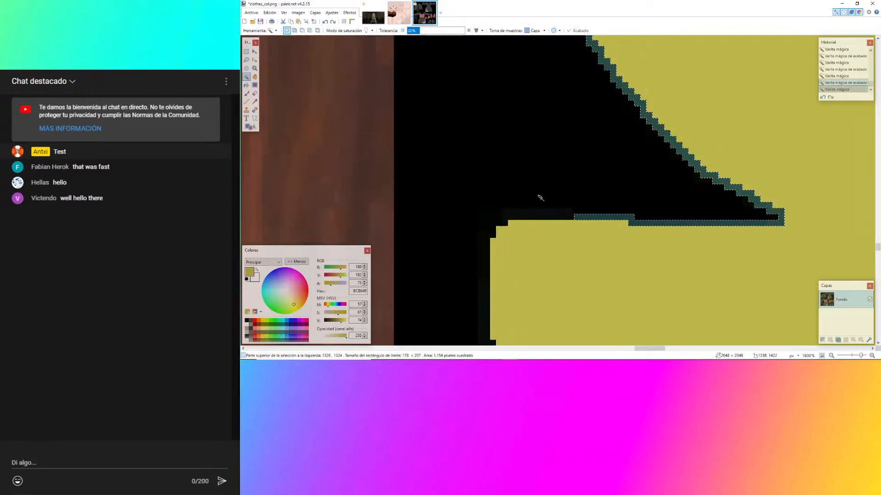
Lower the tolerance and add the half-oval's upper left edges and the dark patch under the strip to the selection.
left_click(512, 182, "ctrl")
left_click(415, 32)
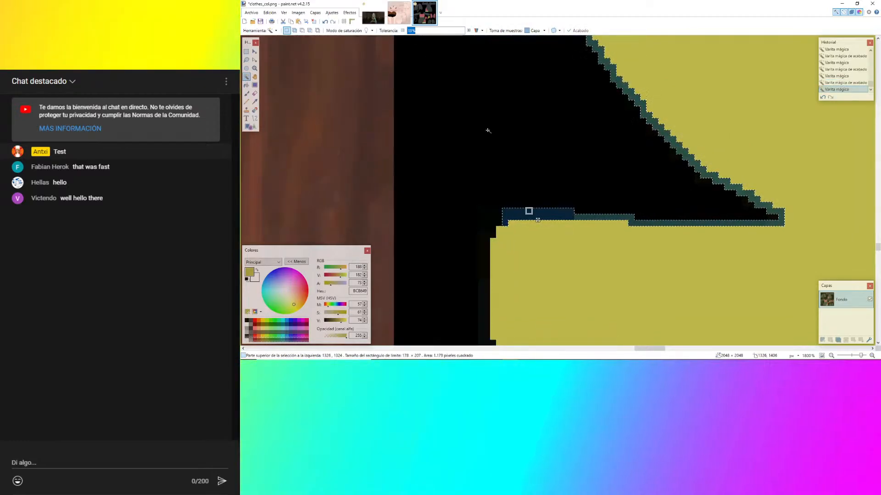
left_click(485, 232, "ctrl")
scroll(439, 153, "down", 5, "ctrl")
scroll(581, 181, "up", 6, "ctrl")
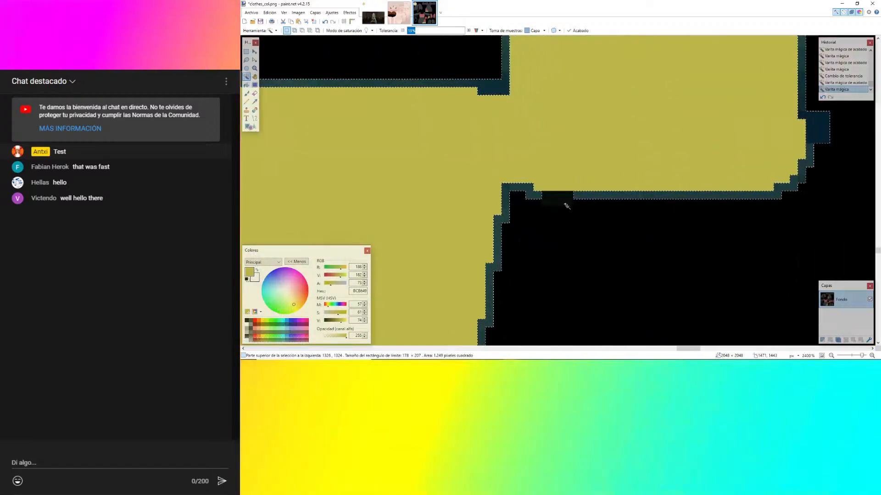
left_click(560, 194, "ctrl")
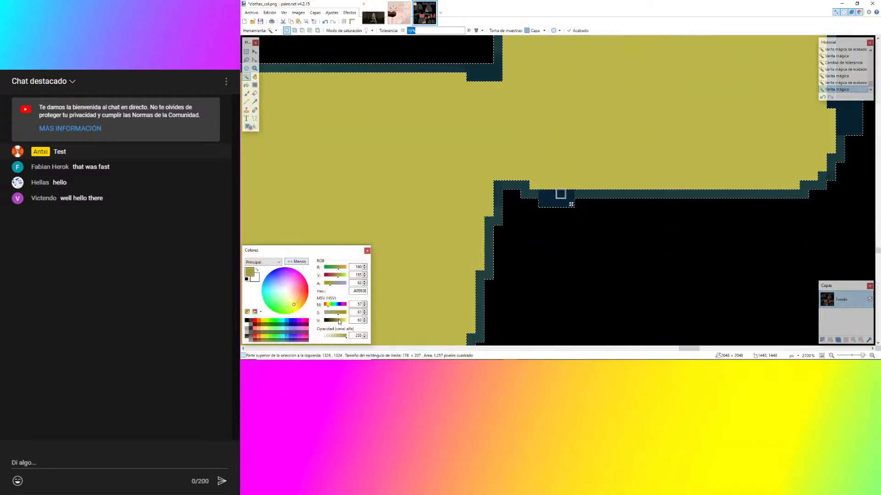
Fill the selected outline with a darker olive (hex 7F7B31, value 50) and deselect it.
key("BackSpace")
key("ctrl+d")
scroll(596, 217, "down", 8, "ctrl")
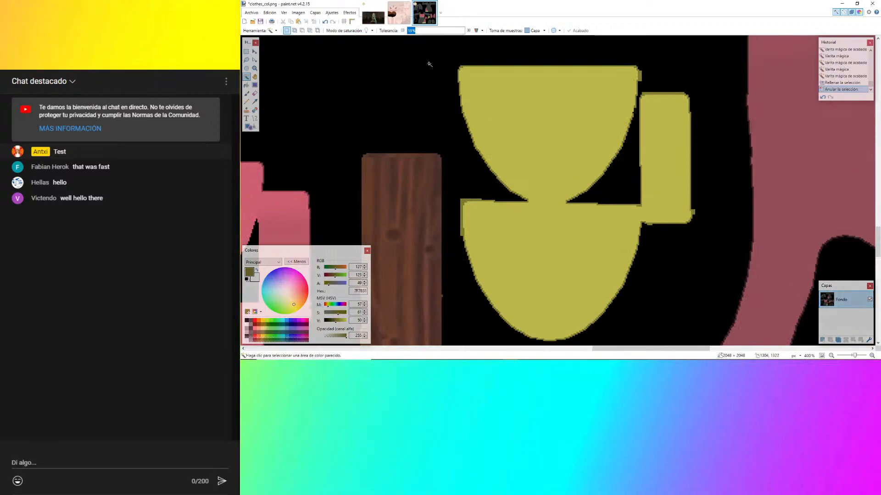
Save the texture under the new name deity_clothes_col as a 32-bit PNG in the same folder.
key("ctrl+shift+s")
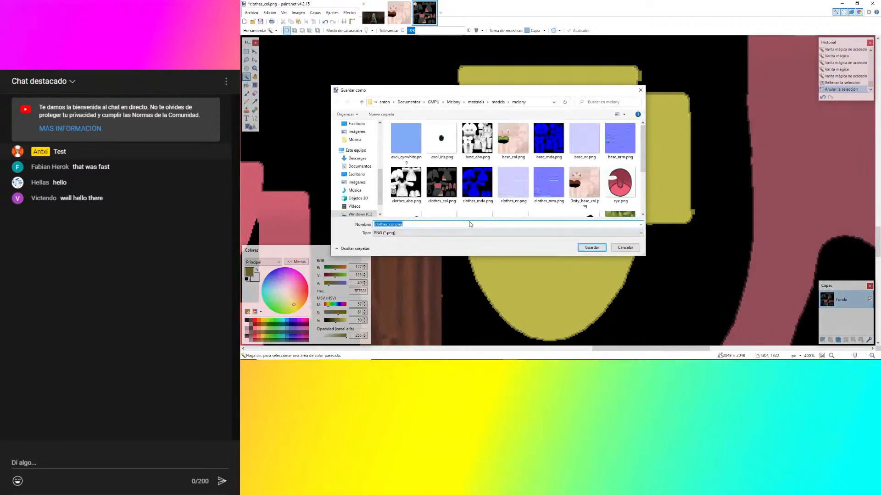
type("de")
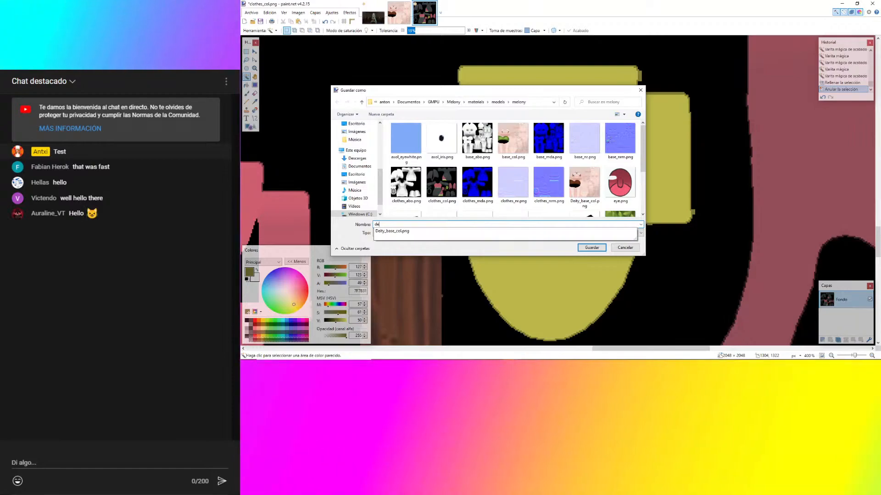
type("ity_cl")
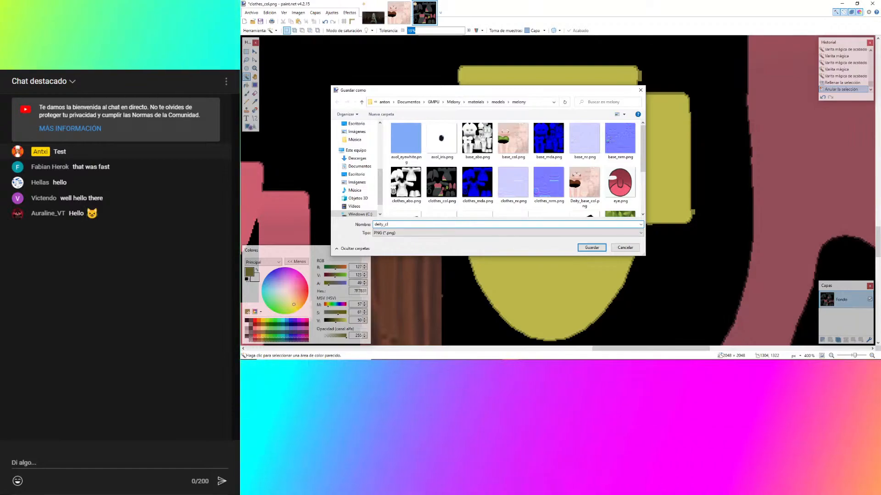
key("BackSpace")
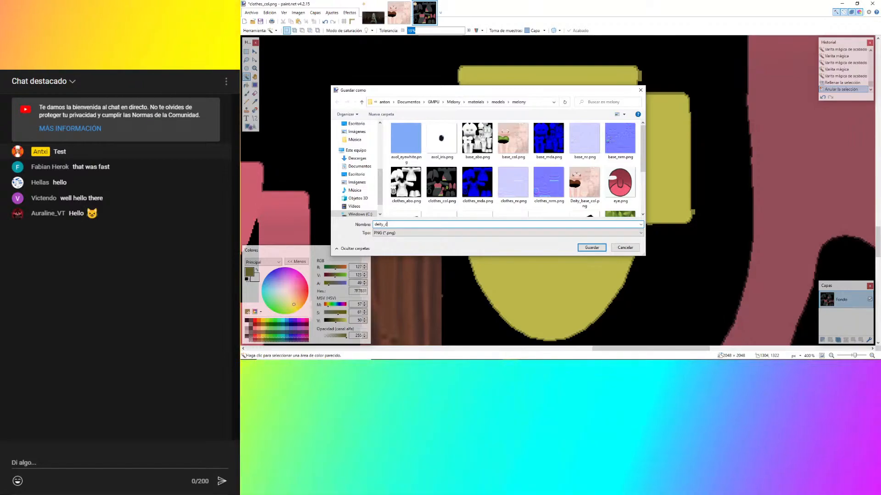
type("l")
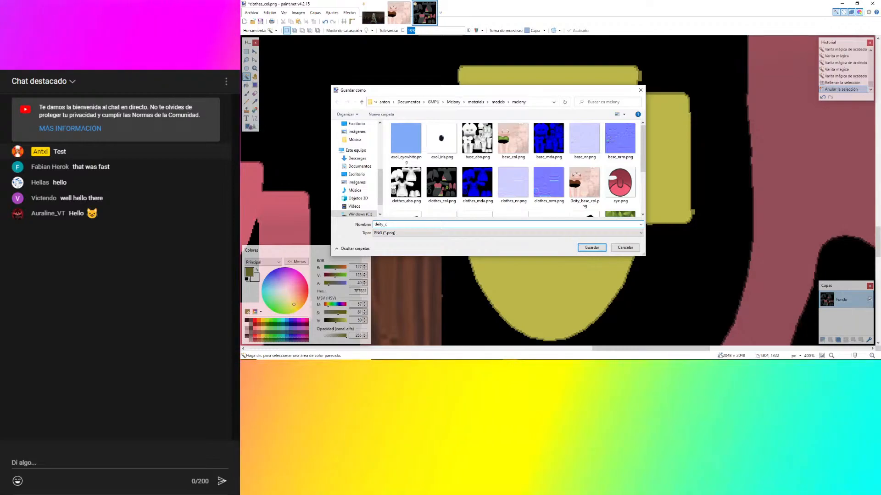
type("othes")
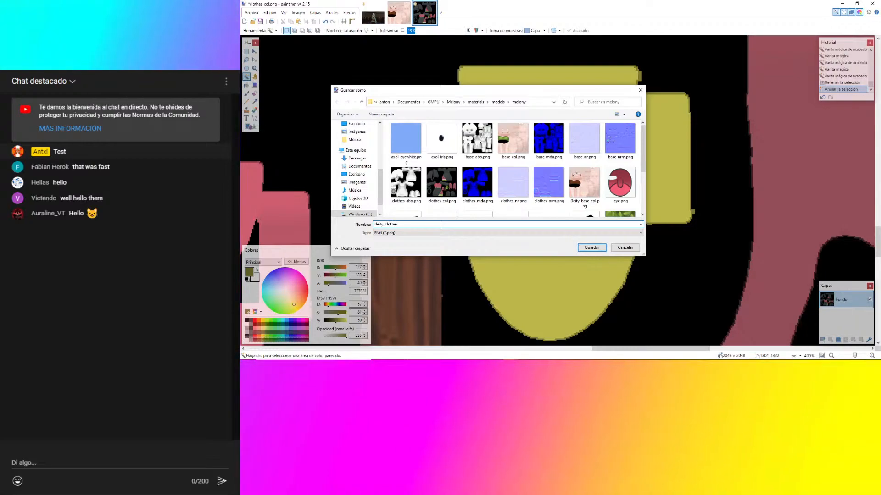
type("_col")
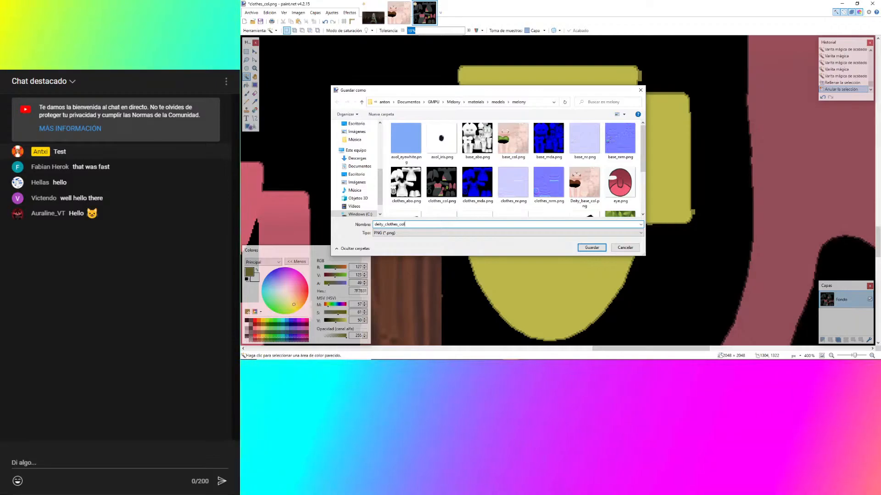
key("Return")
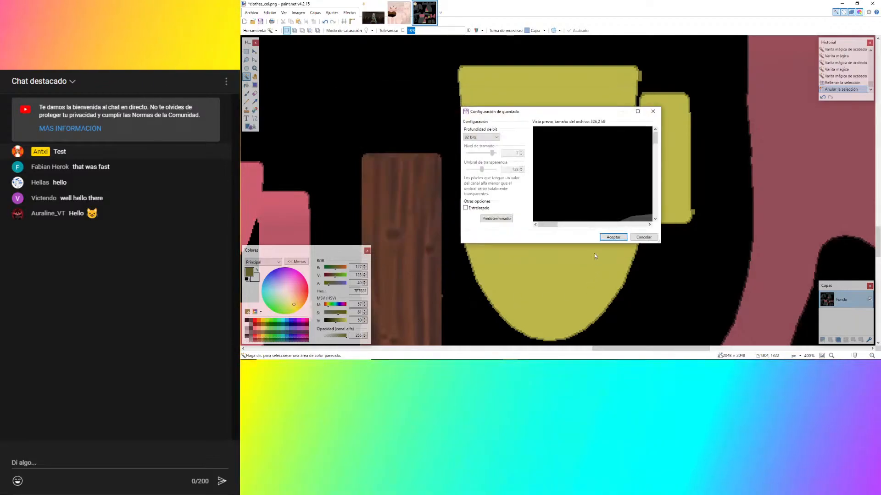
left_click(613, 238)
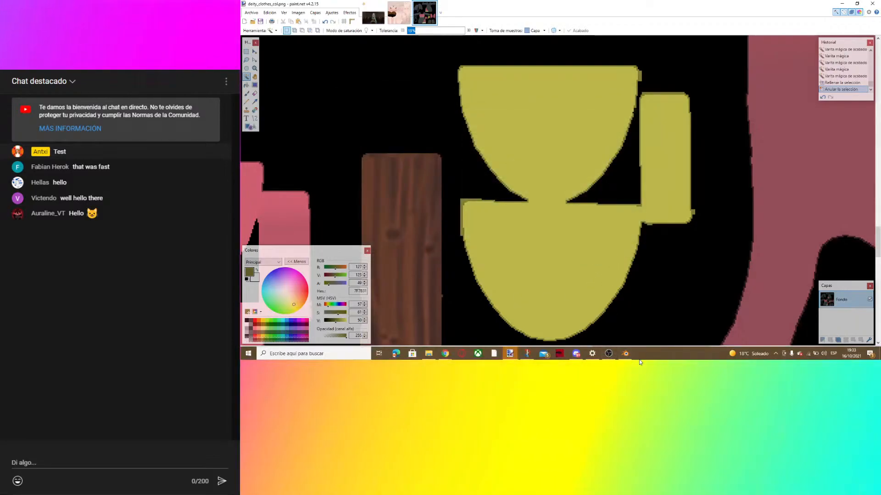
Switch to Blender, leave Edit Mode on the watermelon hair clips and bring the clothes_col.png and PBR nodes into view.
left_click(628, 355)
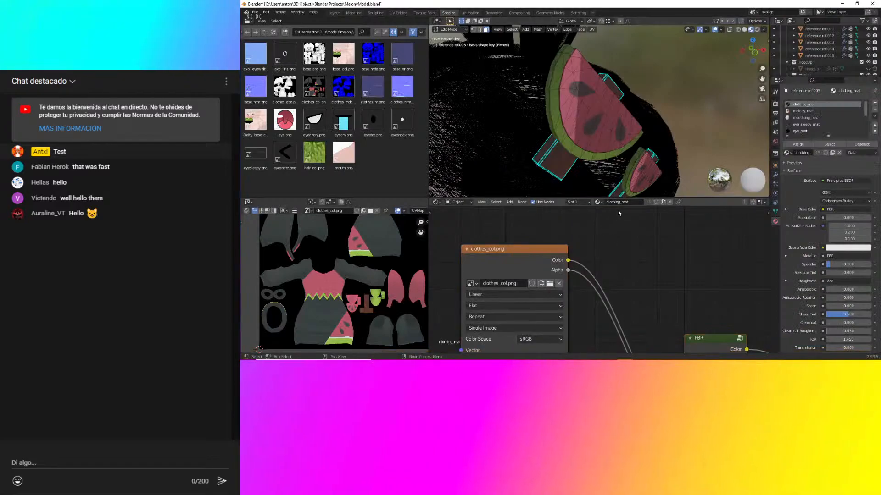
key("Tab")
scroll(610, 122, "down", 6)
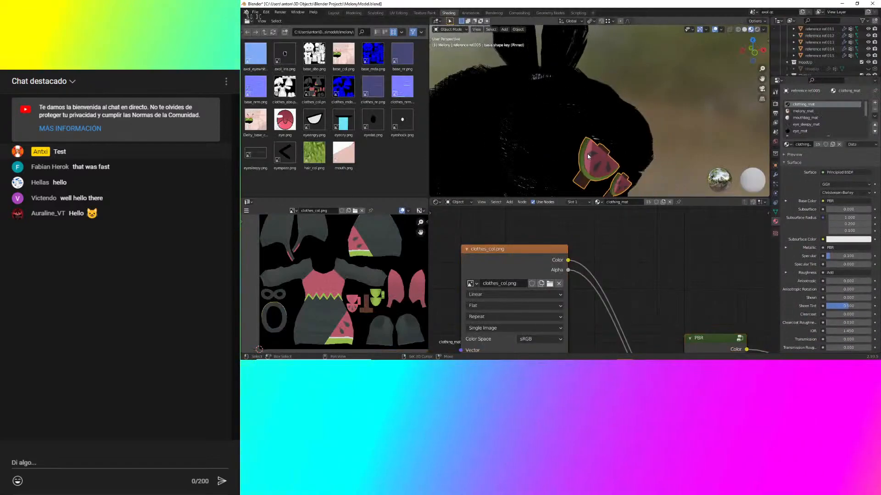
scroll(582, 233, "down", 1)
middle_click_drag(638, 300, 639, 240)
scroll(638, 240, "down", 3)
middle_click_drag(557, 245, 572, 274)
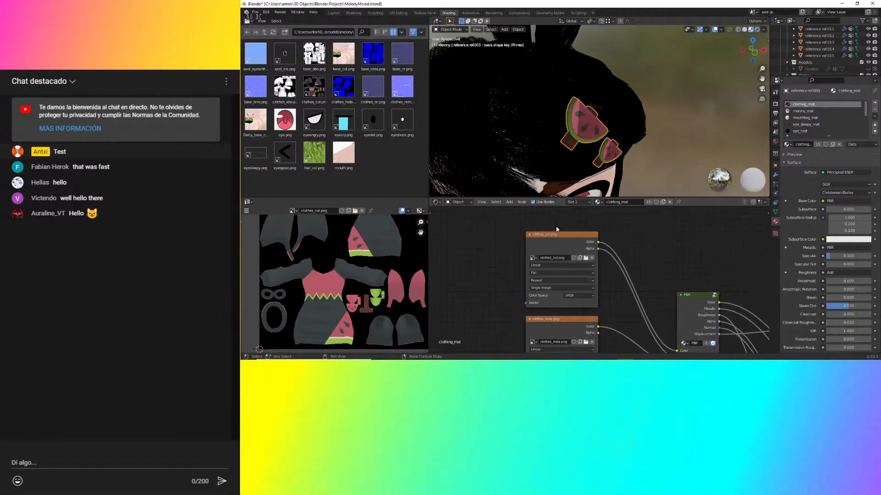
Move the clothes_col.png texture node aside and disconnect its Color output from the PBR group.
left_click(537, 233)
left_click_drag(538, 234, 458, 233)
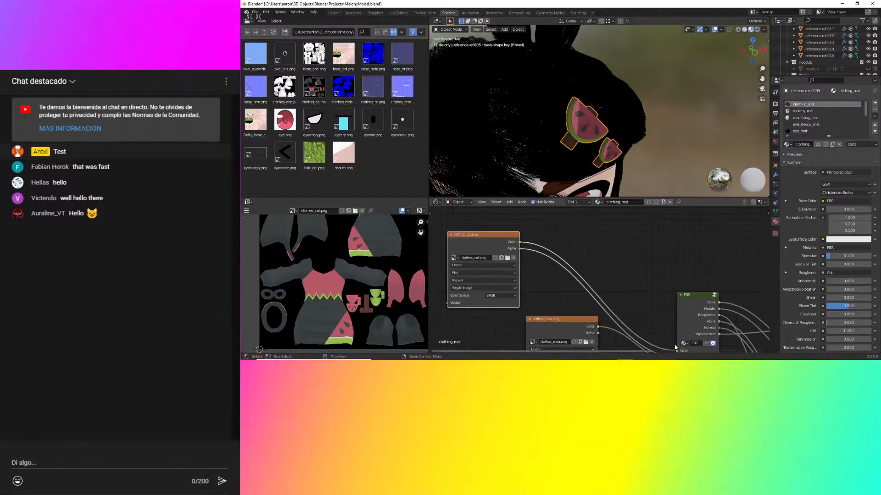
scroll(674, 336, "down", 1)
left_click_drag(671, 346, 619, 265)
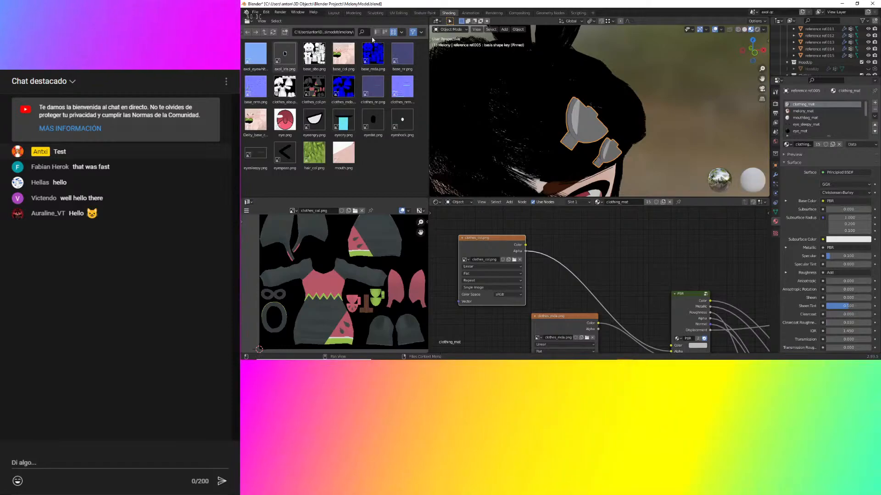
Refresh the file browser and add the deity_clothes_col image as a texture node above the existing ones in clothing_mat.
left_click(277, 32)
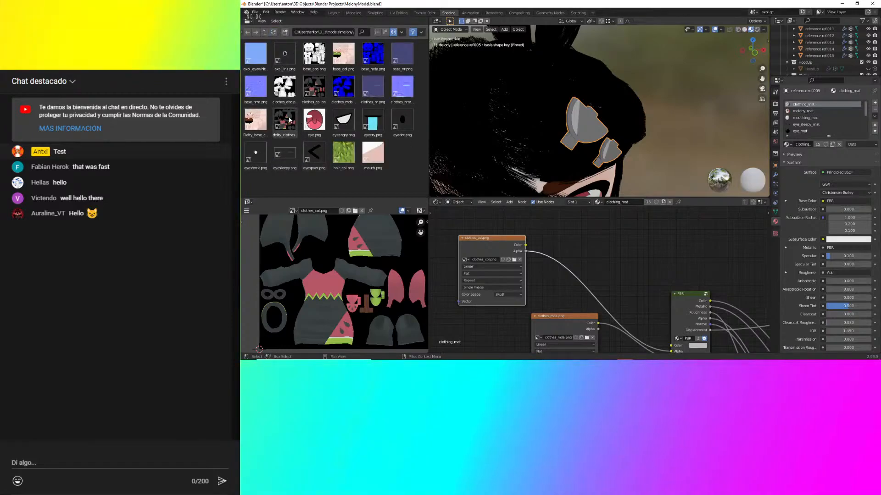
left_click_drag(289, 120, 577, 253)
left_click_drag(593, 239, 554, 316)
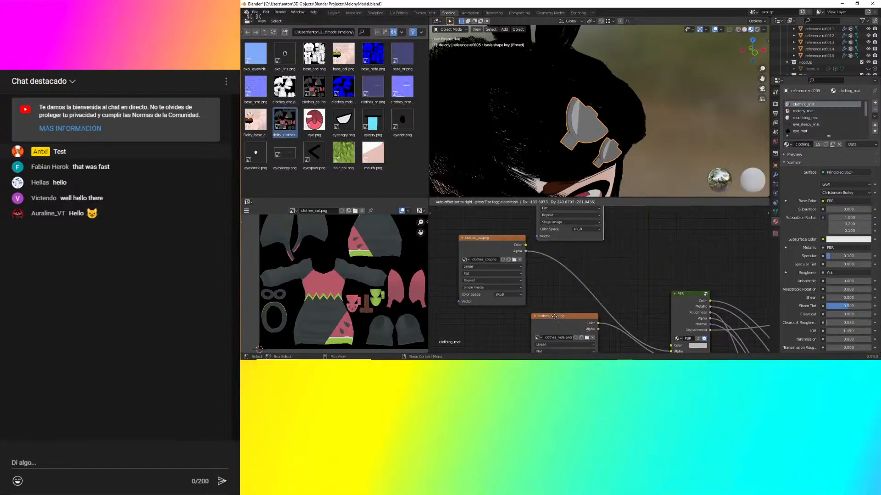
middle_click_drag(604, 277, 551, 304)
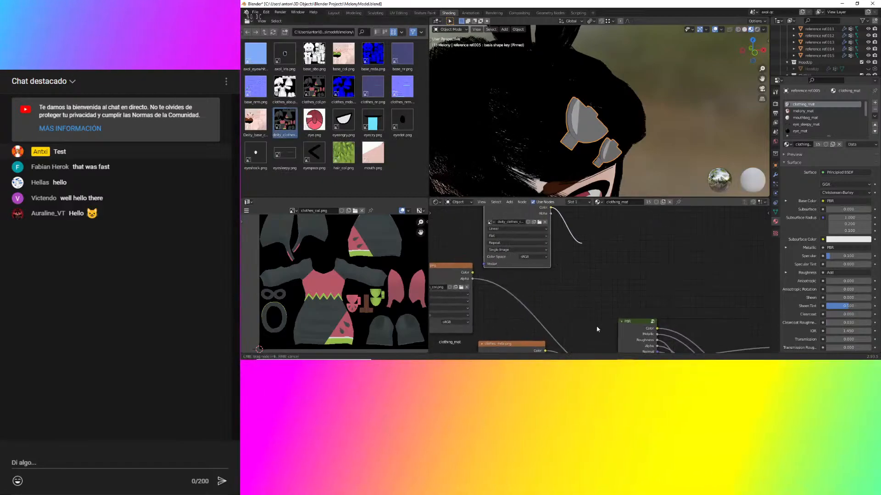
scroll(558, 218, "down", 2)
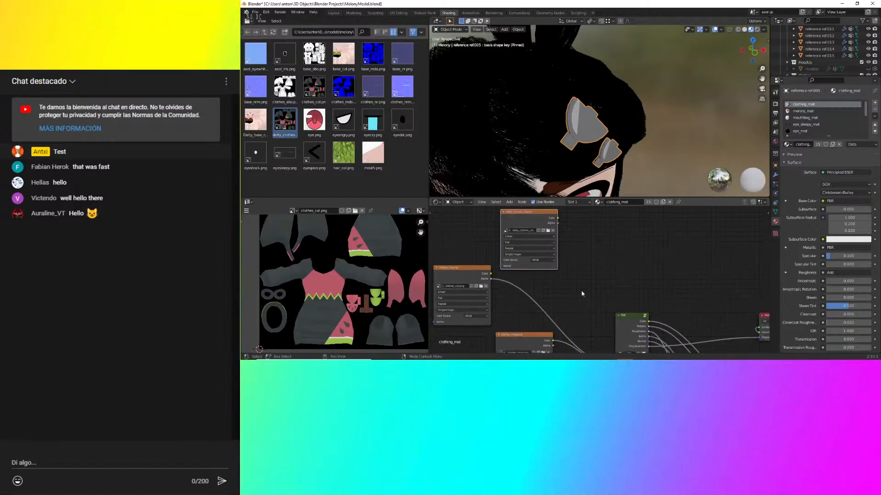
Connect the Color output of the deity_clothes_col texture node to the PBR group's Color input and check the watermelon hair clips.
middle_click_drag(582, 294, 580, 277)
scroll(585, 296, "down", 1)
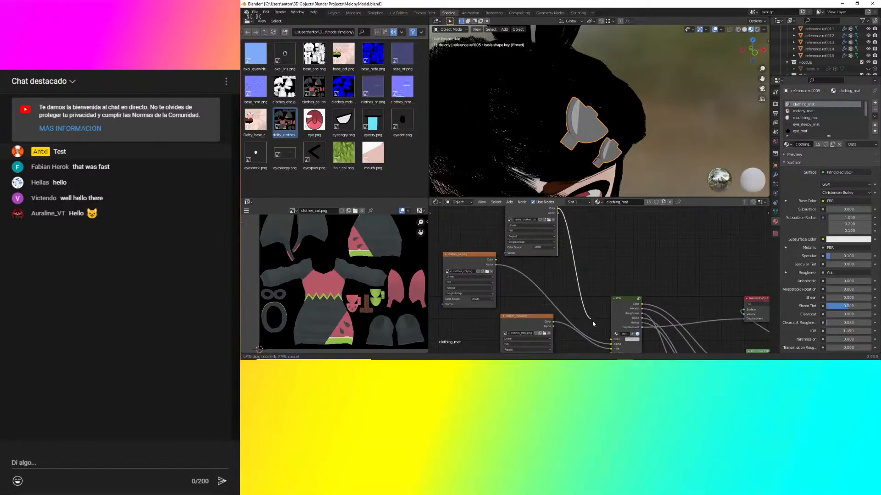
left_click_drag(614, 336, 613, 338)
scroll(591, 138, "up", 4)
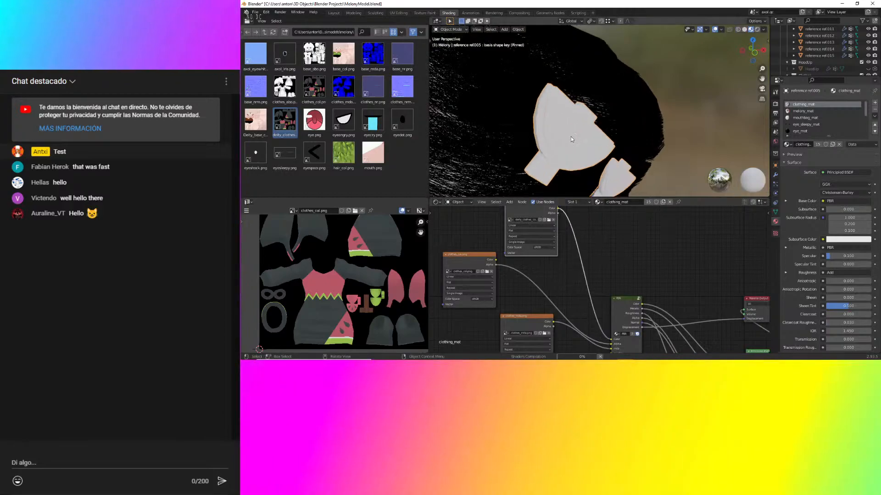
middle_click_drag(590, 137, 543, 137)
scroll(592, 166, "up", 3)
middle_click_drag(592, 167, 570, 121)
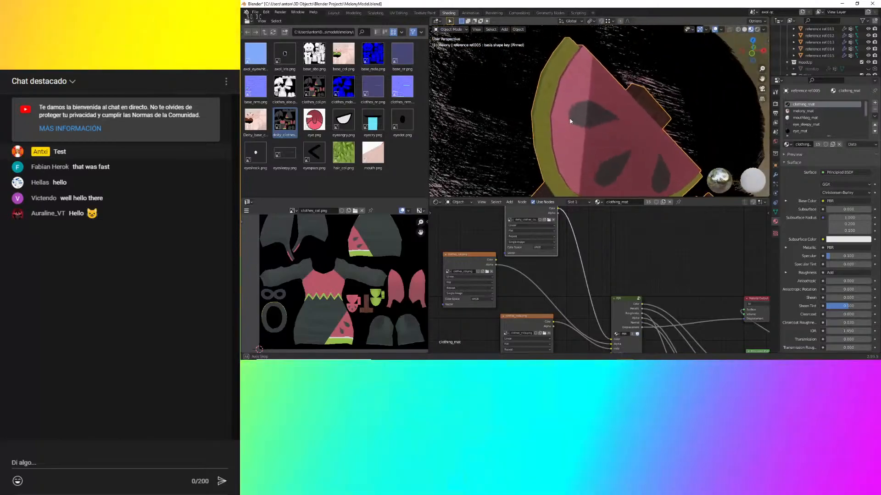
scroll(567, 115, "down", 7)
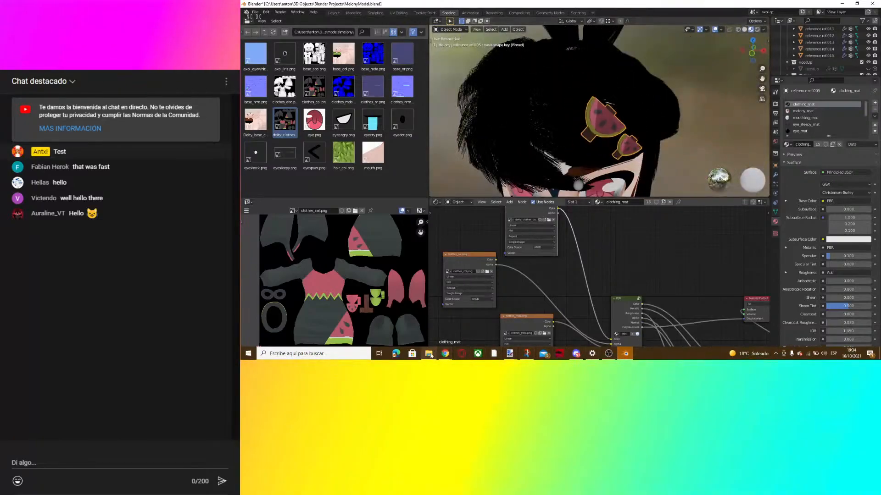
left_click(452, 359)
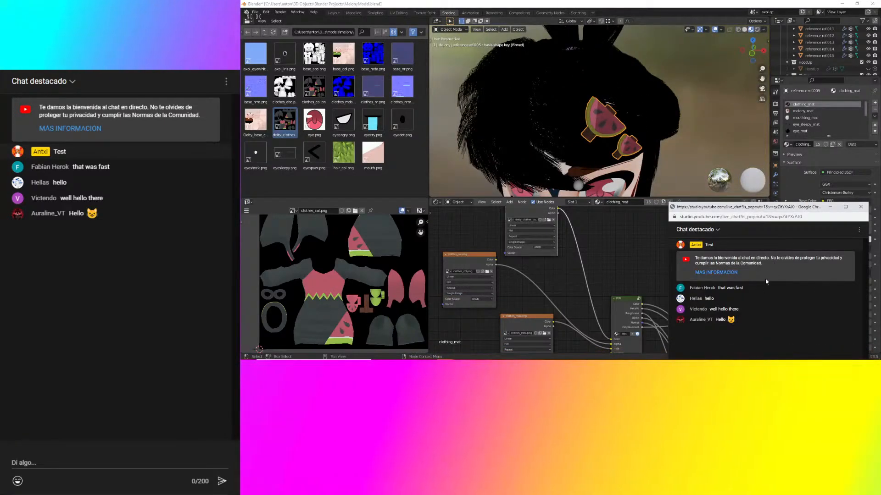
double_click(713, 204)
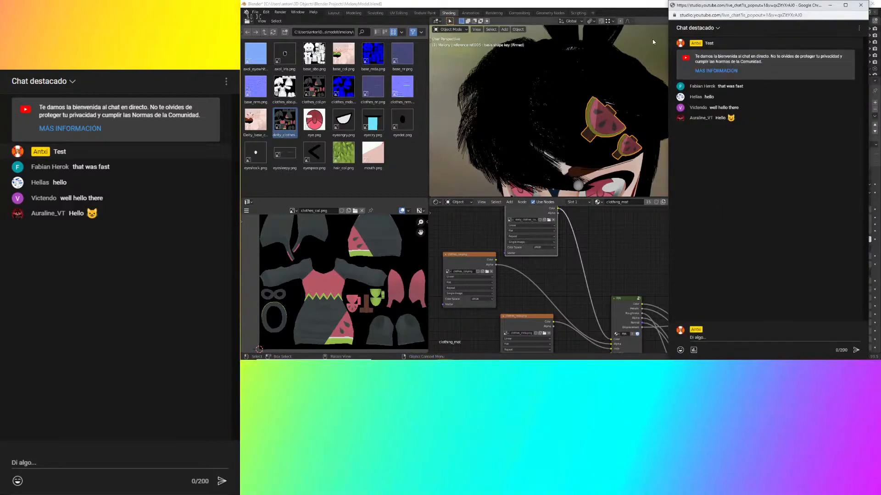
left_click(652, 39)
Compare the large hair clip with its pieces in the clothes texture and switch to deity_clothes_col.png in paint.net.
scroll(572, 127, "up", 5)
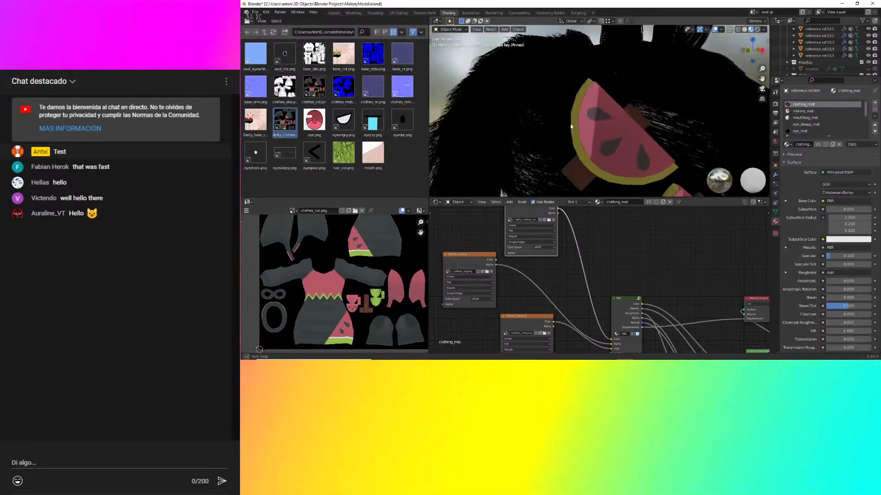
middle_click_drag(571, 127, 551, 44)
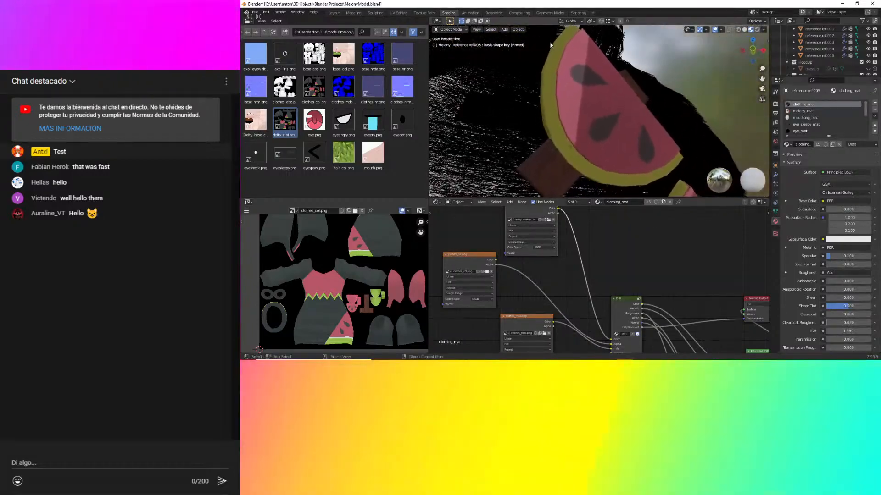
scroll(384, 307, "up", 5)
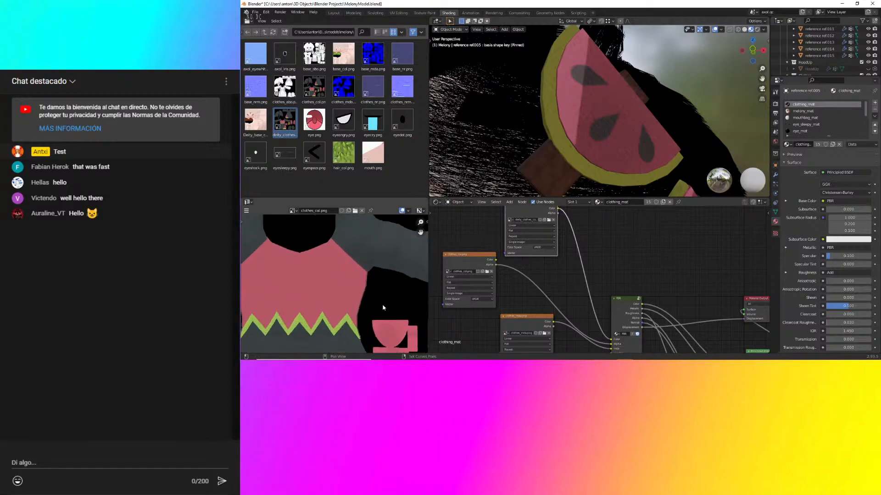
middle_click_drag(383, 306, 282, 268)
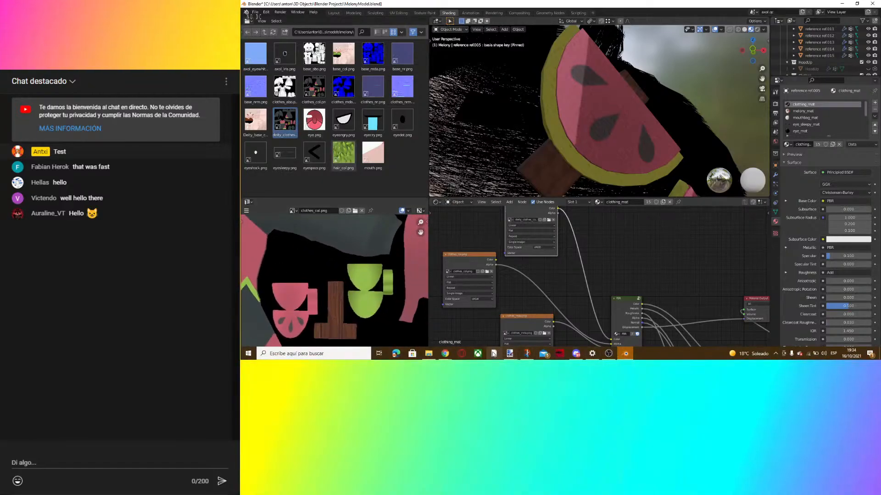
mouse_move(493, 354)
left_click(576, 314)
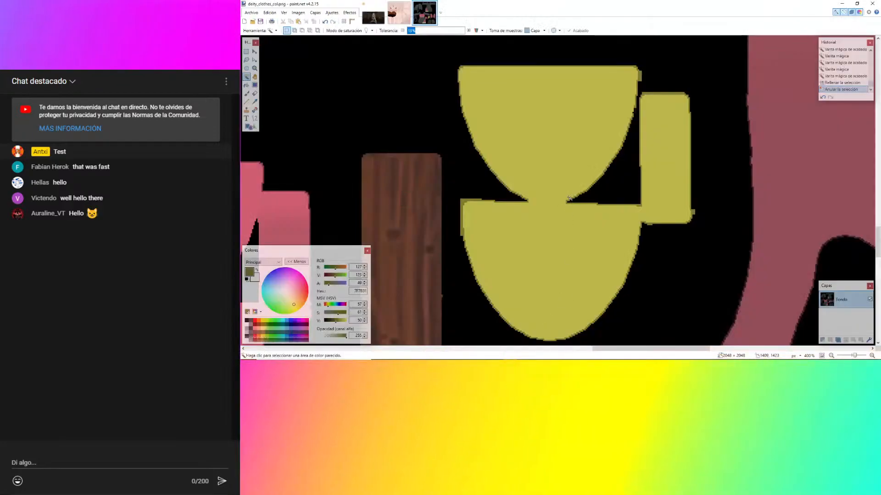
Select the yellow hair-clip rind pieces, refill them with their sampled colour raised to value 100 (FFF463), deselect and save the texture.
scroll(450, 126, "down", 5, "ctrl")
scroll(498, 151, "up", 3, "ctrl")
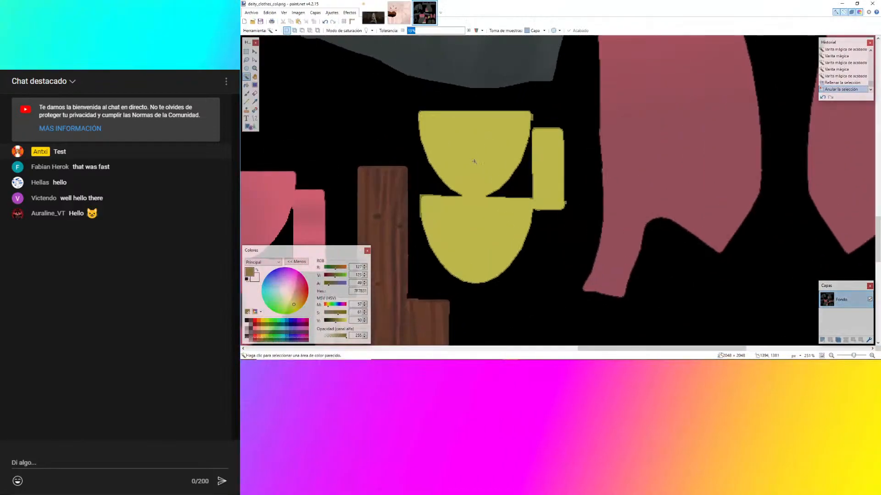
left_click(467, 154)
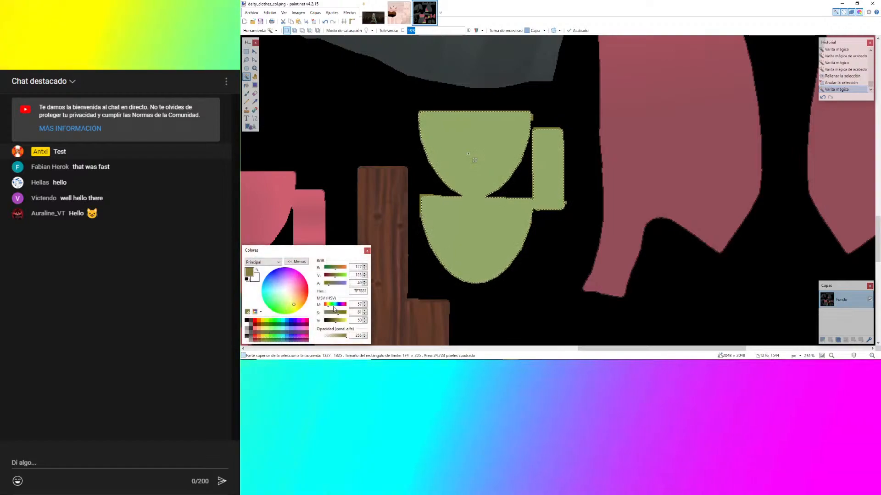
key("k")
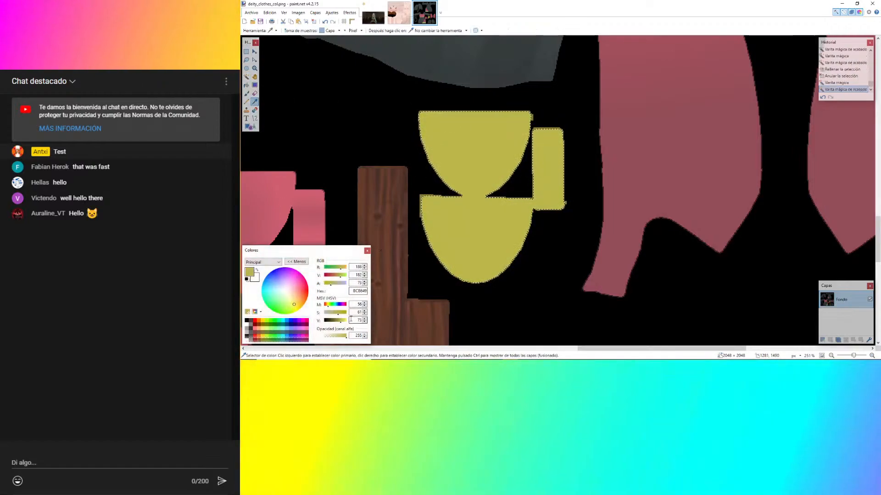
left_click_drag(344, 323, 348, 322)
key("BackSpace")
key("ctrl+d")
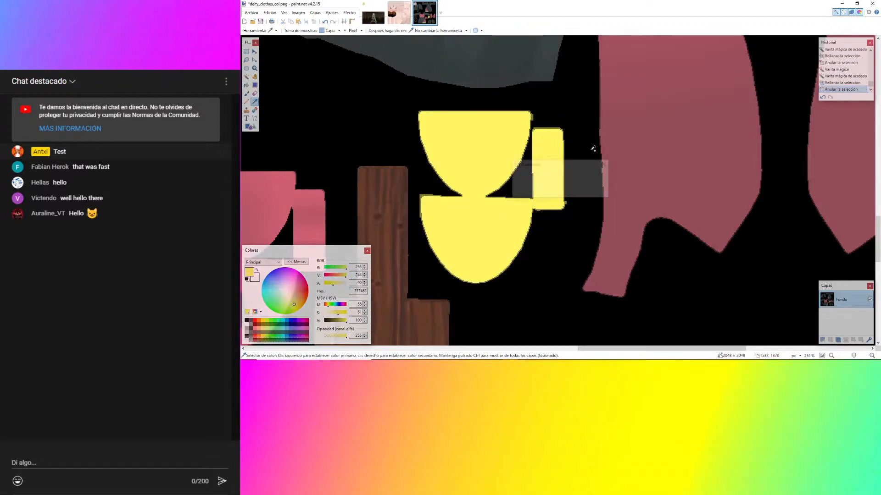
Switch to Blender, reload the deity_clothes_col image in its texture node and check the rind colour on the hair clips.
left_click(625, 354)
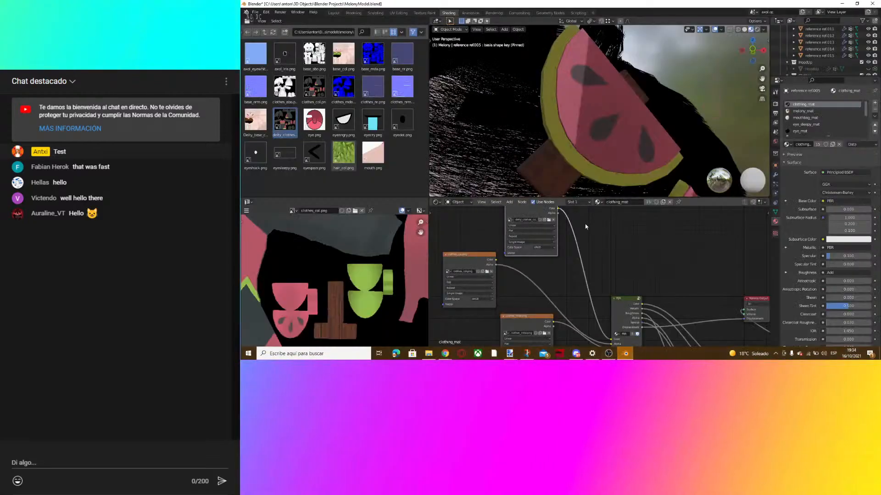
scroll(585, 267, "up", 2)
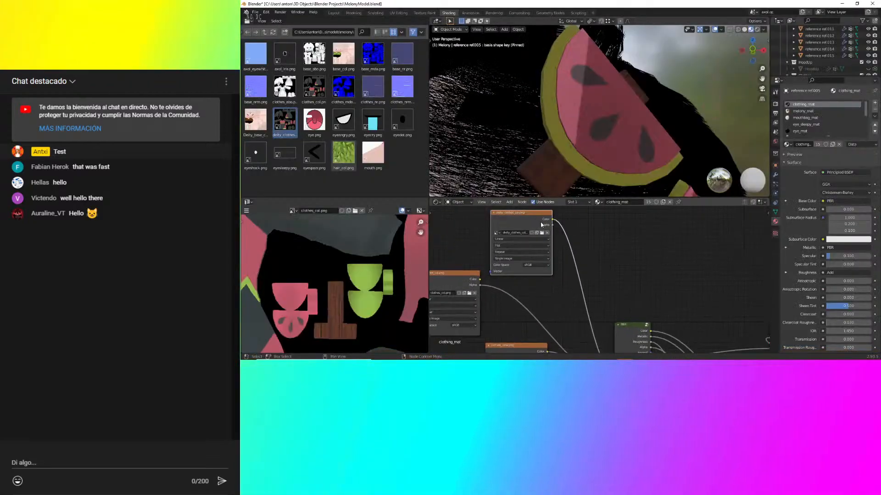
left_click(543, 234)
left_click(670, 278)
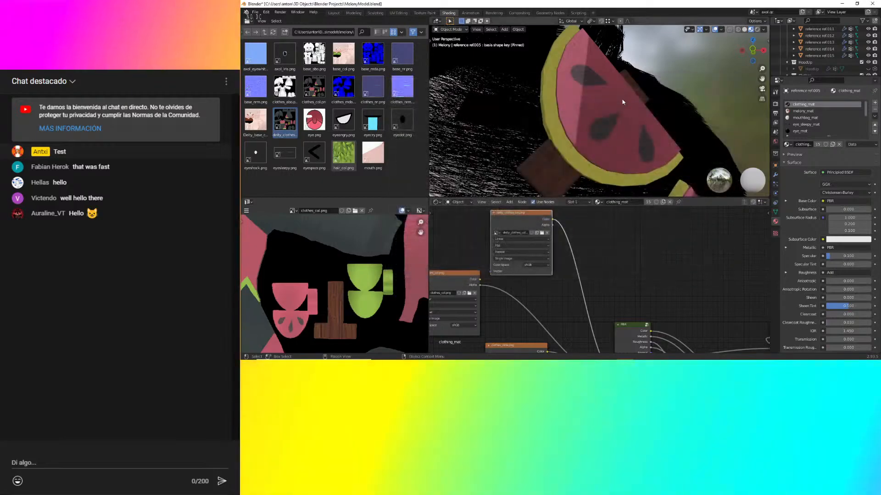
middle_click_drag(591, 120, 590, 83)
scroll(613, 126, "down", 5)
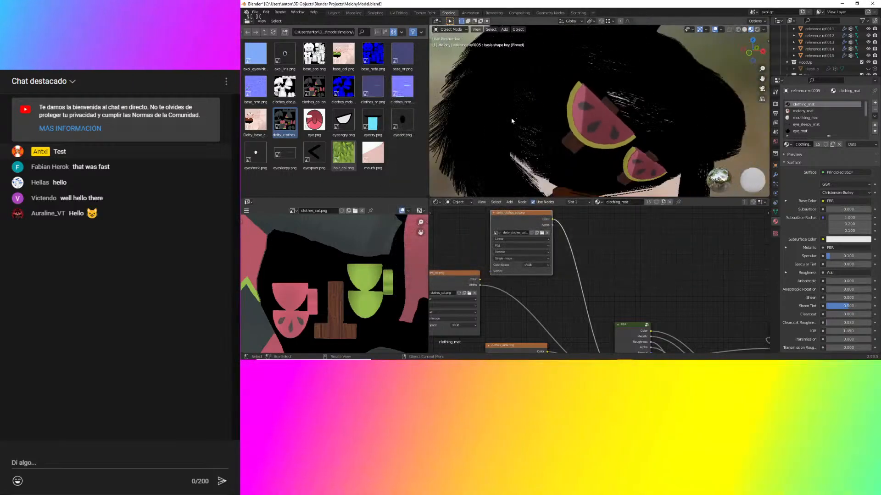
scroll(613, 120, "up", 5)
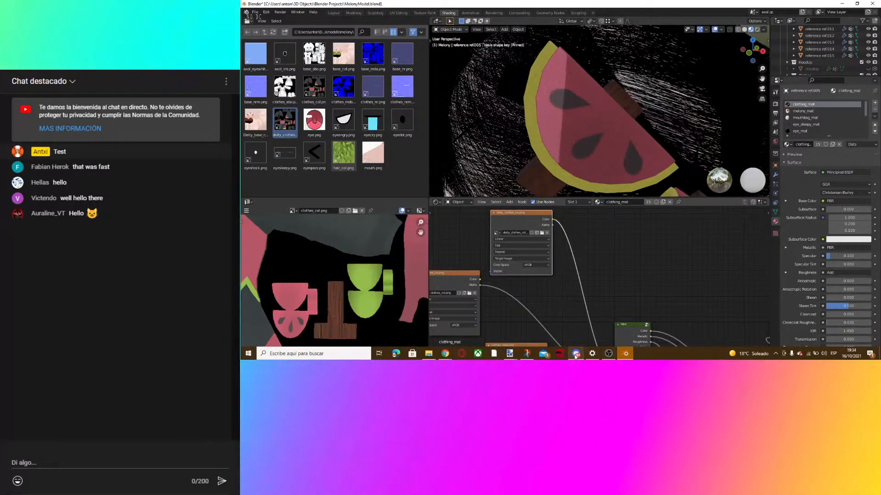
Switch to the untitled reference image in paint.net and sample the dark brown of the character's dress (302825) as the primary colour.
mouse_move(515, 356)
mouse_move(583, 320)
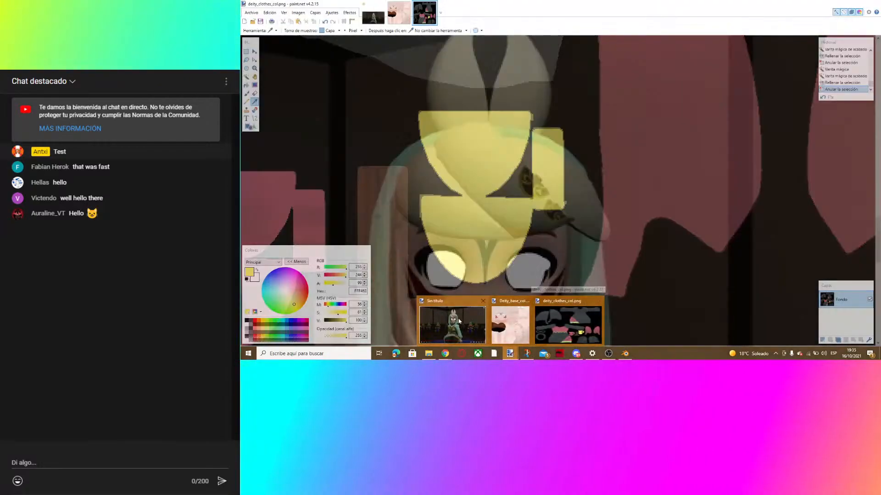
left_click(452, 324)
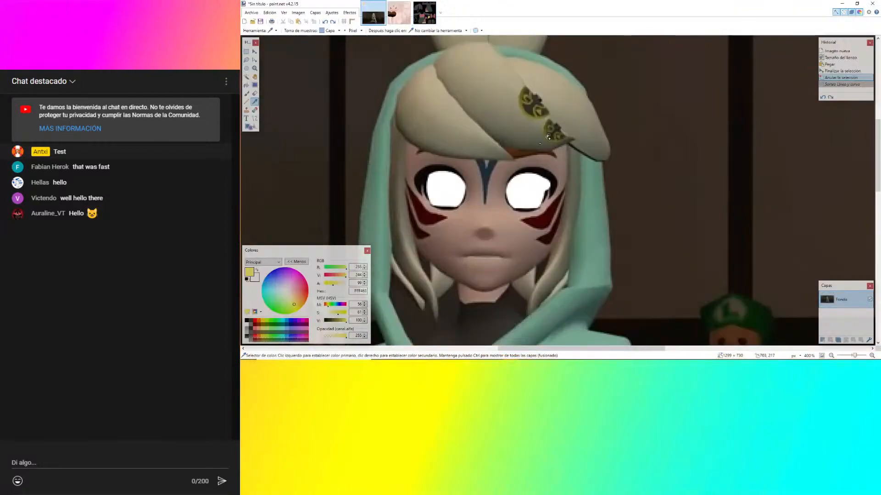
scroll(552, 129, "up", 10, "ctrl")
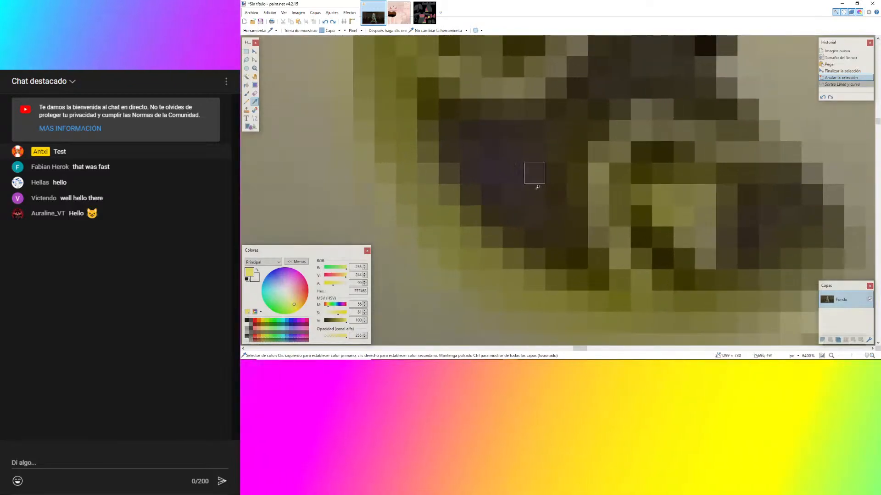
scroll(480, 125, "down", 11, "ctrl")
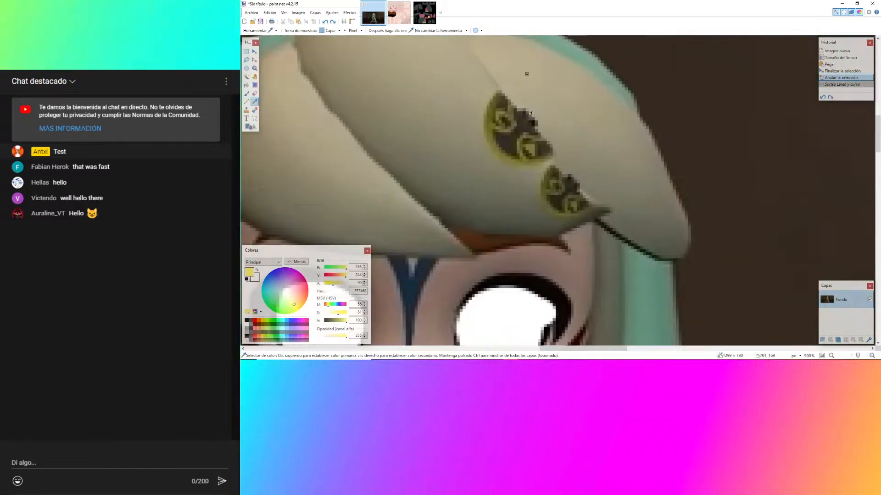
scroll(547, 104, "up", 5, "ctrl")
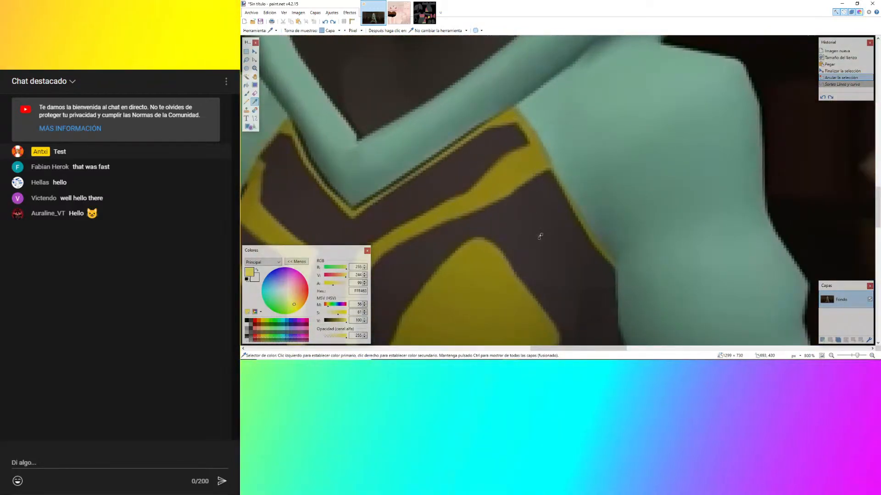
scroll(493, 190, "down", 4, "ctrl")
scroll(441, 243, "up", 5, "ctrl")
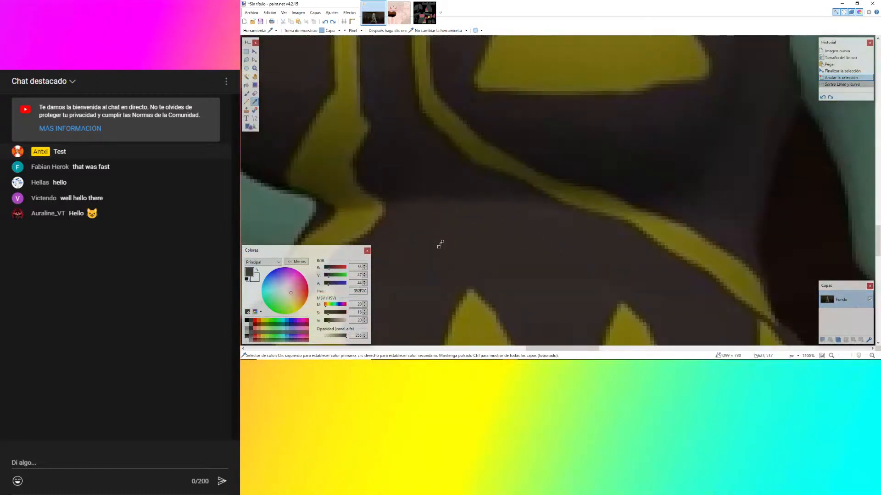
scroll(532, 249, "down", 6, "ctrl")
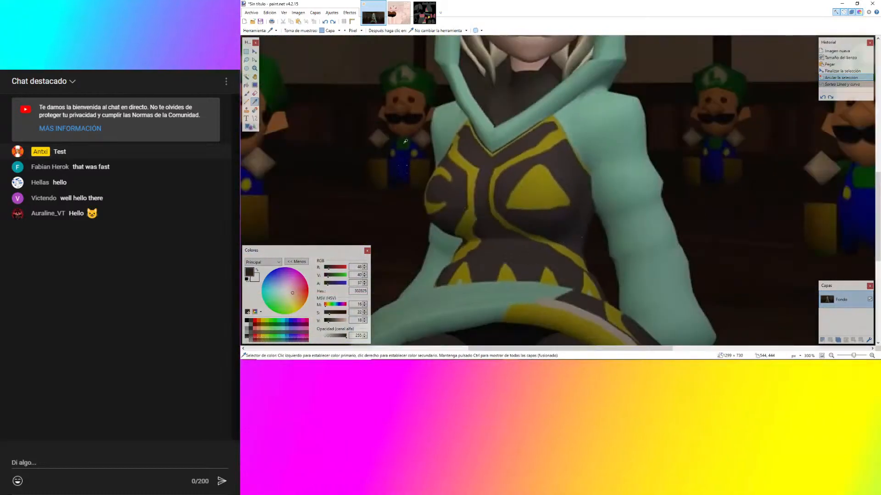
Examine the dark and yellow pattern of the hair clips in the reference image and compare it with the dress.
scroll(406, 141, "up", 5)
scroll(553, 190, "up", 10, "ctrl")
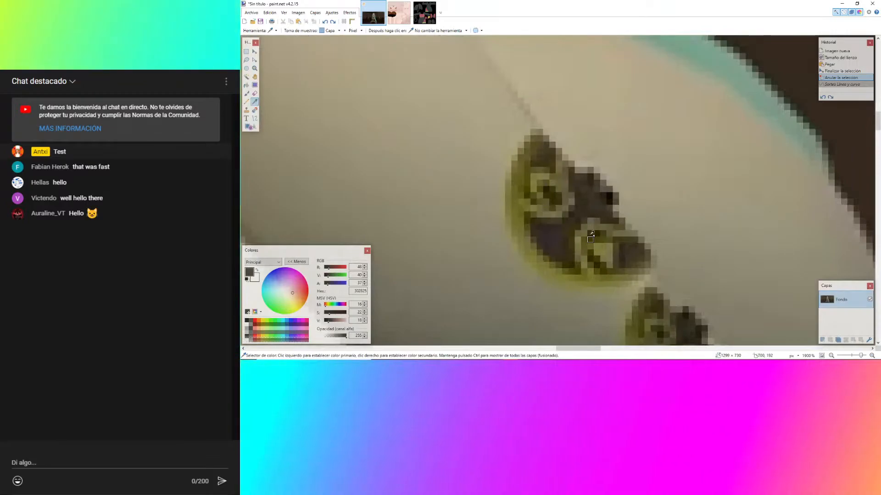
scroll(590, 235, "down", 10, "ctrl")
scroll(561, 264, "up", 2, "ctrl")
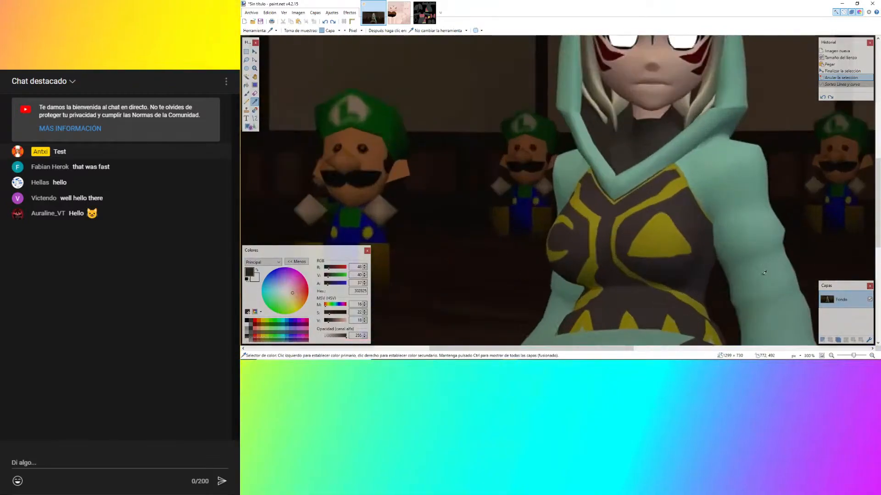
scroll(765, 273, "up", 5)
scroll(646, 202, "up", 7, "ctrl")
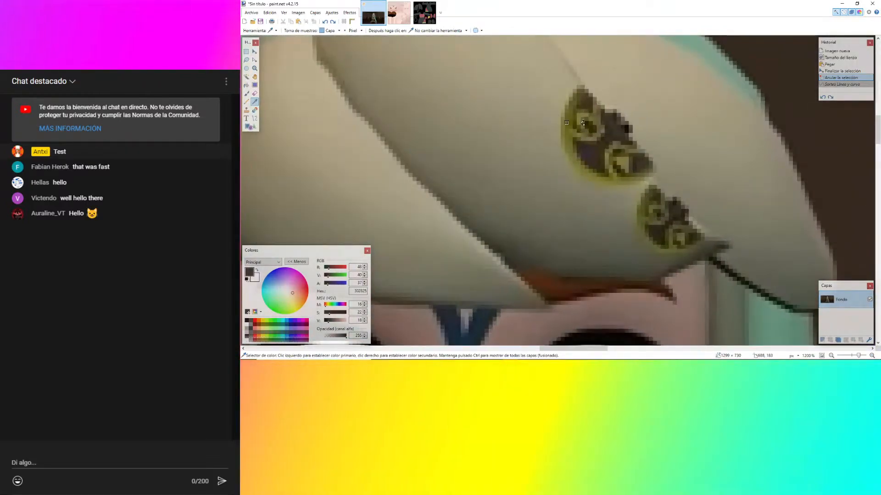
scroll(466, 131, "down", 4, "ctrl")
In deity_clothes_col.png, select the pink hair-clip flesh pieces with the Magic Wand, raising the tolerance until the seeds are included.
left_click(421, 17)
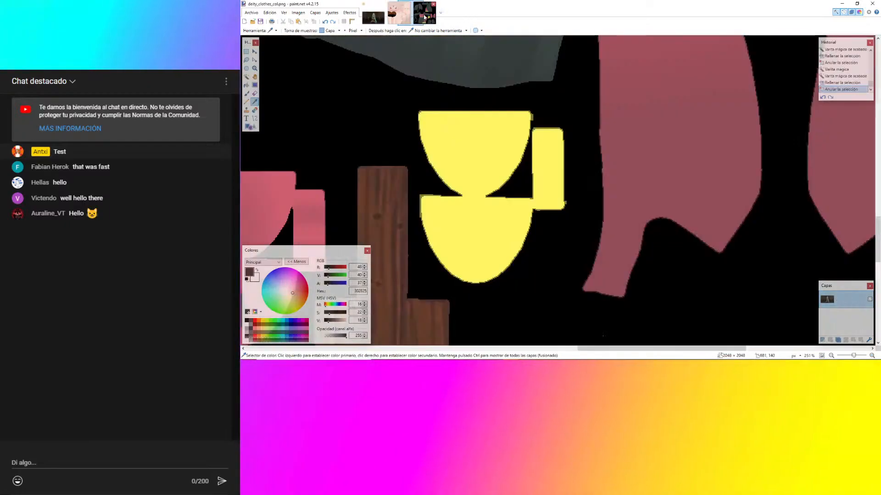
middle_click_drag(613, 211, 370, 140)
scroll(606, 167, "down", 5, "ctrl")
scroll(428, 165, "up", 4, "ctrl")
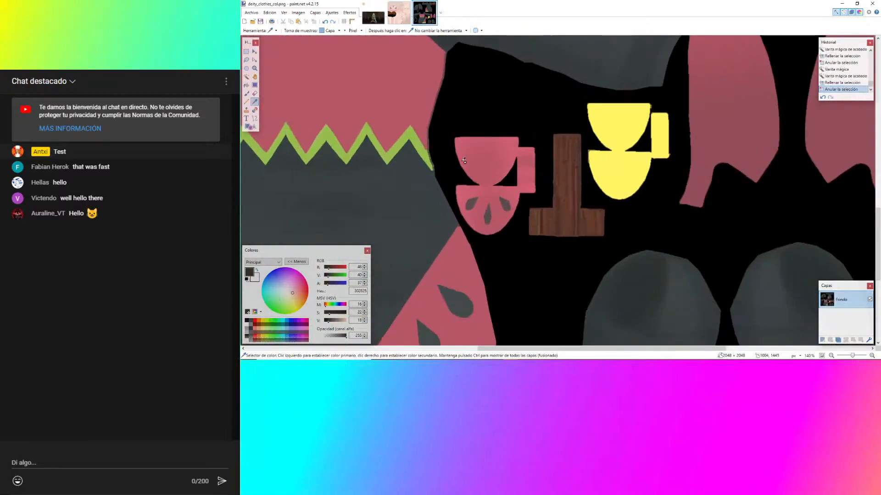
left_click(246, 78)
scroll(597, 164, "down", 2, "ctrl")
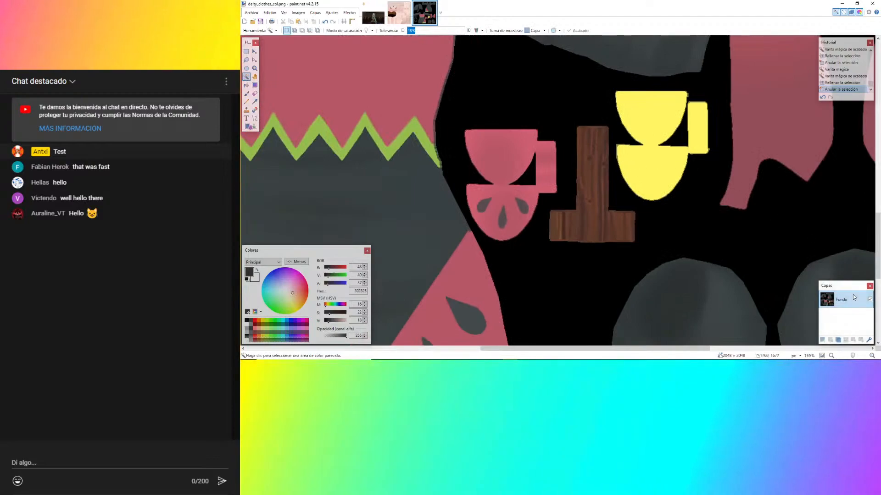
left_click(519, 157)
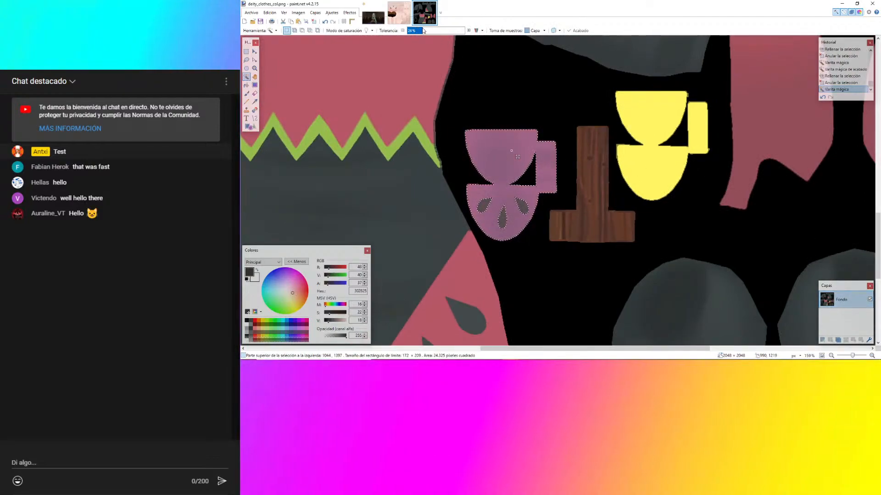
scroll(438, 31, "down", 1)
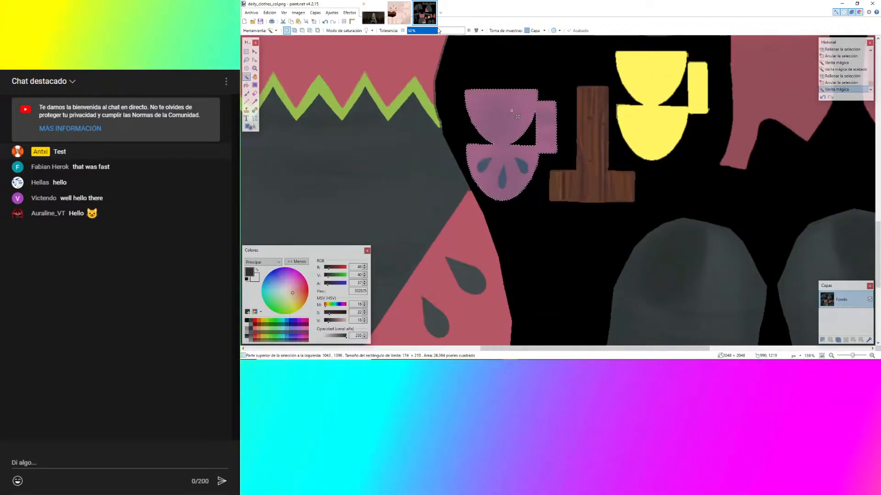
left_click(438, 31)
Try filling the selected flesh pieces with the dark brown 302825, inspect their edges and undo back to the selection.
key("BackSpace")
key("ctrl+d")
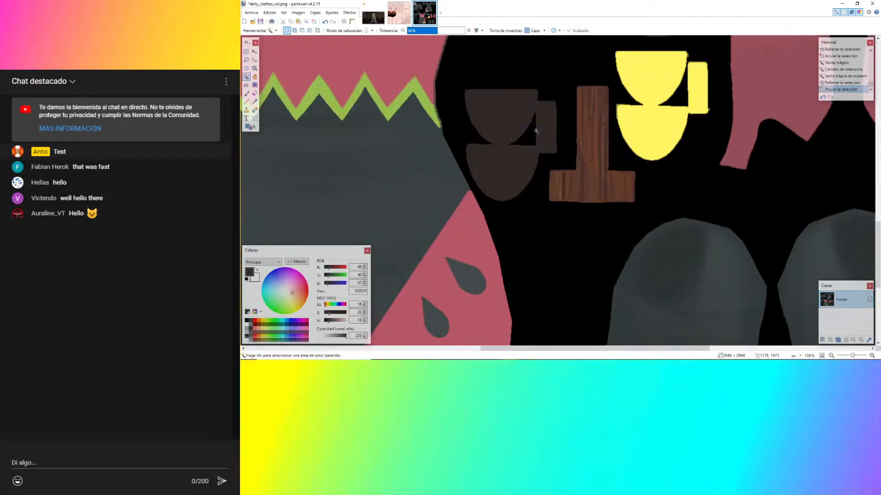
scroll(515, 106, "up", 10, "ctrl")
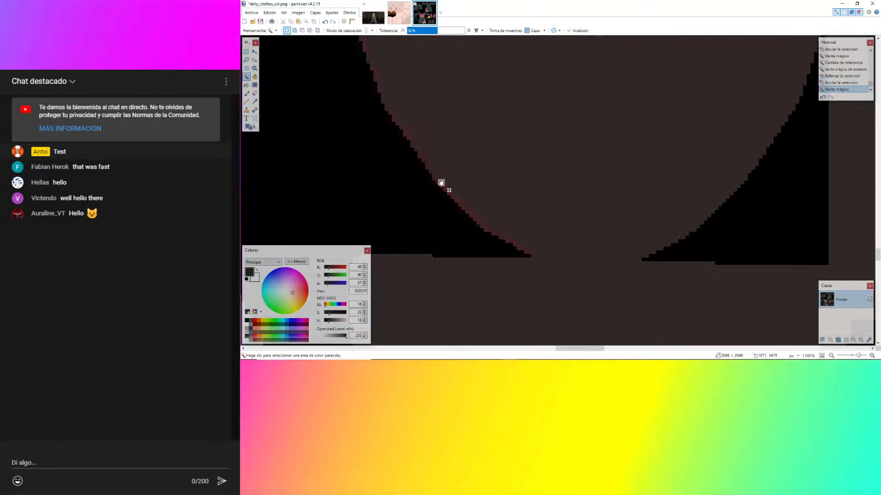
scroll(441, 183, "down", 5, "ctrl")
key("ctrl+z")
key("ctrl+z")
key("ctrl+z")
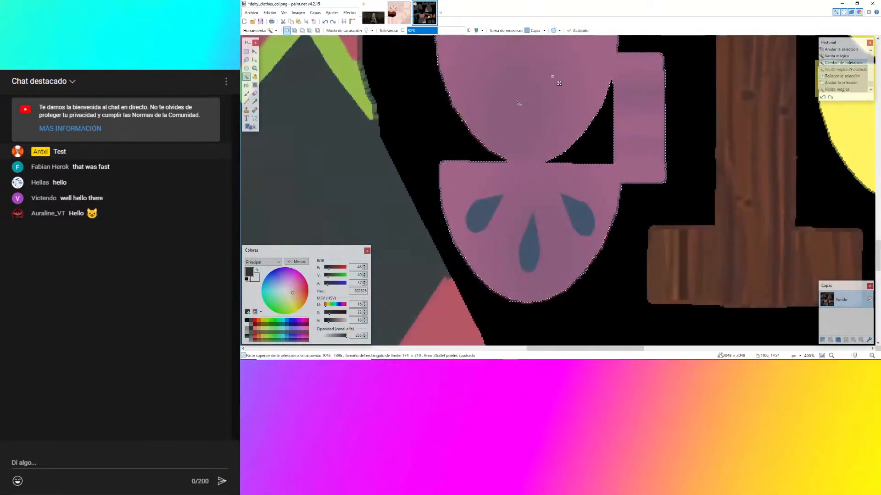
Set the Magic Wand tolerance to 67%, fill the selected hair-clip flesh pieces with the dark brown 302825 and deselect.
left_click_drag(444, 31, 452, 30)
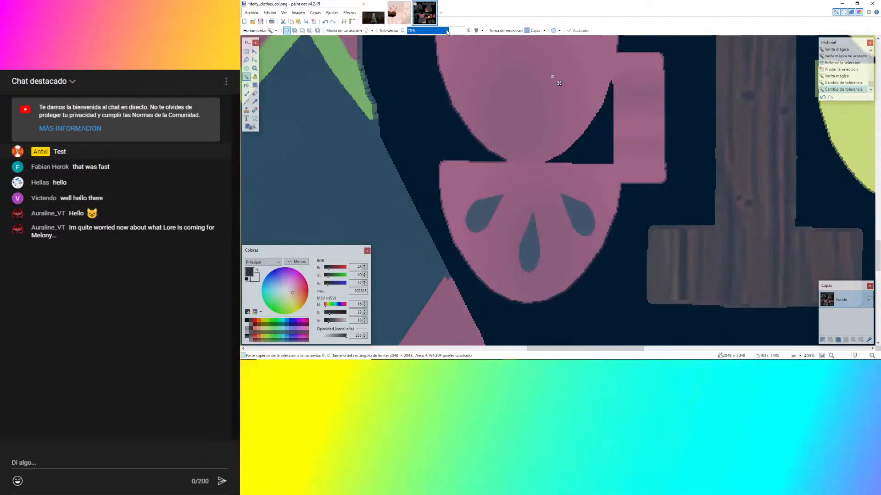
left_click(403, 31)
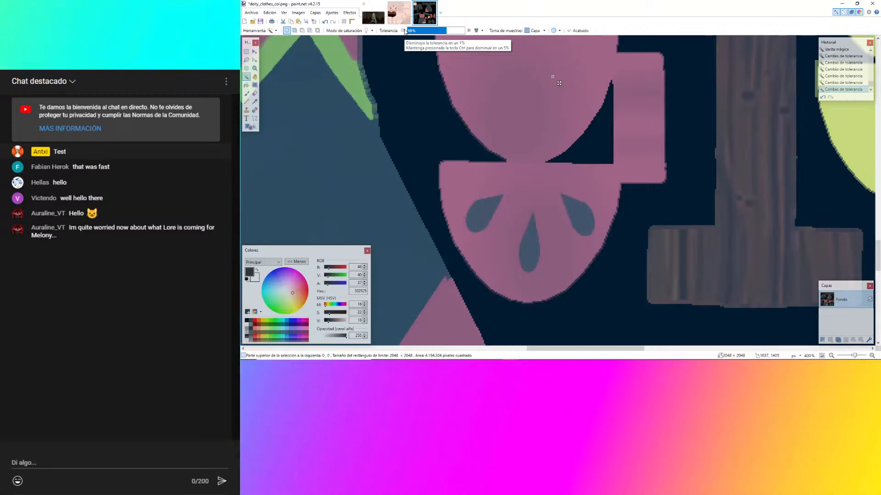
left_click(404, 31)
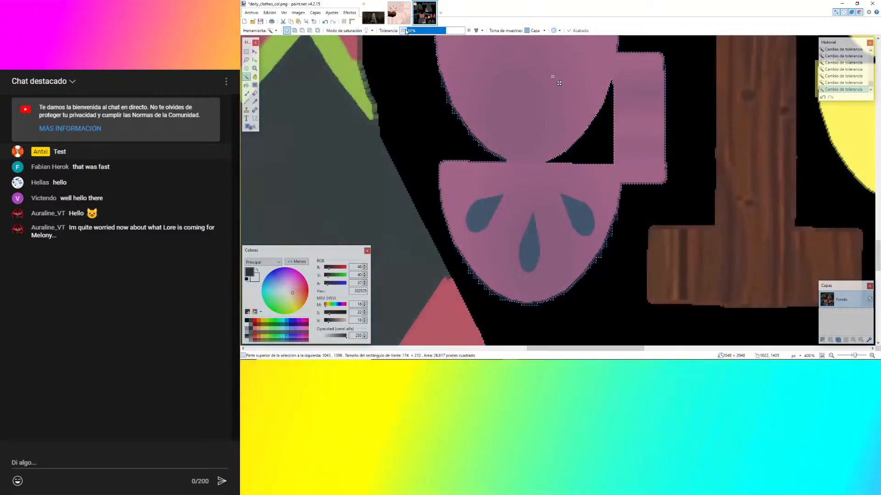
left_click(402, 31)
key("BackSpace")
key("ctrl+d")
key("ctrl+minus")
key("ctrl+minus")
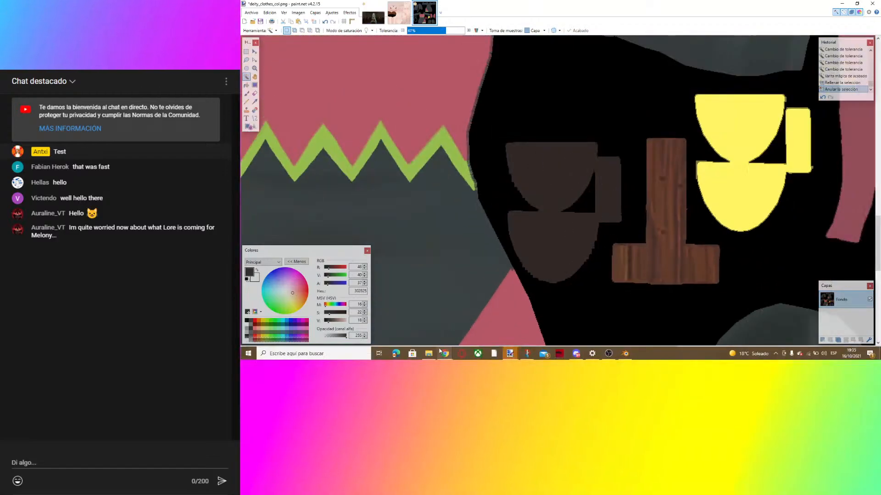
Switch to the live chat window in Chrome to read the latest message, and return to paint.net.
mouse_move(443, 353)
left_click(479, 318)
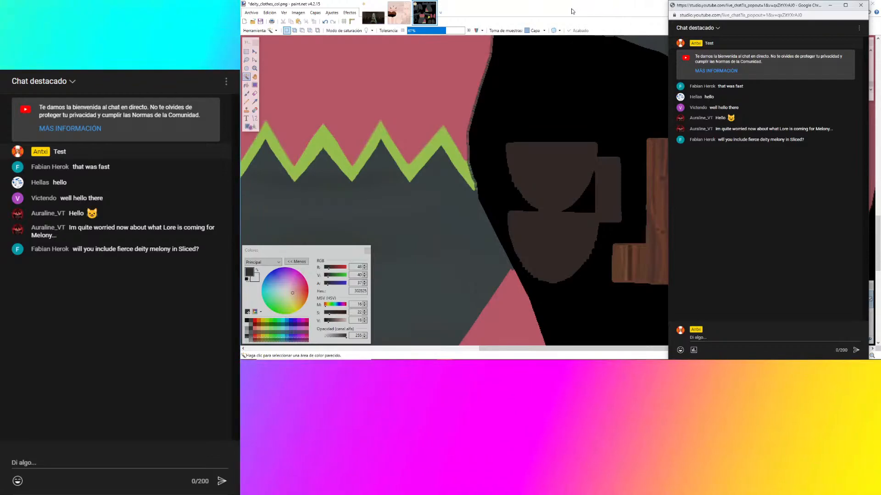
left_click(572, 11)
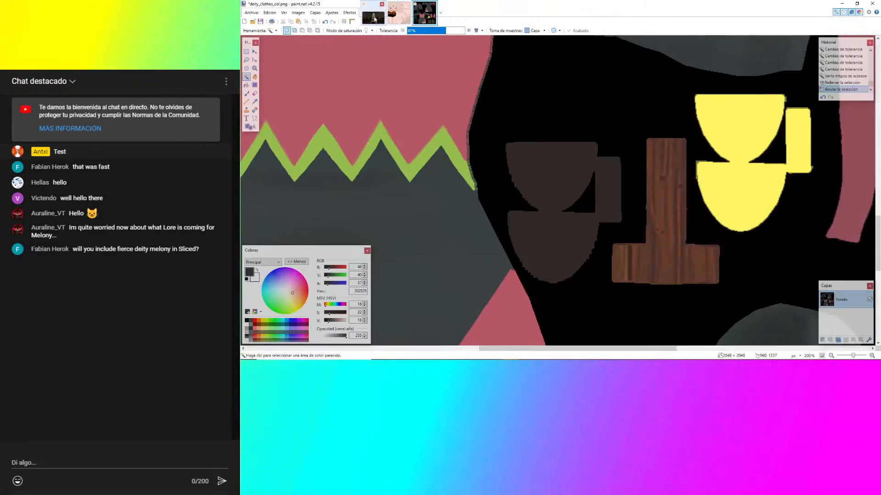
Check the hair clips in the reference image, sample the yellow FFF463 from the texture's rind pieces and add a new layer.
left_click(374, 19)
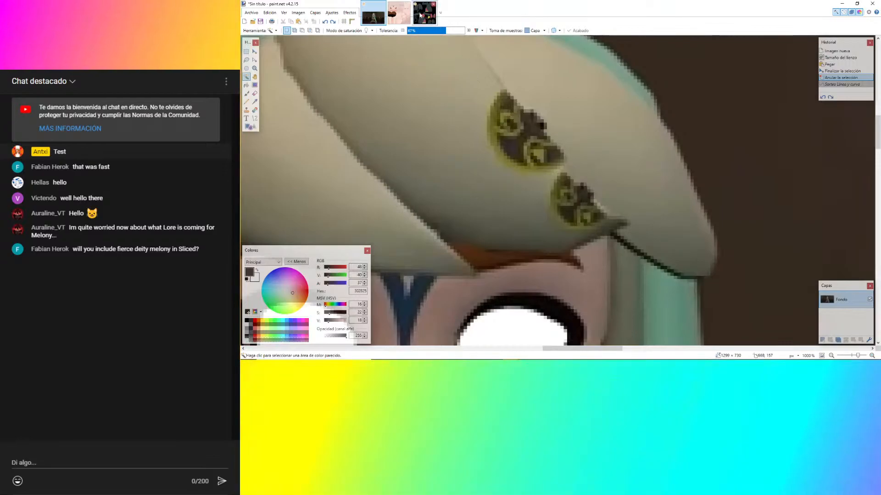
left_click(420, 15)
key("k")
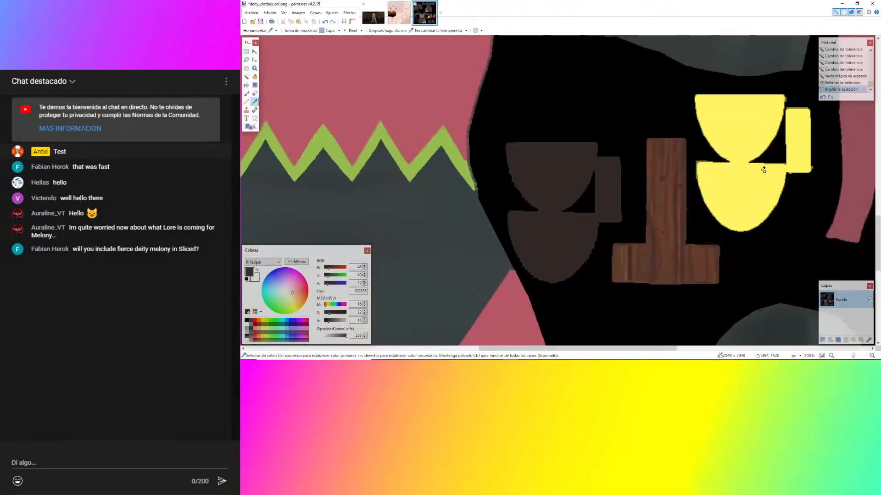
left_click(764, 170)
left_click(821, 339)
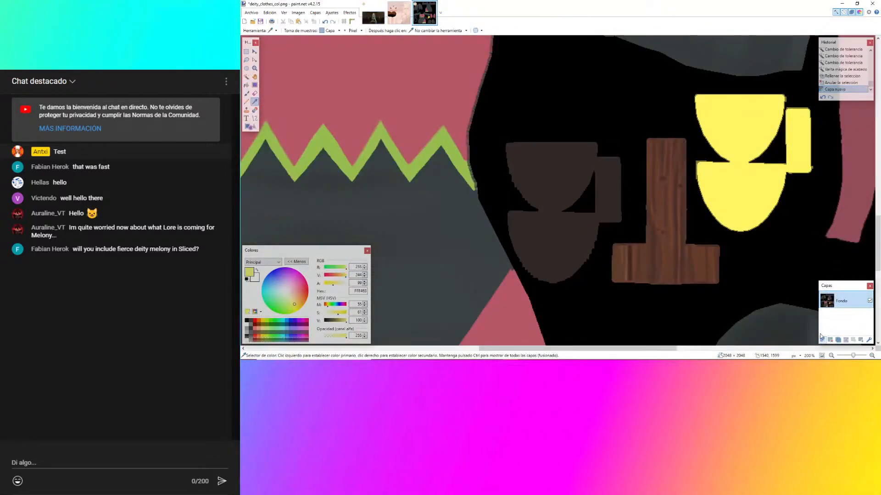
Choose the Line/Curve tool and compare the yellow swirl pattern in the reference image with the upper dark brown hair-clip piece.
left_click(374, 14)
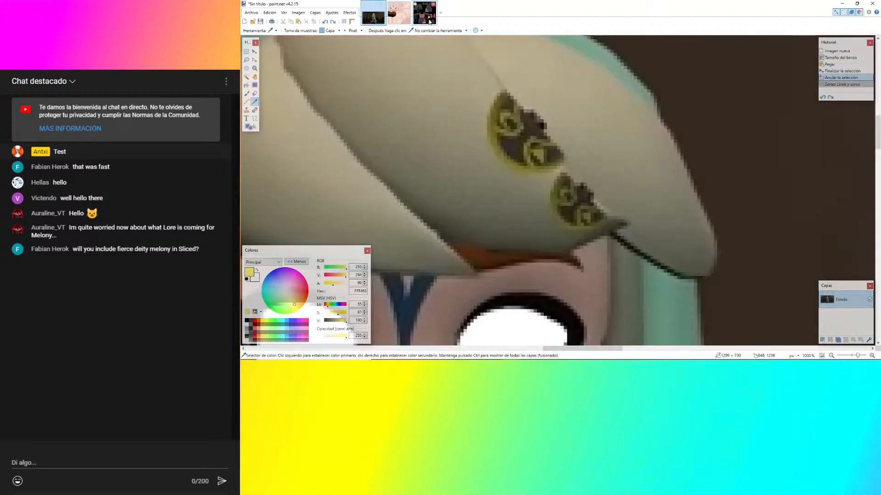
left_click(430, 21)
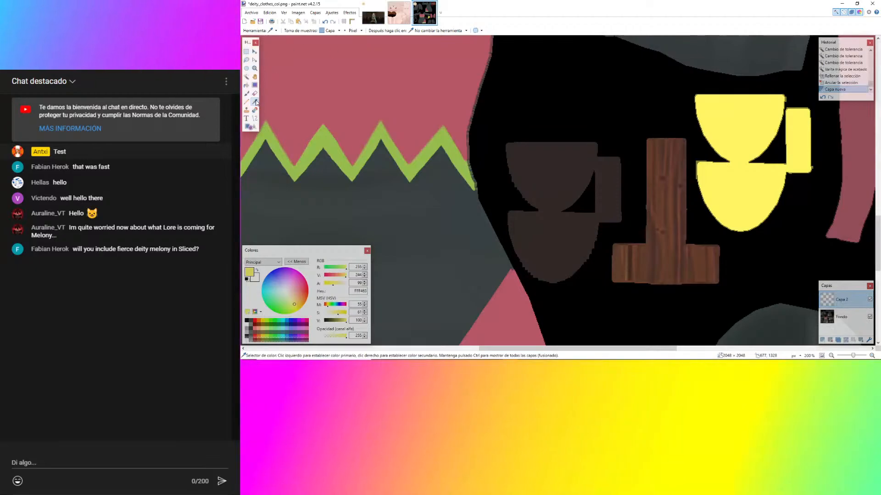
left_click(255, 118)
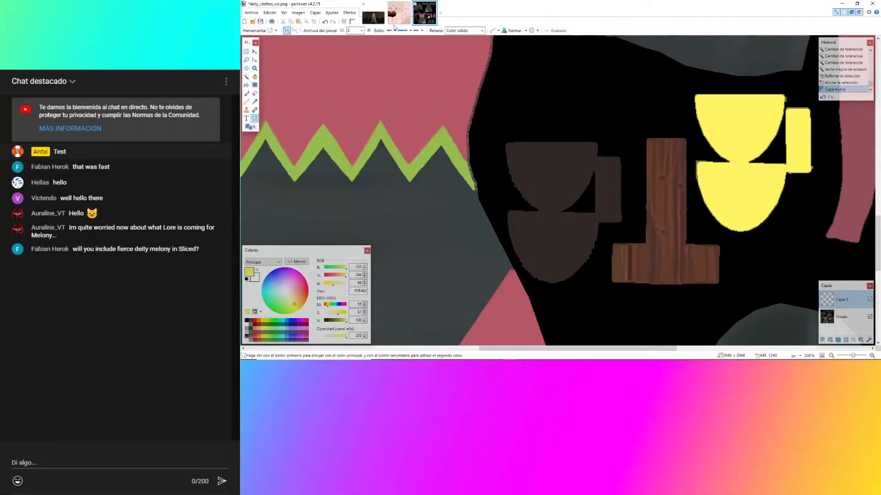
left_click(373, 12)
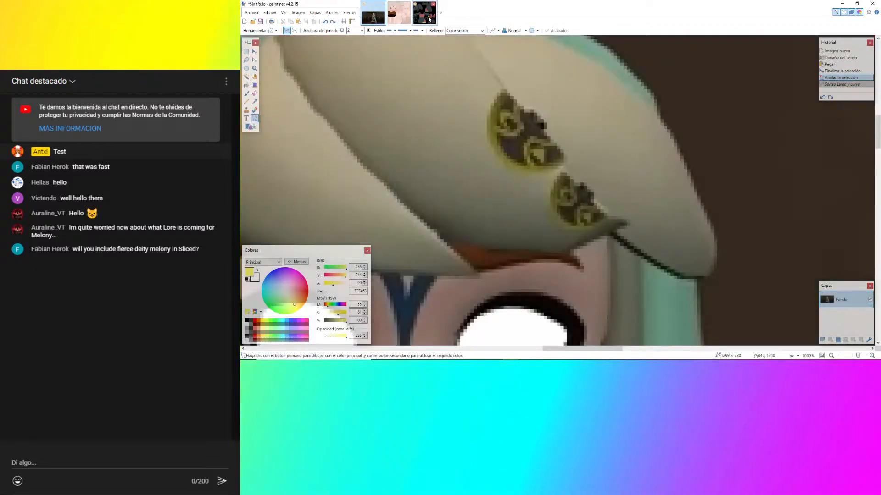
left_click(430, 19)
scroll(485, 132, "up", 2, "ctrl")
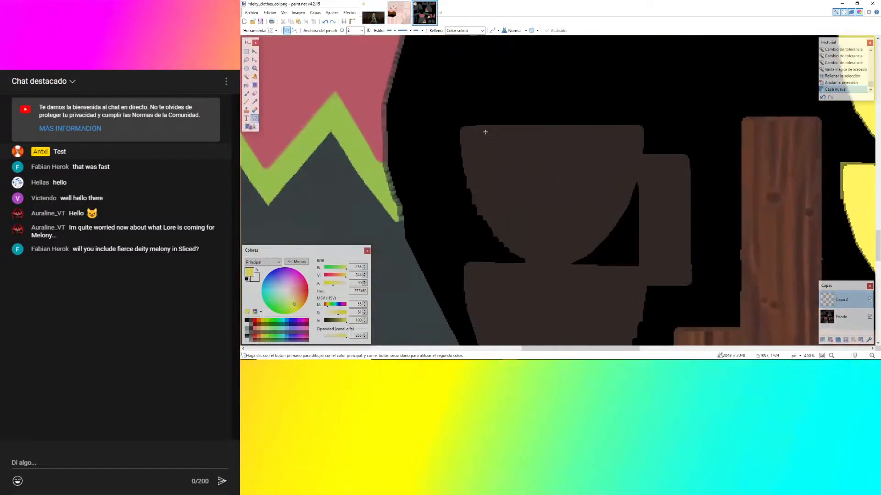
left_click(374, 18)
left_click(428, 20)
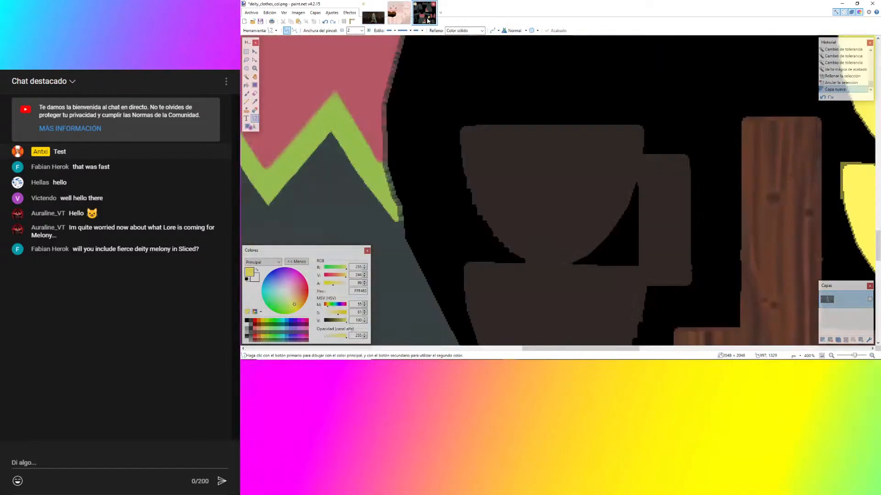
scroll(513, 140, "up", 3, "ctrl")
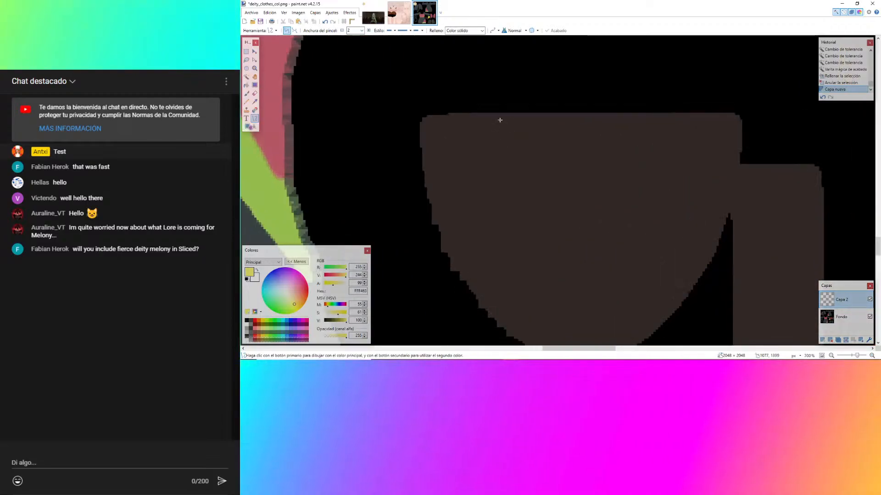
left_click(374, 17)
left_click(427, 19)
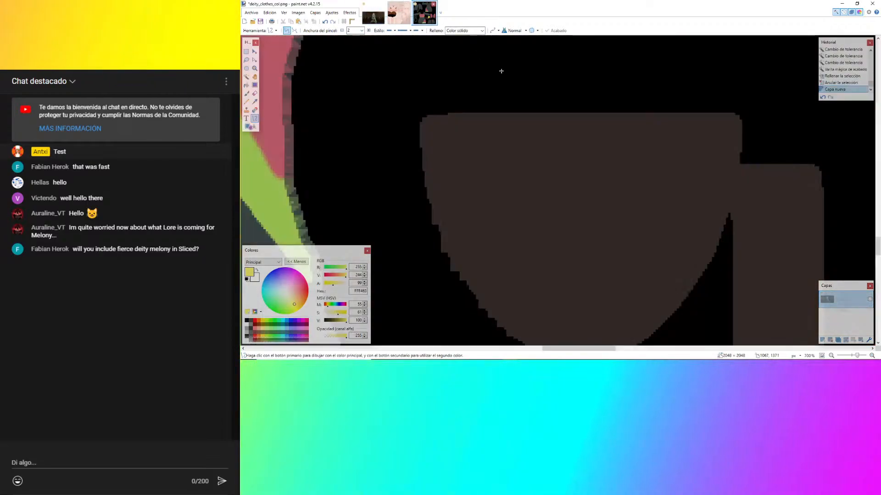
On the new layer, draw a yellow curve of width 2, about 116 px long, bulging inward from the upper brown piece's top edge to its lower-left edge.
left_click_drag(491, 113, 483, 241)
scroll(556, 151, "down", 3, "ctrl")
scroll(552, 234, "up", 3, "ctrl")
left_click_drag(490, 111, 582, 133)
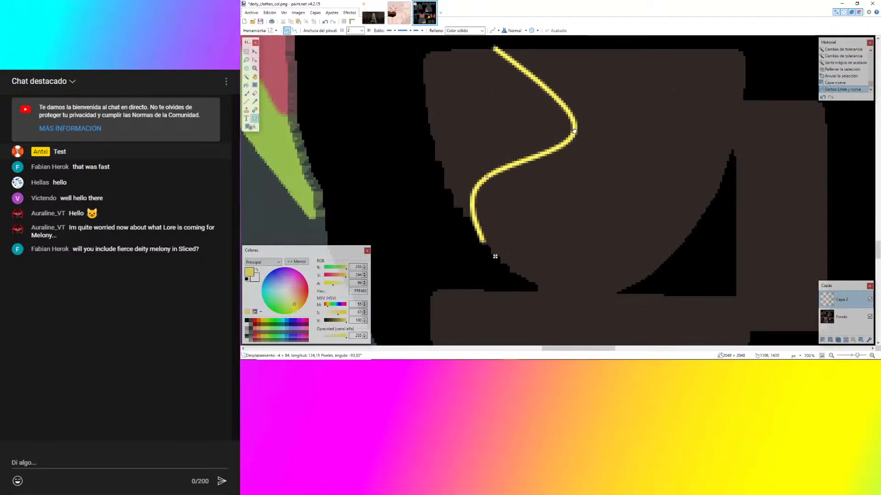
left_click_drag(487, 177, 556, 211)
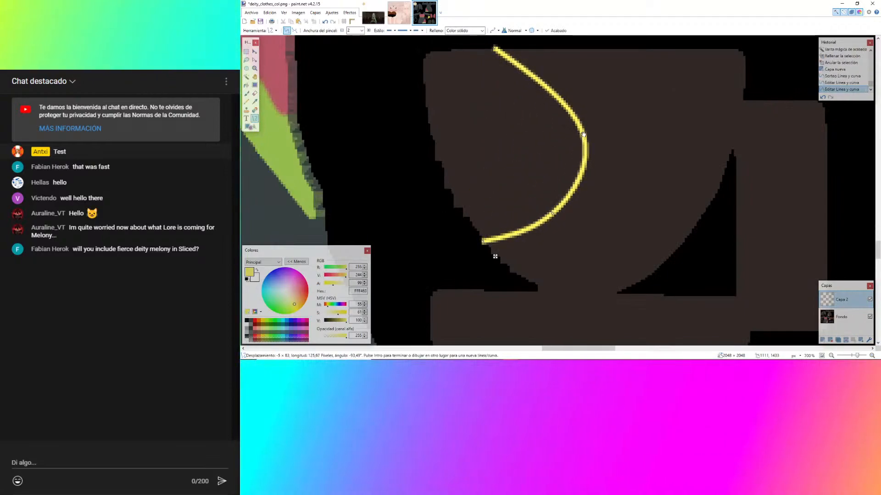
left_click_drag(583, 133, 564, 127)
scroll(565, 127, "down", 3, "ctrl")
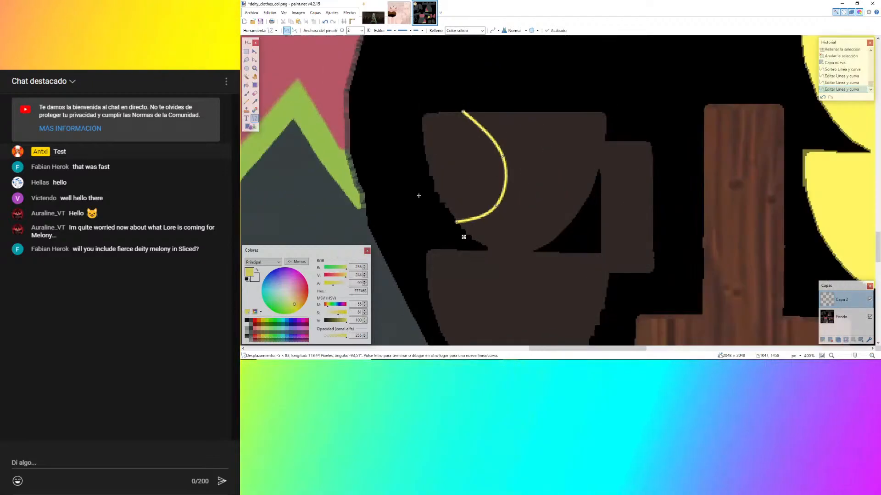
scroll(505, 189, "up", 3, "ctrl")
left_click_drag(502, 181, 495, 181)
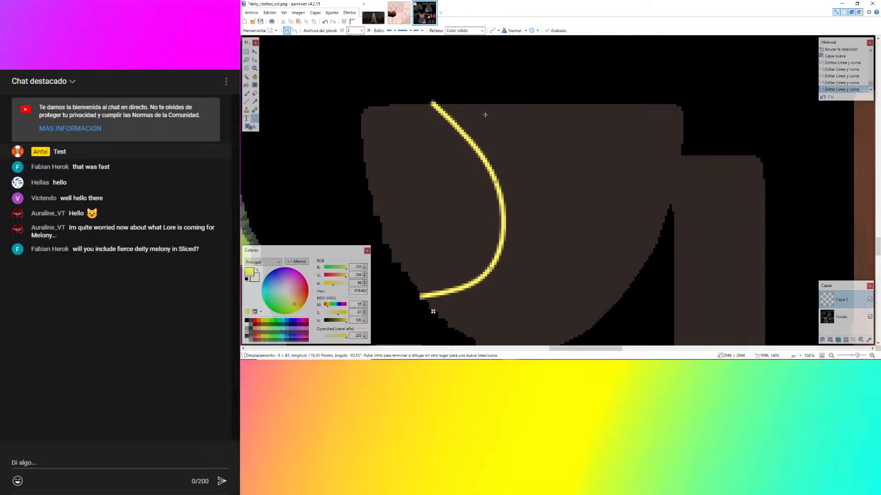
Refine the yellow curve's bend to about 114 px long, comparing it with the hair-clip swirls in the reference image.
left_click(373, 13)
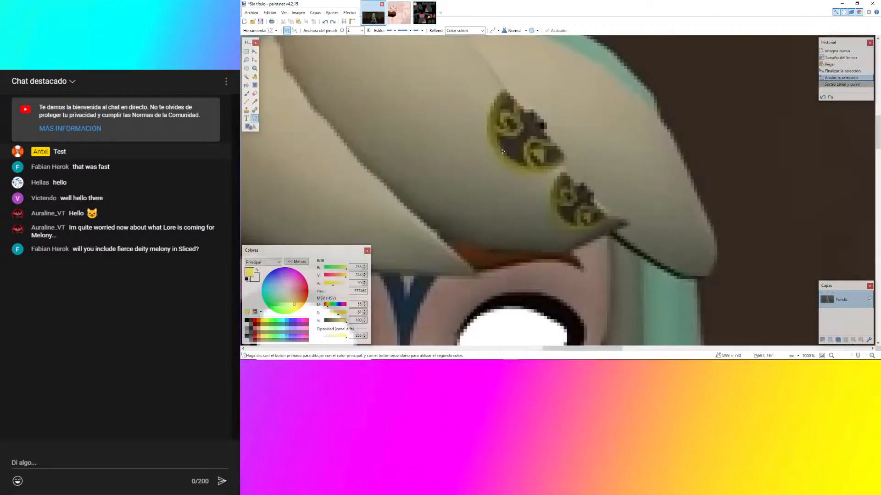
left_click(425, 12)
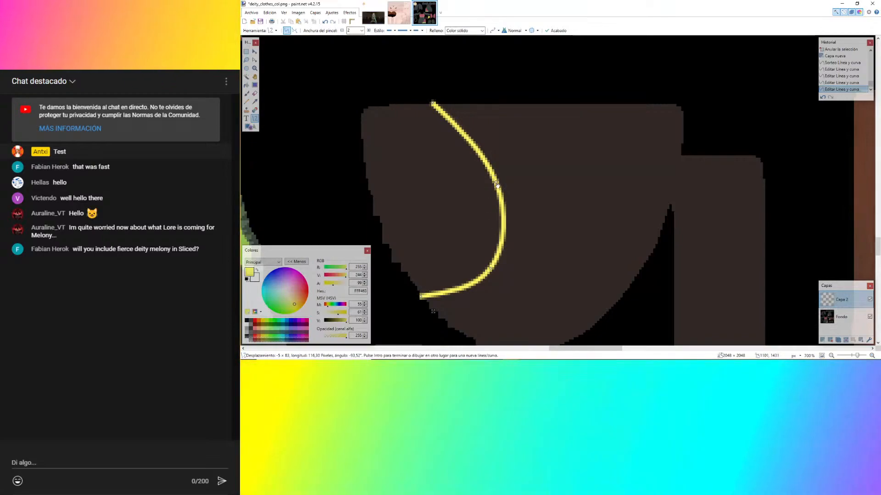
left_click_drag(497, 184, 493, 184)
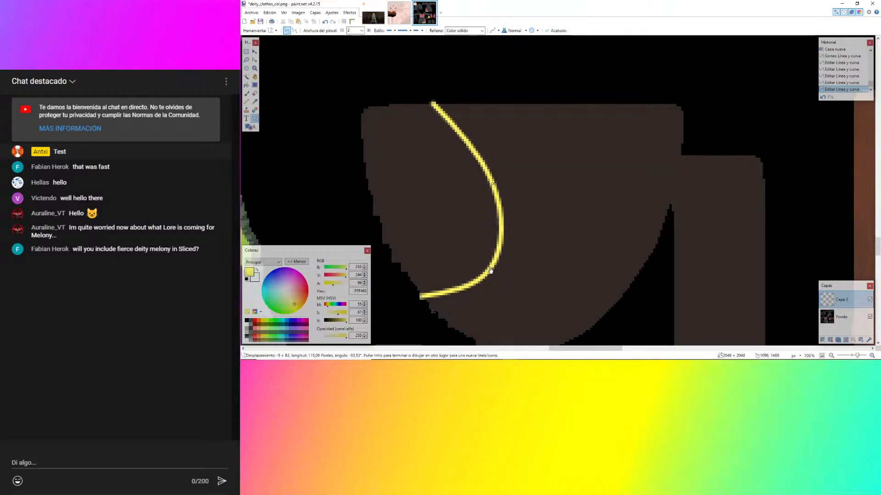
key("Return")
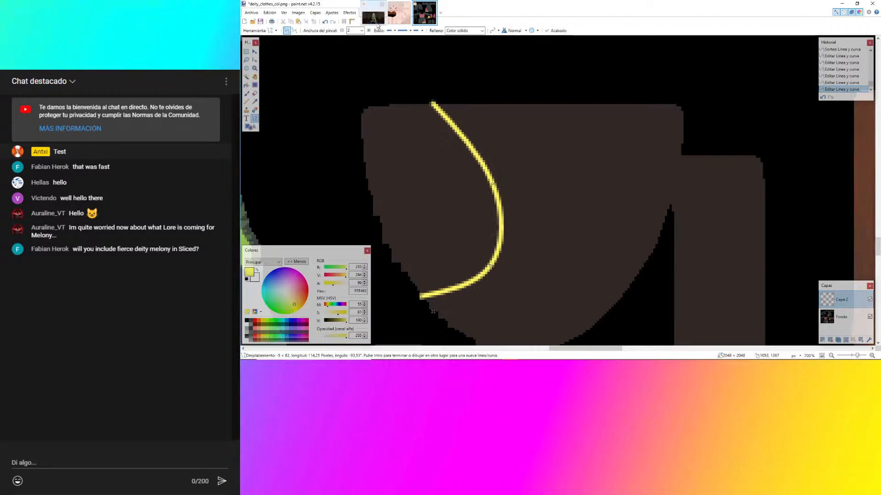
left_click(373, 12)
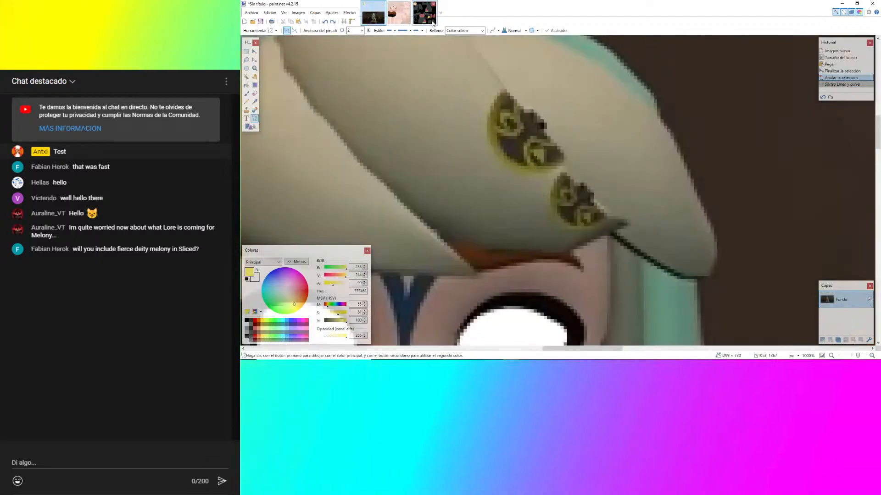
left_click(424, 12)
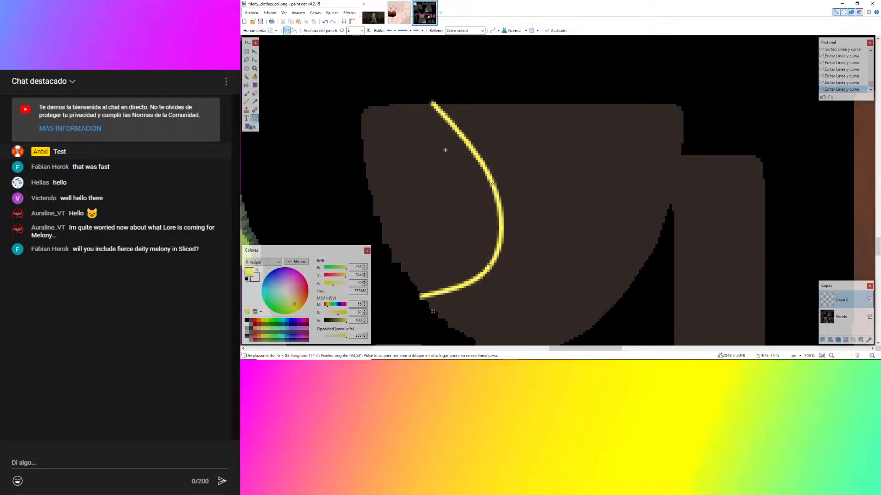
Finish the yellow curve, duplicate its layer and flip the copy horizontally.
key("s")
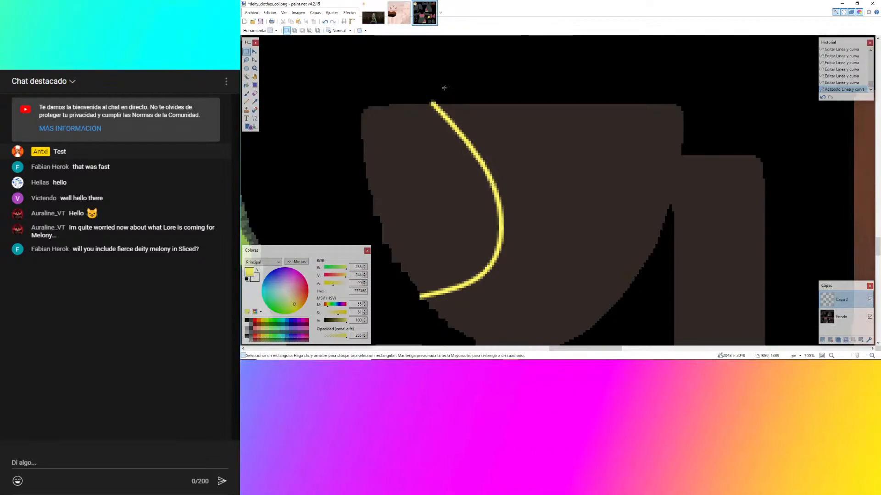
left_click_drag(365, 77, 548, 317)
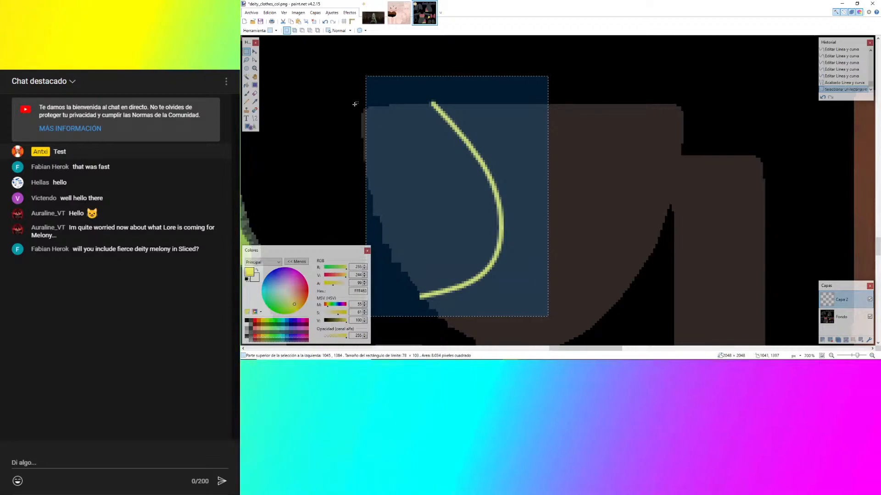
key("ctrl+shift+d")
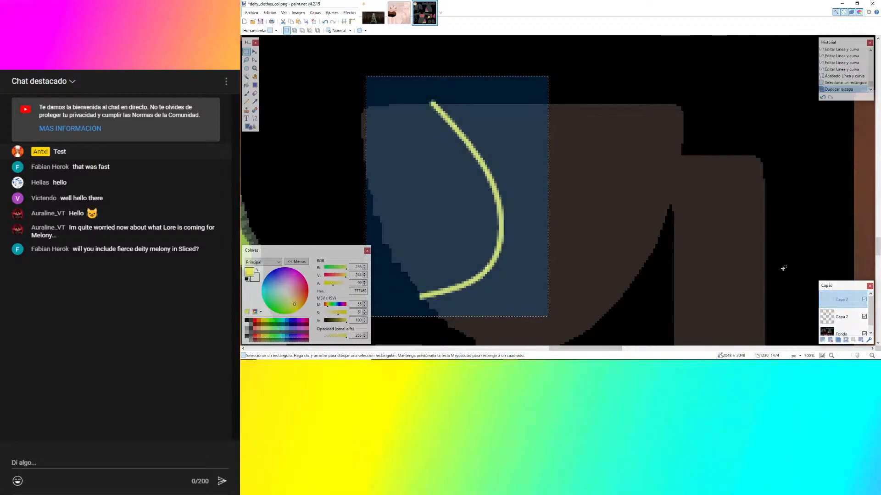
left_click(497, 129)
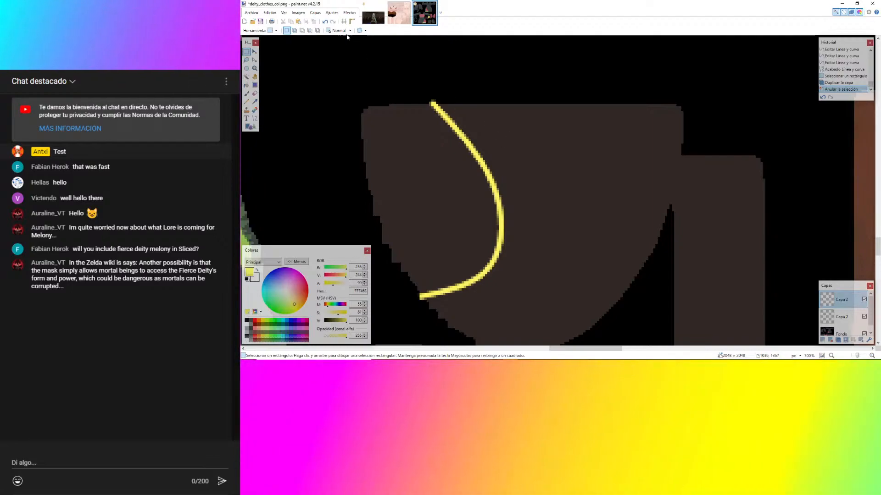
left_click(315, 13)
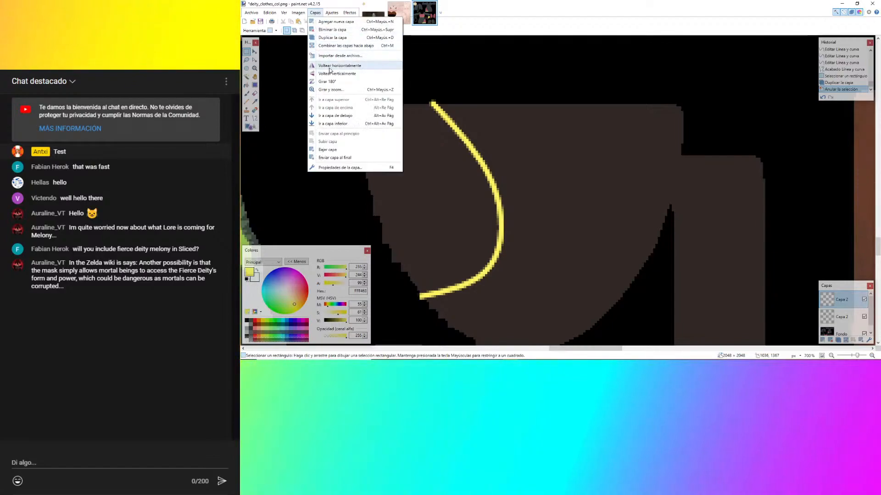
left_click(339, 66)
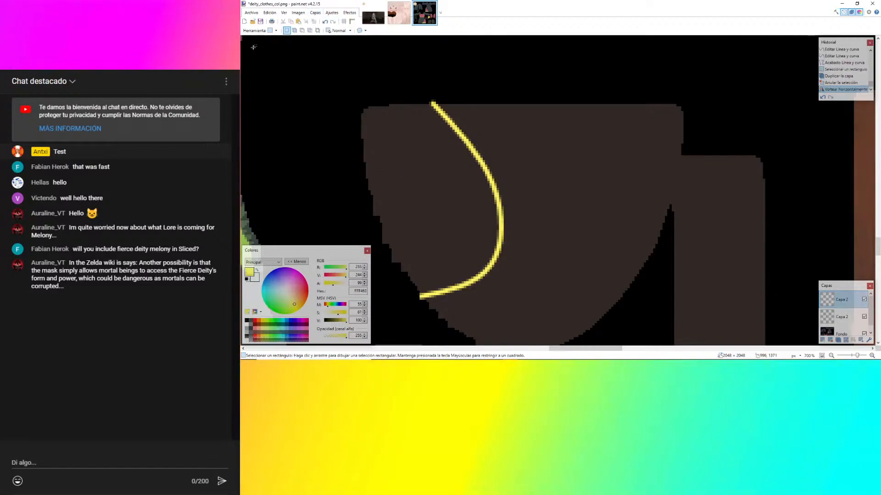
left_click(836, 12)
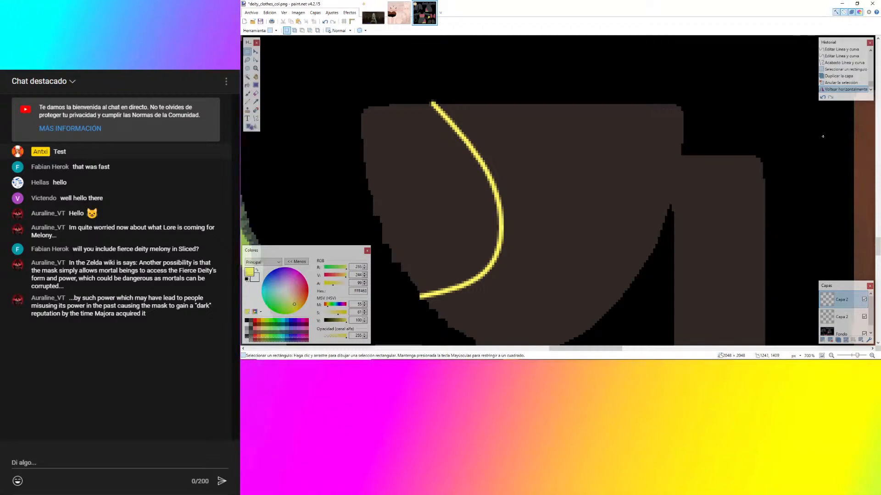
left_click_drag(540, 135, 824, 155)
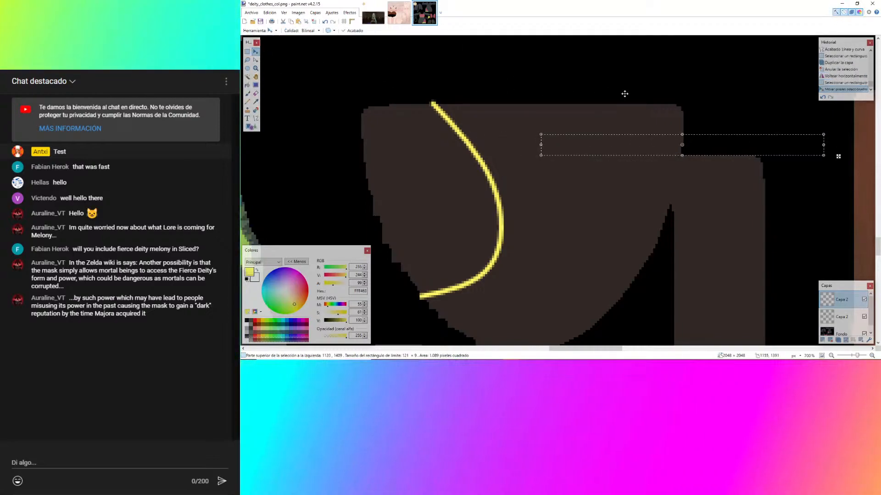
left_click(744, 137)
key("ctrl+d")
Move the whole mirrored layer about 173 px to the right to bring its curve onto the right half of the upper brown piece.
left_click_drag(744, 137, 835, 151)
left_click_drag(525, 137, 653, 127)
scroll(454, 275, "up", 3, "ctrl")
scroll(495, 280, "down", 5, "ctrl")
scroll(462, 220, "up", 6, "ctrl")
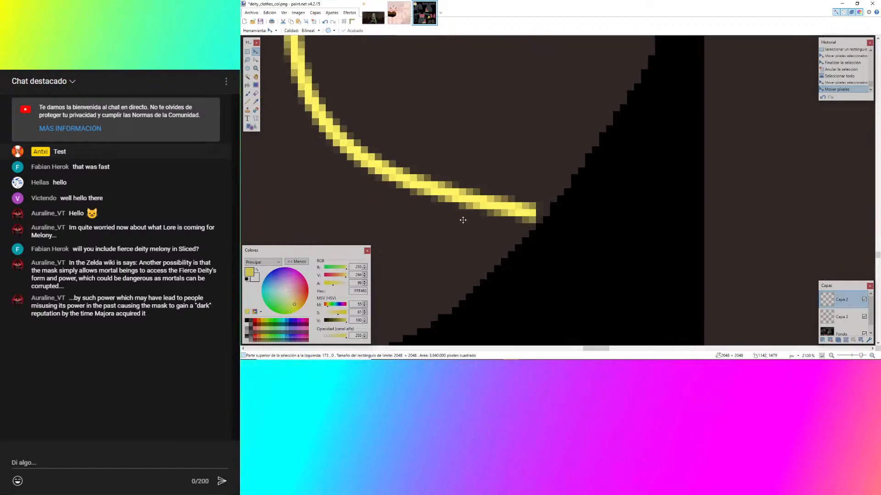
Nudge the mirrored curve to a total offset of 176 px so its lower end meets the upper piece's right edge.
key("Right")
key("Right")
key("Right")
key("Right")
key("Right")
key("Right")
scroll(529, 215, "up", 6, "ctrl")
key("Left")
key("Left")
key("Left")
key("Left")
key("Left")
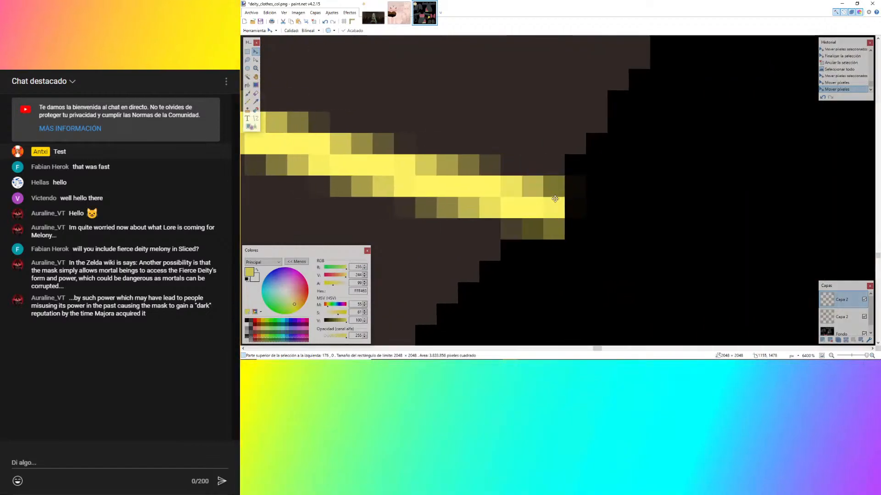
key("Right")
key("Right")
scroll(681, 266, "down", 6, "ctrl")
scroll(707, 281, "down", 4, "ctrl")
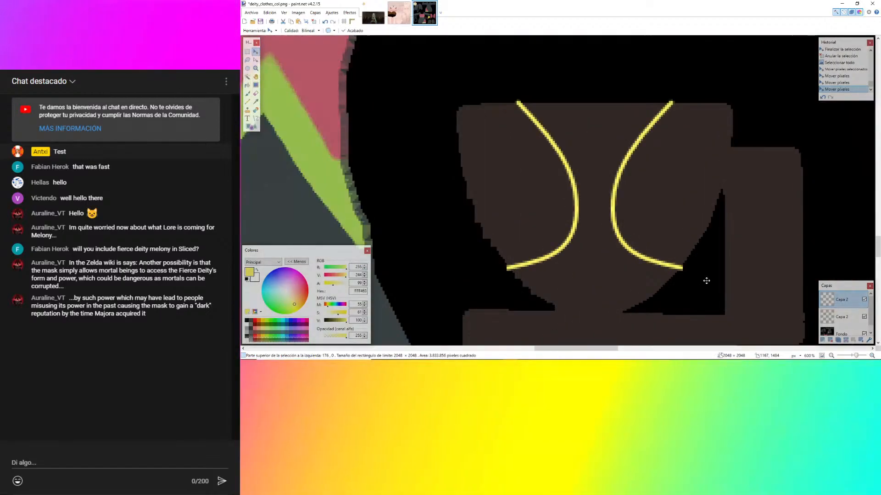
Switch to Chrome to check the live chat pop-out and bring up the "SMG4: To Become A God" video.
mouse_move(454, 357)
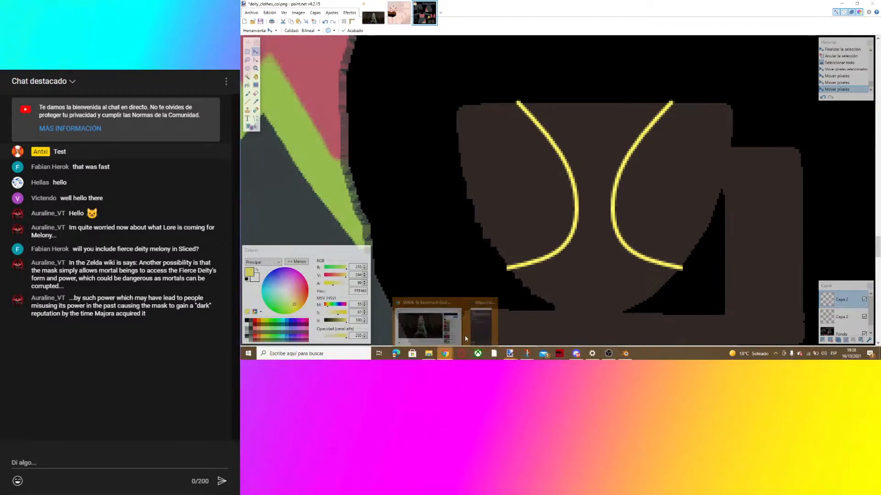
left_click(464, 335)
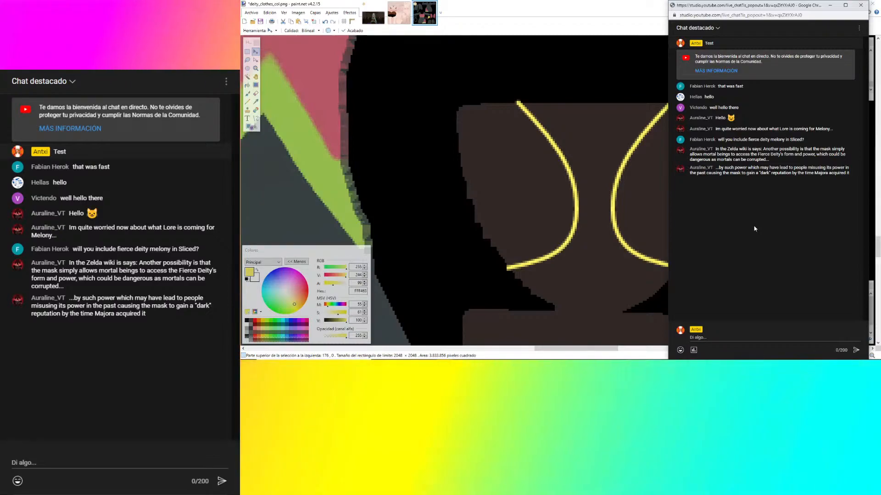
mouse_move(372, 362)
left_click(448, 354)
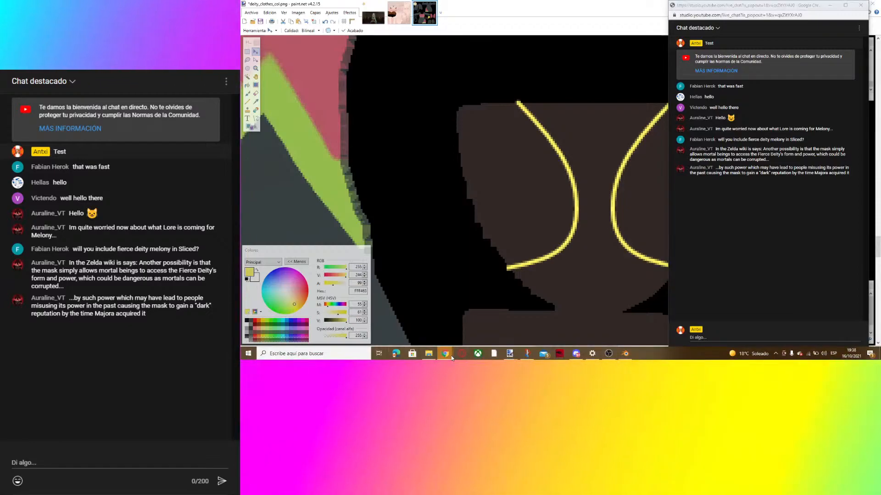
left_click(431, 324)
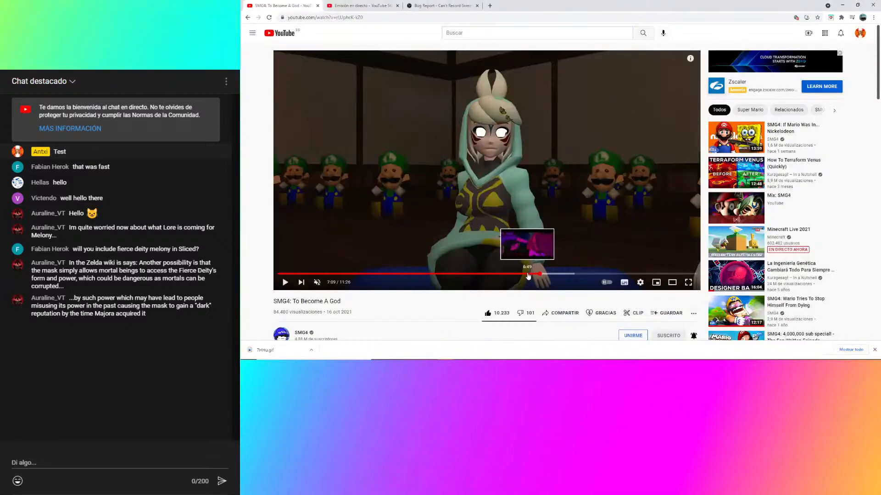
View the video's scenes at 6:49 and around 8:48, and return to the paused Deity frame at 7:09.
left_click(527, 275)
left_click(556, 164)
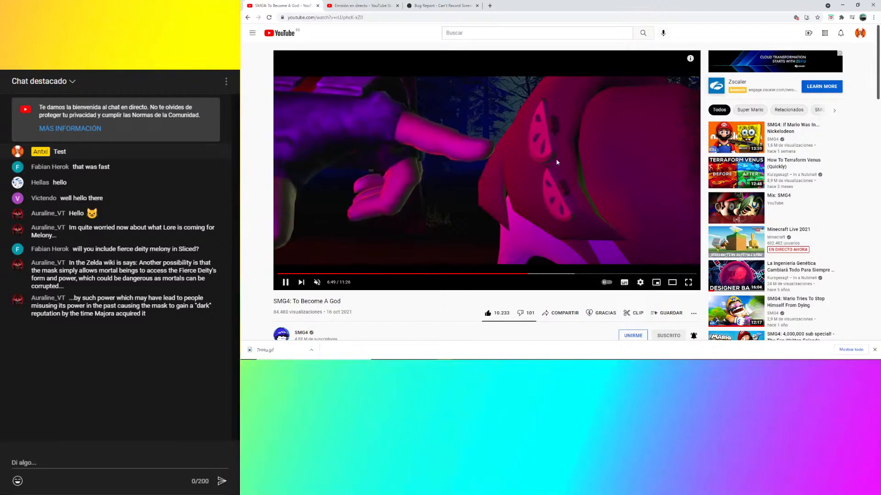
left_click(557, 163)
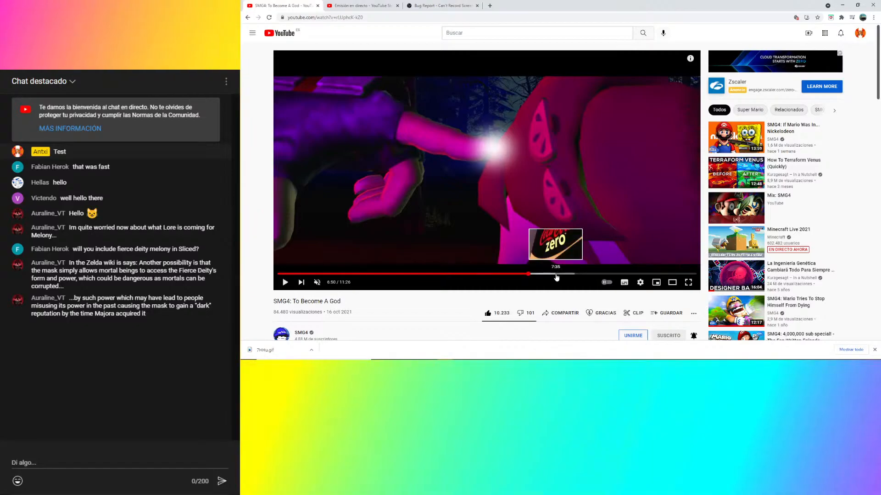
left_click(607, 274)
left_click_drag(608, 279, 600, 278)
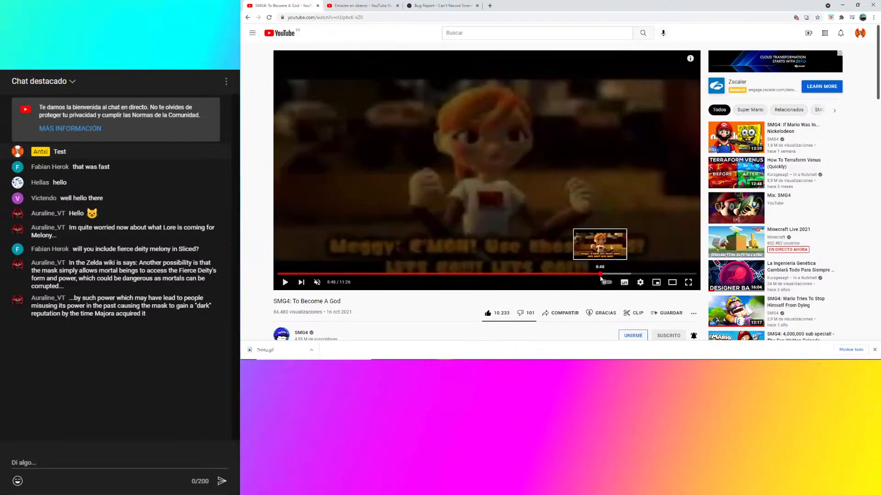
left_click(597, 278)
left_click_drag(598, 277, 539, 256)
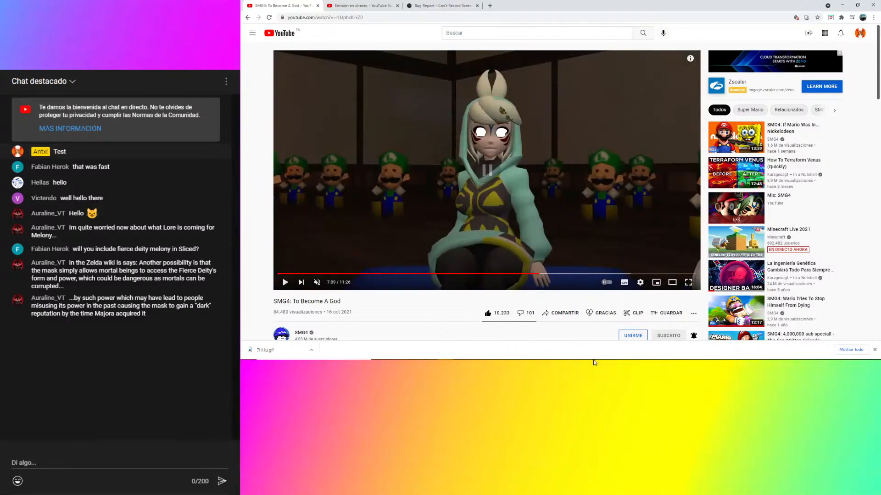
Switch back to paint.net and compare the reference image's hair-clip swirls with the two mirrored curves in deity_clothes_col.png.
mouse_move(602, 357)
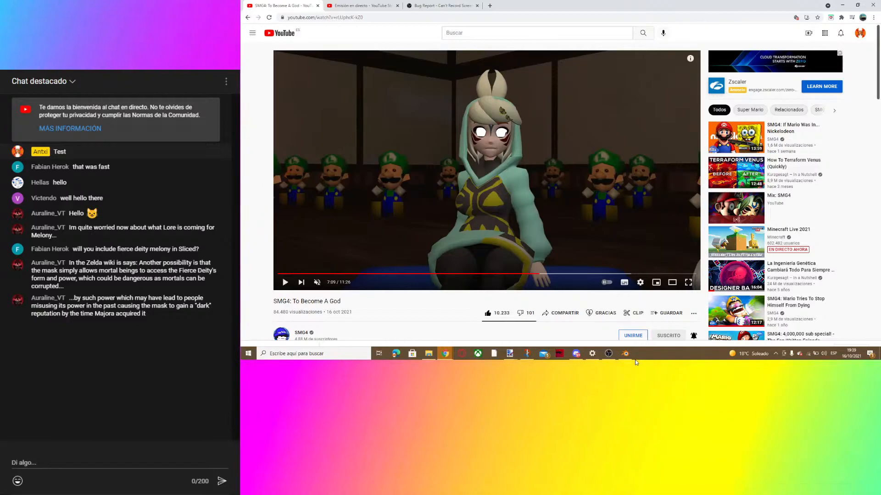
left_click(624, 353)
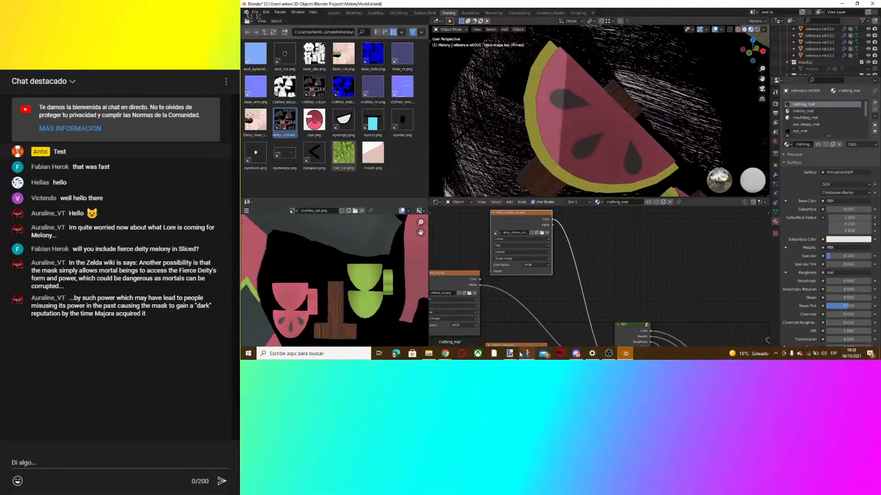
mouse_move(509, 353)
left_click(549, 341)
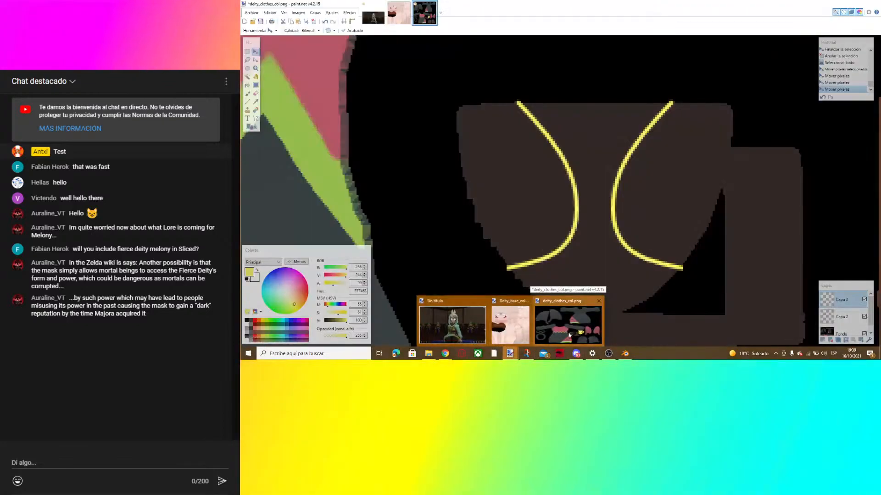
left_click(374, 17)
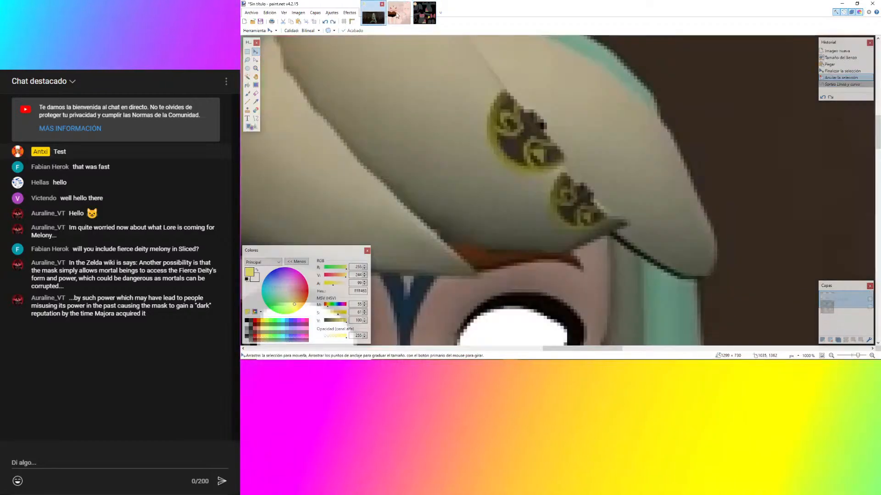
left_click(431, 17)
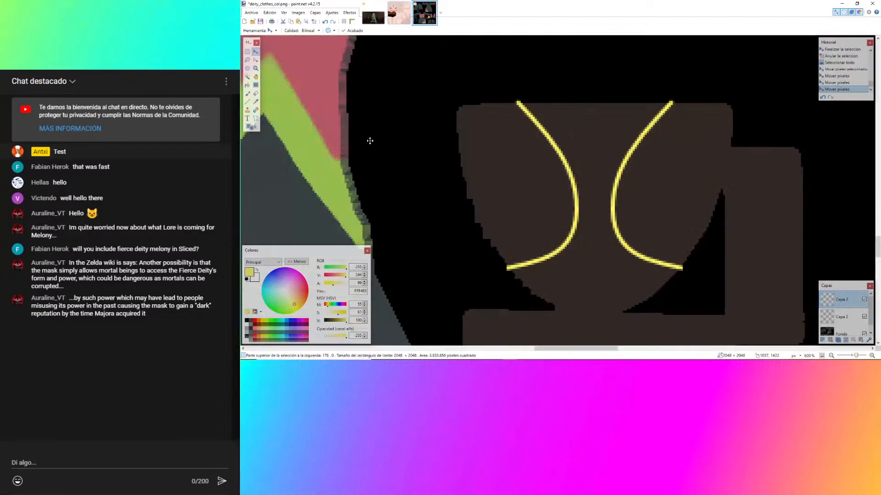
Merge the mirrored curve's layer down, add a new layer and choose the Line/Curve tool.
left_click(255, 119)
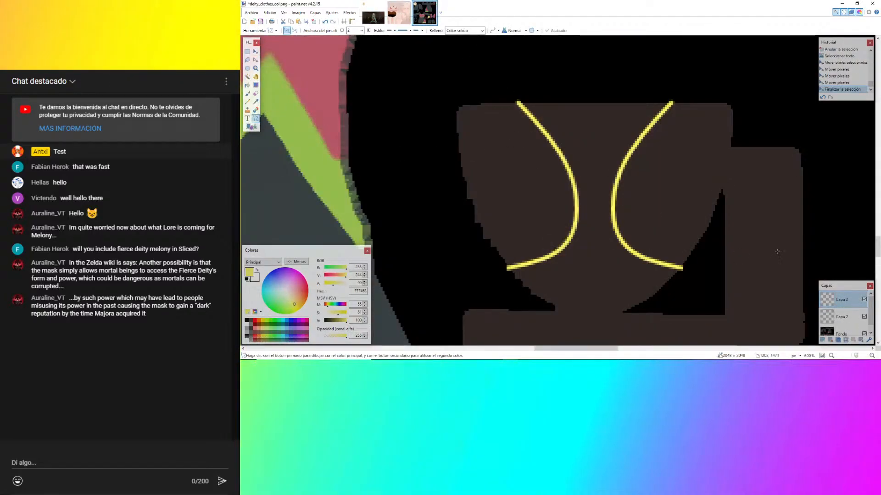
left_click(846, 340)
left_click(822, 340)
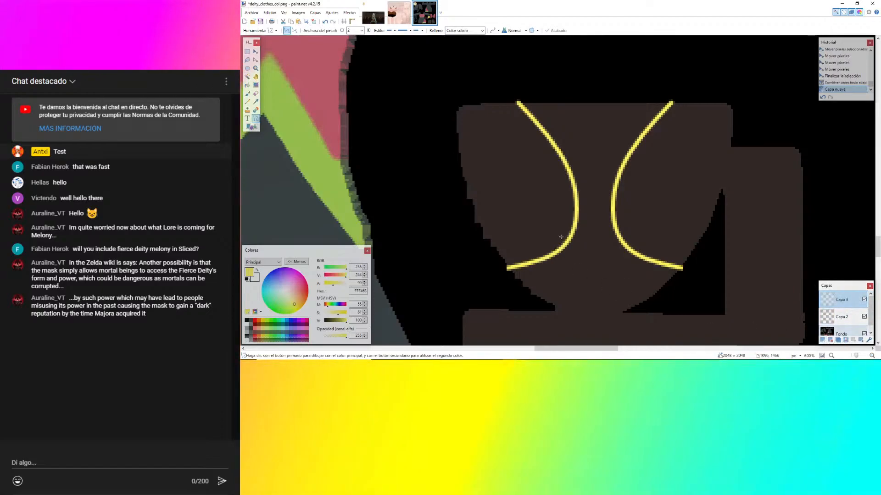
On the new layer, draw a yellow line of width 2, about 85 px long, joining the left curve's top and lower ends.
scroll(520, 54, "up", 3, "ctrl")
scroll(514, 152, "up", 2, "ctrl")
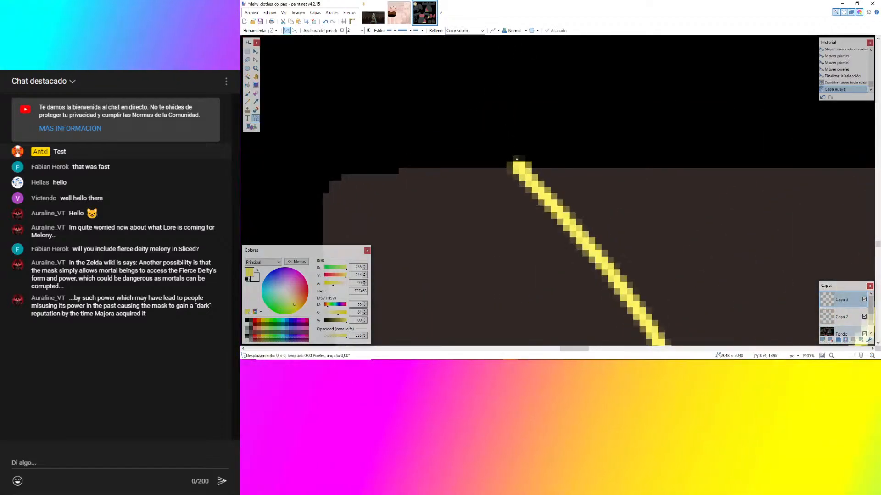
scroll(471, 96, "down", 4, "ctrl")
left_click_drag(517, 159, 475, 233)
scroll(487, 83, "down", 4, "ctrl")
scroll(478, 238, "up", 5, "ctrl")
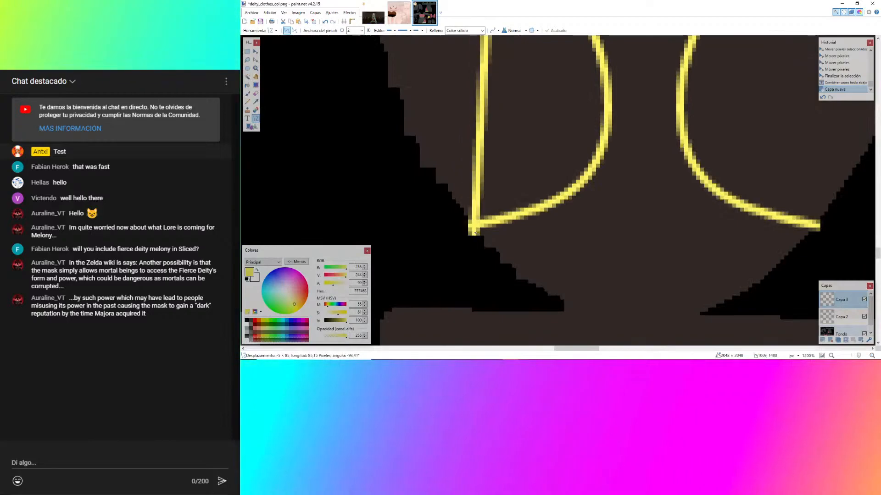
scroll(477, 234, "down", 5, "ctrl")
scroll(480, 156, "up", 2, "ctrl")
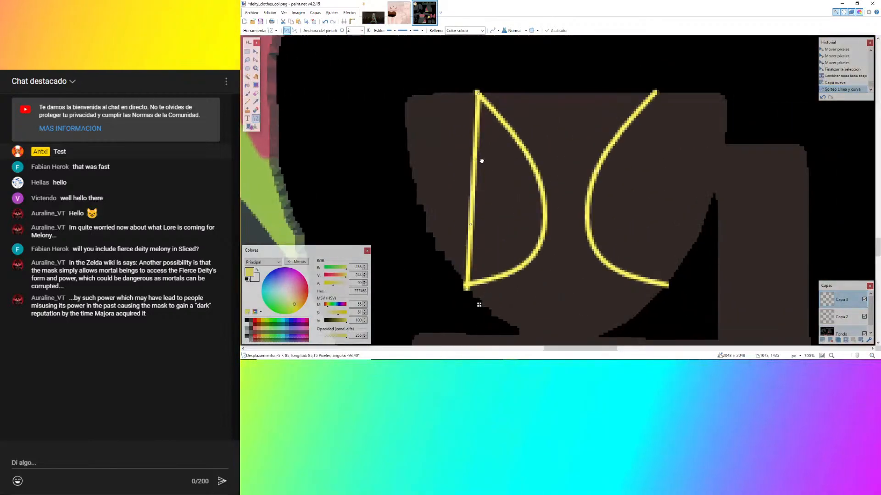
Bend the line into a curve about 120 px long running just beside the left curve, align its lower end and finish it.
left_click_drag(481, 161, 543, 250)
scroll(461, 295, "up", 2, "ctrl")
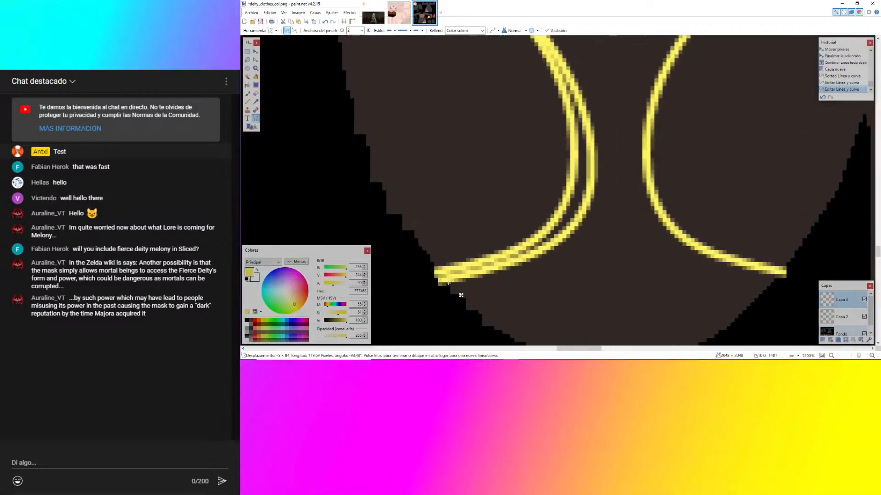
left_click_drag(442, 280, 441, 276)
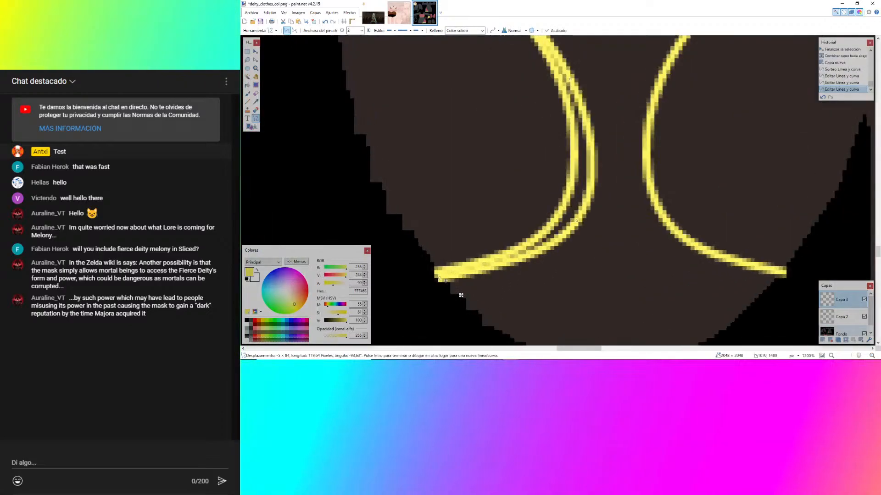
scroll(446, 281, "down", 5, "ctrl")
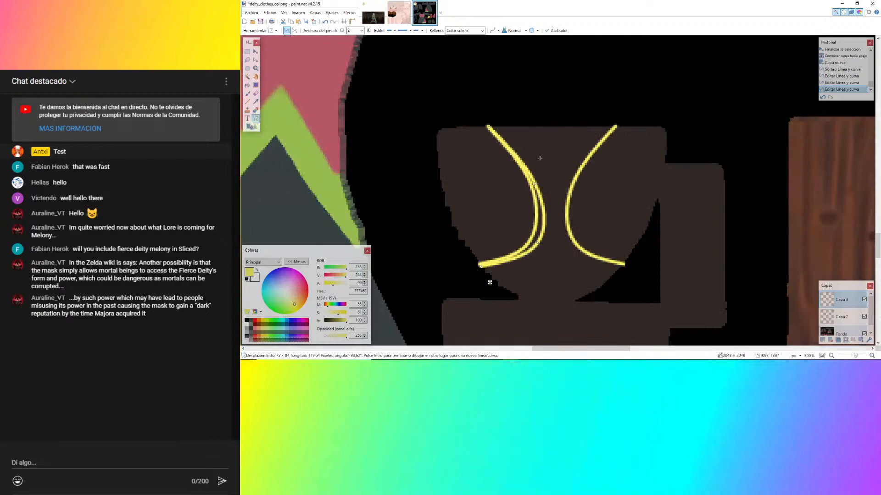
key("Return")
Thicken the left curve by drawing a yellow line about 69 px long and bending it to about 88 px along the curve's inner edge.
scroll(515, 151, "up", 4, "ctrl")
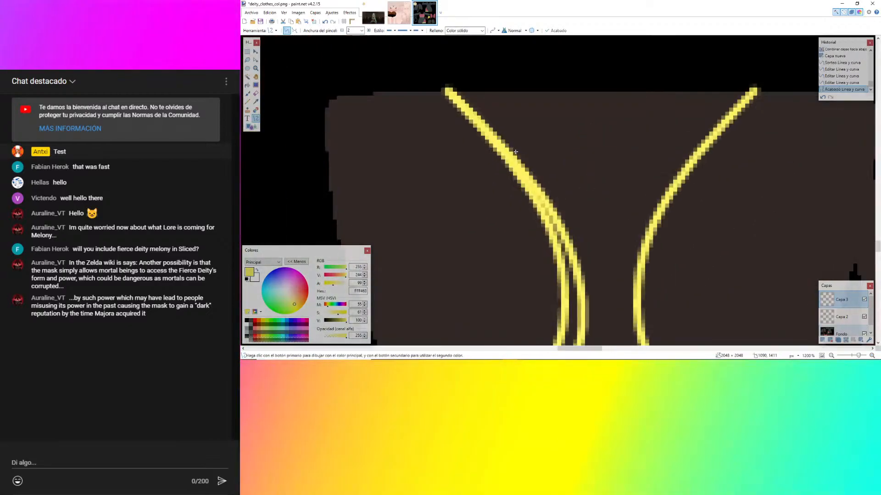
mouse_move(555, 222)
left_mouse_down()
mouse_move(587, 301)
mouse_move(575, 222)
mouse_move(439, 222)
left_mouse_up()
scroll(583, 284, "down", 4)
scroll(462, 215, "up", 3)
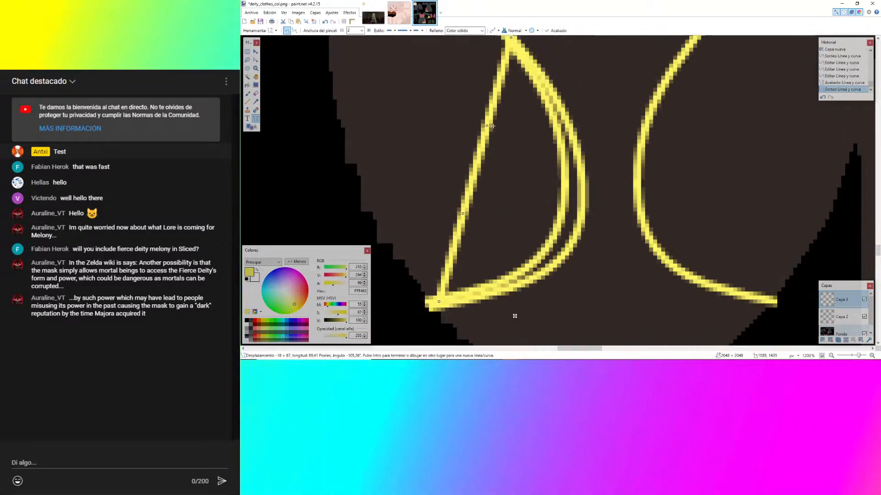
left_click_drag(492, 125, 561, 156)
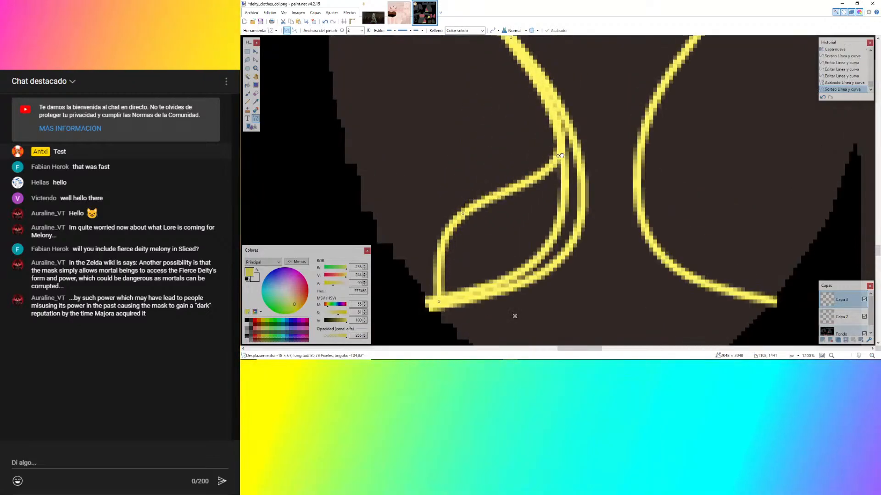
left_click_drag(466, 216, 543, 264)
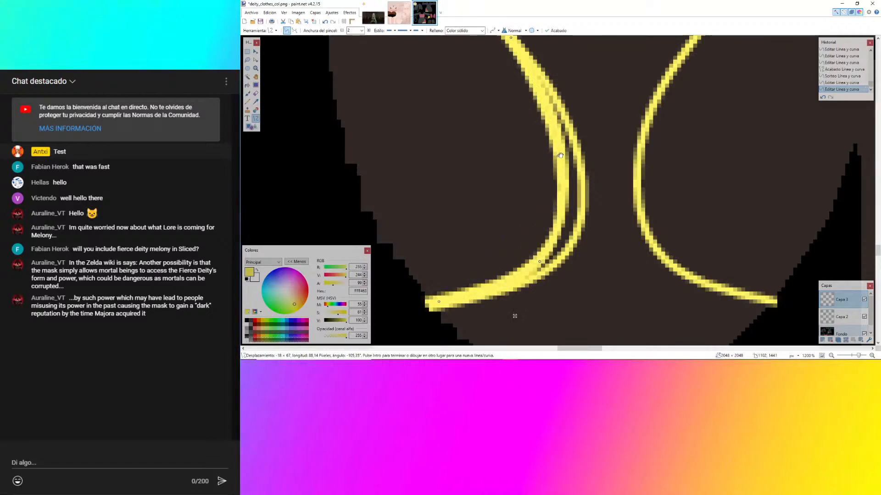
Draw a second thickening line about 52 px long on the left curve and bend it to about 60 px to follow the lower bend.
mouse_move(560, 156)
left_mouse_down()
mouse_move(535, 151)
mouse_move(569, 154)
mouse_move(500, 255)
mouse_move(512, 295)
mouse_move(526, 275)
mouse_move(513, 281)
left_mouse_up()
key("Return")
scroll(568, 154, "up", 3)
scroll(560, 186, "down", 2)
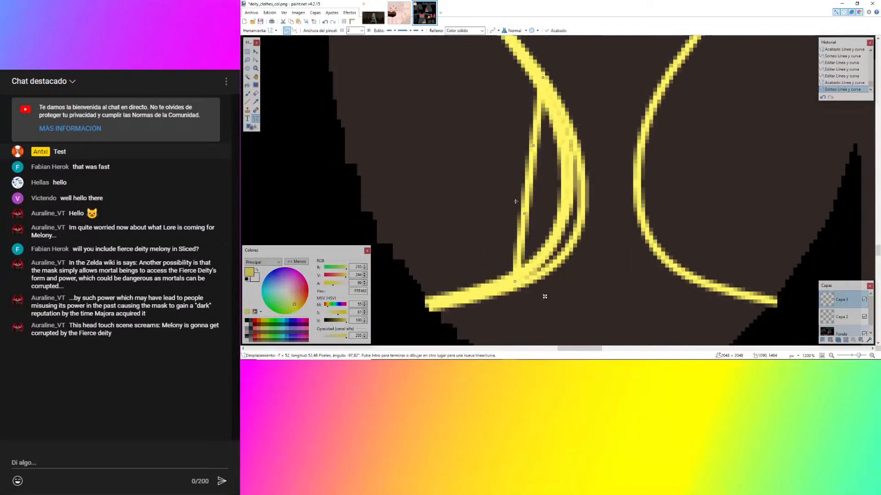
left_click_drag(533, 144, 555, 178)
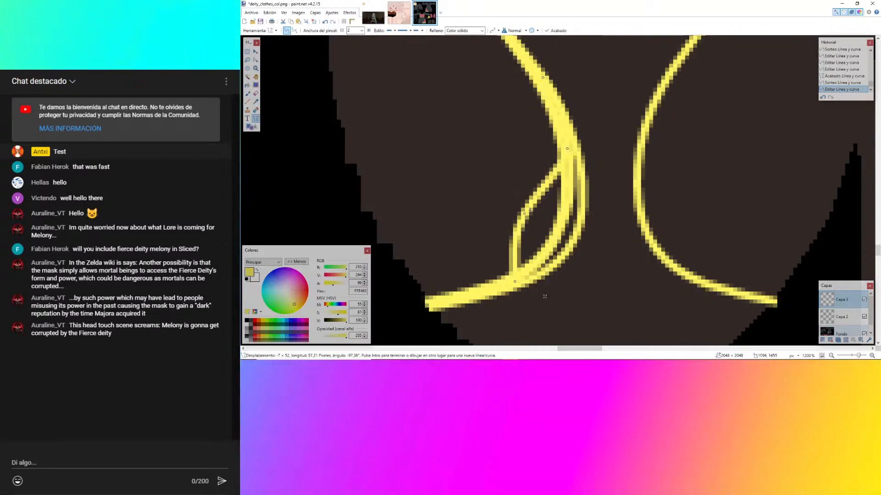
left_click_drag(529, 211, 565, 237)
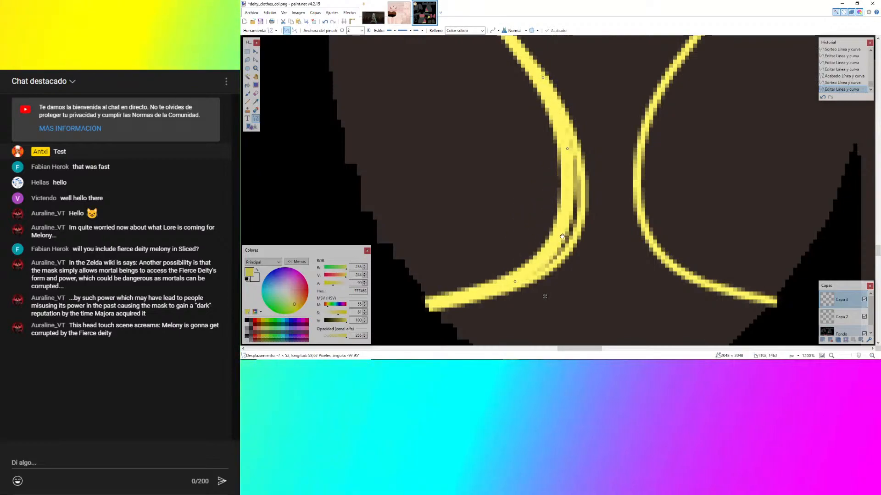
Fill the remaining gap in the left curve's lower bend with short yellow lines, one bent to about 41 px, and finish them.
left_click_drag(569, 186, 533, 276)
left_click_drag(556, 178, 568, 184)
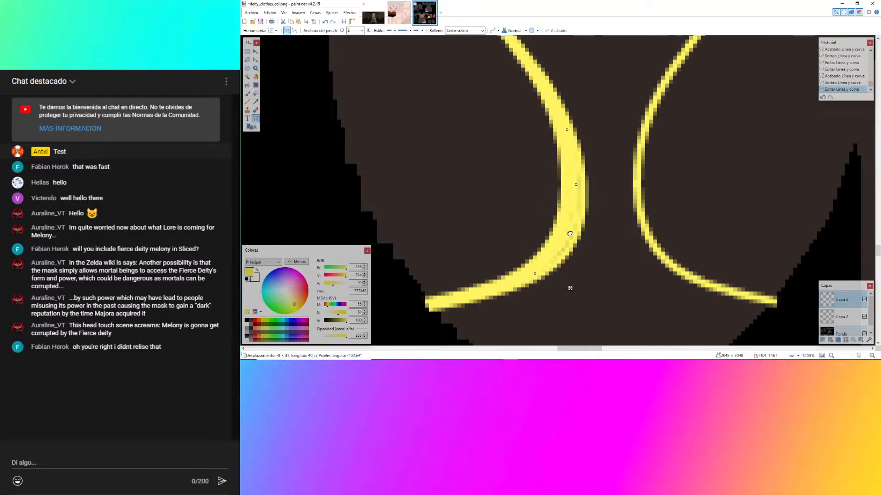
left_click_drag(570, 234, 570, 235)
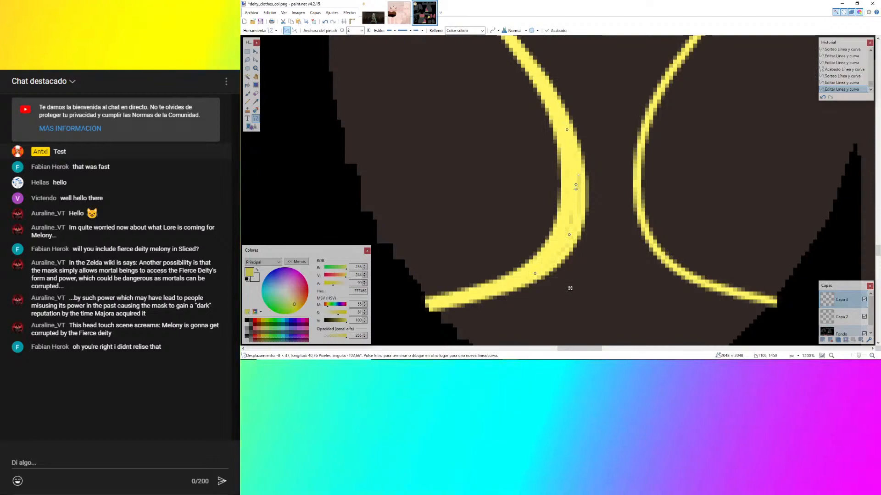
left_click_drag(576, 186, 552, 261)
key("Return")
key("Return")
key("Escape")
key("Escape")
key("Escape")
key("Return")
Switch to the browser's live chat window to read the messages and return to deity_clothes_col.png in paint.net.
mouse_move(576, 360)
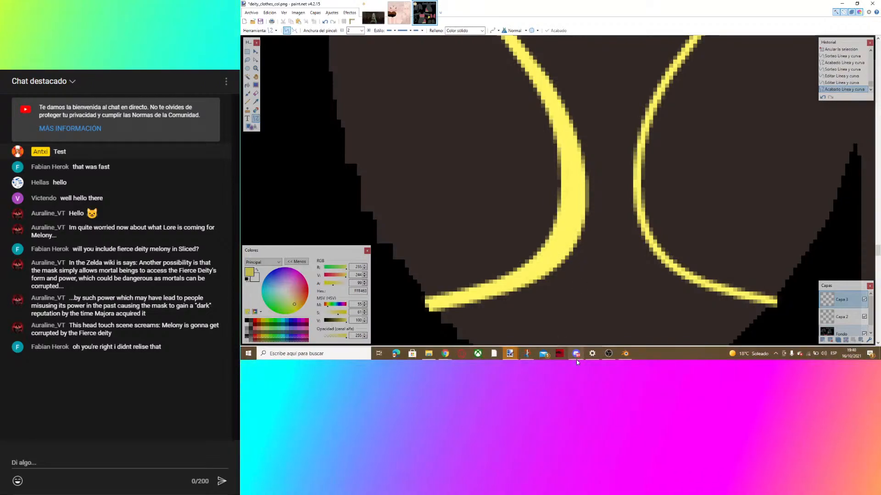
left_click(429, 355)
left_click(445, 355)
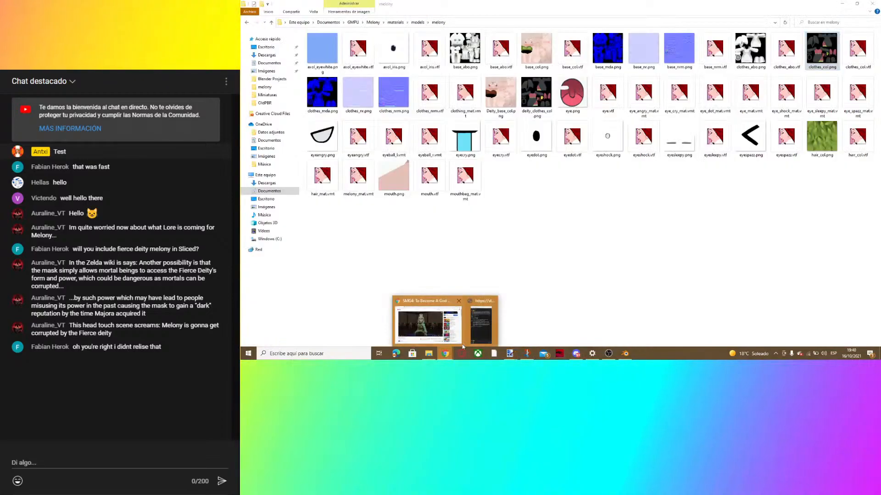
left_click(480, 326)
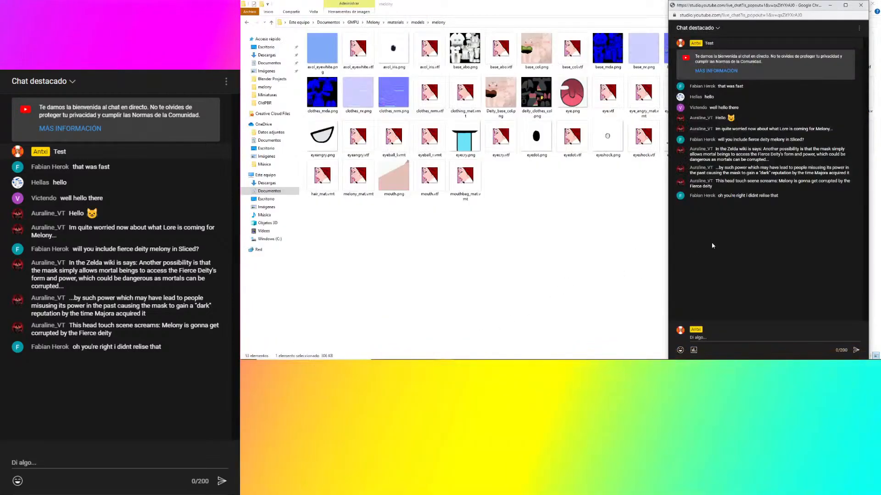
left_click(526, 353)
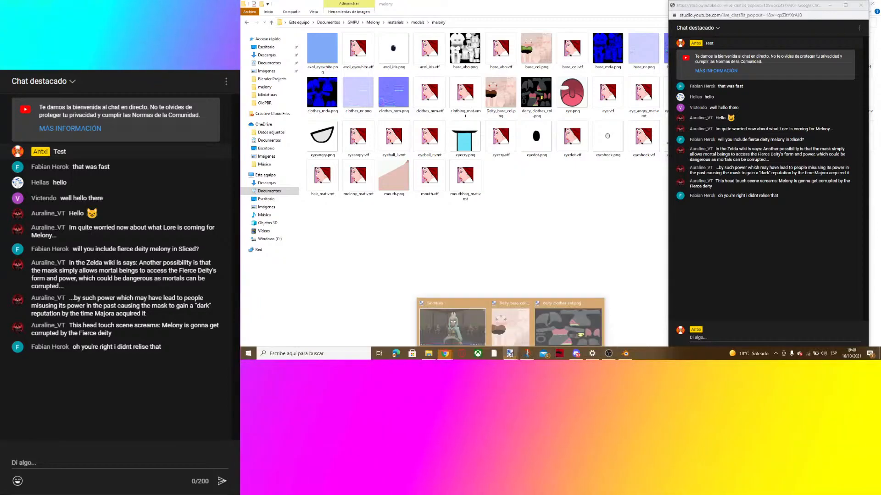
left_click(563, 327)
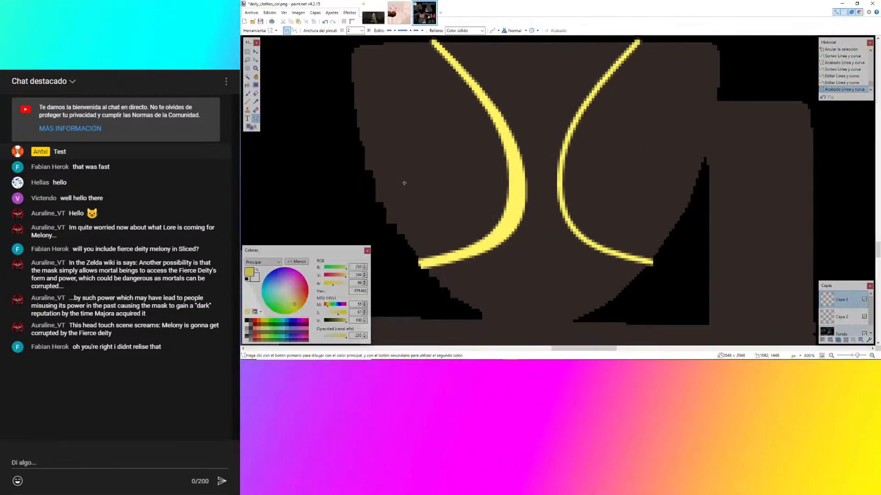
Enclose the thickened left curve in a rectangular selection and merge the thickening layer Capa 3 down into Capa 2.
left_click(864, 300)
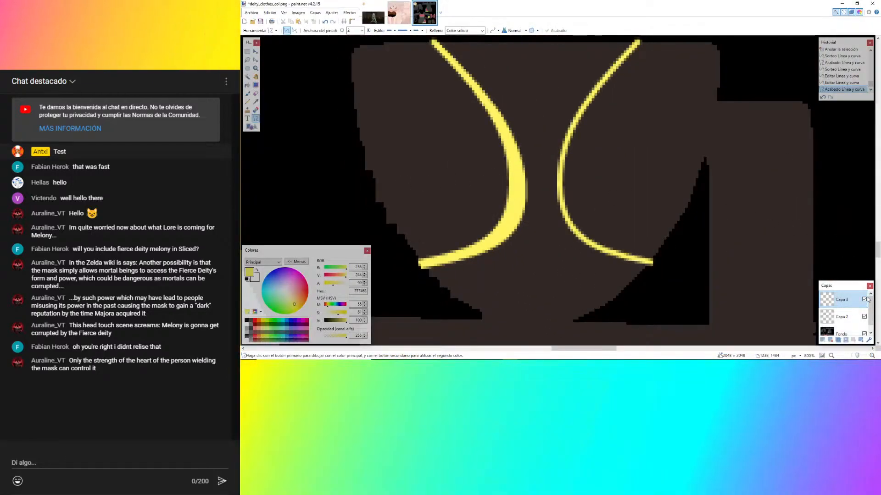
left_click(865, 300)
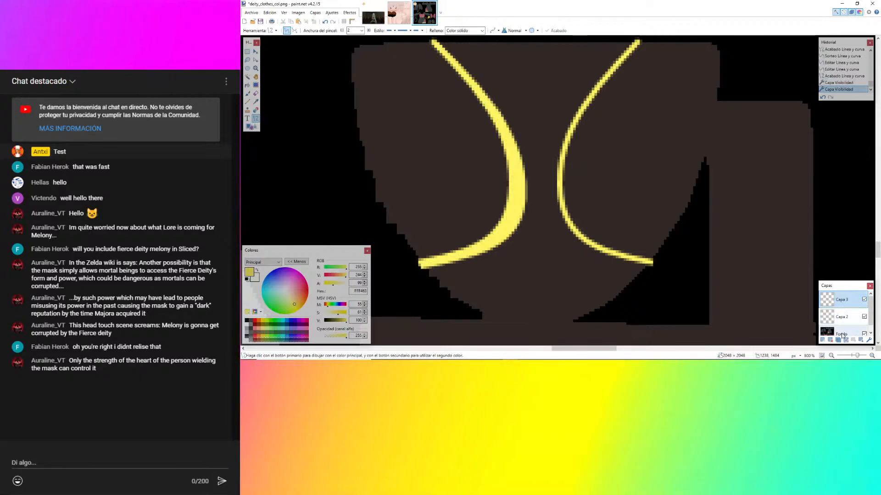
scroll(426, 165, "down", 3, "ctrl")
left_click(247, 51)
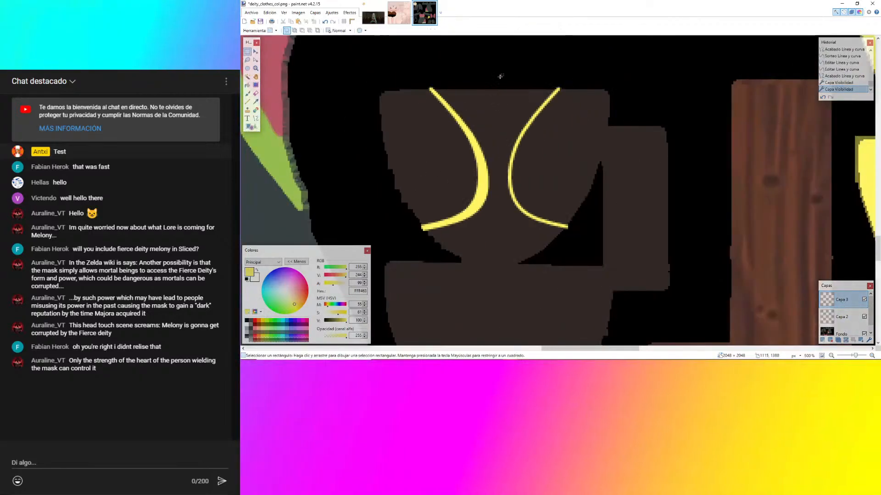
left_click_drag(504, 73, 385, 248)
left_click(846, 340)
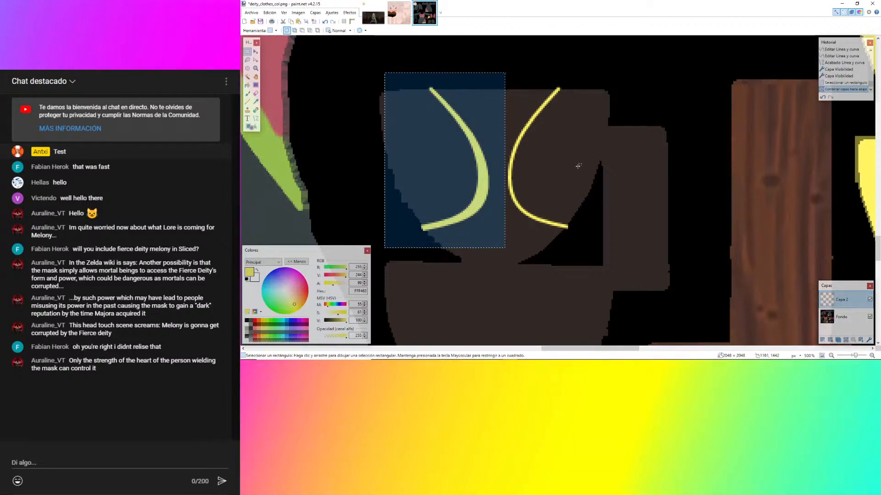
Paste a copy of the thickened left curve onto a new layer, deselect it and flip that layer horizontally.
left_click(823, 341)
key("ctrl+v")
key("ctrl+d")
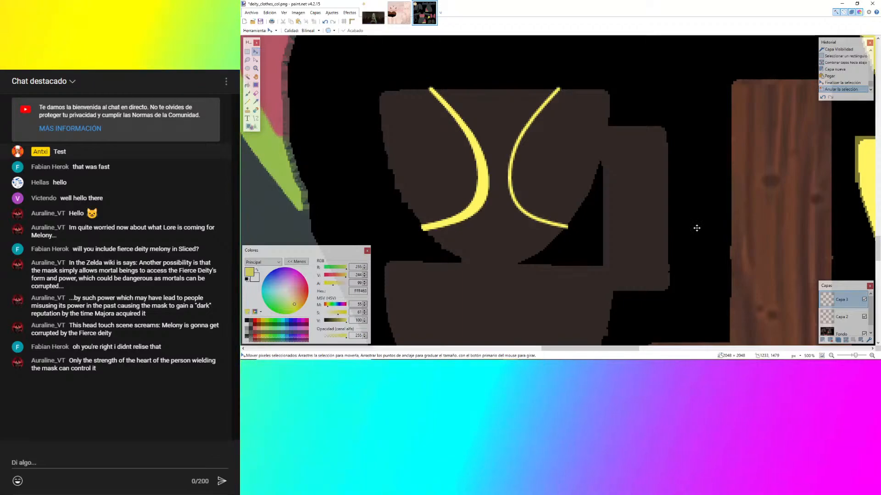
left_click(317, 13)
left_click(328, 67)
Move the flipped curve 176 px to the right to cover the thin right curve with lower ends aligned, and merge its layer down.
key("ctrl+a")
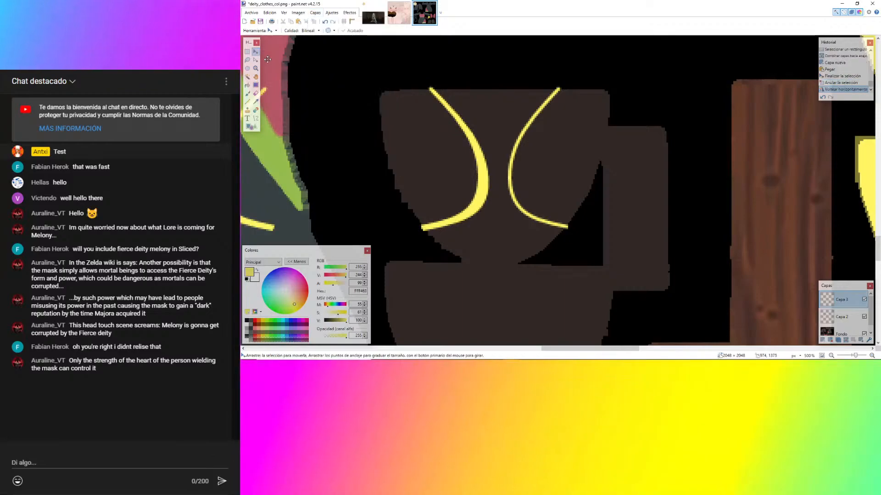
left_click_drag(335, 152, 531, 151)
scroll(415, 216, "up", 7, "ctrl")
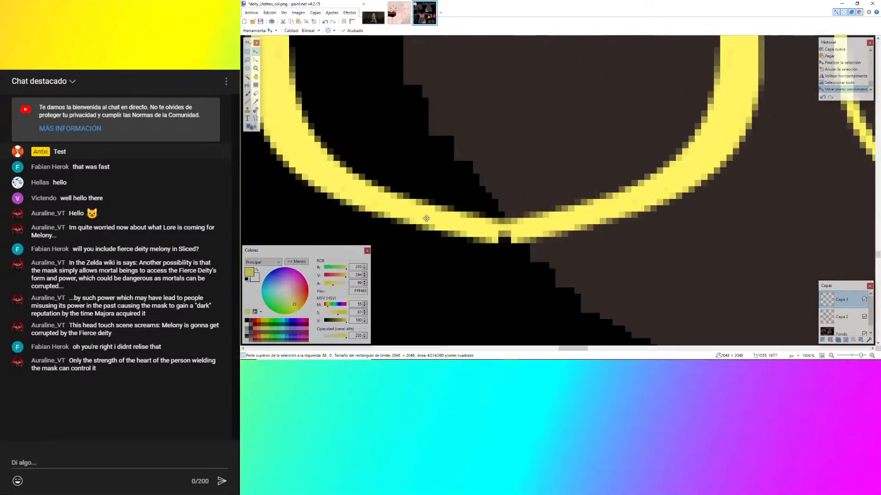
key("Right")
key("Right")
key("Right")
key("Right")
key("Right")
key("Right")
key("Right")
key("Right")
key("Right")
key("Right")
key("Right")
key("Right")
key("Right")
key("Right")
key("Right")
key("Right")
key("Right")
key("Right")
key("Right")
key("Right")
key("Right")
key("Right")
key("Right")
key("Right")
key("Right")
key("Right")
key("Right")
key("Right")
key("Right")
key("Right")
key("Right")
key("Right")
key("Right")
key("Right")
key("Right")
key("Right")
key("Right")
key("Right")
key("Right")
key("Right")
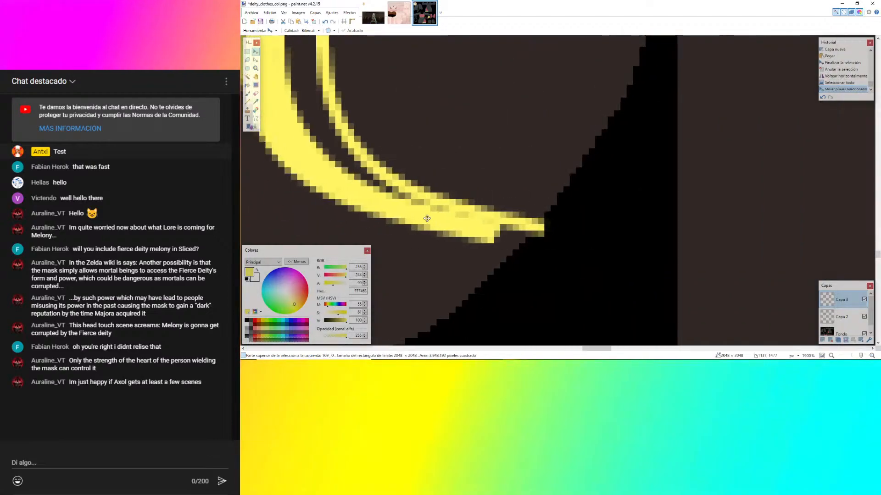
scroll(547, 242, "up", 4, "ctrl")
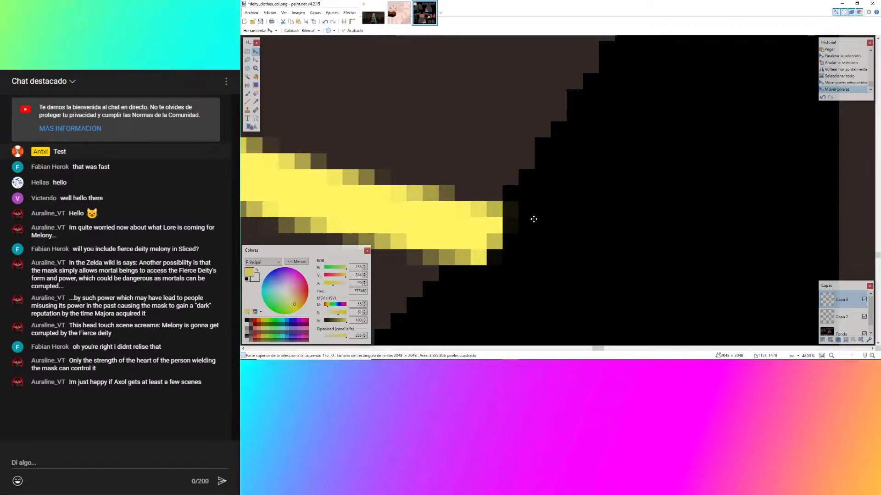
scroll(534, 219, "down", 9, "ctrl")
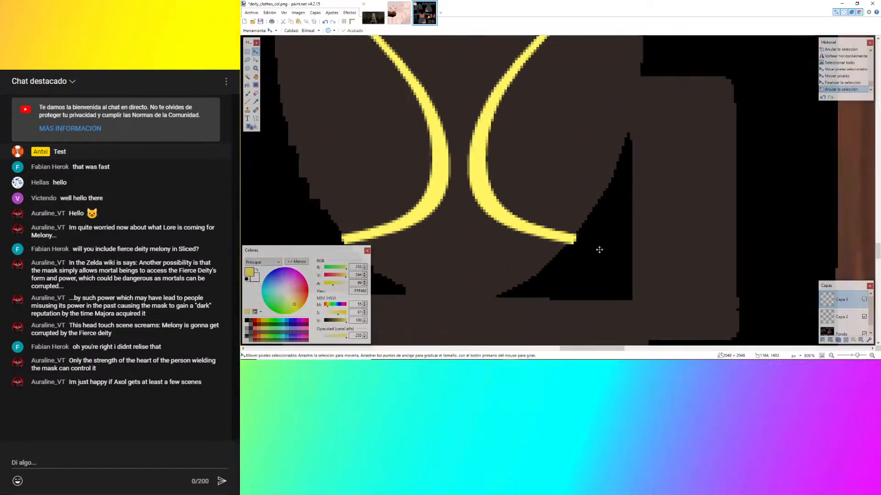
scroll(599, 250, "down", 2, "ctrl")
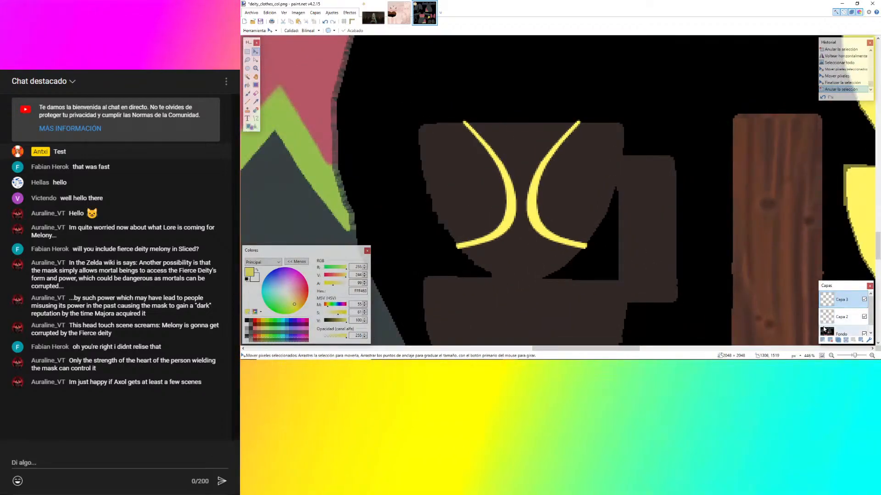
left_click(845, 341)
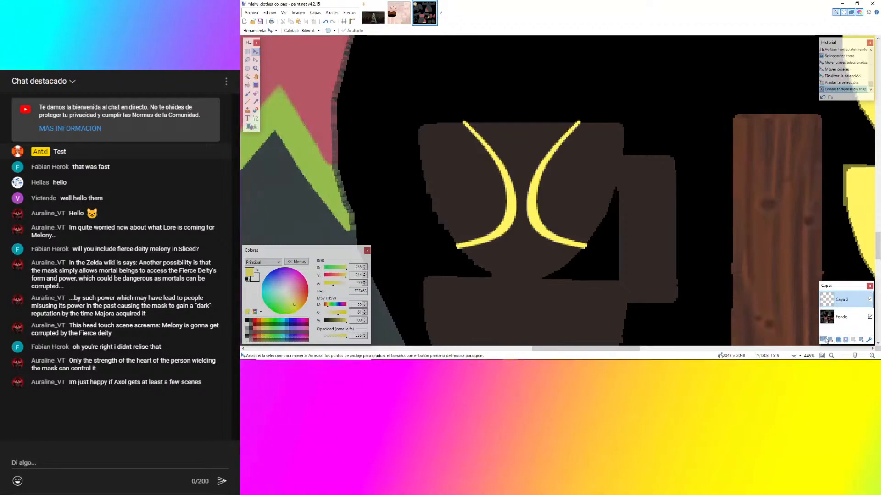
On a new layer, draw a filled yellow ellipse about 31 × 52 px beside the left curve and compare it with the reference image's swirls.
left_click(252, 127)
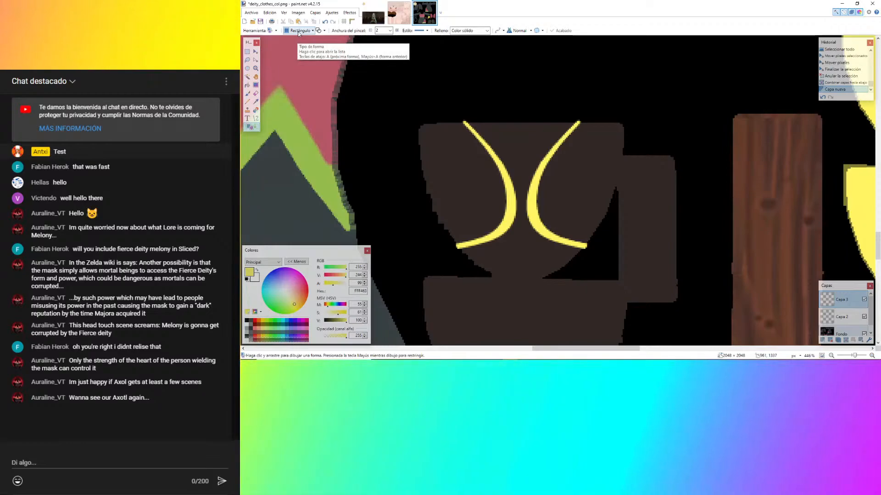
left_click(299, 31)
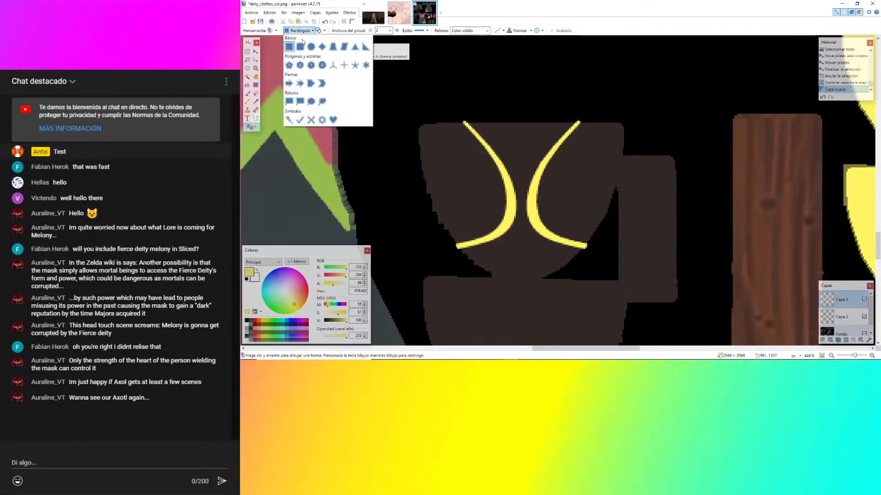
left_click(311, 46)
scroll(443, 221, "up", 2, "ctrl")
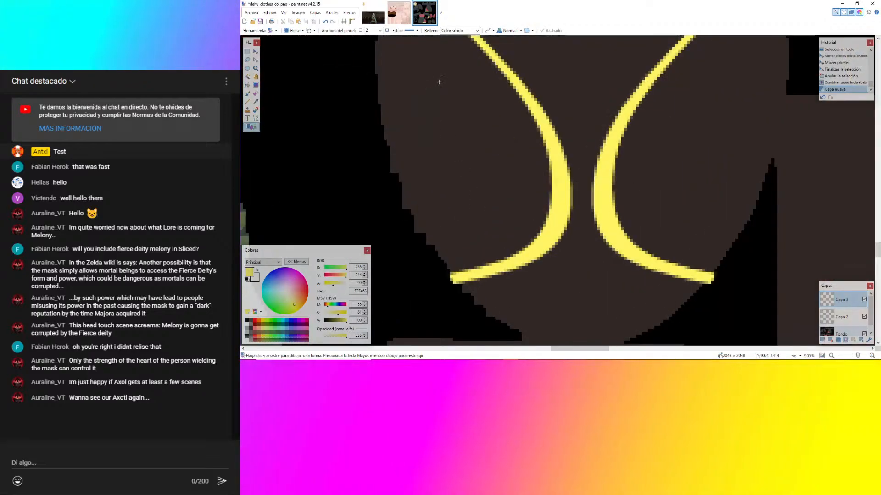
mouse_move(423, 81)
left_mouse_down()
mouse_move(512, 216)
mouse_move(517, 243)
mouse_move(516, 236)
left_mouse_up()
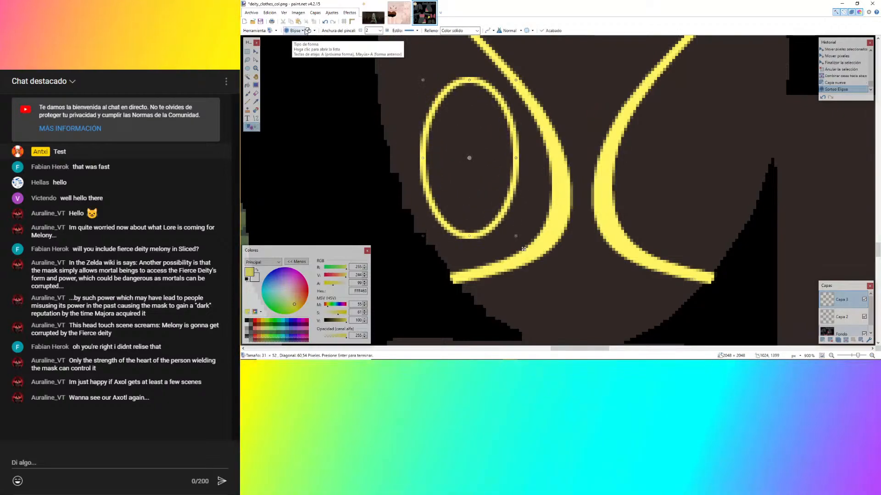
left_click(308, 31)
left_click_drag(450, 112, 446, 112)
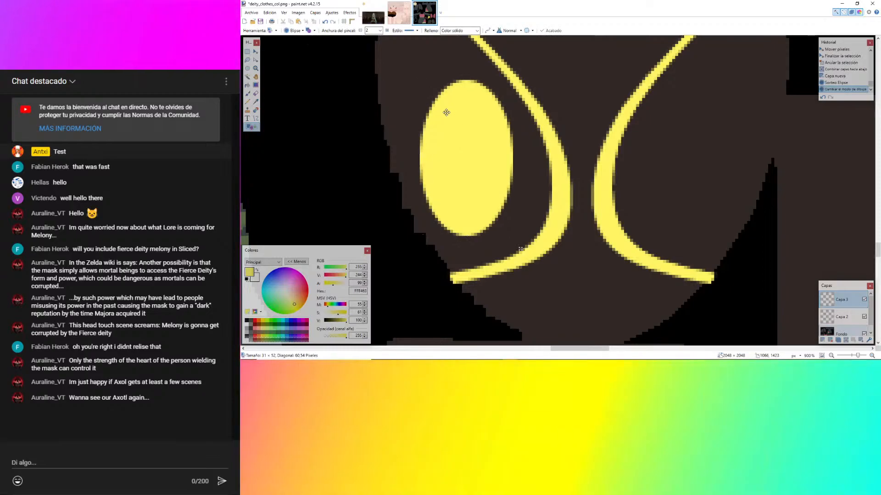
left_click(372, 18)
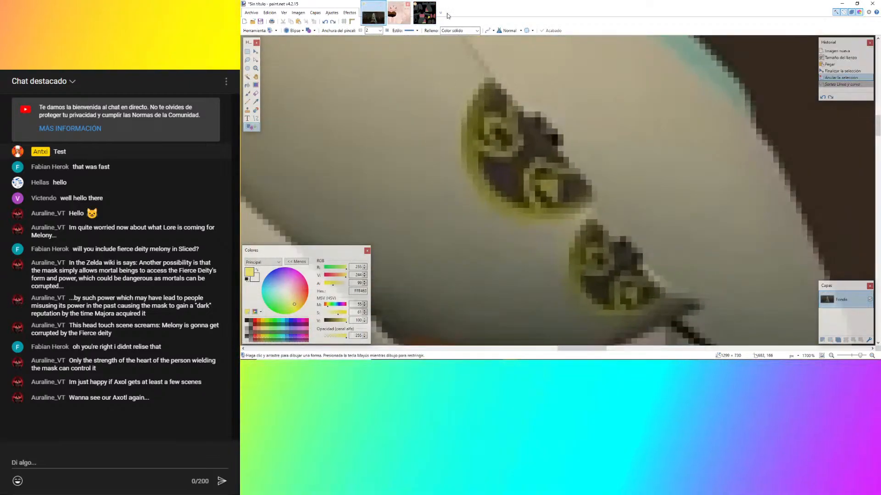
left_click(427, 15)
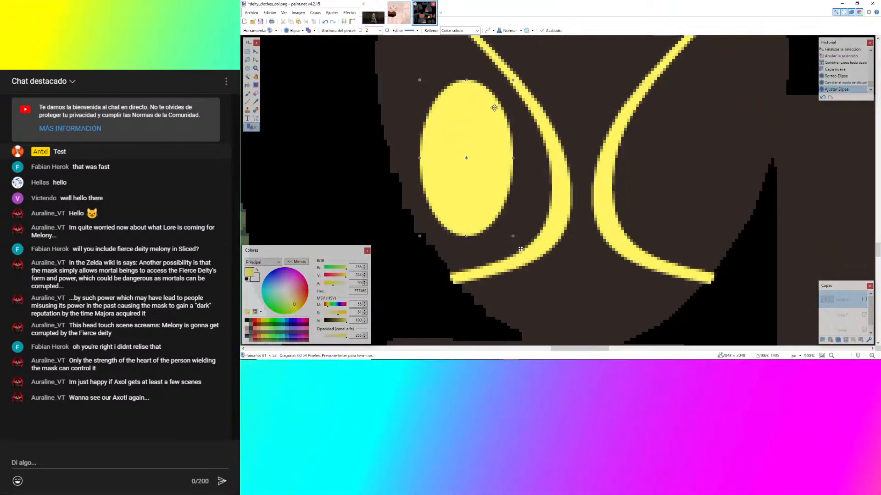
Nudge the yellow ellipse into place, sample the dark brown from the Fondo layer as primary colour, and reactivate Capa 3.
scroll(573, 190, "down", 5, "ctrl")
scroll(541, 169, "up", 4, "ctrl")
left_click_drag(525, 163, 529, 161)
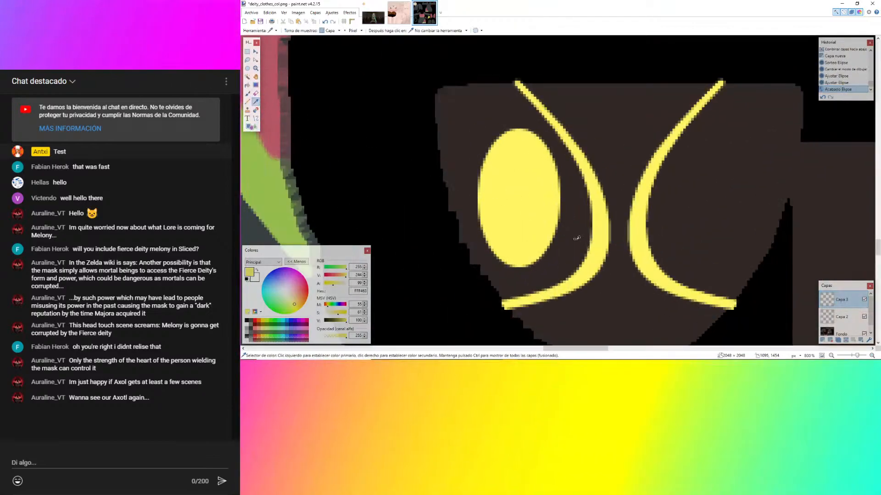
left_click(849, 333)
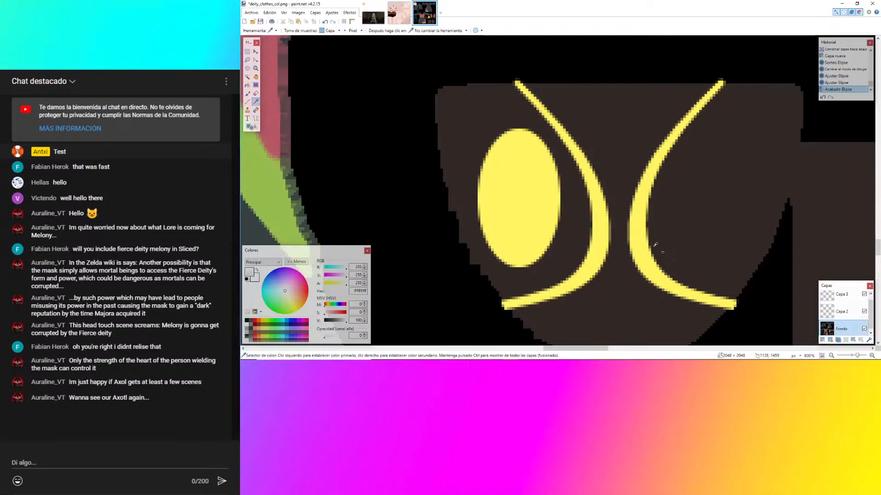
left_click(574, 227)
scroll(841, 304, "up", 1)
left_click(837, 297)
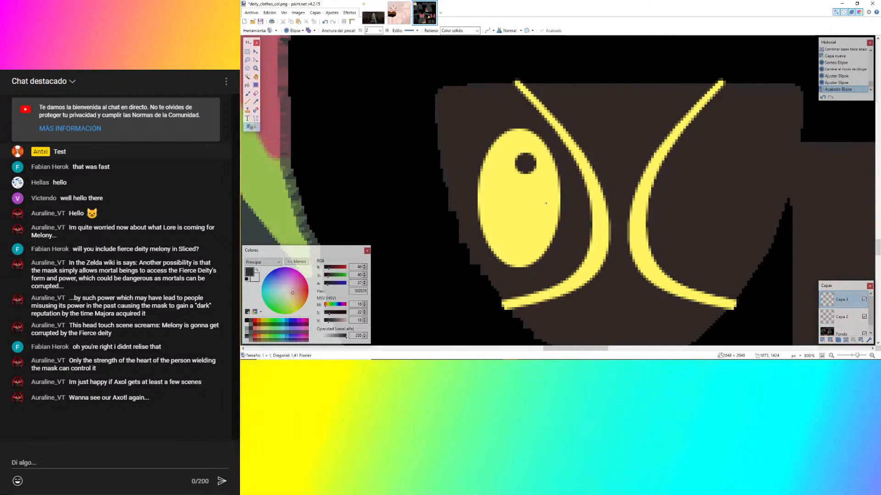
Draw a filled dark brown ellipse about 22 × 33 px over the inner side of the yellow ellipse to carve a crescent.
left_click_drag(546, 203, 564, 262, "shift")
left_click_drag(582, 306, 573, 239, "shift")
mouse_move(552, 206)
left_mouse_down()
mouse_move(527, 207)
mouse_move(540, 207)
left_mouse_up()
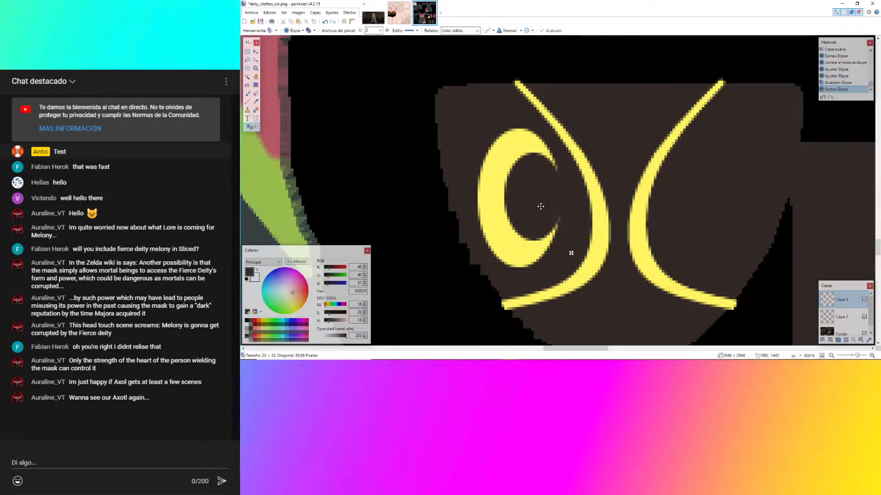
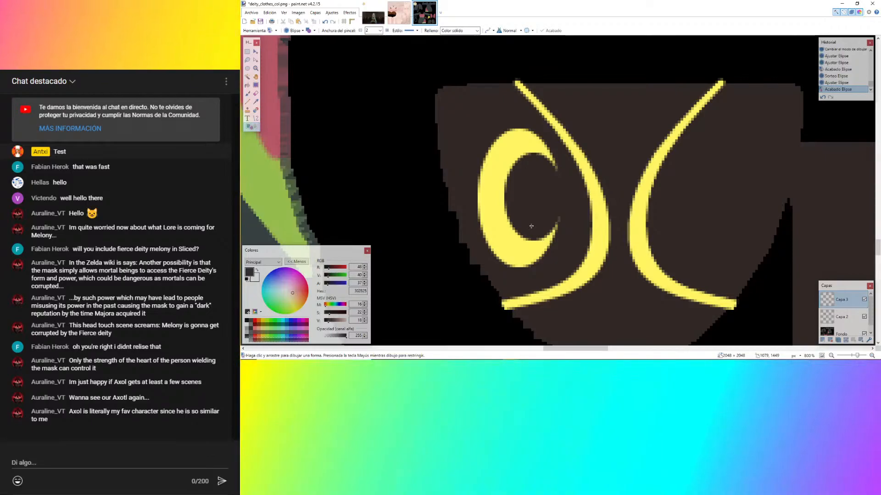
Reopen the dark brown ellipse, stretch it downward to 22 × 34 px, shift it slightly right and finish the shape.
key("ctrl+z")
scroll(531, 227, "up", 3, "ctrl")
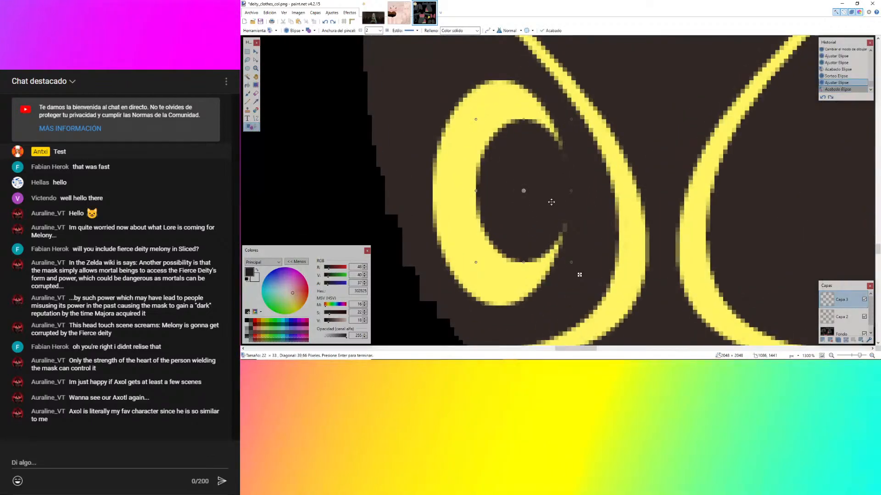
left_click_drag(551, 202, 551, 205)
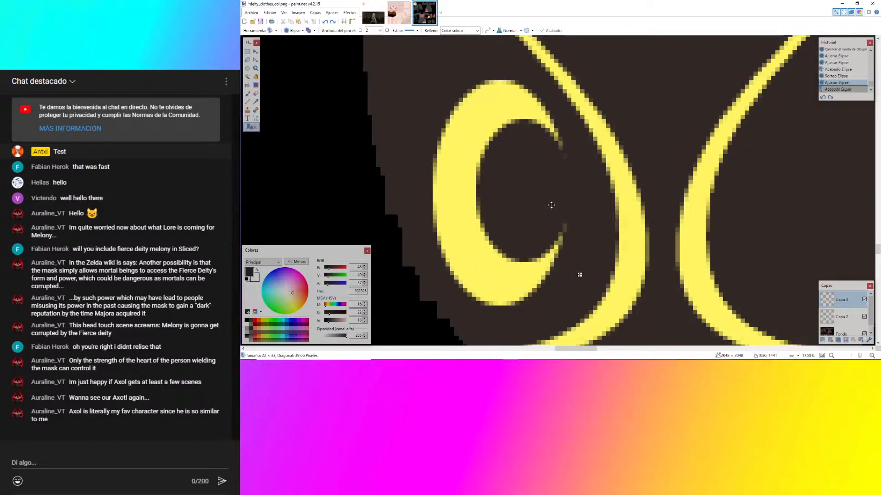
left_click_drag(523, 263, 523, 267)
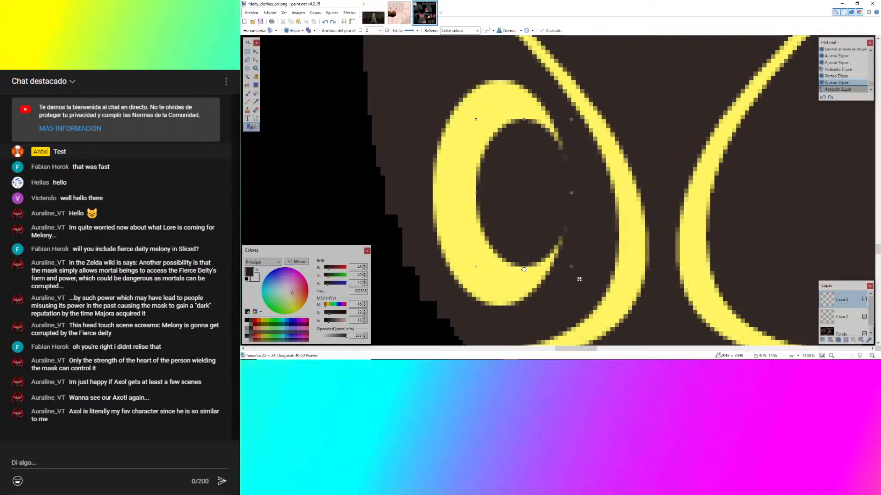
left_click_drag(541, 228, 545, 227)
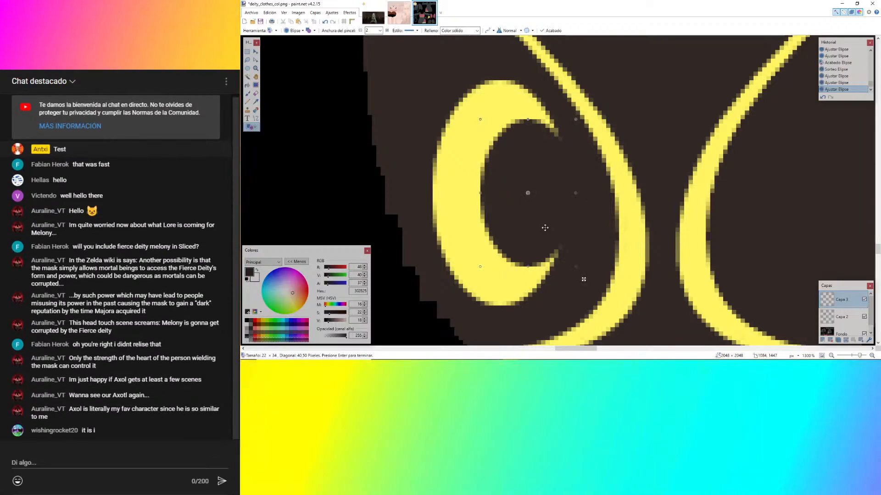
key("Return")
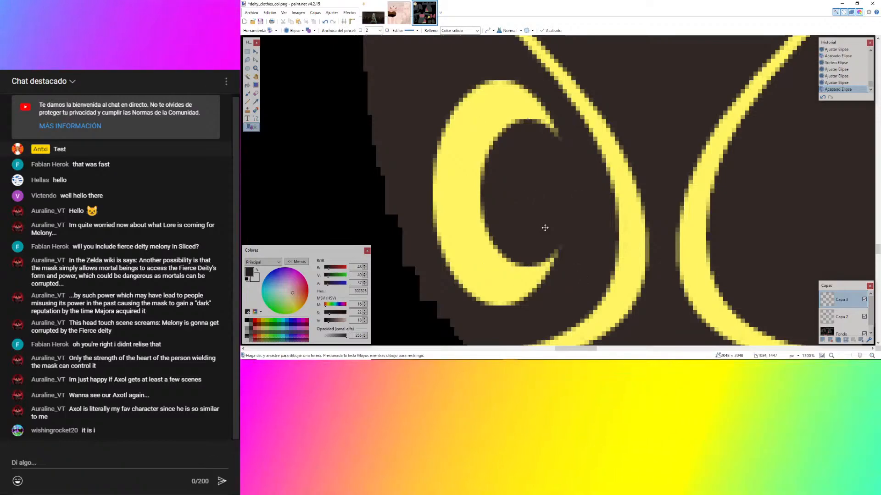
scroll(544, 228, "down", 3, "ctrl")
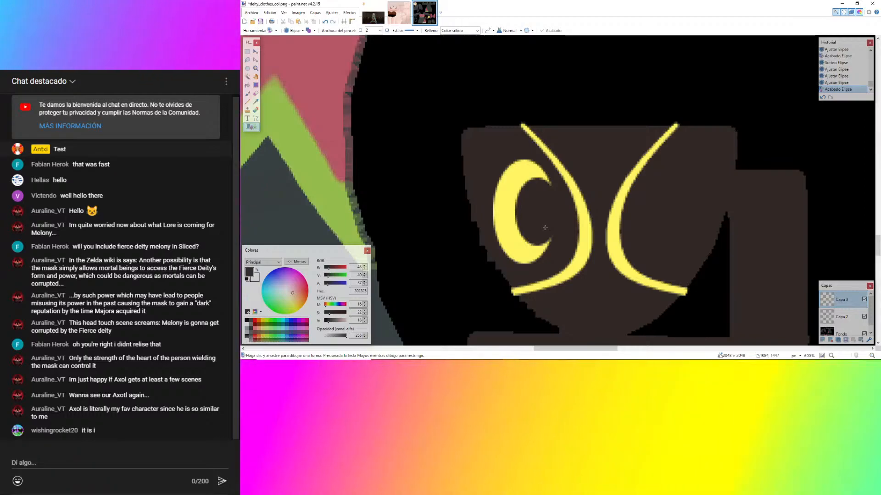
Choose the Triangle shape for drawing and sample the crescent's yellow as the primary colour.
left_click(248, 52)
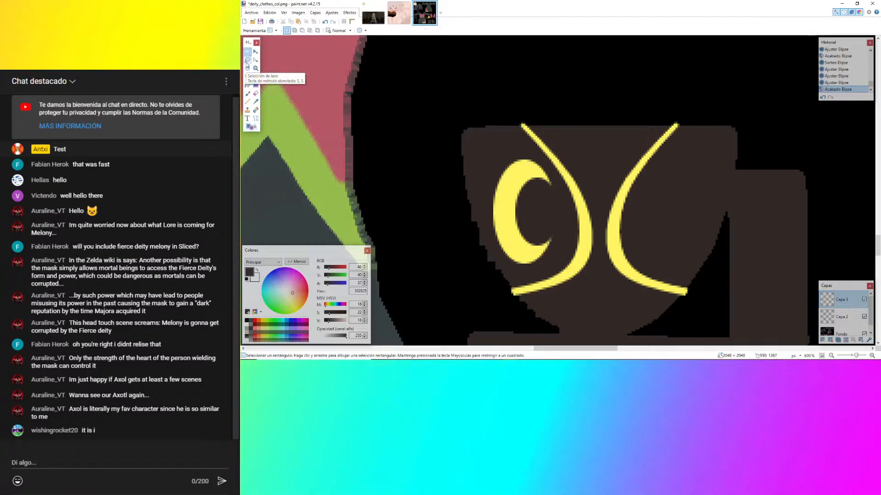
scroll(595, 155, "down", 5, "ctrl")
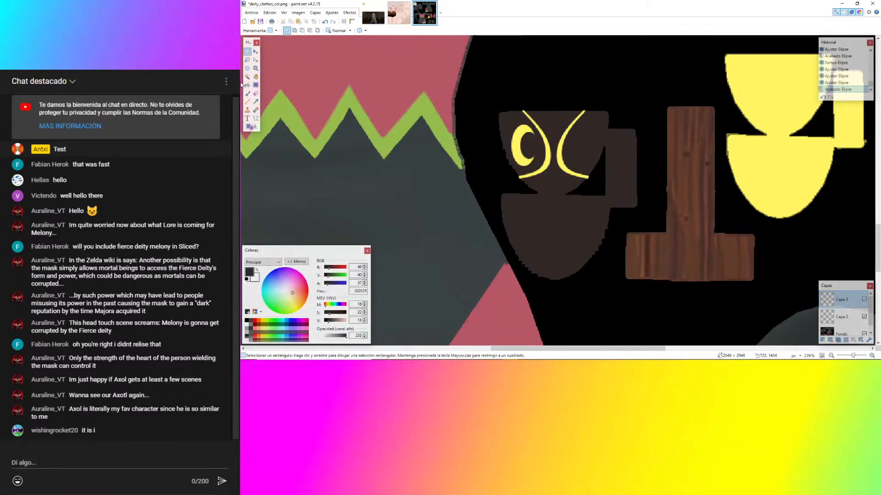
left_click(252, 126)
left_click(296, 30)
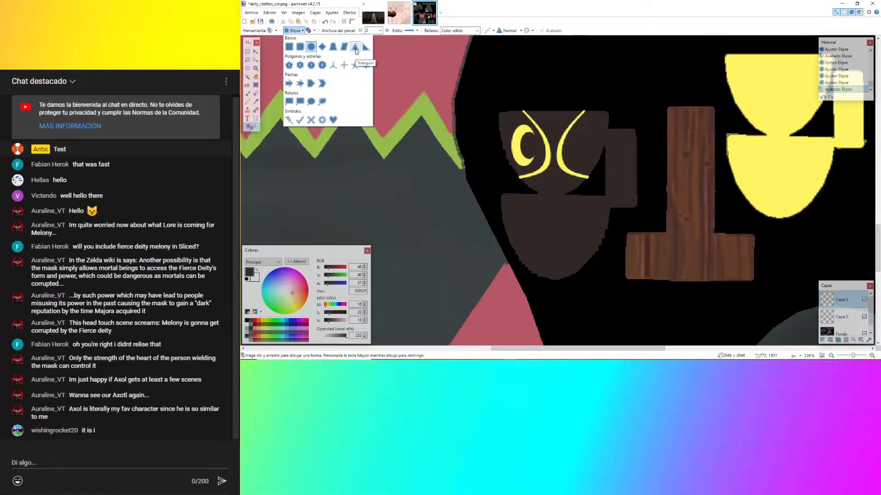
left_click(355, 48)
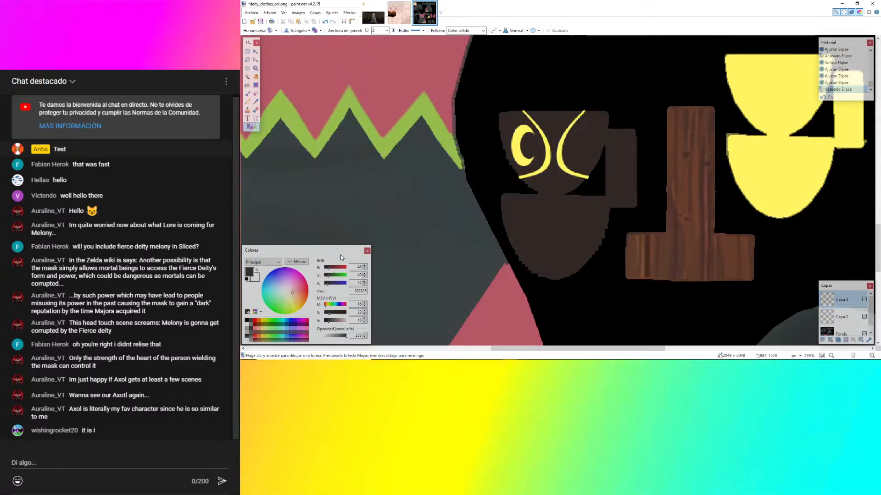
left_click(256, 101)
scroll(547, 154, "up", 7)
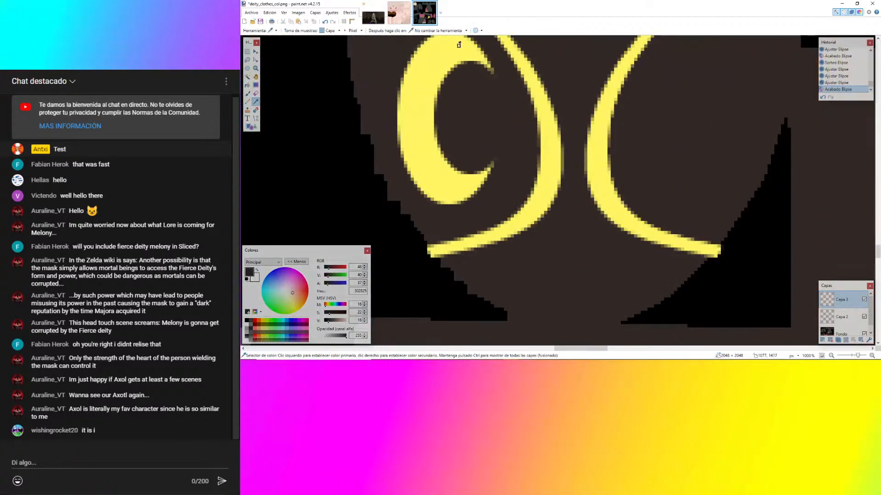
left_click(459, 45)
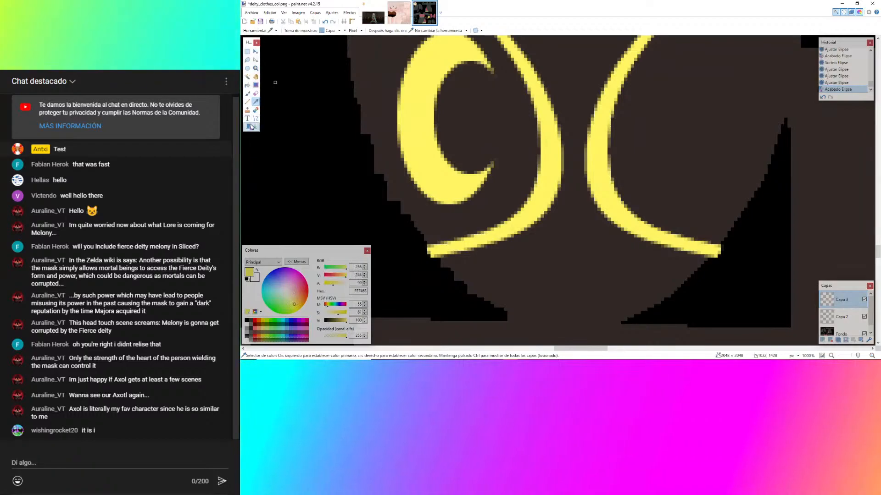
left_click(255, 118)
Draw a filled yellow triangle about 31 × 52 px beside the right curve, position it and finish the shape.
scroll(503, 163, "down", 4, "ctrl")
scroll(504, 163, "up", 4, "ctrl")
mouse_move(493, 164)
left_mouse_down()
mouse_move(602, 345)
mouse_move(525, 36)
mouse_move(568, 331)
mouse_move(582, 69)
mouse_move(574, 188)
mouse_move(581, 72)
mouse_move(587, 190)
mouse_move(548, 208)
left_mouse_up()
scroll(585, 192, "up", 1)
scroll(548, 208, "down", 3, "shift")
scroll(549, 208, "up", 3, "ctrl")
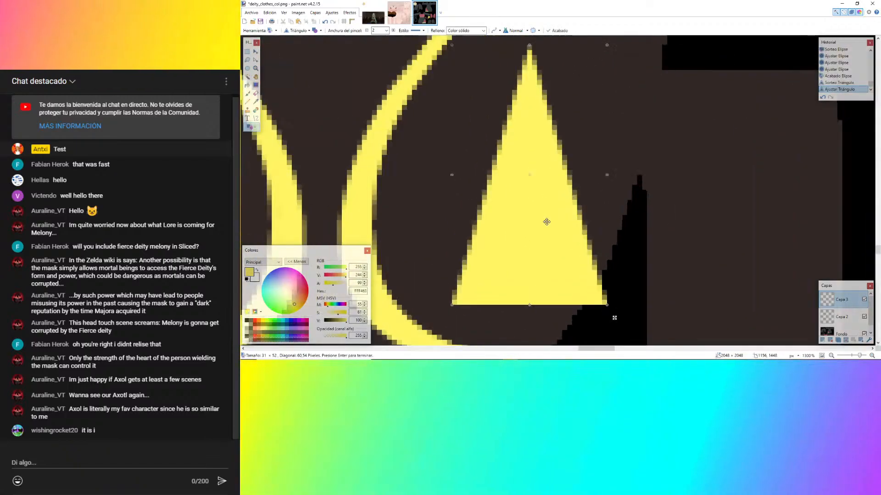
scroll(525, 287, "up", 3, "ctrl")
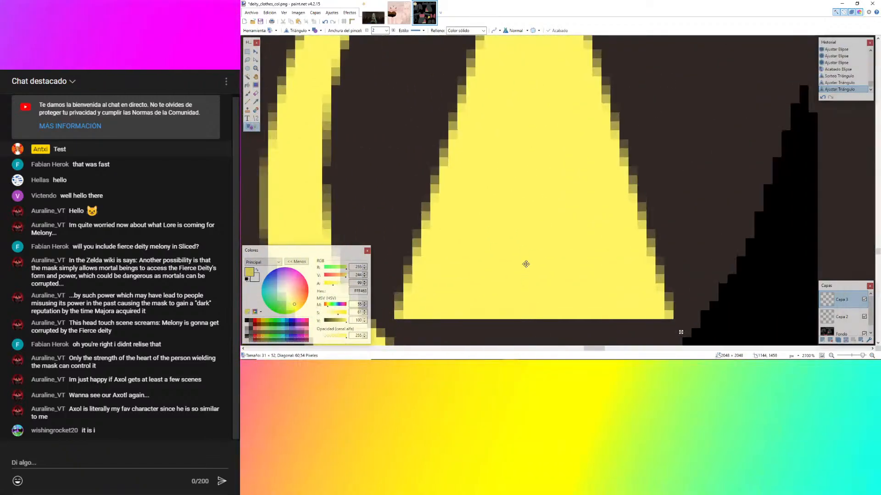
scroll(589, 301, "down", 5, "ctrl")
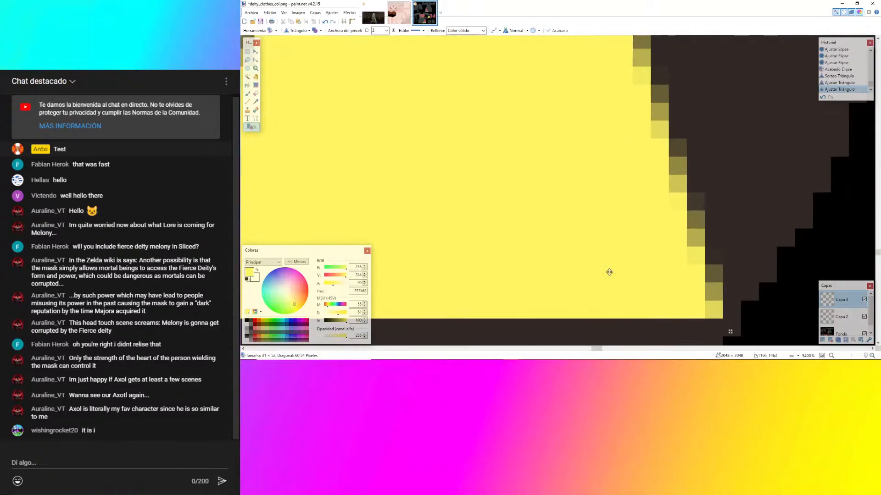
scroll(659, 241, "down", 2, "ctrl")
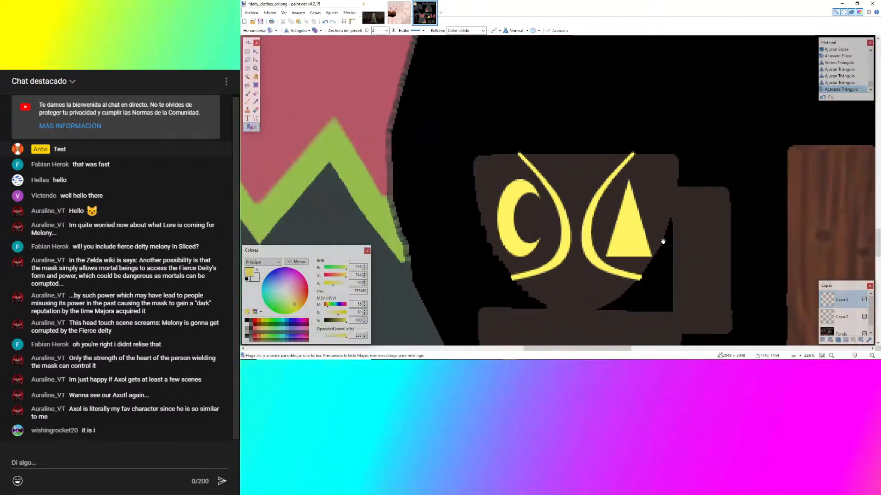
Merge Capa 3 and Capa 2 down into the Fondo layer and save the texture.
scroll(663, 242, "down", 3, "ctrl")
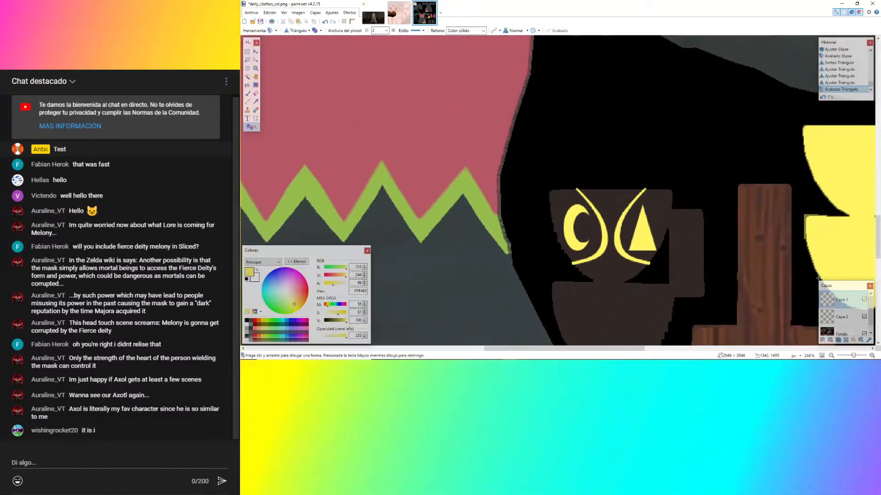
left_click(846, 341)
left_click(847, 340)
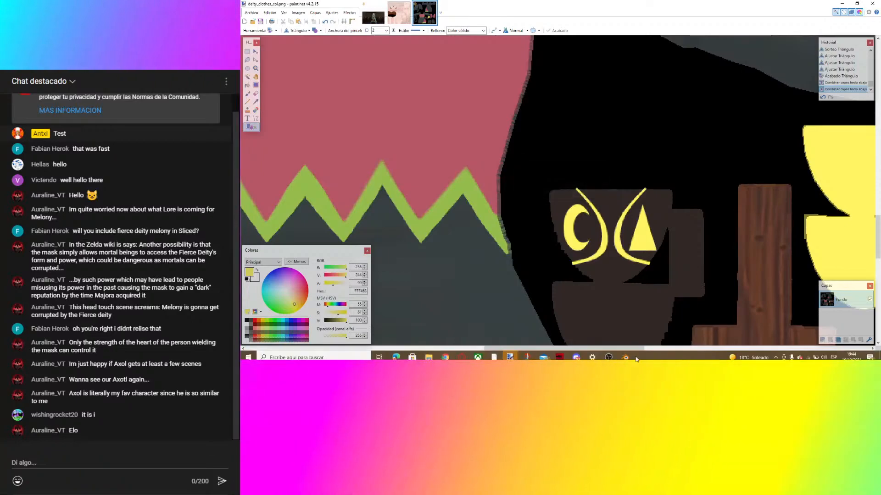
Switch to Blender, reload deity_clothes_col.png in the clothing_mat image texture node and inspect the hair clips.
left_click(624, 352)
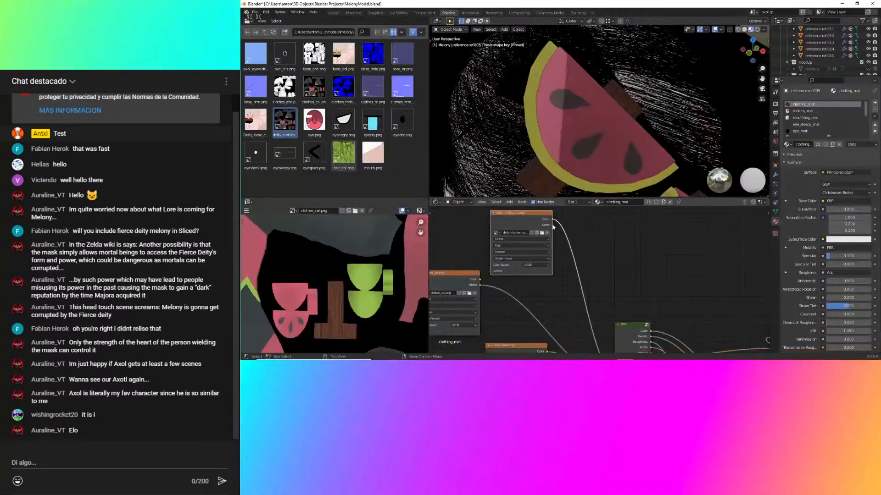
left_click(540, 234)
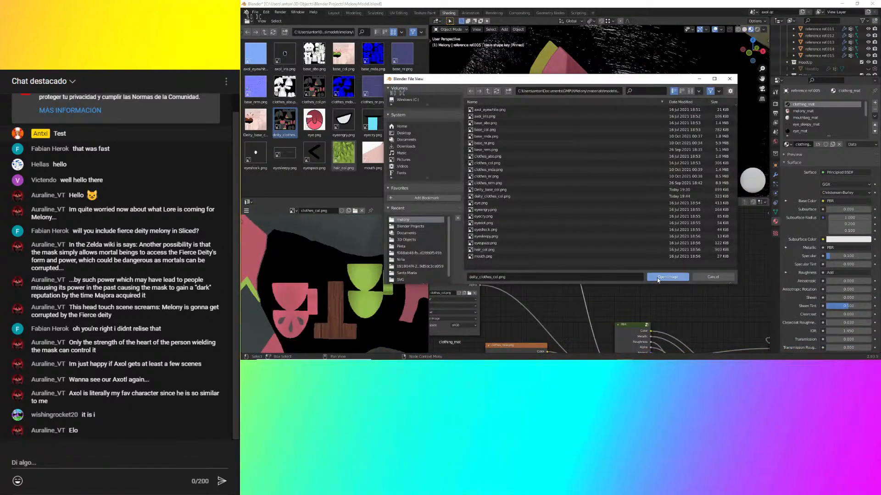
double_click(657, 277)
middle_click_drag(592, 133, 649, 165)
scroll(649, 165, "down", 4)
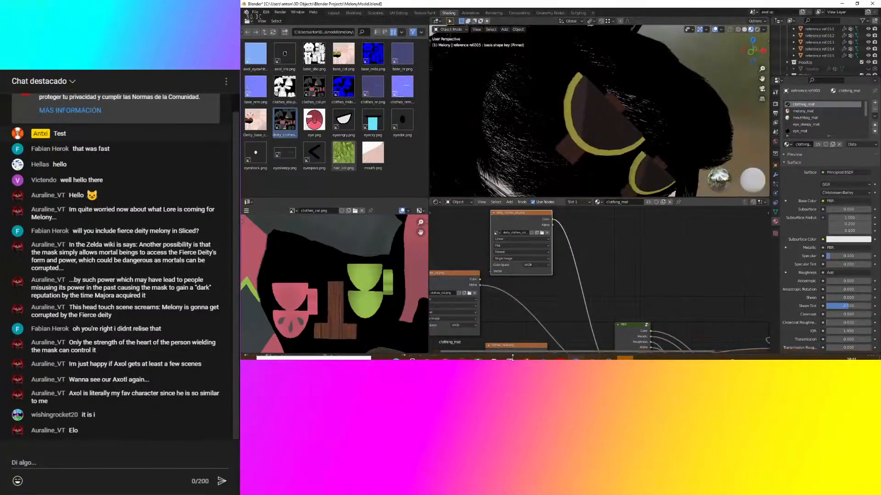
Switch back to paint.net and undo the last layer merge to separate the yellow pattern from the background.
mouse_move(510, 357)
left_click(574, 311)
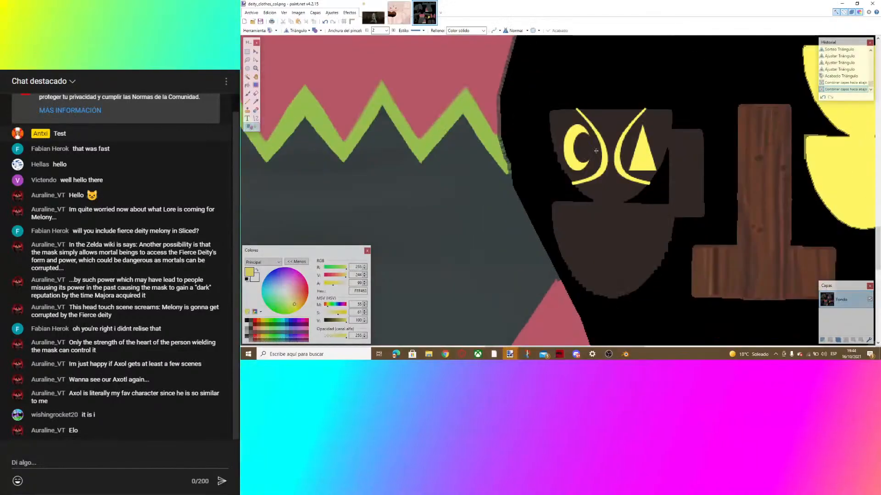
left_click(250, 52)
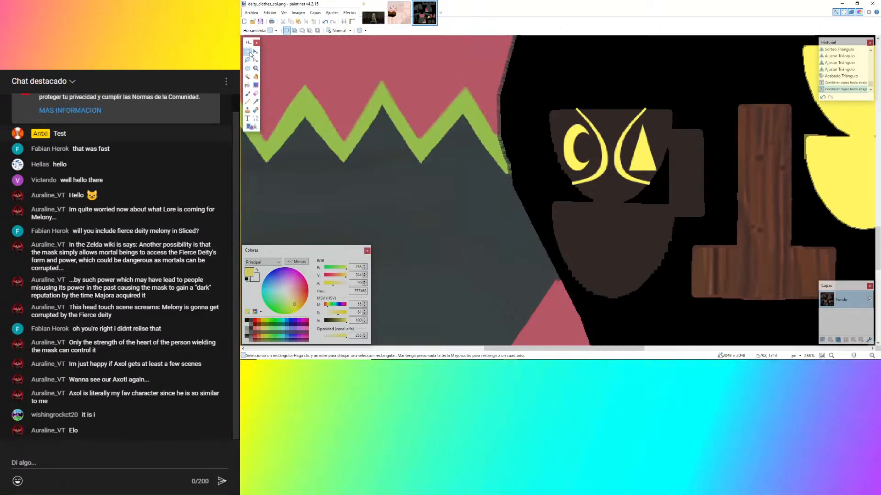
key("ctrl+z")
Enclose the two curves, crescent and triangle on Capa 2 in a rectangular selection of about 147 × 92 px.
scroll(633, 134, "up", 2, "ctrl")
left_click_drag(482, 80, 726, 243)
scroll(669, 154, "up", 3, "ctrl")
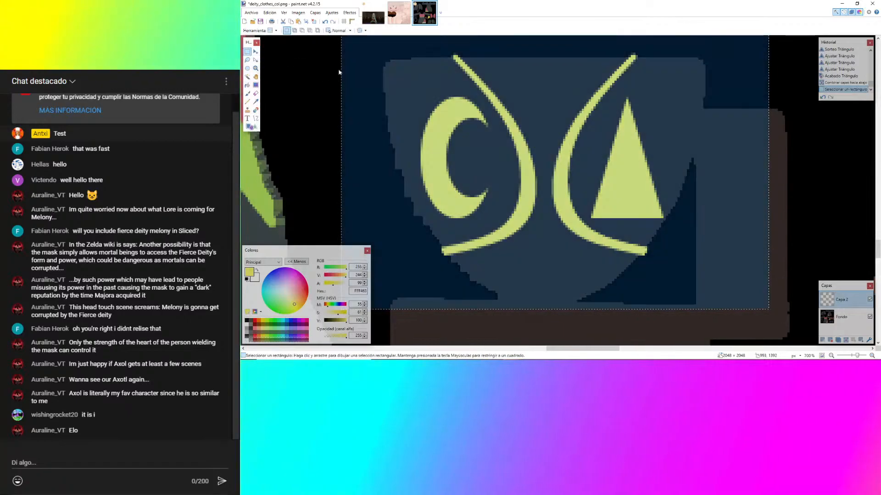
mouse_move(363, 45)
left_mouse_down()
mouse_move(639, 238)
mouse_move(705, 303)
mouse_move(711, 267)
mouse_move(354, 56)
mouse_move(369, 53)
left_mouse_up()
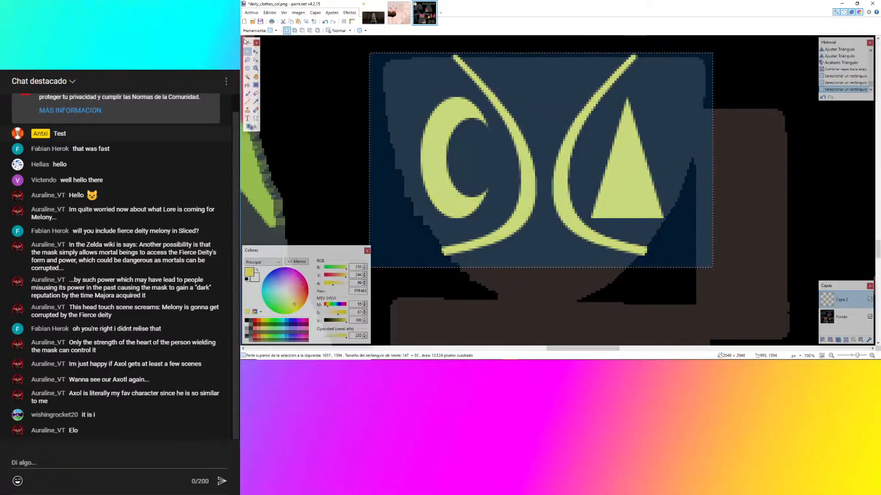
Paste a copy of the yellow curves, crescent and triangle on Capa 2, align it over the lower hair clip face and deselect.
left_click(255, 51)
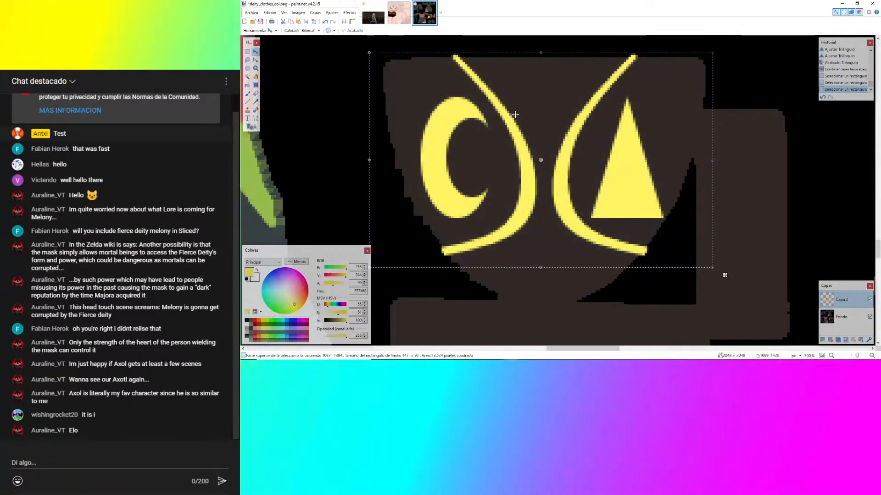
scroll(515, 114, "down", 2, "ctrl")
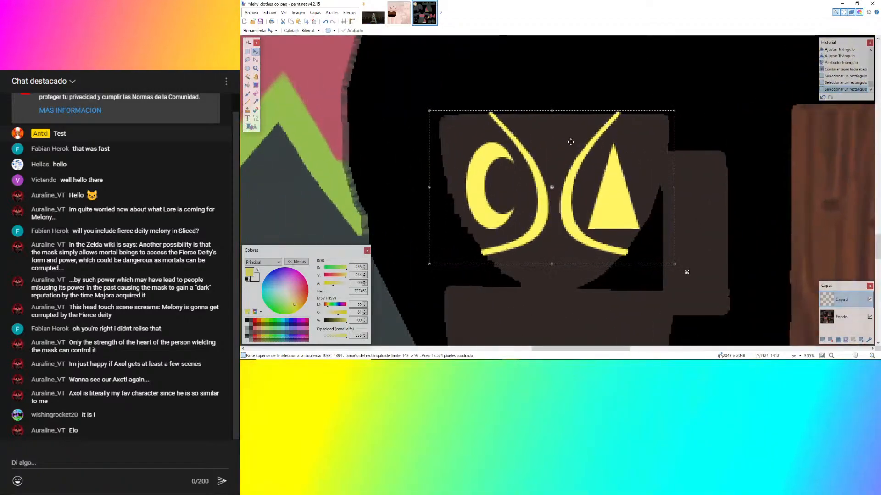
key("ctrl+v")
scroll(578, 140, "up", 4, "ctrl")
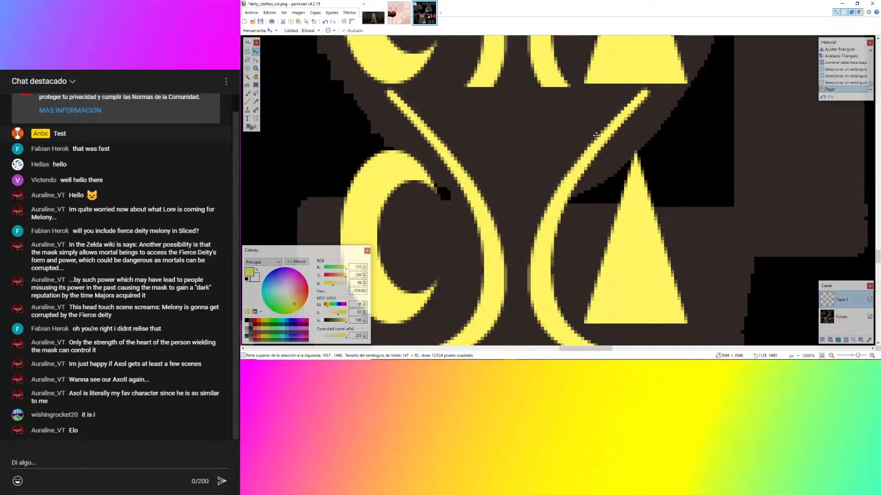
left_click_drag(596, 136, 596, 136)
scroll(596, 136, "down", 3)
scroll(611, 86, "up", 3, "ctrl")
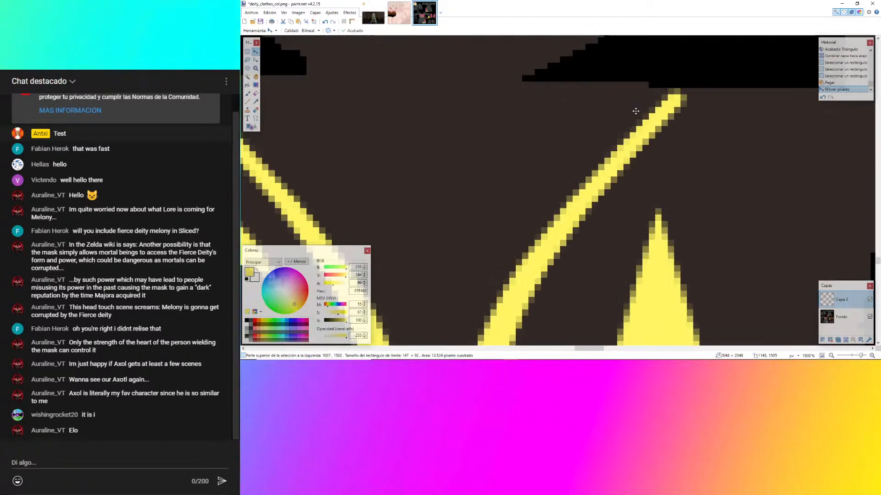
left_click_drag(636, 111, 635, 111)
scroll(635, 112, "up", 1)
scroll(634, 112, "down", 5, "ctrl")
scroll(437, 112, "up", 8, "ctrl")
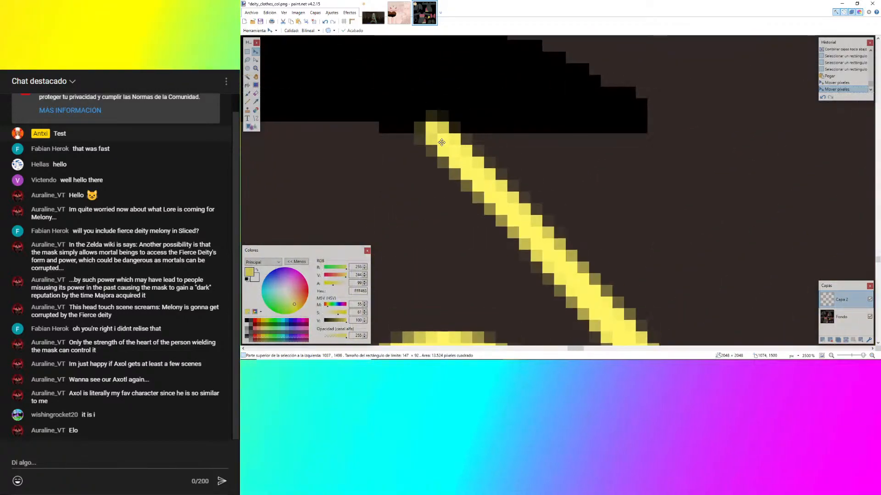
scroll(441, 143, "down", 10, "ctrl")
key("ctrl+d")
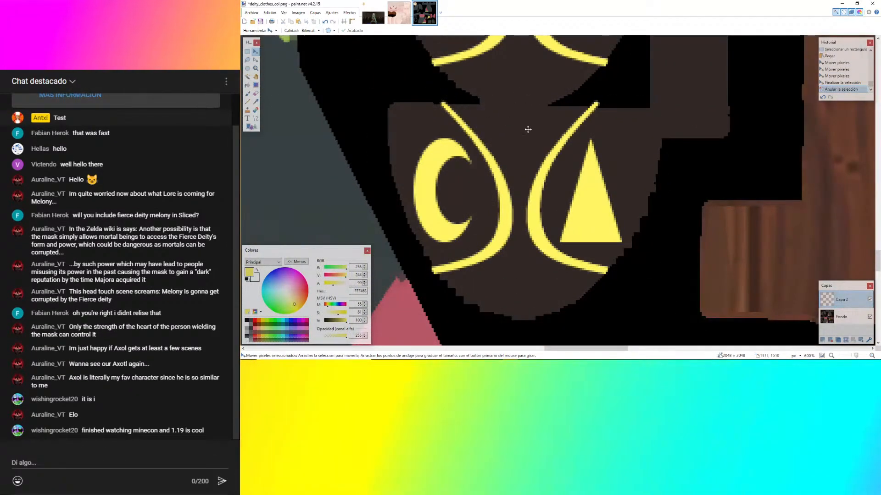
Merge the duplicated yellow pattern on Capa 2 down into Fondo and save deity_clothes_col.png.
scroll(636, 187, "down", 5, "ctrl")
key("ctrl+m")
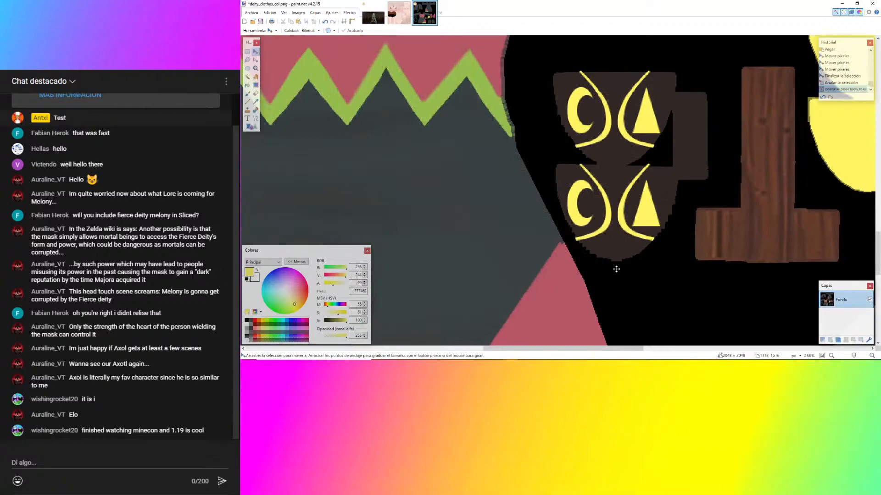
key("ctrl+s")
Switch to Blender, reload deity_clothes_col.png in the clothing_mat image texture node and check the patterned hair clips on the head.
left_click(626, 354)
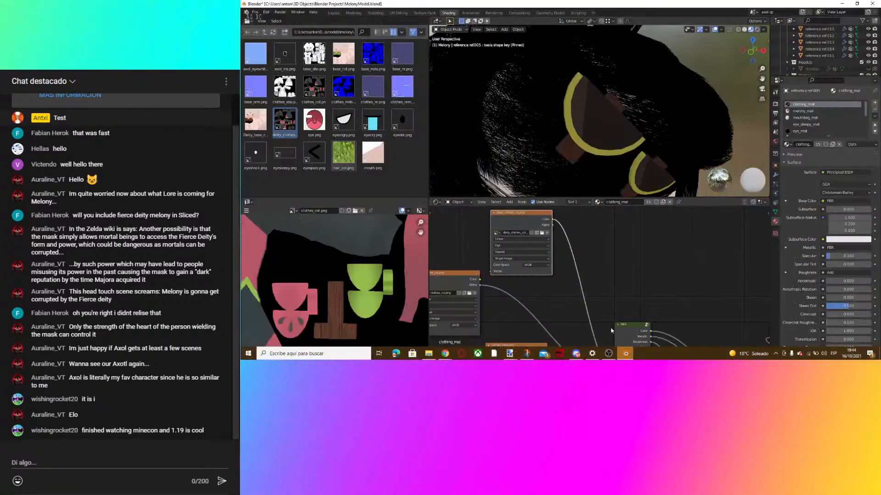
left_click(543, 233)
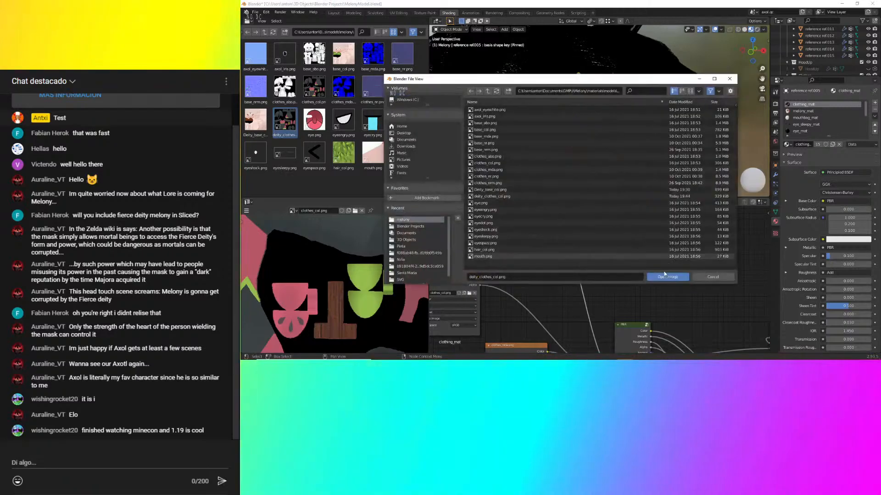
left_click(688, 282)
mouse_move(628, 117)
middle_mouse_down()
mouse_move(623, 95)
mouse_move(620, 112)
middle_mouse_up()
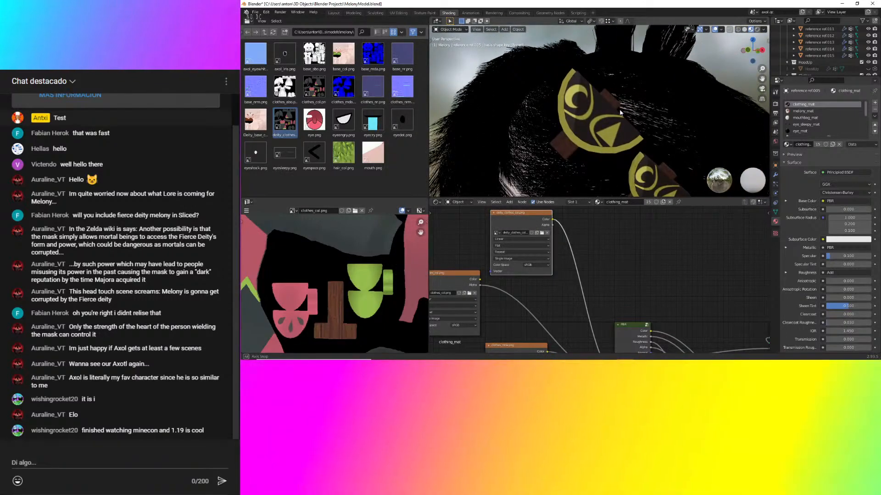
scroll(620, 164, "up", 4)
middle_click_drag(618, 167, 620, 133, "shift")
scroll(597, 134, "down", 2)
scroll(627, 146, "down", 7)
scroll(611, 133, "down", 3)
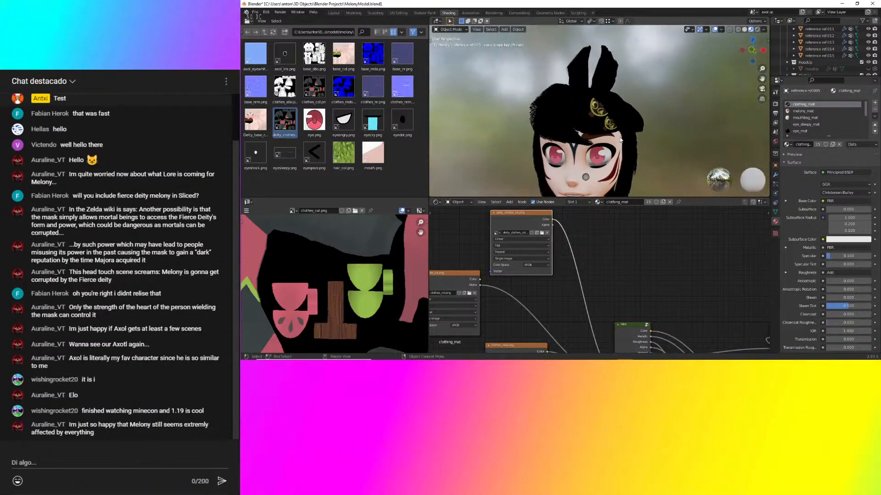
Bring up the live chat window in Chrome, read the messages and return to Blender.
mouse_move(606, 362)
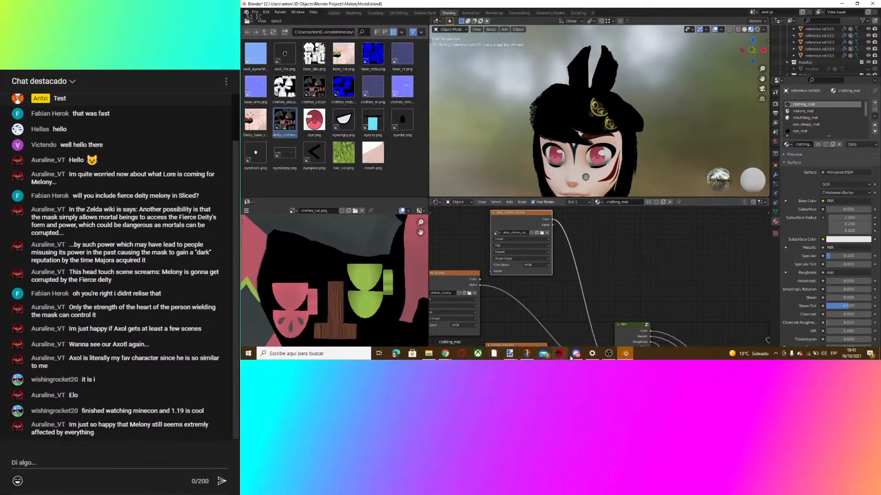
mouse_move(452, 352)
left_click(470, 323)
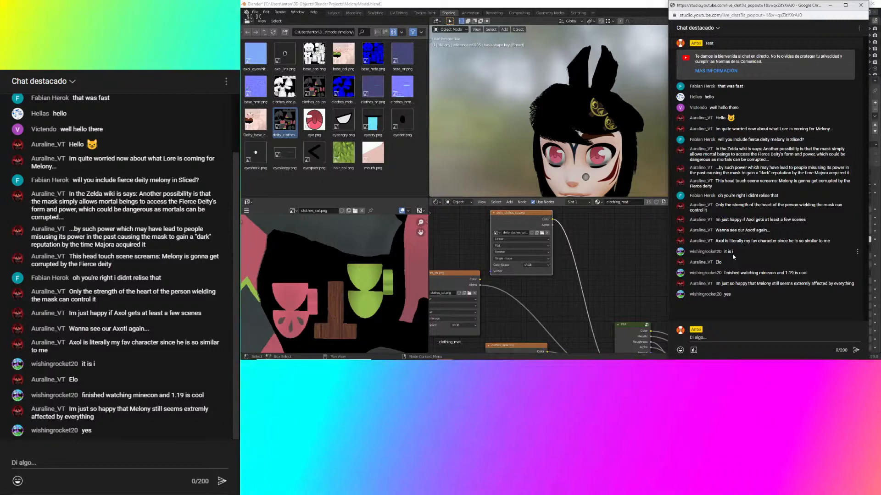
left_click(596, 106)
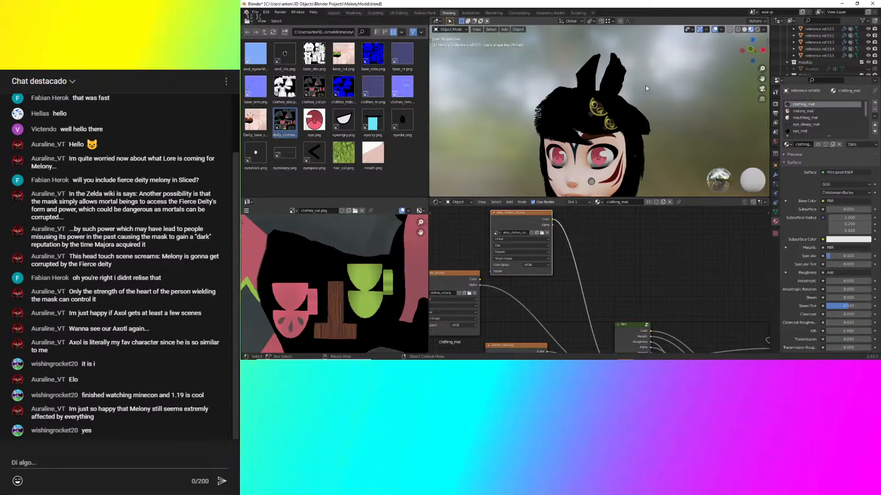
Examine both hair clips up close and compare them with the paused "SMG4: To Become A God" video in Chrome.
scroll(589, 110, "up", 6)
middle_click_drag(585, 102, 626, 120)
scroll(670, 111, "up", 4)
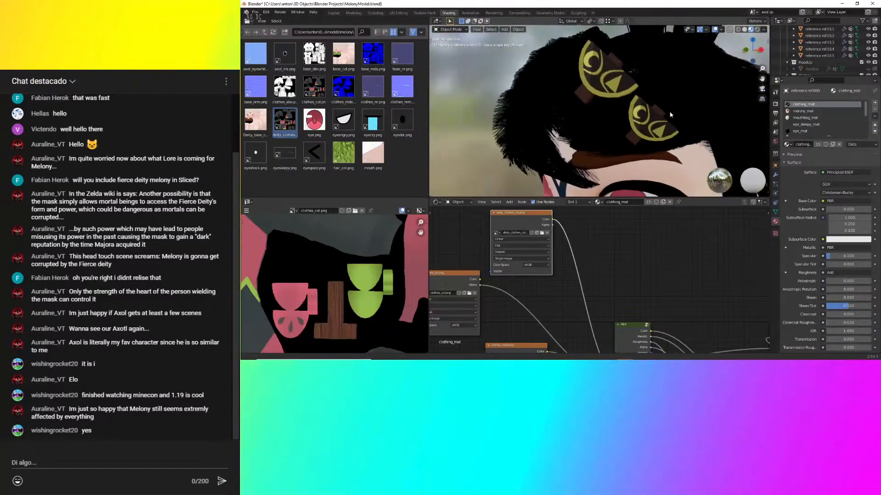
scroll(652, 78, "up", 4)
scroll(558, 94, "down", 3)
scroll(558, 95, "down", 5)
mouse_move(439, 355)
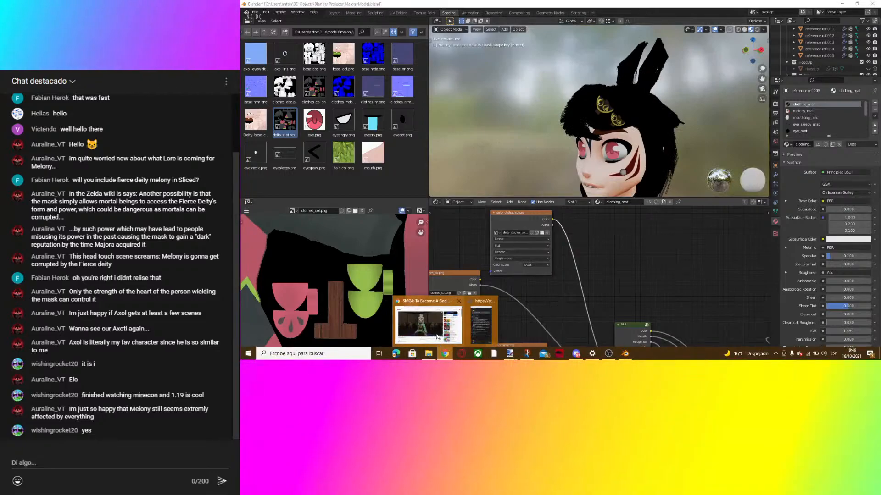
left_click(439, 355)
mouse_move(637, 355)
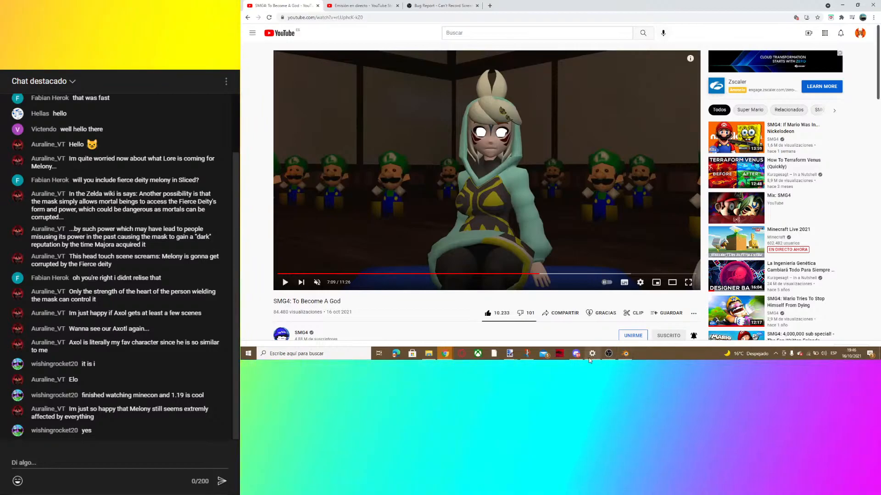
Switch to paint.net, undo the Capa 2 merge and make Fondo the active layer.
left_click(510, 354)
left_click(479, 323)
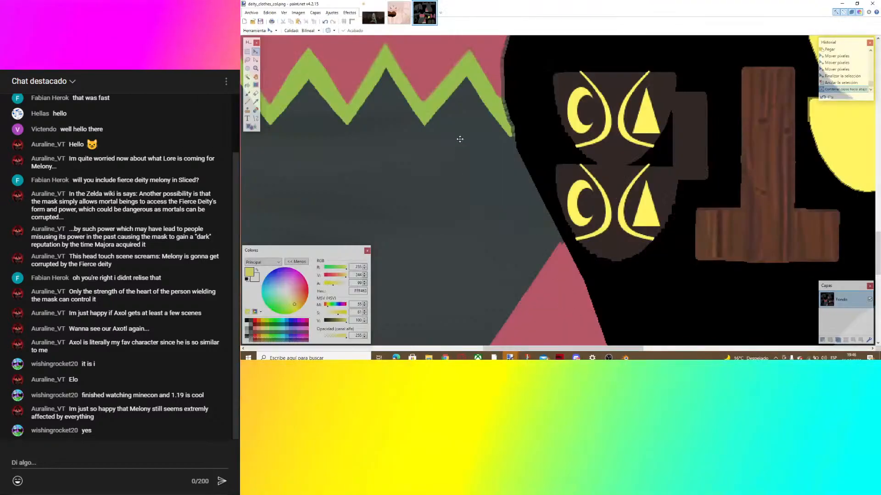
left_click(255, 102)
key("ctrl+z")
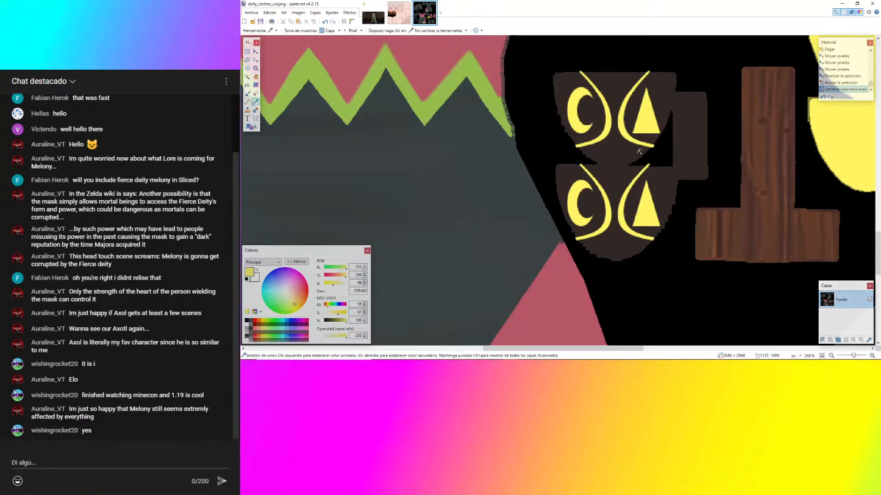
left_click(833, 321)
Sample the clip faces' dark brown, raise it to saturation 53 and value 32, and fill the magic-wand-selected faces on Fondo with it.
scroll(576, 185, "up", 2, "ctrl")
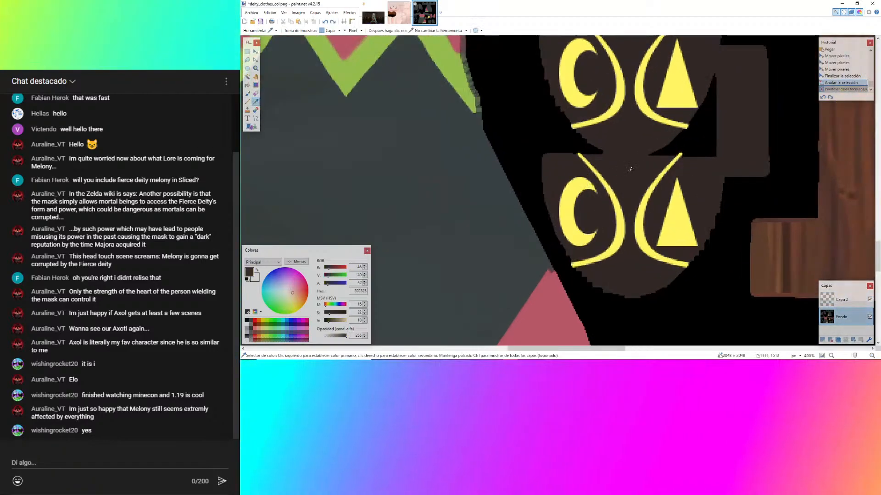
left_click(576, 185)
left_click_drag(330, 321, 332, 321)
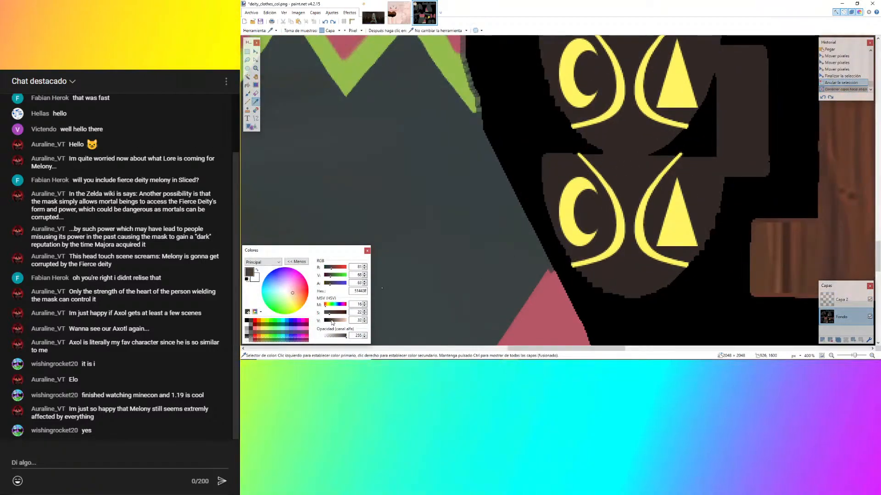
left_click(247, 77)
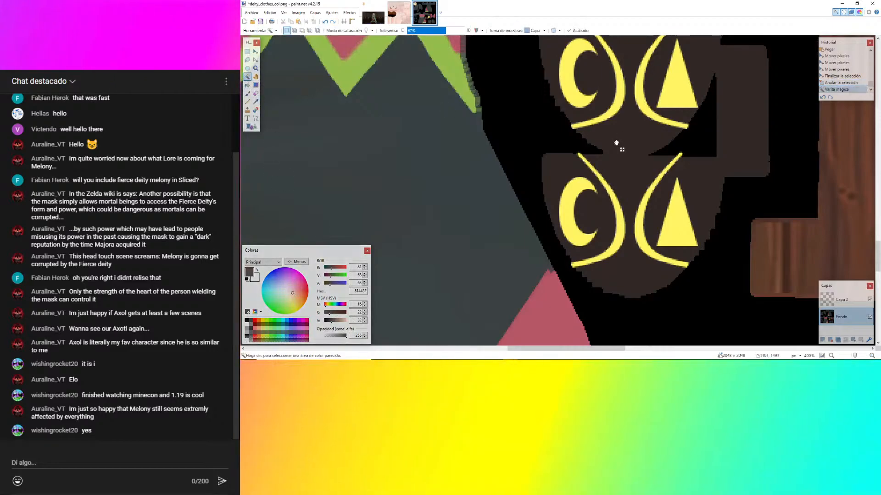
left_click(616, 143)
left_click_drag(428, 32, 428, 32)
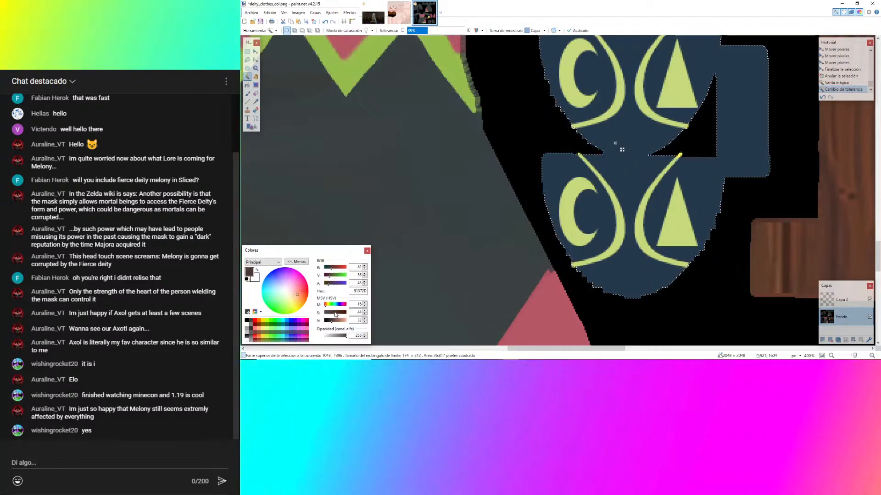
left_click_drag(335, 314, 337, 315)
key("BackSpace")
key("ctrl+d")
scroll(620, 181, "down", 5)
scroll(614, 143, "up", 2)
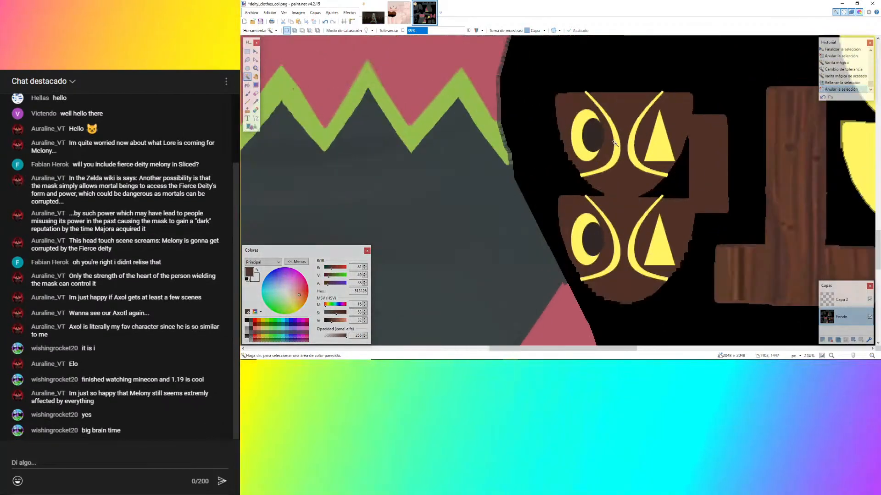
On Capa 2, fill the dark inner areas of both crescents with the same lighter brown.
scroll(615, 143, "up", 4, "ctrl")
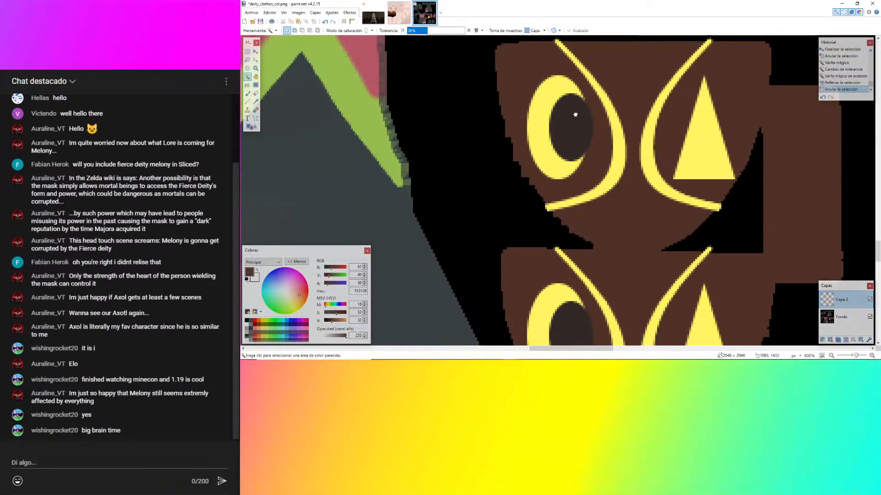
left_click(576, 115)
scroll(576, 119, "down", 3, "ctrl")
left_click(576, 234, "ctrl")
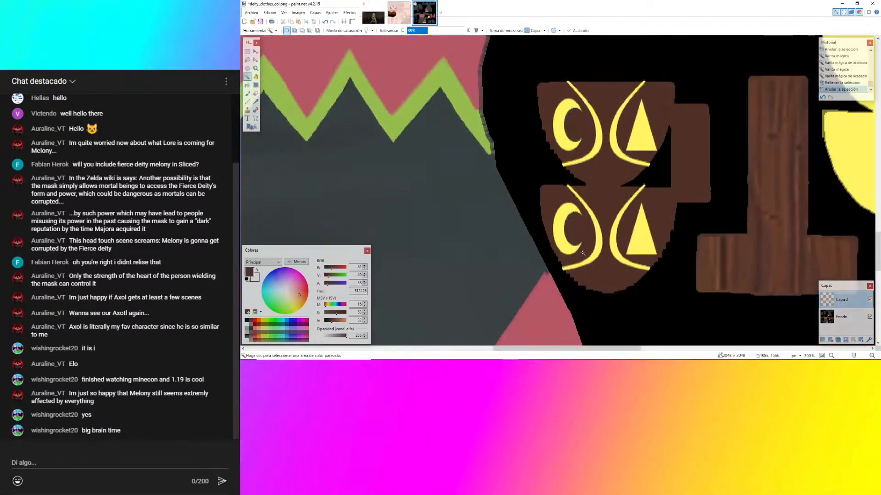
Lasso the leftover dark specks beside both crescents on Capa 2, fill them with the lighter brown and deselect.
scroll(581, 252, "up", 7, "ctrl")
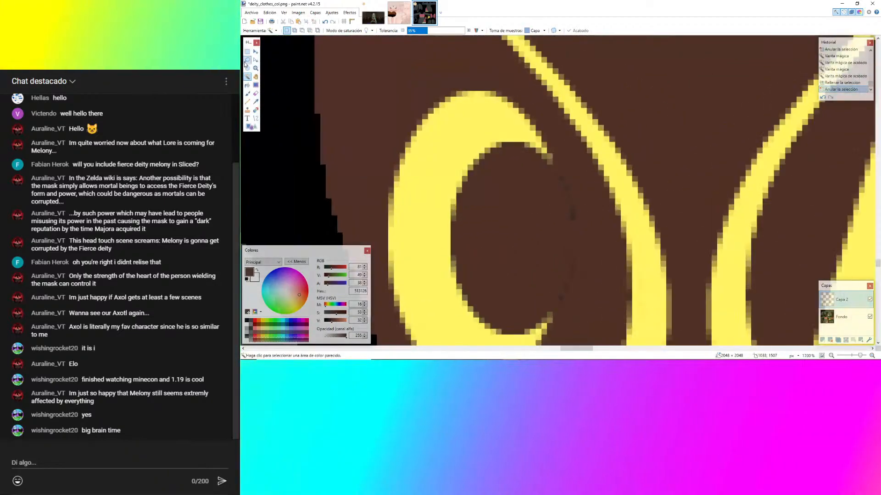
mouse_move(578, 175)
left_mouse_down()
mouse_move(569, 239)
mouse_move(530, 330)
left_mouse_up()
scroll(530, 330, "down", 6, "ctrl")
scroll(537, 138, "up", 3)
scroll(536, 228, "up", 5, "ctrl")
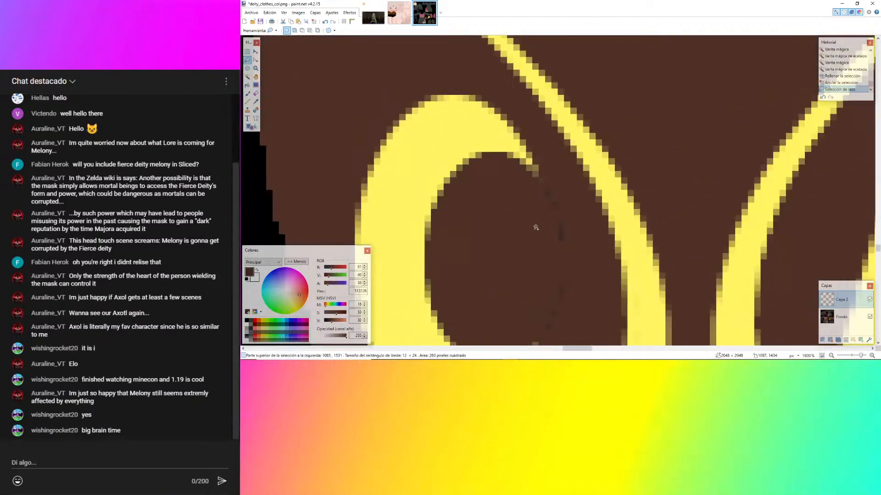
left_click_drag(584, 234, 592, 313)
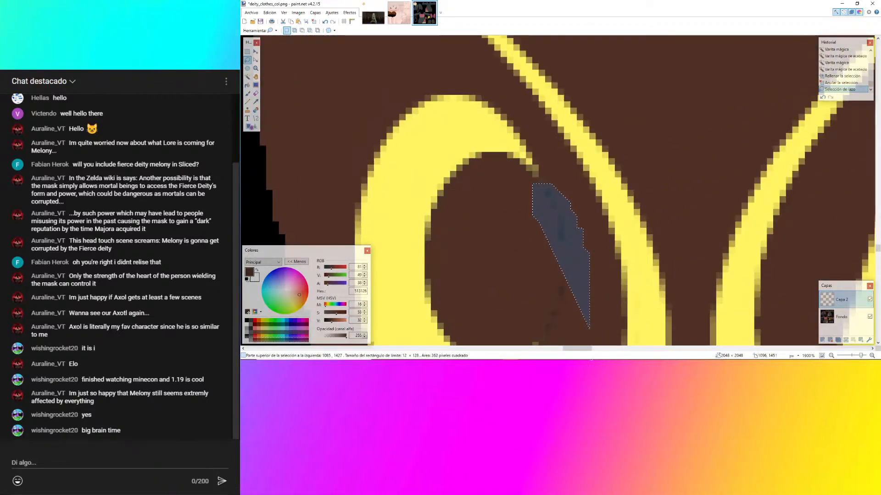
scroll(591, 347, "down", 1, "ctrl")
scroll(590, 346, "down", 3)
mouse_move(592, 359)
left_mouse_down("ctrl")
mouse_move(576, 257)
mouse_move(519, 200)
left_mouse_up("ctrl")
scroll(568, 193, "down", 2)
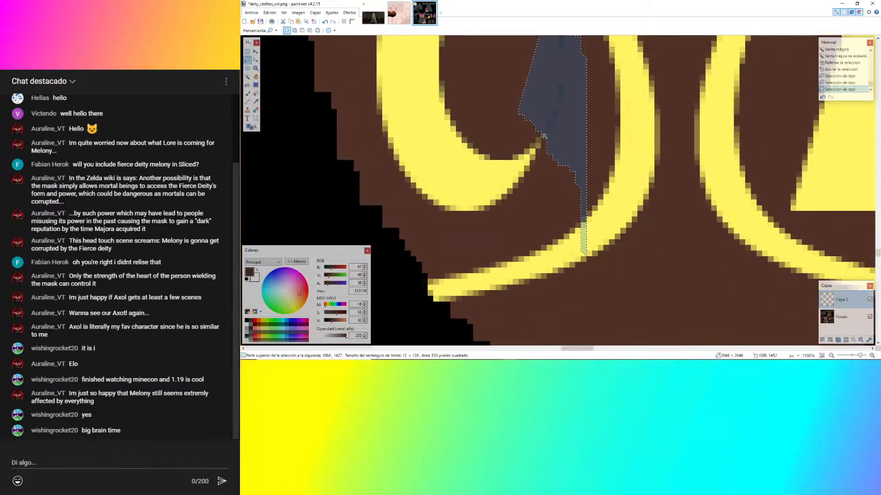
mouse_move(543, 140)
left_mouse_down()
mouse_move(579, 198)
mouse_move(593, 271)
mouse_move(586, 255)
left_mouse_up()
scroll(578, 193, "down", 10, "ctrl")
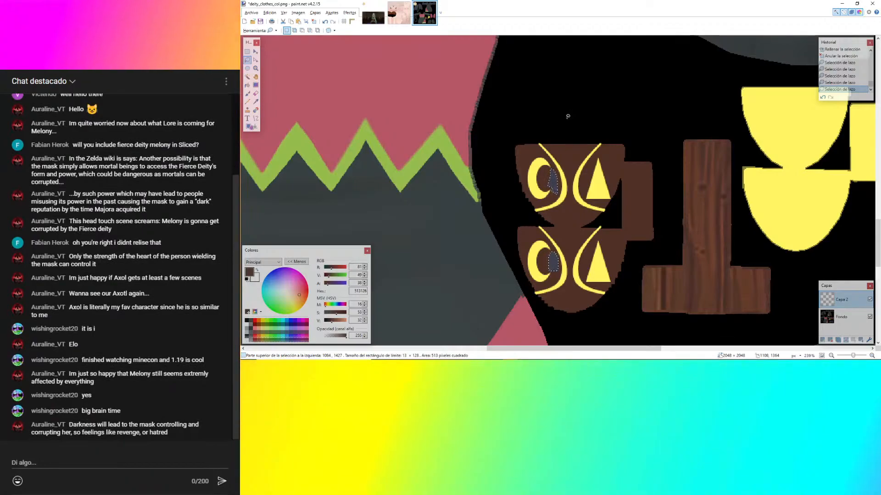
key("BackSpace")
key("ctrl+d")
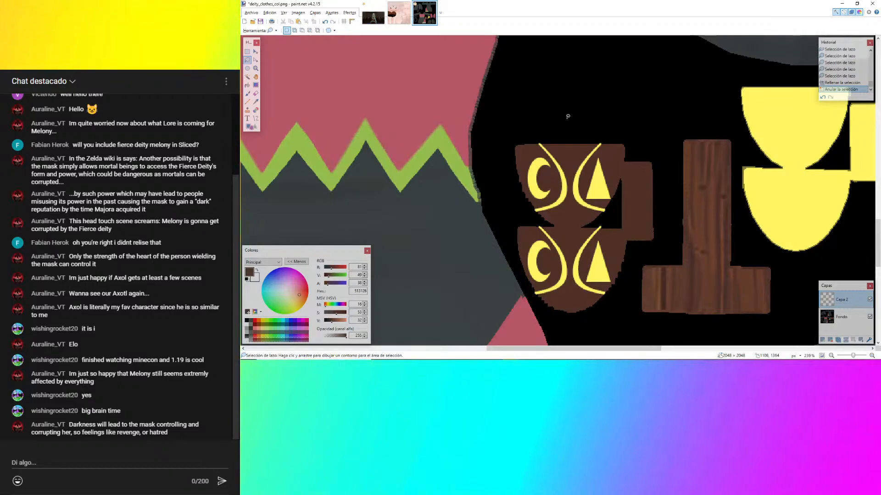
Merge Capa 2 down into Fondo, save deity_clothes_col.png and switch to Blender.
left_click(847, 339)
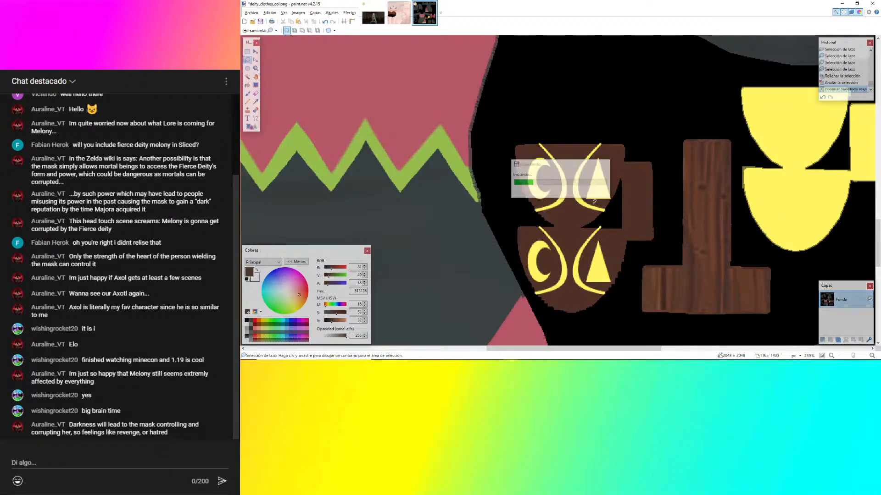
mouse_move(619, 357)
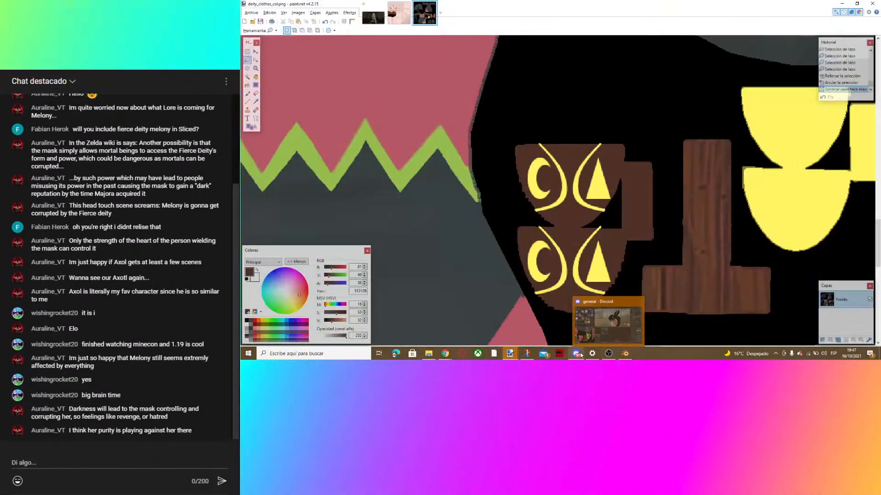
left_click(624, 356)
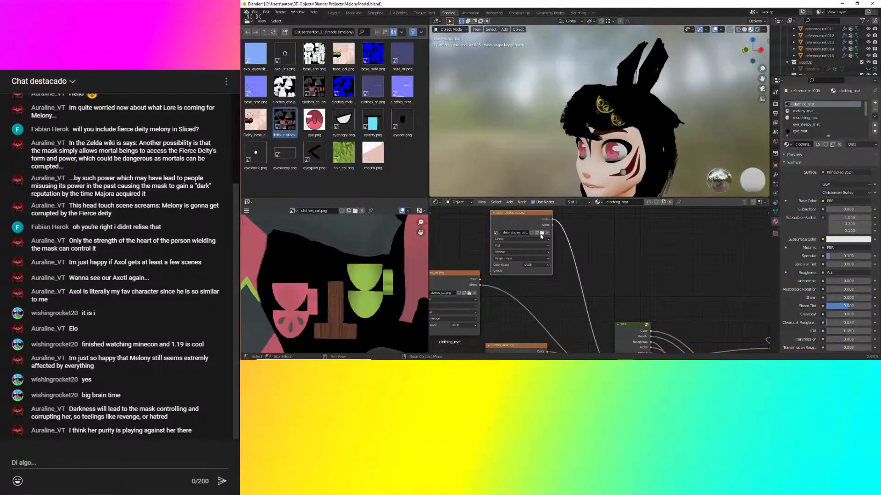
Reload the deity_clothes_col.png texture in clothing_mat's image node and inspect both hair clips on the model.
left_click(541, 233)
left_click(661, 275)
middle_click_drag(648, 123, 632, 133)
scroll(631, 131, "up", 8)
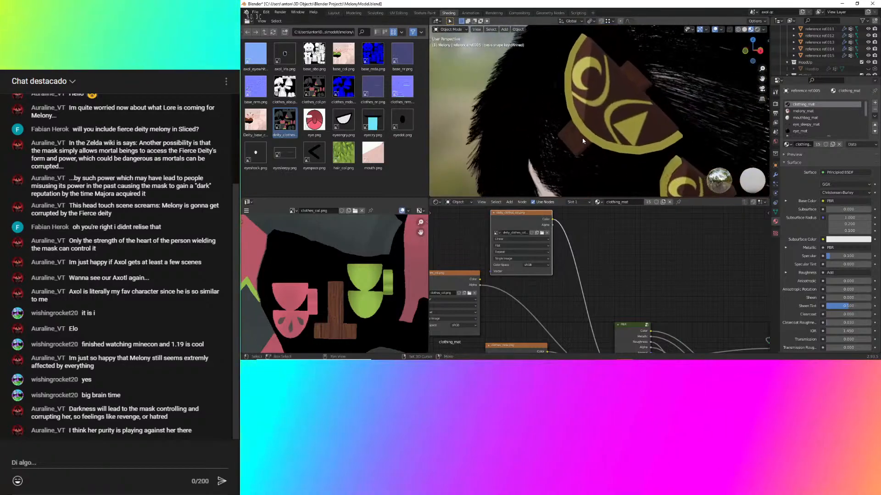
scroll(610, 114, "down", 10)
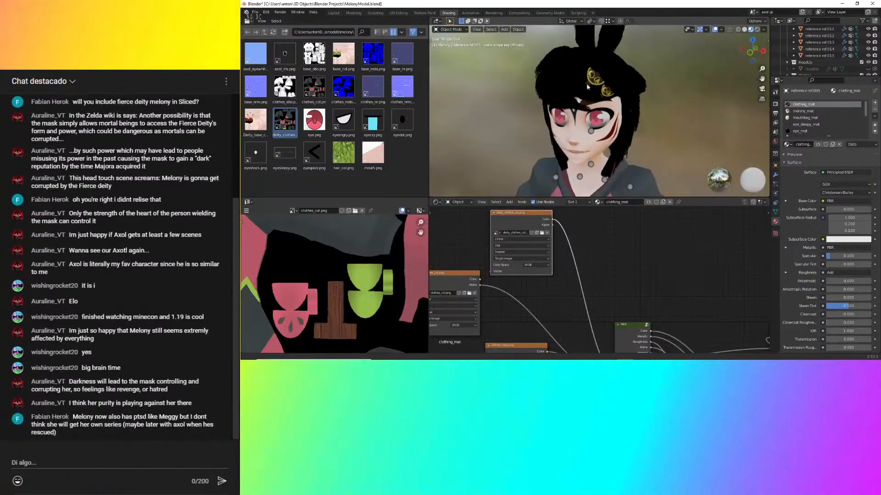
scroll(610, 132, "up", 3)
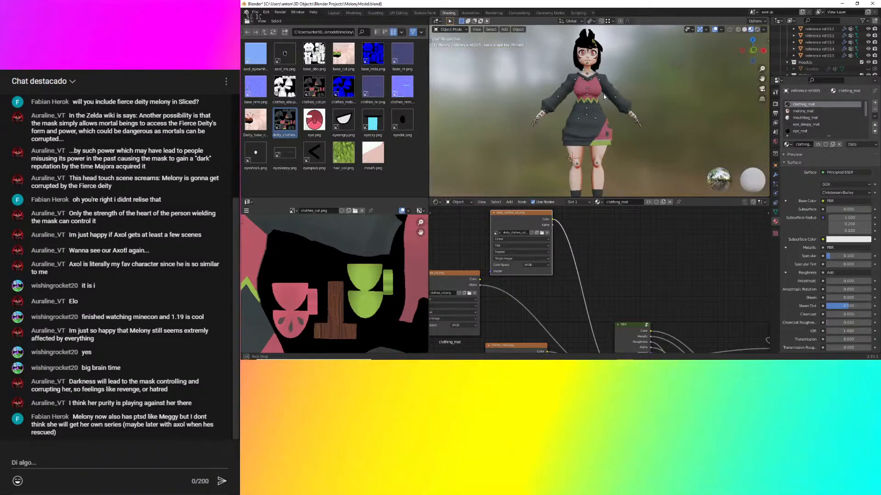
Examine the dress on the model from several angles, focusing on the watermelon panel and green hem.
mouse_move(604, 95)
middle_mouse_down()
mouse_move(694, 113)
mouse_move(560, 90)
mouse_move(592, 94)
middle_mouse_up()
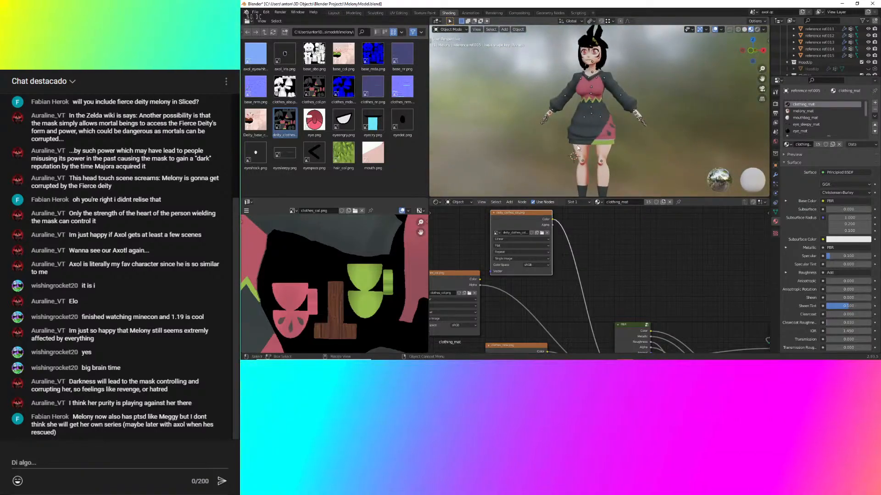
scroll(339, 280, "down", 7)
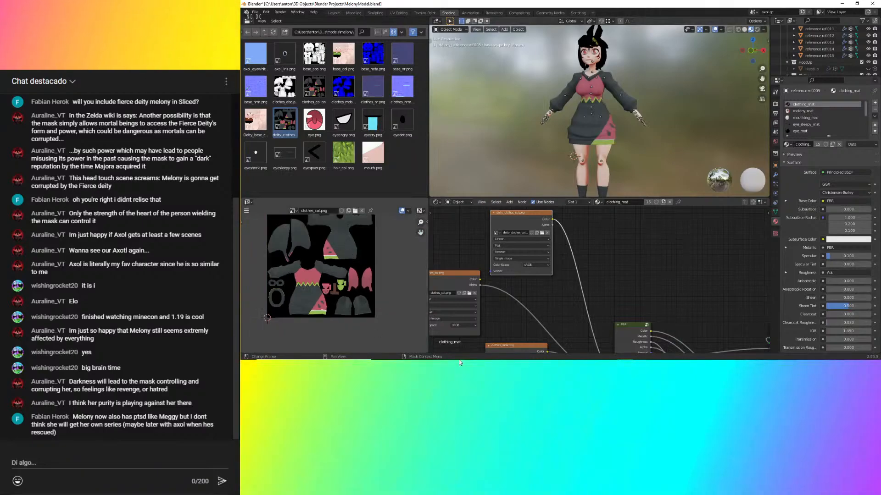
scroll(574, 126, "up", 4)
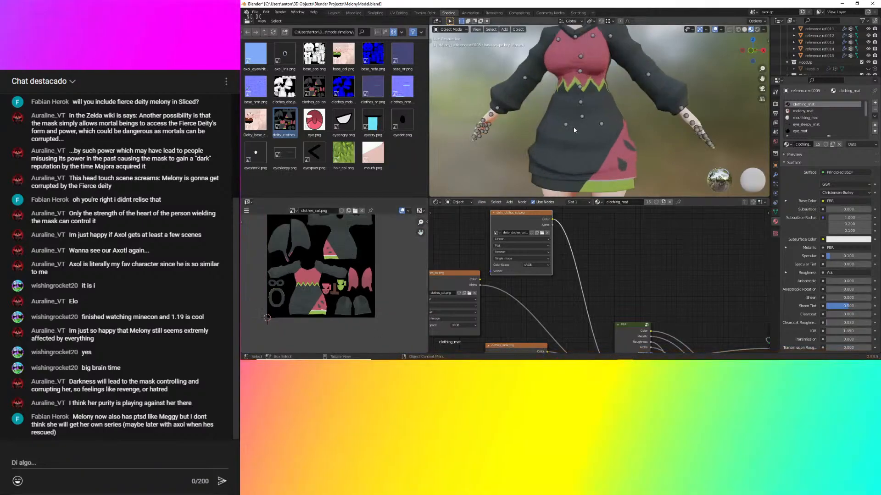
middle_click_drag(586, 171, 569, 135)
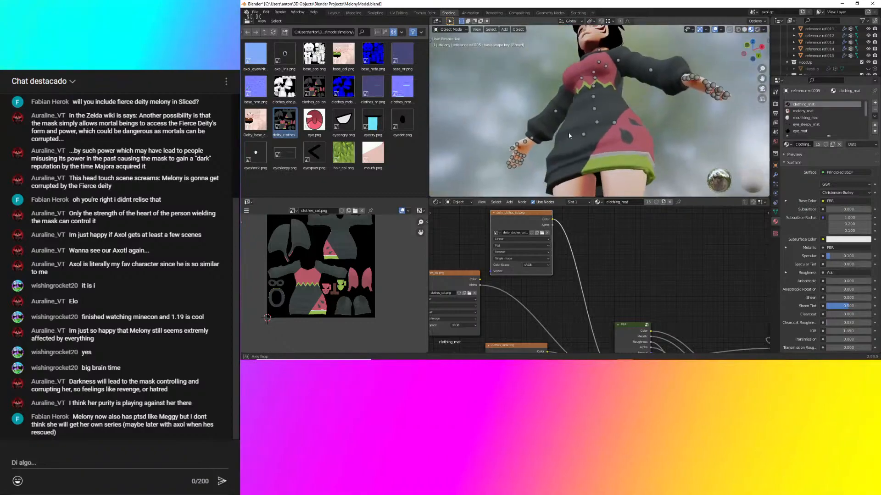
scroll(568, 147, "up", 6)
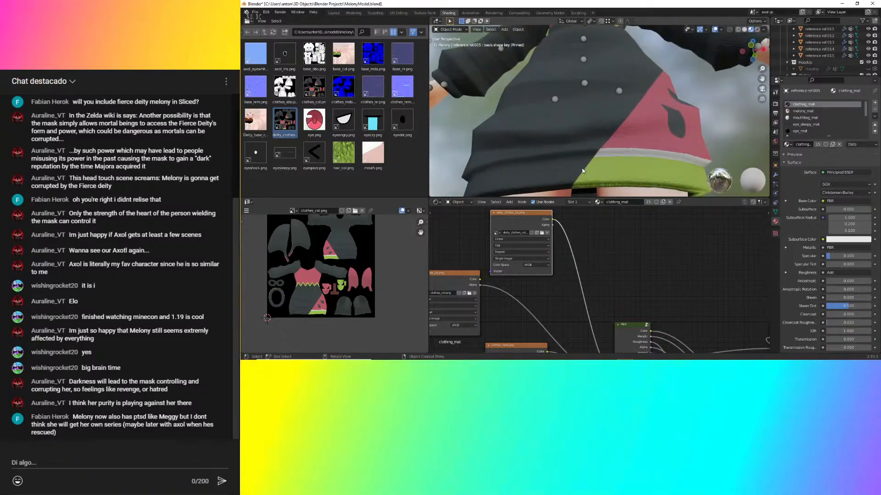
middle_click_drag(582, 170, 617, 193)
middle_click_drag(579, 154, 602, 54, "shift")
middle_click_drag(551, 87, 584, 136)
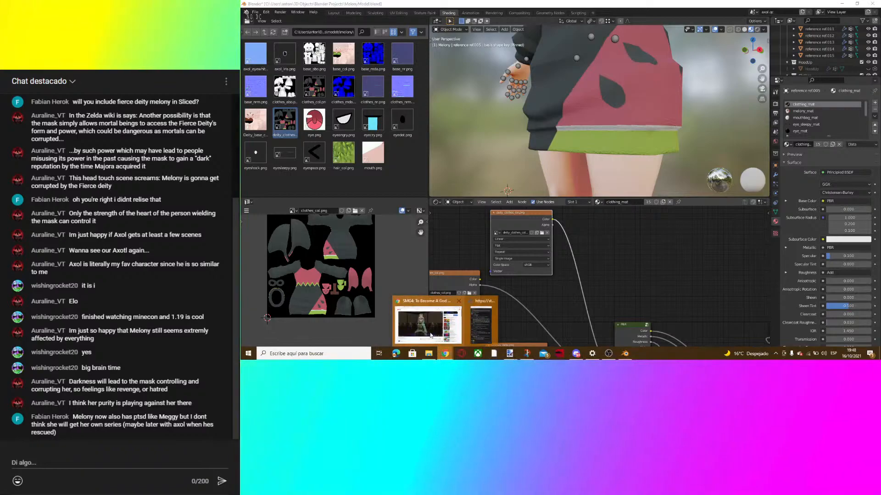
Check the Deity outfit in the paused SMG4 YouTube video in Chrome and return to Blender.
left_click(438, 357)
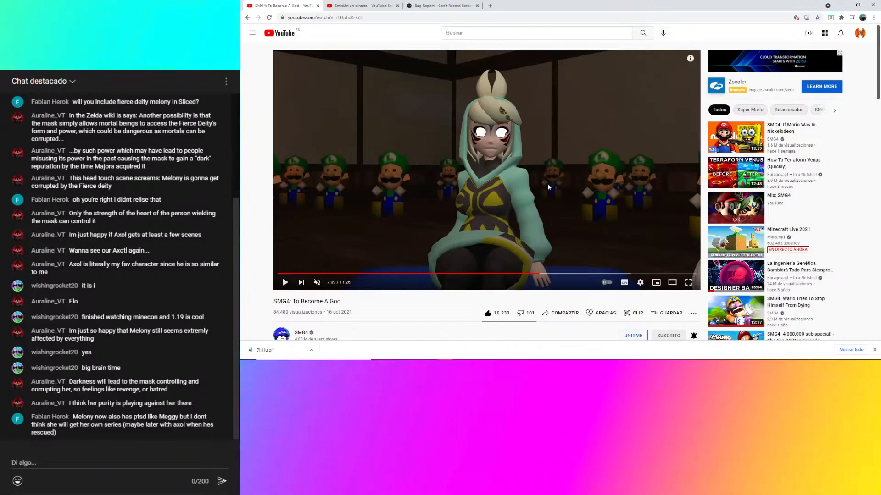
scroll(548, 188, "down", 1)
scroll(547, 190, "up", 1)
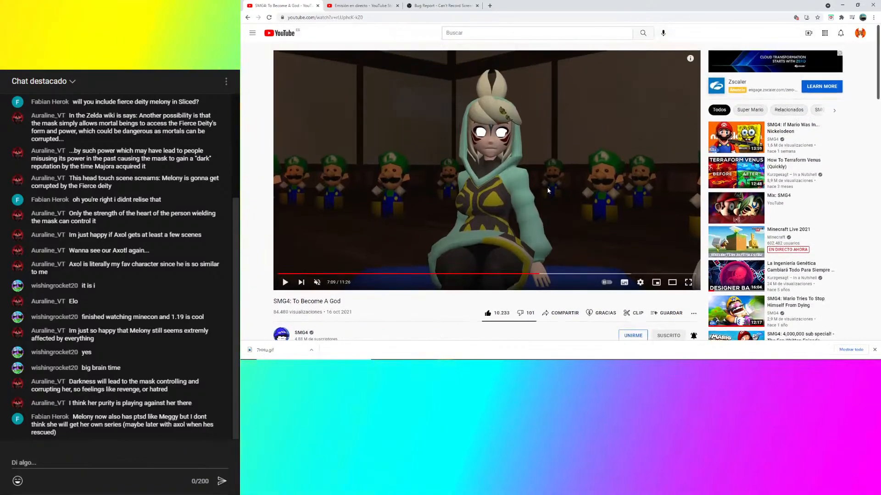
mouse_move(604, 360)
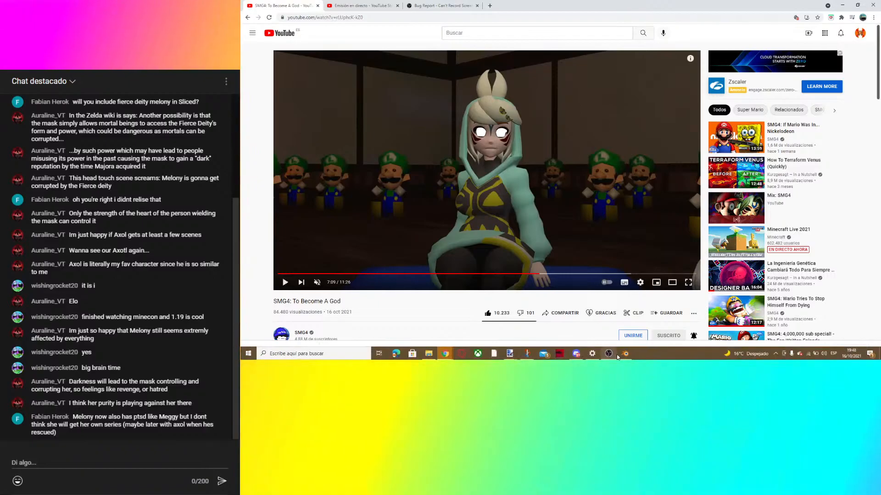
left_click(619, 357)
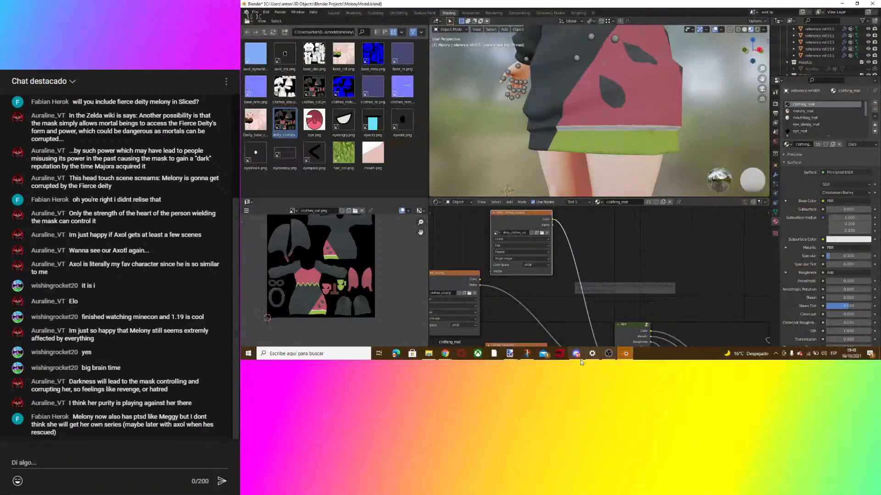
Read the live chat in its pop-up window and return to Blender.
mouse_move(449, 359)
left_click(486, 331)
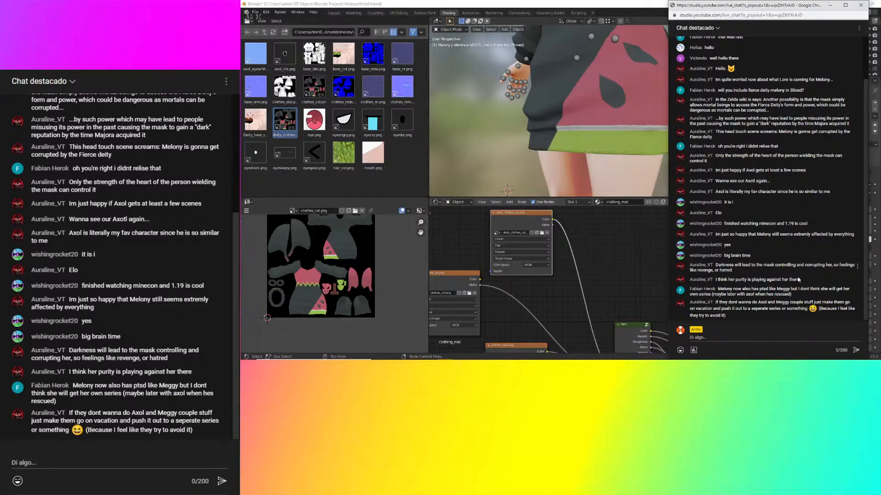
left_click(641, 261)
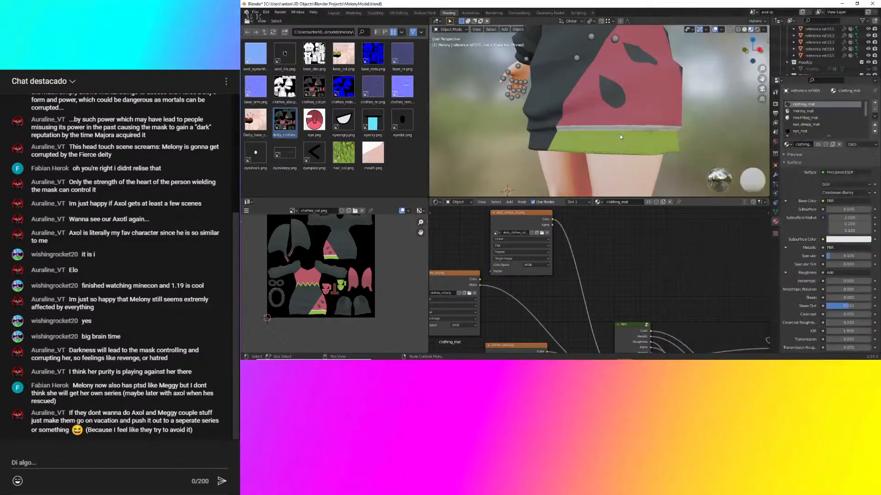
Inspect the skirt, waist zigzag and upper body of the outfit on the model.
scroll(593, 80, "down", 5)
scroll(593, 81, "up", 3)
middle_click_drag(593, 80, 604, 103)
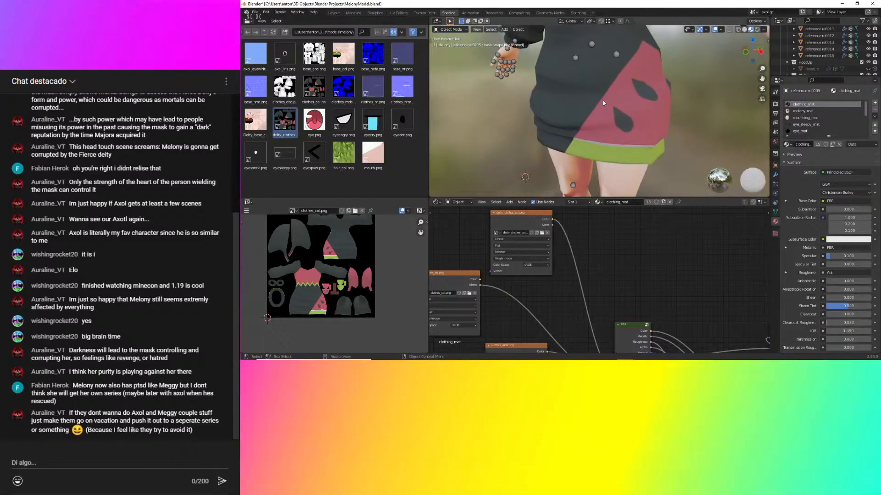
scroll(604, 103, "down", 3)
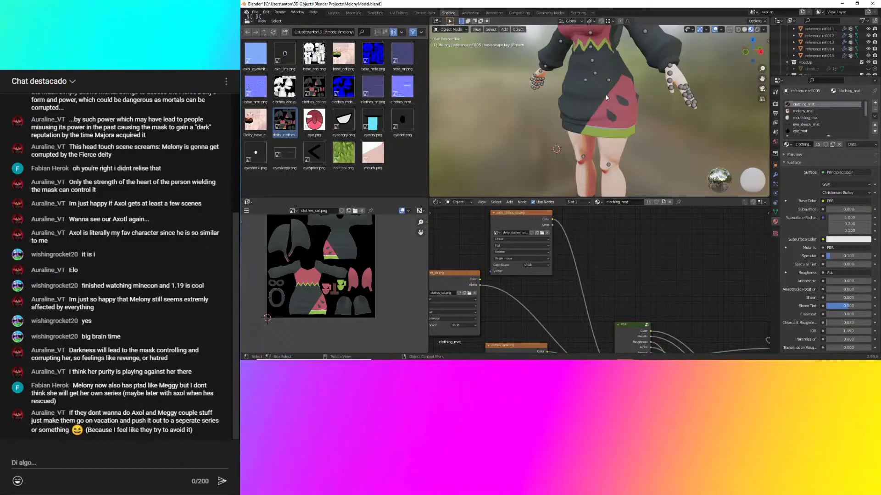
middle_click_drag(604, 114, 568, 141)
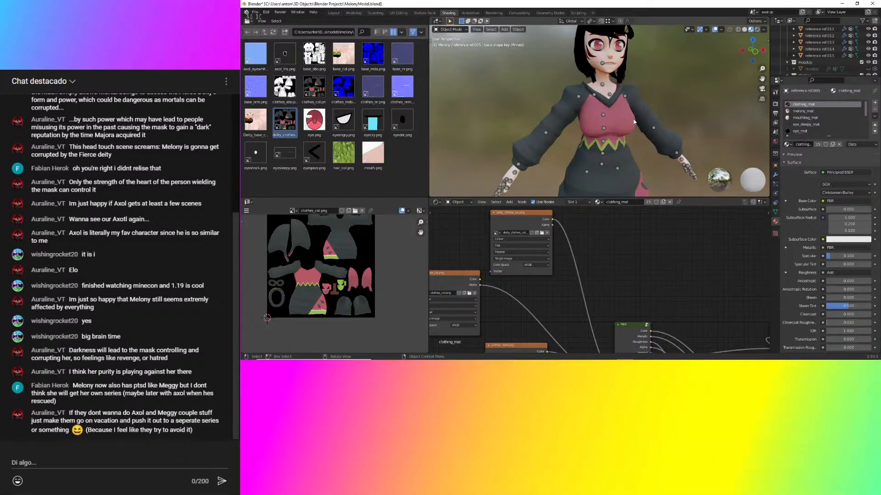
Switch to paint.net and sample the teal of the hood from the Deity reference image.
mouse_move(505, 360)
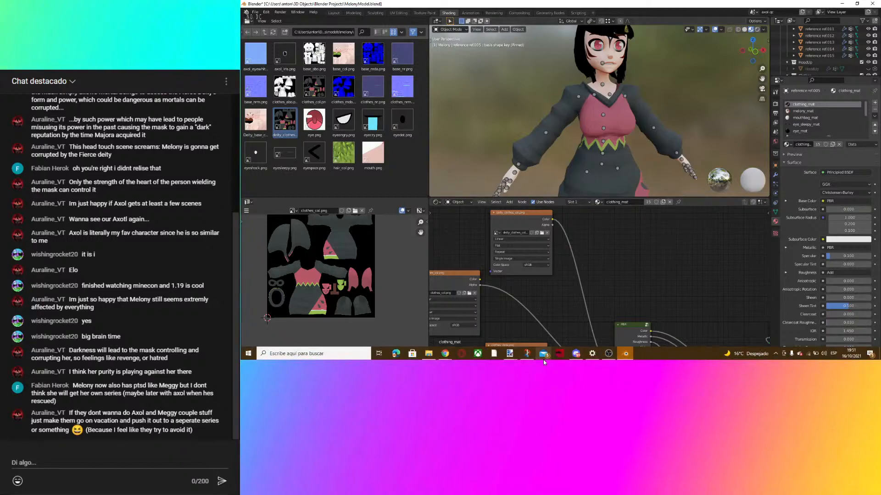
left_click(451, 321)
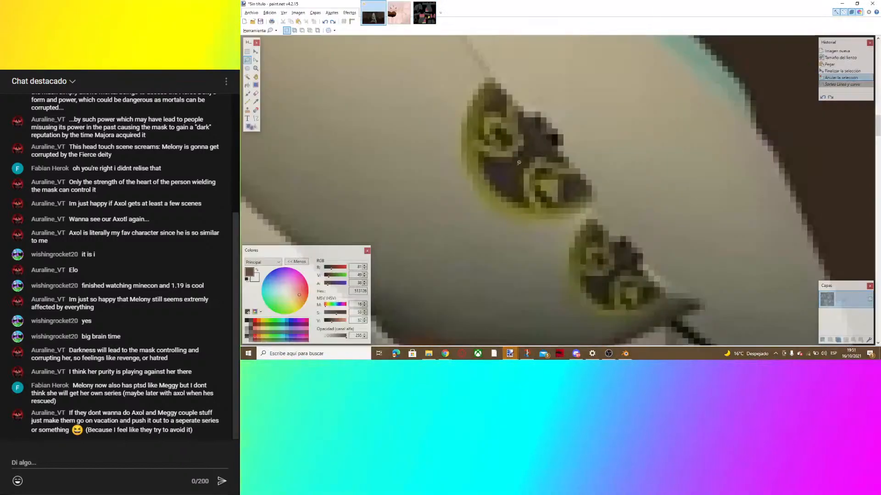
scroll(559, 78, "down", 6, "ctrl")
scroll(559, 78, "down", 5, "ctrl")
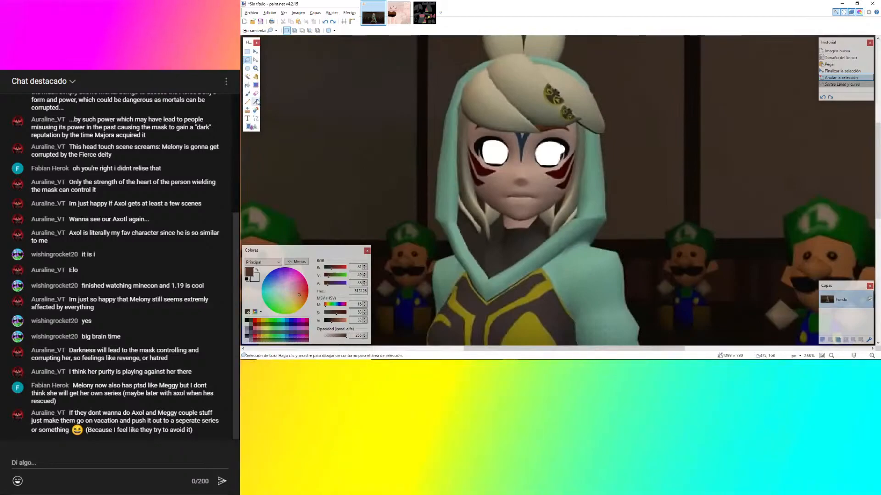
key("k")
scroll(637, 162, "down", 6)
scroll(637, 161, "up", 3)
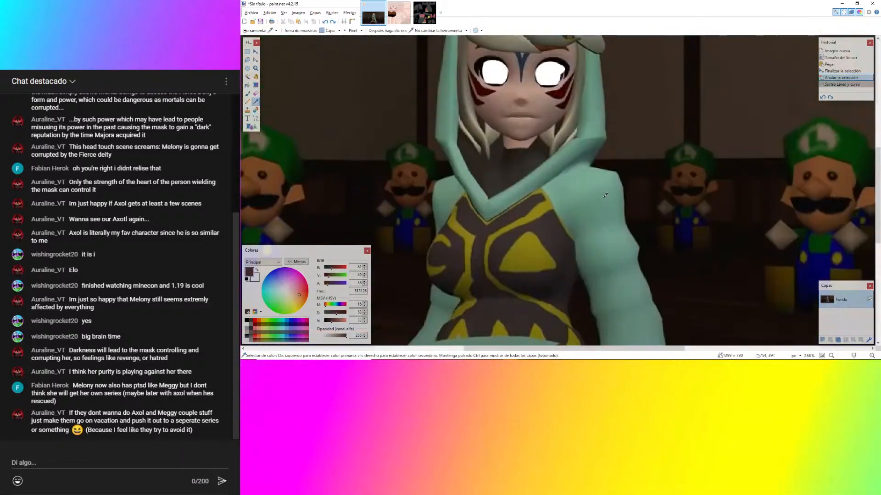
scroll(605, 195, "up", 5, "ctrl")
left_click(570, 165)
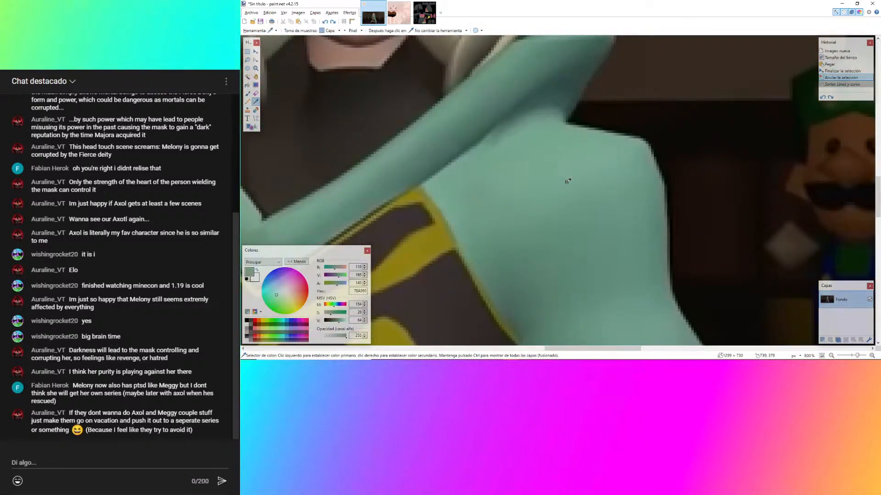
scroll(655, 226, "down", 5, "ctrl")
scroll(634, 162, "up", 8, "ctrl")
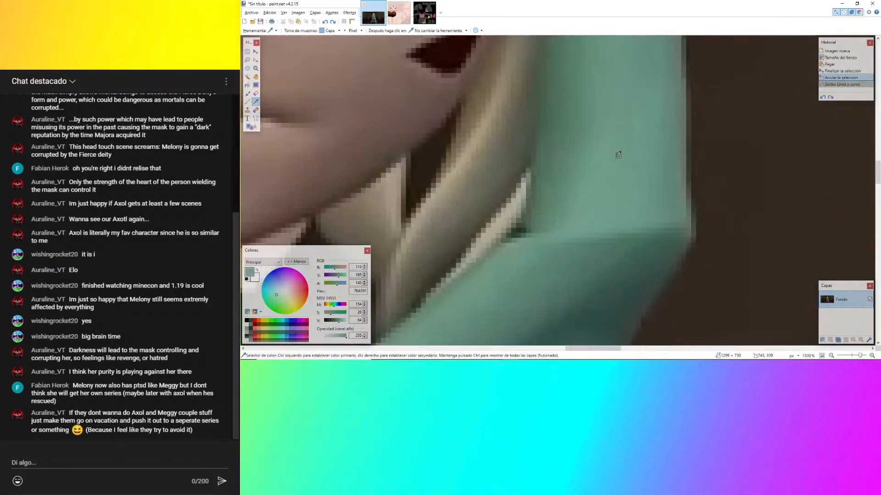
left_click(600, 174)
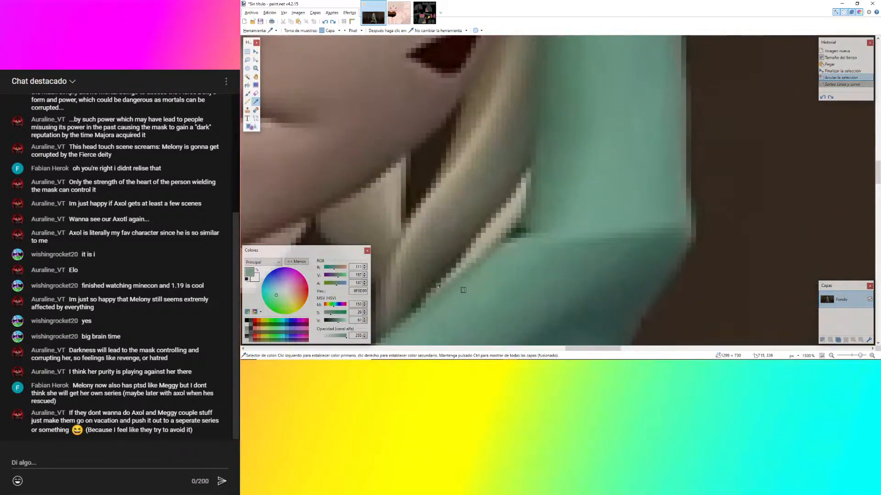
Brighten the sampled teal by setting its HSV value to 90.
left_click_drag(338, 323, 346, 321)
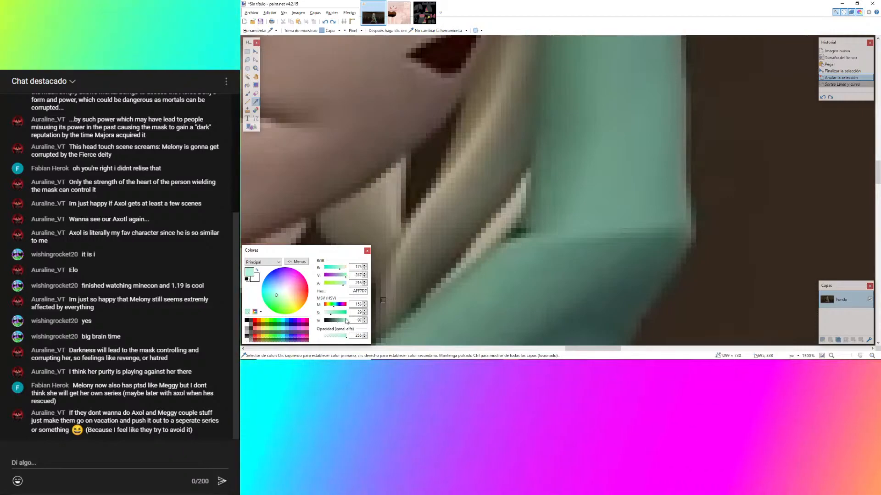
scroll(591, 200, "down", 6, "ctrl")
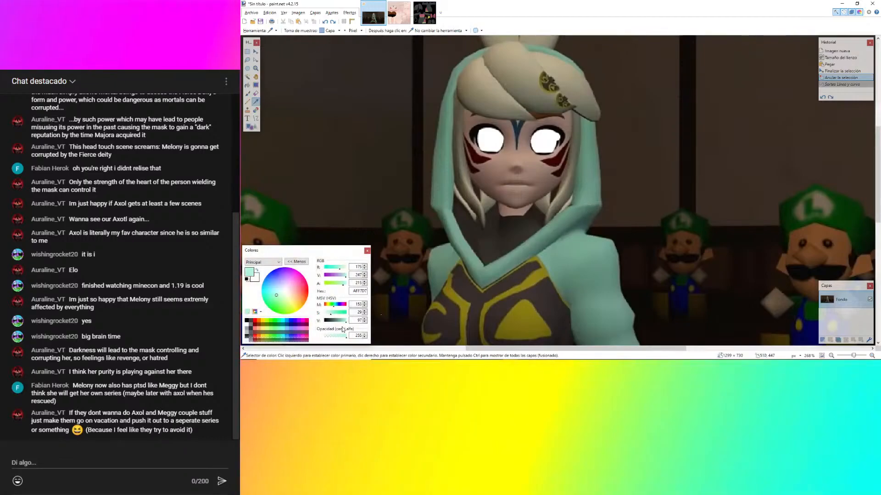
left_click(345, 322)
left_click_drag(345, 322, 345, 322)
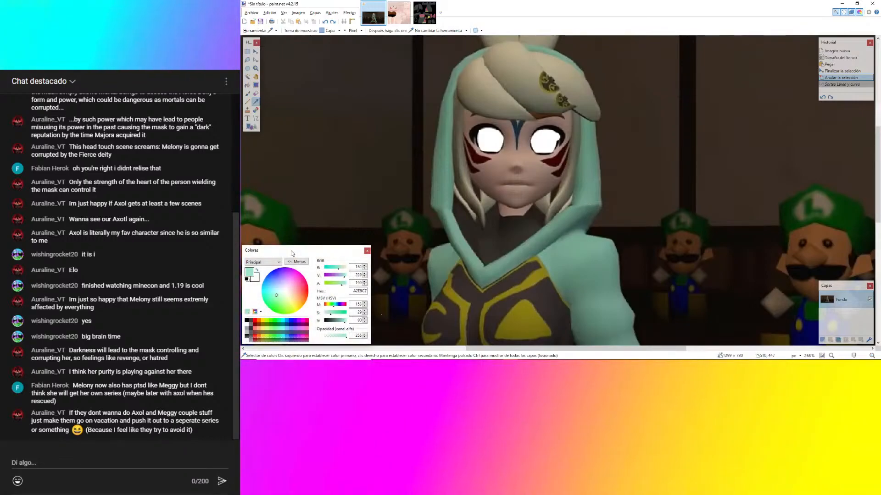
Select the dark front skirt area on Fondo in deity_clothes_col.png with the Magic Wand.
left_click(247, 77)
left_click(425, 13)
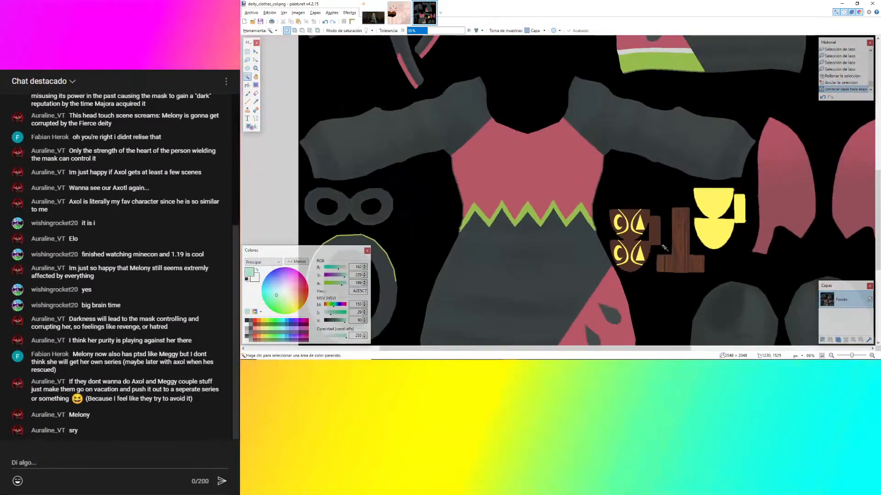
left_click(525, 247)
scroll(526, 246, "down", 1)
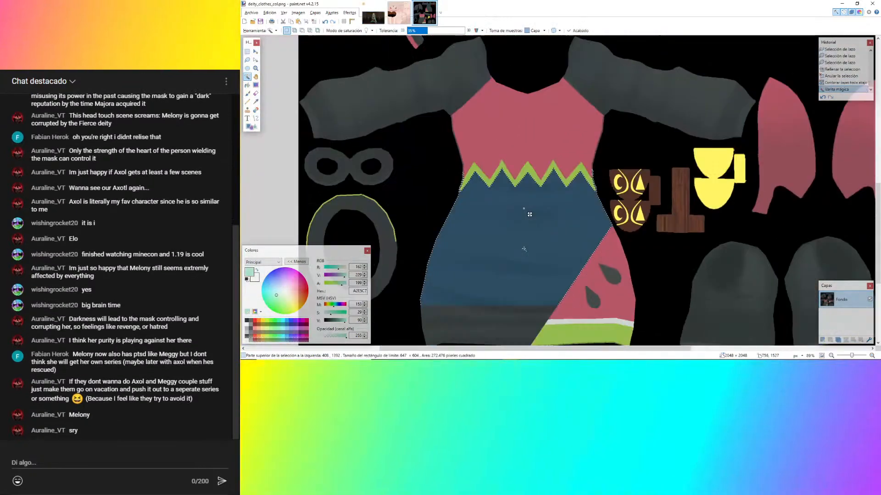
scroll(604, 190, "down", 3, "ctrl")
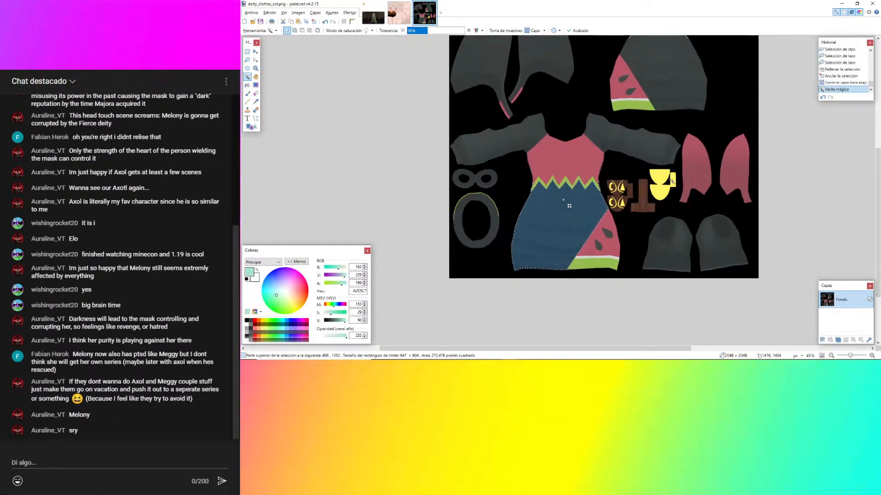
scroll(617, 145, "up", 3)
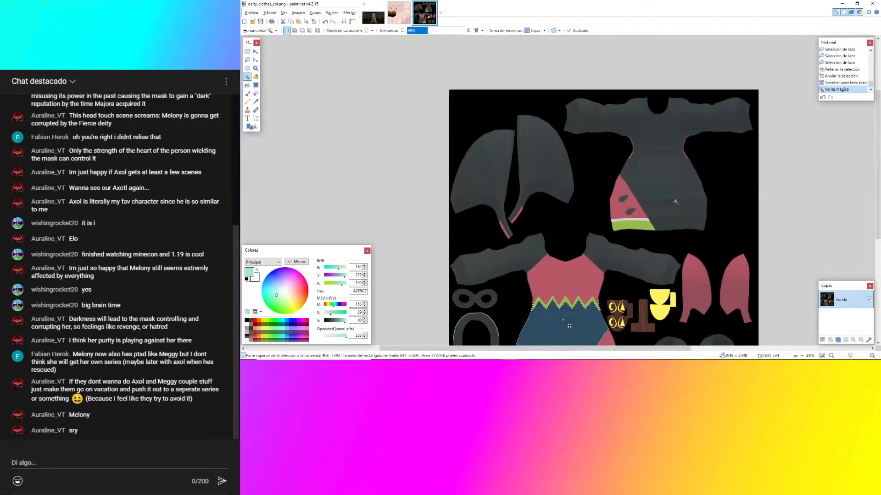
scroll(675, 201, "up", 3, "ctrl")
scroll(719, 170, "down", 3, "ctrl")
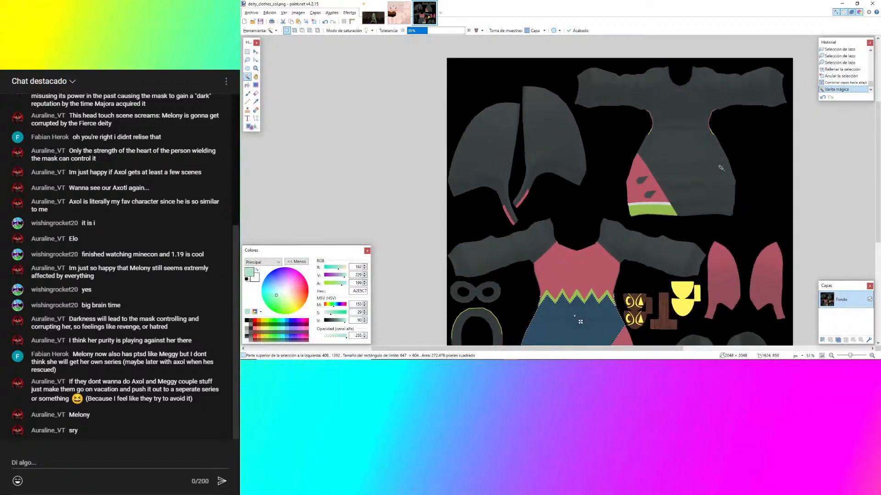
Add both front sleeves, the two large hood halves and the dark back of the dress to the Magic Wand selection.
left_click(647, 253, "ctrl")
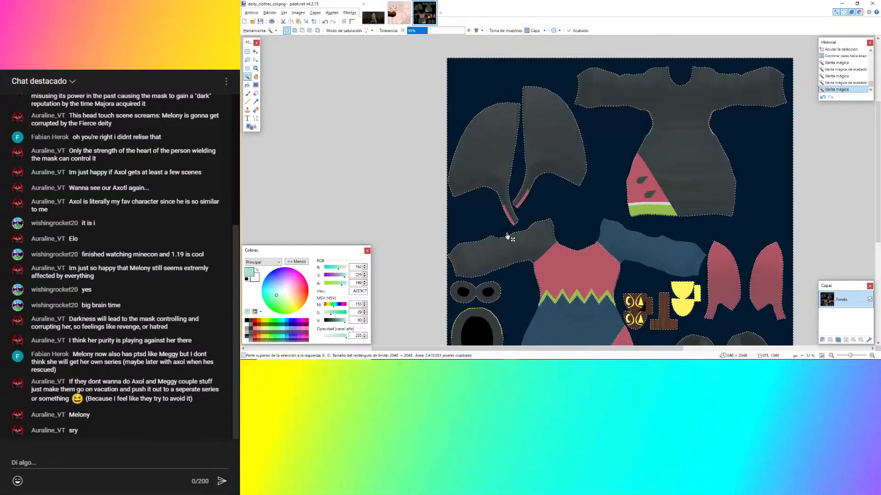
left_click(498, 256, "ctrl")
scroll(492, 170, "down", 2, "ctrl")
left_click(499, 161, "ctrl")
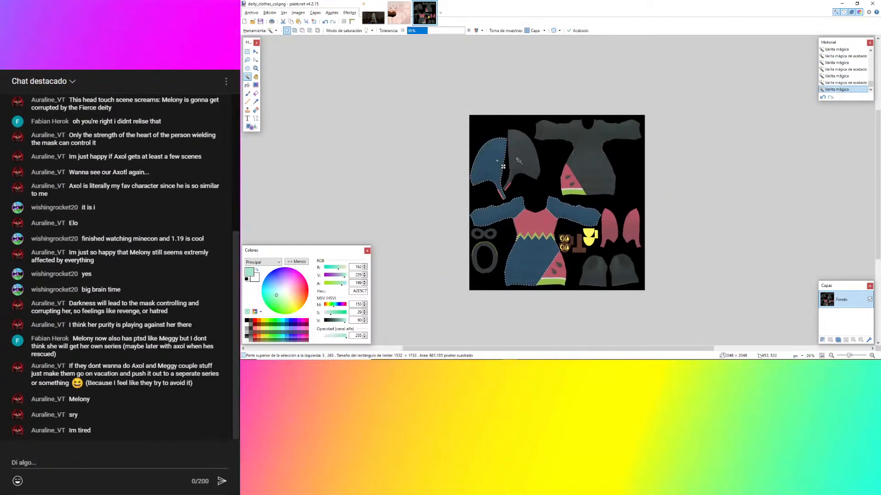
left_click(520, 161, "ctrl")
left_click(585, 144, "ctrl")
scroll(585, 275, "up", 2, "ctrl")
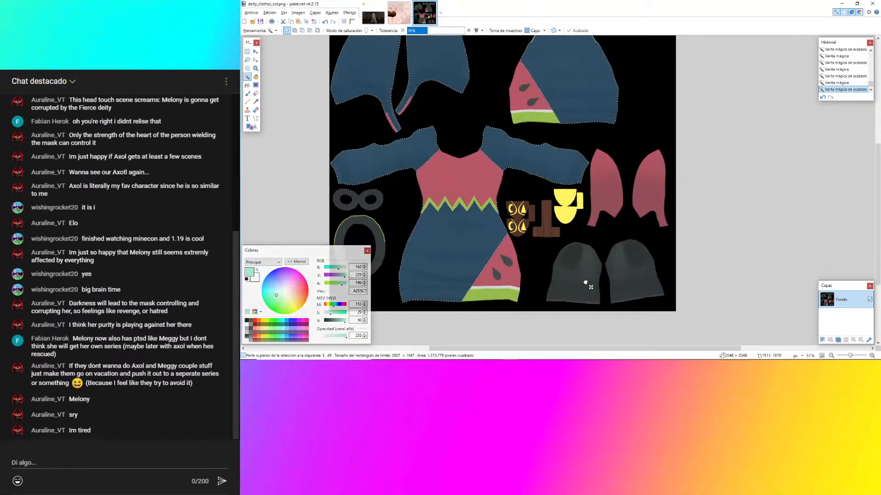
Add the two rounded dark pieces, the figure-eight piece and the oval ring to the selection.
left_click(584, 281, "ctrl")
left_click(623, 285, "ctrl")
scroll(638, 274, "down", 1, "ctrl")
scroll(467, 207, "up", 4, "ctrl")
left_click(422, 205, "ctrl")
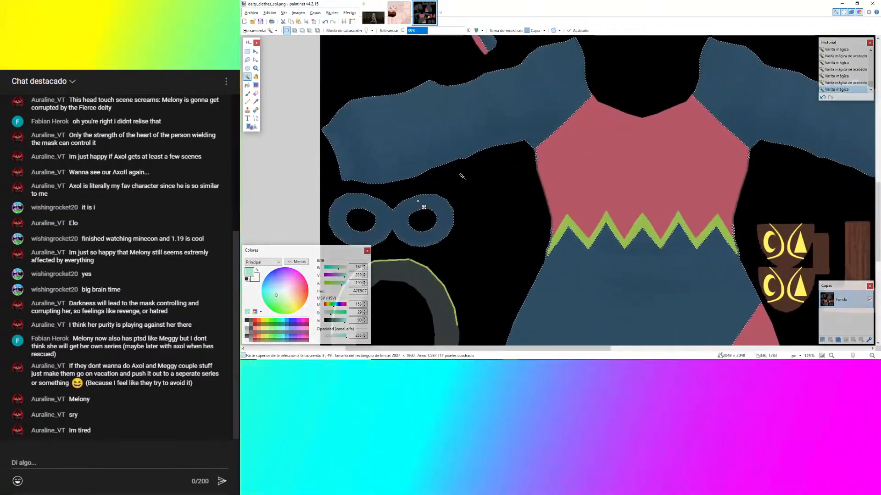
scroll(449, 202, "down", 2, "ctrl")
left_click(457, 268, "ctrl")
scroll(457, 268, "down", 2, "ctrl")
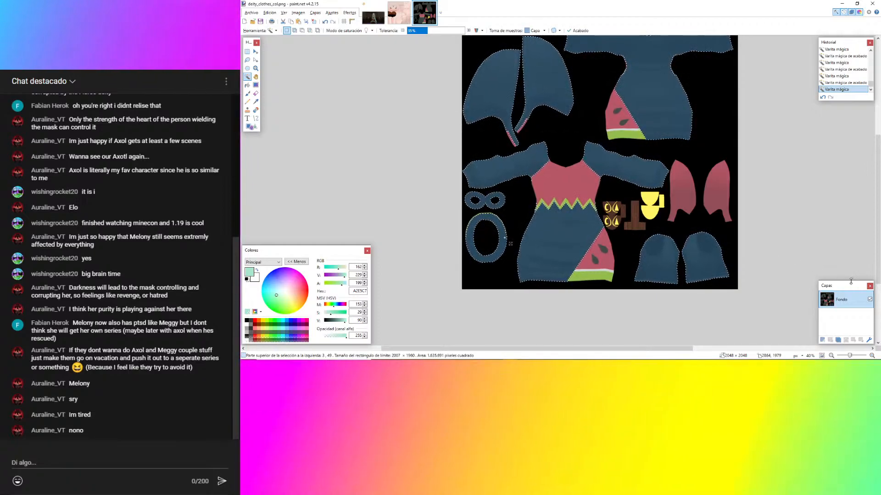
Fill the selected areas with teal A2E5C7 on a new layer, and hide that layer.
left_click(826, 339)
key("BackSpace")
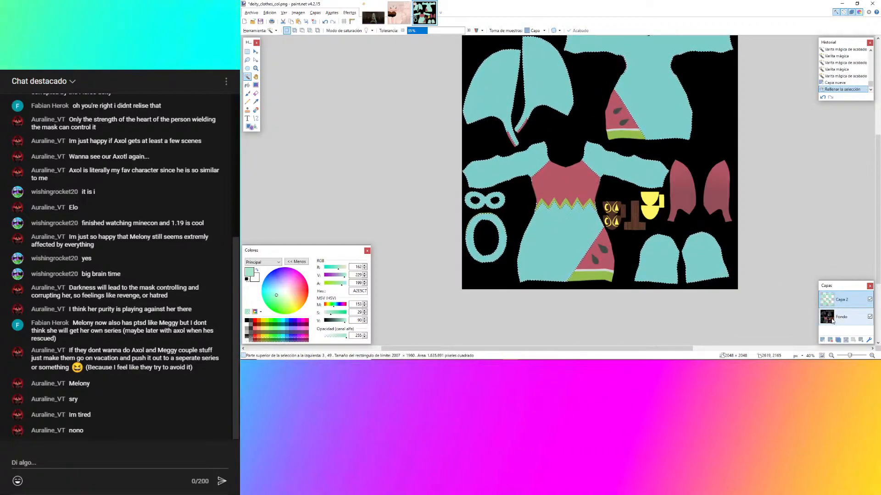
left_click(870, 299)
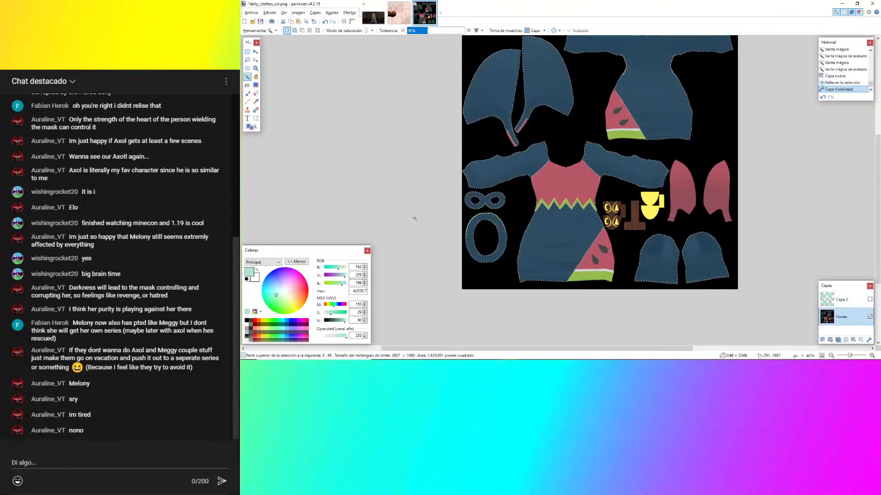
Adjust the selected areas on Fondo to saturation 0 and lightness 45, clear the selection, and show the teal layer again.
left_click(332, 13)
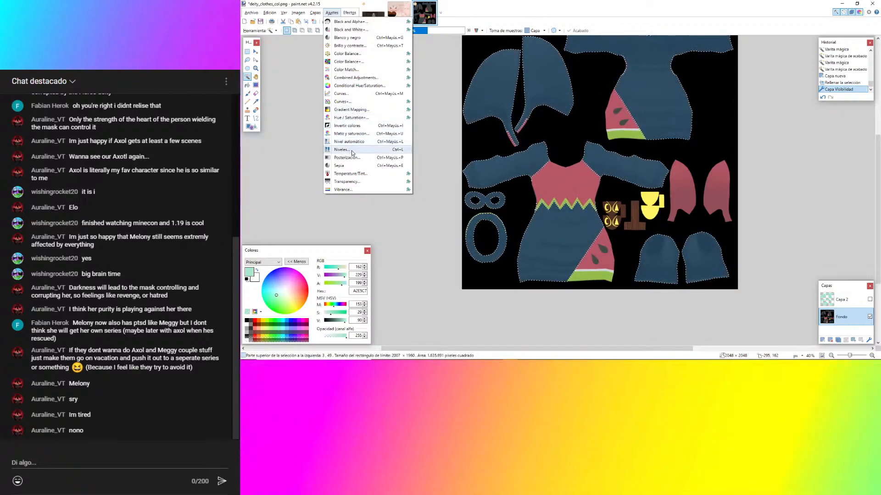
left_click(353, 133)
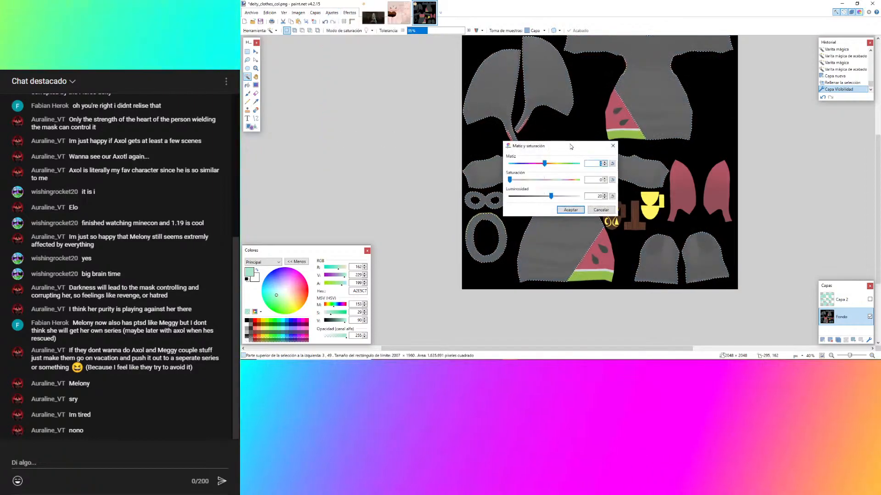
left_click_drag(572, 146, 655, 135)
left_click_drag(637, 188, 645, 189)
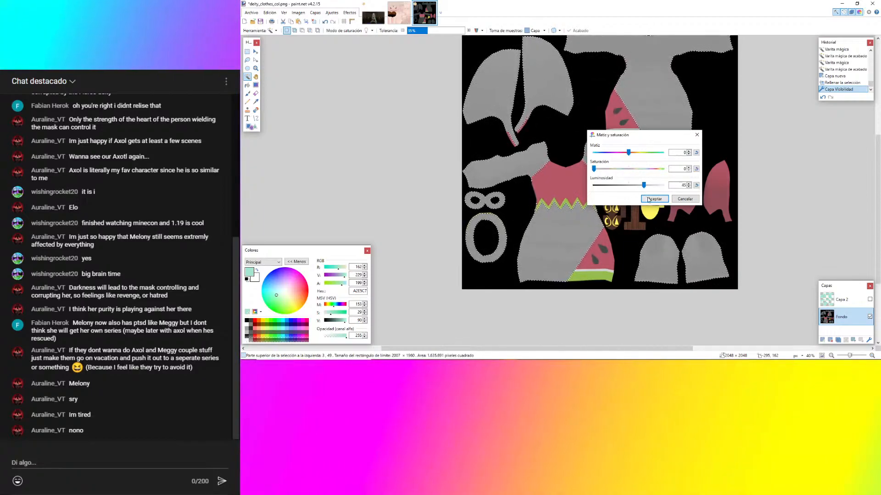
left_click(653, 199)
key("ctrl+d")
left_click(869, 300)
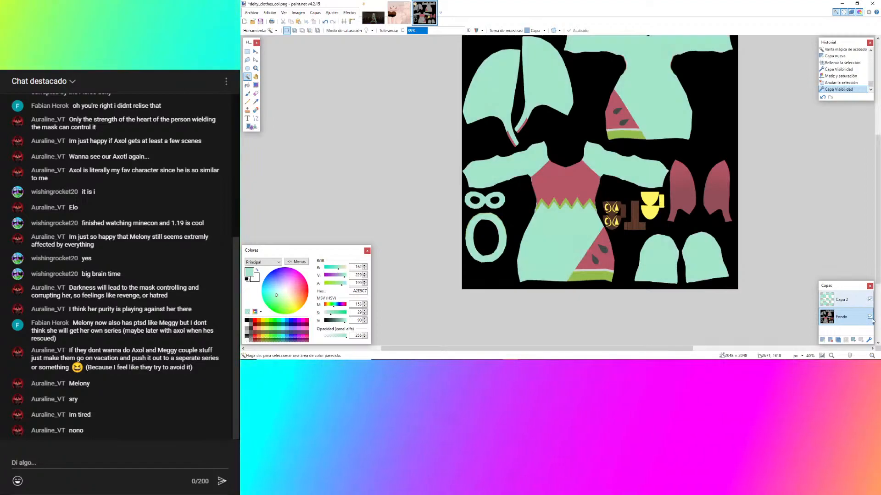
Set the blend mode of the teal layer Capa 2 to Multiplicar.
left_click(869, 341)
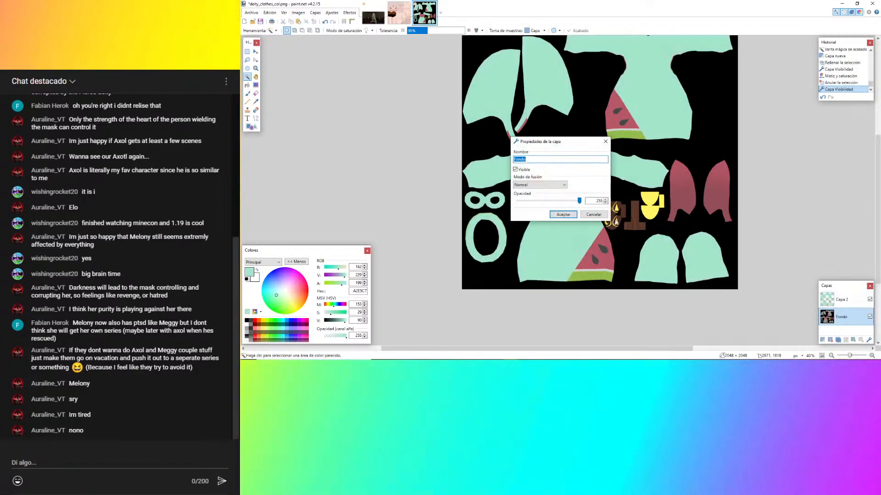
left_click(594, 215)
left_click(843, 300)
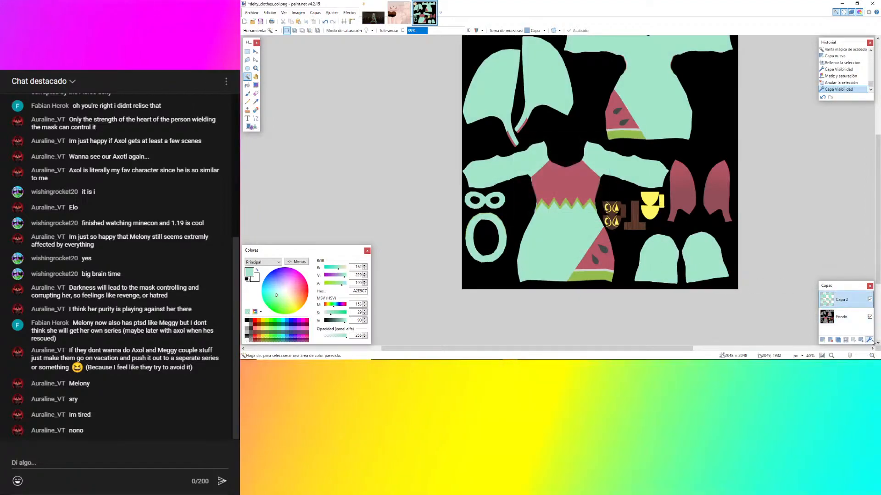
left_click(869, 341)
left_click(547, 186)
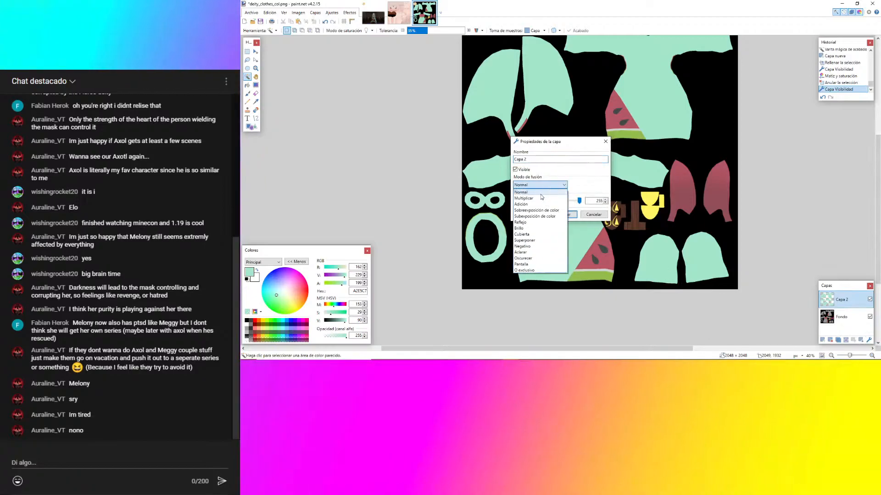
left_click(538, 202)
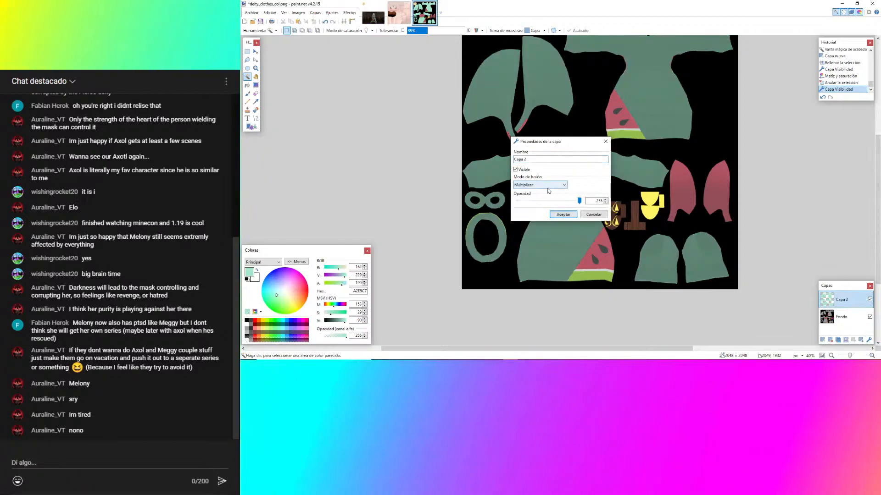
left_click(564, 215)
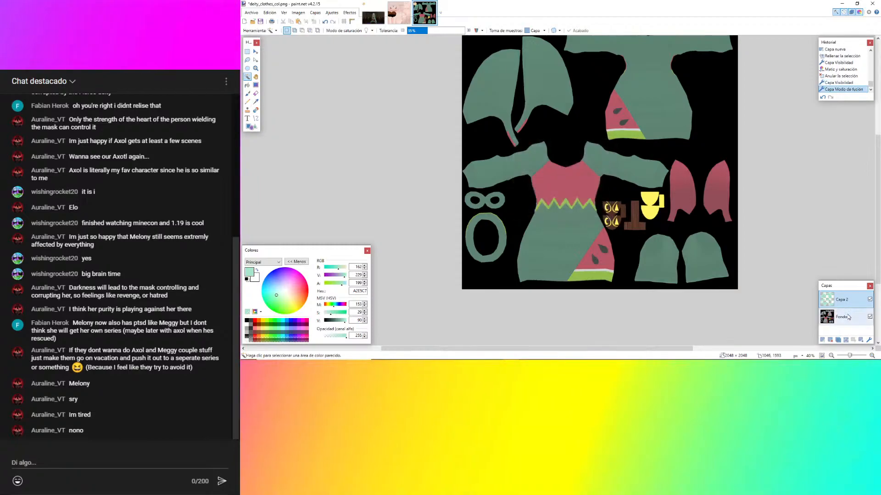
Duplicate the teal layer and set the copy to Normal blending with an opacity of about 176.
key("ctrl+shift+d")
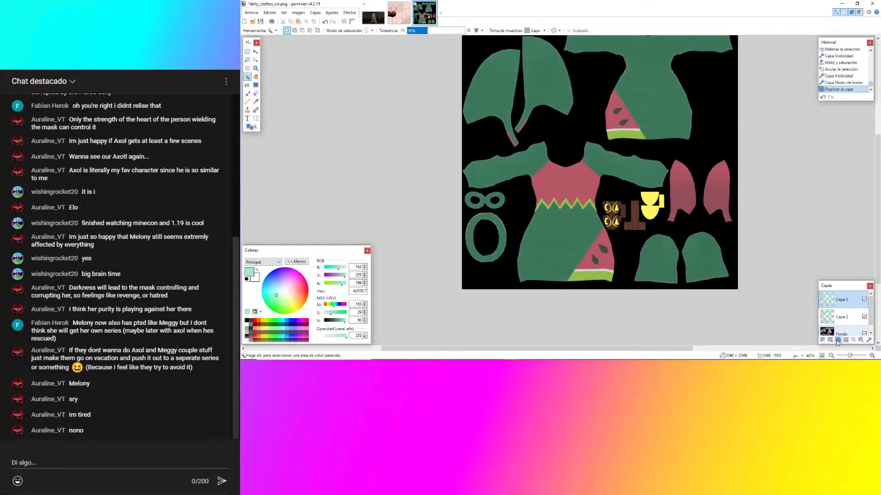
left_click(868, 340)
left_click(540, 185)
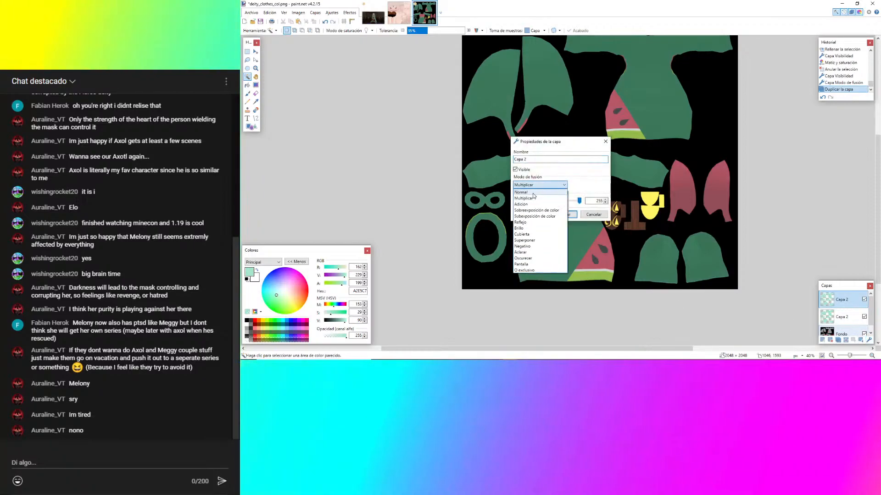
left_click(533, 193)
left_click_drag(580, 200, 560, 205)
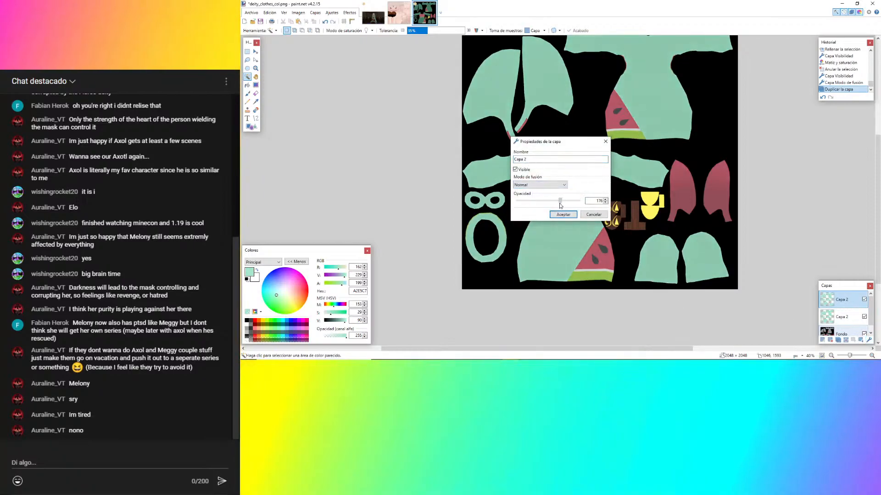
left_click(564, 214)
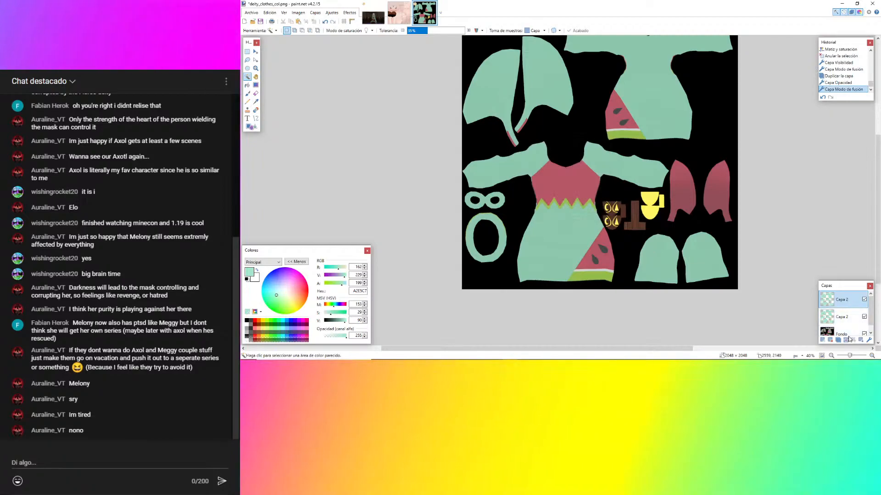
Merge both teal layers down into Fondo.
left_click(848, 340)
key("ctrl+z")
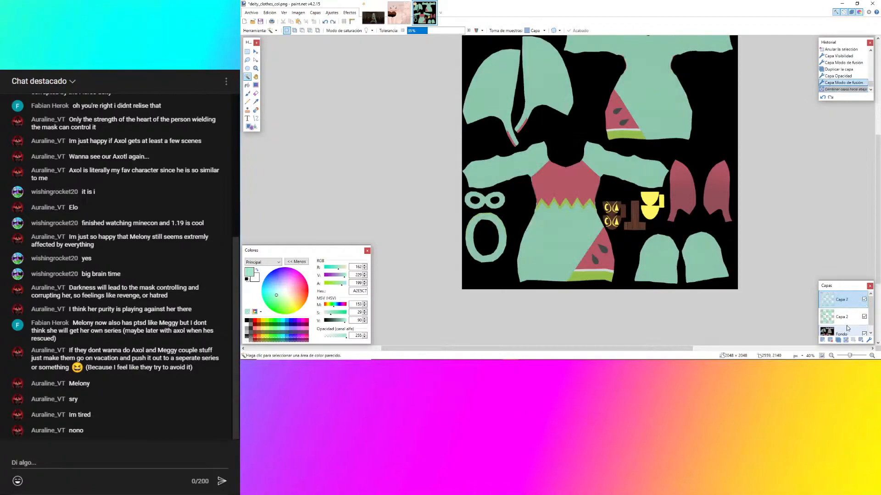
left_click(848, 340)
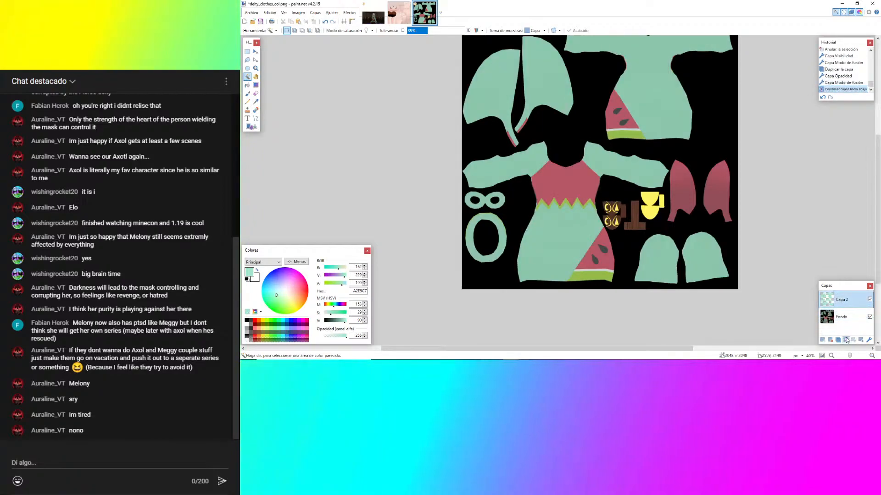
left_click(847, 340)
scroll(660, 155, "down", 5, "ctrl")
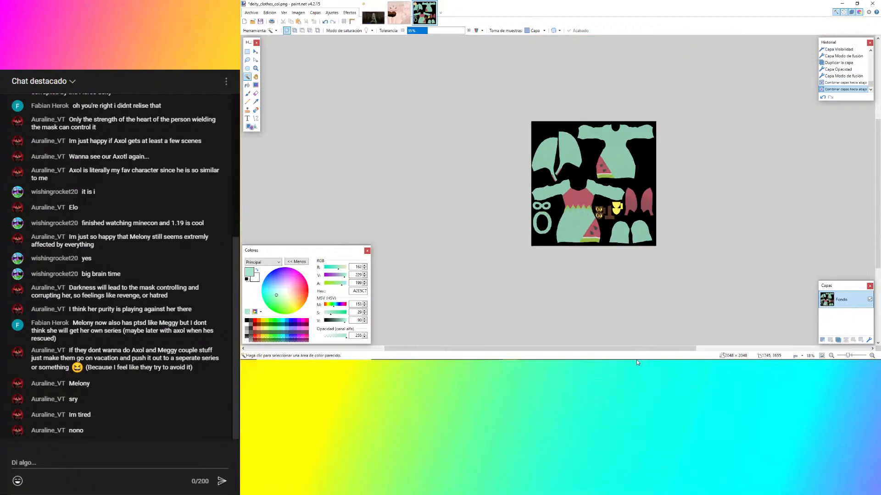
mouse_move(612, 361)
left_click(445, 353)
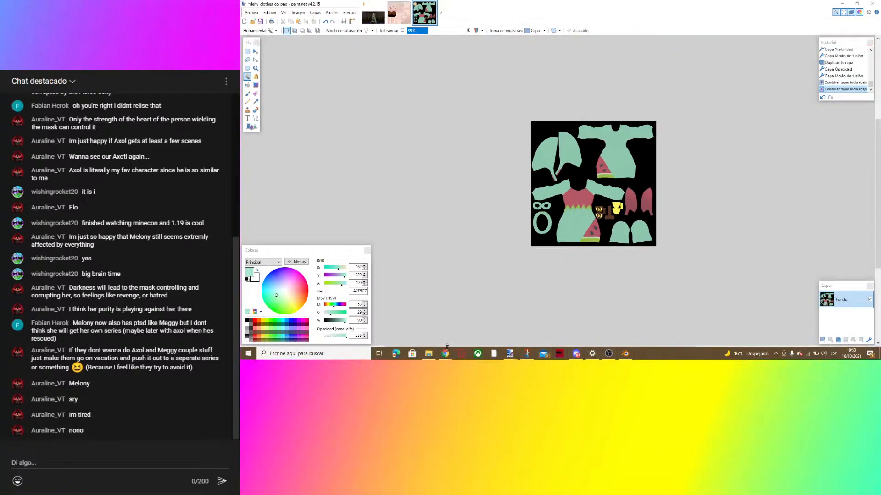
left_click(476, 342)
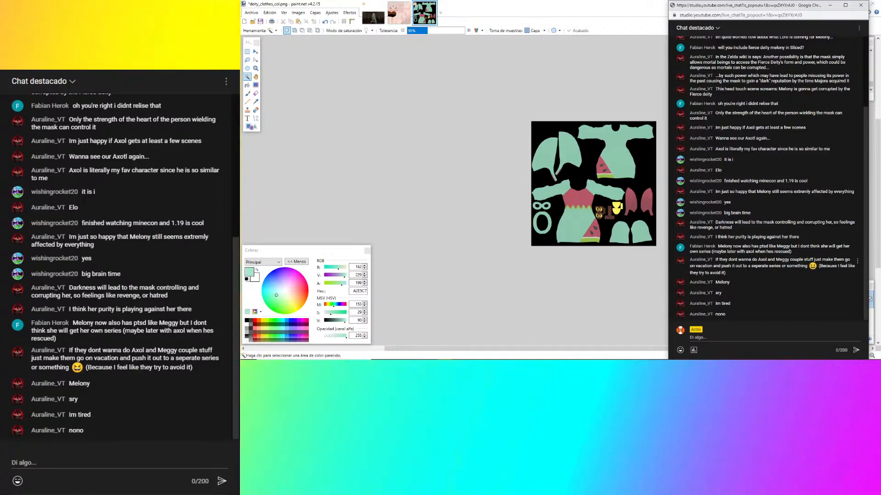
left_click(573, 3)
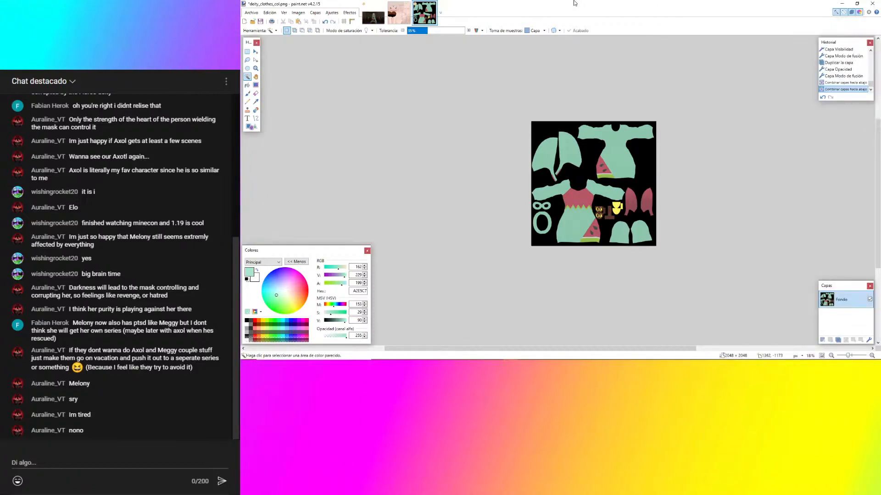
Sample the dark brown 513126 of the hair clip as the primary colour.
scroll(595, 198, "up", 3, "ctrl")
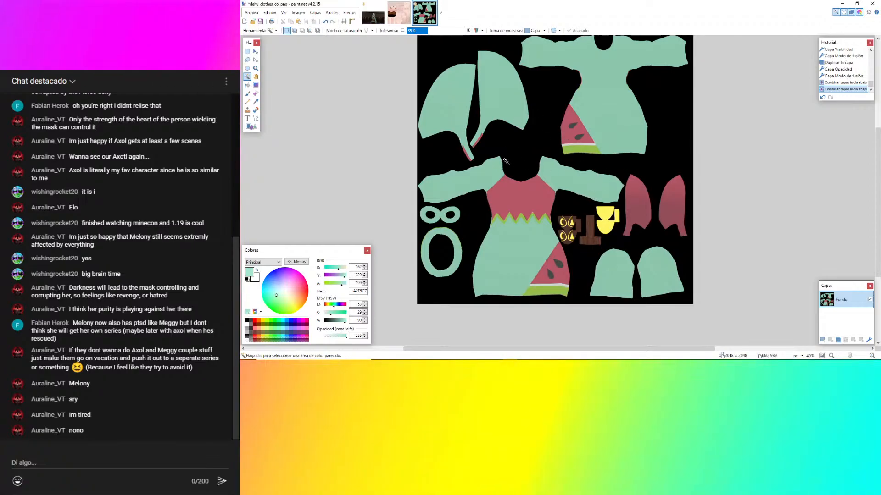
scroll(481, 185, "up", 4, "ctrl")
scroll(477, 202, "down", 3, "ctrl")
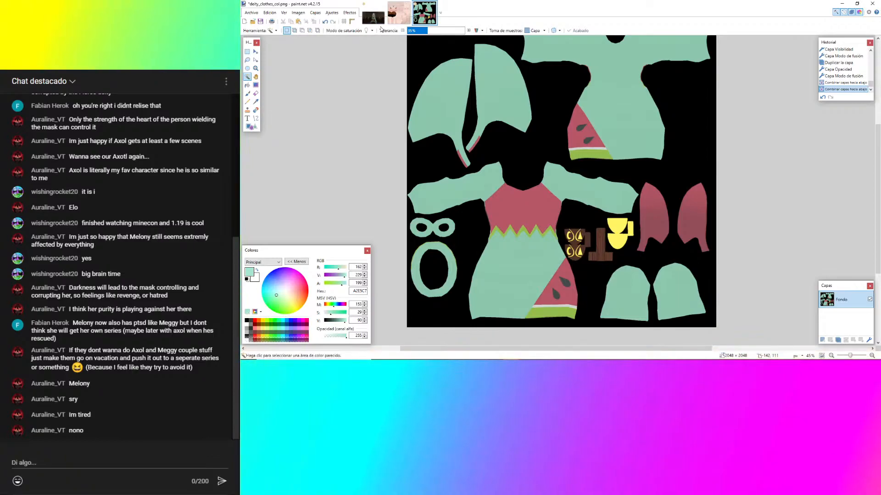
scroll(615, 233, "up", 4, "ctrl")
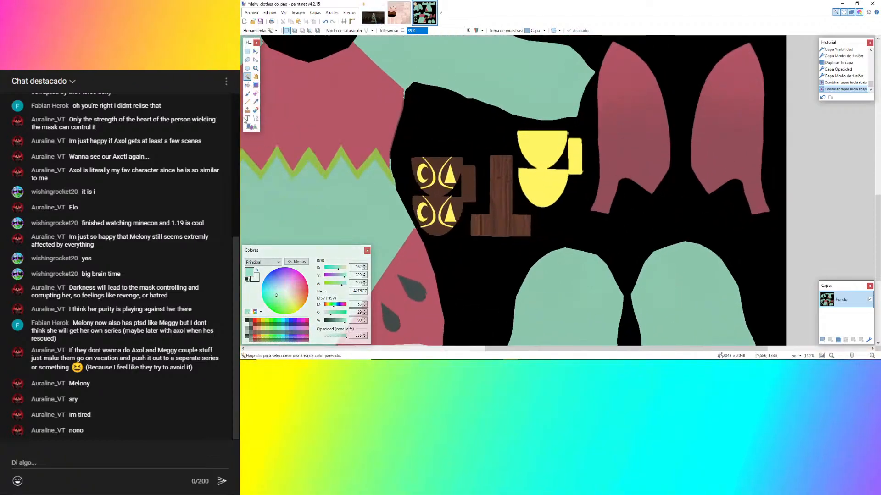
key("k")
scroll(455, 134, "up", 2, "ctrl")
left_click(455, 134)
scroll(456, 134, "down", 5, "ctrl")
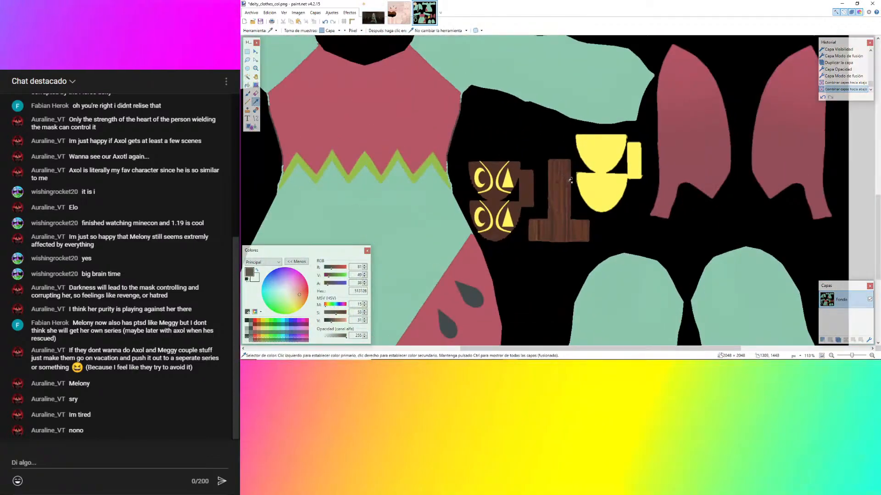
Select the two separate pink ear-shaped pieces and the pink front bodice with the Magic Wand.
left_click(247, 77)
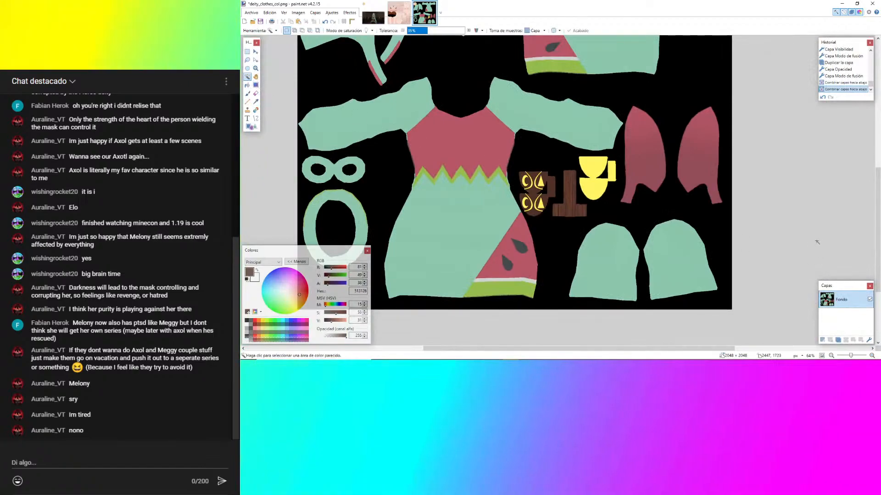
left_click(655, 142)
left_click(697, 153, "ctrl")
scroll(702, 197, "up", 1)
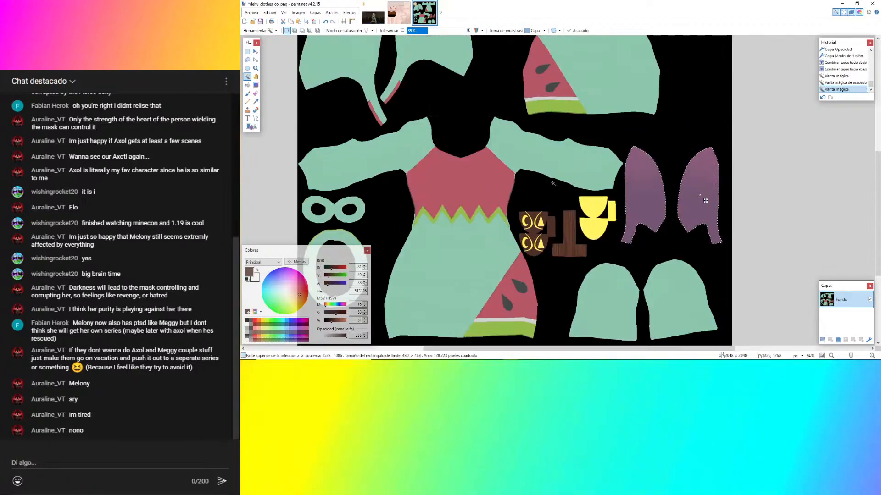
left_click(464, 170, "ctrl")
Add the narrow pink strips at the tips of the hood halves to the selection.
scroll(461, 175, "up", 3)
scroll(399, 248, "up", 5, "ctrl")
left_click(404, 241, "ctrl")
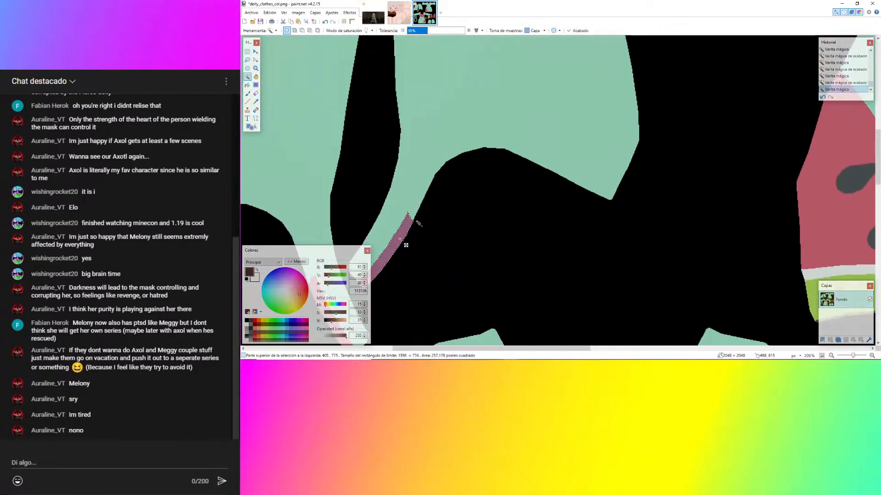
scroll(405, 242, "down", 3, "ctrl")
middle_click_drag(413, 275, 417, 225)
scroll(530, 221, "up", 5, "ctrl")
scroll(507, 204, "down", 7, "ctrl")
Add the pink watermelon triangle on the back of the dress, including its two seeds, to the selection.
left_click(638, 166, "ctrl")
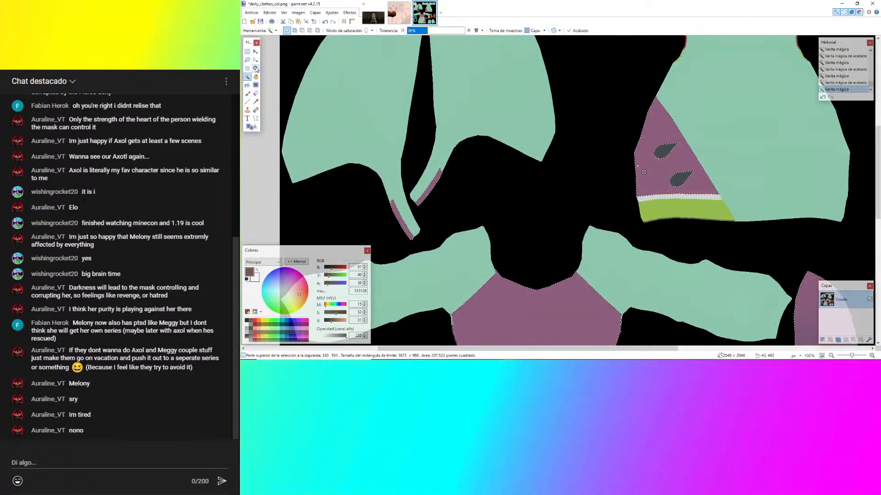
left_click(247, 60)
scroll(695, 173, "up", 4, "ctrl")
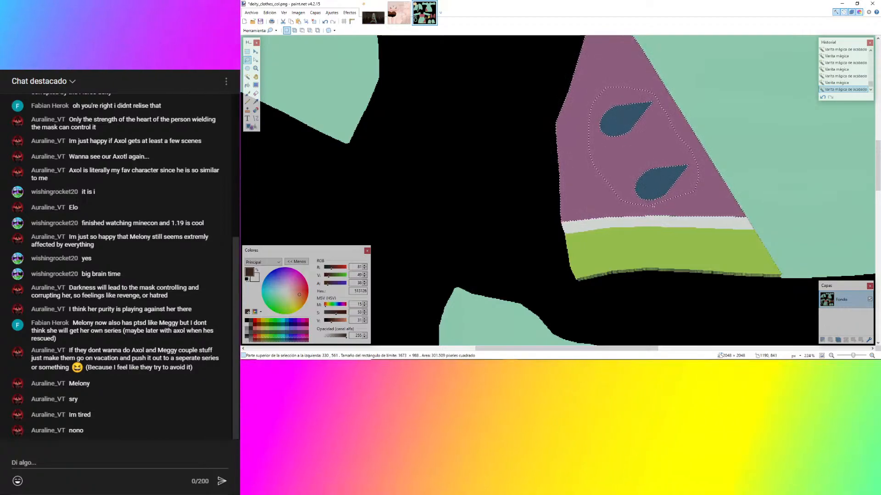
left_click_drag(653, 206, 651, 205, "ctrl")
scroll(590, 87, "down", 7, "ctrl")
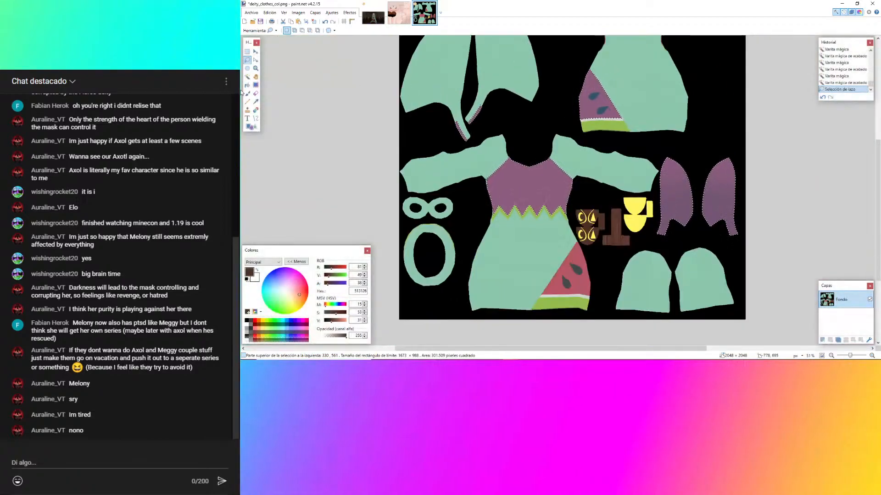
Add the red watermelon triangle on the front skirt to the selection and lasso its two seeds into it.
left_click(247, 76)
middle_click_drag(505, 250, 486, 200)
scroll(487, 200, "up", 2, "ctrl")
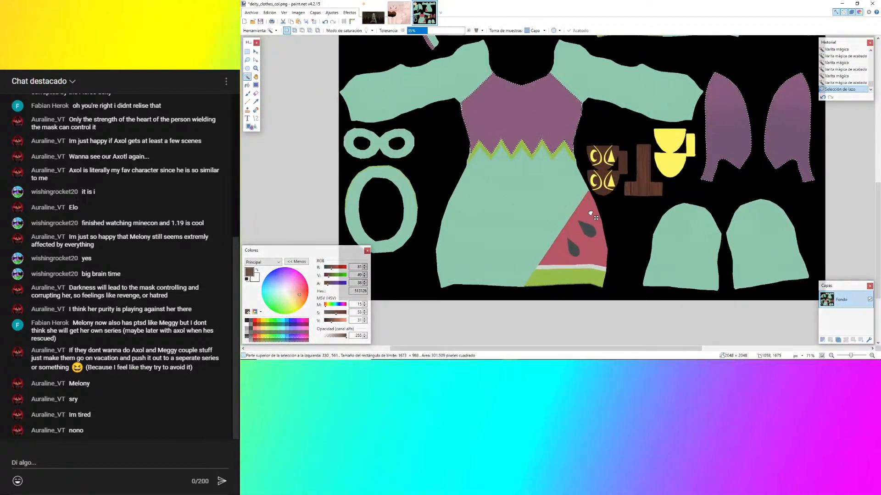
left_click(590, 212, "ctrl")
left_click(247, 60)
scroll(581, 239, "up", 8, "ctrl")
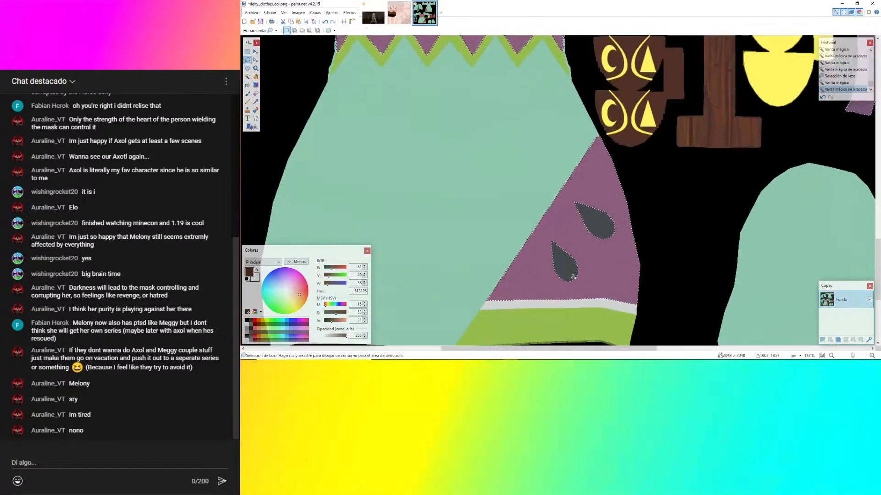
mouse_move(552, 212)
left_mouse_down("ctrl")
mouse_move(562, 183)
mouse_move(633, 232)
left_mouse_up("ctrl")
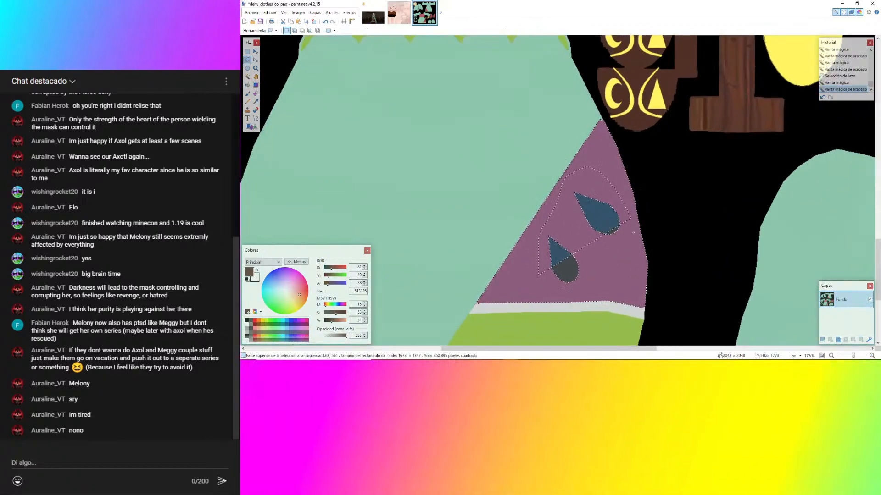
mouse_move(593, 287)
left_mouse_down("ctrl")
mouse_move(569, 290)
mouse_move(538, 274)
left_mouse_up("ctrl")
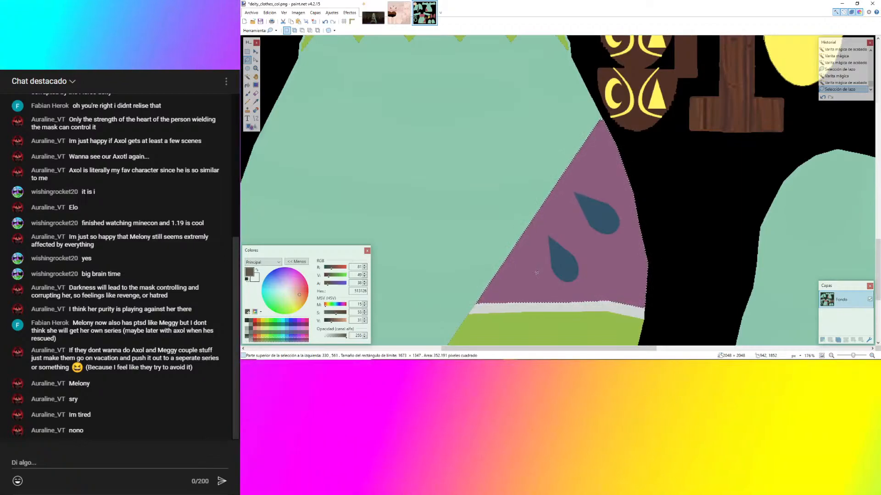
Fill all selected areas with the dark brown primary colour 513126 and deselect.
scroll(758, 168, "down", 4, "ctrl")
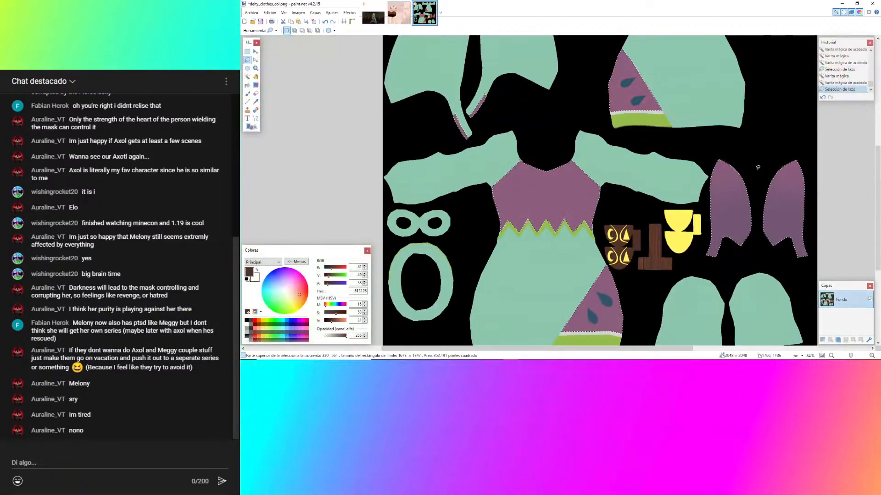
scroll(757, 168, "down", 2, "ctrl")
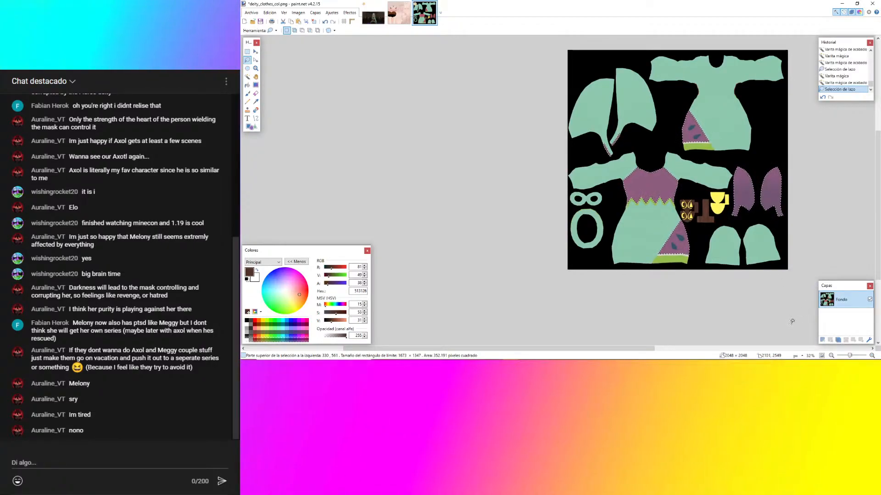
key("BackSpace")
key("ctrl+d")
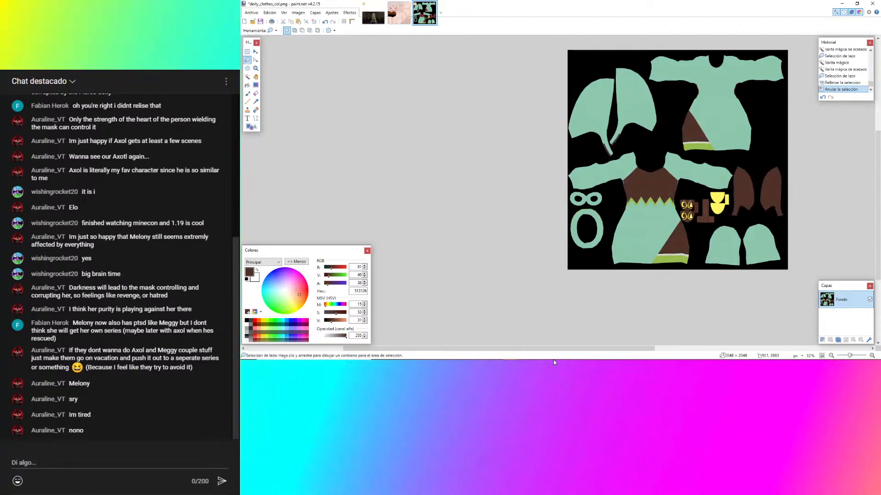
Examine the bodice and skirt colours of the character in the Deity reference image.
mouse_move(571, 360)
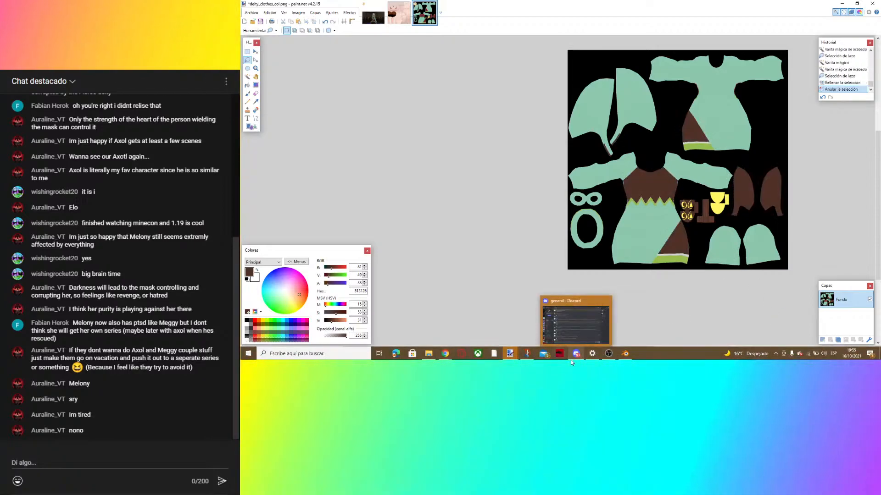
left_click(377, 19)
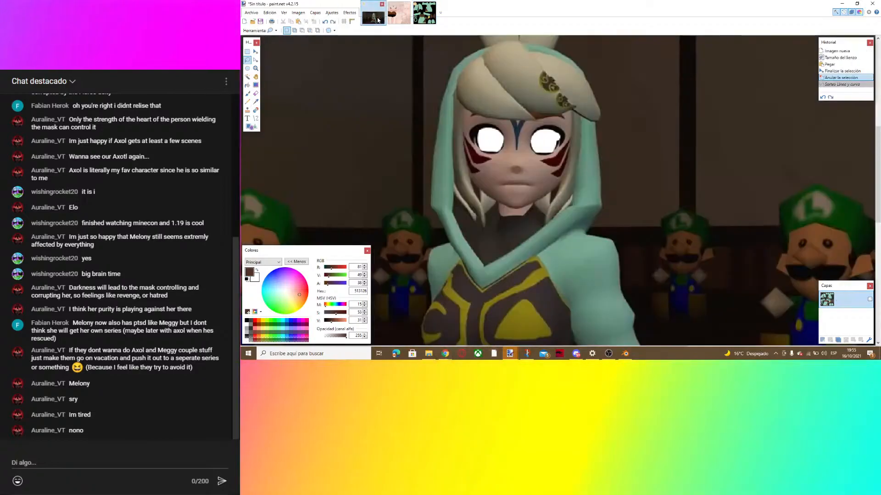
scroll(533, 170, "down", 7)
scroll(537, 171, "down", 1, "ctrl")
scroll(539, 171, "up", 2)
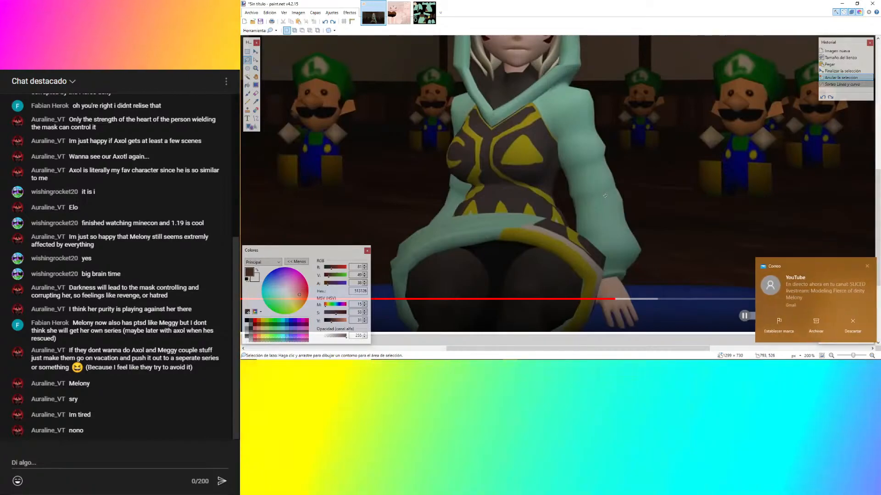
left_click(866, 327)
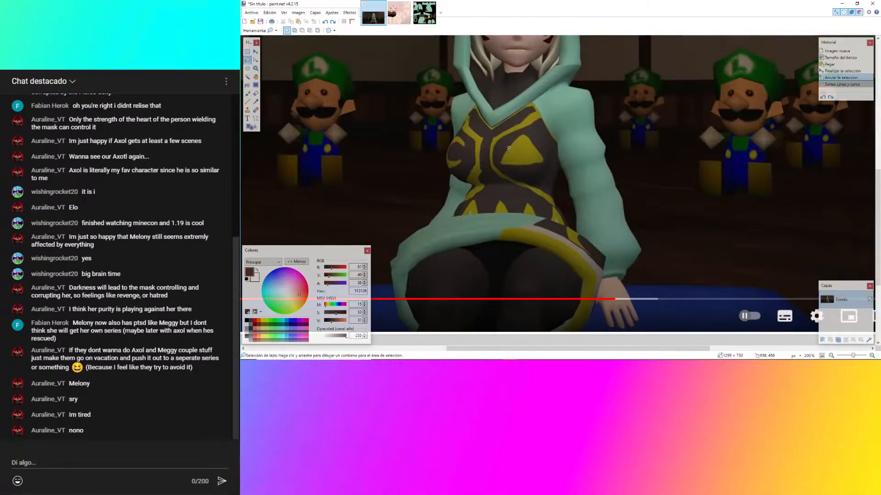
Return to the clothes texture and sample the yellow FFF463 of the cup-shaped pieces as the primary colour.
left_click(424, 22)
left_click(256, 102)
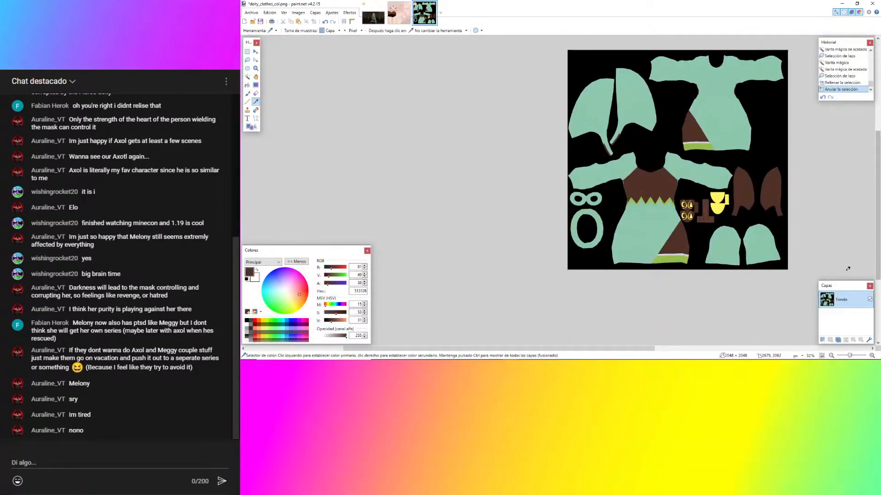
scroll(713, 198, "up", 5, "ctrl")
left_click(714, 198)
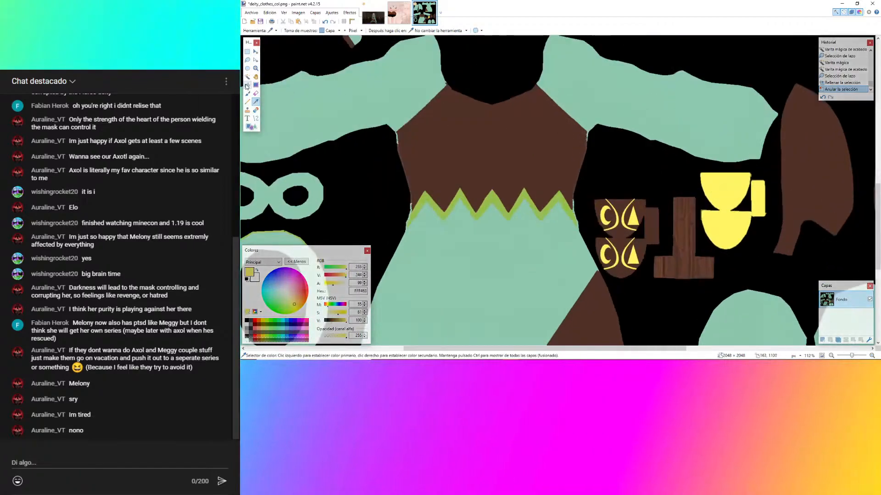
Select the green zigzag trim at the waist of the front dress with the Magic Wand.
left_click(247, 77)
scroll(573, 128, "down", 3, "ctrl")
scroll(538, 163, "up", 4, "ctrl")
left_click(539, 155)
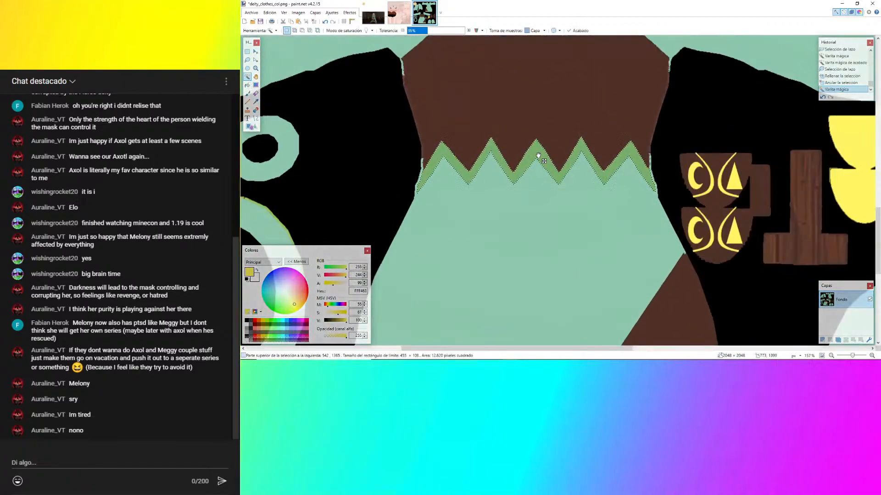
scroll(538, 155, "up", 7, "ctrl")
scroll(600, 122, "down", 3, "ctrl")
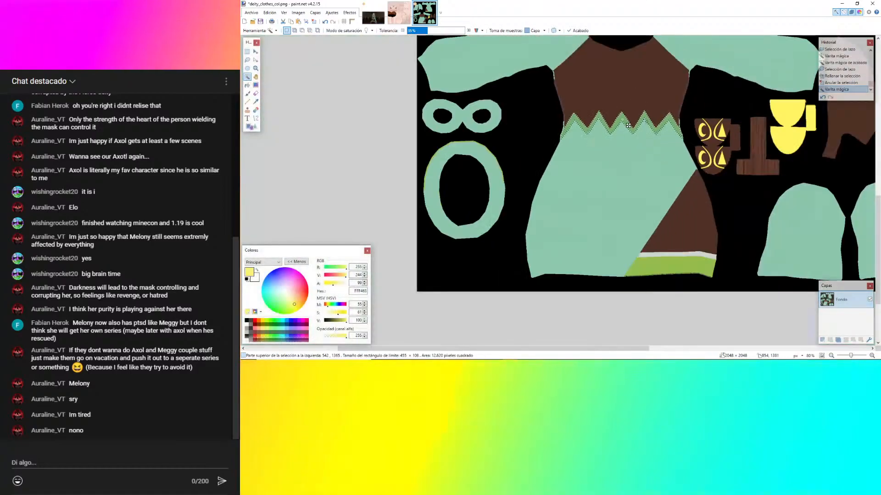
Add the green hem band of the front skirt and the dark strip along its lower edge to the selection.
scroll(679, 239, "up", 2, "ctrl")
left_click(665, 273, "ctrl")
scroll(617, 307, "up", 2, "ctrl")
scroll(614, 305, "up", 3, "ctrl")
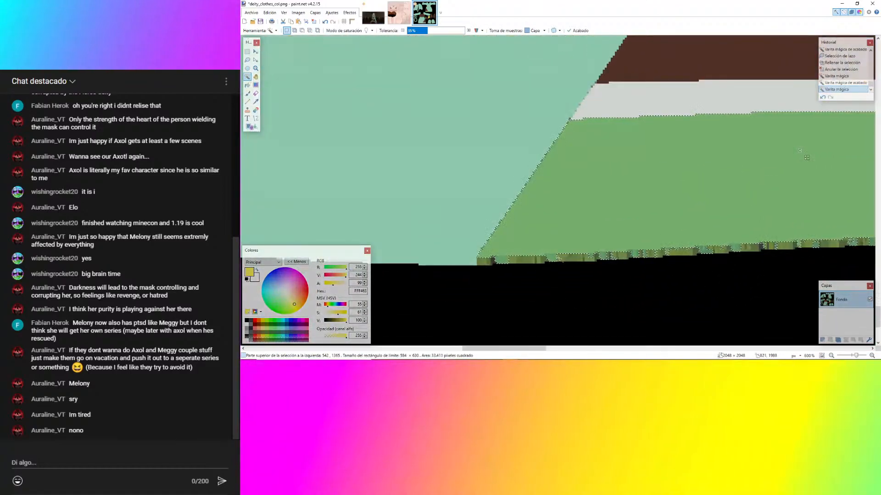
scroll(387, 213, "down", 3, "ctrl")
scroll(570, 216, "up", 4, "ctrl")
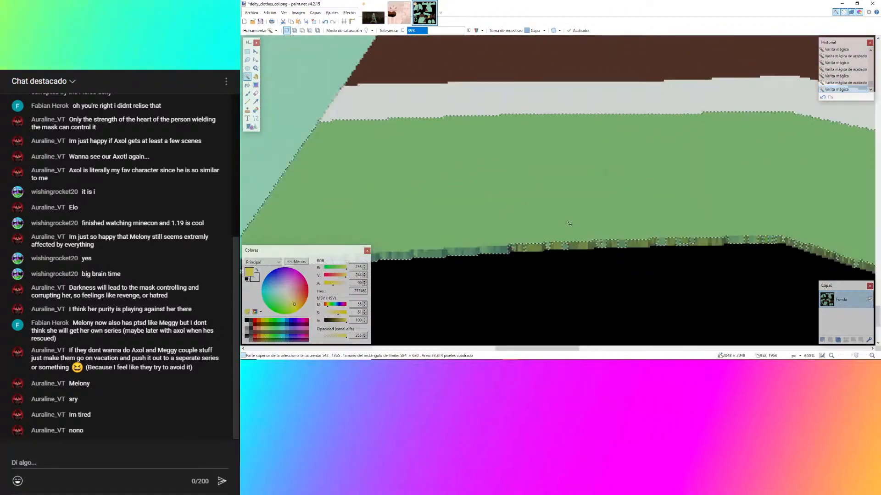
left_click(553, 248, "ctrl")
scroll(534, 254, "down", 10, "ctrl")
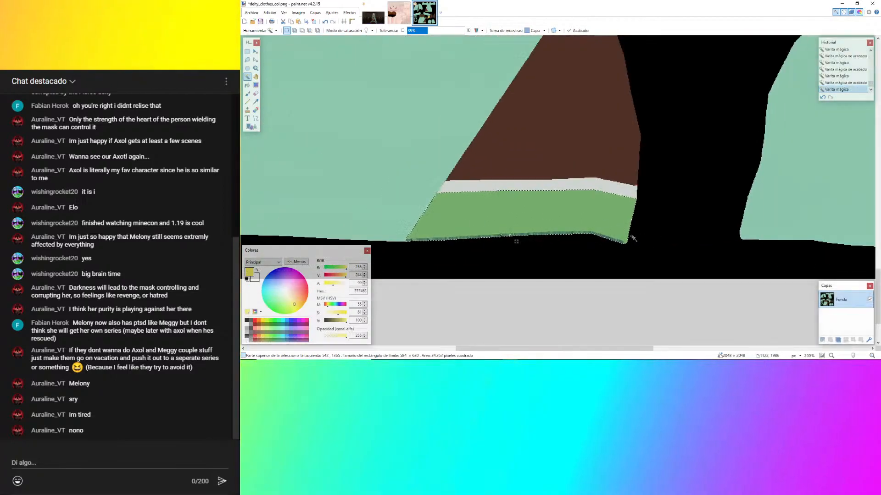
Add the green hem band on the back of the dress and its darker lower edge to the selection.
scroll(642, 248, "up", 5, "ctrl")
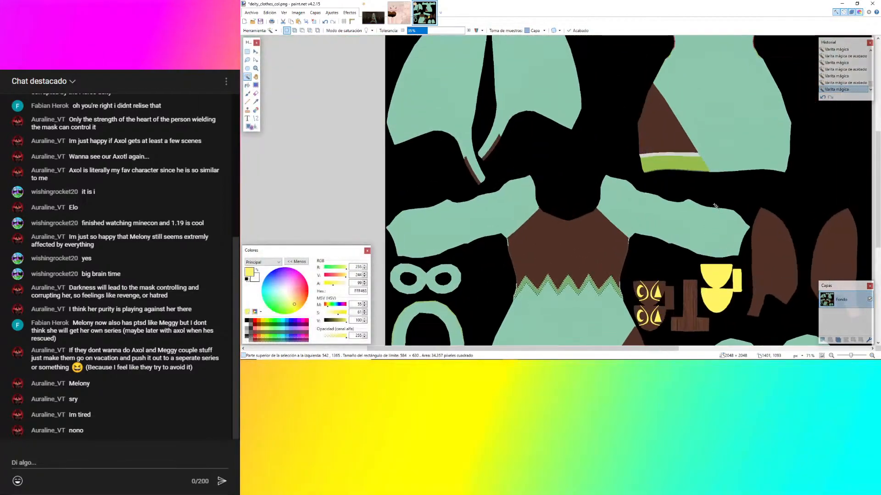
scroll(689, 154, "up", 8, "ctrl")
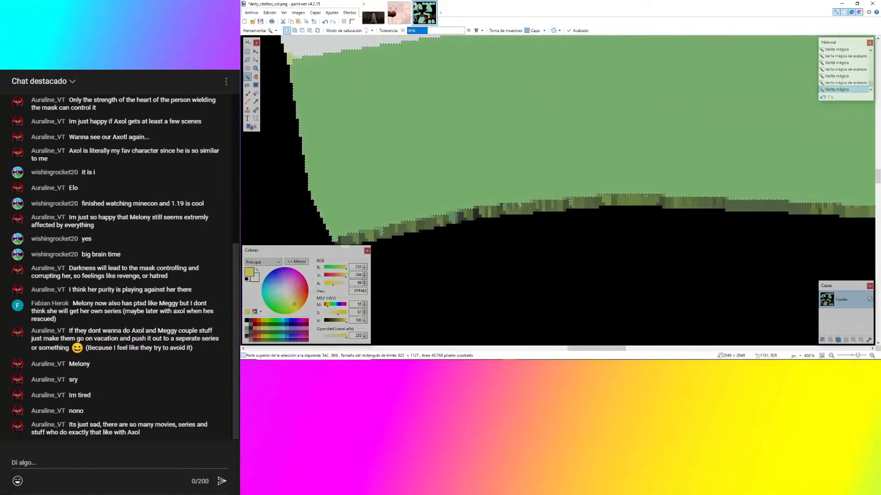
scroll(489, 214, "down", 3, "ctrl")
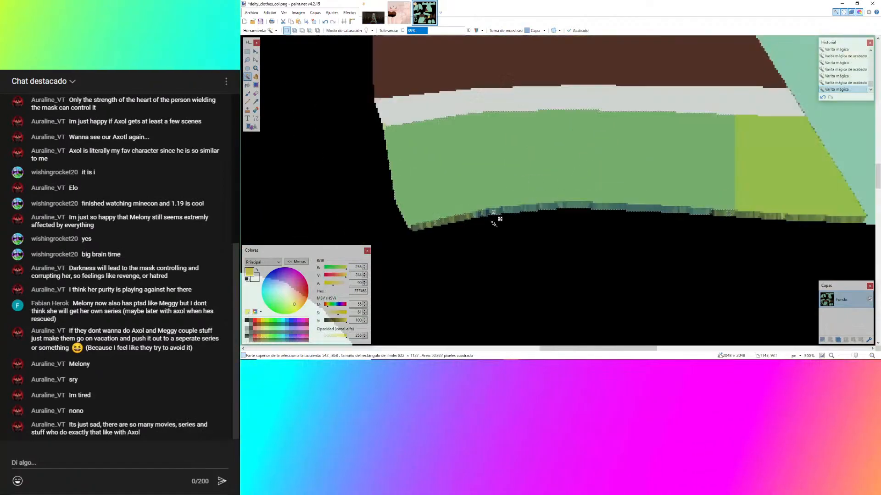
scroll(504, 218, "up", 4, "ctrl")
left_click(491, 223)
scroll(490, 223, "down", 2, "ctrl")
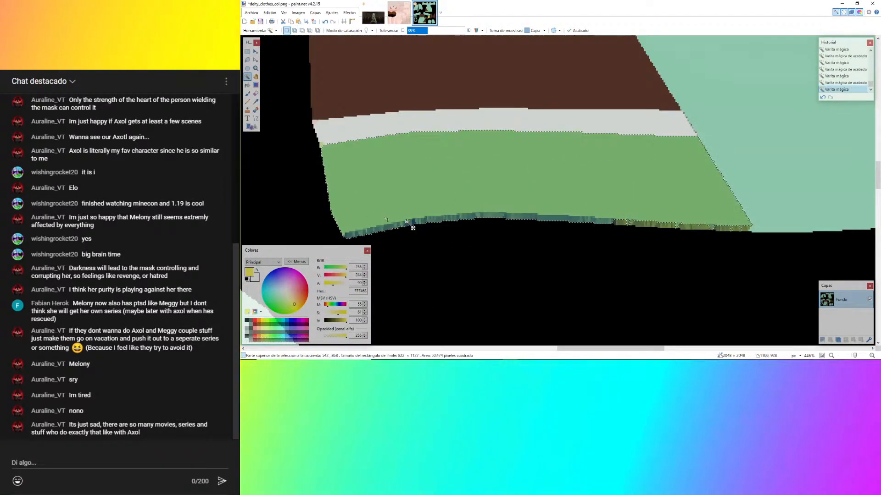
Add the remaining olive edge pixels near the teal corner of the back dress's hem band to the selection.
scroll(493, 216, "up", 2, "ctrl")
scroll(331, 215, "up", 2, "ctrl")
scroll(268, 188, "down", 6, "ctrl")
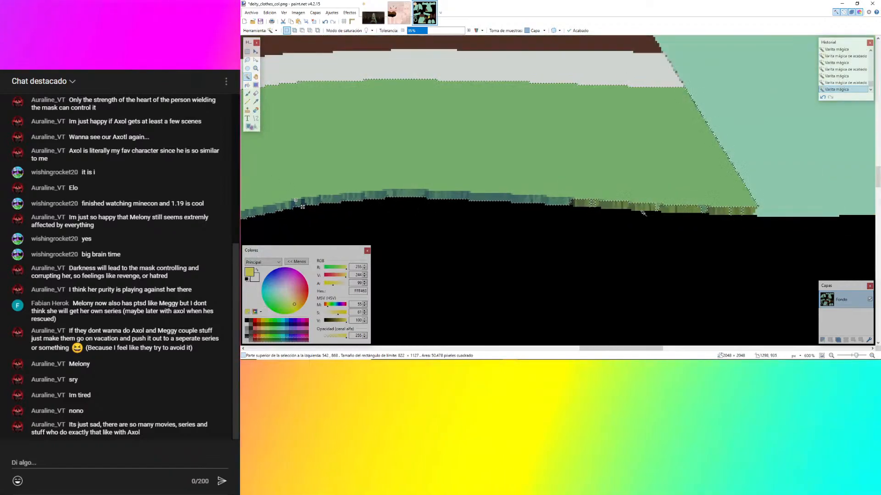
scroll(593, 200, "up", 5, "ctrl")
left_click(593, 198, "ctrl")
scroll(498, 194, "down", 3, "ctrl")
scroll(517, 194, "up", 2, "ctrl")
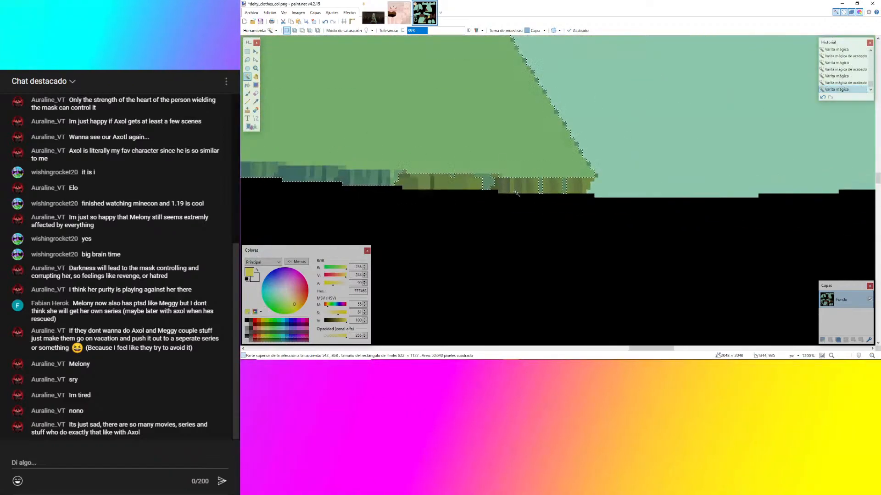
scroll(523, 199, "down", 8, "ctrl")
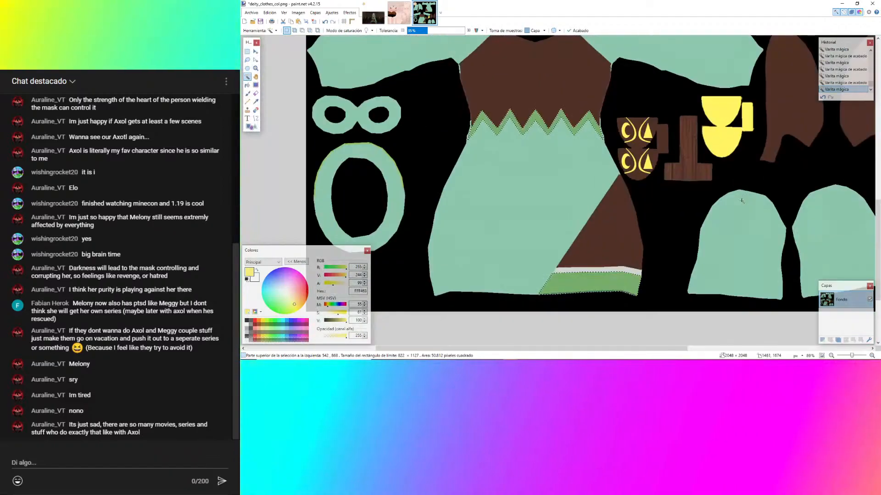
Add the thin green outer rim of the oval ring piece, including its stray end pixels, to the selection.
scroll(362, 146, "up", 9, "ctrl")
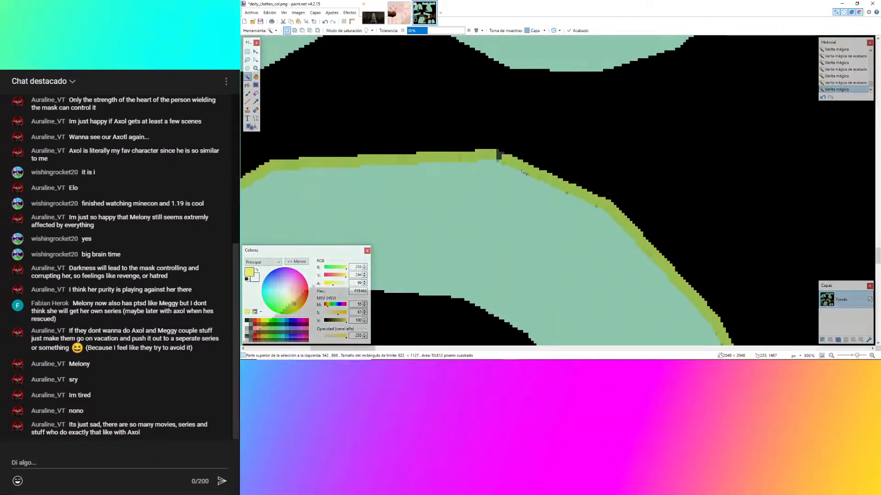
left_click(497, 156, "ctrl")
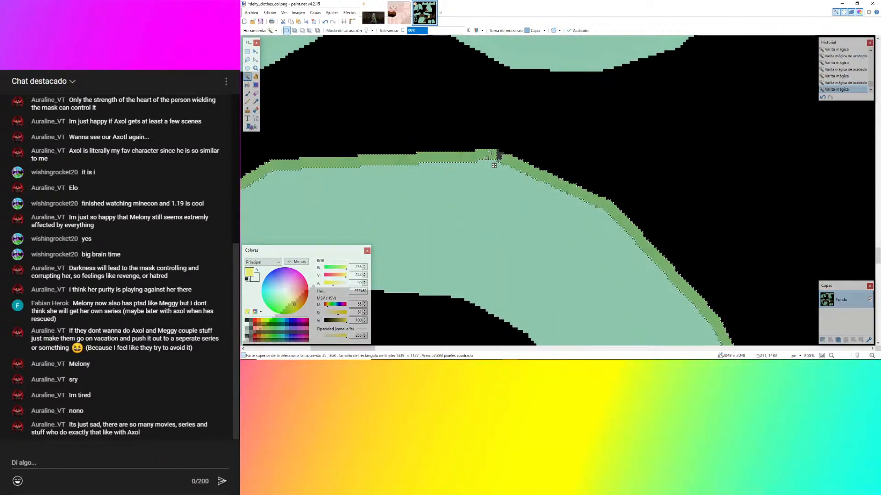
scroll(611, 158, "down", 5, "ctrl")
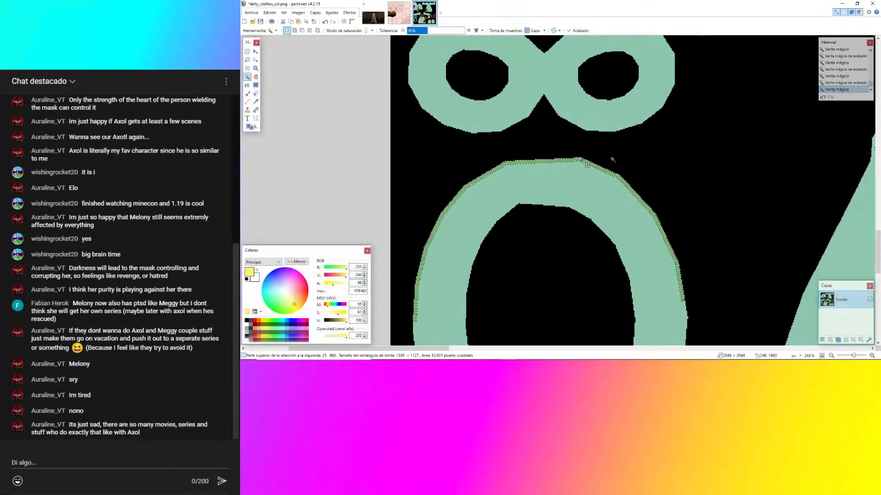
scroll(612, 161, "down", 3)
scroll(691, 212, "up", 7, "ctrl")
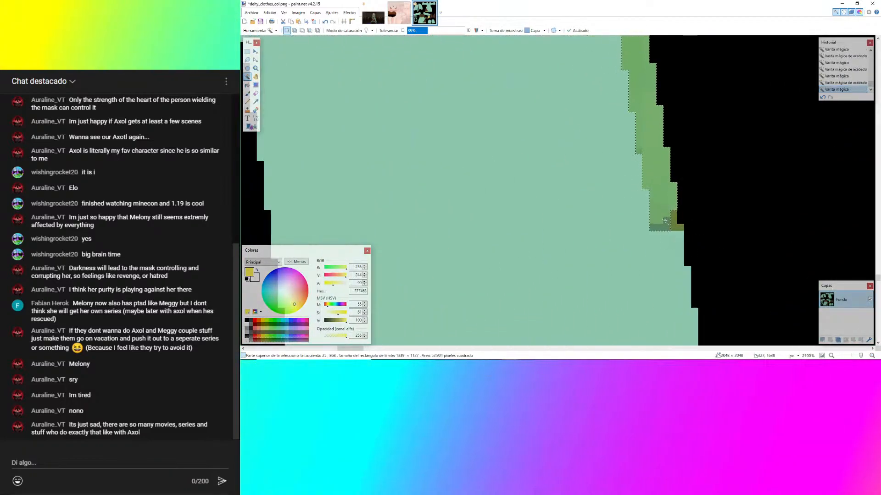
scroll(676, 224, "down", 9, "ctrl")
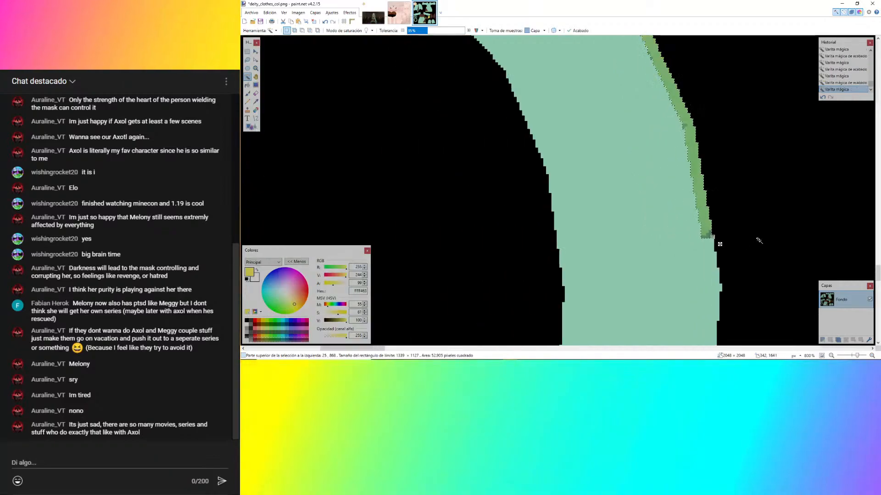
scroll(566, 248, "up", 6, "ctrl")
scroll(562, 250, "down", 10, "ctrl")
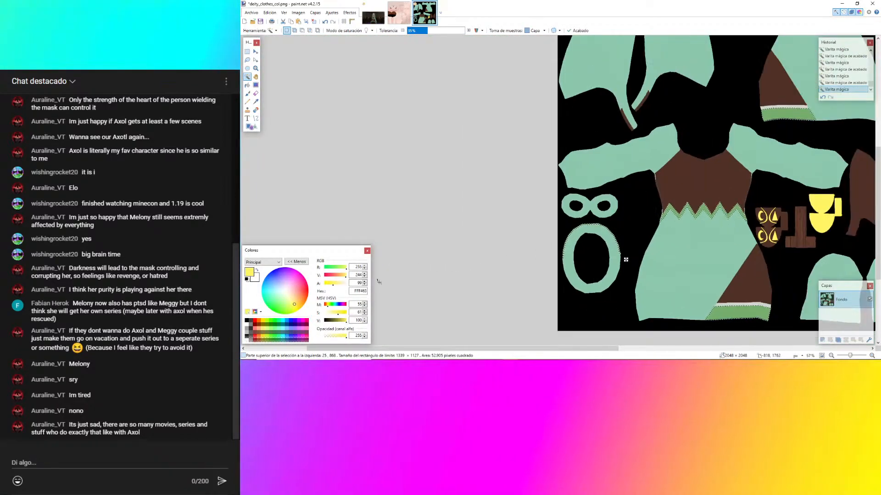
Resample the primary colour from the yellow cup-shaped pieces as RGB 255, 247, 84.
scroll(418, 269, "down", 2, "ctrl")
scroll(415, 268, "up", 5, "ctrl")
scroll(413, 266, "down", 3, "ctrl")
scroll(413, 266, "down", 3, "ctrl")
scroll(563, 262, "up", 4)
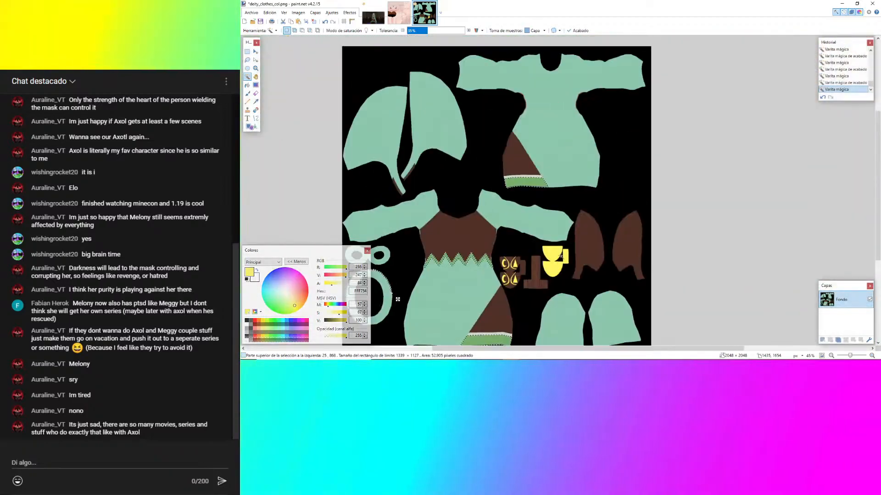
Add the olive and dark pixels on the back dress's left underarm edge to the selection, and fill it with yellow FFF754.
scroll(562, 262, "down", 1)
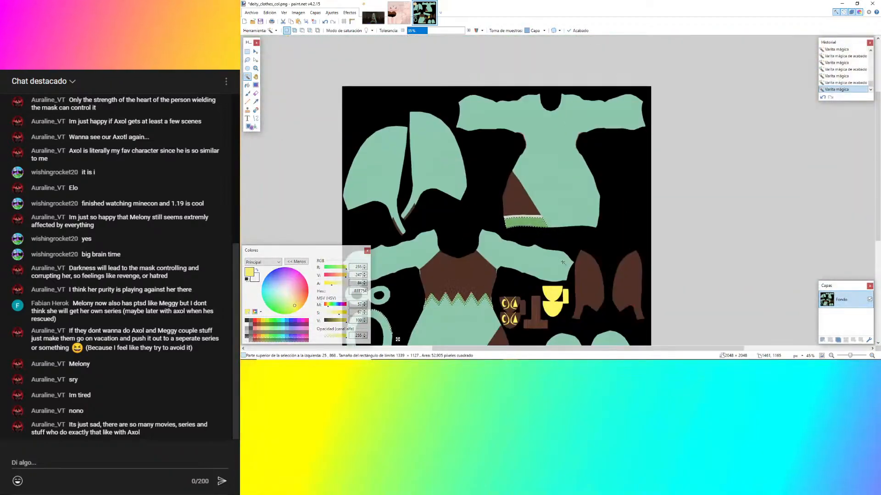
scroll(587, 158, "up", 10, "ctrl")
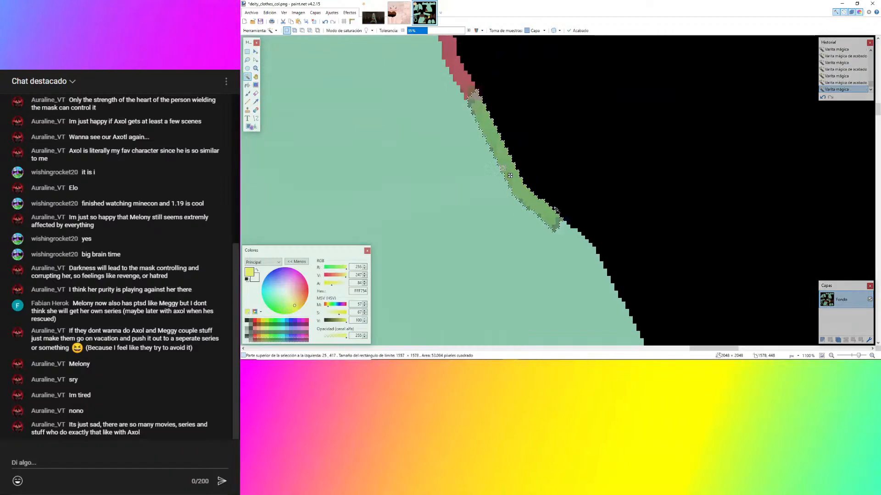
scroll(745, 188, "down", 8, "ctrl")
scroll(596, 215, "up", 6, "ctrl")
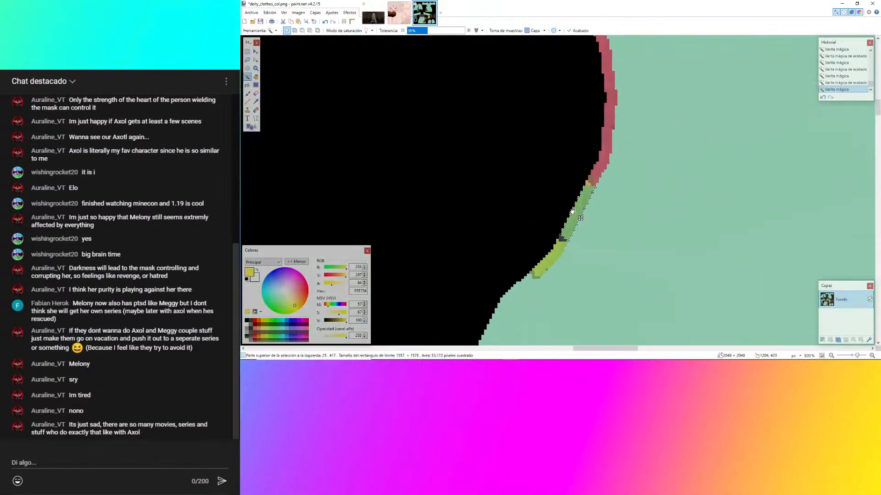
scroll(563, 245, "up", 3, "ctrl")
left_click(561, 247, "ctrl")
scroll(563, 238, "up", 4, "ctrl")
left_click(554, 224, "ctrl")
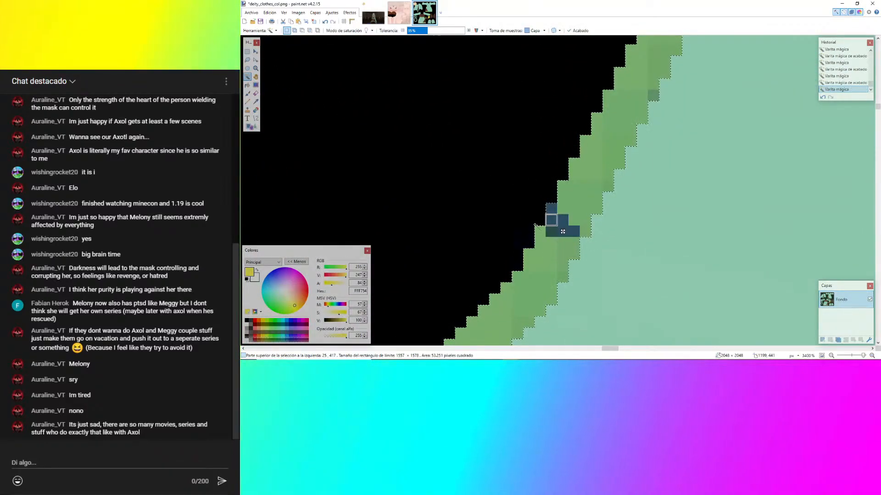
scroll(535, 225, "down", 15, "ctrl")
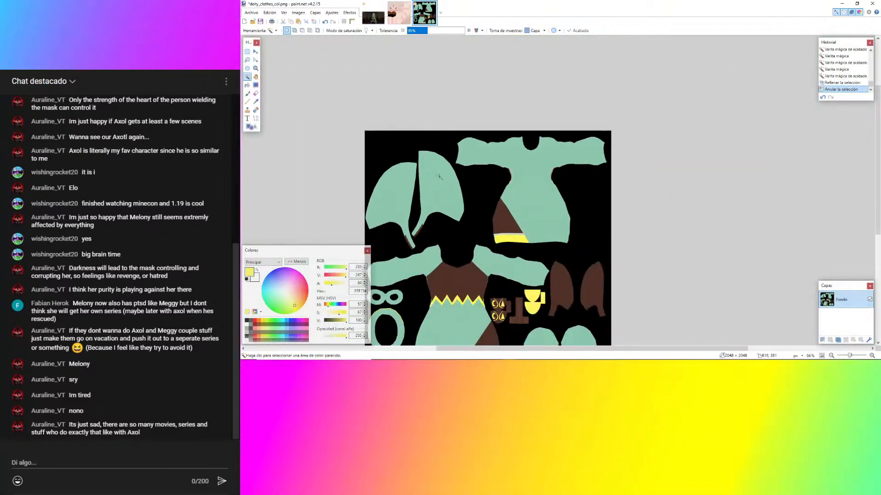
scroll(527, 202, "down", 5)
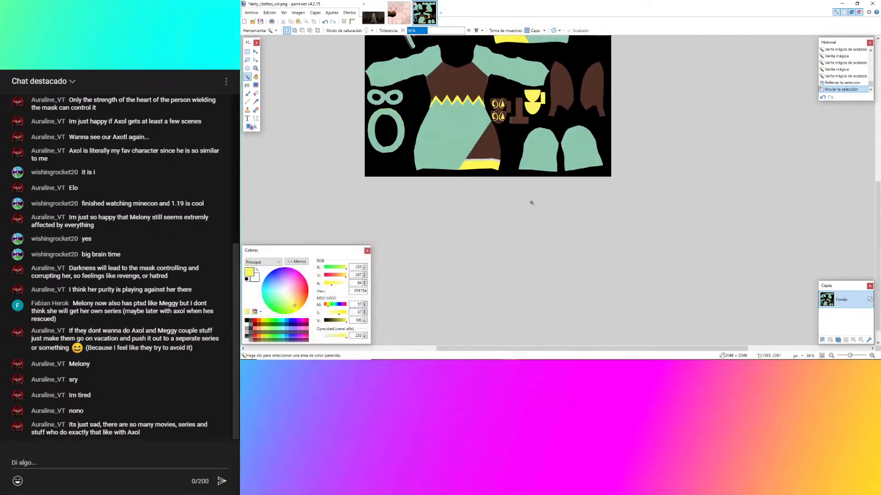
scroll(532, 203, "up", 4)
Switch to the SMG4 video in Chrome and advance it to 7:27 to examine the back of the Deity outfit.
mouse_move(555, 360)
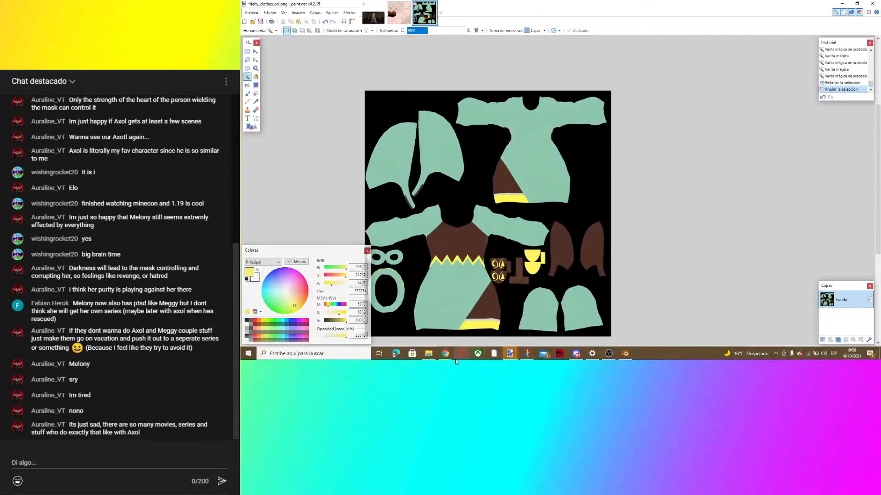
mouse_move(446, 354)
left_click(443, 321)
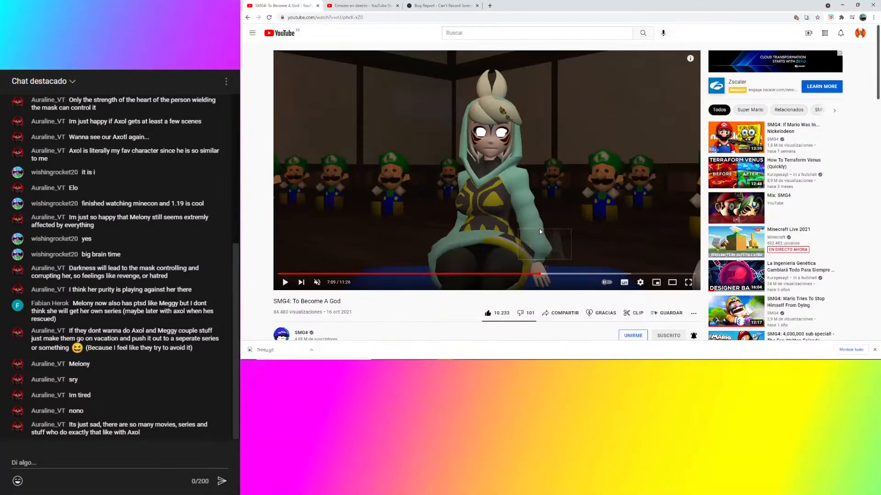
left_click(538, 203)
key("Right")
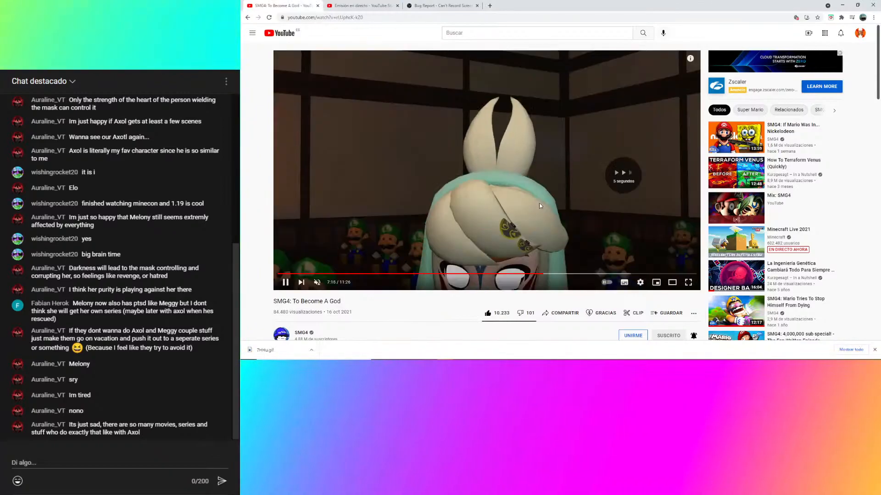
key("Right")
key("Right")
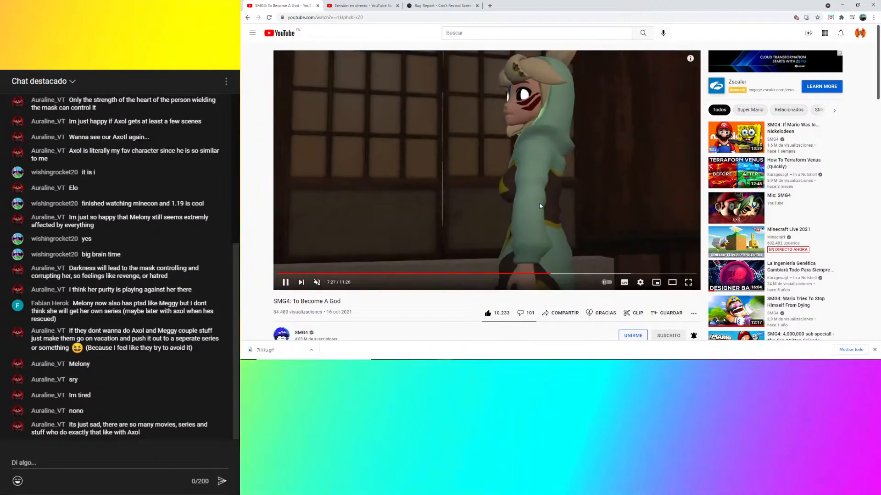
left_click(539, 206)
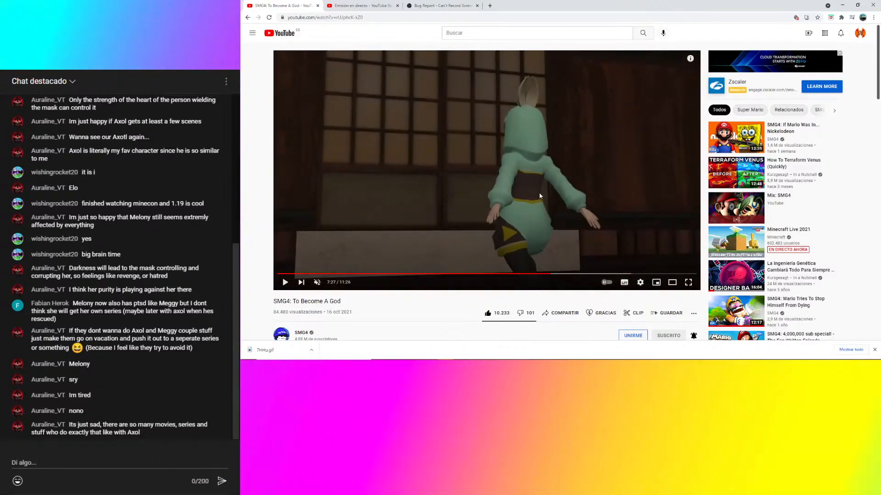
mouse_move(570, 360)
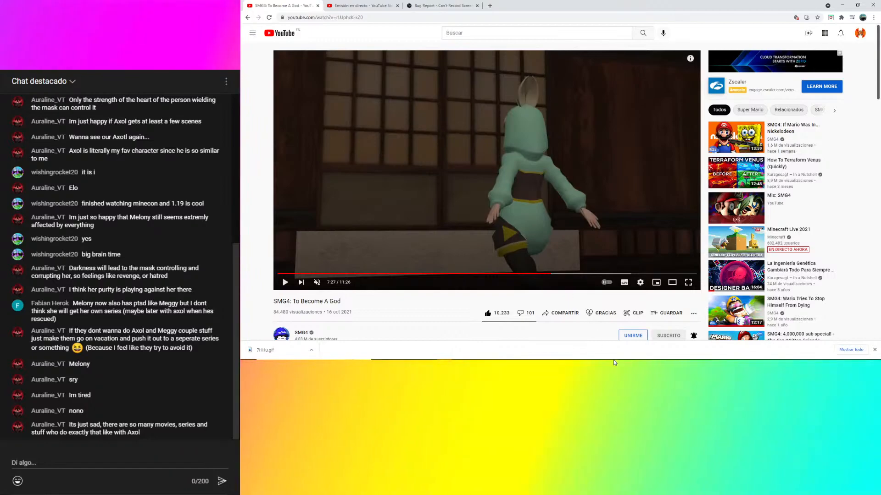
mouse_move(606, 360)
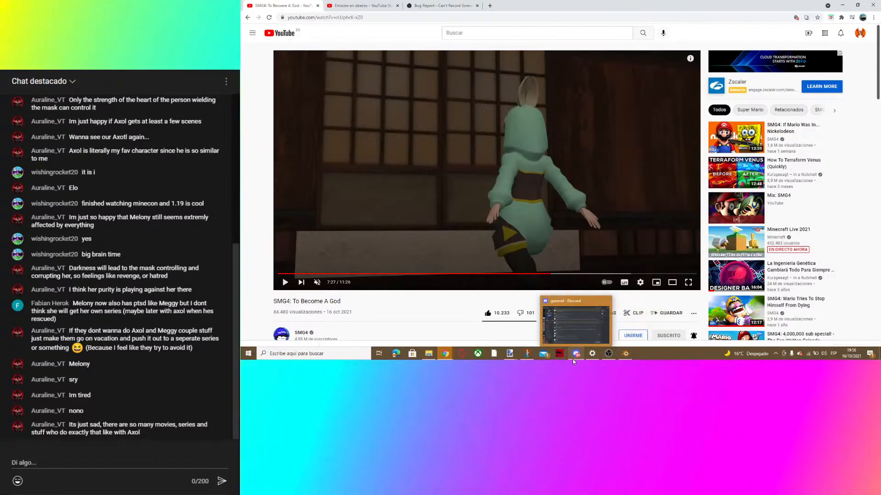
Compare the texture with the video, moving it back to 7:10 to examine the front of the Deity outfit.
left_click(509, 353)
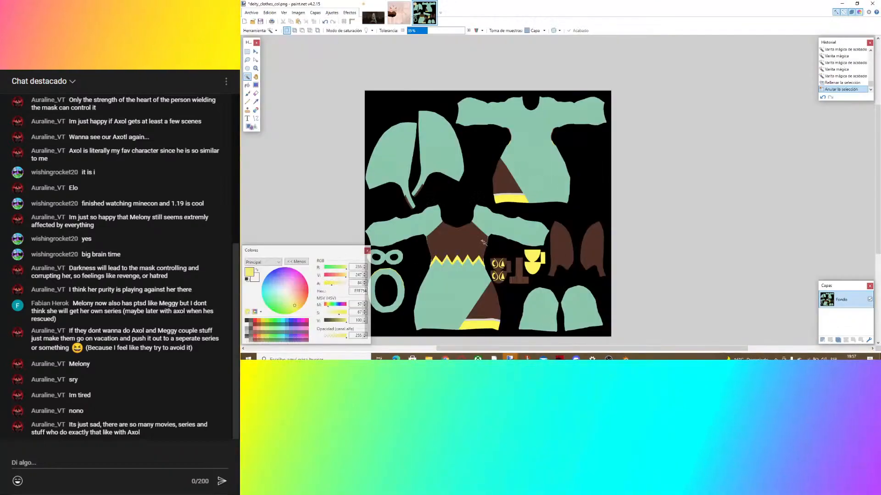
mouse_move(438, 358)
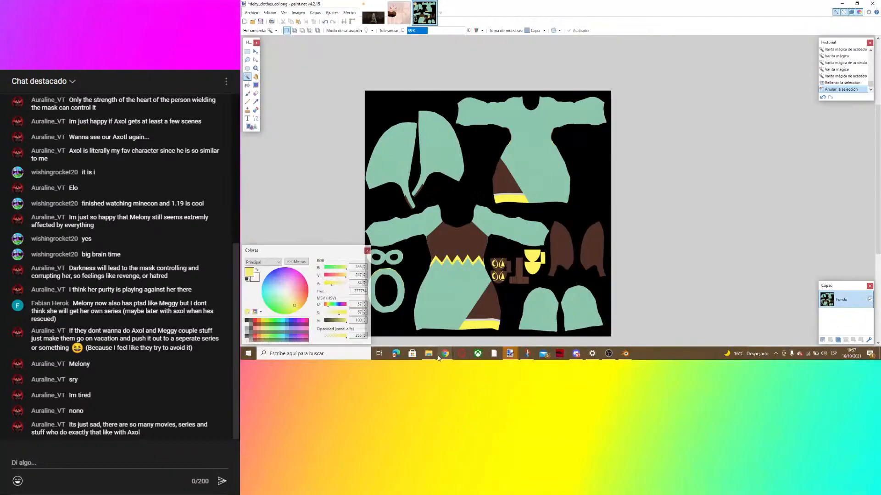
left_click(443, 354)
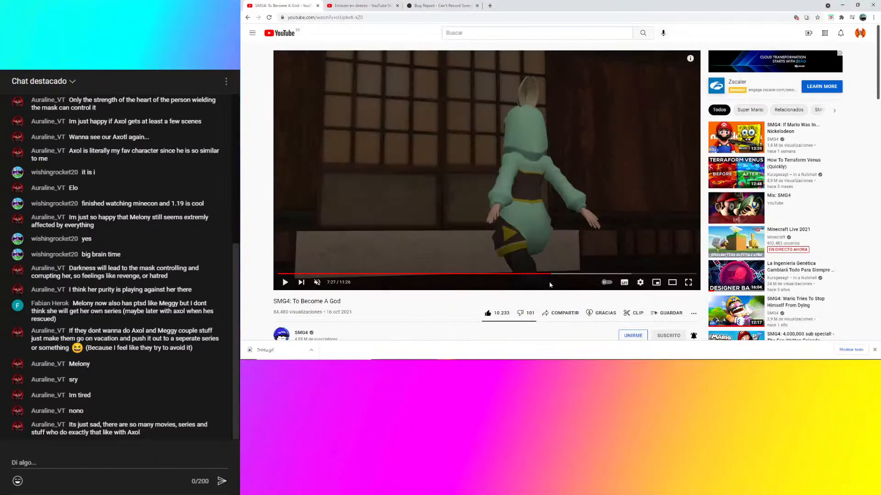
left_click(540, 274)
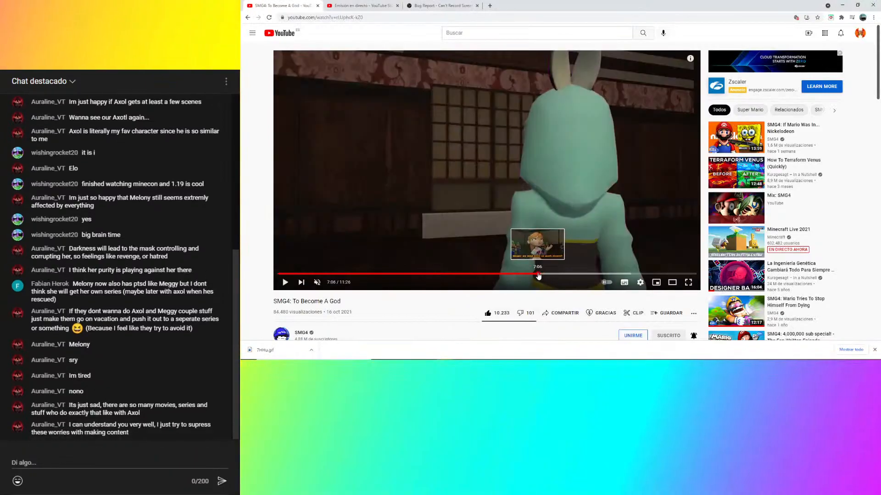
left_click(532, 274)
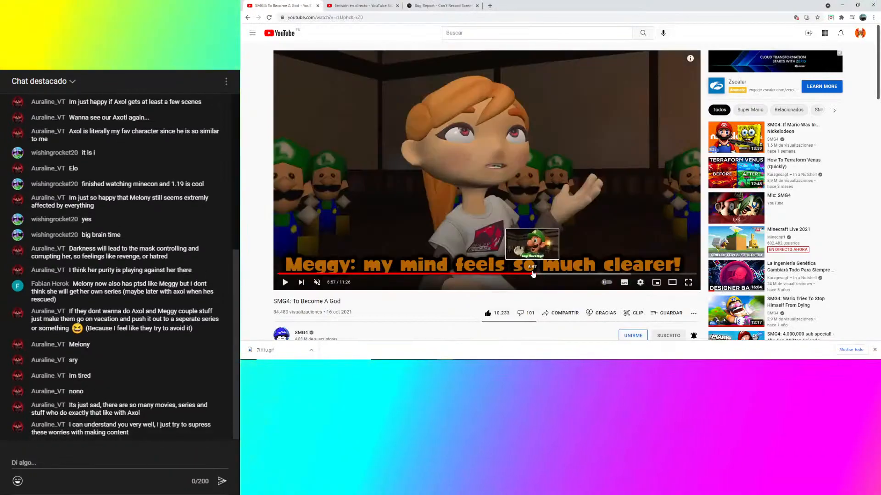
left_click(541, 274)
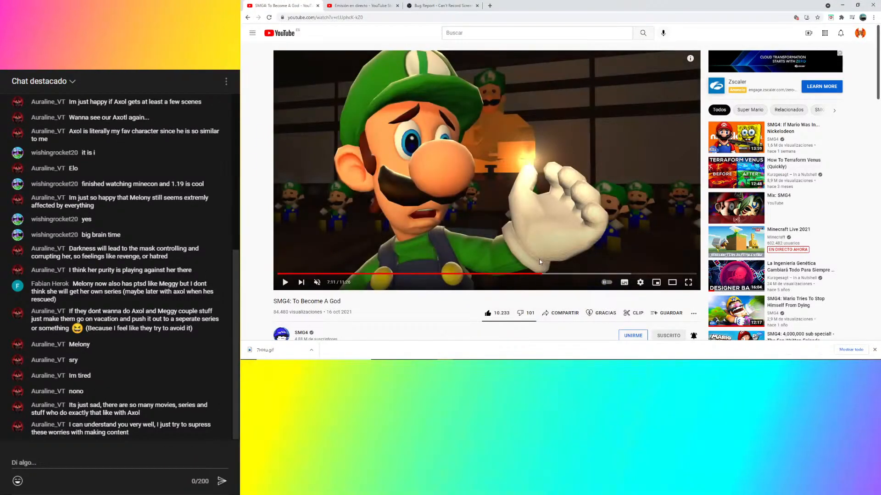
left_click(540, 275)
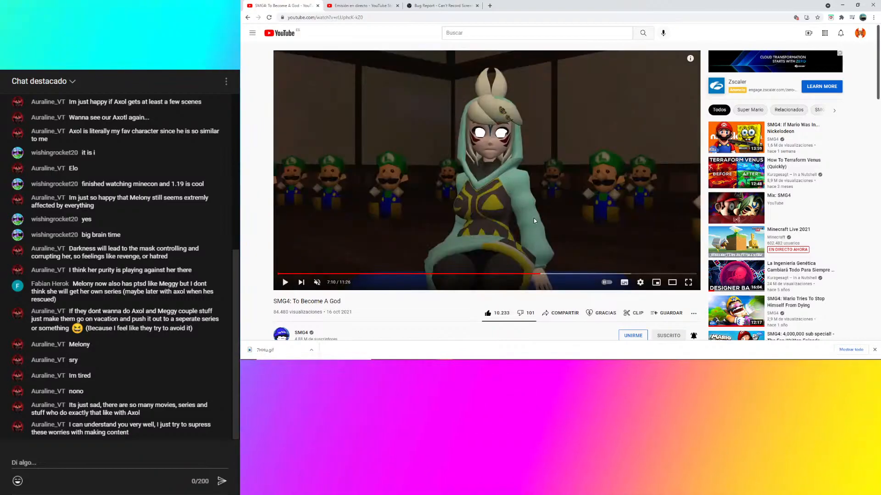
Bring up the live chat window and switch back to deity_clothes_col.png in paint.net.
mouse_move(750, 359)
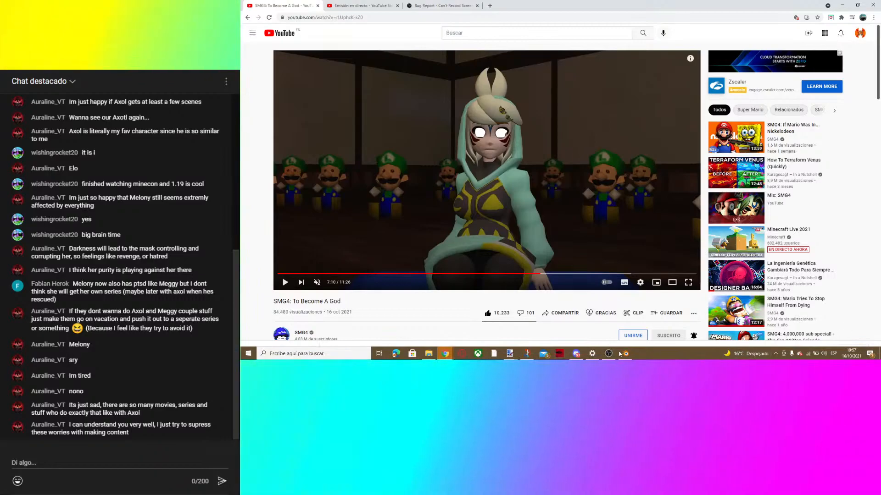
left_click(625, 354)
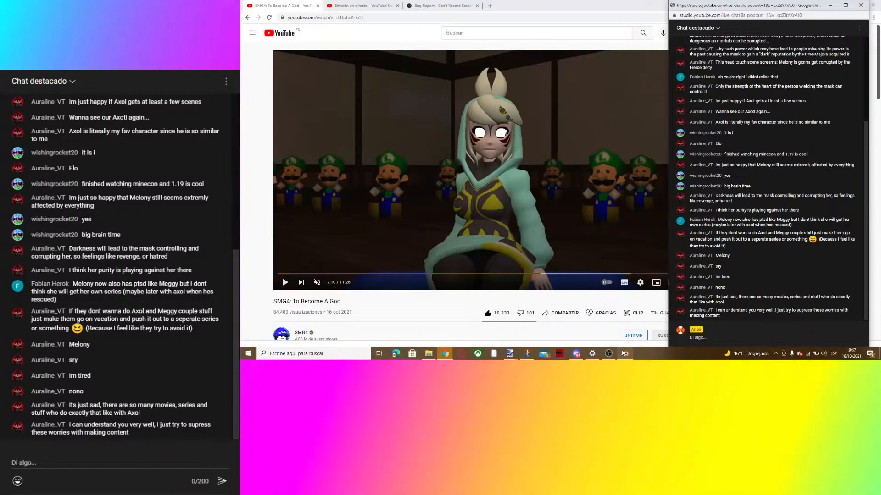
left_click(515, 357)
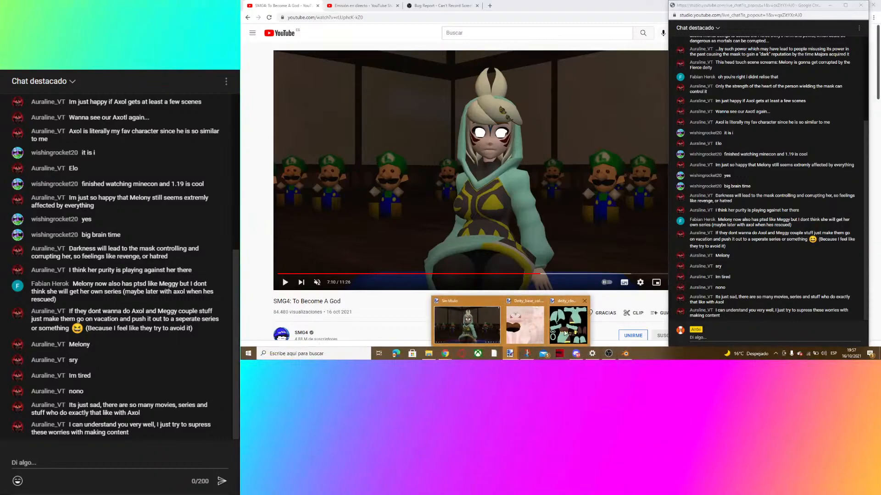
left_click(565, 333)
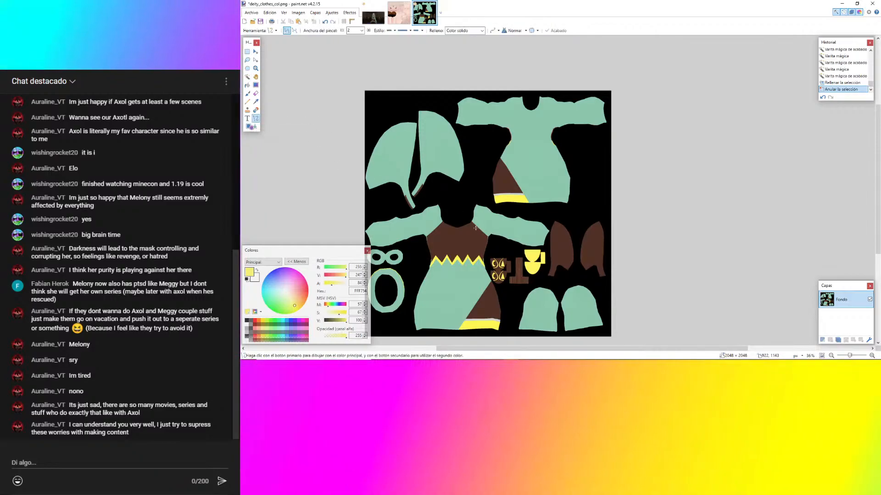
Draw a 2-pixel-wide yellow line about 188 pixels long along the seam between the front dress's left sleeve and brown bodice with Line/Curve.
scroll(476, 228, "up", 5, "ctrl")
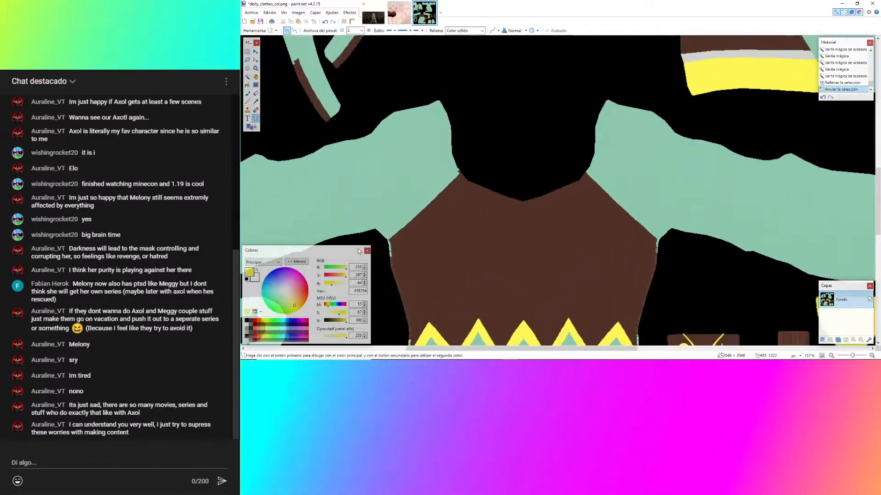
scroll(392, 254, "up", 3, "ctrl")
scroll(546, 267, "down", 3, "ctrl")
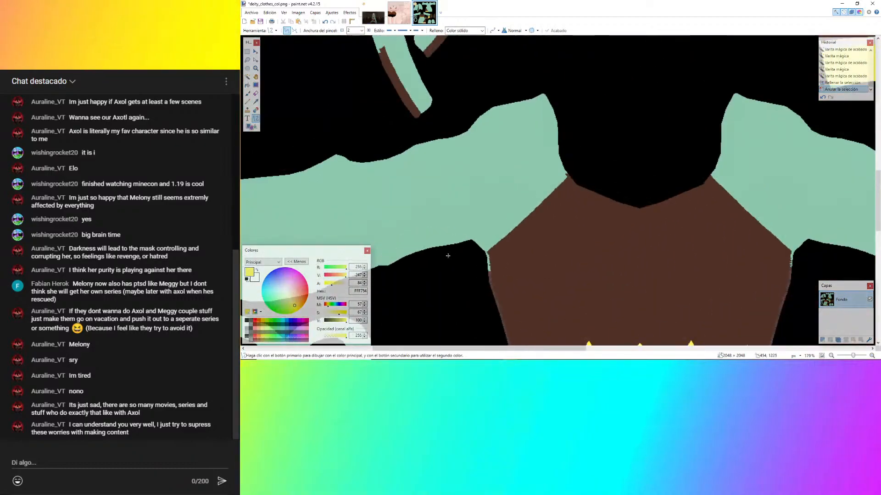
scroll(462, 253, "up", 4, "ctrl")
scroll(571, 266, "up", 3, "ctrl")
scroll(559, 273, "up", 1, "ctrl")
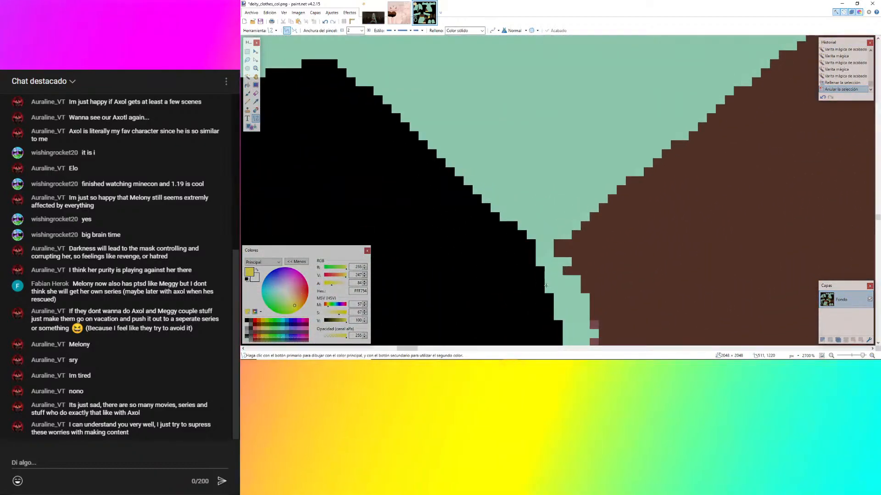
scroll(587, 220, "down", 2, "ctrl")
mouse_move(536, 265)
left_mouse_down()
mouse_move(569, 217)
mouse_move(461, 285)
mouse_move(706, 84)
mouse_move(684, 65)
mouse_move(687, 113)
mouse_move(680, 115)
left_mouse_up()
Adjust the yellow seam line and add a short yellow stroke across its upper end near the neckline.
scroll(481, 278, "down", 4, "ctrl")
scroll(579, 179, "down", 3, "ctrl")
scroll(705, 85, "up", 2, "ctrl")
scroll(665, 119, "up", 2, "ctrl")
scroll(693, 70, "up", 3, "ctrl")
middle_click_drag(681, 119, 677, 274)
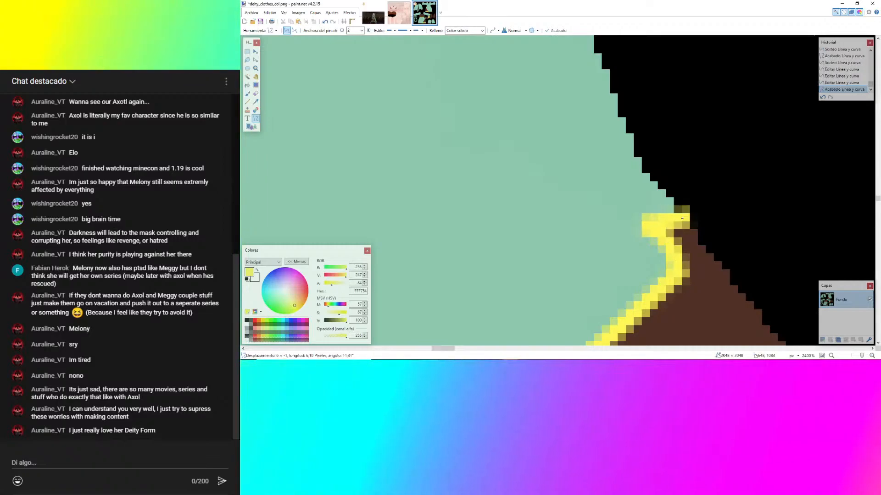
Undo the short stroke at the neckline and the adjustments made to the yellow seam line.
scroll(471, 151, "down", 12, "ctrl")
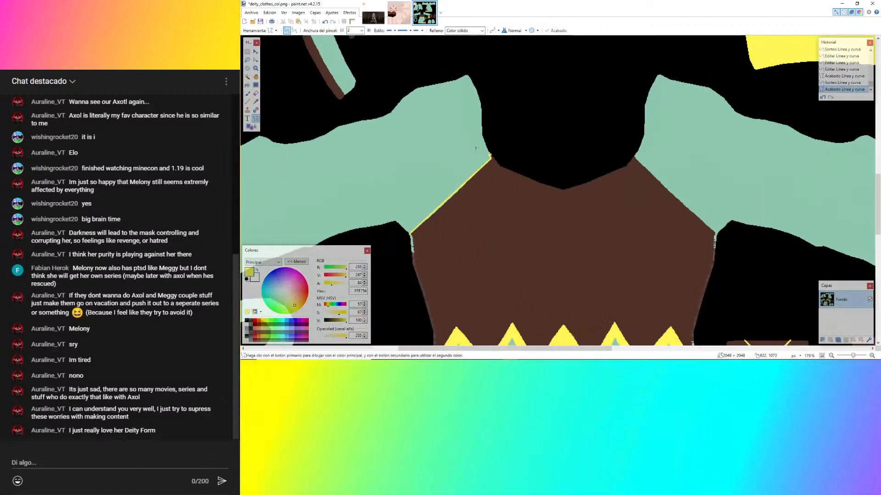
scroll(434, 223, "up", 3, "ctrl")
key("ctrl+z")
key("ctrl+z")
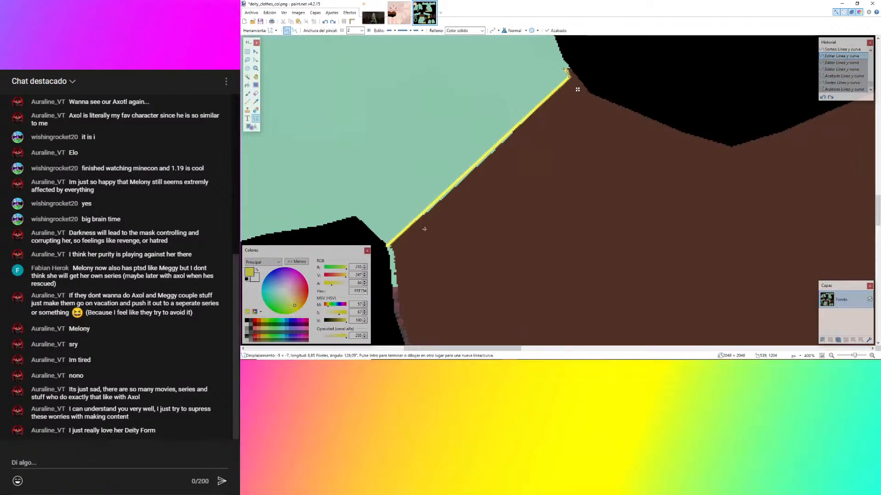
key("ctrl+z")
key("ctrl+z")
key("ctrl+z")
Bend the yellow line onto the sleeve seam and widen it to 7 pixels, refining its curve before finishing it.
scroll(430, 192, "up", 3, "ctrl")
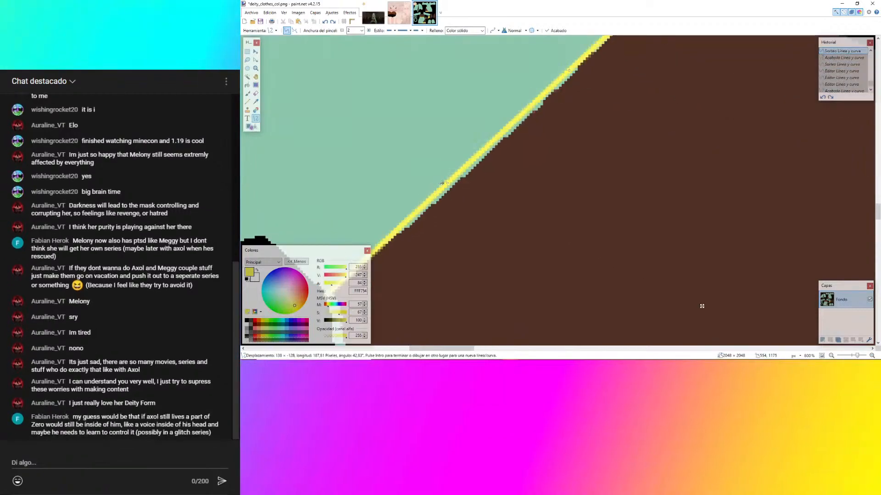
left_click_drag(448, 186, 452, 185)
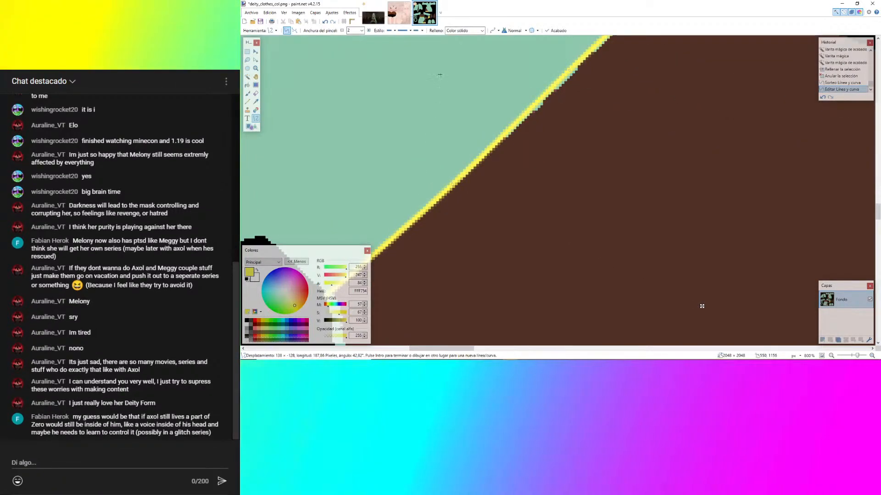
left_click(370, 32)
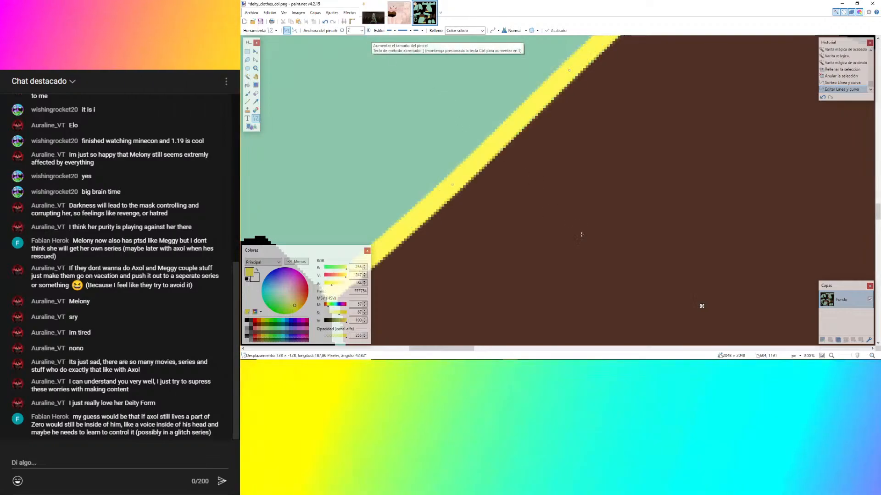
scroll(582, 234, "down", 4, "ctrl")
scroll(646, 150, "up", 5, "ctrl")
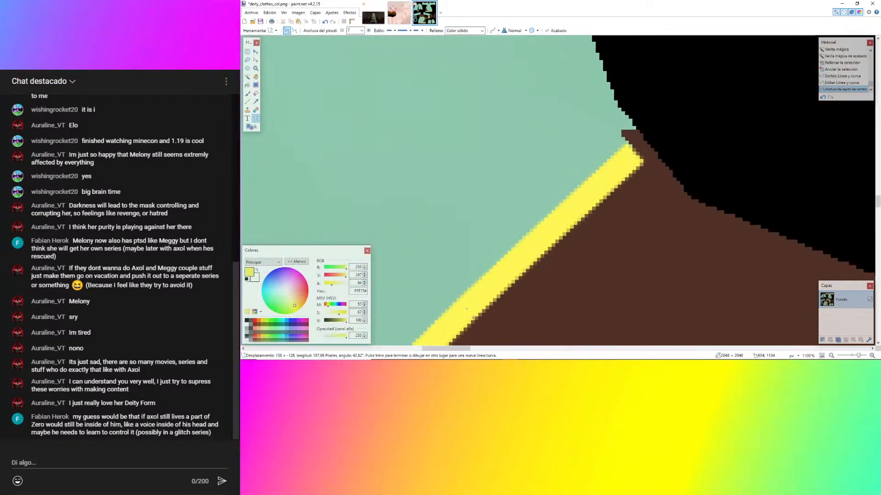
left_click_drag(467, 311, 471, 312)
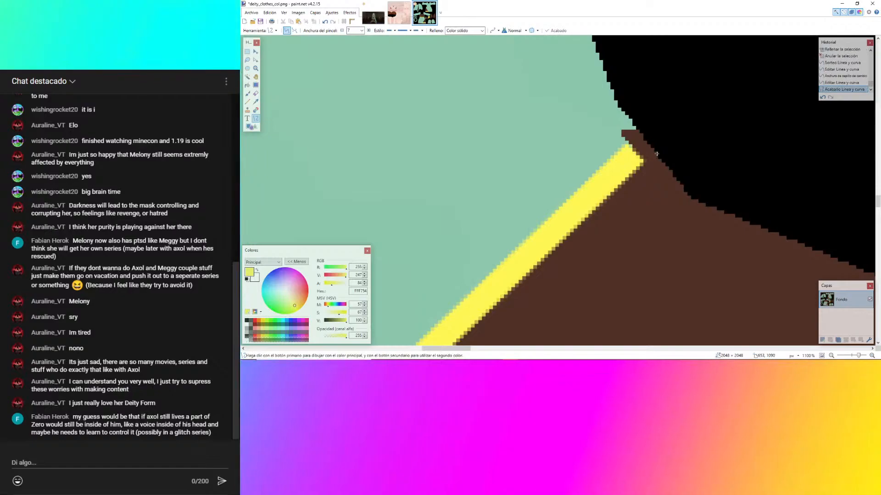
Add a short 7-pixel-wide yellow stroke past the upper end of the left sleeve's seam line at the neckline.
scroll(656, 154, "up", 2, "ctrl")
left_click_drag(619, 166, 586, 110)
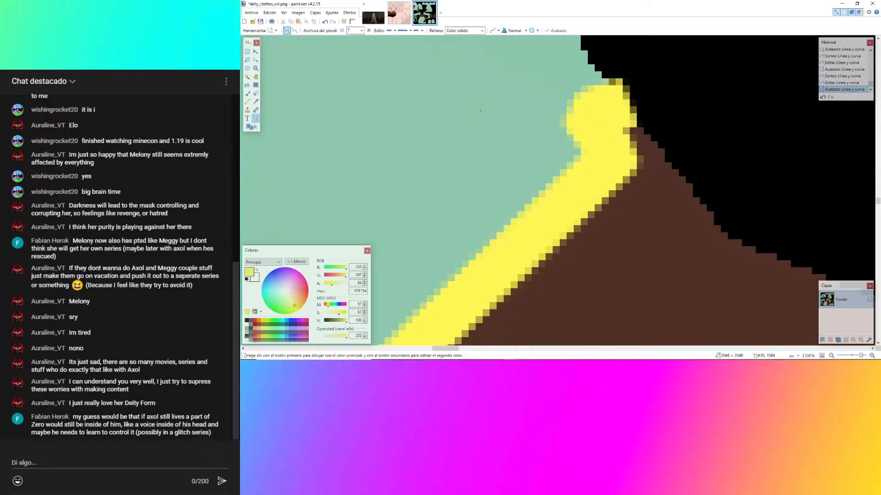
scroll(481, 111, "down", 8, "ctrl")
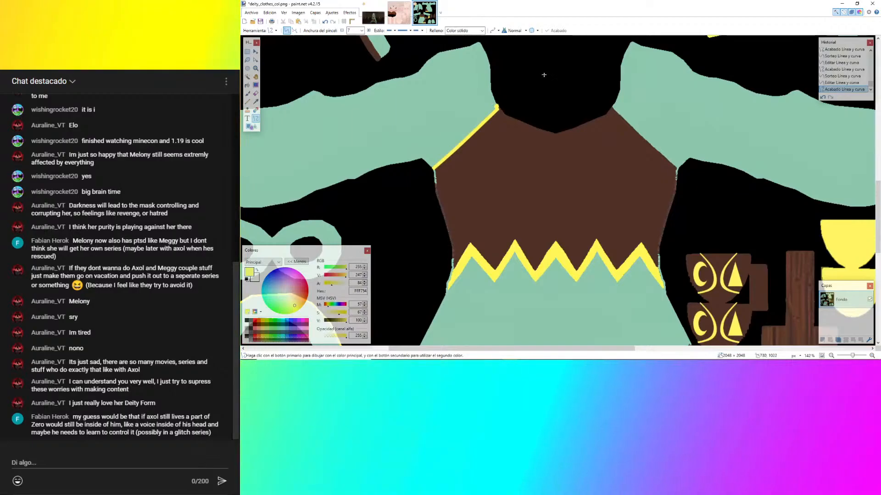
Draw a 7-pixel-wide yellow line along the seam between the front dress's right sleeve and brown bodice.
scroll(676, 172, "up", 6, "ctrl")
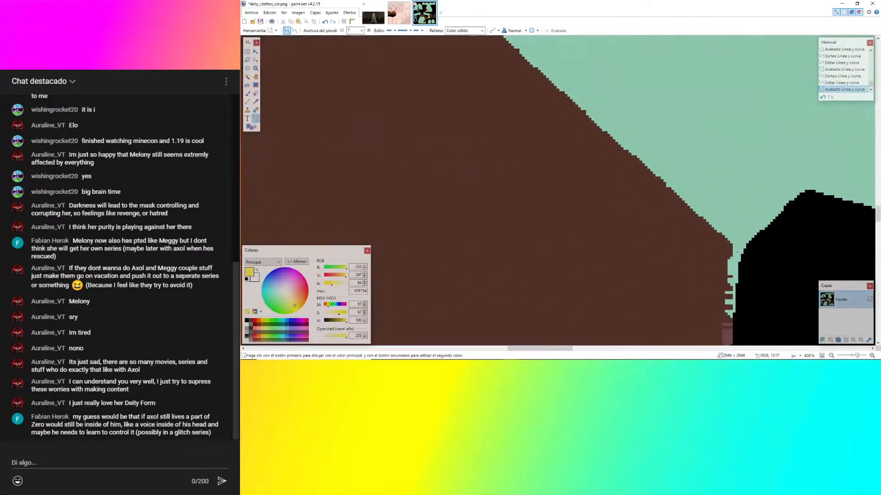
scroll(724, 213, "down", 6, "ctrl")
mouse_move(738, 249)
left_mouse_down()
mouse_move(724, 212)
mouse_move(605, 83)
mouse_move(572, 123)
left_mouse_up()
scroll(647, 110, "up", 1, "ctrl")
scroll(574, 94, "up", 6, "ctrl")
scroll(571, 124, "down", 6, "ctrl")
Undo all the yellow lines and strokes drawn along the front dress's sleeve seams.
key("ctrl+z")
key("ctrl+z")
scroll(569, 119, "down", 4, "ctrl")
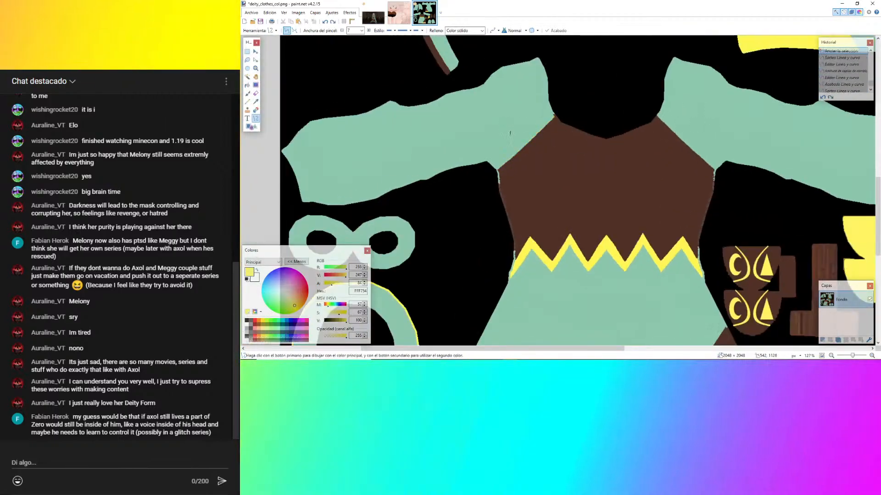
Draw a 7-pixel-wide yellow line about 191 pixels long along the seam between the front dress's left sleeve and brown bodice.
scroll(511, 132, "up", 4, "ctrl")
scroll(482, 243, "up", 4, "ctrl")
scroll(472, 213, "up", 1, "ctrl")
scroll(413, 234, "down", 5, "ctrl")
left_click_drag(467, 207, 619, 238)
scroll(619, 62, "up", 2)
scroll(610, 243, "up", 5, "ctrl")
scroll(579, 68, "down", 5, "ctrl")
scroll(452, 206, "up", 5, "ctrl")
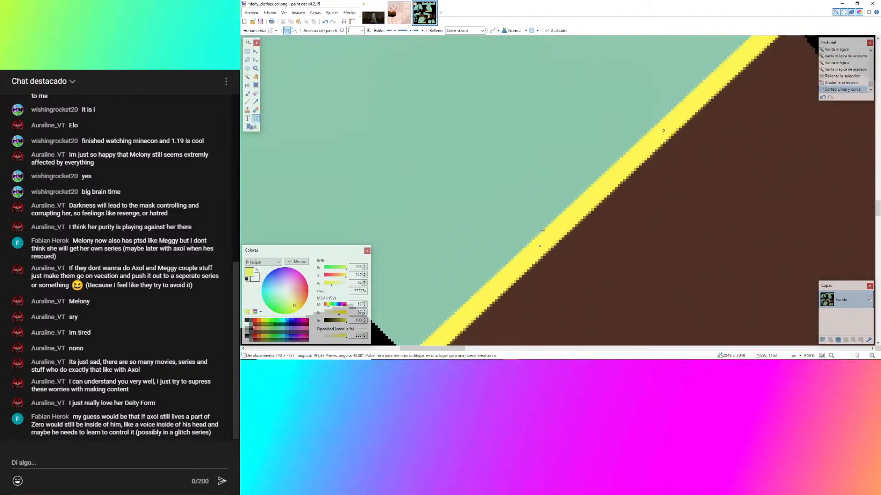
Bend the left yellow line slightly at both middle points so it follows the sleeve seam, and finish it.
left_click_drag(540, 248, 541, 257)
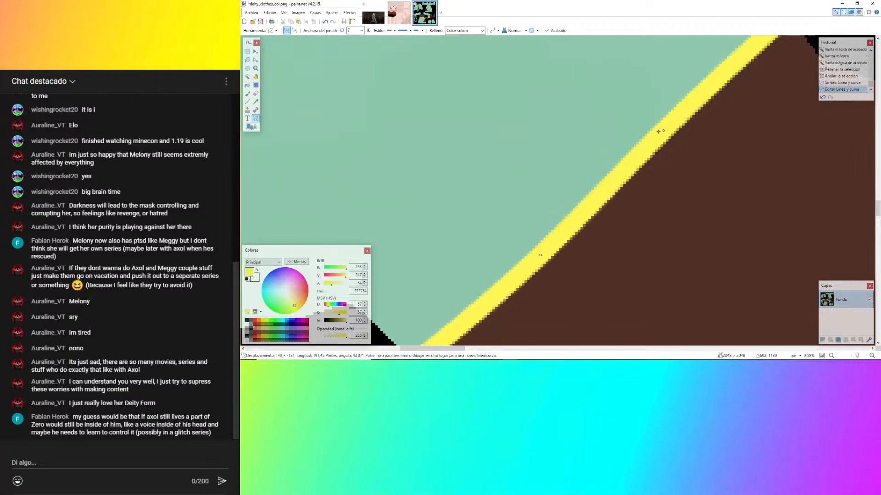
left_click_drag(664, 130, 669, 132)
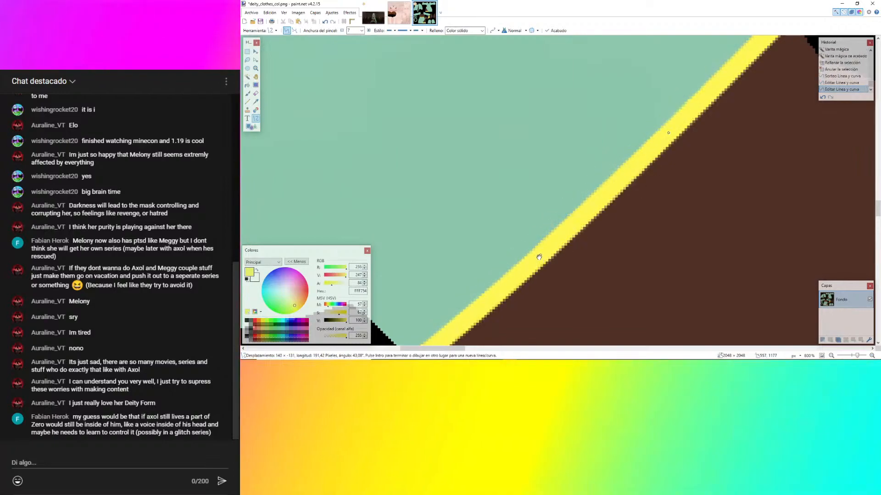
scroll(535, 260, "down", 5, "ctrl")
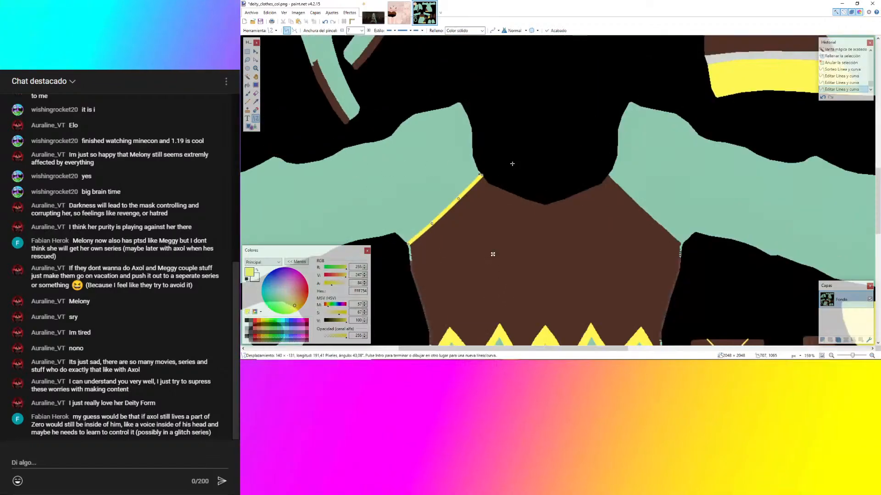
scroll(482, 184, "up", 4, "ctrl")
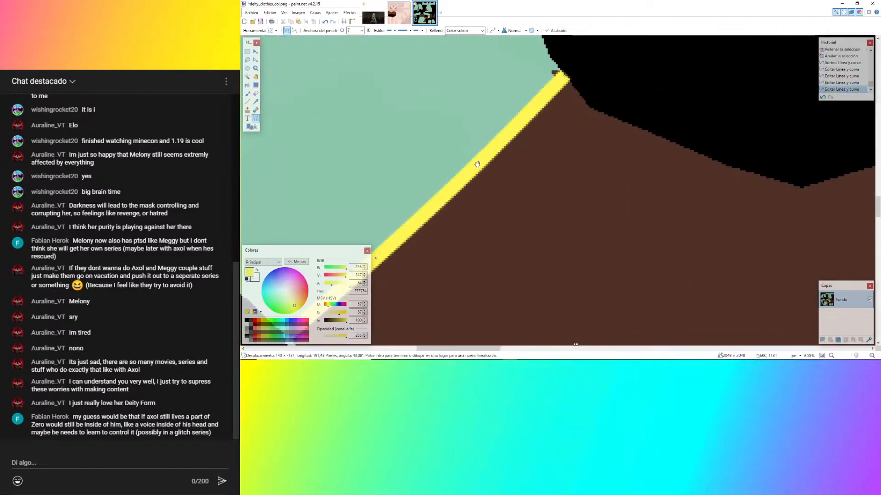
scroll(392, 146, "down", 4, "ctrl")
scroll(649, 191, "up", 5, "ctrl")
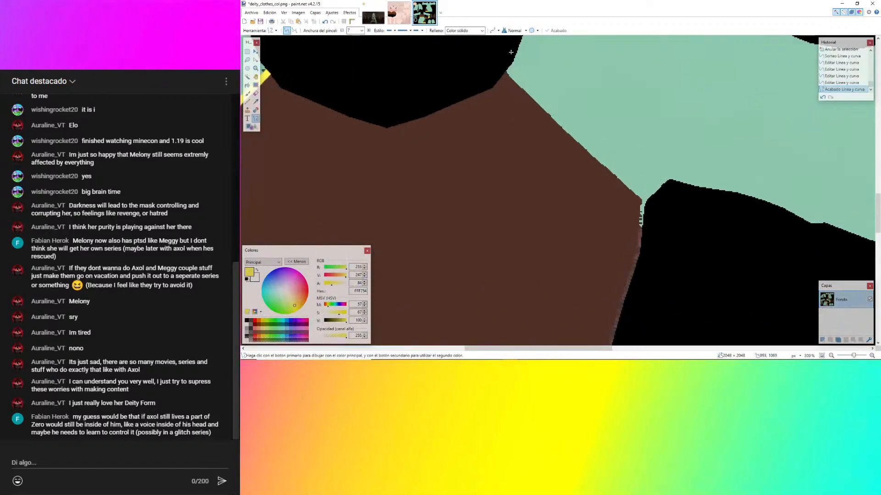
Draw a 7-pixel-wide yellow line about 195 pixels long along the right sleeve's bodice seam and bend it onto the seam.
scroll(413, 109, "down", 5, "ctrl")
mouse_move(501, 69)
left_mouse_down()
mouse_move(389, 111)
mouse_move(585, 231)
mouse_move(561, 213)
mouse_move(569, 217)
left_mouse_up()
scroll(582, 222, "up", 7, "ctrl")
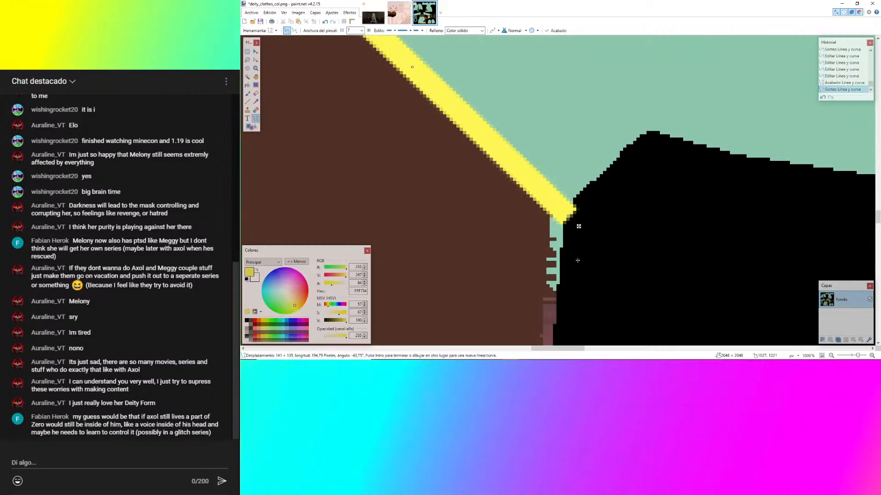
scroll(578, 260, "down", 5, "ctrl")
scroll(444, 161, "up", 5, "ctrl")
left_click_drag(500, 134, 485, 133)
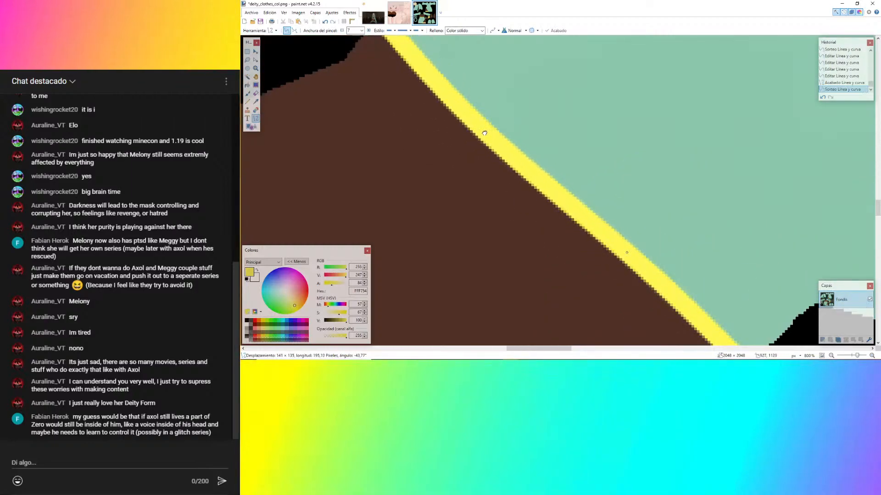
Curve the yellow trim line along the front bodice's right sleeve seam and outline the V neckline with yellow lines.
left_click_drag(627, 253, 623, 262)
scroll(627, 232, "down", 6, "ctrl")
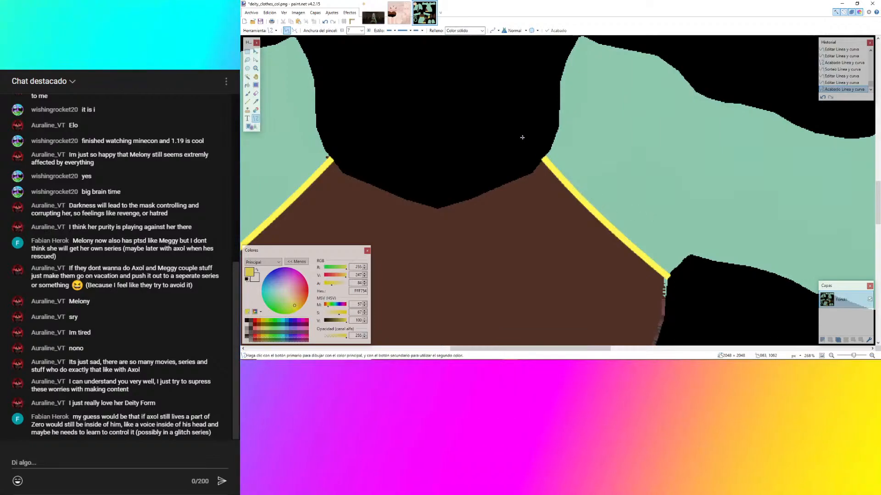
scroll(544, 153, "up", 4, "ctrl")
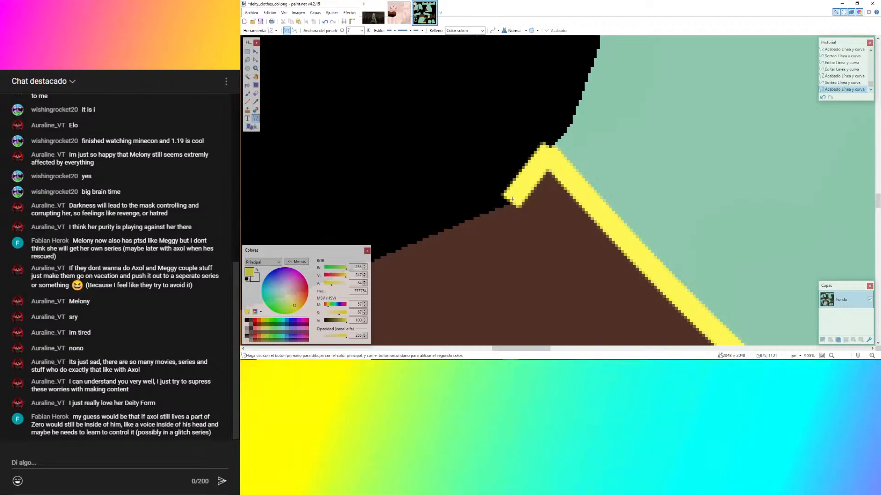
left_click_drag(512, 199, 324, 158)
scroll(679, 121, "down", 5, "ctrl")
scroll(467, 218, "up", 3, "ctrl")
scroll(456, 191, "down", 4, "ctrl")
scroll(344, 140, "up", 6, "ctrl")
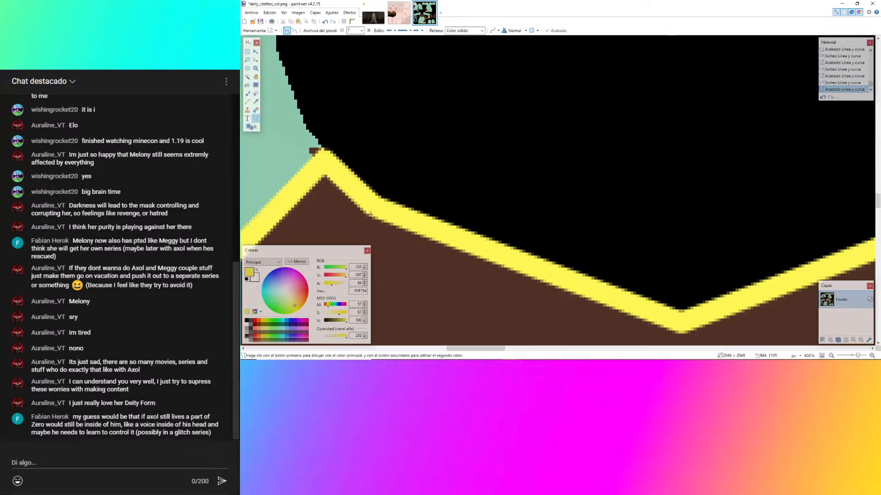
Touch up stray pixels at the corners of the front neckline's yellow trim with the Pencil.
scroll(361, 218, "up", 3, "ctrl")
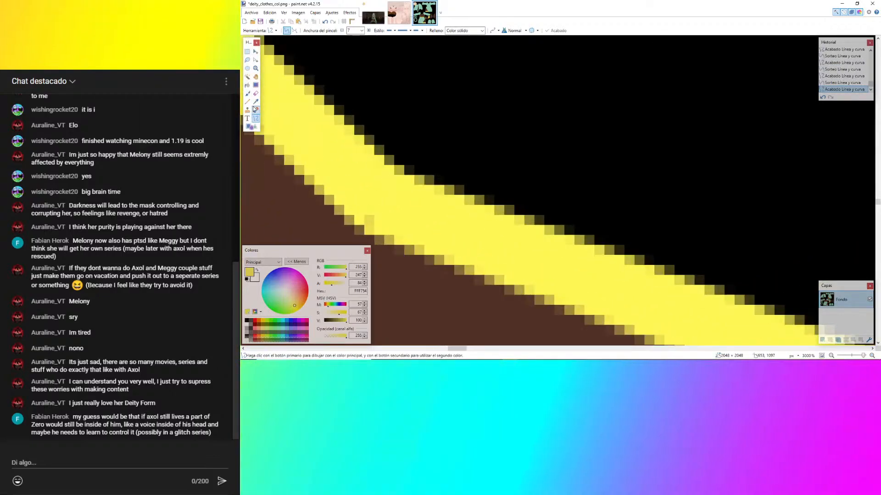
key("p")
left_click(367, 225)
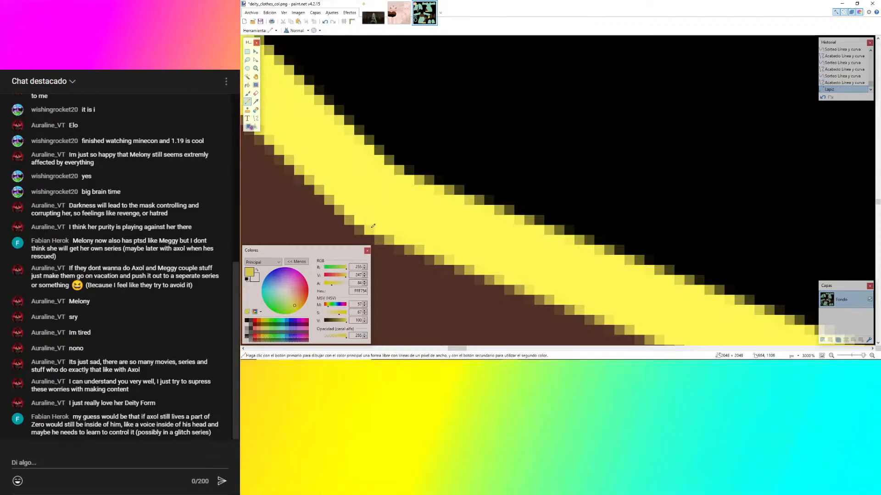
left_click(368, 229)
scroll(296, 202, "down", 6, "ctrl")
scroll(668, 206, "up", 4, "ctrl")
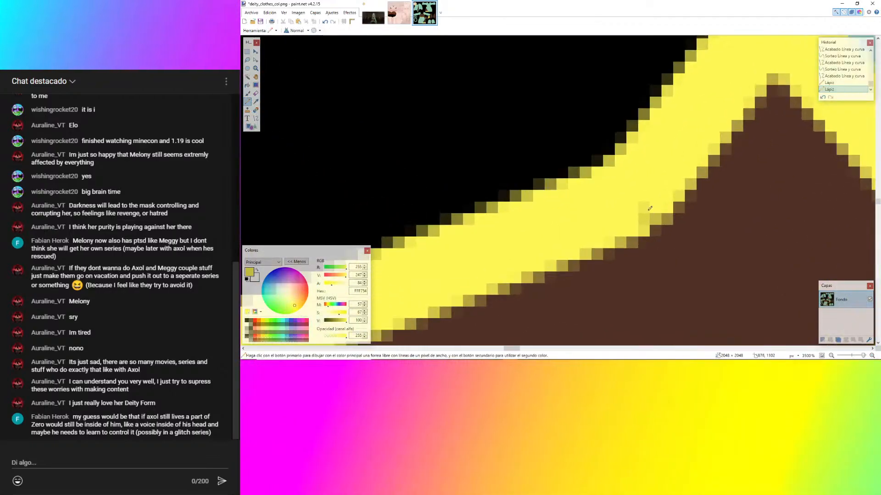
left_click(644, 219)
scroll(548, 180, "down", 6, "ctrl")
scroll(548, 180, "up", 8, "ctrl")
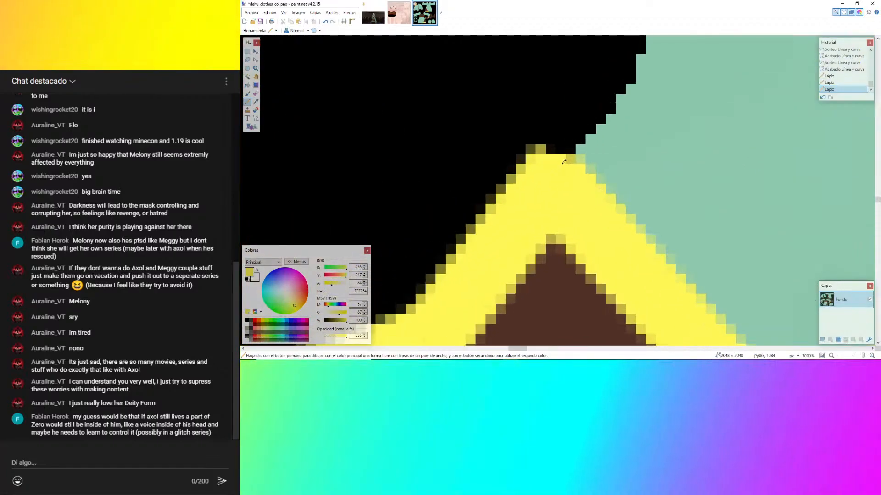
left_click(564, 162)
Draw a 7 px yellow line about 419 px long between the back dress's armpits and bow it upward into an arc.
scroll(564, 162, "down", 10, "ctrl")
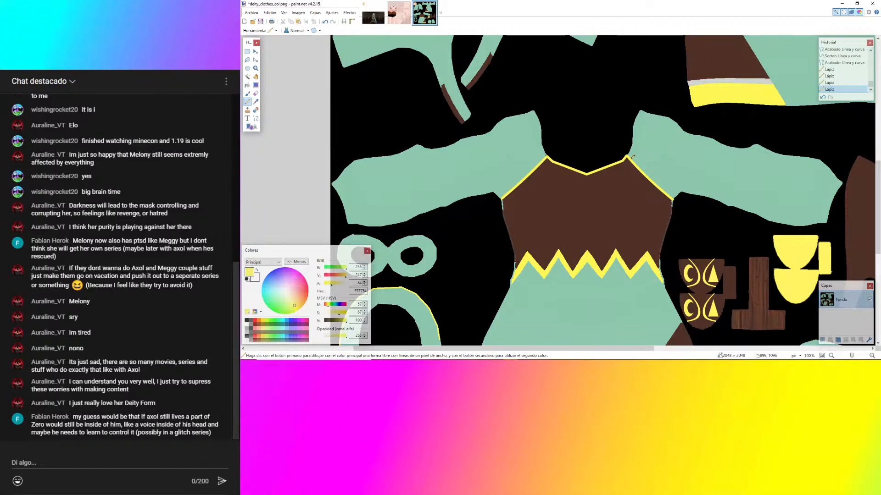
scroll(632, 157, "down", 4, "ctrl")
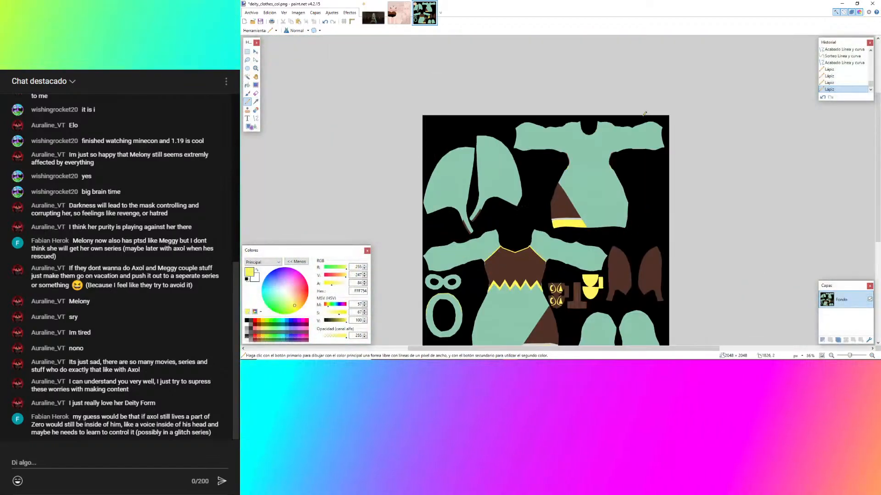
scroll(644, 112, "down", 2)
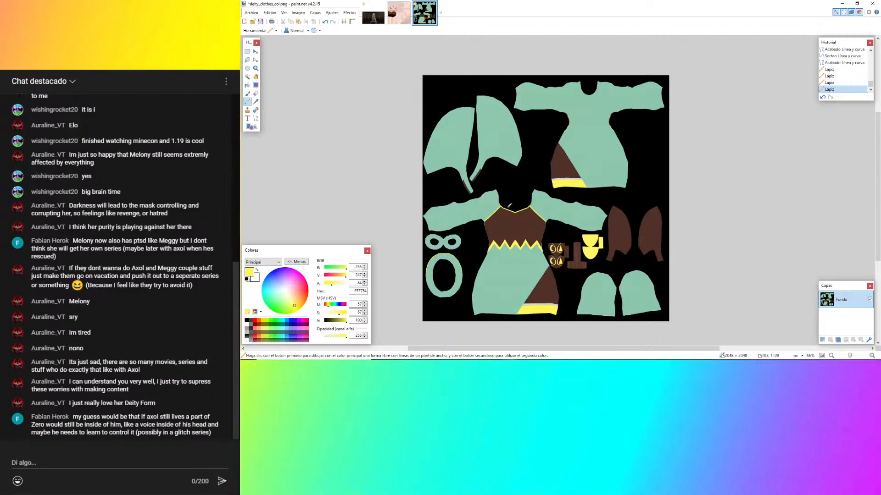
left_click(256, 119)
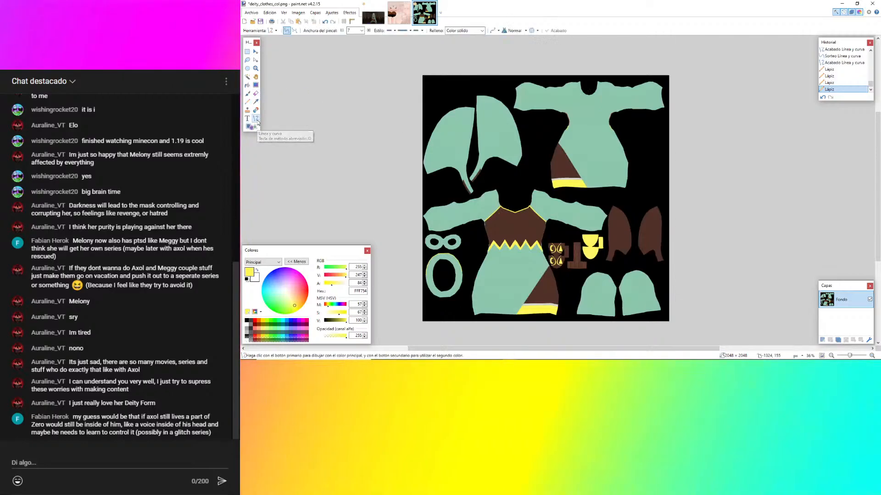
scroll(593, 101, "up", 6, "ctrl")
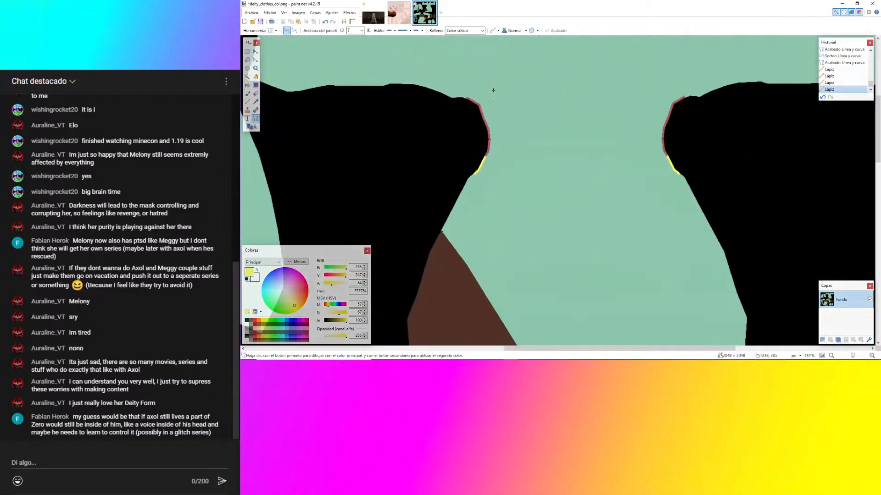
scroll(475, 90, "down", 2, "ctrl")
left_click_drag(479, 71, 676, 116)
scroll(647, 82, "up", 1, "ctrl")
scroll(660, 86, "up", 3, "ctrl")
scroll(741, 180, "down", 3, "ctrl")
scroll(586, 178, "up", 2, "ctrl")
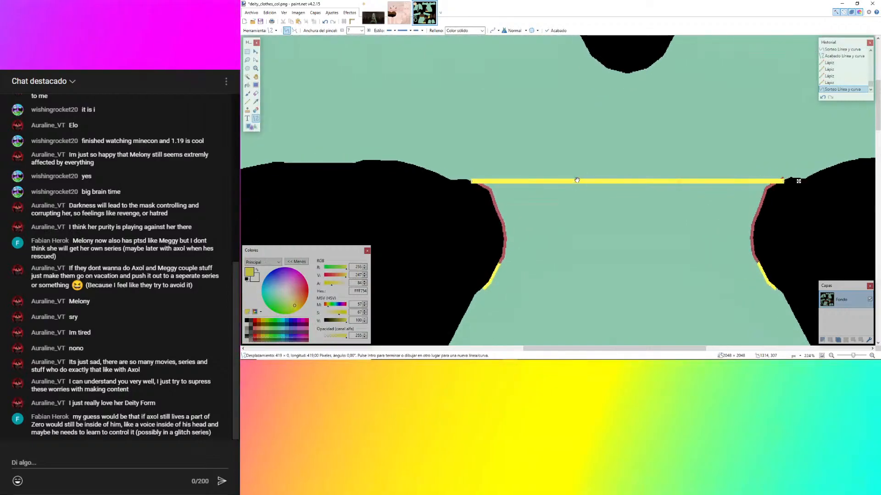
left_click_drag(575, 180, 573, 154)
left_click_drag(681, 181, 679, 156)
key("Return")
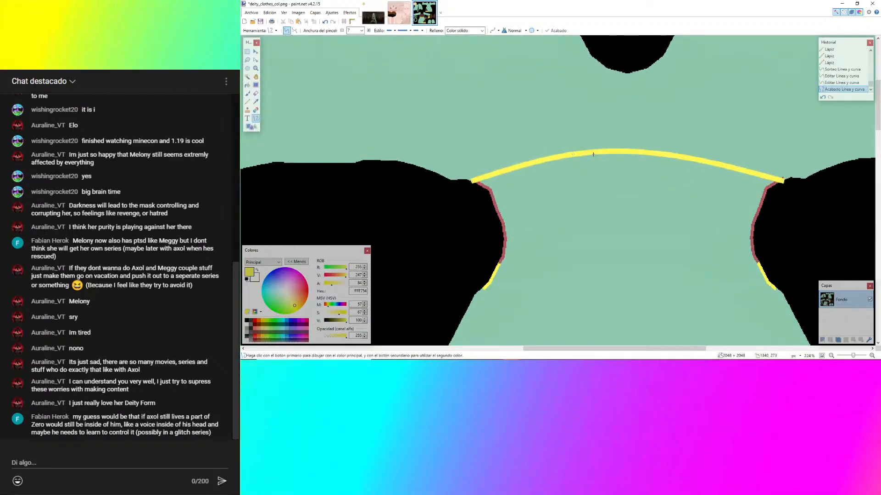
Draw a horizontal yellow line about 391 px long across the back waist, joining the lower ends of the yellow side marks.
scroll(389, 167, "up", 4, "ctrl")
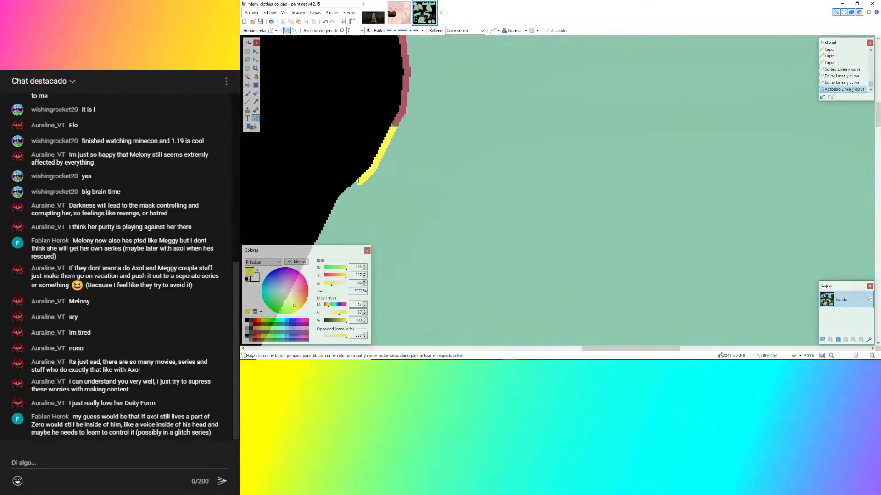
scroll(359, 182, "down", 8, "ctrl")
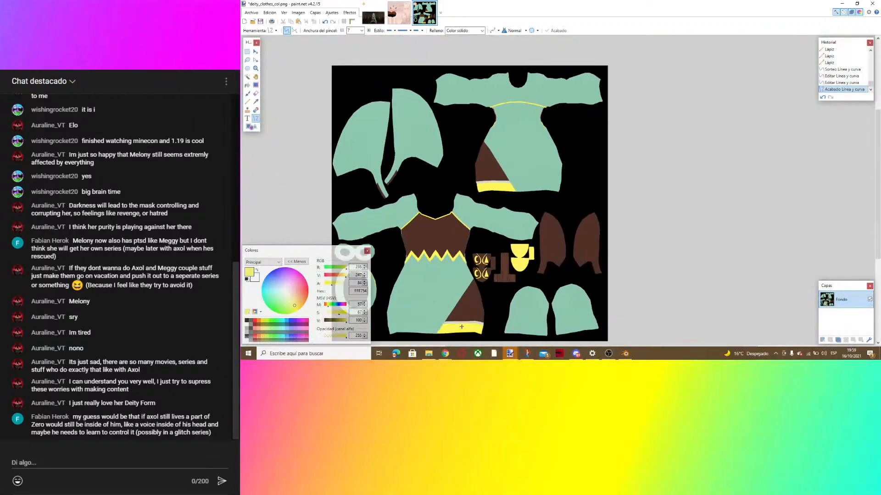
scroll(495, 127, "up", 10, "ctrl")
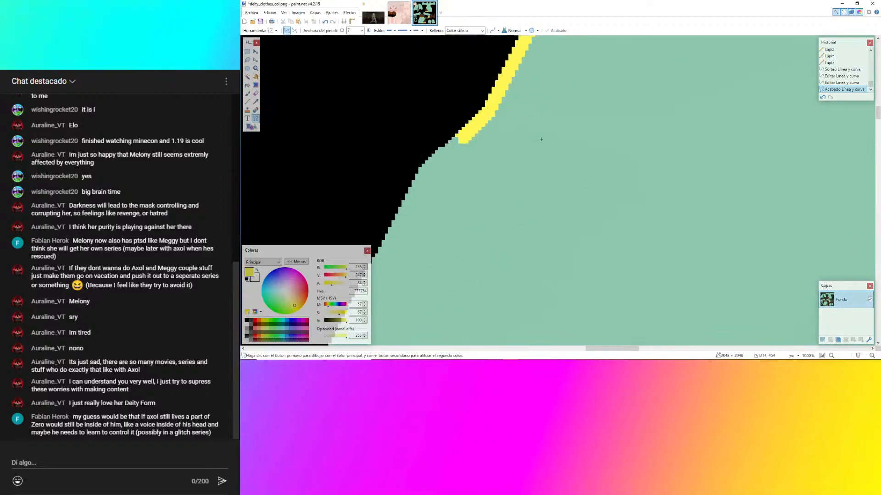
scroll(419, 172, "down", 5, "ctrl")
left_click_drag(454, 133, 570, 190)
scroll(651, 179, "up", 3, "ctrl")
scroll(606, 185, "up", 3, "ctrl")
scroll(752, 224, "down", 5, "ctrl")
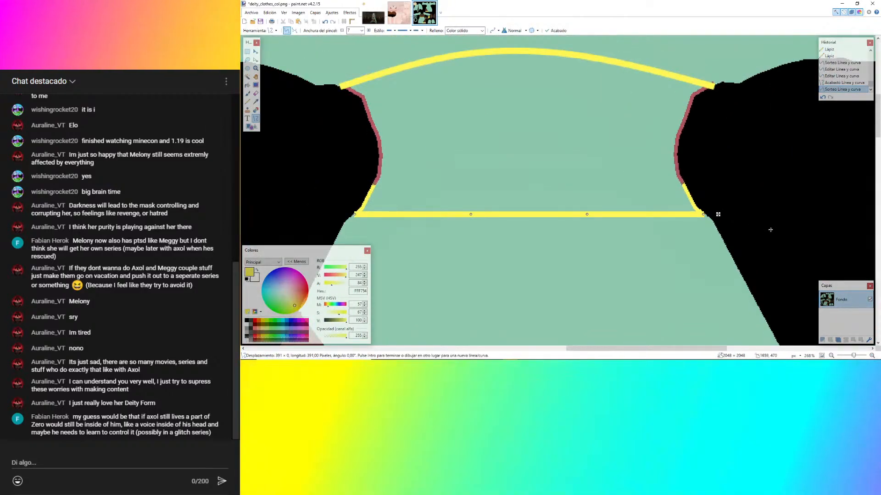
key("Return")
scroll(680, 189, "up", 8, "ctrl")
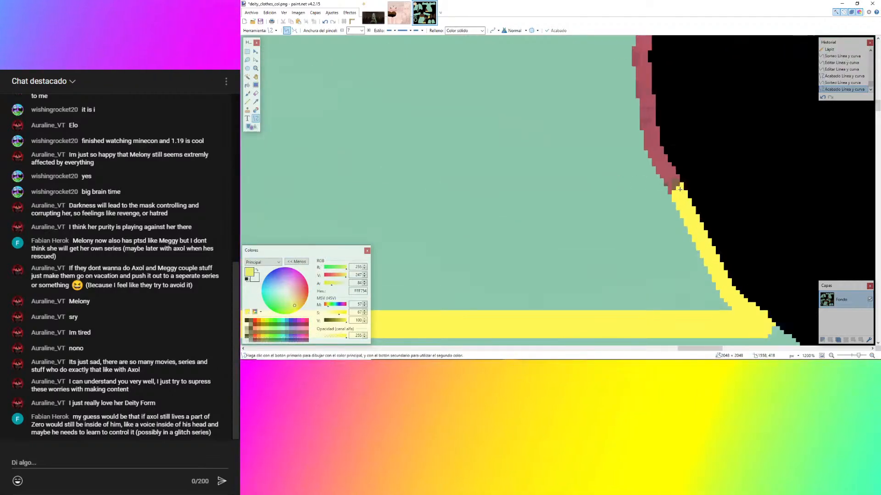
scroll(661, 196, "down", 7, "ctrl")
left_click_drag(679, 196, 395, 245)
scroll(393, 180, "up", 8, "ctrl")
scroll(395, 246, "down", 7, "ctrl")
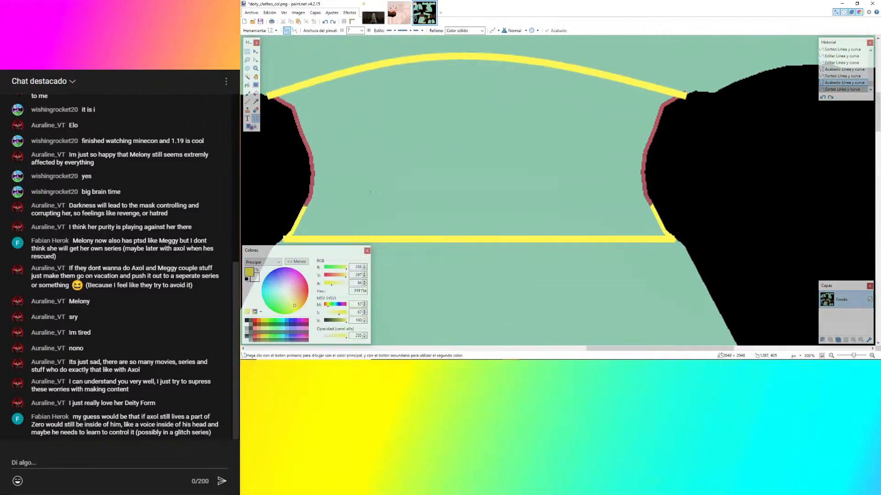
Draw a second horizontal yellow line about 349 px long across the back waist, joining the upper ends of the yellow side marks.
scroll(332, 203, "up", 6, "ctrl")
left_click_drag(326, 200, 628, 167)
scroll(402, 189, "down", 10, "ctrl")
scroll(679, 184, "up", 4, "ctrl")
scroll(631, 166, "up", 5, "ctrl")
scroll(628, 166, "down", 7, "ctrl")
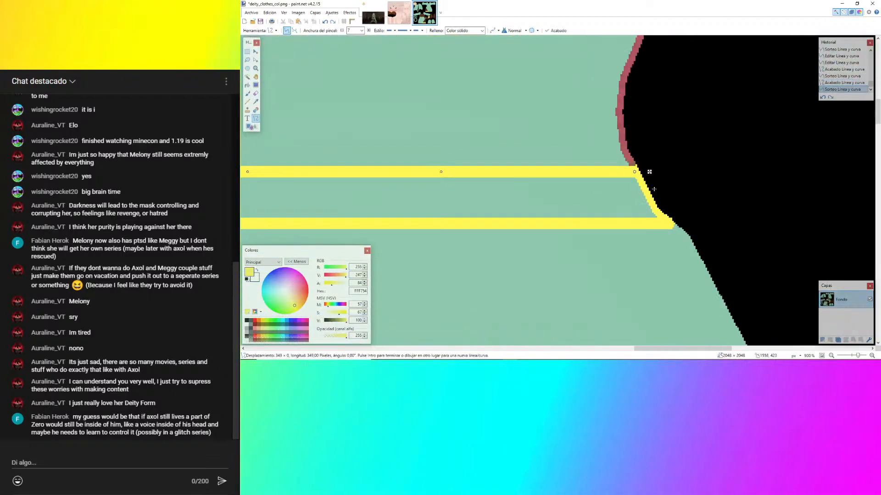
Select the green strip between the two waist lines with the Magic Wand, fill it yellow and deselect.
left_click(248, 78)
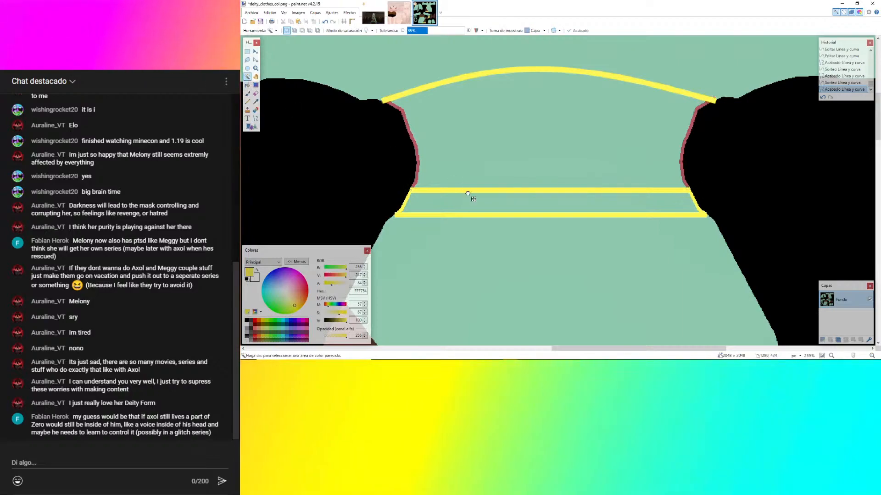
left_click(472, 193)
left_click(429, 208)
key("BackSpace")
key("ctrl+d")
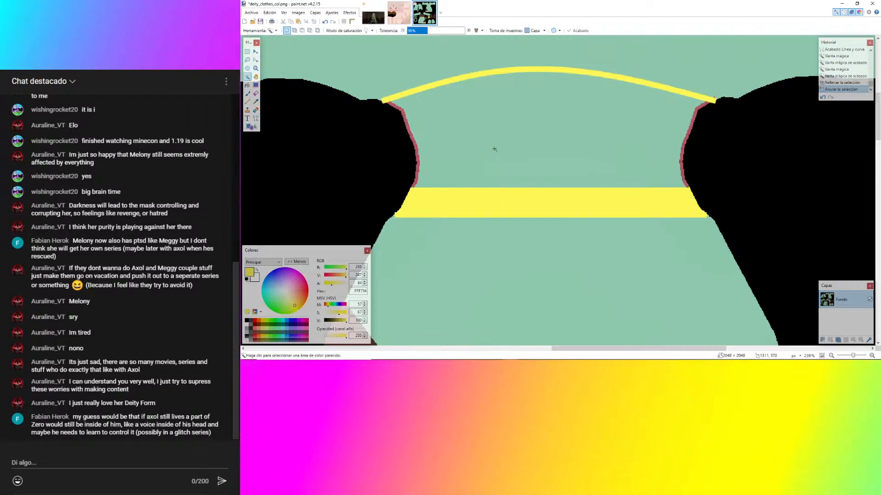
Sample the dark brown of the back skirt's side panel as the primary colour.
left_click(247, 101)
scroll(595, 179, "down", 5, "ctrl")
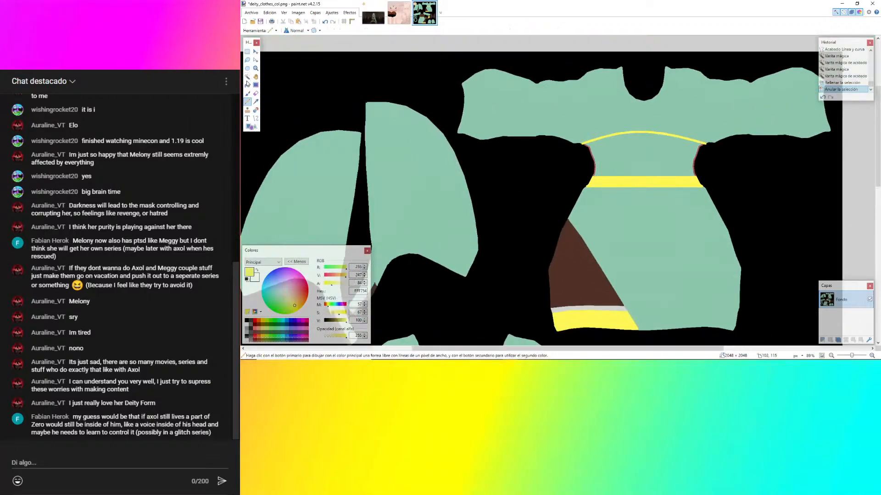
left_click(256, 101)
left_click(600, 293)
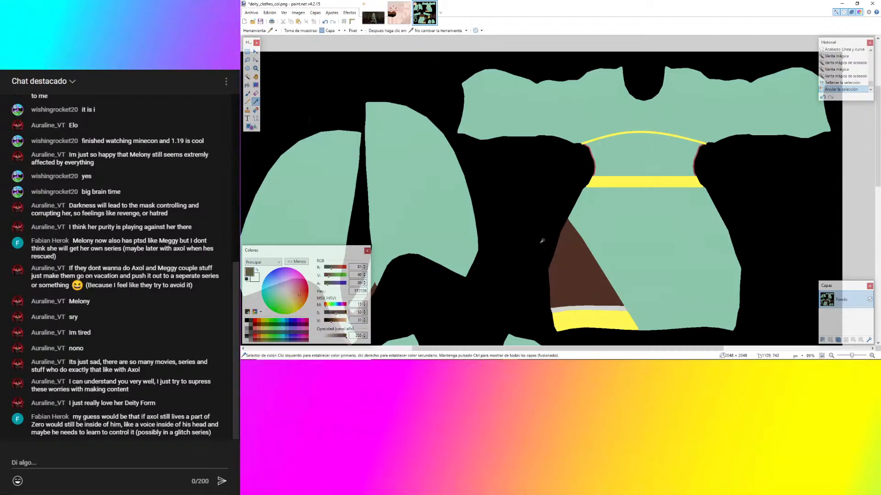
Select the back bodice between the yellow arc and waistband, including its red side edges, fill it dark brown and deselect.
left_click(248, 77)
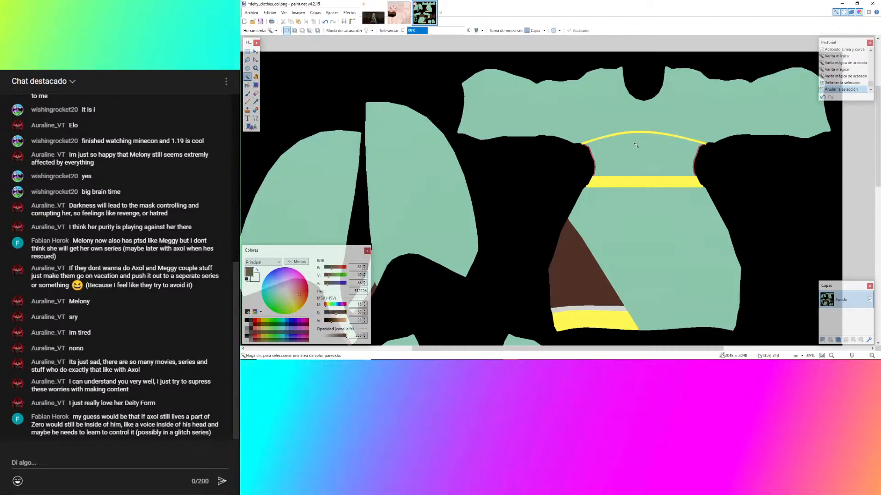
scroll(636, 146, "up", 2, "ctrl")
left_click(636, 151)
scroll(614, 153, "up", 6, "ctrl")
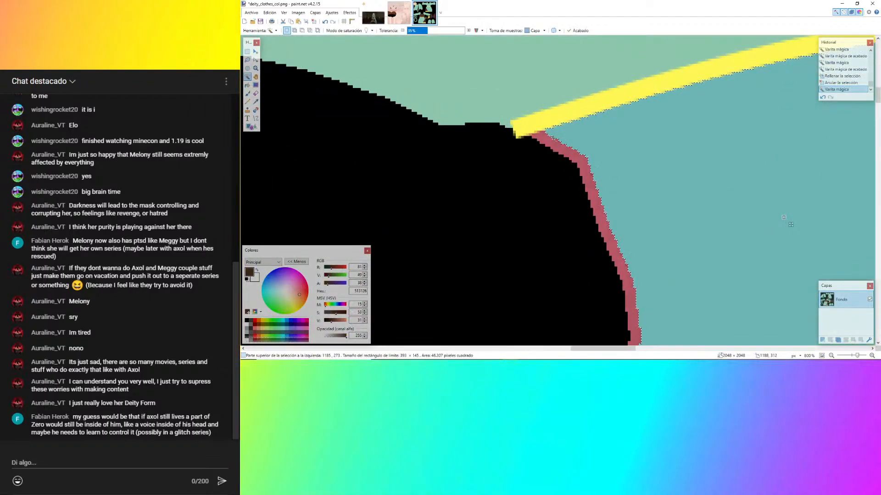
scroll(553, 138, "up", 3, "ctrl")
left_click(551, 142)
scroll(551, 143, "down", 6, "ctrl")
middle_click_drag(452, 147, 271, 150)
middle_click_drag(848, 151, 653, 150)
scroll(629, 136, "up", 5, "ctrl")
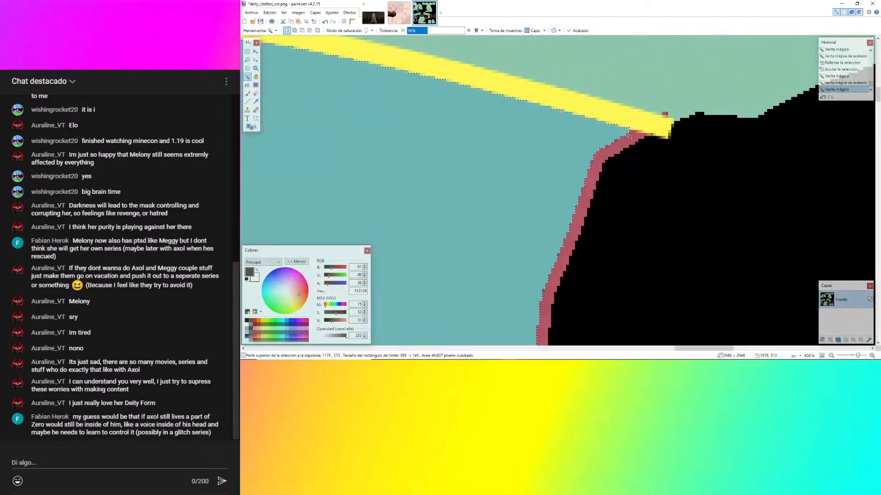
scroll(630, 136, "down", 6, "ctrl")
left_click(595, 125, "ctrl")
key("BackSpace")
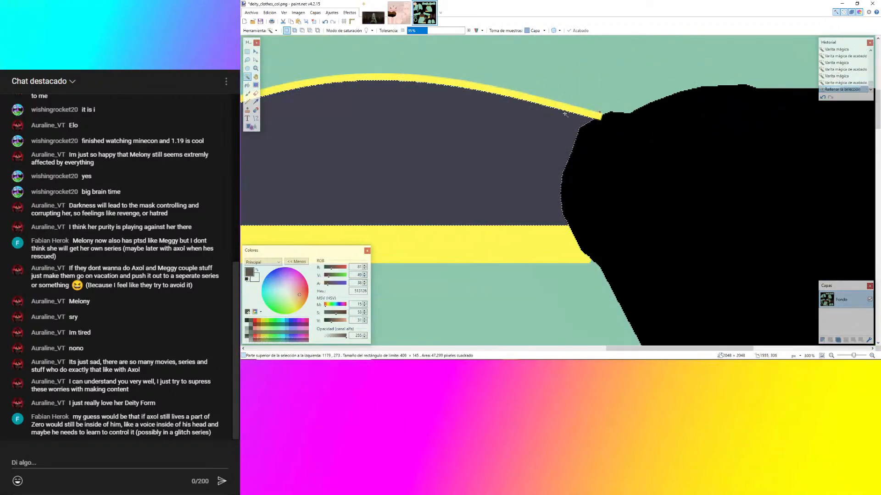
key("ctrl+d")
scroll(679, 223, "down", 5, "ctrl")
Switch to the Chrome live chat window to read the messages, and return to paint.net.
mouse_move(640, 352)
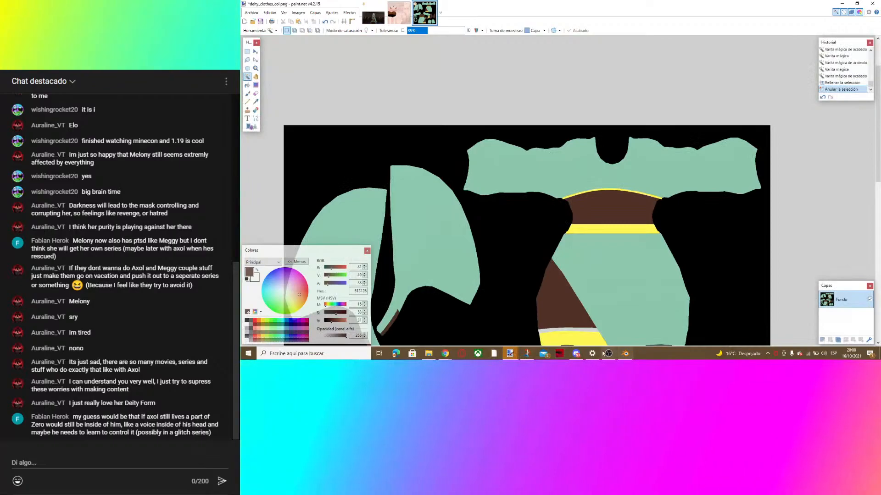
left_click(445, 354)
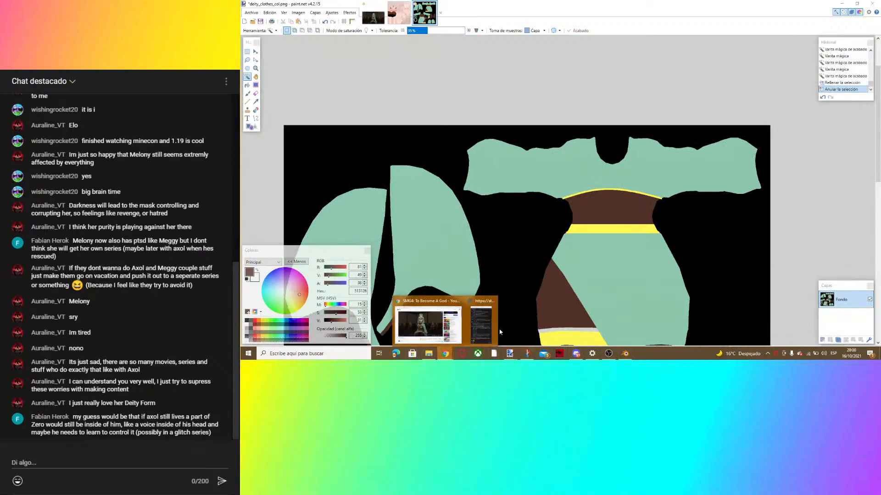
left_click(481, 323)
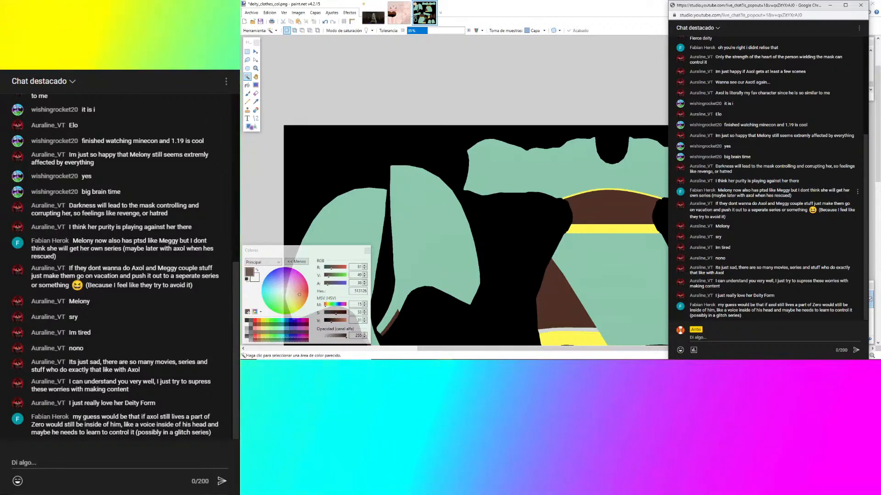
left_click(553, 2)
scroll(551, 158, "down", 2, "ctrl")
scroll(595, 124, "up", 4, "ctrl")
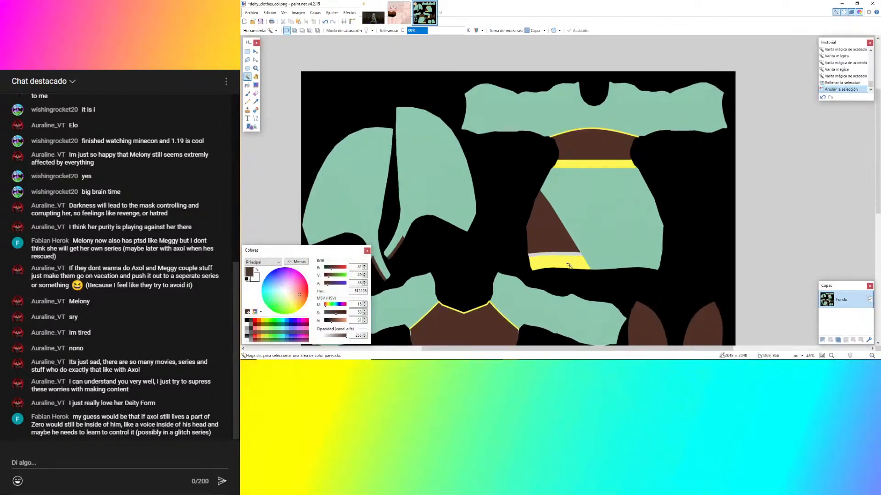
scroll(596, 125, "down", 1, "ctrl")
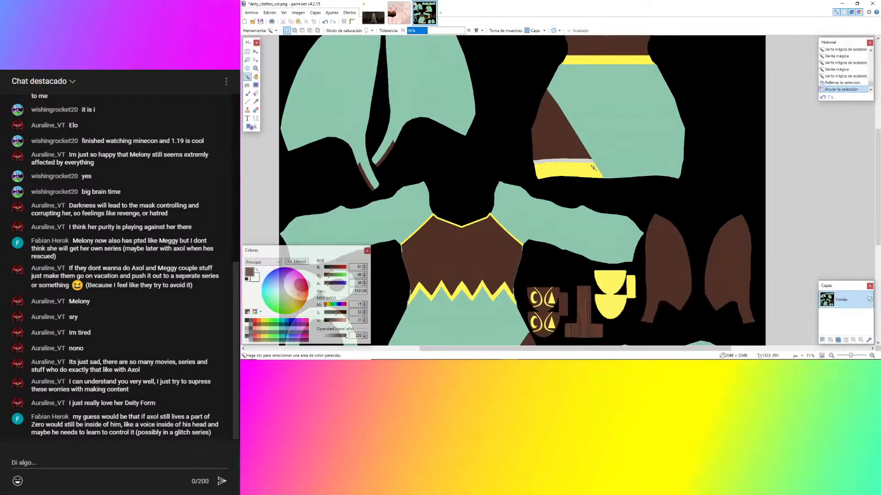
scroll(594, 167, "up", 6, "ctrl")
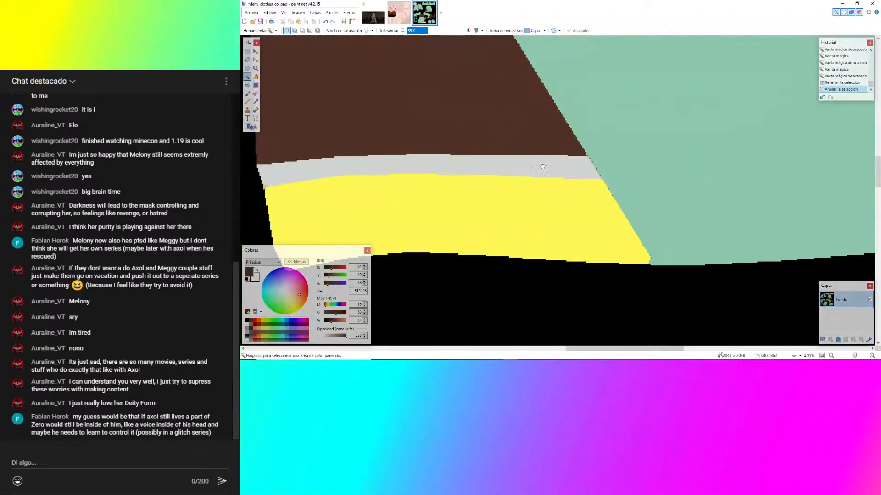
Select the light grey strips above the yellow hems of the back and front skirts with the Magic Wand.
left_click(544, 167)
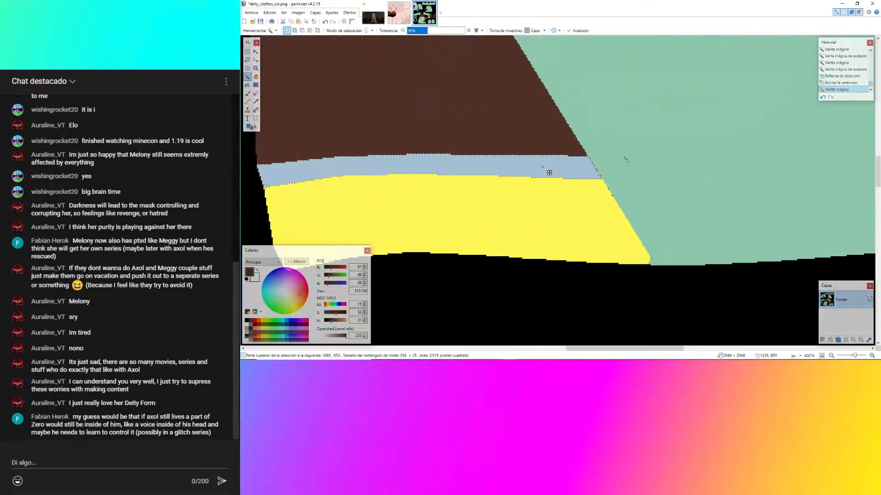
scroll(619, 159, "down", 7, "ctrl")
scroll(578, 165, "down", 4)
scroll(536, 171, "up", 4, "ctrl")
left_click(532, 133, "ctrl")
scroll(513, 208, "down", 5, "ctrl")
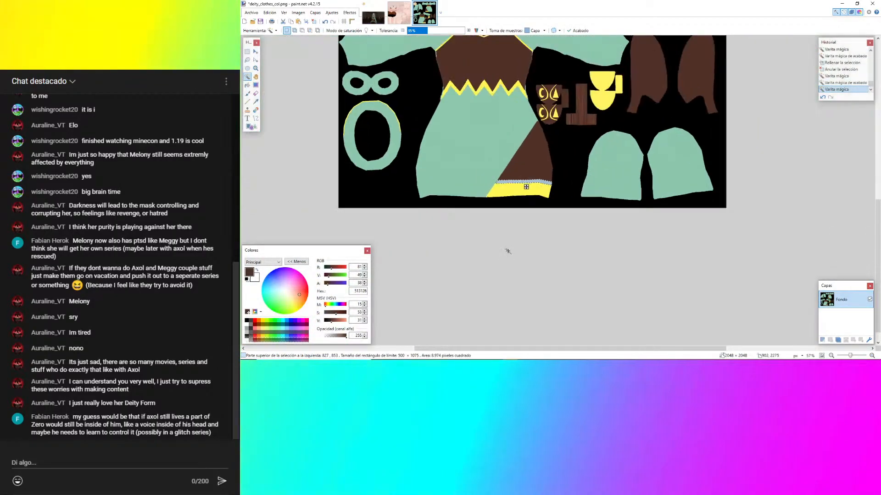
Brighten the selected hem strips with a hue and saturation adjustment, saturation 100 and luminosity 52, and deselect.
scroll(508, 251, "up", 2, "ctrl")
left_click(313, 12)
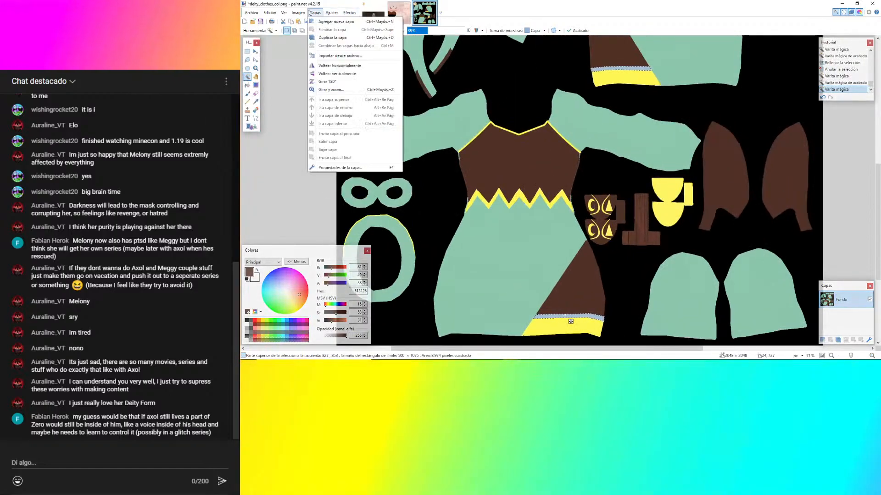
mouse_move(331, 13)
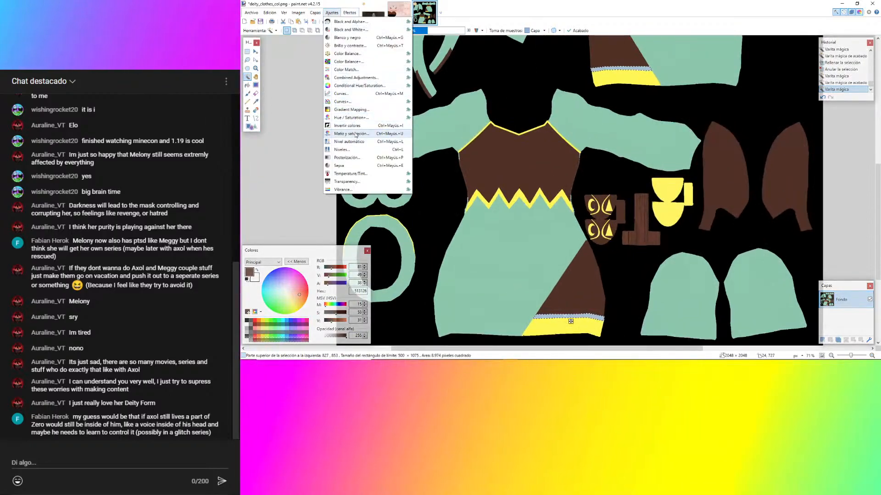
left_click(356, 134)
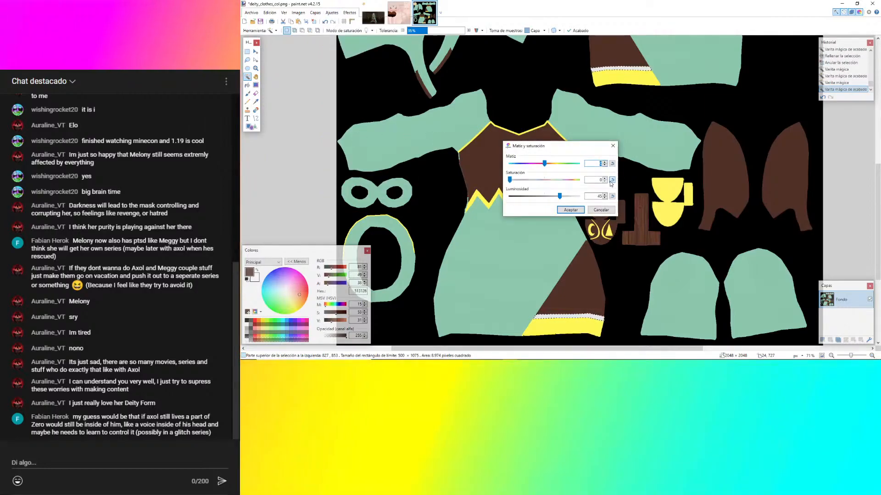
left_click(612, 181)
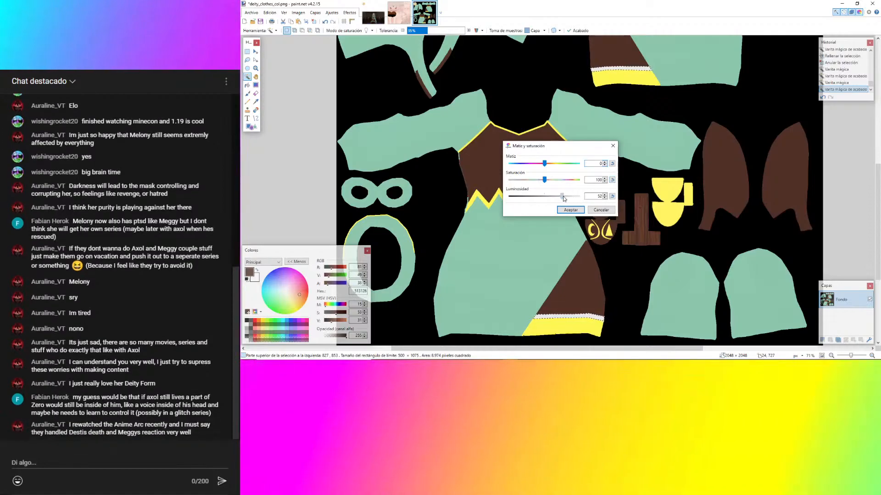
left_click(570, 209)
key("ctrl+d")
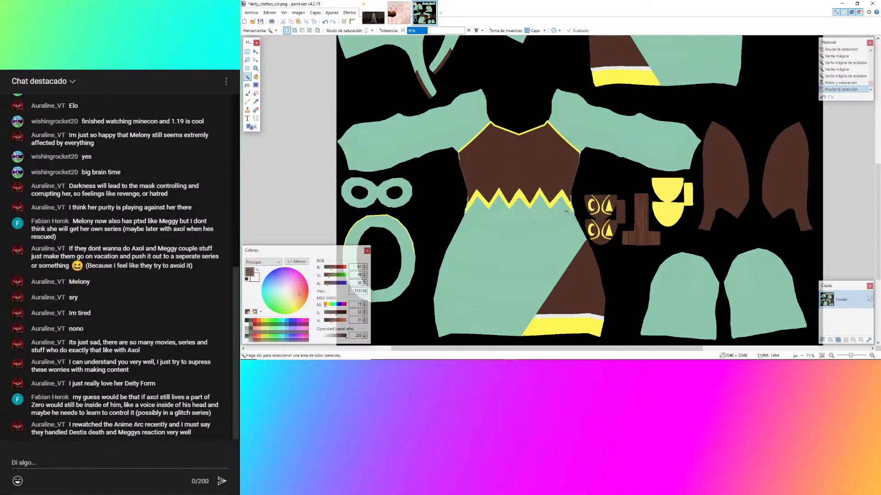
Compare the painted dress pieces with the seated character reference image and save the clothing texture.
scroll(566, 212, "up", 5)
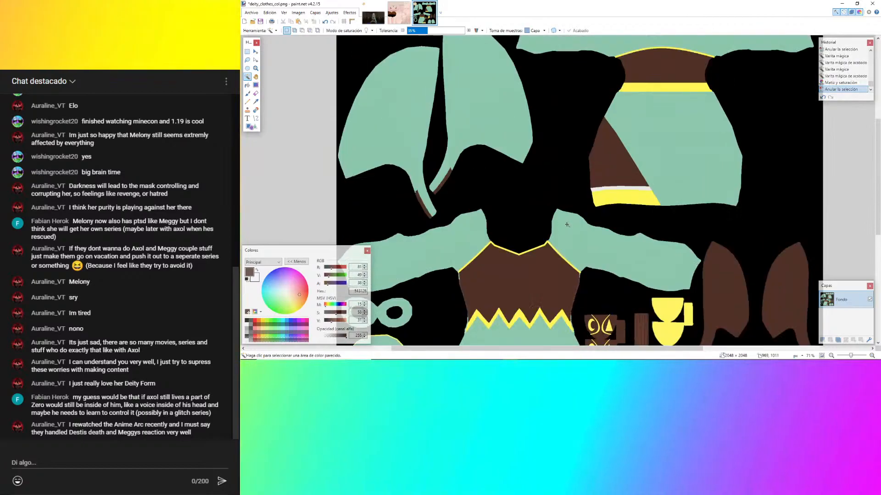
scroll(566, 225, "down", 5)
scroll(567, 227, "down", 5)
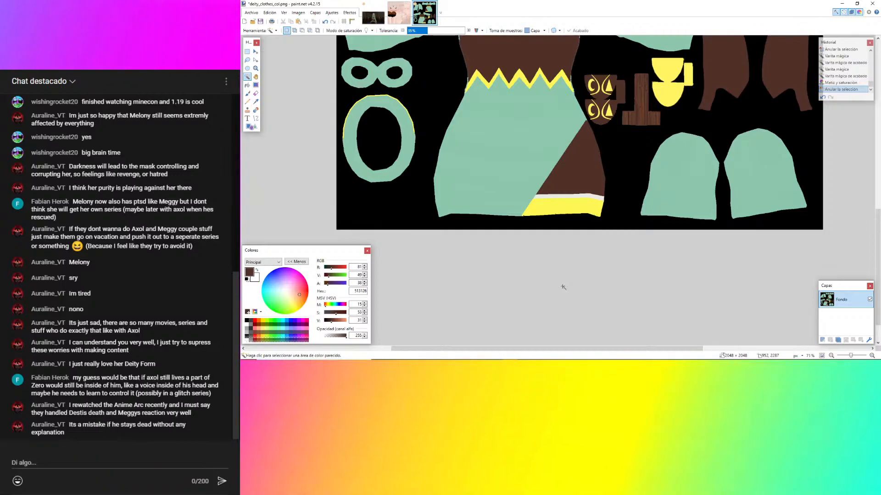
scroll(562, 287, "up", 4)
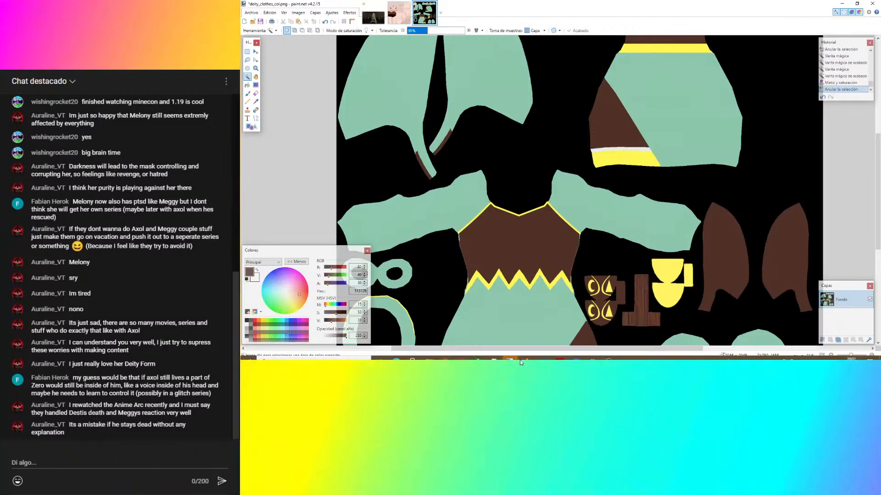
left_click(373, 12)
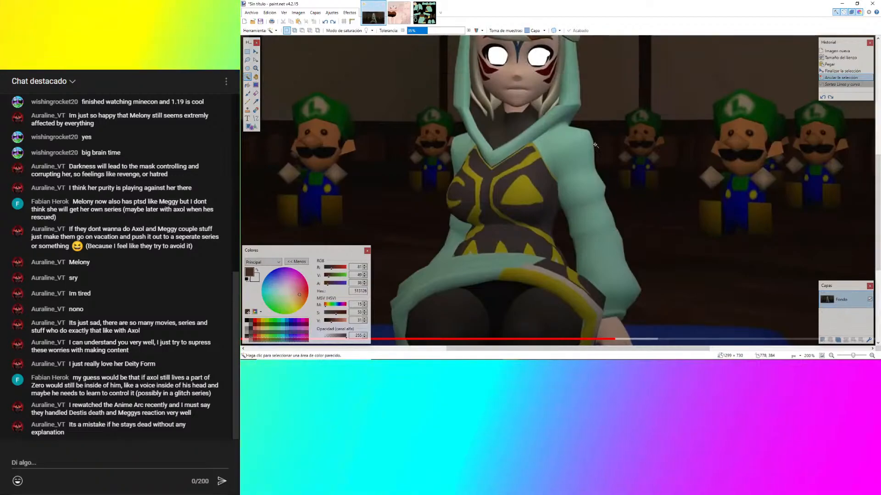
left_click(424, 12)
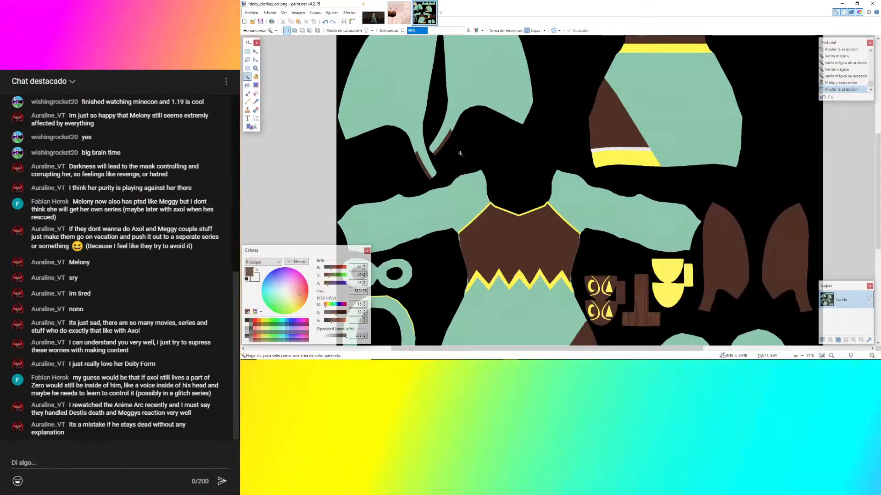
scroll(549, 189, "down", 3)
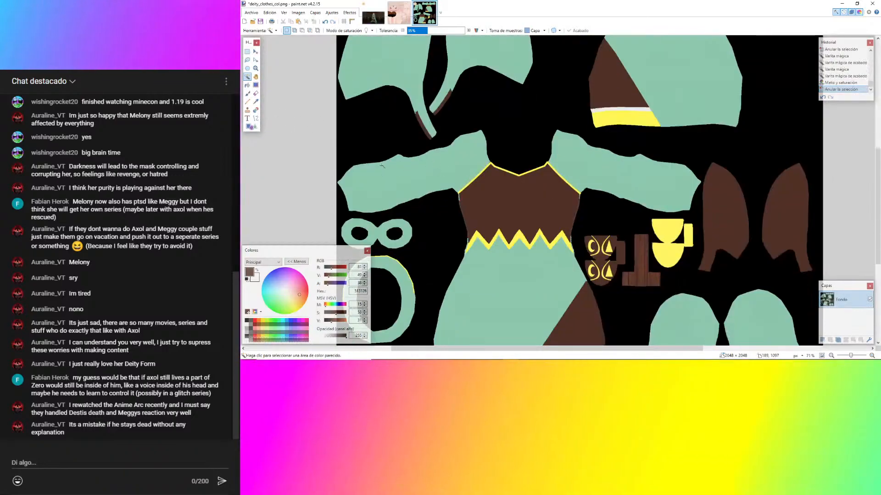
scroll(702, 226, "down", 3, "ctrl")
key("ctrl+s")
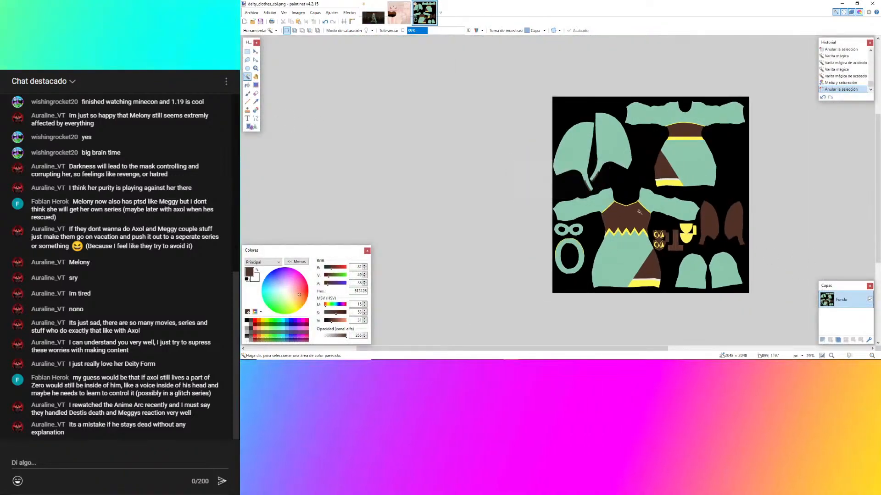
Switch to Blender and reload deity_clothes_col.png in the upper image texture node of clothing_mat.
left_click(625, 353)
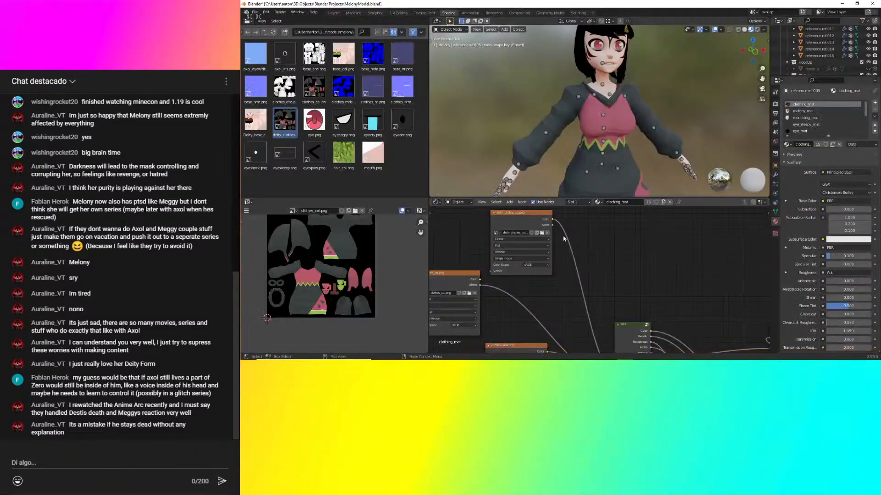
left_click(542, 233)
left_click(664, 272)
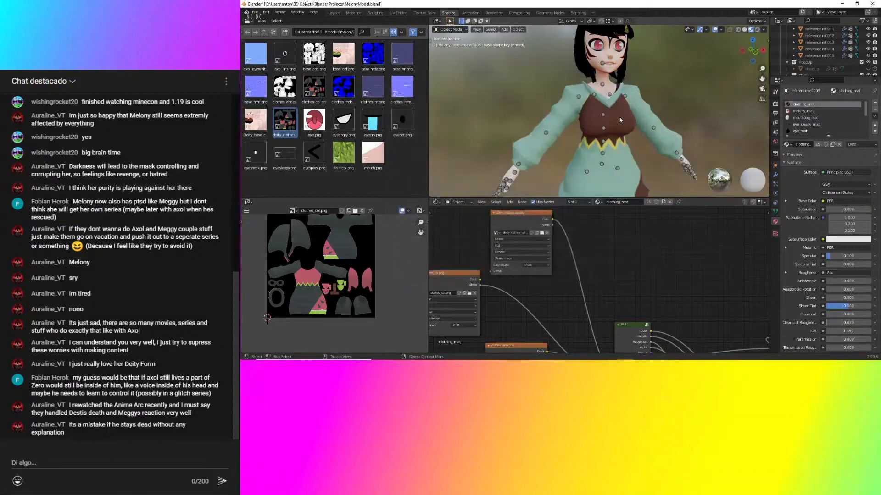
Examine the yellow trim and brown bodice on the model, especially around the shoulder and collar.
middle_click_drag(618, 135, 651, 110)
middle_click_drag(679, 139, 618, 149)
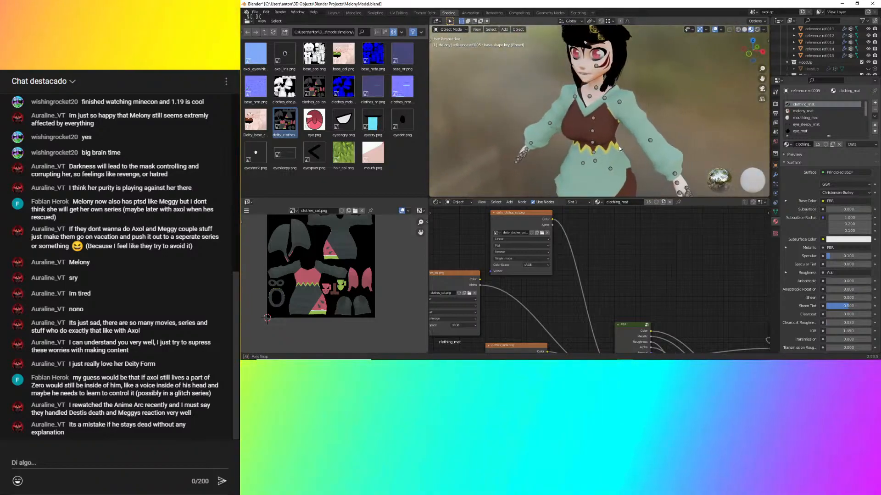
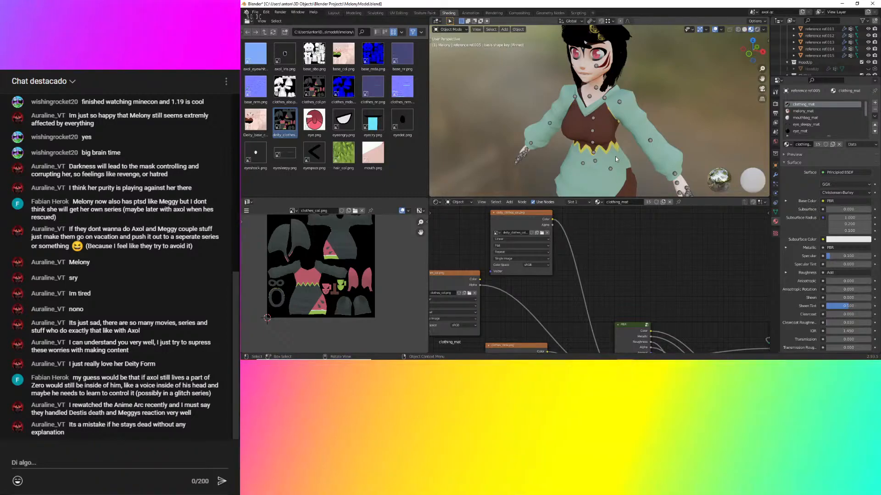
scroll(616, 159, "up", 1)
middle_click_drag(617, 159, 636, 138)
scroll(610, 115, "up", 1)
middle_click_drag(606, 112, 610, 136)
scroll(635, 102, "up", 3)
scroll(333, 281, "up", 2)
scroll(643, 107, "down", 2)
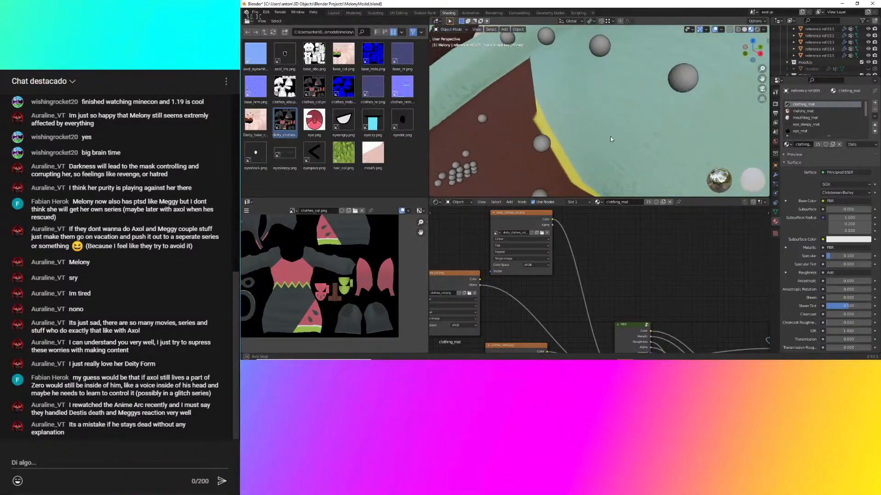
scroll(582, 138, "down", 5)
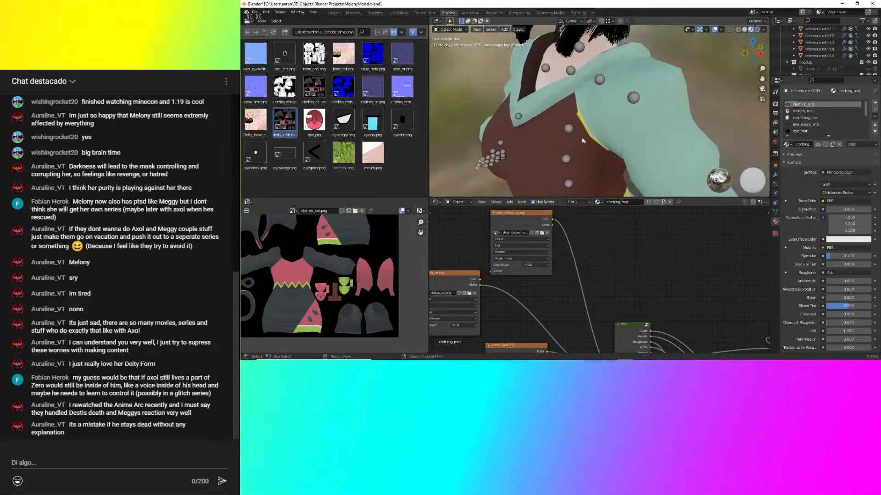
Select the HoodDown mesh, enter Edit Mode and select the brown triangle beside the shoulder trim to locate it on the texture.
left_click(561, 122)
middle_click_drag(562, 122, 627, 104)
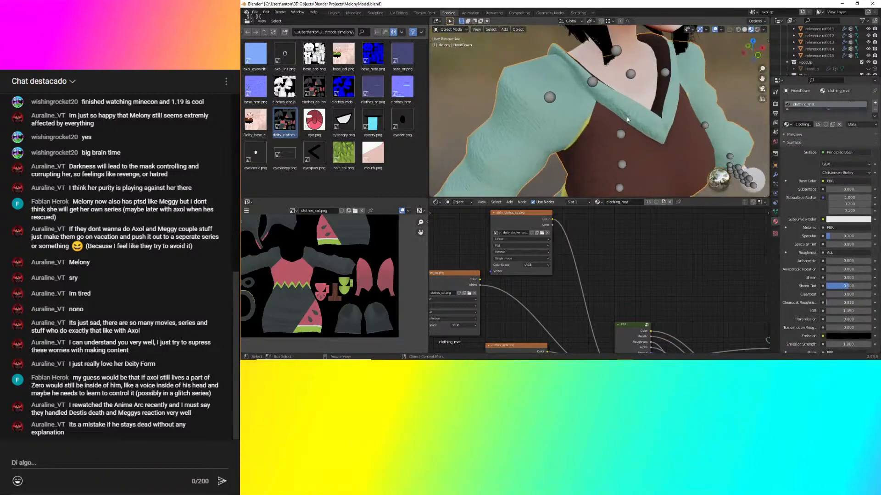
key("Tab")
scroll(605, 110, "up", 5)
left_click(605, 107)
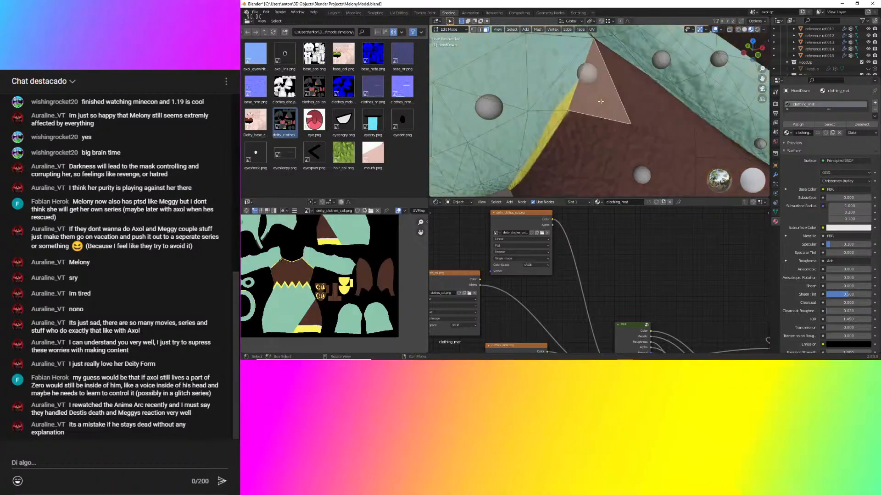
scroll(391, 249, "up", 8)
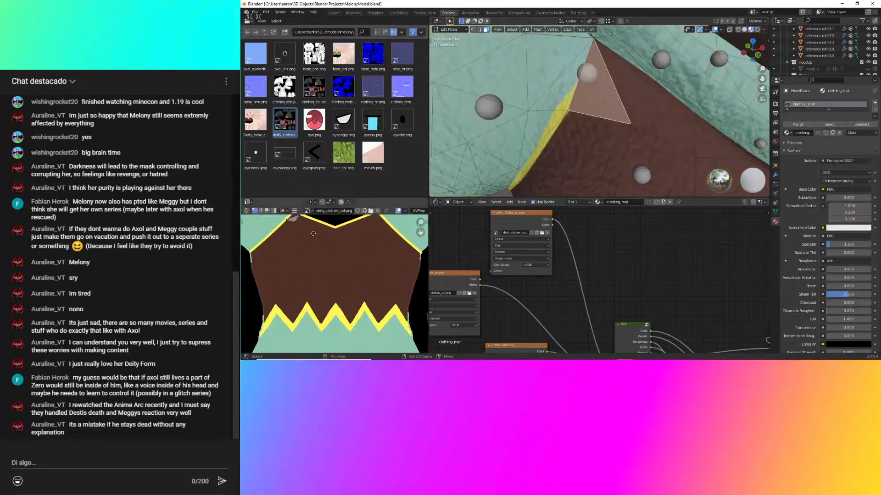
middle_click_drag(322, 243, 331, 289)
scroll(380, 243, "up", 3)
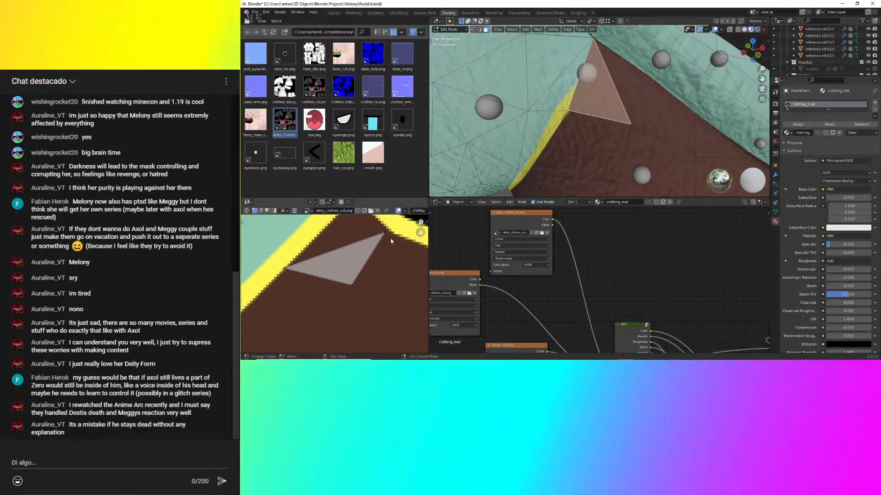
Clear the selection and select the neighbouring bodice faces under the collar to locate them in the UV layout.
key("alt+a")
scroll(648, 76, "down", 10)
scroll(352, 290, "down", 8)
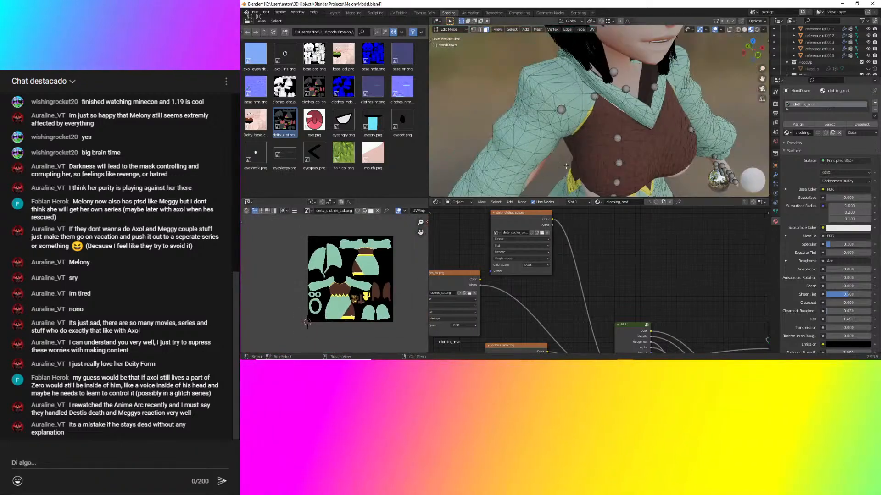
scroll(617, 104, "up", 5)
left_click(617, 104)
left_click(601, 100, "shift")
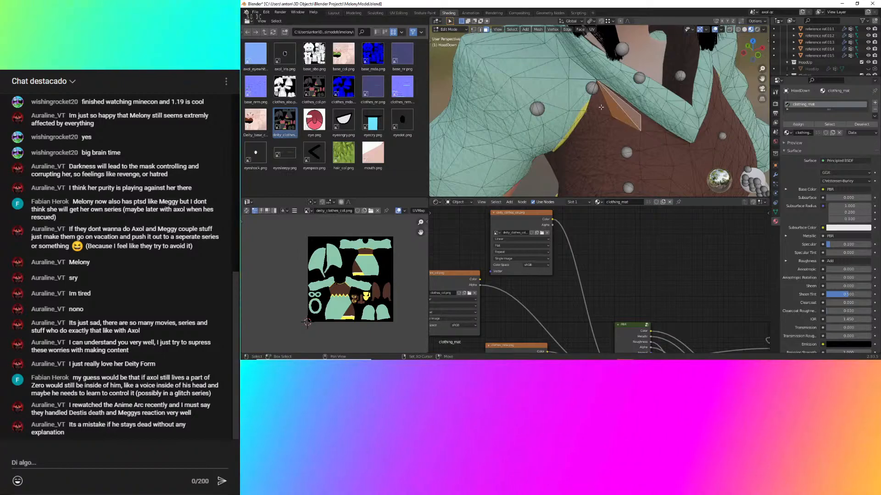
scroll(354, 282, "up", 6)
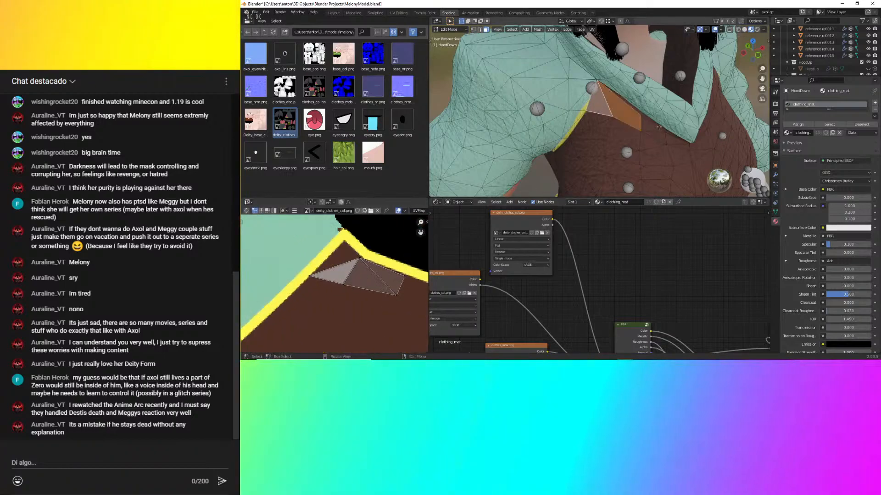
Switch to paint.net and sample the yellow of the front neckline trim as the primary colour.
mouse_move(584, 355)
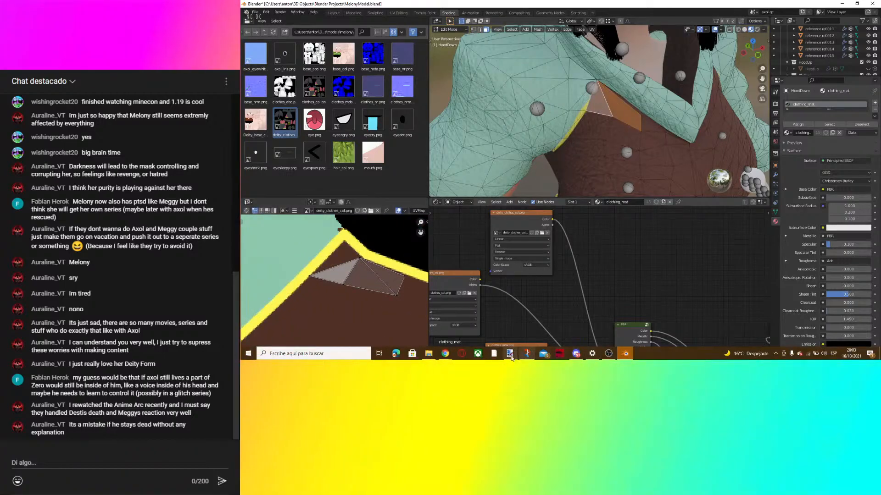
mouse_move(511, 358)
left_click(591, 321)
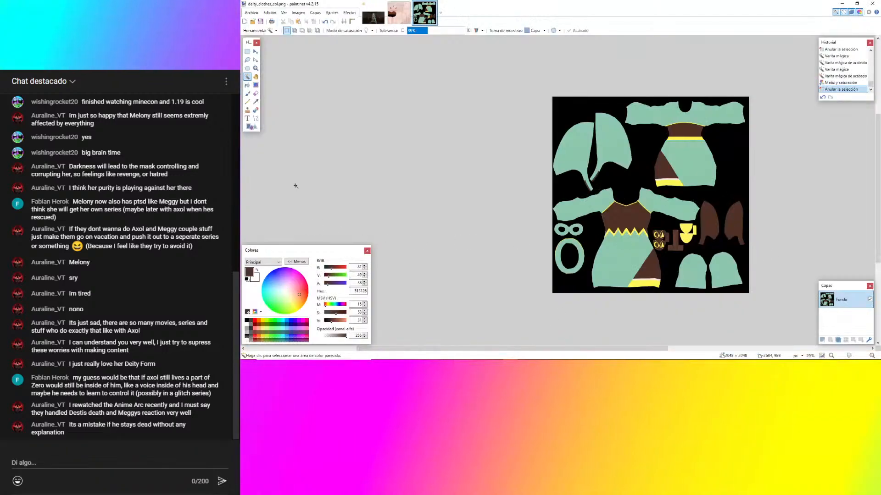
left_click(256, 101)
scroll(559, 272, "up", 9, "ctrl")
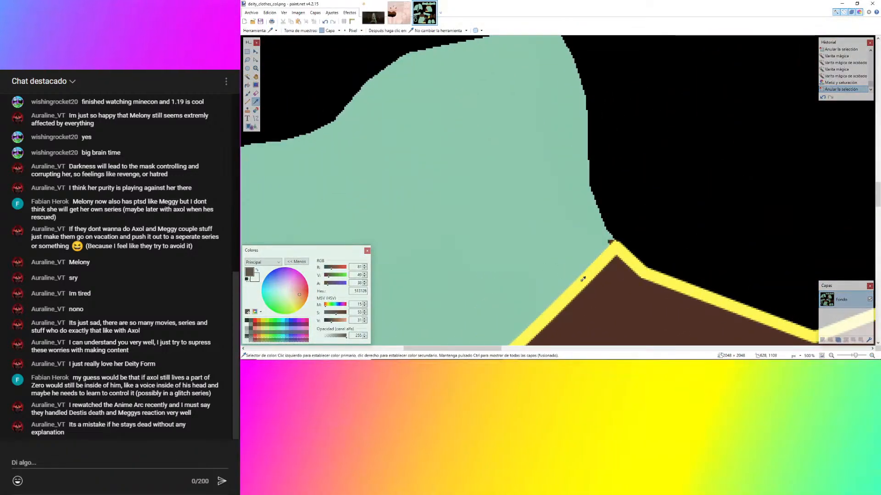
left_click(582, 280)
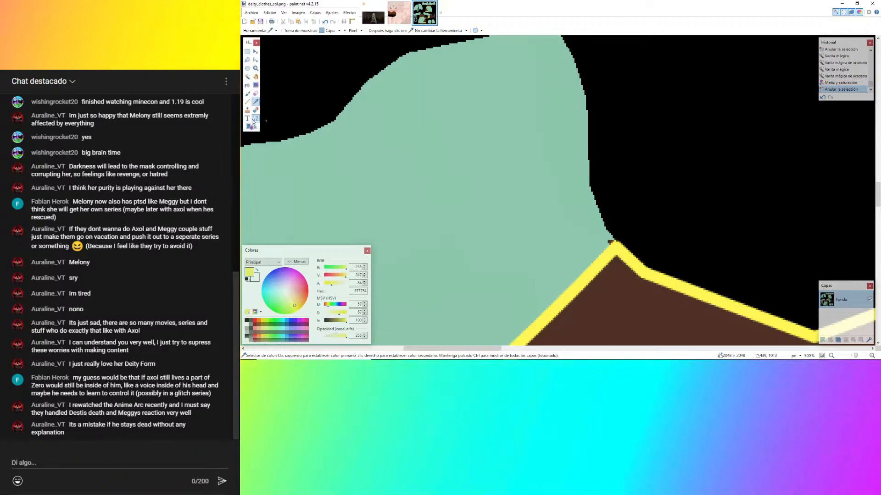
Draw a straight yellow line across each pointed corner of the front neckline, the second about 43 px long.
left_click(254, 120)
scroll(514, 174, "down", 3, "ctrl")
scroll(568, 204, "up", 7, "ctrl")
left_click_drag(385, 262, 536, 216)
scroll(536, 217, "down", 5, "ctrl")
scroll(568, 157, "up", 3, "ctrl")
left_click_drag(612, 170, 692, 196)
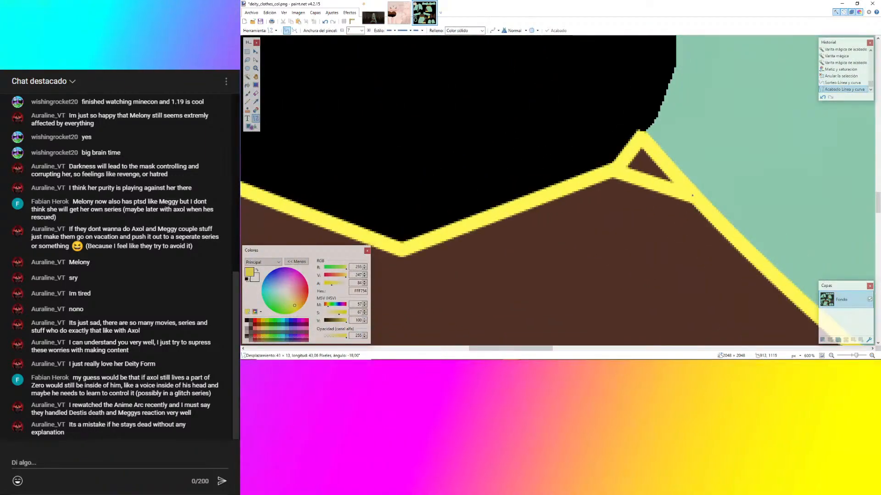
key("Return")
Try to select the brown triangle inside one pointed corner of the front neckline with the Magic Wand at 91% tolerance.
left_click(248, 78)
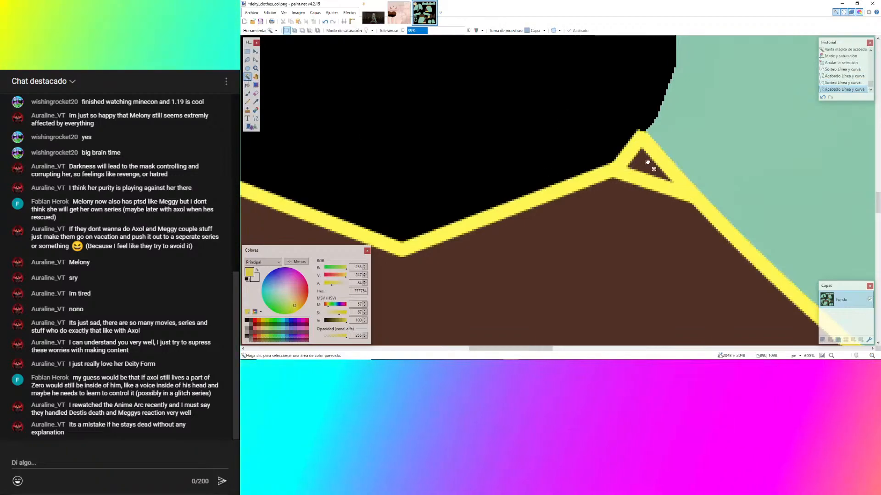
left_click(647, 162)
scroll(739, 140, "down", 1, "ctrl")
scroll(653, 98, "up", 4, "ctrl")
left_click(450, 30)
left_click_drag(450, 32, 460, 32)
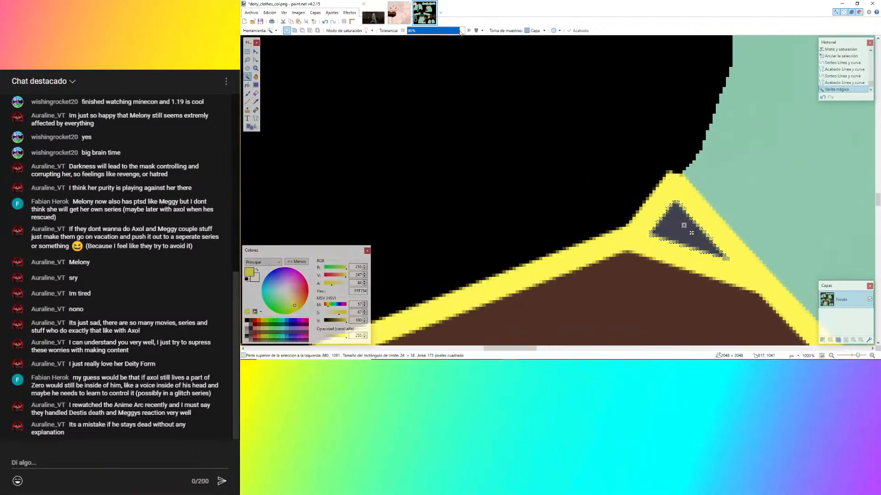
scroll(709, 100, "down", 6, "ctrl")
scroll(489, 111, "up", 3, "ctrl")
scroll(465, 44, "down", 3, "ctrl")
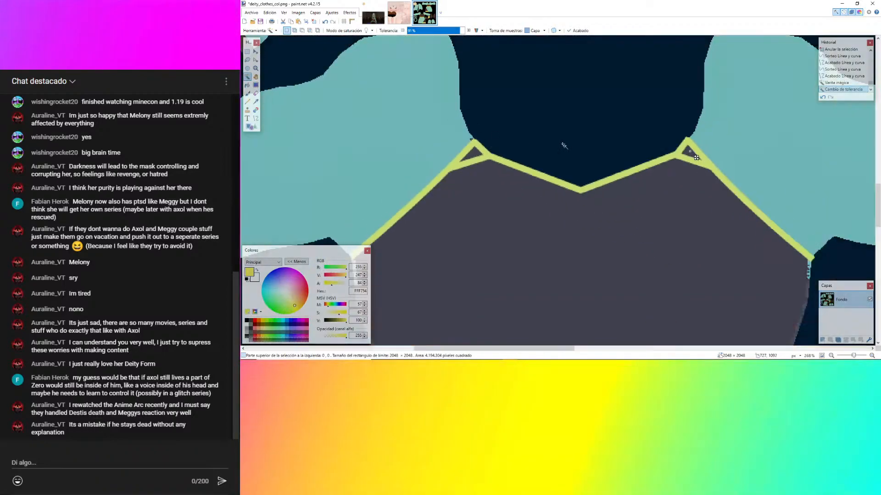
Magic Wand the brown triangles inside both pointed neckline corners at 72% tolerance, fill them with yellow and deselect.
scroll(682, 171, "up", 7, "ctrl")
left_click(674, 160)
left_click(448, 31)
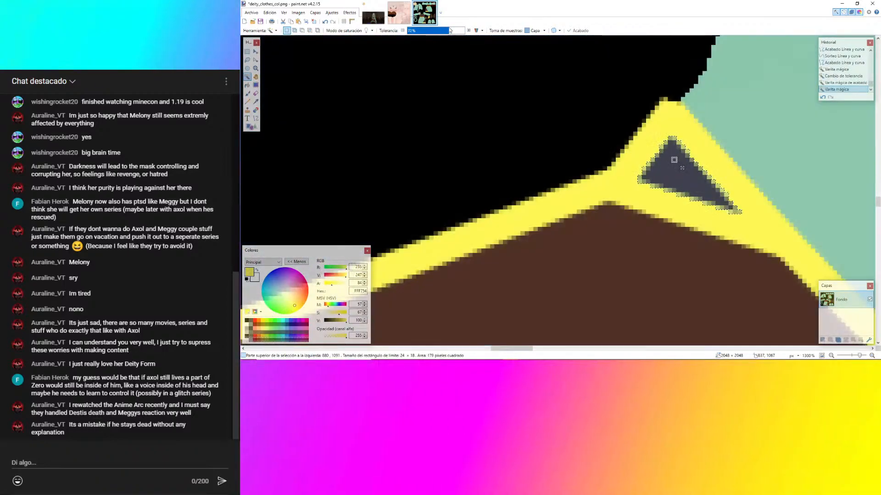
scroll(757, 119, "down", 5, "ctrl")
left_click(372, 139)
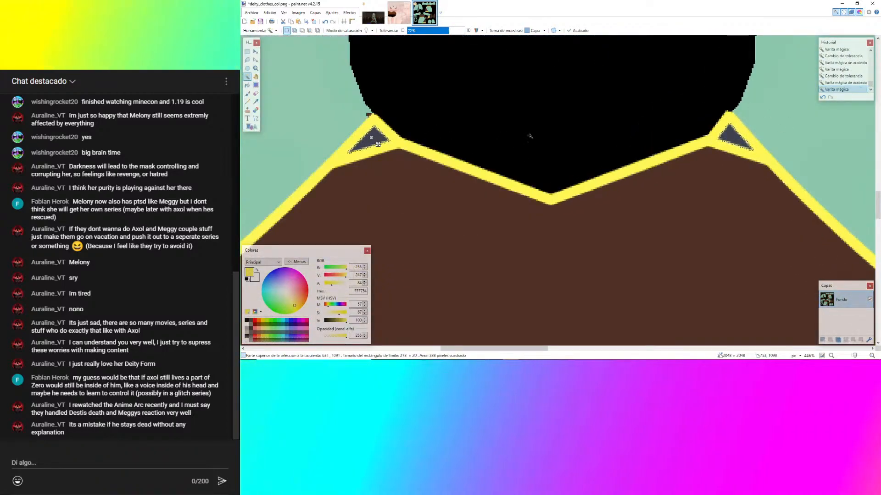
key("BackSpace")
key("ctrl+d")
Thicken the V-shaped front neckline trim with straight 7 px yellow lines along its lower edge, from one corner to the other.
key("o")
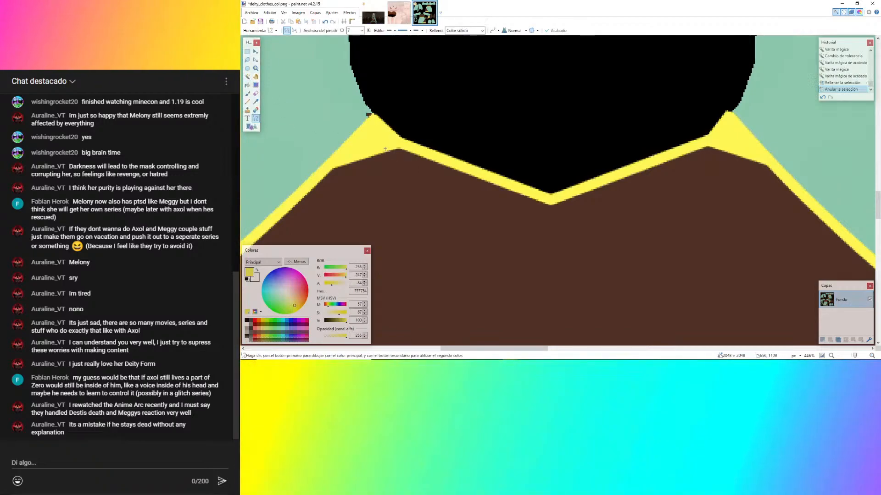
left_click_drag(385, 149, 718, 145)
key("Return")
left_click(586, 151)
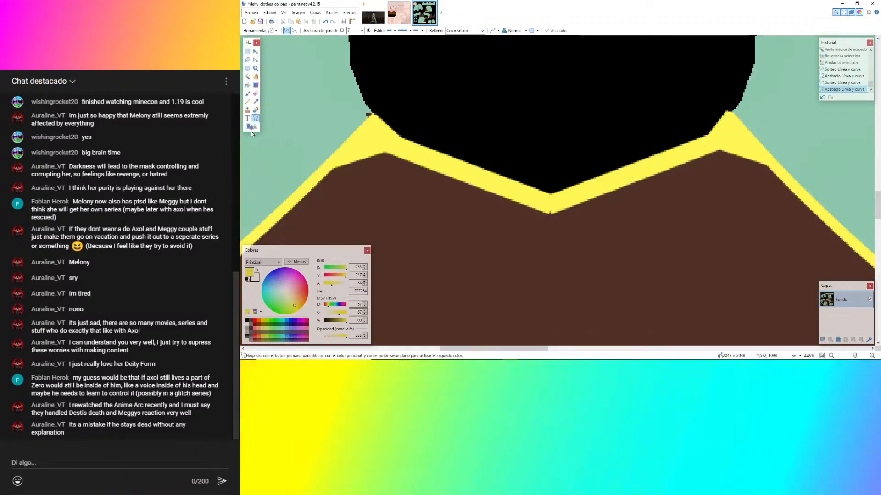
Close the small notch at the point of the neckline V with a yellow Pencil dot and save the texture.
left_click(247, 102)
scroll(526, 227, "up", 5, "ctrl")
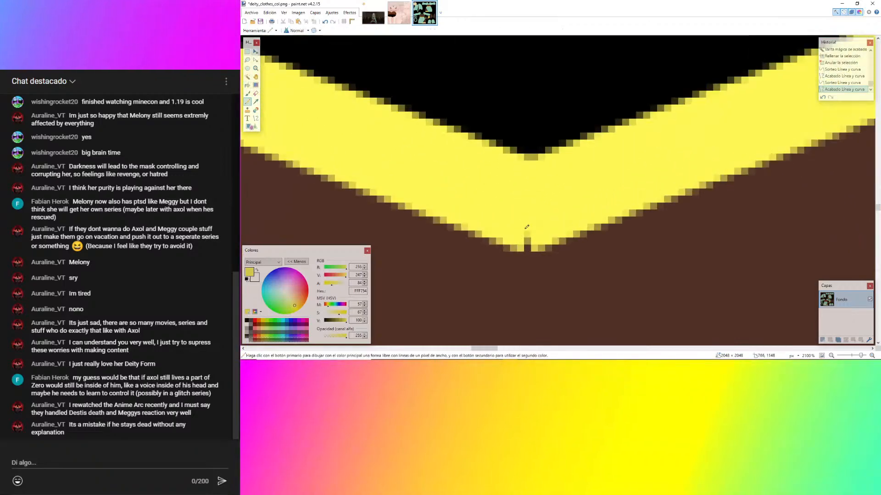
left_click(528, 244)
scroll(527, 244, "down", 7, "ctrl")
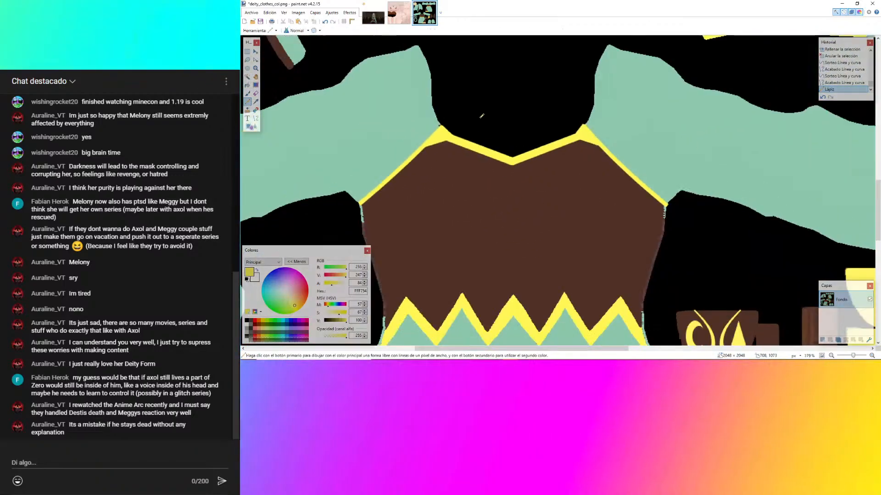
scroll(481, 116, "down", 2, "ctrl")
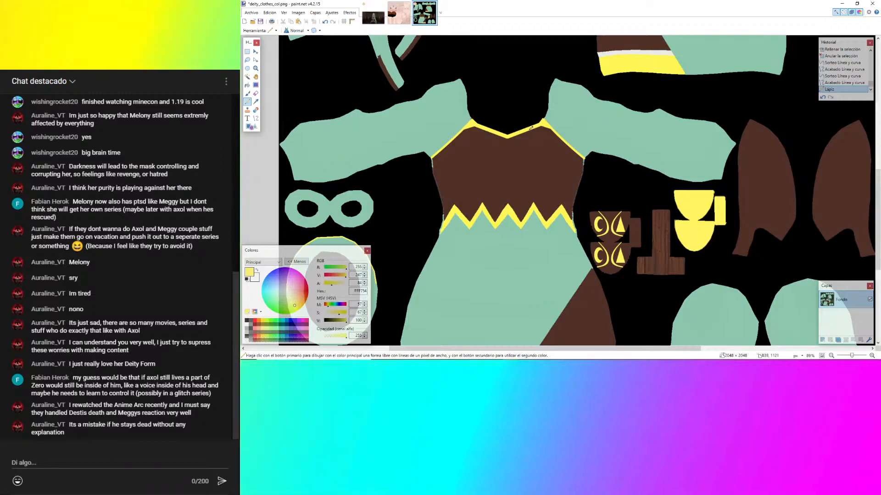
key("ctrl+s")
Switch to Blender, clear the face selection on the HoodDown mesh and return to Object Mode.
mouse_move(623, 350)
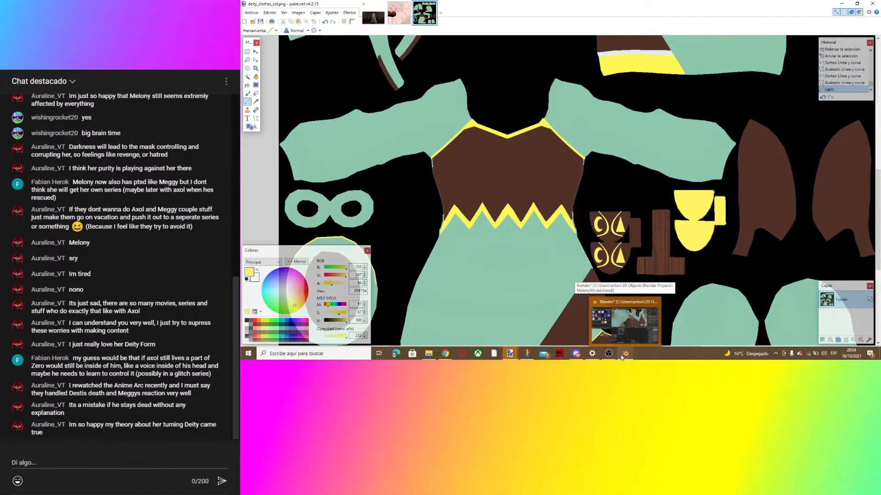
left_click(622, 356)
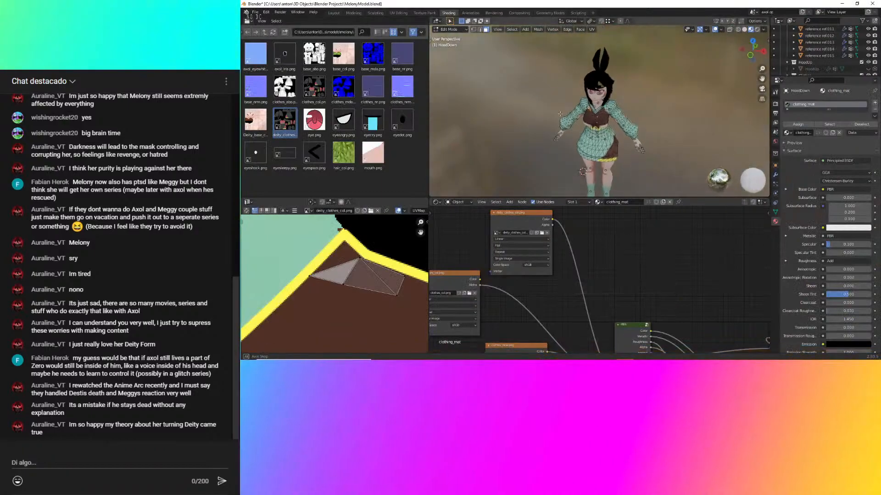
middle_click_drag(560, 113, 552, 103)
scroll(344, 284, "down", 6)
scroll(349, 284, "up", 2)
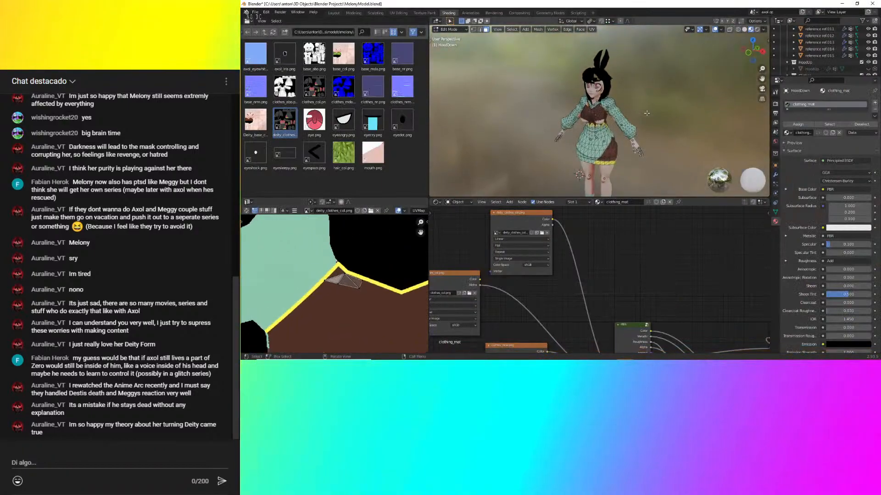
left_click(646, 114)
scroll(620, 113, "up", 1)
middle_click_drag(620, 113, 734, 137)
scroll(585, 121, "up", 5)
key("Tab")
Reload deity_clothes_col.png in the base colour image node of the clothing_mat material.
scroll(664, 267, "down", 4)
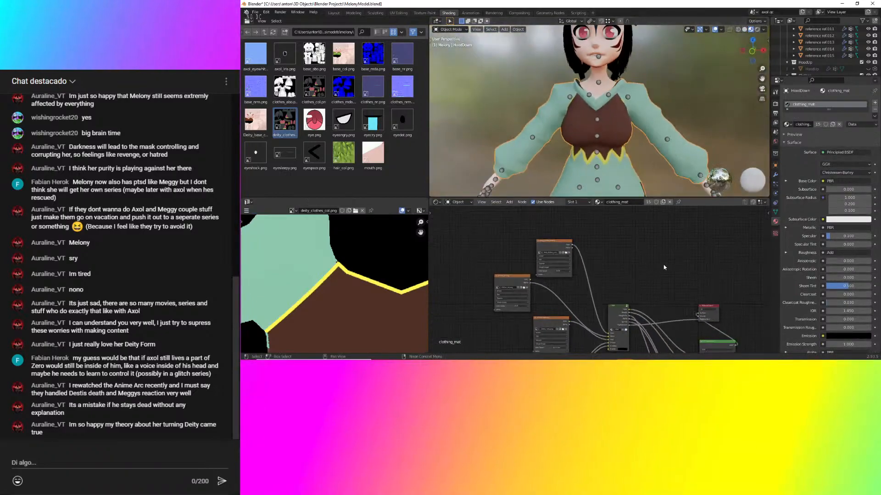
scroll(655, 316, "up", 5)
middle_click_drag(636, 313, 611, 275, "shift")
middle_click_drag(552, 259, 578, 301, "shift")
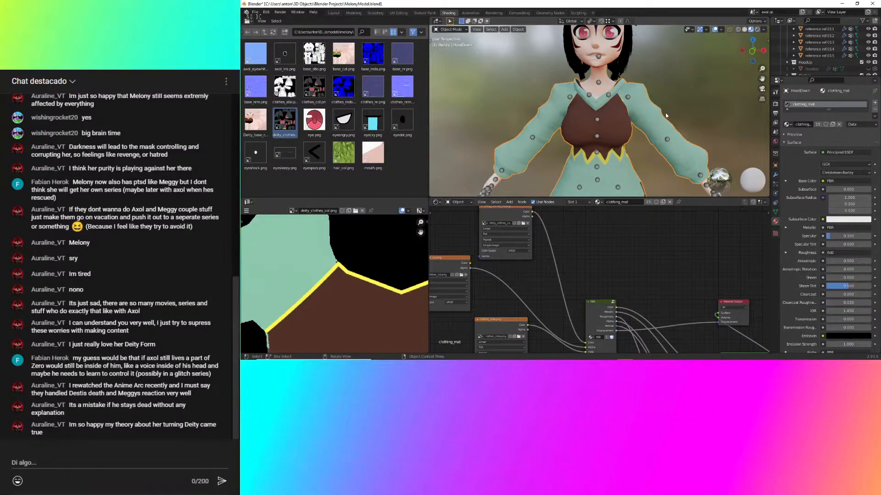
left_click(523, 224)
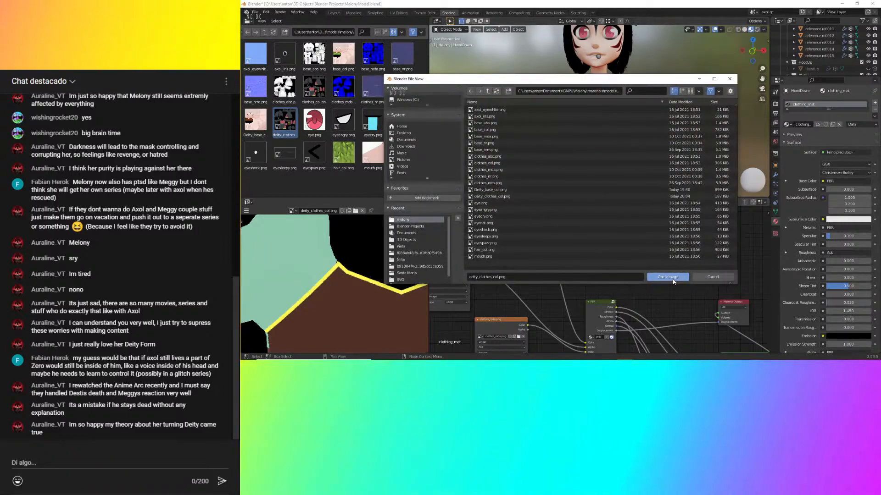
left_click(671, 279)
Enter Edit Mode, select the brown face beside the yellow neckline trim and frame it in the UV layout to locate it.
scroll(673, 87, "up", 5)
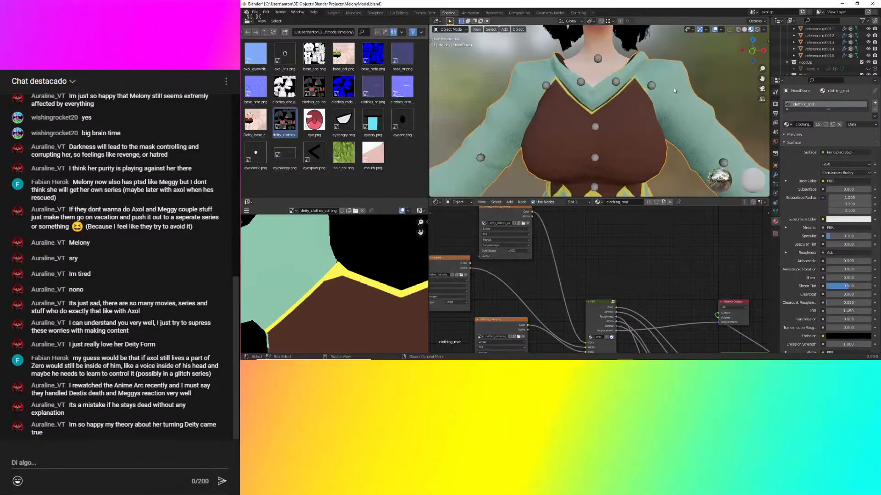
scroll(601, 117, "up", 4)
key("Tab")
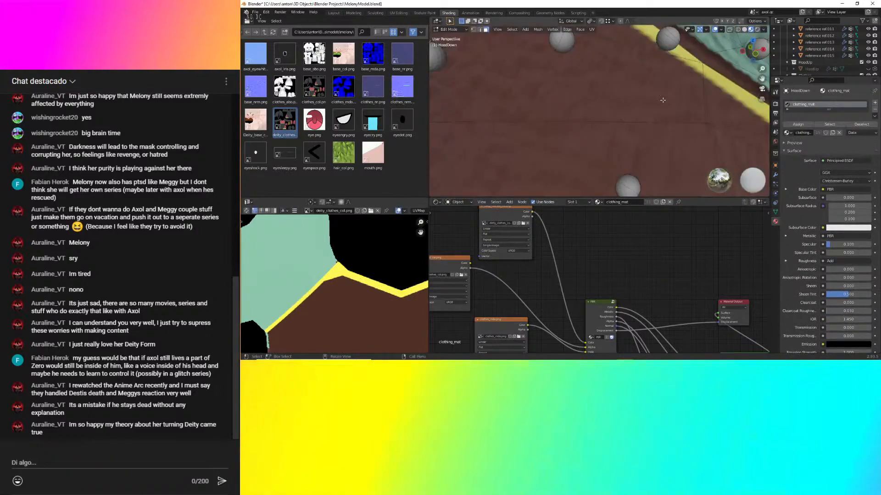
left_click(732, 72)
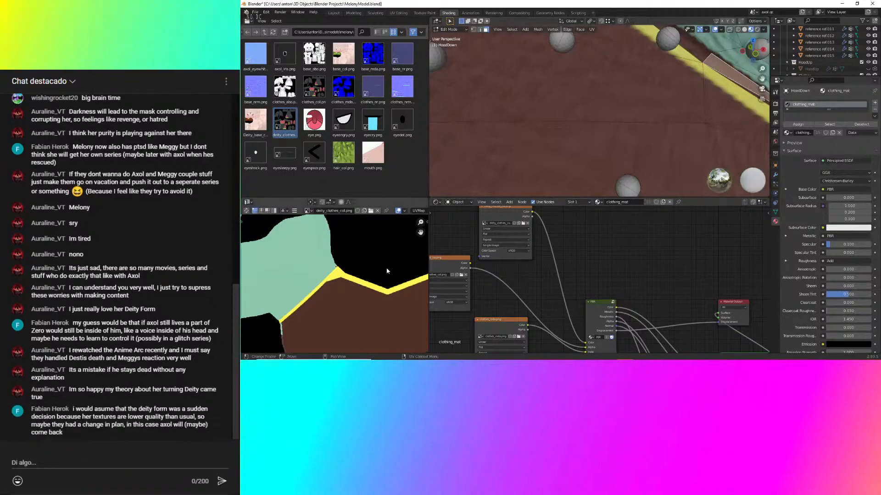
scroll(376, 272, "down", 4)
scroll(326, 238, "up", 6)
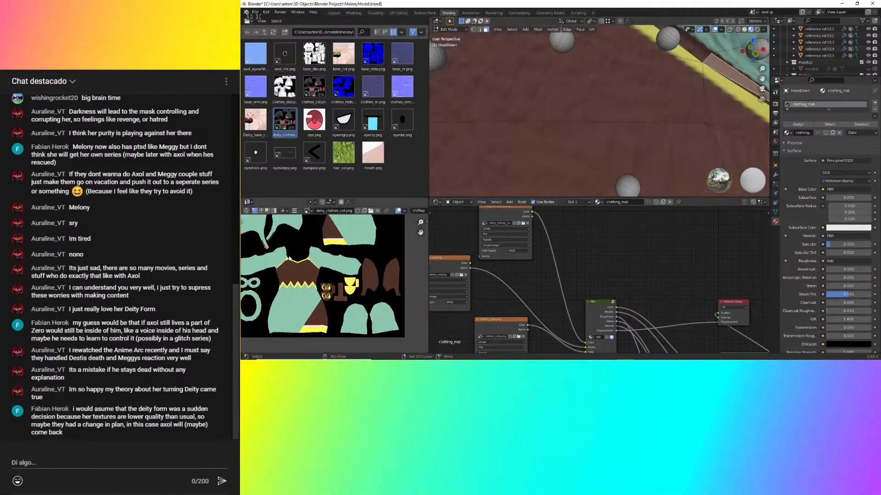
key("KP_Decimal")
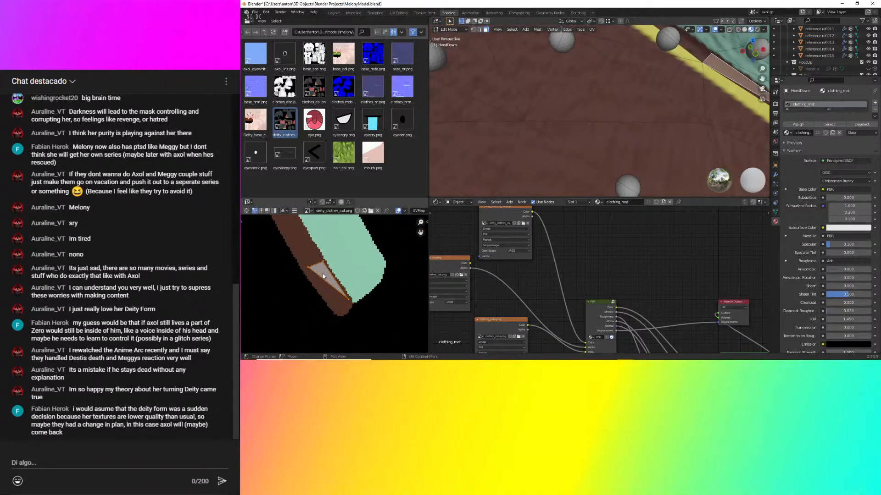
middle_click_drag(321, 243, 384, 298)
scroll(384, 298, "down", 6)
Clear the face selection and return the HoodDown mesh to Object Mode.
key("alt+a")
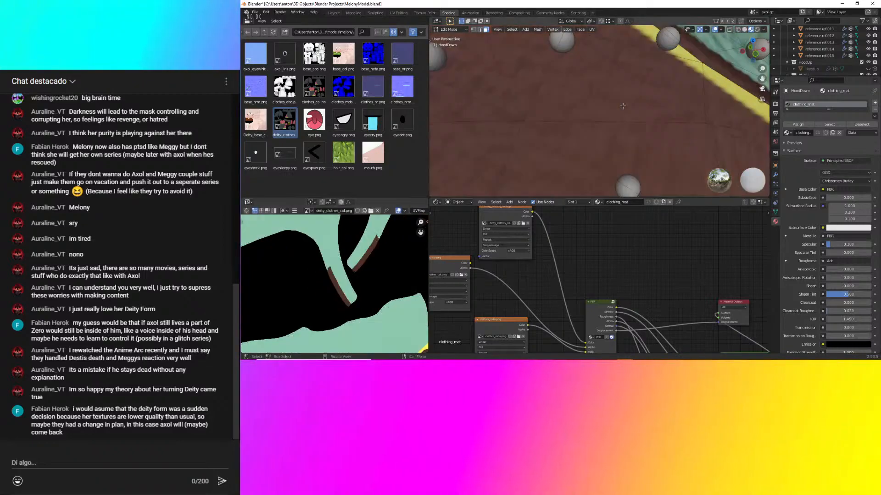
scroll(622, 106, "down", 10)
scroll(610, 259, "down", 2)
key("Tab")
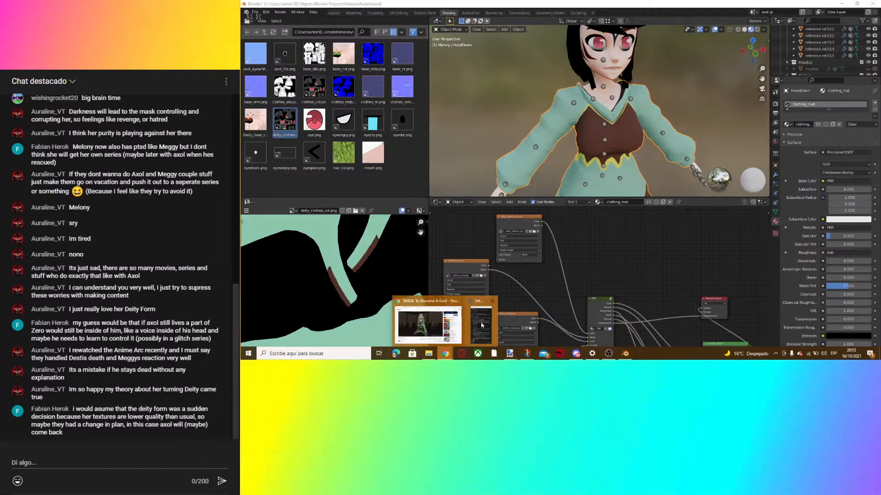
left_click(444, 317)
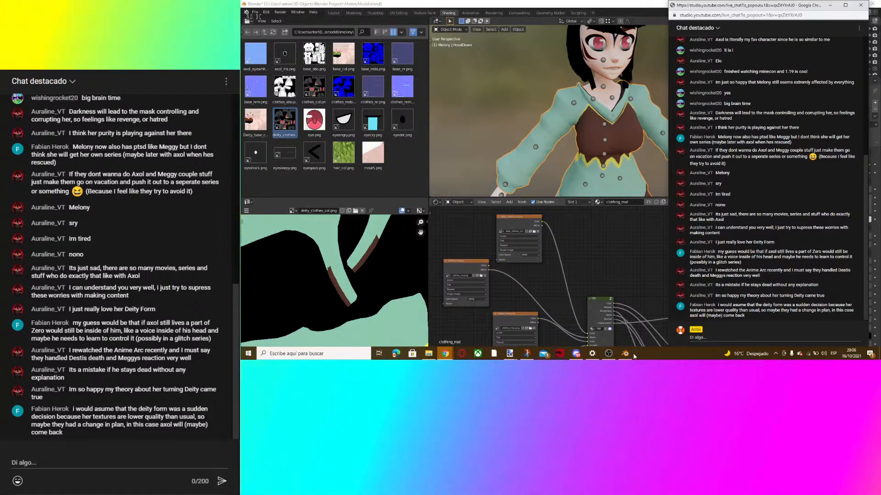
mouse_move(633, 355)
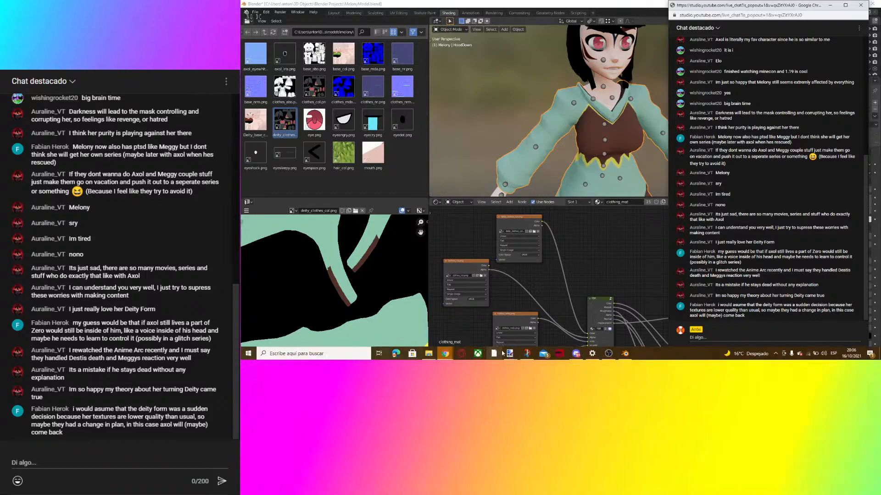
Switch to paint.net and select the brown strip on the lower collar tail with the Magic Wand at 38% tolerance.
mouse_move(509, 353)
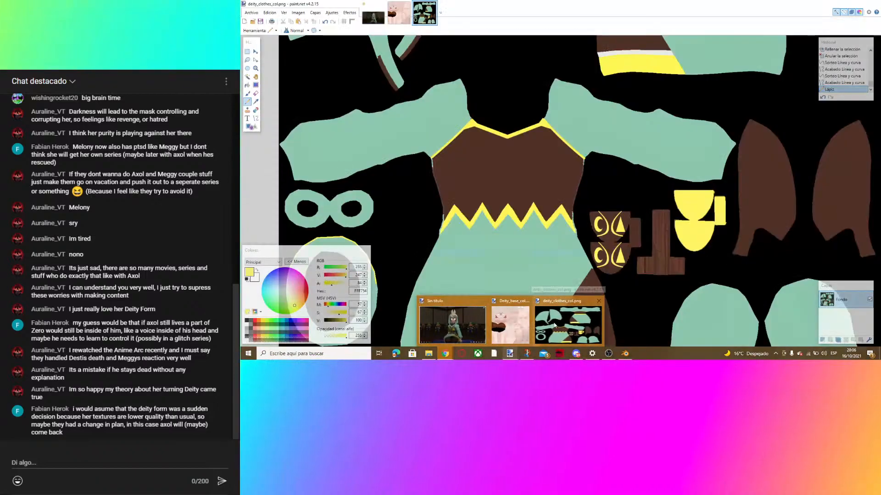
left_click(554, 326)
scroll(528, 195, "down", 2, "ctrl")
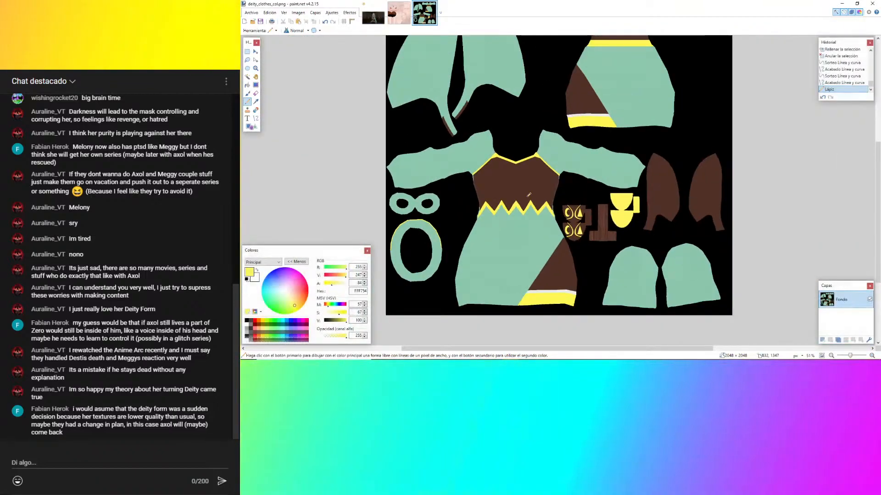
left_click(247, 76)
scroll(419, 102, "up", 8, "ctrl")
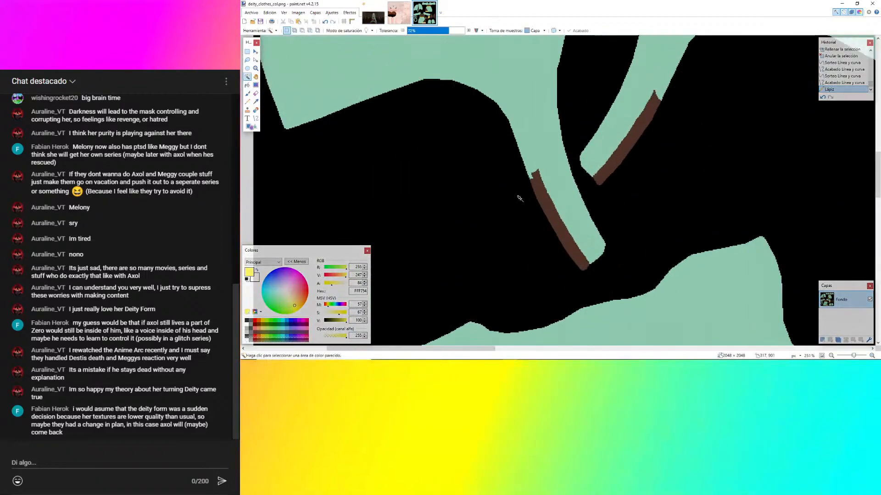
left_click(556, 187)
left_click(538, 182)
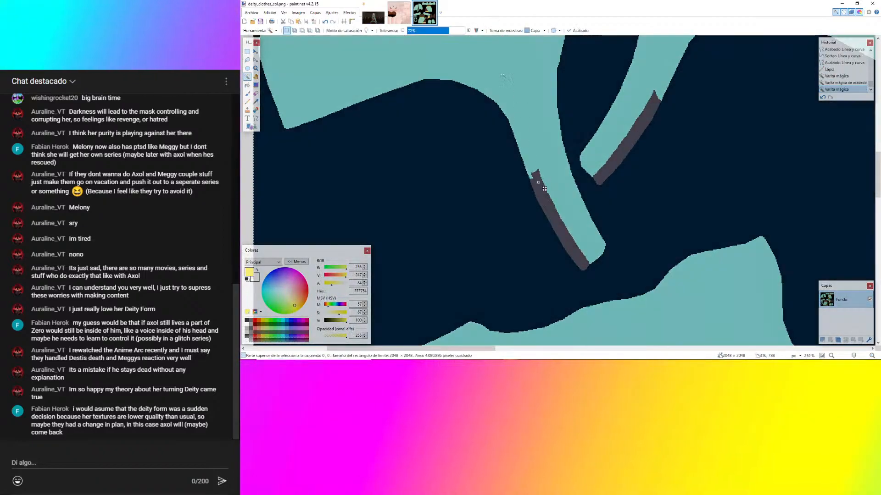
left_click_drag(448, 30, 429, 31)
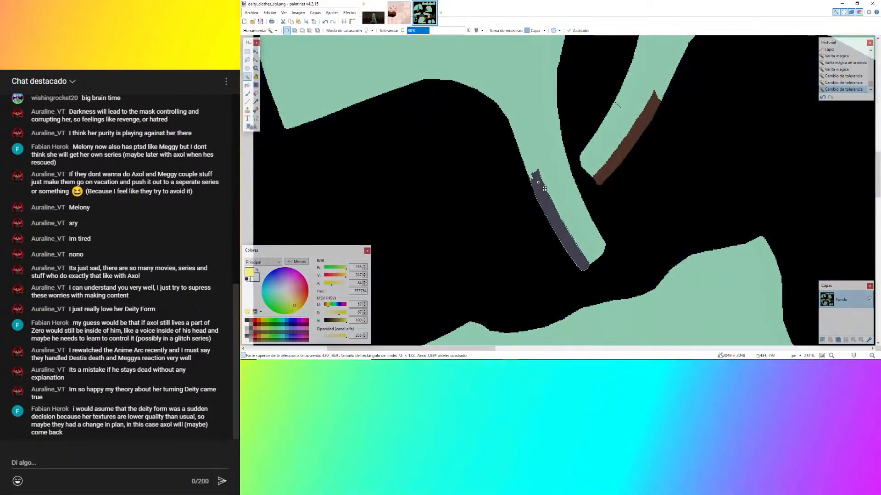
Add the brown strip on the other collar tail to the selection, fill both strips with yellow and deselect.
scroll(619, 106, "up", 3, "ctrl")
left_click(668, 115, "ctrl")
scroll(447, 132, "down", 3, "ctrl")
key("BackSpace")
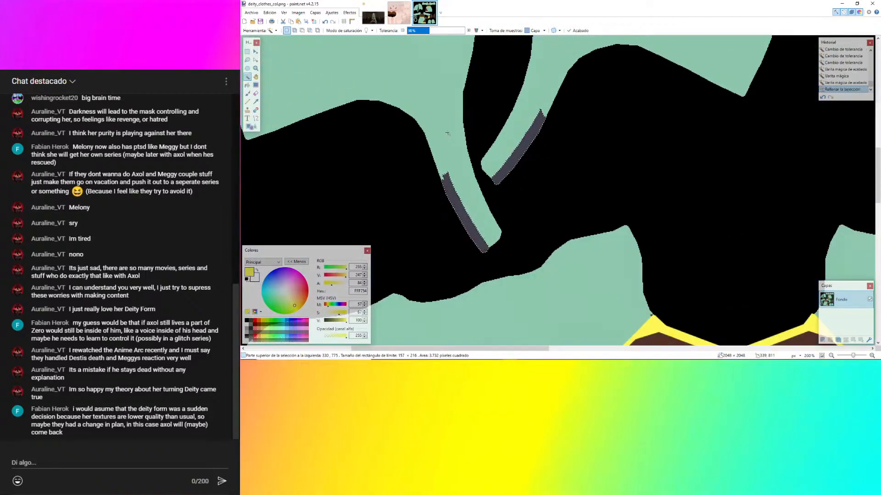
key("ctrl+d")
scroll(556, 150, "down", 5, "ctrl")
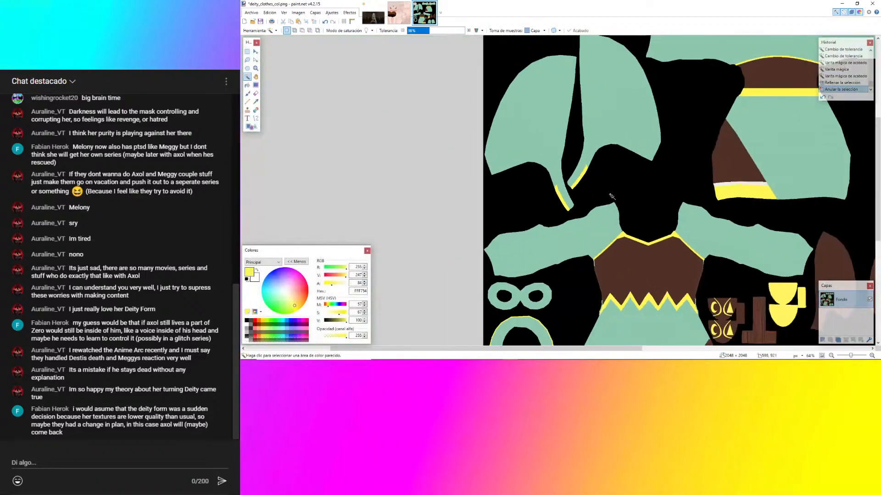
mouse_move(437, 358)
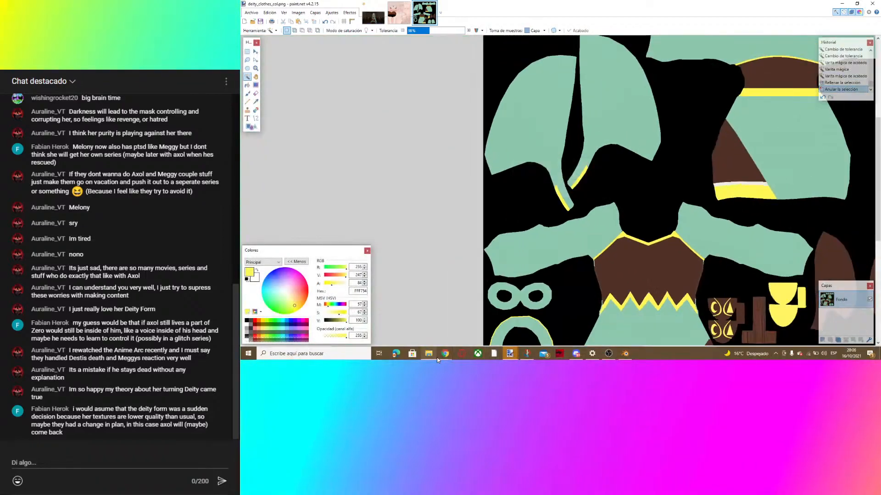
left_click(440, 321)
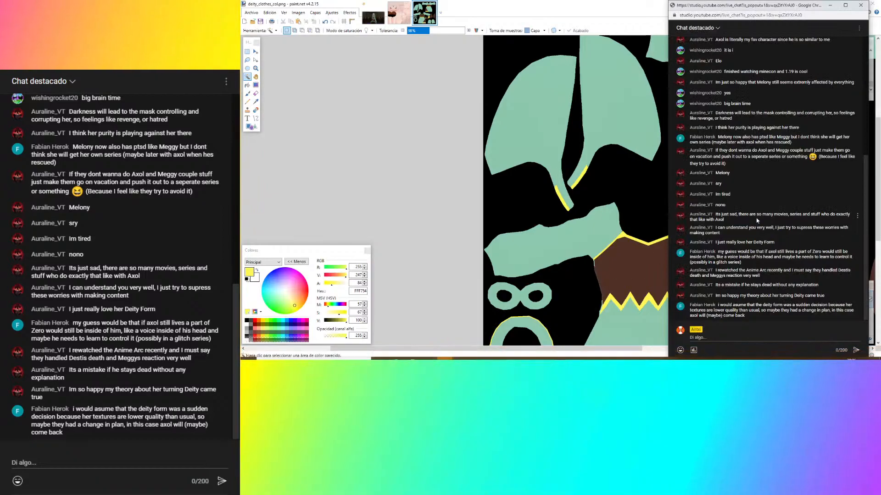
mouse_move(524, 359)
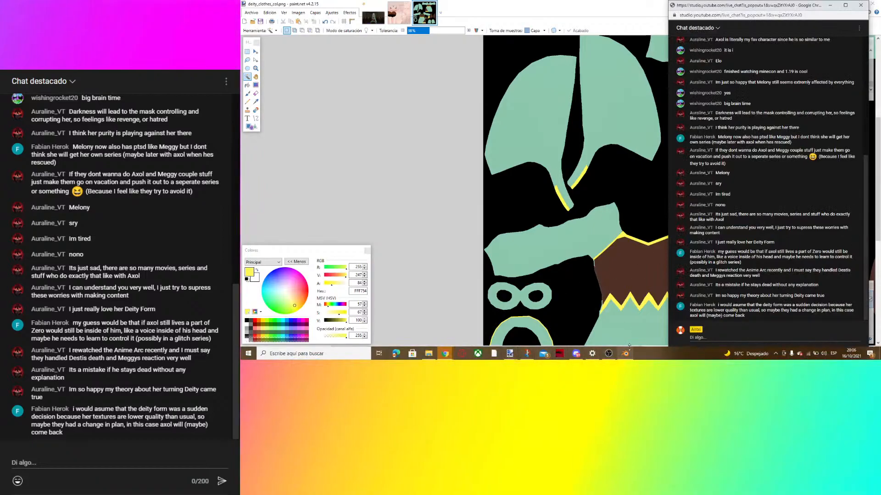
Minimize the live chat window and examine the collar tails, bodice and skirt on the full clothing texture.
left_click(830, 5)
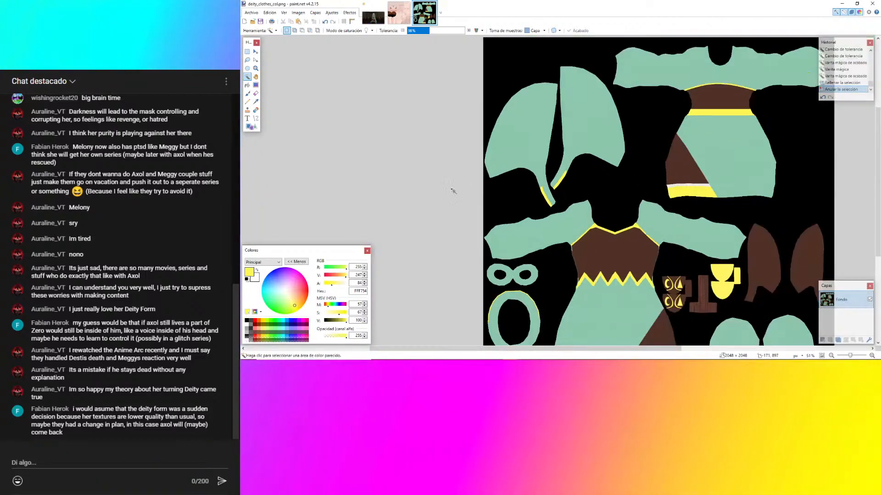
scroll(453, 191, "down", 2, "ctrl")
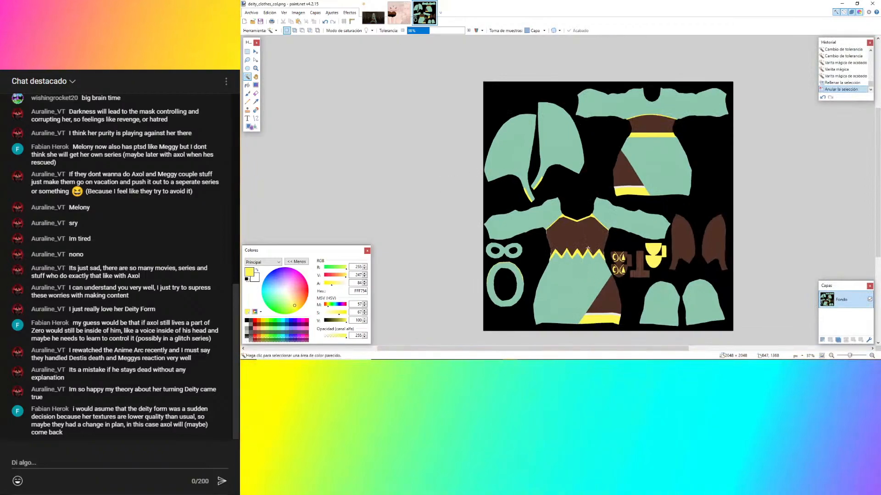
scroll(597, 256, "up", 3, "ctrl")
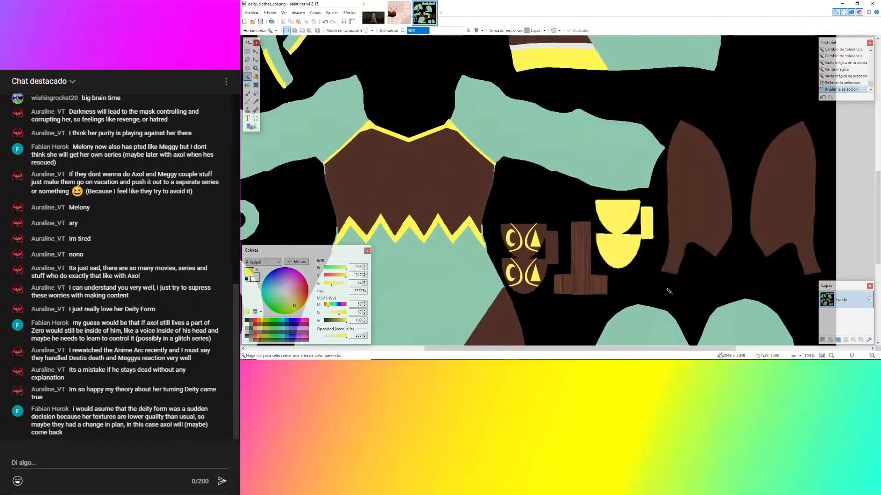
scroll(669, 292, "down", 3, "ctrl")
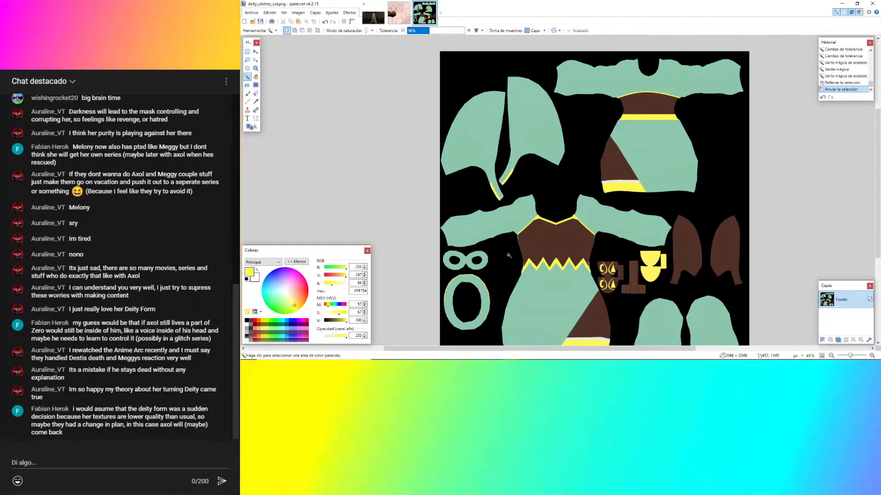
scroll(626, 306, "down", 2)
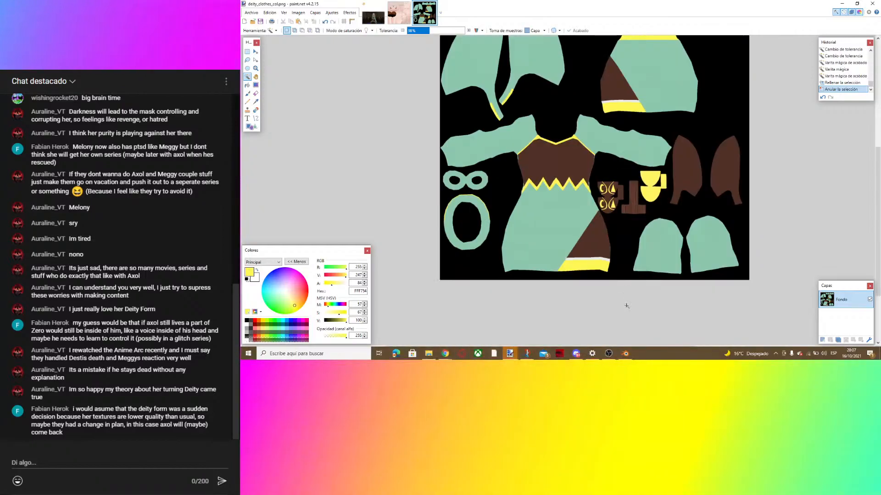
Switch to Blender and reload the deity_clothes_col.png image in the clothing_mat material.
mouse_move(624, 354)
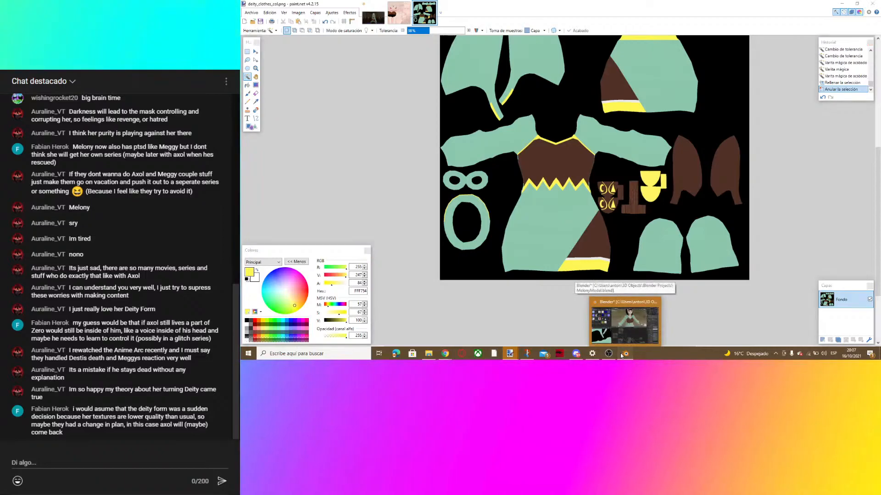
left_click(633, 317)
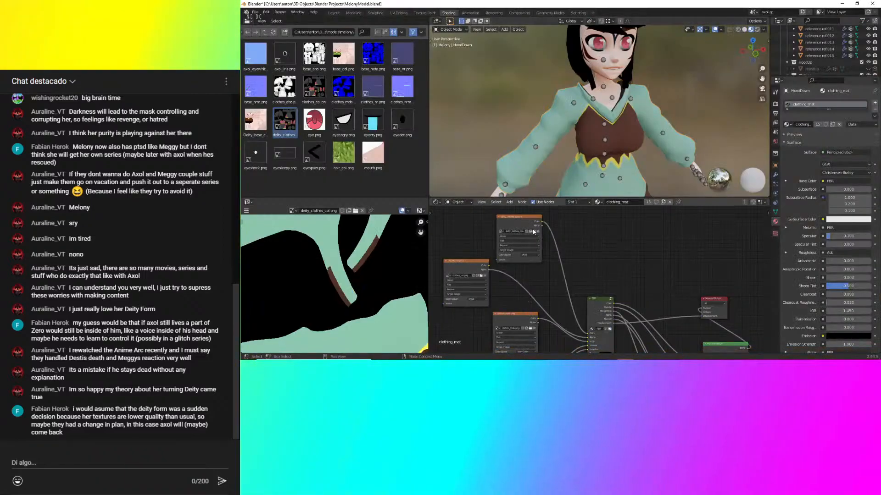
left_click(534, 231)
left_click(666, 276)
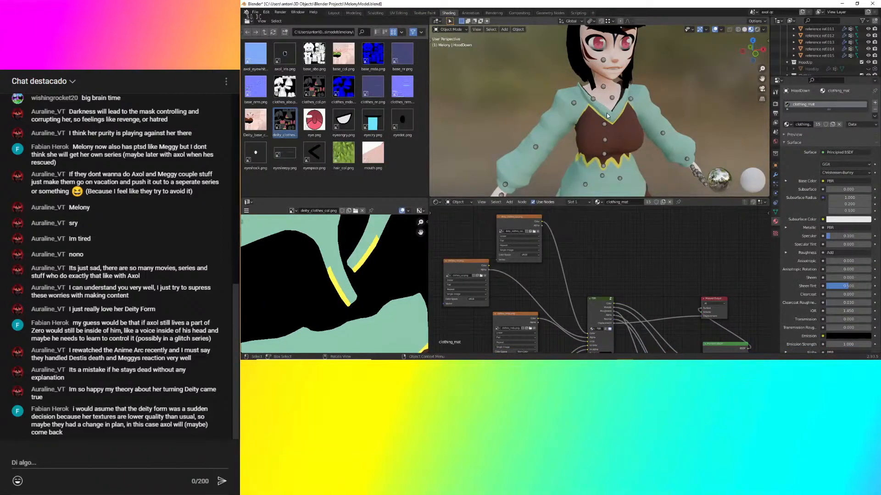
Check the updated collar on the model and compare it with the outfit in the browser's paused reference video.
middle_click_drag(661, 112, 734, 135)
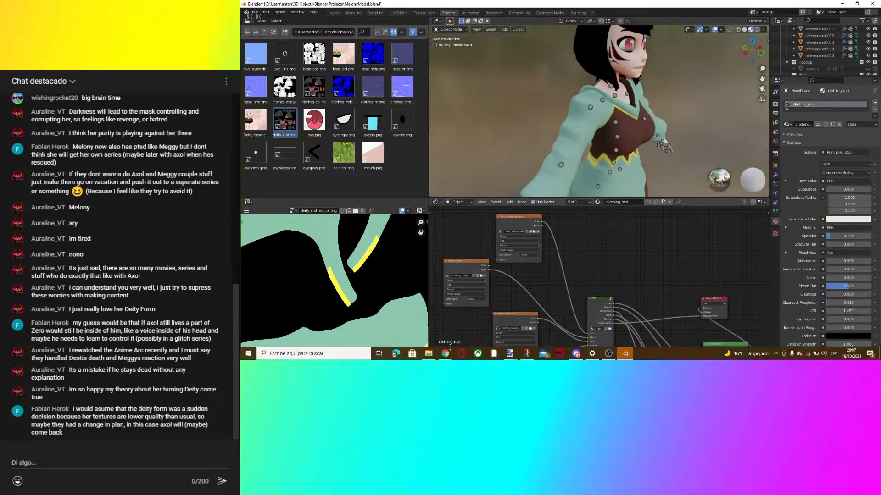
mouse_move(445, 353)
left_click(424, 320)
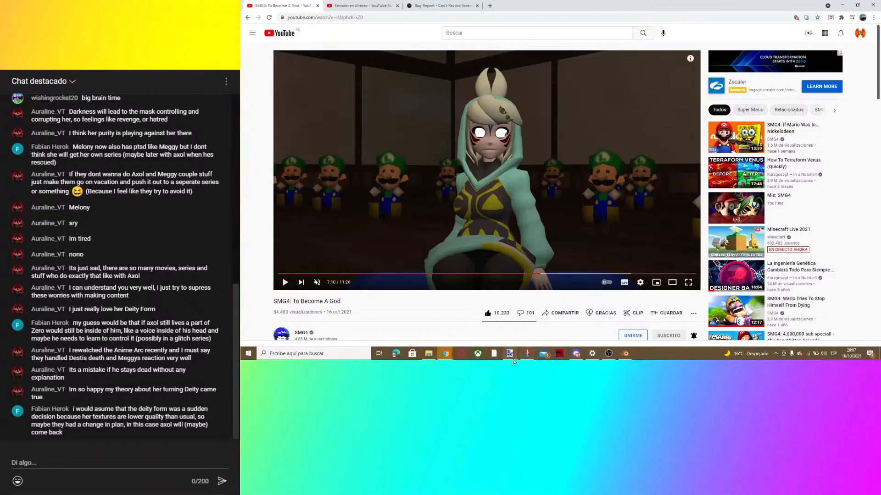
Return to deity_clothes_col.png in paint.net, choose the Line/Curve tool and add a new layer above Fondo.
mouse_move(510, 358)
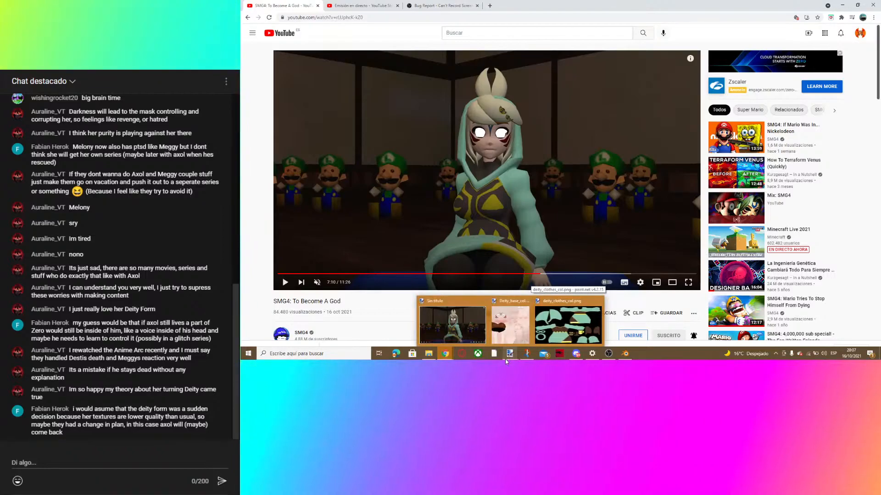
left_click(532, 355)
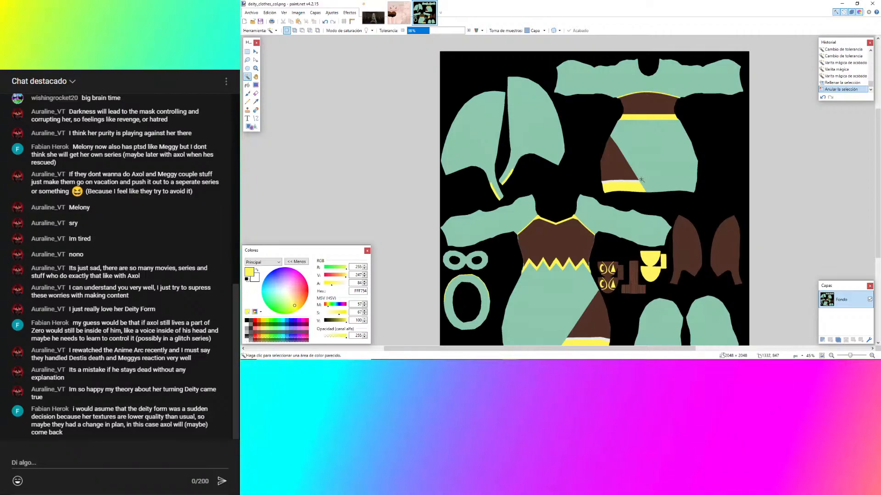
left_click(255, 118)
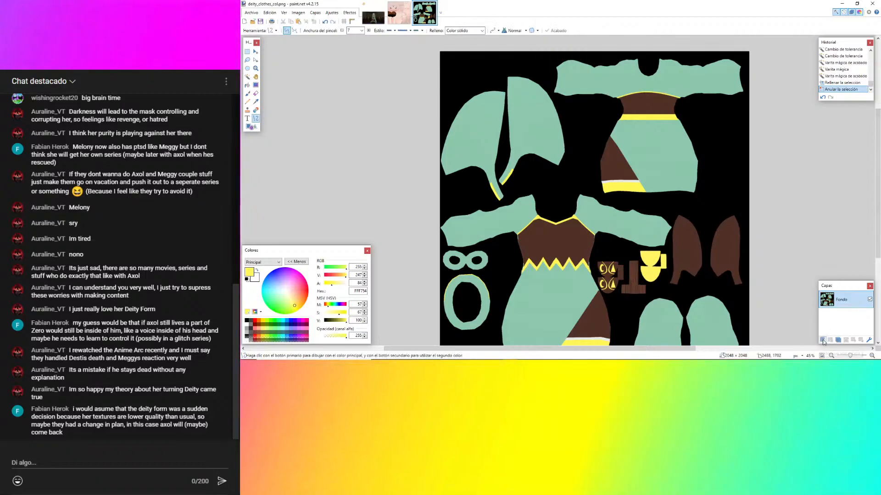
key("ctrl+shift+n")
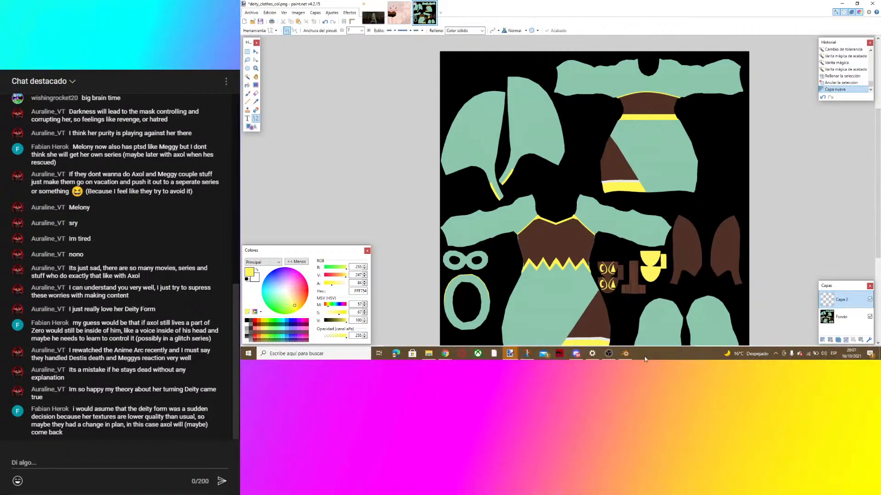
Switch to Blender, enter Edit Mode on the HoodDown mesh and locate the end of the zigzag trim in the UV layout.
left_click(625, 353)
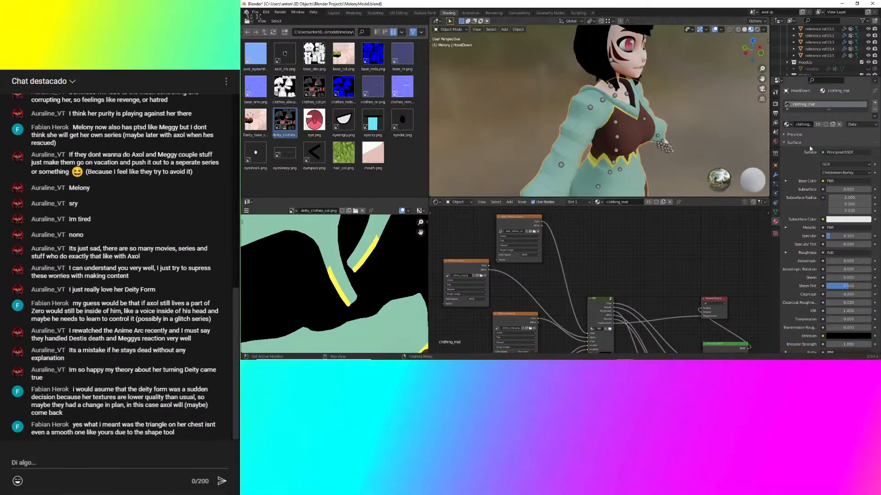
key("Tab")
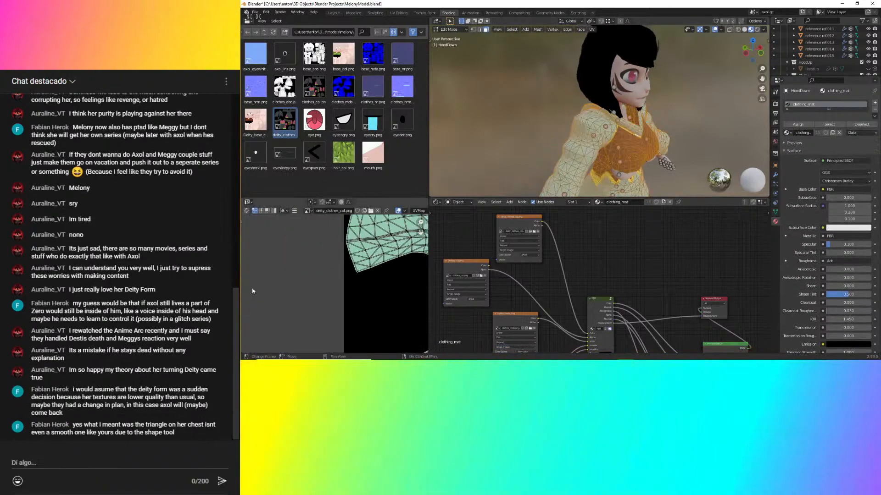
scroll(335, 294, "down", 6)
scroll(408, 312, "up", 6)
scroll(271, 307, "up", 5)
middle_click_drag(380, 291, 397, 284)
scroll(334, 275, "down", 2)
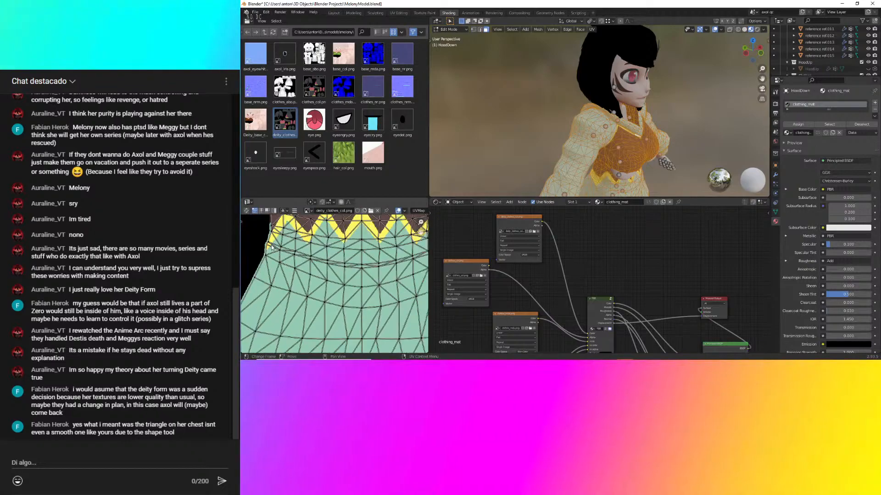
scroll(272, 248, "up", 3)
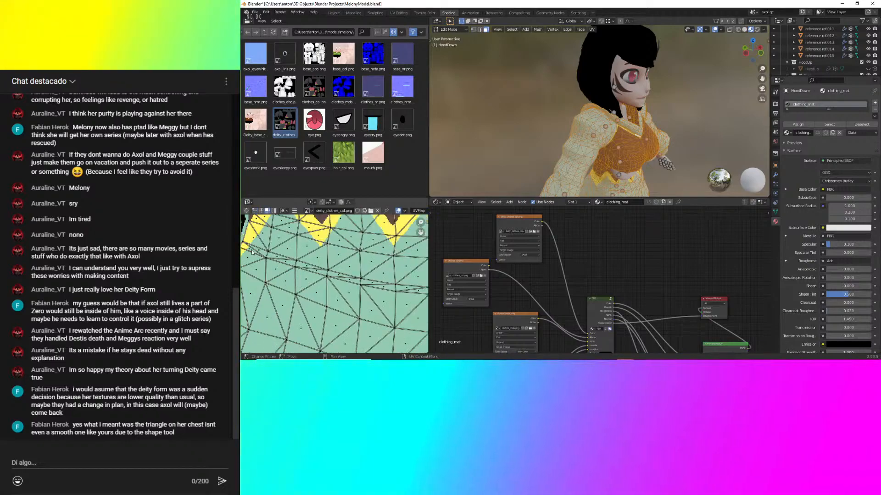
Select the waist faces below the zigzag trim to locate them in the UV layout and reselect the whole mesh.
middle_click_drag(613, 170, 608, 98, "shift")
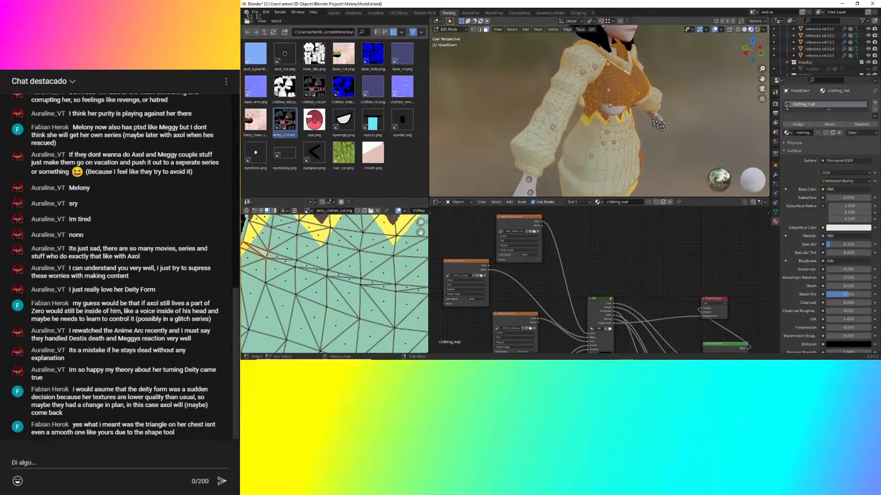
scroll(606, 107, "up", 4)
left_click_drag(593, 130, 656, 158)
scroll(345, 280, "down", 4)
middle_click_drag(344, 280, 348, 308)
scroll(617, 145, "down", 7)
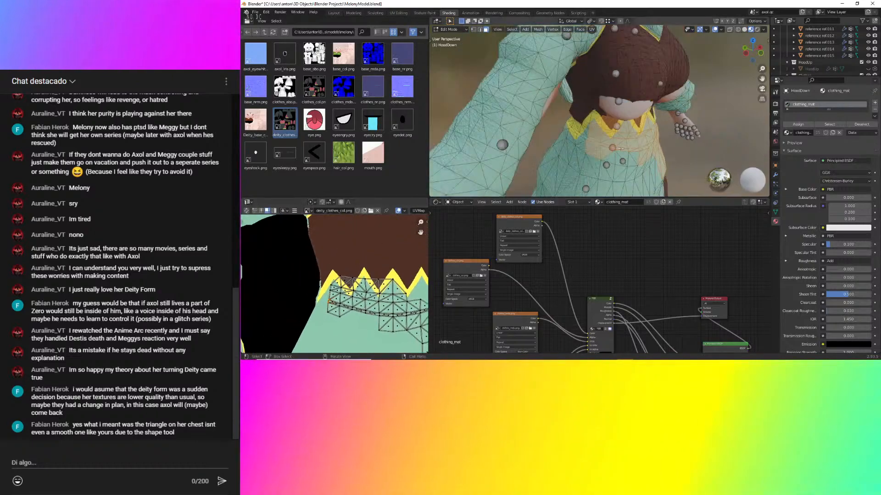
key("a")
scroll(345, 275, "up", 6)
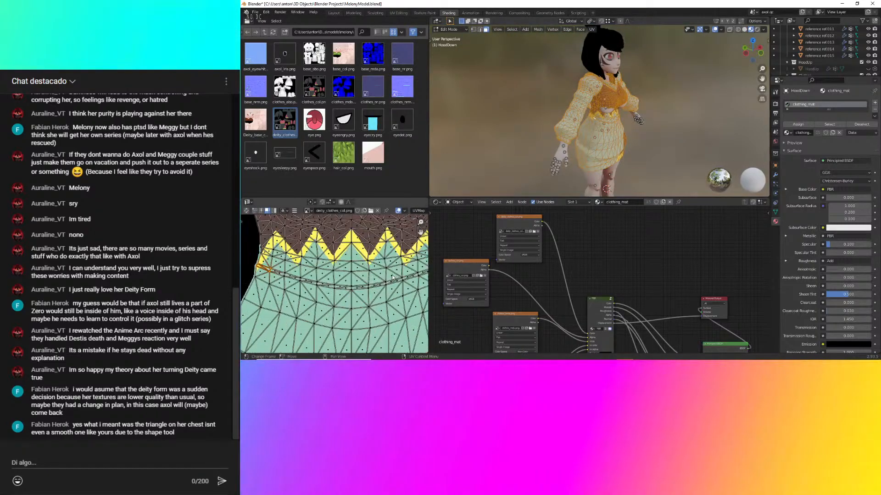
scroll(411, 291, "down", 2)
Return the HoodDown mesh to Object Mode and inspect the side end of the zigzag trim on the model.
key("Tab")
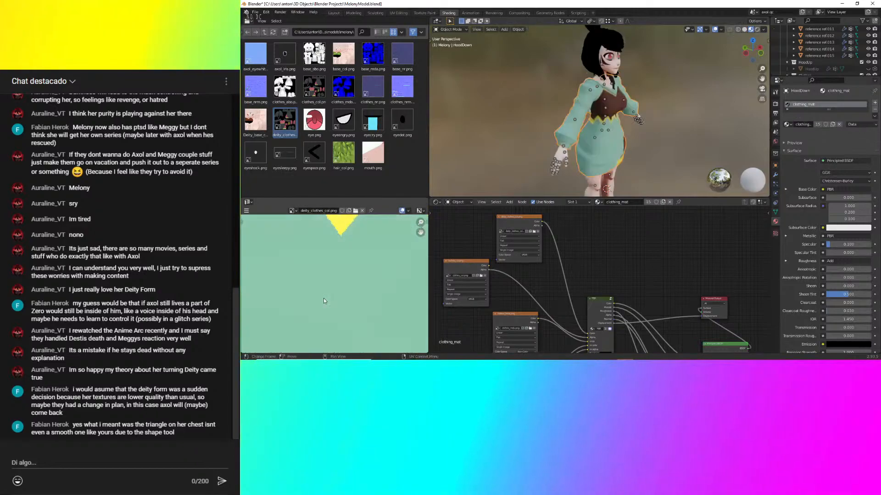
scroll(602, 133, "up", 5)
scroll(603, 133, "up", 8)
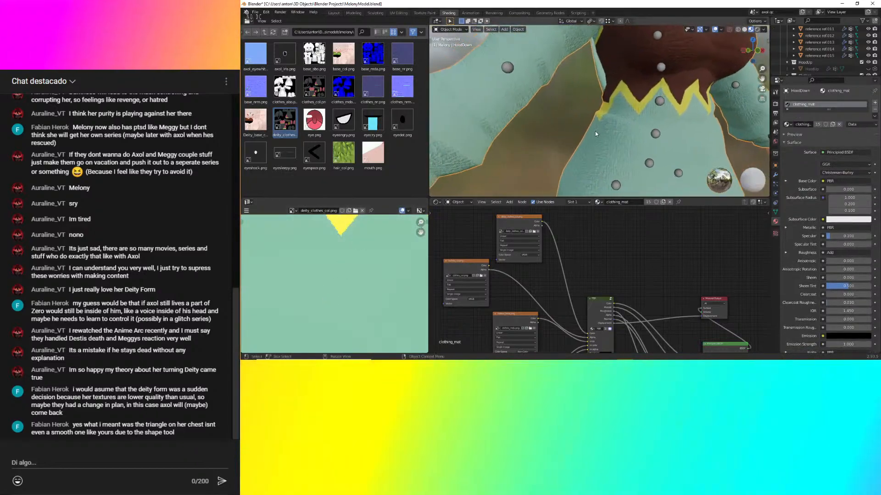
scroll(596, 121, "up", 2)
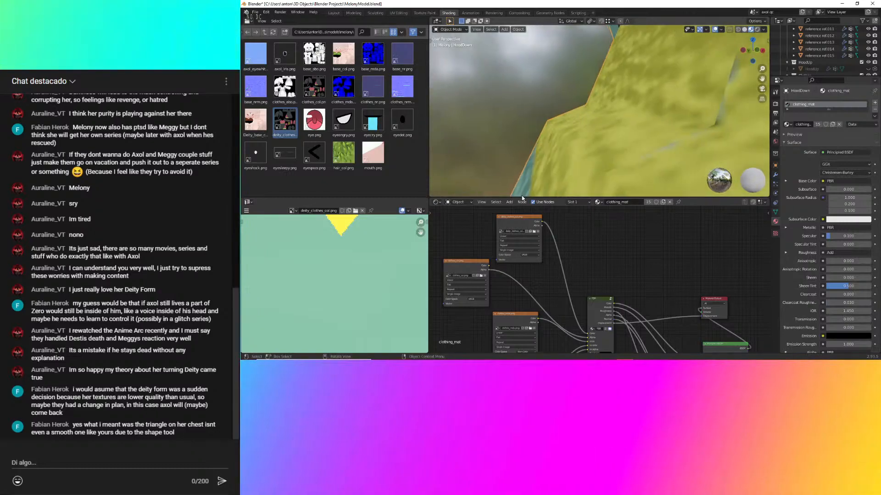
Enlarge the image editor showing the clothing texture in both width and height.
scroll(365, 280, "down", 4)
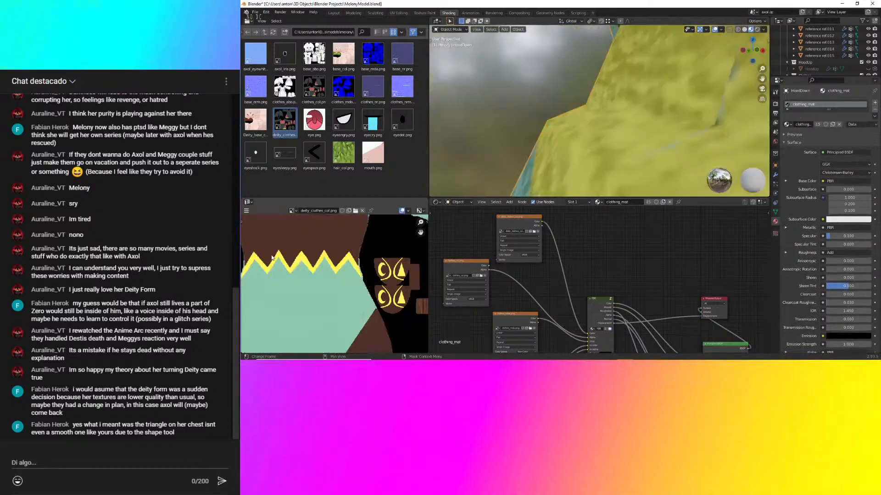
middle_click_drag(393, 218, 427, 222)
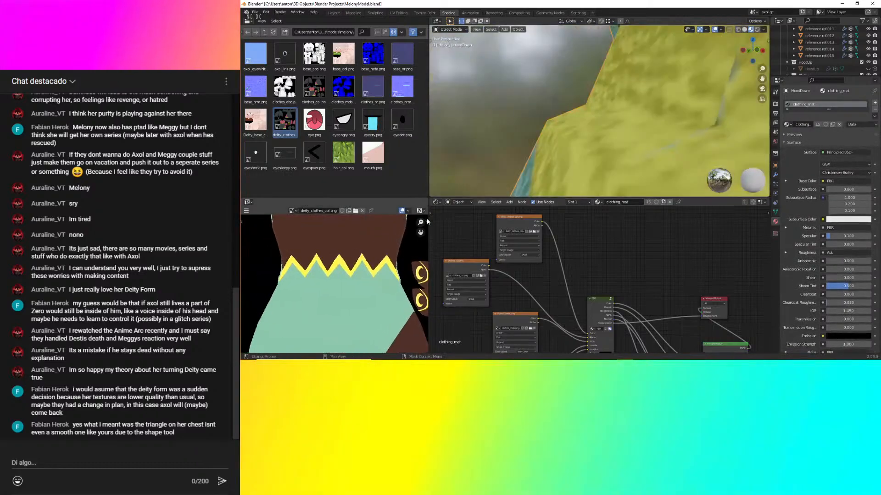
left_click_drag(428, 221, 637, 215)
left_click_drag(558, 198, 551, 114)
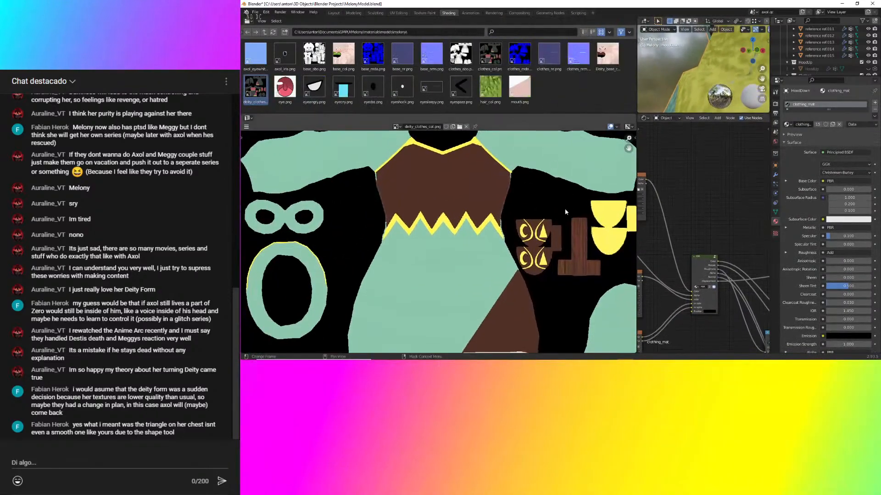
Enter Edit Mode and examine the UV islands around the zigzag trim, the sleeve and the brown collar pieces.
key("Tab")
scroll(386, 248, "up", 6)
middle_click_drag(535, 284, 311, 296)
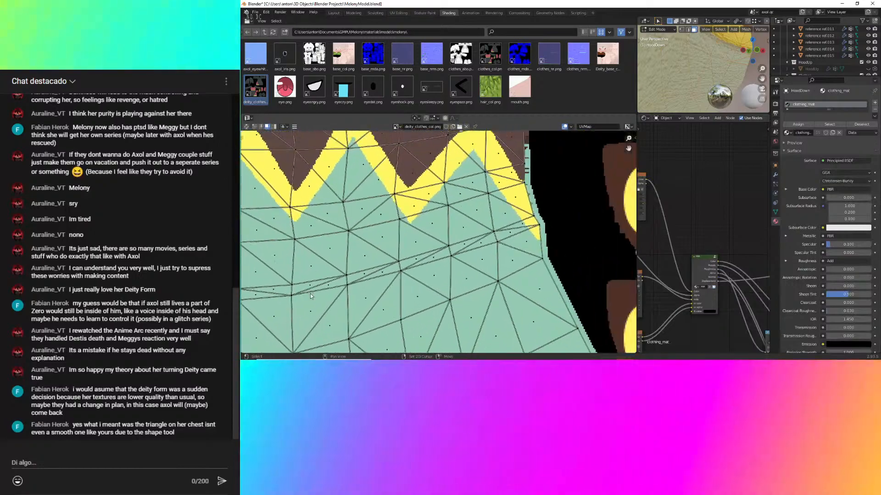
scroll(319, 306, "down", 4)
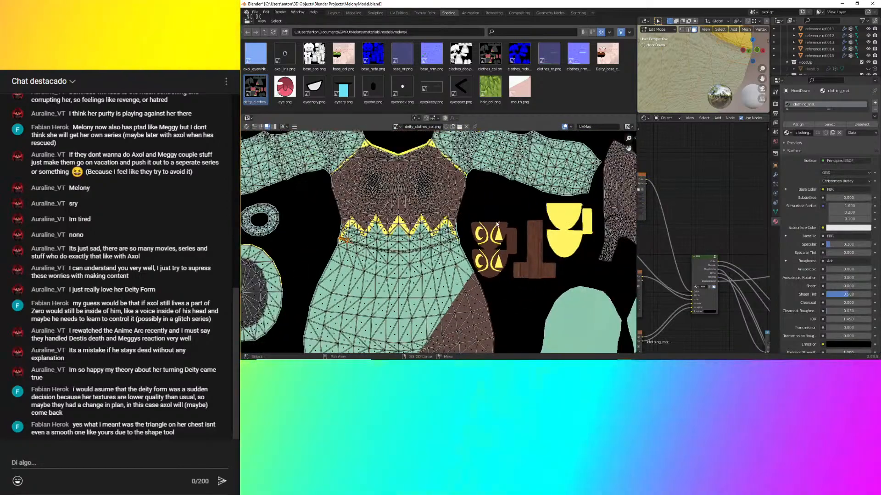
middle_click_drag(497, 224, 357, 239)
middle_click_drag(503, 206, 499, 228)
scroll(500, 227, "up", 1)
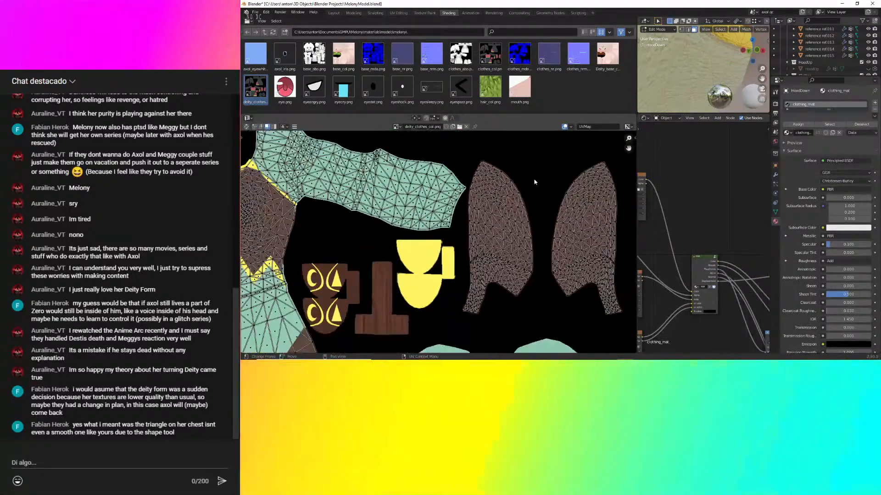
Move the selected waist UV face within the UV layout, adjusting its placement twice.
key("g")
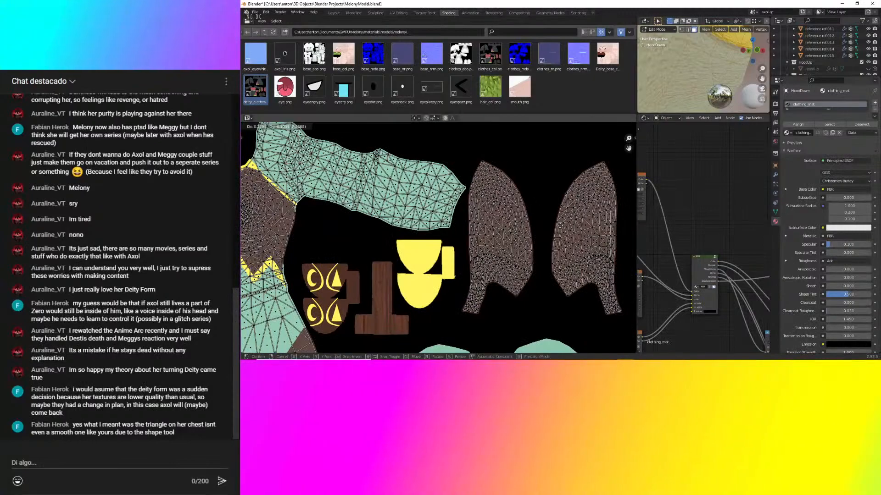
left_click(560, 225)
scroll(528, 193, "down", 5)
key("g")
left_click(478, 253)
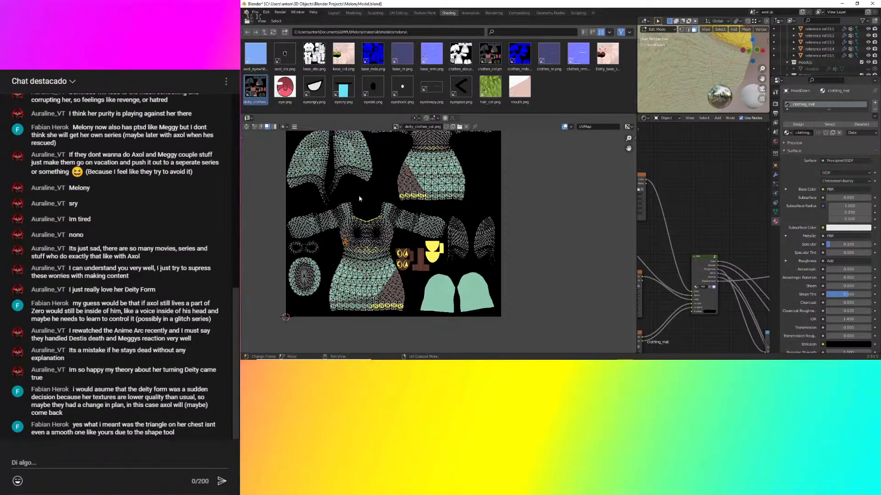
Examine the UV layout of the back bodice, its yellow bands and the adjoining sleeve.
scroll(490, 179, "up", 6)
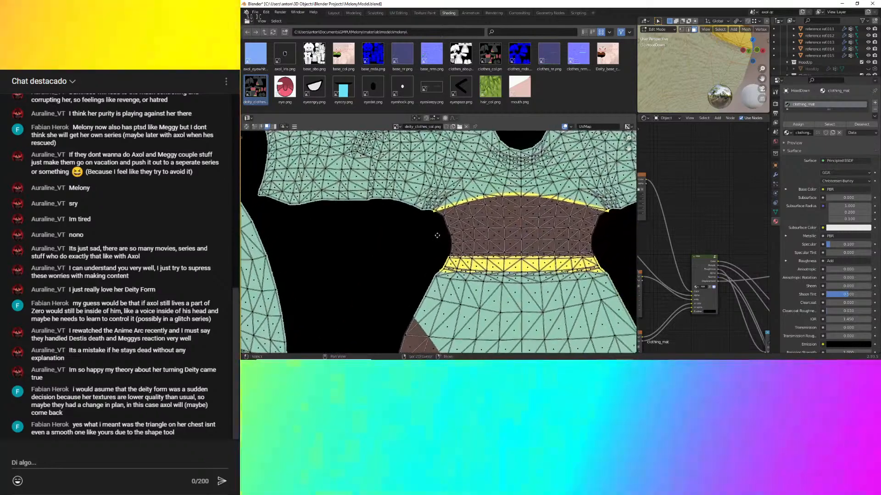
middle_click_drag(437, 235, 356, 232)
scroll(357, 239, "up", 2)
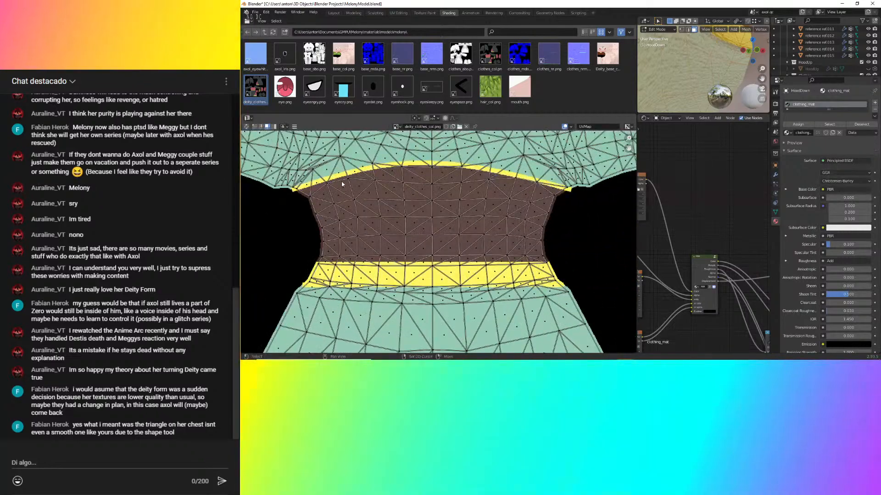
middle_click_drag(283, 222, 538, 354)
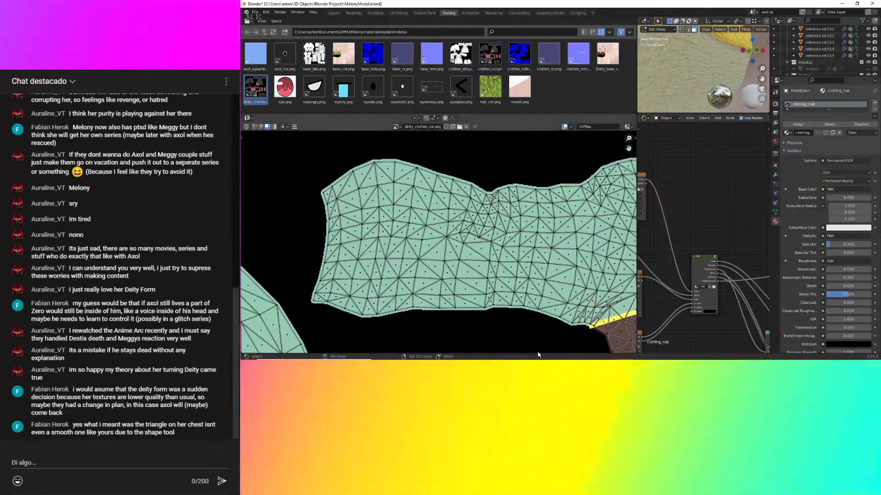
Examine the UV islands of the sleeve and the two hood pieces, including their yellow-trimmed ends.
scroll(493, 225, "up", 3)
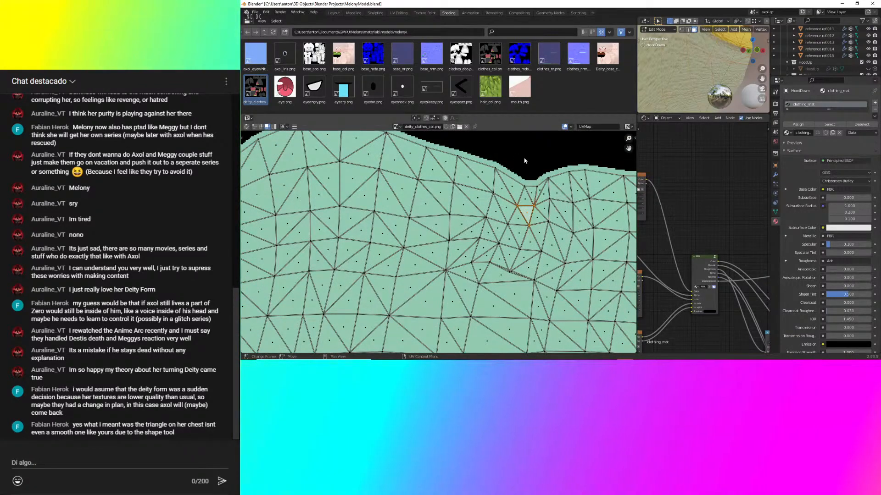
scroll(516, 183, "down", 5)
scroll(397, 301, "up", 2)
middle_click_drag(397, 301, 546, 223)
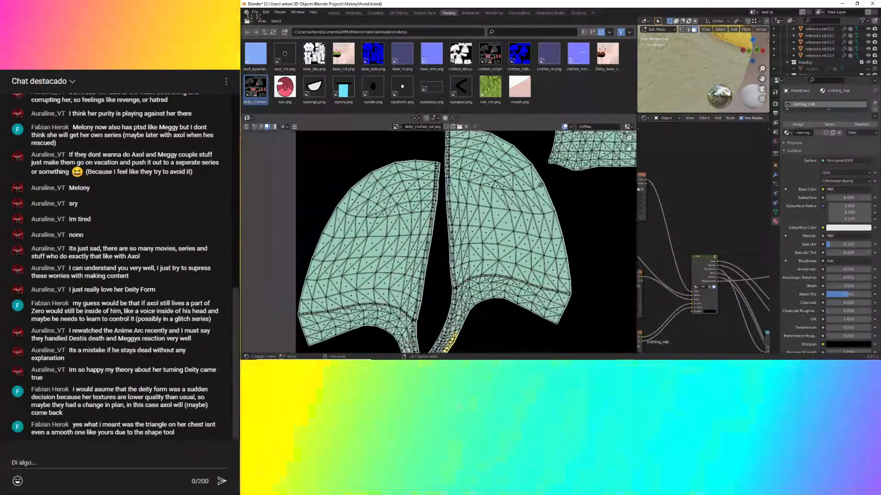
middle_click_drag(455, 312, 452, 267)
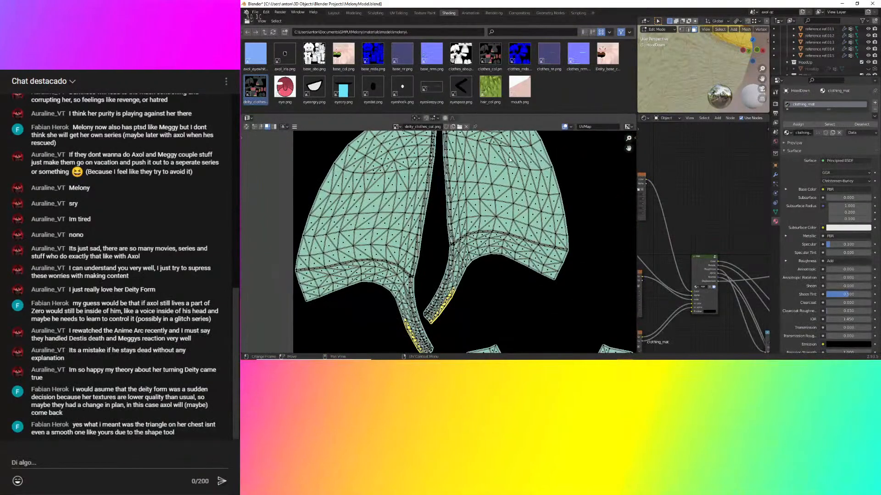
middle_click_drag(508, 275, 546, 253)
scroll(403, 271, "up", 1)
middle_click_drag(402, 271, 471, 264)
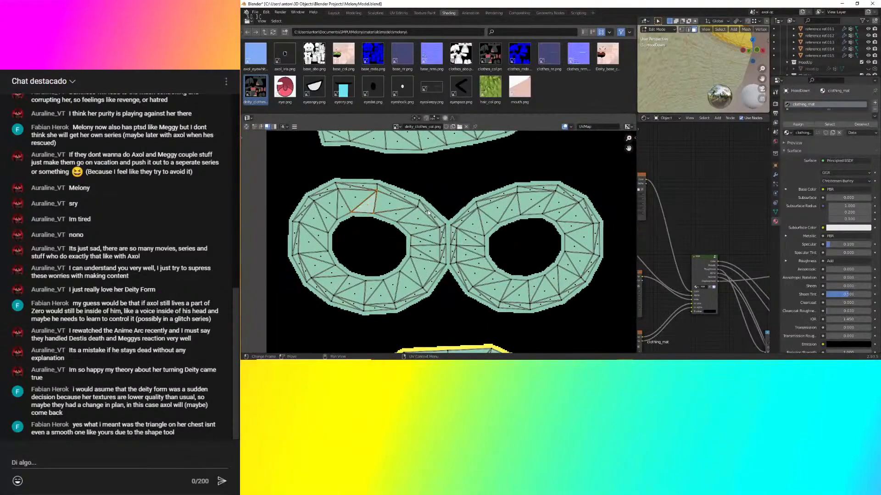
Try to move the selected face of the double-ring UV island and check the model for the part it belongs to.
key("g")
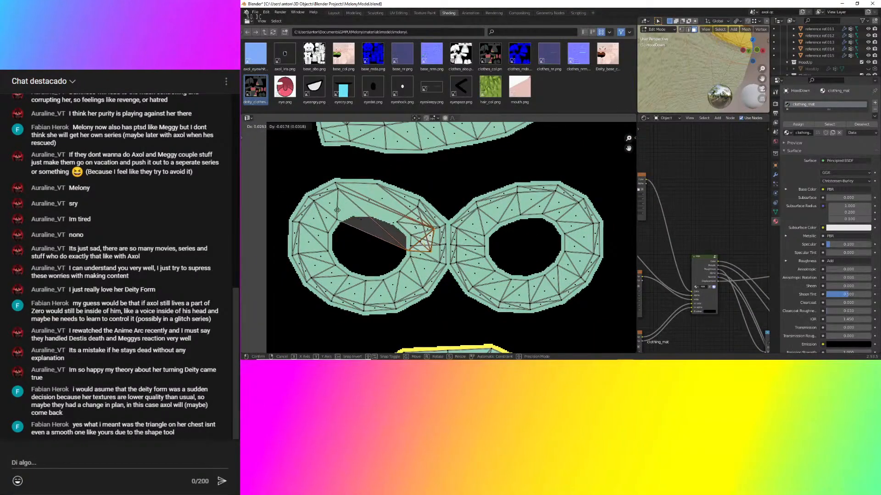
scroll(691, 76, "down", 4)
middle_click_drag(690, 71, 642, 82, "shift")
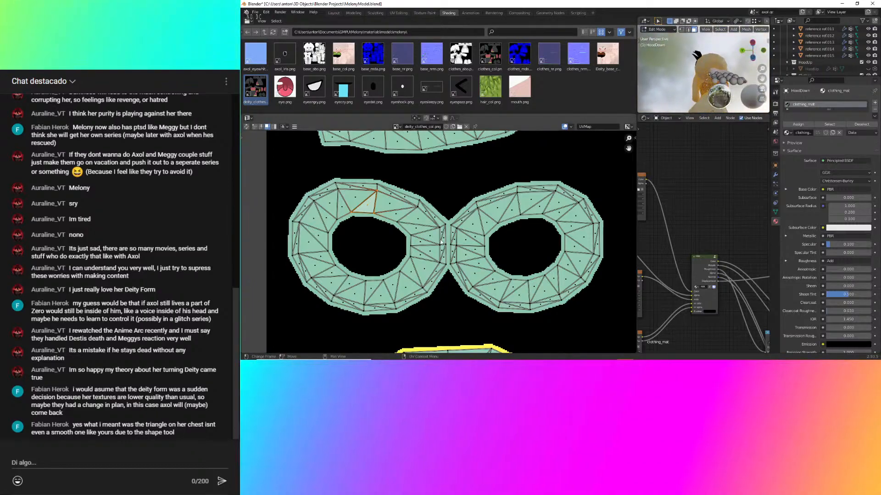
middle_click_drag(734, 75, 651, 87)
scroll(672, 74, "up", 7)
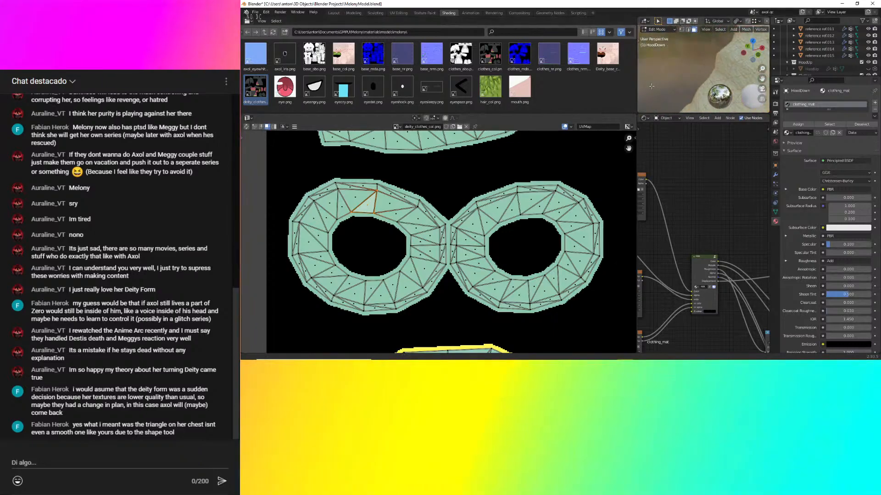
Examine the UV layout over the front bodice, its yellow zigzag trim and the skirt's yellow and white hem.
scroll(528, 200, "down", 6)
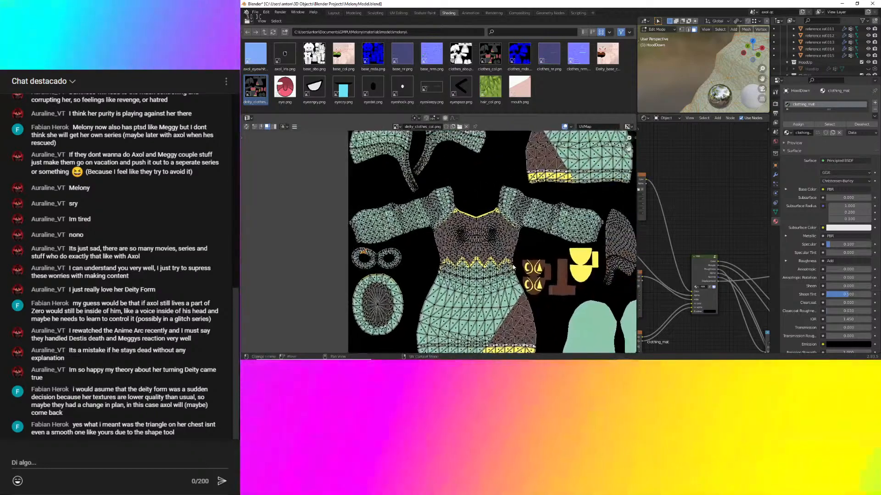
scroll(416, 292, "up", 6)
middle_click_drag(516, 174, 432, 187)
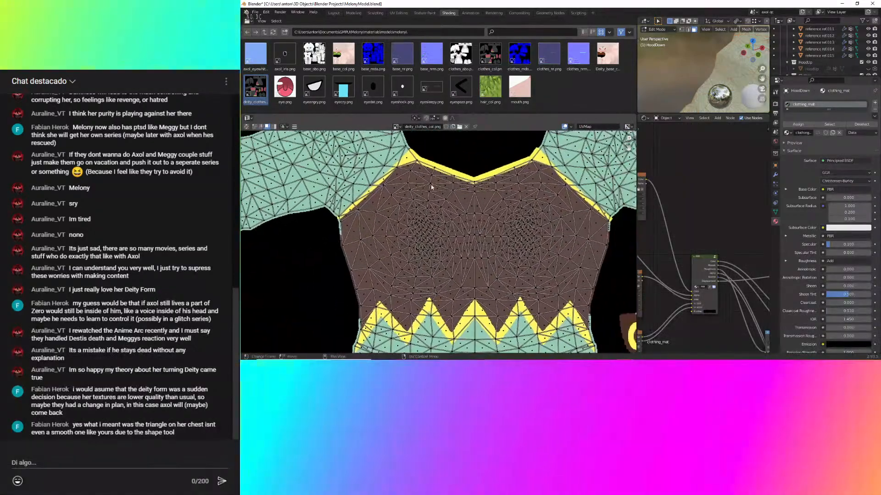
middle_click_drag(480, 144, 470, 249)
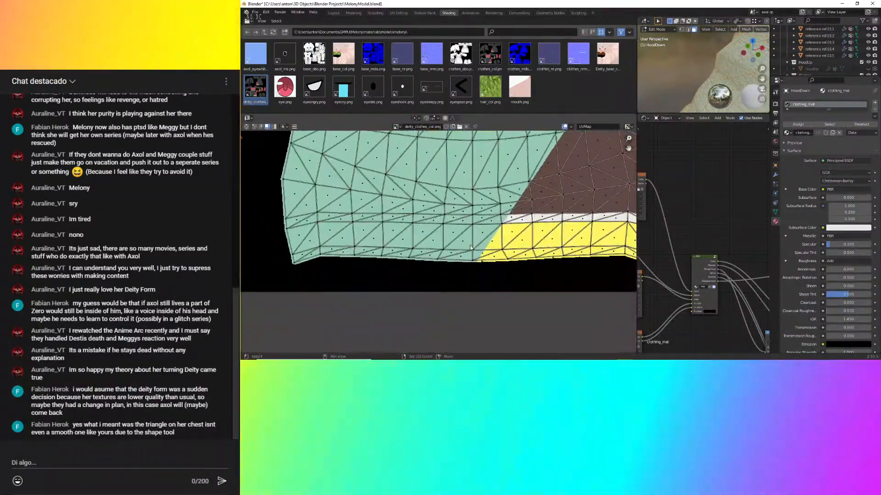
middle_click_drag(477, 184, 447, 210)
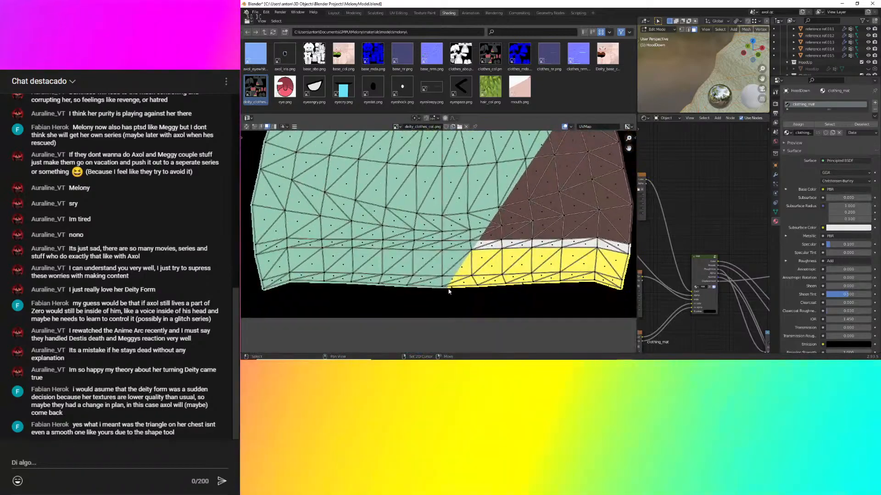
middle_click_drag(449, 291, 455, 309)
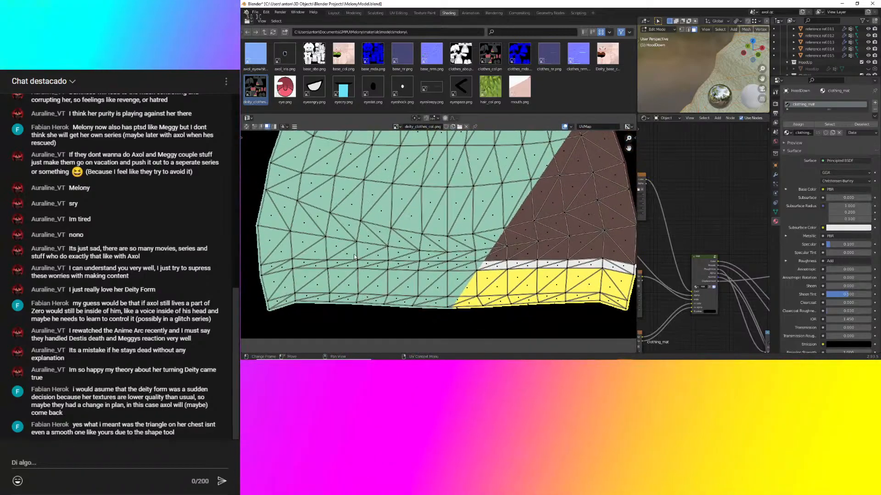
scroll(396, 205, "down", 8)
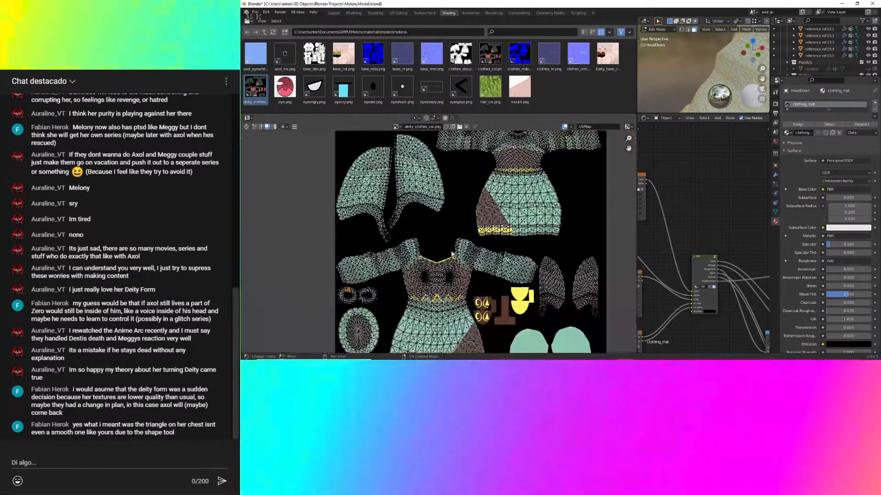
Switch to paint.net and draw a filled yellow ellipse about 134 px tall on a new layer, on the left half of the front bodice.
key("alt+Tab")
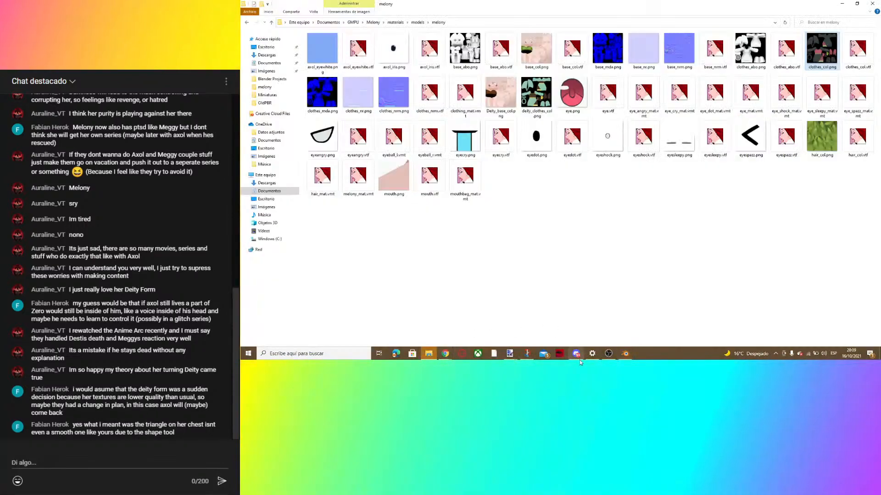
mouse_move(510, 355)
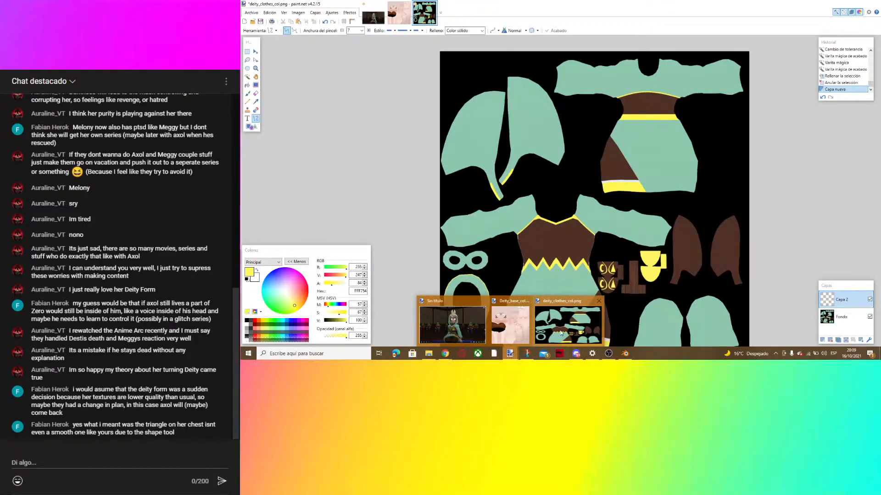
left_click(574, 323)
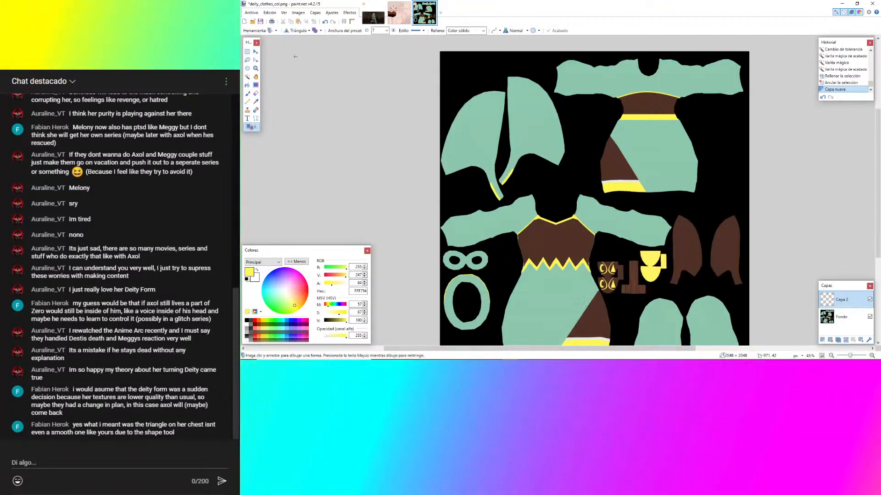
left_click(297, 31)
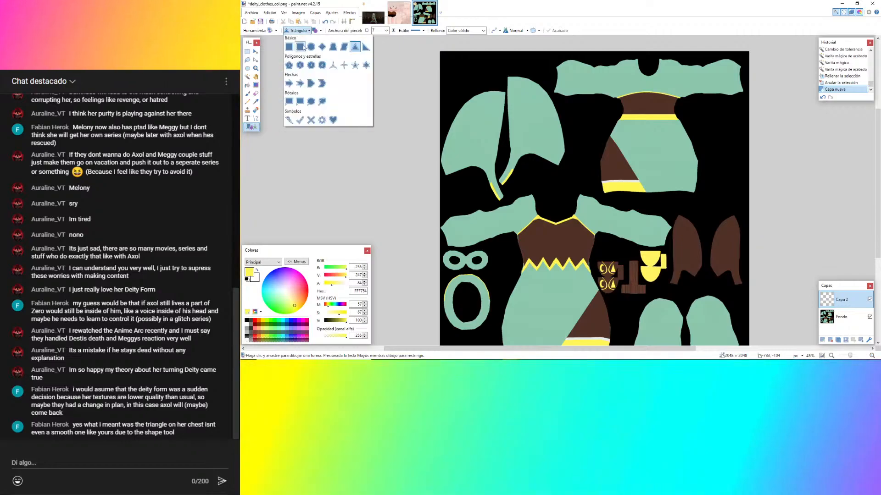
left_click(307, 48)
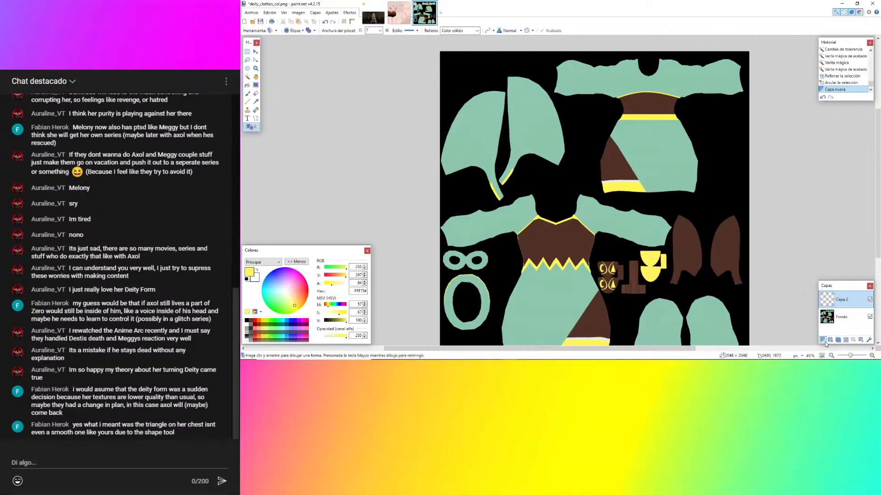
scroll(550, 261, "up", 5, "ctrl")
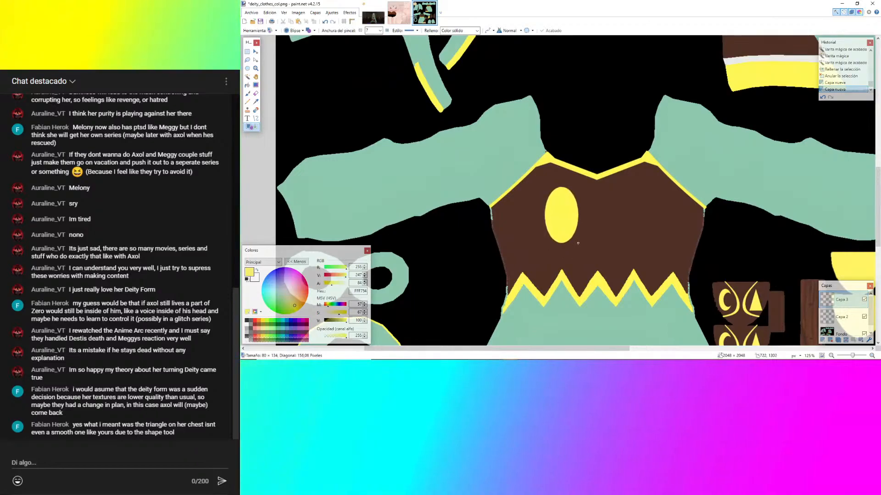
scroll(574, 220, "up", 4, "ctrl")
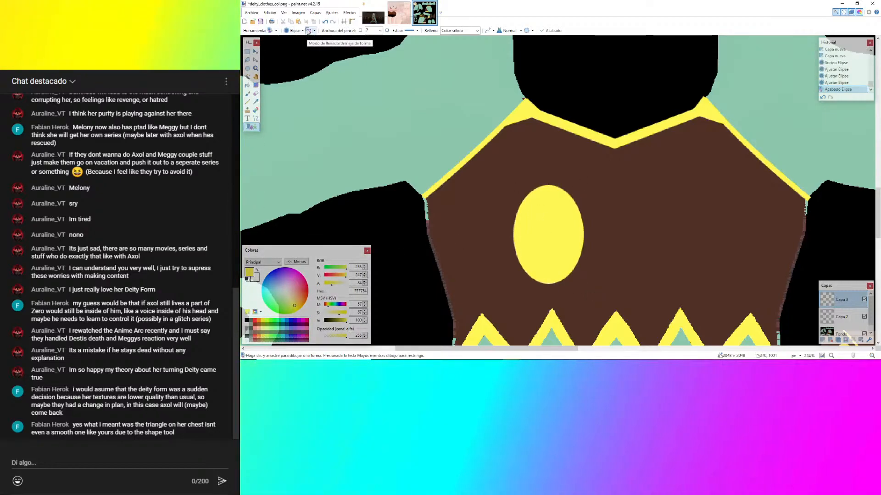
Draw a filled yellow triangle about 91 × 131 px and place it level with the ellipse on the right half of the front bodice.
left_click(295, 31)
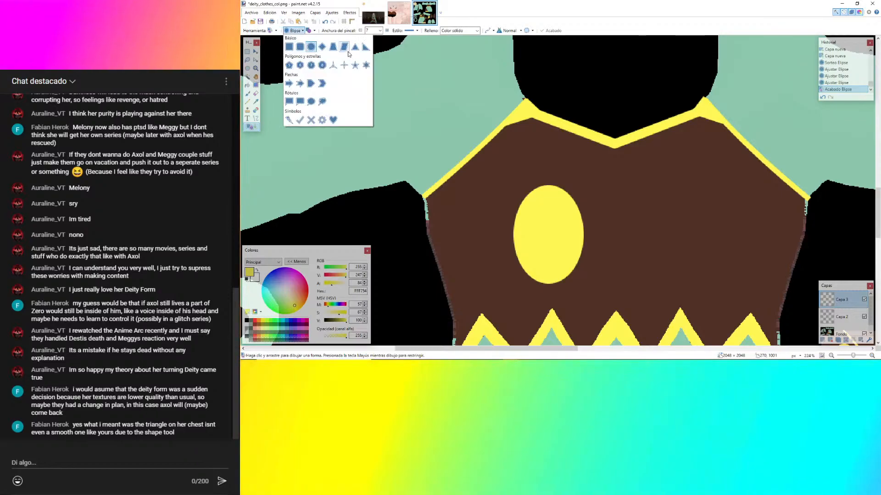
left_click(355, 46)
scroll(519, 281, "up", 2, "ctrl")
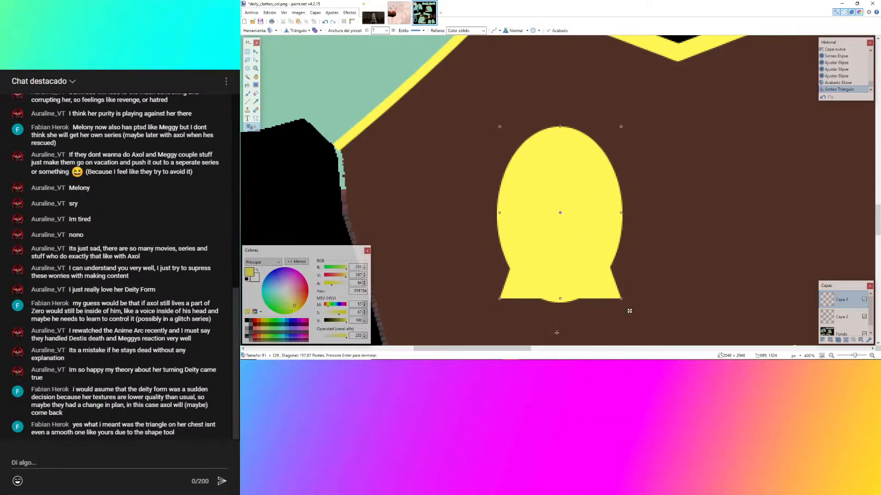
scroll(574, 237, "right", 4, "shift")
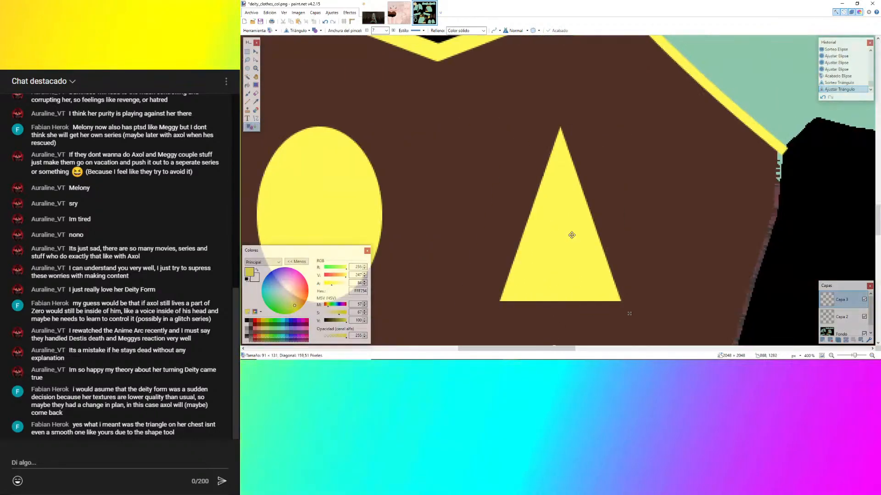
left_click_drag(572, 235, 571, 234)
scroll(571, 232, "down", 3, "ctrl")
scroll(572, 232, "up", 3, "ctrl")
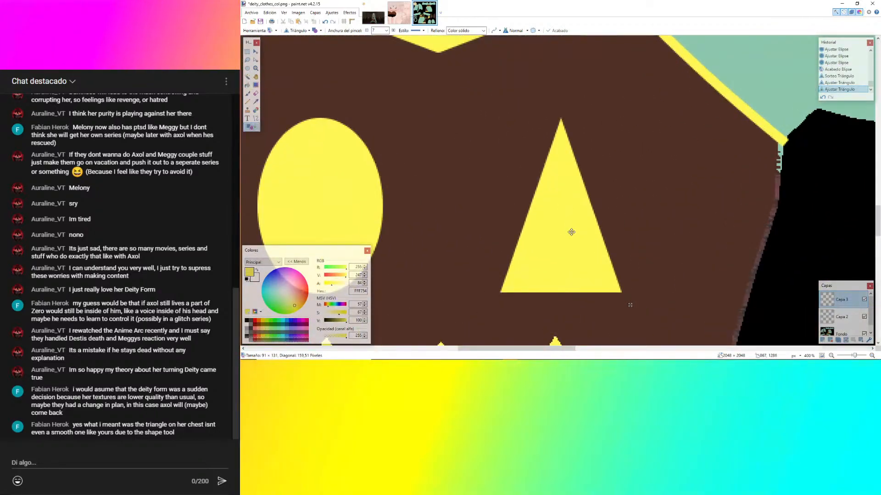
scroll(571, 232, "up", 3, "ctrl")
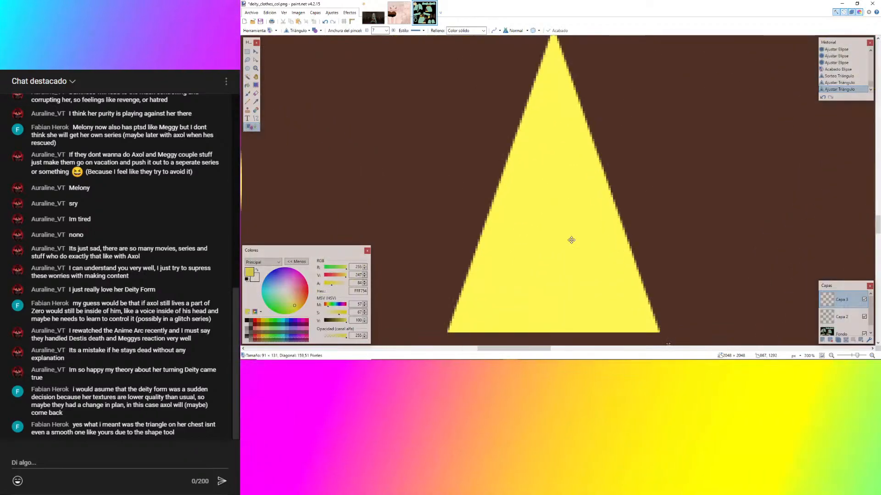
scroll(571, 239, "up", 3, "ctrl")
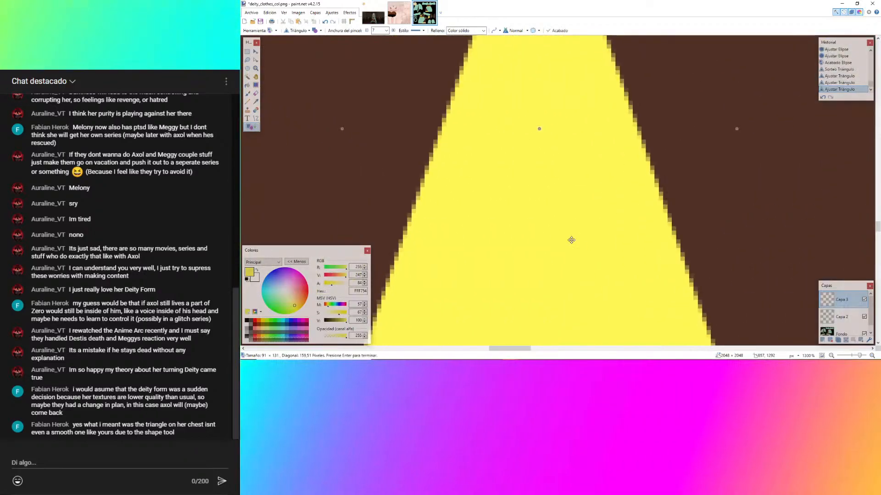
scroll(571, 240, "down", 5, "ctrl")
scroll(571, 239, "down", 2, "ctrl")
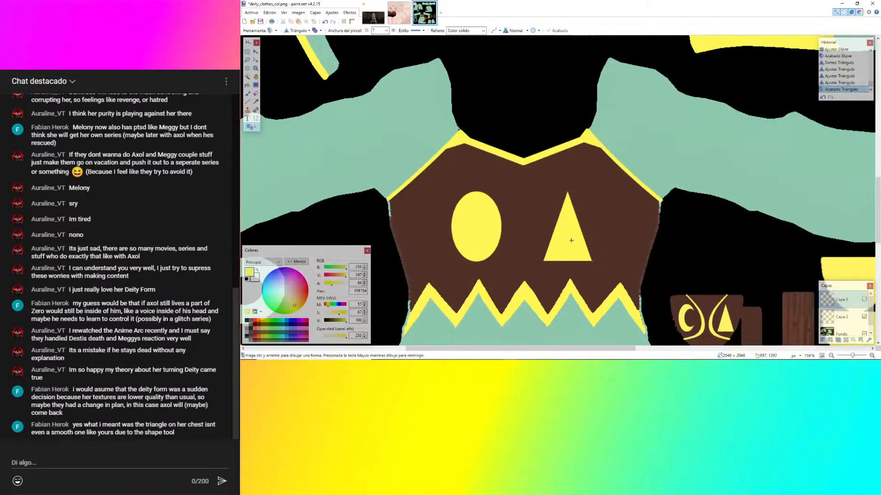
Merge both upper layers down into the Fondo background layer and save the texture.
left_click(849, 340)
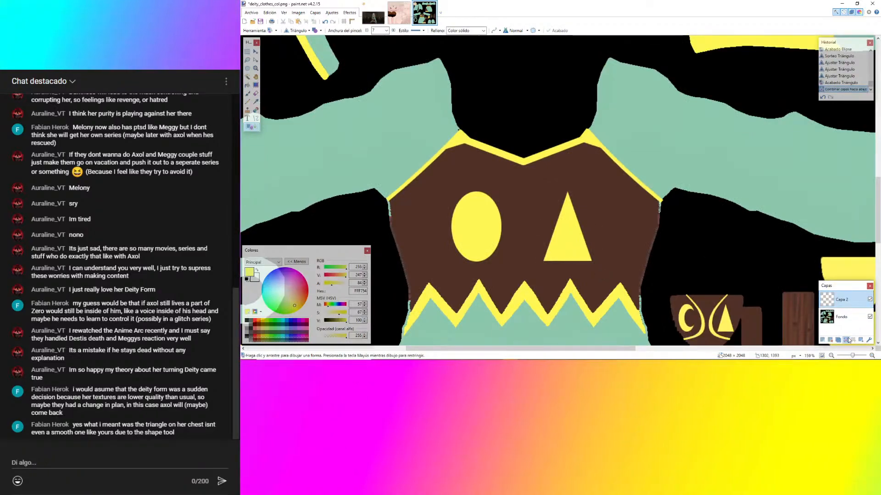
left_click(848, 340)
key("ctrl+s")
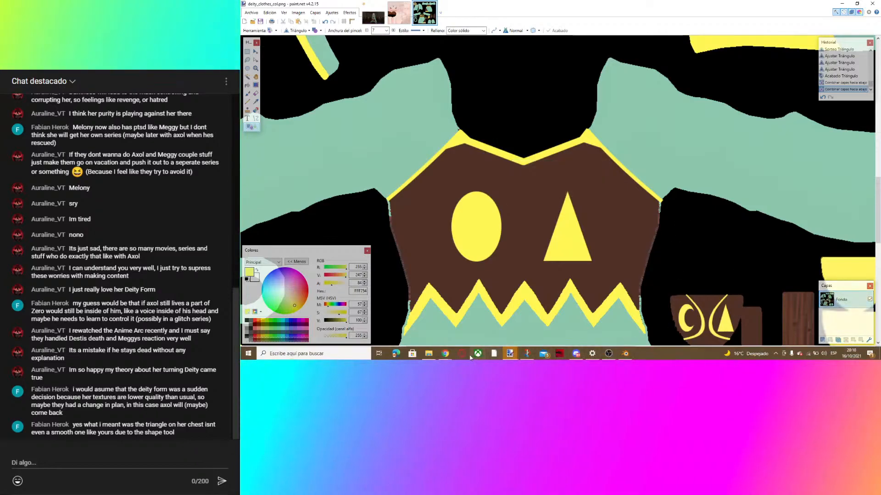
Switch to the live chat window in Chrome and read the latest messages.
left_click(445, 354)
left_click(483, 319)
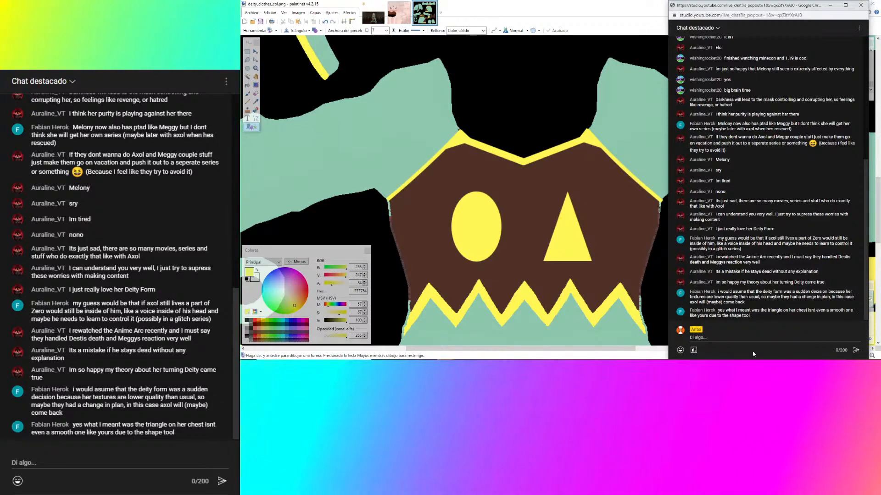
mouse_move(669, 361)
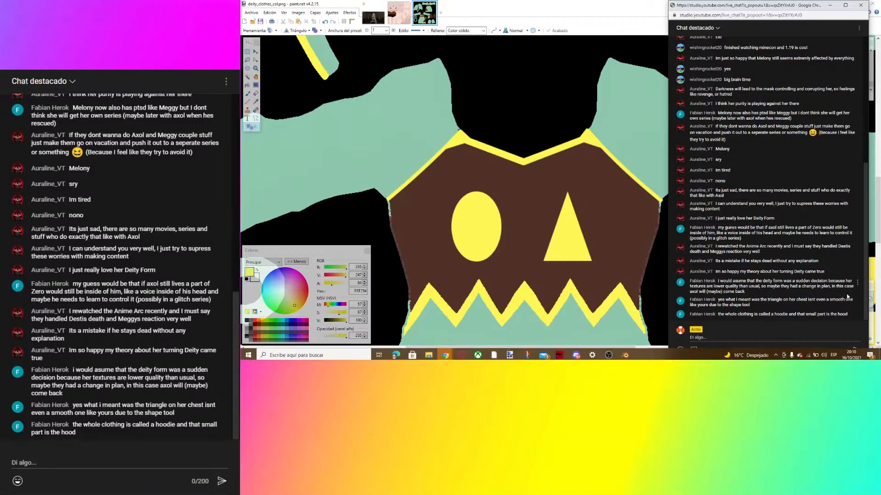
Examine the rounded chest triangle in the character reference image in paint.net and return to the clothing texture.
left_click(367, 21)
scroll(473, 162, "up", 7, "ctrl")
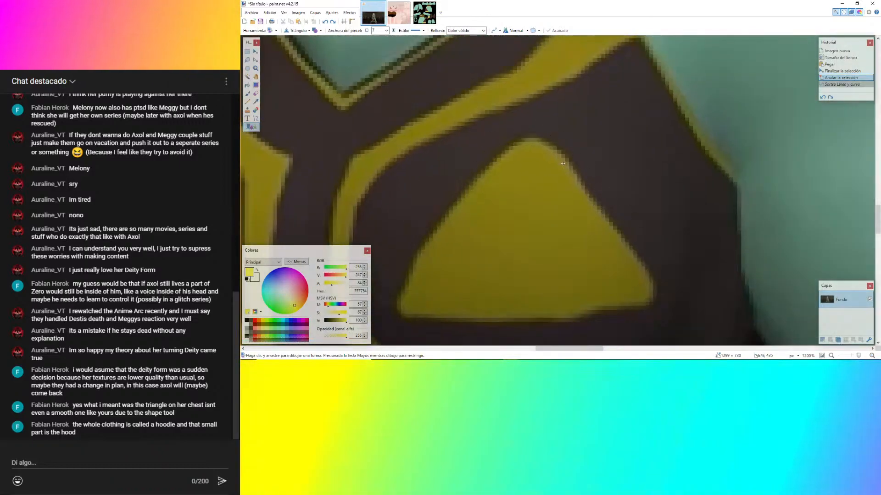
scroll(574, 188, "down", 3, "ctrl")
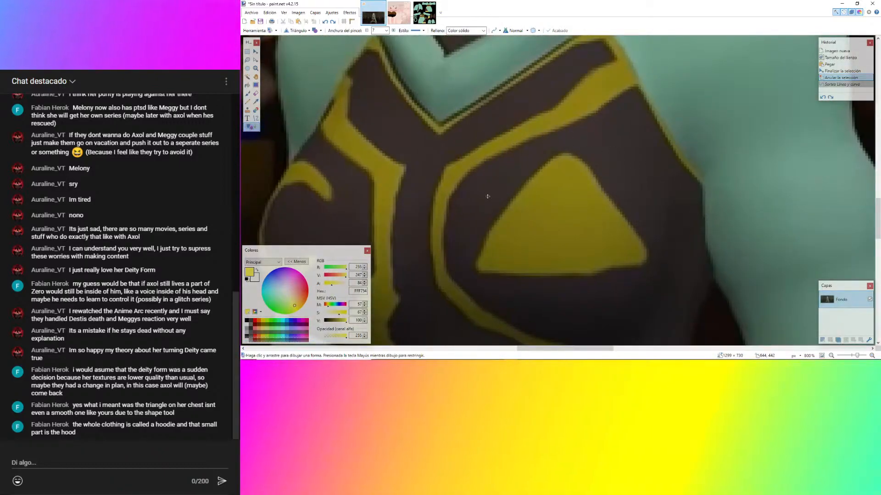
scroll(521, 180, "down", 3, "ctrl")
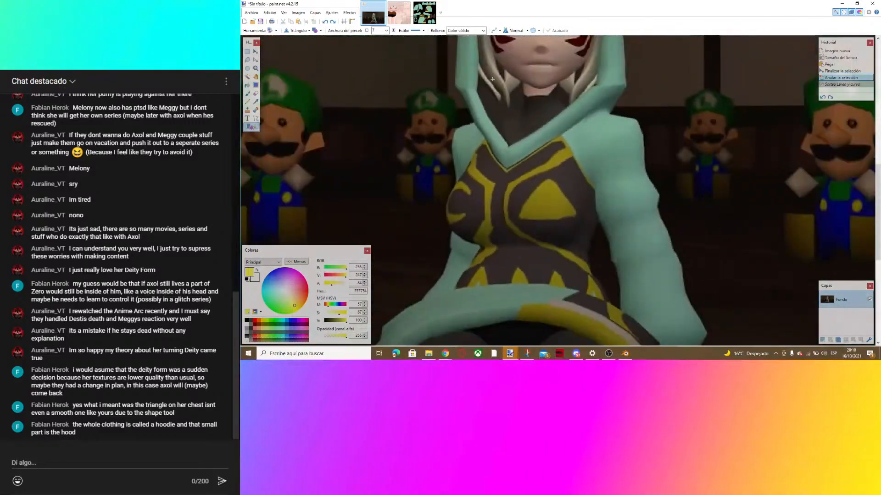
left_click(425, 12)
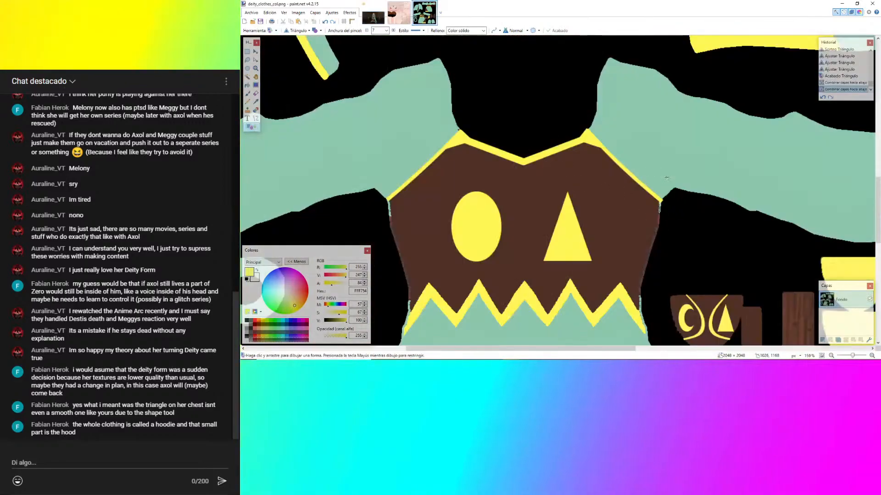
Switch to Blender, leave Edit Mode on the hood mesh and bring the front of the character model into view.
scroll(666, 178, "right", 6, "shift")
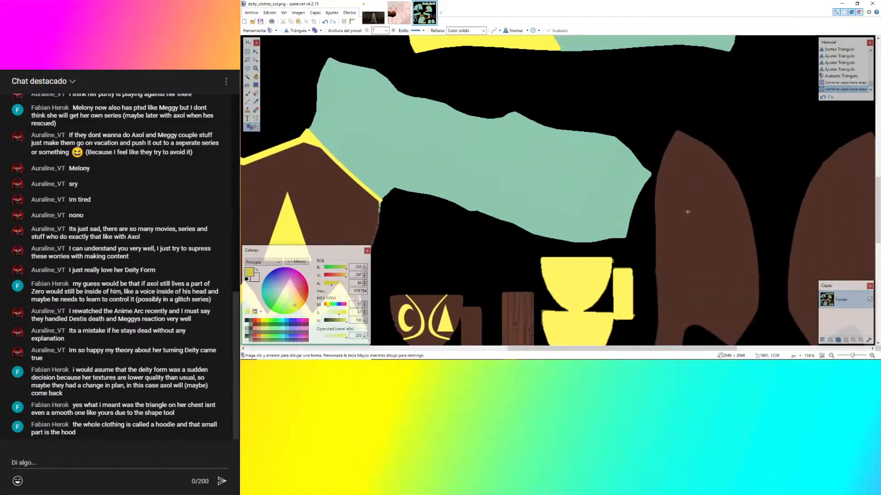
scroll(688, 212, "down", 5, "ctrl")
scroll(670, 226, "up", 3, "ctrl")
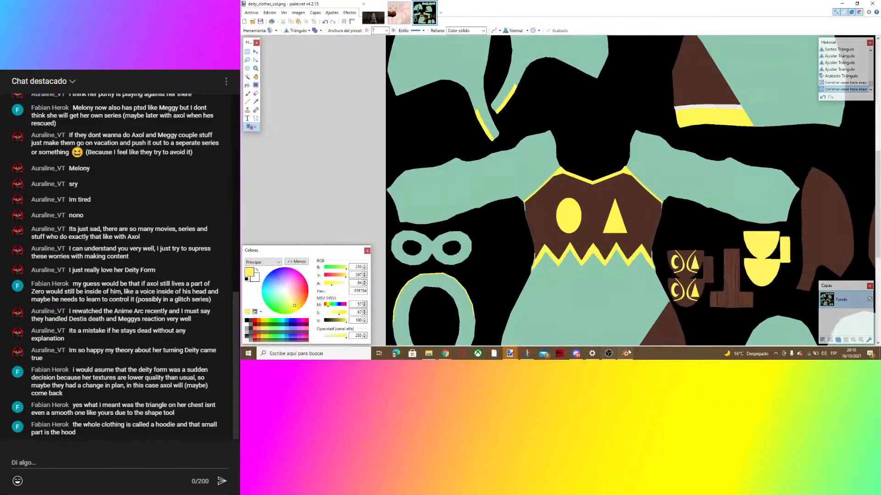
left_click(628, 349)
left_click_drag(638, 99, 356, 100)
left_click_drag(424, 114, 424, 247)
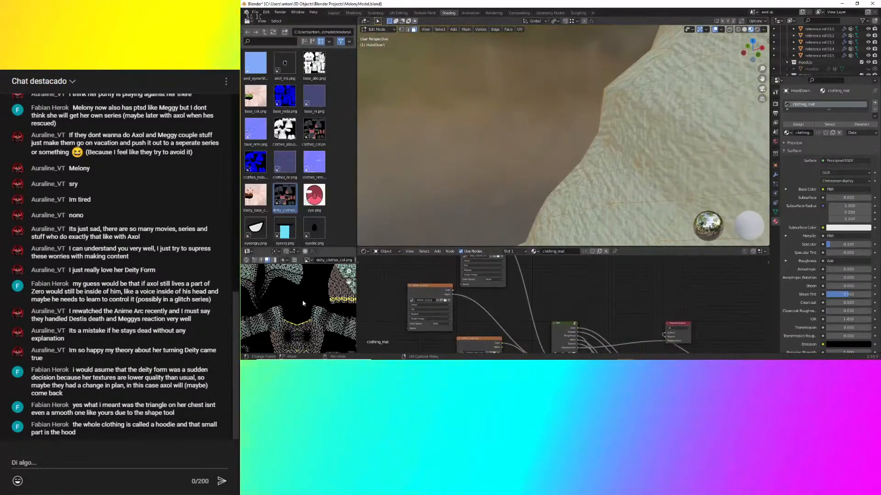
scroll(629, 147, "down", 14)
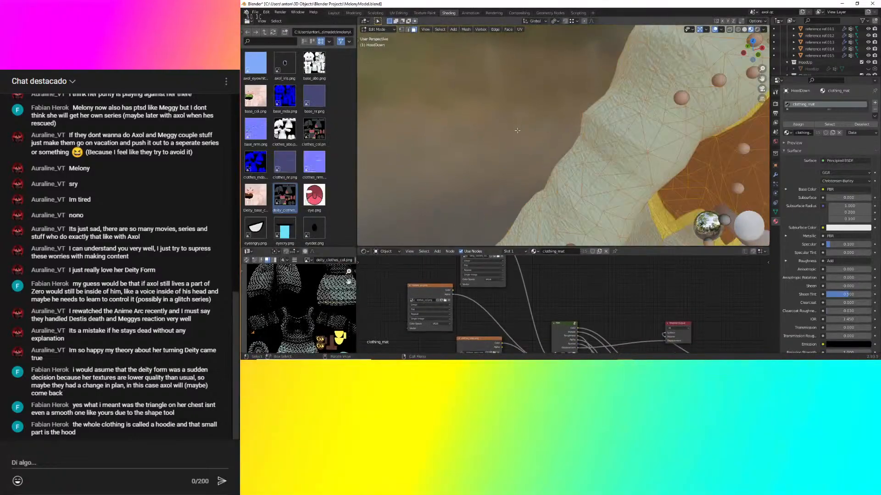
key("Tab")
scroll(629, 147, "up", 4)
middle_click_drag(619, 160, 612, 133)
scroll(405, 308, "up", 3)
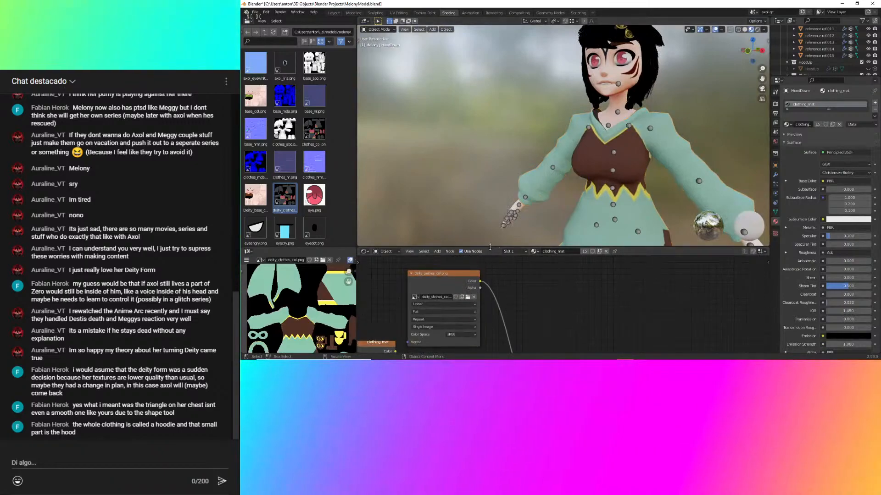
Enlarge the node and image editor areas and reload deity_clothes_col.png in the clothing material's image texture node.
left_click_drag(490, 248, 477, 202)
left_click_drag(358, 141, 384, 136)
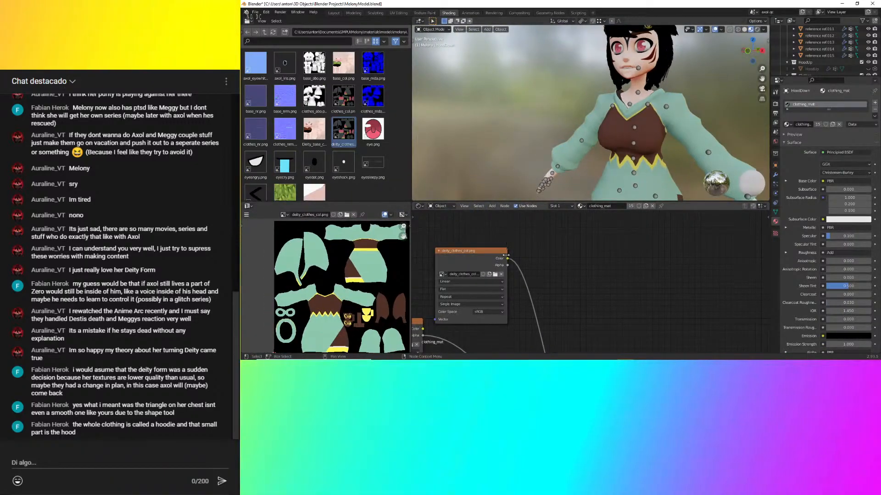
left_click(495, 274)
left_click(655, 277)
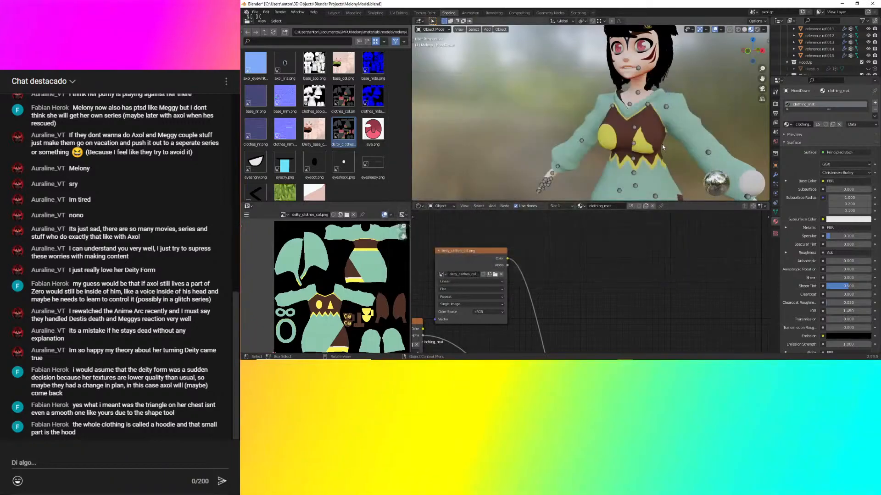
Examine the ellipse and triangle on the character's bodice up close from several angles.
scroll(679, 141, "up", 2)
mouse_move(679, 141)
middle_mouse_down()
mouse_move(675, 117)
mouse_move(728, 131)
mouse_move(675, 152)
middle_mouse_up()
middle_click_drag(676, 153, 611, 112, "shift")
scroll(597, 122, "up", 3)
scroll(599, 125, "down", 1)
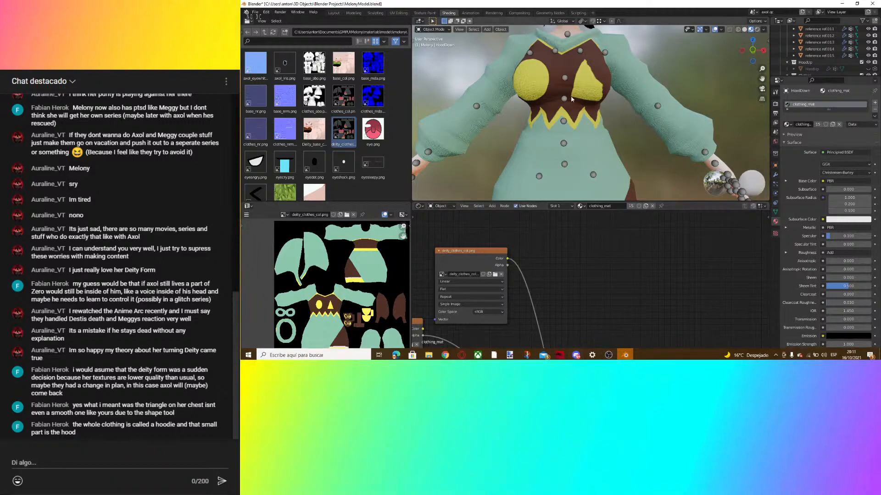
middle_click_drag(572, 99, 586, 112)
mouse_move(605, 359)
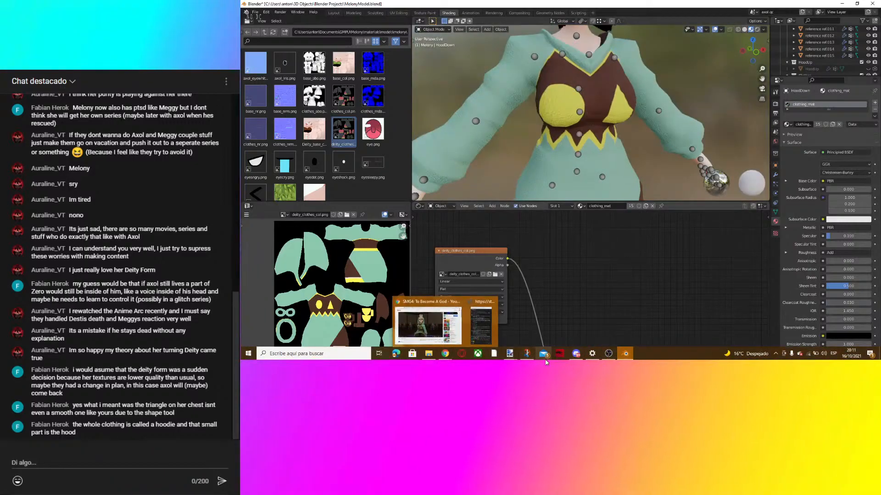
In paint.net, undo the last layer merge in the clothing texture and move the chest triangle about 19 px right and 22 px up.
mouse_move(510, 353)
left_click(560, 335)
scroll(582, 199, "up", 3, "ctrl")
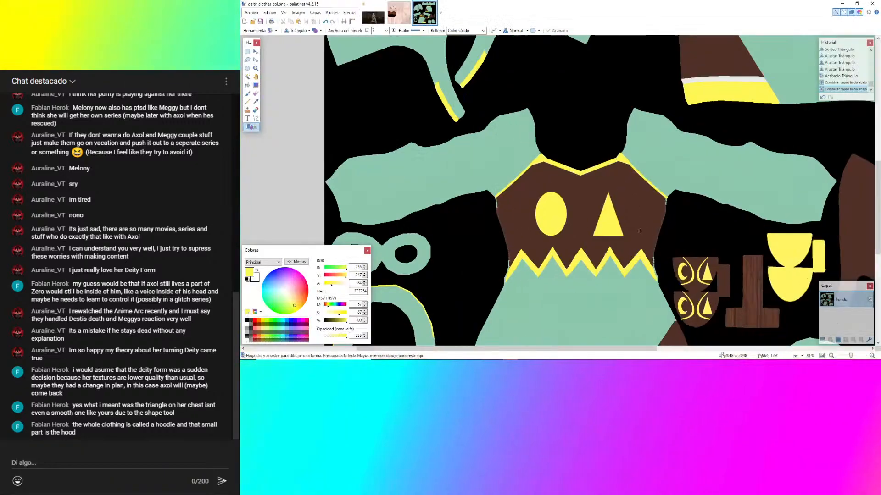
key("s")
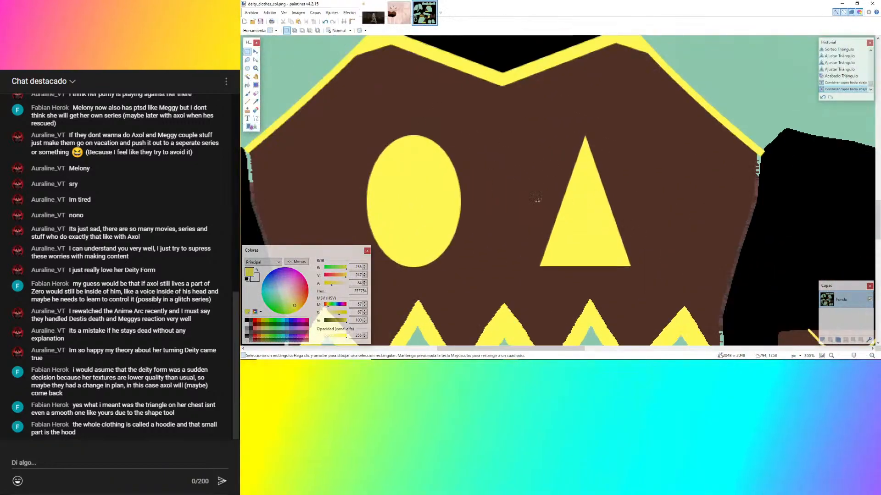
key("ctrl+shift+n")
left_click_drag(516, 280, 662, 119)
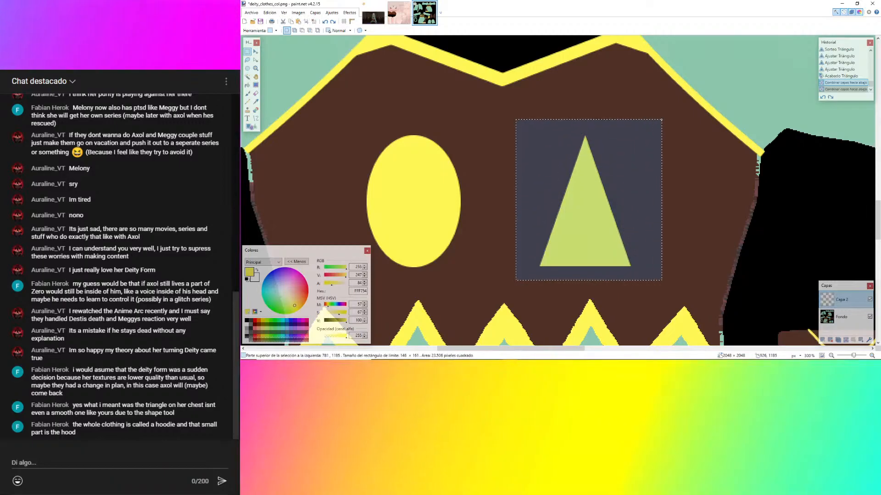
left_click(255, 51)
left_click_drag(590, 194, 610, 172)
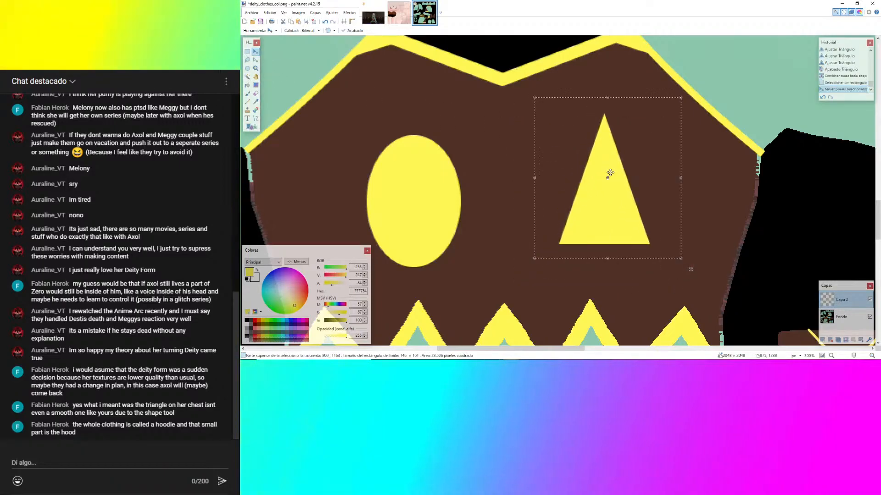
Deselect the triangle, merge its layer down into Fondo and save the clothing texture.
key("ctrl+d")
key("ctrl+m")
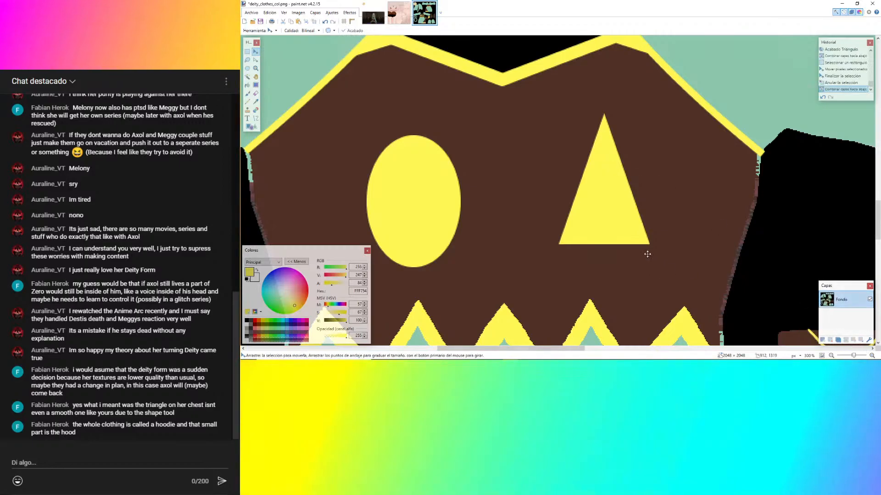
key("ctrl+s")
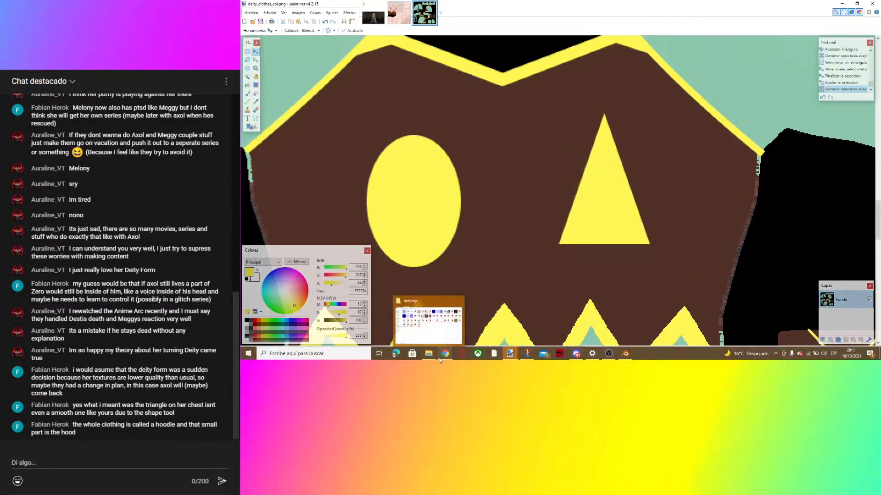
Glance at the live chat window in Chrome, and reload deity_clothes_col.png in Blender's image texture node to view the moved triangle.
mouse_move(445, 354)
left_click(472, 321)
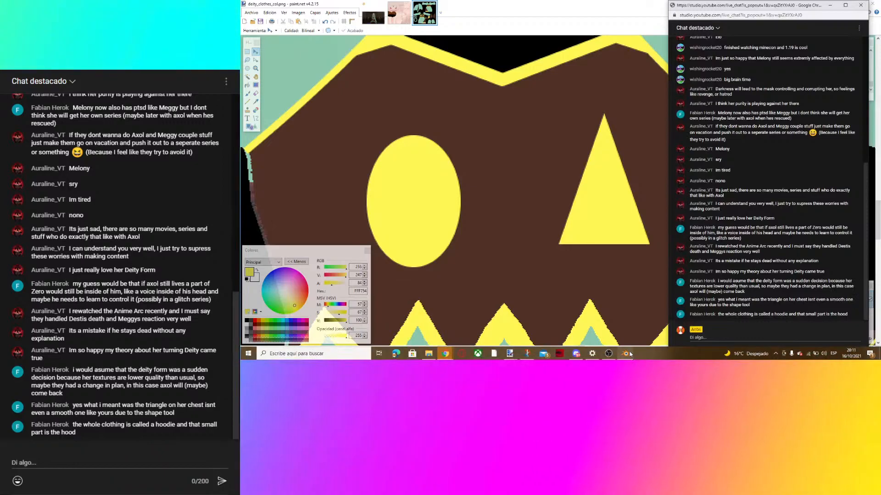
mouse_move(575, 354)
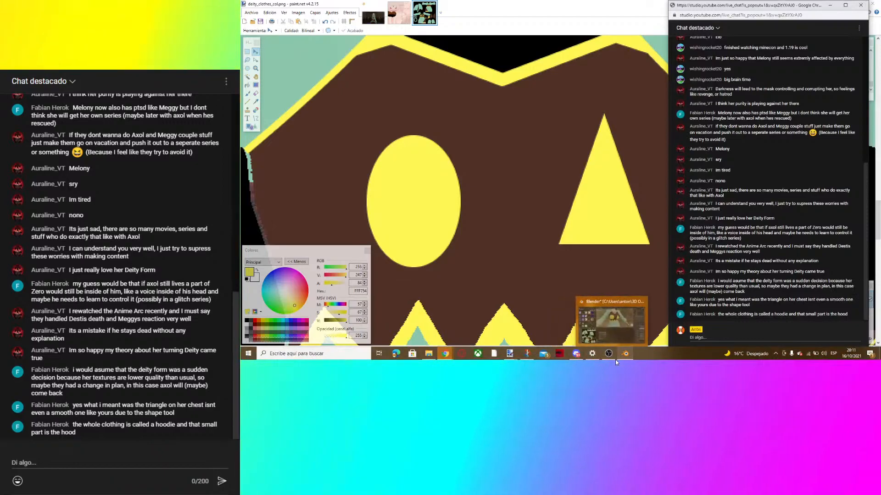
left_click(625, 353)
left_click(495, 275)
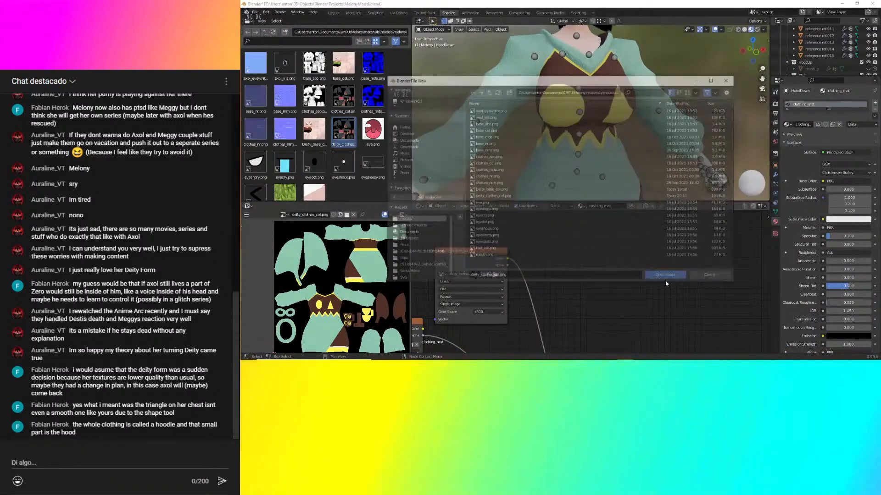
left_click(666, 277)
middle_click_drag(686, 114, 656, 111)
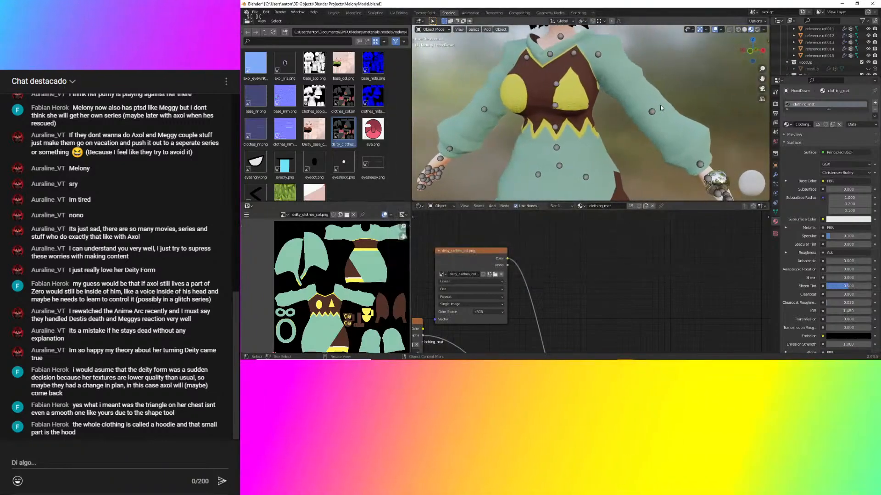
Compare the chest symbols in the paint.net character reference with those on the Blender model.
mouse_move(572, 356)
mouse_move(510, 354)
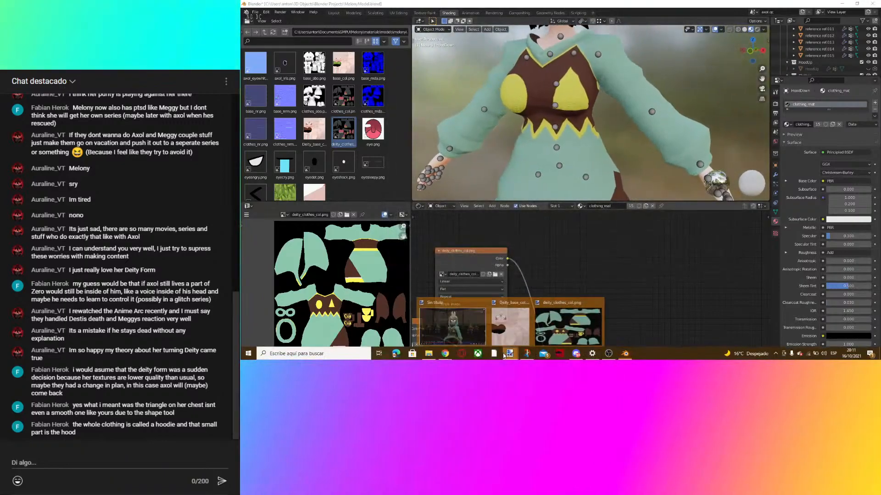
left_click(450, 323)
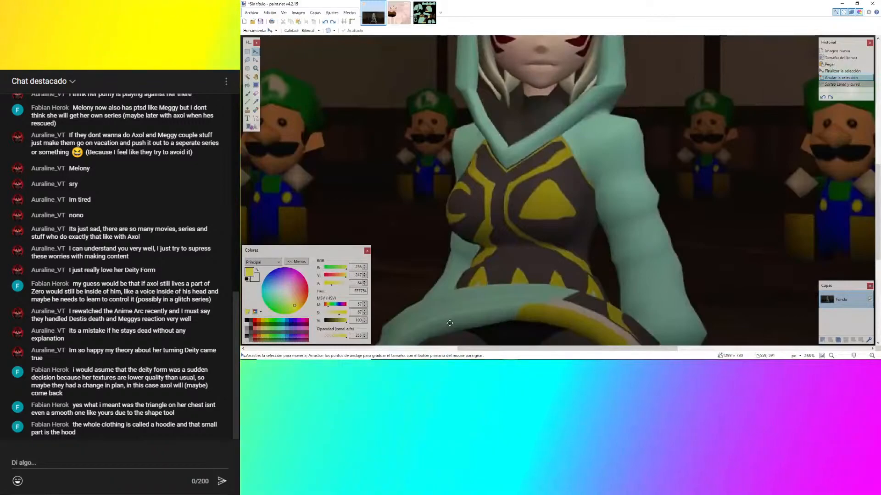
mouse_move(656, 359)
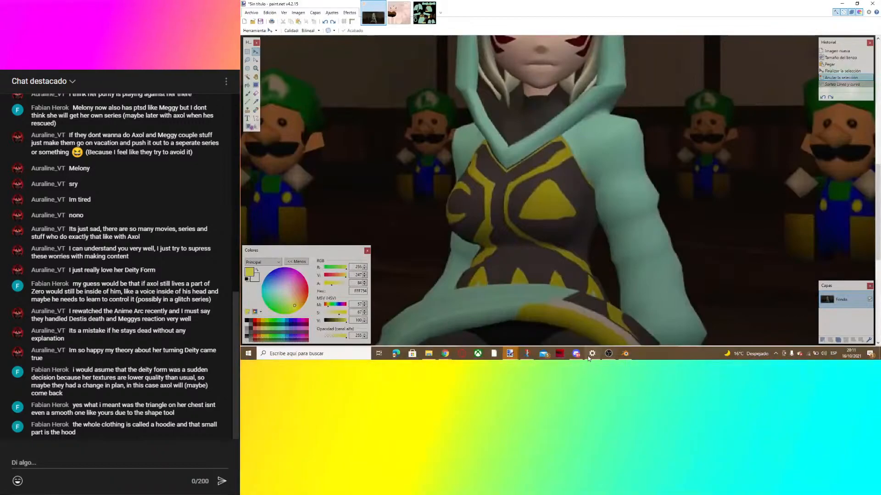
left_click(625, 354)
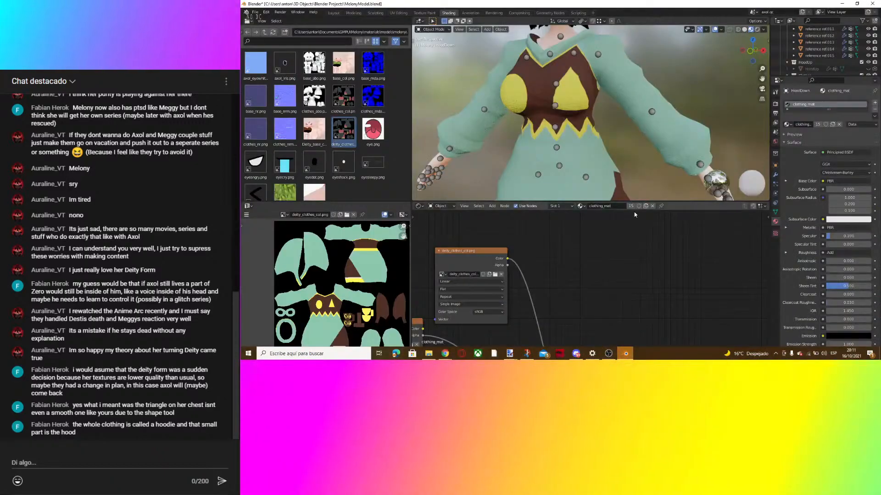
scroll(590, 118, "up", 6)
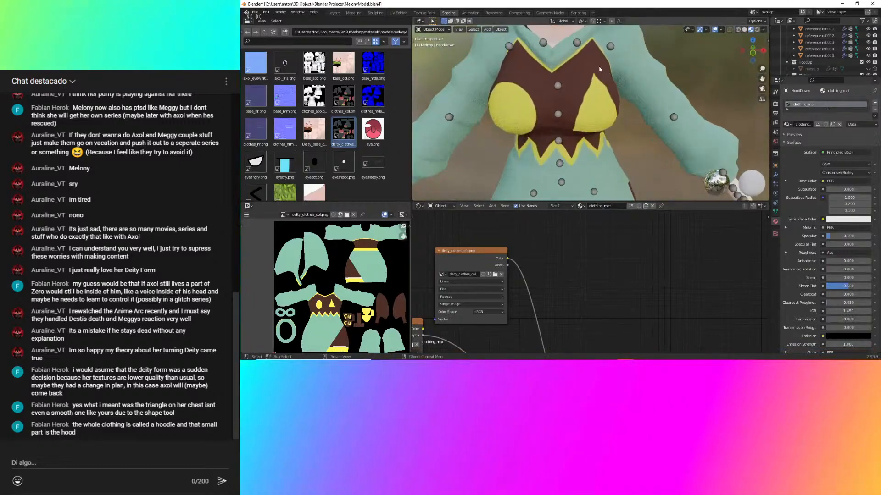
scroll(614, 155, "down", 5)
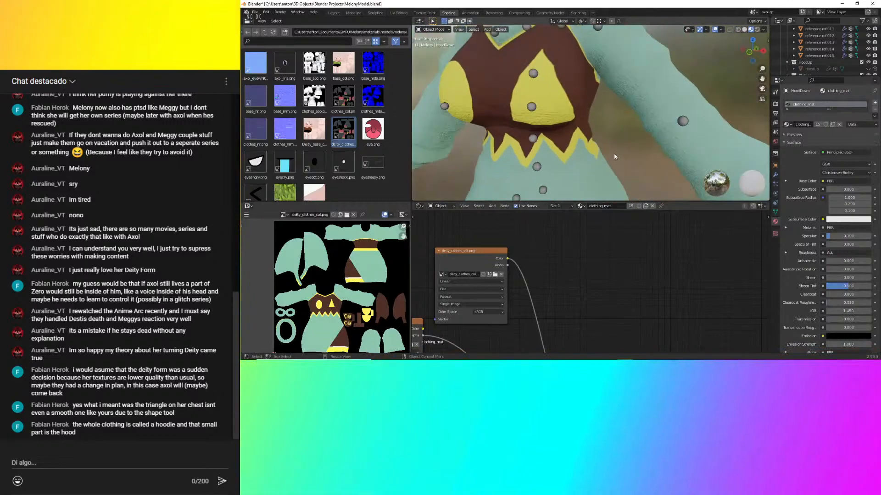
mouse_move(526, 360)
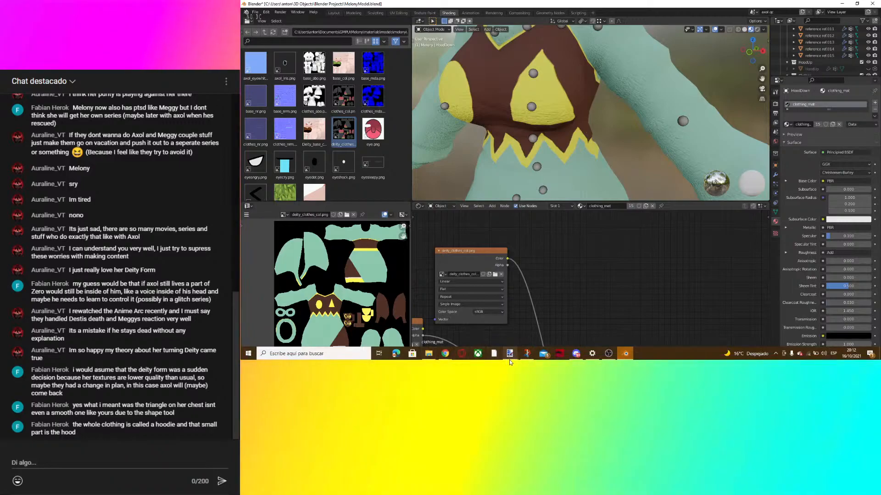
In paint.net, undo the layer merge of the clothing texture, squash the ellipse and triangle vertically together and move both up.
left_click(566, 337)
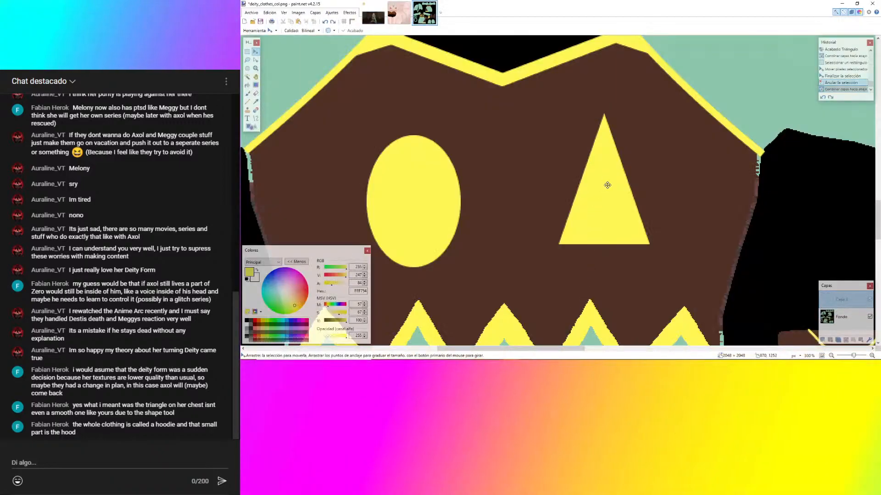
left_click(247, 51)
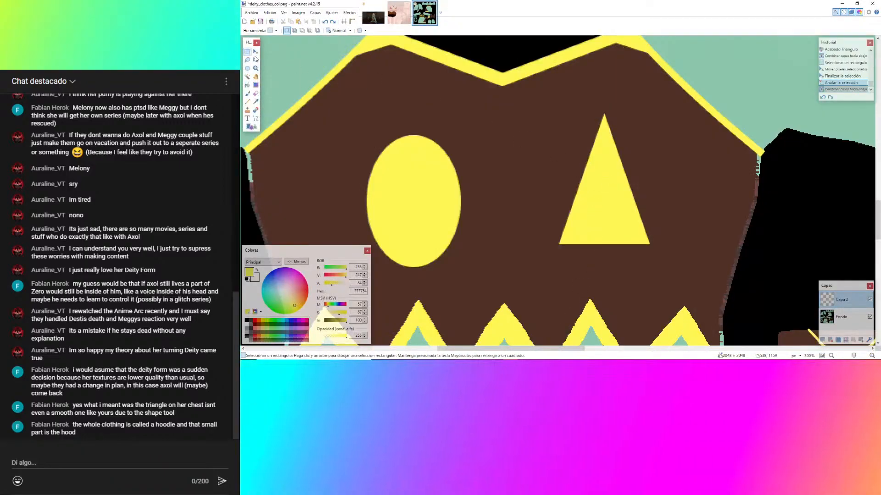
left_click_drag(328, 119, 489, 281)
left_click_drag(522, 101, 680, 274, "ctrl")
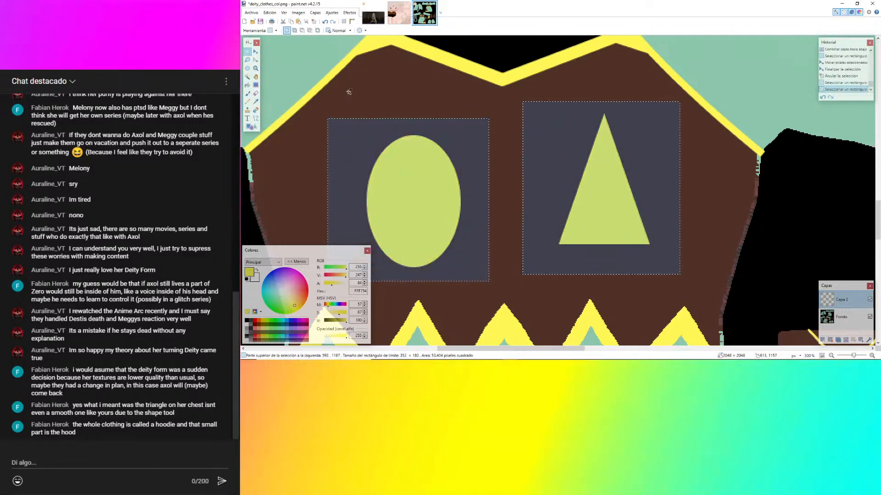
scroll(488, 118, "down", 3, "ctrl")
left_click_drag(333, 72, 676, 240)
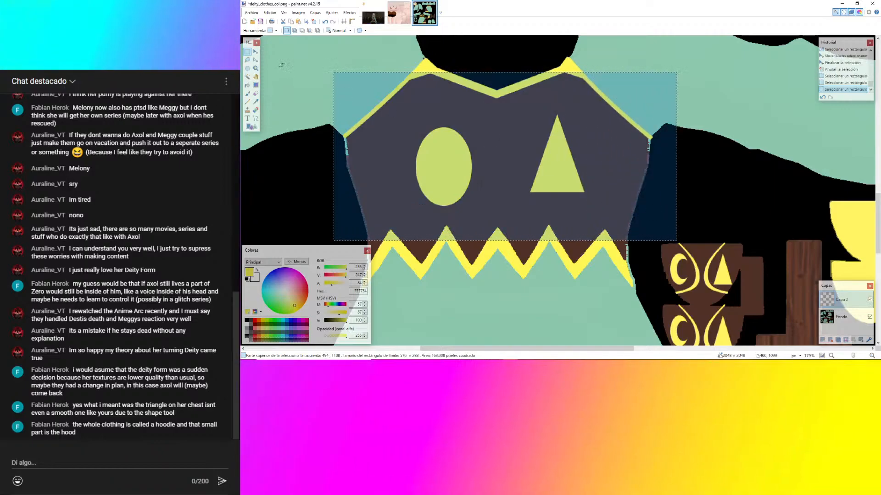
left_click(256, 52)
scroll(488, 81, "up", 2, "ctrl")
left_click_drag(513, 68, 514, 112)
key("ctrl+d")
left_click(598, 236)
left_click_drag(598, 235, 597, 213)
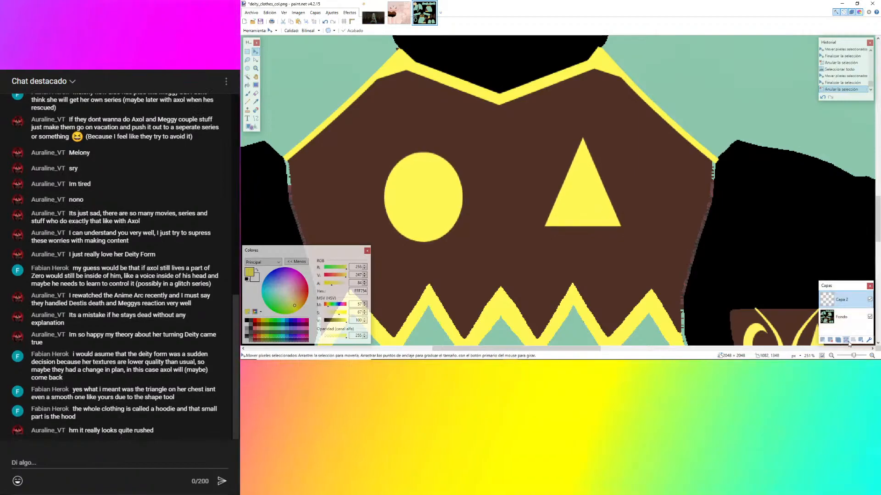
Deselect the shortened chest symbols, merge Capa 2 down into Fondo and save the texture.
key("ctrl+d")
key("ctrl+m")
key("ctrl+s")
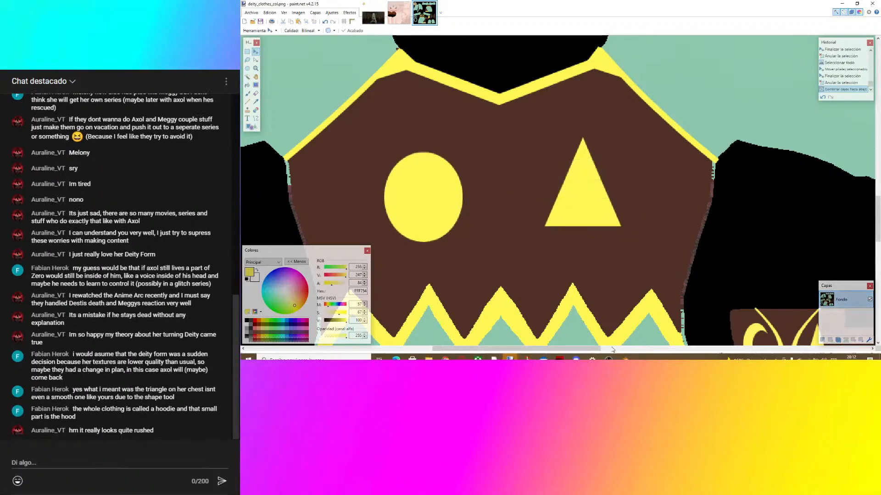
Reload deity_clothes_col.png in Blender's image texture node and view the shortened symbols on the whole character.
key("alt+Tab")
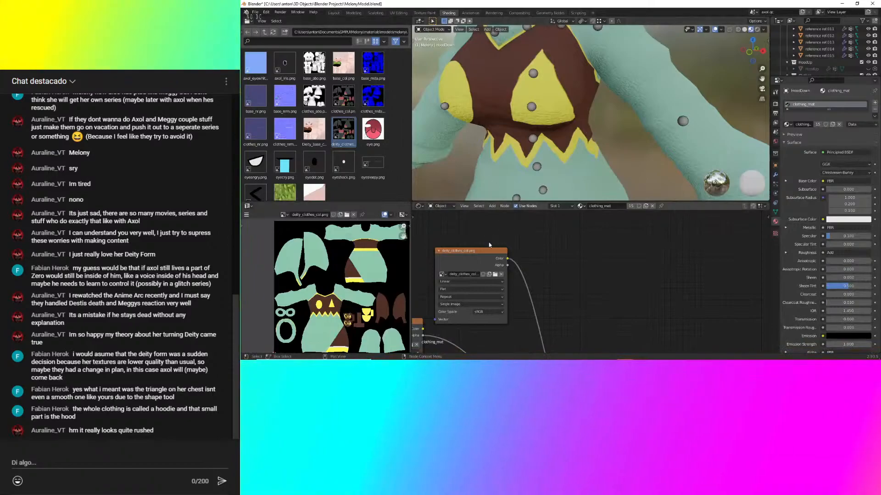
left_click(495, 273)
left_click(659, 280)
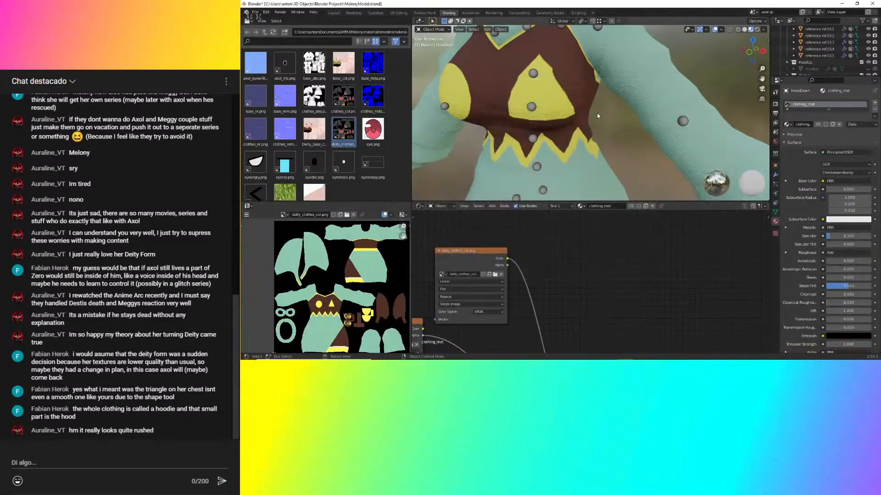
middle_click_drag(598, 116, 610, 129)
scroll(609, 130, "down", 6)
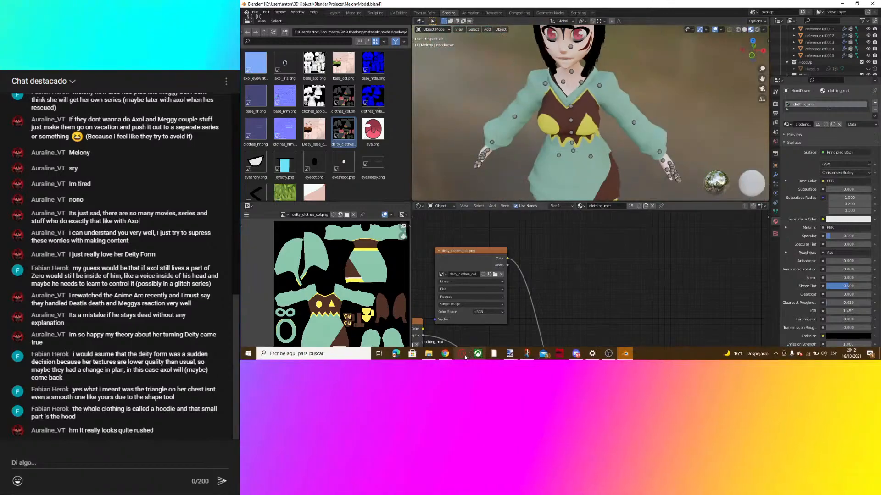
Compare the chest symbols in the YouTube video, the Blender model and the paint.net reference, ending on the deity_clothes_col.png image.
mouse_move(446, 355)
left_click(434, 317)
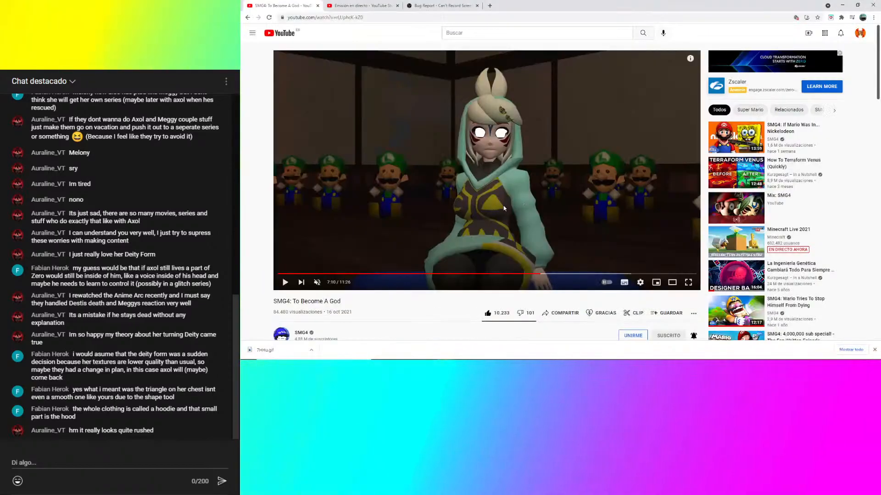
mouse_move(620, 362)
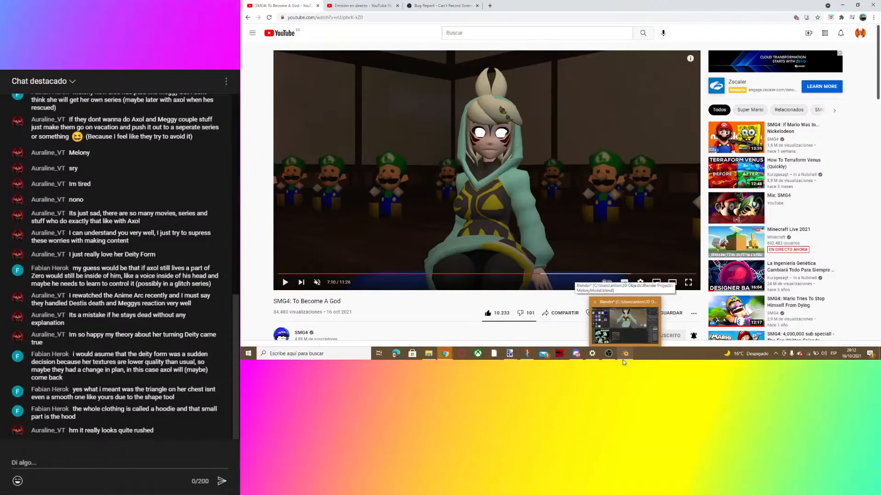
left_click(618, 324)
middle_click_drag(612, 110, 559, 87)
mouse_move(536, 358)
left_click(428, 355)
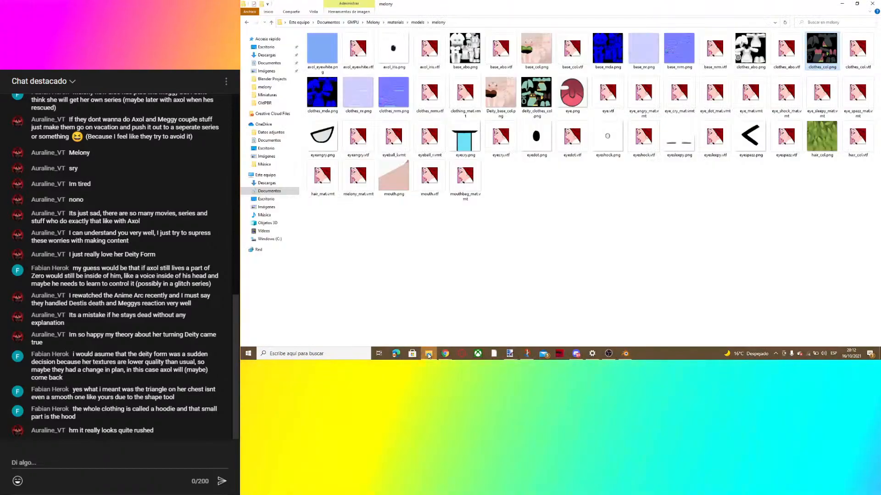
mouse_move(513, 355)
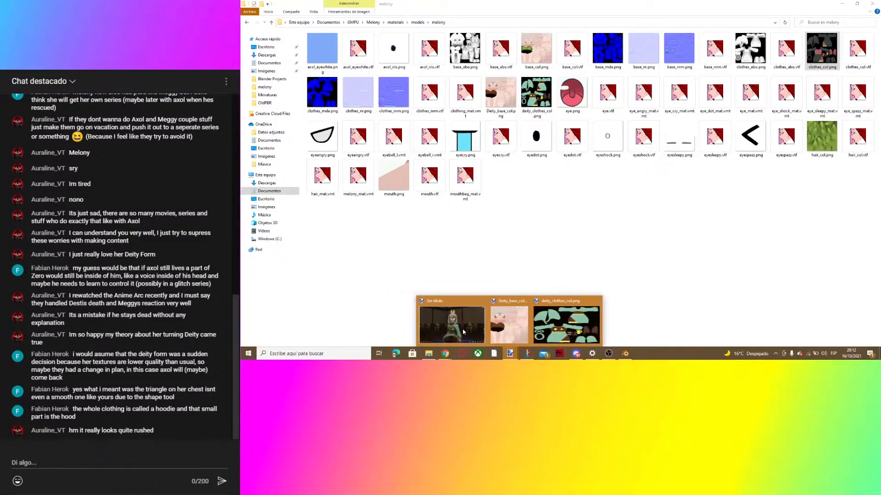
left_click(460, 325)
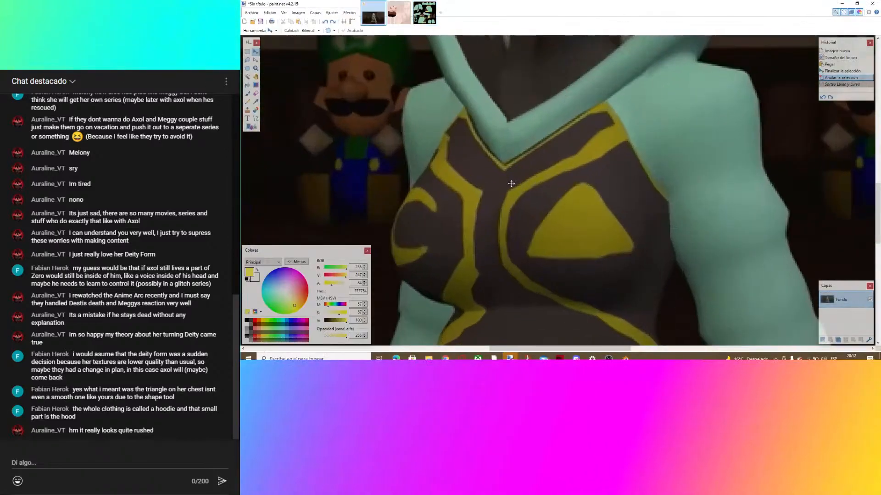
scroll(472, 186, "up", 4, "ctrl")
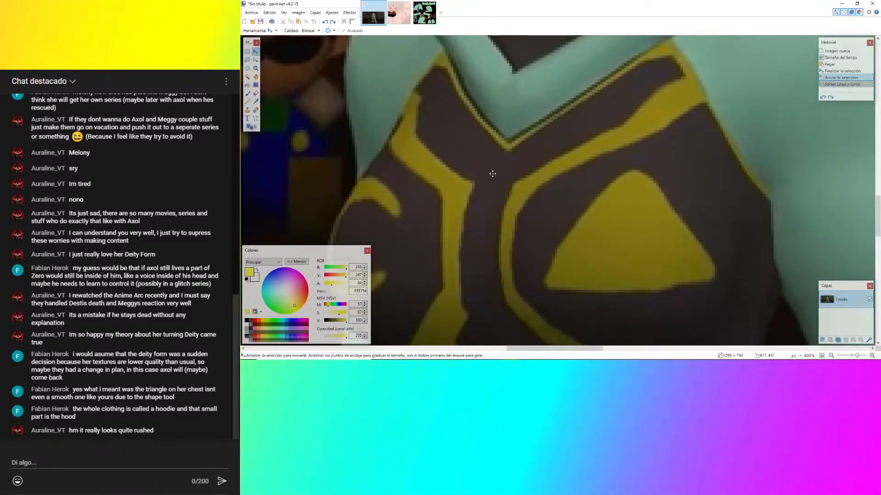
scroll(489, 181, "down", 4, "ctrl")
left_click(423, 19)
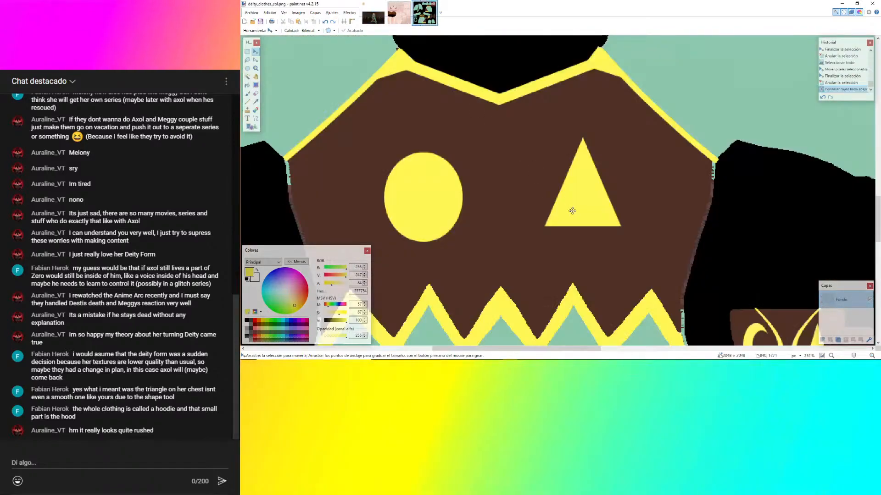
key("s")
left_click_drag(515, 127, 663, 248)
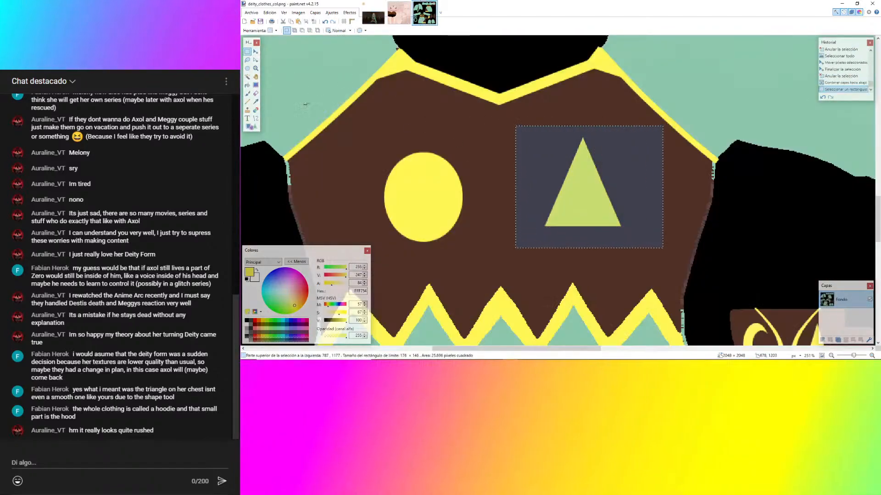
left_click(255, 51)
left_click_drag(515, 247, 555, 229)
key("ctrl+z")
key("ctrl+z")
Undo the merge of Capa 2, scale the selected triangle area down to about 125 × 119 px and move it slightly down.
key("ctrl+z")
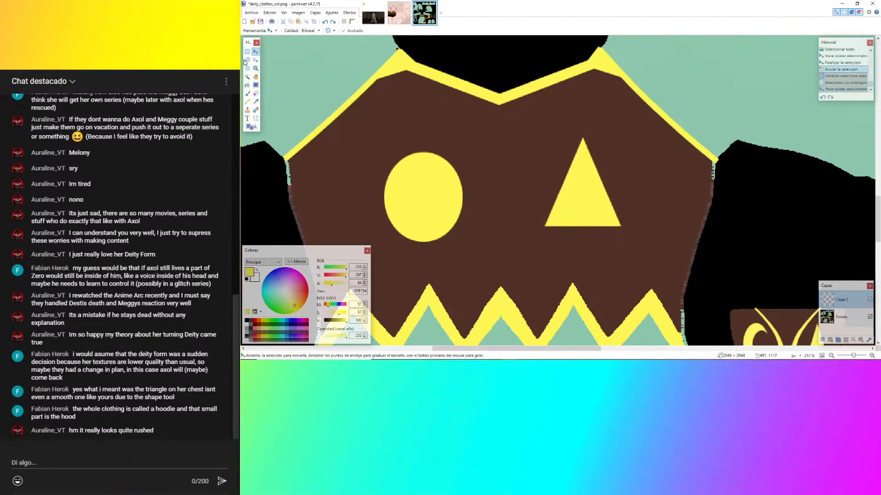
left_click(247, 51)
left_click_drag(519, 127, 644, 248)
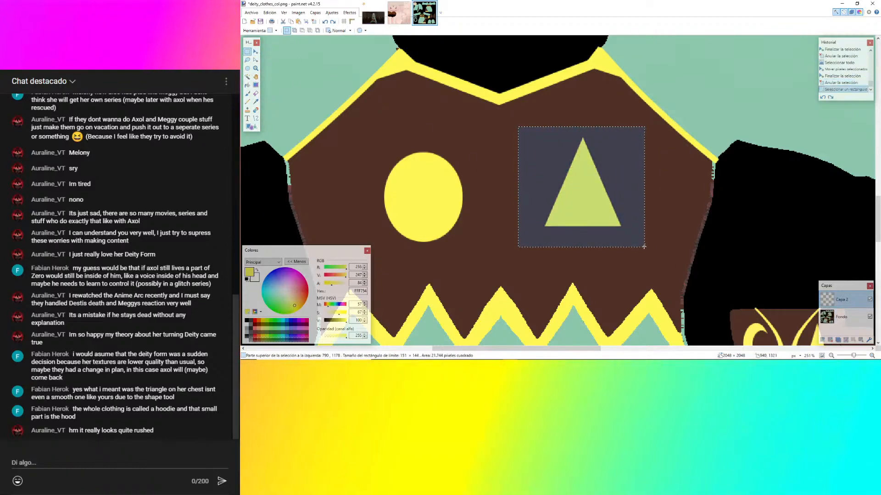
key("m")
left_click_drag(519, 245, 540, 224)
mouse_move(632, 195)
left_mouse_down()
mouse_move(623, 202)
mouse_move(631, 209)
left_mouse_up()
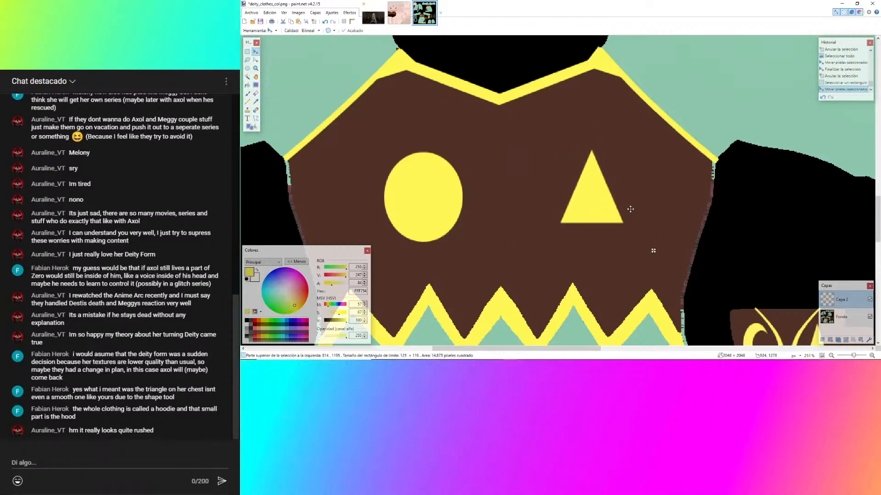
key("ctrl+d")
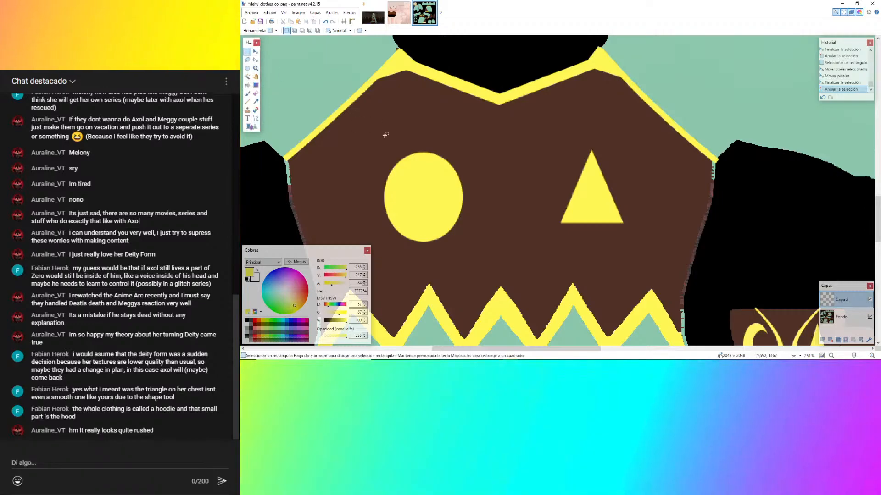
Scale the selected area around the chest ellipse down to about 119 × 121 px and move it slightly down.
left_click_drag(370, 141, 469, 247)
left_click(255, 52)
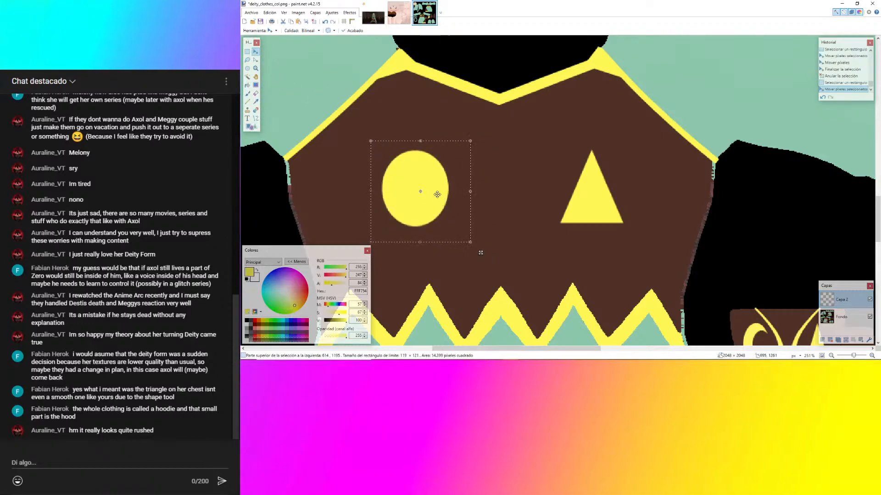
left_click_drag(437, 192, 435, 199)
Deselect the smaller ellipse, merge Capa 2 down into Fondo and save the clothing texture.
key("ctrl+d")
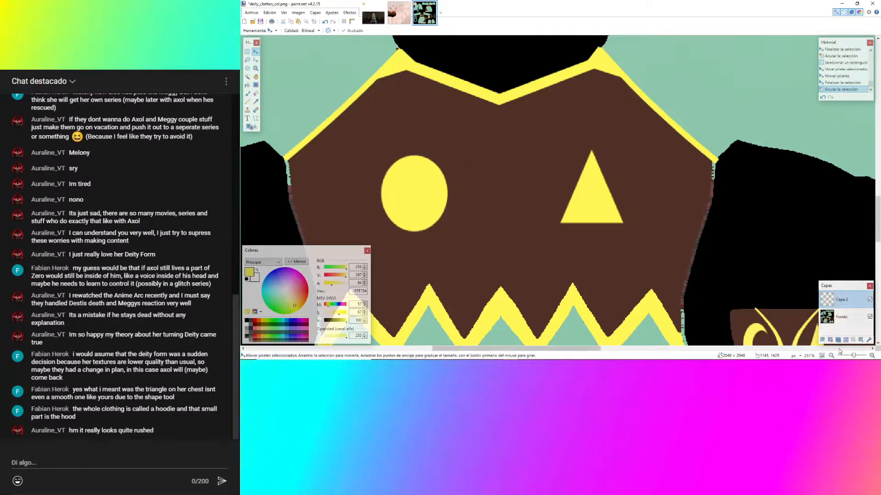
left_click(845, 340)
key("ctrl+s")
In Blender, reload deity_clothes_col.png in the image texture node and inspect the smaller chest symbols from the sides and front.
key("alt+Tab")
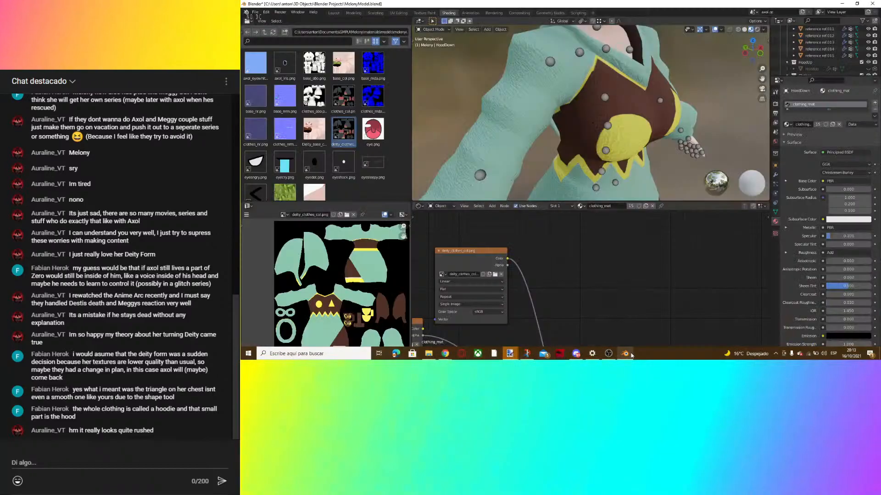
left_click(495, 274)
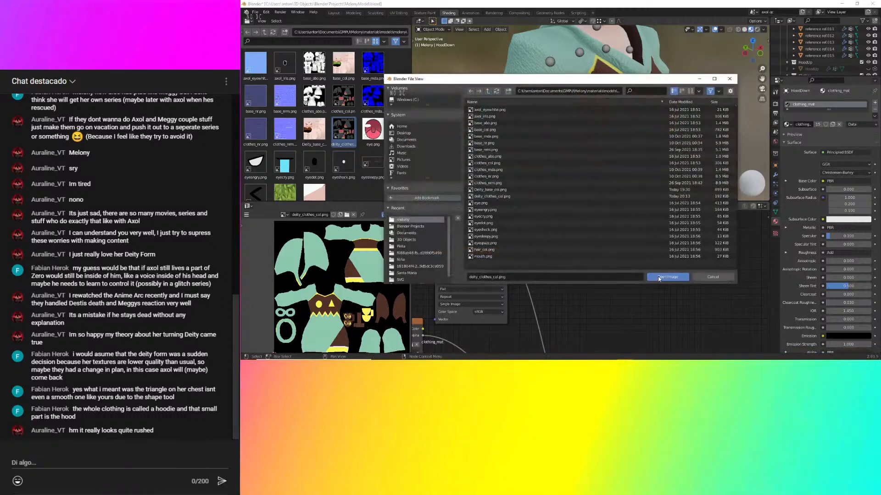
left_click(660, 276)
middle_click_drag(659, 98, 678, 58)
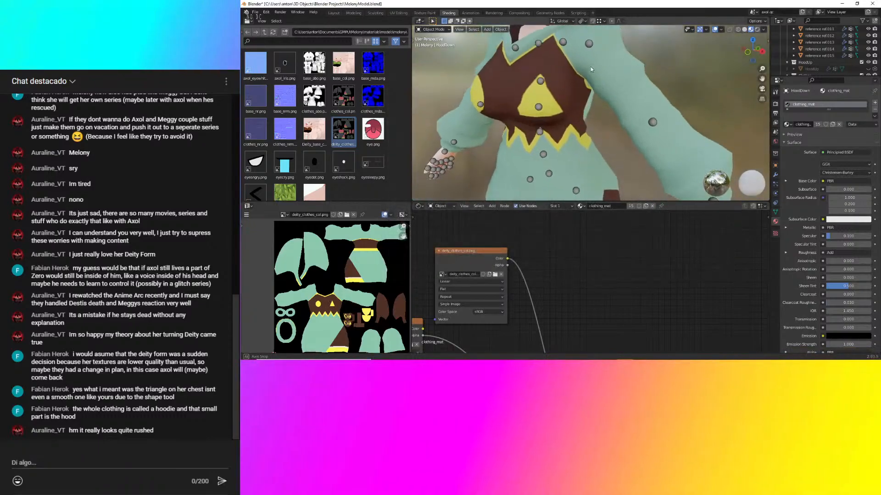
middle_click_drag(591, 70, 617, 79)
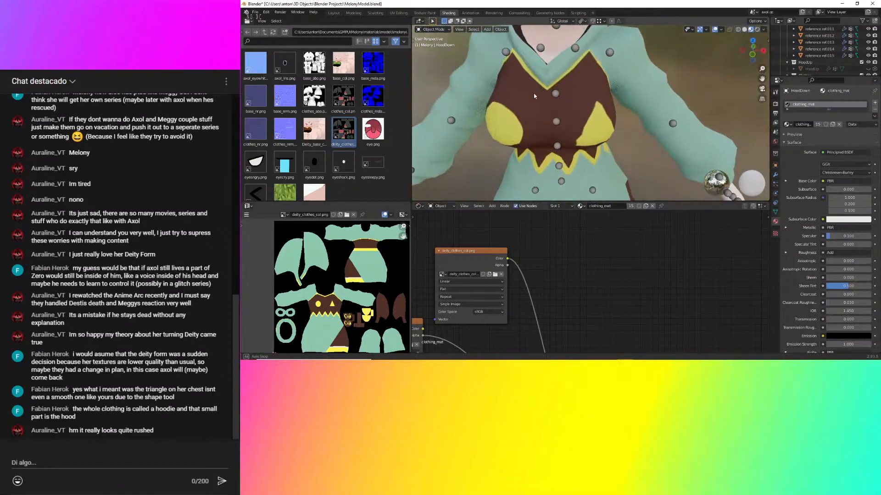
middle_click_drag(534, 96, 724, 54)
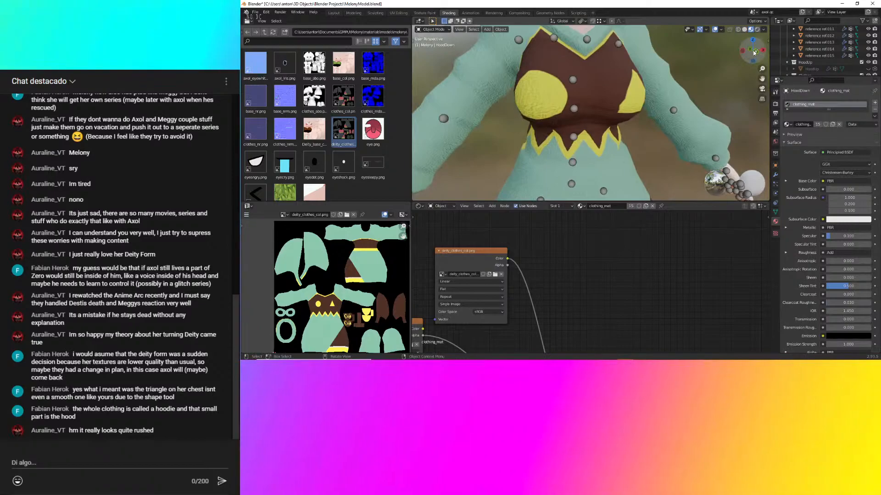
left_click(754, 52)
middle_click_drag(656, 90, 651, 126, "shift")
In paint.net, undo the layer merge of the clothing texture and move the ellipse slightly up and outward, away from the triangle.
mouse_move(629, 357)
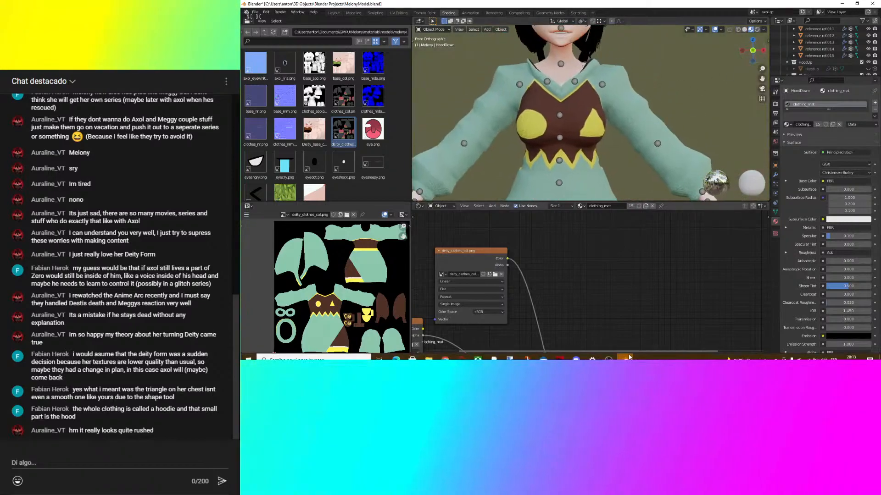
mouse_move(510, 353)
left_click(569, 314)
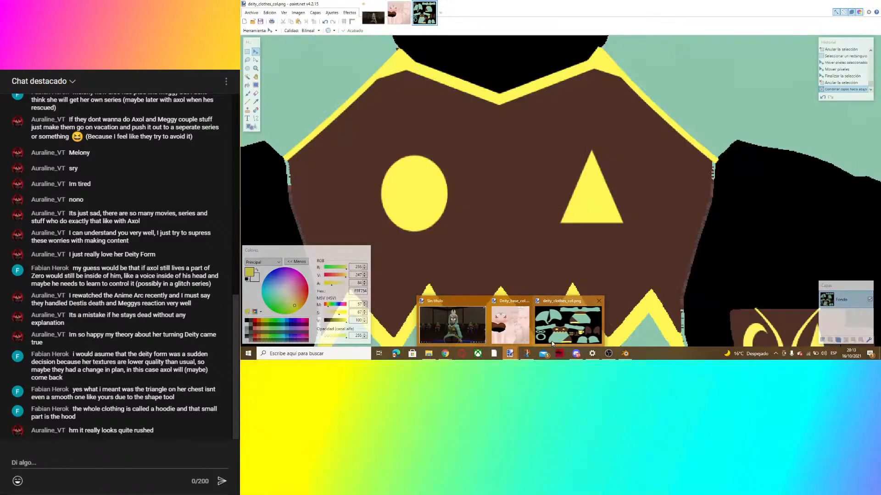
left_click(247, 52)
key("ctrl+z")
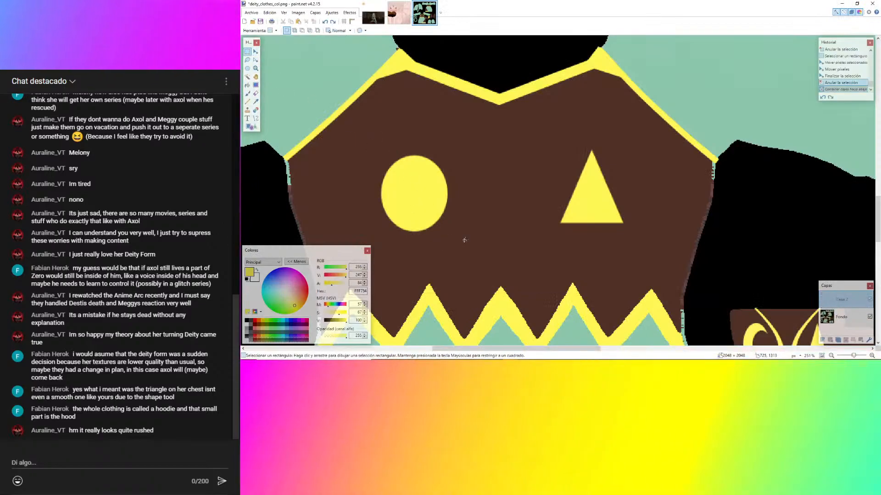
left_click_drag(466, 235, 354, 138)
left_click(255, 52)
scroll(379, 159, "up", 2, "ctrl")
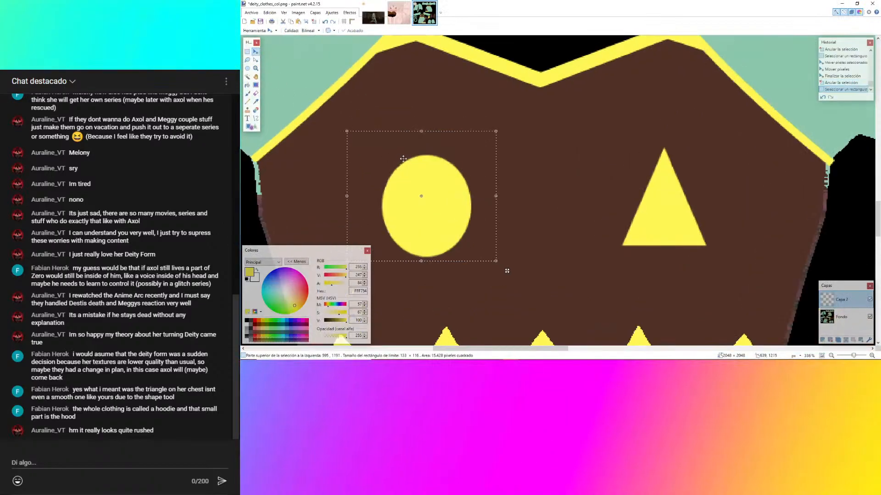
left_click_drag(416, 159, 403, 154)
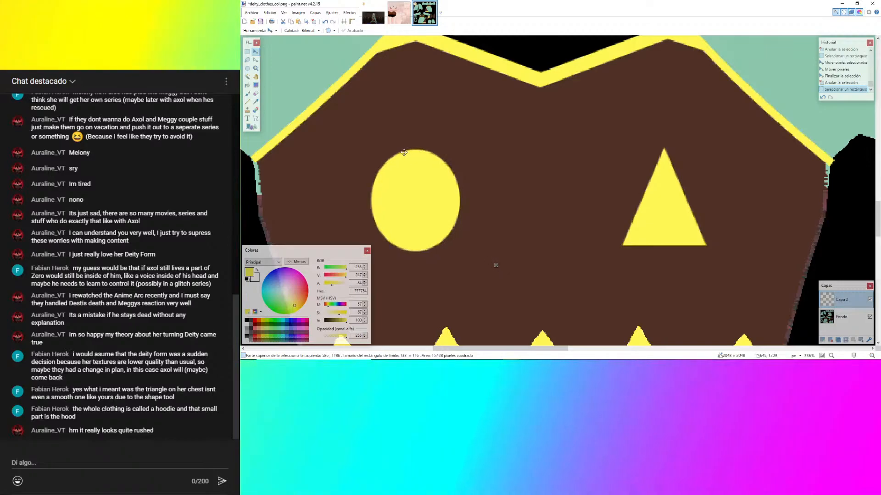
Deselect the repositioned ellipse, merge Capa 2 into Fondo again and save deity_clothes_col.png.
key("ctrl+d")
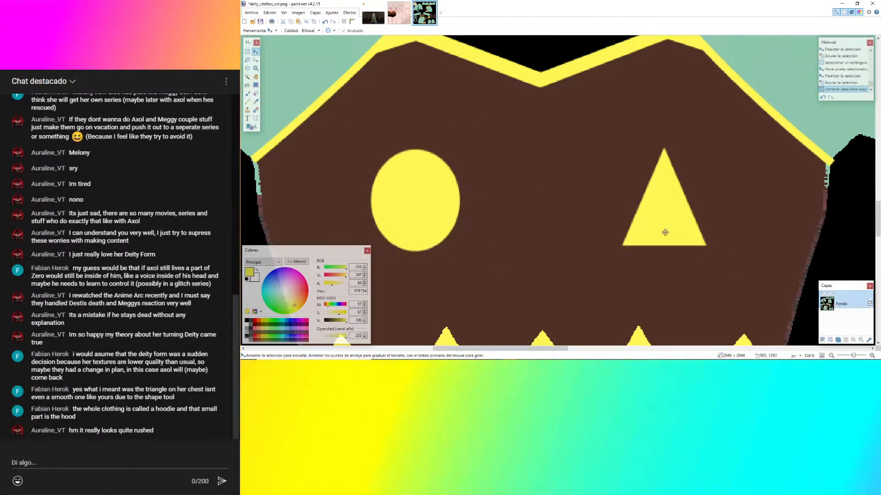
key("ctrl+m")
key("ctrl+s")
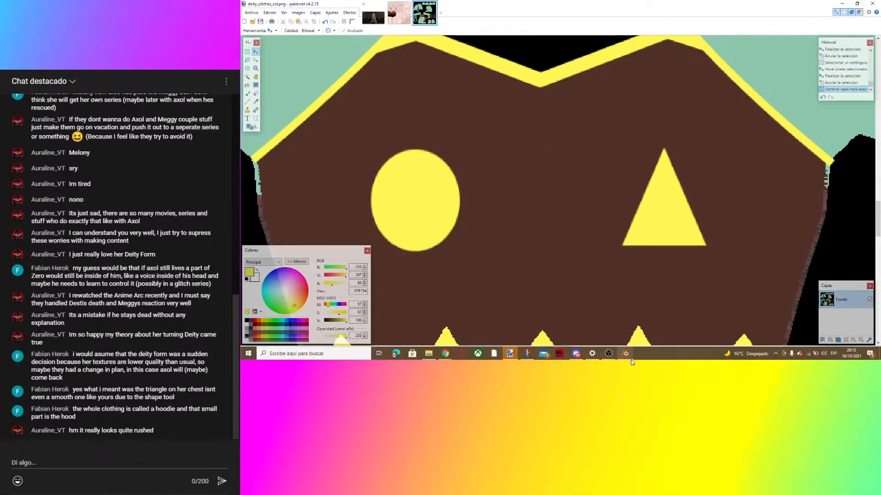
Reload deity_clothes_col.png in Blender's image texture node and check the repositioned ellipse on the character's chest from several angles.
left_click(626, 355)
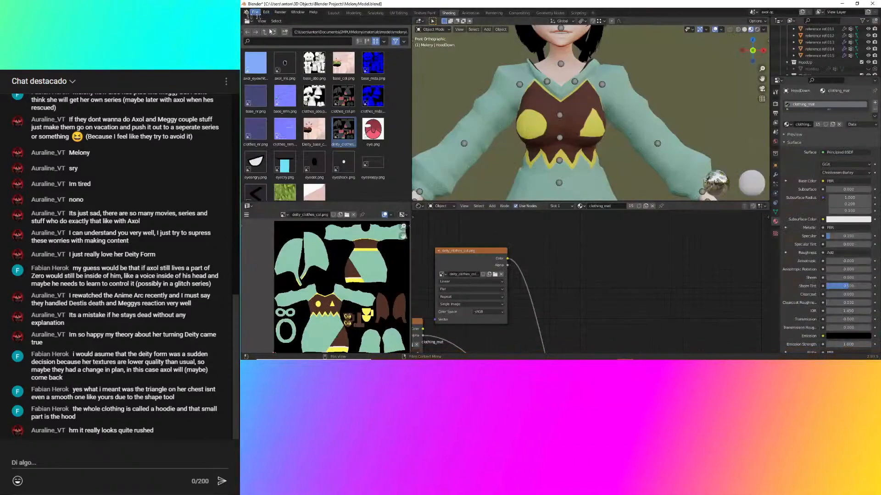
left_click(495, 275)
left_click(659, 276)
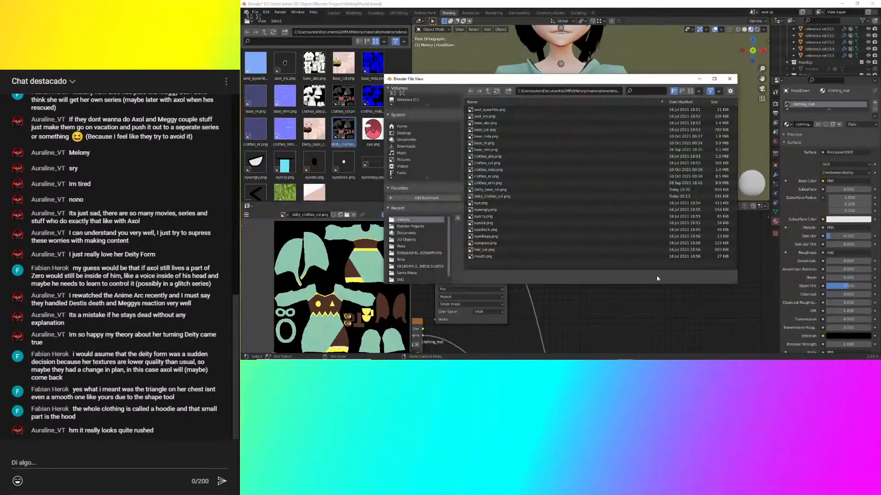
mouse_move(566, 109)
middle_mouse_down()
mouse_move(574, 105)
mouse_move(566, 113)
middle_mouse_up()
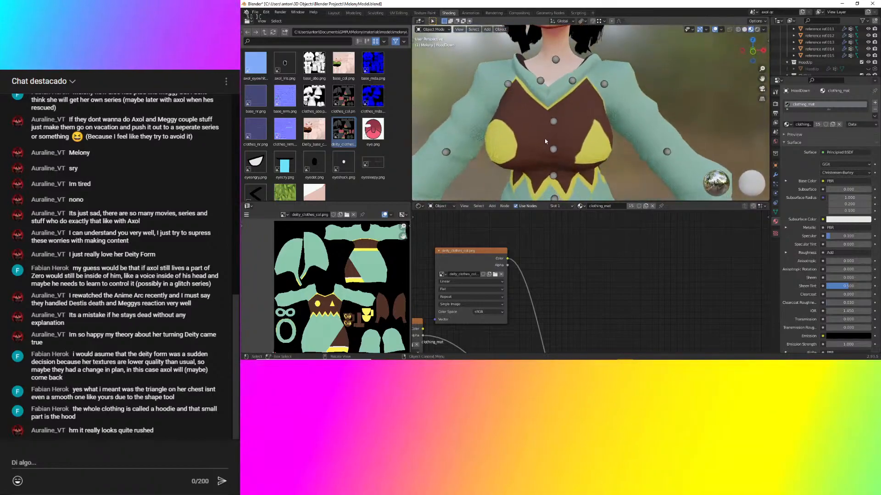
middle_click_drag(546, 141, 563, 118)
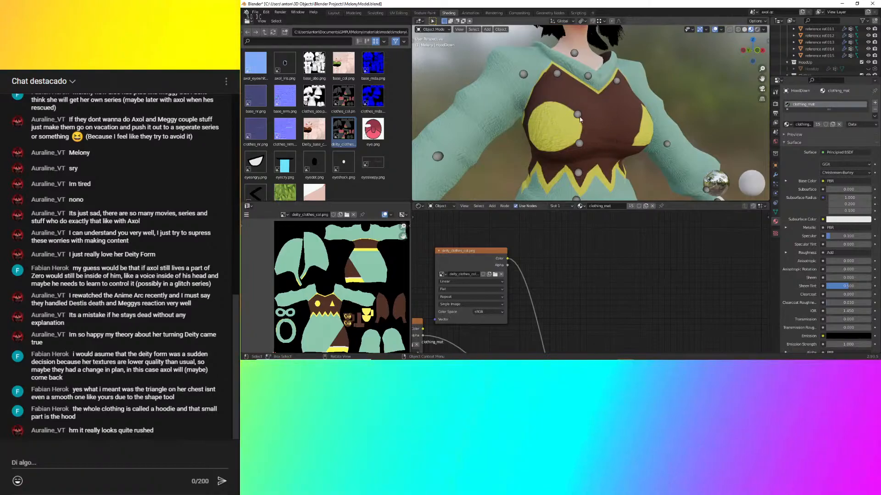
middle_click_drag(580, 119, 574, 148)
scroll(538, 135, "up", 1)
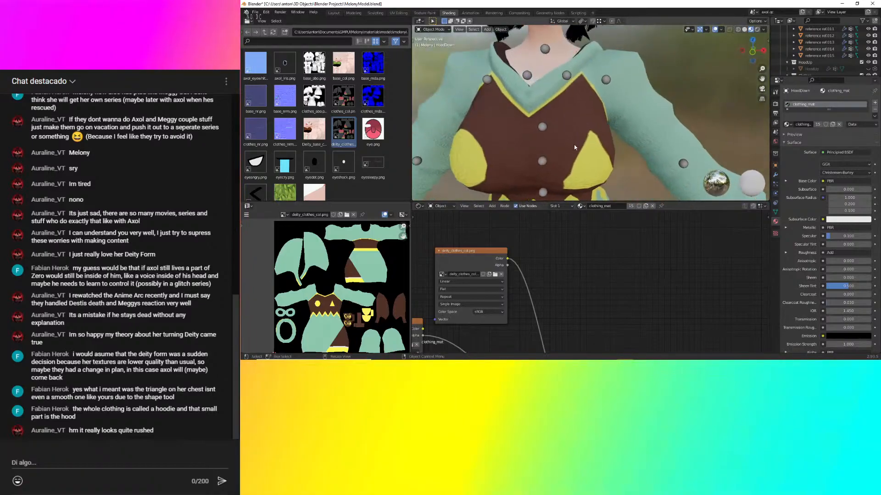
Examine the yellow bodice lines, chest symbols and hem trim in the paint.net character reference.
mouse_move(561, 361)
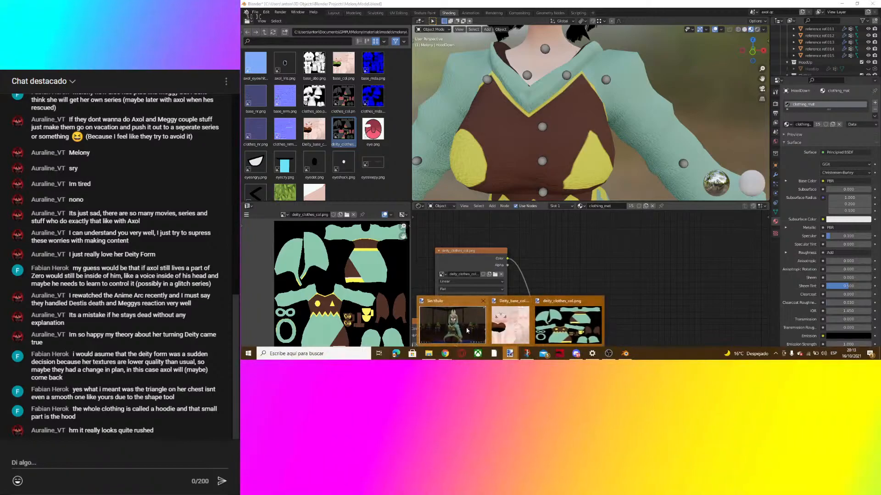
left_click(515, 355)
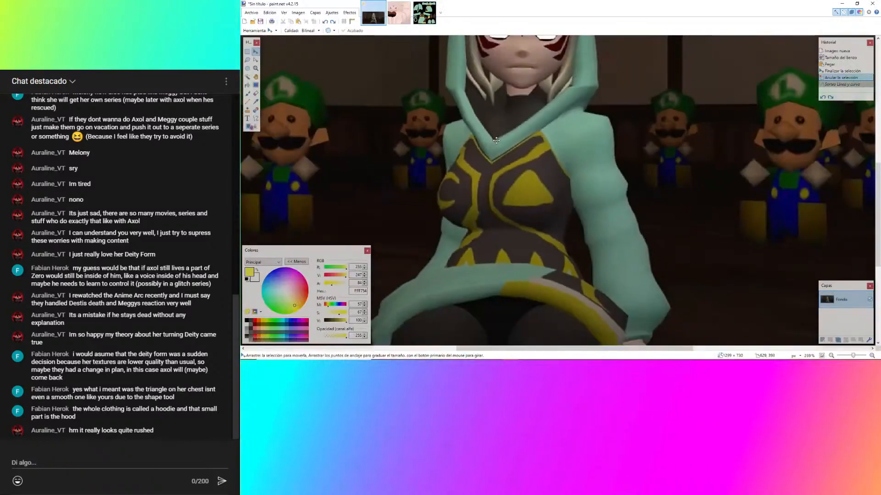
scroll(542, 150, "up", 2, "ctrl")
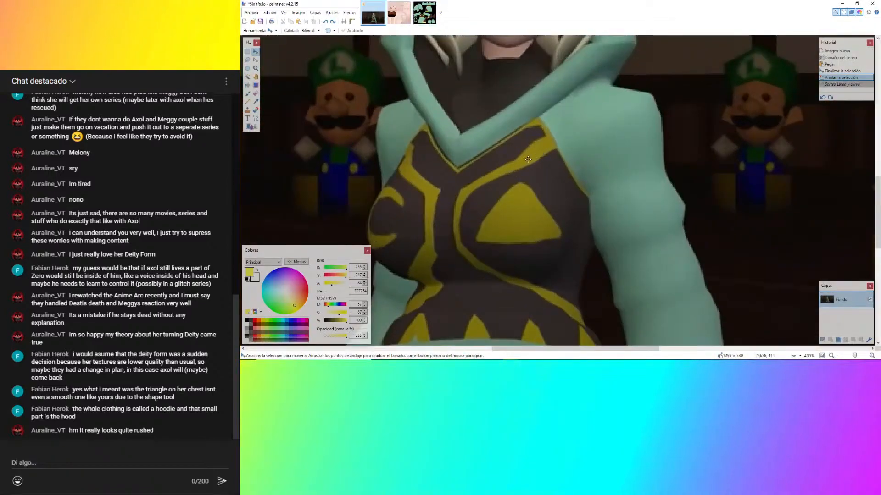
scroll(503, 258, "down", 4)
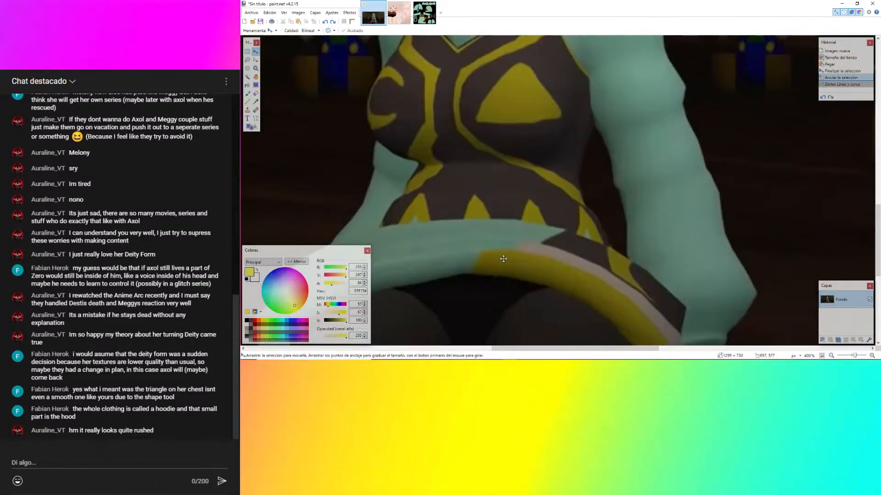
Add two empty layers above Fondo in deity_clothes_col.png and ready the Line/Curve tool for the bodice lines.
scroll(503, 259, "up", 2)
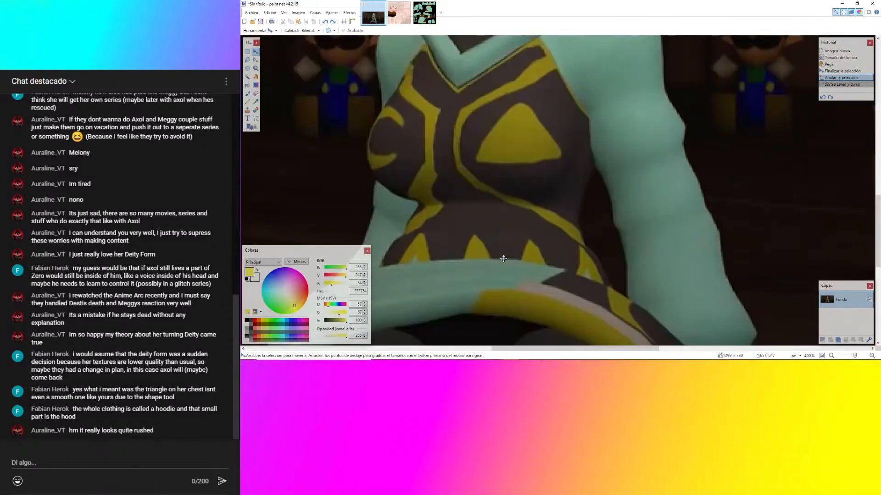
left_click(425, 14)
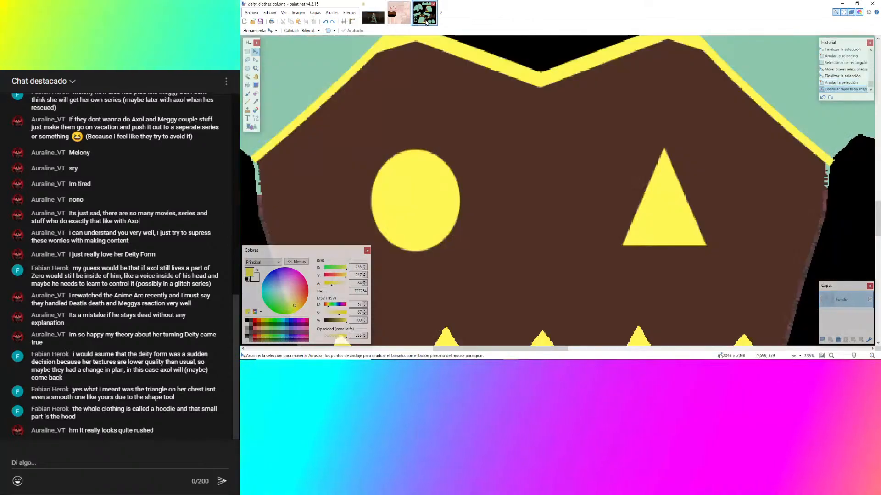
left_click(255, 118)
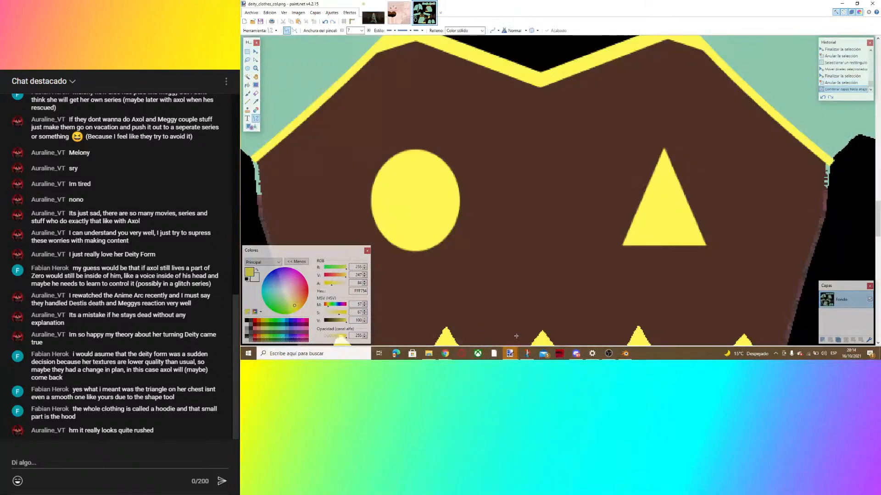
left_click(445, 314)
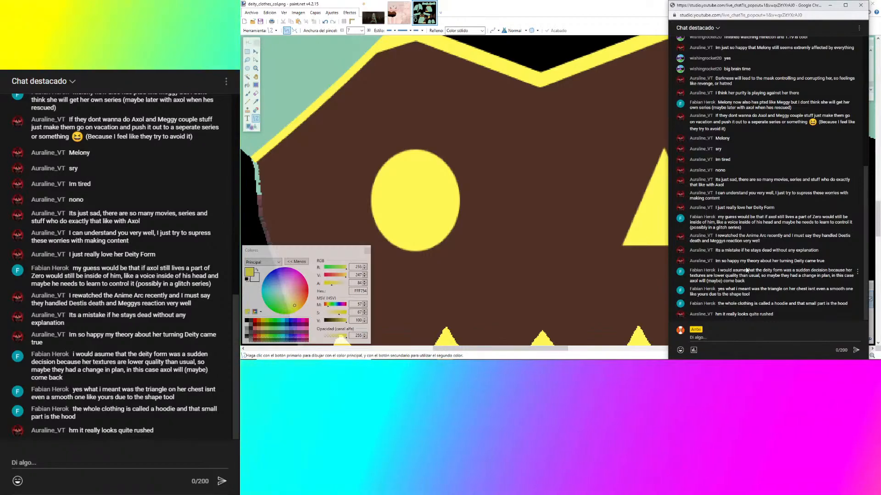
left_click(830, 8)
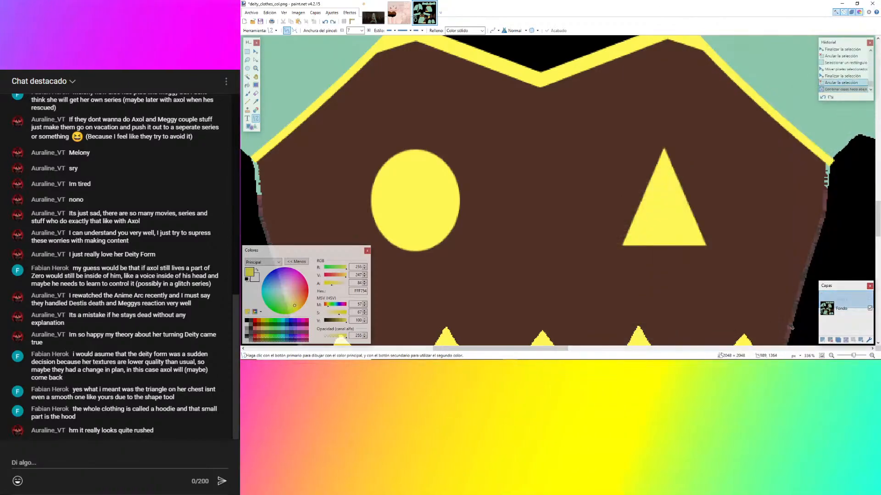
left_click(823, 340)
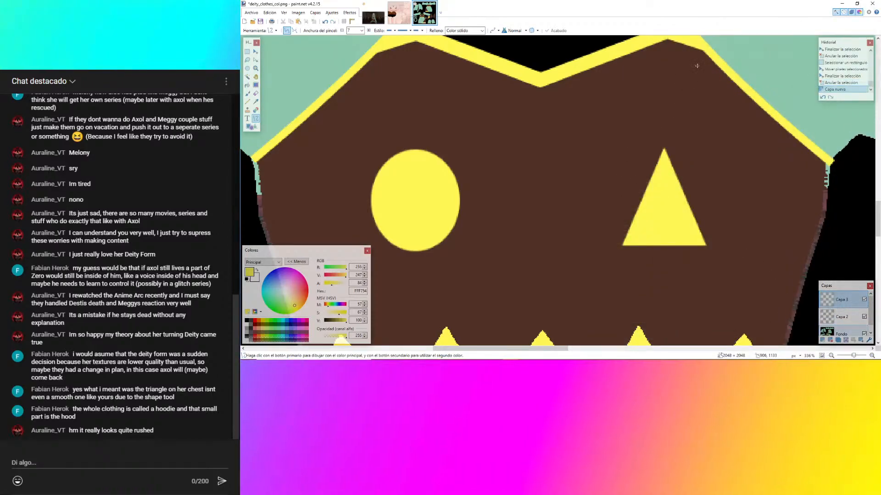
Draw a yellow curve about 134 px long from the triangle-side collar corner toward the chest centre, with brush width 12.
mouse_move(697, 41)
left_mouse_down()
mouse_move(678, 66)
mouse_move(581, 132)
left_mouse_up()
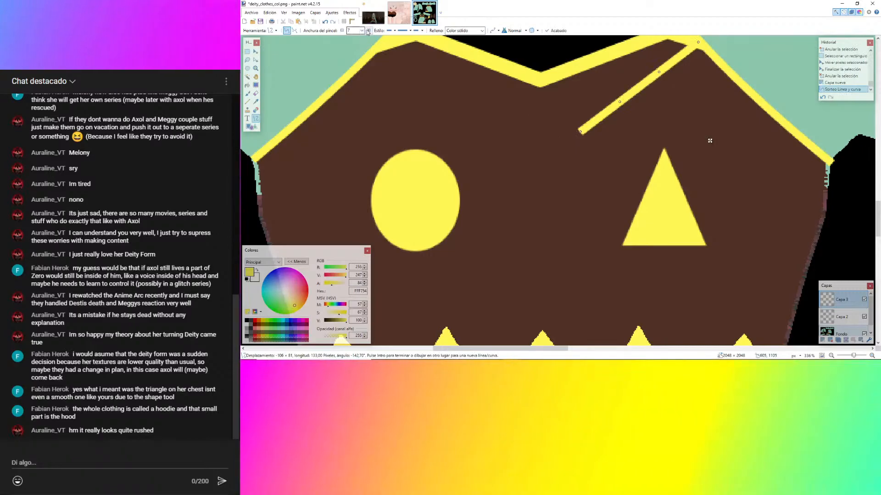
left_click(368, 31)
left_click(369, 31)
left_click(369, 30)
left_click(368, 31)
left_click(368, 31)
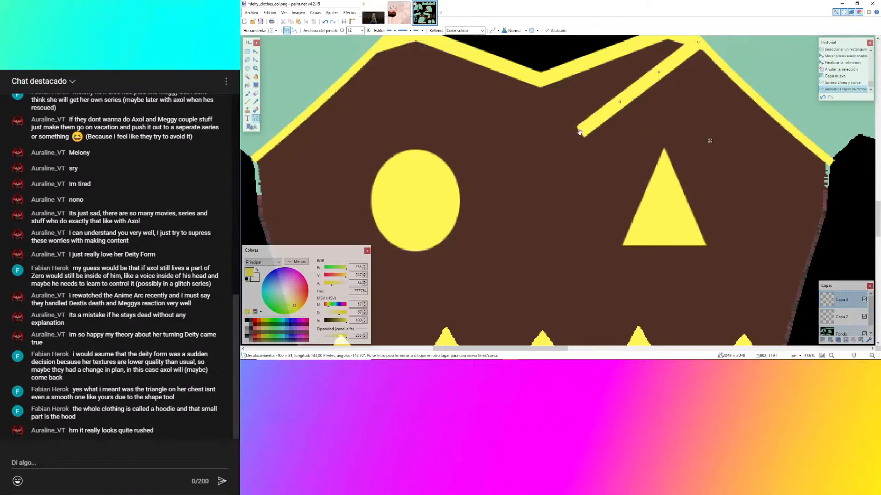
left_click_drag(580, 132, 576, 125)
left_click_drag(659, 71, 665, 73)
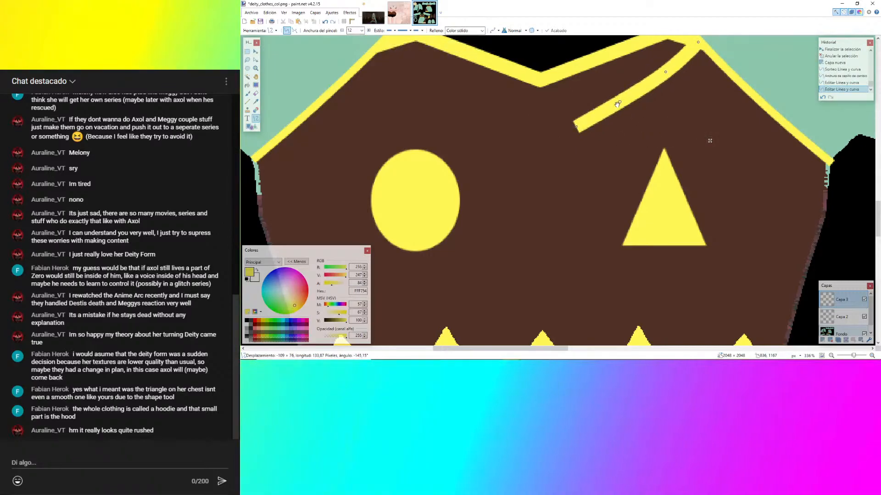
left_click_drag(617, 104, 614, 118)
key("Return")
Following the reference, draw a second yellow curve from the first one's inner end, bowing around the triangle's inner side to below it.
left_click(376, 19)
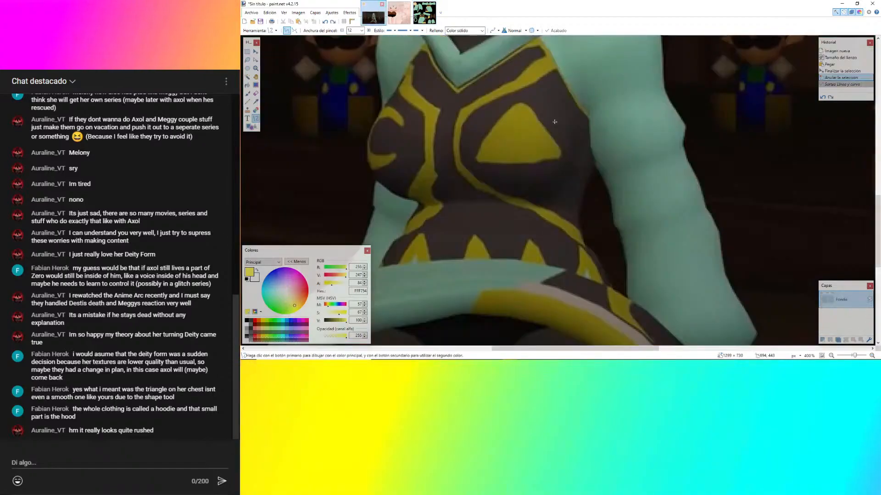
left_click(421, 16)
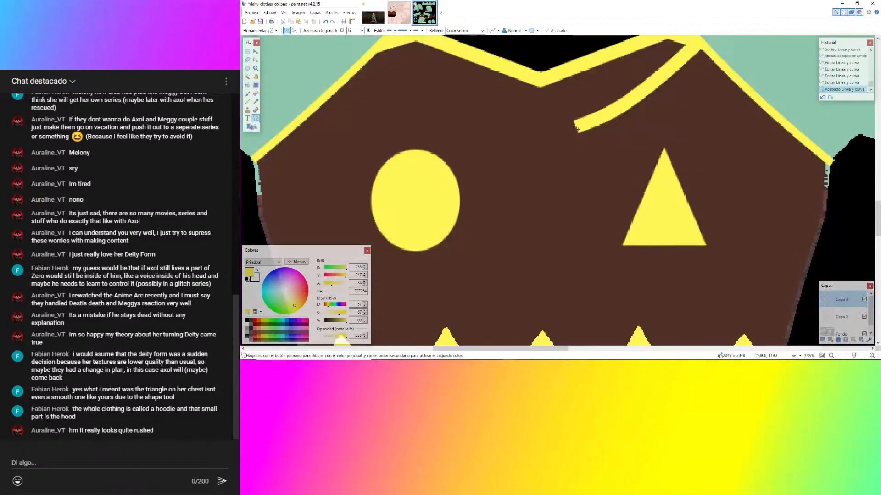
left_click_drag(578, 125, 599, 289)
left_click_drag(585, 180, 571, 179)
left_click_drag(592, 234, 572, 235)
left_click_drag(599, 292, 601, 279)
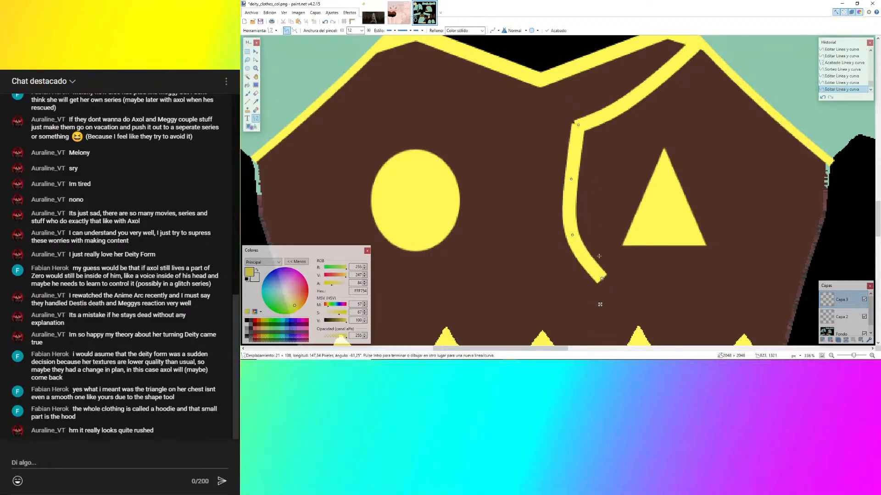
left_click_drag(571, 179, 564, 170)
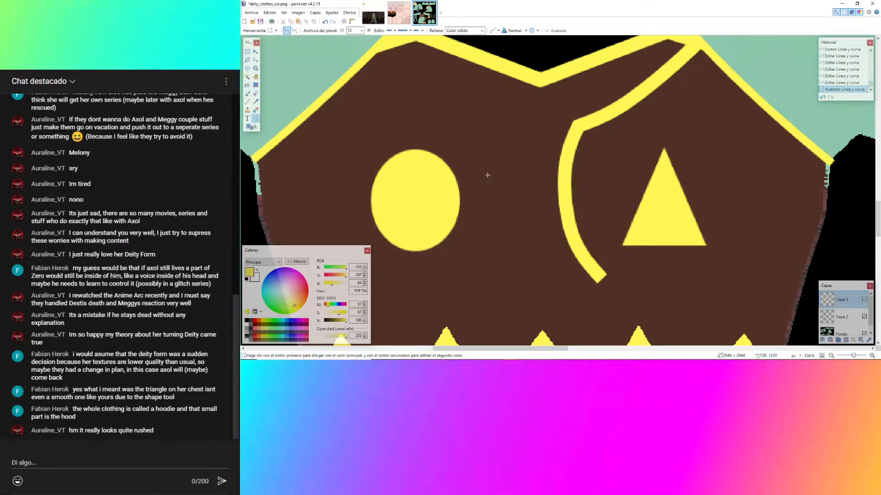
Check the reference and draw an S-shaped yellow curve from the line's lower end to the outermost zigzag peak on the triangle's side.
left_click(376, 13)
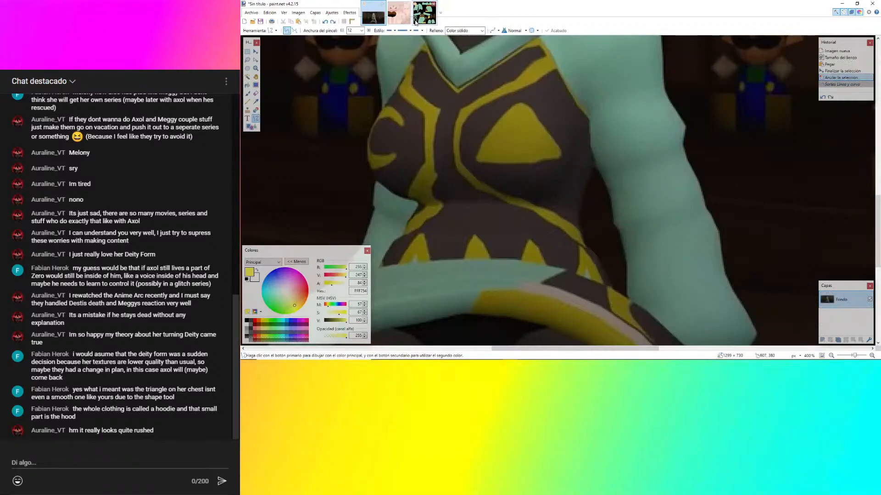
left_click(416, 21)
scroll(447, 105, "down", 6, "ctrl")
scroll(520, 158, "up", 8, "ctrl")
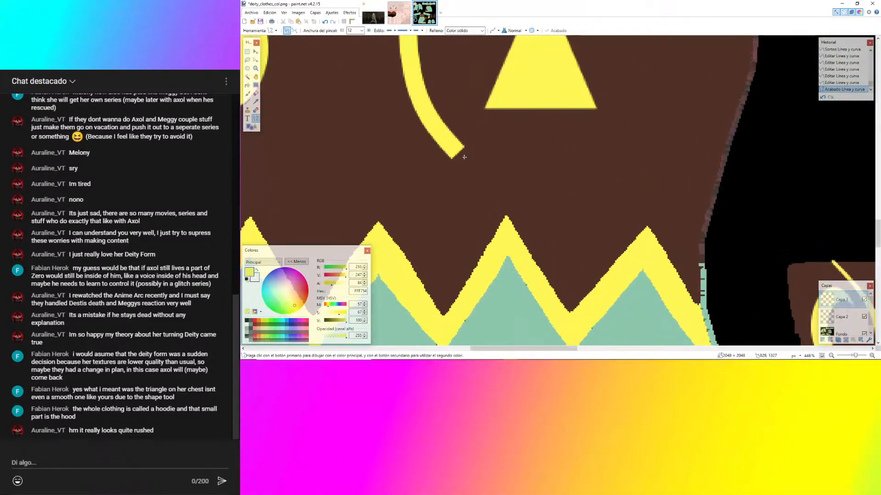
scroll(458, 148, "up", 1, "ctrl")
left_click(380, 20)
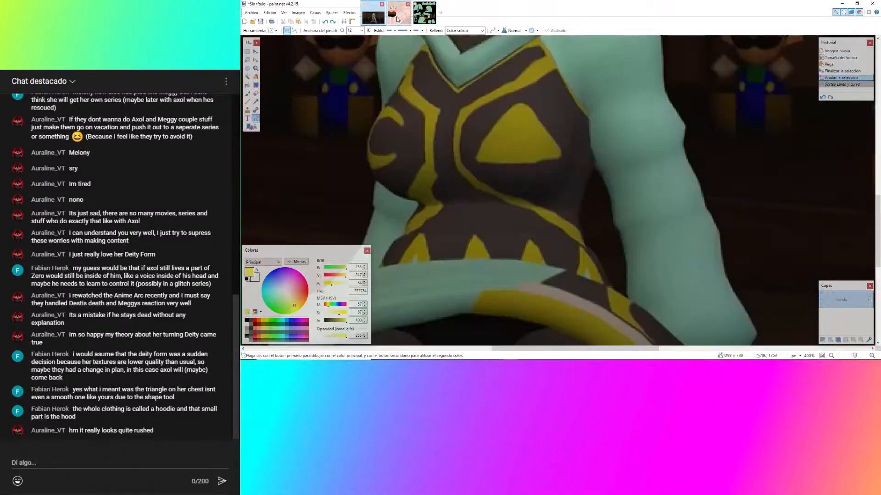
left_click(418, 19)
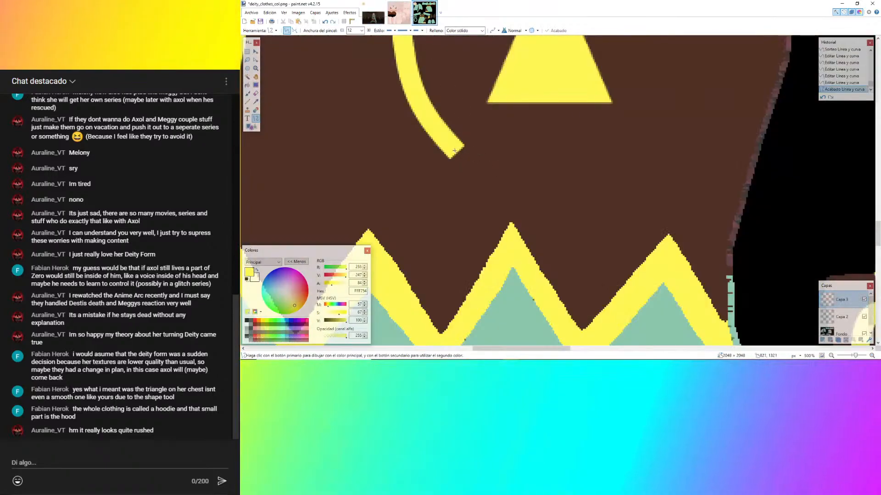
mouse_move(454, 151)
left_mouse_down()
mouse_move(625, 251)
mouse_move(663, 258)
mouse_move(667, 245)
left_mouse_up()
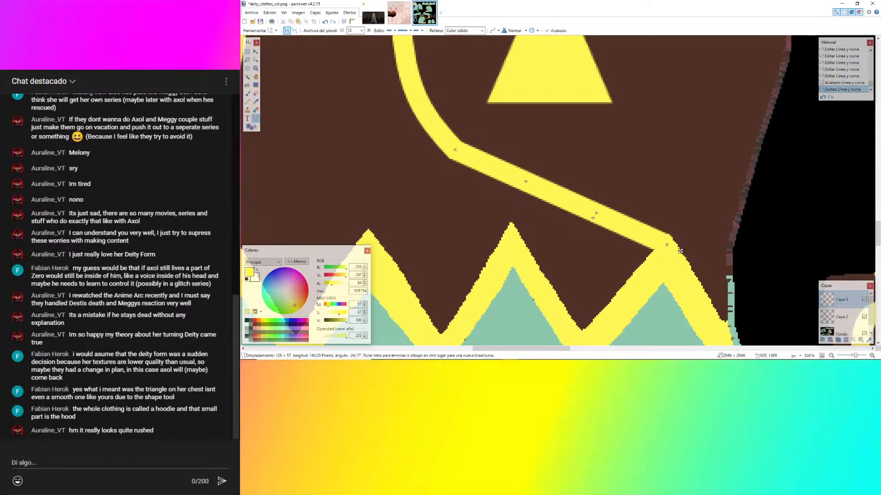
left_click_drag(525, 183, 604, 209)
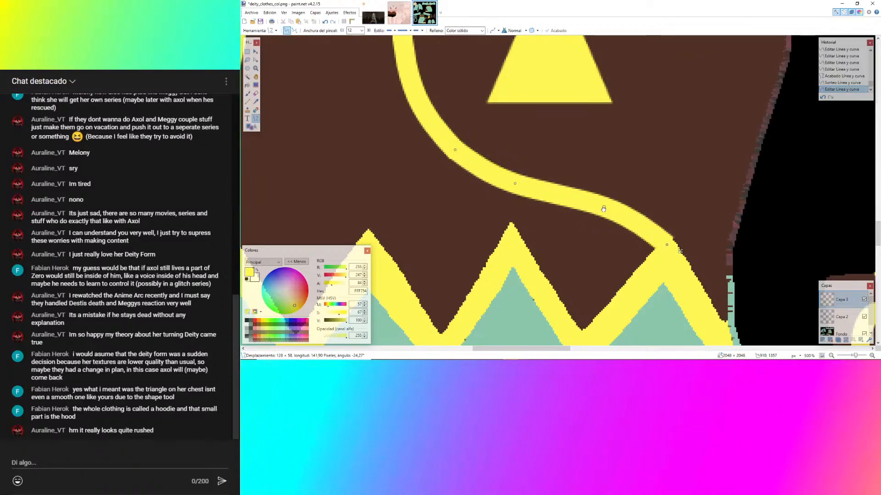
scroll(661, 255, "up", 3, "ctrl")
left_click_drag(671, 237, 668, 237)
scroll(458, 120, "down", 8, "ctrl")
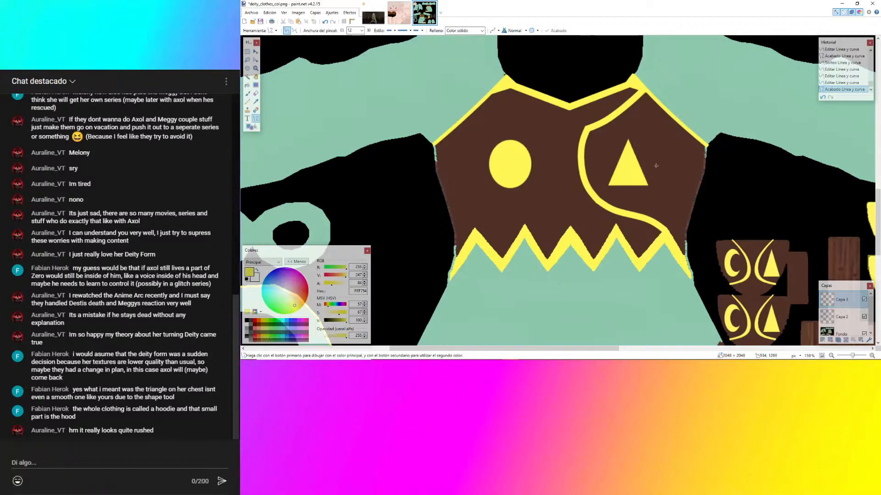
Duplicate the layer with the yellow bodice line and flip the copy horizontally.
scroll(656, 166, "up", 4, "ctrl")
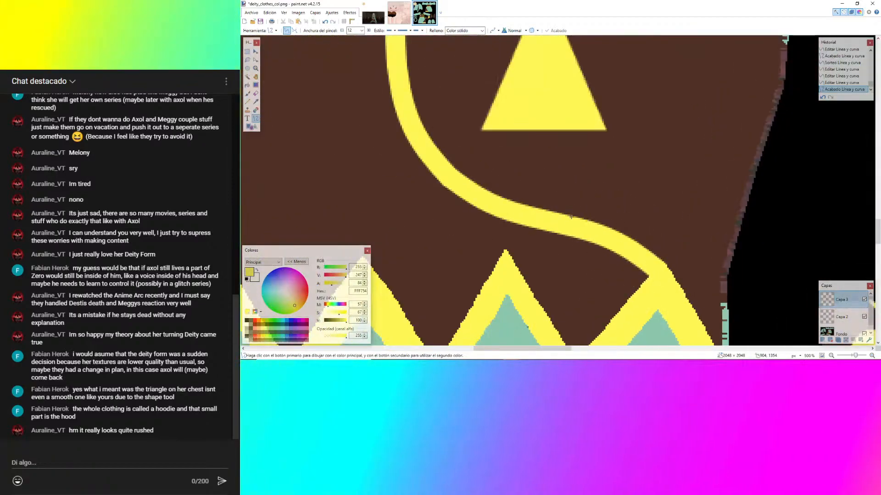
scroll(571, 217, "down", 3, "ctrl")
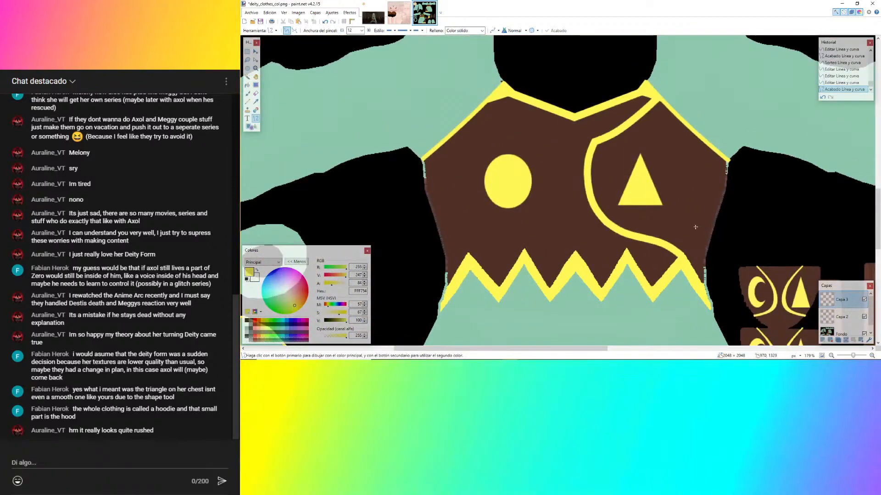
scroll(589, 135, "up", 3, "ctrl")
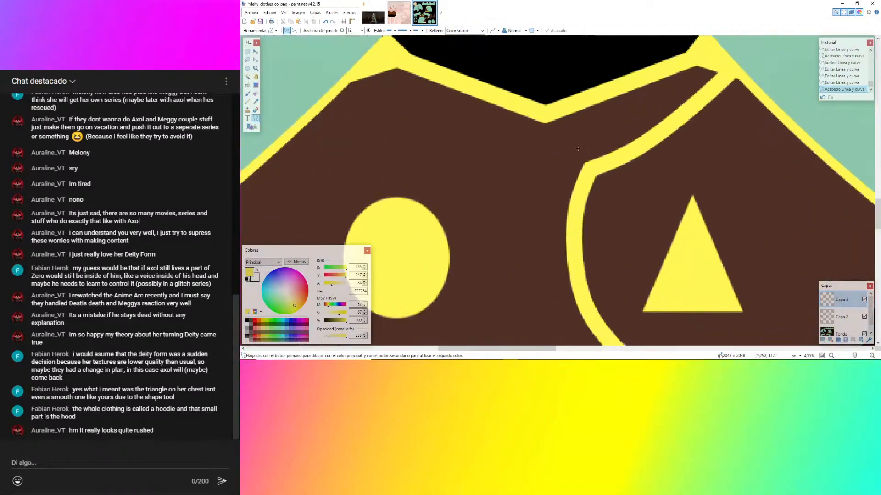
scroll(578, 149, "down", 3, "ctrl")
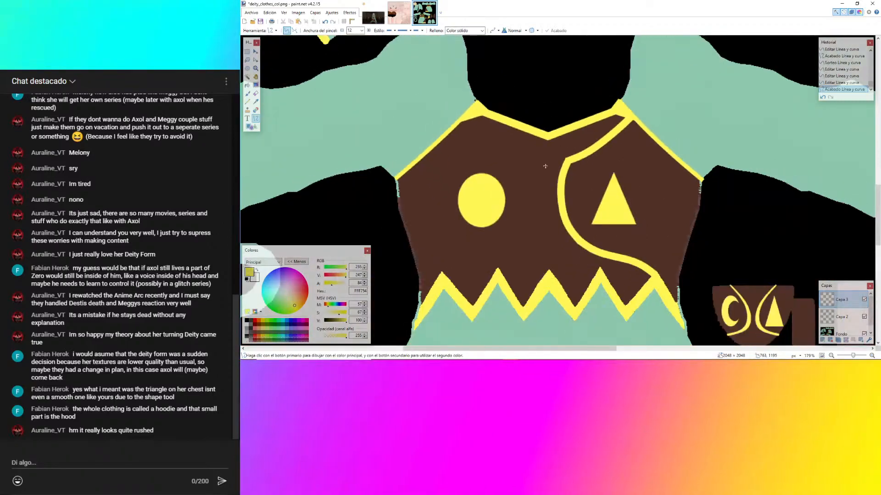
left_click(247, 53)
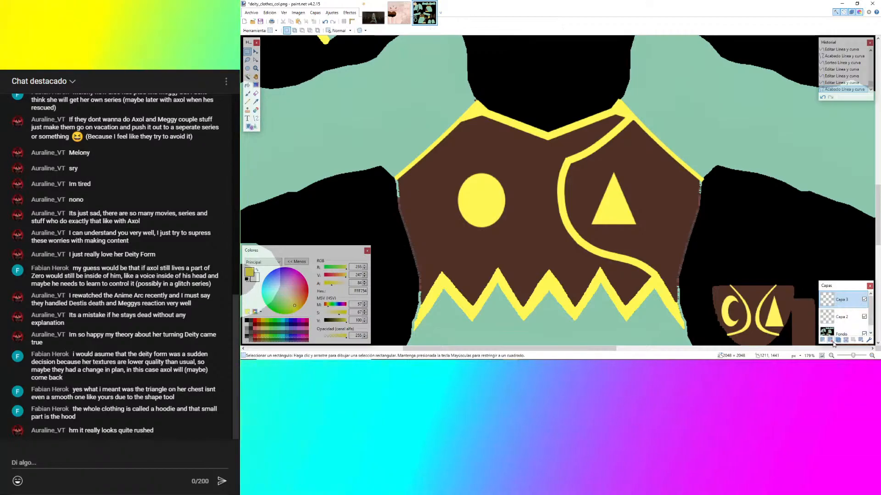
left_click(838, 340)
scroll(550, 193, "down", 5, "ctrl")
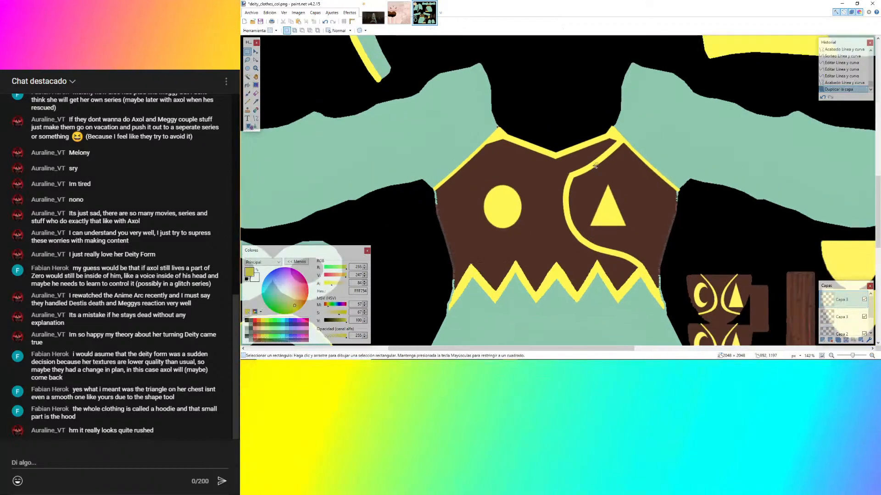
left_click(315, 12)
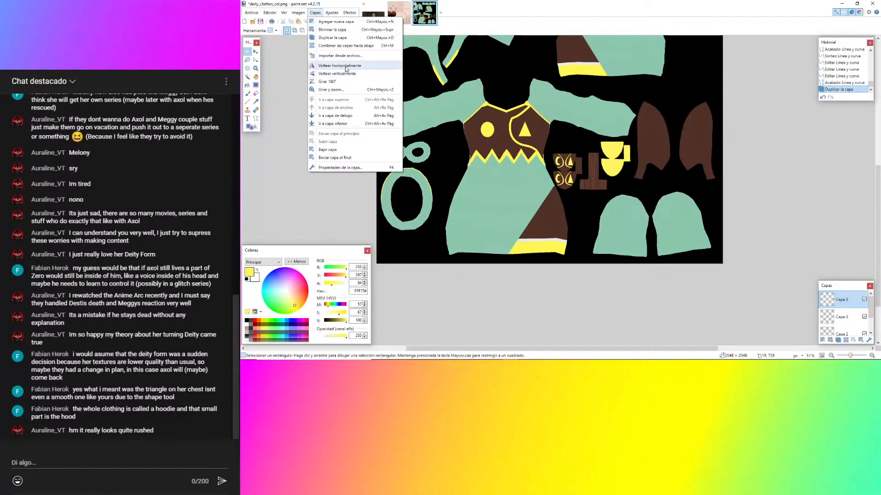
left_click(340, 66)
left_click(256, 51)
scroll(610, 131, "up", 4, "ctrl")
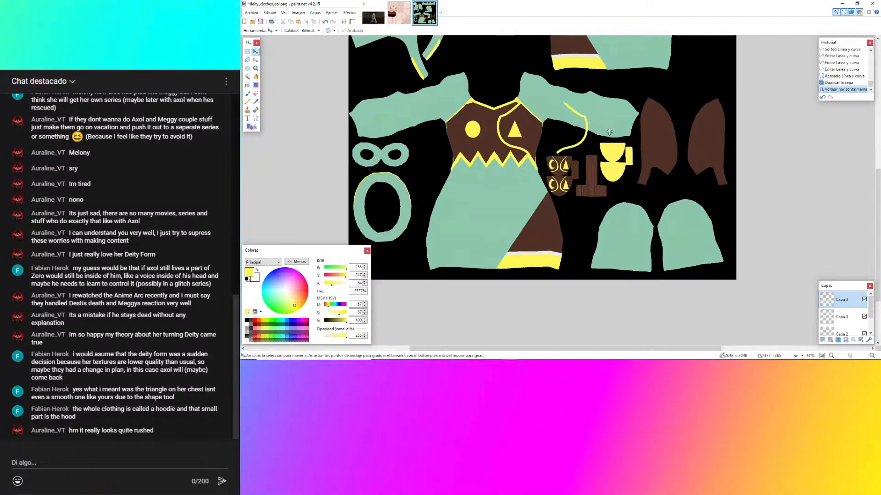
Move the mirrored line horizontally onto the ellipse's side of the bodice, opposite the original line.
scroll(609, 132, "left", 5)
left_click_drag(610, 131, 609, 132)
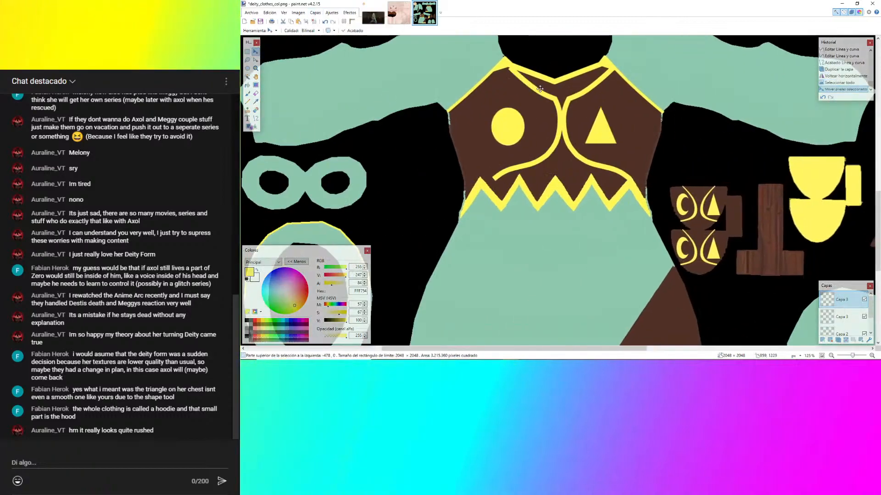
scroll(538, 88, "up", 5, "ctrl")
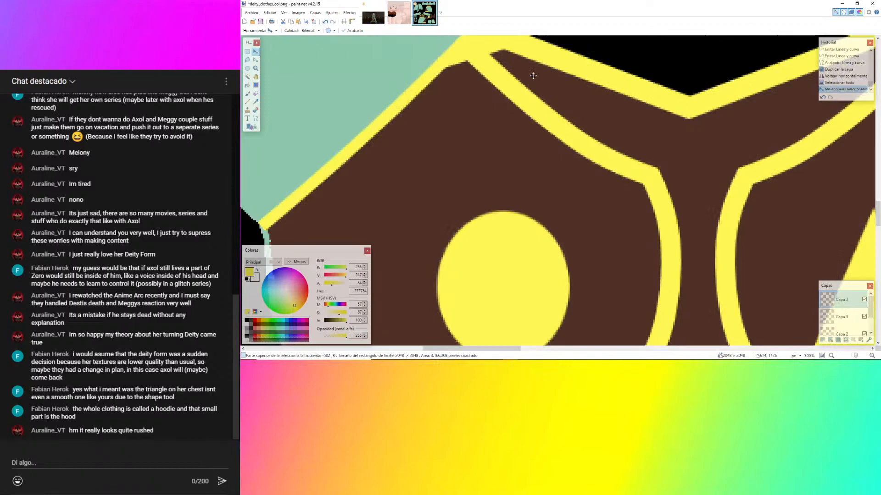
scroll(533, 76, "left", 1)
left_click_drag(533, 76, 533, 75)
scroll(533, 76, "right", 1)
scroll(519, 137, "down", 4, "ctrl")
scroll(509, 83, "up", 5, "ctrl")
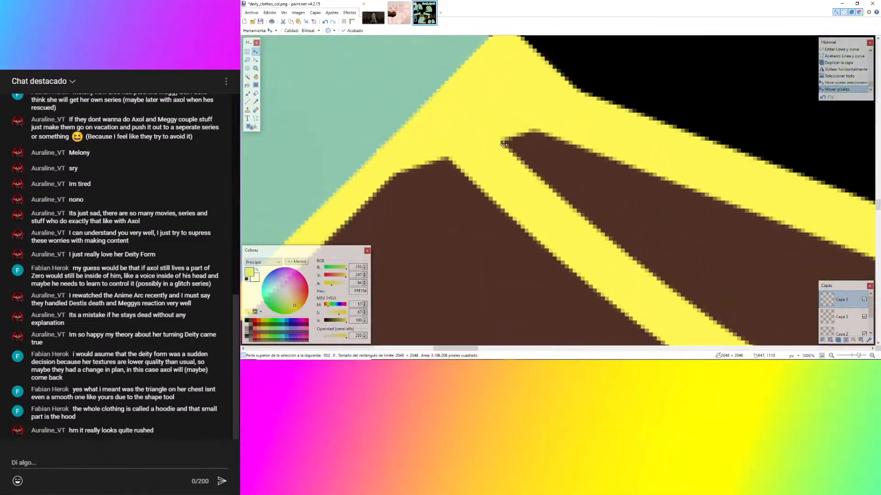
Nudge the mirrored line outward so its upper end meets the collar corner on the ellipse's side.
scroll(504, 145, "up", 2, "ctrl")
key("Right")
key("Right")
key("Right")
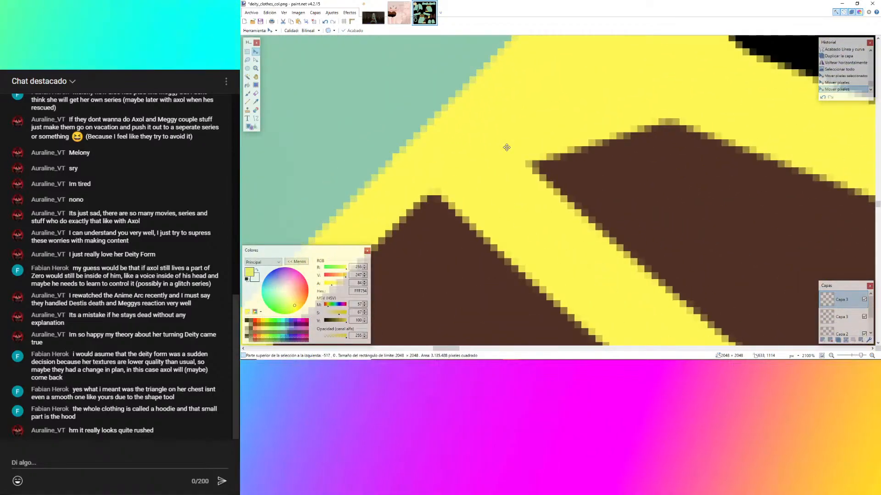
scroll(507, 144, "down", 6, "ctrl")
scroll(473, 148, "down", 2, "ctrl")
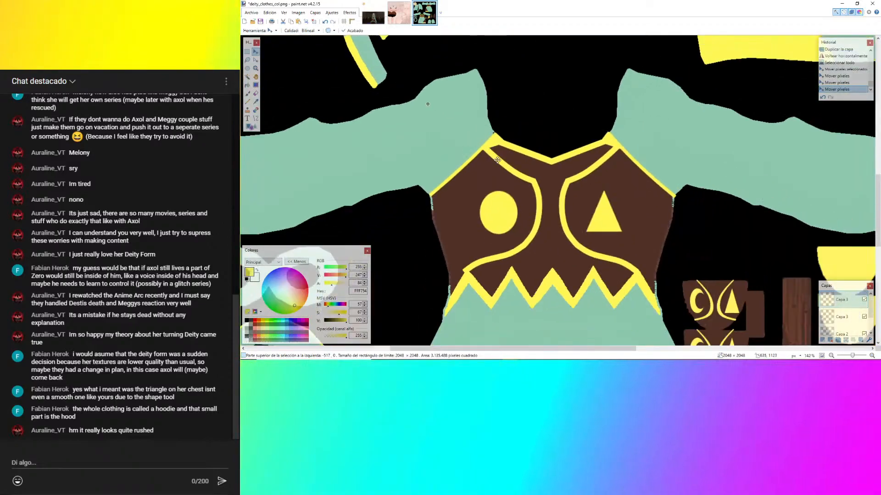
Nudge the mirrored line back inward so its lower end lines up with the outermost zigzag peak.
scroll(497, 160, "up", 6, "ctrl")
key("Right")
key("Right")
key("Right")
key("Right")
key("Right")
key("Right")
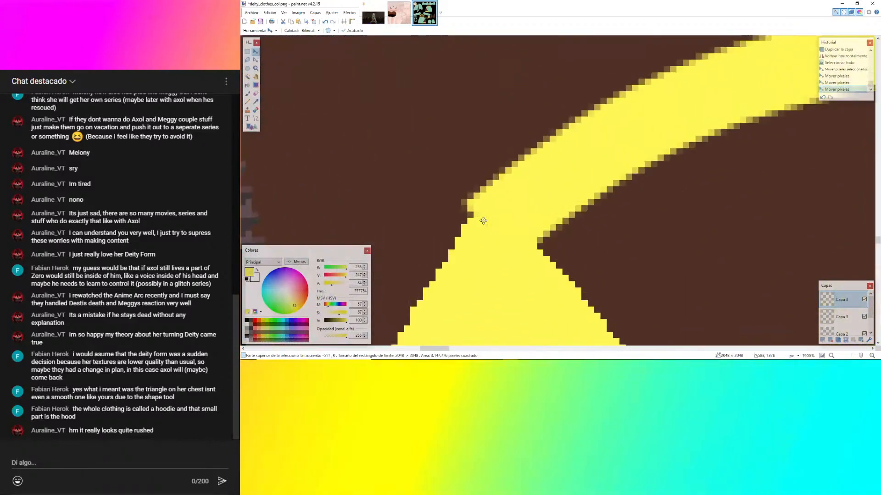
key("Right")
key("Right")
key("Right")
key("Right")
key("Right")
key("Right")
scroll(483, 221, "up", 2, "ctrl")
key("Left")
key("Left")
key("Left")
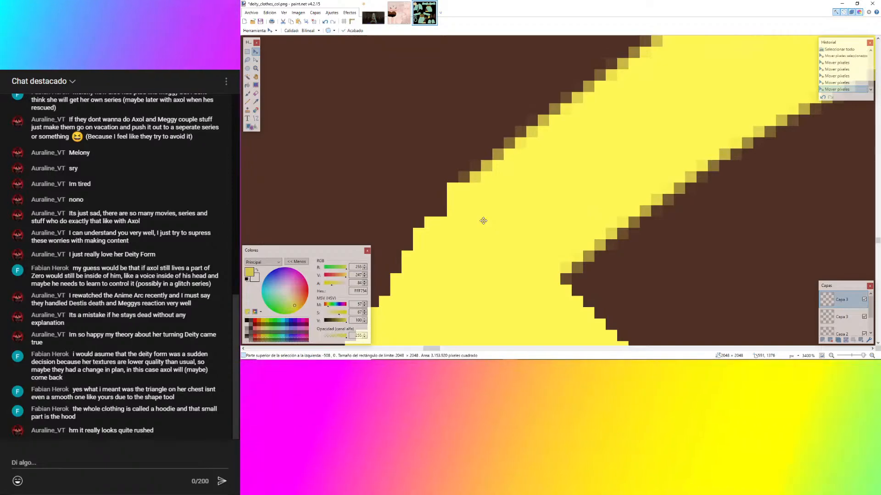
Merge the bodice line and symbol layers down into the background layer and save the texture.
scroll(474, 239, "down", 8, "ctrl")
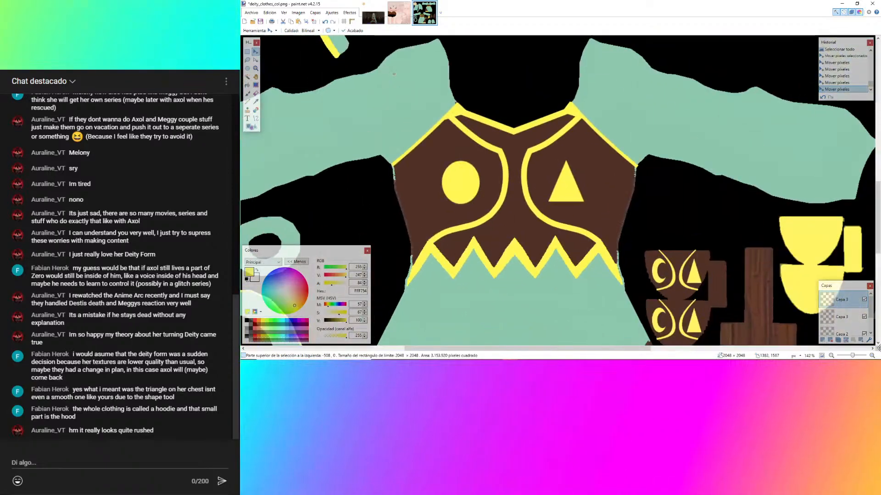
left_click(845, 340)
left_click(845, 339)
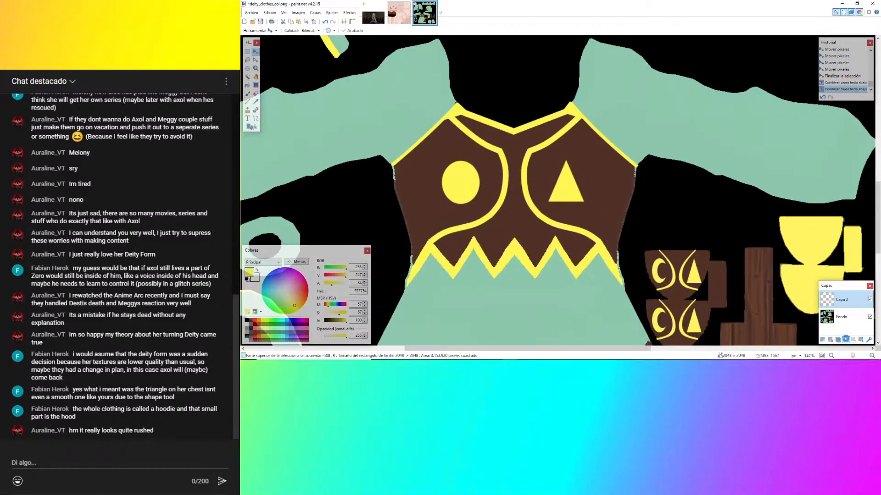
left_click(845, 340)
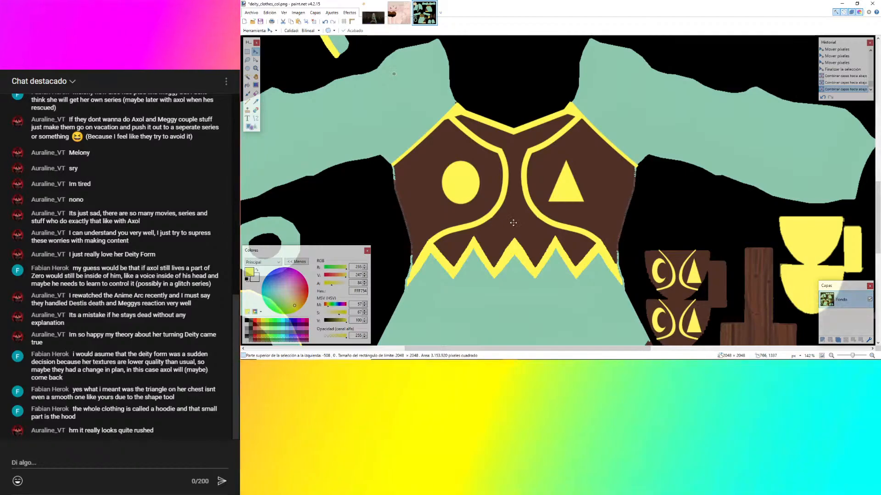
key("ctrl+s")
Switch to Blender, reload the clothing texture and view the model's bodice from an angle.
key("alt+Tab")
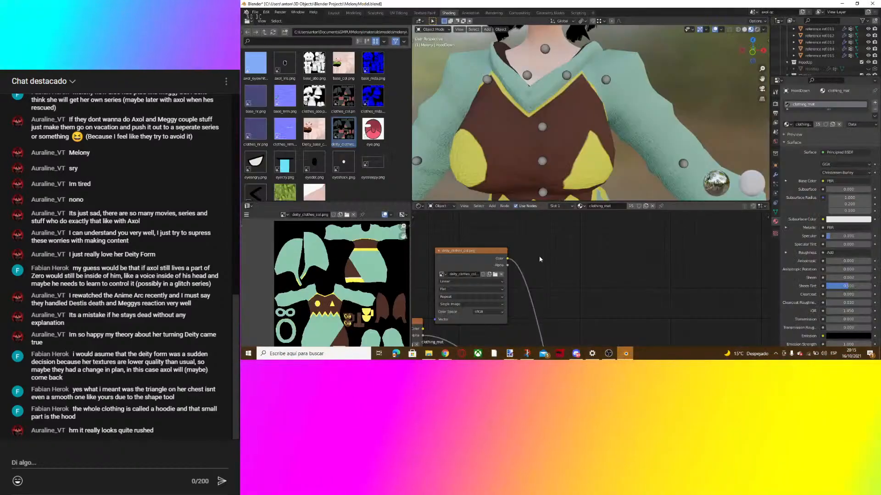
left_click(651, 278)
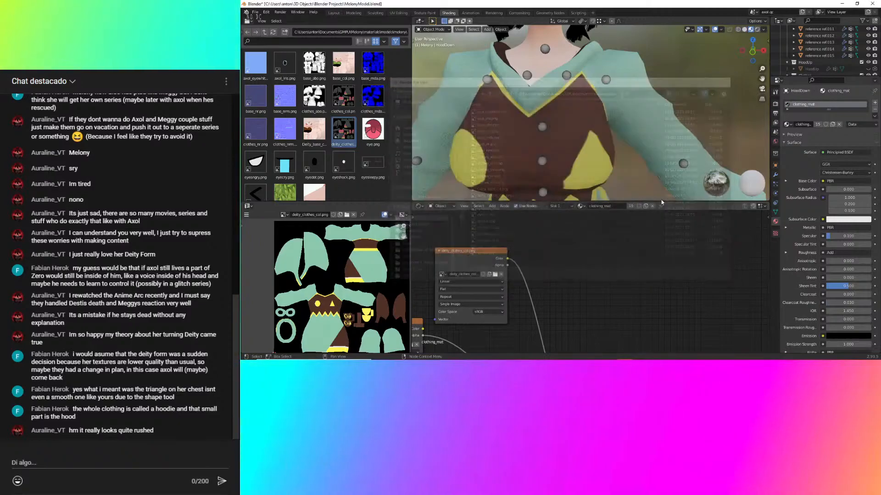
middle_click_drag(591, 120, 557, 131)
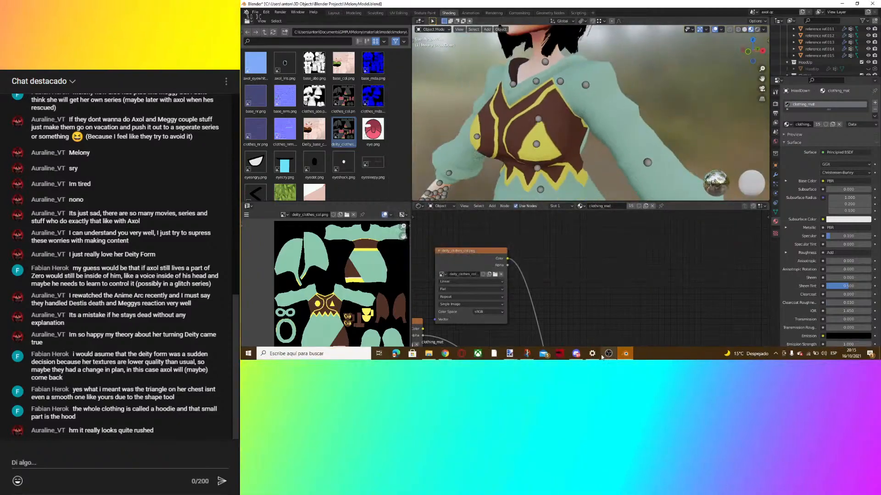
Switch to paint.net and examine the thickness and shape of the yellow bodice lines in the reference image.
left_click(576, 354)
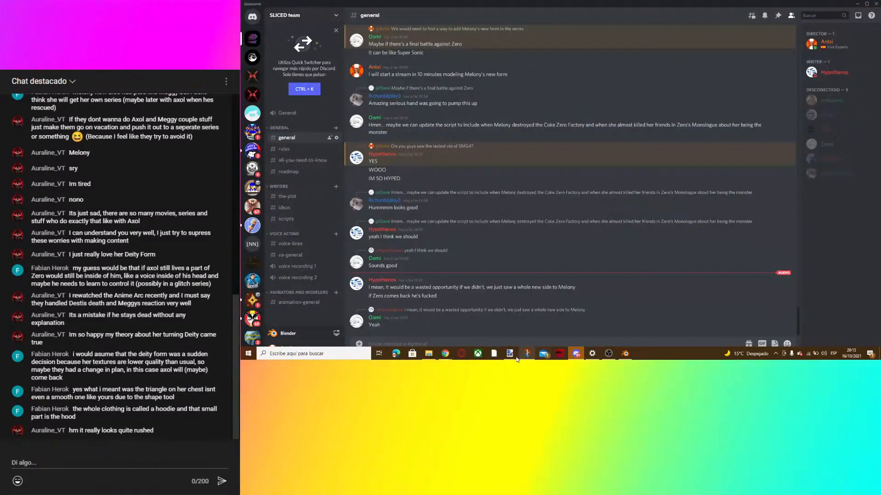
mouse_move(508, 349)
left_click(457, 324)
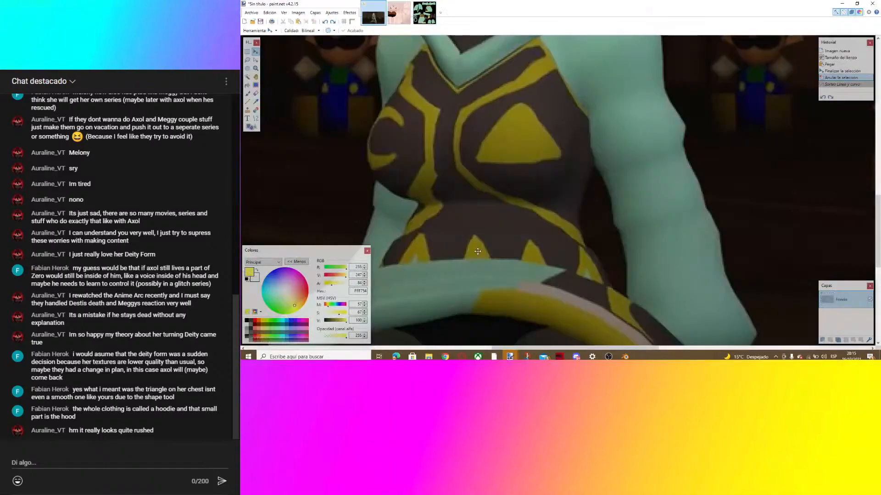
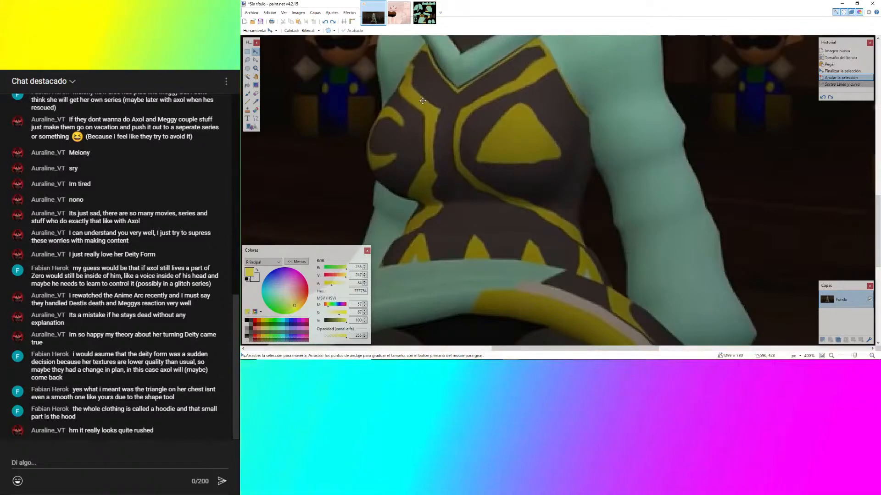
scroll(422, 100, "up", 6, "ctrl")
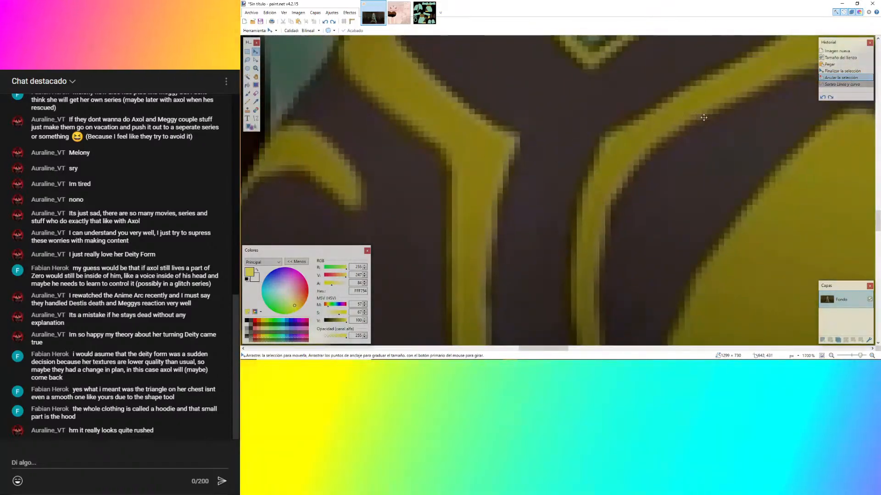
scroll(662, 167, "down", 5, "ctrl")
scroll(660, 147, "up", 4, "ctrl")
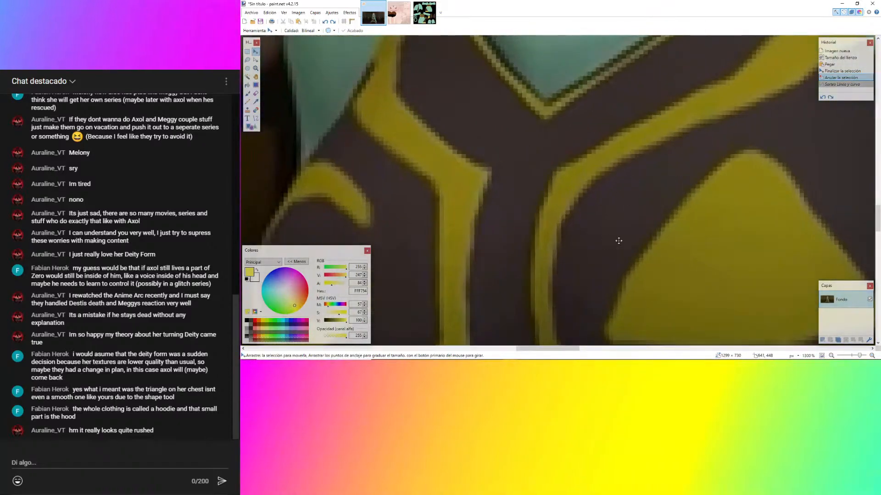
scroll(468, 61, "down", 5, "ctrl")
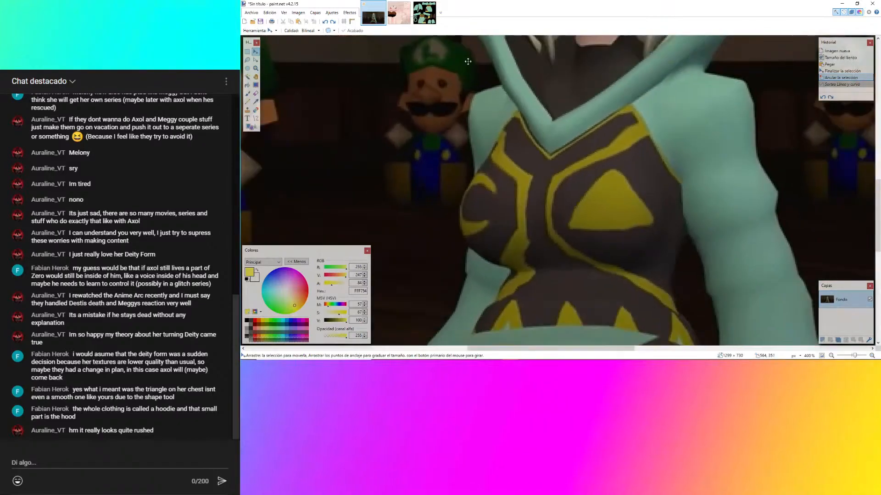
Return to the deity_clothes_col.png image, choose the Line/Curve tool and undo the layer merges.
left_click(424, 12)
scroll(533, 166, "up", 2, "ctrl")
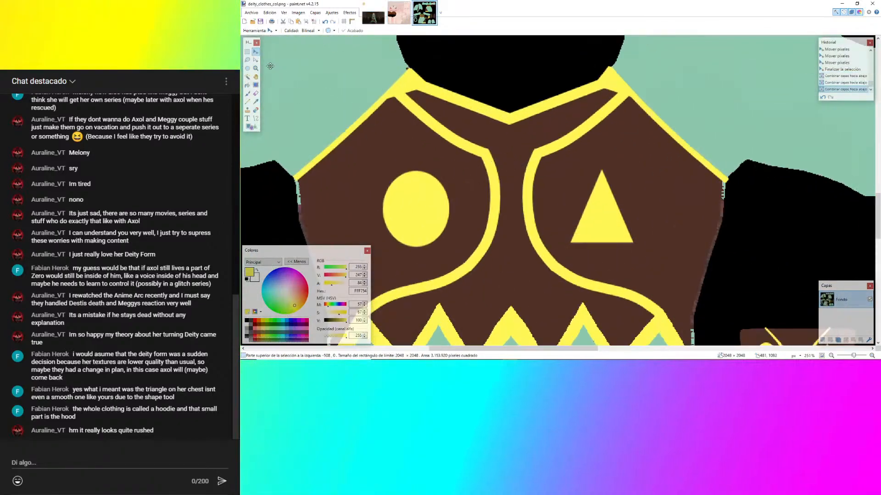
left_click(255, 118)
scroll(395, 72, "up", 3, "ctrl")
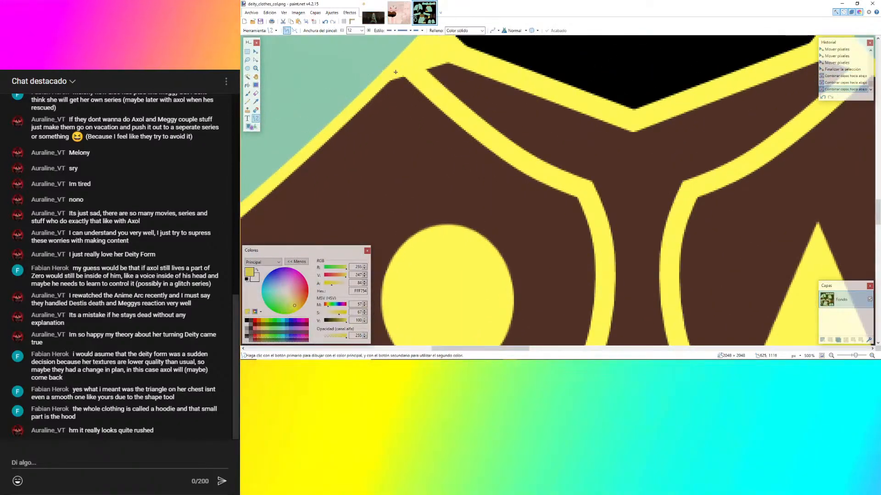
scroll(532, 187, "down", 2, "ctrl")
key("ctrl+shift+n")
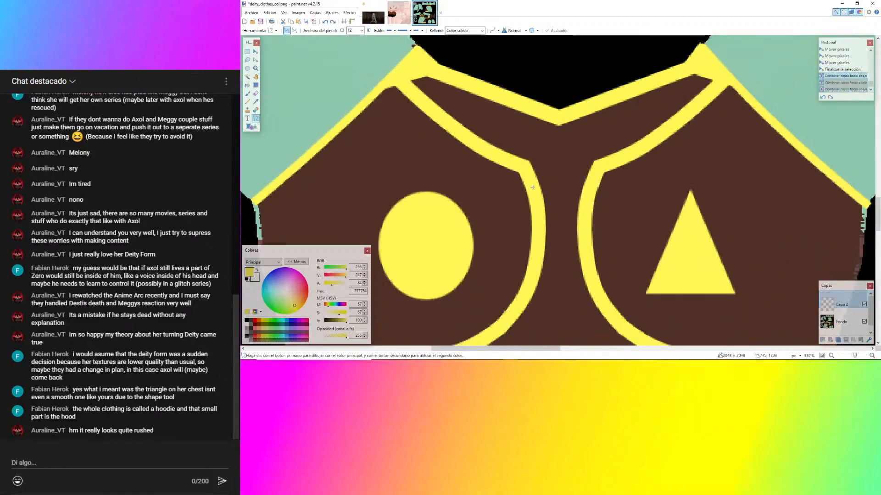
key("ctrl+z")
Thicken the upper bodice line on the triangle's side with a 12 px yellow curve about 141 px long along its lower edge.
scroll(532, 187, "up", 2, "ctrl")
left_click_drag(704, 95, 509, 246)
left_click_drag(661, 137, 678, 147)
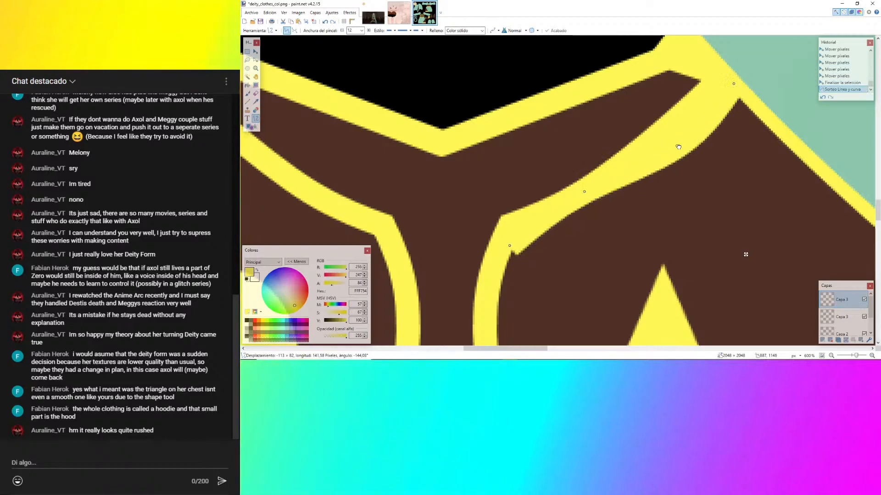
left_click_drag(585, 197, 587, 214)
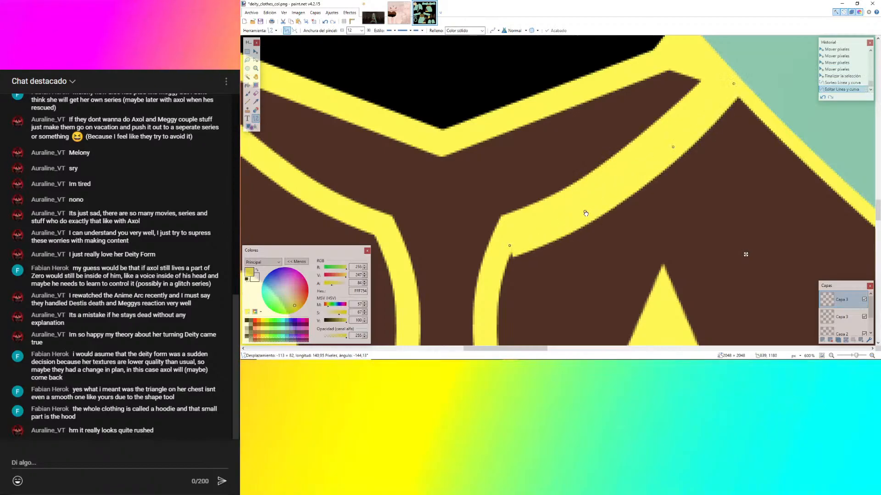
key("Return")
Draw a second 12 px yellow curve from the thickened upper part down to the outermost zigzag peak on the triangle's side.
scroll(565, 215, "down", 3)
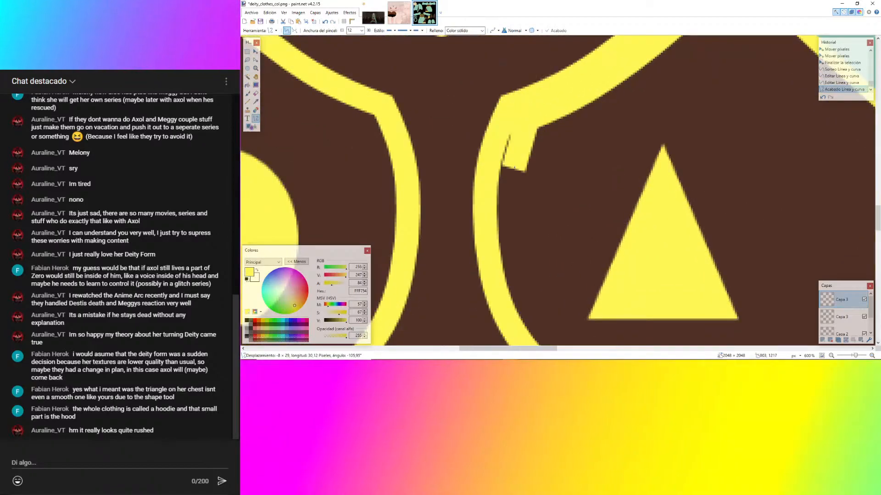
scroll(515, 168, "down", 2, "ctrl")
left_click_drag(514, 167, 646, 320)
scroll(625, 307, "up", 1, "ctrl")
scroll(646, 319, "down", 1, "ctrl")
scroll(561, 183, "up", 1, "ctrl")
left_click_drag(563, 185, 488, 207)
scroll(547, 236, "down", 1, "ctrl")
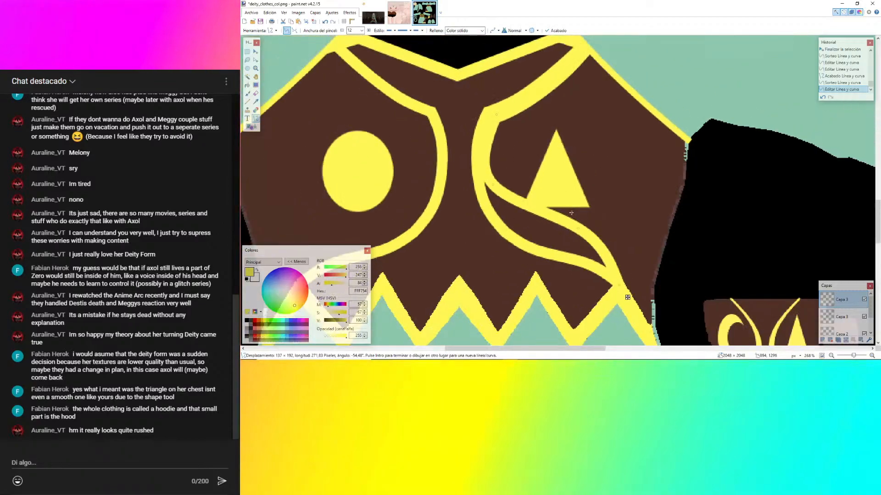
Reshape the second curve and shorten it to about 228 px so it hugs the lower bodice line around the triangle.
scroll(574, 255, "up", 1, "ctrl")
left_click_drag(589, 239, 507, 242)
left_click_drag(442, 168, 428, 156)
left_click_drag(504, 251, 486, 246)
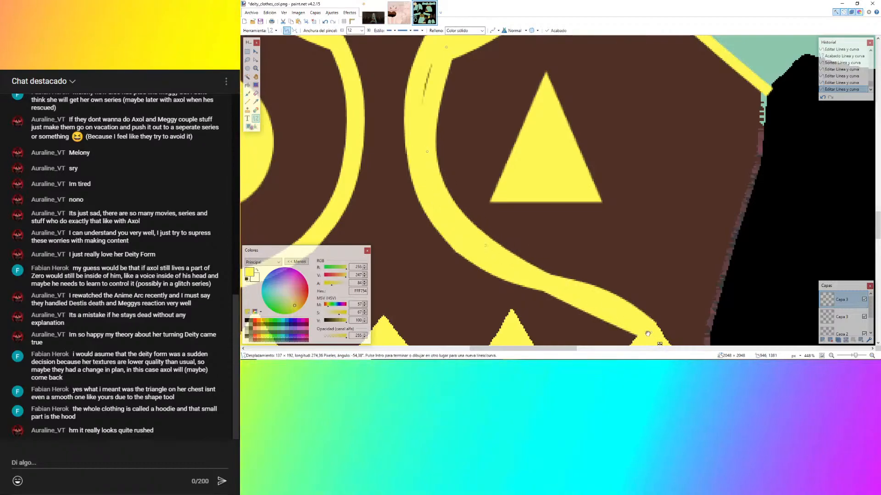
left_click_drag(650, 334, 630, 310)
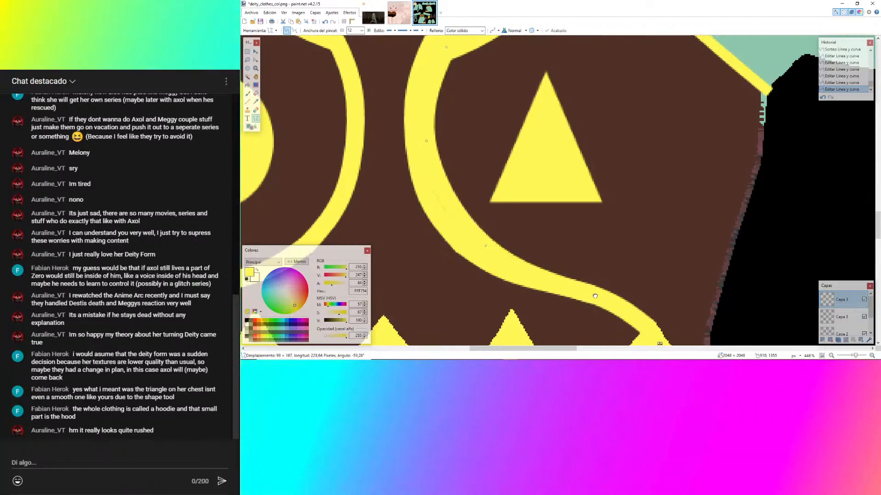
scroll(483, 229, "down", 3, "ctrl")
scroll(444, 156, "up", 3, "ctrl")
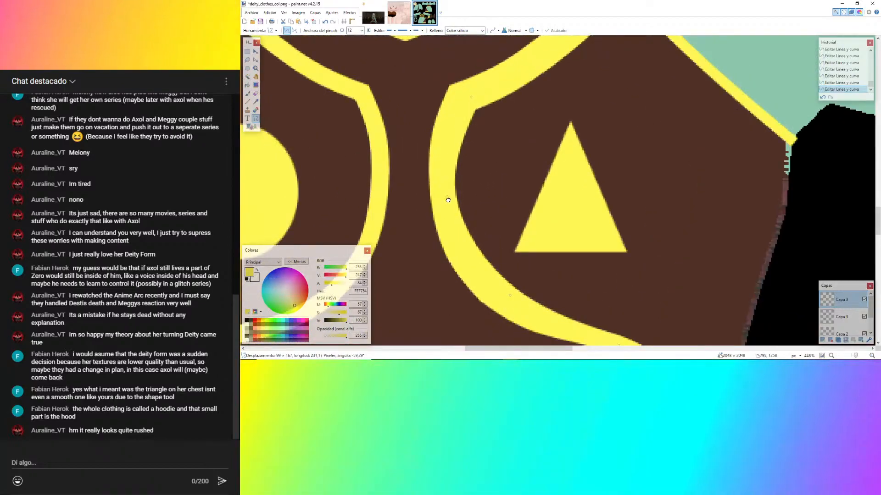
scroll(453, 200, "down", 3, "ctrl")
scroll(592, 287, "up", 4, "ctrl")
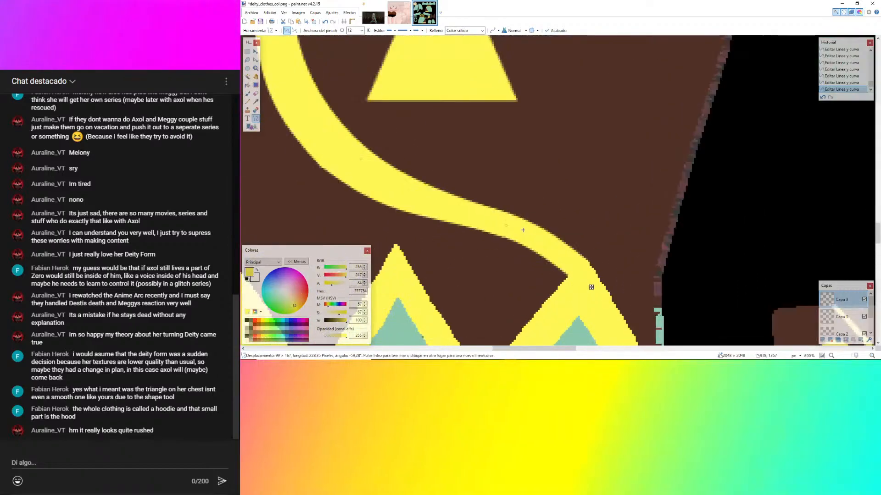
scroll(523, 216, "down", 5, "ctrl")
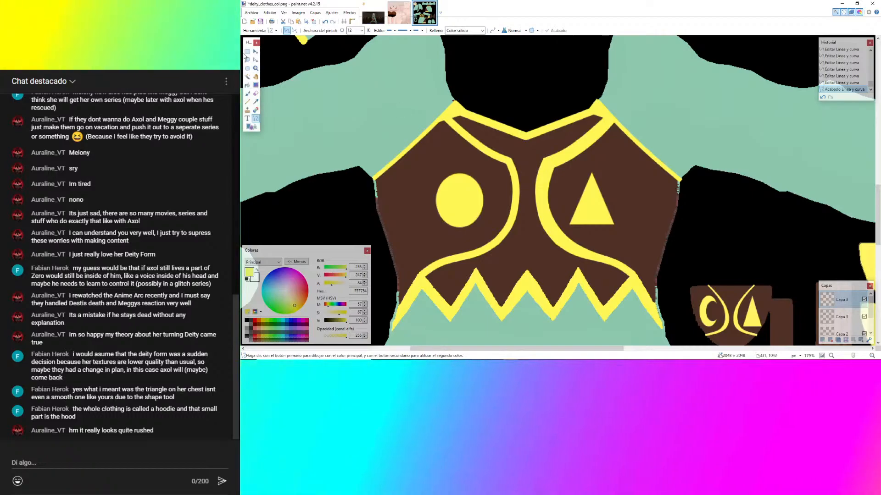
Merge the layer holding the thickening curves into the layer below it.
left_click(246, 52)
key("ctrl+a")
left_click(846, 341)
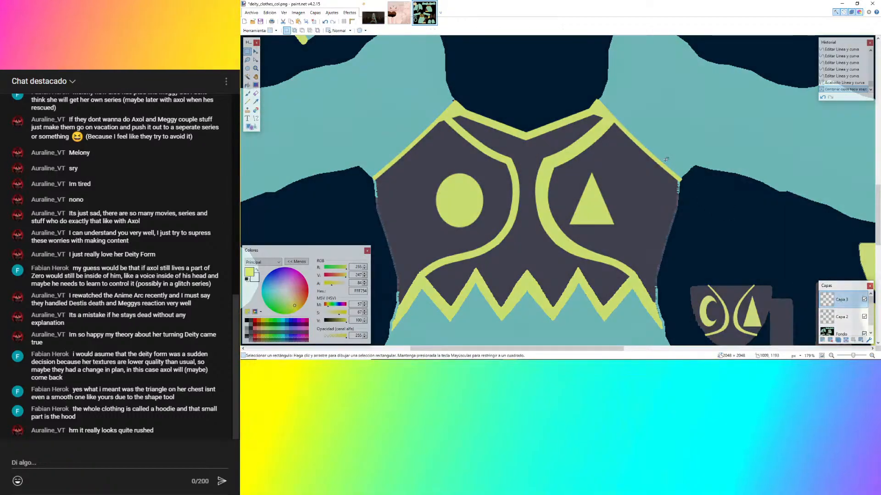
Copy the area with the thickened line on the triangle's side and delete the old thin line on the ellipse's side.
left_click_drag(715, 79, 526, 308)
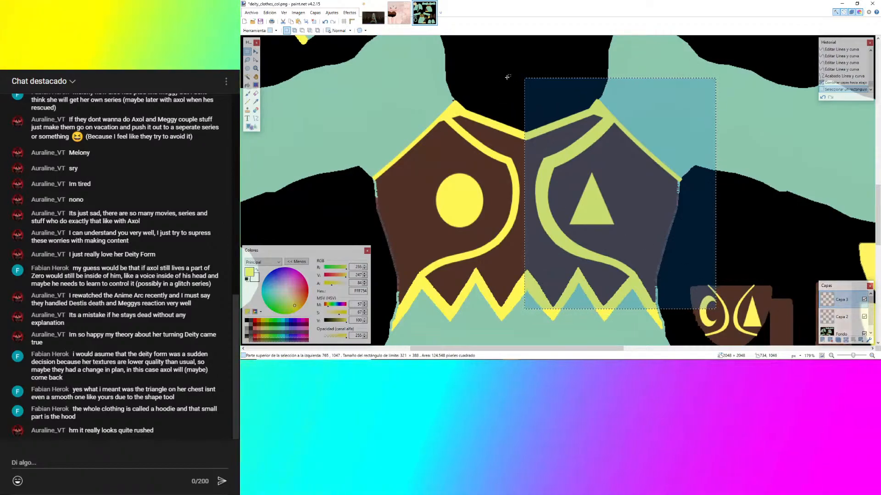
left_click_drag(529, 65, 359, 298)
key("Delete")
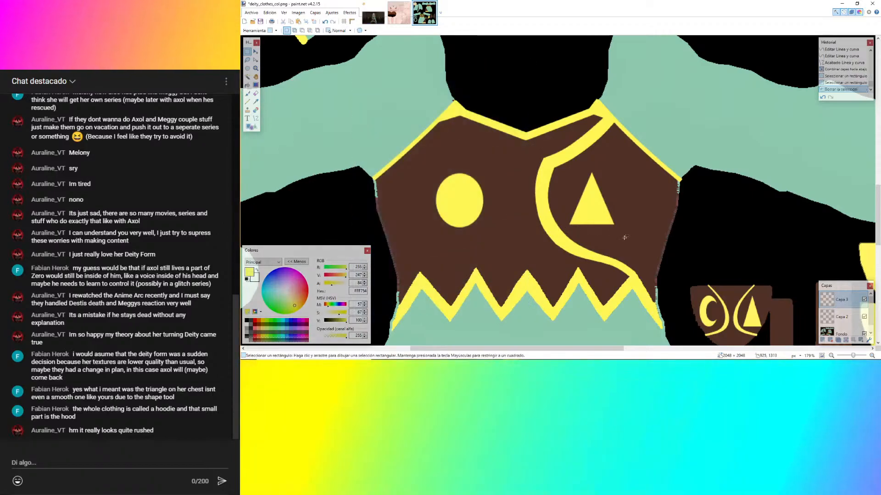
Paste the thickened line onto a new layer and flip that layer horizontally.
left_click(823, 341)
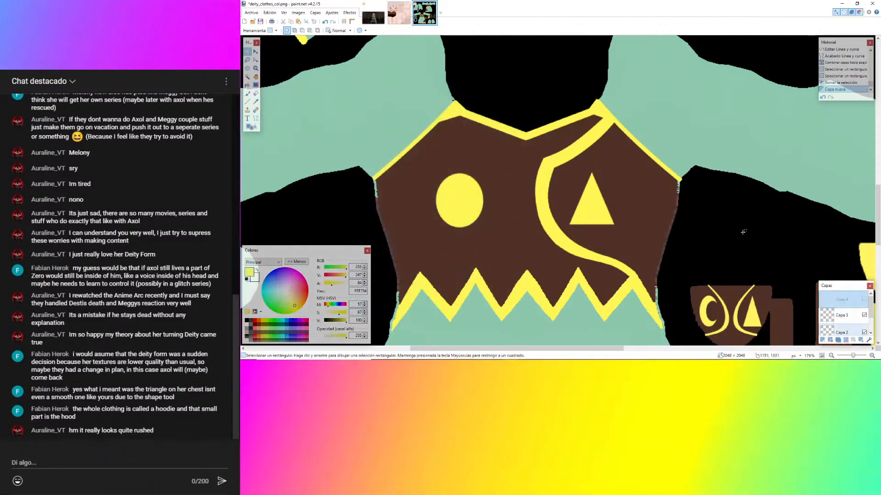
key("ctrl+v")
left_click(314, 13)
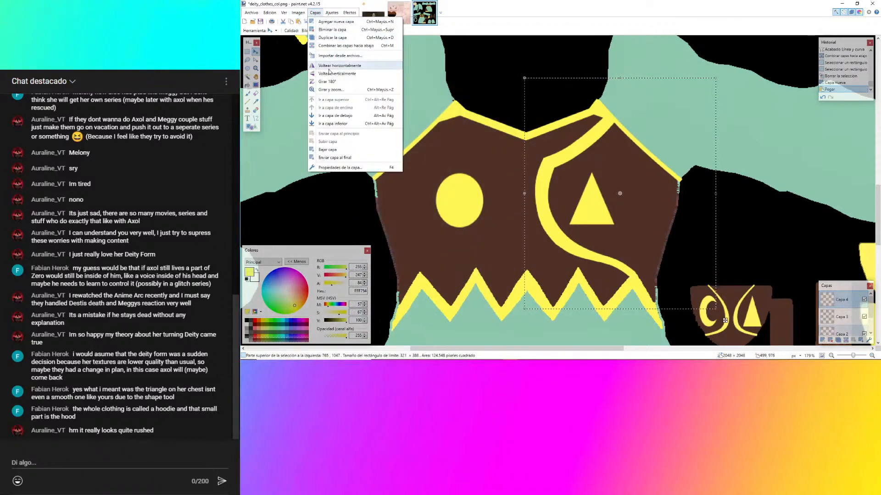
left_click(335, 70)
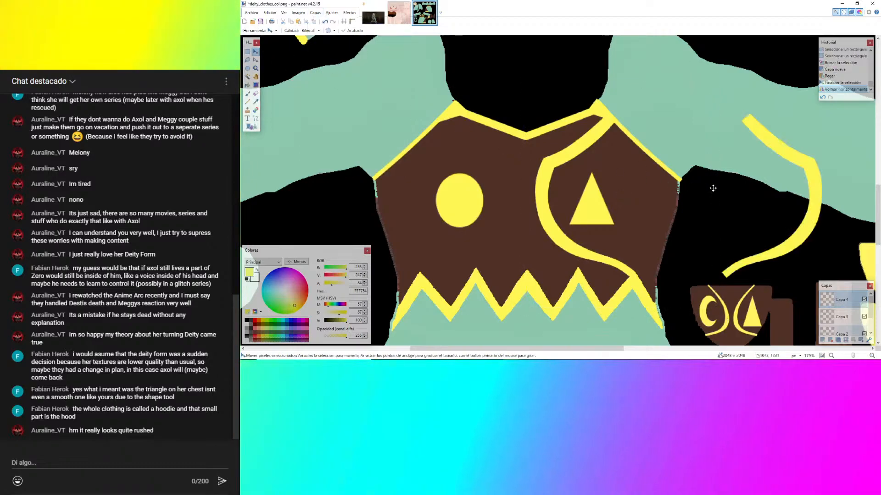
Move the flipped thick line horizontally onto the ellipse's side of the bodice.
left_click_drag(815, 195, 567, 203)
key("ctrl+z")
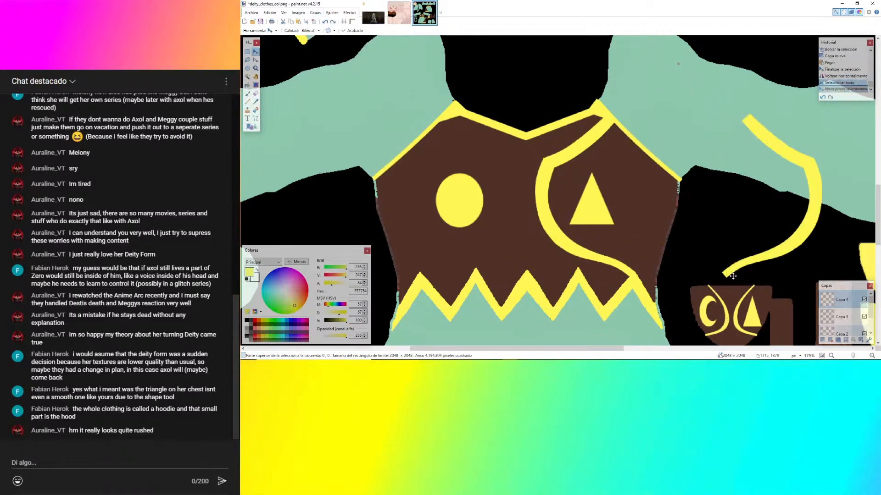
key("ctrl+y")
Nudge the flipped thick line to a horizontal offset of -508 px so its lower end meets the outermost zigzag peak.
scroll(733, 276, "up", 10, "ctrl")
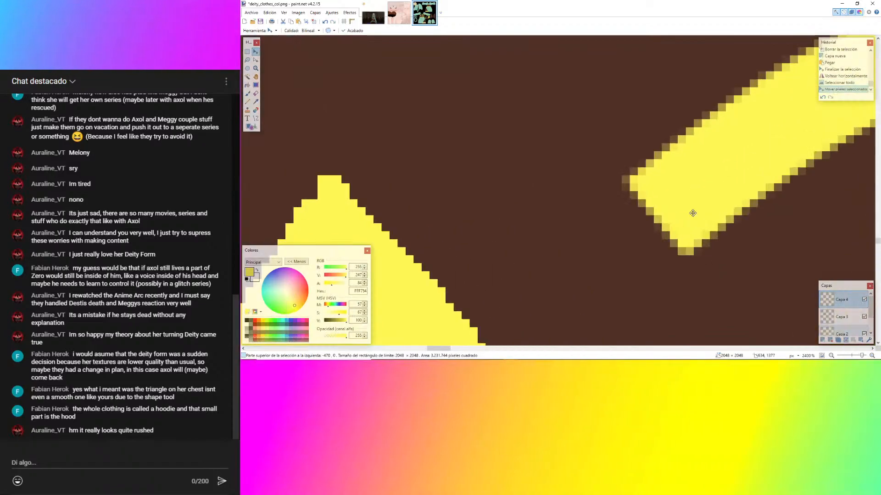
scroll(693, 213, "up", 8, "shift")
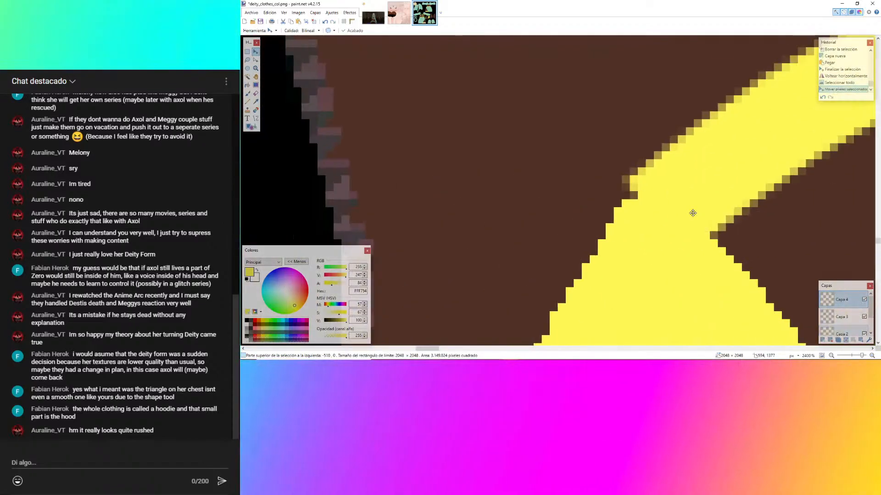
scroll(693, 213, "up", 2, "ctrl")
scroll(692, 213, "down", 1, "shift")
left_click_drag(692, 213, 557, 231)
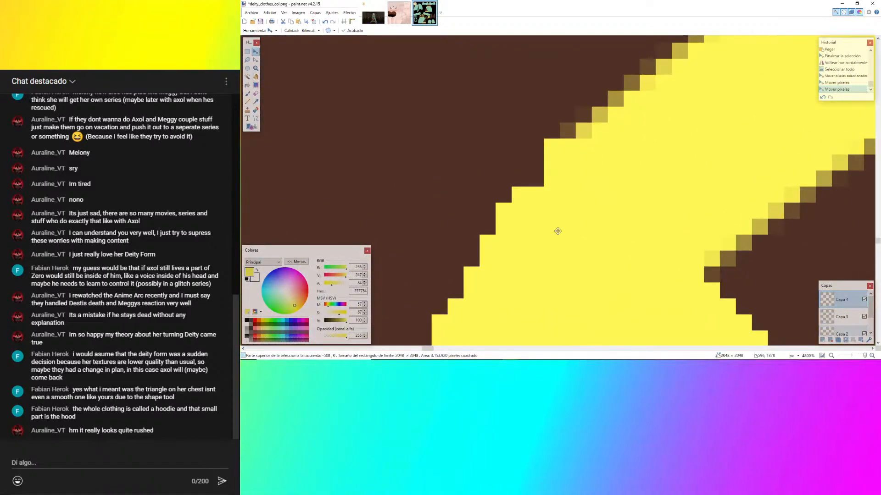
scroll(558, 231, "down", 12, "ctrl")
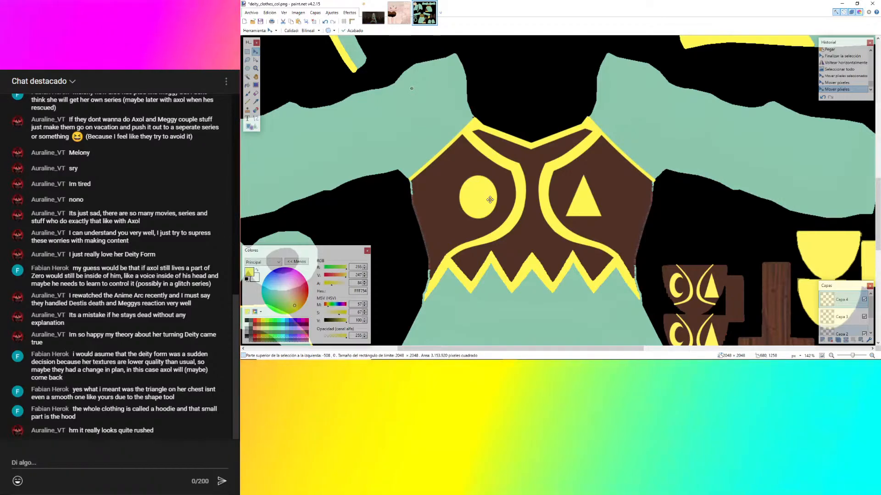
Merge the upper layers one after another down into the background layer and save deity_clothes_col.png.
left_click(847, 340)
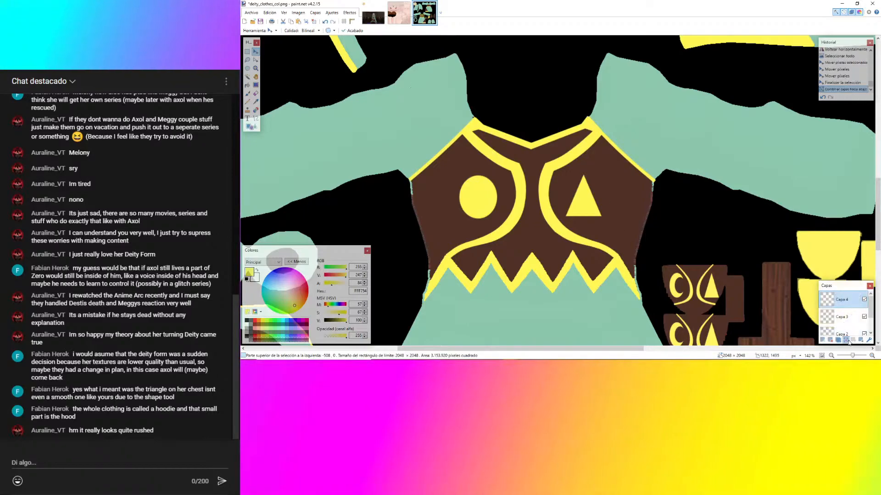
left_click(846, 341)
left_click(846, 340)
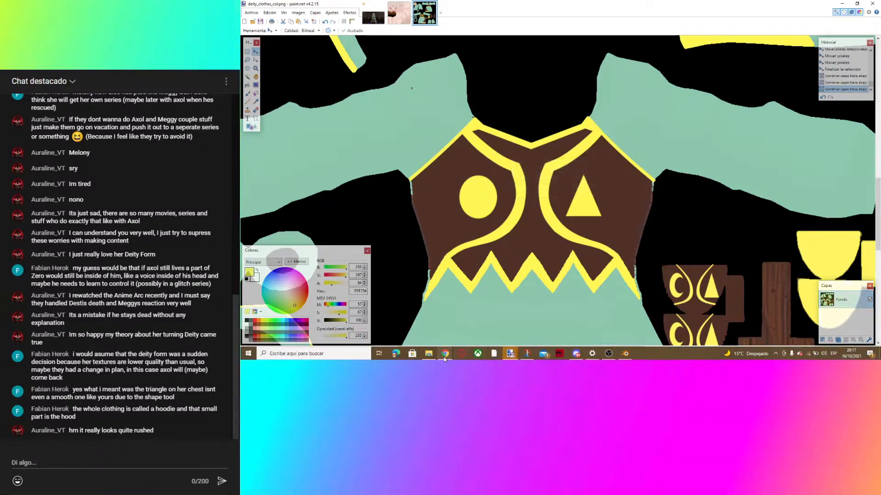
Switch to Blender and reopen deity_clothes_col.png in the clothing material's image texture node.
left_click(444, 359)
left_click(477, 325)
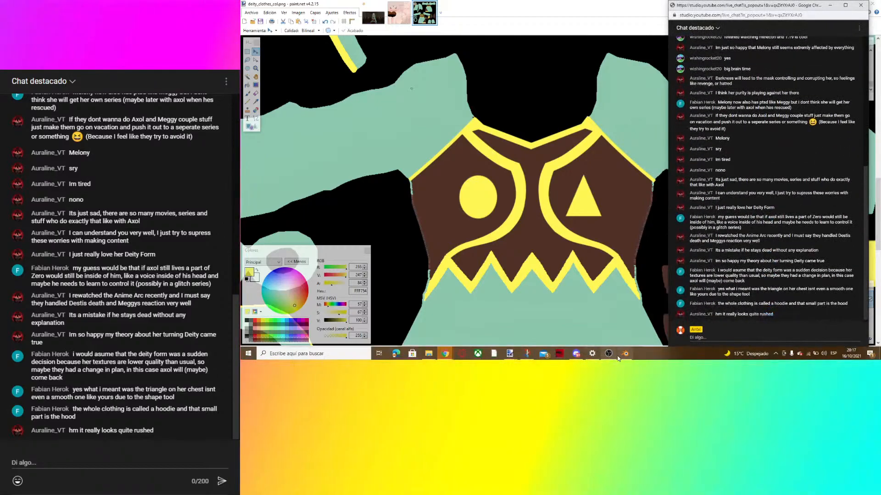
left_click(622, 356)
left_click(498, 278)
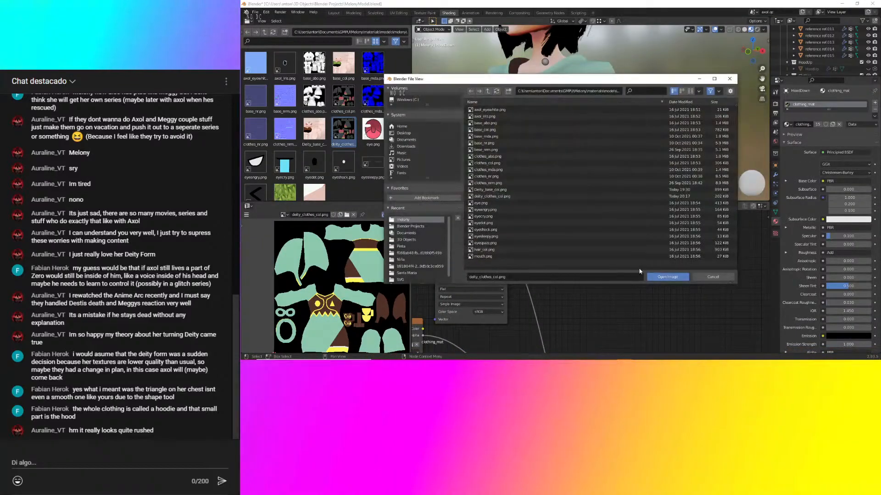
left_click(666, 277)
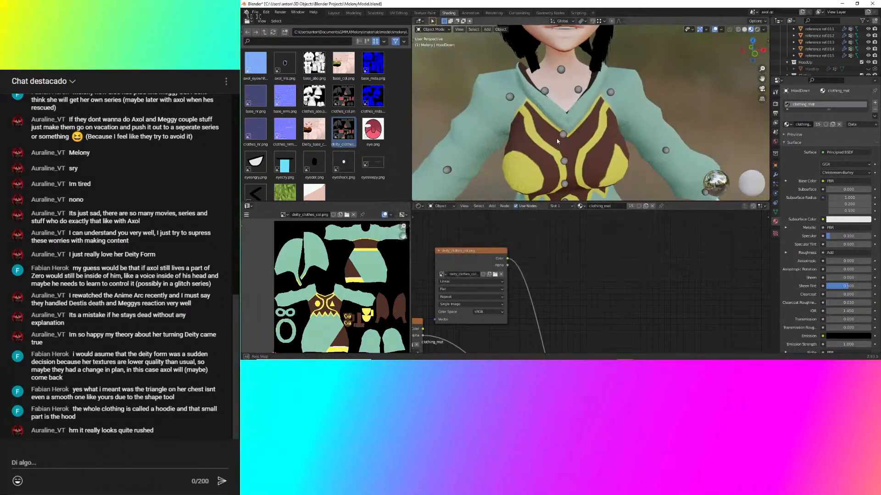
Examine the thickened curved lines and chest symbols on the model's bodice up close and from a distance.
middle_click_drag(557, 142, 606, 80)
scroll(547, 107, "up", 4)
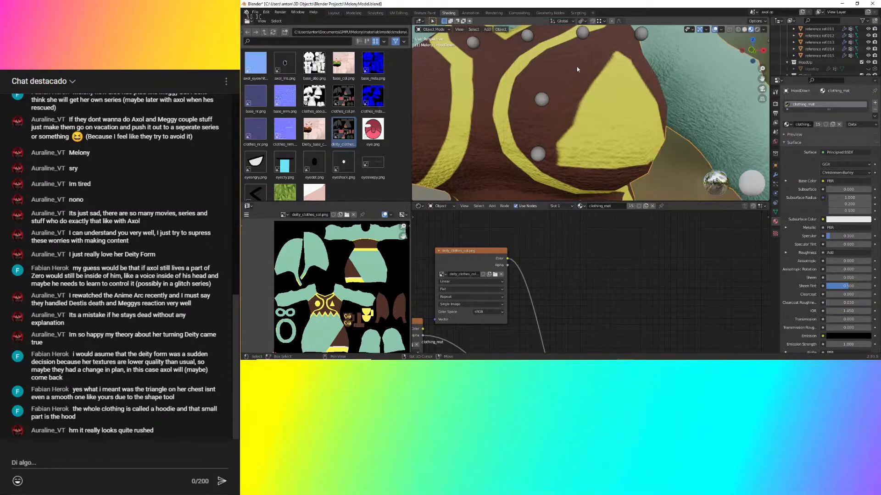
middle_click_drag(578, 70, 584, 89, "shift")
scroll(642, 113, "down", 5)
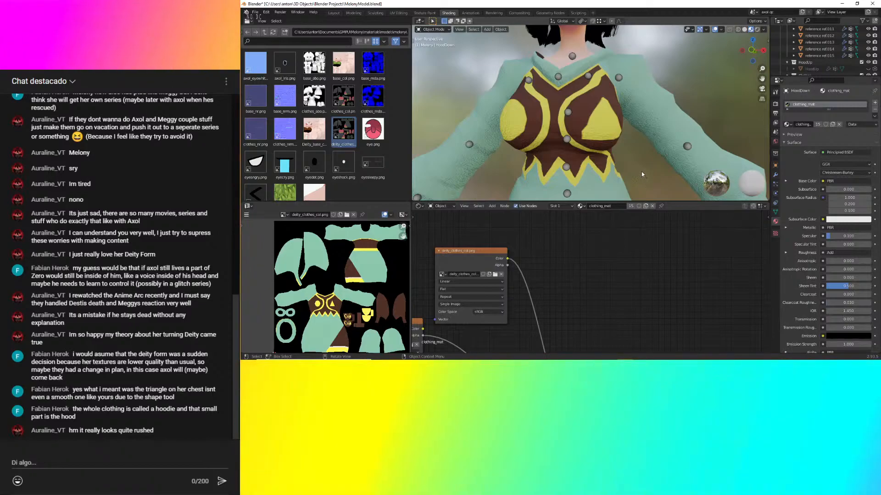
Switch to paint.net, add a new layer, and fill lasso areas over the specks on both thick curved lines with yellow on the background layer.
mouse_move(662, 362)
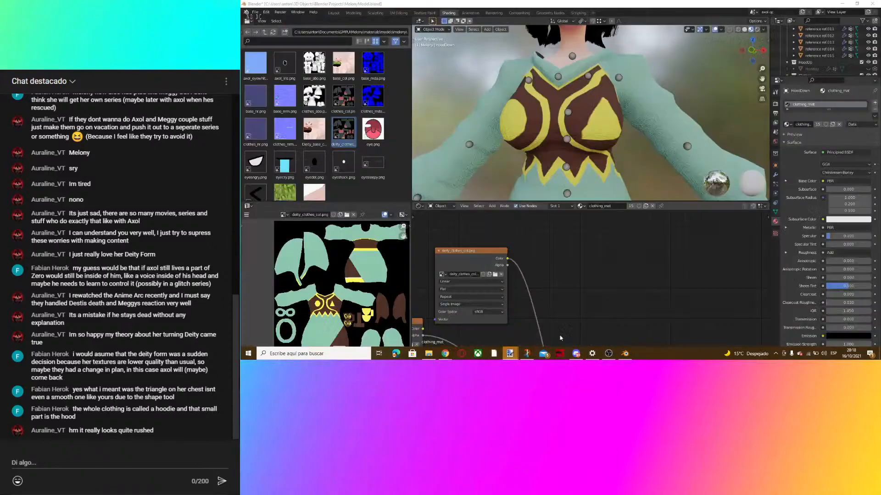
left_click(509, 353)
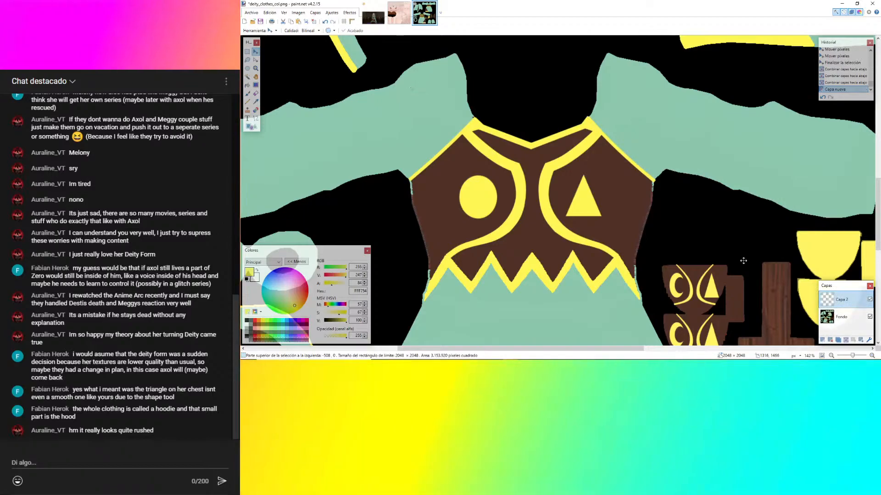
scroll(585, 203, "up", 4, "ctrl")
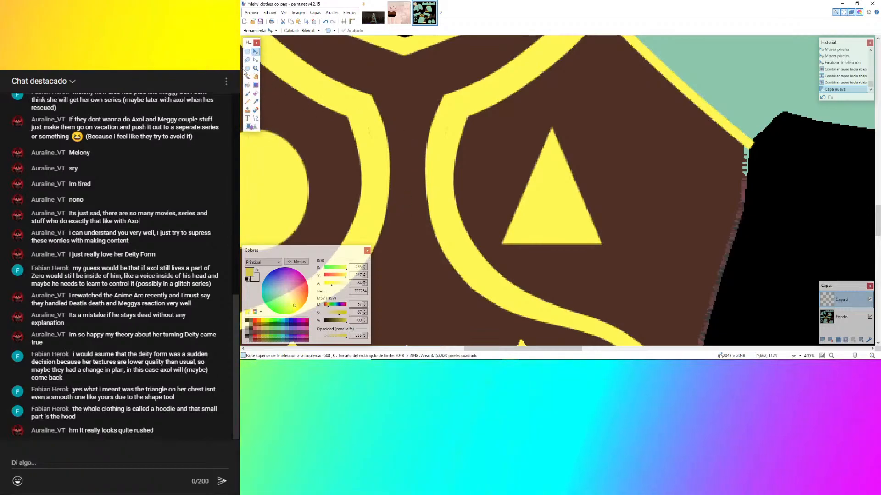
left_click(248, 52)
scroll(391, 143, "up", 3, "ctrl")
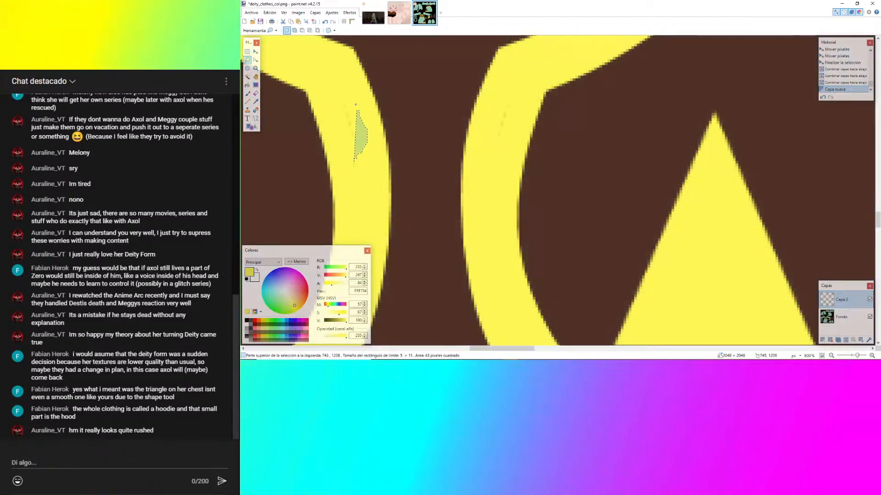
left_click_drag(370, 157, 322, 130)
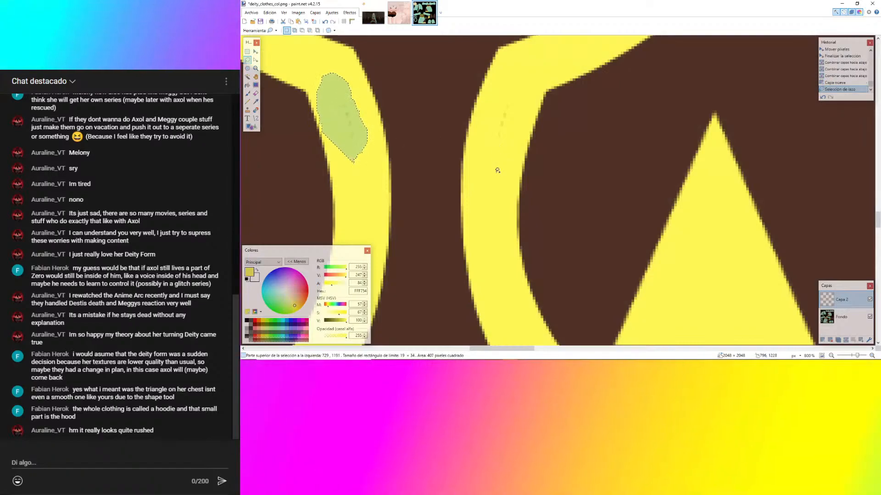
mouse_move(497, 170)
left_mouse_down()
mouse_move(473, 119)
mouse_move(526, 129)
left_mouse_up()
scroll(507, 92, "up", 3, "ctrl")
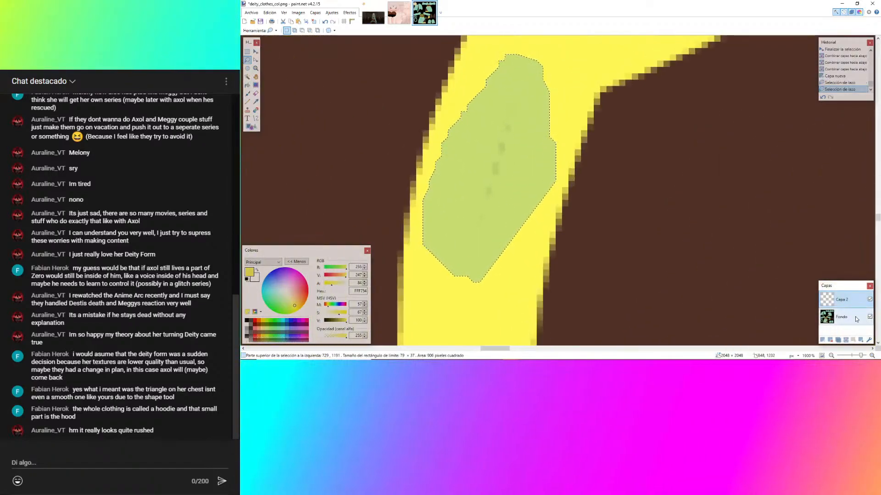
left_click(856, 319)
key("BackSpace")
key("ctrl+d")
scroll(657, 182, "down", 6, "ctrl")
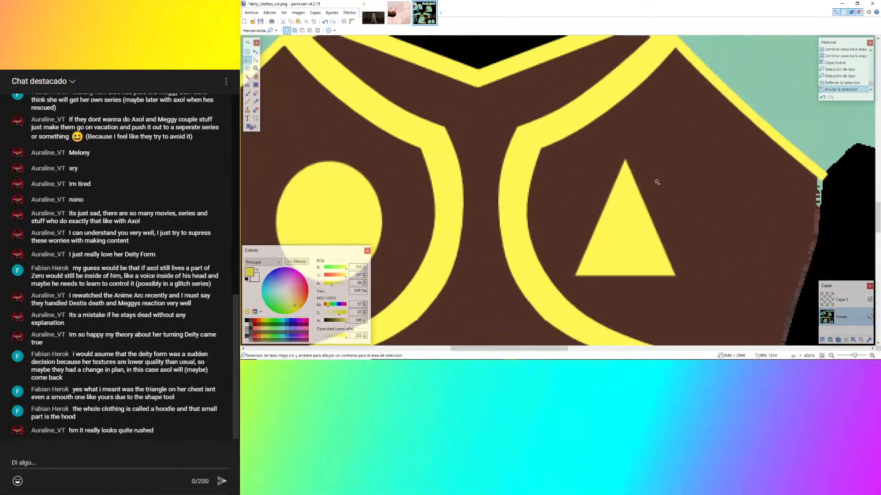
Add another new layer above Capa 2.
scroll(657, 182, "down", 4, "ctrl")
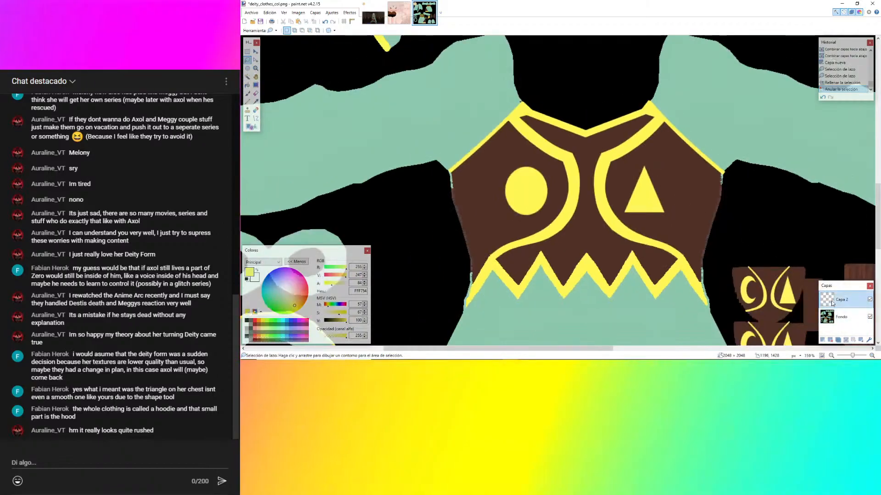
left_click(839, 299)
left_click(822, 341)
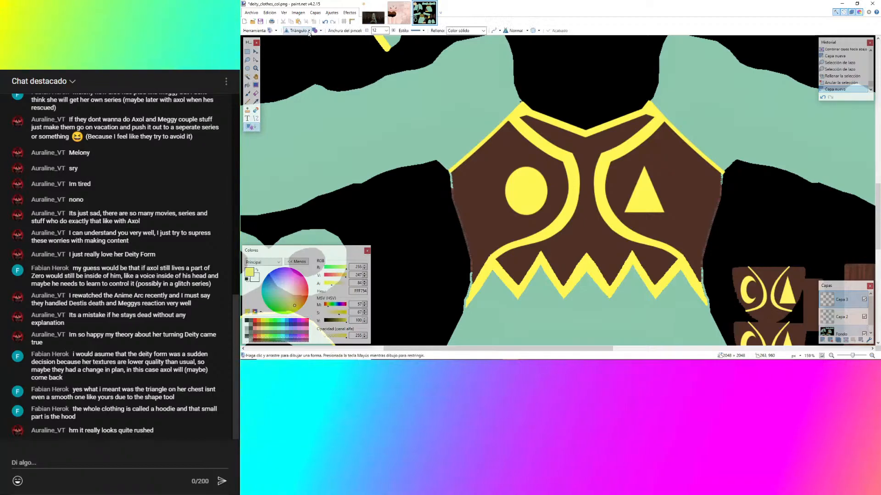
left_click(309, 31)
left_click(349, 49)
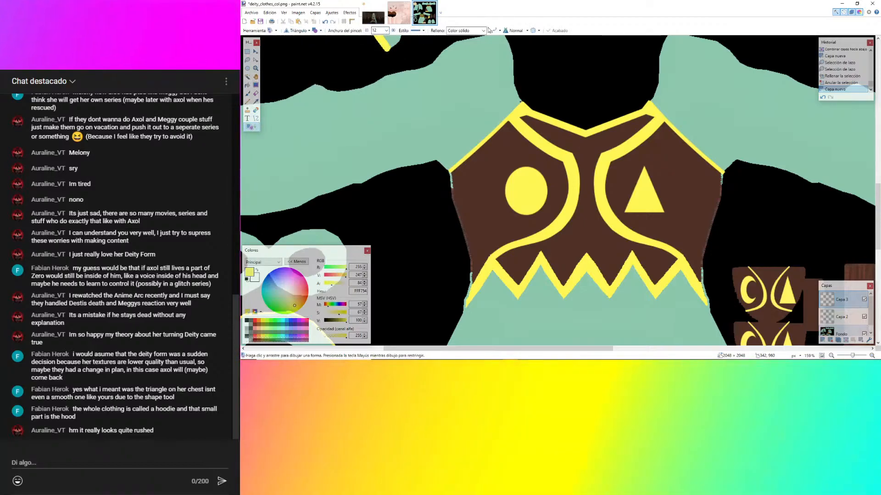
left_click(299, 32)
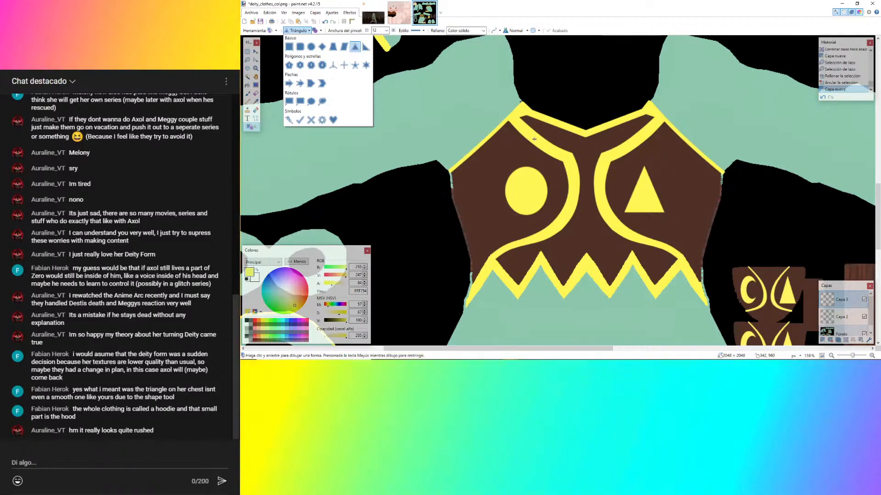
left_click(310, 31)
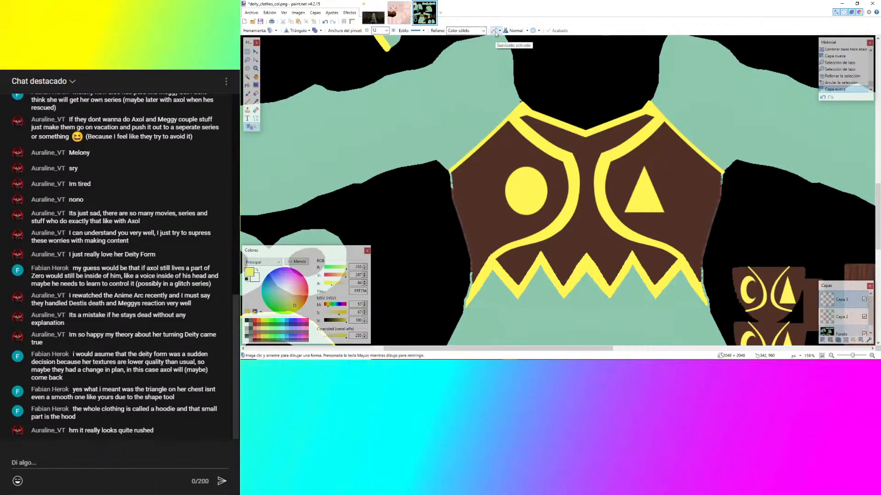
left_click(255, 118)
scroll(356, 192, "down", 1, "ctrl")
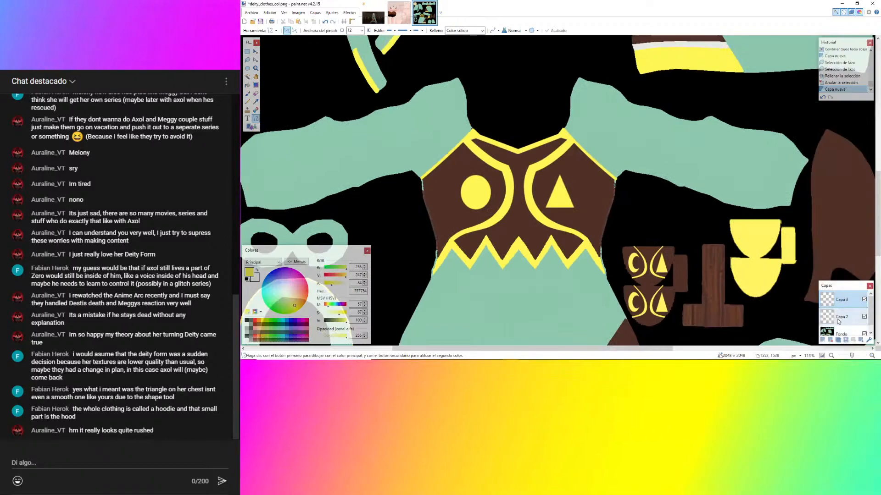
Draw a solid yellow triangle about 90 by 80 px on Capa 3, beside the existing chest triangle.
left_click(250, 126)
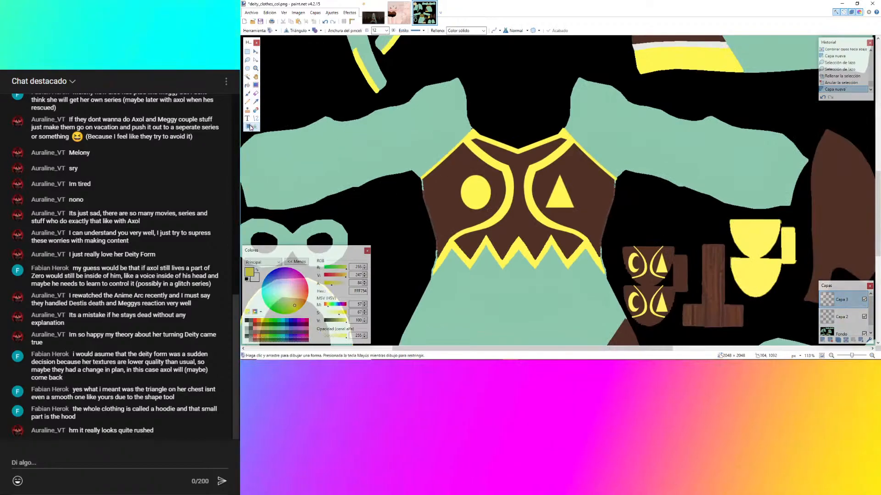
scroll(611, 199, "up", 4, "ctrl")
left_click_drag(569, 166, 632, 222)
key("Return")
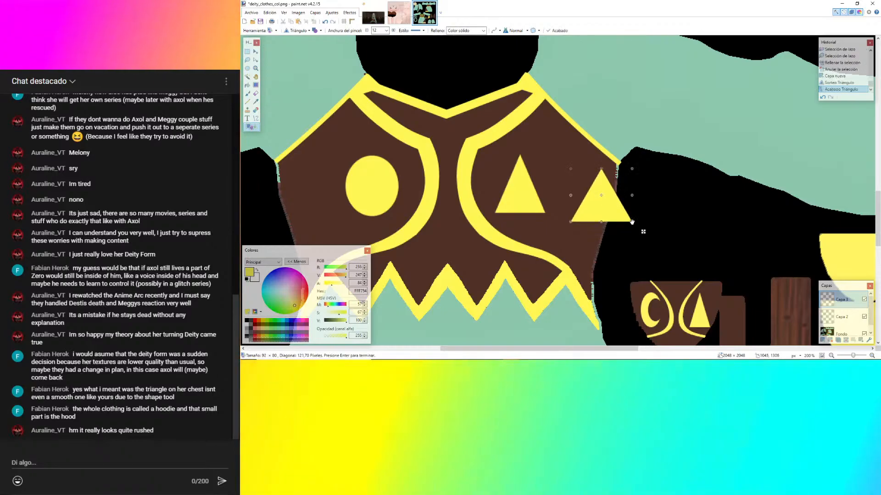
Sample the bodice's dark brown from the background layer as the primary colour and make Capa 3 active again.
left_click(256, 101)
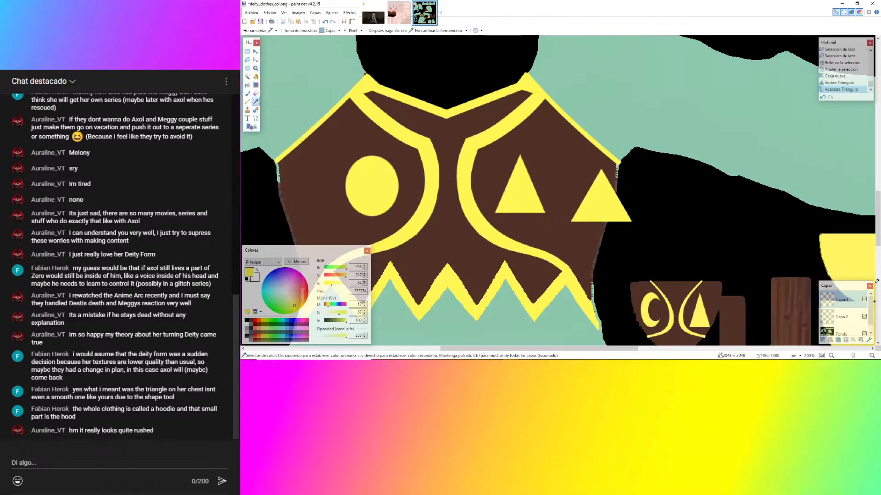
left_click(840, 317)
left_click(582, 157)
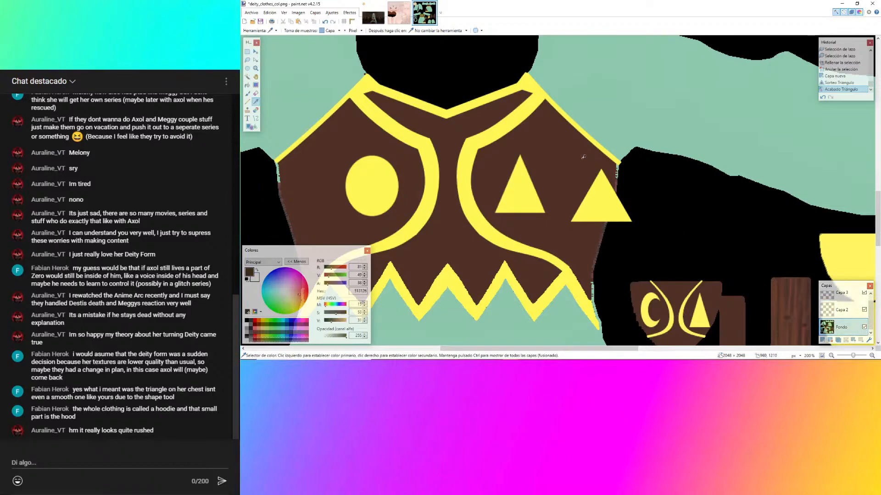
left_click(844, 296)
Draw a 12 px brown line over the new triangle's top tip and bend its control points so the tip is rounded.
left_click(256, 119)
scroll(601, 192, "up", 5, "ctrl")
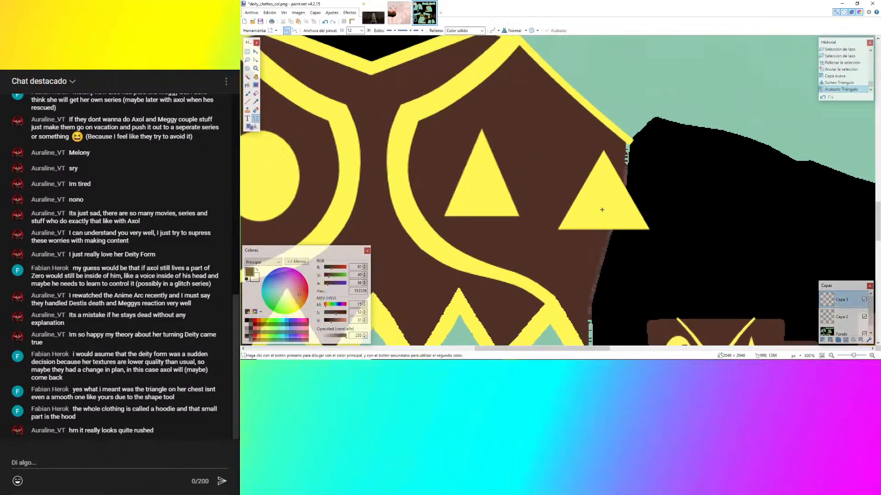
scroll(598, 123, "up", 1, "ctrl")
mouse_move(596, 133)
left_mouse_down()
mouse_move(640, 132)
mouse_move(620, 106)
mouse_move(657, 104)
mouse_move(604, 130)
left_mouse_up()
left_click_drag(678, 129, 702, 204)
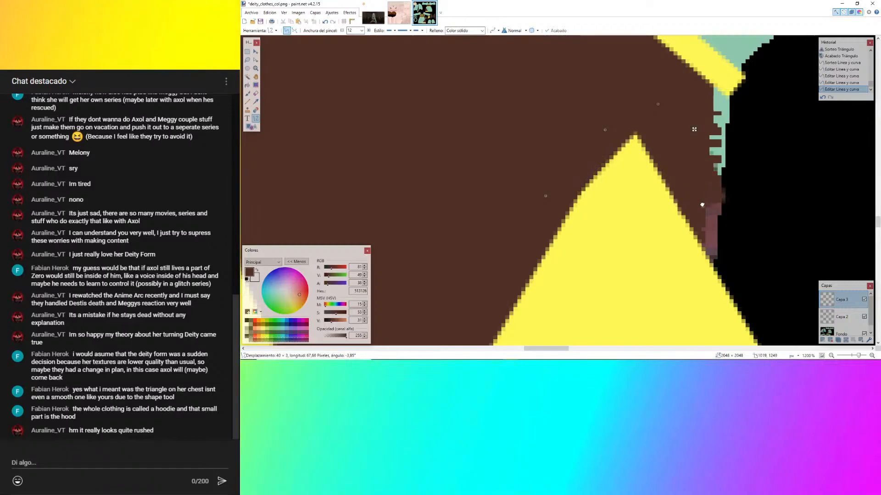
left_click_drag(657, 103, 666, 144)
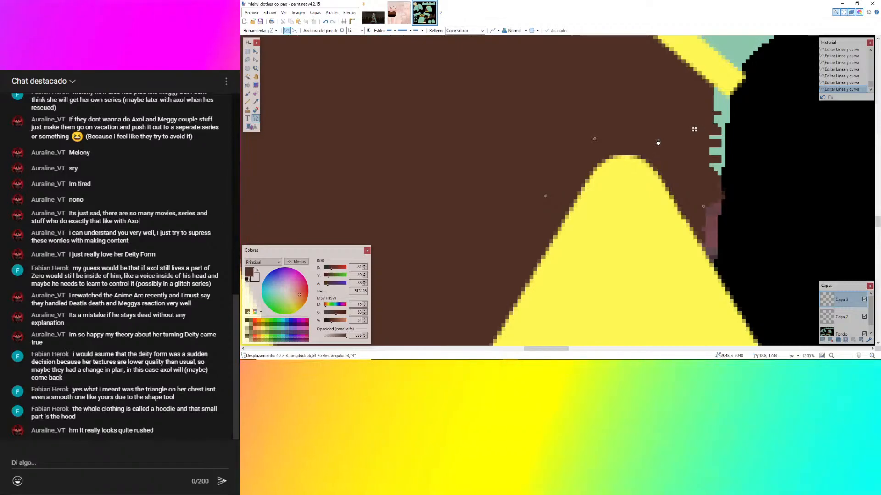
scroll(531, 117, "down", 5, "ctrl")
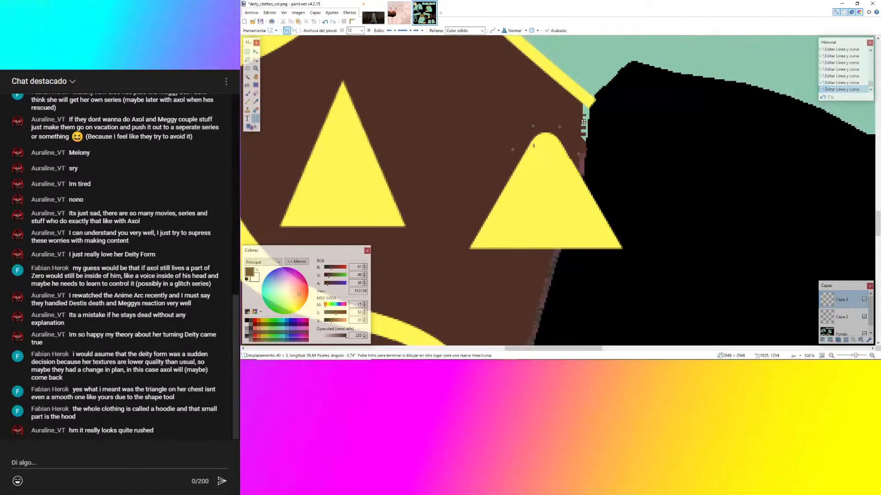
scroll(520, 144, "up", 4, "ctrl")
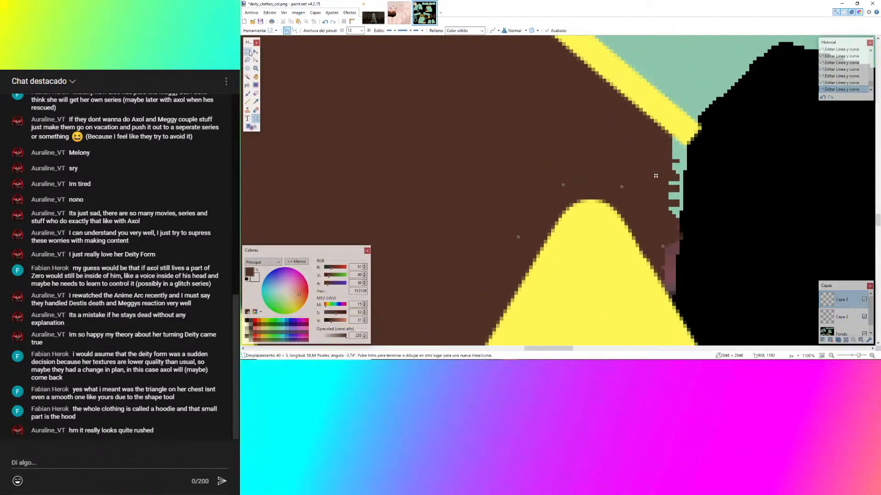
Select a rectangle of 82 by 42 px around the triangle's rounded tip, then copy and paste it on Capa 3.
key("s")
left_click_drag(443, 140, 746, 285)
scroll(592, 134, "down", 4, "ctrl")
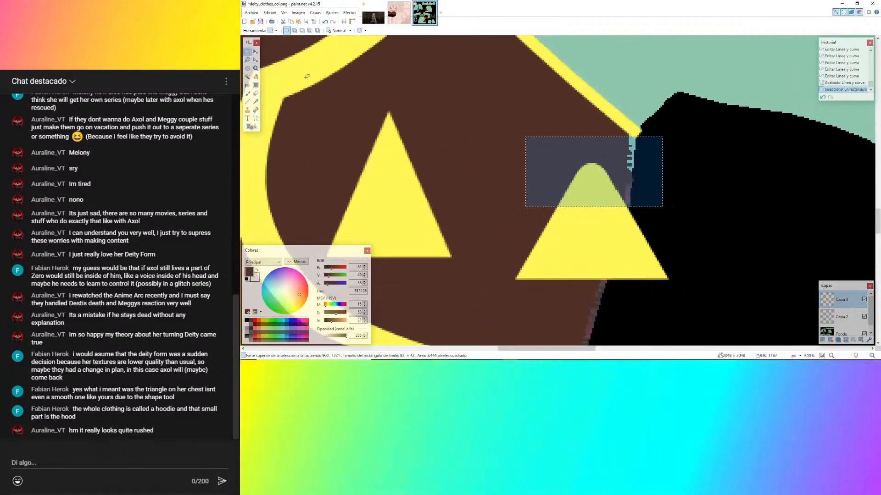
left_click(255, 51)
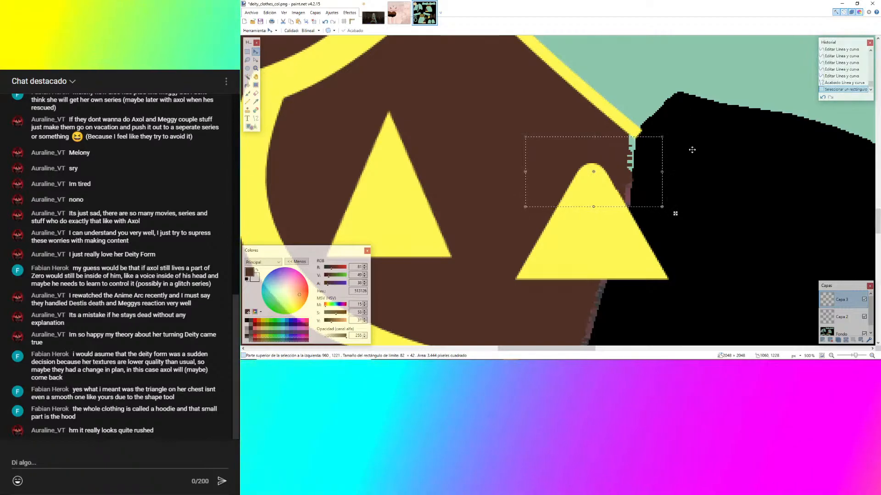
left_click_drag(613, 183, 707, 166)
key("ctrl+z")
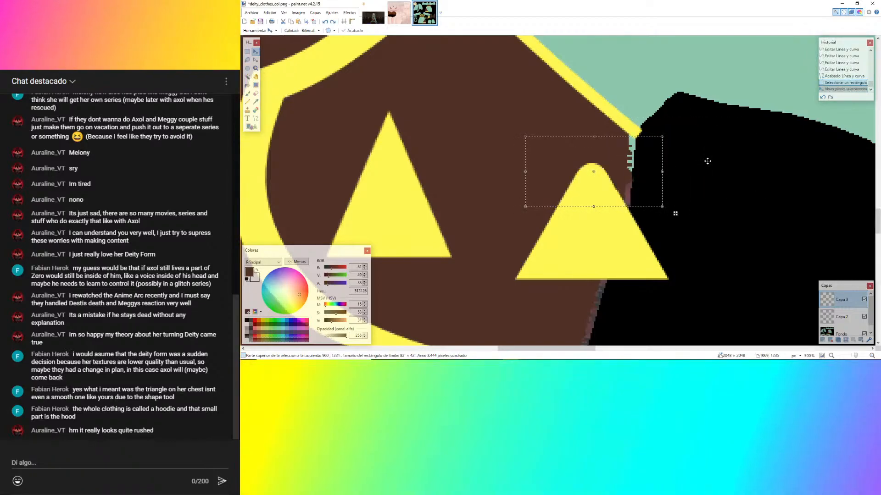
key("ctrl+v")
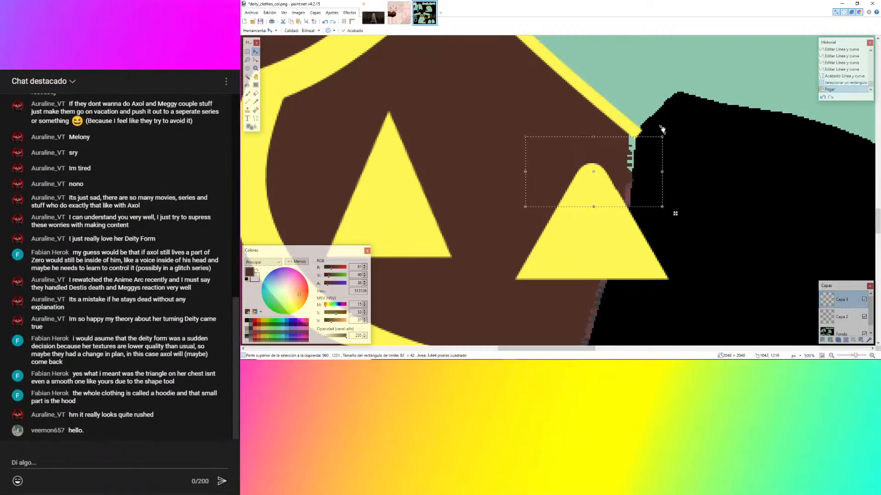
Rotate the pasted rounded tip 120° counterclockwise and move it onto the new triangle's lower-left corner.
left_click_drag(662, 130, 497, 114)
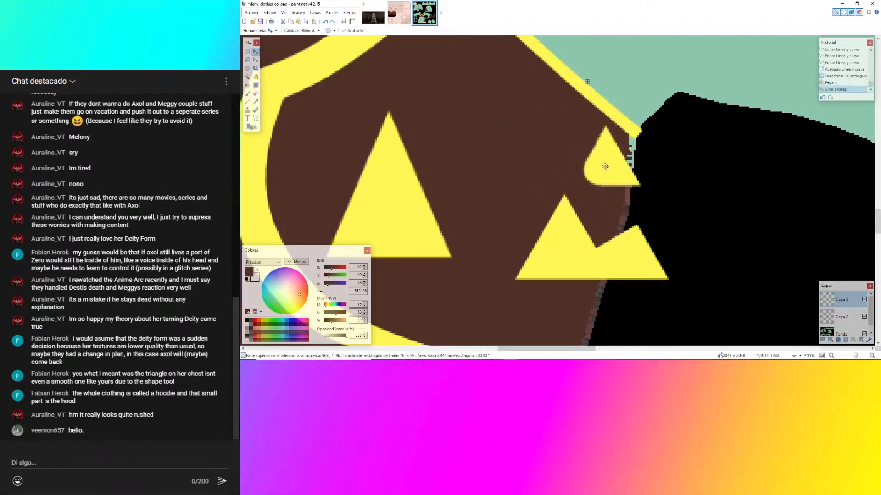
left_click_drag(605, 167, 553, 249)
scroll(553, 249, "up", 4, "ctrl")
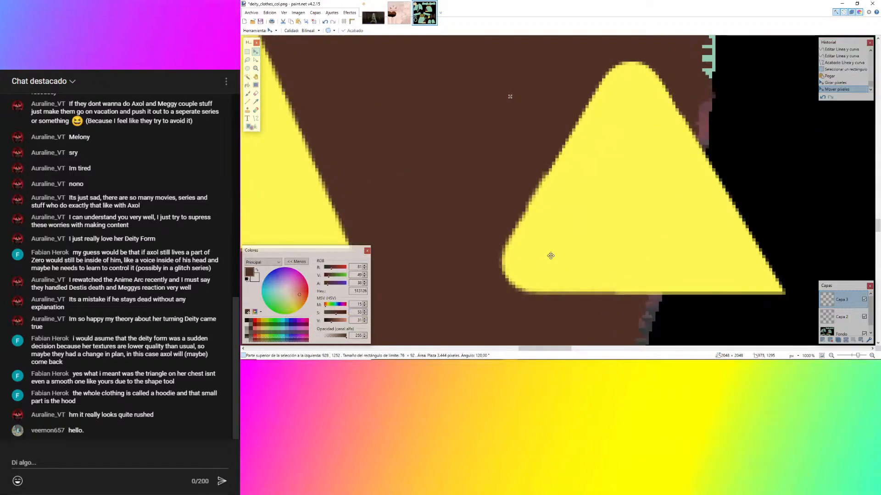
Paste the rounded tip again on Capa 3, rotate it 120°, fit it onto the new triangle's lower-right corner and deselect.
scroll(493, 220, "down", 6, "ctrl")
key("ctrl+v")
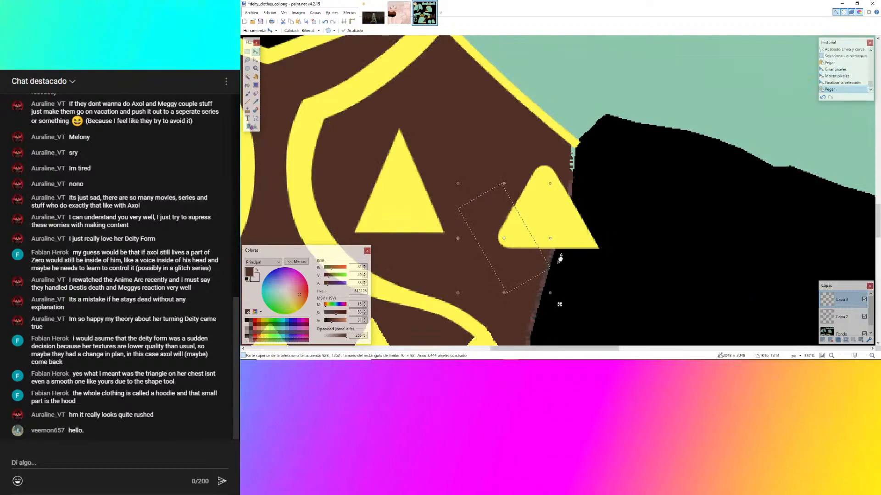
left_click_drag(566, 294, 601, 273)
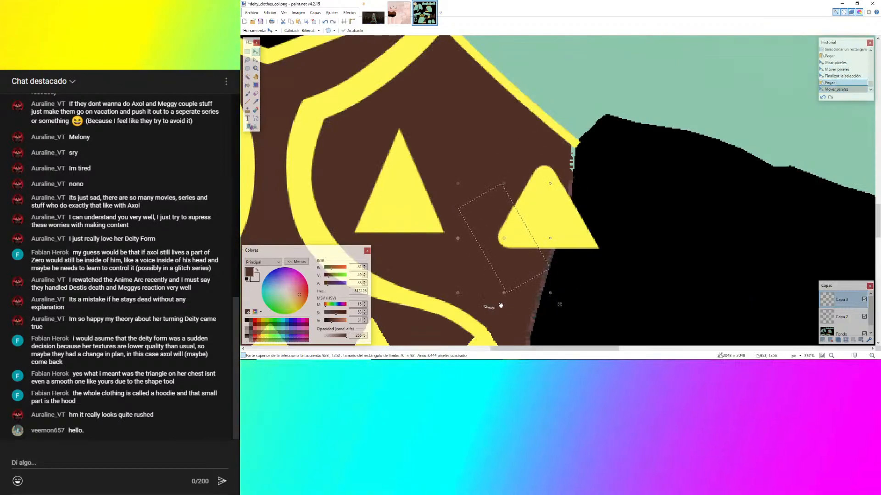
left_click_drag(501, 306, 659, 161)
left_click_drag(502, 228, 586, 231)
scroll(586, 230, "up", 6, "ctrl")
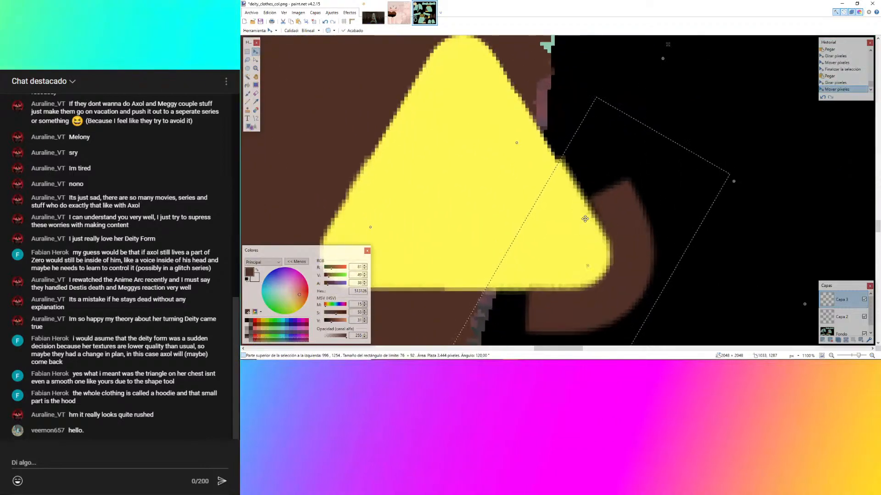
scroll(580, 219, "down", 4, "ctrl")
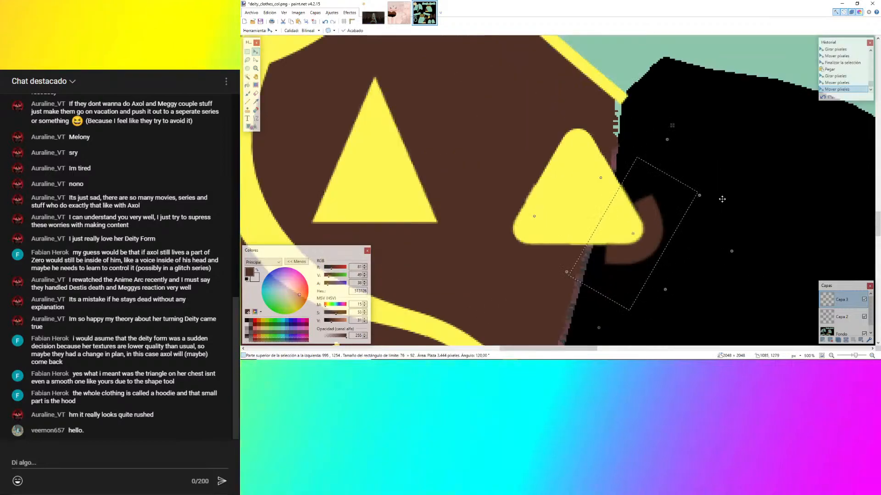
scroll(645, 195, "up", 5, "ctrl")
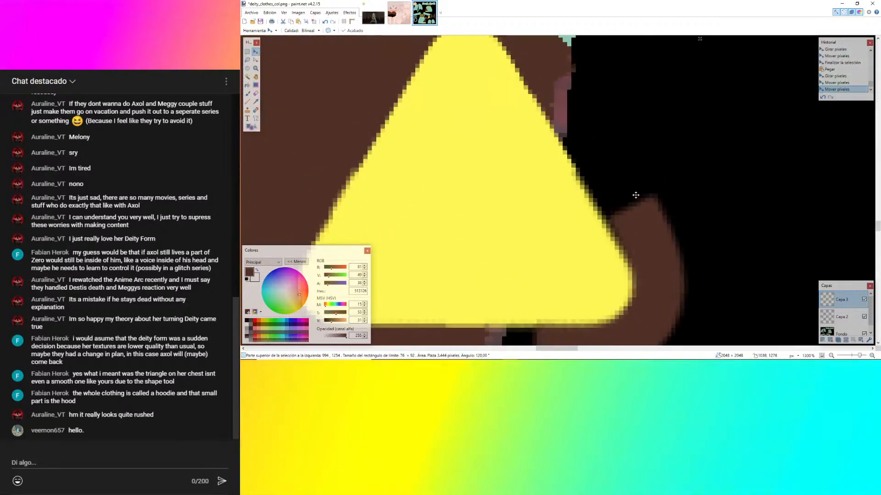
key("ctrl+d")
scroll(639, 195, "down", 6, "ctrl")
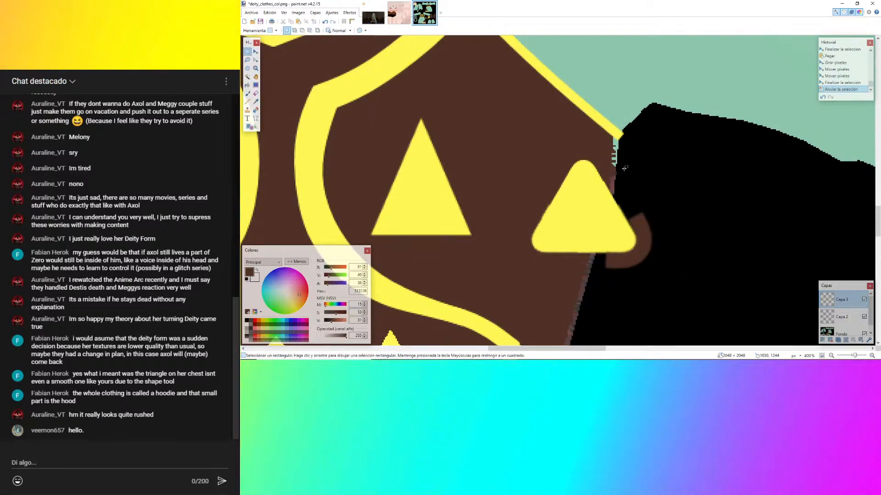
Select a rectangle of 154 by 120 px around the rounded triangle and move it centred over the old sharp triangle on the chest.
left_click_drag(488, 129, 689, 288)
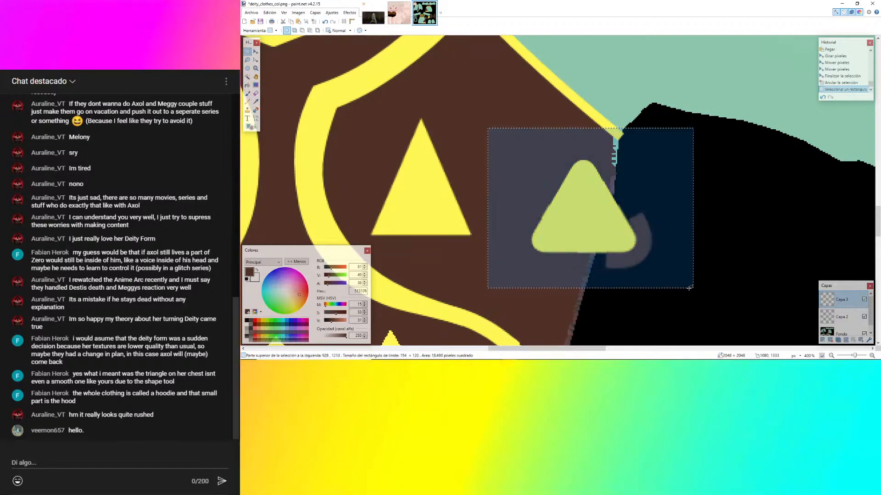
key("m")
left_click_drag(610, 218, 446, 202)
scroll(489, 147, "up", 5, "ctrl")
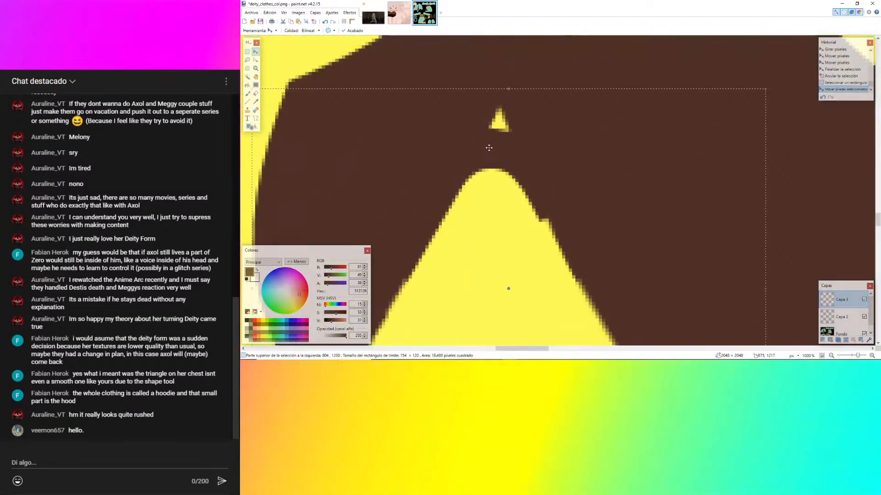
scroll(472, 120, "up", 3, "ctrl")
key("Right")
key("Right")
key("Right")
key("Right")
scroll(585, 177, "up", 3, "ctrl")
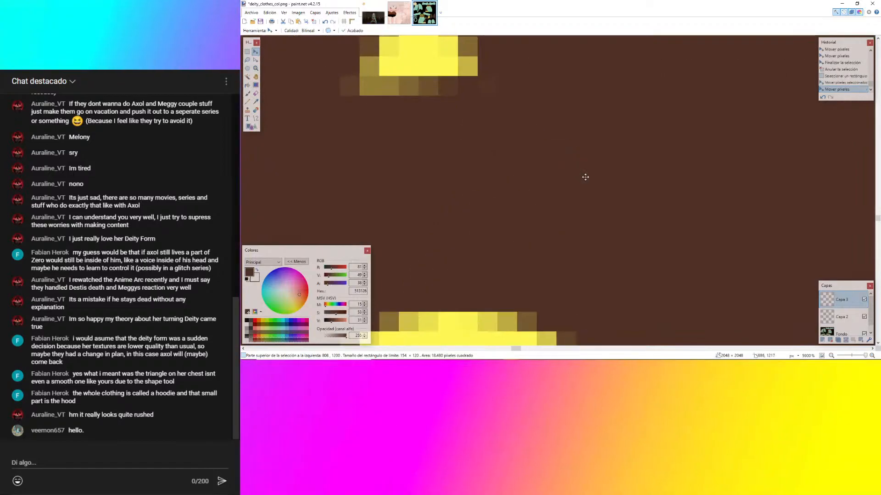
key("Left")
key("Left")
scroll(586, 177, "down", 8, "ctrl")
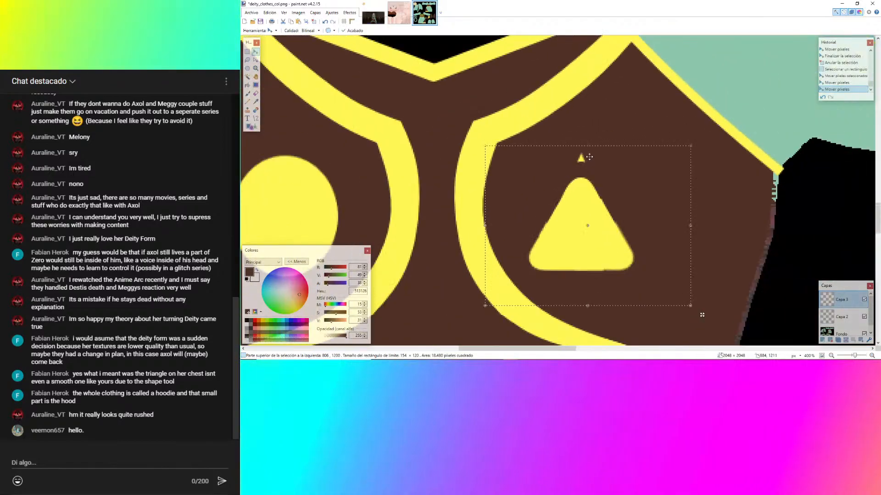
Stretch the moved rounded triangle upward to a selection size of 154 by 135 px and adjust its position slightly.
left_click_drag(591, 146, 590, 126)
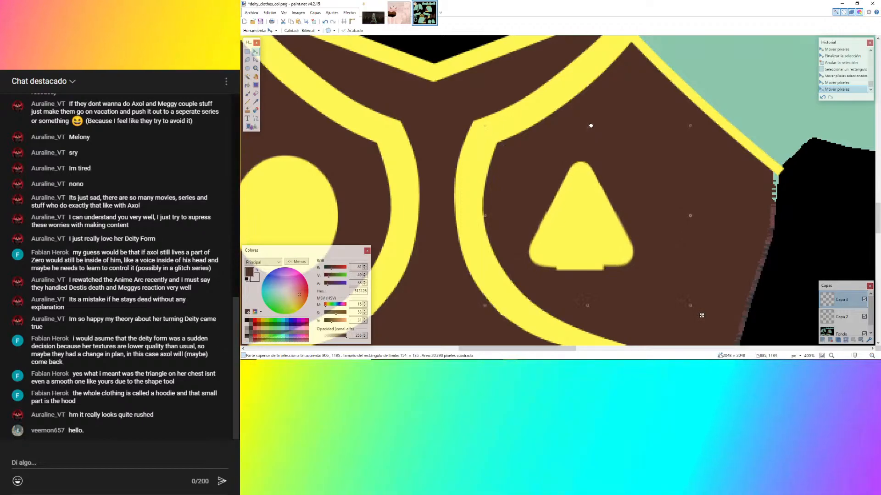
scroll(583, 200, "up", 4, "ctrl")
scroll(582, 147, "up", 5, "ctrl")
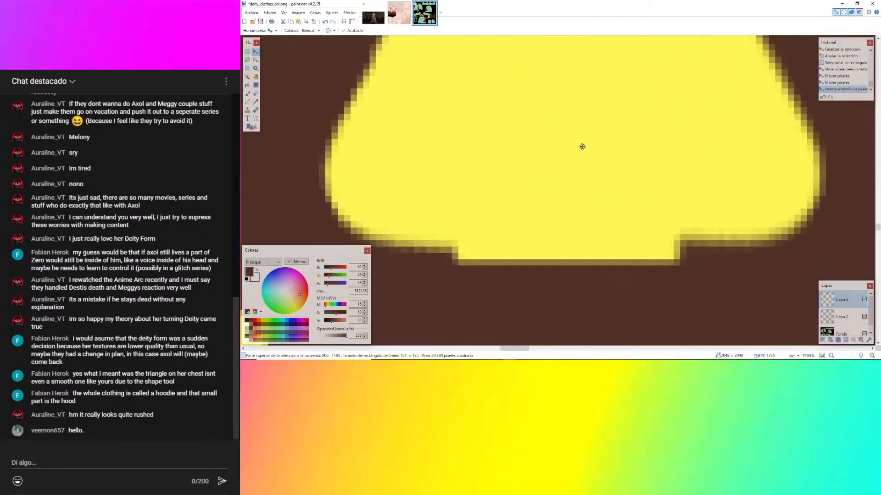
left_click(582, 147)
scroll(582, 147, "down", 8, "ctrl")
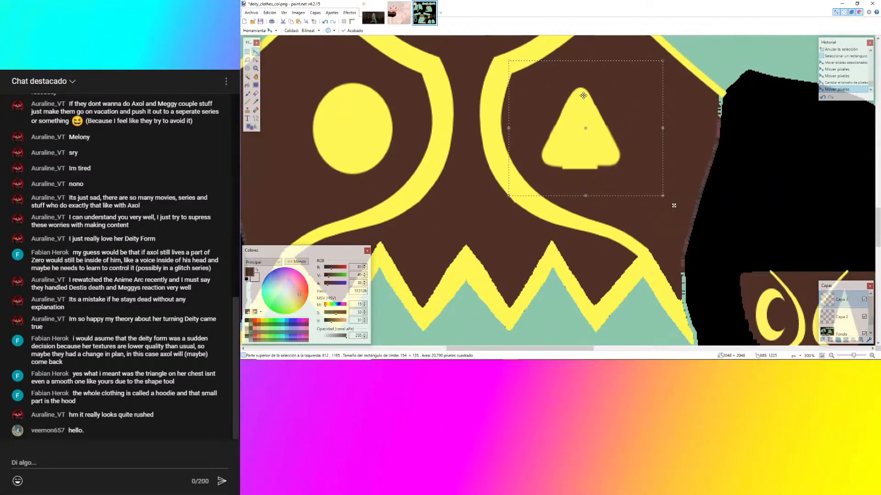
On Capa 2, select a rectangle around the old sharp triangle, fill it with the dark brown and deselect.
scroll(581, 91, "up", 6, "ctrl")
left_click(839, 317)
key("ctrl+d")
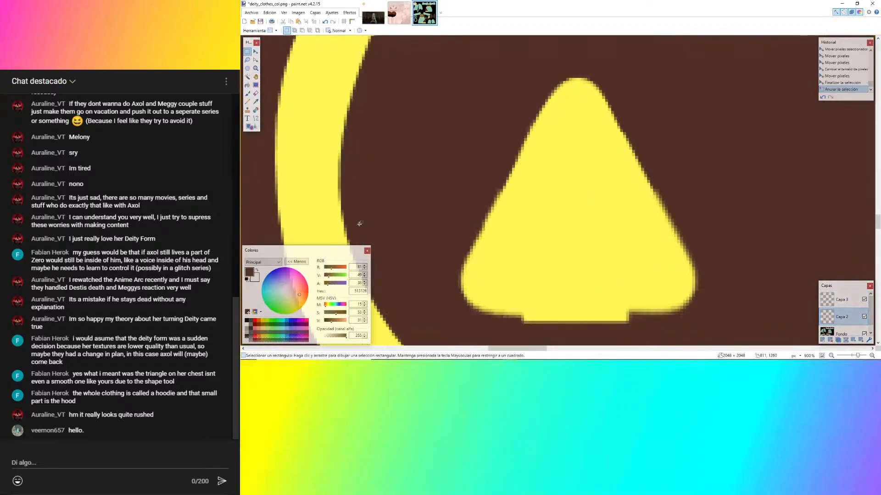
scroll(545, 135, "down", 4, "ctrl")
left_click_drag(498, 108, 648, 229)
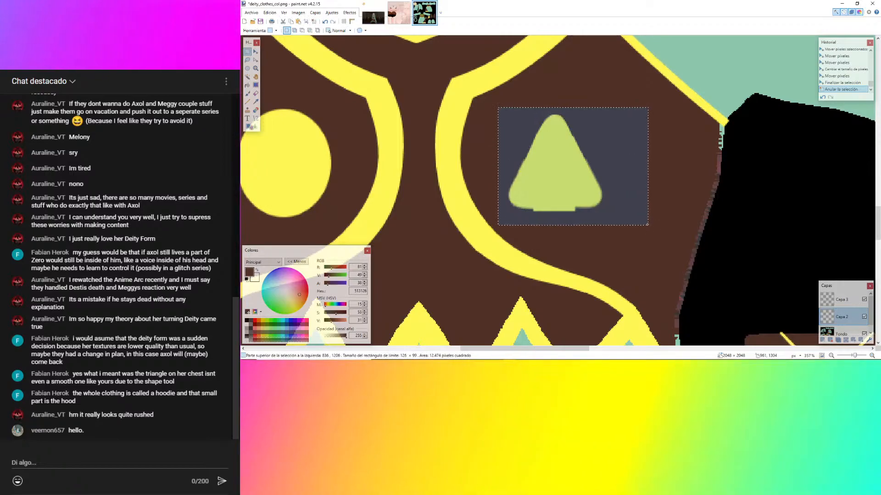
key("BackSpace")
key("ctrl+d")
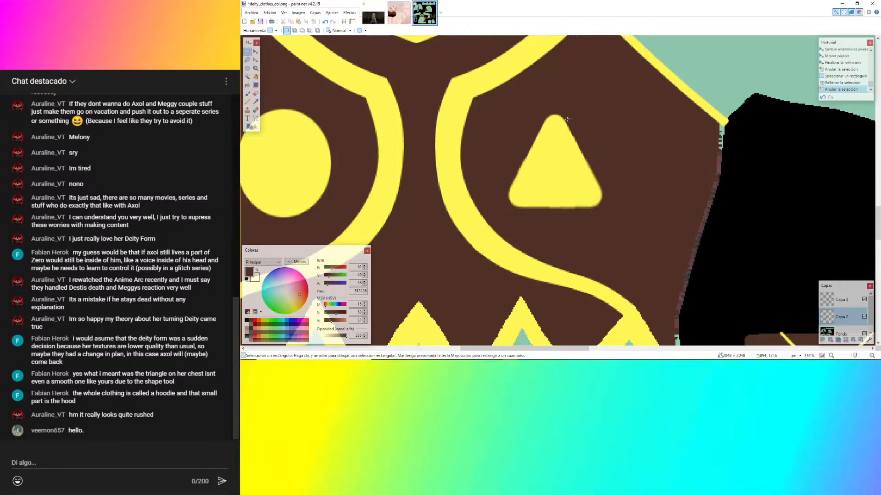
Draw a filled brown ellipse of about 44 by 57 px over the right part of the yellow chest circle, forming a crescent.
left_click(258, 130)
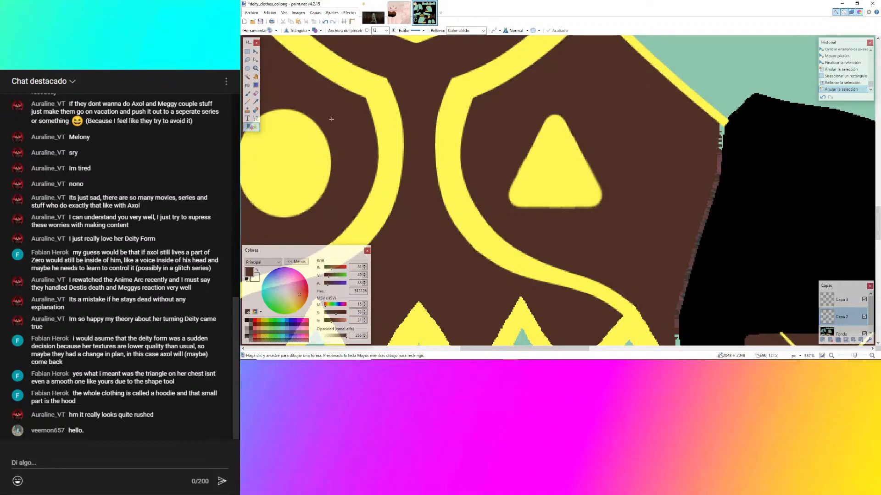
left_click(294, 31)
left_click(307, 48)
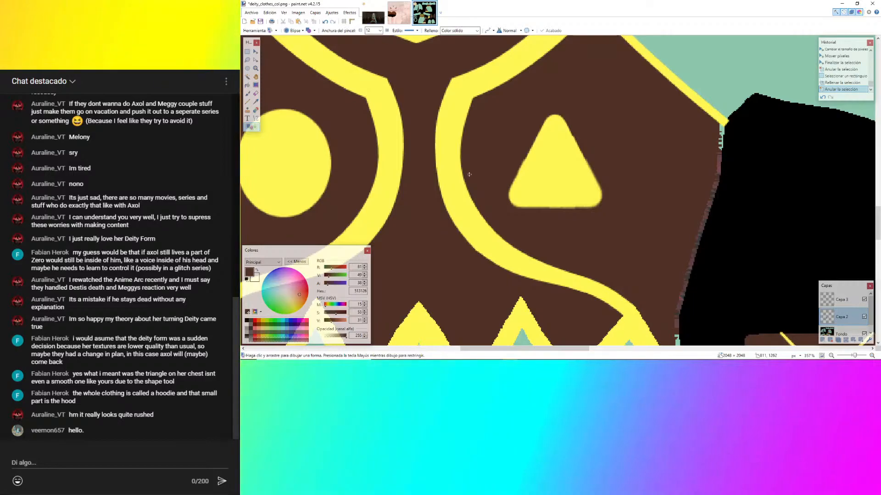
scroll(593, 158, "down", 3, "ctrl")
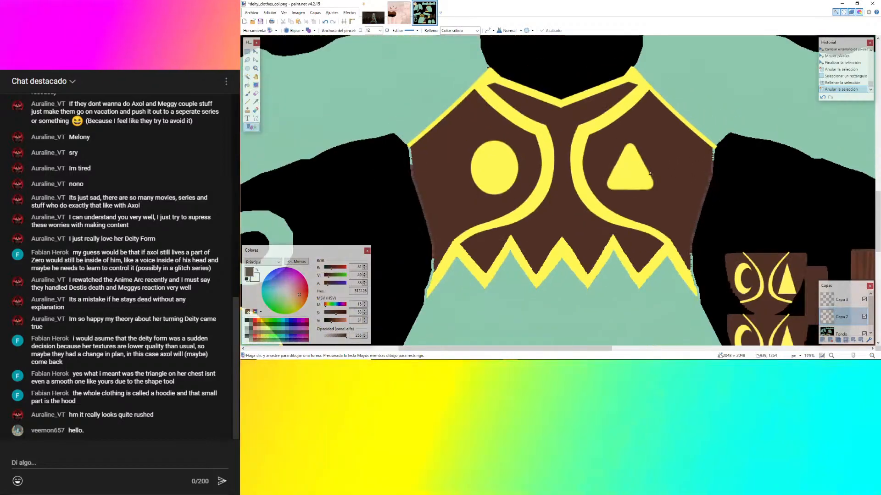
scroll(488, 151, "up", 4, "ctrl")
left_click_drag(528, 136, 442, 247)
left_click_drag(500, 179, 490, 178)
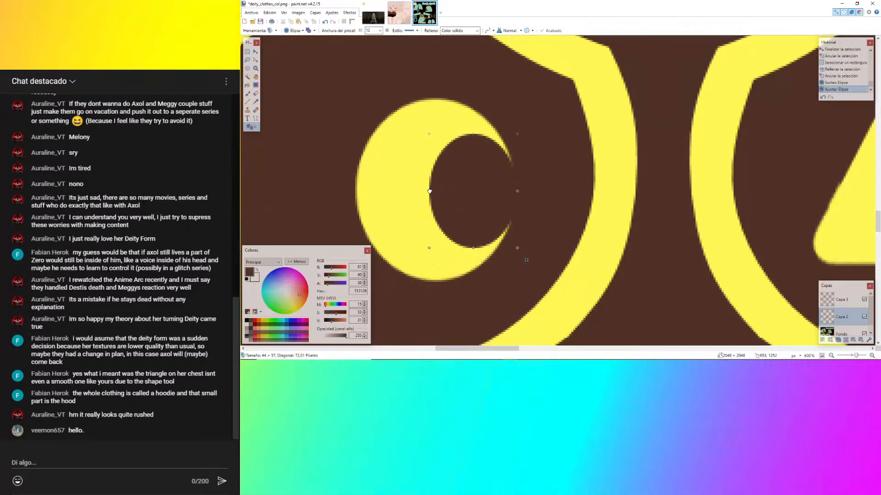
Enlarge the brown ellipse to 56 by 68 px, shift it slightly right so the crescent's tips are even, and commit it.
left_click_drag(430, 191, 405, 195)
left_click_drag(461, 134, 461, 121)
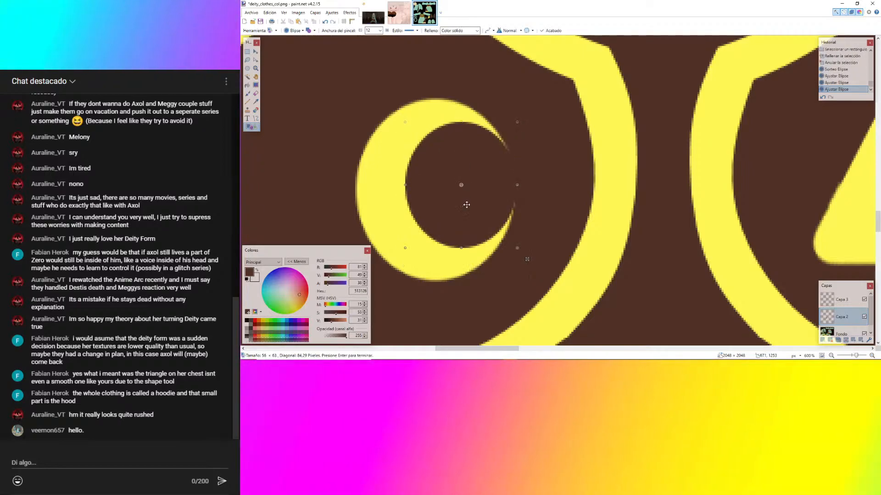
left_click_drag(460, 245, 461, 256)
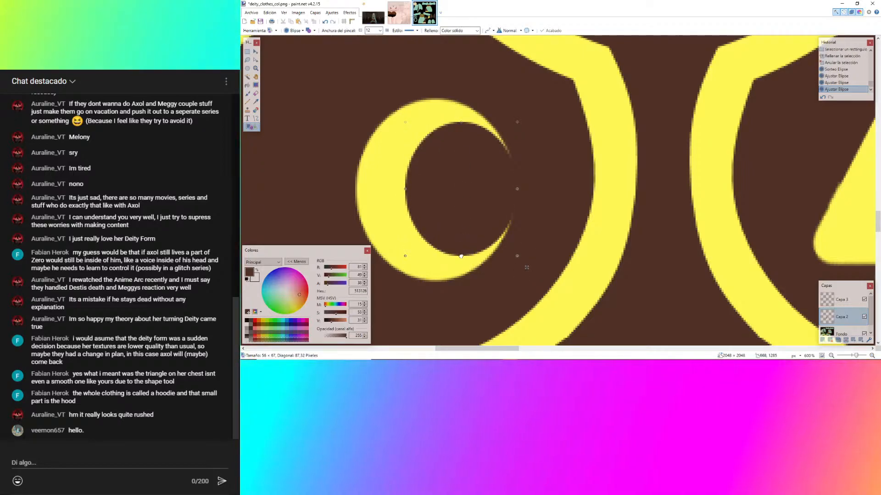
scroll(484, 163, "up", 3, "ctrl")
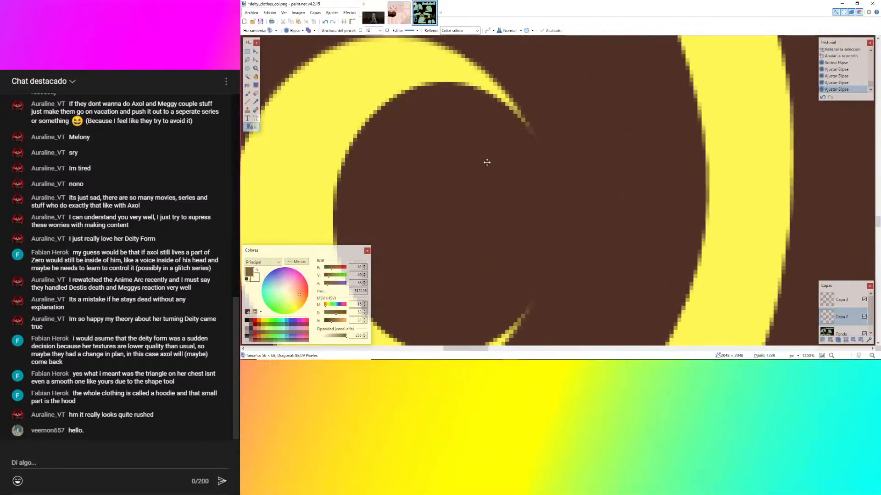
left_click_drag(485, 161, 571, 146)
scroll(571, 146, "down", 6, "ctrl")
scroll(734, 176, "up", 4, "ctrl")
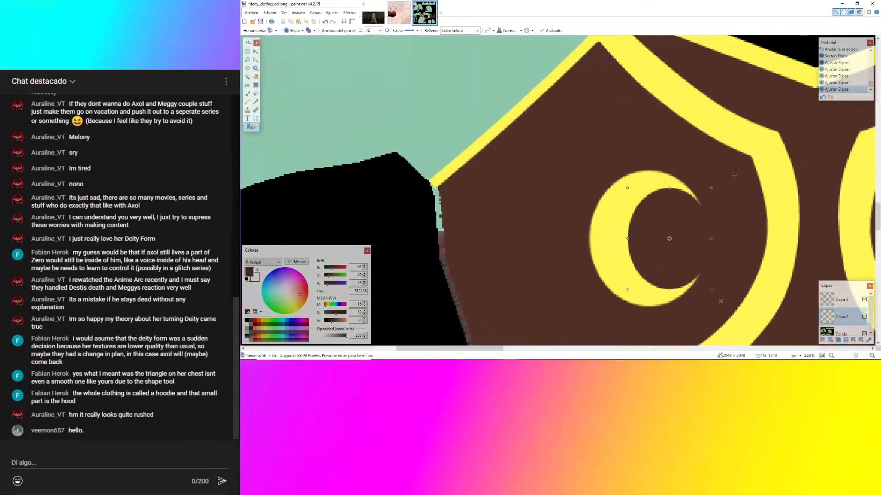
key("Return")
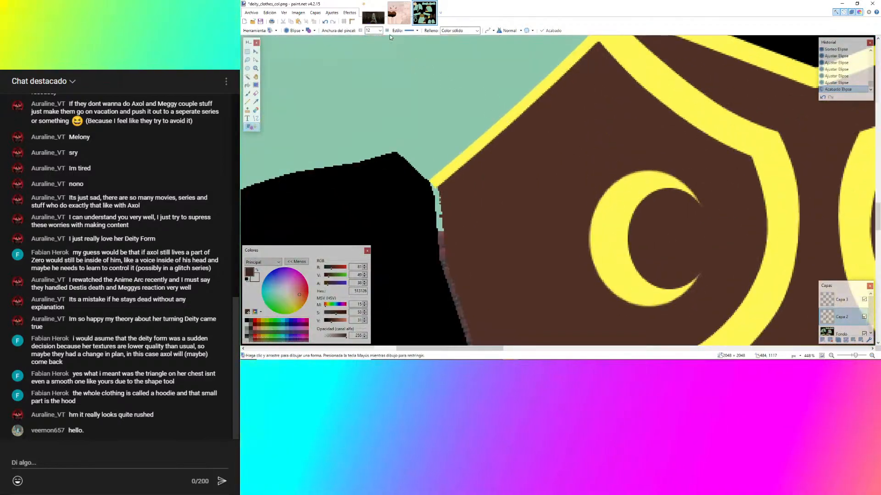
Compare the crescent's tips and thickness with the moon symbol on the reference image's bodice.
left_click(381, 22)
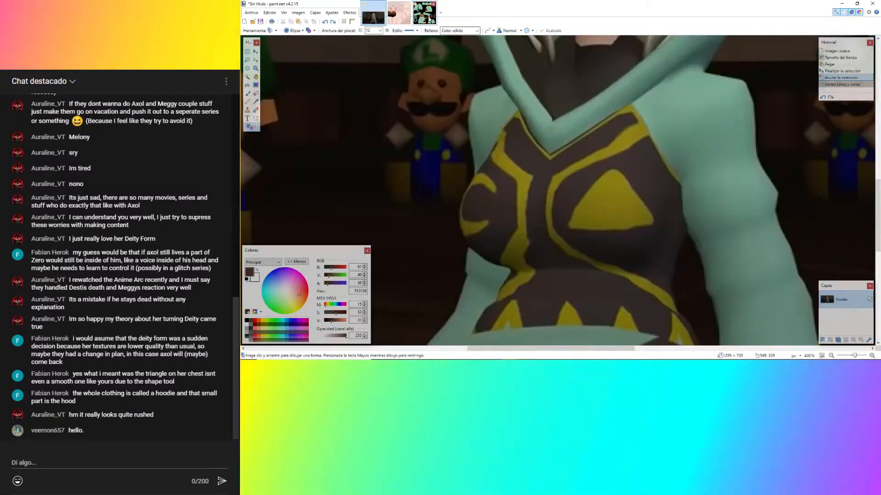
left_click(424, 13)
scroll(408, 137, "down", 2, "ctrl")
scroll(408, 137, "down", 1, "ctrl")
scroll(568, 185, "up", 3, "ctrl")
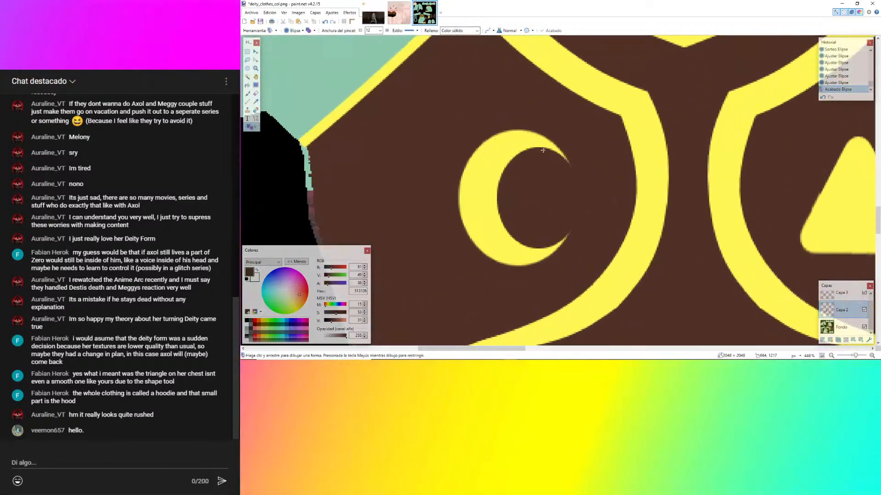
left_click(373, 12)
scroll(426, 192, "up", 6, "ctrl")
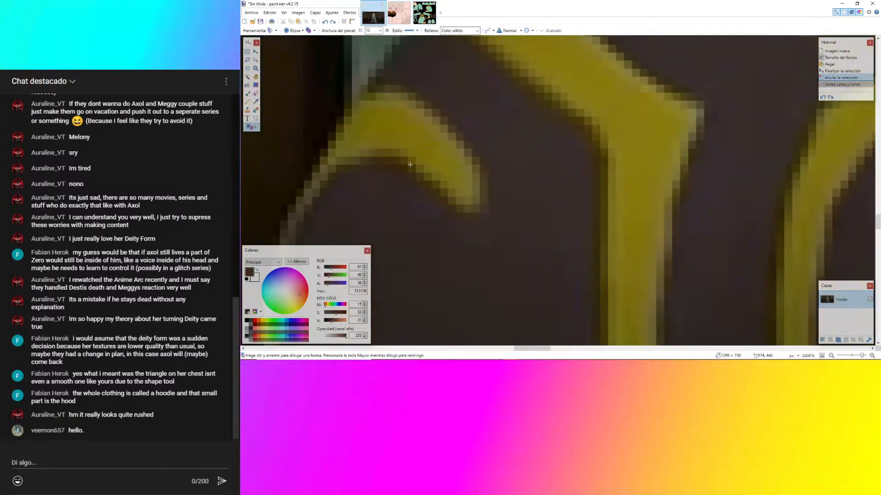
left_click(424, 12)
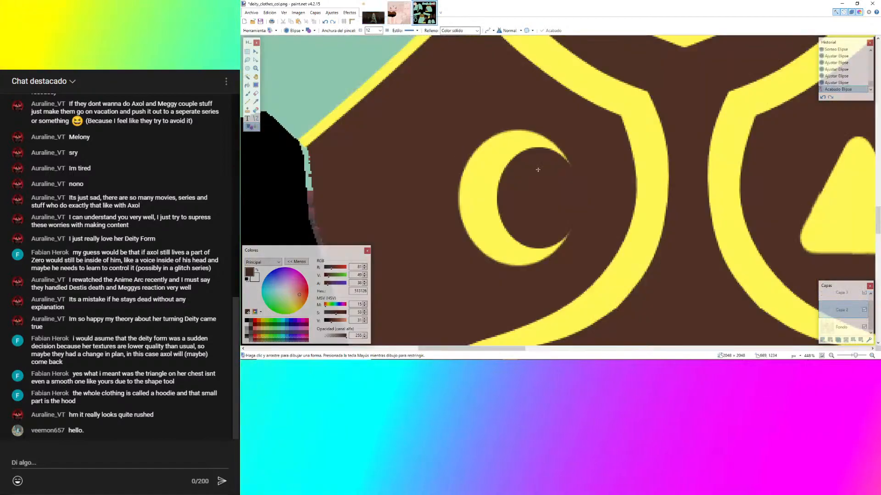
Merge Capa 3 and Capa 2 down into the Fondo layer.
left_click(842, 294)
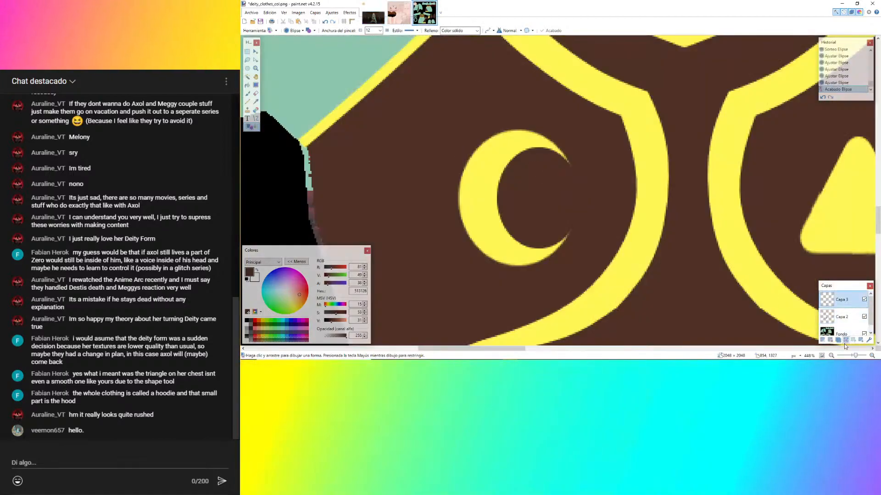
left_click(846, 341)
left_click(845, 341)
scroll(419, 207, "down", 6, "ctrl")
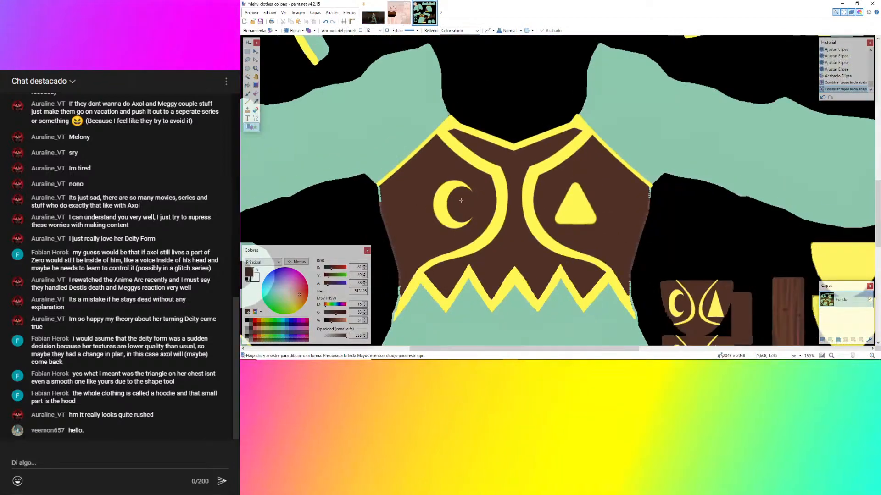
Save deity_clothes_col.png, switch to Blender, reload that texture in the clothing material's image node, and inspect it on the model.
key("ctrl+s")
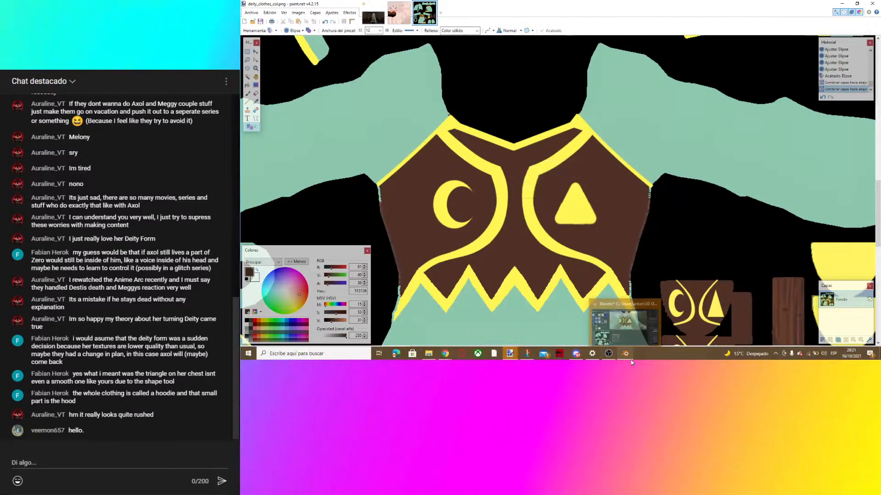
left_click(633, 353)
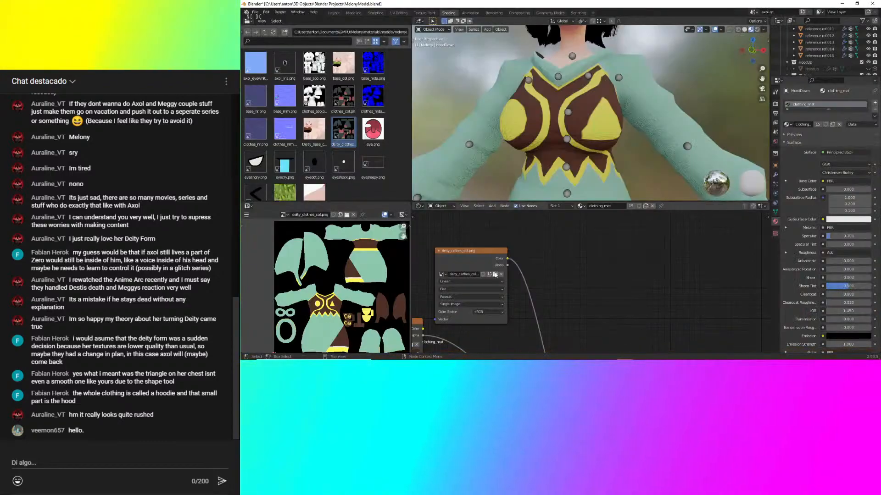
left_click(495, 274)
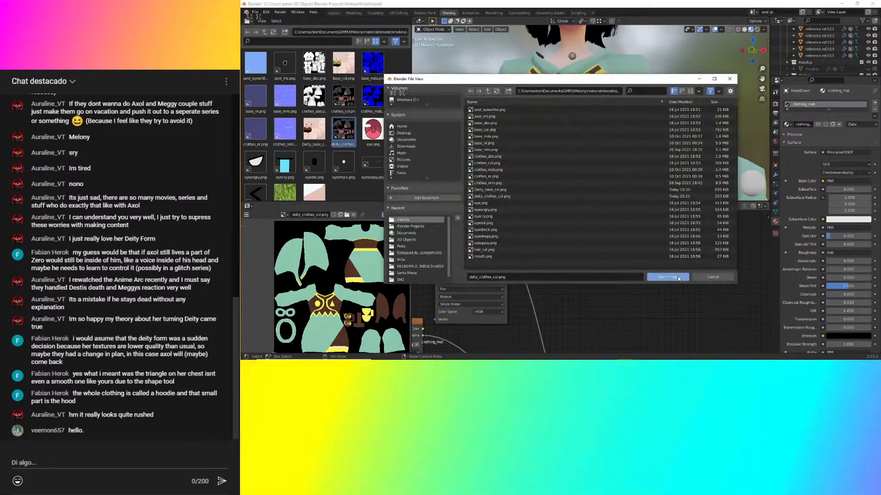
left_click(679, 277)
middle_click_drag(605, 120, 533, 123)
scroll(539, 145, "down", 5)
scroll(610, 134, "up", 6)
Browse the SMG4: To Become A God video in the browser and pause on a frame showing the front of the deity outfit.
left_click(445, 354)
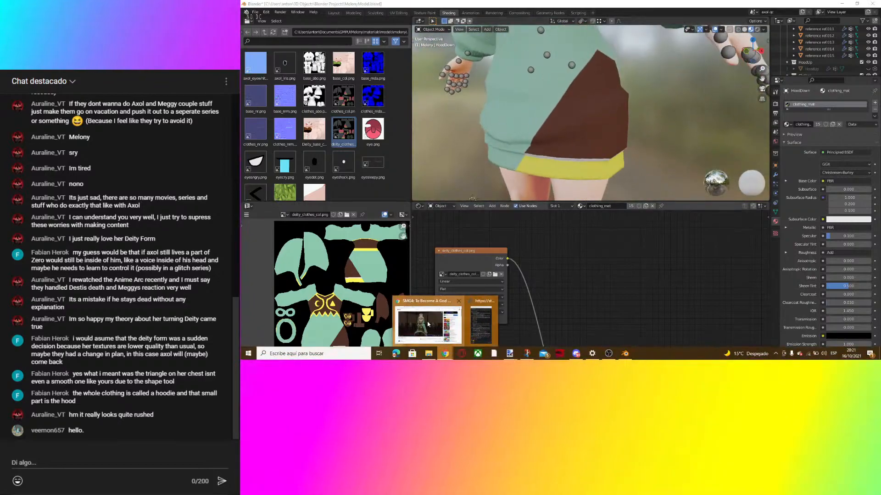
left_click(435, 322)
key("Right")
key("Right")
key("Right")
key("Right")
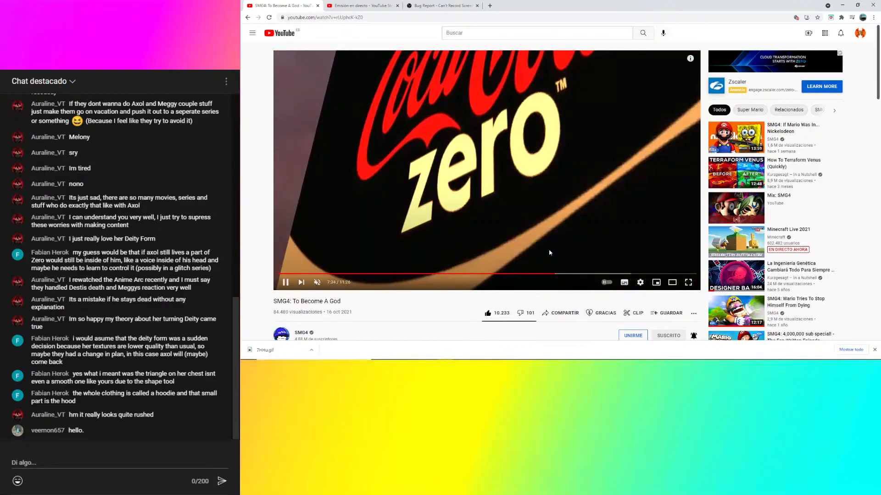
key("space")
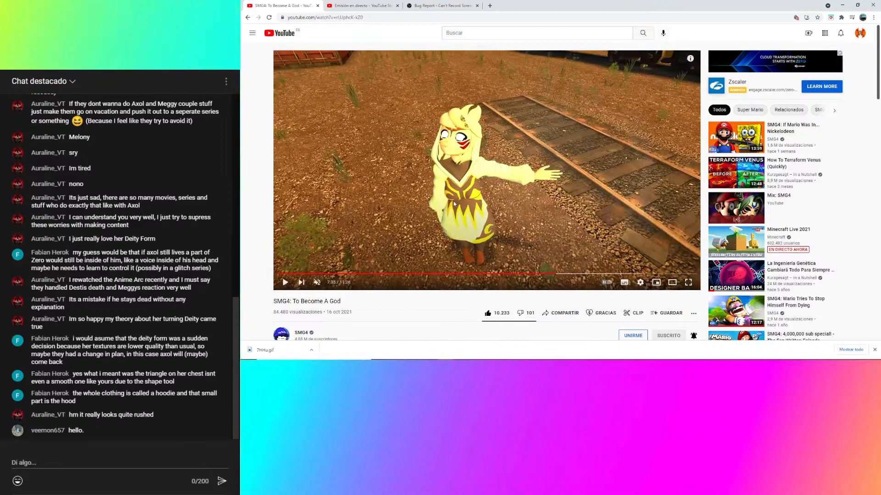
key("space")
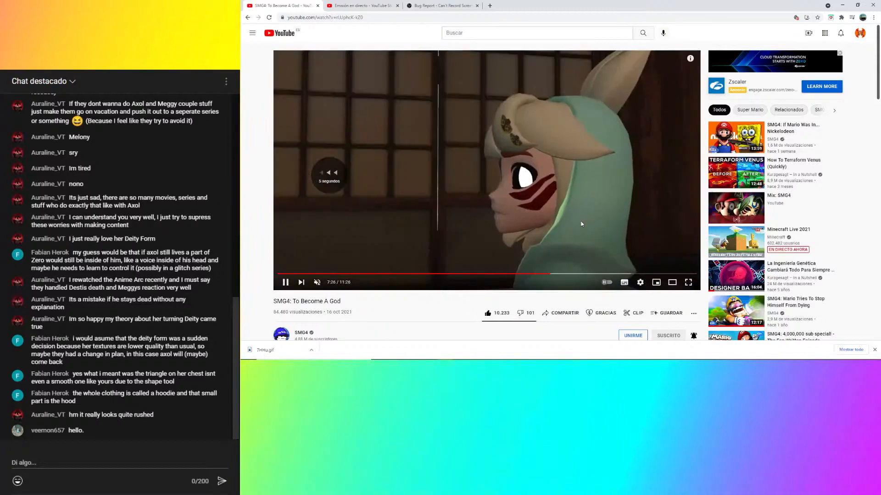
key("Right")
key("Right")
key("Right")
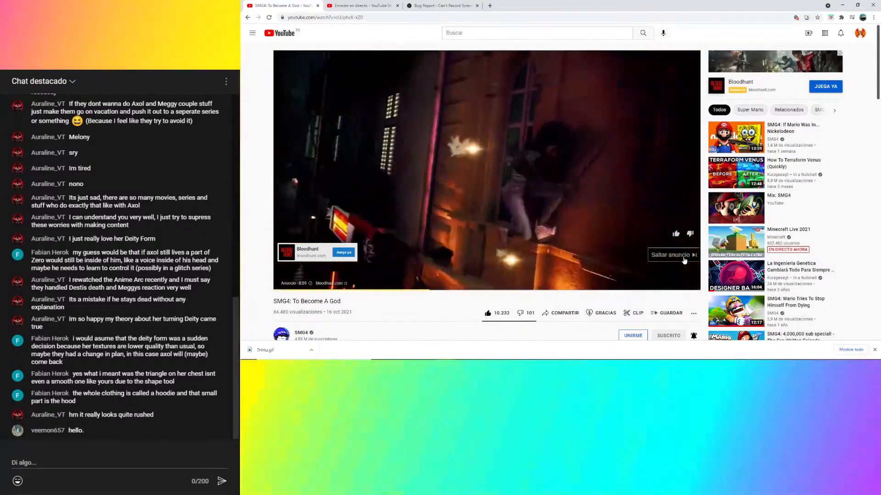
left_click(672, 253)
key("Right")
key("Right")
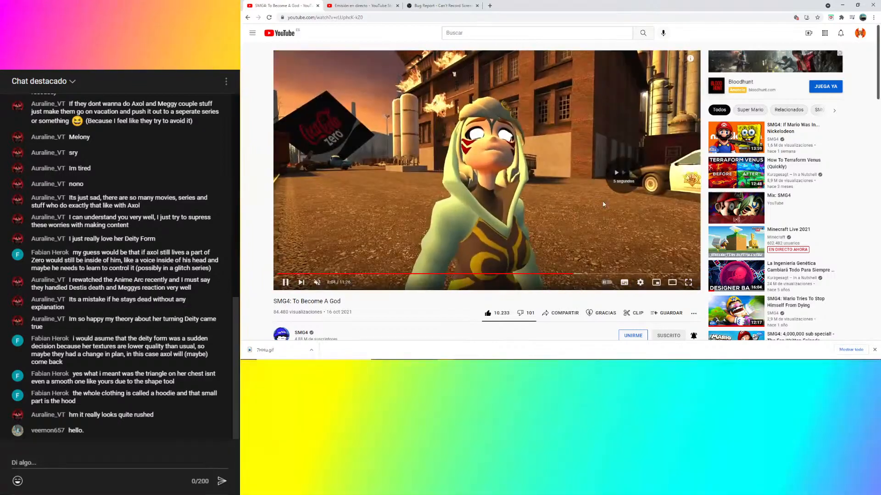
key("Left")
key("Left")
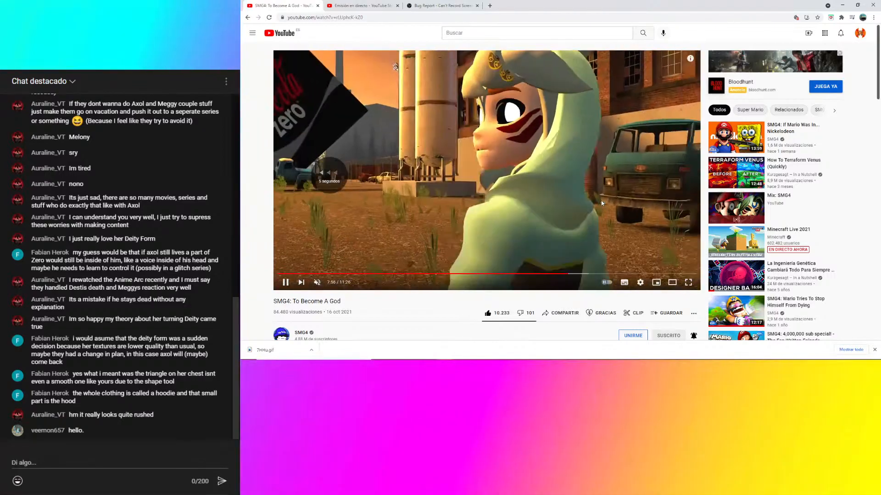
key("space")
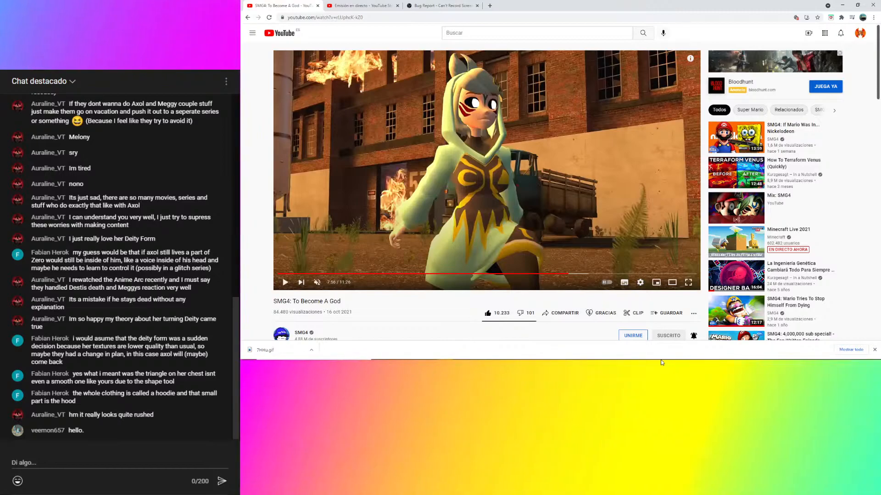
Switch to deity_clothes_col.png in paint.net and select a rectangle of about 305 × 110 px over the zigzag trim below the chest.
mouse_move(648, 360)
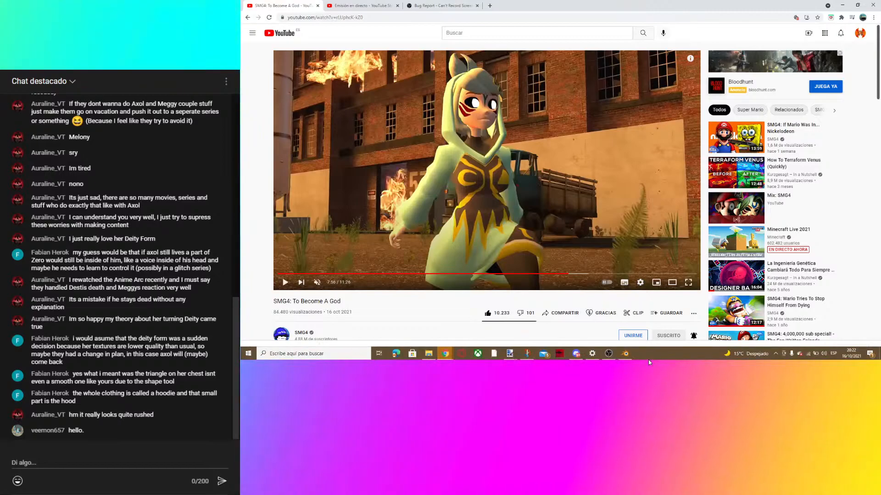
mouse_move(514, 352)
left_click(568, 325)
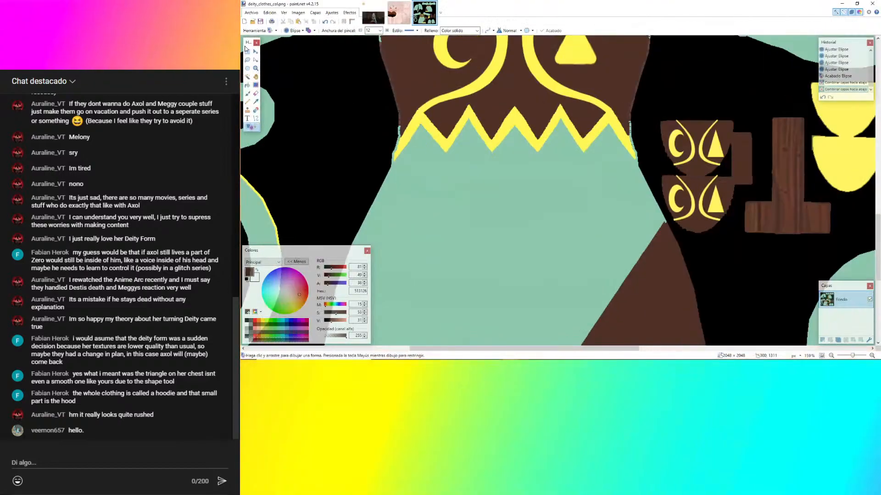
left_click(247, 52)
scroll(482, 110, "up", 5, "ctrl")
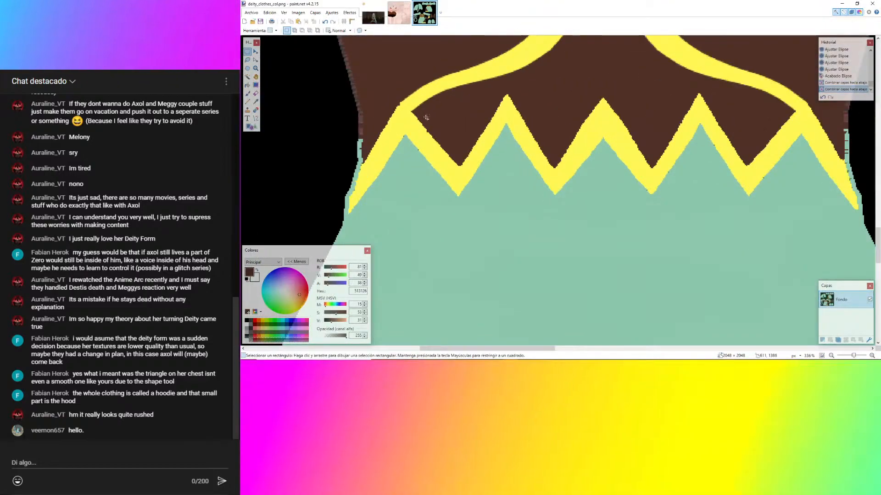
left_click_drag(398, 105, 692, 261)
scroll(483, 219, "down", 4, "ctrl")
scroll(654, 167, "up", 3, "ctrl")
scroll(654, 167, "up", 3, "ctrl")
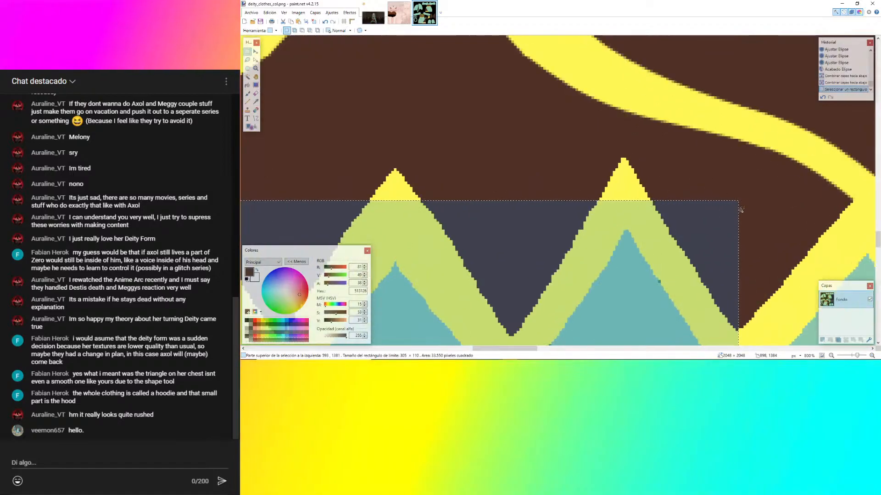
Add a strip above the selection to cover the zigzag's upper tips, making it about 305 × 125 px overall.
scroll(650, 189, "down", 4, "ctrl")
left_click_drag(683, 199, 342, 170, "ctrl")
scroll(341, 185, "up", 2, "ctrl")
scroll(343, 170, "down", 4, "ctrl")
scroll(573, 178, "up", 6, "ctrl")
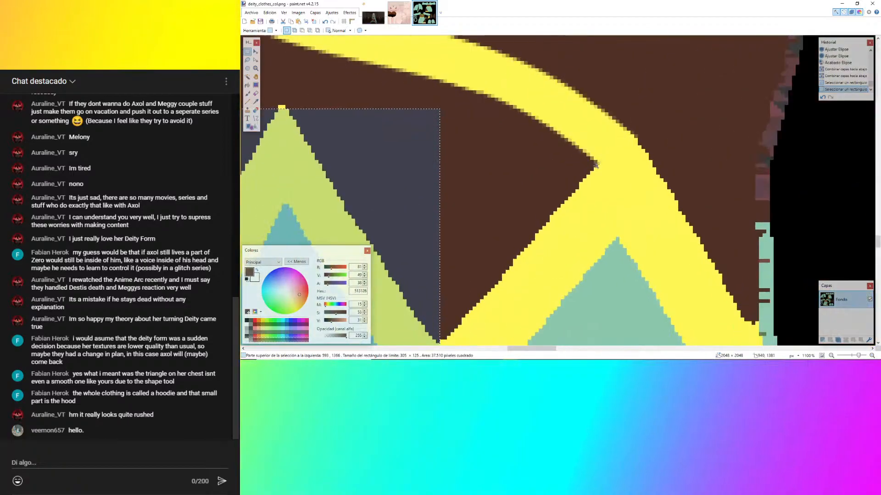
Extend the selection to the zigzag's outermost full peak and trim its lower edge, making it about 354 × 99 px overall.
scroll(505, 198, "down", 6, "ctrl")
left_click_drag(596, 166, 469, 303, "ctrl")
scroll(551, 232, "up", 7, "ctrl")
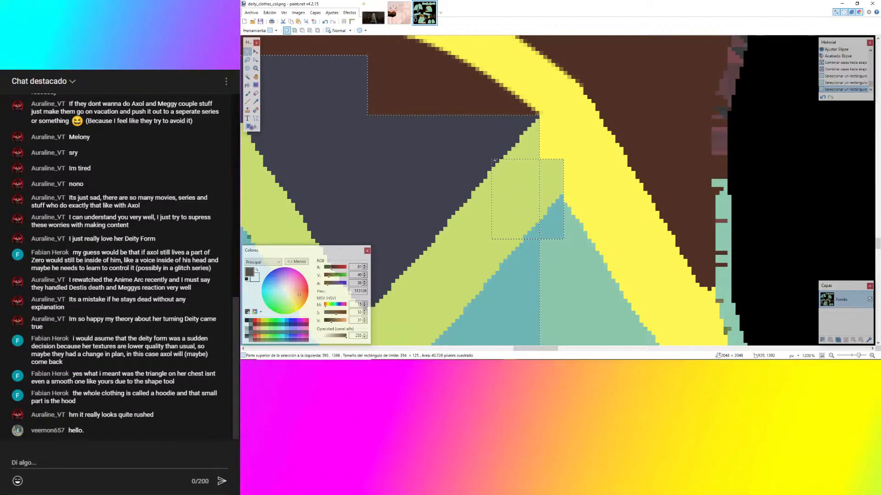
left_click_drag(493, 161, 494, 161, "ctrl")
scroll(596, 138, "down", 10, "ctrl")
scroll(568, 154, "up", 9, "ctrl")
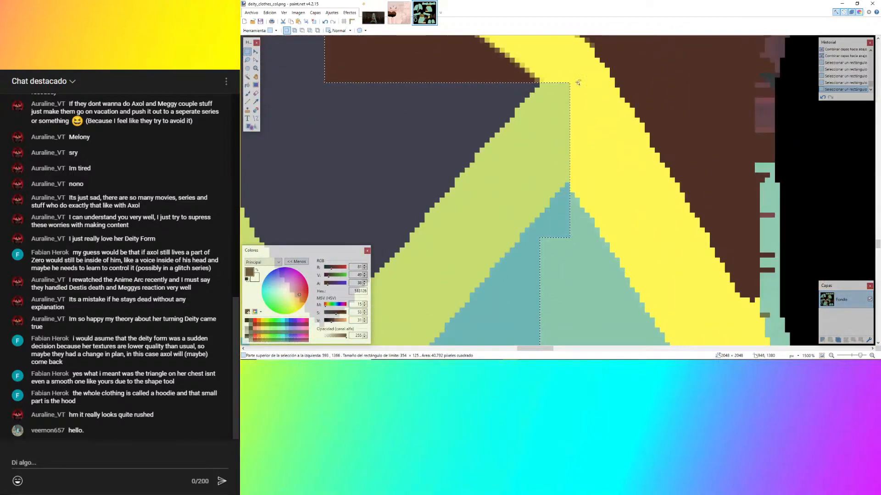
scroll(578, 82, "down", 12, "ctrl")
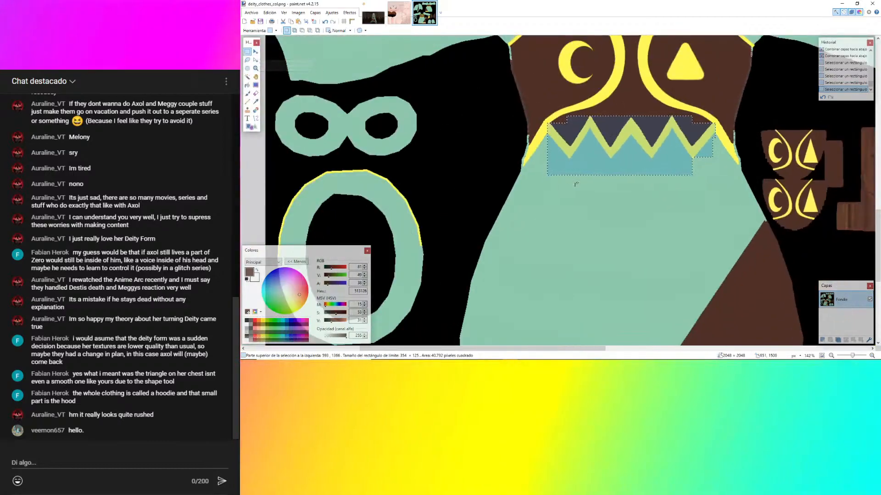
scroll(527, 187, "up", 8, "ctrl")
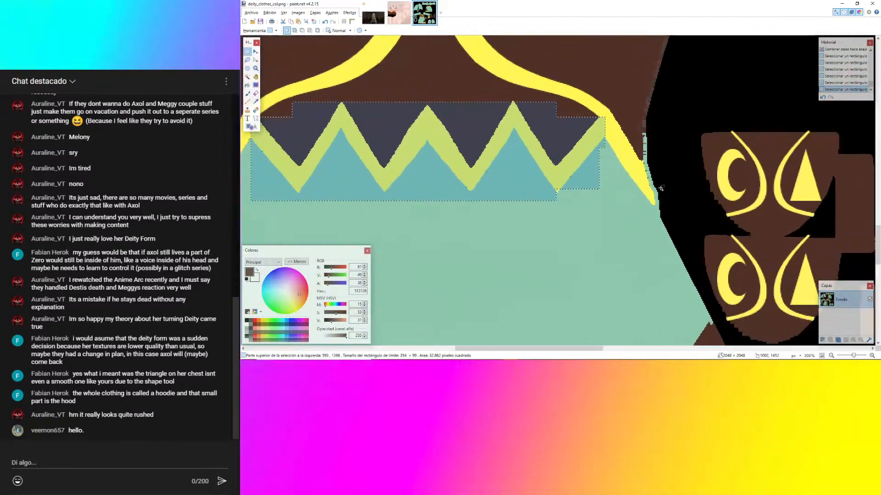
scroll(576, 209, "down", 10, "ctrl")
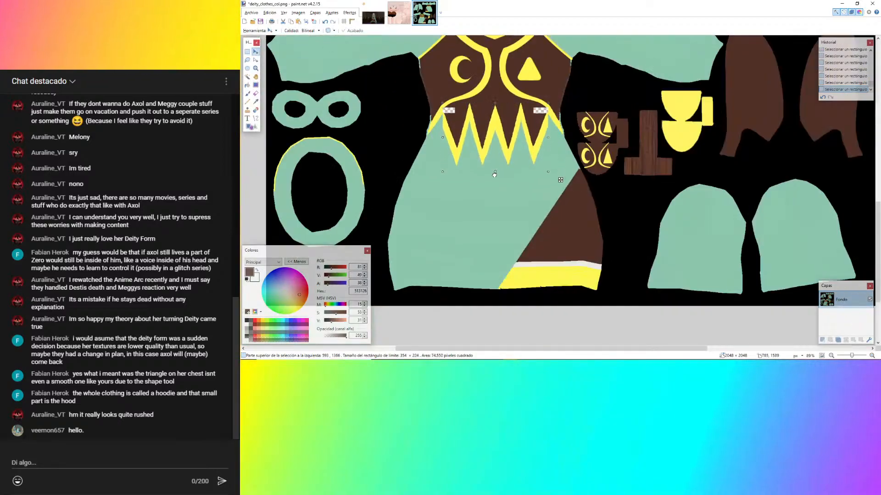
Try to stretch the selected zigzag trim downward over the skirt.
left_click_drag(491, 210, 493, 133)
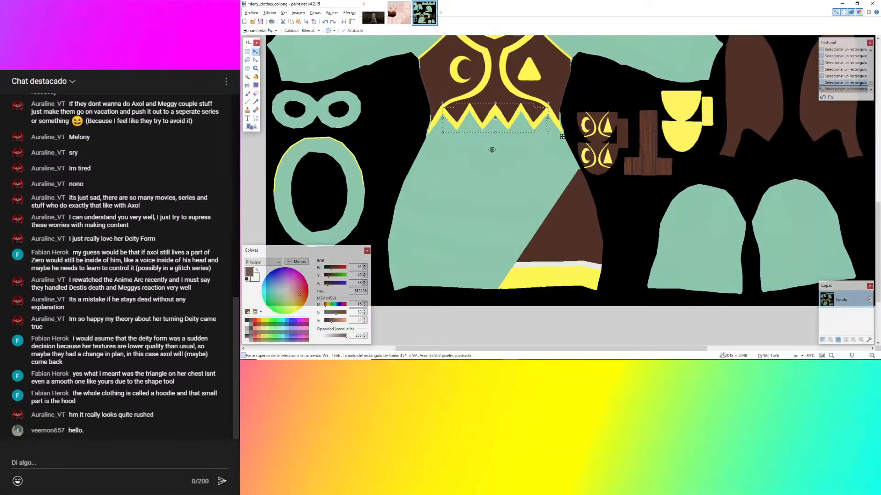
scroll(432, 120, "up", 12, "ctrl")
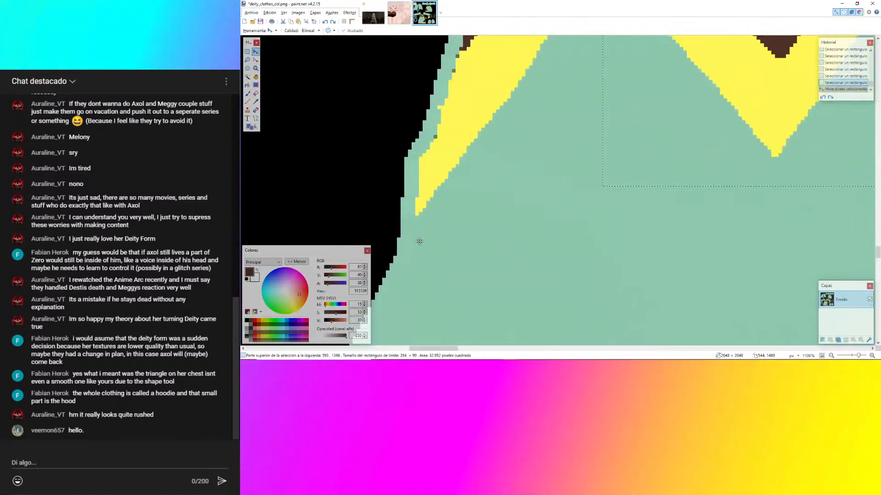
scroll(436, 98, "down", 13, "ctrl")
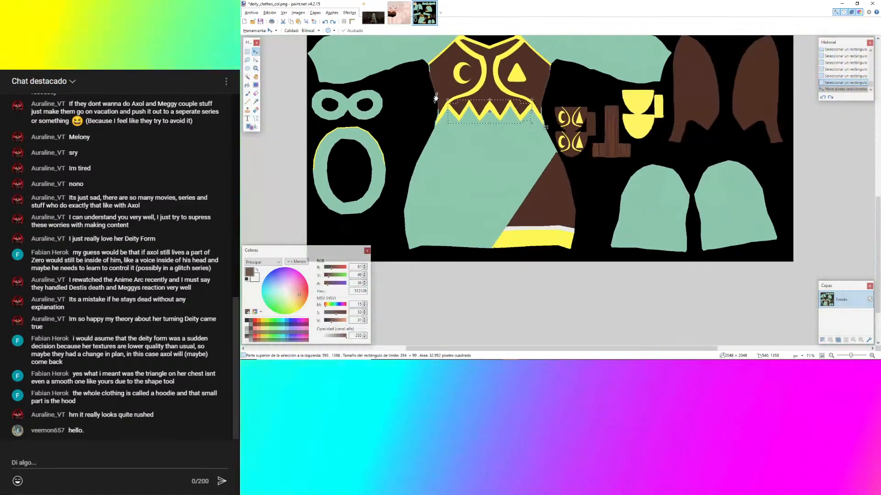
scroll(436, 98, "up", 4, "ctrl")
scroll(484, 122, "down", 4, "ctrl")
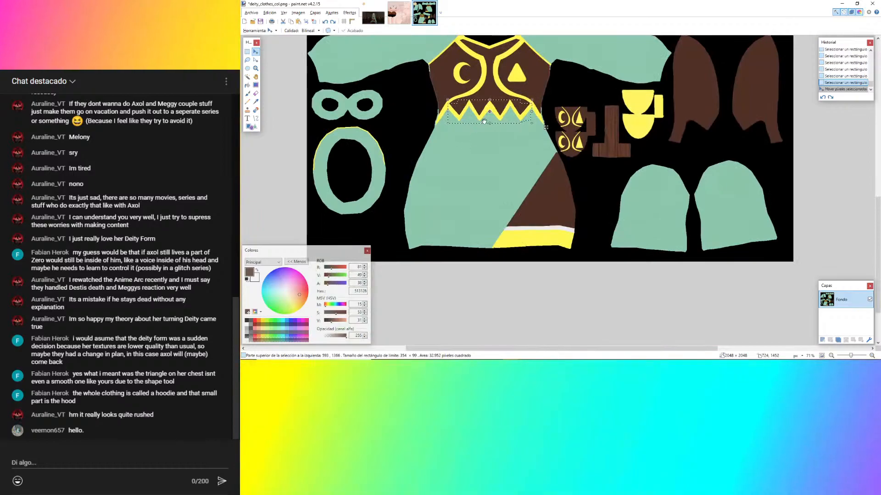
Check the zigzag's length on the outfit in the paused browser video and return to deity_clothes_col.png in paint.net.
mouse_move(445, 357)
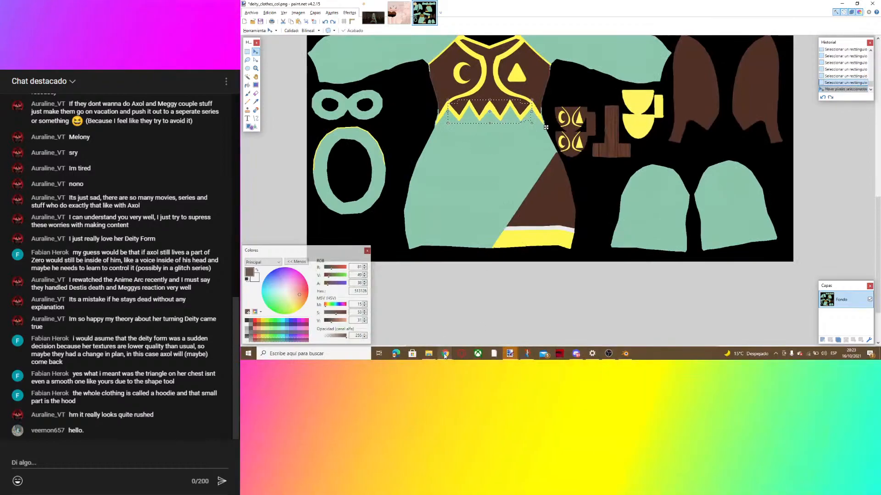
left_click(426, 330)
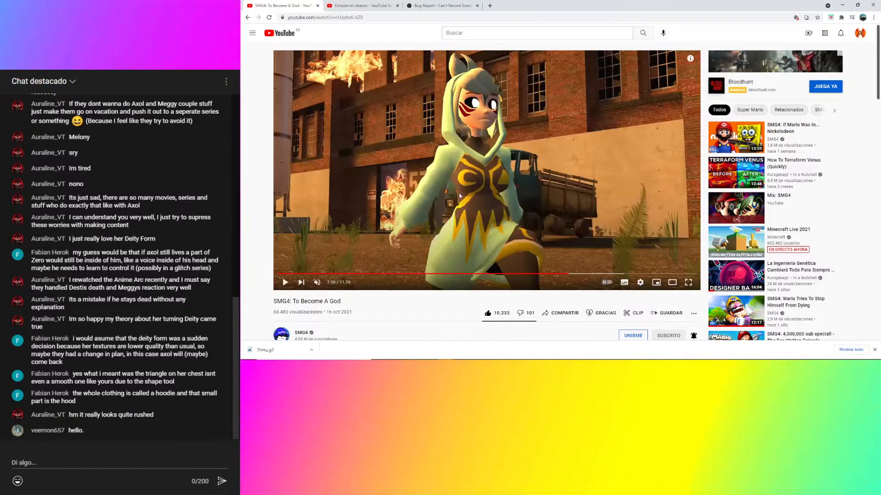
mouse_move(510, 354)
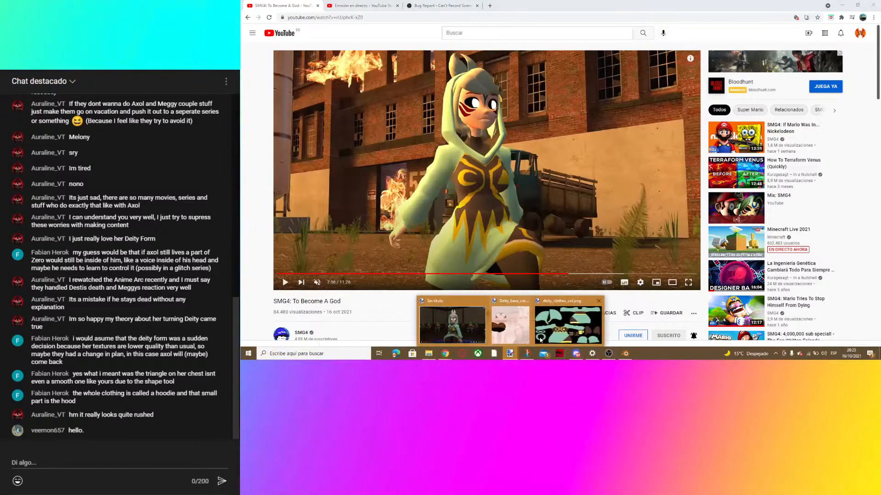
left_click(540, 340)
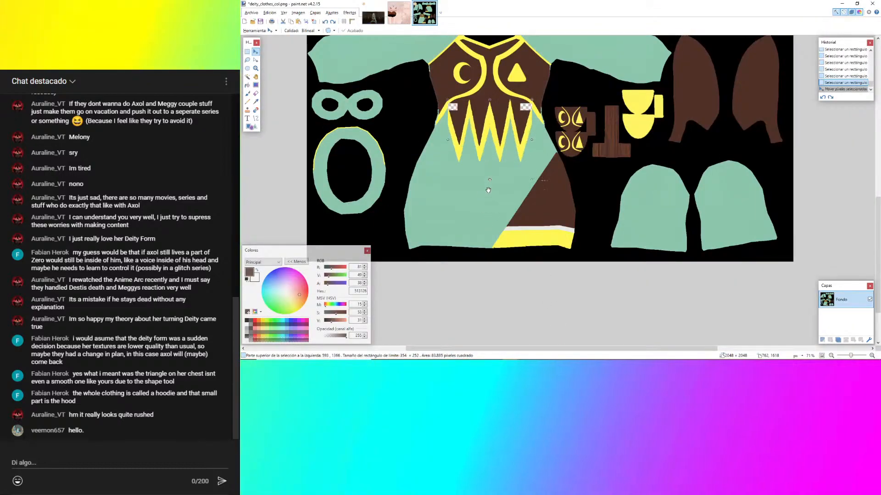
Stretch the selected zigzag trim downward to about 354 × 364 px and deselect it.
left_click_drag(488, 190, 486, 186)
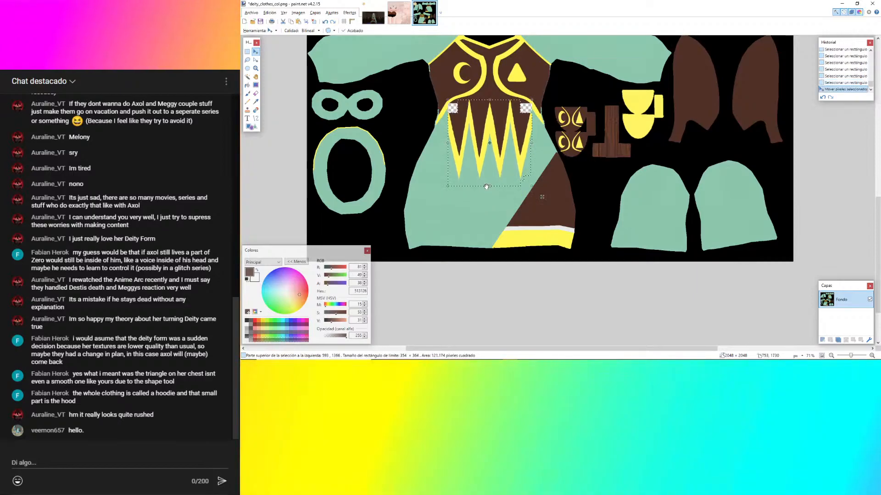
key("ctrl+d")
scroll(436, 87, "up", 3, "ctrl")
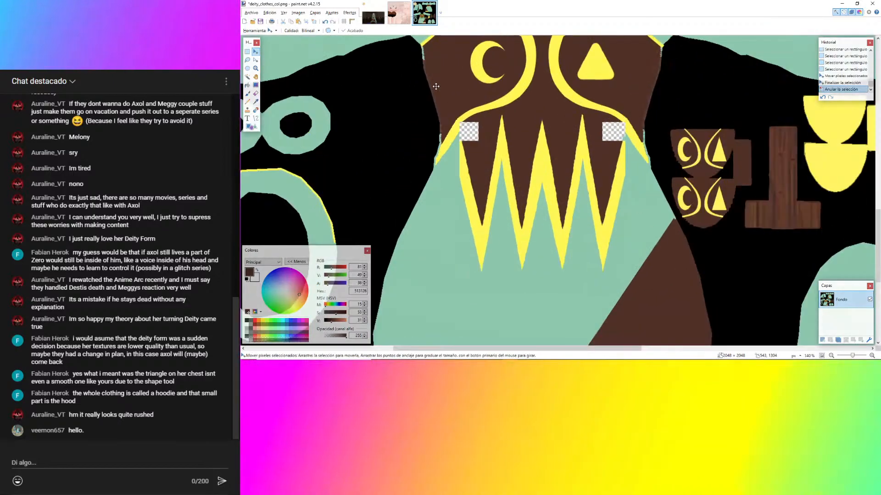
scroll(436, 87, "down", 4, "ctrl")
Compare the lengthened spikes with the outfit in the paused browser video, returning to the clothing texture in paint.net.
mouse_move(491, 360)
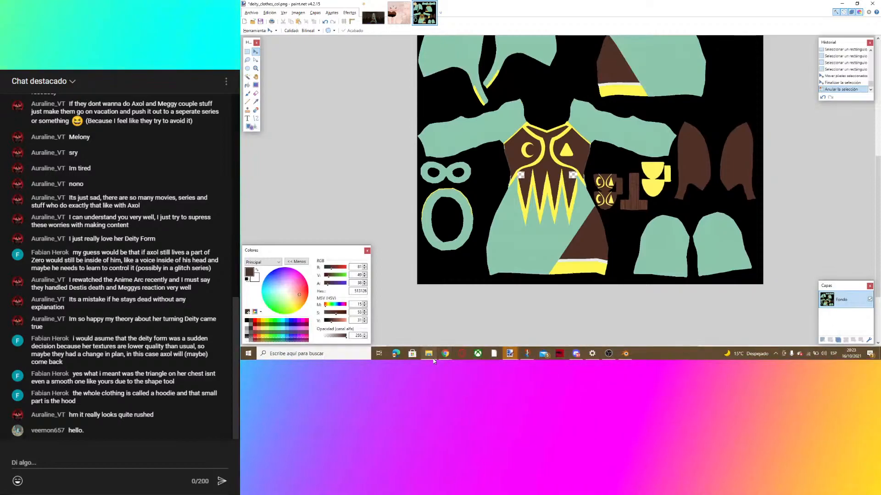
left_click(444, 355)
left_click(428, 321)
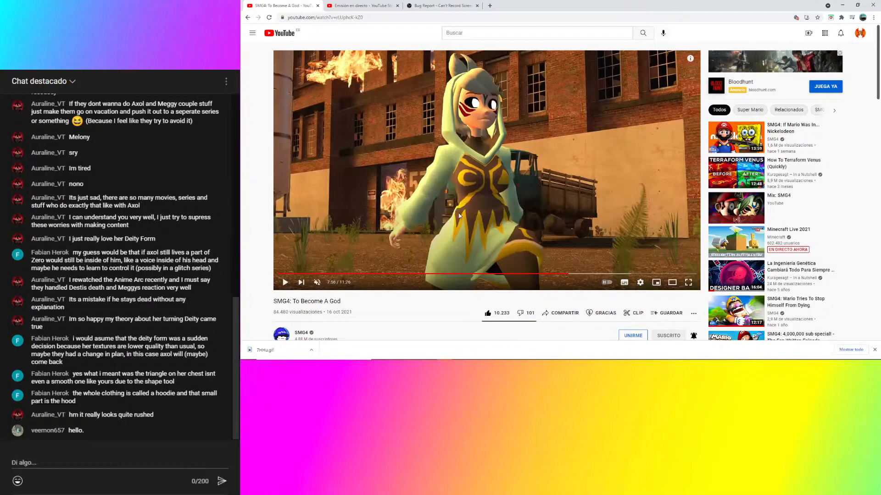
mouse_move(499, 358)
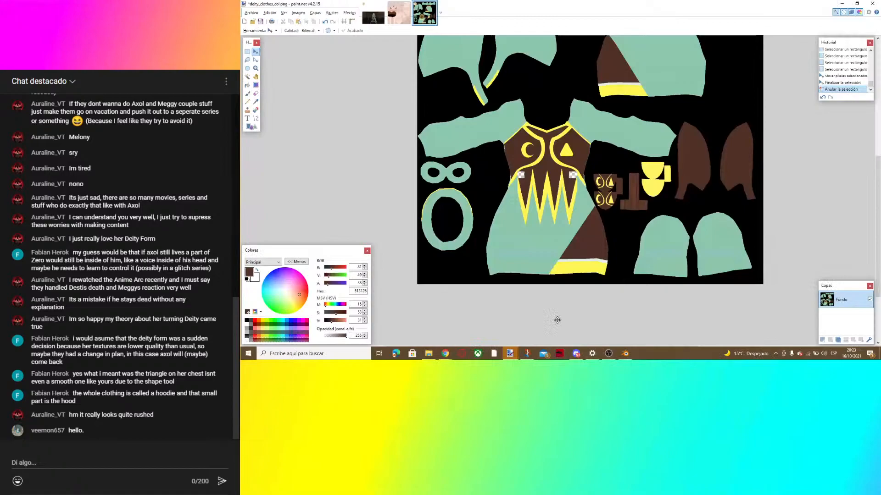
left_click(556, 321)
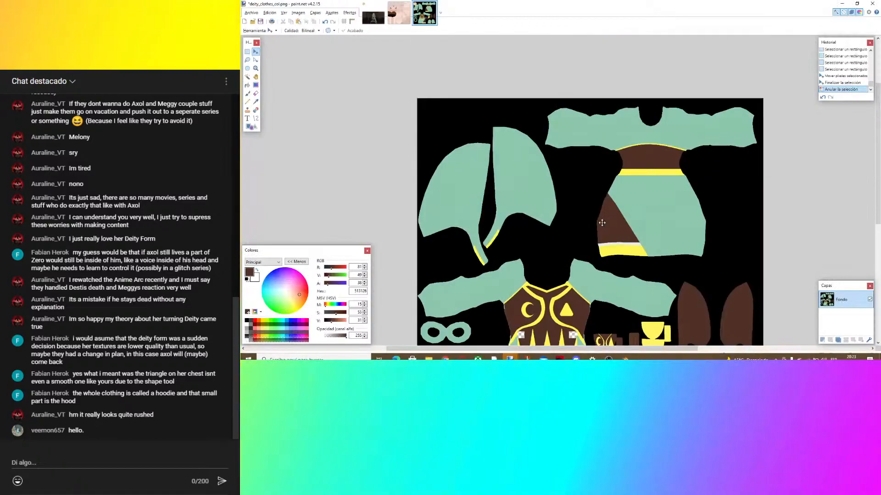
Sample the bodice's dark brown and fill the two transparent squares at the zigzag's upper ends with it.
scroll(602, 223, "down", 3)
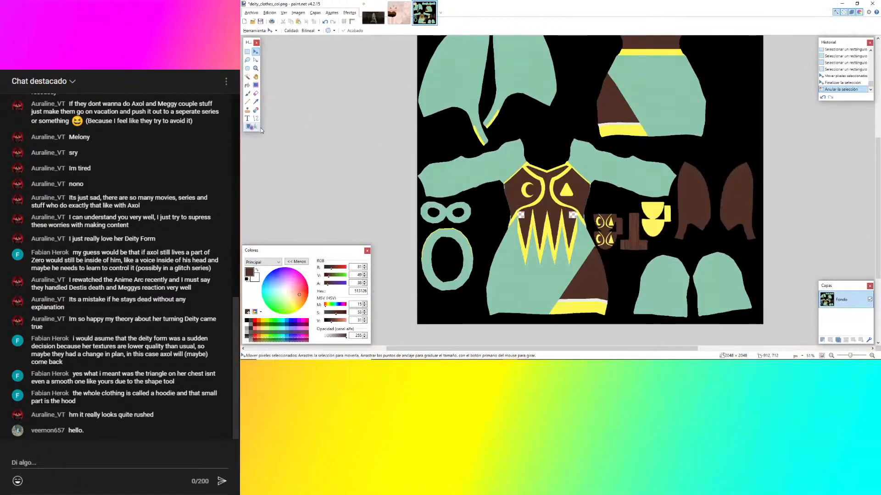
left_click(256, 101)
scroll(510, 218, "up", 5, "ctrl")
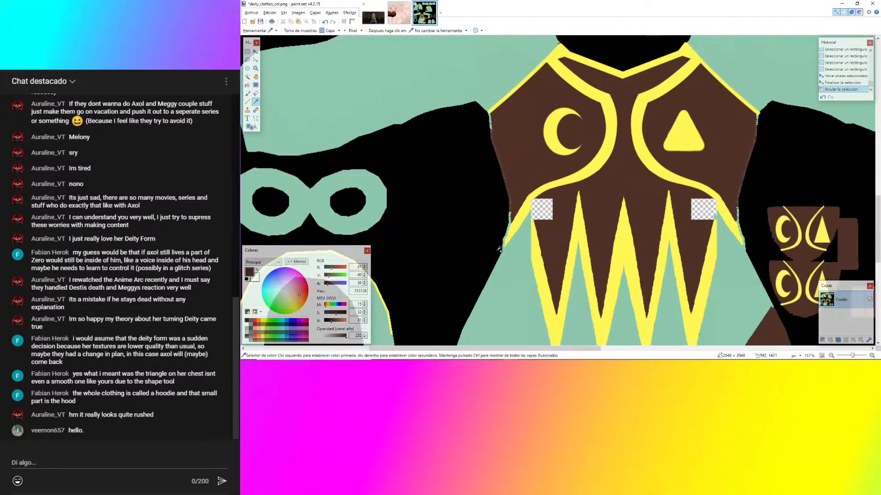
scroll(499, 249, "up", 4, "ctrl")
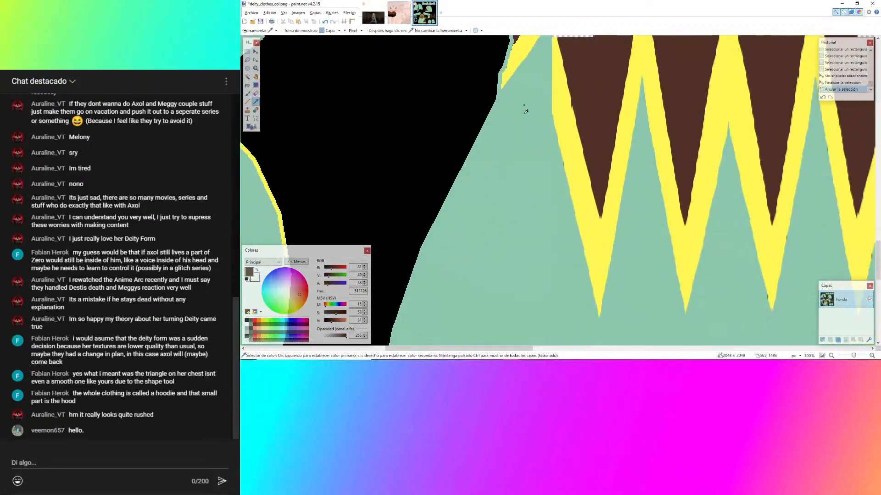
scroll(484, 242, "down", 6, "ctrl")
scroll(501, 131, "up", 7, "ctrl")
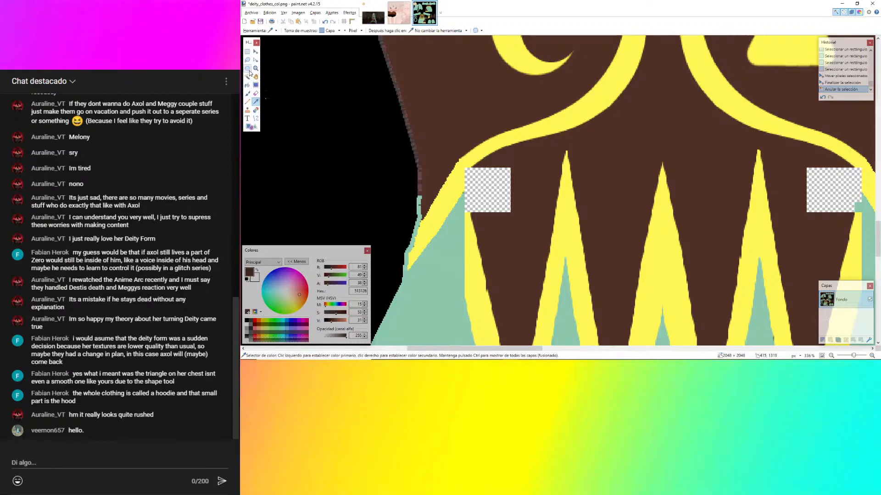
left_click(480, 174)
scroll(480, 174, "down", 2, "ctrl")
scroll(531, 181, "right", 5)
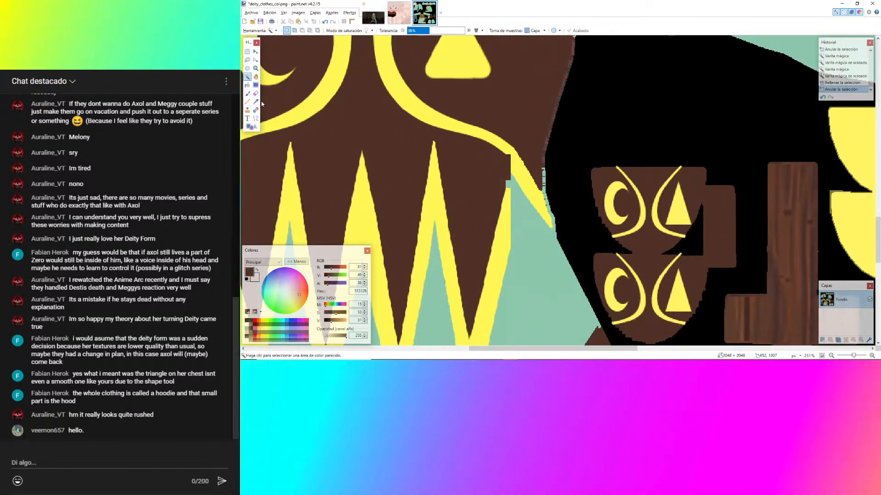
Sample the trim's yellow and draw a 12 px line joining the zigzag's left end to the curved chest trim.
scroll(621, 153, "down", 6, "ctrl")
scroll(477, 188, "up", 5, "ctrl")
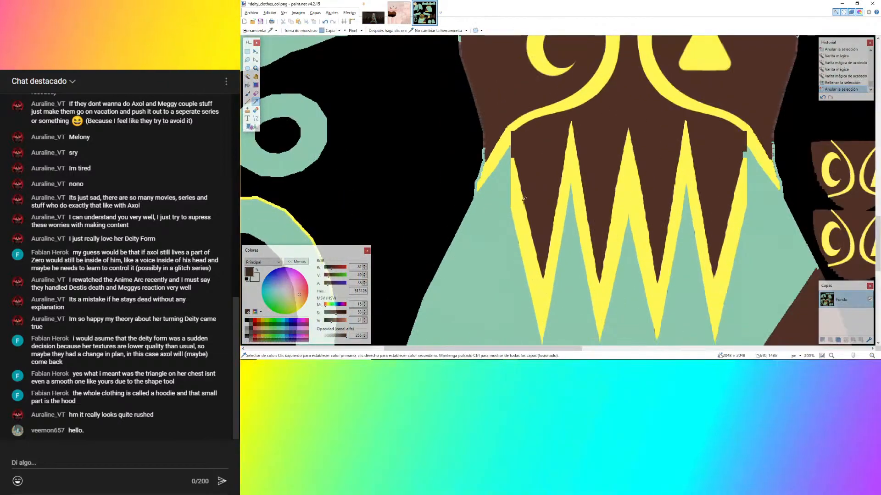
left_click(256, 119)
scroll(507, 231, "up", 6, "ctrl")
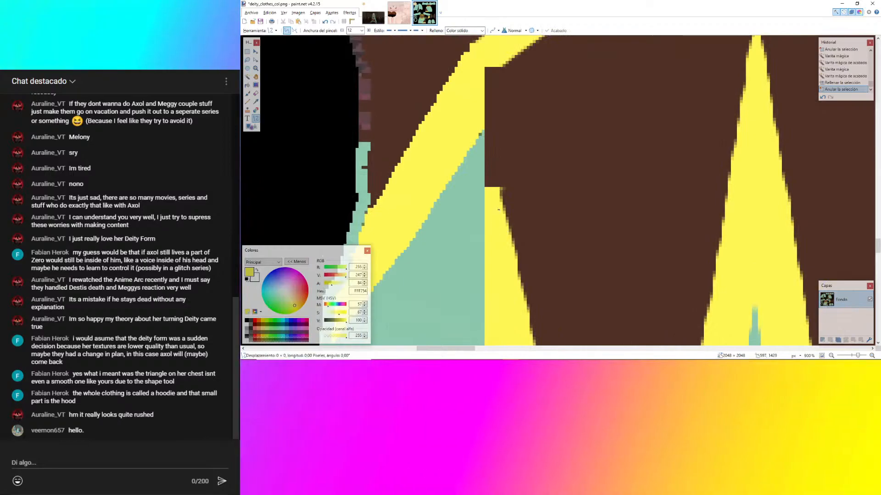
left_click_drag(464, 129, 464, 129)
key("ctrl+z")
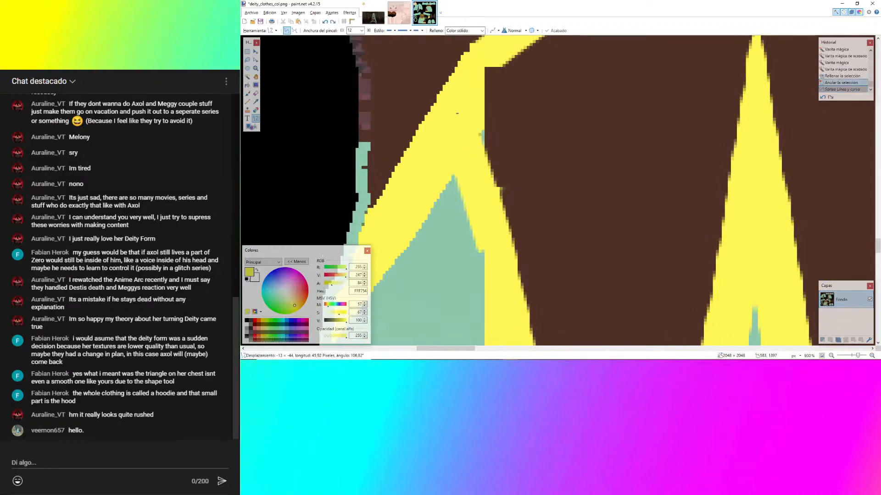
scroll(504, 271, "down", 3)
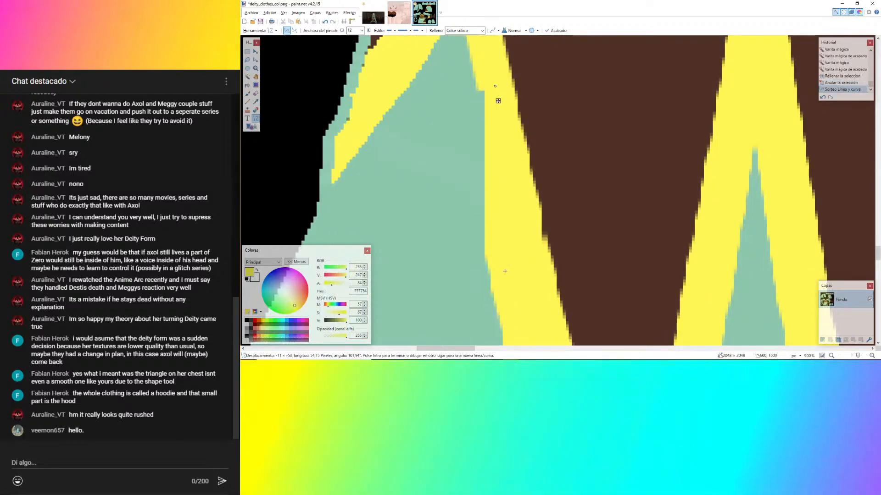
Straighten the zigzag's left outer edge with a yellow line about 97 px long running up to the chest trim.
left_click_drag(492, 258, 447, 87)
scroll(481, 274, "down", 6, "ctrl")
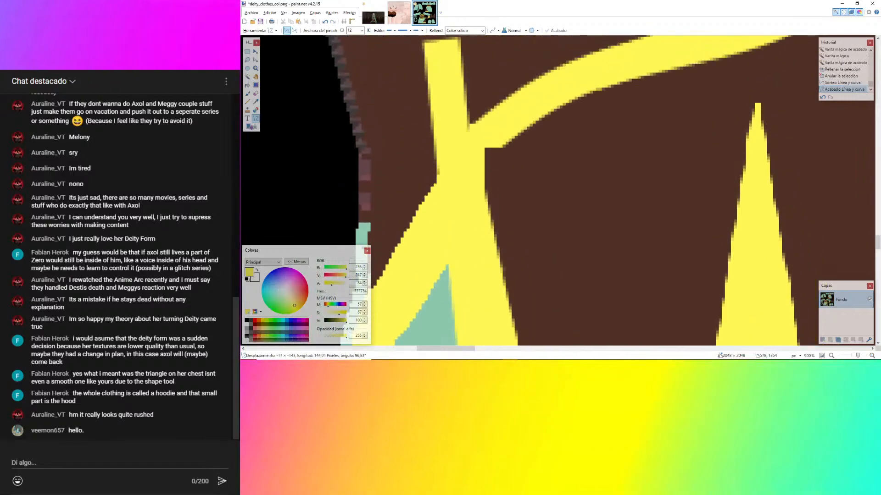
scroll(495, 246, "up", 2, "ctrl")
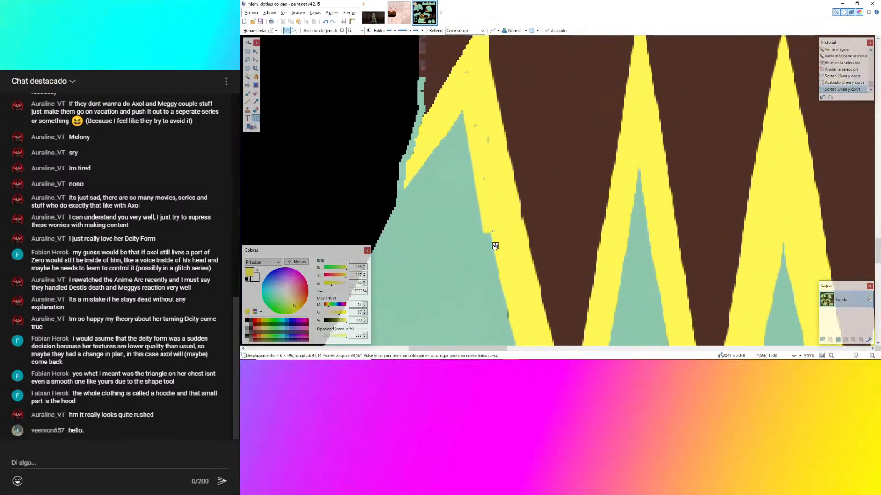
key("Return")
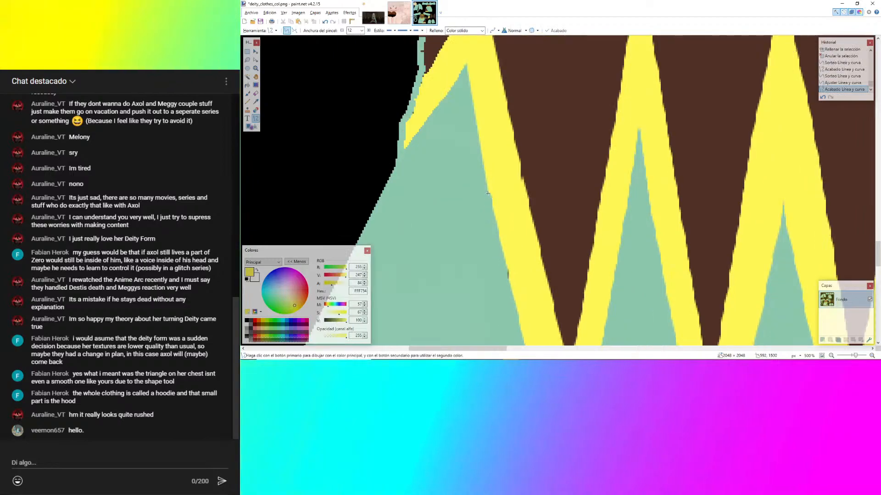
Smooth the lower outer edge of the zigzag's leftmost spike with another short yellow line.
scroll(553, 268, "down", 5)
left_click_drag(522, 222, 533, 178)
scroll(560, 185, "up", 4)
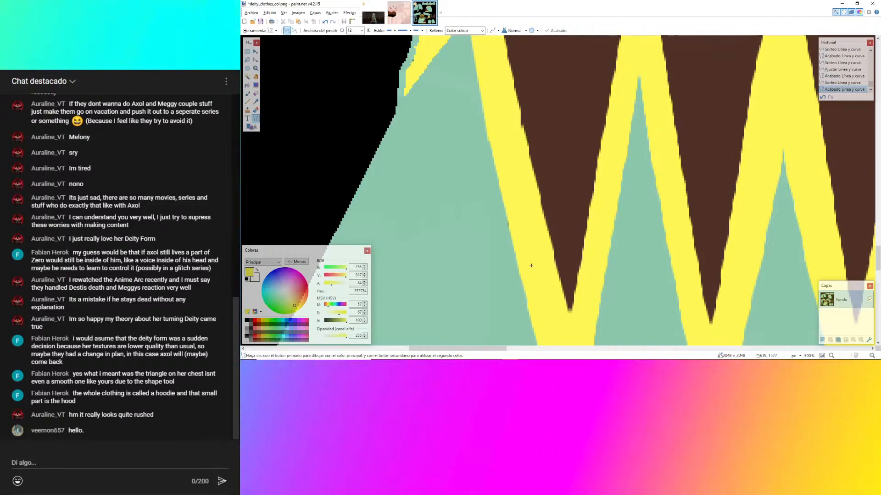
scroll(416, 192, "down", 5, "ctrl")
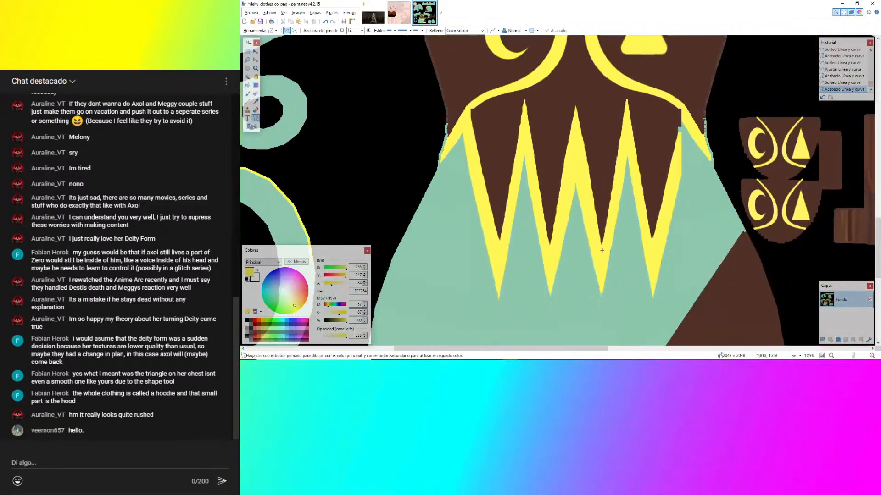
scroll(616, 258, "up", 5, "ctrl")
scroll(513, 266, "down", 5, "ctrl")
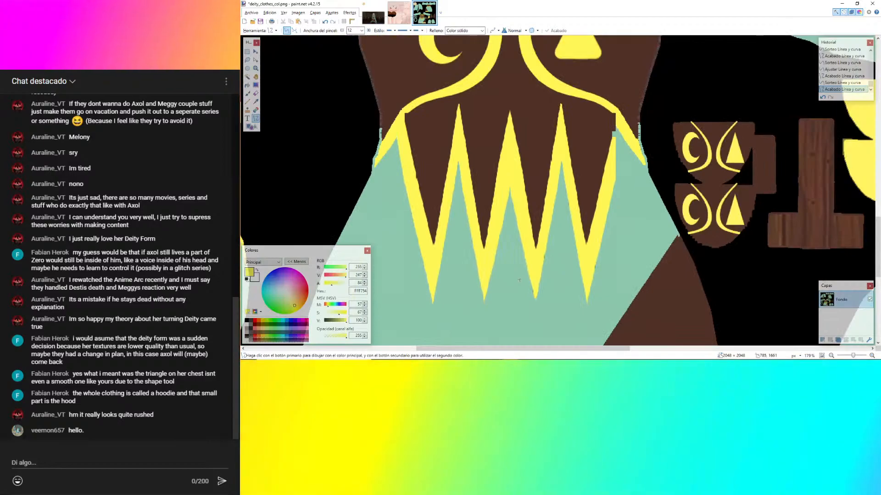
Join the zigzag's right end to the chest trim and straighten its outer edge with 12 px yellow lines about 62 and 90 px long.
scroll(519, 281, "up", 6, "ctrl")
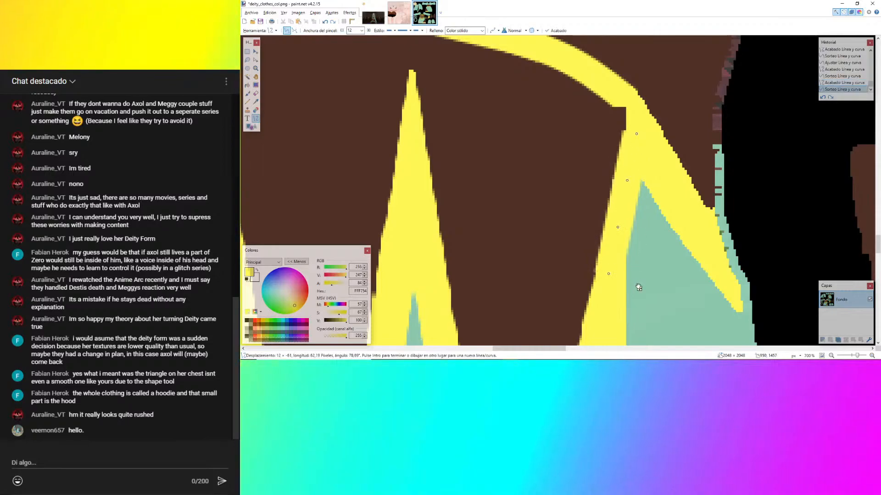
key("Return")
scroll(623, 211, "down", 5)
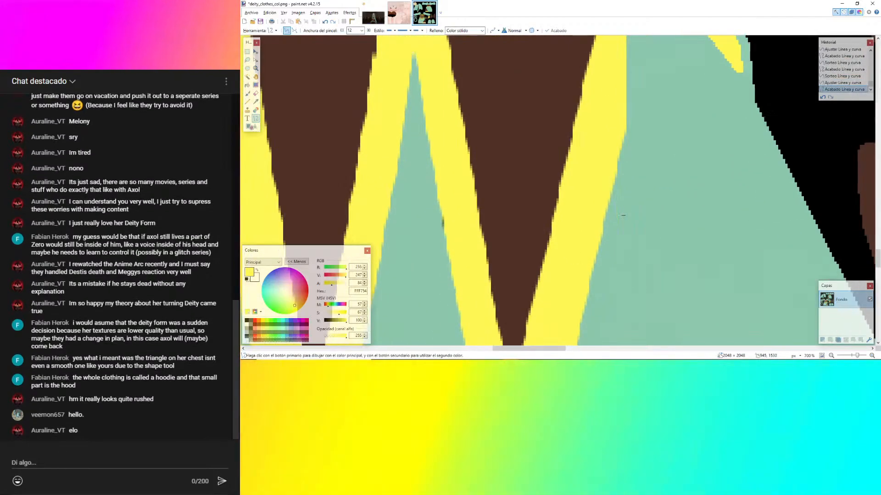
scroll(658, 137, "up", 5)
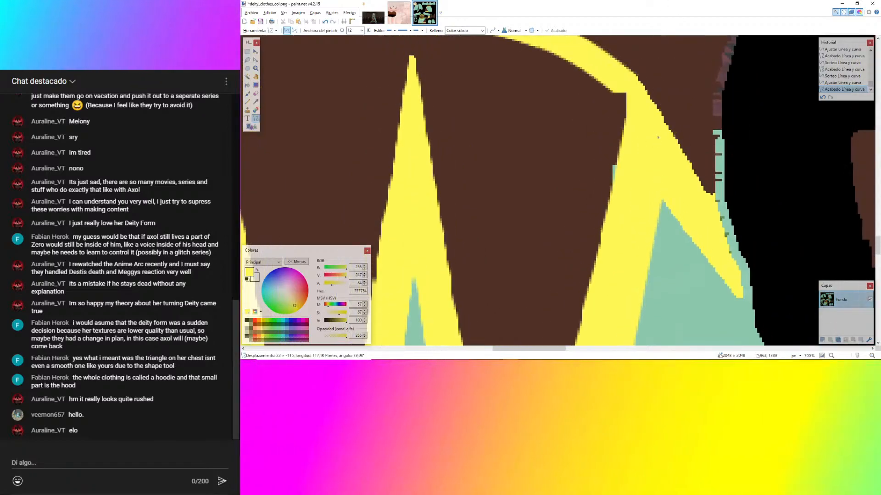
scroll(658, 159, "down", 3)
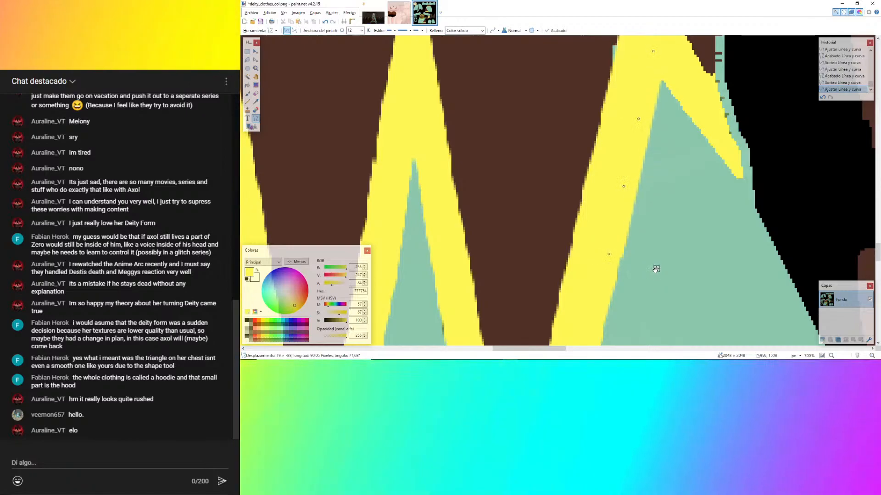
key("Return")
Smooth the inner corners where both zigzag ends meet the curved chest trim with yellow lines about 25 px long.
scroll(651, 257, "up", 3)
scroll(601, 191, "up", 3, "ctrl")
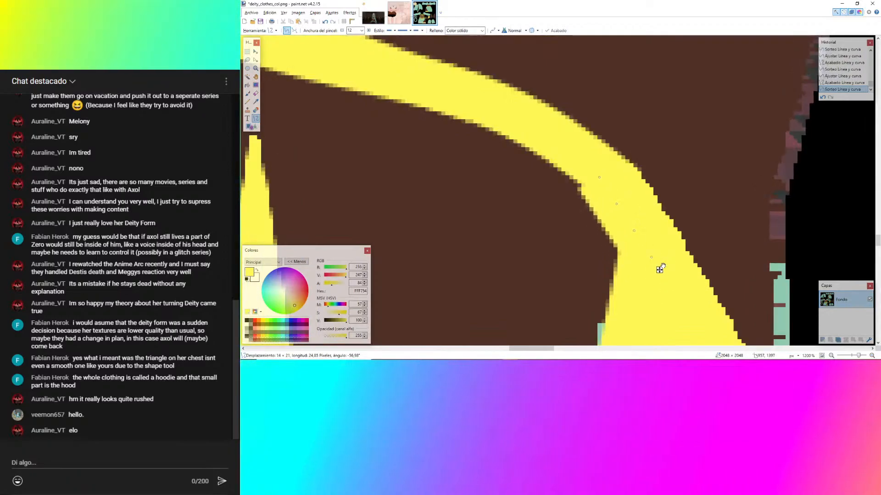
left_click_drag(665, 269, 666, 268)
scroll(729, 236, "down", 8, "ctrl")
scroll(435, 221, "up", 9, "ctrl")
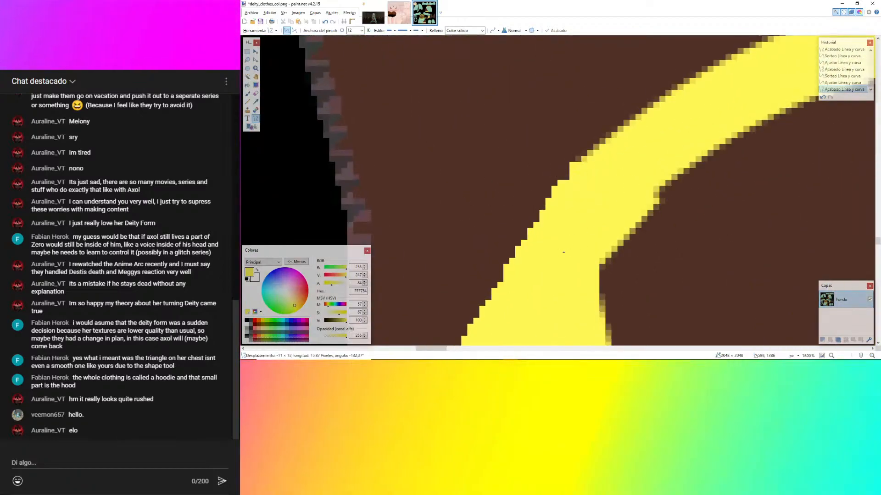
left_click_drag(547, 292, 548, 296)
scroll(641, 229, "down", 3)
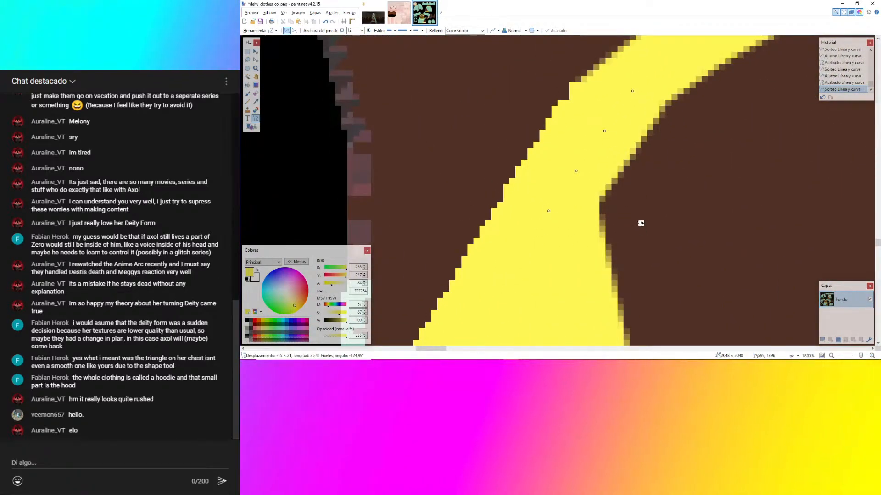
scroll(381, 157, "down", 8, "ctrl")
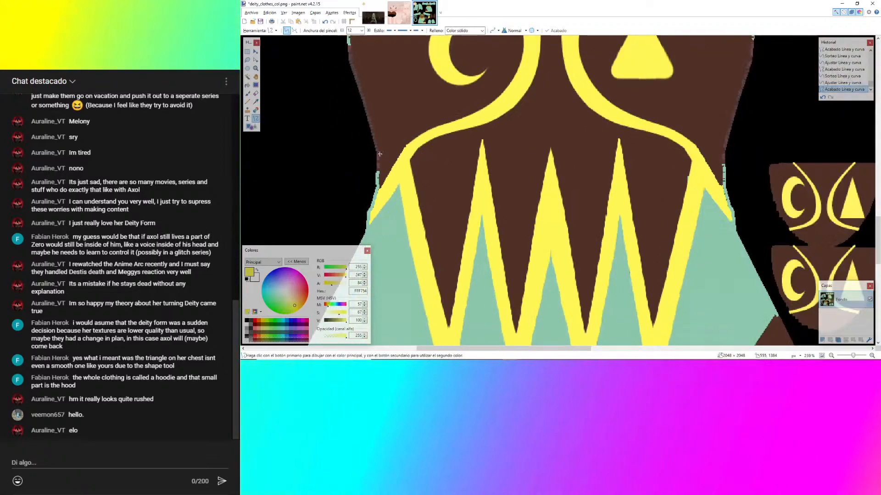
Fill the stray green pixels beside the zigzag's right end with the bodice's dark brown and clear the selection.
left_click(256, 102)
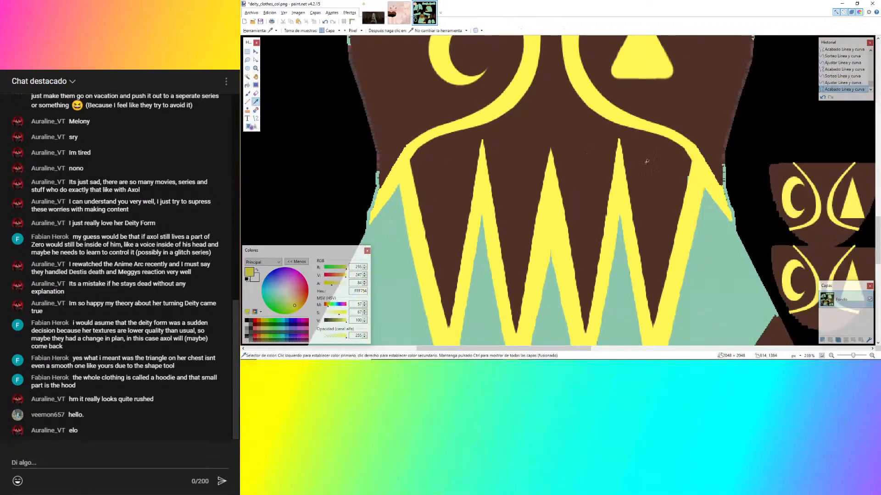
left_click(647, 161)
left_click(247, 76)
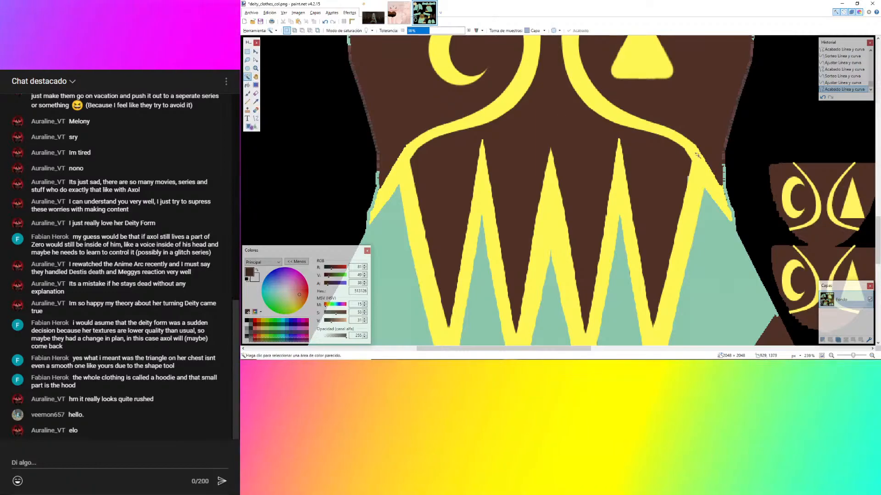
scroll(651, 177, "up", 6, "ctrl")
scroll(651, 177, "up", 2, "ctrl")
left_click(619, 174)
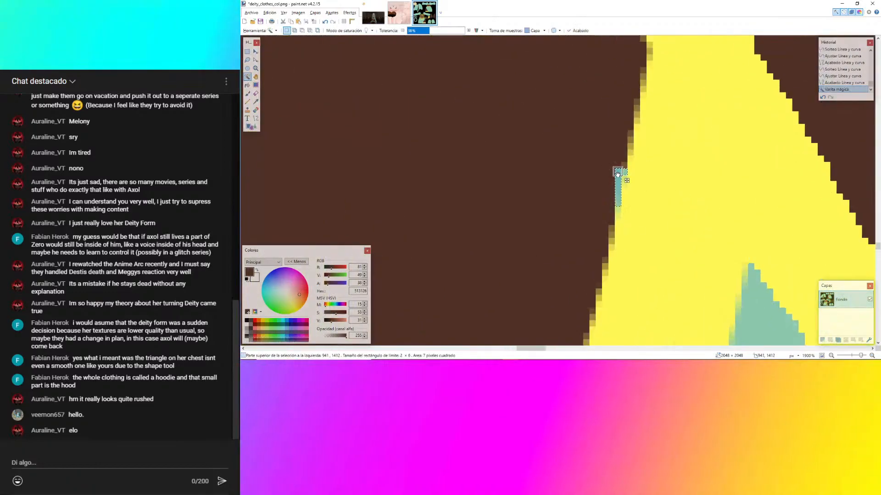
key("BackSpace")
key("ctrl+d")
scroll(620, 175, "down", 10, "ctrl")
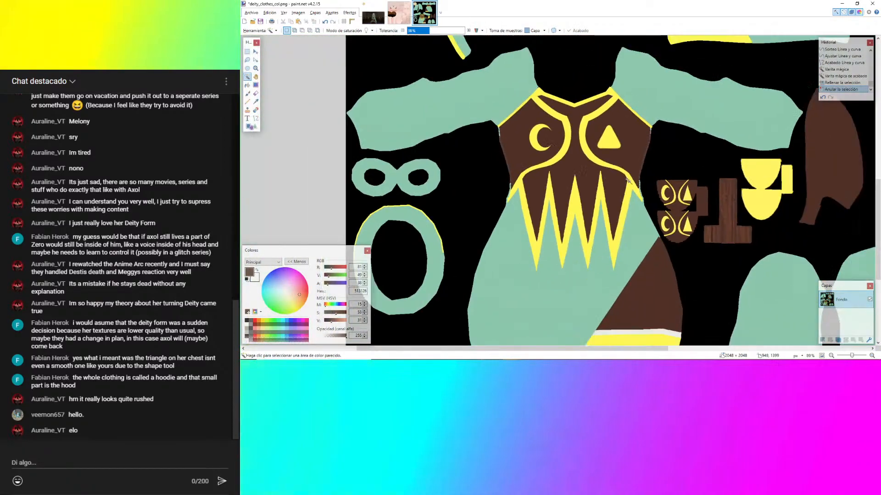
scroll(626, 183, "down", 3, "ctrl")
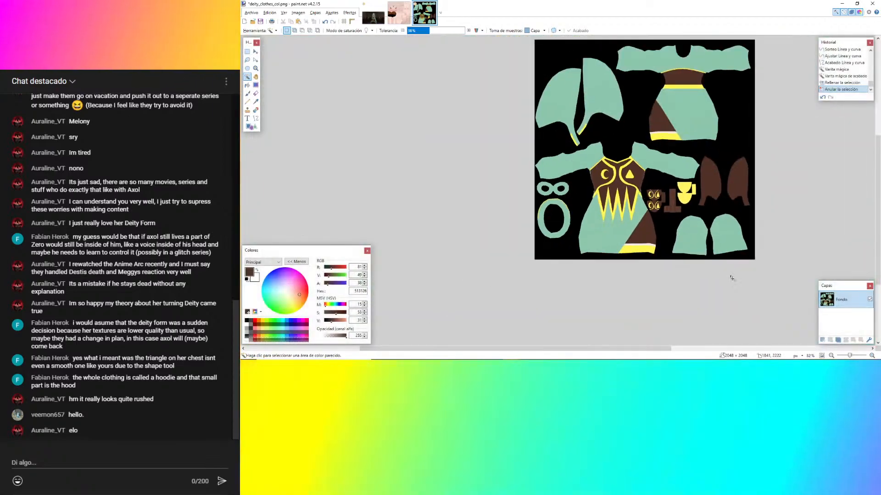
Sample the yellow of the chest trim as the primary colour.
scroll(620, 188, "up", 7, "ctrl")
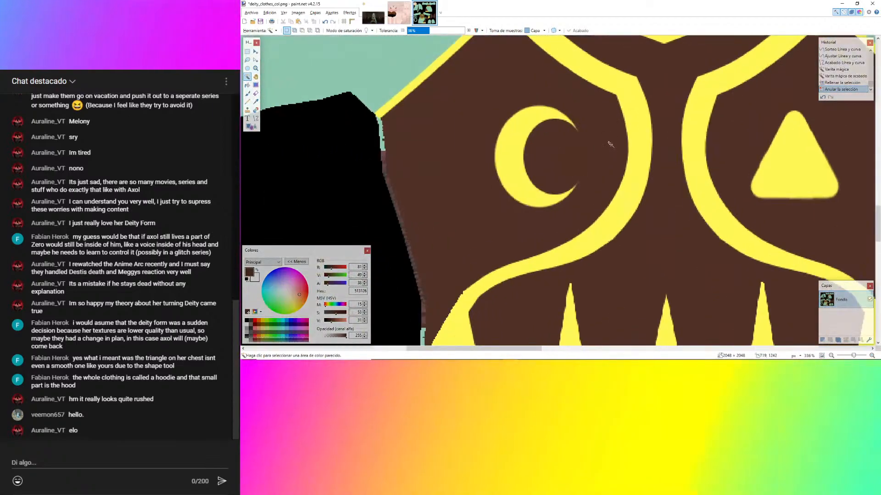
left_click(251, 127)
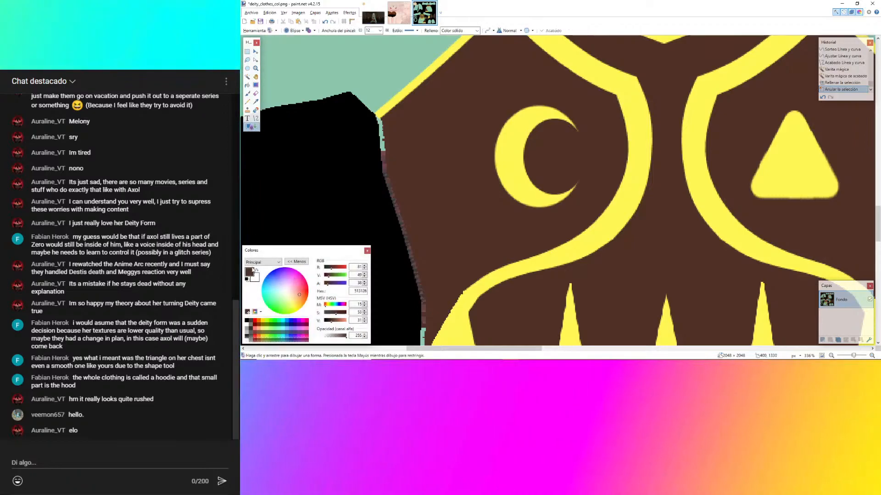
left_click(256, 102)
left_click(454, 328)
Check the live chat window in Chrome and return to the clothing texture in paint.net.
mouse_move(452, 352)
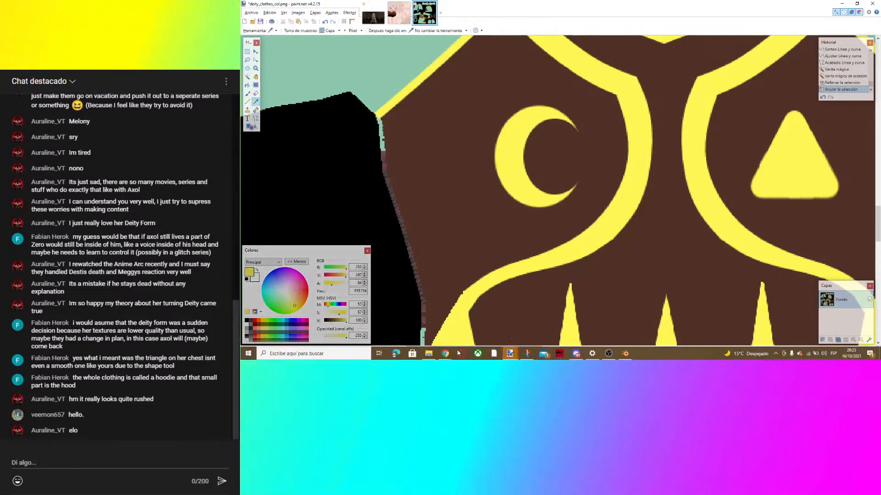
left_click(481, 325)
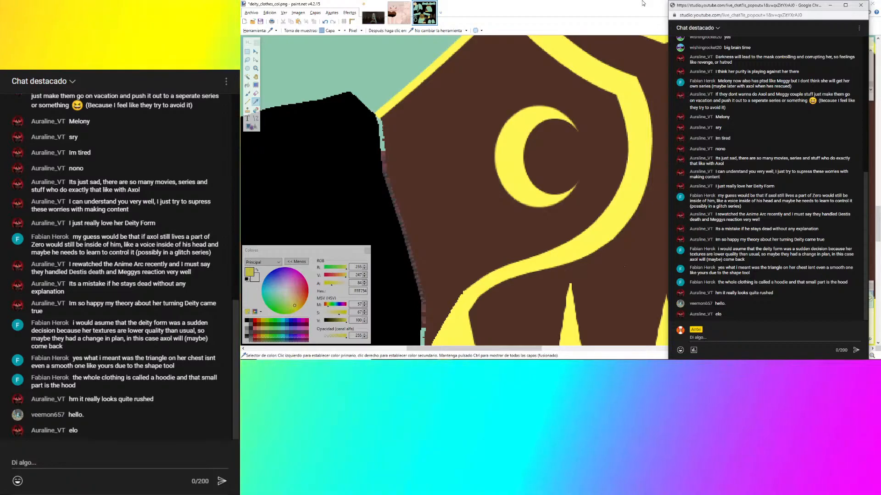
left_click(643, 3)
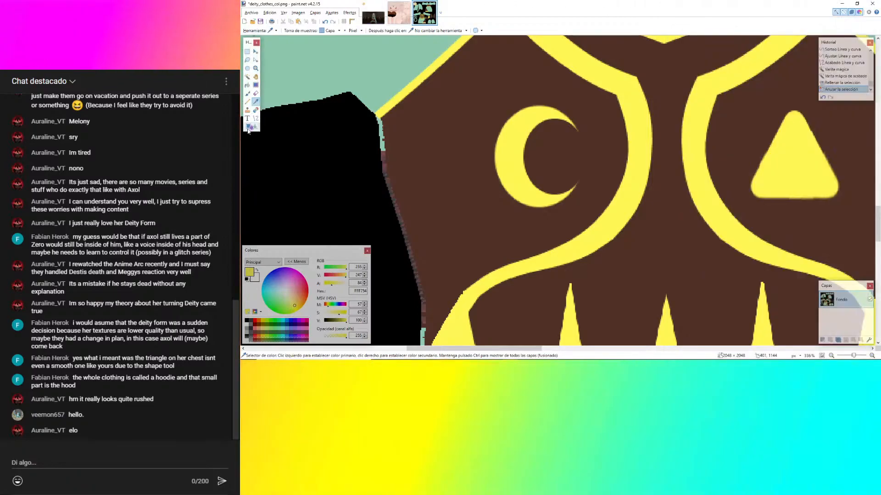
Draw a yellow filled ellipse about 108 × 124 px in the middle of the front skirt's dark brown panel.
left_click(251, 127)
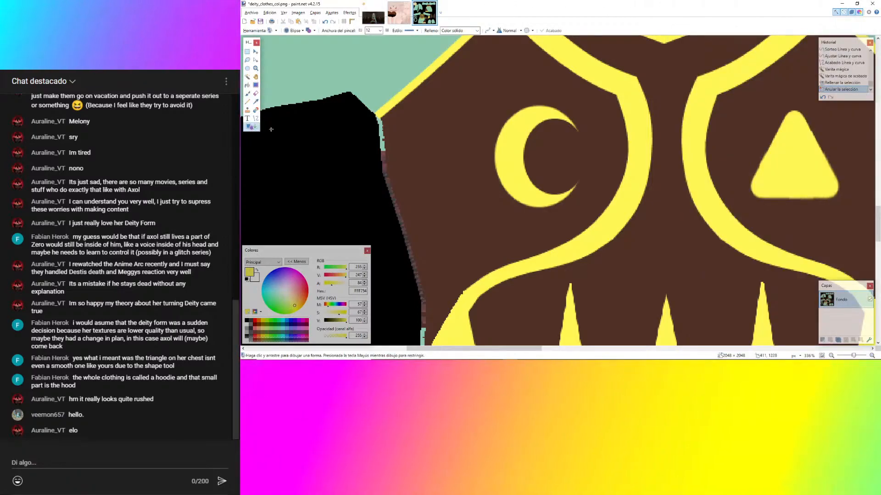
scroll(404, 159, "down", 2, "ctrl")
scroll(404, 159, "down", 6, "ctrl")
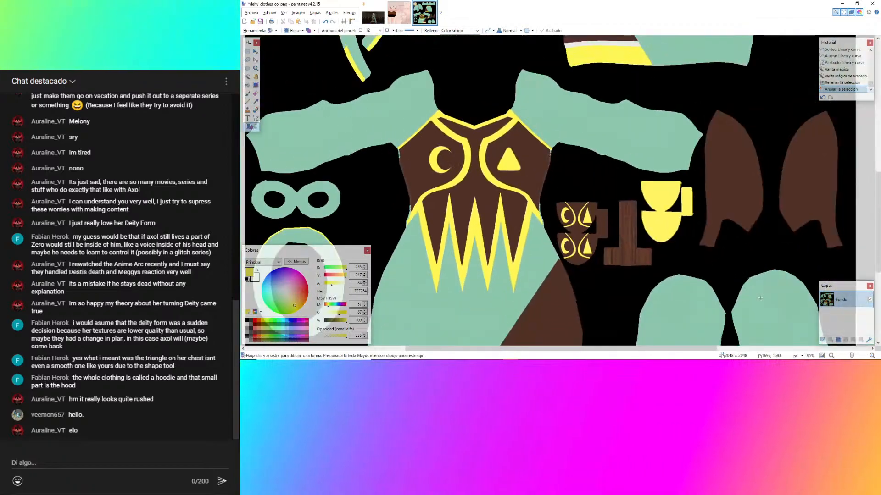
scroll(573, 202, "down", 3)
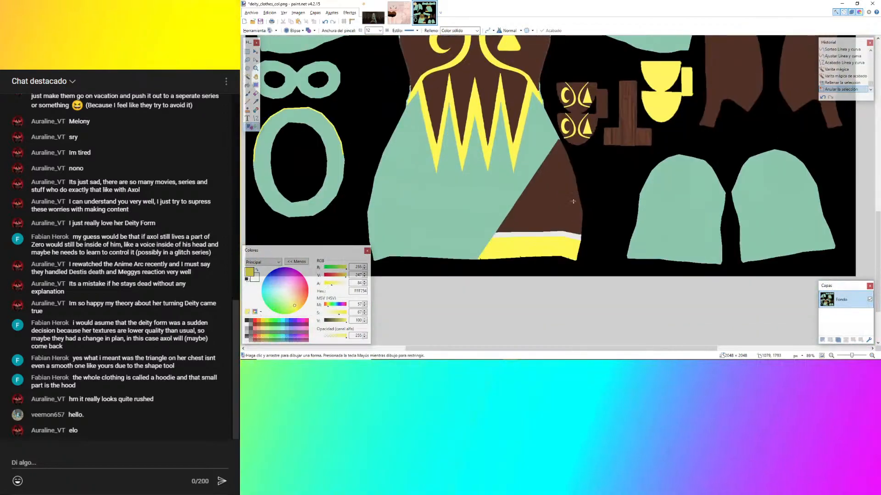
scroll(532, 151, "up", 5, "ctrl")
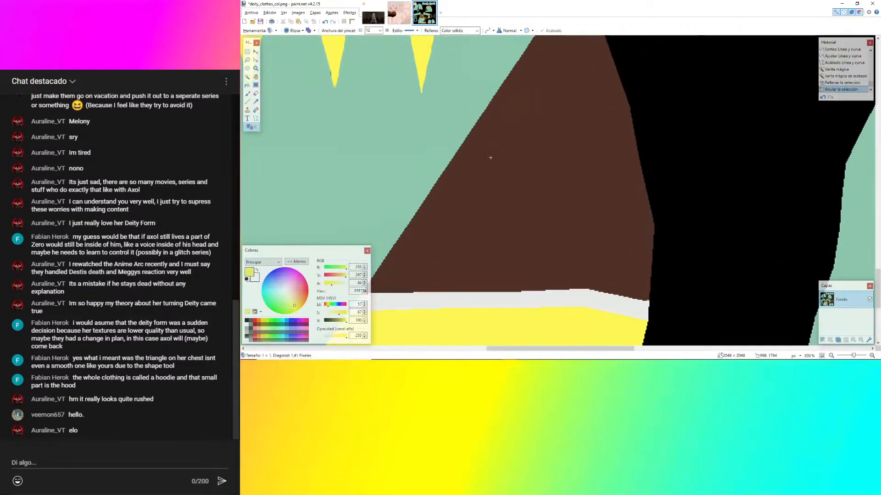
mouse_move(490, 158)
left_mouse_down()
mouse_move(602, 273)
mouse_move(591, 274)
left_mouse_up()
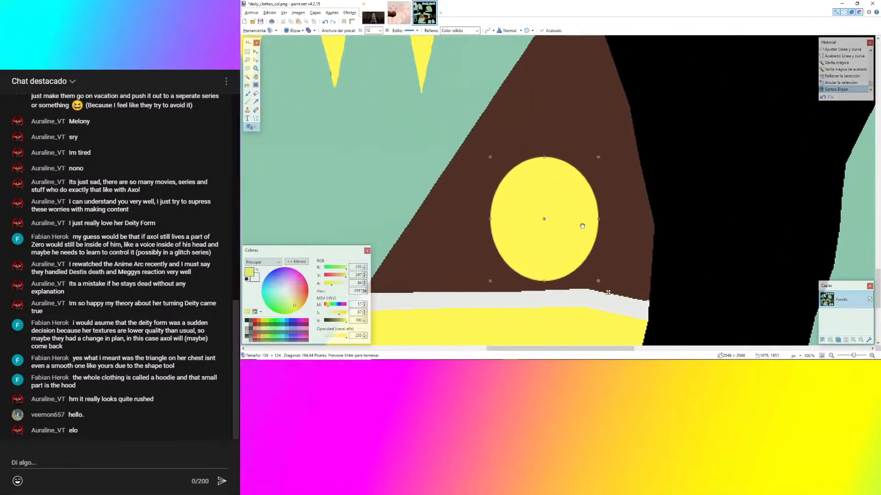
left_click_drag(582, 226, 554, 203)
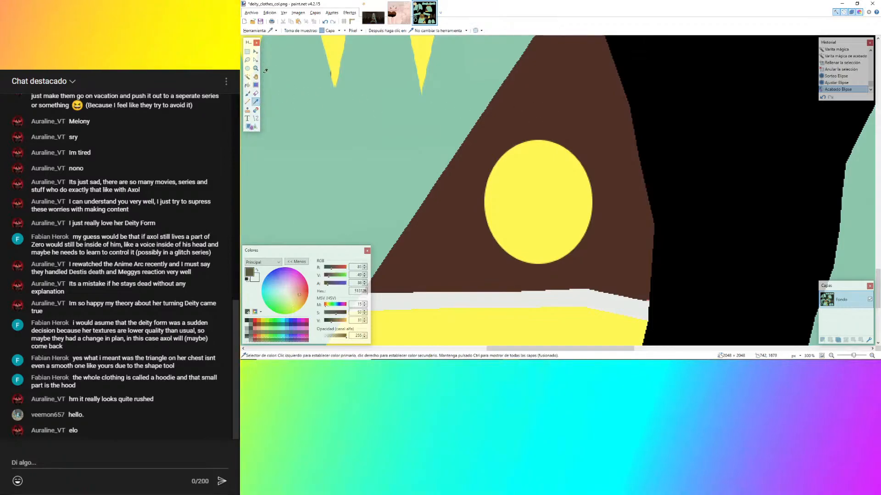
Cut the skirt's yellow ellipse into a crescent with an offset ellipse of about 85 × 91 px in the panel's dark brown.
scroll(568, 227, "up", 2, "ctrl")
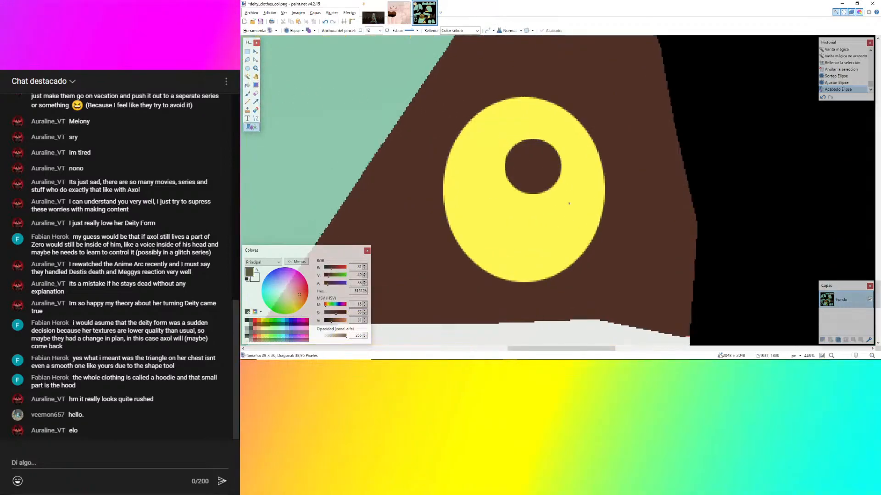
left_click_drag(569, 204, 617, 262)
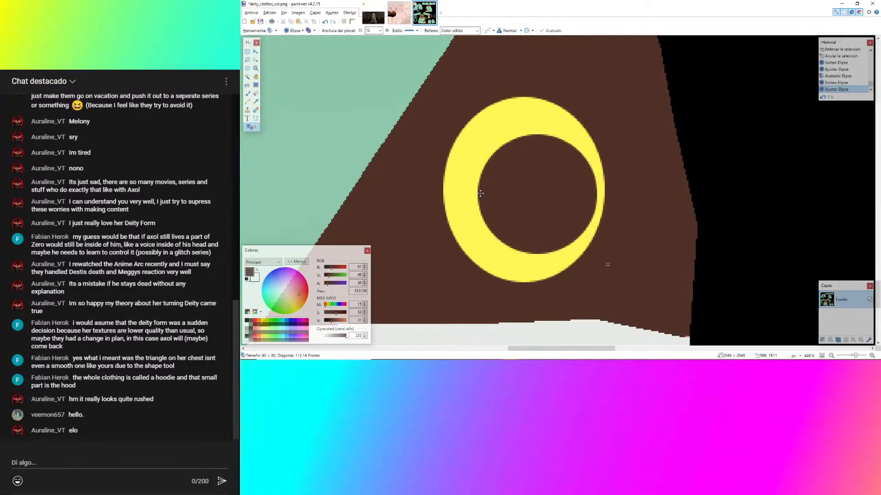
mouse_move(480, 193)
left_mouse_down()
mouse_move(502, 189)
mouse_move(488, 195)
left_mouse_up()
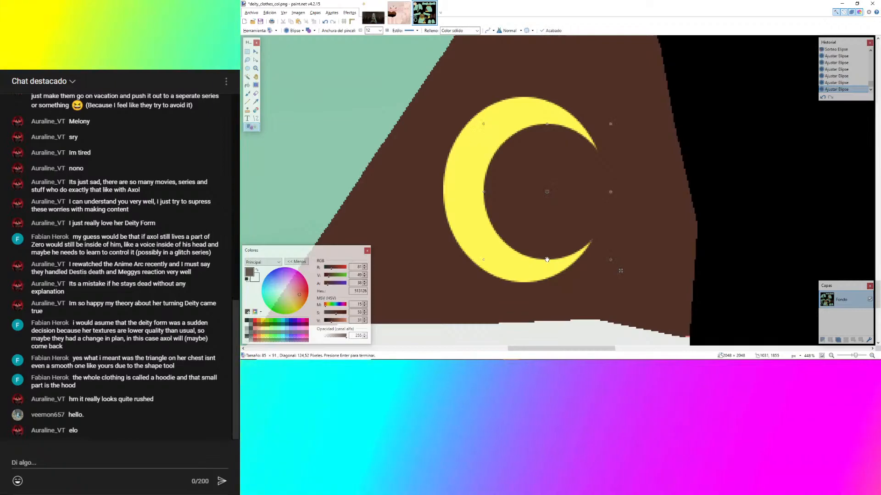
scroll(547, 260, "down", 8, "ctrl")
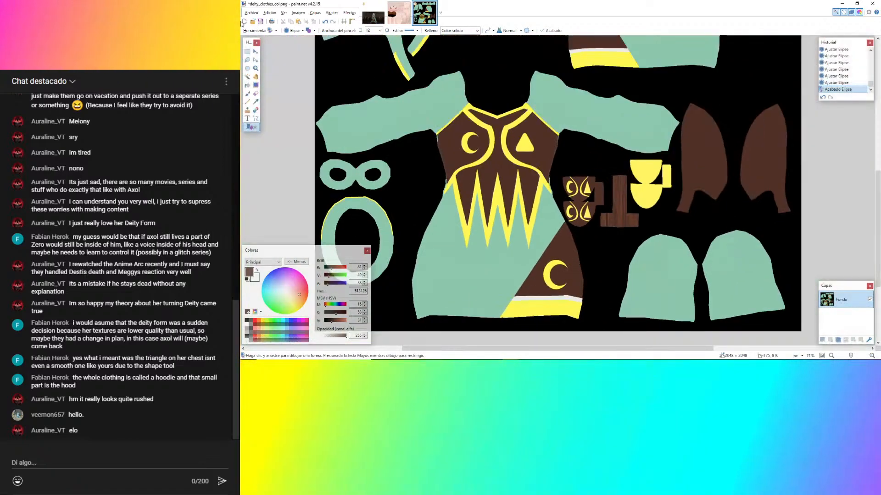
Lasso the yellow triangle on the chest and paste a duplicate of it.
left_click(246, 61)
scroll(527, 98, "up", 7, "ctrl")
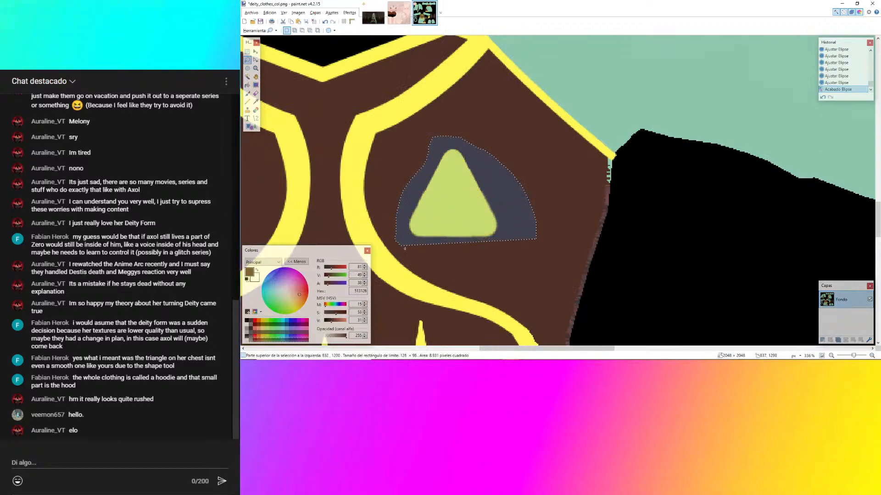
left_click_drag(404, 248, 398, 250)
scroll(421, 201, "up", 9, "ctrl")
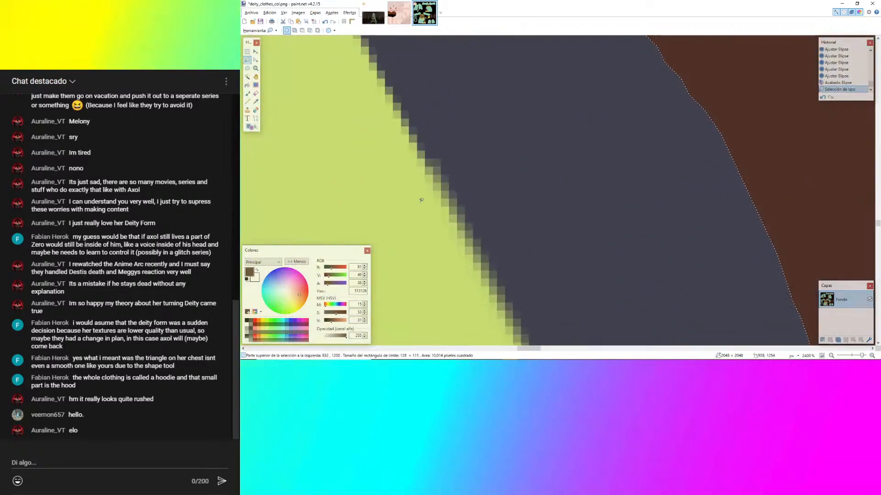
scroll(421, 201, "down", 10, "ctrl")
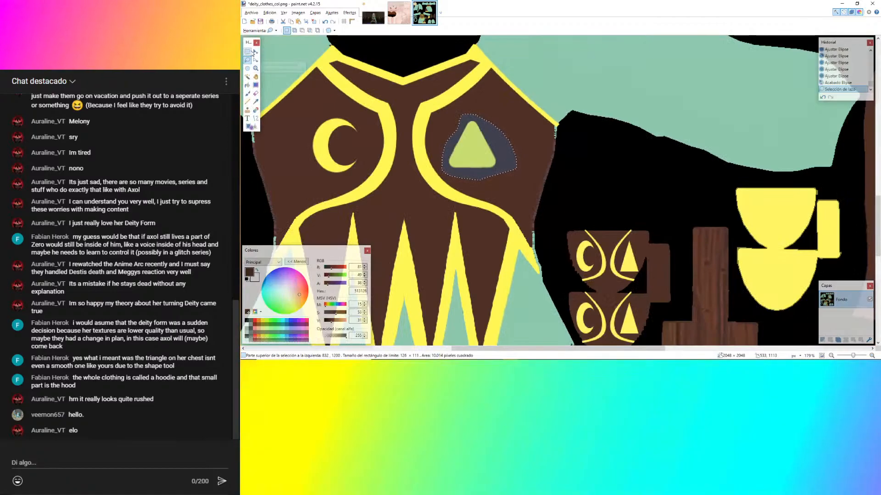
left_click(255, 52)
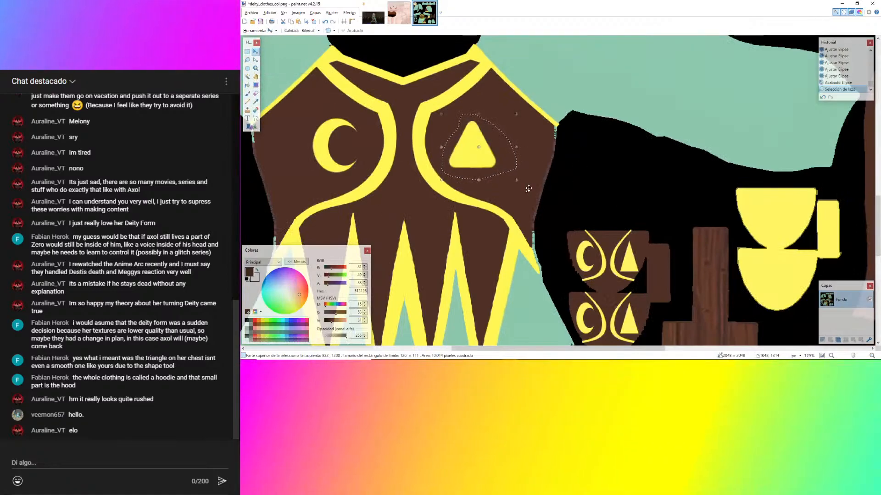
scroll(529, 188, "up", 3, "ctrl")
scroll(528, 186, "down", 5, "ctrl")
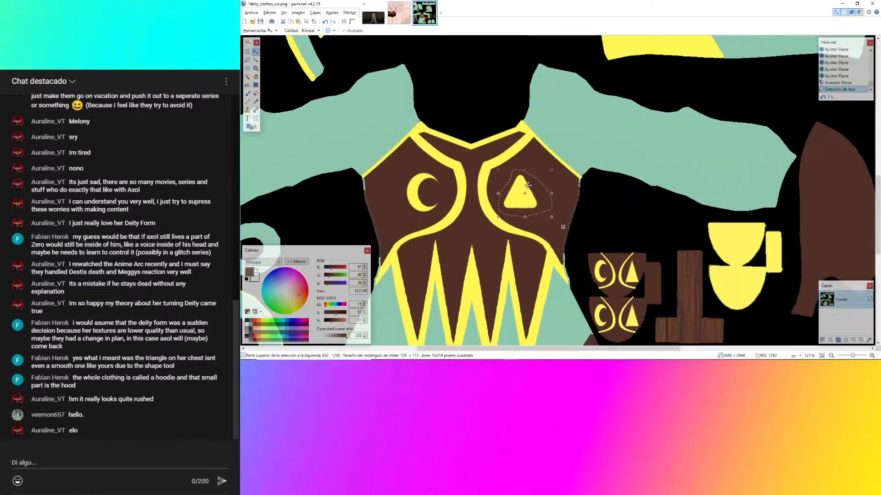
scroll(528, 186, "down", 5, "ctrl")
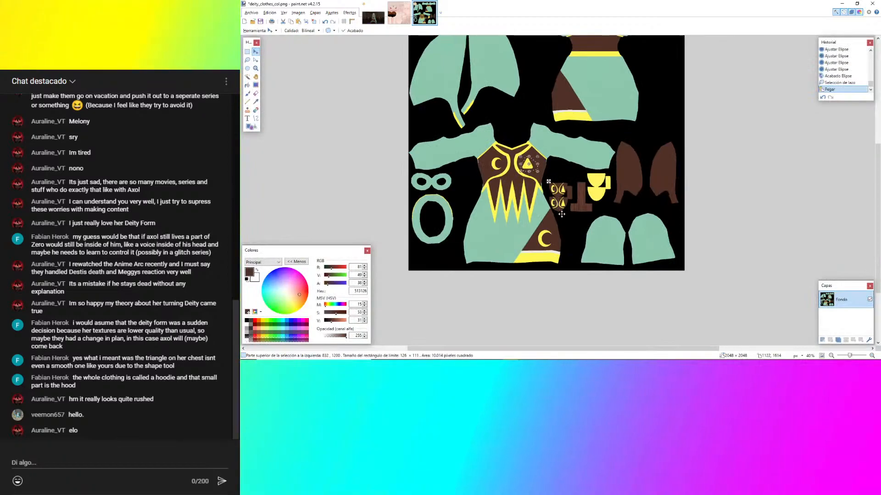
Move the duplicate triangle to the dark brown panel of the back skirt piece, enlarge it proportionally and centre it above the white stripe.
left_click_drag(524, 158, 560, 92)
scroll(561, 92, "up", 5, "ctrl")
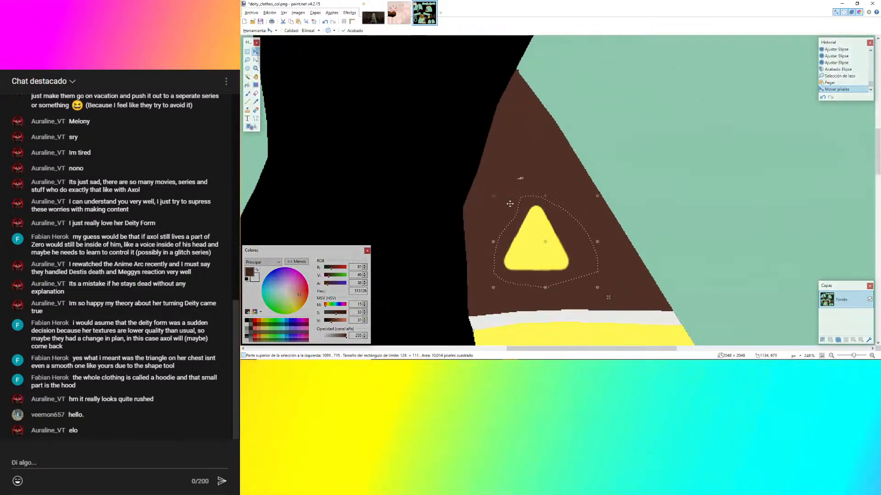
left_click_drag(494, 197, 460, 167)
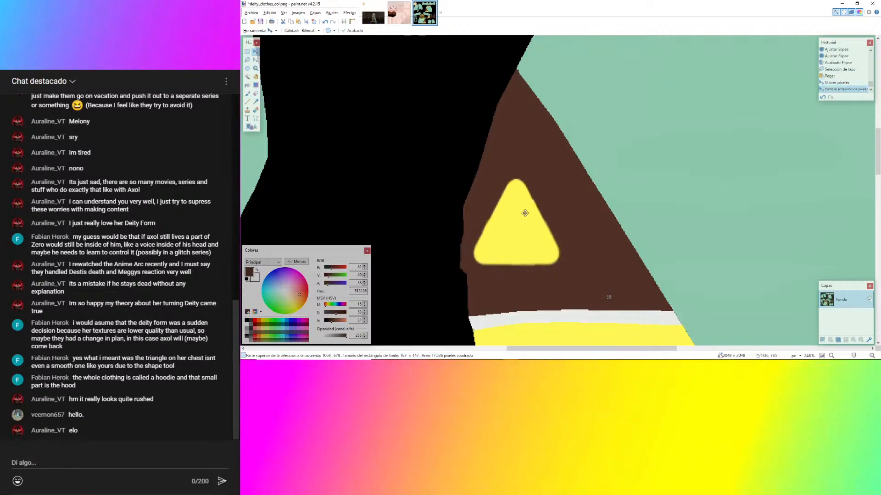
left_click_drag(525, 213, 549, 221)
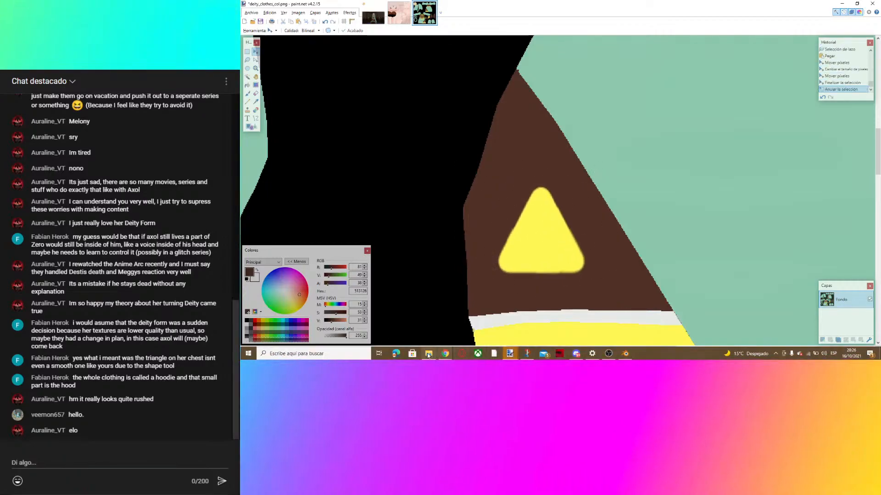
Check the skirt's triangle on the character's back in the SMG4 video at 7:27 in Chrome and return to the texture in paint.net.
left_click(445, 357)
left_click(550, 212)
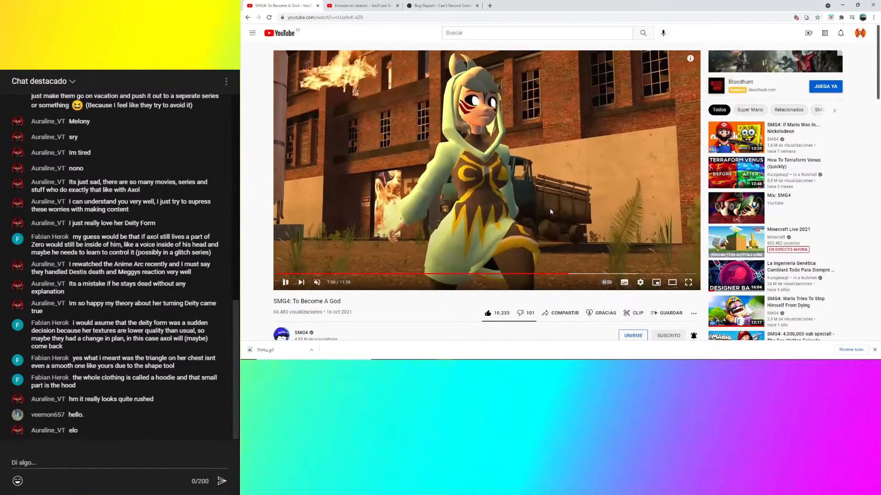
key("Left")
key("Left")
key("Left")
key("Left")
key("Left")
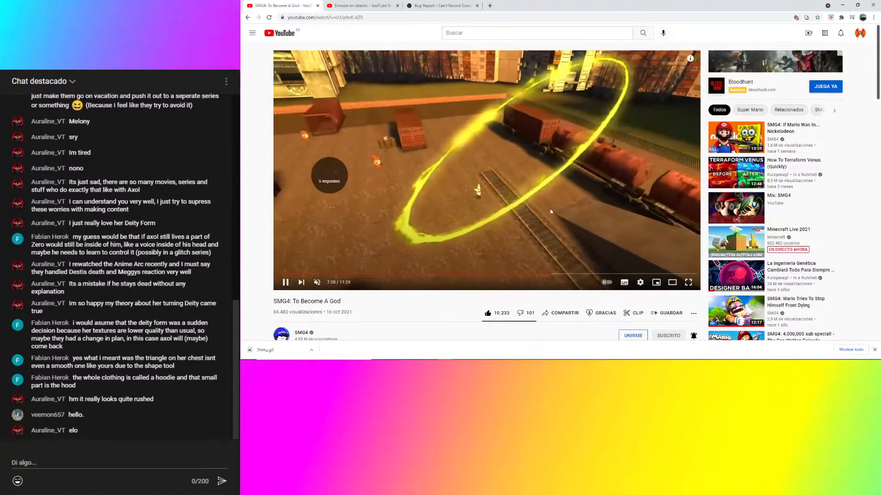
key("Left")
key("Left")
key("Left")
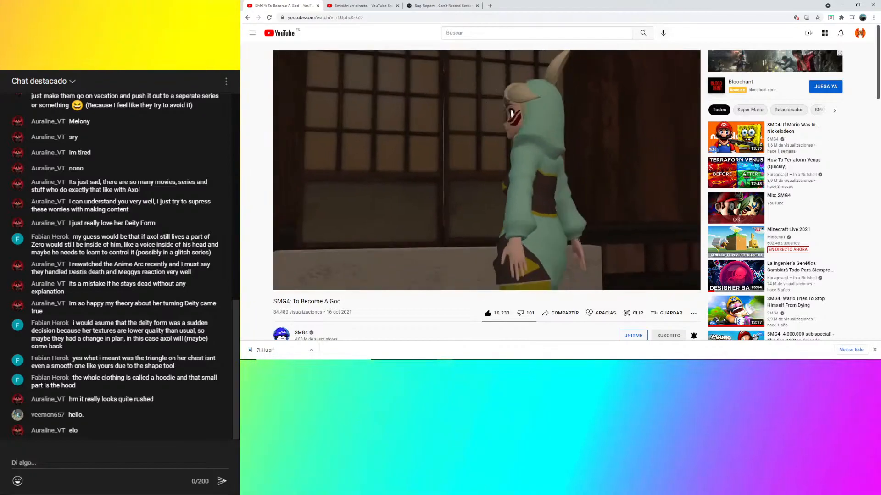
left_click(495, 185)
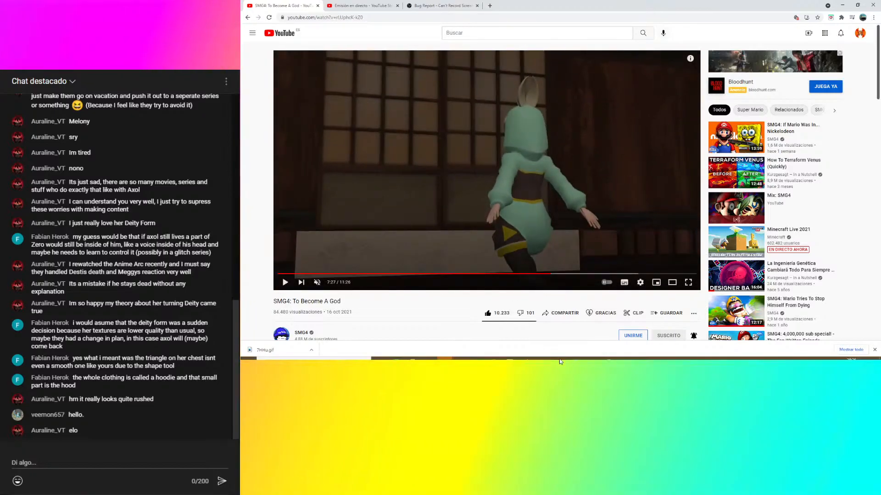
mouse_move(524, 356)
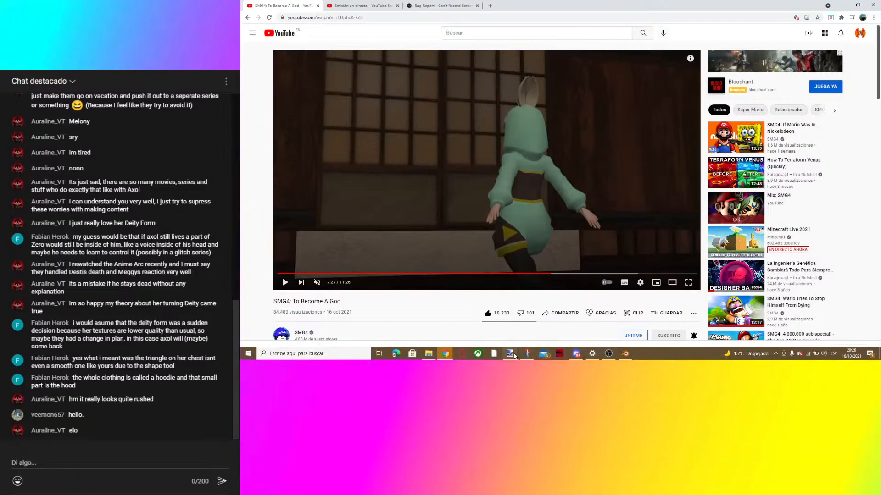
left_click(510, 354)
left_click(568, 314)
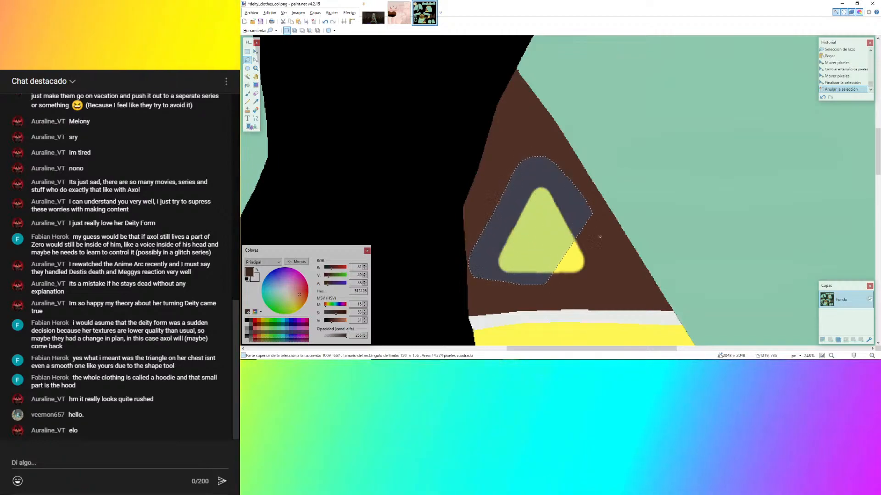
Lasso the back skirt's triangle, rotate it to point sideways toward the green part of the skirt, and clear the selection.
left_click_drag(590, 279, 546, 281)
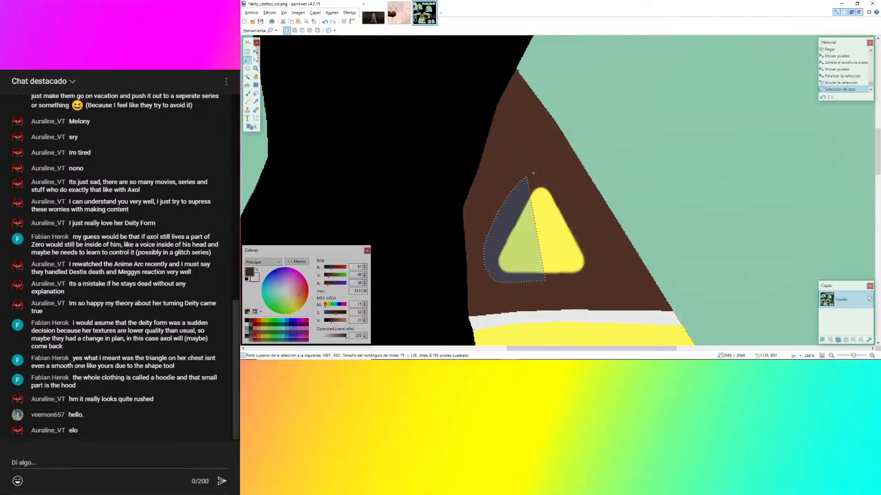
left_click(255, 55)
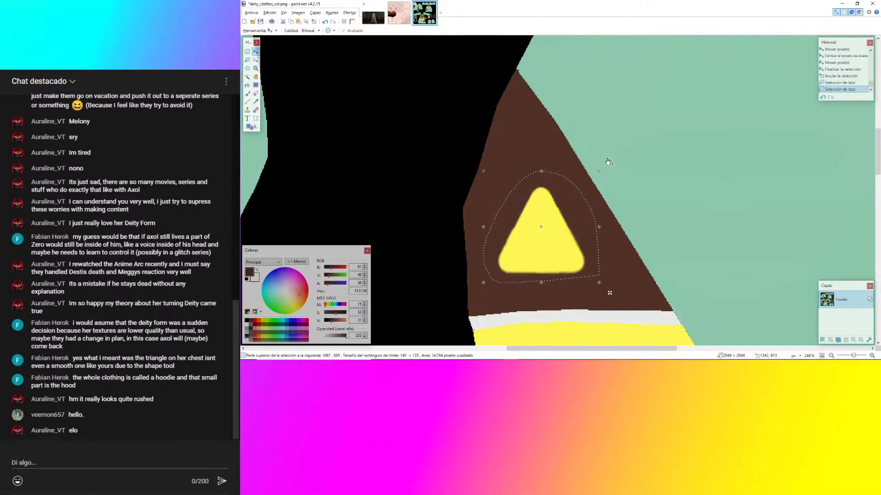
left_click_drag(607, 162, 568, 143, "shift")
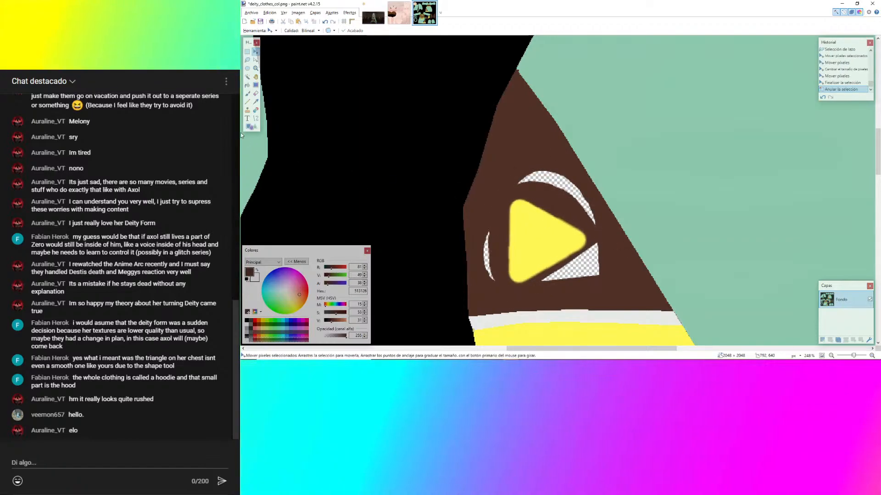
Select the transparent gaps around the rotated triangle with the Magic Wand.
left_click(250, 77)
scroll(567, 188, "up", 4)
left_click(556, 177)
left_click(556, 177)
scroll(557, 179, "down", 4)
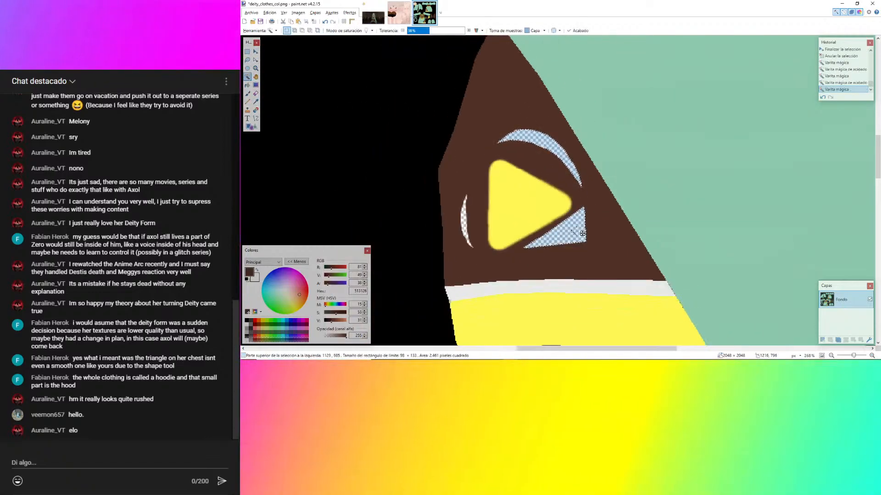
Extend the selection with lasso outlines around all three transparent gaps, keeping the triangle out, fill it with dark brown and deselect.
scroll(582, 234, "up", 4, "ctrl")
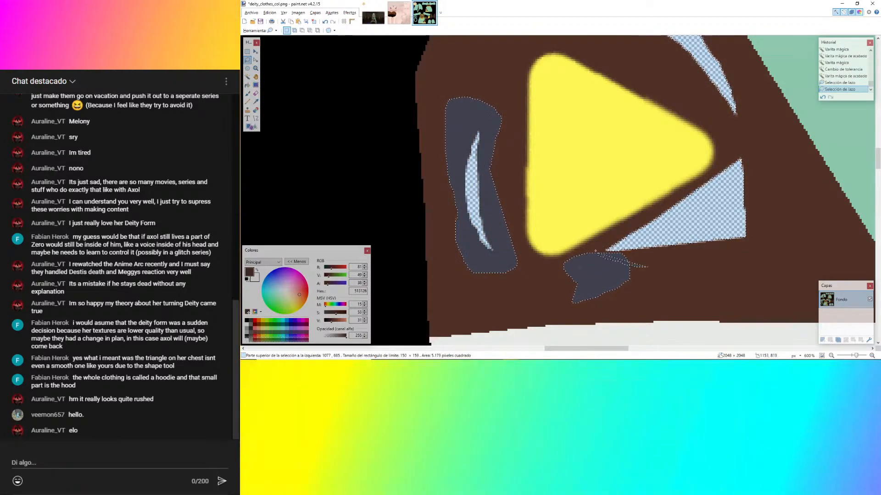
mouse_move(597, 252)
left_mouse_down("ctrl")
mouse_move(686, 188)
mouse_move(656, 267)
left_mouse_up("ctrl")
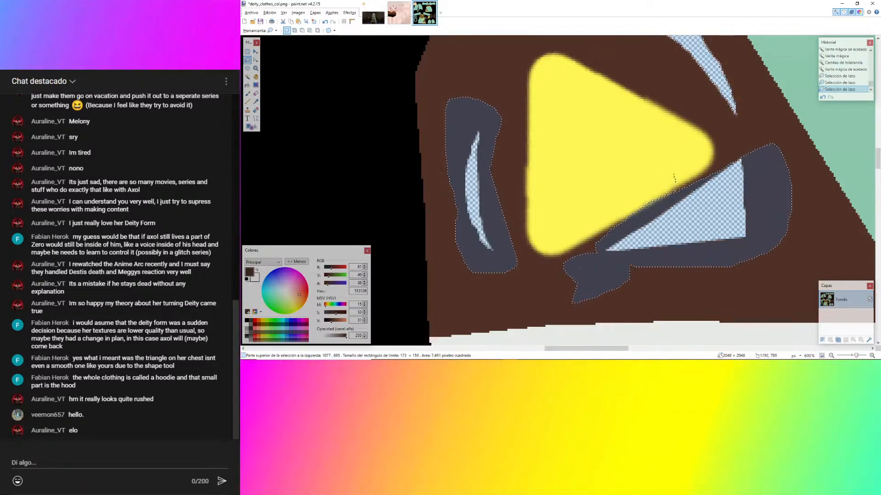
left_click_drag(675, 187, 597, 247, "alt")
scroll(614, 279, "down", 3, "ctrl")
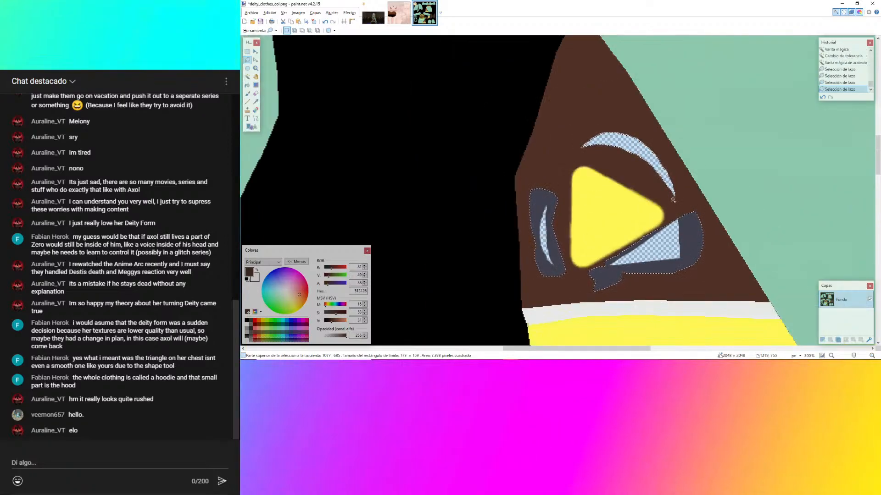
mouse_move(673, 200)
left_mouse_down("ctrl")
mouse_move(612, 120)
mouse_move(573, 137)
mouse_move(604, 162)
mouse_move(621, 162)
left_mouse_up("ctrl")
scroll(576, 134, "up", 3, "ctrl")
left_click_drag(568, 140, 587, 177, "ctrl")
scroll(593, 176, "down", 4, "ctrl")
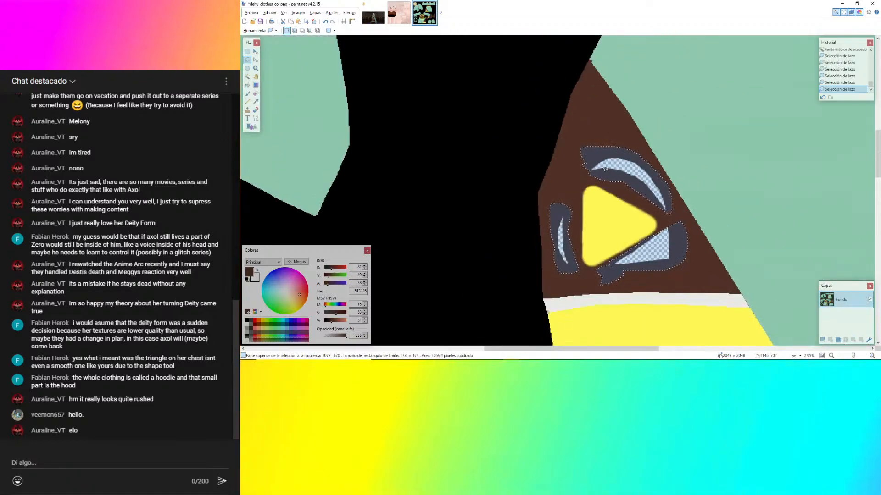
key("BackSpace")
key("ctrl+d")
Lasso the leftover faint pixels beside the tip of the back skirt's rotated triangle, fill them with dark brown and deselect.
scroll(605, 169, "down", 6, "ctrl")
scroll(591, 238, "up", 10, "ctrl")
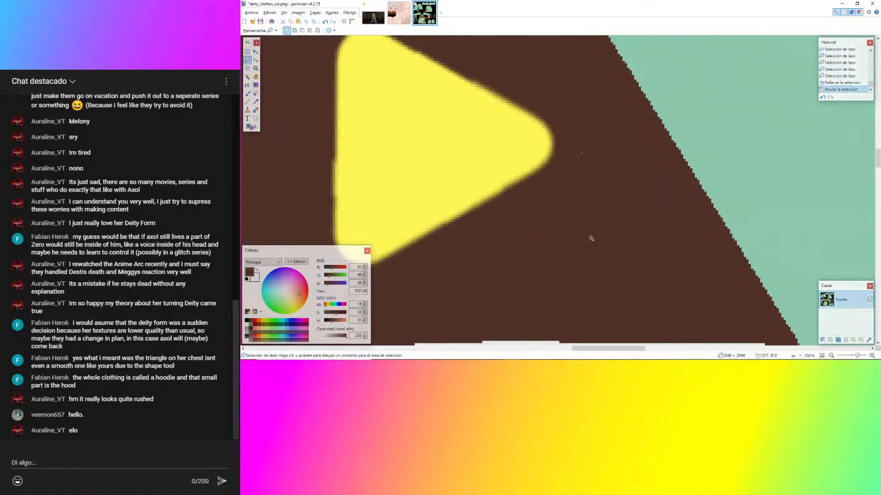
scroll(591, 238, "up", 8, "ctrl")
mouse_move(606, 133)
left_mouse_down()
mouse_move(507, 141)
mouse_move(643, 310)
mouse_move(733, 278)
left_mouse_up()
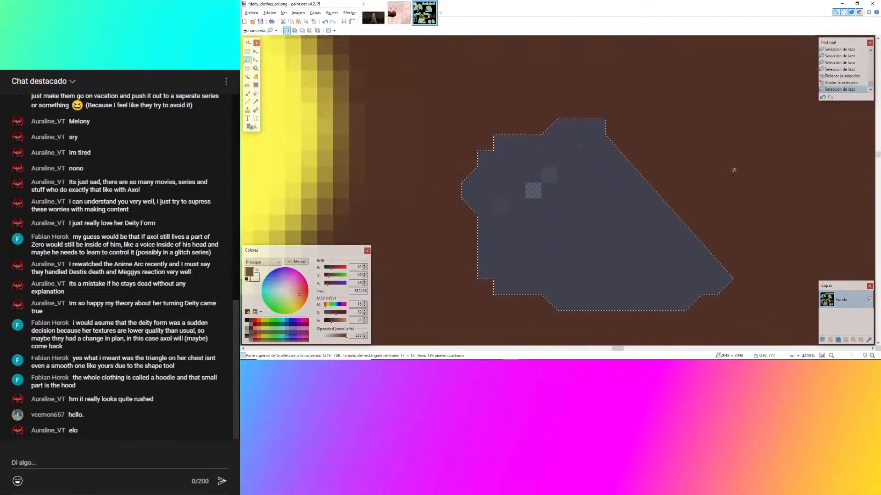
key("BackSpace")
key("ctrl+d")
scroll(731, 167, "down", 18, "ctrl")
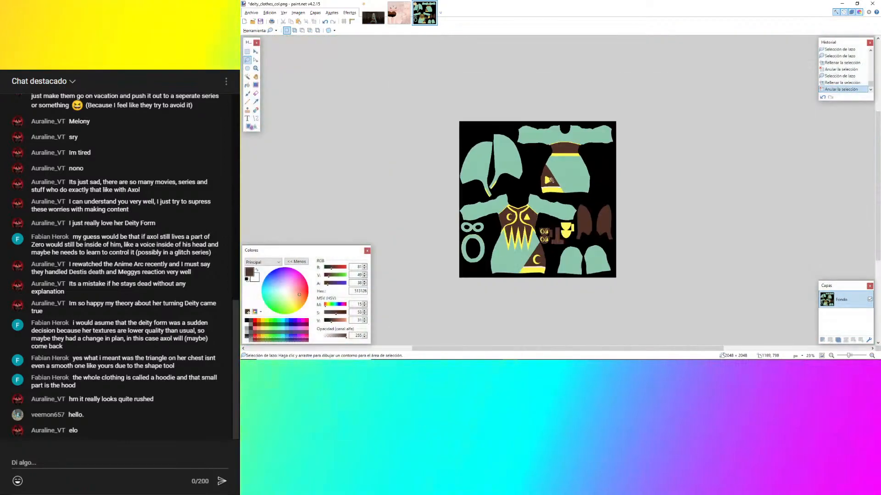
Save the texture, switch to Blender and reload deity_clothes_col.png in the clothing material's image texture node to check it on the model.
key("ctrl+s")
left_click(625, 354)
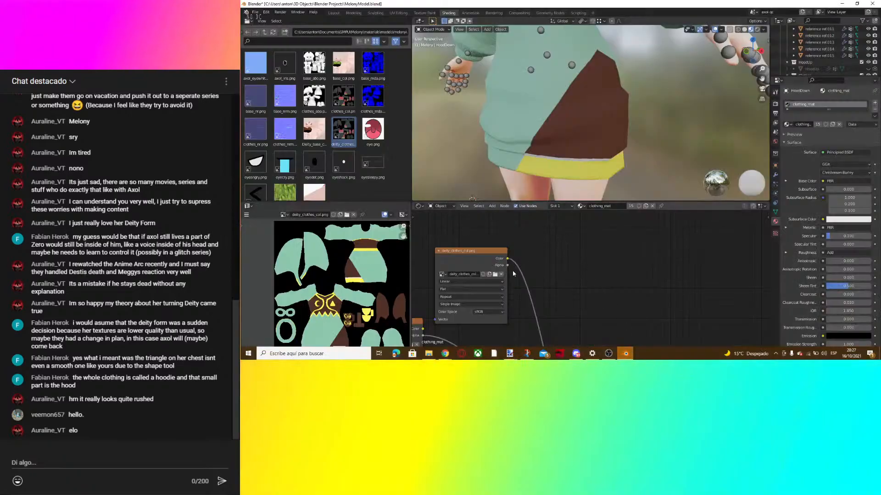
left_click(494, 275)
left_click(658, 276)
scroll(637, 158, "down", 6)
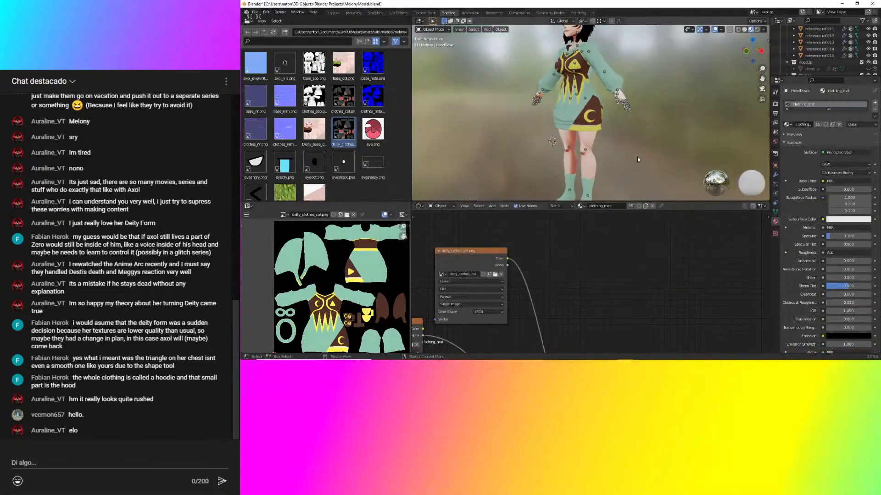
middle_click_drag(639, 143, 517, 110)
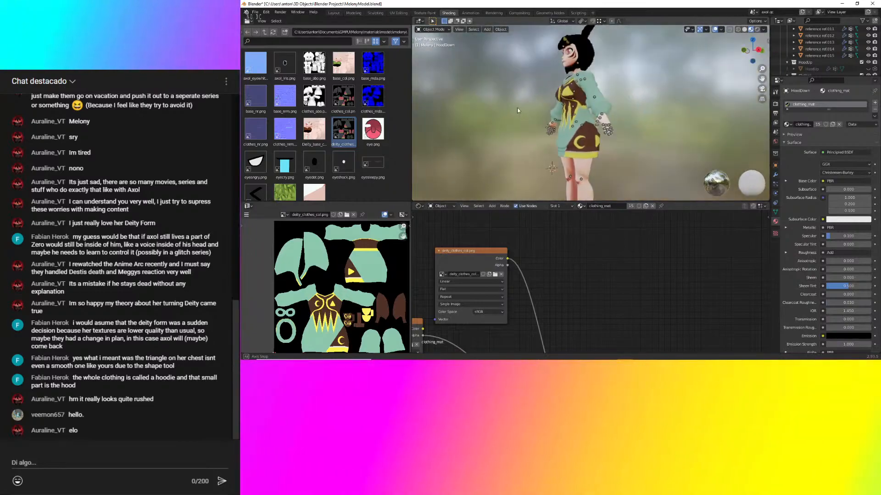
Skim the SMG4 video in Chrome from 7:27 forward to 8:22, looking for clear shots of the character's outfit.
mouse_move(445, 354)
left_click(437, 331)
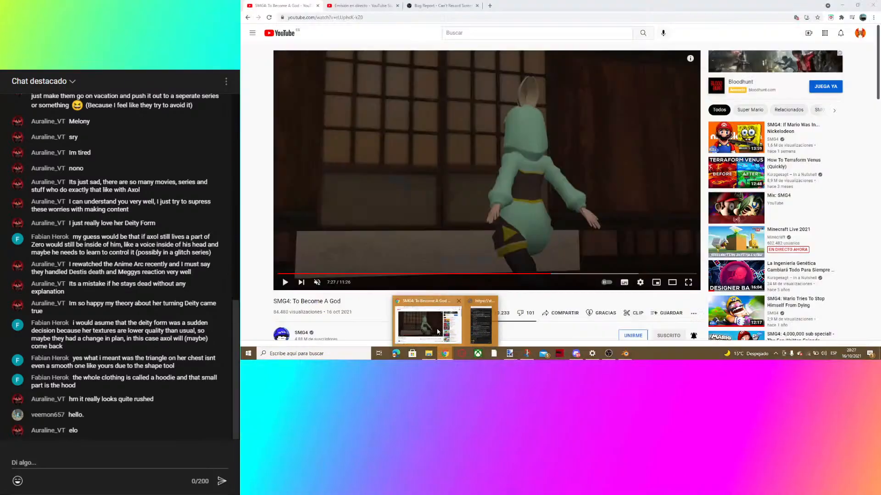
left_click(437, 332)
left_click(570, 145)
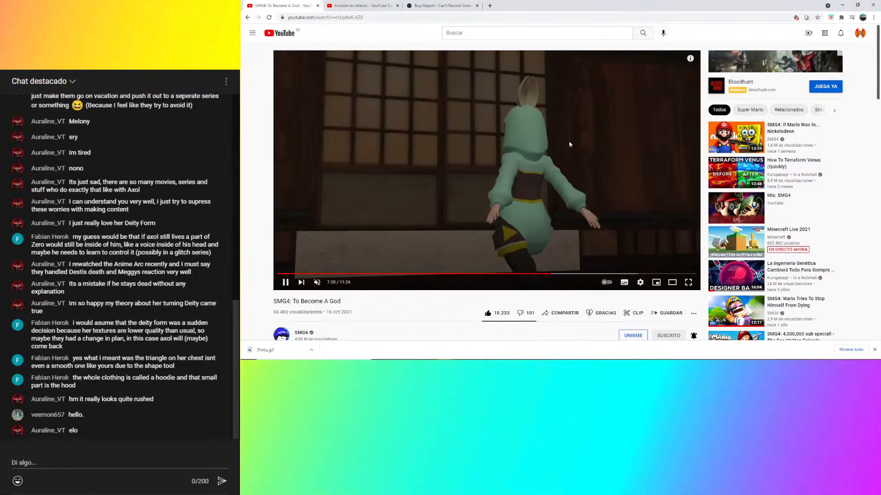
key("Left")
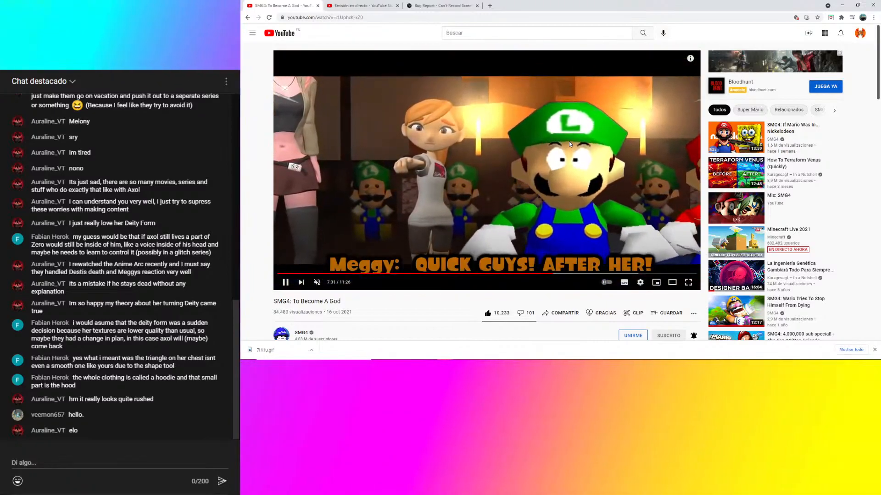
key("space")
key("Left")
key("Right")
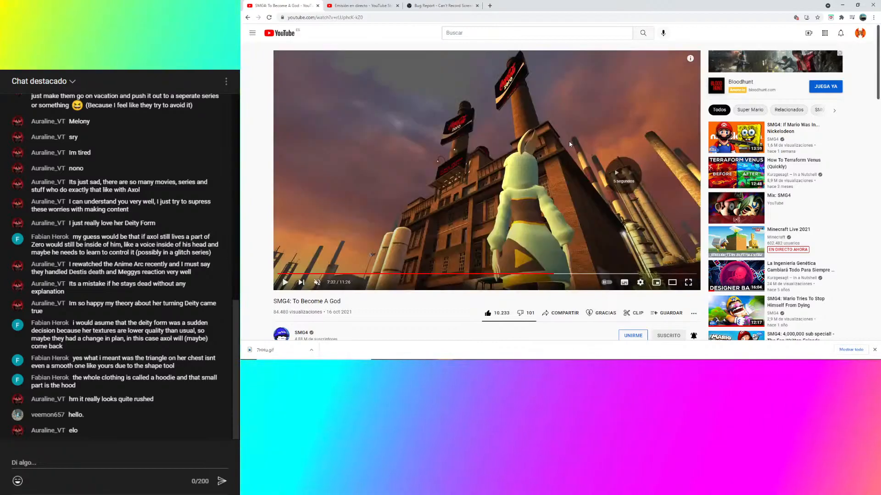
key("Right")
key("Right")
key("Right")
key("Right")
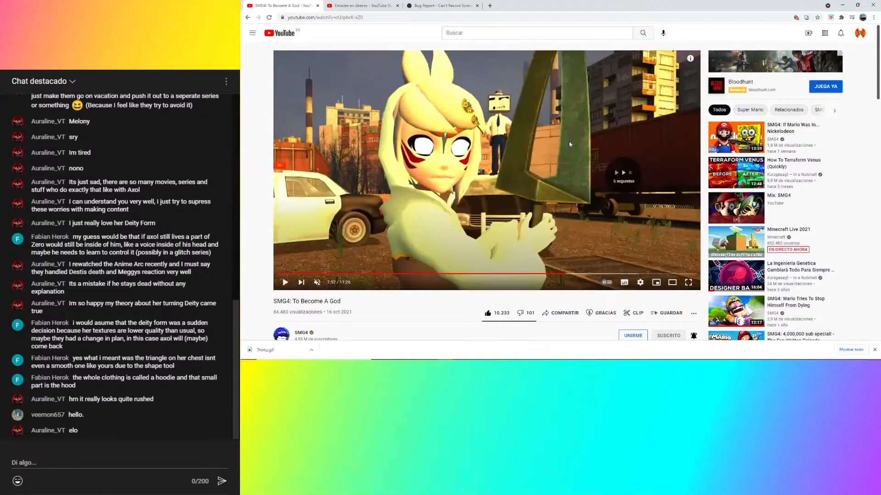
key("Right")
key("Right")
key("Right")
key("Right")
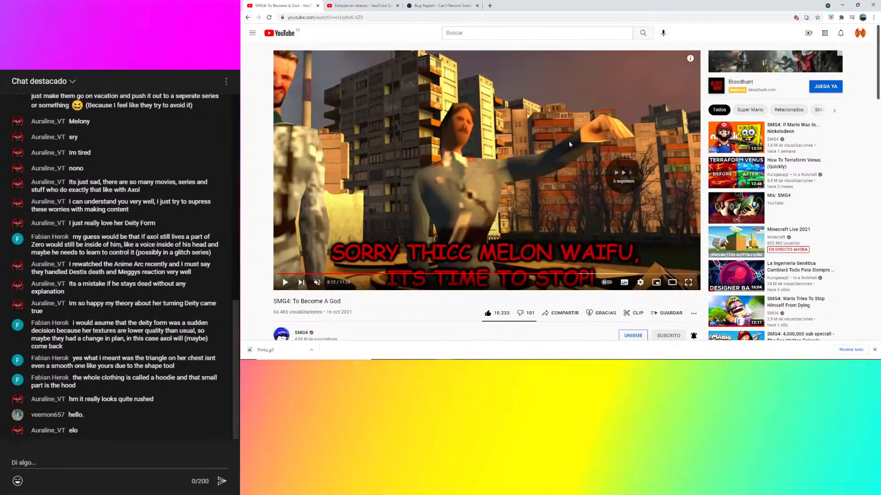
key("Right")
key("Right")
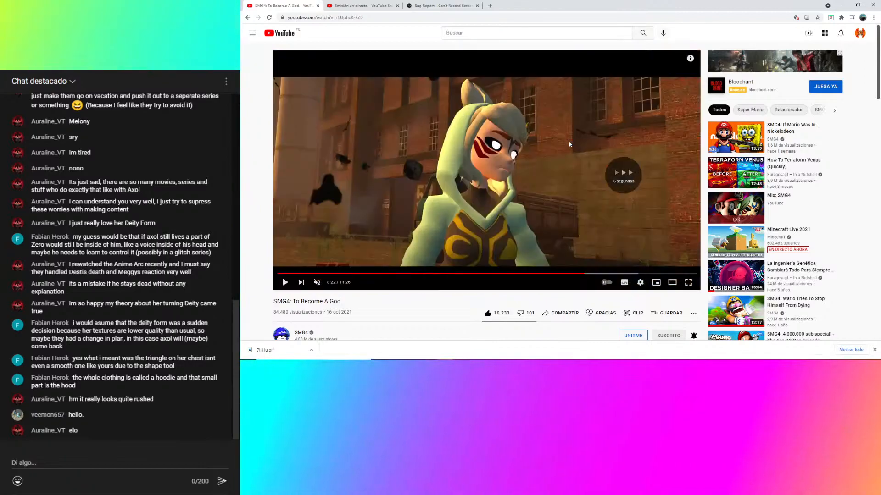
Rewind the SMG4 video to around 7:47, replay the scene and pause on the close-up that shows the character's thighs.
key("Left")
key("Left")
key("Left")
key("Left")
key("Left")
key("Left")
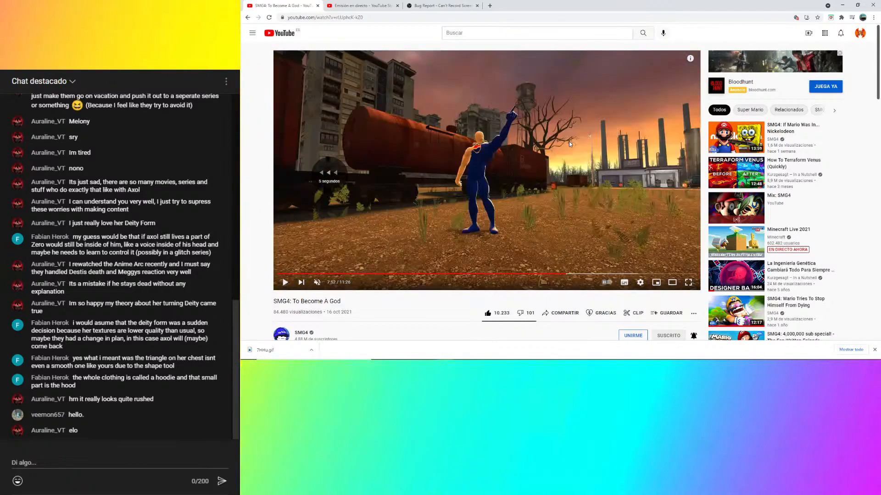
key("space")
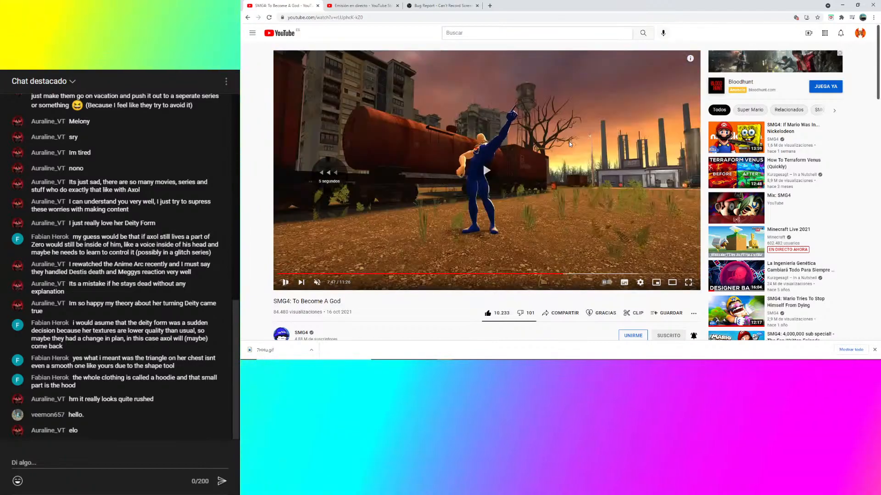
key("Left")
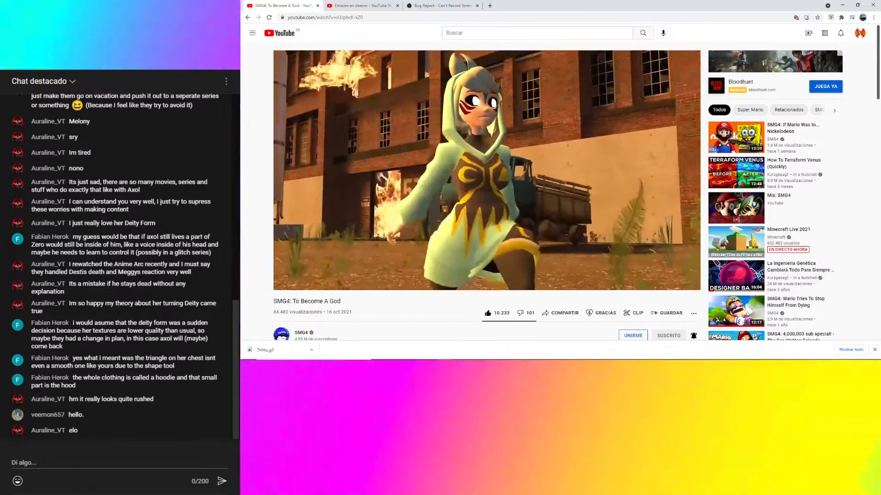
left_click(569, 143)
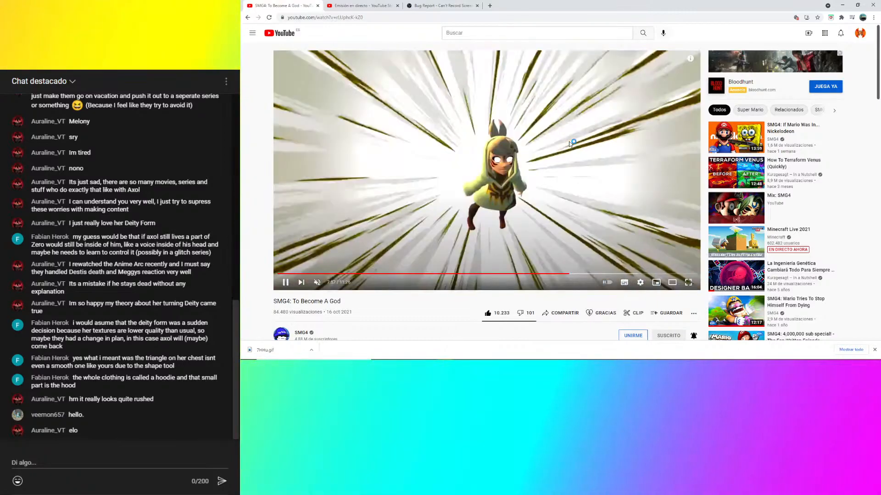
left_click(569, 142)
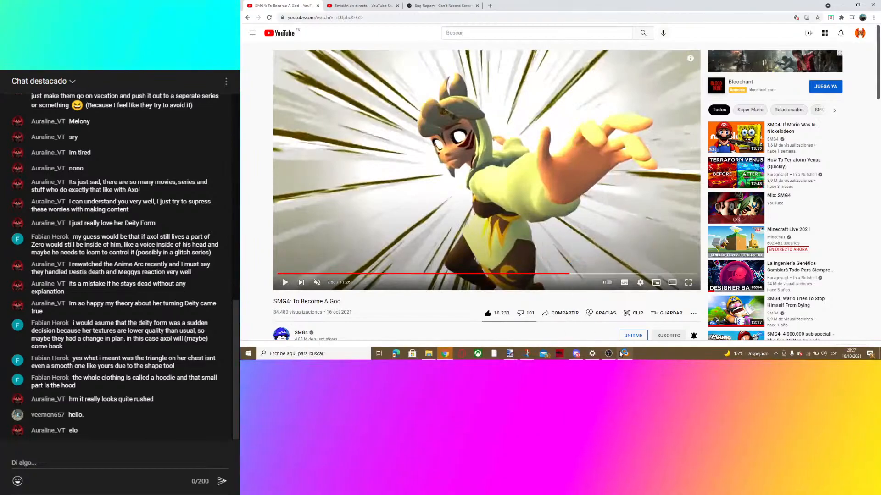
Examine the upper edges of the model's socks in Blender and compare them with the paused SMG4 frame in Chrome.
left_click(625, 356)
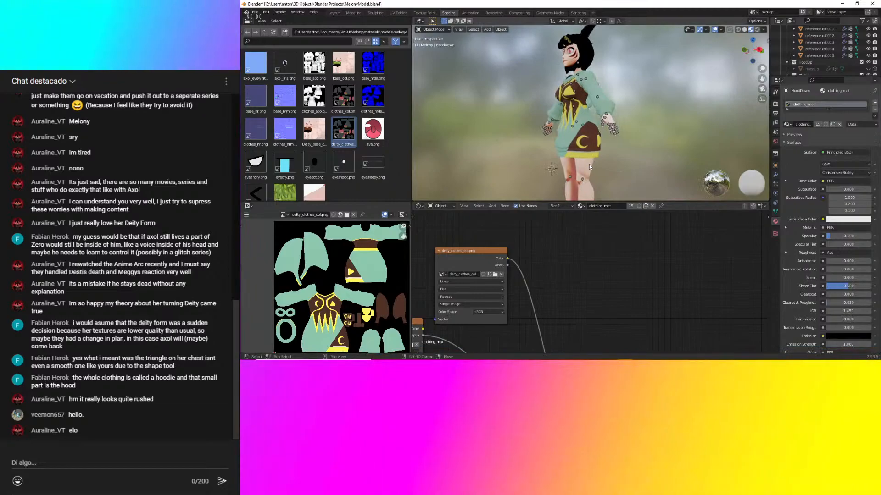
middle_click_drag(589, 165, 573, 51, "shift")
scroll(549, 78, "up", 5)
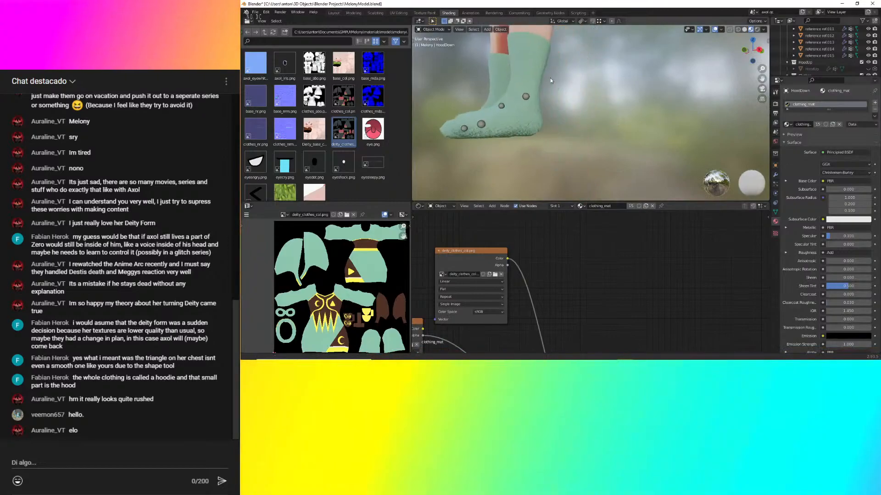
middle_click_drag(550, 78, 582, 133, "shift")
mouse_move(583, 133)
middle_mouse_down()
mouse_move(598, 113)
mouse_move(585, 129)
middle_mouse_up()
scroll(585, 130, "up", 2)
scroll(584, 129, "up", 1)
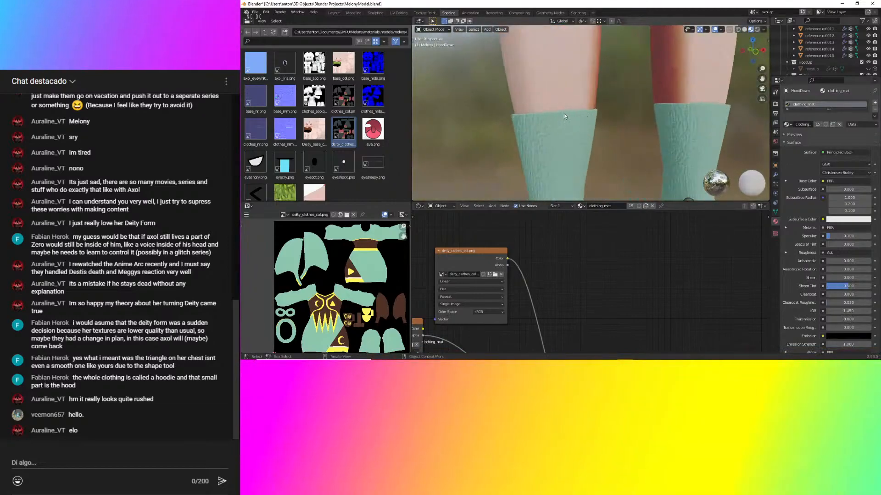
left_click(447, 357)
left_click(421, 334)
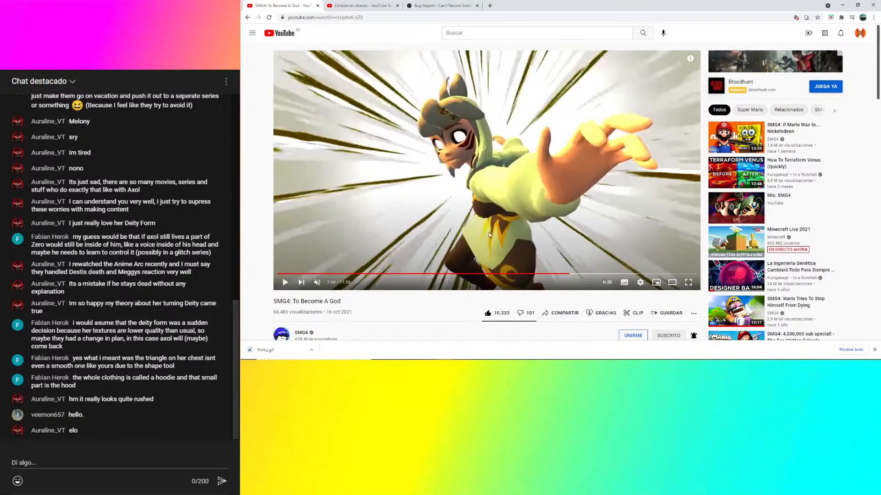
mouse_move(641, 361)
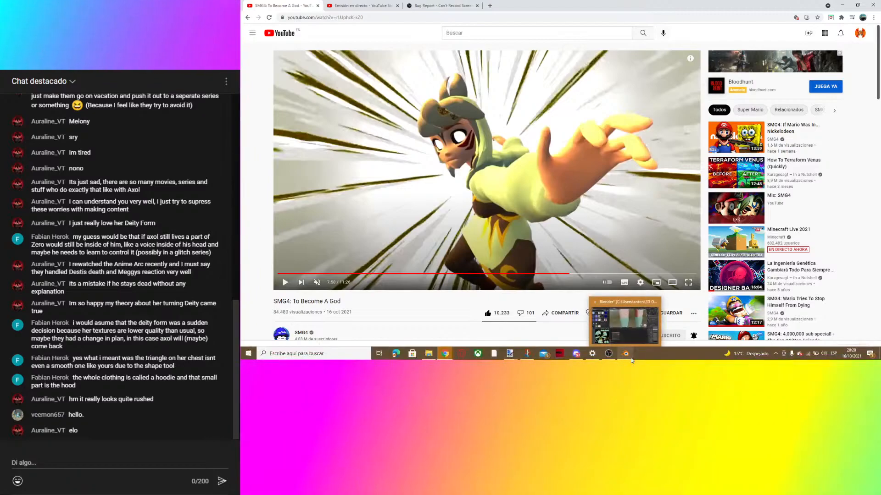
Switch to Blender, select the character's body mesh and inspect where the socks meet the bare legs.
left_click(629, 356)
middle_click_drag(581, 108, 499, 142)
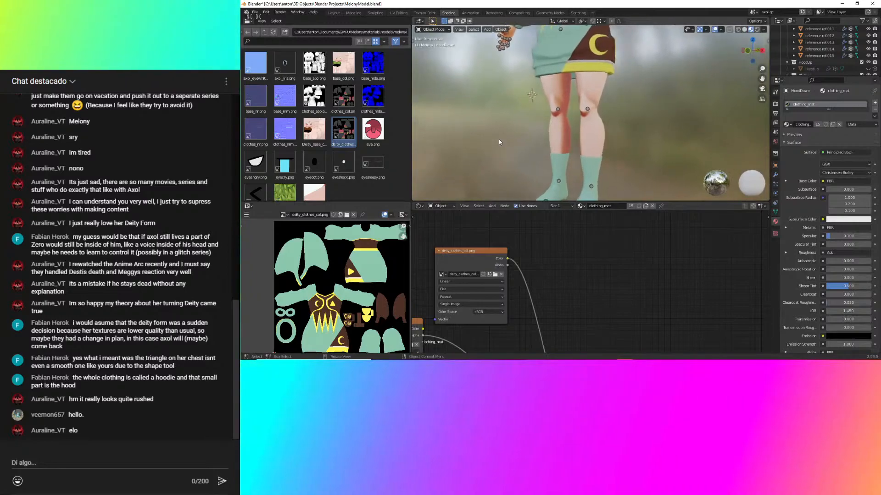
scroll(500, 142, "down", 2)
left_click(573, 166)
scroll(574, 167, "up", 2)
middle_click_drag(573, 167, 585, 129, "shift")
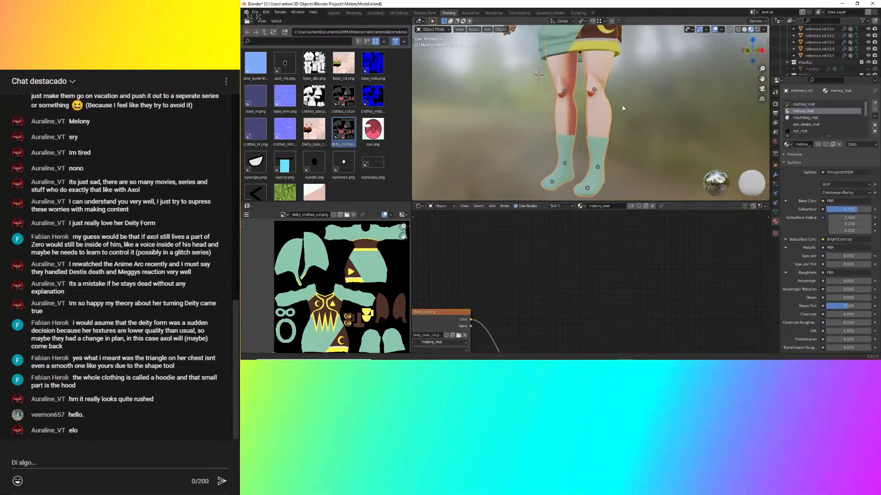
scroll(575, 128, "up", 6)
scroll(576, 123, "up", 2)
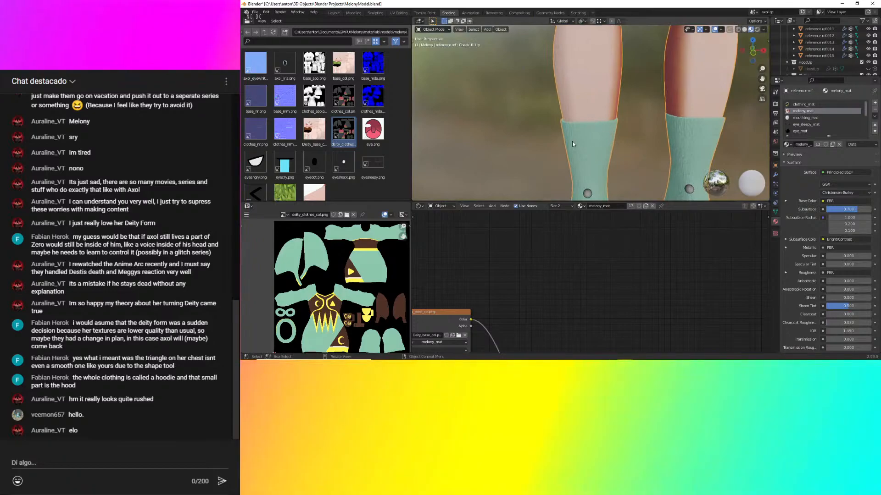
middle_click_drag(591, 120, 612, 144)
scroll(613, 144, "up", 3)
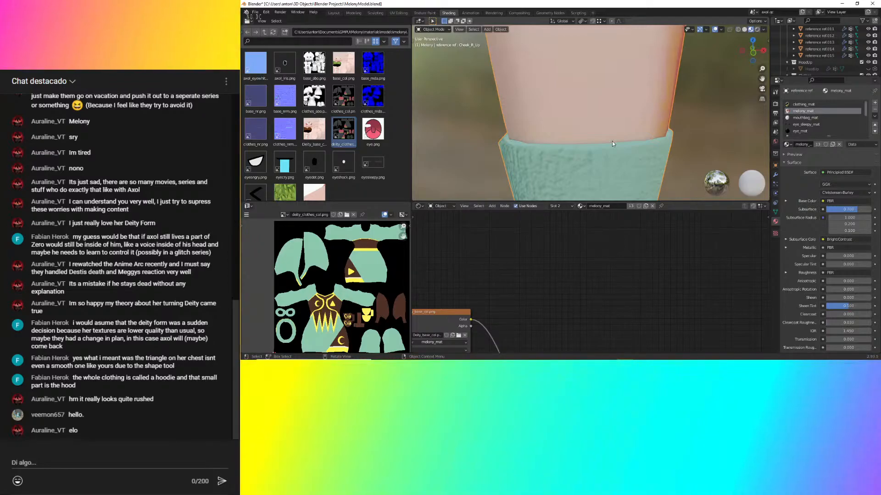
scroll(613, 144, "down", 5)
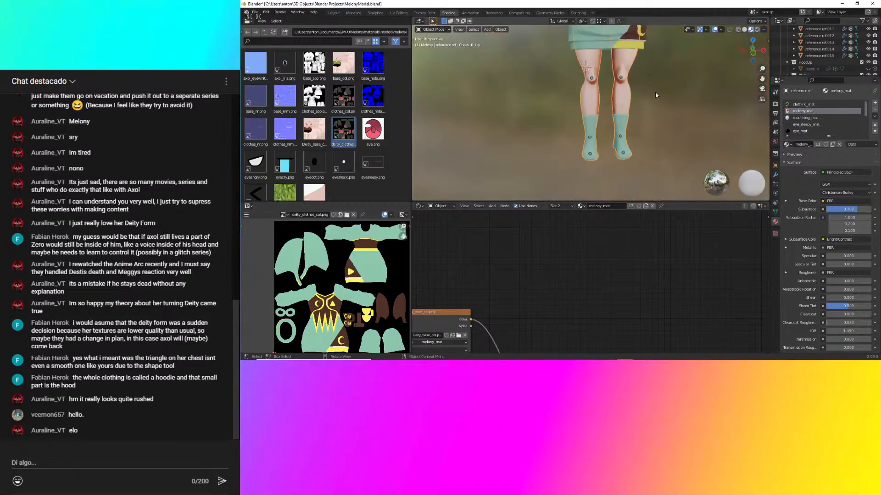
Enter Edit Mode on the body mesh and select the leg faces from the front view.
key("Tab")
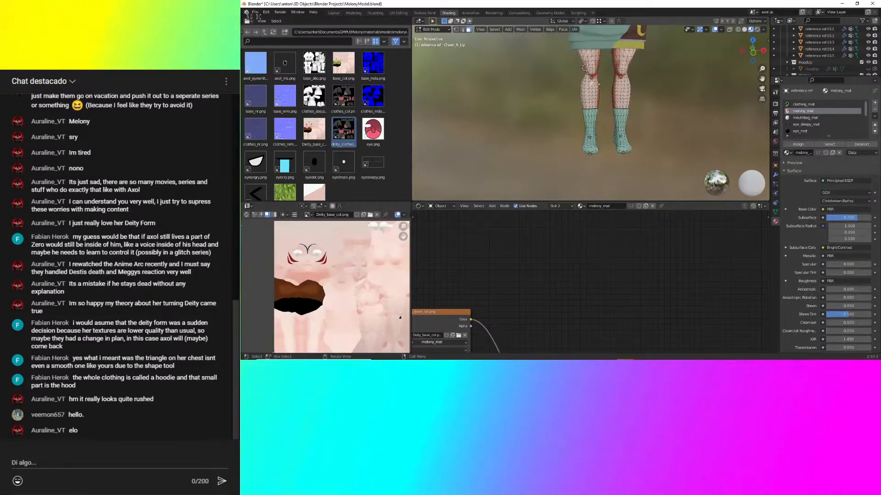
scroll(664, 82, "down", 2)
left_click(755, 53)
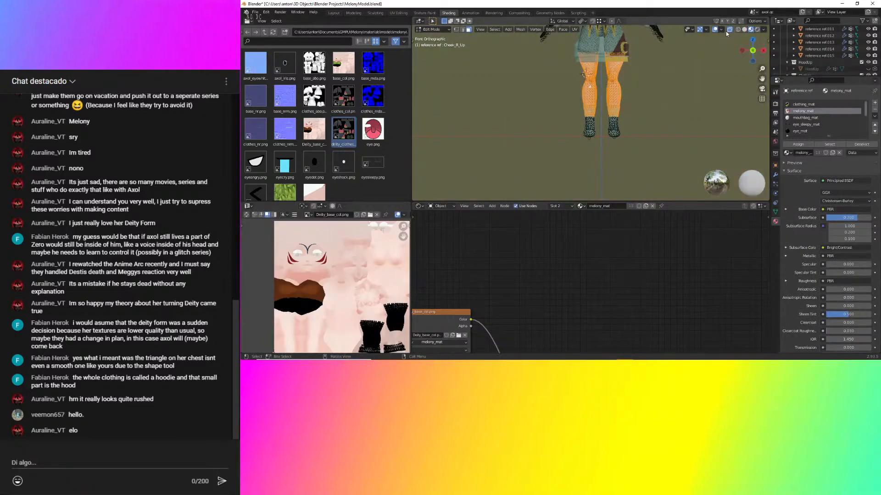
Examine where the selected leg faces lie in the UV layout over the Deity_base_col.png texture.
middle_click_drag(357, 275, 323, 234)
scroll(340, 293, "up", 6)
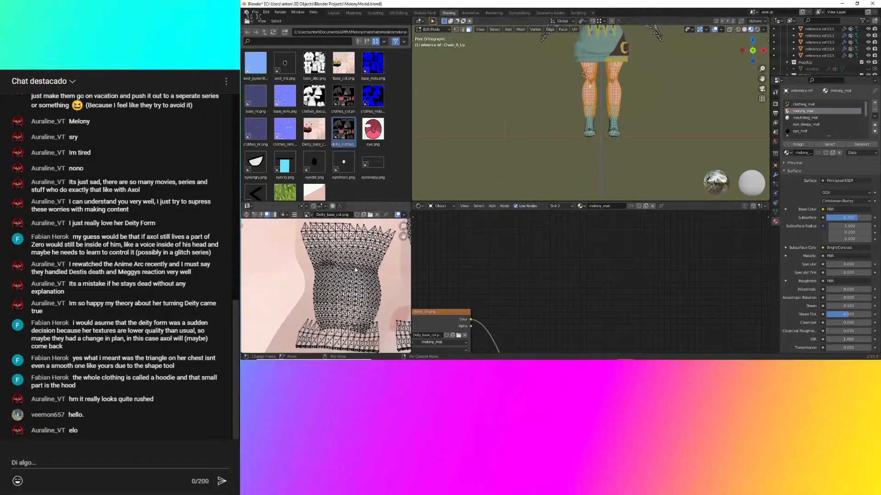
middle_click_drag(340, 293, 293, 289)
scroll(374, 275, "down", 1)
mouse_move(368, 271)
middle_mouse_down()
mouse_move(373, 283)
mouse_move(360, 257)
middle_mouse_up()
scroll(341, 294, "up", 6)
middle_click_drag(351, 303, 270, 237)
scroll(337, 266, "down", 4)
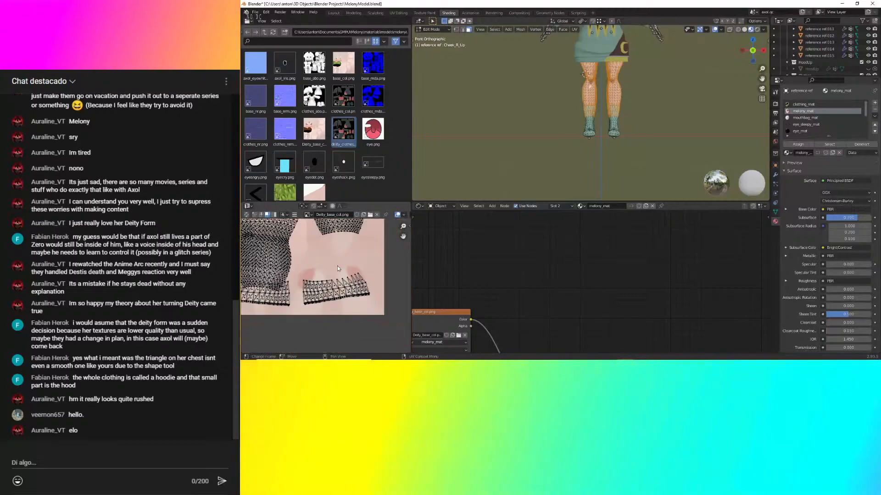
middle_click_drag(338, 265, 384, 324)
scroll(374, 298, "down", 2)
mouse_move(365, 280)
middle_mouse_down()
mouse_move(387, 259)
mouse_move(377, 276)
middle_mouse_up()
Switch to paint.net and bring up the untitled reference image of the character.
left_click(428, 354)
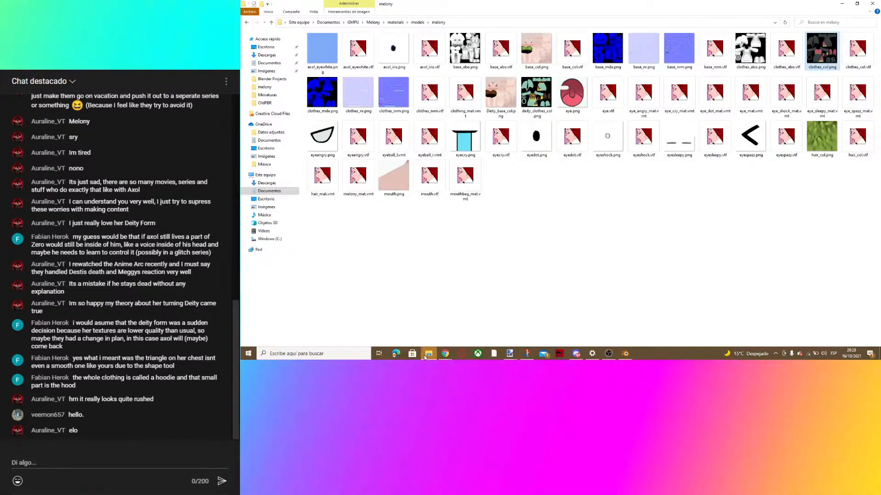
mouse_move(505, 358)
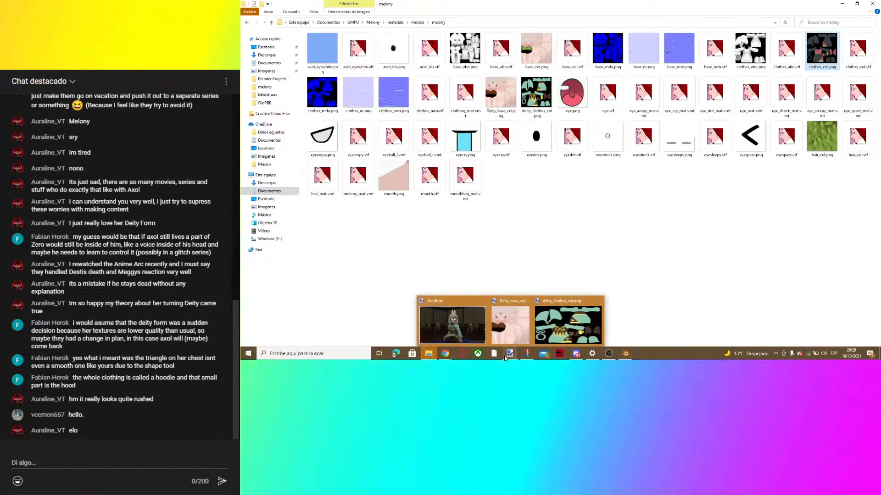
left_click(465, 338)
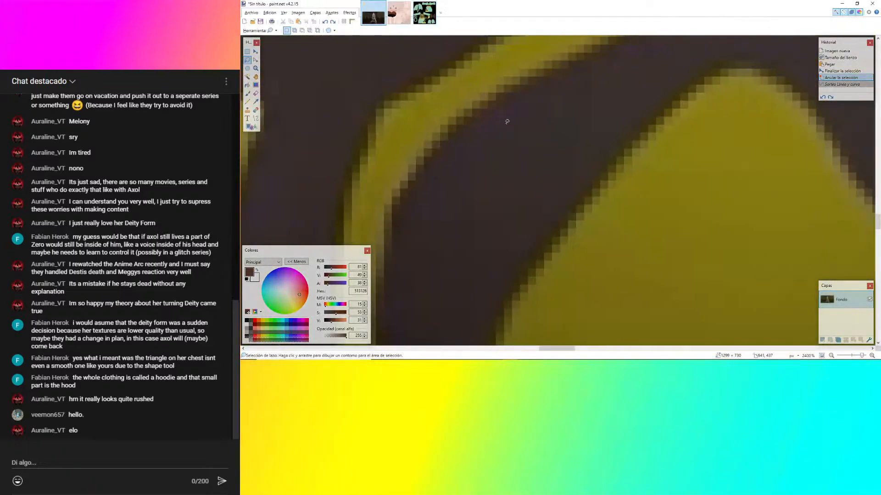
Examine the chest markings, skirt hem and dark legs of the character in the reference image.
scroll(588, 99, "down", 5, "ctrl")
scroll(487, 199, "up", 5, "ctrl")
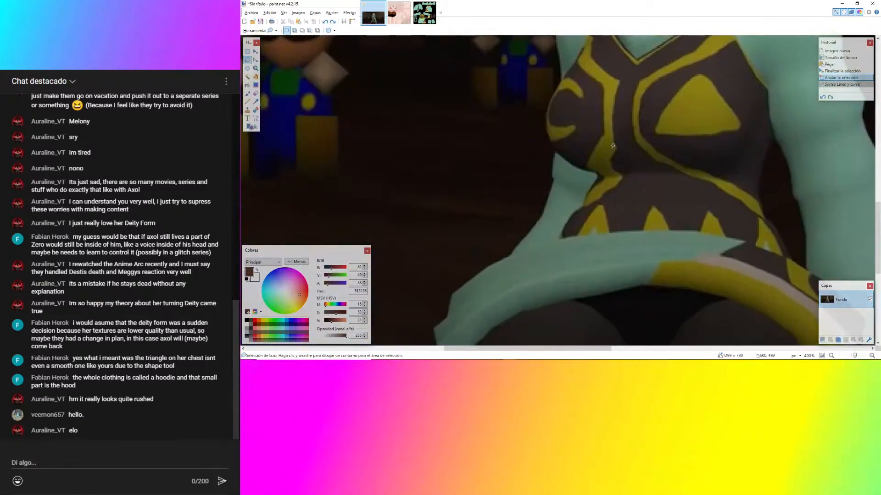
scroll(576, 205, "down", 4, "ctrl")
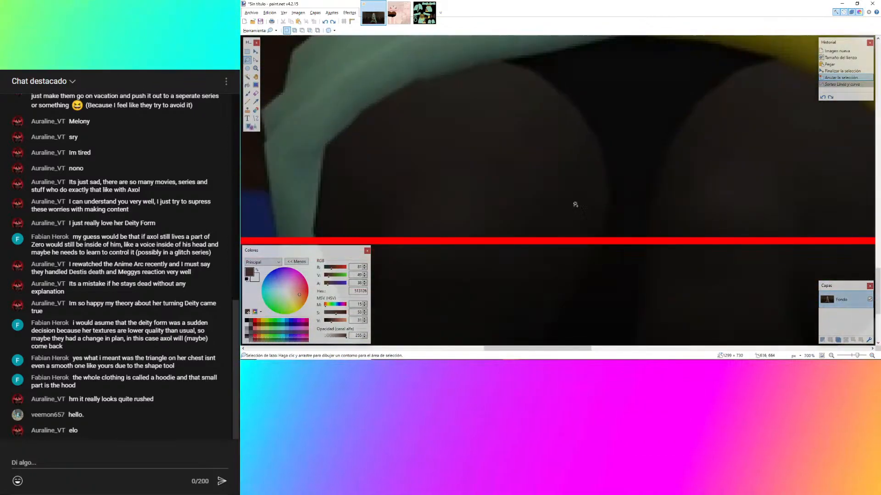
scroll(413, 161, "up", 4, "ctrl")
scroll(573, 256, "down", 4, "ctrl")
scroll(535, 167, "up", 4, "ctrl")
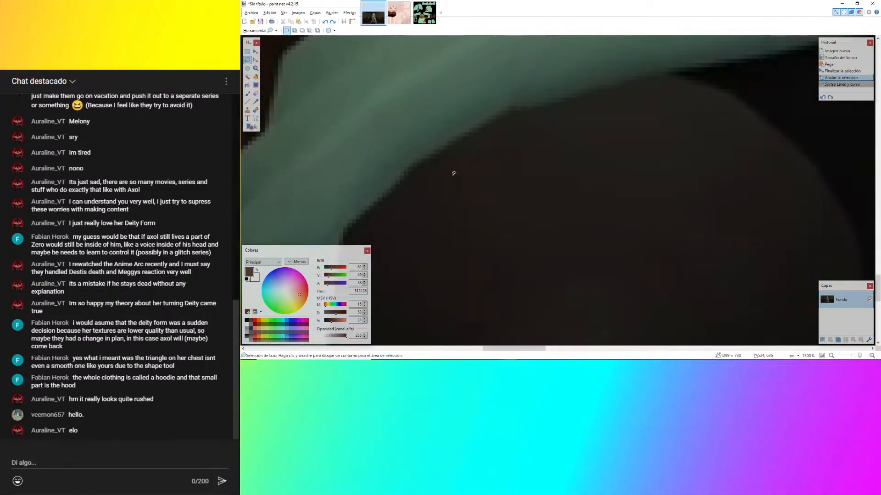
scroll(545, 220, "down", 5, "ctrl")
scroll(728, 155, "up", 3, "ctrl")
scroll(688, 156, "down", 3, "ctrl")
scroll(590, 156, "up", 4, "ctrl")
scroll(587, 184, "down", 4, "ctrl")
scroll(576, 269, "up", 3, "ctrl")
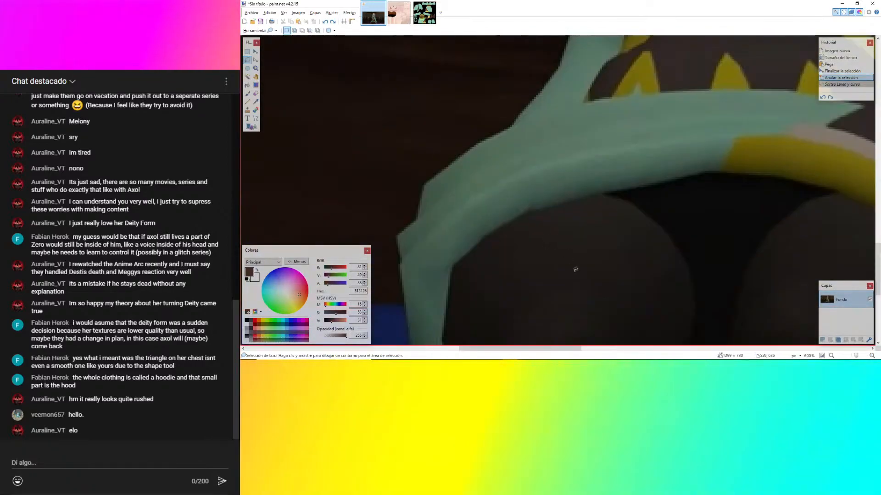
scroll(669, 244, "down", 2)
scroll(596, 257, "down", 4, "ctrl")
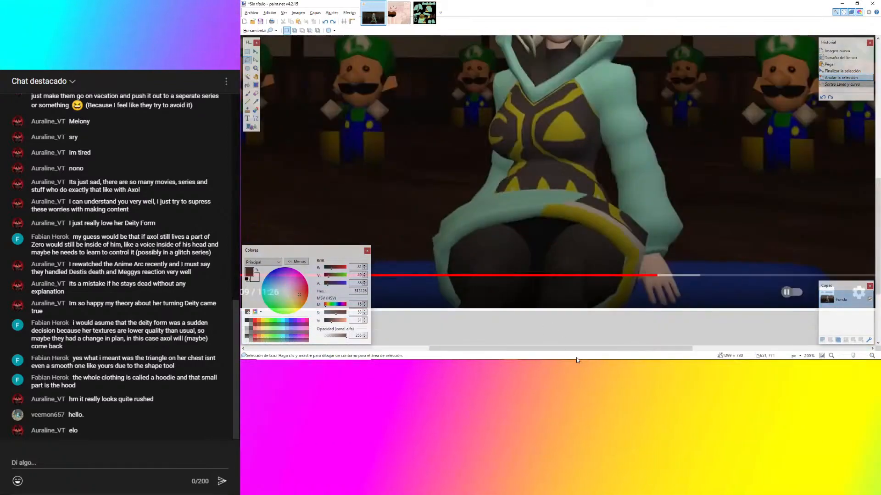
scroll(489, 248, "up", 3)
Switch to Deity_base_col.png, lasso the leg area in the lower corner, fill it with dark brown 513126 and save the texture.
left_click(397, 15)
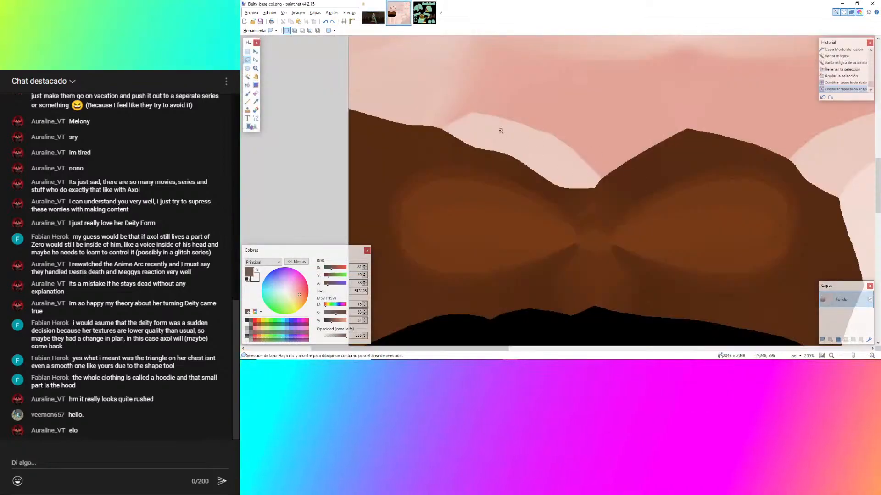
scroll(452, 181, "down", 4, "ctrl")
scroll(604, 241, "up", 3, "ctrl")
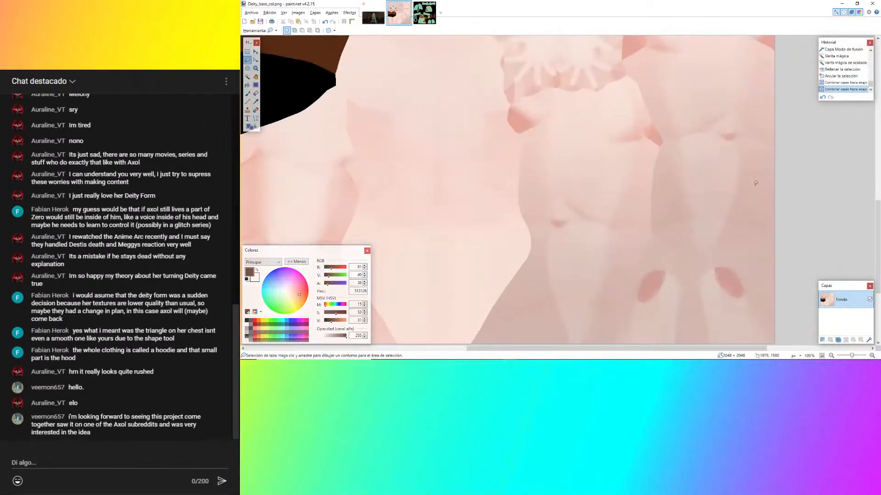
scroll(746, 165, "up", 1)
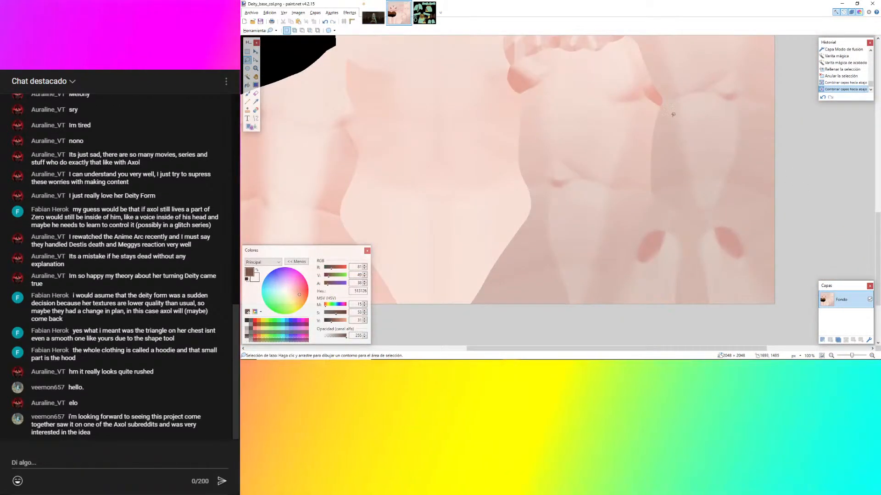
scroll(778, 210, "up", 1)
scroll(778, 210, "down", 5)
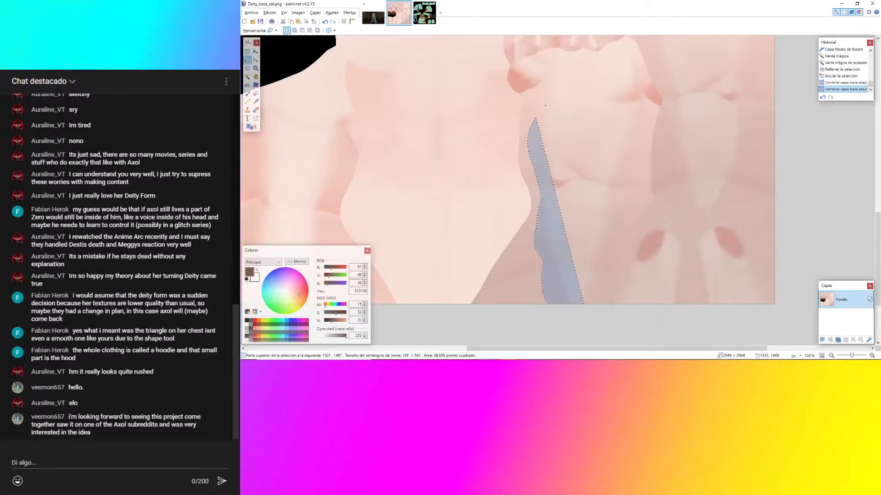
mouse_move(536, 118)
left_mouse_down()
mouse_move(592, 79)
mouse_move(831, 130)
left_mouse_up()
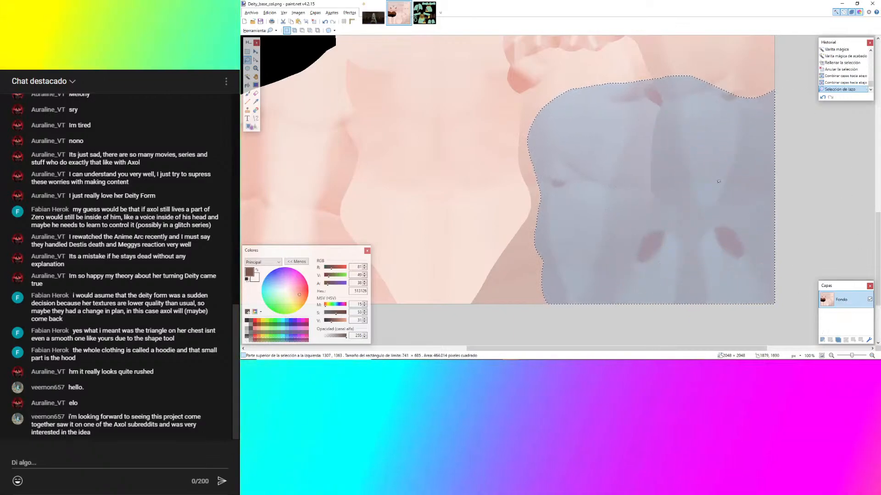
key("BackSpace")
key("ctrl+d")
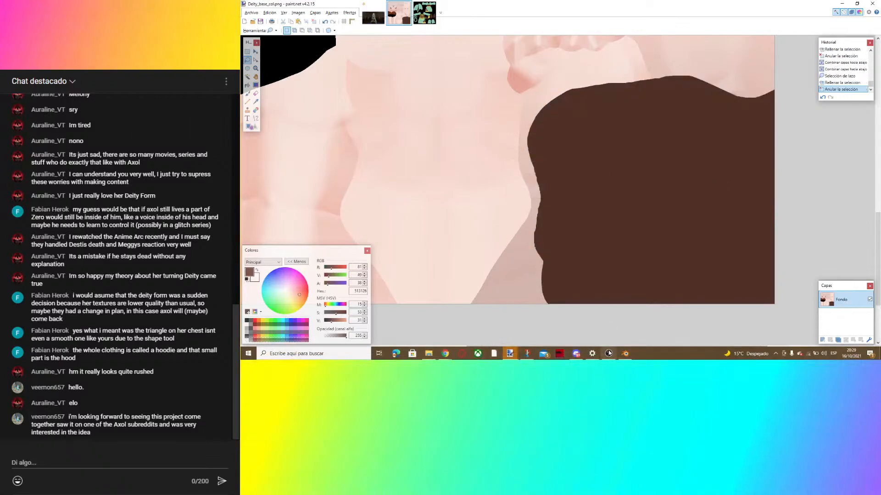
Switch to Blender, return to Object Mode and reload Deity_base_col.png in the image texture node of melony_mat.
left_click(624, 354)
key("Tab")
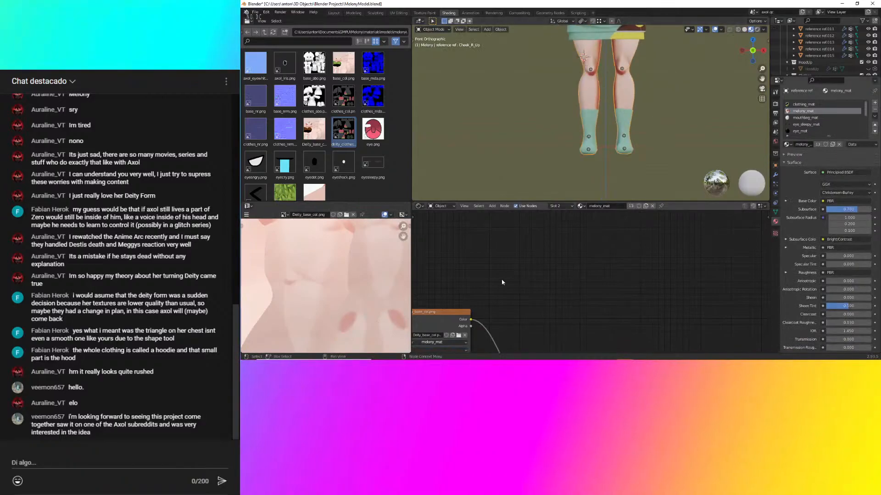
middle_click_drag(521, 281, 553, 263, "shift")
scroll(553, 263, "up", 1)
scroll(543, 272, "up", 1)
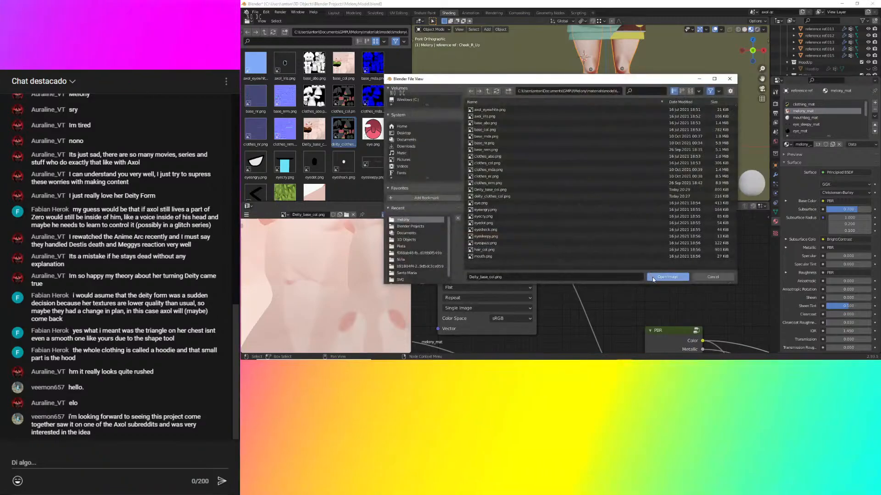
left_click(654, 280)
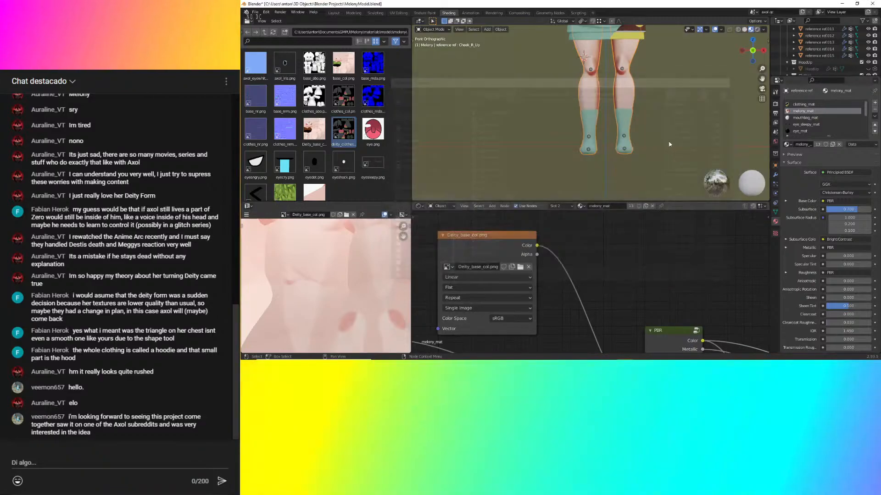
Inspect the unpainted thigh on the model and examine where its faces lie in the UV layout over the texture.
middle_click_drag(661, 140, 636, 102)
middle_click_drag(635, 102, 592, 162, "shift")
scroll(592, 162, "up", 2)
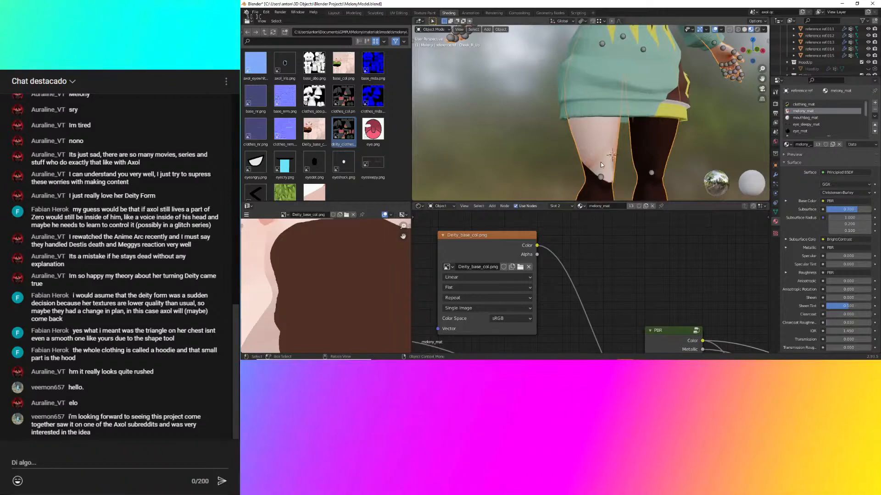
key("Tab")
scroll(340, 275, "up", 3)
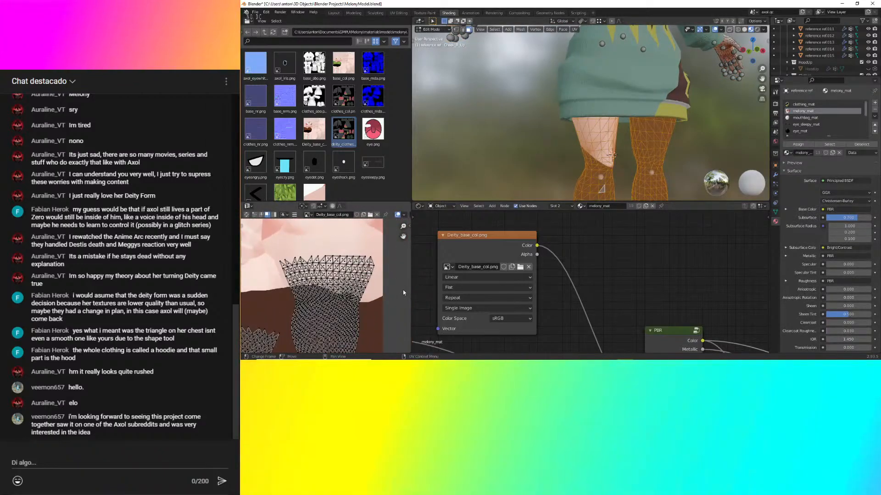
key("Tab")
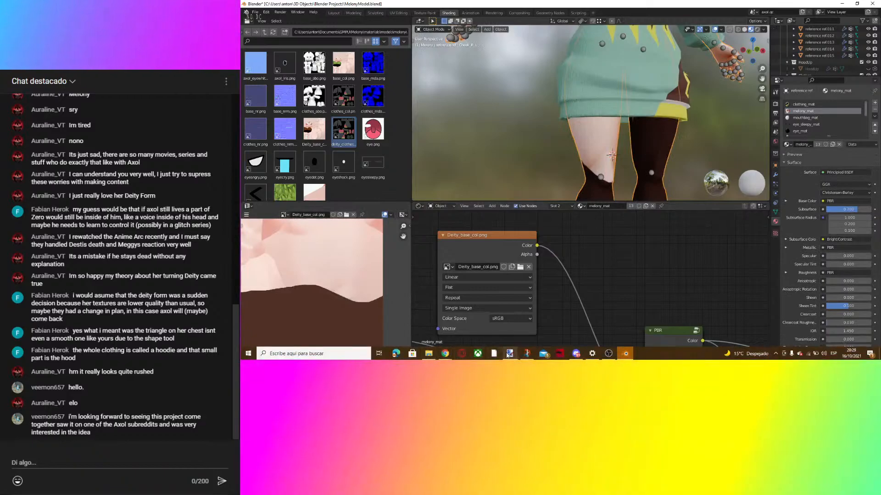
Switch to Deity_base_col.png in paint.net, lasso the thigh area above the brown patch, fill it with the same dark brown and save.
left_click(525, 323)
middle_click_drag(667, 98, 547, 222)
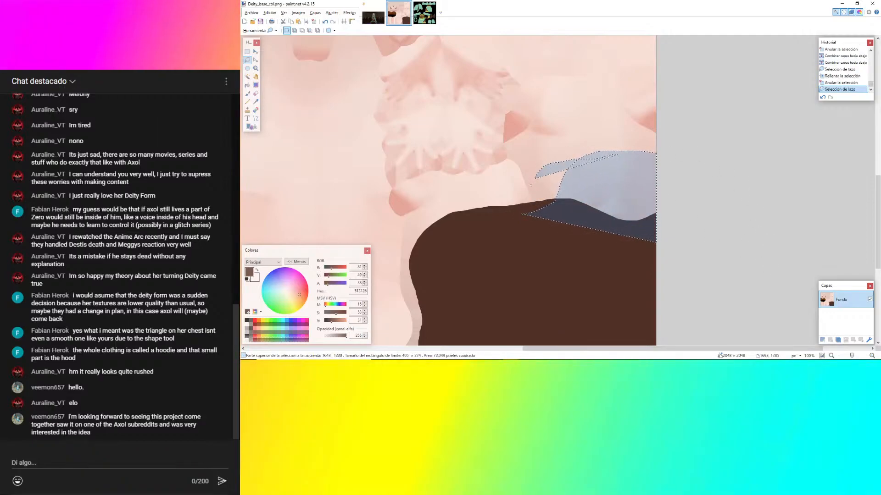
key("BackSpace")
key("ctrl+d")
scroll(600, 229, "down", 3)
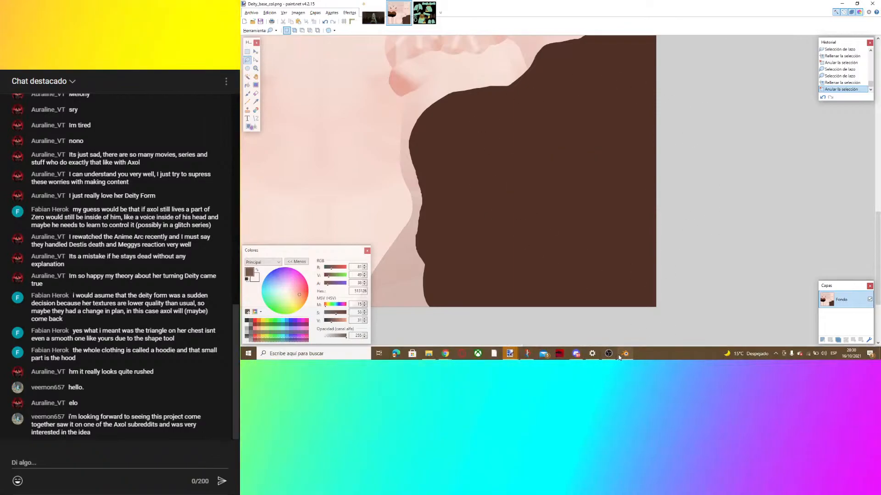
Switch to Blender, reload Deity_base_col.png in the melony_mat image node and inspect the legs from all sides down to the socks.
left_click(620, 356)
left_click(519, 268)
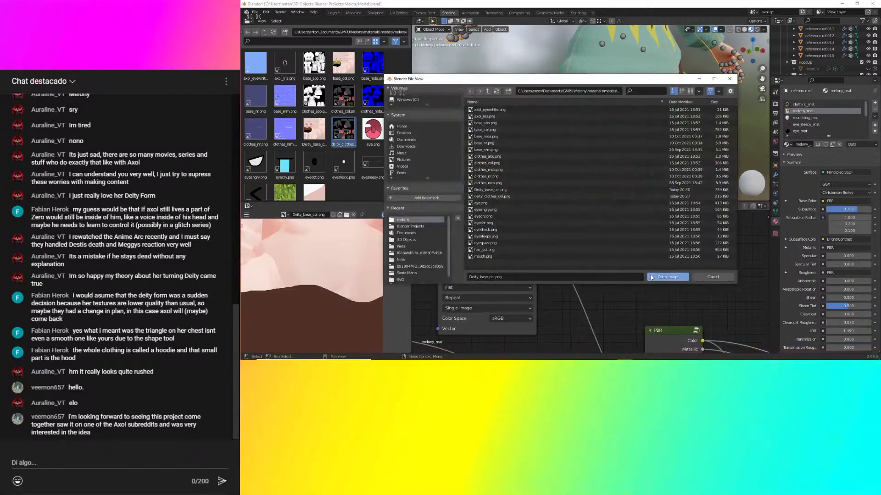
left_click(654, 279)
middle_click_drag(606, 144, 500, 137)
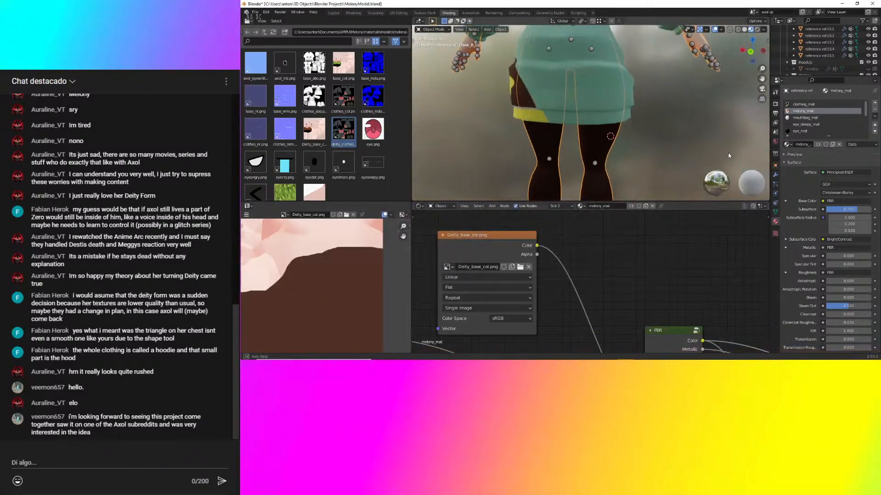
middle_click_drag(596, 87, 477, 123)
middle_click_drag(535, 73, 592, 138, "shift")
middle_click_drag(592, 138, 548, 115, "shift")
middle_click_drag(551, 184, 569, 69, "shift")
scroll(614, 138, "down", 3)
scroll(566, 131, "up", 3)
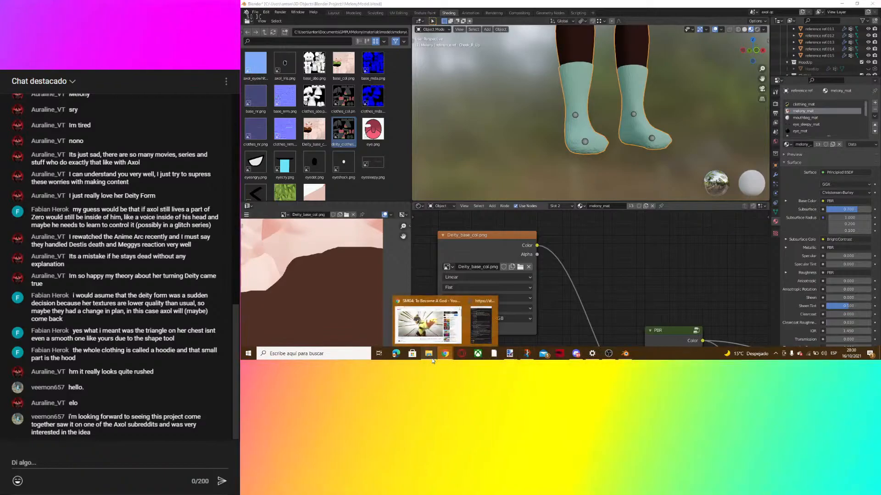
Switch to deity_clothes_col.png in paint.net, select both teal sock shapes with the Magic Wand, fill them with dark brown 513126 and save.
mouse_move(512, 355)
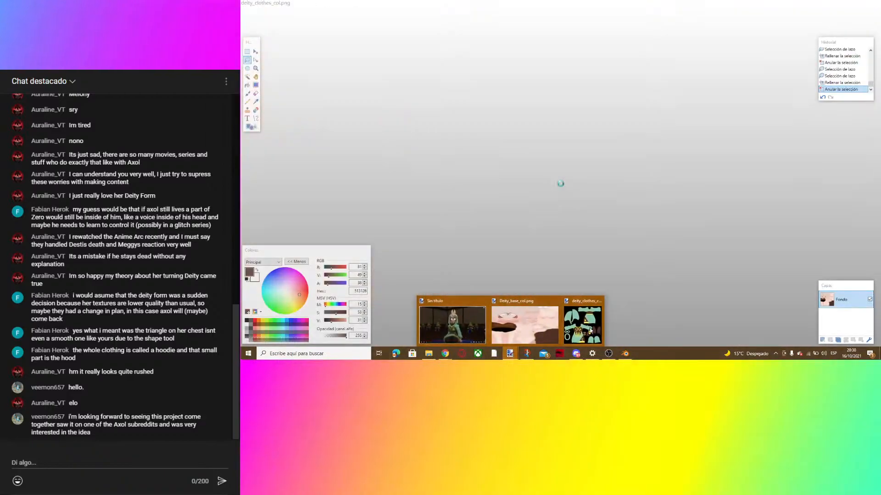
left_click(575, 317)
scroll(575, 317, "up", 5, "ctrl")
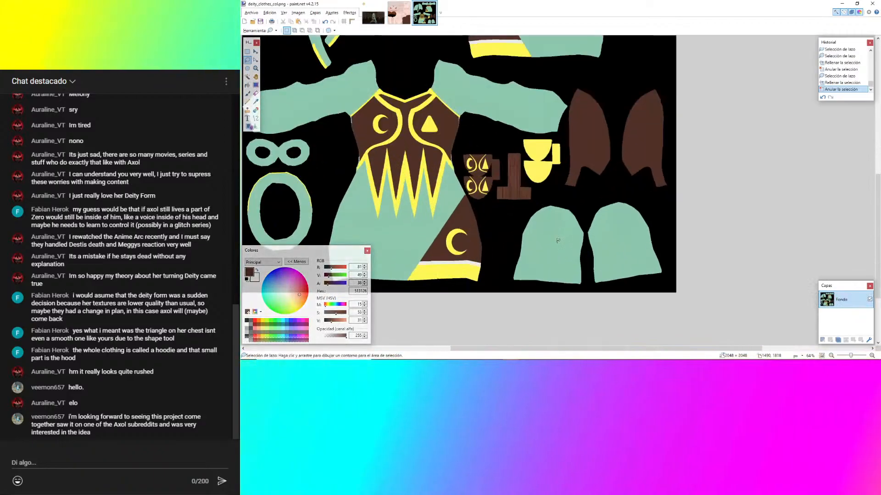
scroll(561, 250, "down", 3, "ctrl")
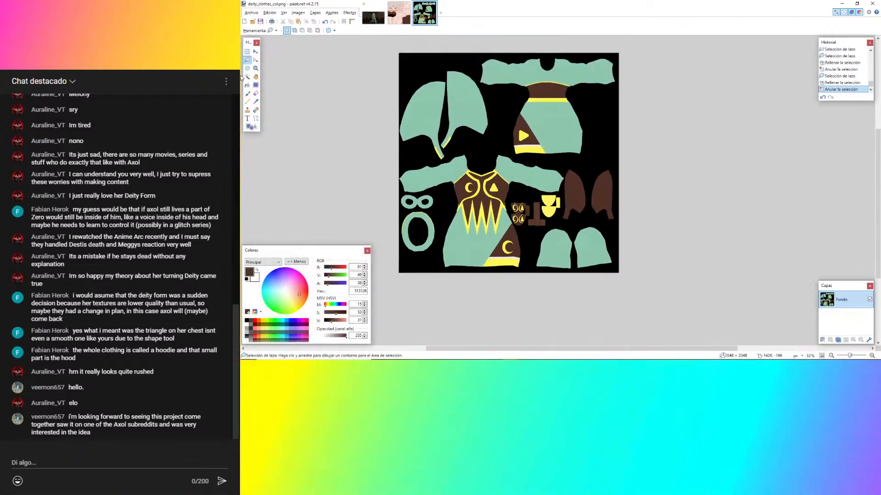
scroll(568, 244, "up", 5, "ctrl")
left_click(564, 245)
left_click(644, 246, "ctrl")
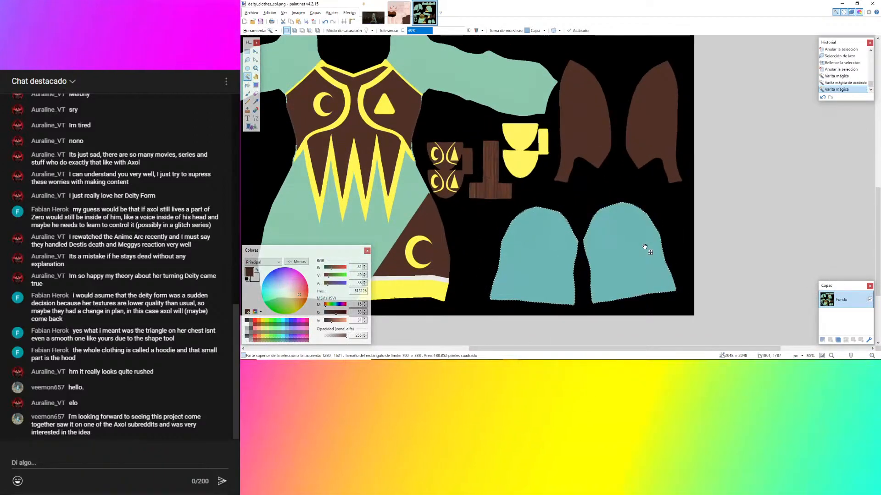
scroll(589, 236, "up", 7, "ctrl")
scroll(559, 168, "down", 6, "ctrl")
key("BackSpace")
key("ctrl+d")
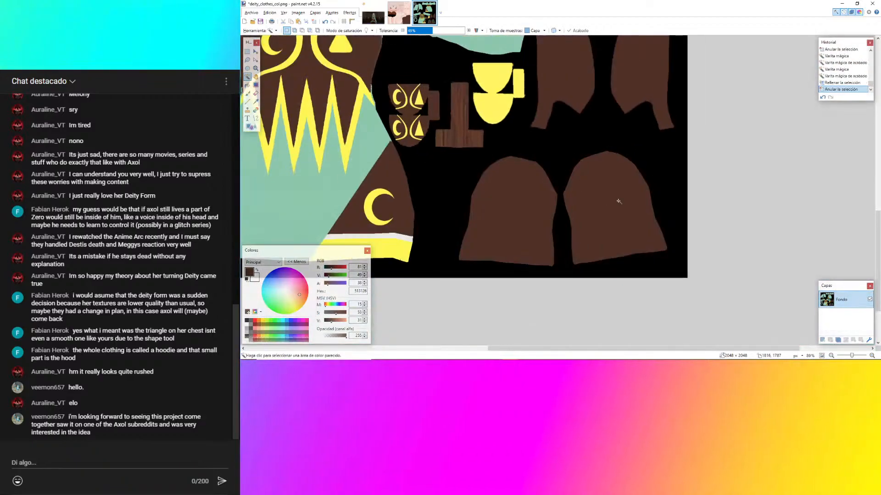
key("ctrl+s")
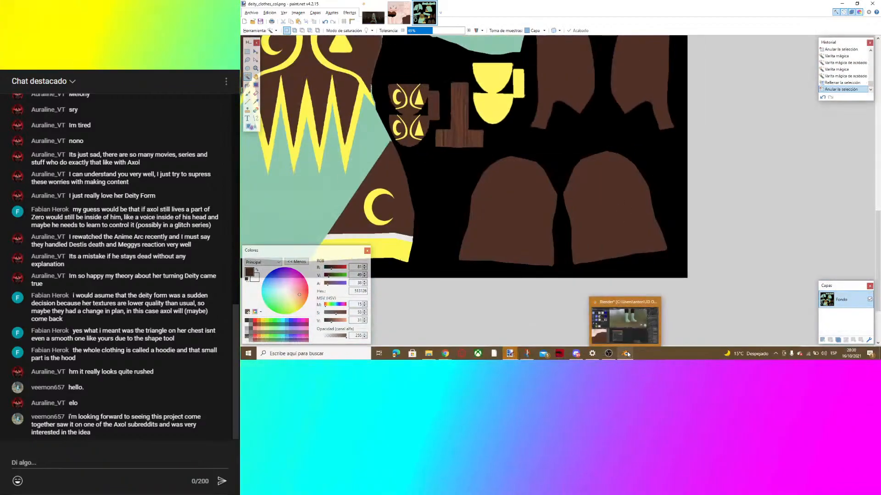
Switch to Blender, reload deity_clothes_col.png in the image texture node of clothing_mat and inspect the socks against the legs.
left_click(627, 354)
left_click(803, 105)
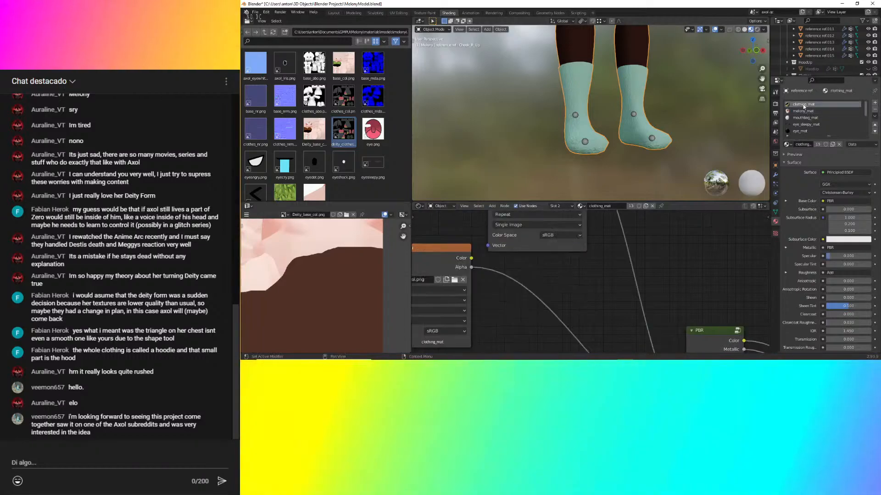
scroll(594, 315, "down", 3)
middle_click_drag(596, 233, 595, 289)
left_click(574, 267)
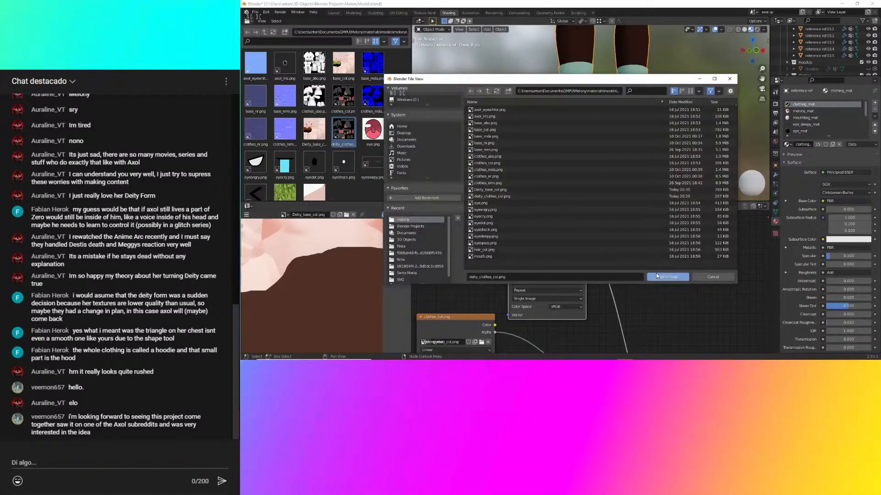
double_click(695, 124)
middle_click_drag(649, 94, 574, 160)
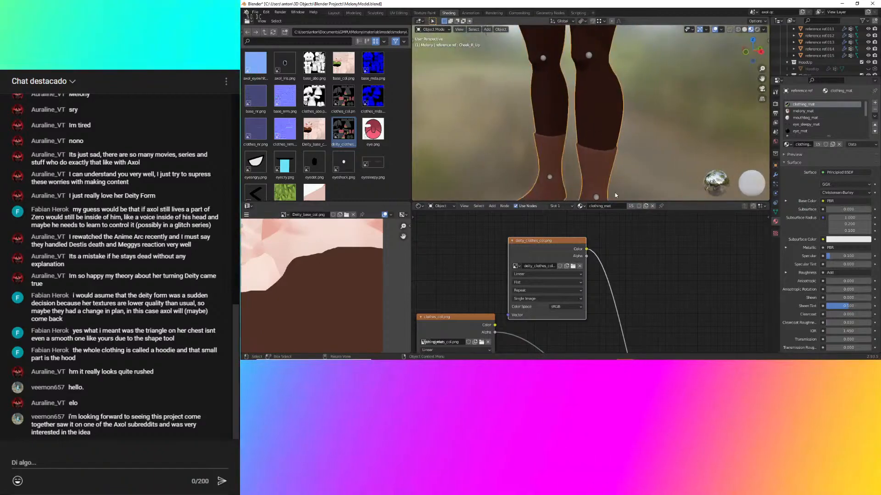
middle_click_drag(606, 108, 630, 116, "shift")
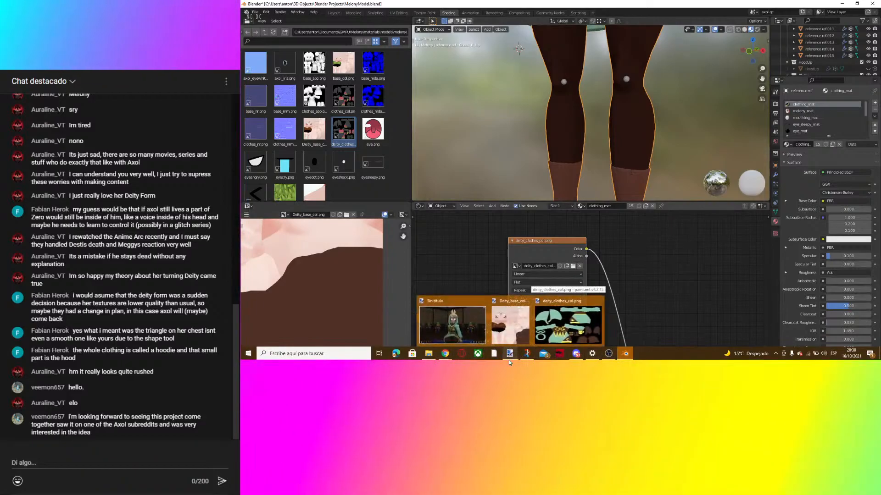
Switch to paint.net and examine the clothes texture, followed by the white shapes near the upper edge of Deity_base_col.png.
left_click(568, 324)
scroll(505, 143, "down", 5, "ctrl")
scroll(505, 143, "up", 1, "ctrl")
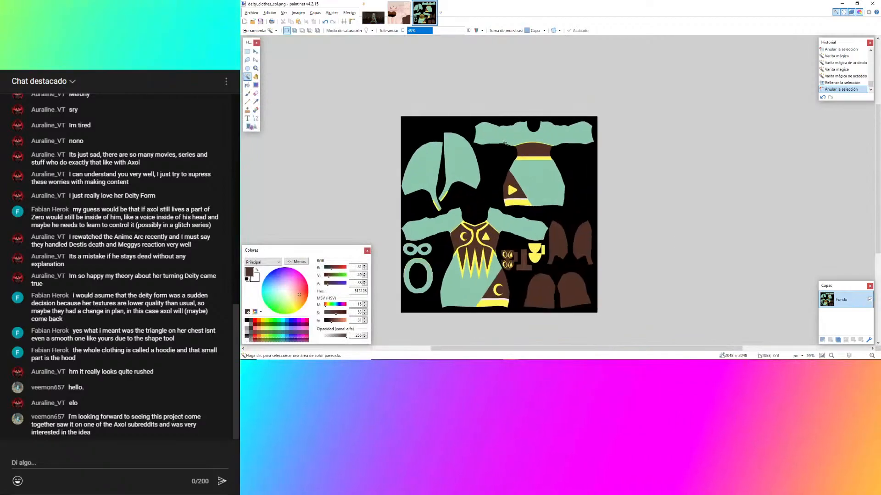
left_click(398, 18)
scroll(402, 145, "down", 3, "ctrl")
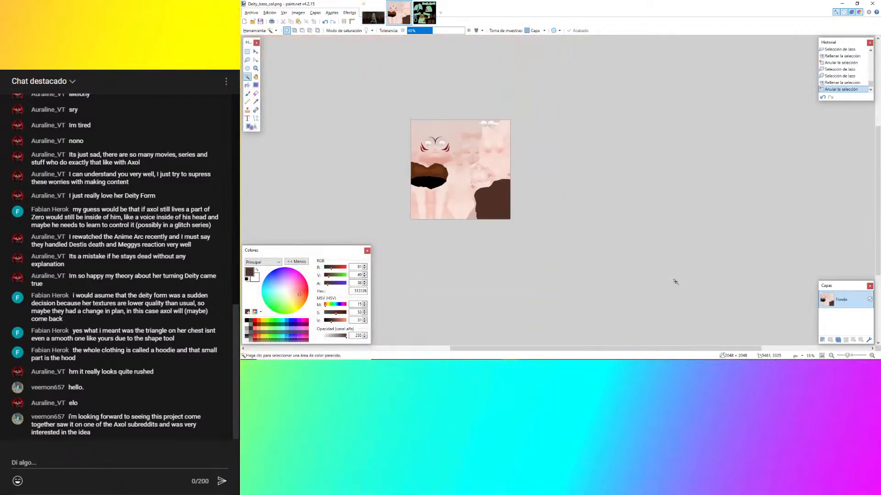
scroll(402, 145, "up", 1, "ctrl")
scroll(403, 145, "up", 8, "ctrl")
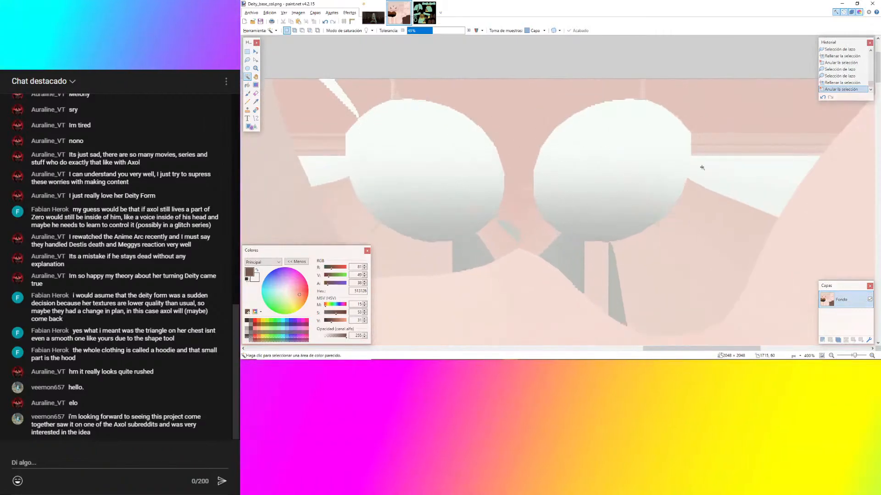
Open base_nrm.png and clothes_nrm.png from the melony materials folder as separate images in paint.net.
scroll(598, 165, "down", 8, "ctrl")
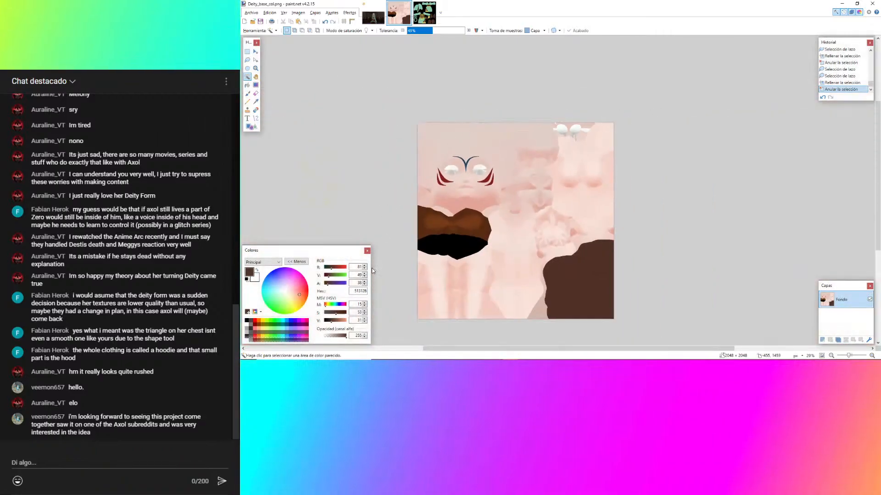
scroll(389, 277, "up", 1, "ctrl")
left_click(424, 14)
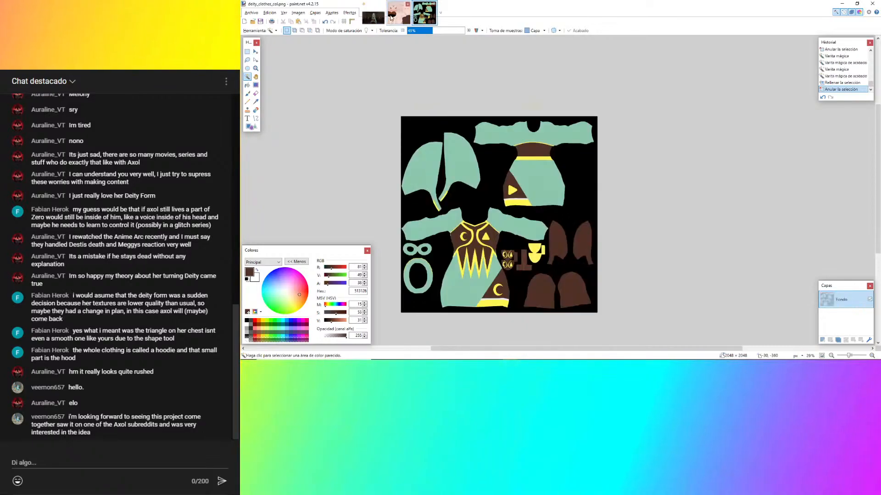
scroll(422, 266, "up", 2, "ctrl")
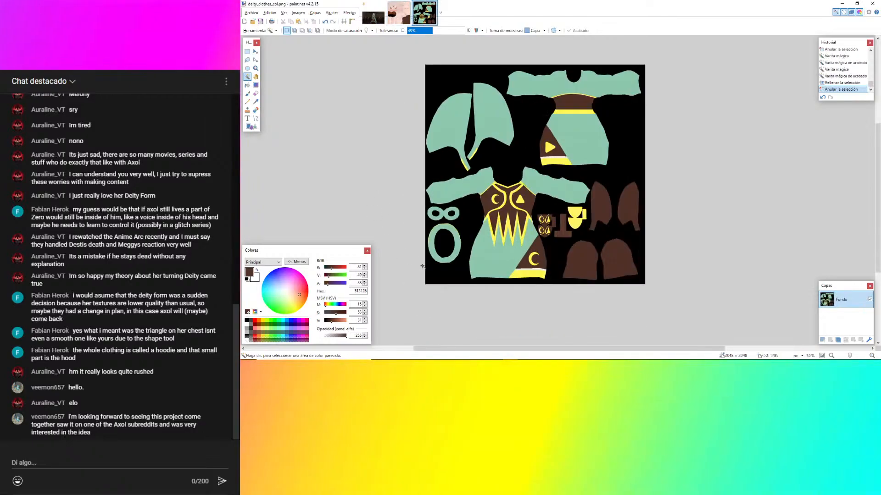
left_click(430, 357)
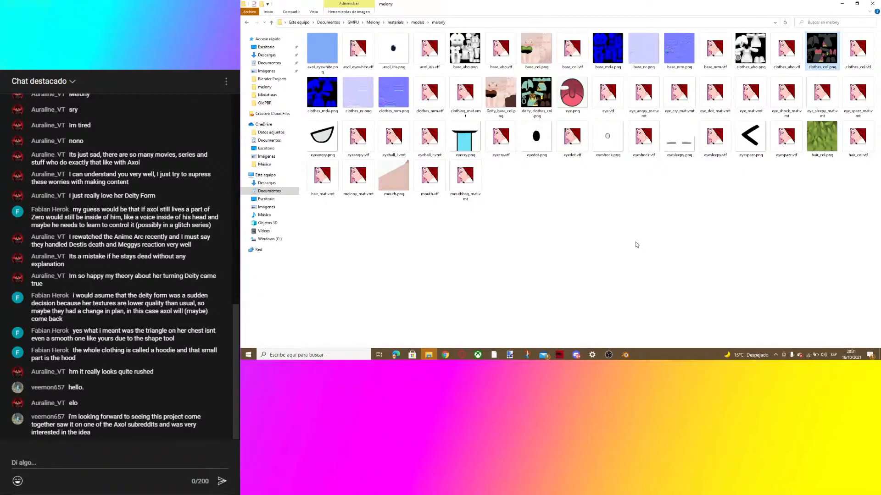
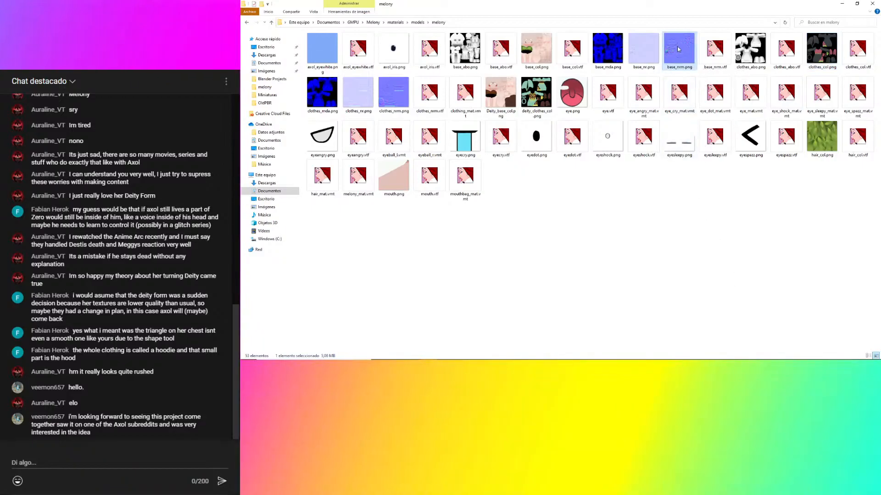
mouse_move(684, 68)
left_mouse_down()
mouse_move(661, 351)
mouse_move(508, 353)
mouse_move(535, 175)
left_mouse_up()
left_click(539, 184)
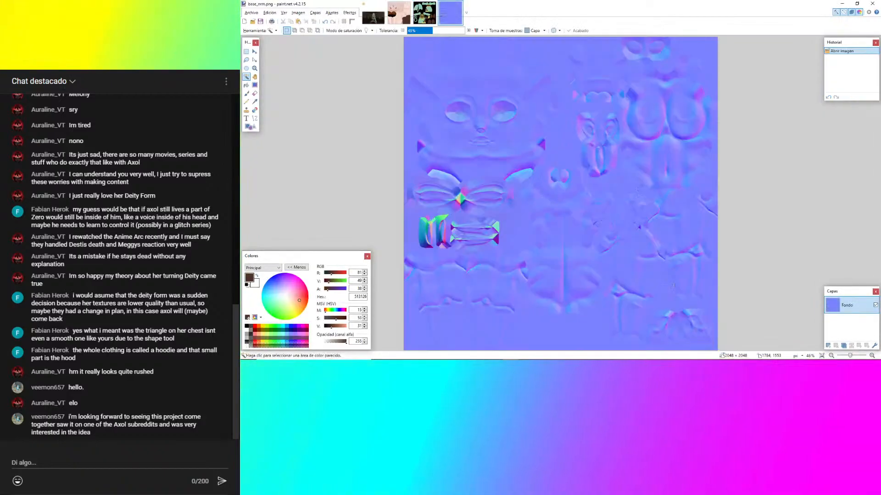
mouse_move(463, 359)
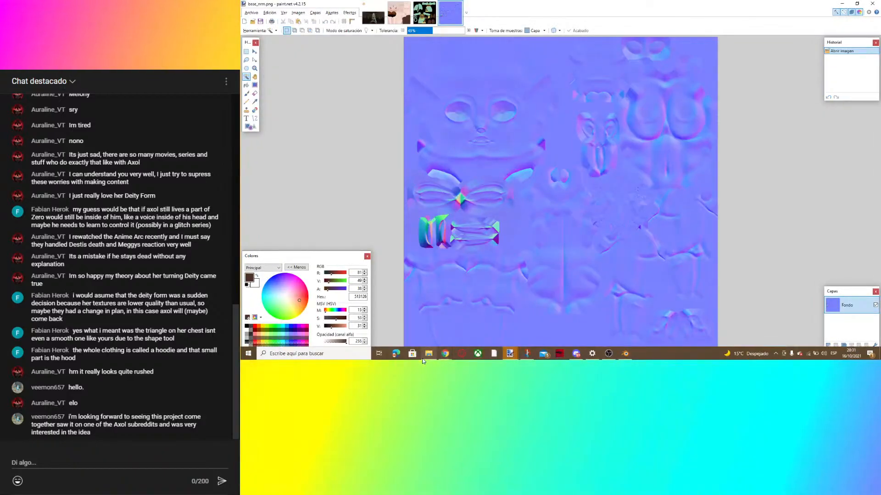
left_click(426, 355)
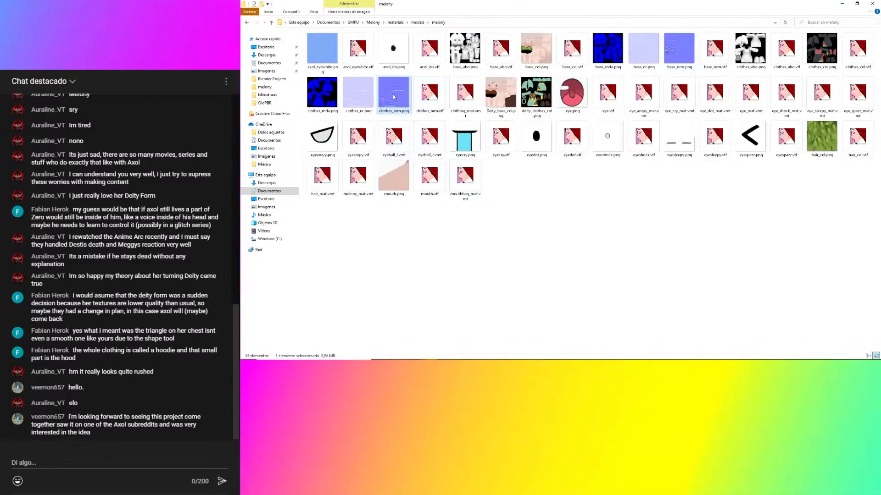
mouse_move(393, 96)
left_mouse_down()
mouse_move(656, 360)
mouse_move(685, 363)
mouse_move(502, 358)
mouse_move(511, 360)
mouse_move(587, 252)
left_mouse_up()
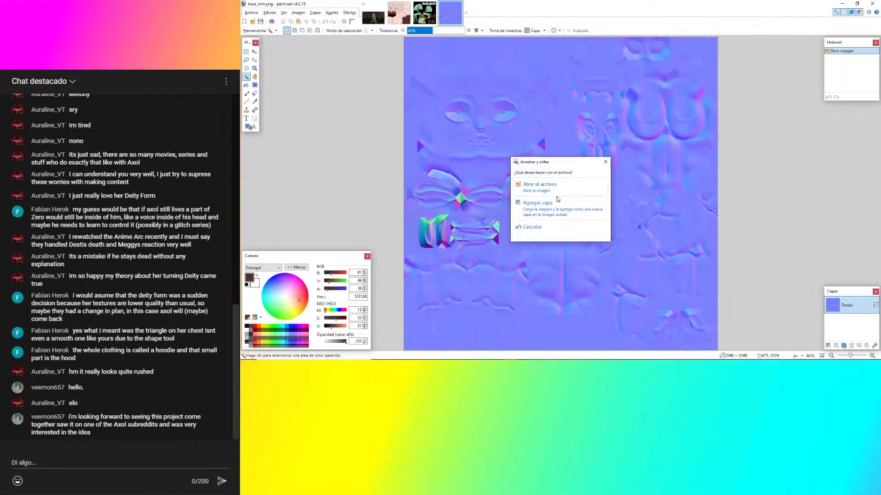
left_click(555, 190)
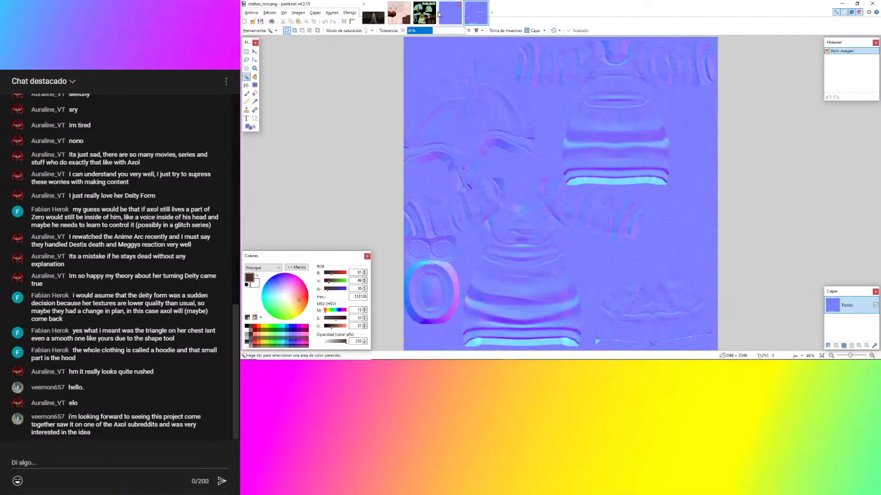
Copy the dark brown leg area from Deity_base_col.png with the Magic Wand and paste it on a new layer in base_nrm.png.
left_click(399, 12)
left_click(619, 288)
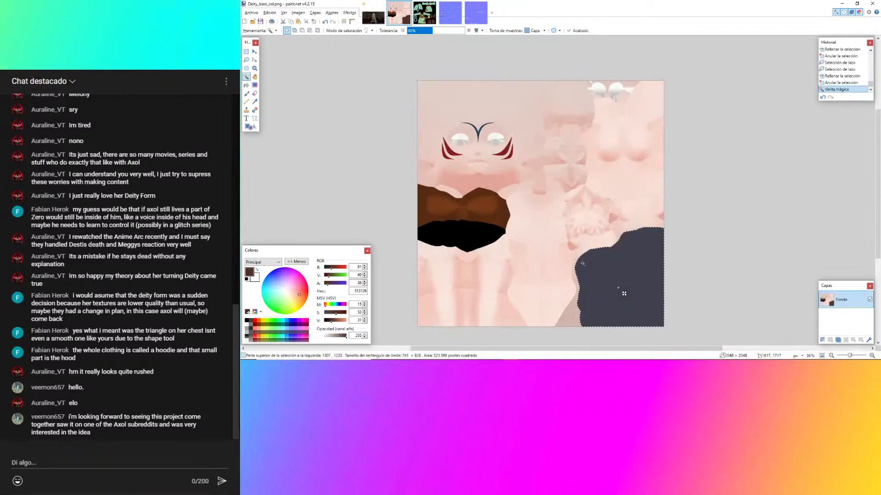
left_click(450, 13)
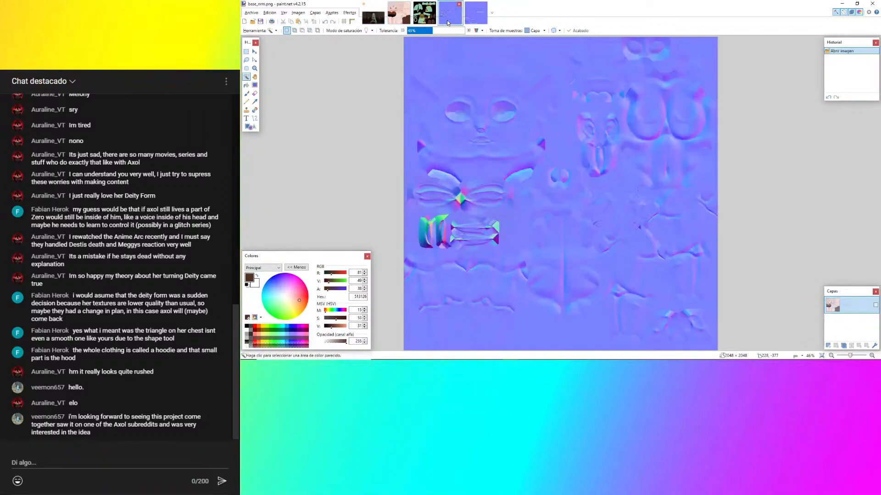
left_click(829, 346)
key("ctrl+v")
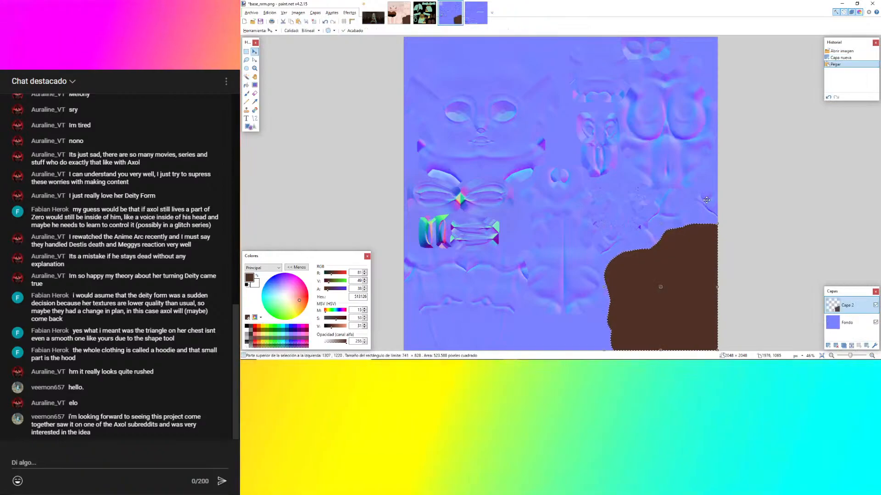
key("ctrl+d")
Open base_nr.png from the melony materials folder as a separate image in paint.net.
left_click(473, 15)
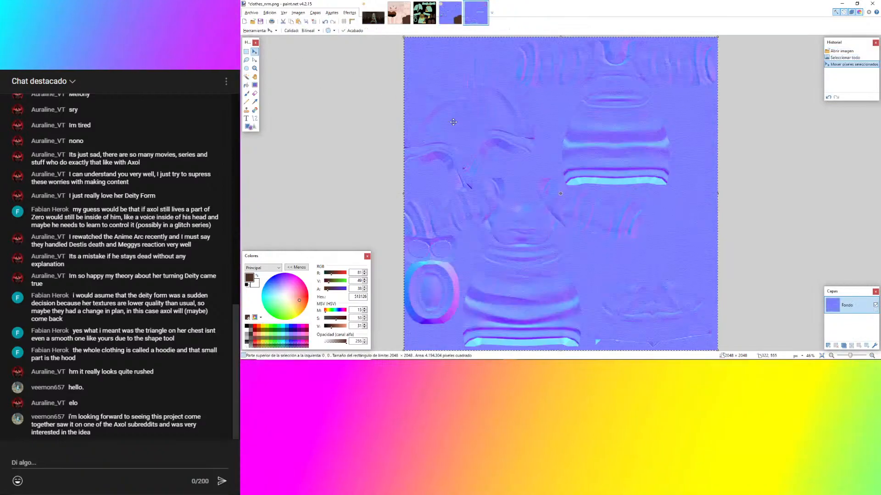
left_click(450, 13)
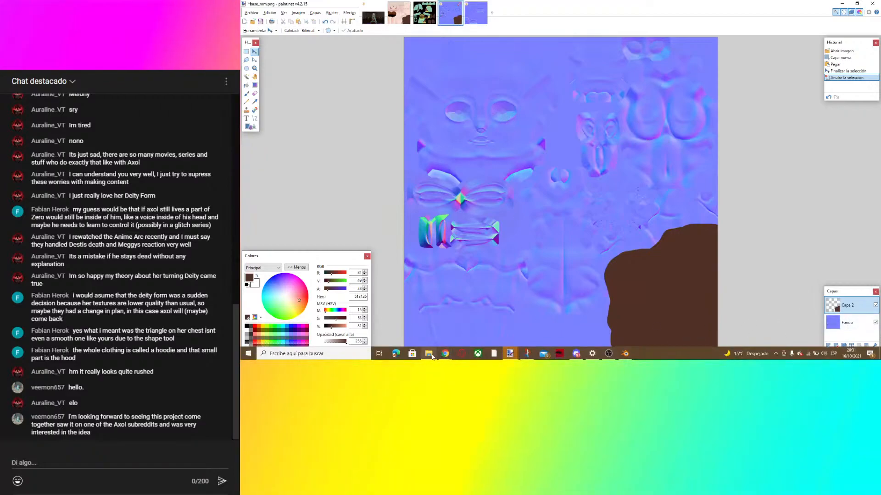
left_click(429, 354)
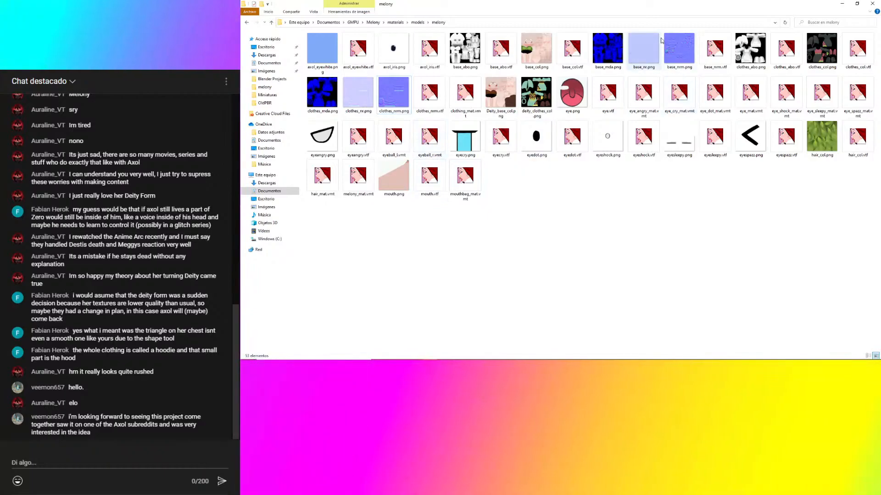
left_click(642, 57)
mouse_move(643, 62)
left_mouse_down()
mouse_move(707, 360)
mouse_move(645, 359)
mouse_move(564, 342)
mouse_move(501, 354)
mouse_move(509, 354)
mouse_move(543, 197)
left_mouse_up()
left_click(542, 194)
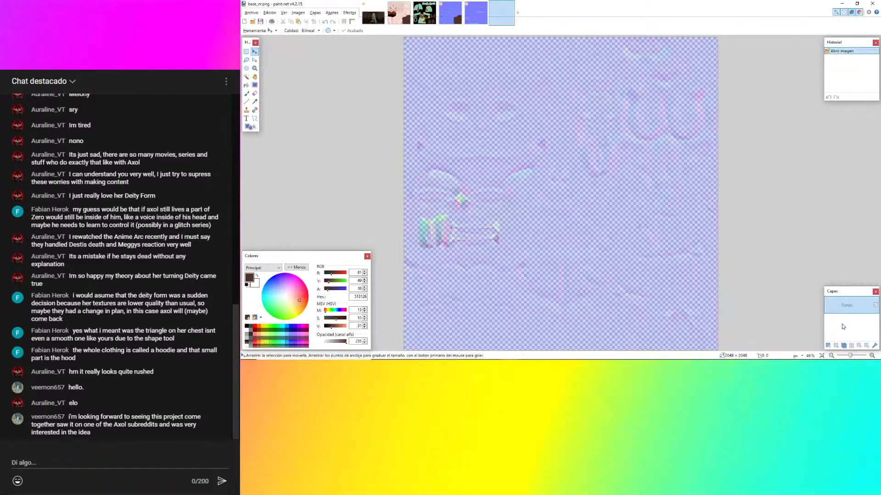
Copy the entire base_nr.png image and paste it onto the Fondo layer of base_nrm.png, then deselect.
key("ctrl+a")
key("ctrl+c")
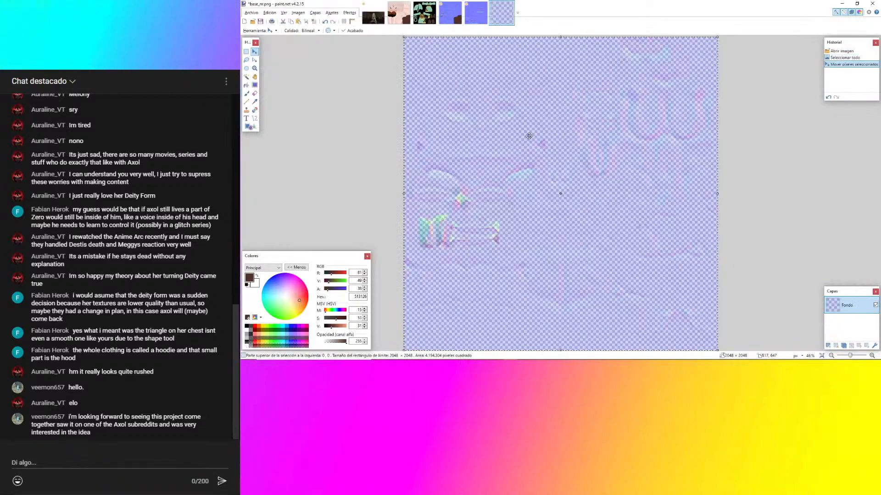
left_click(450, 12)
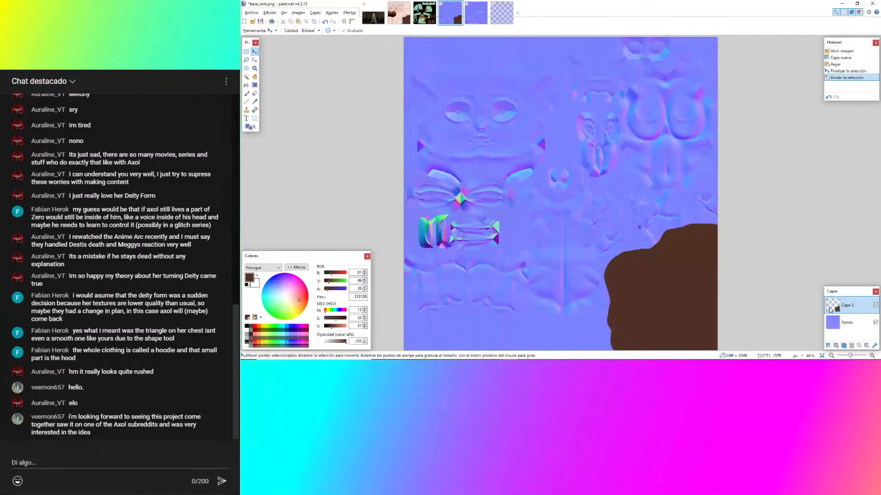
key("ctrl+v")
key("ctrl+d")
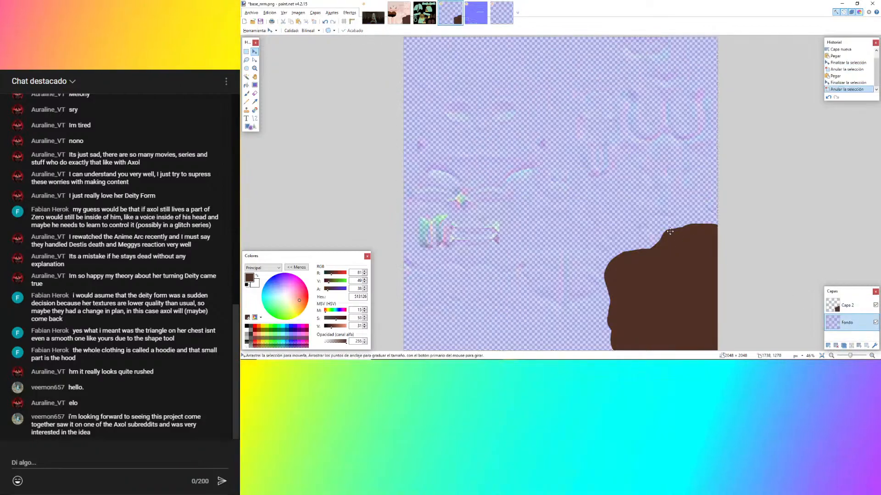
Select the brown leg shape on Capa 2 with the Magic Wand and erase that area from the Fondo layer.
left_click(848, 306)
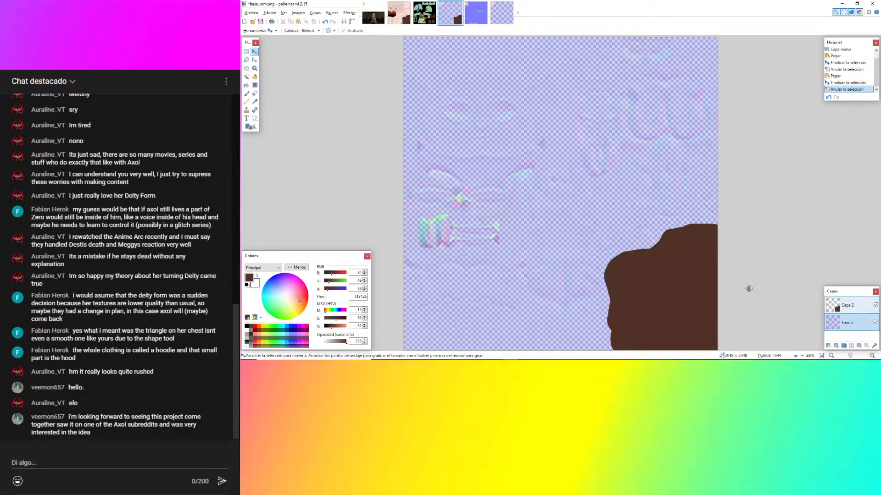
left_click(247, 77)
left_click(665, 298)
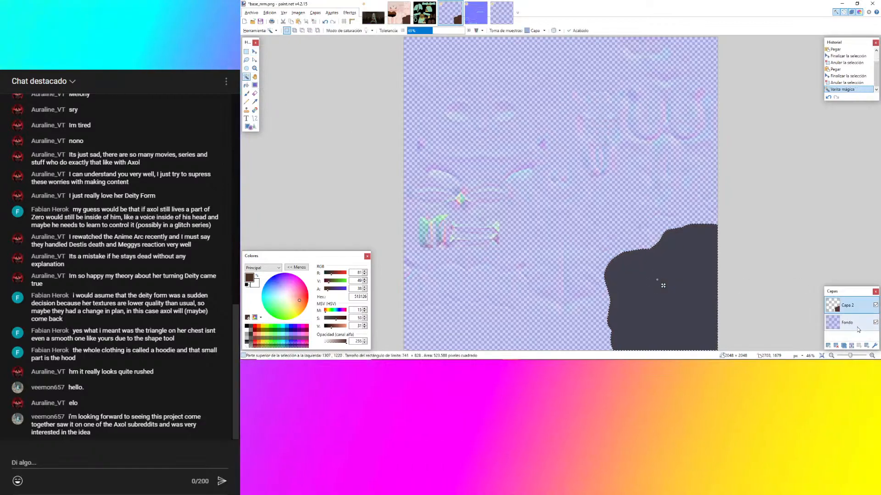
left_click(864, 324)
key("Delete")
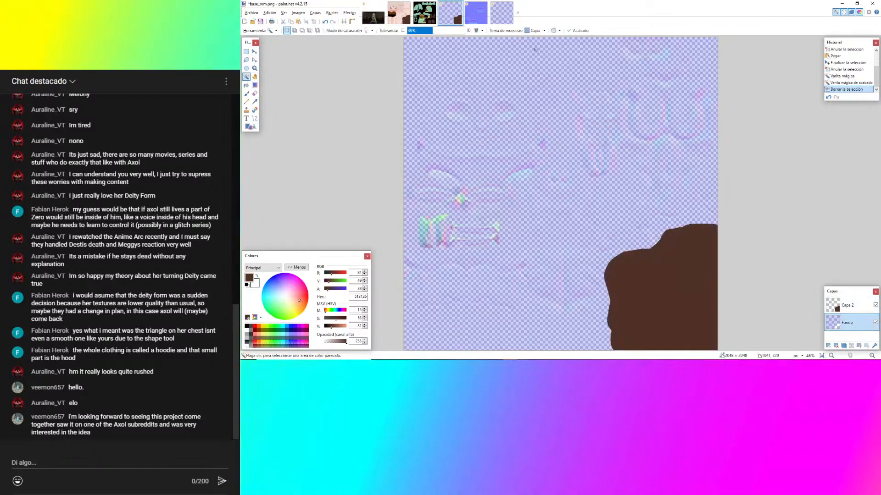
Open clothes_nr.png from the melony folder and paste its entire image on a new layer in base_nrm.png.
left_click(477, 11)
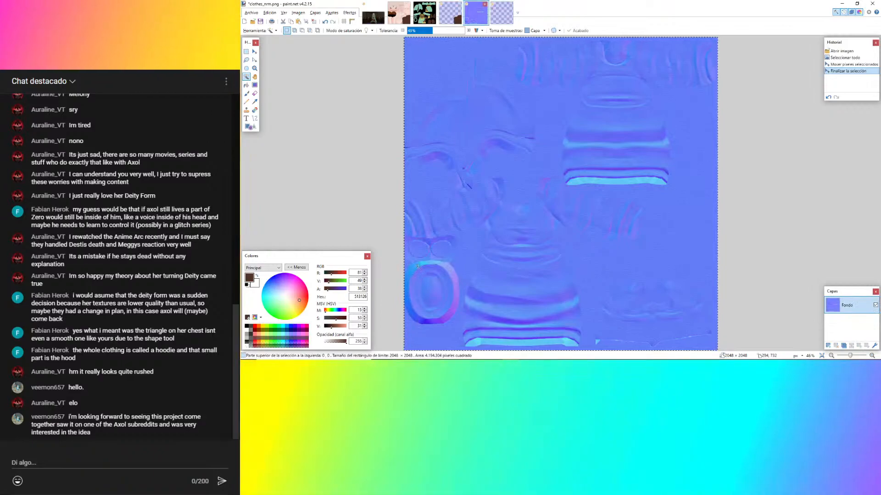
left_click(433, 358)
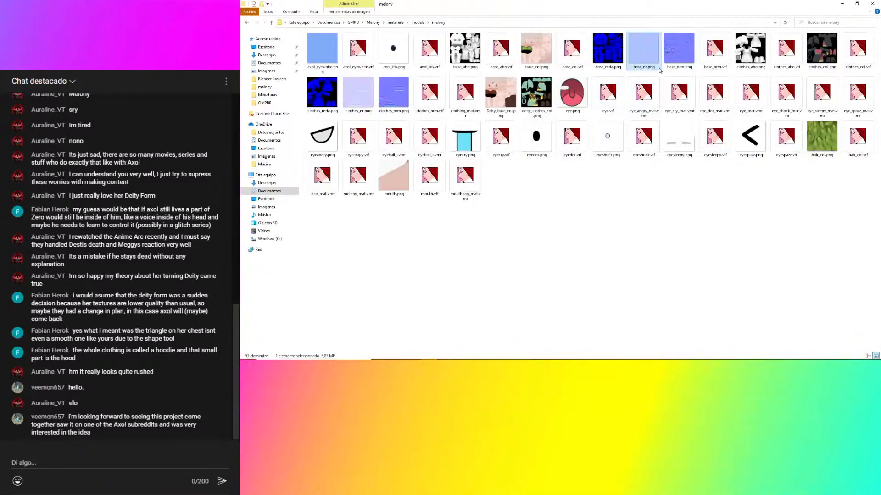
left_click(357, 93)
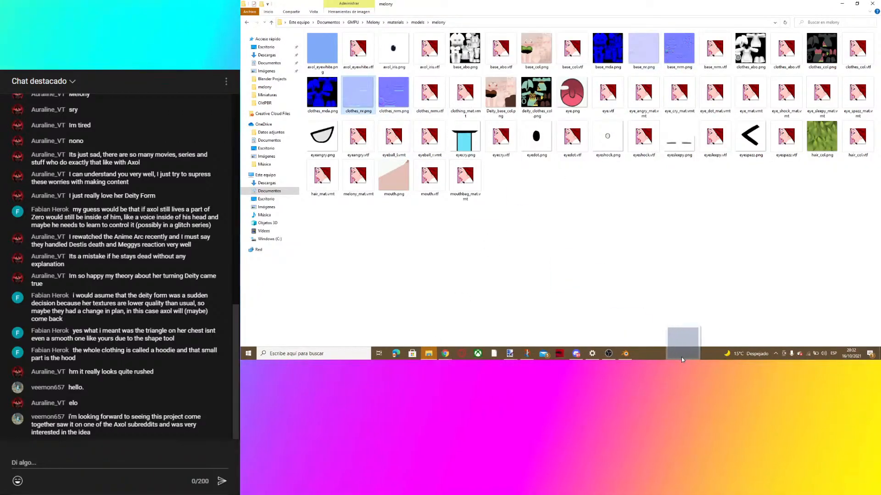
mouse_move(681, 359)
left_mouse_down()
mouse_move(509, 356)
mouse_move(518, 330)
mouse_move(594, 275)
left_mouse_up()
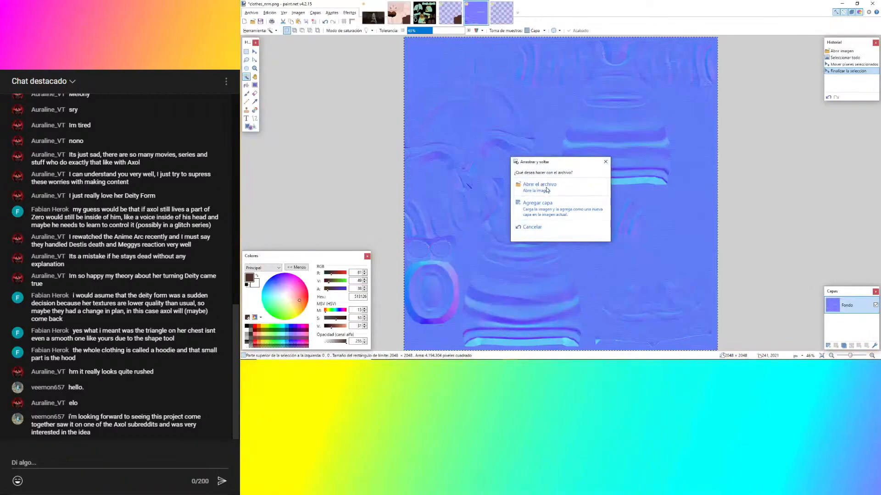
left_click(544, 185)
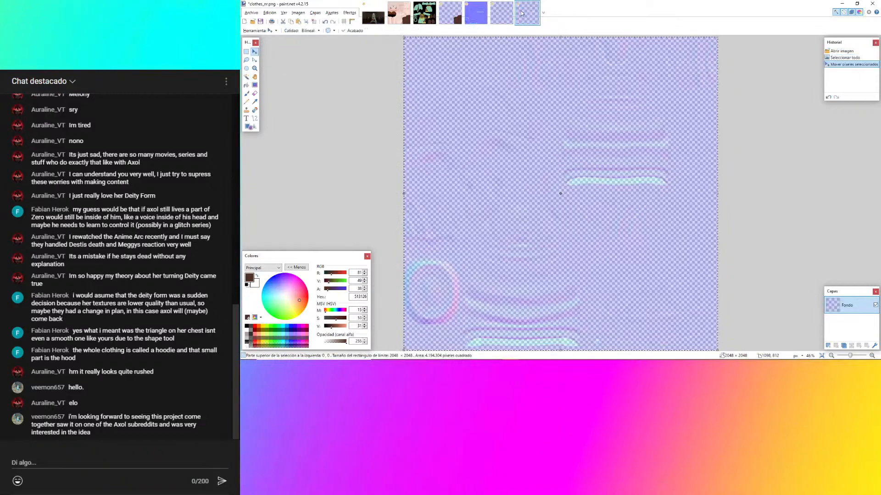
left_click(450, 14)
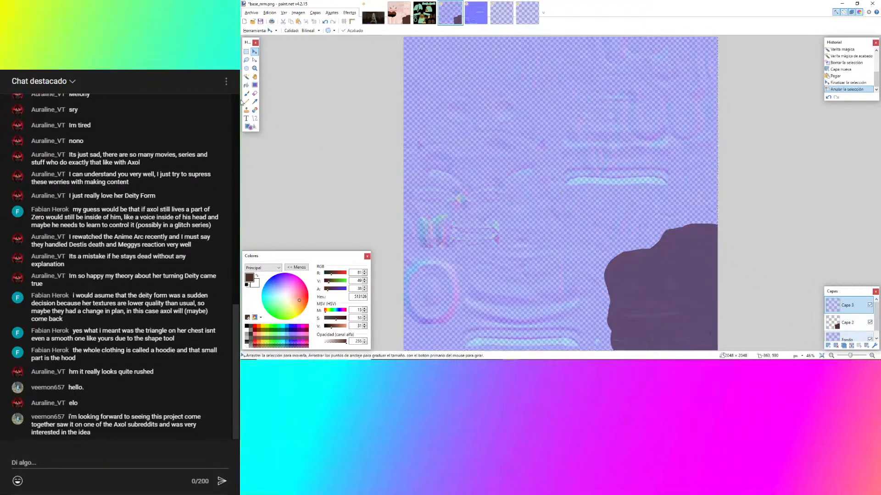
Select the brown leg shape on Capa 2 with the Magic Wand, invert the selection and erase everything outside it from Capa 3.
left_click(246, 76)
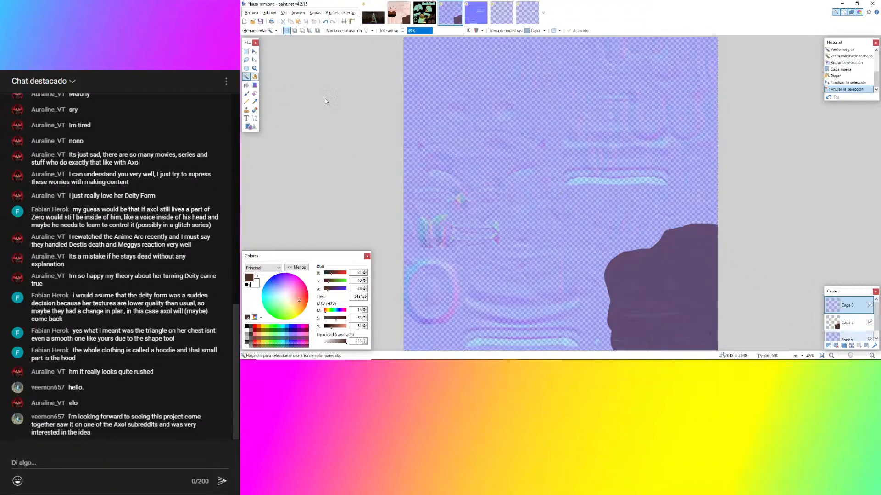
left_click(676, 273)
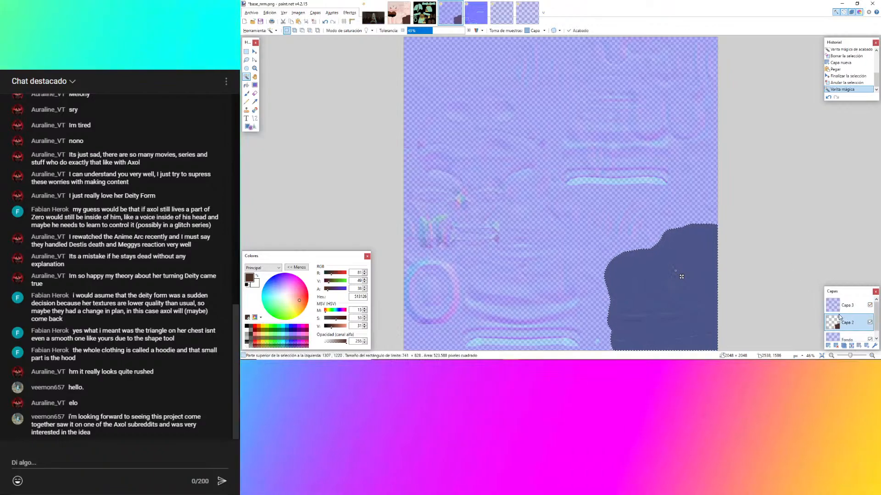
key("ctrl+i")
key("Delete")
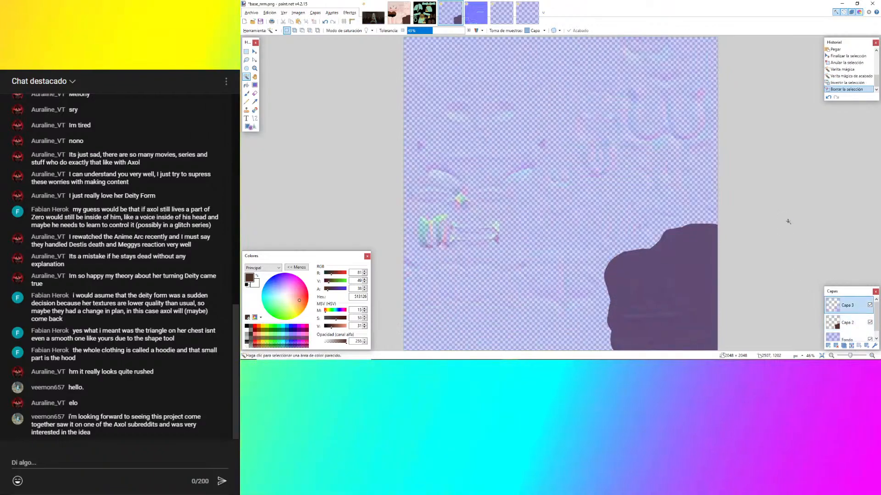
Delete the brown Capa 2 layer and inspect the edge where the clothes normals meet the base normals.
left_click(844, 322)
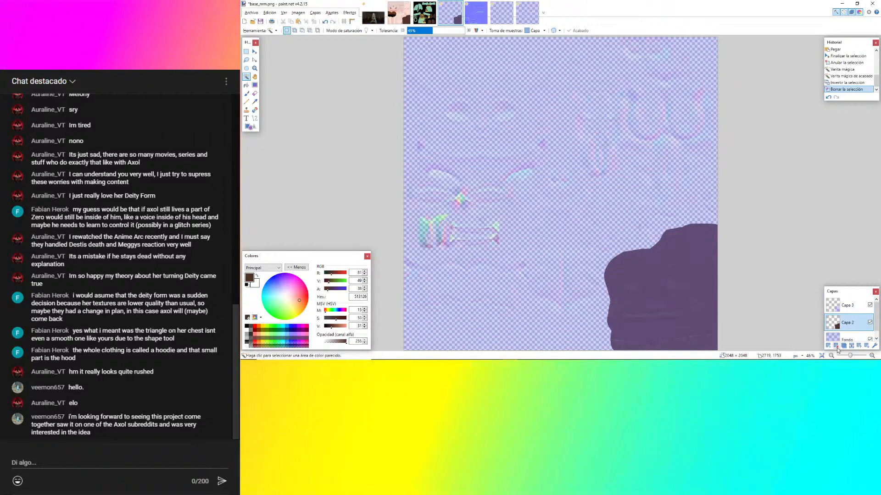
left_click(836, 347)
scroll(646, 254, "up", 10, "ctrl")
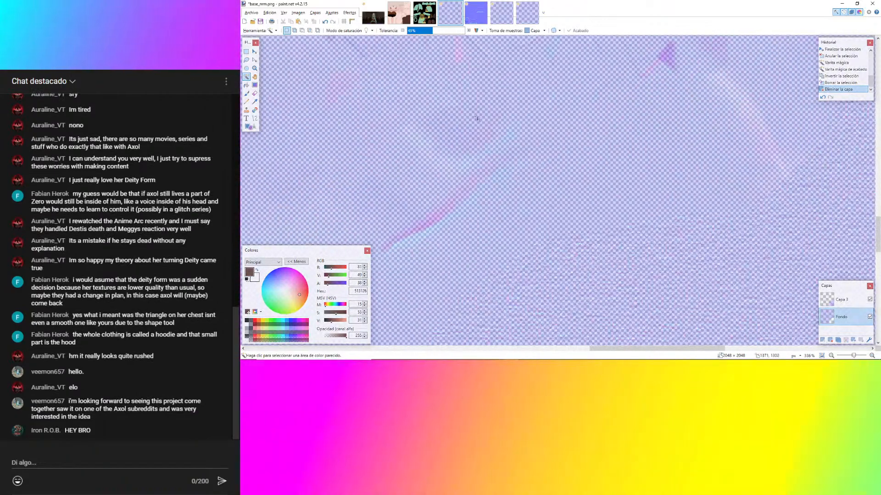
scroll(584, 232, "down", 9, "ctrl")
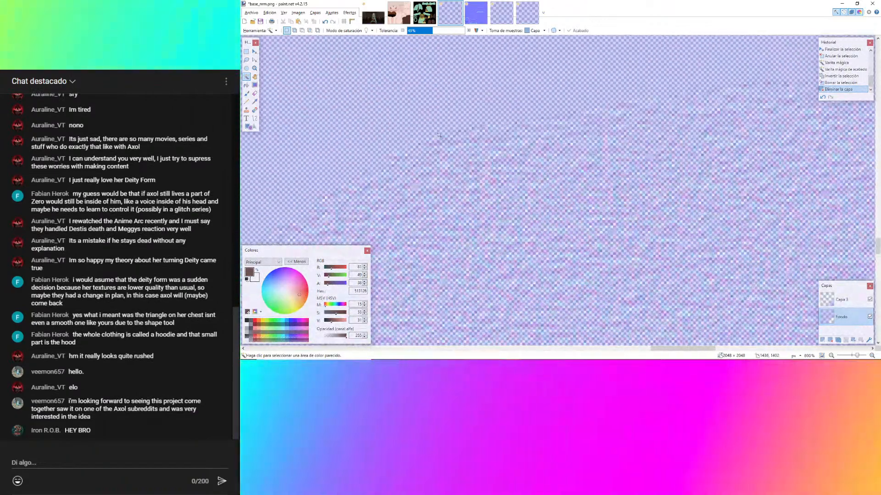
Merge Capa 3 down into the Fondo layer of the base normal map.
scroll(557, 167, "down", 5, "ctrl")
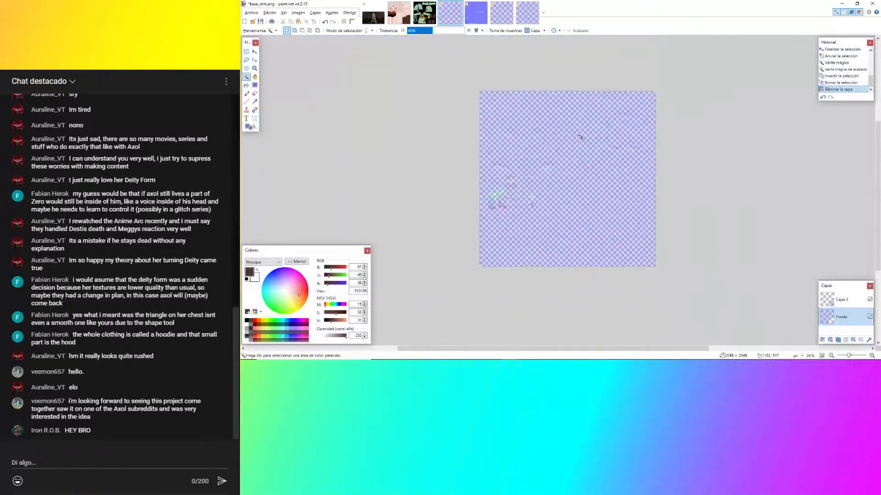
left_click(838, 300)
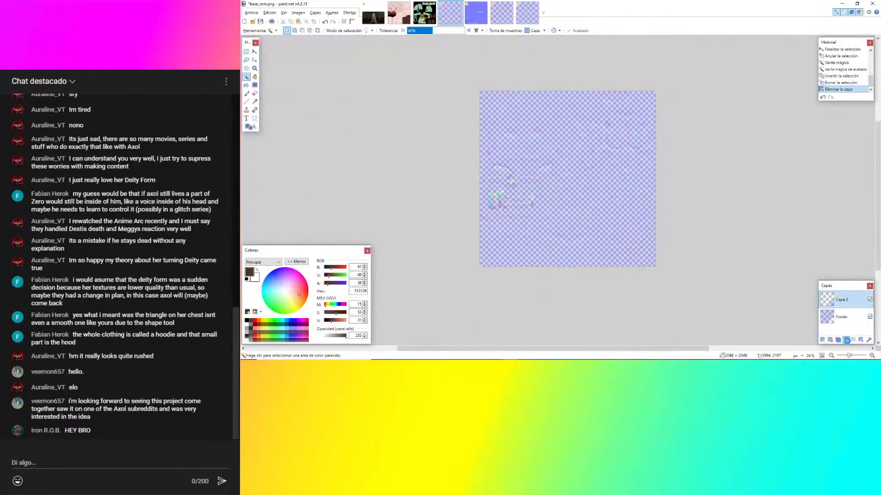
left_click(845, 340)
Save the merged normal map as a separate PNG named deity_base_nr in the melony folder, accepting the save settings.
key("ctrl+shift+s")
key("Home")
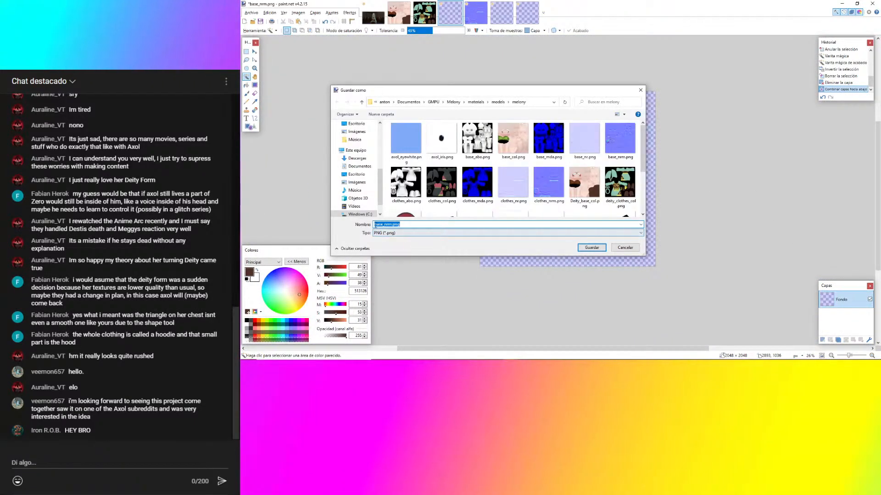
type("deity_")
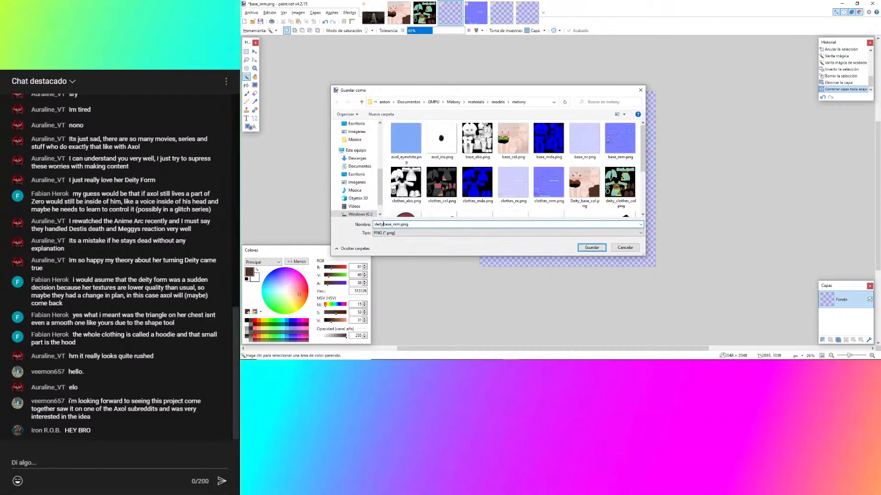
left_click(414, 225)
key("BackSpace")
key("BackSpace")
key("BackSpace")
key("BackSpace")
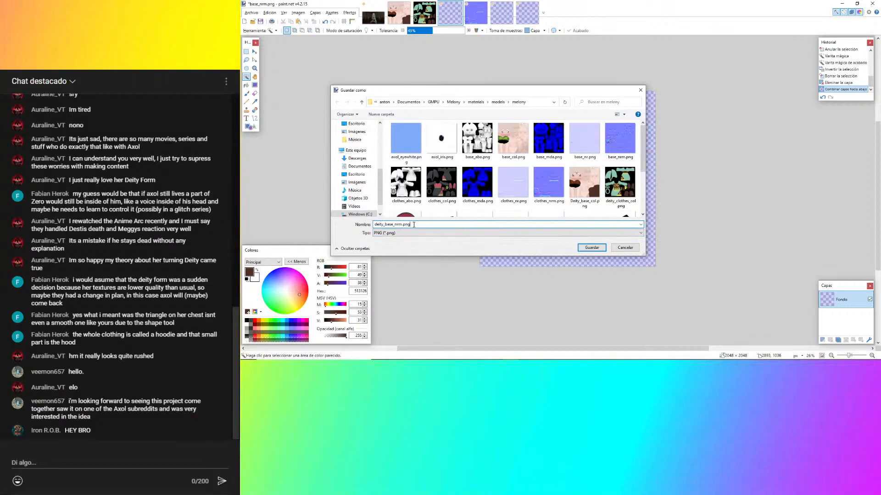
key("BackSpace")
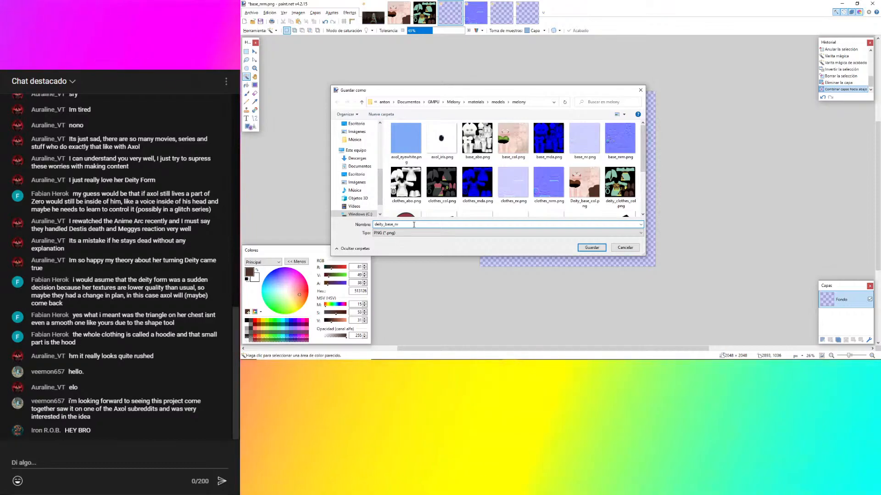
left_click(590, 247)
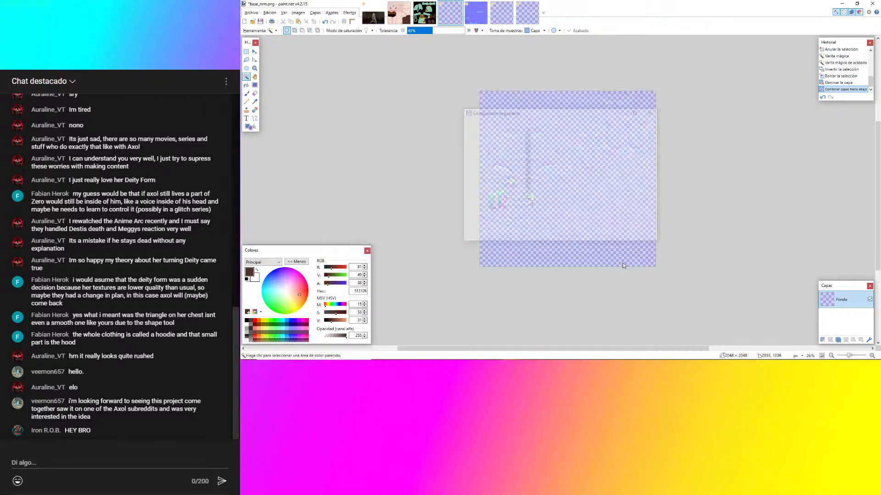
left_click(613, 236)
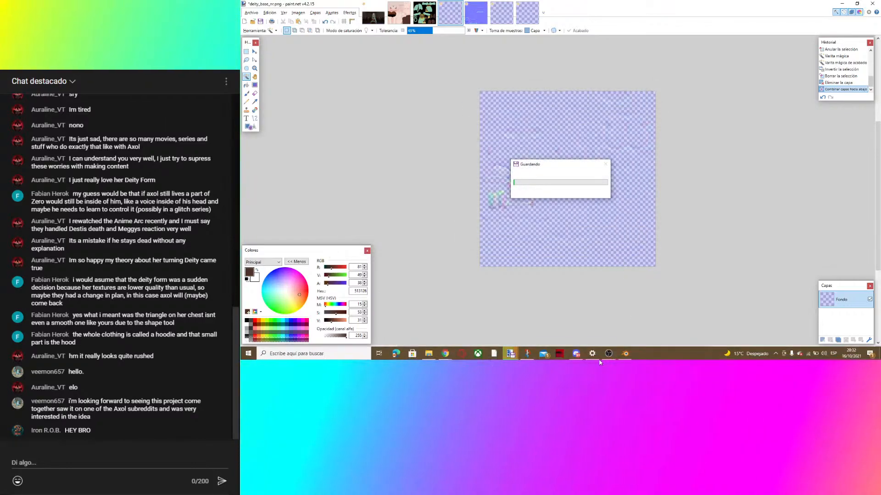
left_click(480, 324)
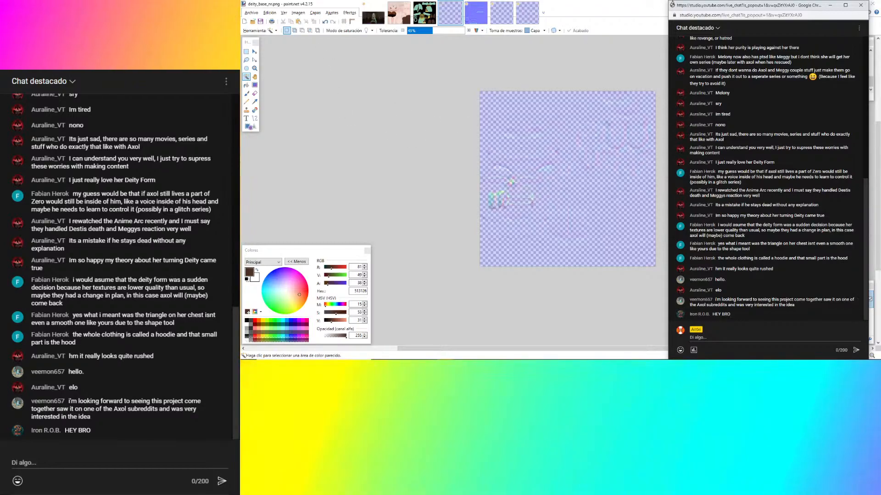
left_click(572, 7)
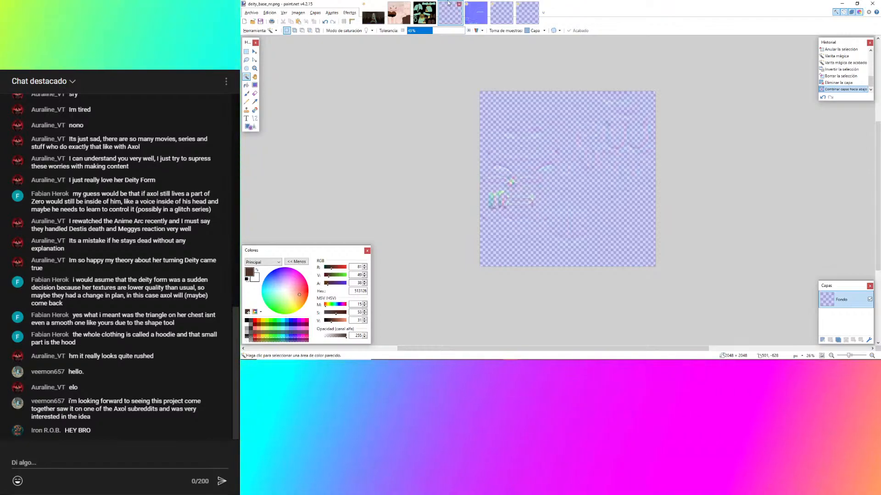
Close the clothes_nrm.png, base_nr.png and clothes_nr.png images, leaving deity_base_nr.png open.
left_click(483, 4)
left_click(485, 4)
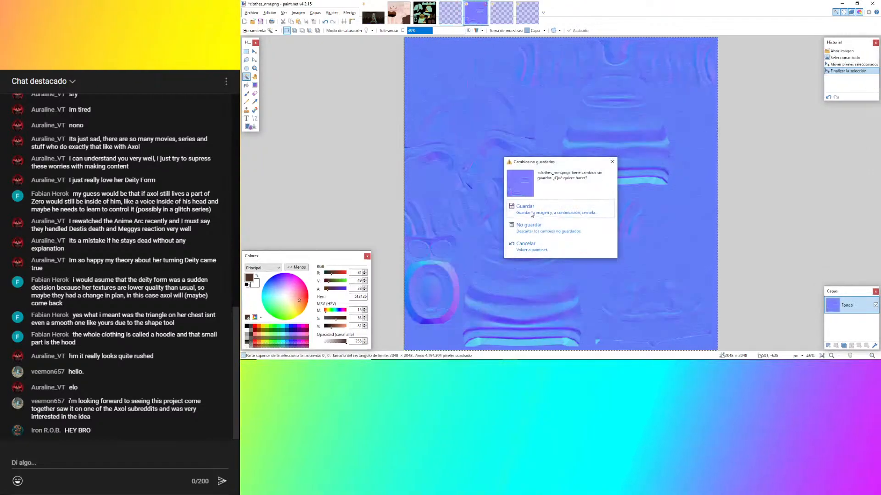
left_click(532, 215)
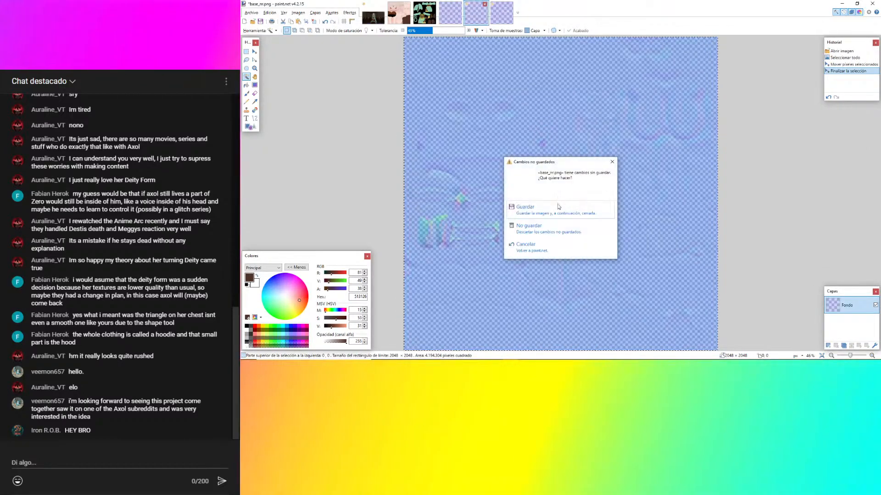
left_click(558, 208)
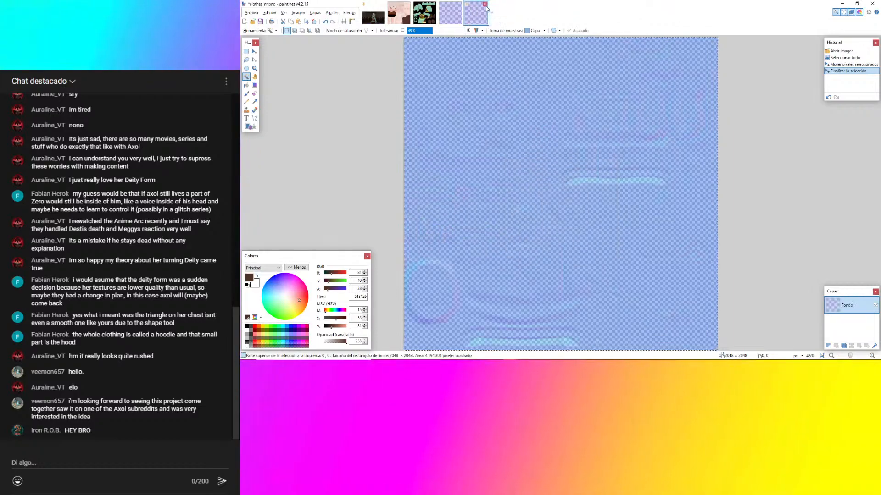
left_click(485, 4)
left_click(551, 233)
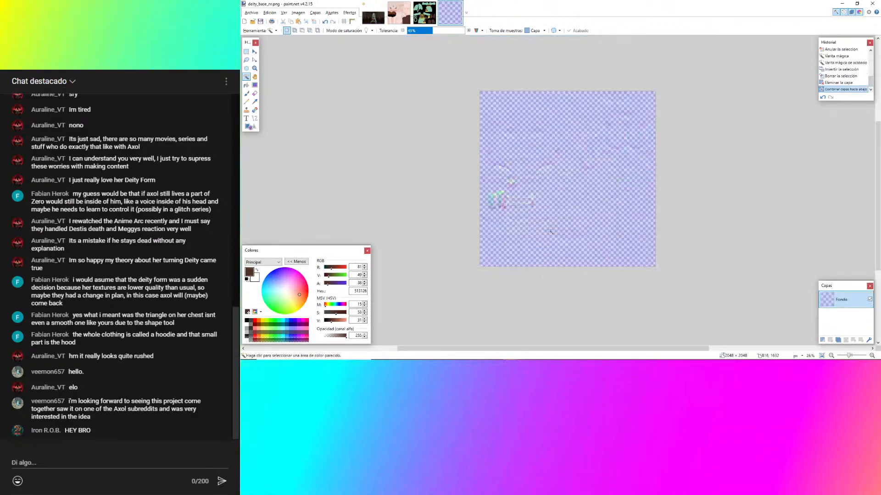
Check the melony texture folder in File Explorer and switch to Blender.
scroll(550, 231, "up", 2)
scroll(550, 231, "down", 1)
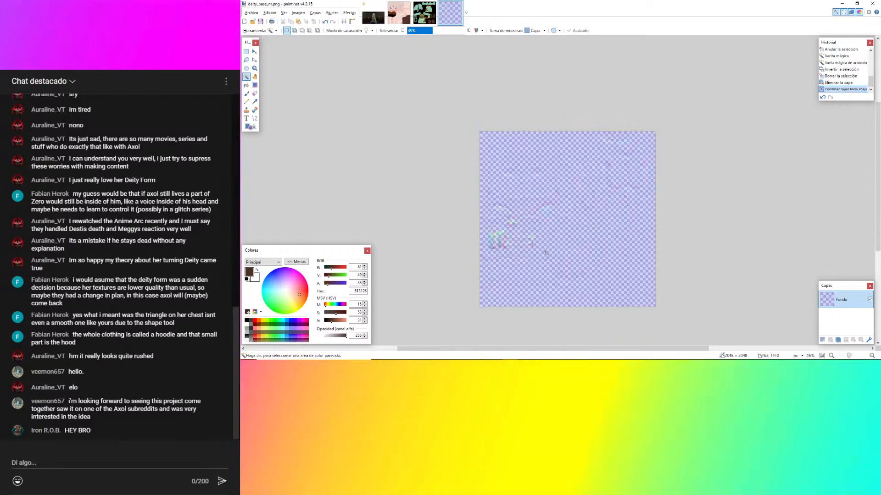
left_click(430, 356)
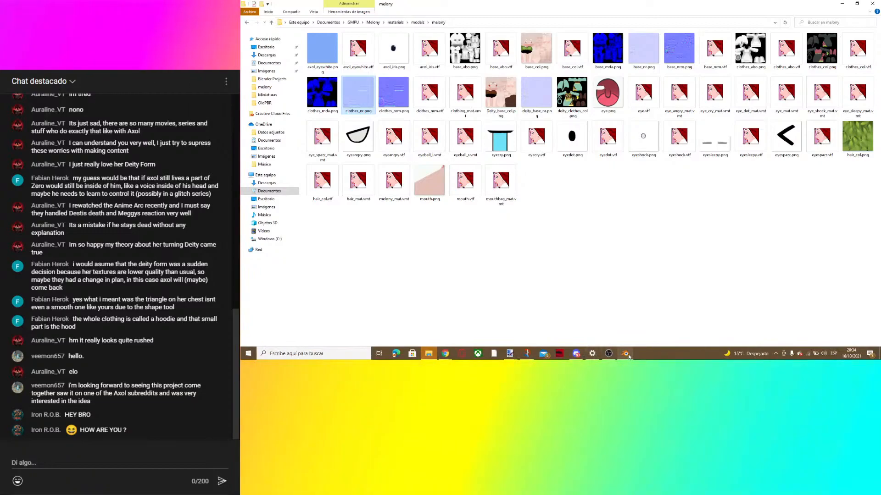
left_click(625, 354)
scroll(613, 131, "down", 4)
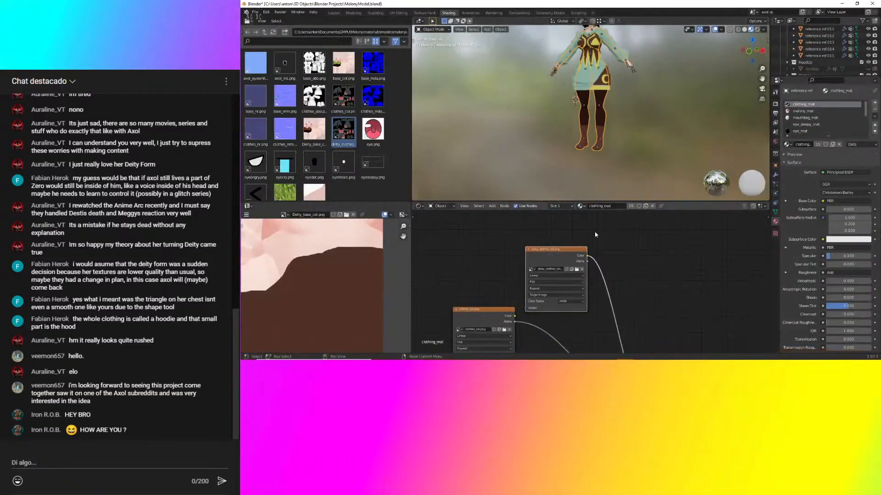
middle_click_drag(591, 316, 575, 124)
scroll(601, 293, "up", 4)
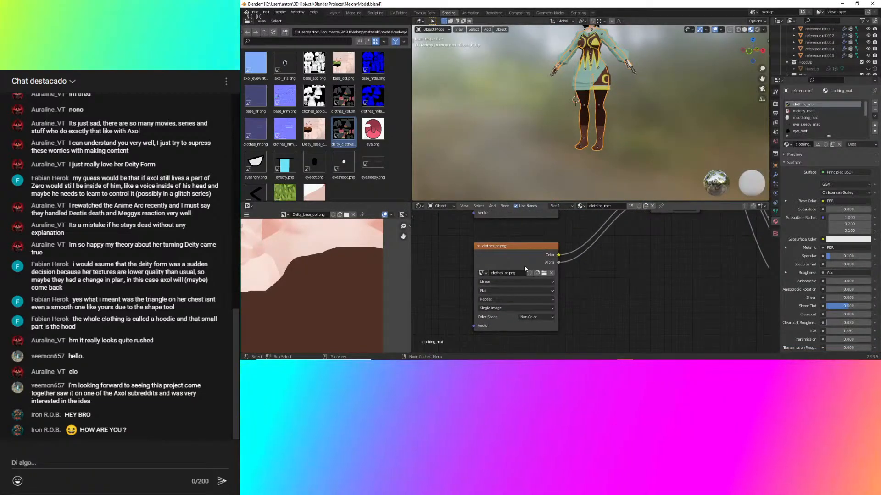
left_click(545, 273)
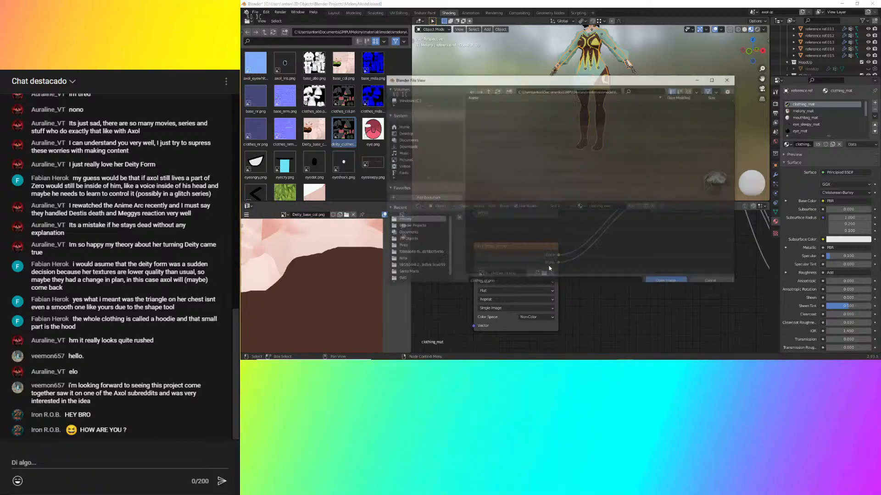
left_click(700, 276)
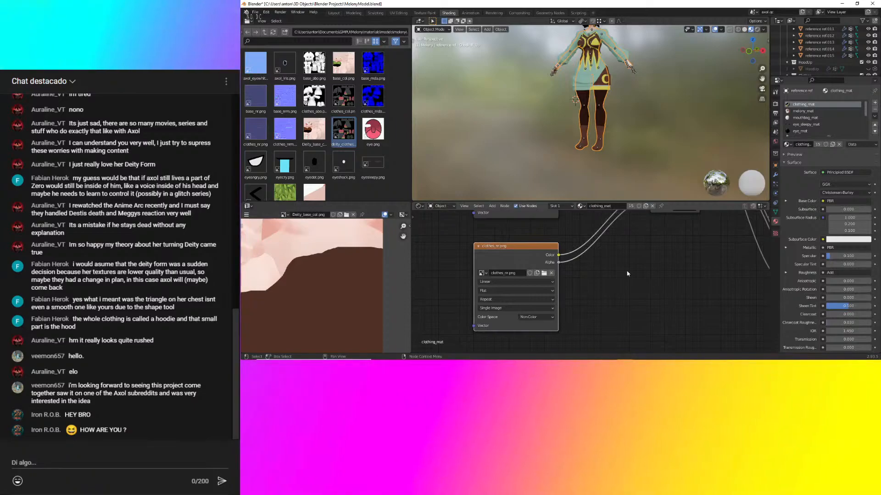
In melony_mat, replace the base_nr.png texture node with deity_base_nr.png taken from the refreshed texture folder listing.
left_click(803, 111)
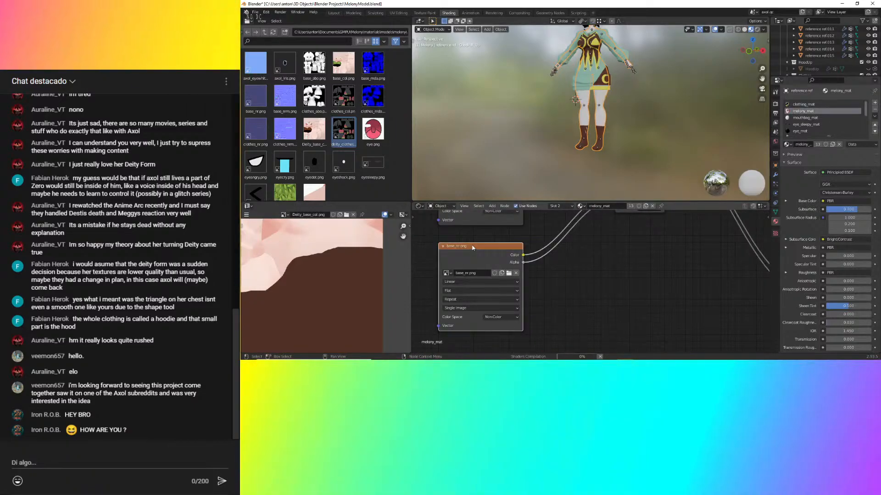
key("x")
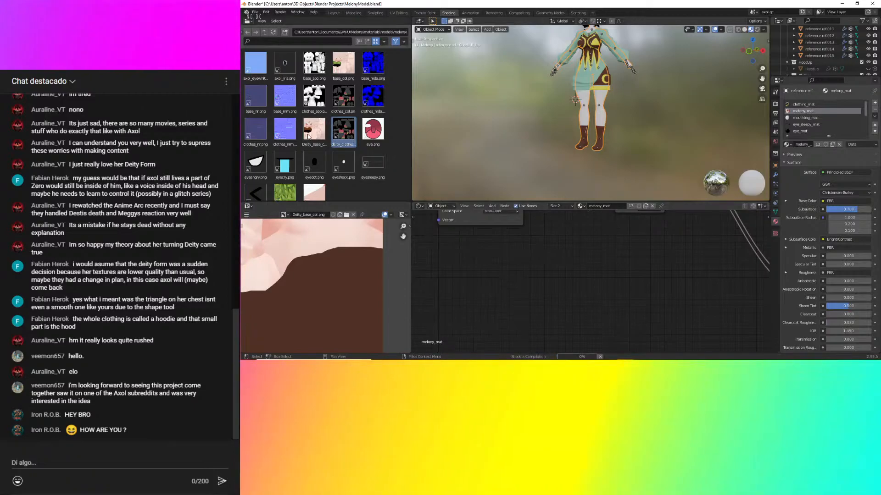
left_click(272, 33)
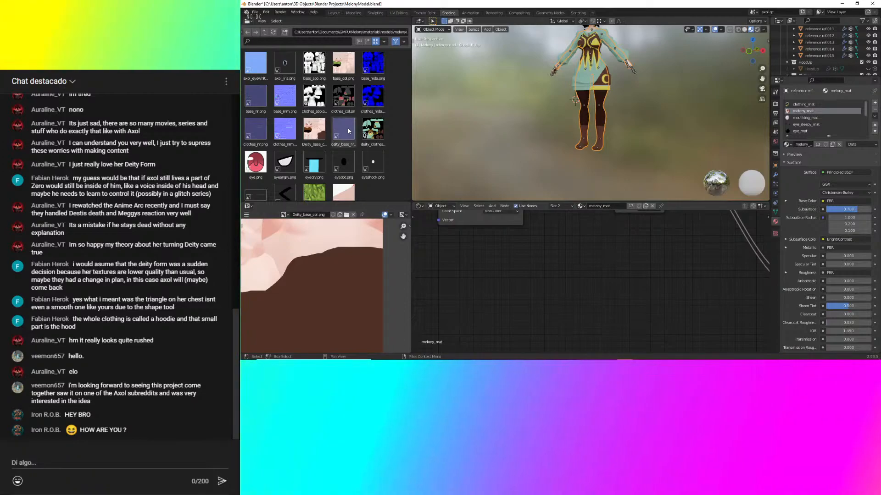
left_click_drag(516, 316, 463, 246, "ctrl")
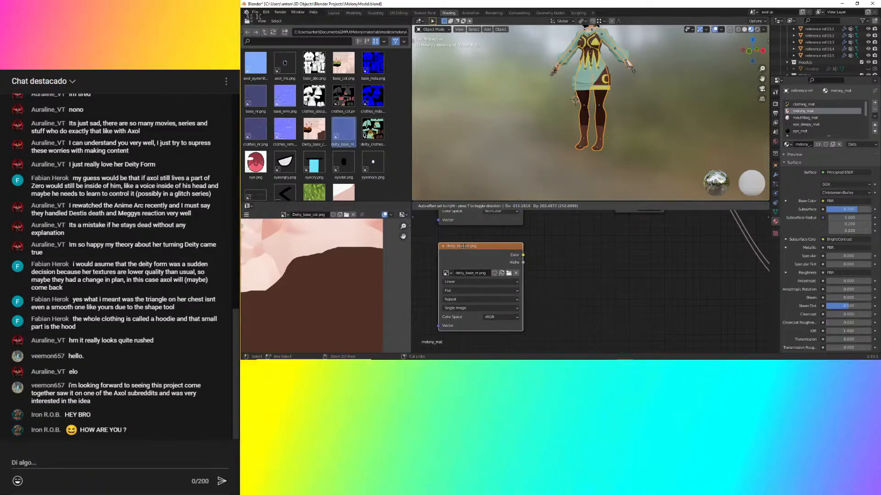
Link the deity_base_nr.png node's Color and Alpha outputs to the PBR group's nr alpha and R value inputs.
scroll(521, 299, "up", 3)
scroll(574, 296, "down", 5)
scroll(551, 274, "up", 4)
middle_click_drag(548, 274, 501, 311)
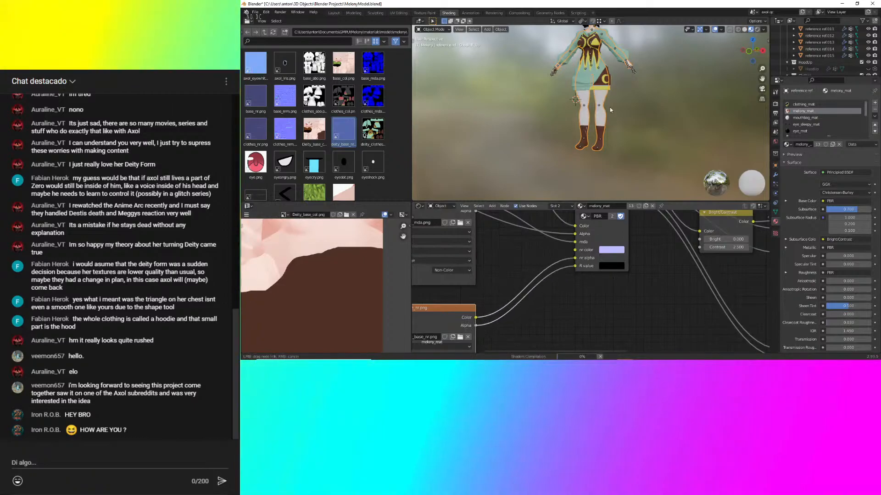
Examine the model's legs up close to judge the fabric detail from the deity_base_nr.png normal map.
scroll(611, 111, "up", 4)
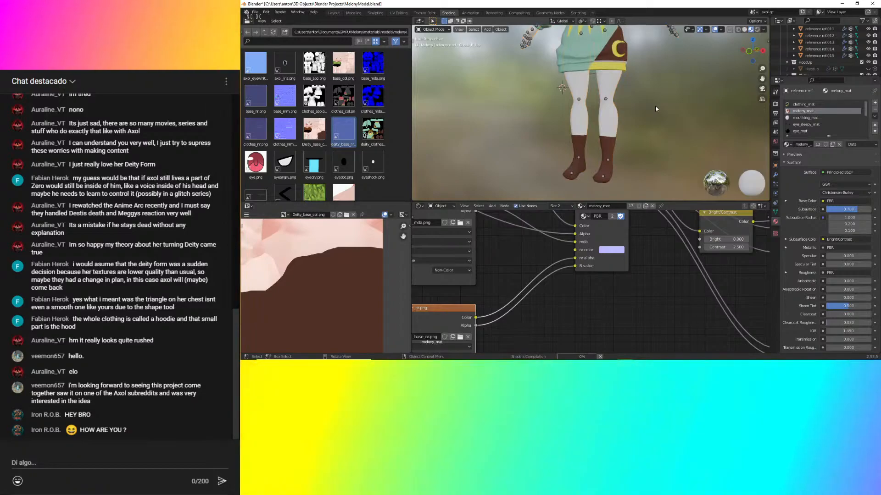
scroll(633, 106, "up", 2)
middle_click_drag(632, 106, 587, 193, "shift")
scroll(601, 122, "up", 3)
scroll(657, 89, "down", 3)
middle_click_drag(480, 270, 484, 273)
middle_click_drag(592, 136, 670, 153)
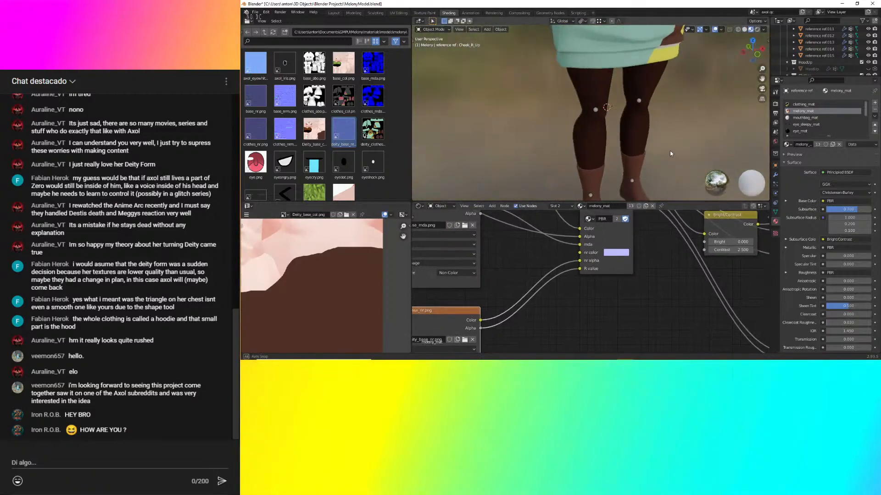
Check in Edit Mode how the lower leg's UV island lies over the fabric texture of deity_base_nr.png.
scroll(671, 153, "up", 2)
left_click(598, 144)
key("Tab")
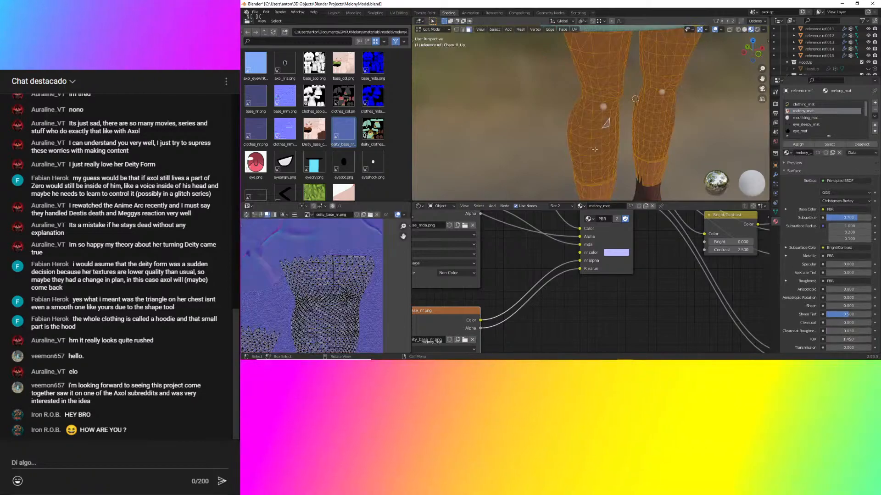
key("alt+a")
middle_click_drag(332, 283, 352, 264)
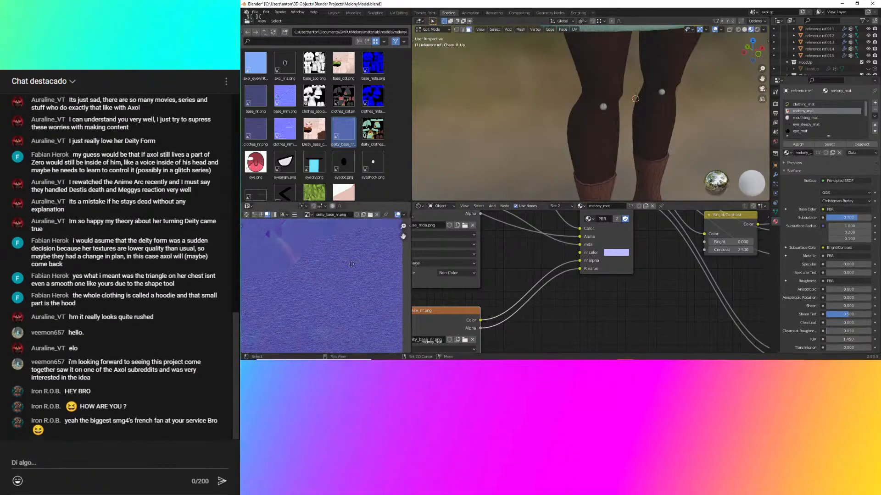
key("l")
scroll(378, 311, "up", 4)
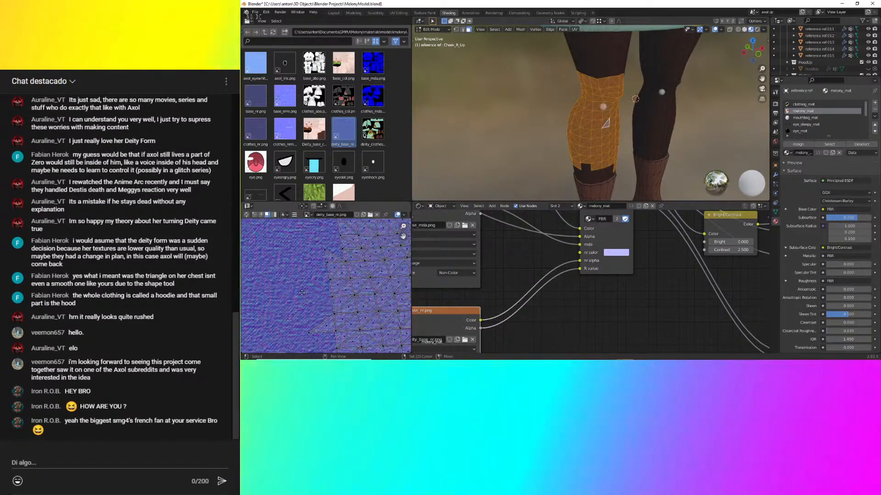
key("Tab")
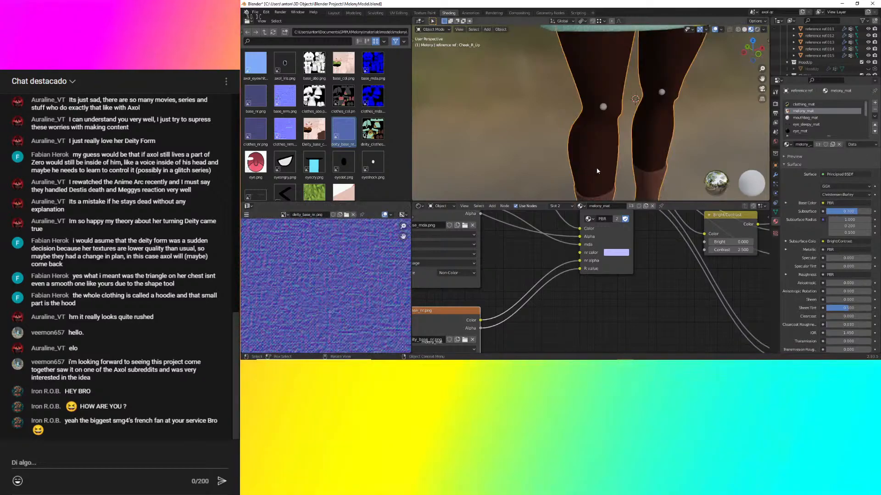
Move the deity_base_nr.png links on the PBR group to its nr color and nr alpha inputs.
scroll(669, 129, "down", 4)
middle_click_drag(533, 249, 492, 279)
middle_click_drag(550, 297, 619, 286)
scroll(619, 287, "up", 1)
scroll(619, 286, "up", 1)
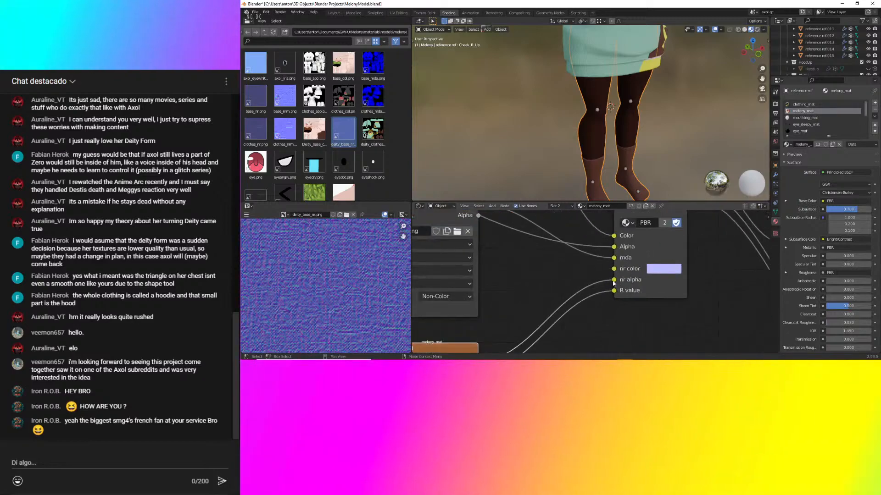
left_click_drag(614, 271, 615, 269)
left_click_drag(614, 290, 609, 288)
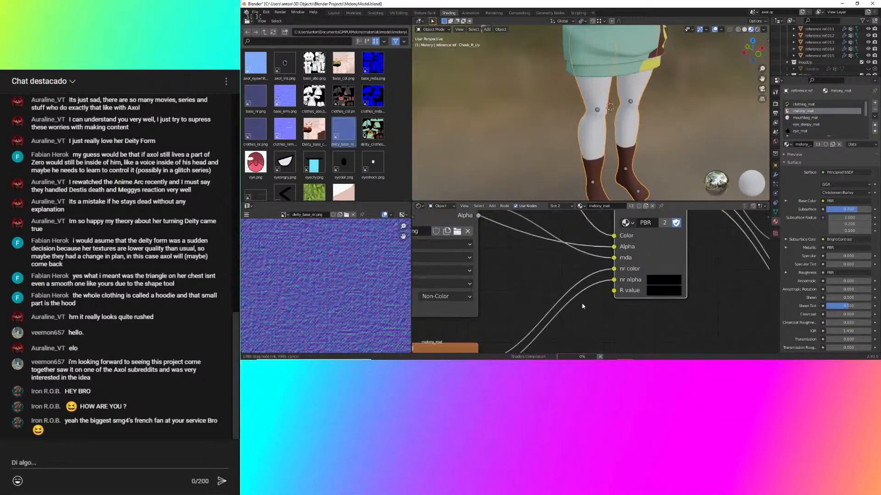
Inspect the brown legs and boot tops from close range to compare the surface detail after the relinking.
scroll(620, 139, "up", 2)
middle_click_drag(661, 145, 627, 82)
scroll(617, 139, "up", 3)
scroll(618, 140, "up", 1)
middle_click_drag(615, 167, 632, 127)
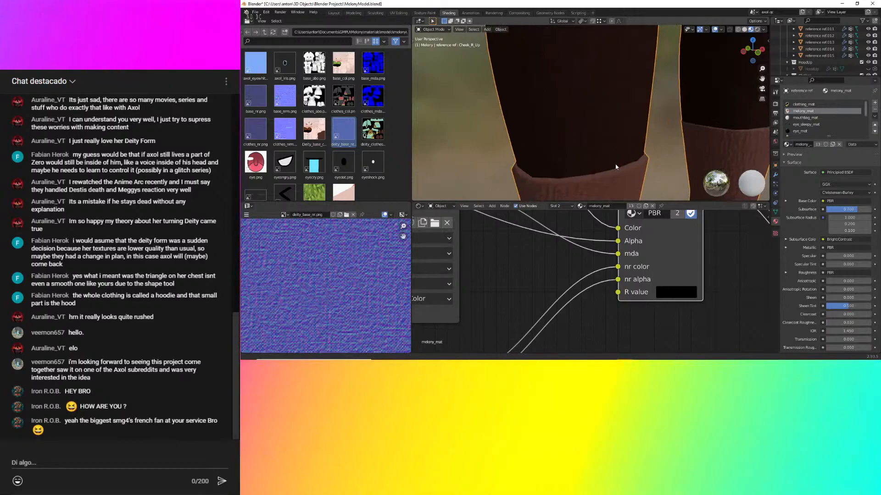
scroll(615, 68, "down", 5)
scroll(566, 230, "down", 5)
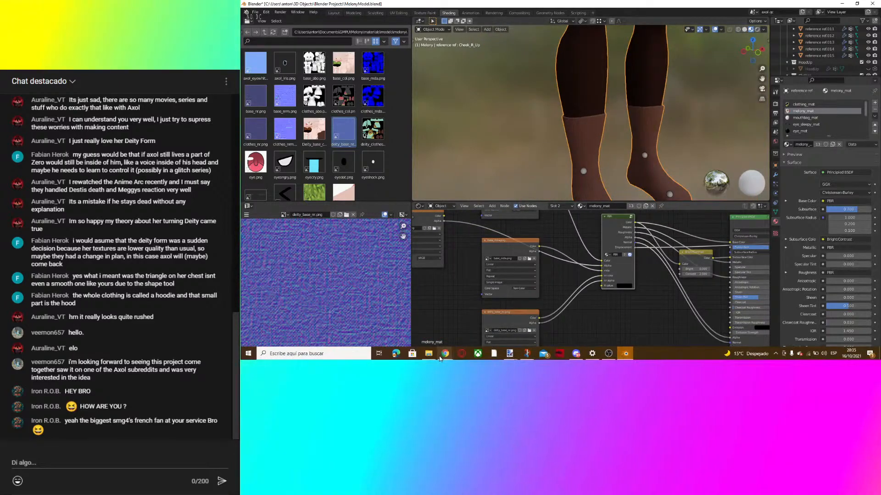
Switch to File Explorer and view the clothes_mda.png and base_mda.png textures from the melony materials folder.
left_click(429, 354)
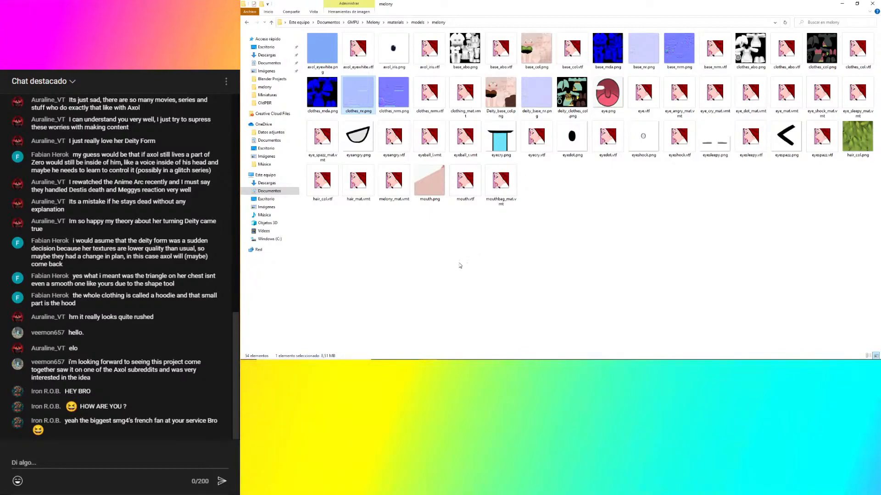
double_click(315, 86)
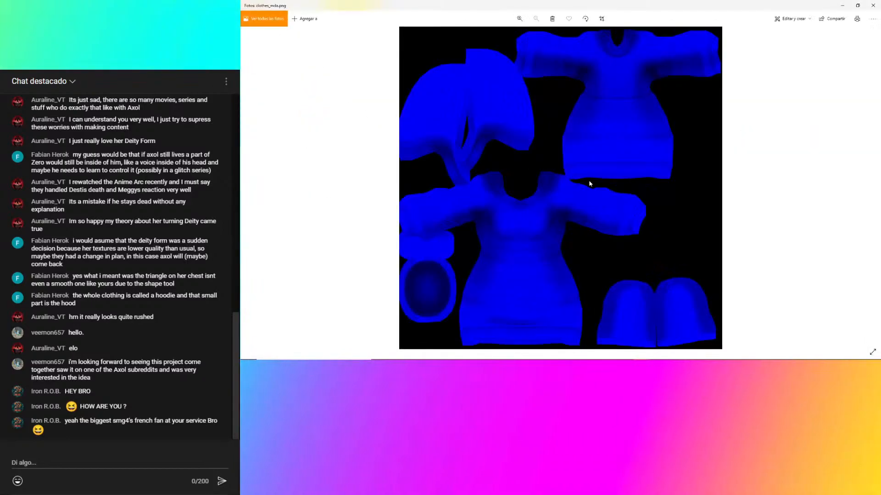
left_click(874, 5)
double_click(612, 49)
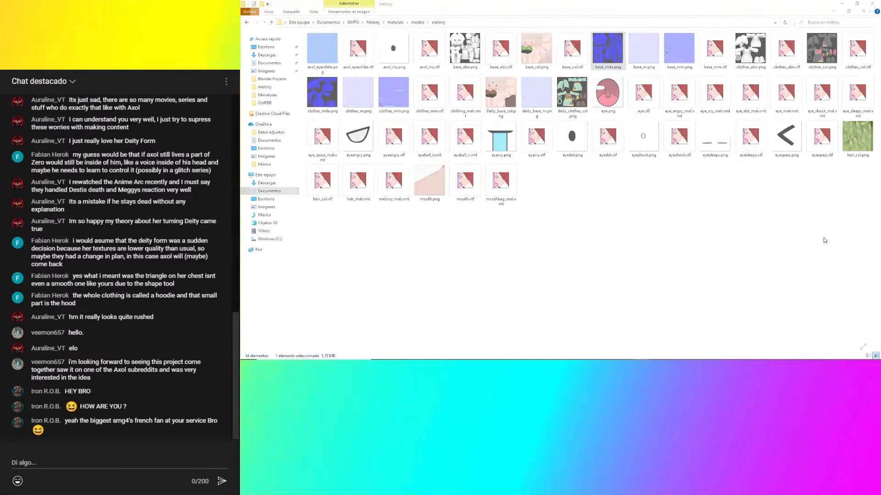
left_click(873, 5)
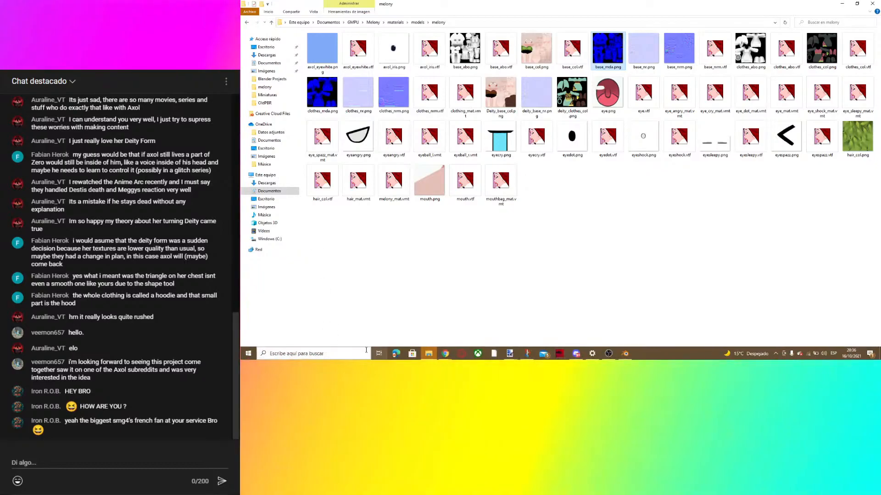
Launch Adobe Photoshop 2021 and open base_mda.png from the melony materials folder in it.
left_click(346, 356)
type("ph")
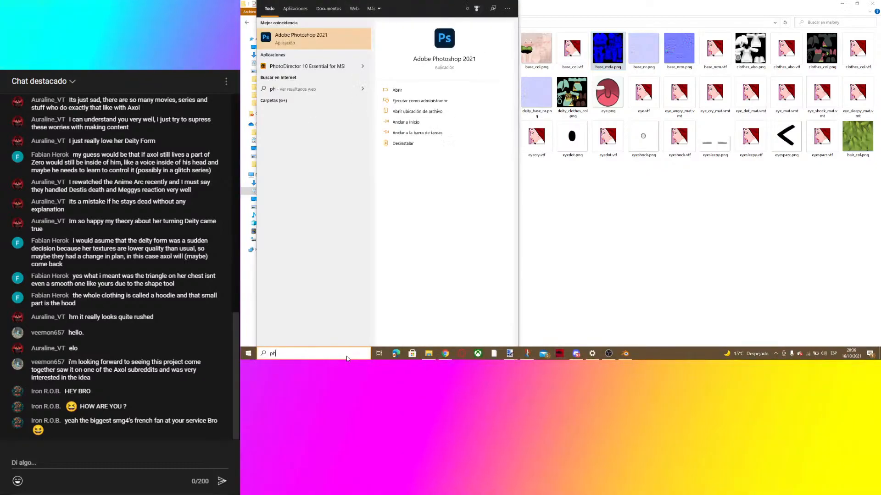
left_click(323, 39)
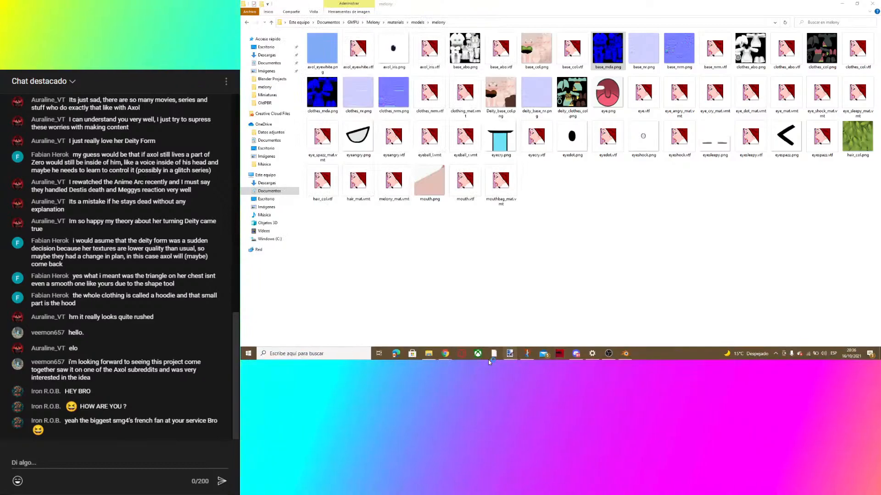
left_click(445, 354)
left_click(474, 323)
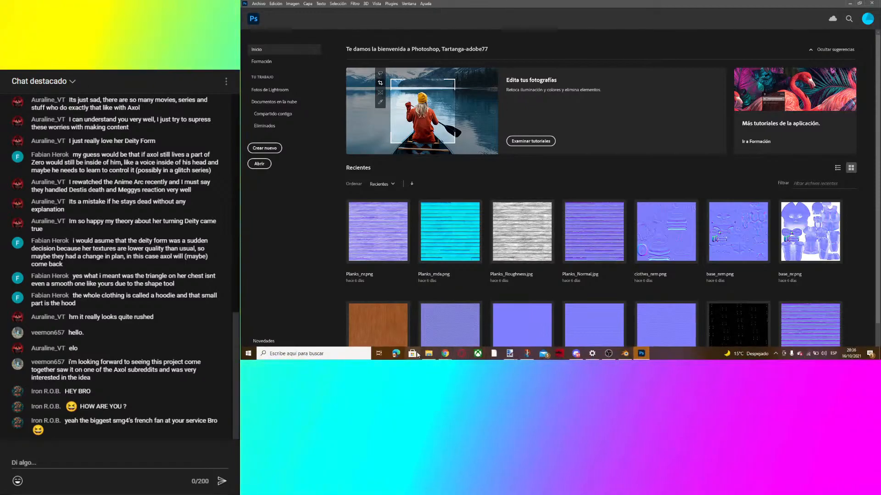
left_click(423, 357)
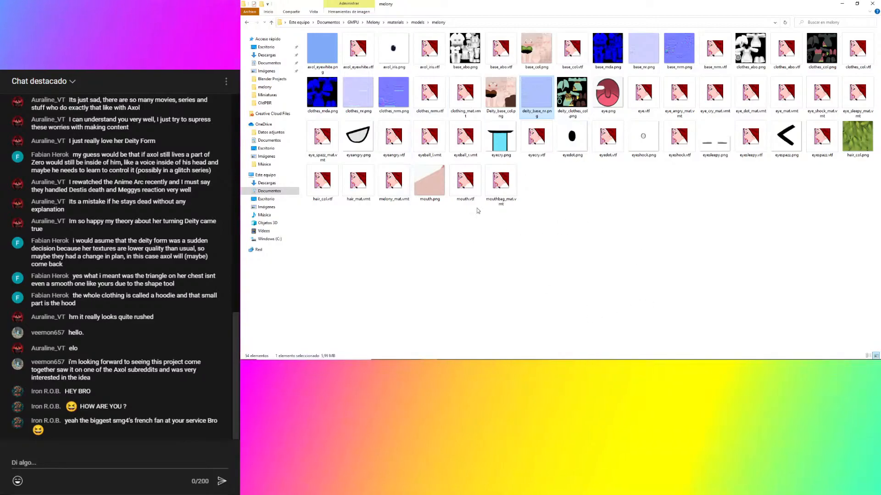
left_click(608, 48)
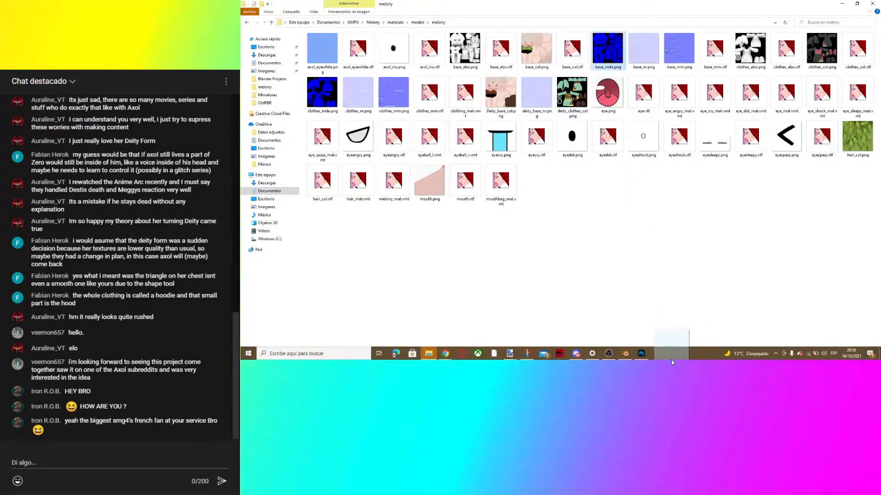
left_click_drag(656, 353, 450, 35)
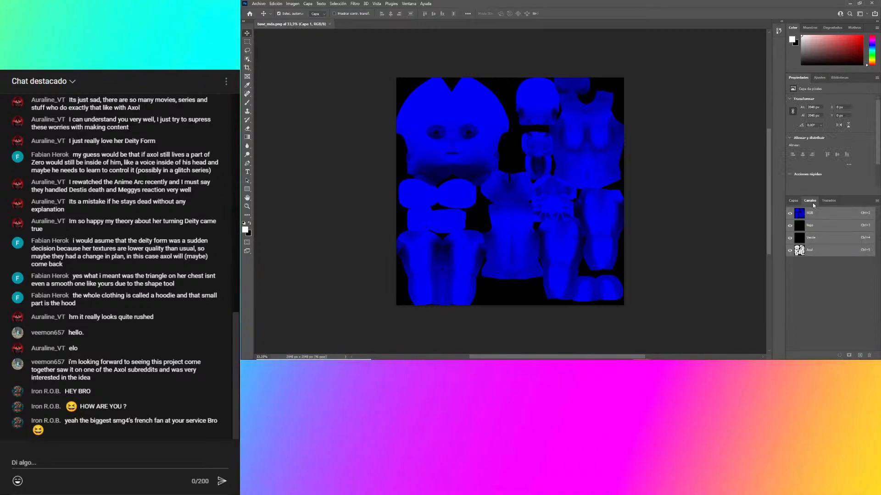
Check the blue channel of base_mda.png in isolation by hiding the red and green channels, and restore their visibility.
left_click(790, 225)
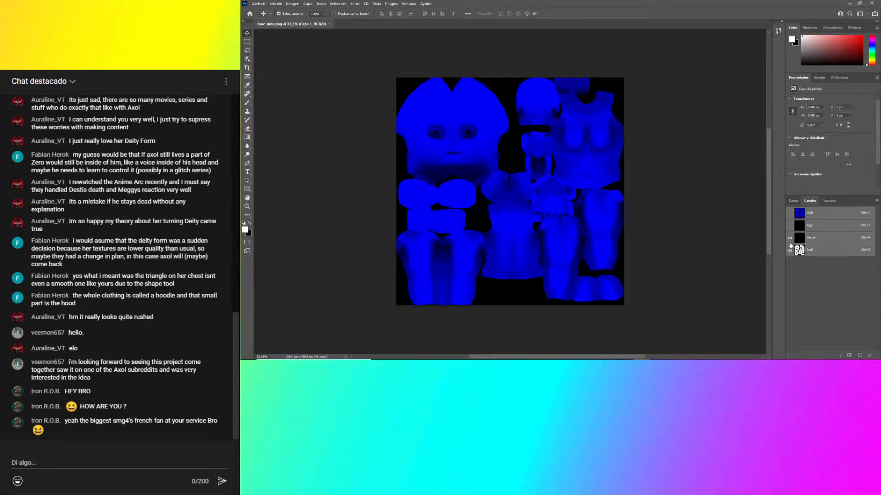
left_click(790, 237)
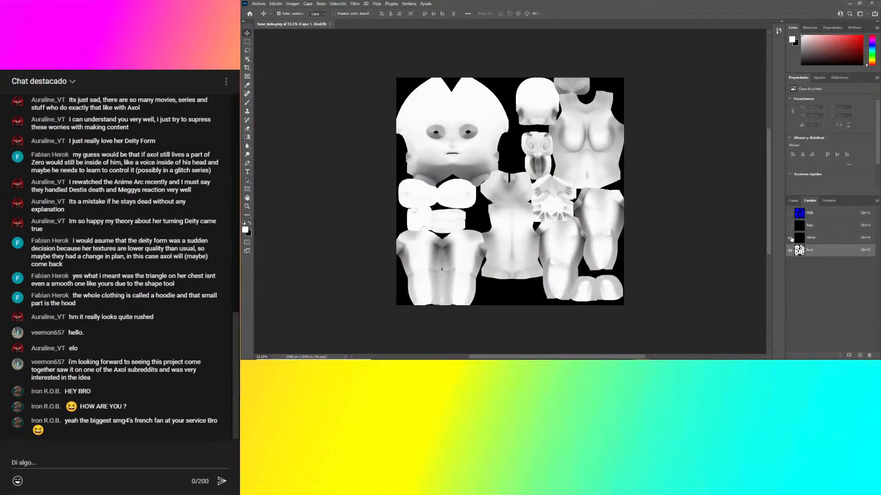
left_click(790, 237)
left_click(790, 226)
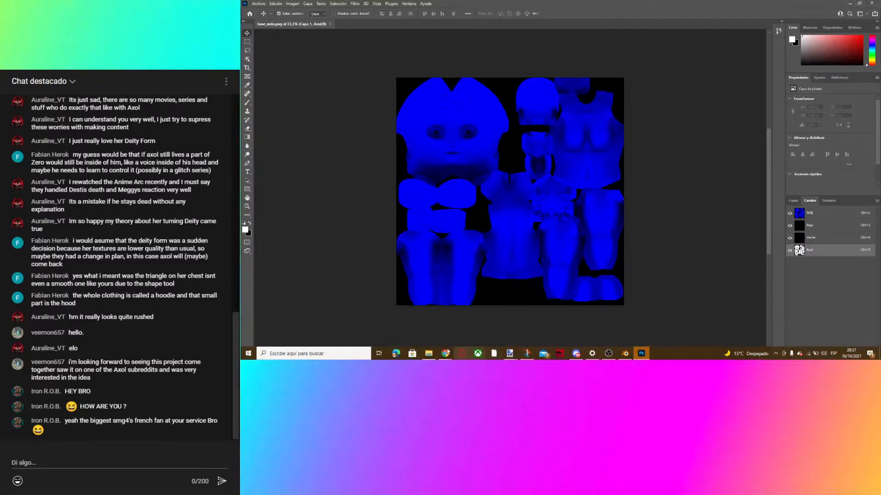
Open clothes_mda.png from the melony folder as a second Photoshop document and return to base_mda.png.
left_click(429, 353)
left_click(333, 94)
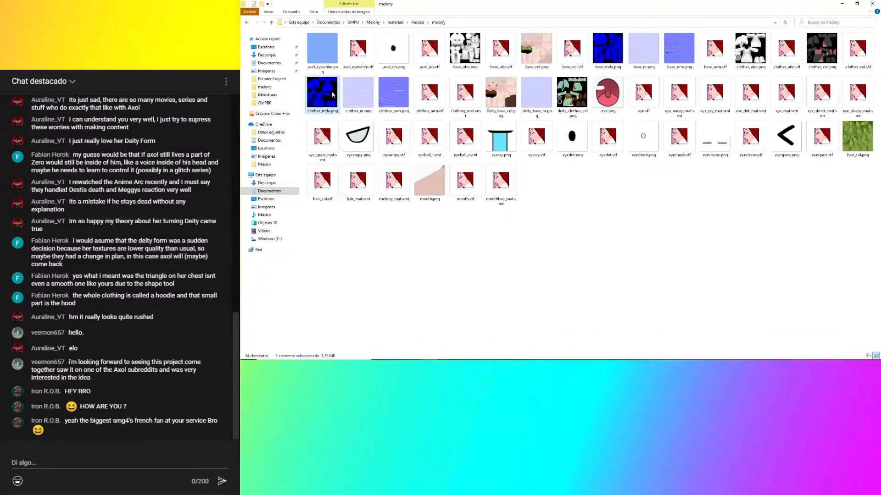
left_click_drag(333, 94, 514, 24)
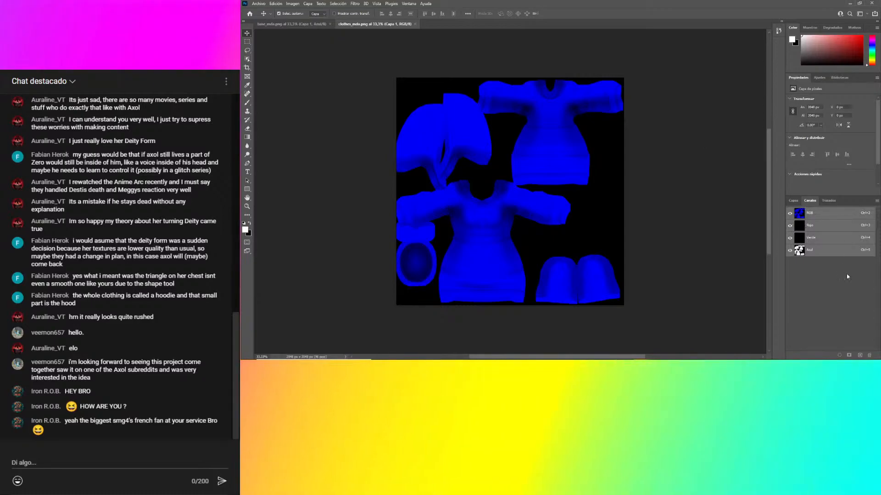
left_click(292, 24)
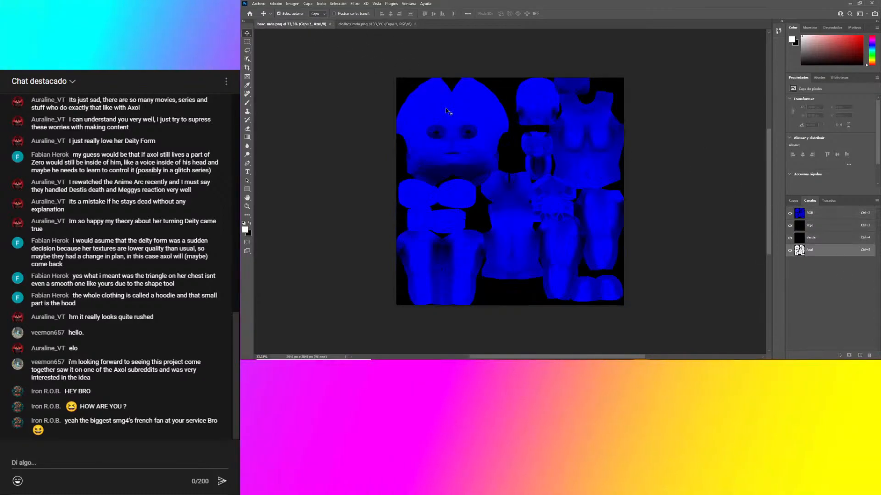
Switch to Blender and link the alpha output of the Deity_base_col.png texture to the PBR group's alpha input in melony_mat.
left_click(625, 356)
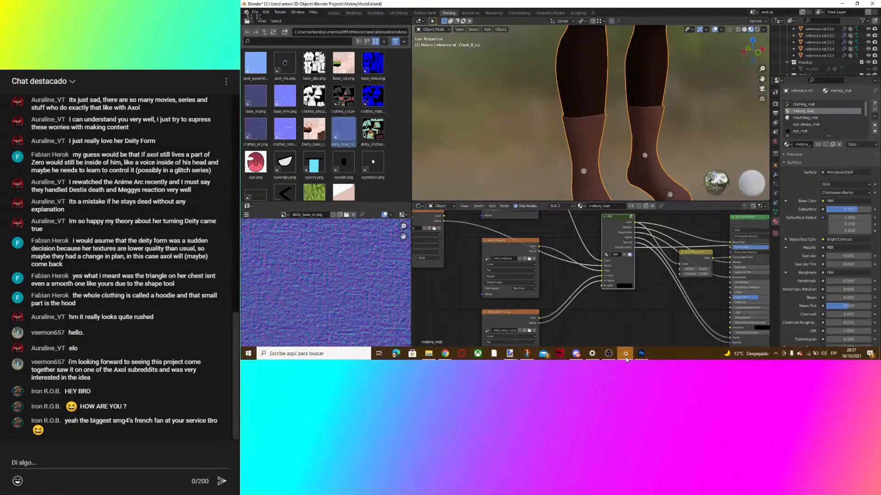
scroll(569, 254, "down", 7)
scroll(339, 275, "down", 3)
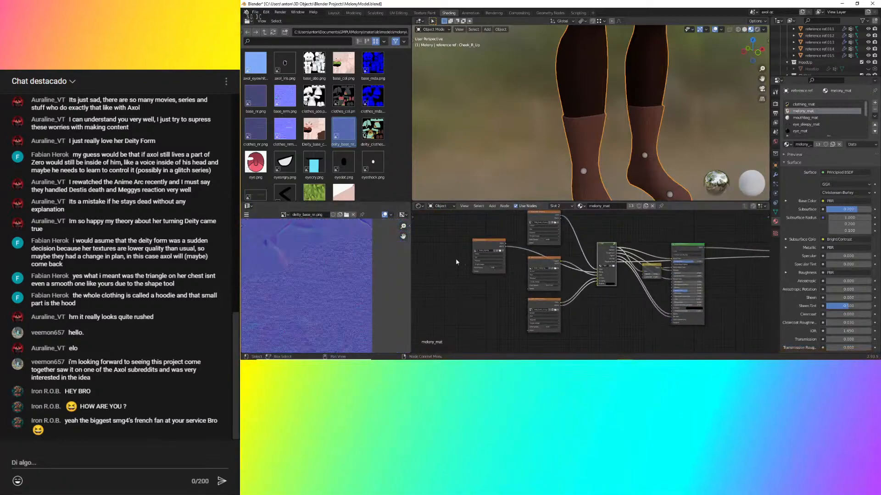
middle_click_drag(578, 240, 609, 264)
scroll(584, 293, "up", 7)
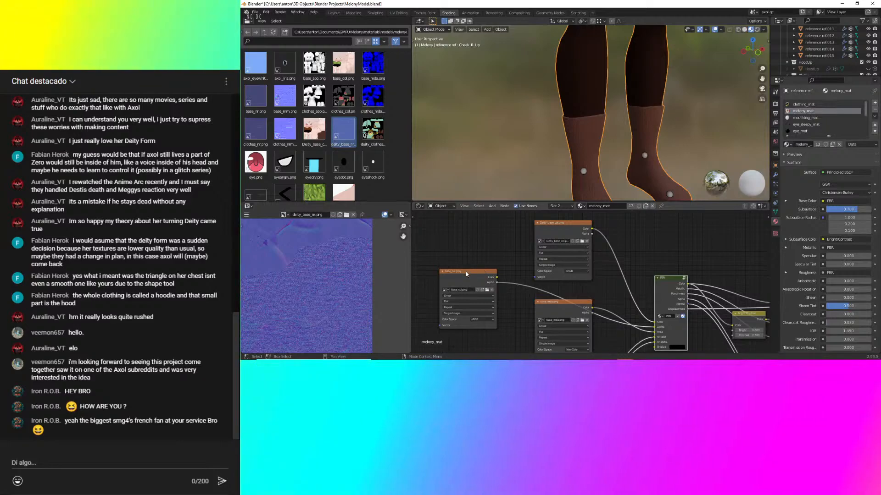
middle_click_drag(584, 301, 573, 241)
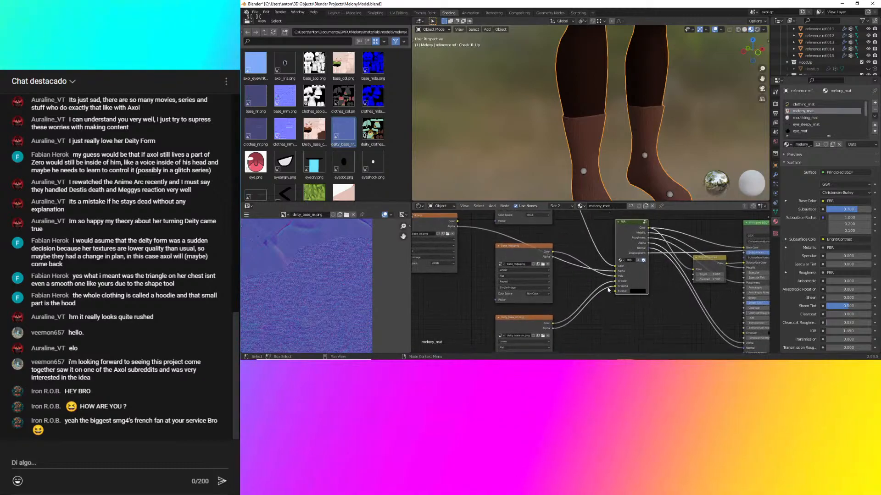
middle_click_drag(609, 290, 605, 322)
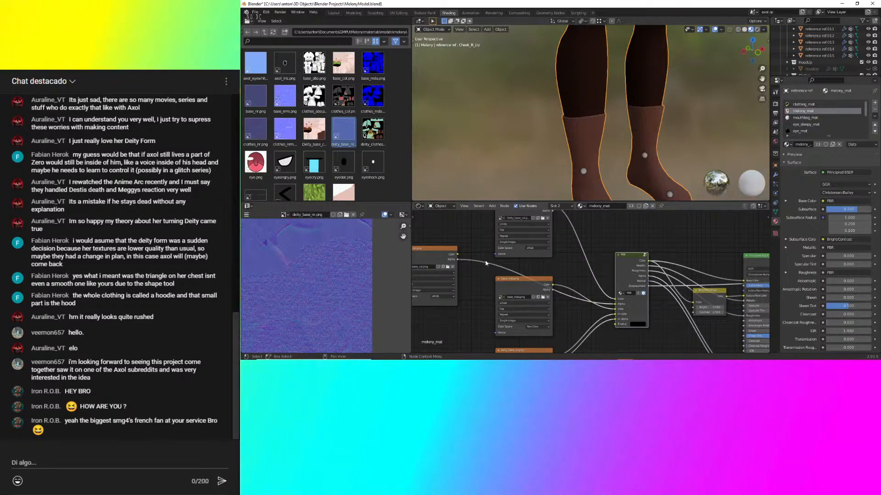
middle_click_drag(505, 276, 503, 285)
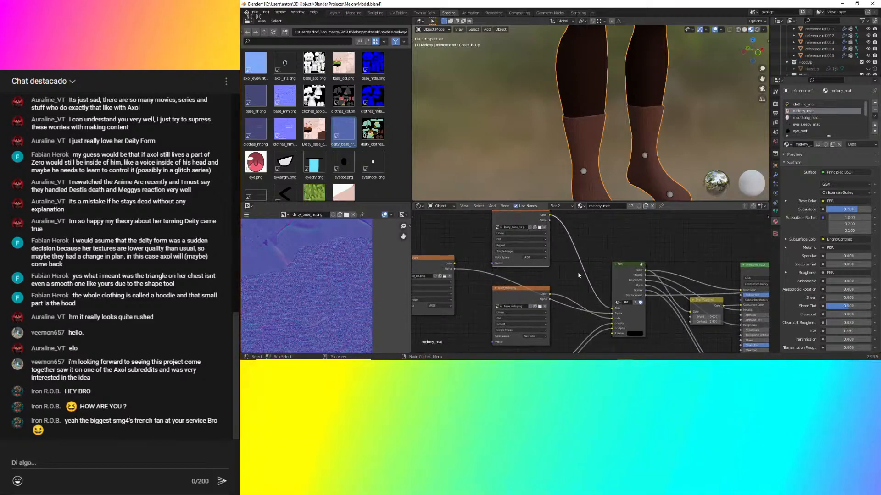
left_click_drag(611, 315, 613, 314)
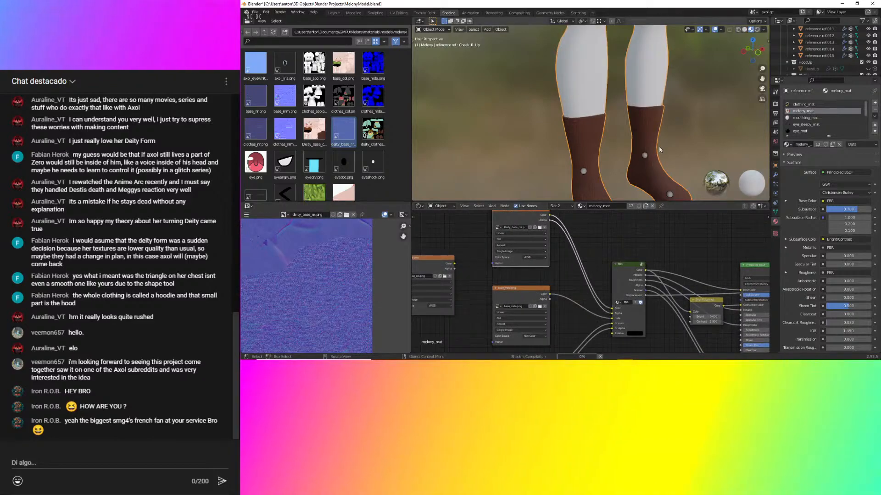
Inspect the legs and boots from several angles and from the front after the alpha relinking.
middle_click_drag(627, 126, 647, 145)
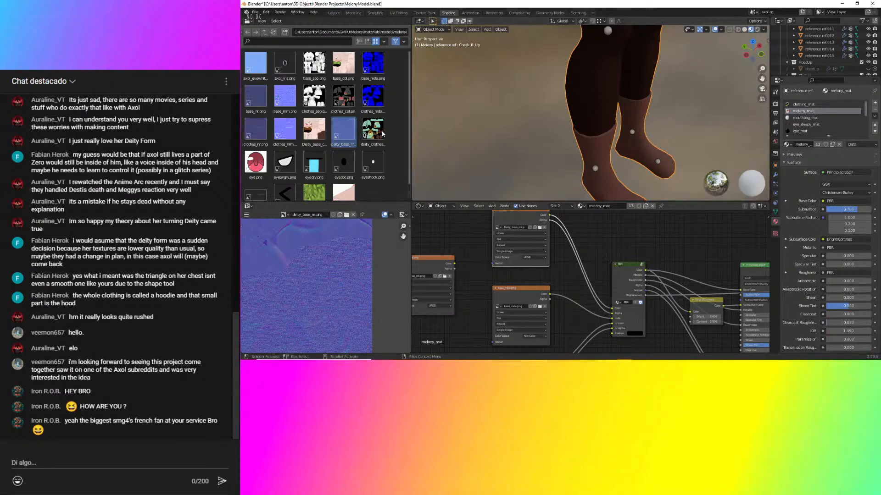
middle_click_drag(631, 117, 625, 135, "shift")
middle_click_drag(625, 134, 580, 98)
middle_click_drag(573, 183, 584, 153, "shift")
scroll(568, 127, "up", 4)
scroll(584, 153, "down", 5)
left_click(763, 51)
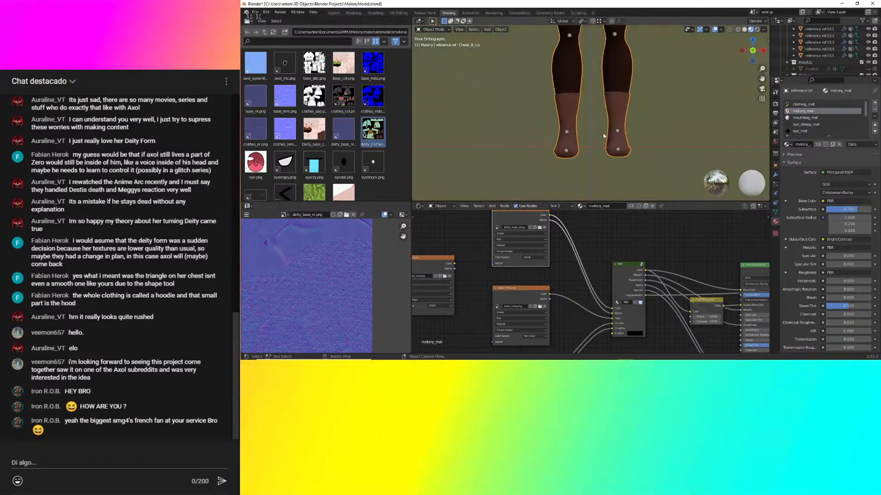
Select all boot faces assigned to clothing_mat in Edit Mode, delete them, and return to Object Mode to view the legs.
key("Tab")
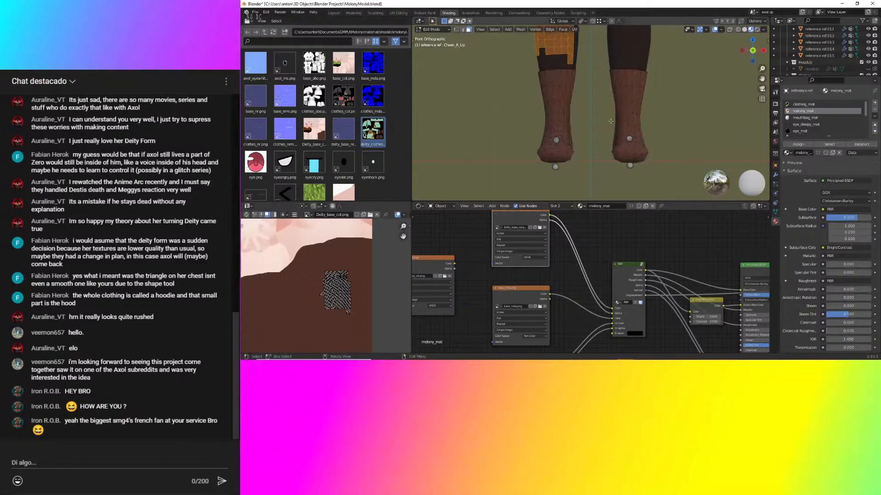
left_click(556, 90)
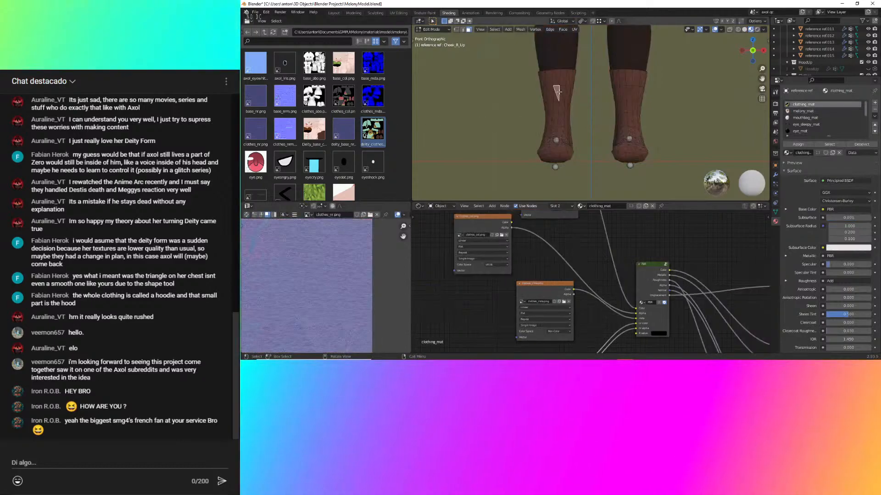
left_click(824, 145)
scroll(616, 150, "down", 2)
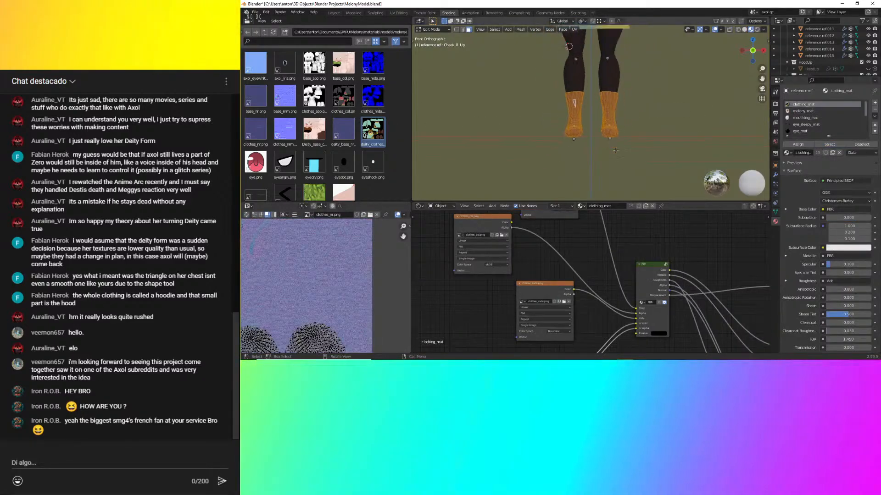
scroll(633, 128, "up", 5)
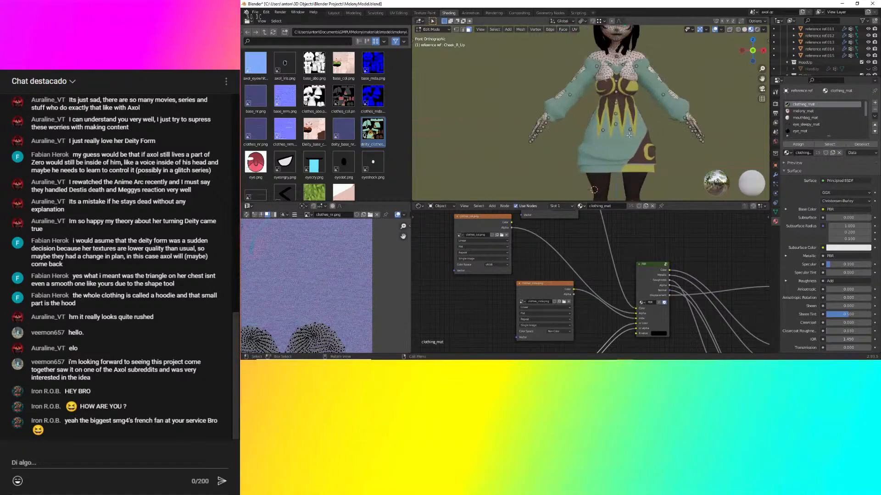
middle_click_drag(629, 135, 687, 82, "shift")
middle_click_drag(663, 176, 645, 117, "shift")
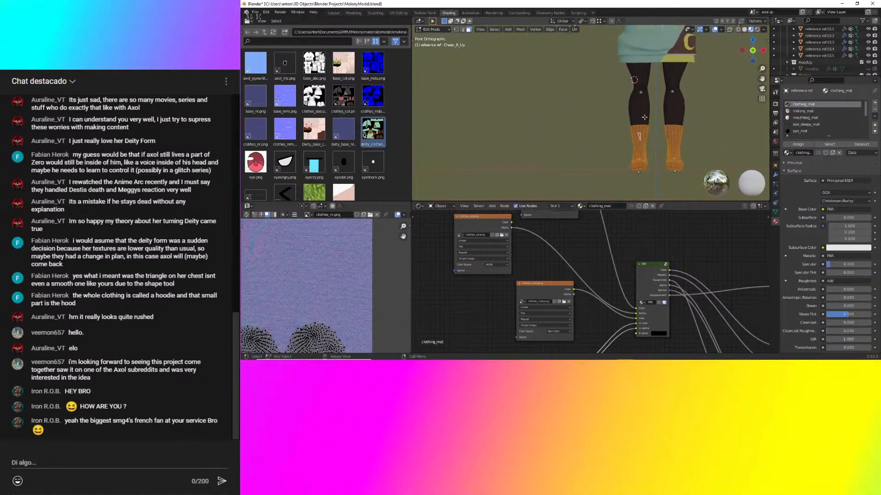
scroll(653, 174, "up", 3)
middle_click_drag(653, 175, 653, 135)
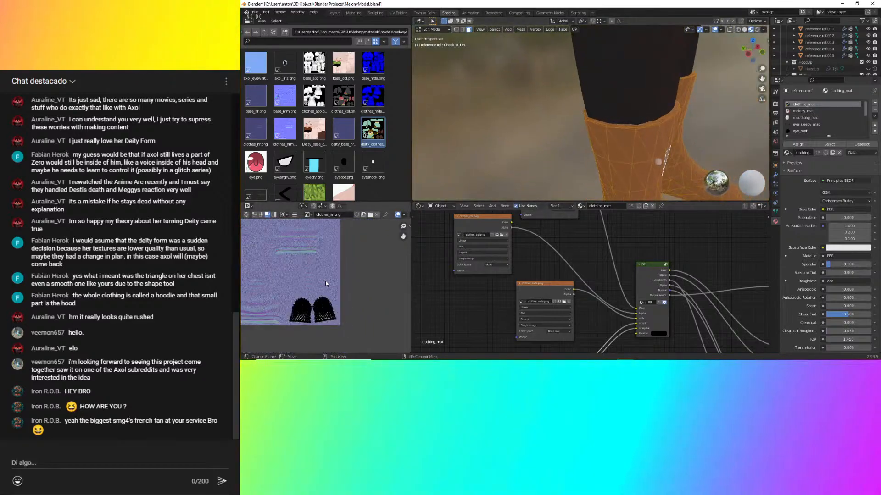
scroll(672, 126, "down", 4)
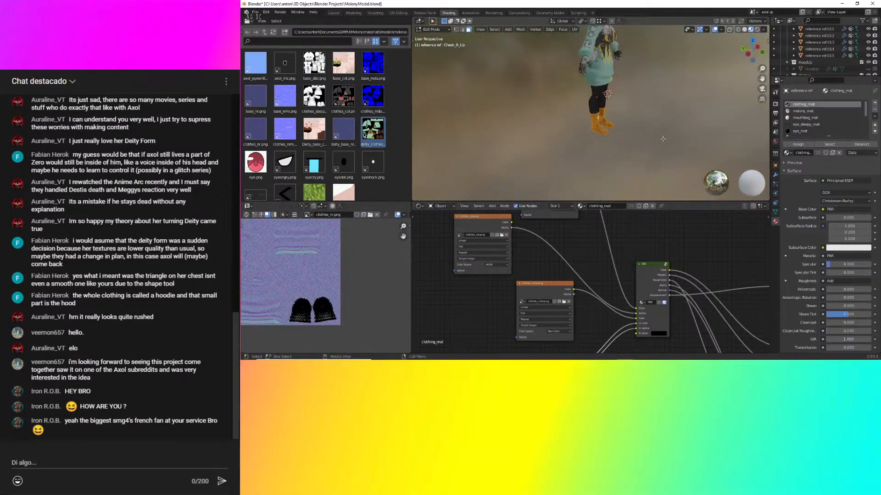
left_click(642, 152)
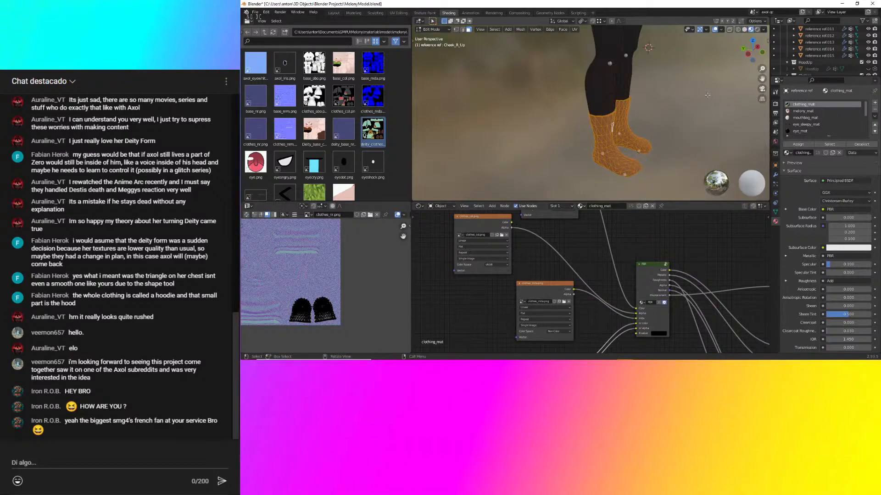
left_click(681, 107)
key("Tab")
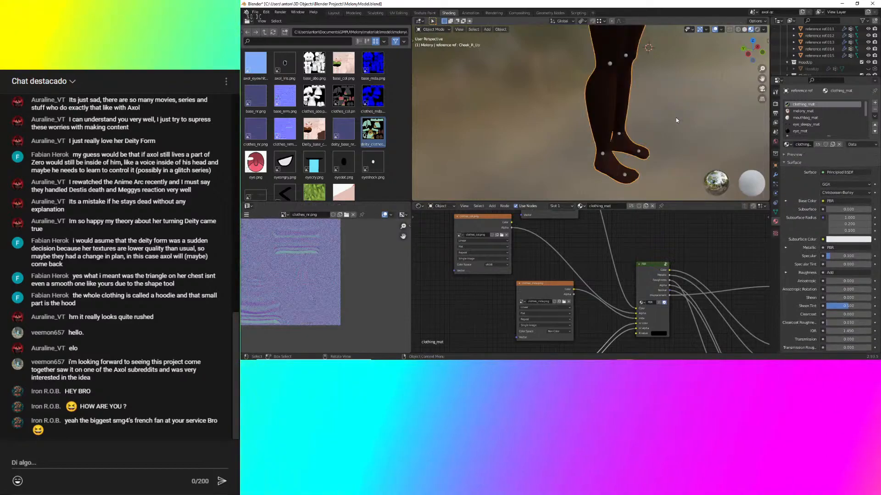
middle_click_drag(676, 117, 603, 203)
middle_click_drag(588, 263, 602, 261)
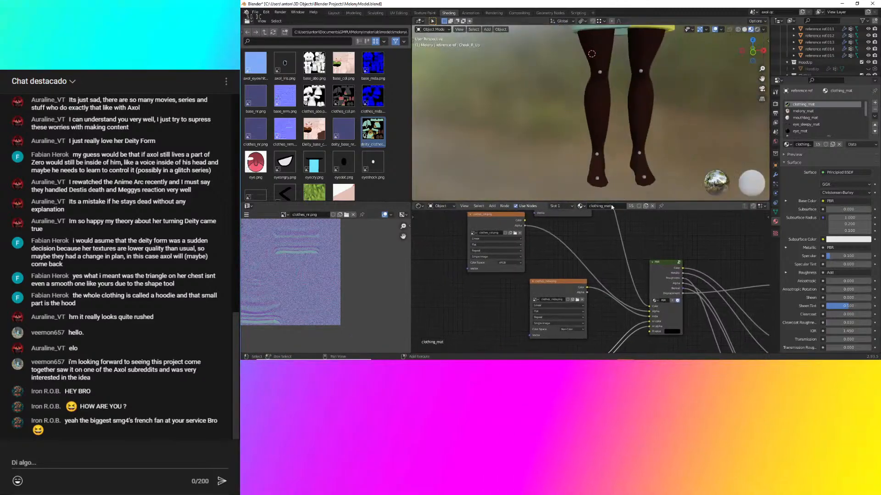
Select the linked mesh piece hanging between the thighs in Edit Mode and locate its UVs on the Deity_base_col.png texture.
scroll(620, 134, "up", 4)
middle_click_drag(604, 170, 604, 49, "shift")
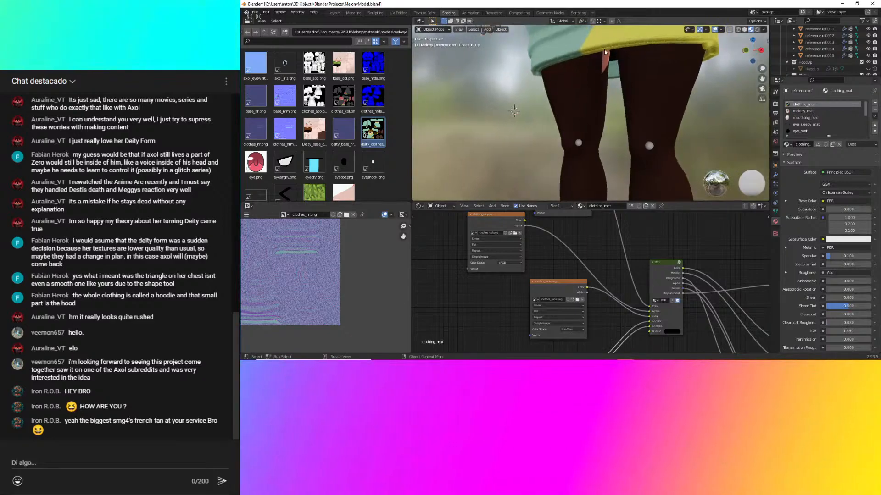
left_click(604, 57)
key("Tab")
key("Tab")
left_click(605, 60)
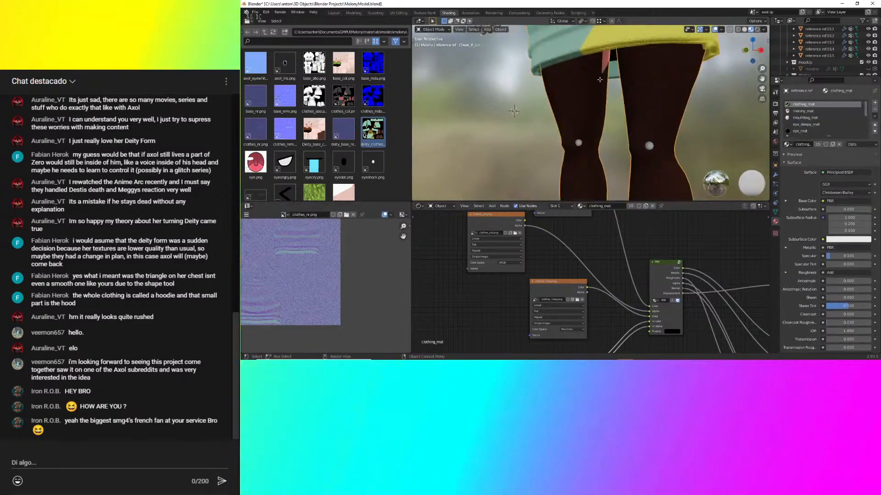
key("Tab")
key("l")
scroll(324, 278, "up", 5)
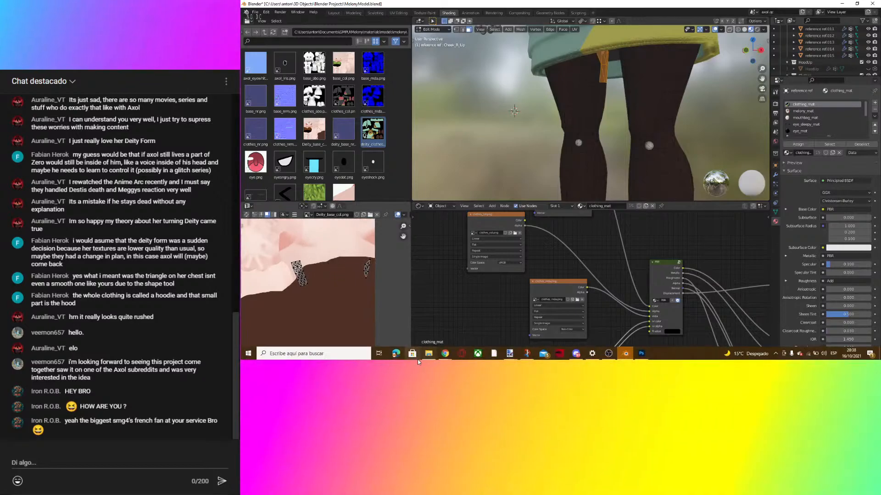
Copy base_abo.png from the melony folder and paste it onto a new layer of Deity_base_col.png in paint.net, leaving nothing selected.
left_click(431, 355)
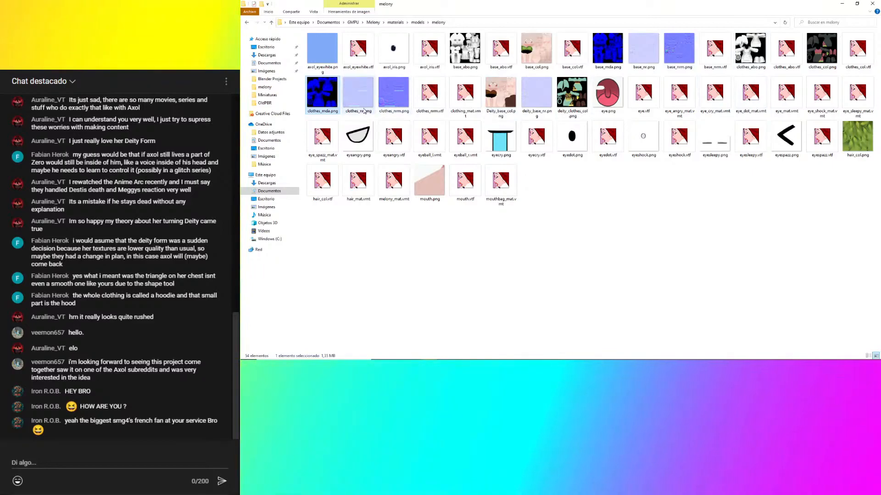
left_click(465, 48)
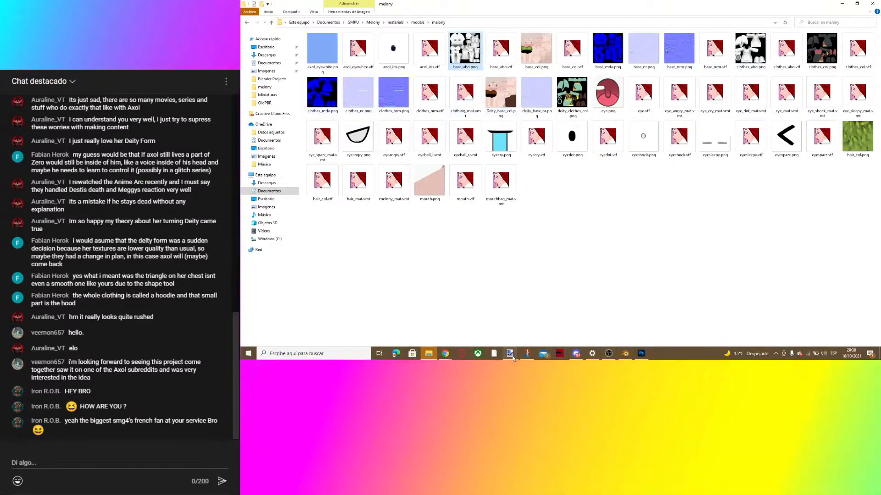
mouse_move(510, 353)
left_click(460, 328)
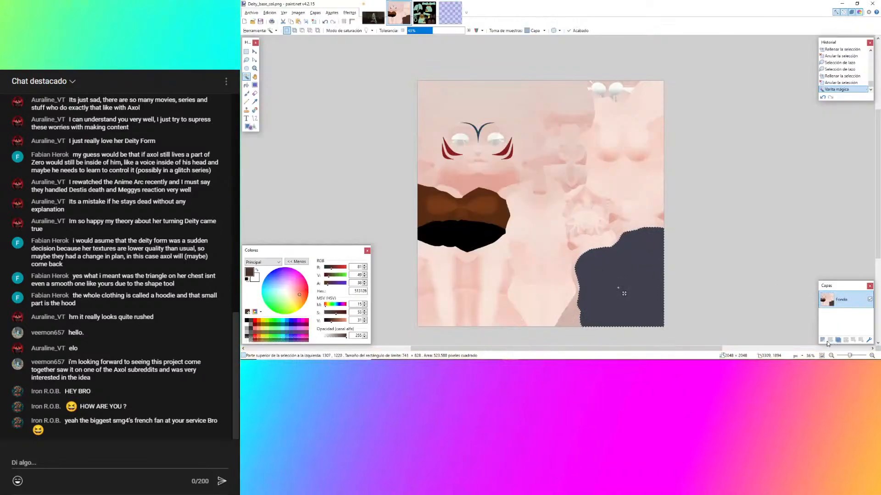
key("ctrl+shift+n")
key("ctrl+v")
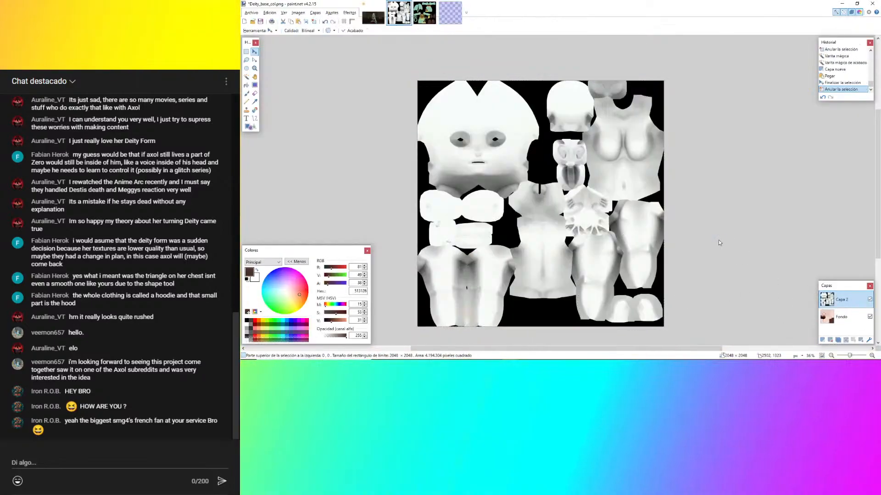
key("ctrl+d")
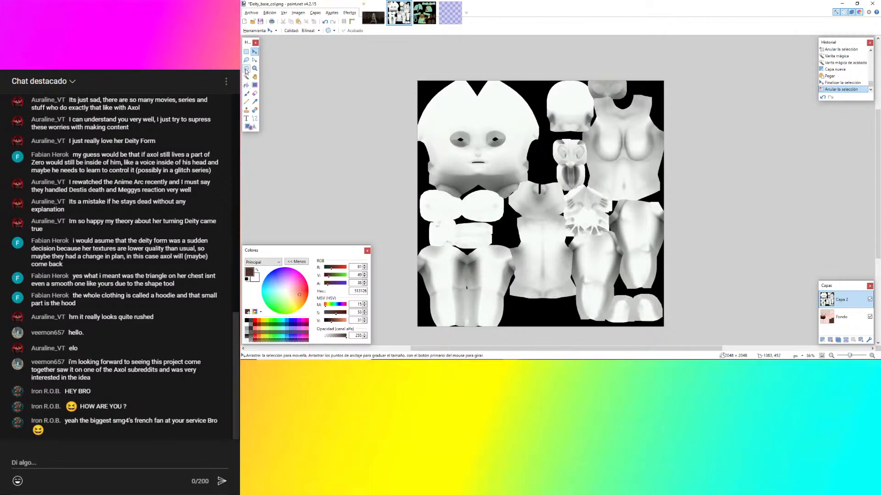
Select the light grey shading of the leg island below the hand with the Magic Wand, reducing its tolerance.
left_click(247, 76)
scroll(561, 216, "up", 4, "ctrl")
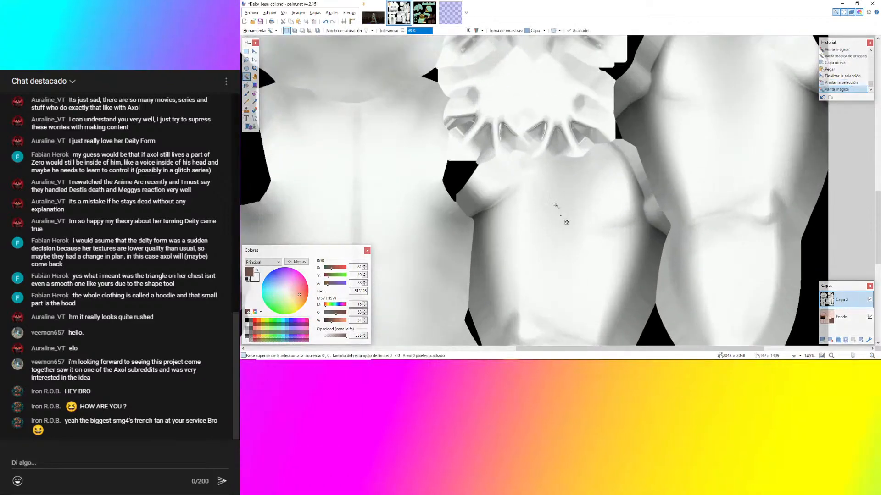
left_click(522, 152)
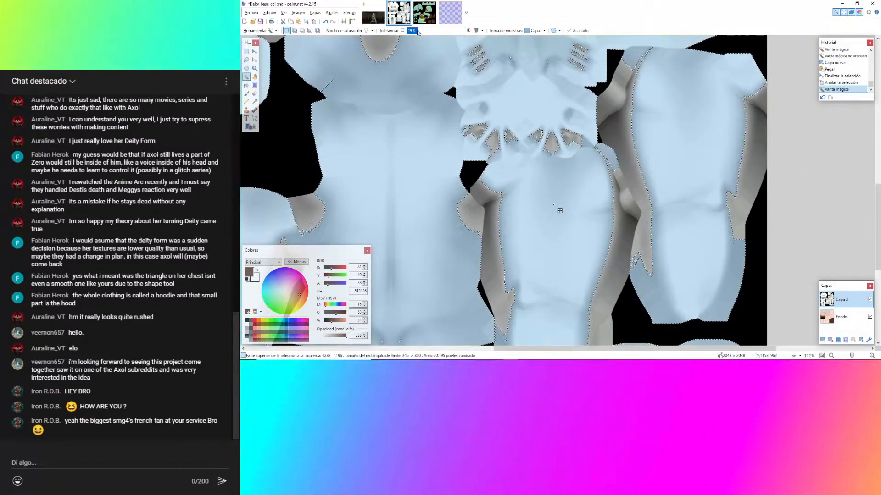
left_click_drag(418, 32, 416, 31)
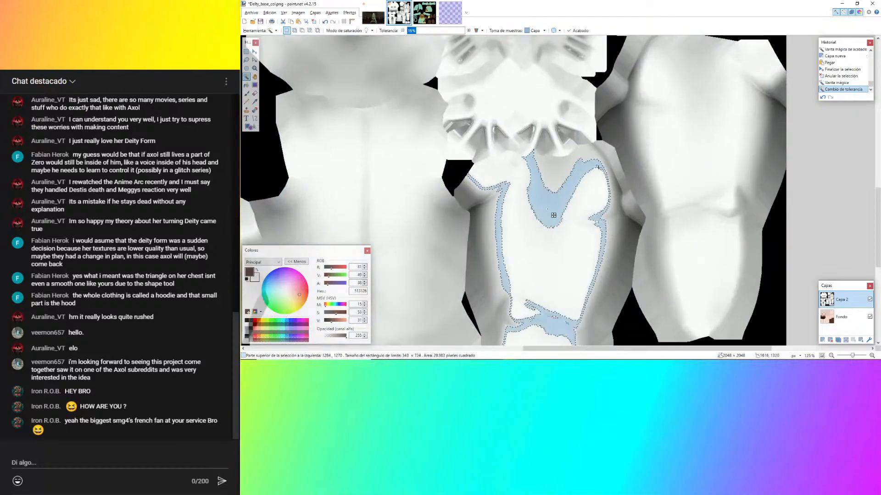
scroll(518, 159, "up", 3, "ctrl")
left_click(518, 160, "ctrl")
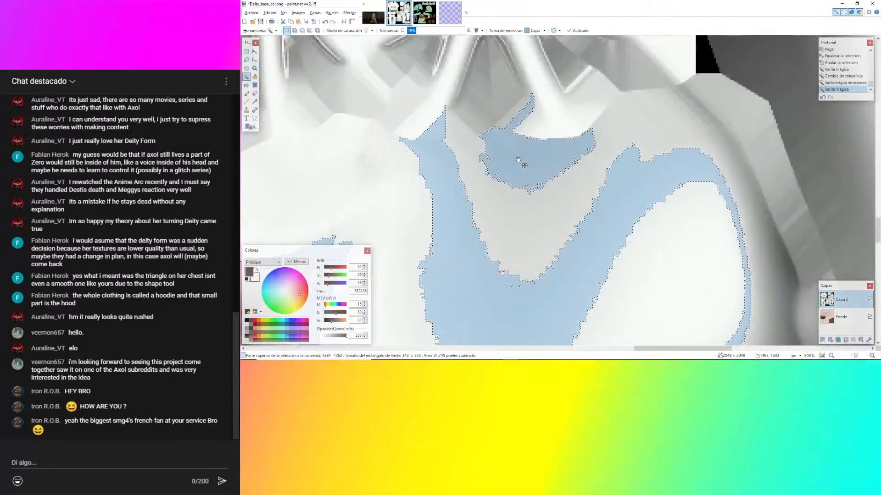
Extend the Magic Wand selection across the upper end of the leg island, lowering the tolerance further to limit the spread.
left_click(615, 151, "ctrl")
scroll(631, 146, "down", 2, "ctrl")
left_click(544, 163, "ctrl")
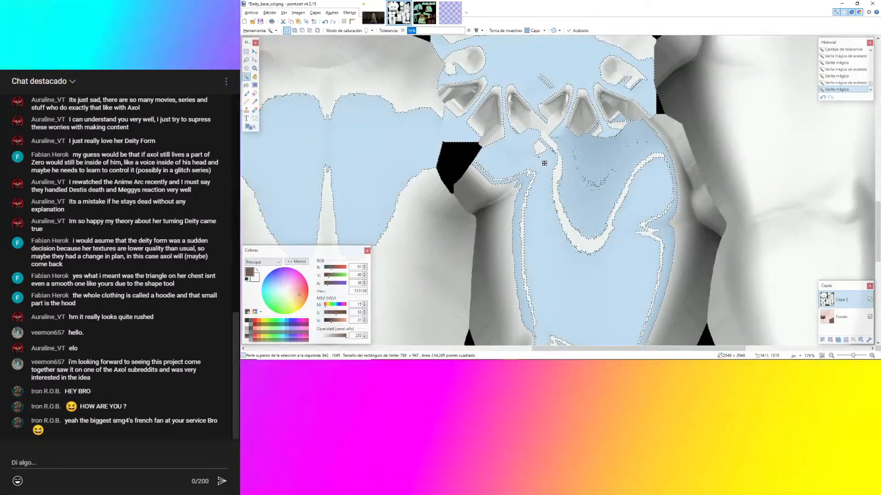
scroll(544, 163, "up", 2, "ctrl")
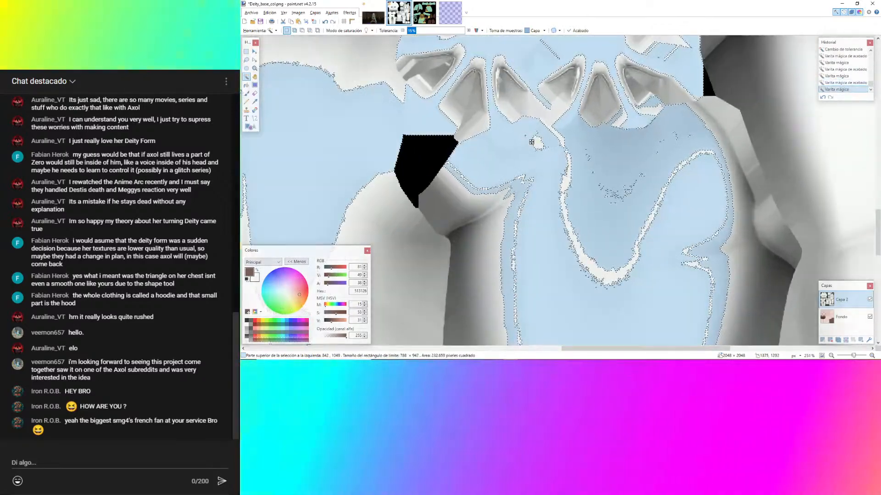
left_click_drag(415, 32, 410, 32)
scroll(490, 158, "up", 3, "ctrl")
left_click(491, 106, "ctrl")
left_click(500, 112, "ctrl")
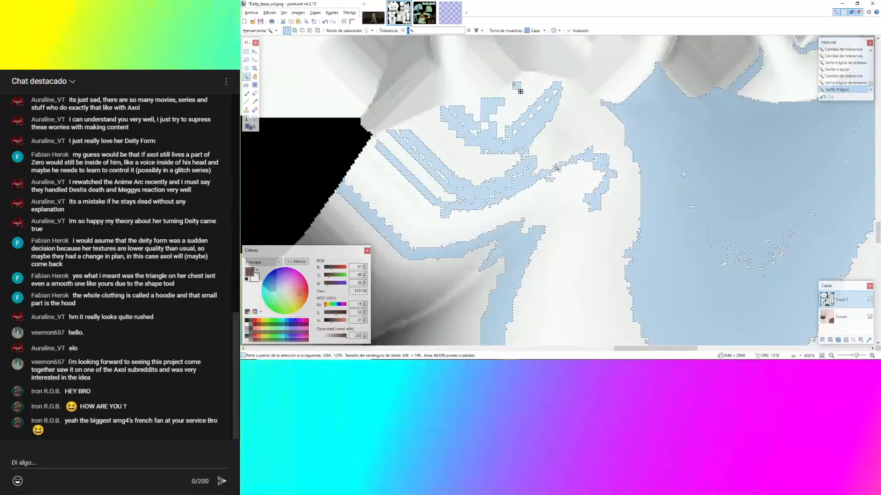
Add the missed areas along the leg island's upper edge, just under the fingers, to the selection with the Lasso.
scroll(516, 87, "down", 4, "ctrl")
left_click(246, 60)
scroll(667, 208, "up", 5, "ctrl")
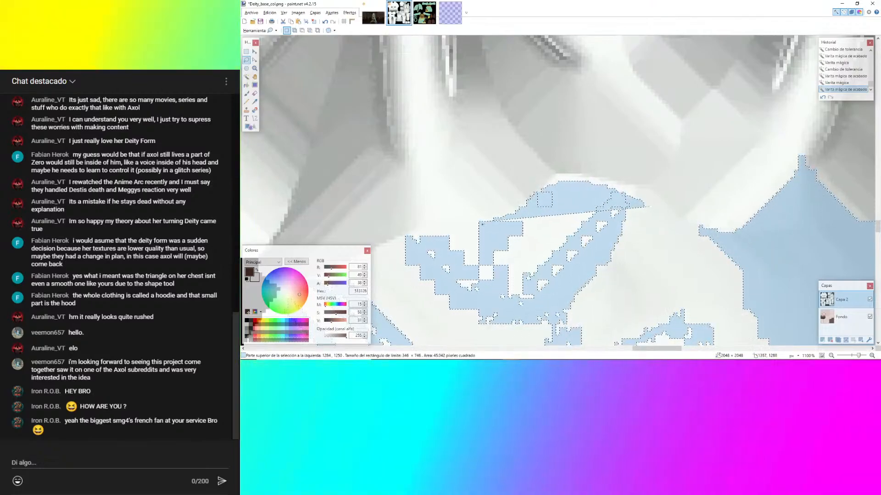
left_click_drag(414, 257, 414, 259, "ctrl")
scroll(482, 240, "up", 4, "ctrl")
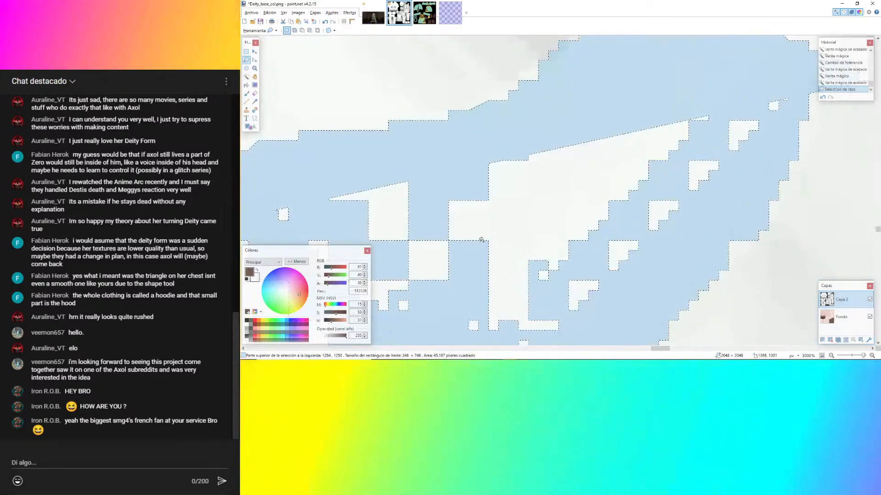
scroll(625, 132, "down", 4, "ctrl")
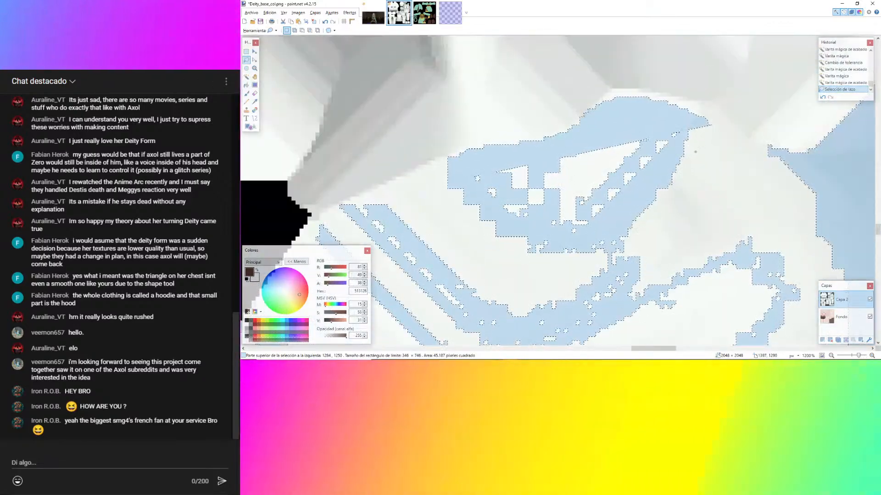
mouse_move(695, 150)
left_mouse_down("ctrl")
mouse_move(657, 125)
mouse_move(579, 149)
mouse_move(460, 207)
mouse_move(681, 305)
left_mouse_up("ctrl")
scroll(531, 163, "up", 4, "ctrl")
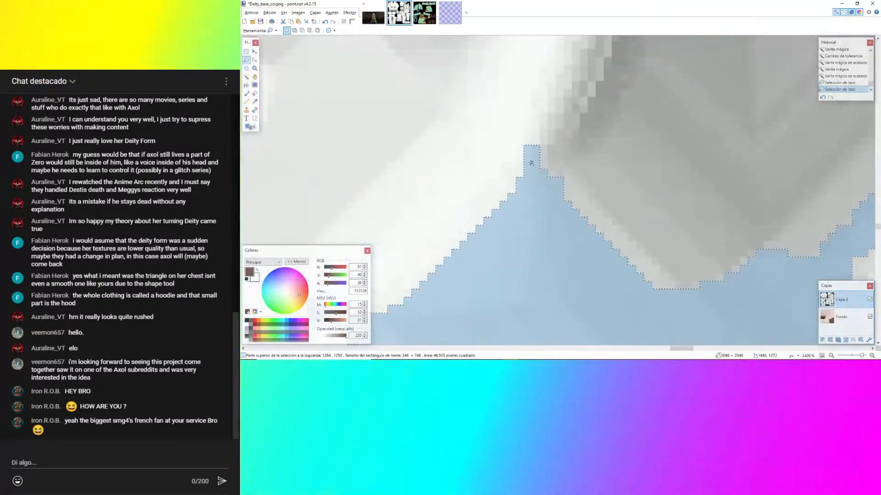
mouse_move(536, 148)
left_mouse_down("ctrl")
mouse_move(466, 123)
mouse_move(381, 193)
mouse_move(505, 197)
left_mouse_up("ctrl")
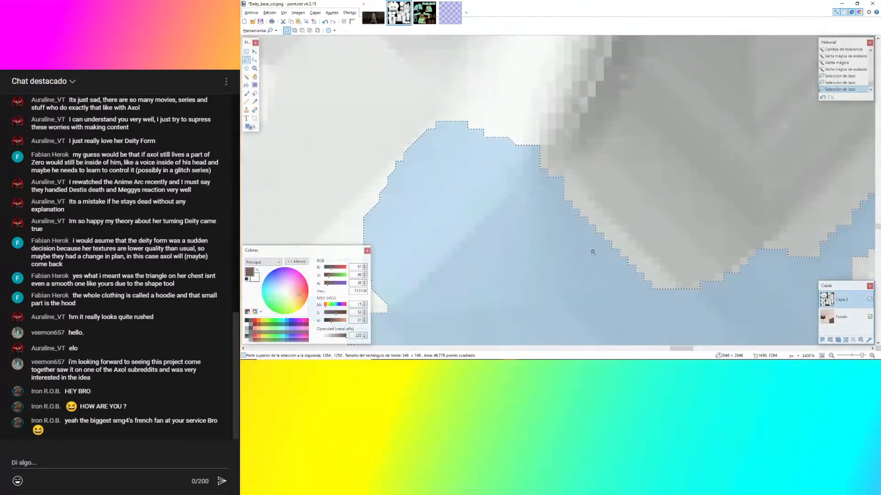
scroll(515, 226, "down", 4, "ctrl")
scroll(563, 177, "up", 3, "ctrl")
Add the unselected gaps between the lassoed areas and the thin upper border of the leg island with the Magic Wand.
left_click(246, 77)
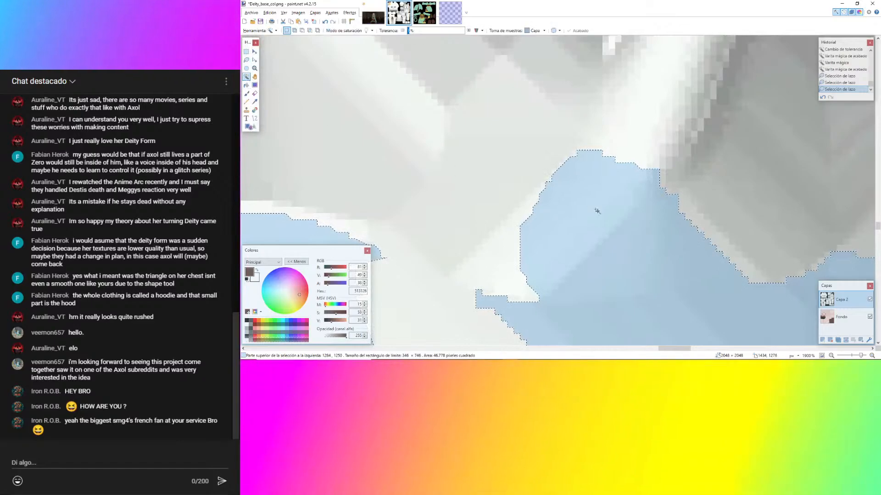
scroll(600, 212, "down", 5, "ctrl")
left_click(517, 262, "ctrl")
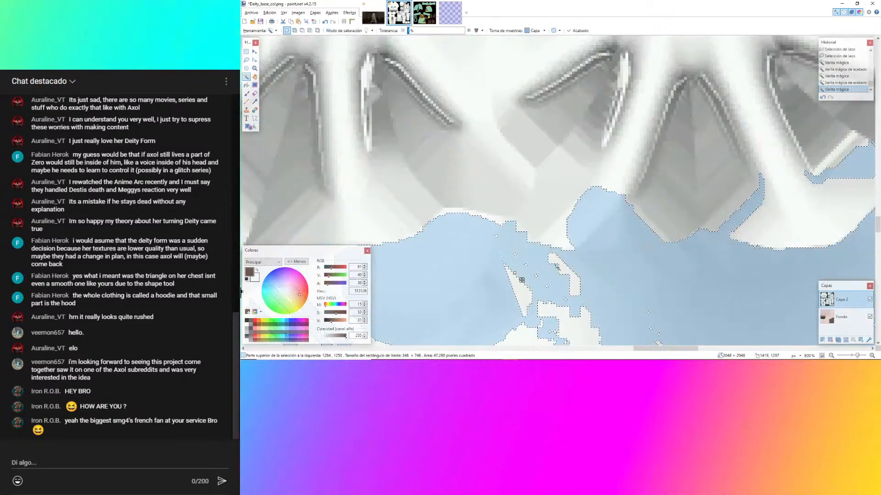
left_click(558, 262, "ctrl")
left_click(523, 268, "ctrl")
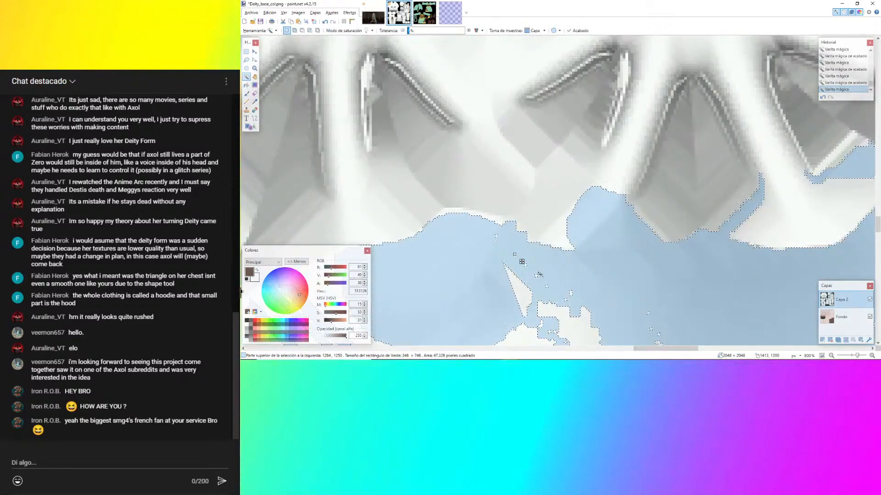
scroll(522, 262, "up", 4, "ctrl")
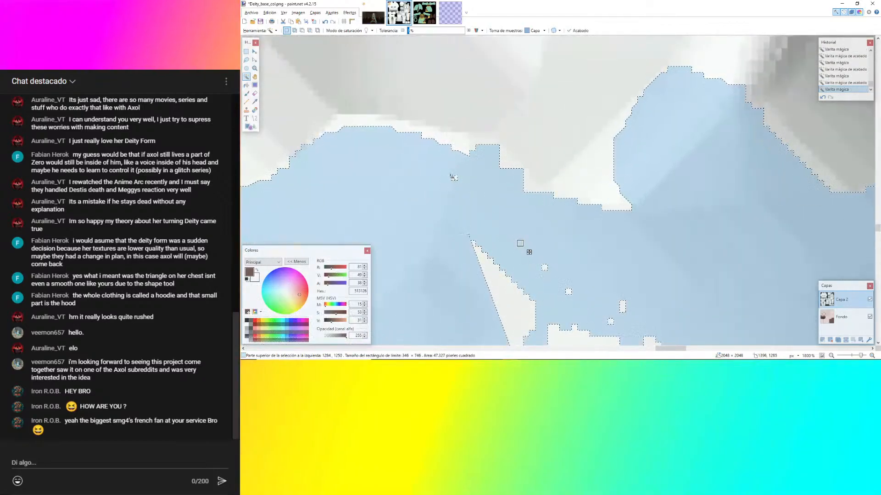
left_click(376, 124, "ctrl")
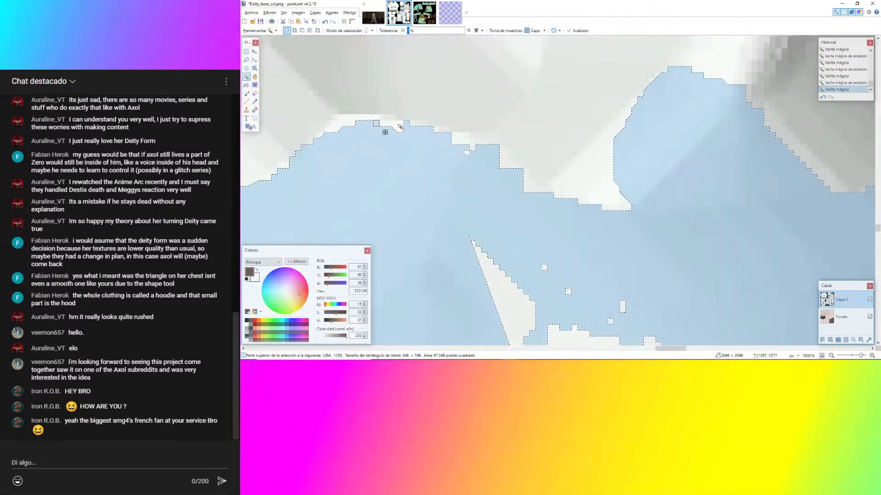
Add the remaining triangular sliver and stray pixel patches near the leg island's upper end to the selection.
scroll(537, 252, "down", 4, "ctrl")
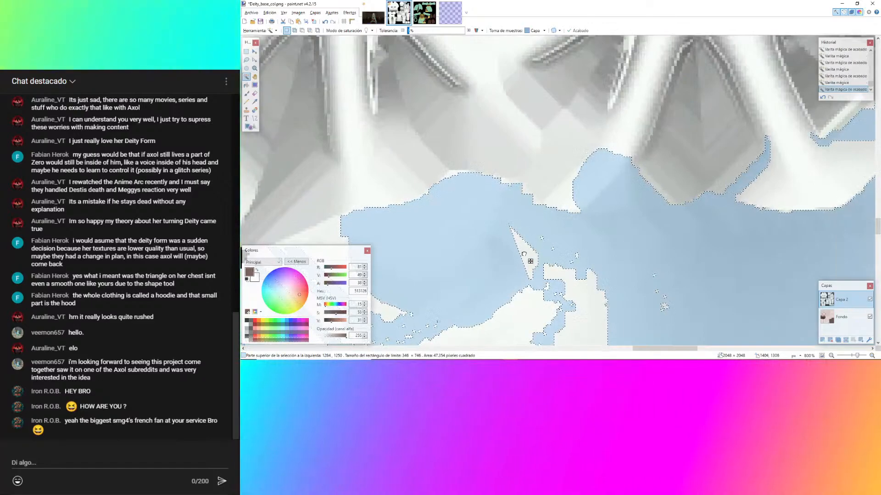
left_click(524, 254, "ctrl")
left_click(566, 197, "ctrl")
scroll(520, 249, "up", 3, "ctrl")
left_click(550, 284, "ctrl")
left_click(530, 237, "ctrl")
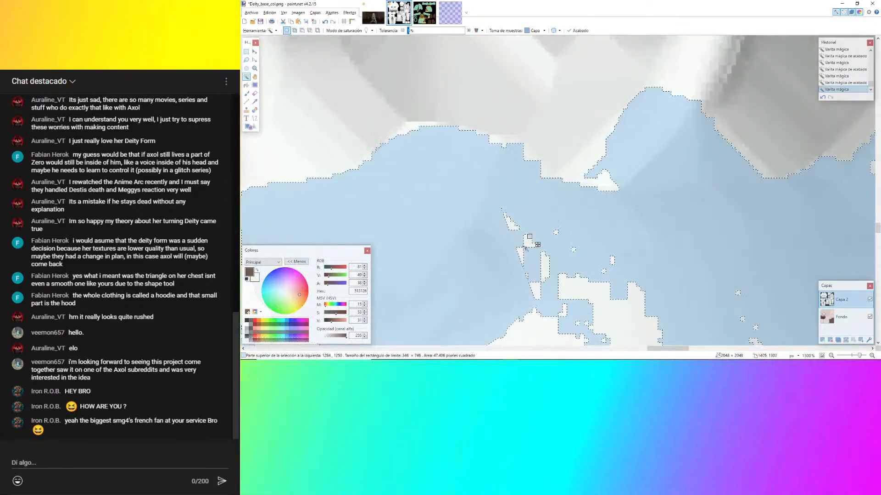
left_click(529, 239, "ctrl")
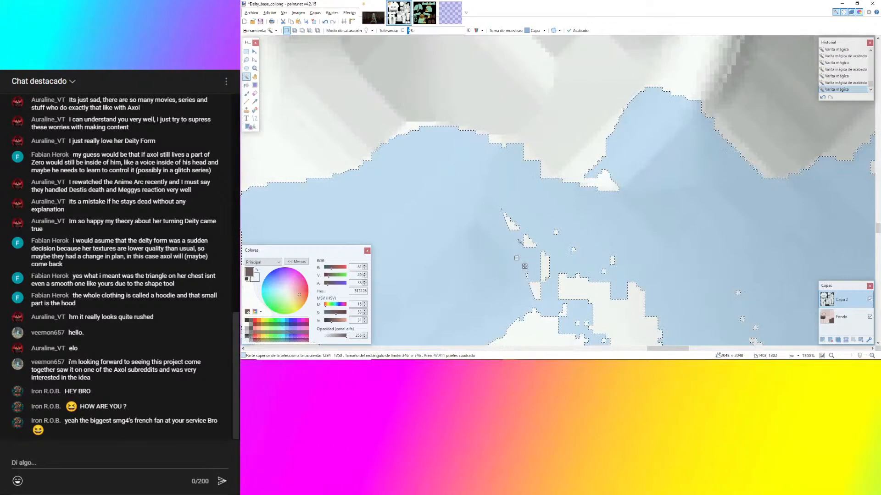
scroll(524, 266, "up", 3, "ctrl")
left_click(498, 204, "ctrl")
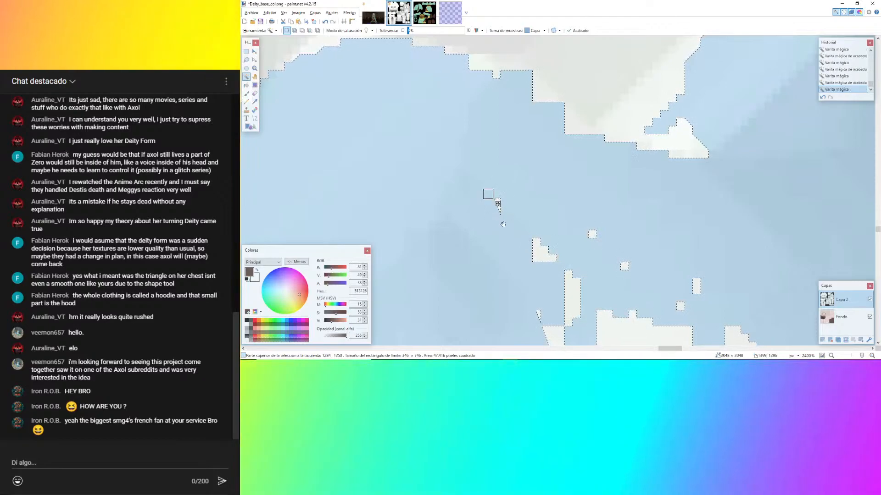
left_click(488, 194, "ctrl")
Fill the selected leg area with dark brown 513126 on a new layer and clear the selection.
scroll(488, 194, "down", 12, "ctrl")
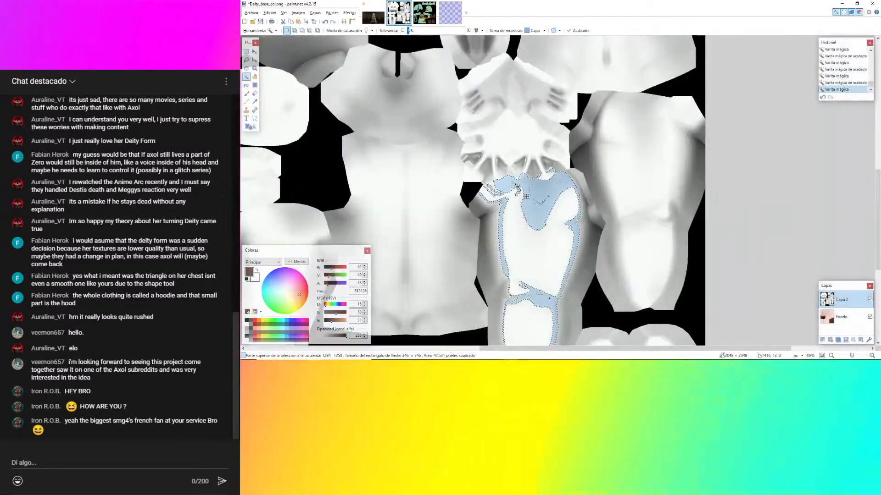
scroll(516, 187, "up", 5, "ctrl")
scroll(550, 192, "down", 8, "ctrl")
scroll(593, 198, "up", 5, "ctrl")
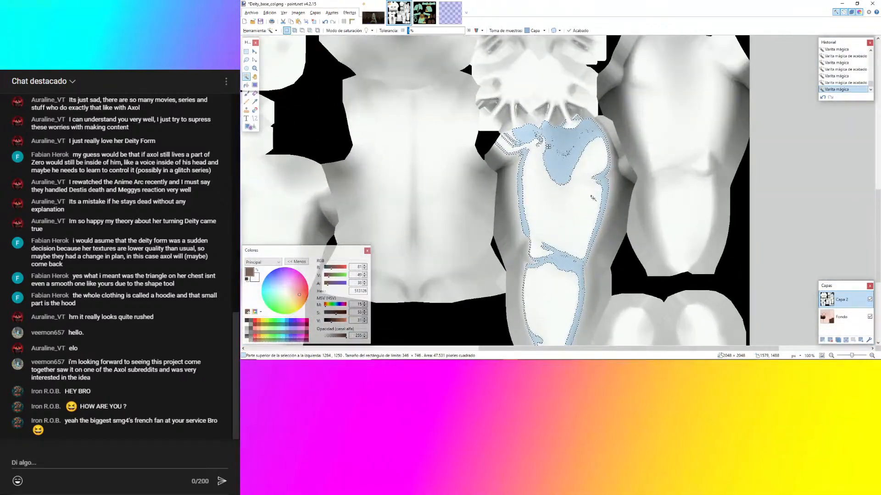
scroll(650, 110, "down", 3, "ctrl")
scroll(525, 221, "up", 3, "ctrl")
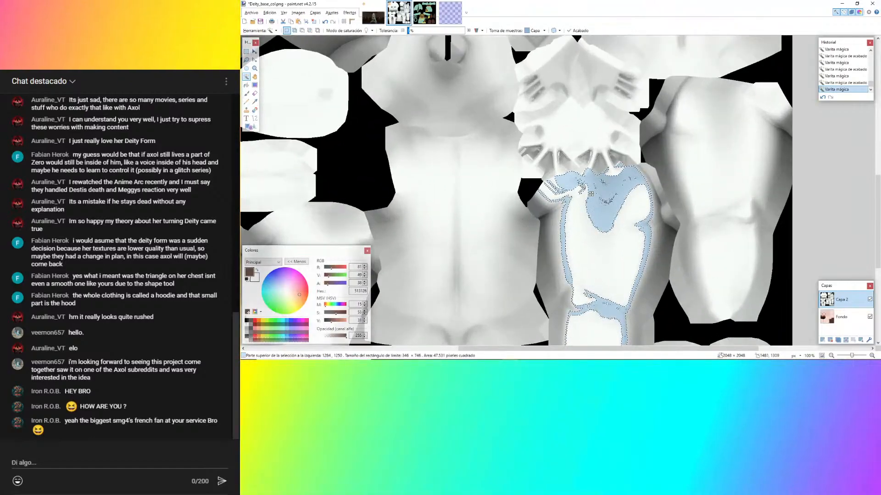
left_click(823, 341)
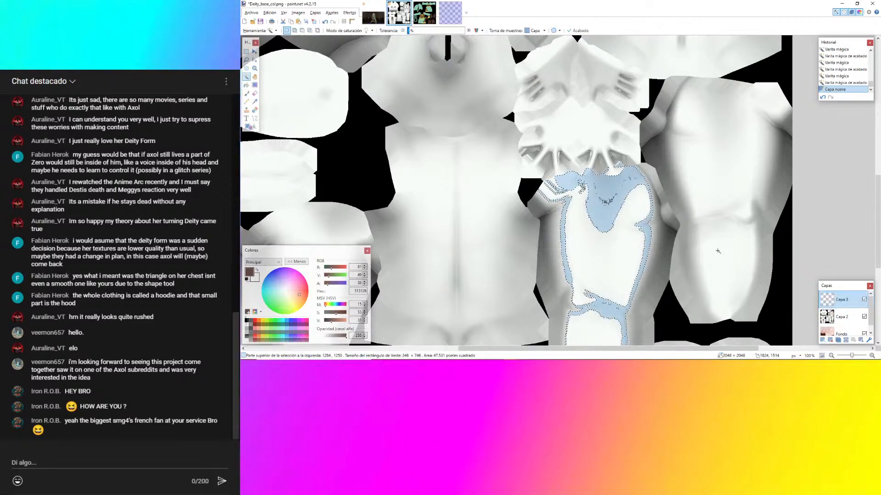
key("BackSpace")
key("ctrl+d")
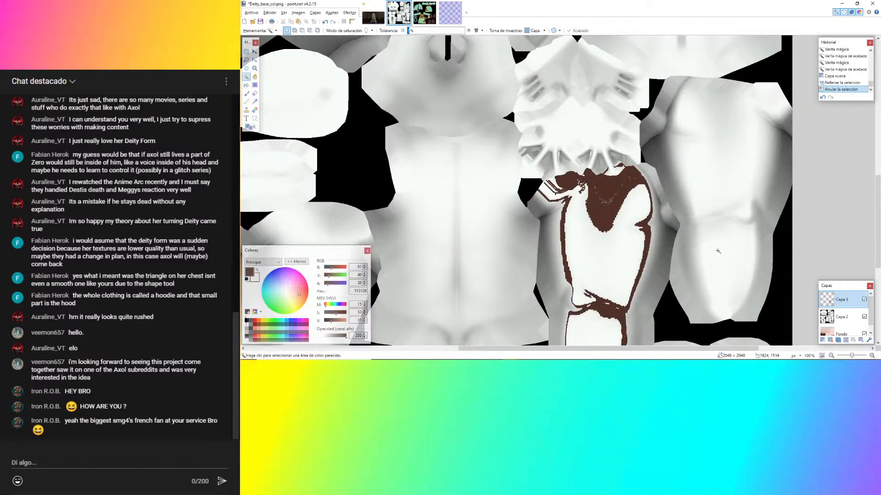
scroll(577, 178, "up", 6, "ctrl")
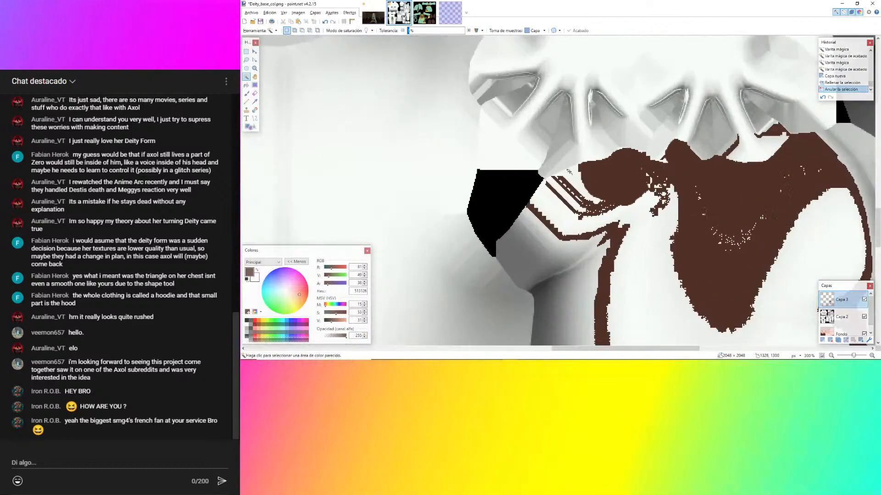
Try selecting the light strip beside the brown fill with the Magic Wand and merge Capa 3 down into Capa 2.
left_click(579, 175)
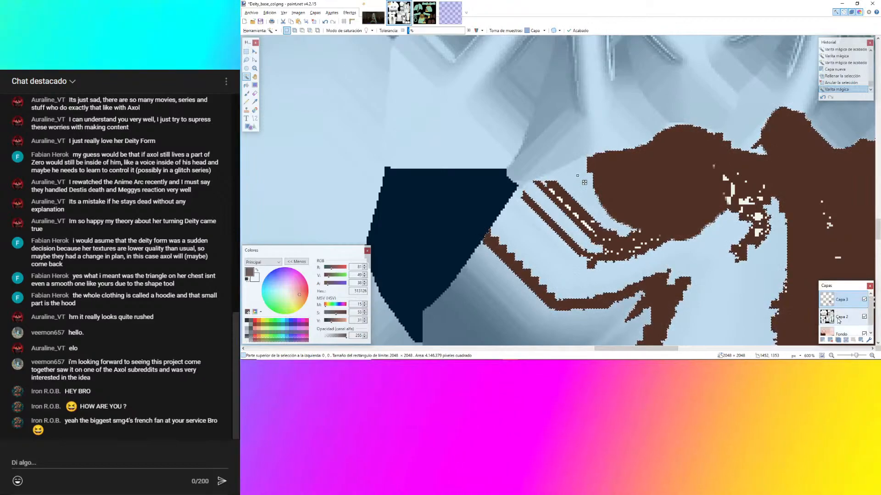
left_click(838, 318)
scroll(592, 156, "up", 5, "ctrl")
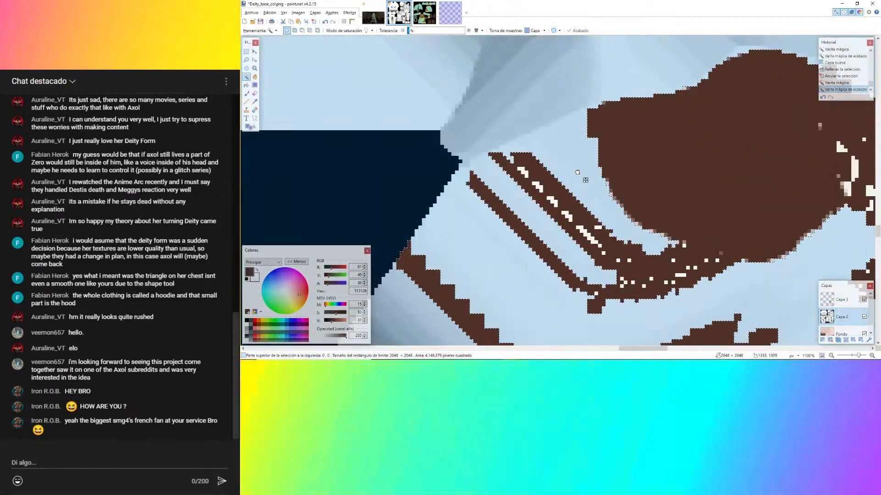
left_click(577, 173)
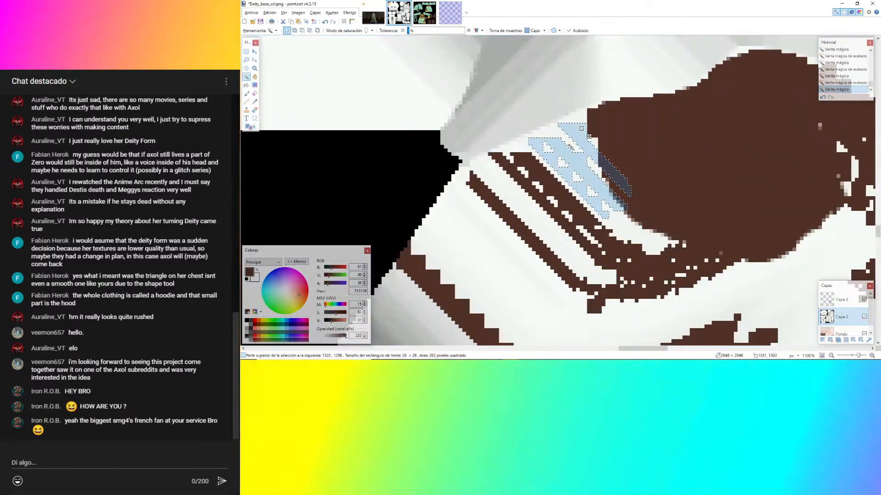
left_click(840, 299)
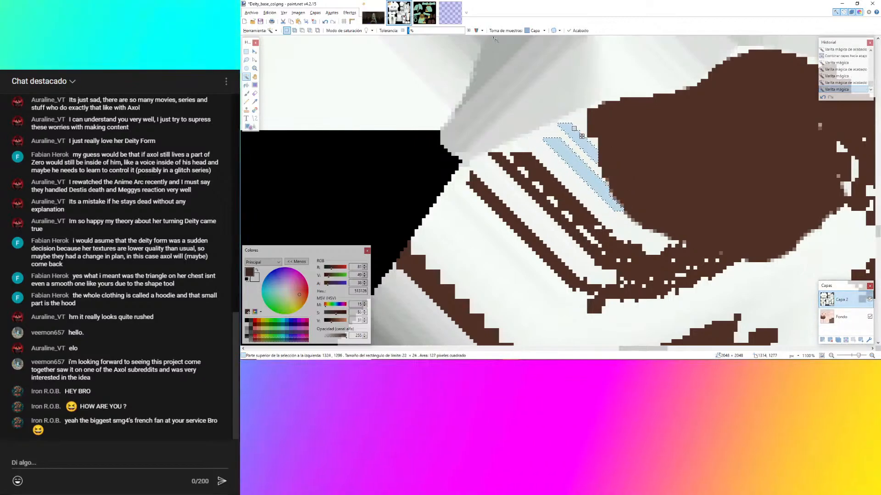
Select the white areas inside the brown leg outlines with a raised Magic Wand tolerance, adding the grey patch below the black wedge.
left_click(497, 176)
scroll(454, 174, "down", 7, "ctrl")
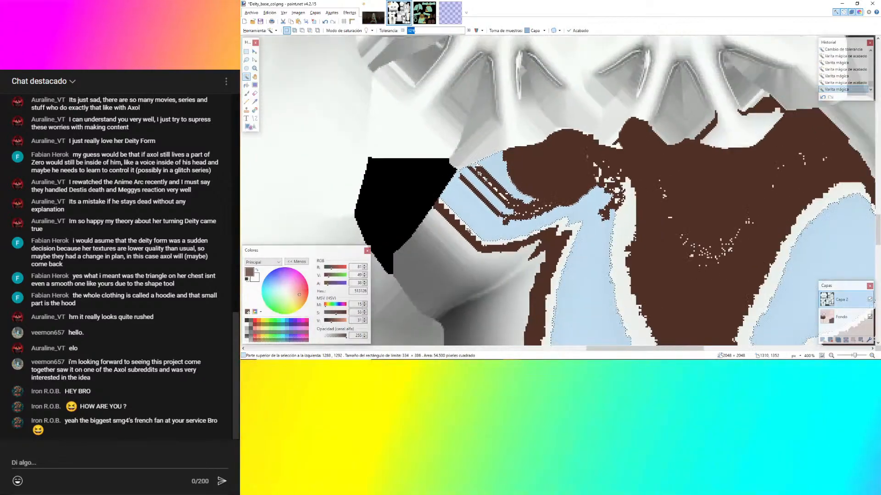
left_click(469, 231, "ctrl")
key("ctrl+z")
left_click(447, 247, "ctrl")
middle_click_drag(448, 268, 469, 205)
scroll(470, 206, "up", 1, "ctrl")
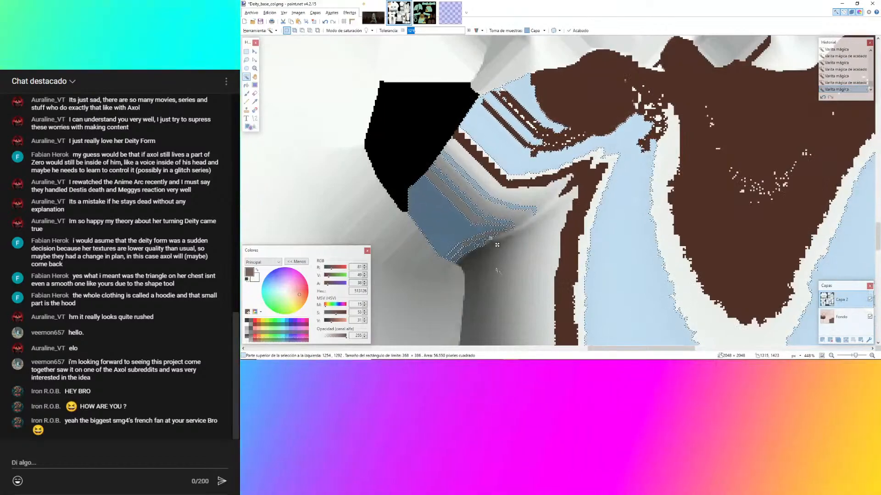
Add the dark crease below the grey patch and its stray unselected pixels to the selection.
scroll(471, 272, "up", 8, "ctrl")
left_click(428, 192, "ctrl")
left_click(434, 225, "ctrl")
left_click(475, 228, "ctrl")
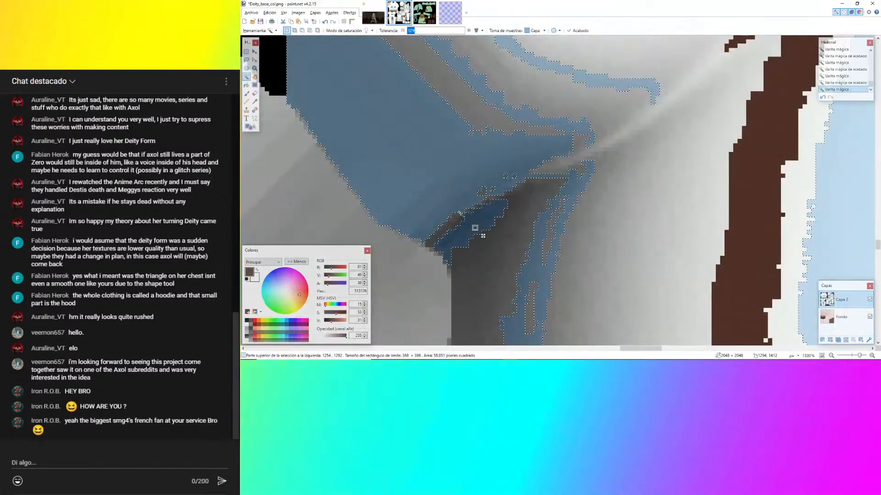
left_click(458, 219, "ctrl")
scroll(461, 213, "up", 5, "ctrl")
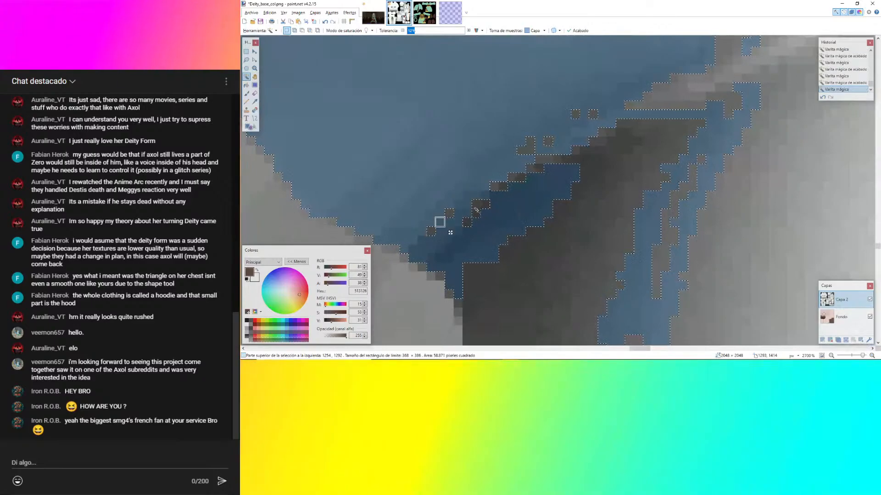
left_click(449, 214, "ctrl")
left_click(467, 222, "ctrl")
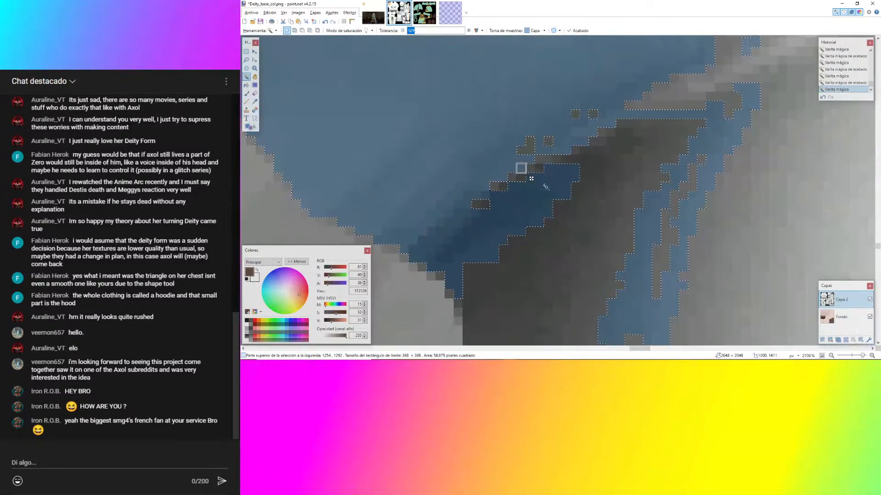
Add the dark shaded strip running down the leg below the crease, including the leftover pixels along it, to the selection.
scroll(572, 159, "down", 8, "ctrl")
scroll(611, 201, "up", 6, "ctrl")
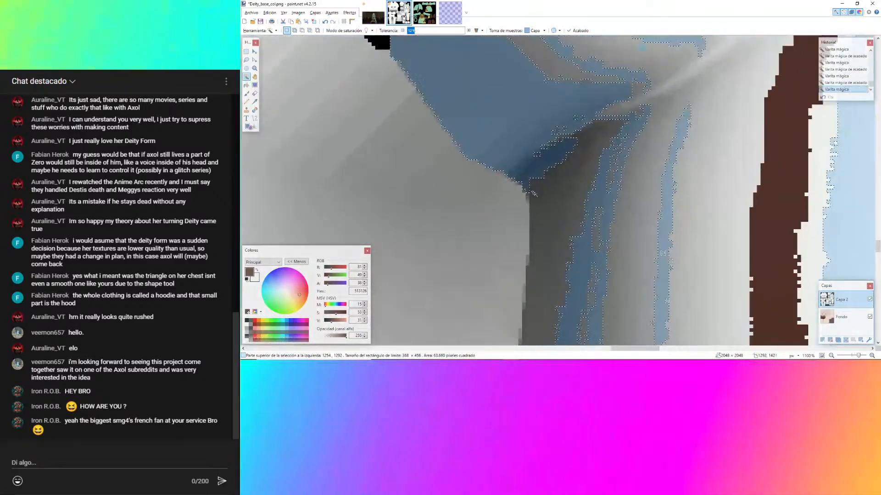
left_click(534, 196, "ctrl")
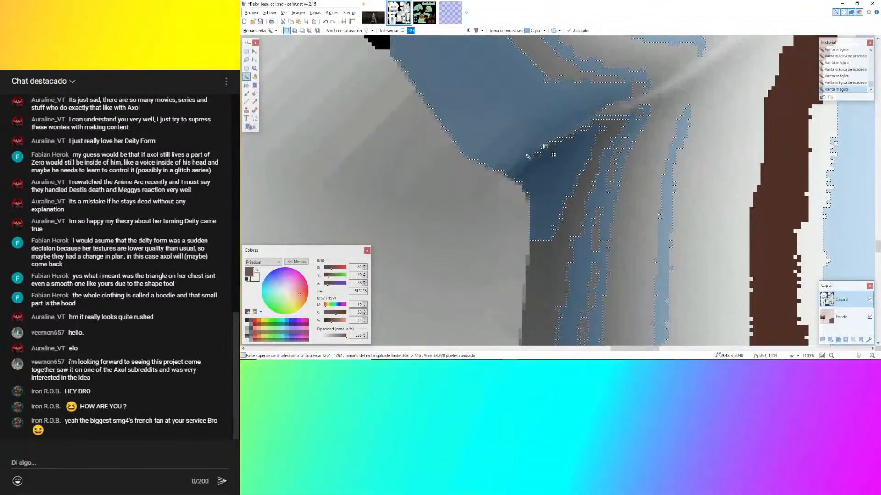
scroll(545, 147, "up", 4, "ctrl")
left_click(488, 191, "ctrl")
left_click(517, 168, "ctrl")
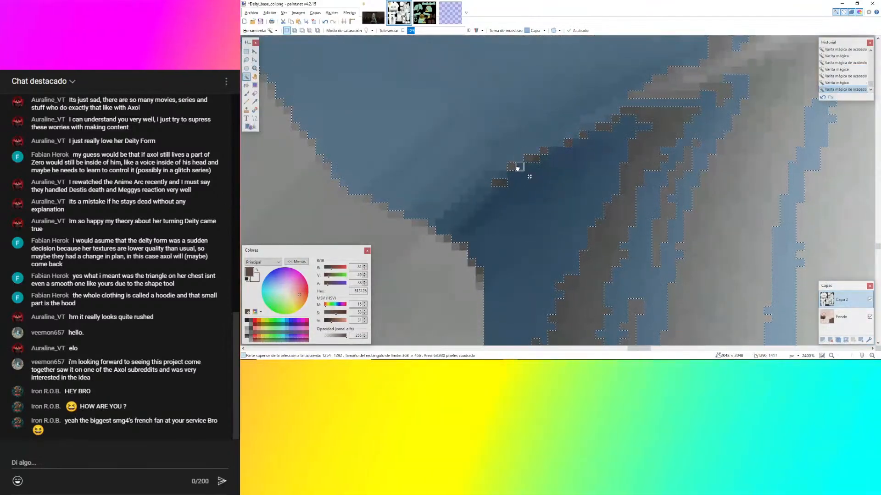
scroll(515, 166, "down", 8, "ctrl")
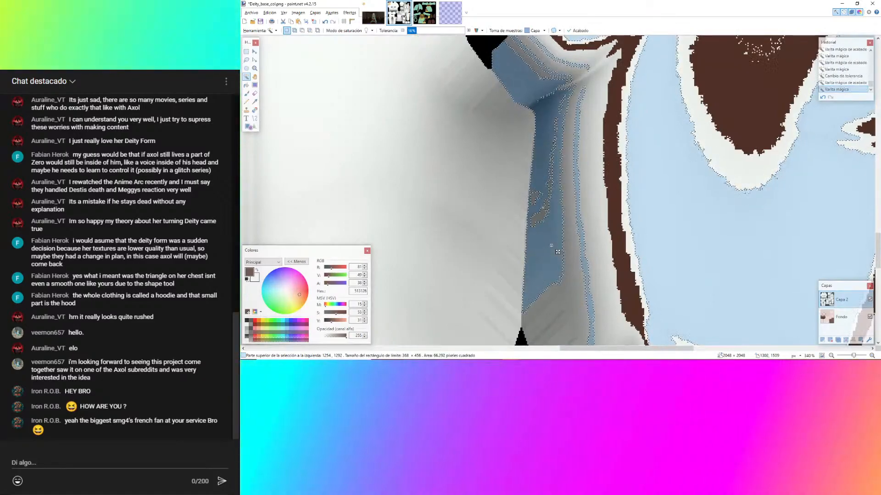
scroll(551, 217, "up", 5, "ctrl")
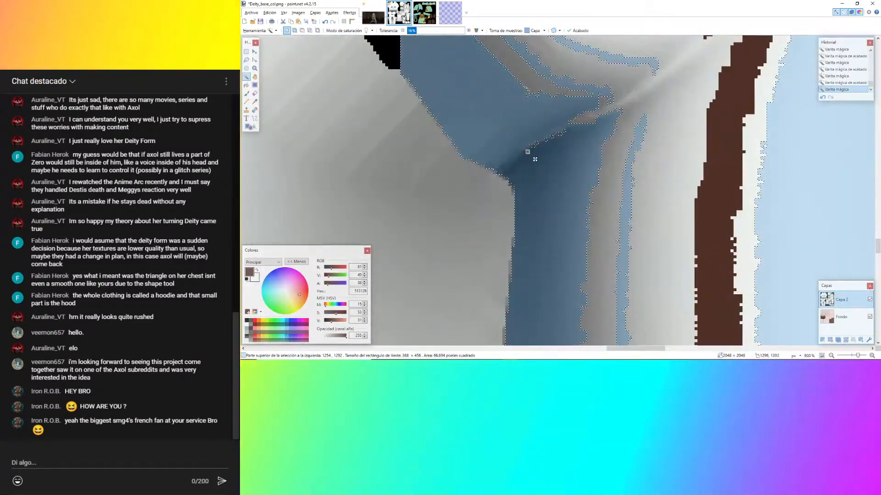
scroll(527, 88, "down", 8, "ctrl")
scroll(569, 119, "up", 3, "ctrl")
left_click(560, 149, "ctrl")
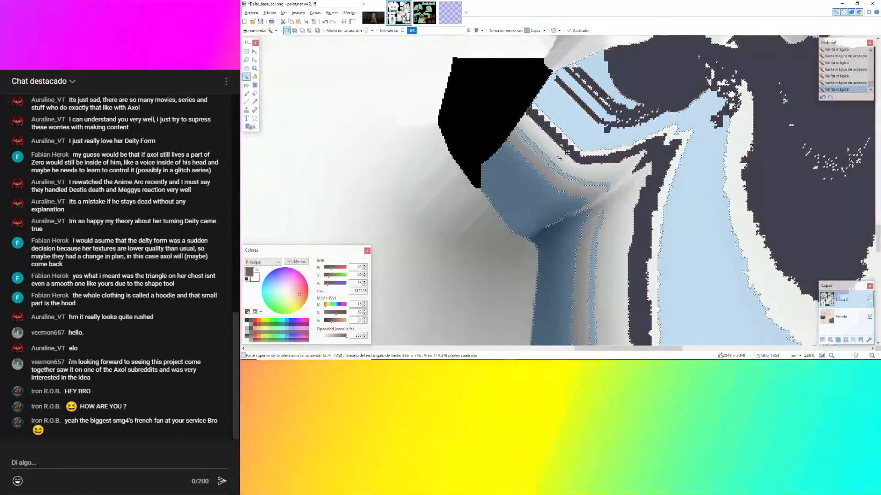
scroll(560, 156, "down", 3, "ctrl")
key("ctrl+z")
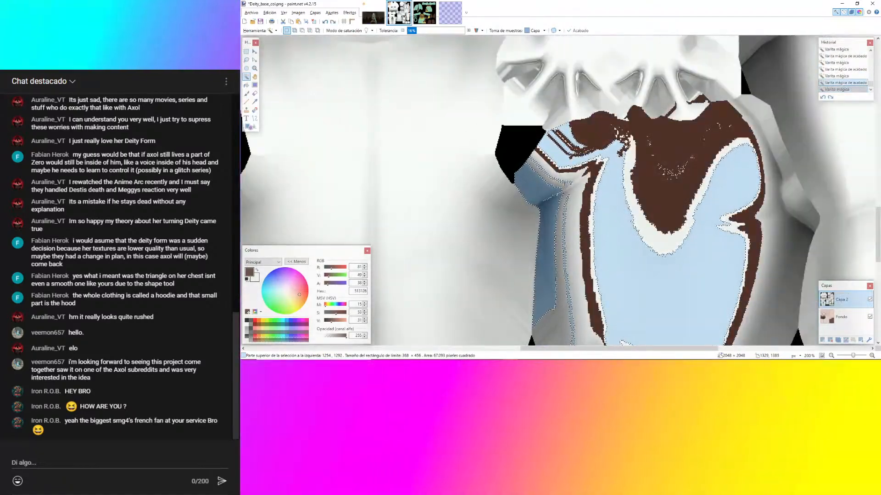
Fill the selected leg areas on Capa 2 with dark brown 513126.
key("BackSpace")
scroll(585, 189, "down", 3, "ctrl")
scroll(581, 238, "up", 5, "ctrl")
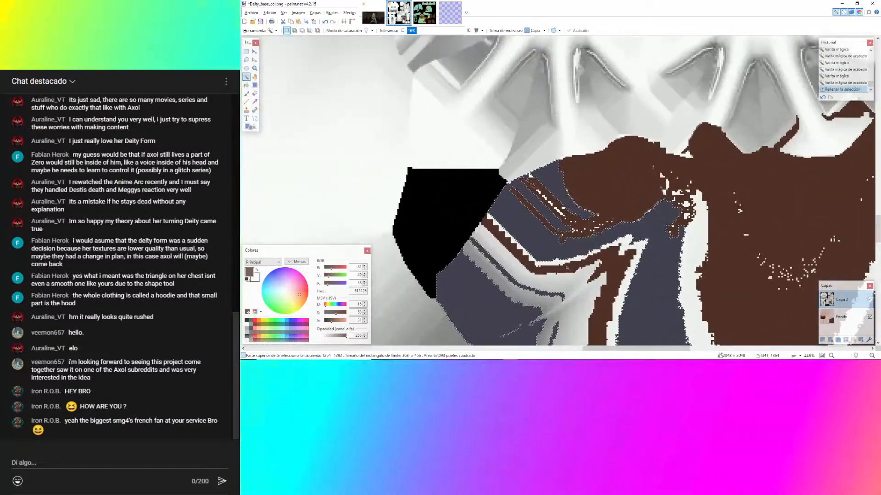
Select the remaining light bands along the leg's side with the Magic Wand at 29% tolerance, plus the white lower leg area.
left_click(592, 274)
left_click(577, 279)
left_click(543, 262, "ctrl")
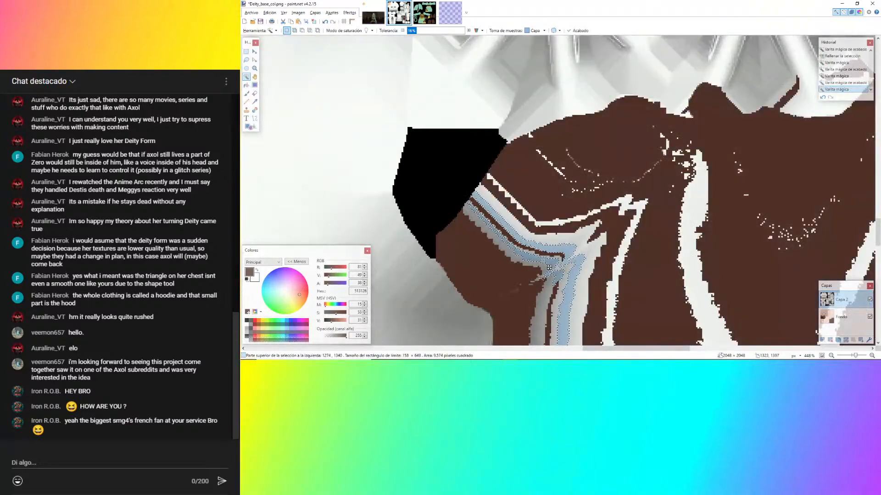
scroll(546, 283, "up", 3, "ctrl")
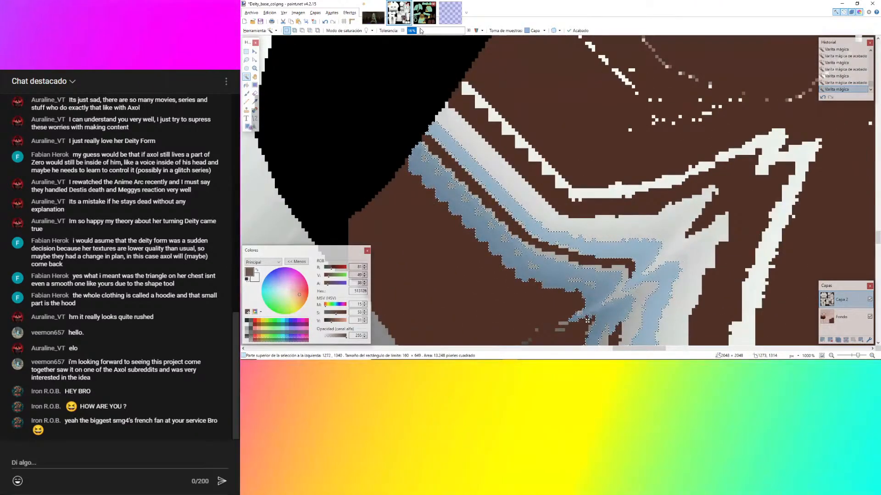
left_click(425, 31)
scroll(462, 194, "up", 1, "ctrl")
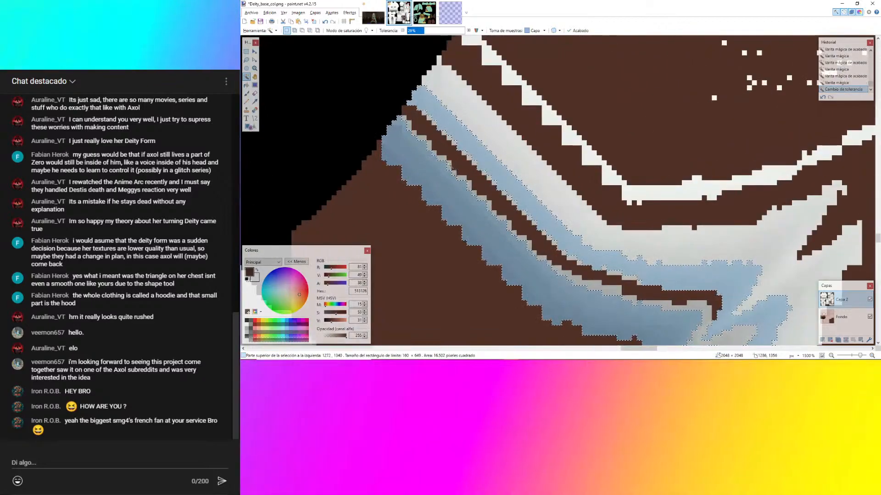
left_click(451, 173)
left_click(479, 132)
scroll(479, 132, "down", 10, "ctrl")
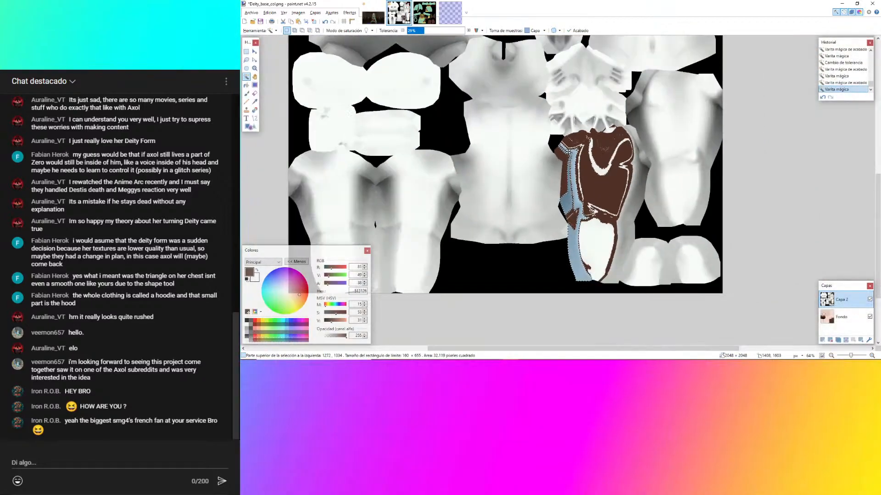
left_click(596, 270)
Add the white patch beneath the fingertip at the leg's upper edge to the selection with the tolerance lowered to 0%.
scroll(547, 207, "up", 6, "ctrl")
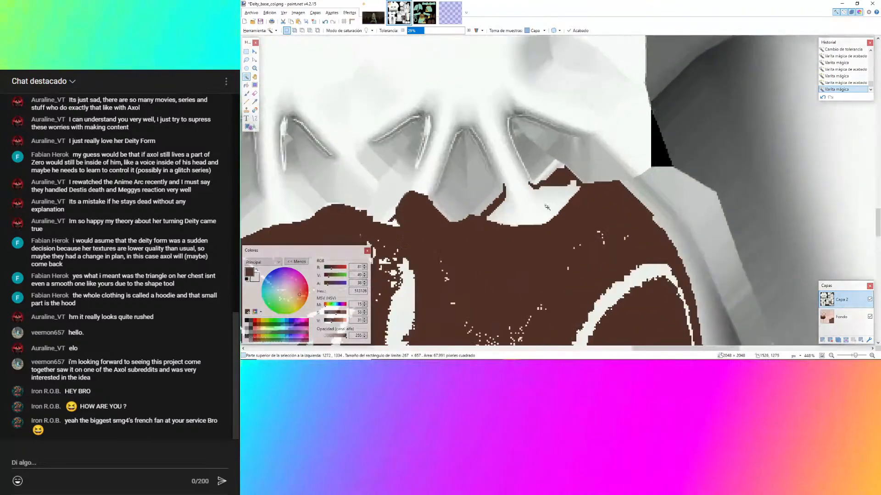
scroll(547, 207, "up", 4, "ctrl")
left_click(535, 228)
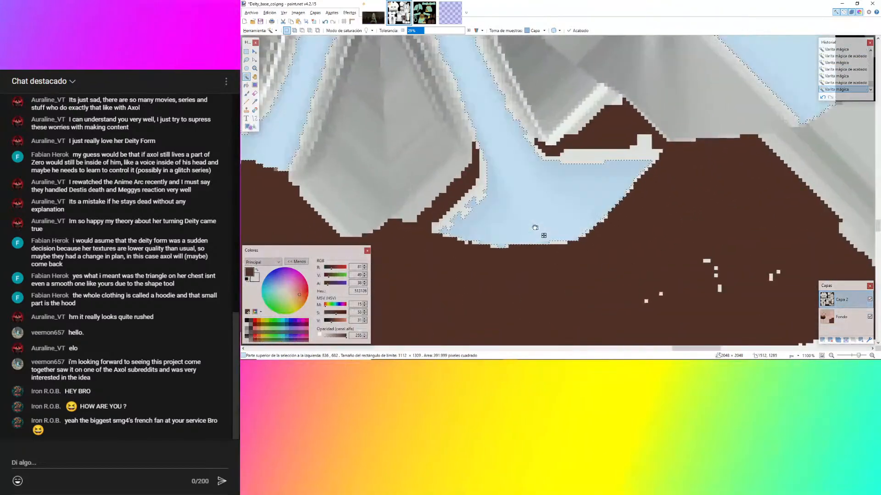
left_click_drag(421, 32, 403, 34)
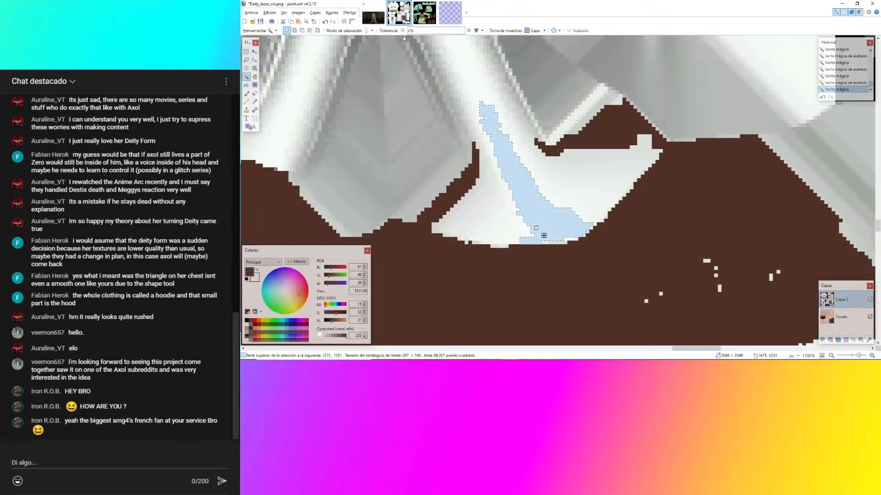
scroll(573, 130, "down", 7, "ctrl")
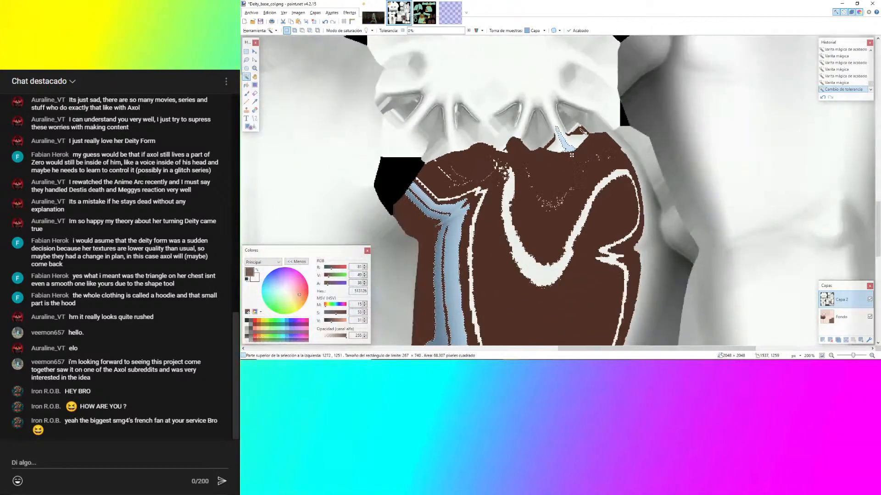
Hide Capa 2 and select part of the pale leg area under the fingers on the Fondo layer with the Magic Wand.
left_click(869, 300)
scroll(523, 150, "up", 3, "ctrl")
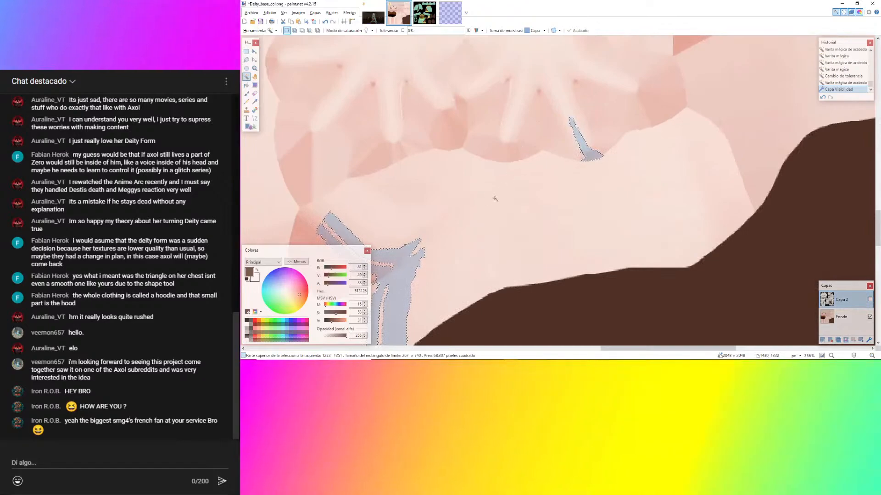
left_click(495, 198)
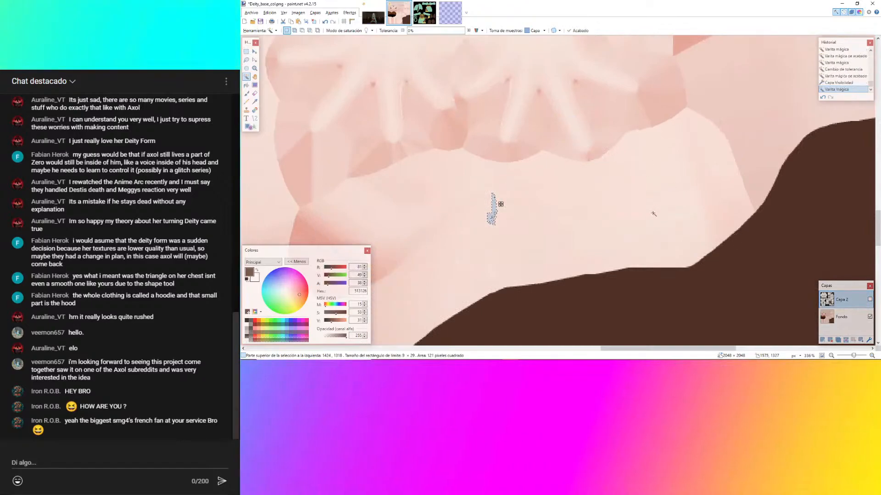
left_click(841, 317)
left_click(560, 176)
scroll(532, 157, "down", 3, "ctrl")
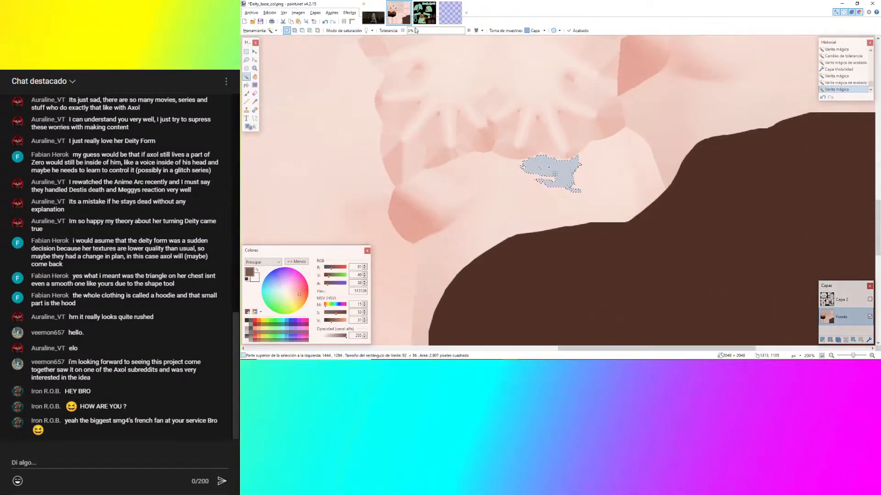
Set the Magic Wand tolerance to 18% to expand the selection over the pale leg area.
left_click_drag(415, 30, 419, 33)
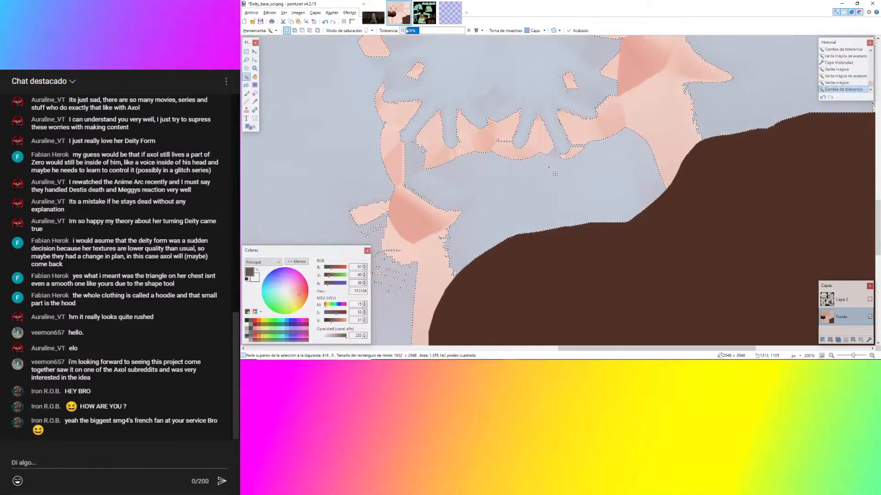
left_click(404, 30)
left_click(404, 30)
scroll(441, 172, "up", 3, "ctrl")
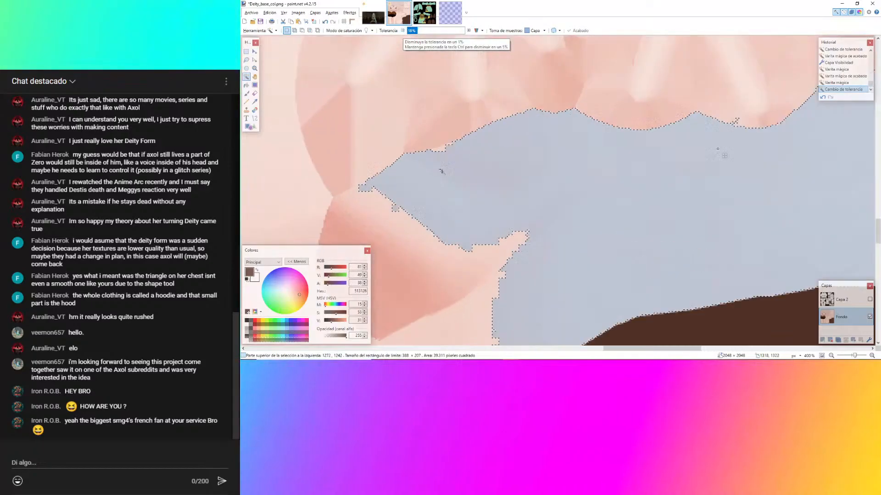
Redo the Magic Wand selection of the pale leg area from a point just below its upper edge, undoing the overly wide picks.
left_click(462, 165)
key("ctrl+z")
scroll(437, 152, "up", 5, "ctrl")
left_click(443, 144)
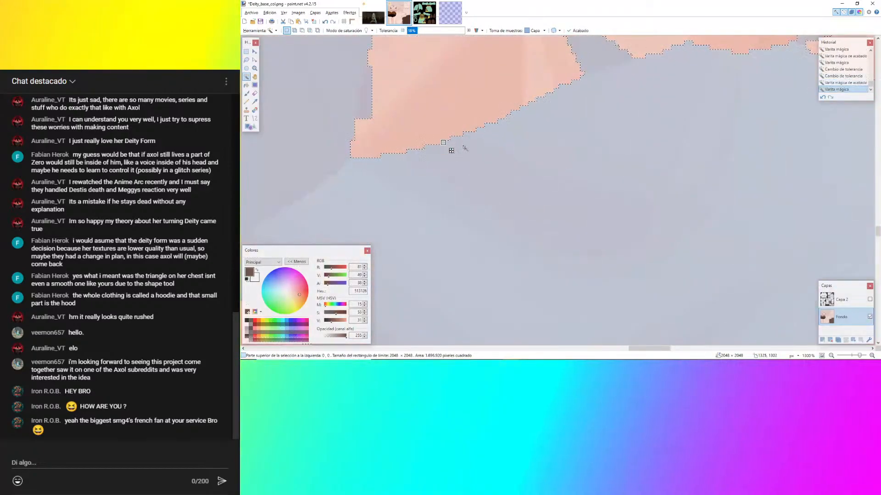
key("ctrl+z")
left_click(457, 147)
Lower the Magic Wand tolerance to 0% and raise it slightly to tighten the pale leg selection along the fingertips.
left_click(415, 31)
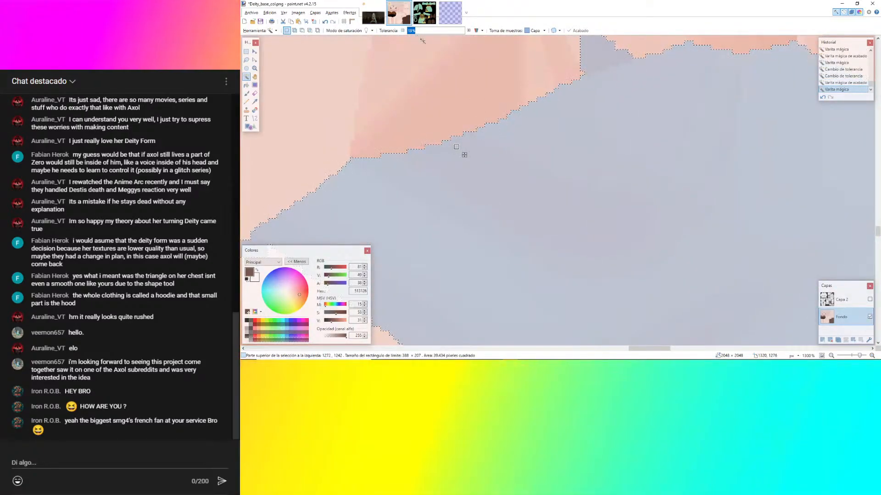
scroll(438, 128, "down", 7, "ctrl")
scroll(468, 110, "up", 6, "ctrl")
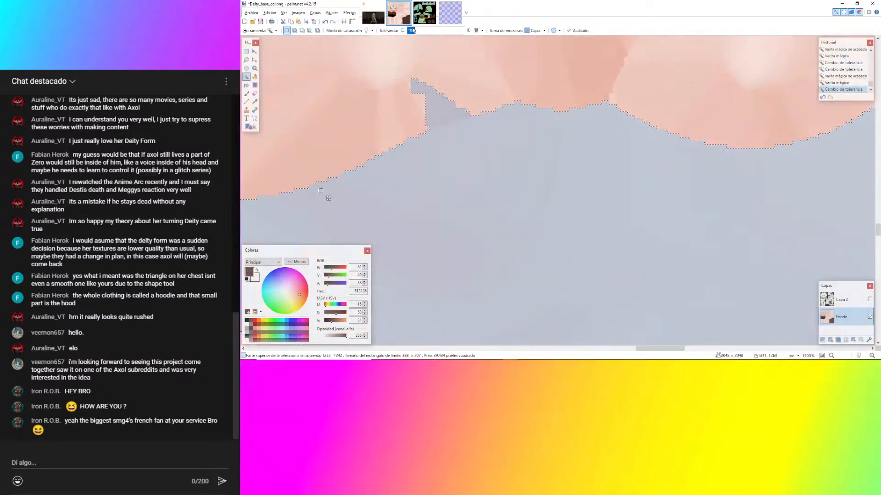
left_click(413, 31)
scroll(397, 41, "down", 6, "ctrl")
scroll(397, 41, "up", 4, "ctrl")
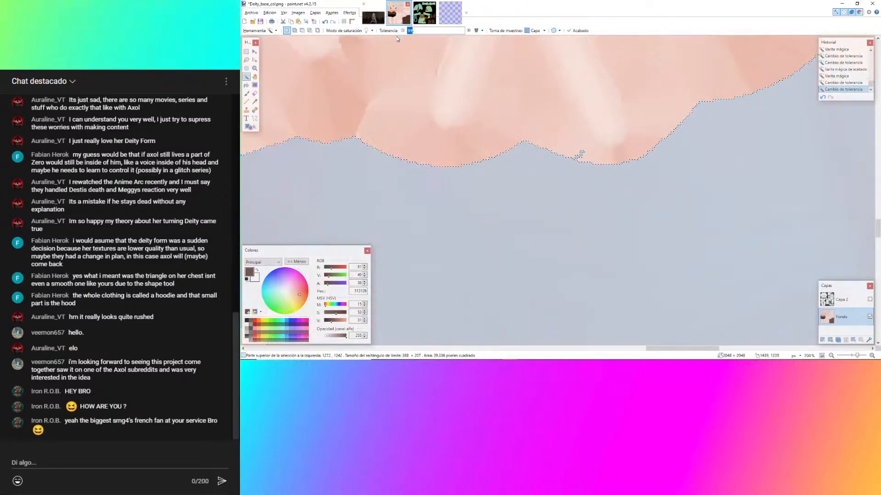
left_click(407, 31)
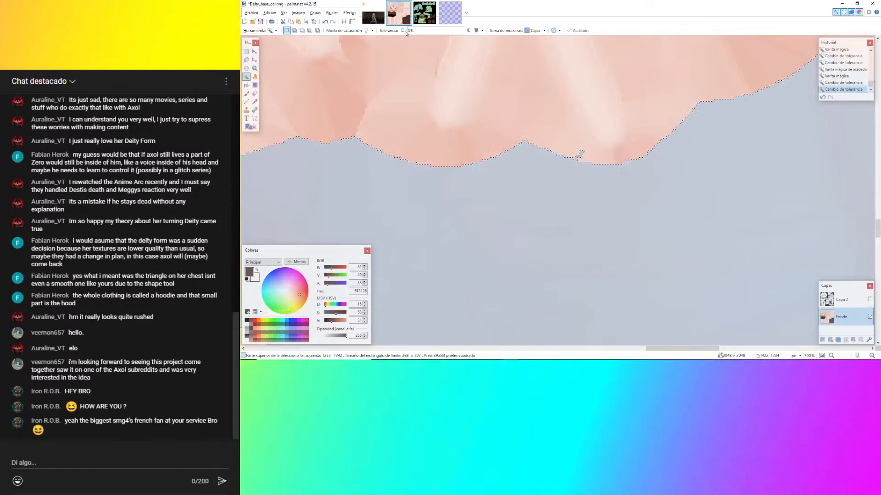
scroll(534, 114, "down", 8, "ctrl")
scroll(472, 150, "up", 3, "ctrl")
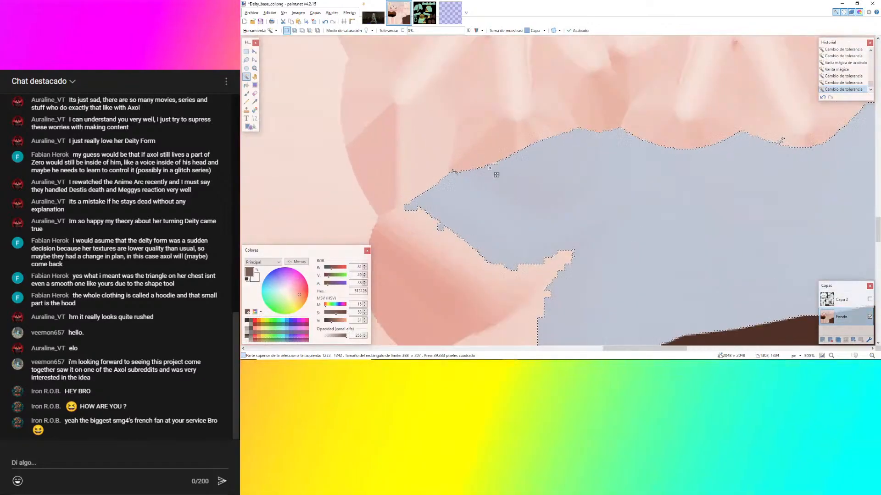
scroll(473, 150, "up", 5, "ctrl")
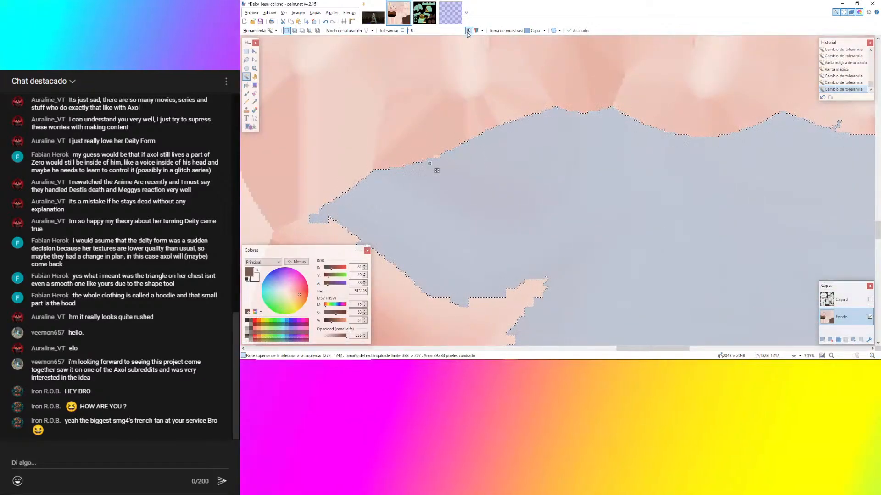
left_click(468, 31)
scroll(546, 151, "down", 6, "ctrl")
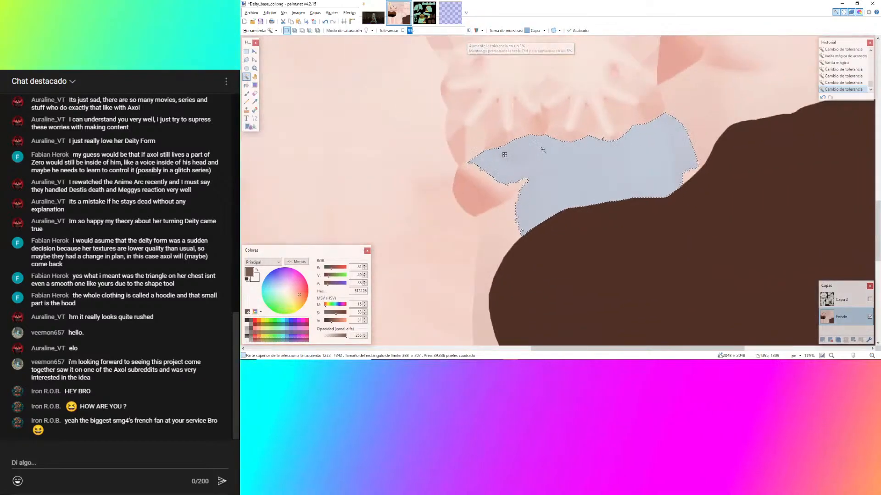
Show Capa 2, fill the selected leg area with brown on a new layer above it, and clear the selection.
left_click(869, 300)
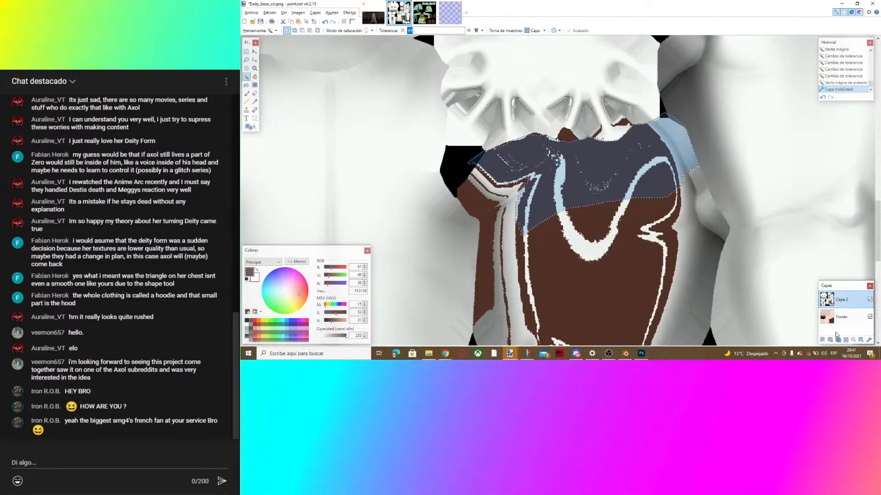
key("ctrl+d")
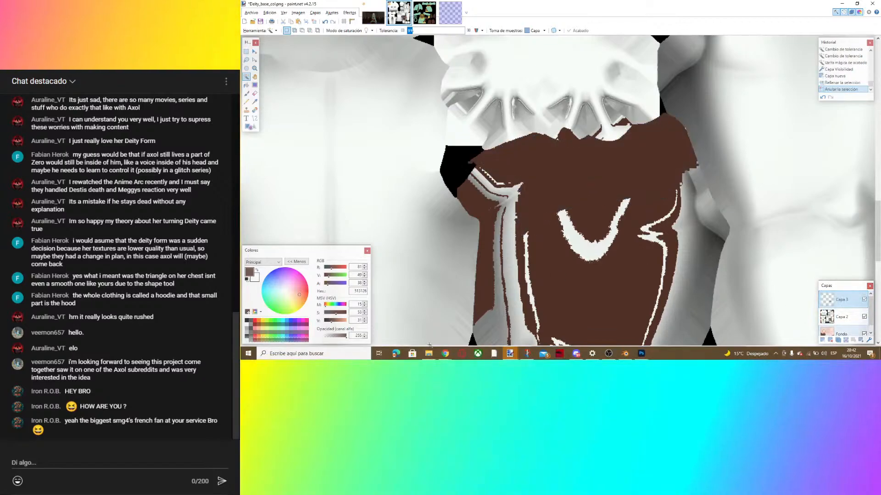
Copy base_abo.png from the melony folder in File Explorer and paste it over Capa 2 of Deity_base_col.png.
left_click(430, 350)
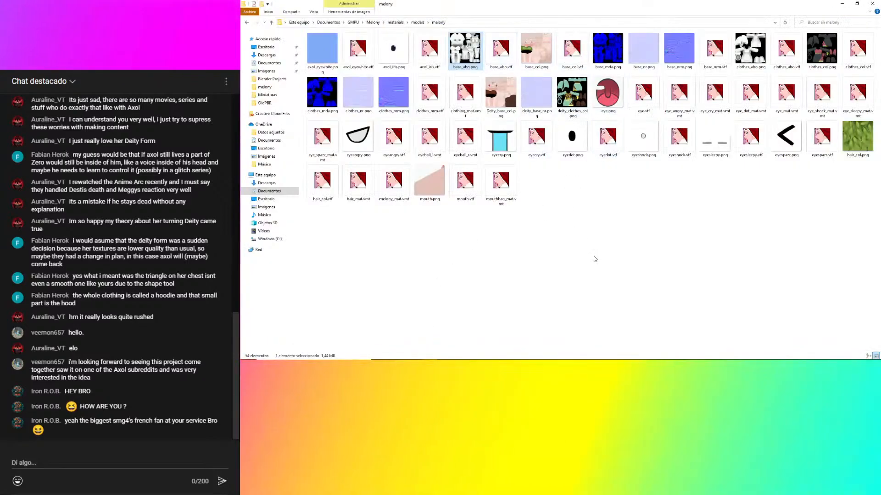
left_click(510, 353)
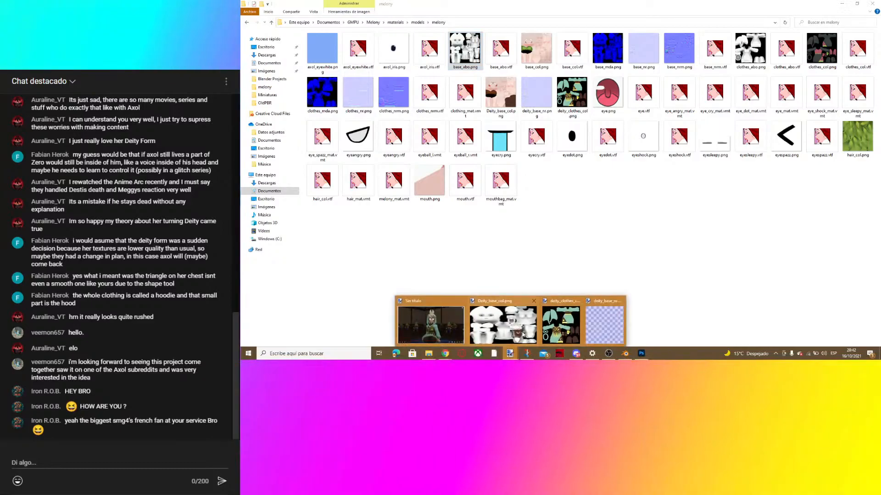
left_click(502, 323)
left_click(841, 317)
key("ctrl+v")
key("ctrl+d")
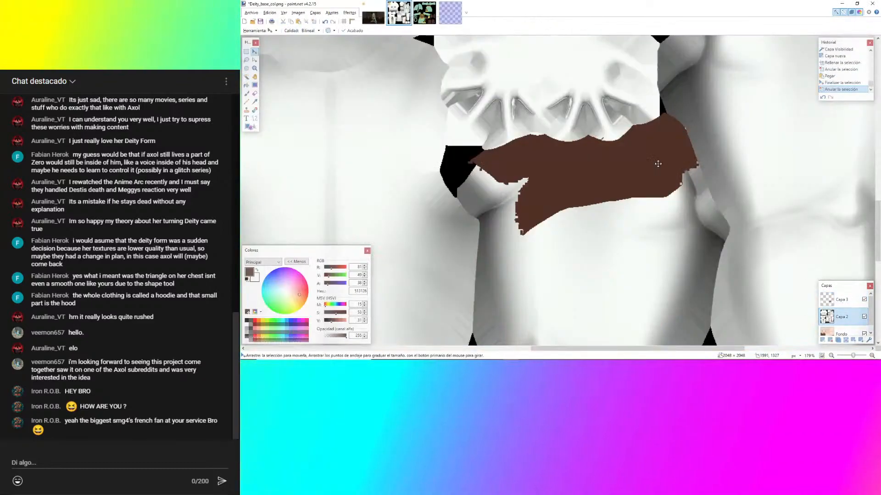
Check the live chat in its Chrome window and return to the texture in paint.net.
mouse_move(601, 359)
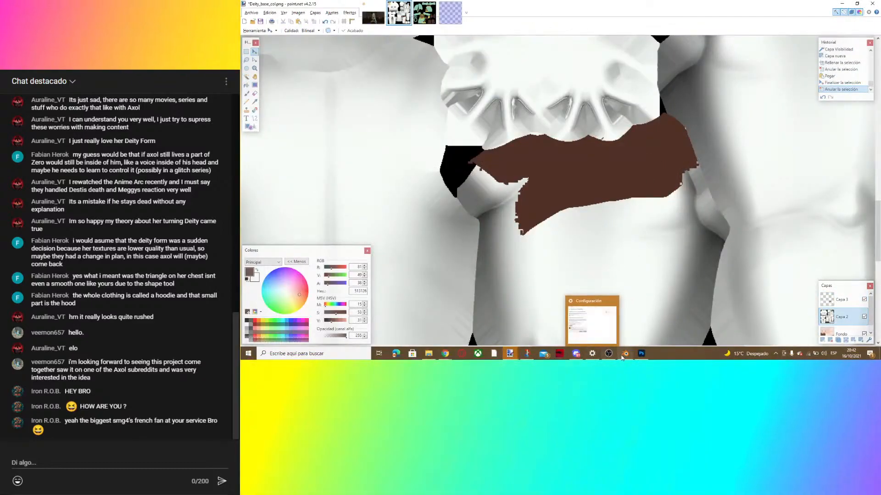
mouse_move(443, 356)
left_click(480, 325)
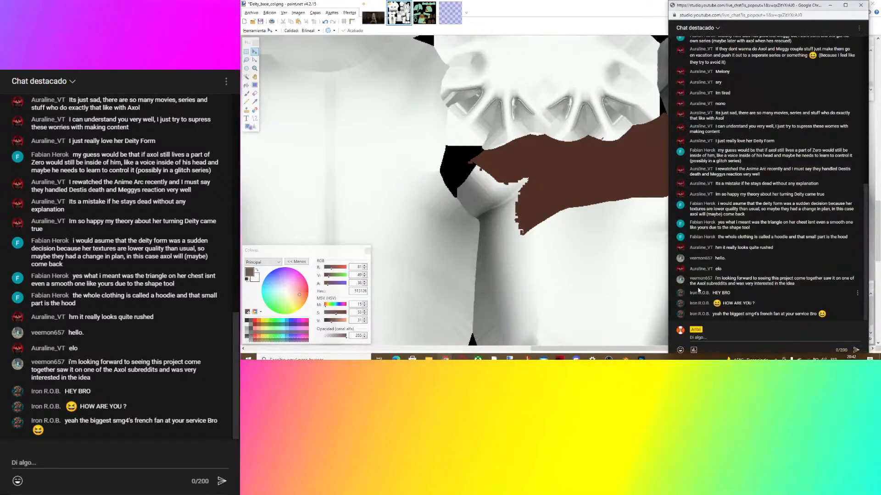
left_click(545, 3)
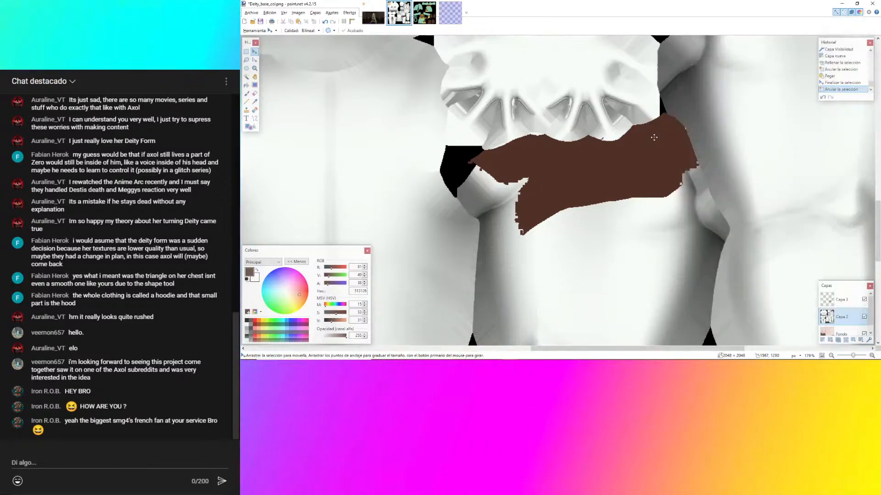
Lasso the stray brown speck at the fingertip edge on Capa 3 and delete it.
key("s")
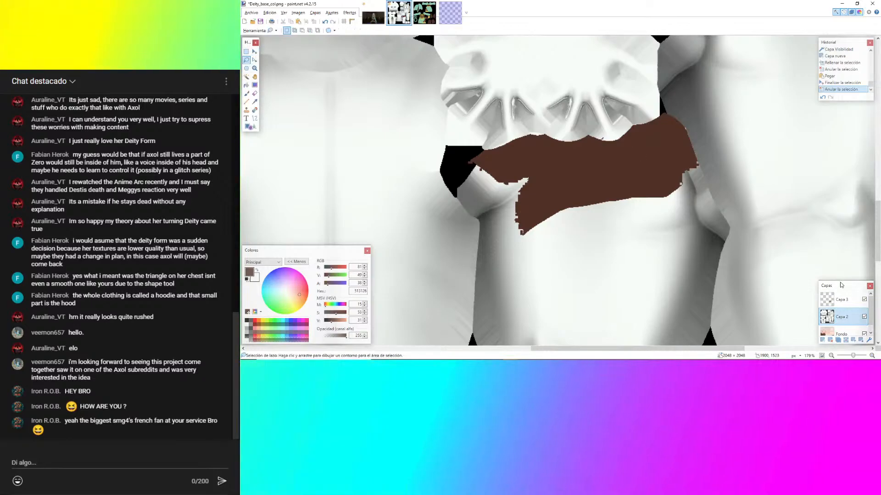
left_click(849, 301)
scroll(567, 119, "up", 10, "ctrl")
mouse_move(656, 123)
left_mouse_down()
mouse_move(615, 110)
mouse_move(545, 211)
mouse_move(570, 251)
mouse_move(642, 221)
mouse_move(725, 146)
left_mouse_up()
scroll(643, 159, "down", 5, "ctrl")
key("Delete")
scroll(573, 137, "down", 6, "ctrl")
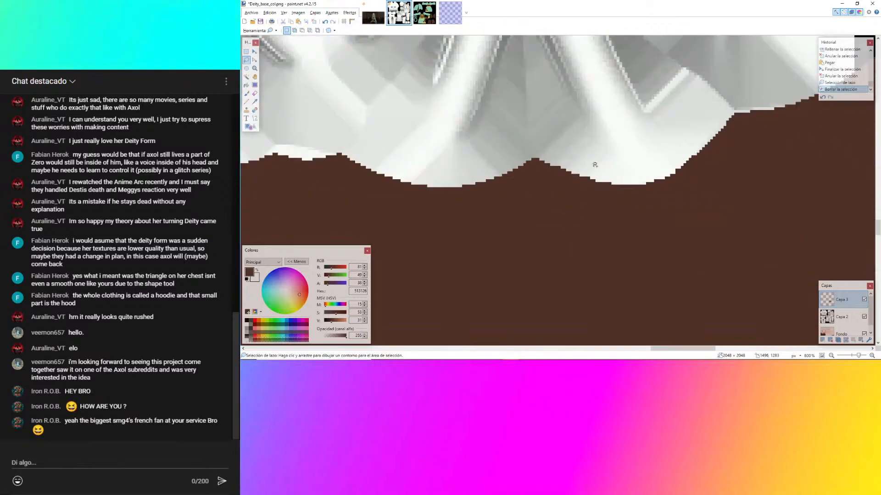
scroll(550, 120, "down", 2, "ctrl")
scroll(549, 121, "up", 3, "ctrl")
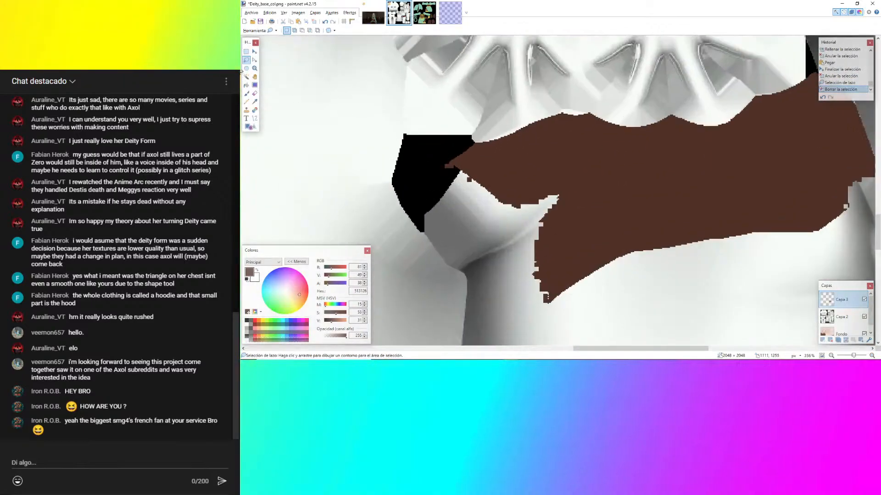
Select the black gap beside the brown patch on Capa 2 with the Magic Wand.
left_click(247, 77)
left_click(847, 317)
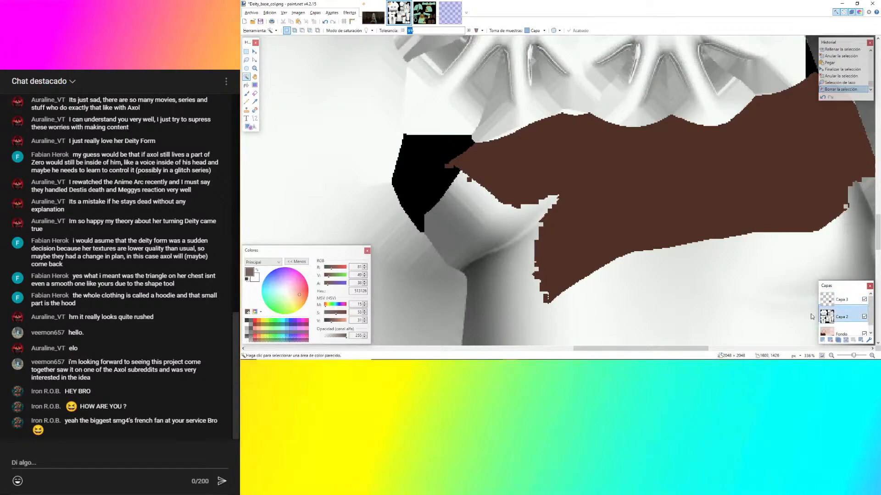
left_click(418, 169)
scroll(421, 170, "down", 8, "ctrl")
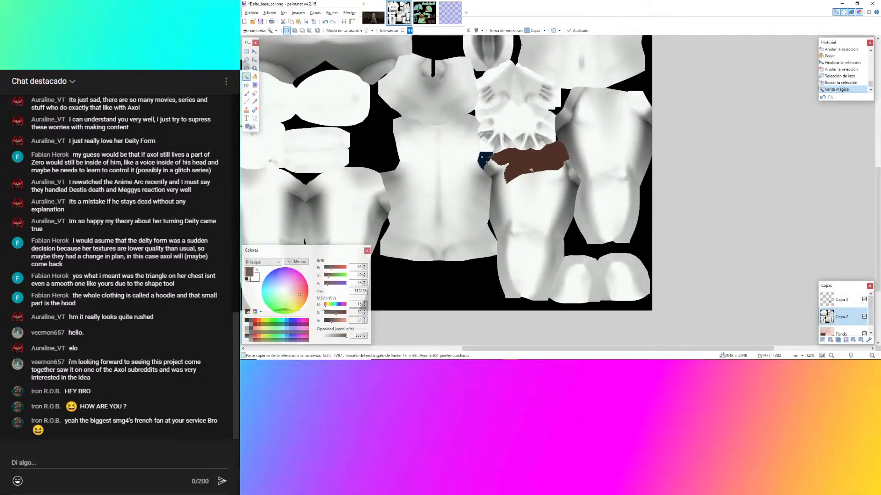
Toggle Capa 2's visibility to compare the selected gap with the Fondo texture beneath it.
left_click(841, 333)
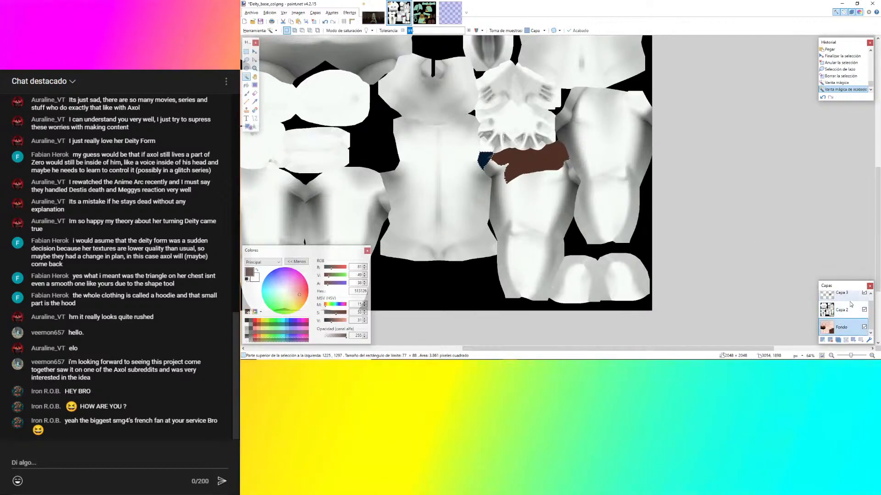
left_click(864, 310)
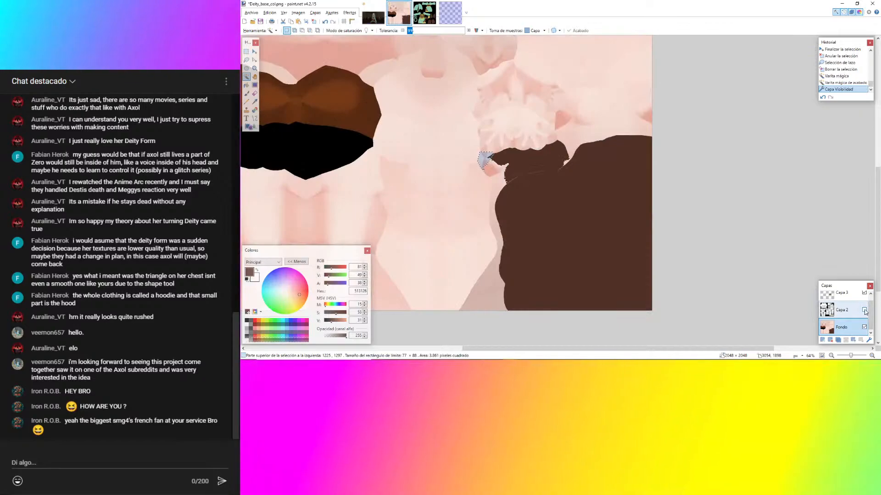
left_click(859, 314)
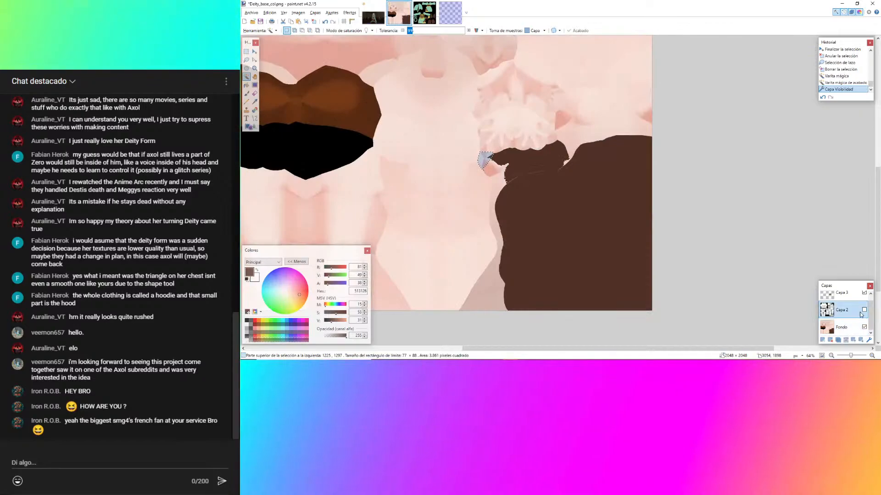
left_click(866, 312)
left_click(865, 312)
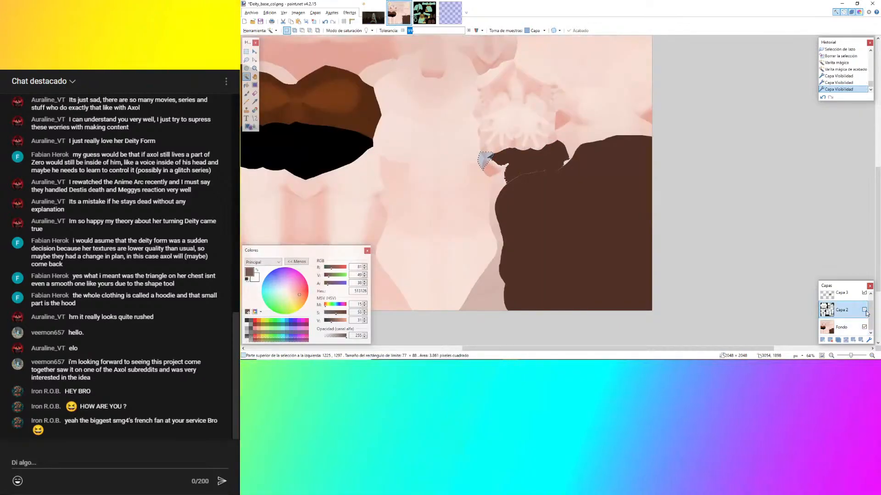
left_click(865, 311)
scroll(459, 115, "up", 5, "ctrl")
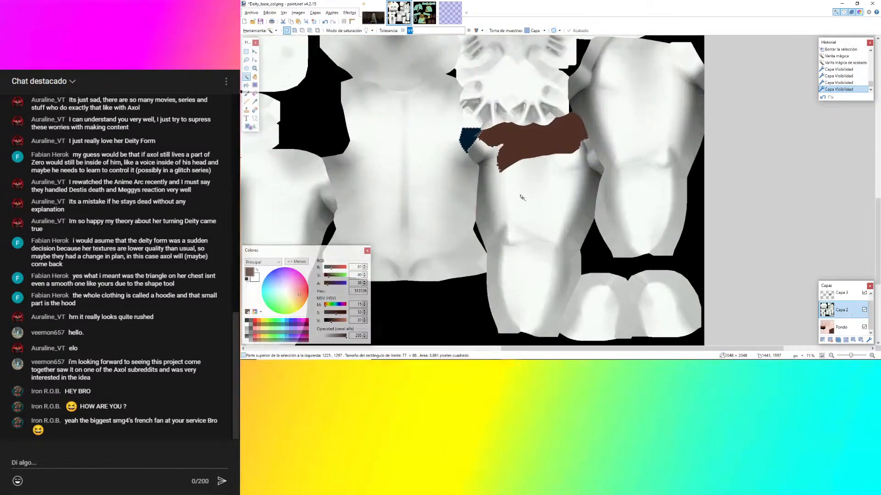
left_click(454, 110)
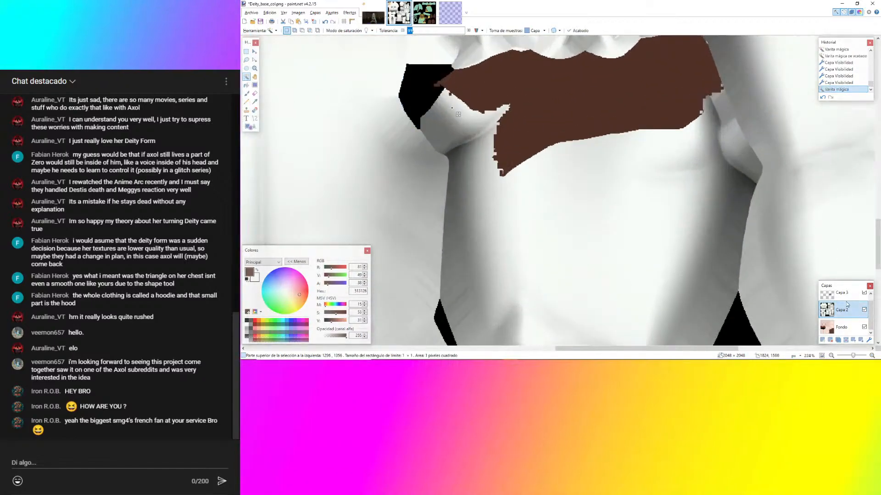
left_click(844, 294)
scroll(535, 164, "up", 1)
left_click(417, 120)
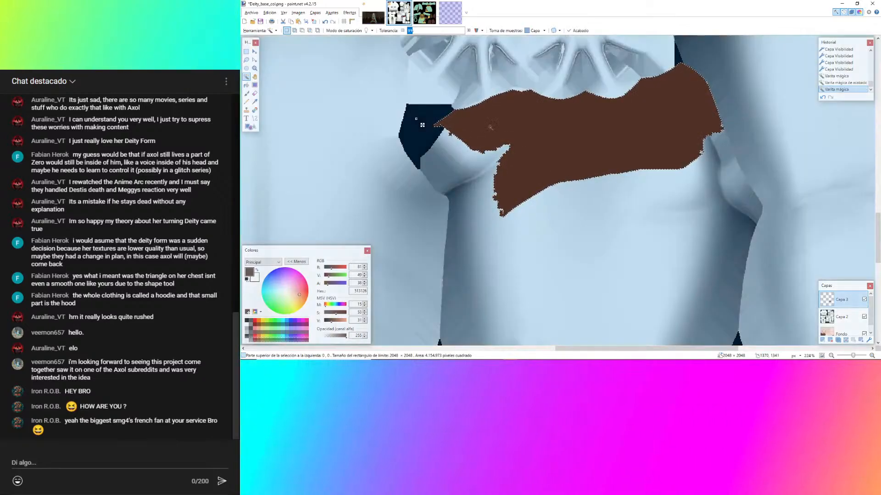
Erase the brown overlapping the black gap from Capa 3 using a Capa 2 selection, and merge Capa 3 down into Capa 2.
left_click(841, 317)
left_click(417, 123)
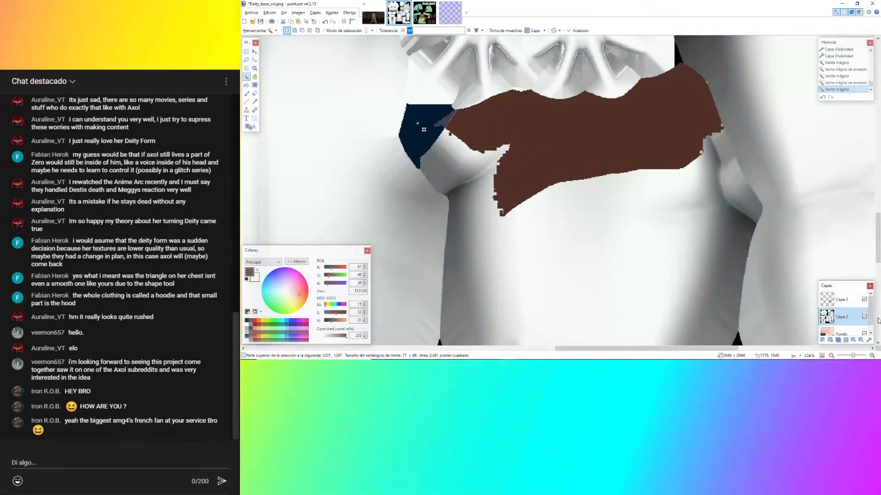
left_click(840, 301)
key("ctrl+d")
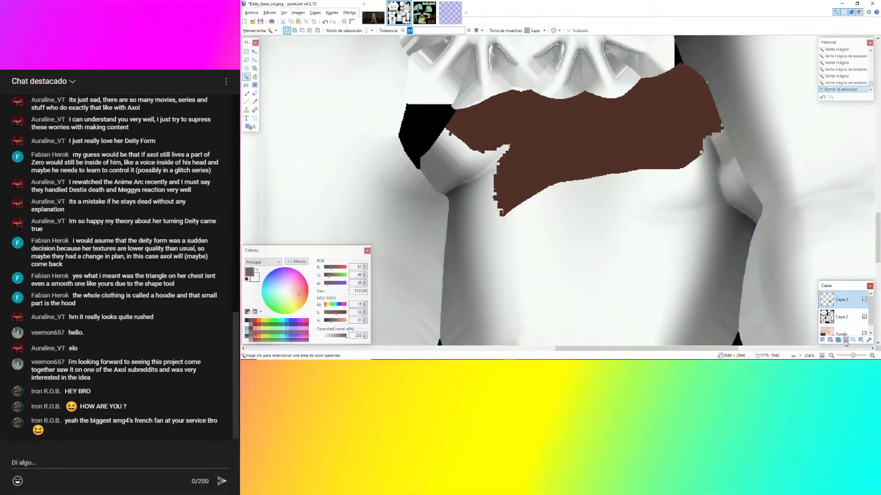
left_click(846, 340)
Select the shaded leg edges and feet on Capa 2 with the Magic Wand at 34% tolerance and fill them with brown.
left_click(490, 256)
left_click_drag(412, 35, 431, 32)
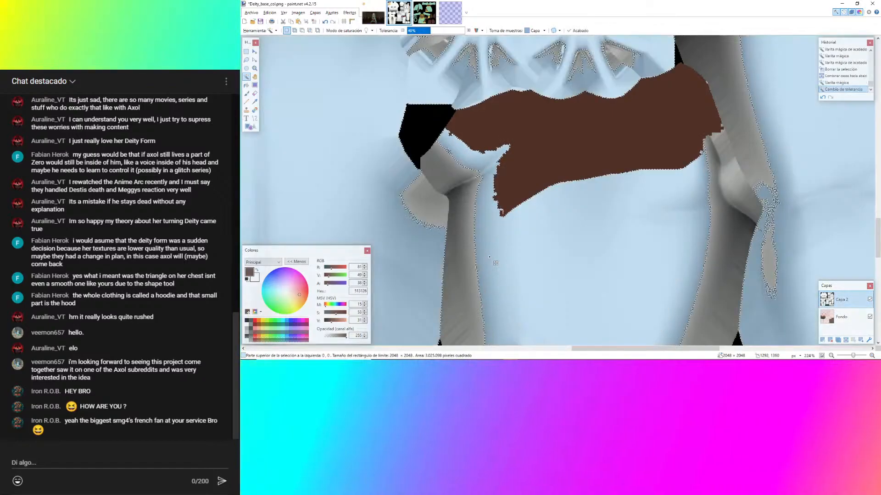
scroll(453, 156, "up", 2, "ctrl")
scroll(463, 145, "down", 1, "ctrl")
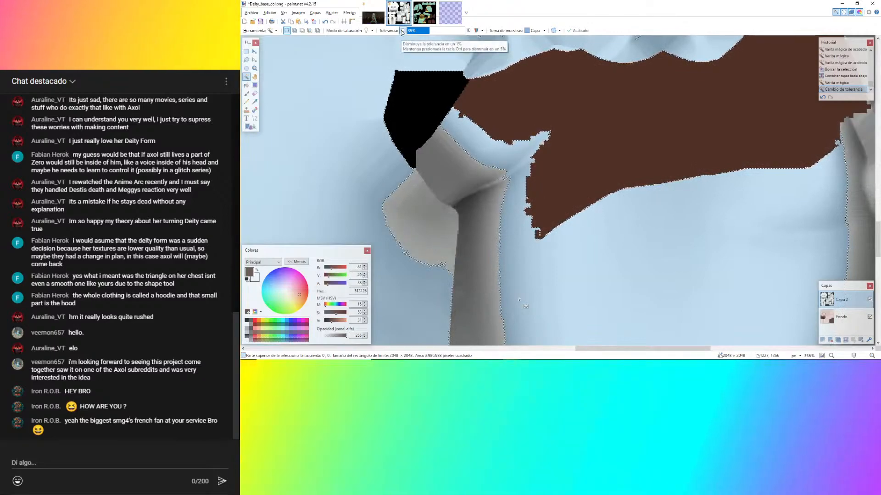
left_click(402, 31)
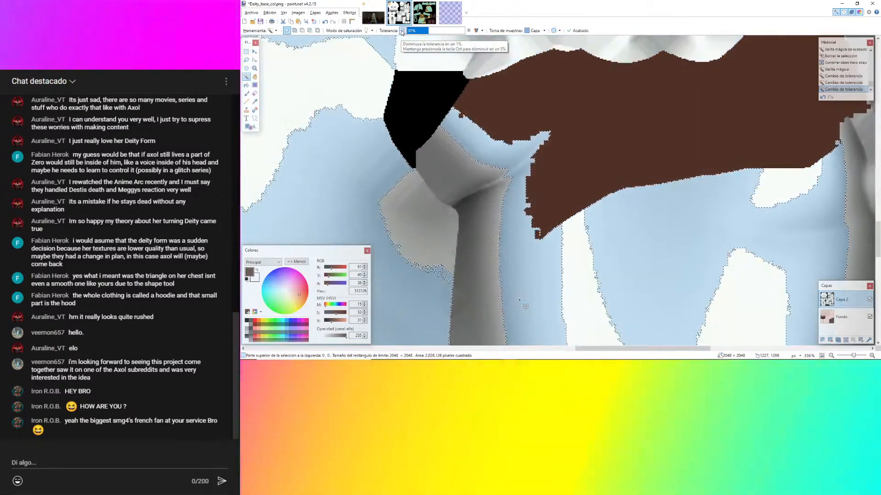
left_click(402, 31)
left_click(402, 31)
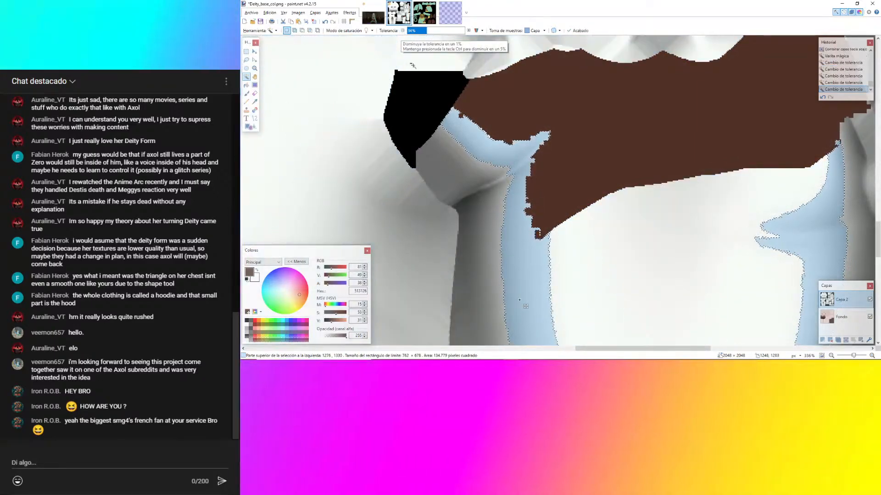
scroll(440, 115, "down", 5, "ctrl")
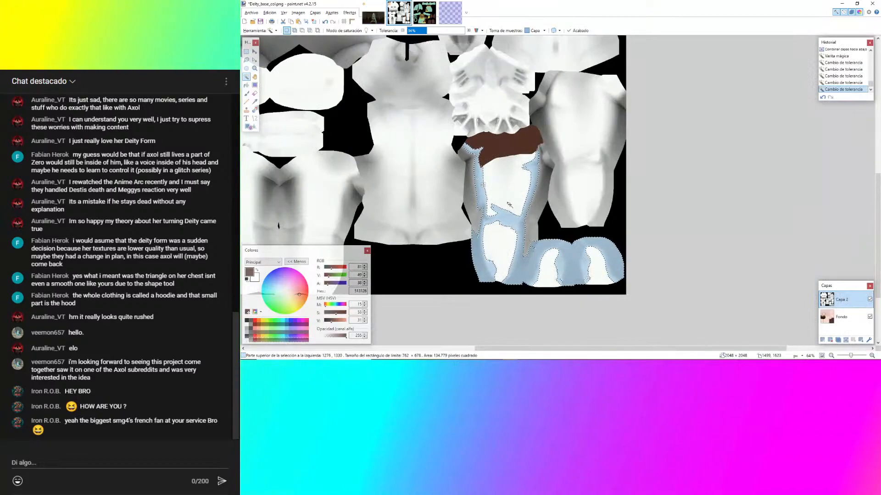
scroll(509, 204, "up", 3, "ctrl")
key("BackSpace")
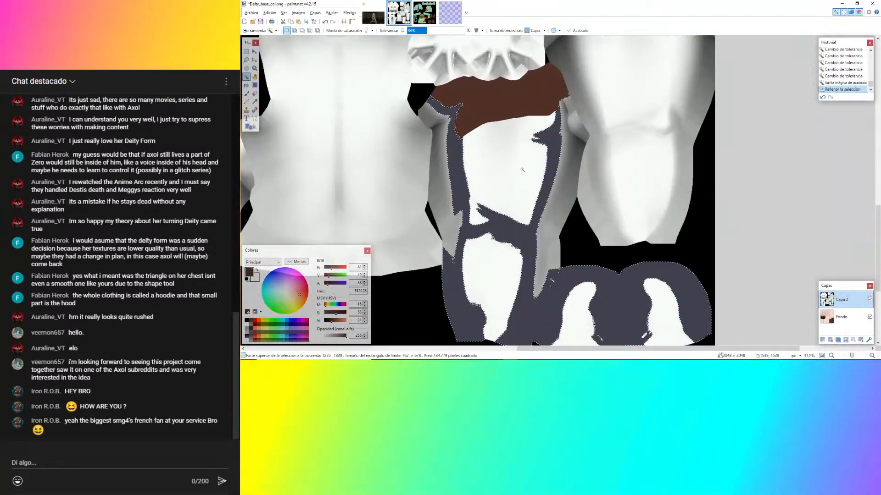
left_click(490, 164)
key("ctrl+z")
scroll(477, 146, "up", 1, "ctrl")
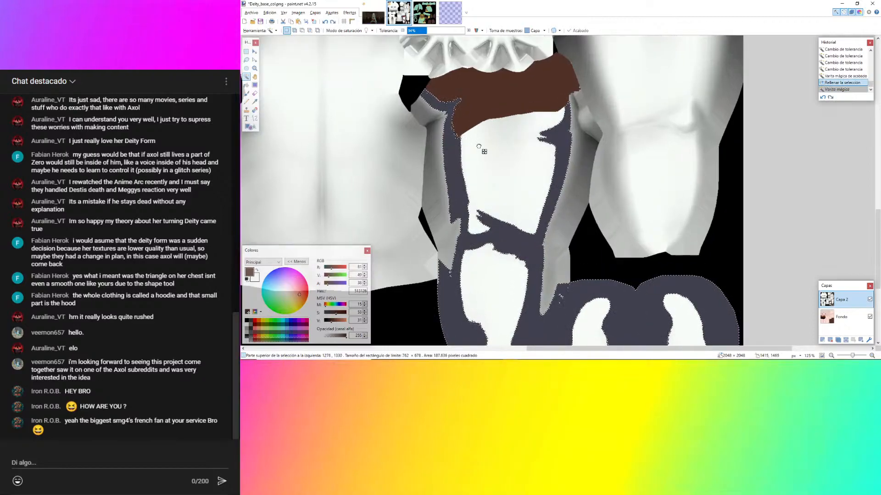
Add the two white areas inside the upright leg piece to the Magic Wand selection.
left_click(478, 145, "ctrl")
left_click(502, 280, "ctrl")
scroll(502, 280, "down", 4, "ctrl")
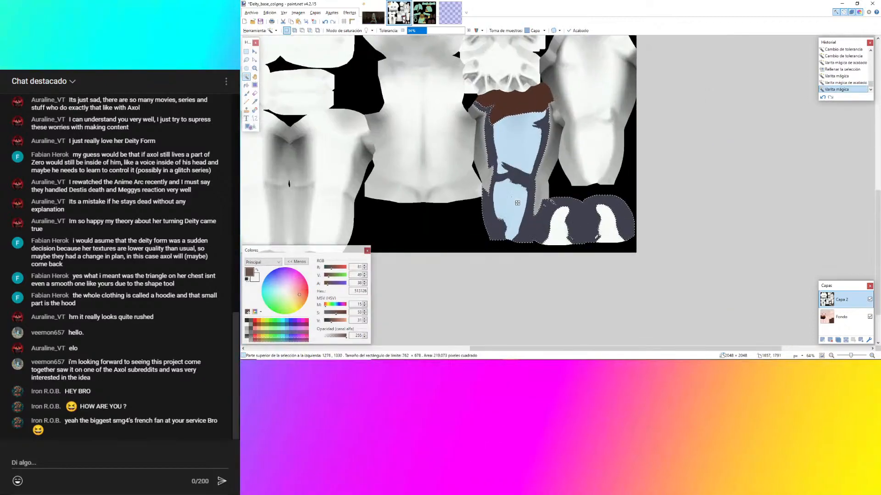
scroll(425, 157, "up", 8, "ctrl")
scroll(426, 157, "up", 4, "ctrl")
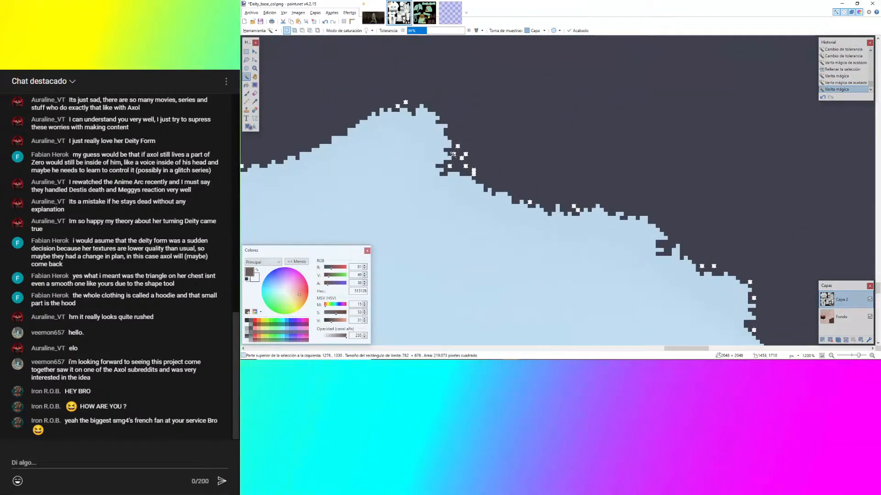
scroll(506, 138, "down", 10, "ctrl")
Add the white areas of both rounded lower pieces to the selection and fill the whole selection with dark brown.
left_click(581, 219, "ctrl")
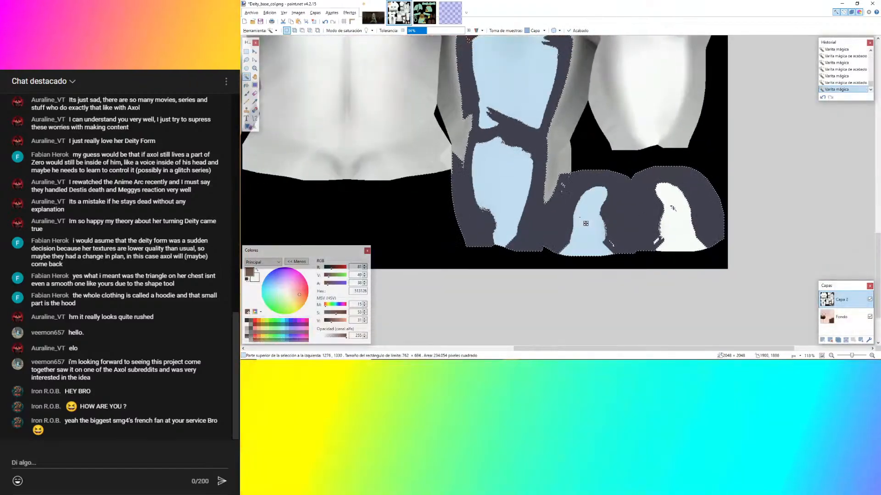
left_click(672, 208, "ctrl")
scroll(678, 214, "up", 3, "ctrl")
scroll(679, 214, "down", 5, "ctrl")
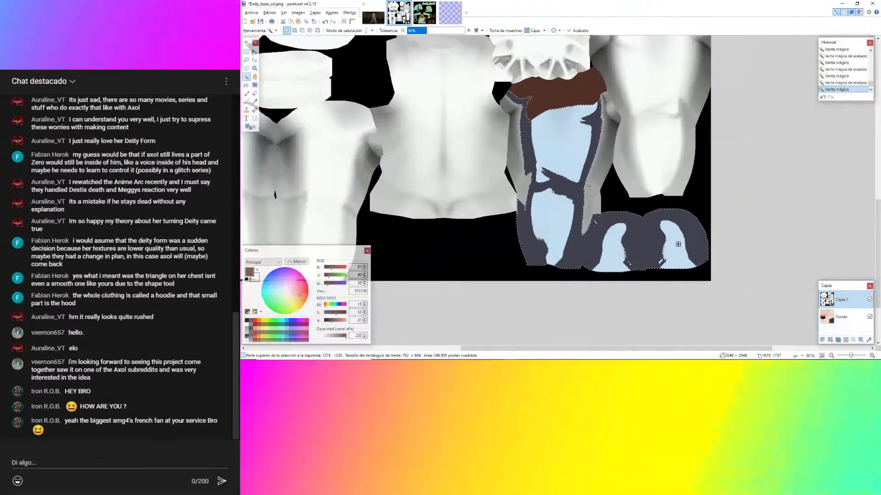
key("BackSpace")
Select the grey strip between the brown leg piece and the neighbouring white piece with the Magic Wand.
left_click(594, 174)
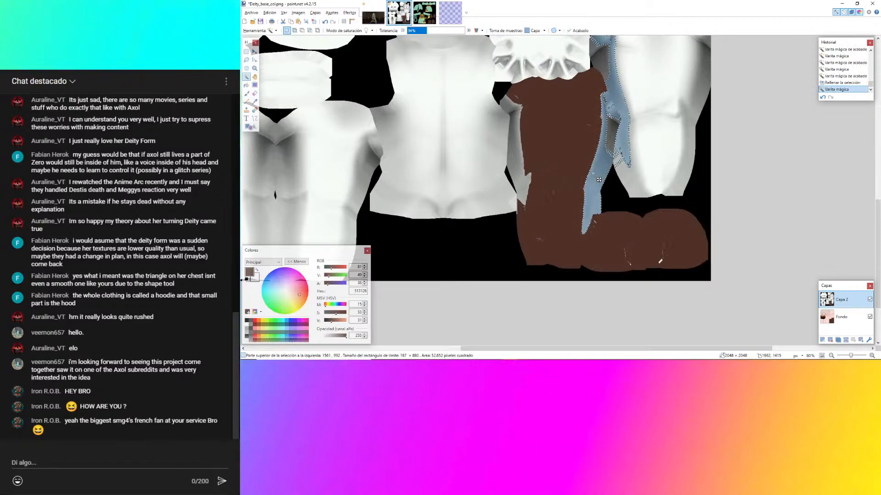
scroll(599, 180, "up", 1, "ctrl")
scroll(524, 162, "up", 7, "ctrl")
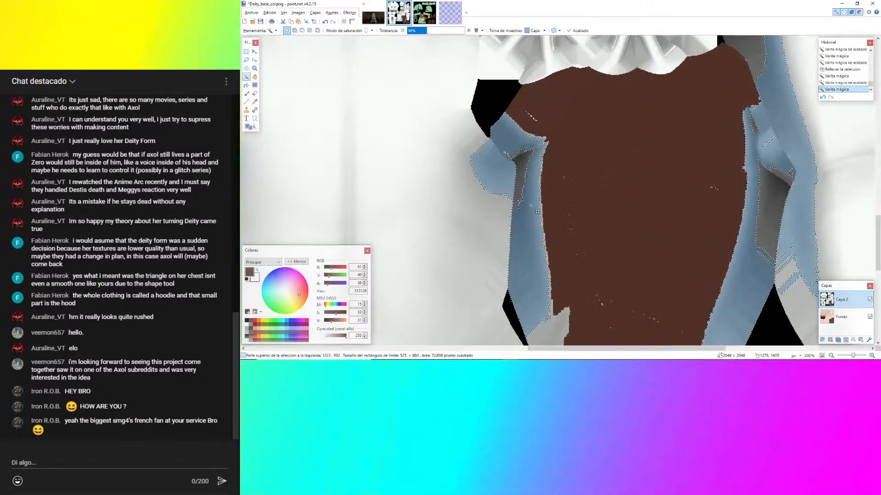
left_click(536, 151, "ctrl")
key("ctrl+z")
key("ctrl+z")
key("ctrl+z")
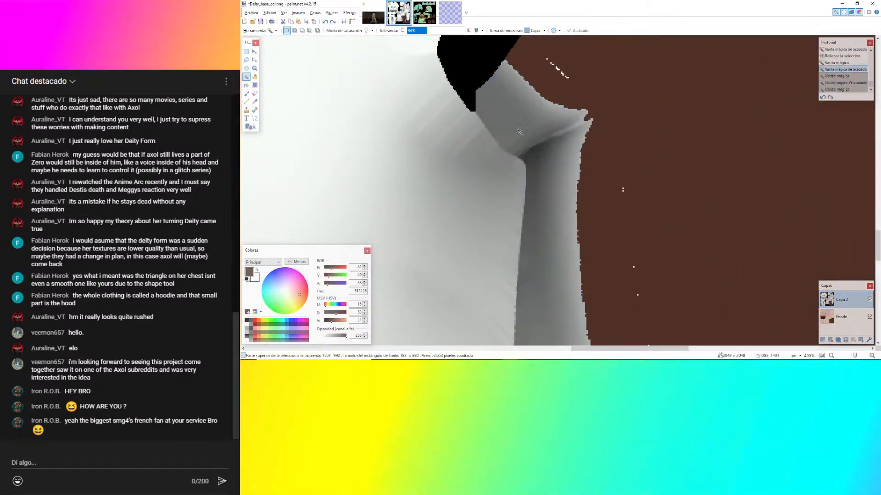
Add the grey strip along the opposite side of the brown leg piece to the selection, using a Magic Wand tolerance of 21%.
left_click(507, 109, "ctrl")
left_click(424, 31)
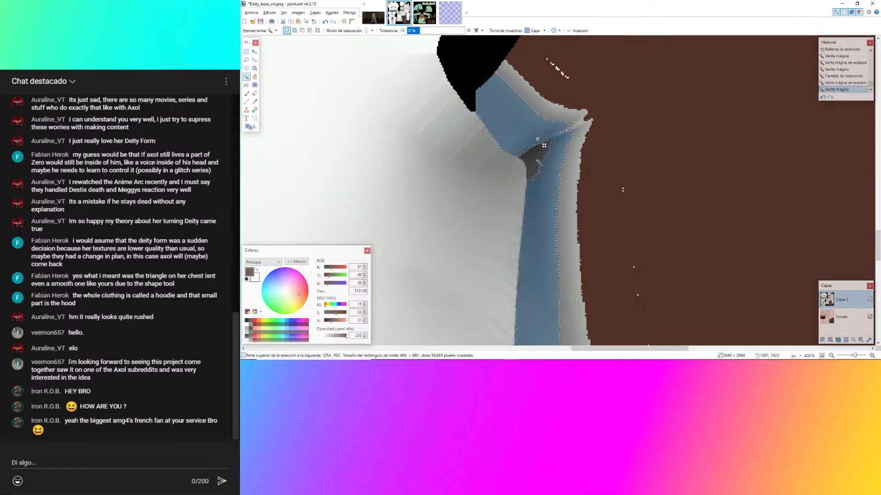
scroll(505, 141, "up", 4, "ctrl")
left_click(609, 171, "ctrl")
scroll(612, 215, "down", 7, "ctrl")
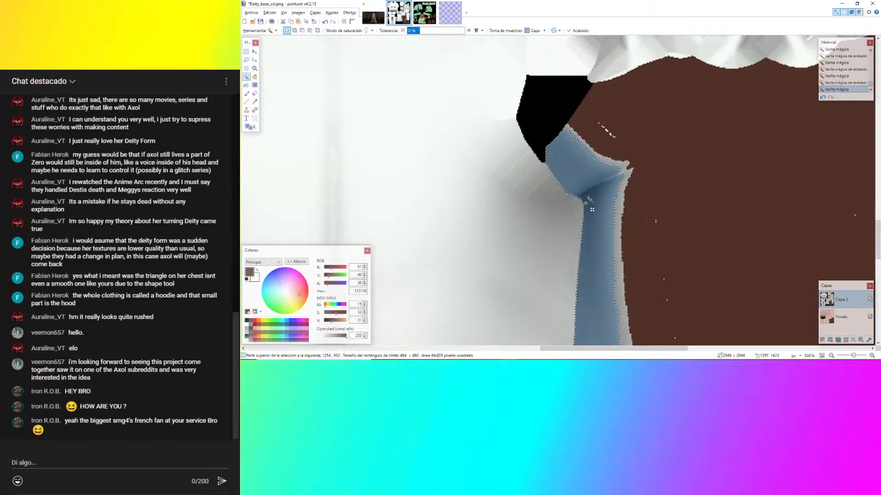
scroll(590, 201, "up", 6, "ctrl")
scroll(592, 128, "down", 5, "ctrl")
left_click(590, 90, "ctrl")
scroll(628, 89, "up", 3, "ctrl")
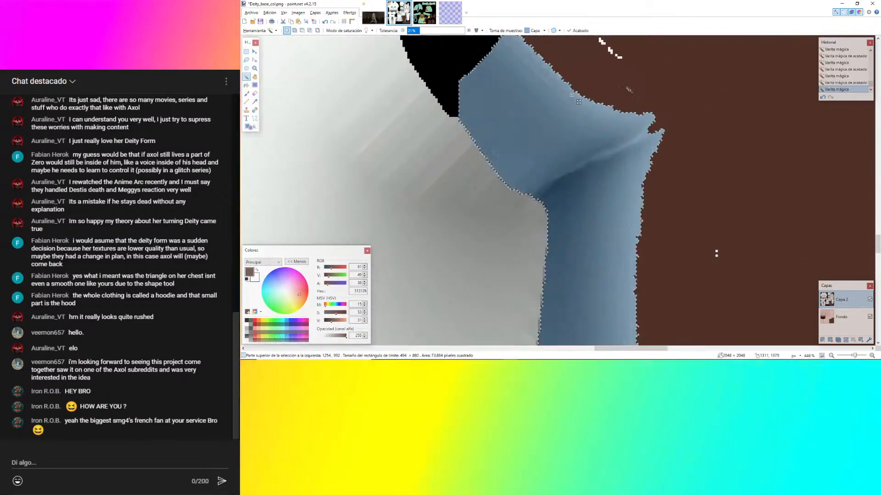
Add the thin unselected diagonal line near the lower part of the grey strip to the selection.
scroll(628, 89, "up", 4, "ctrl")
scroll(550, 92, "down", 8, "ctrl")
scroll(547, 183, "up", 6, "ctrl")
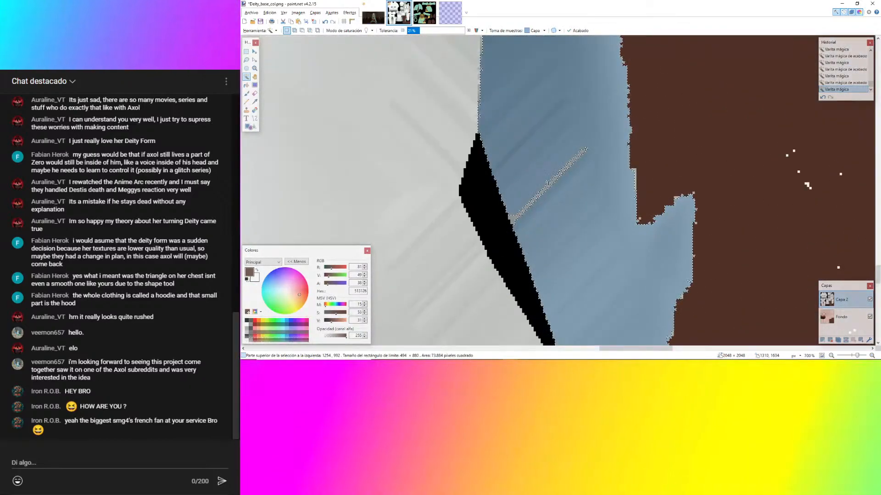
scroll(625, 184, "up", 4, "ctrl")
left_click(641, 165, "ctrl")
scroll(624, 264, "down", 5, "ctrl")
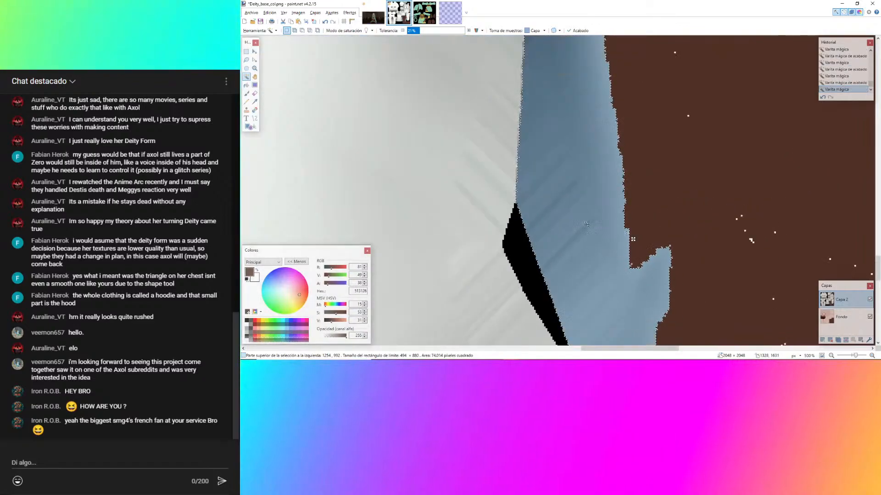
Add the stray light pixels around the notch at the lower end of the grey strip to the selection.
scroll(669, 245, "up", 4, "ctrl")
scroll(671, 258, "up", 3, "ctrl")
left_click(670, 248, "ctrl")
scroll(677, 248, "down", 3)
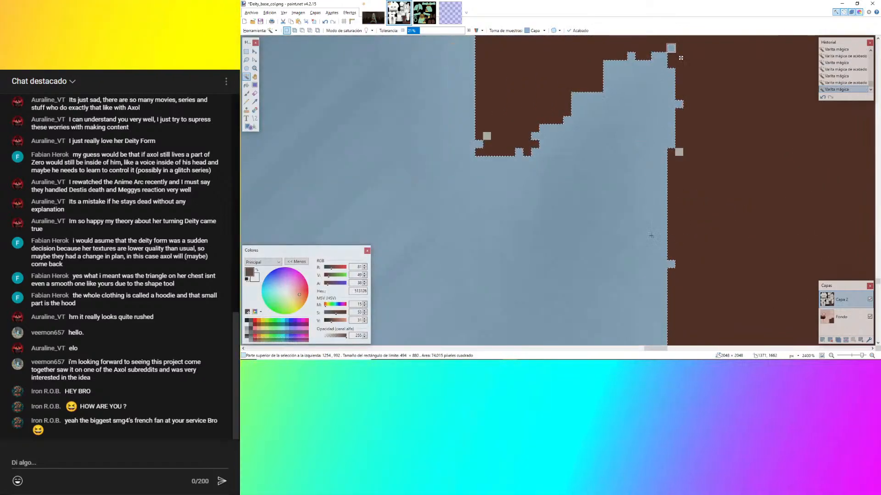
scroll(629, 224, "down", 5, "ctrl")
scroll(636, 201, "up", 3, "ctrl")
scroll(636, 202, "up", 2, "ctrl")
left_click(618, 216, "ctrl")
scroll(560, 238, "down", 2, "ctrl")
scroll(443, 207, "up", 4, "ctrl")
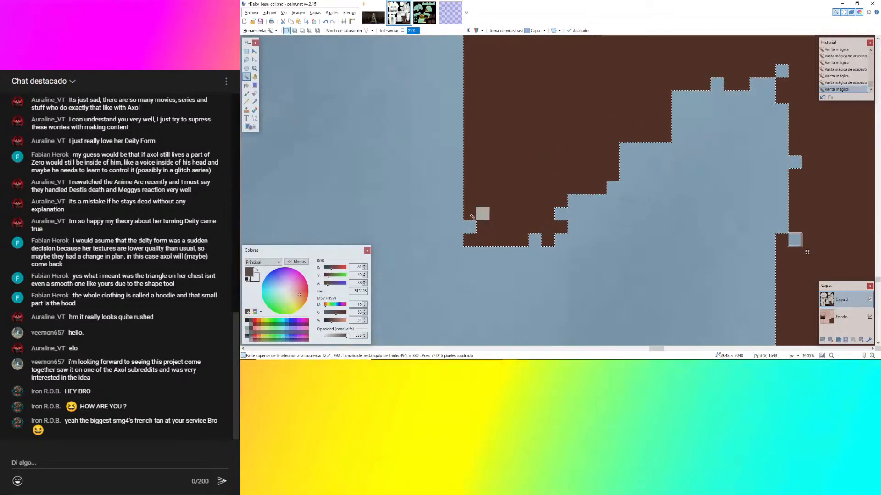
left_click(482, 215, "ctrl")
scroll(495, 226, "down", 12, "ctrl")
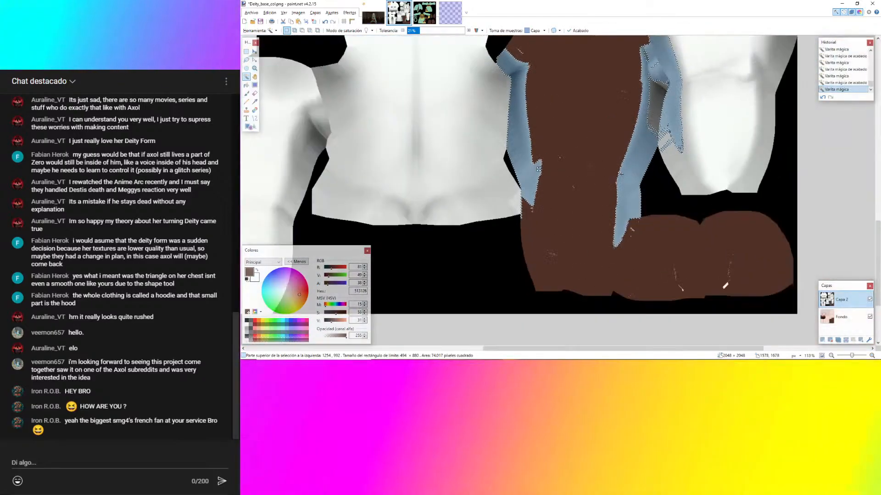
Fill the selected grey strips with dark brown and clear the selection.
key("BackSpace")
key("ctrl+d")
scroll(571, 110, "up", 2)
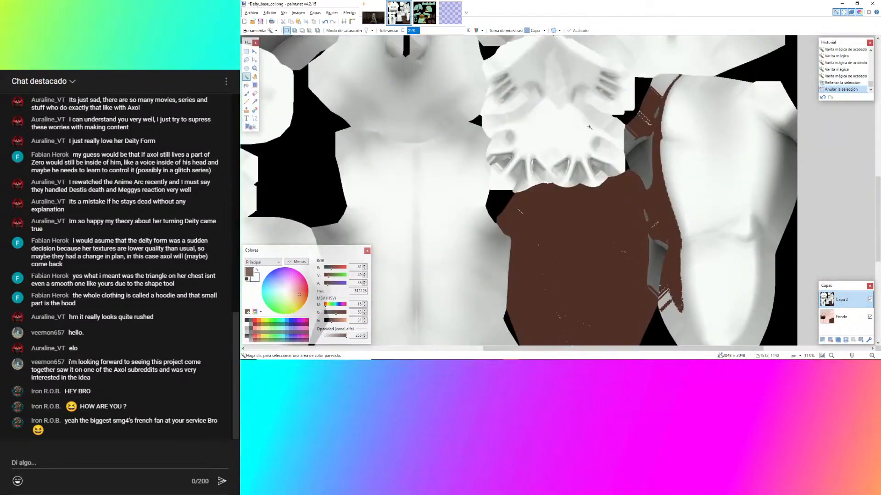
scroll(504, 239, "down", 1, "ctrl")
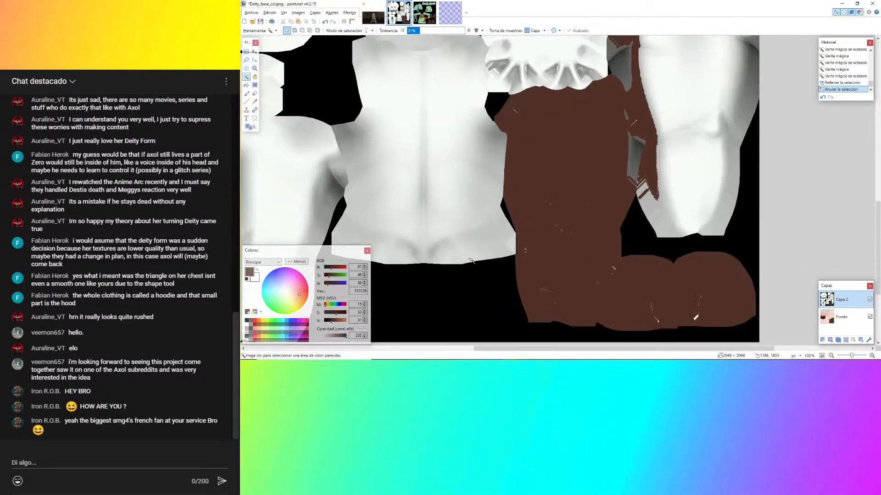
Select the light grey patch at the upper end of the brown strap with the Magic Wand.
scroll(569, 232, "up", 3, "ctrl")
scroll(459, 234, "down", 4, "ctrl")
scroll(495, 69, "up", 2, "ctrl")
scroll(492, 71, "up", 4, "ctrl")
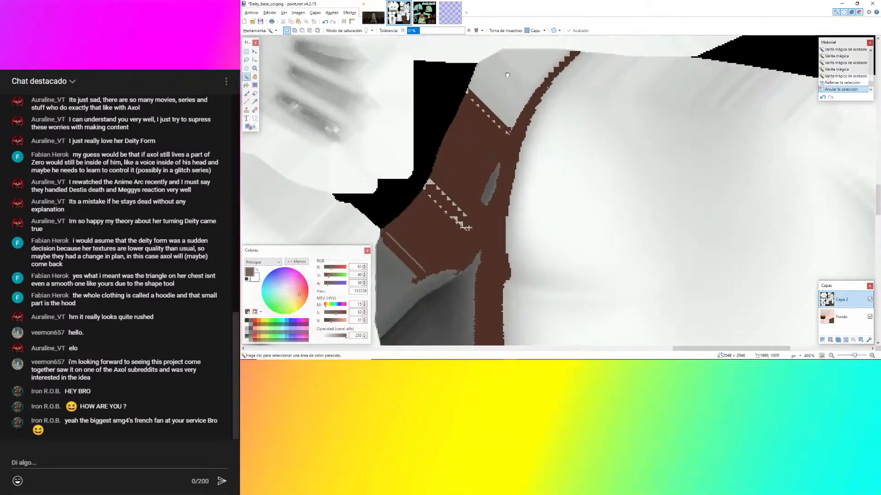
left_click(507, 74)
scroll(507, 76, "up", 5, "ctrl")
left_click(573, 239, "ctrl")
key("ctrl+z")
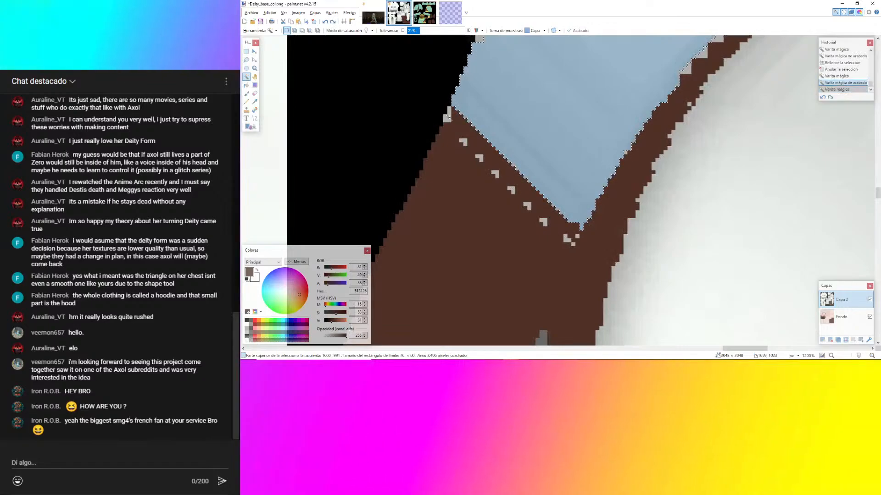
Add the diagonal row of stray light pixels just below the grey patch to the selection.
scroll(461, 140, "up", 2, "ctrl")
left_click(492, 171, "ctrl")
left_click(520, 197, "ctrl")
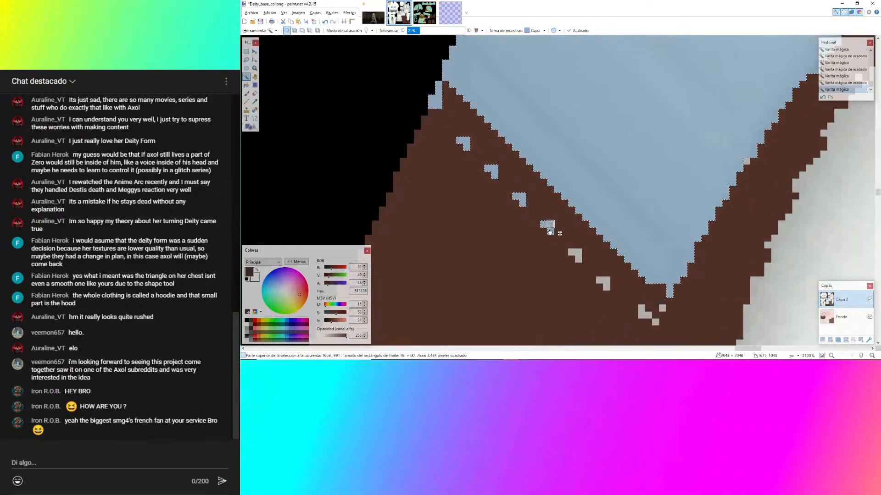
scroll(521, 199, "up", 4, "ctrl")
left_click(614, 262, "ctrl")
scroll(613, 262, "down", 4, "ctrl")
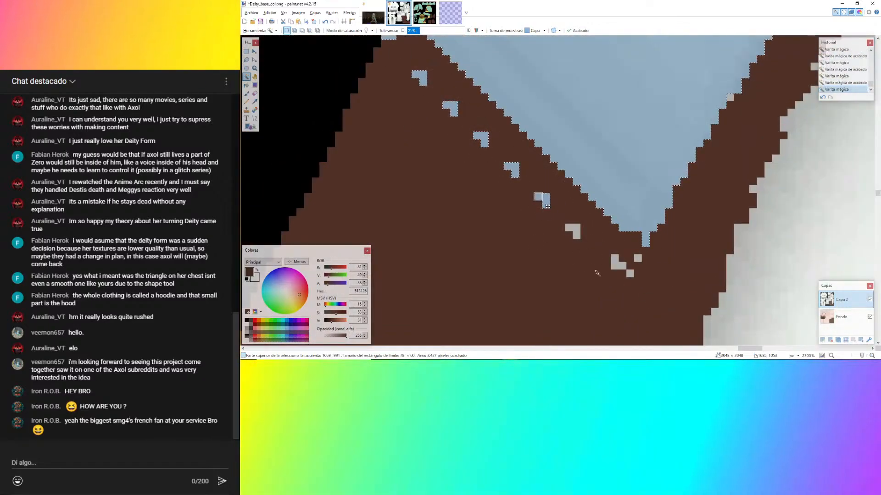
left_click(572, 230, "ctrl")
scroll(632, 266, "up", 4, "ctrl")
left_click(589, 232, "ctrl")
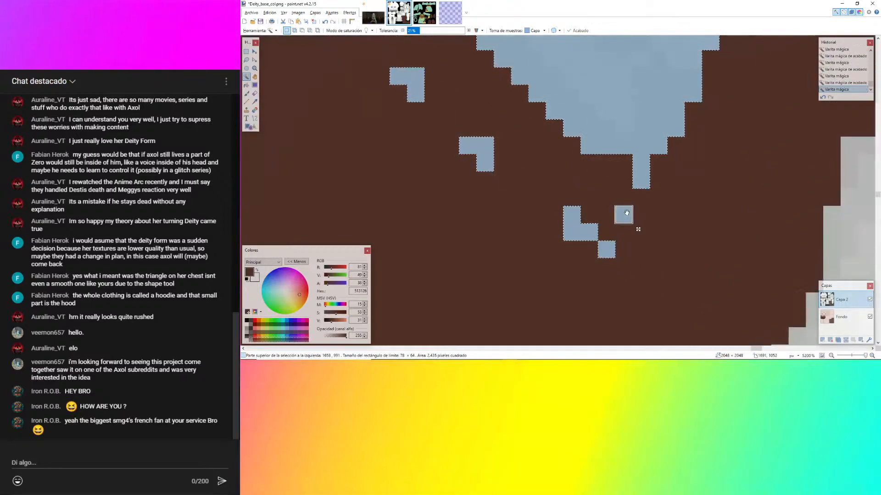
Add the light leftover pixels along the patch's border with the thin brown band to the selection.
scroll(626, 214, "down", 8, "ctrl")
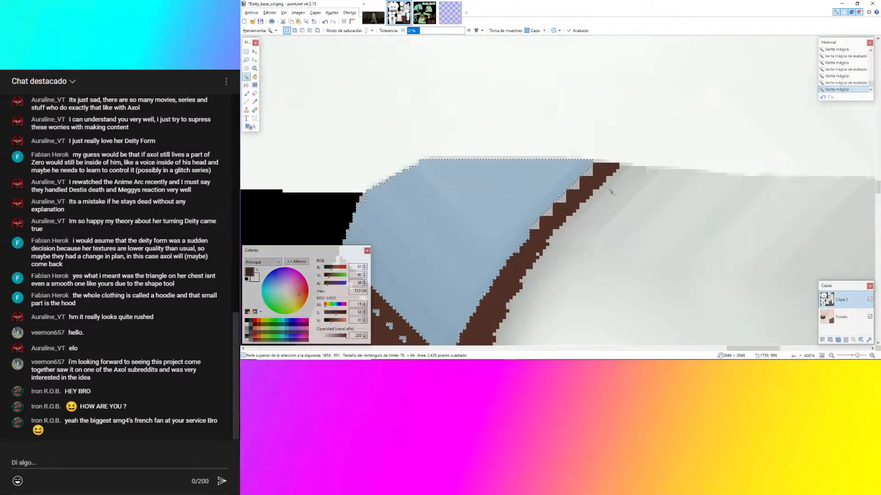
scroll(599, 182, "up", 5, "ctrl")
left_click(560, 150, "ctrl")
scroll(660, 119, "down", 10, "ctrl")
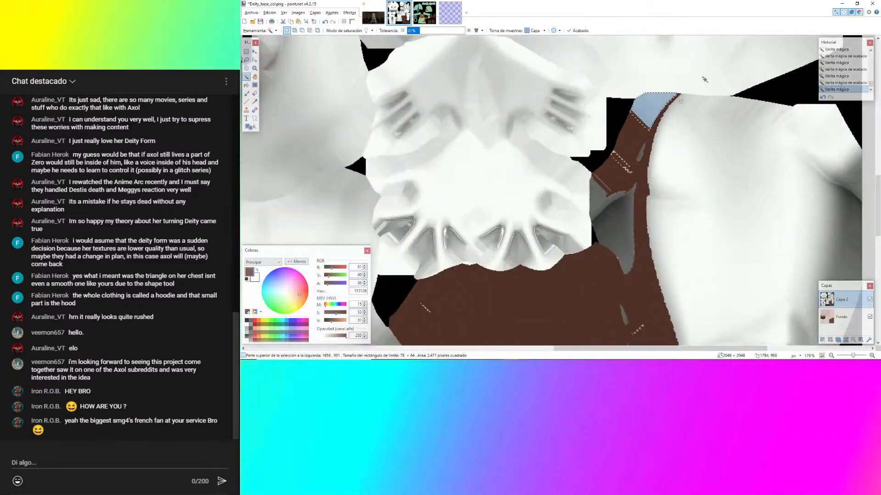
Add the diagonal row of small light triangles and the grey sliver on the brown strap to the selection.
scroll(595, 186, "up", 9, "ctrl")
left_click(595, 186, "ctrl")
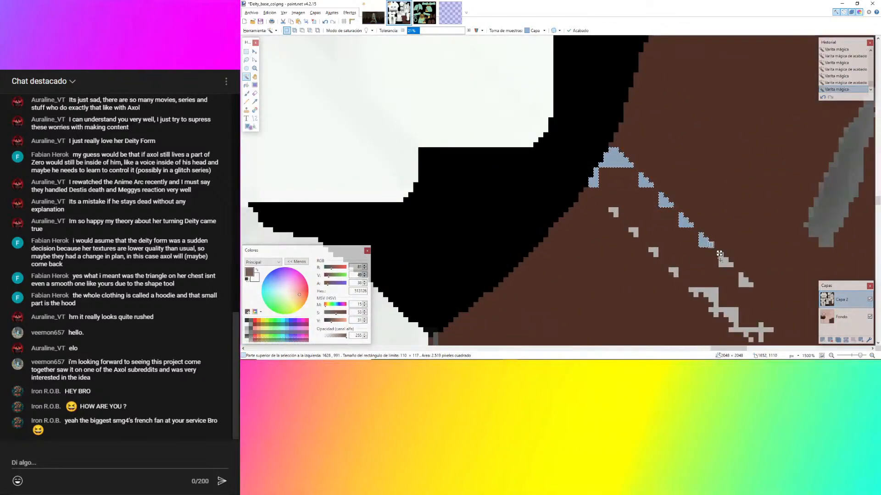
left_click(824, 203, "ctrl")
scroll(824, 203, "down", 5, "ctrl")
scroll(514, 212, "up", 8, "ctrl")
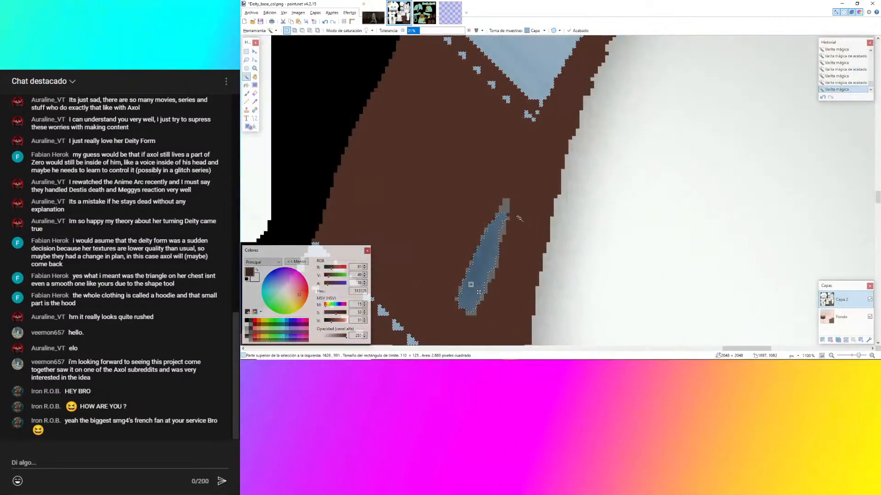
left_click(501, 210, "ctrl")
scroll(503, 224, "down", 5, "ctrl")
scroll(497, 232, "up", 5, "ctrl")
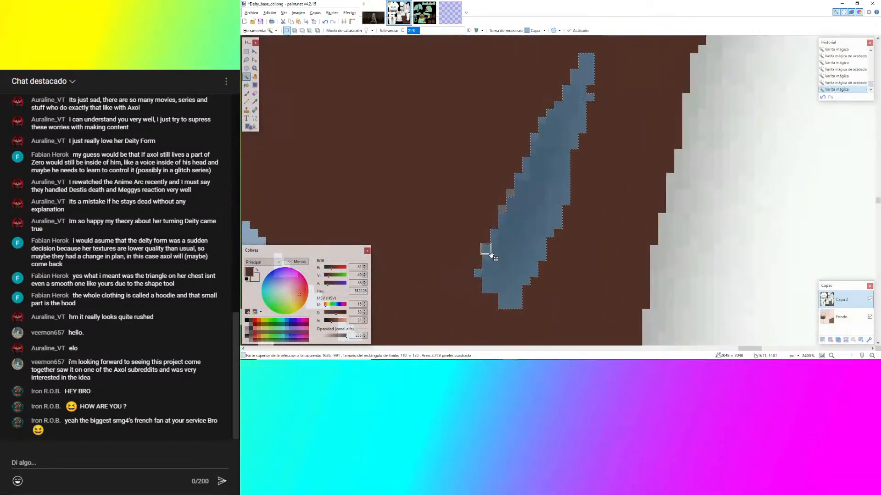
scroll(502, 217, "down", 10, "ctrl")
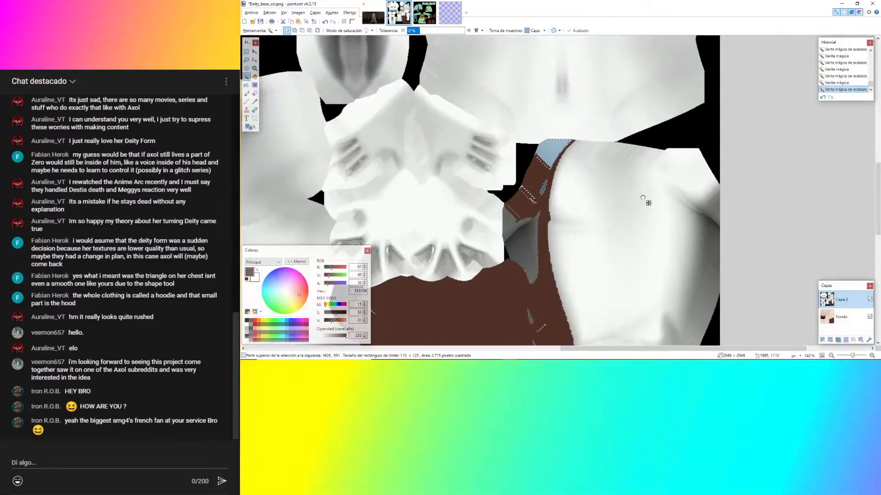
key("ctrl+z")
Add the shaded grey area below the brown strap, including its darker part, to the selection.
scroll(600, 149, "up", 2, "ctrl")
scroll(589, 148, "up", 1, "ctrl")
scroll(589, 147, "down", 2, "ctrl")
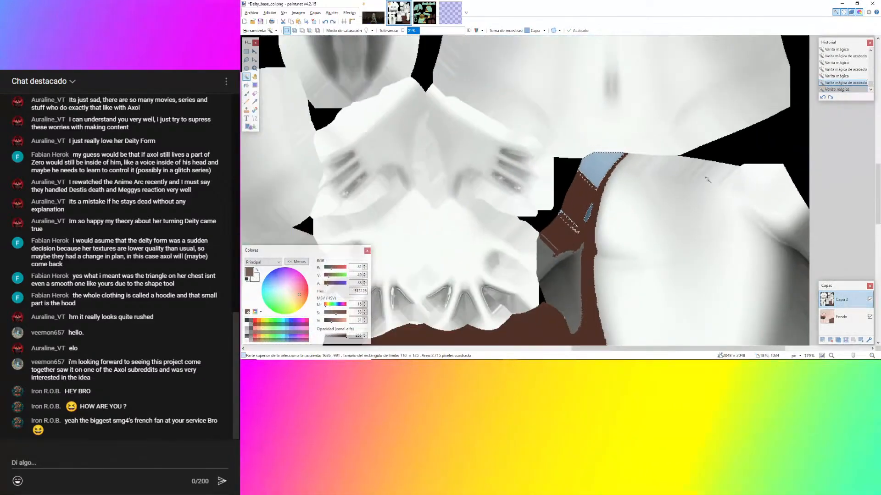
scroll(538, 271, "up", 2, "ctrl")
middle_click_drag(538, 271, 524, 254)
left_click(524, 253)
scroll(591, 234, "up", 1, "ctrl")
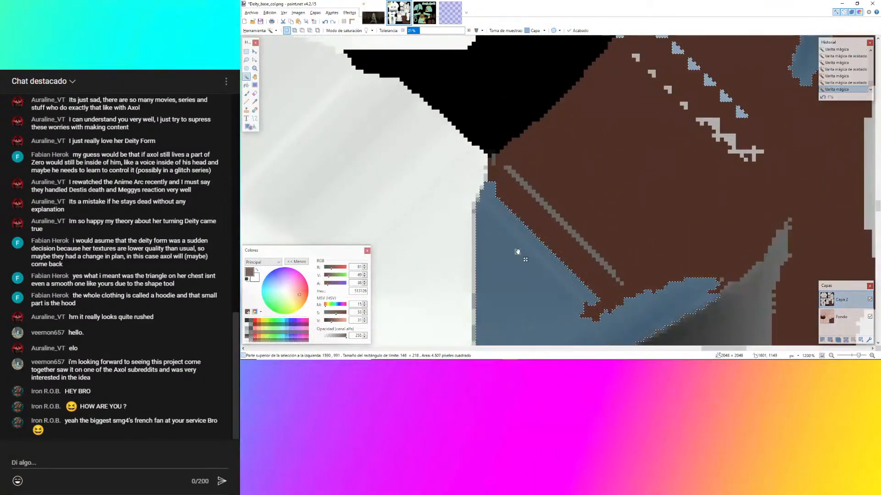
scroll(597, 235, "down", 1, "ctrl")
scroll(599, 235, "up", 3, "ctrl")
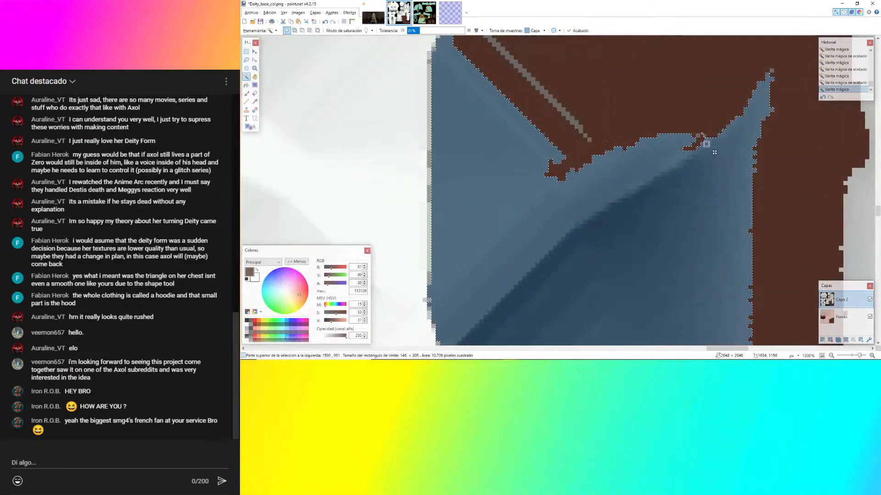
Add the leftover light and grey pixels on the grey area's curved border with the brown leg to the selection.
scroll(594, 131, "down", 3, "ctrl")
scroll(596, 302, "up", 3, "ctrl")
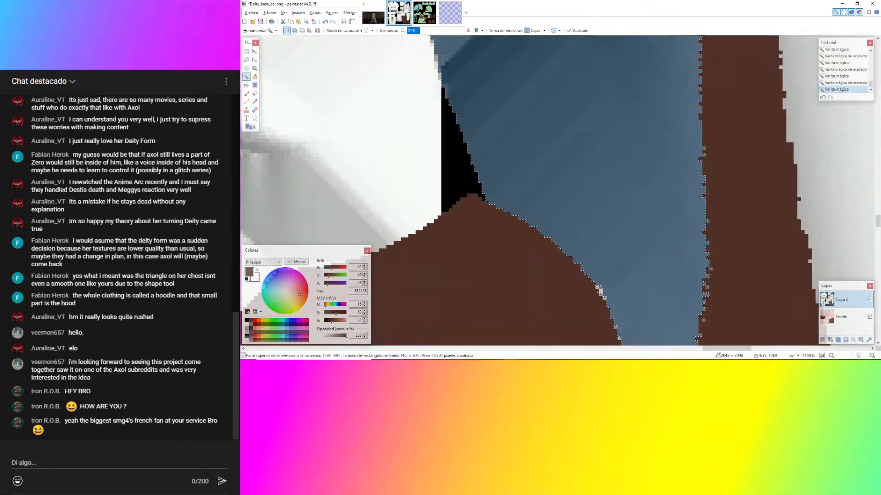
scroll(598, 291, "down", 2, "ctrl")
scroll(597, 289, "up", 5, "ctrl")
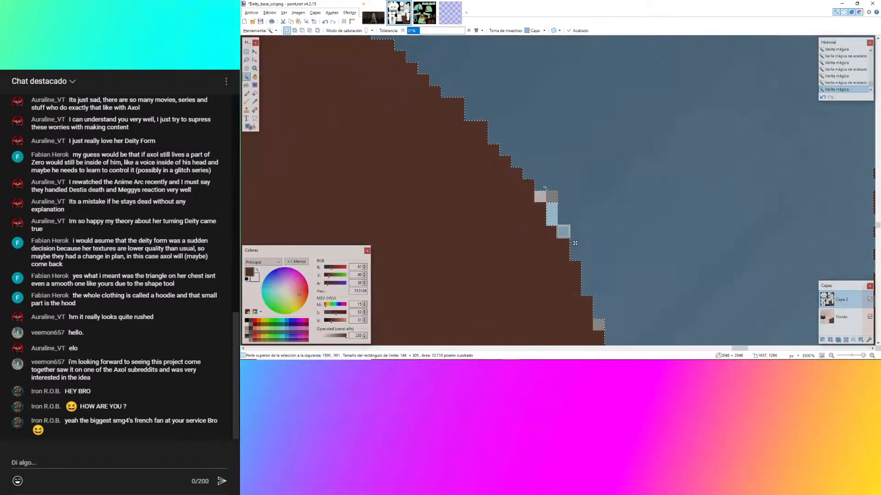
left_click(543, 198)
left_click(554, 197, "ctrl")
Add the stray pixels near the grey area's pointed lower tip and along its opposite edge to the selection.
scroll(556, 197, "down", 5, "ctrl")
scroll(558, 216, "up", 5, "ctrl")
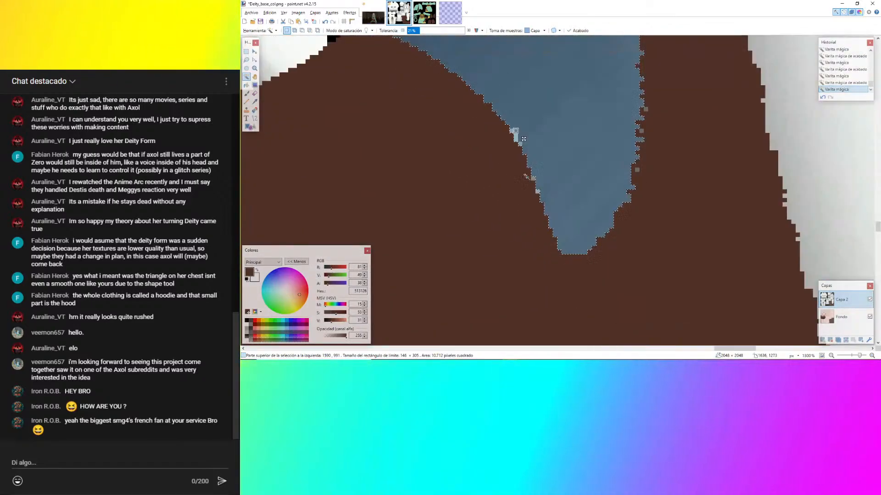
left_click(508, 150, "ctrl")
left_click(497, 117, "ctrl")
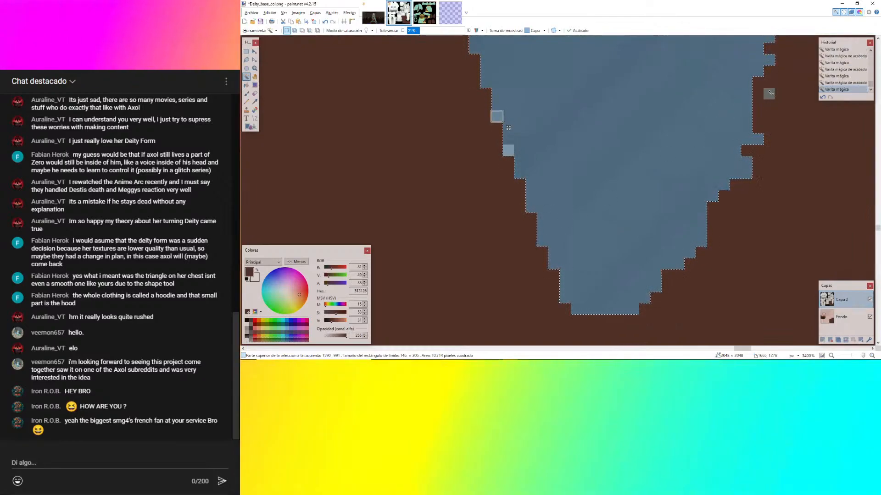
scroll(546, 161, "down", 4, "ctrl")
scroll(548, 211, "up", 5, "ctrl")
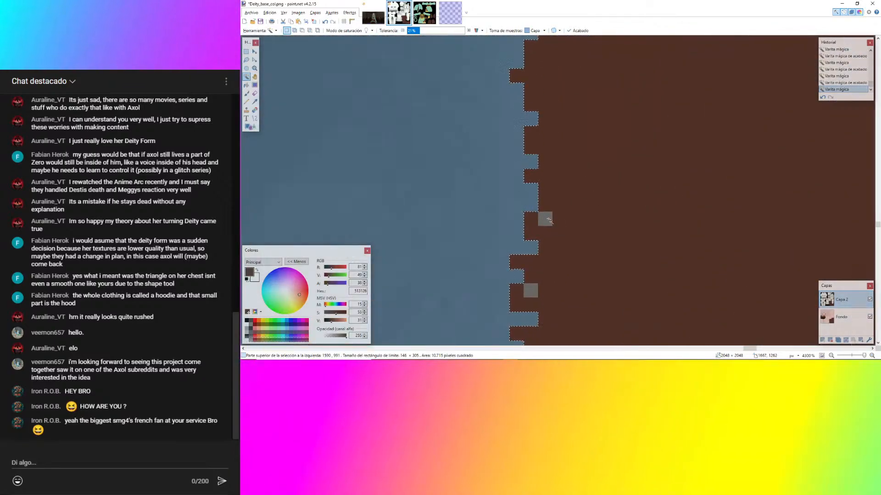
left_click(535, 286, "ctrl")
Fill the selected grey area and stray pixels with dark brown and clear the selection.
scroll(544, 284, "down", 12, "ctrl")
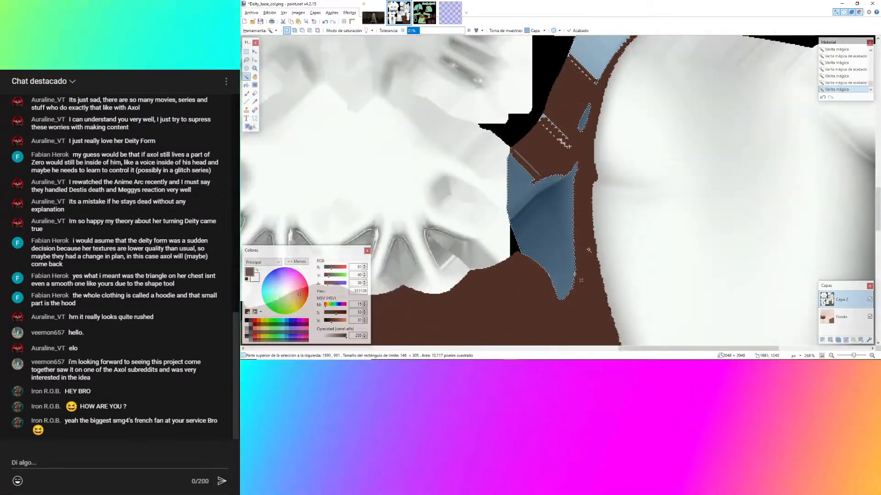
key("BackSpace")
key("ctrl+d")
Select the large pale leg piece beside the brown strap with the Magic Wand, including its white and grey shaded areas.
scroll(564, 151, "up", 5, "ctrl")
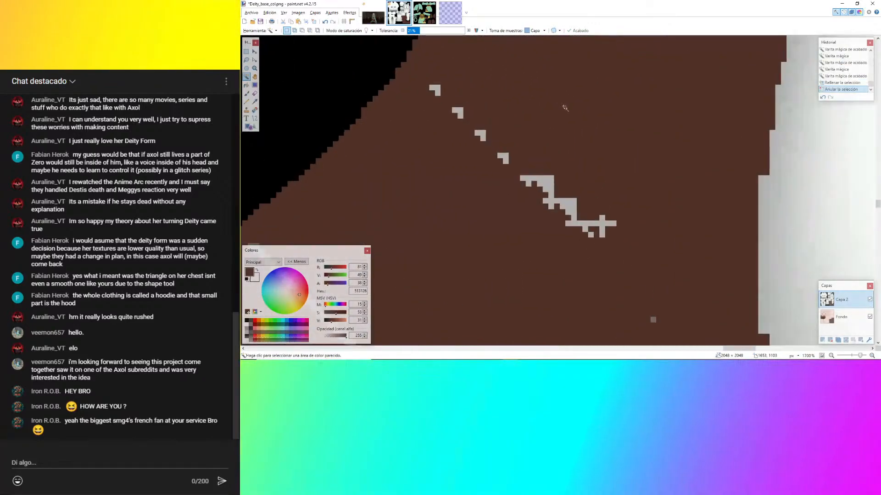
scroll(544, 211, "down", 2, "ctrl")
scroll(541, 211, "down", 5, "ctrl")
scroll(539, 221, "up", 3, "ctrl")
left_click(538, 222)
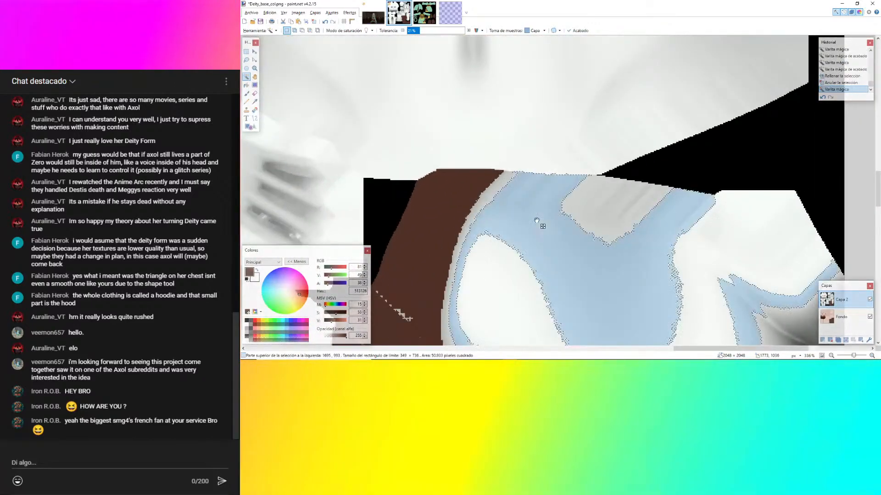
scroll(545, 187, "down", 5, "ctrl")
left_click(540, 216, "ctrl")
scroll(552, 177, "up", 3, "ctrl")
left_click(558, 167, "ctrl")
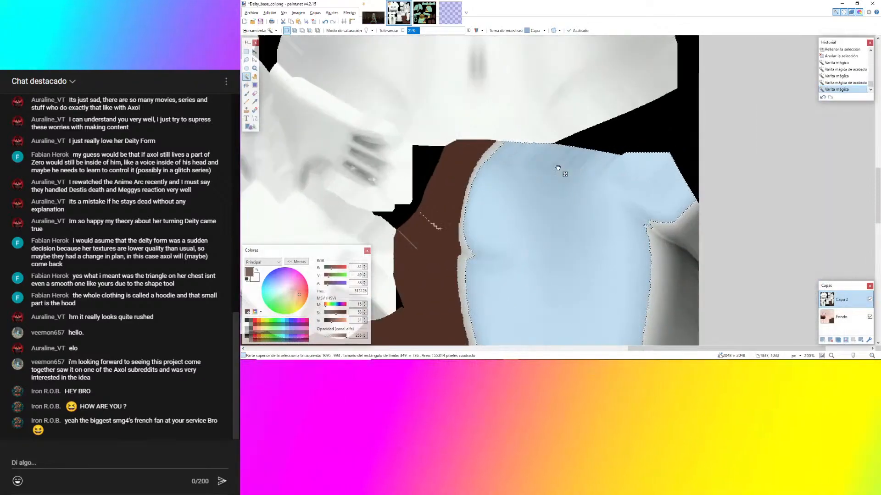
Add the light border strip beside the brown strap to the selection, then fill the leg piece dark brown and deselect.
scroll(458, 139, "up", 2, "ctrl")
left_click(480, 143, "ctrl")
key("ctrl+z")
left_click(500, 133, "ctrl")
scroll(500, 138, "up", 5, "ctrl")
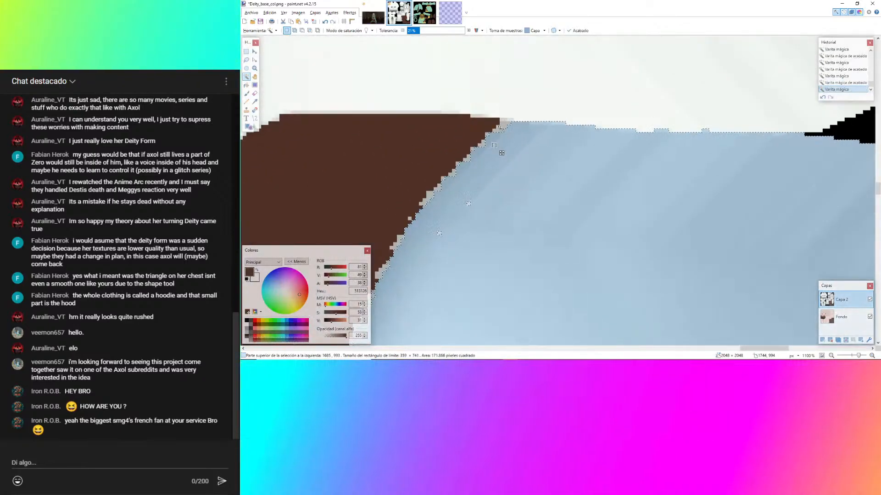
scroll(481, 170, "down", 8, "ctrl")
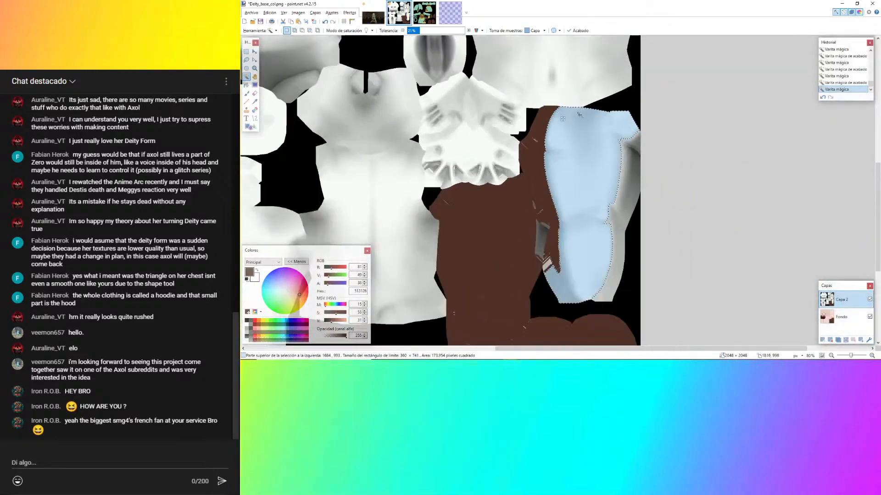
key("ctrl+d")
Select the grey shaded strip along the leg's outer edge, raising the tolerance to include its dark part, and fill it dark brown.
left_click(624, 176)
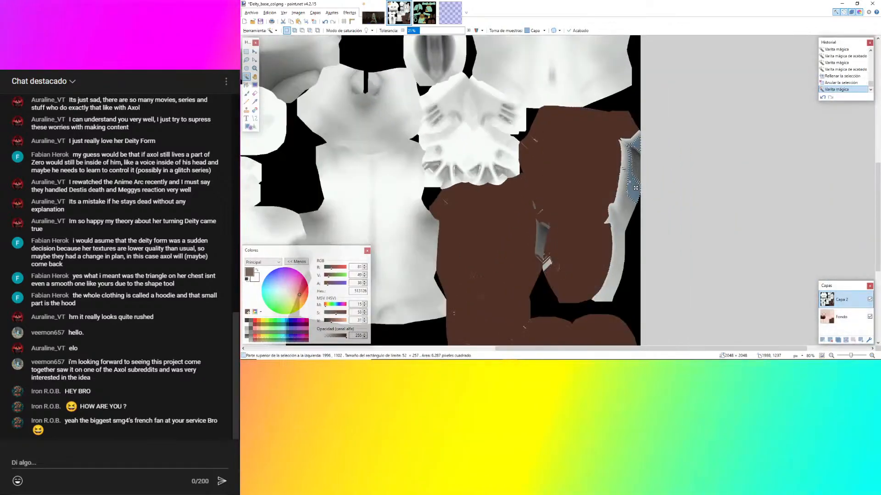
scroll(624, 171, "up", 3, "ctrl")
left_click(624, 160, "ctrl")
left_click_drag(419, 30, 434, 32)
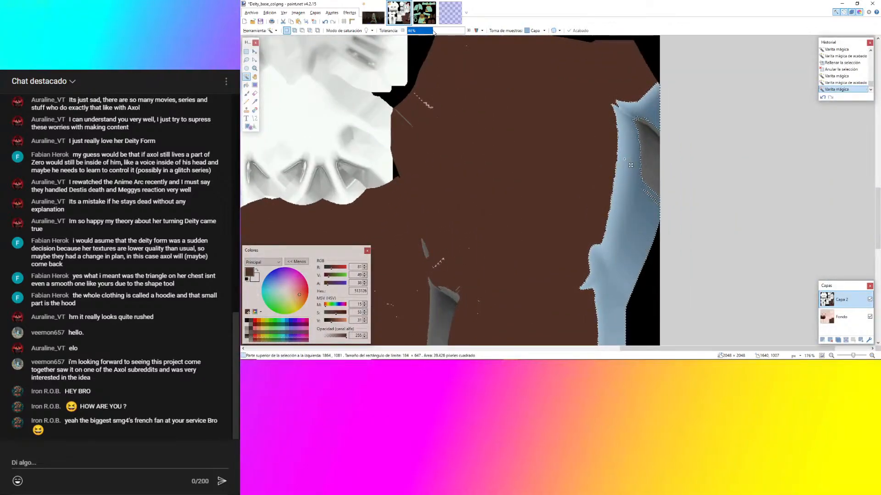
scroll(584, 87, "down", 3, "ctrl")
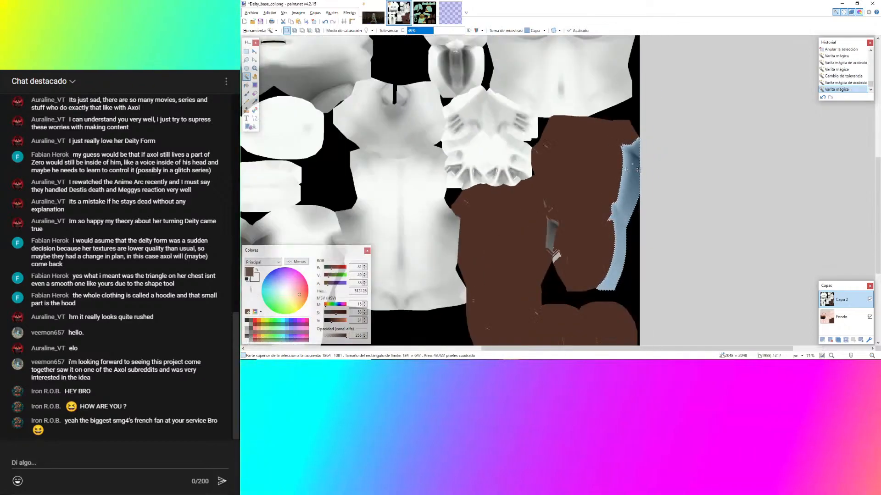
key("BackSpace")
Select the dark grey strip between the two brown legs with the Magic Wand, lowering the tolerance to about 15%.
scroll(553, 235, "up", 5, "ctrl")
left_click(557, 238)
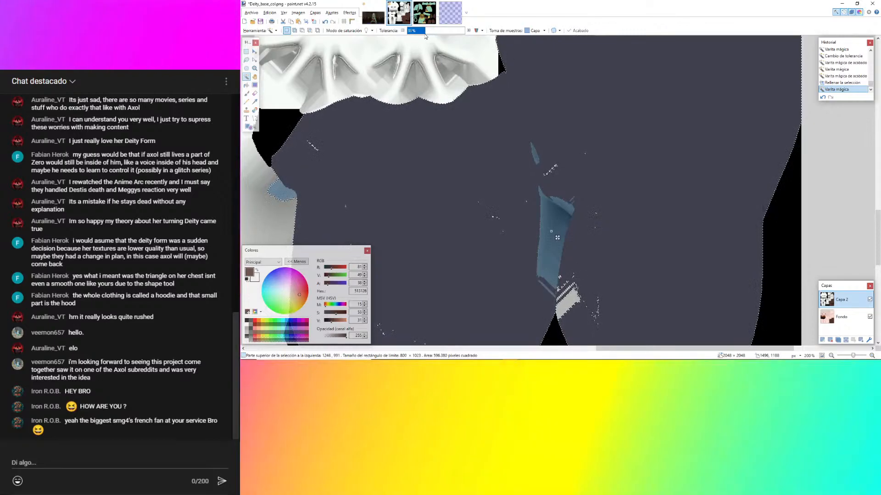
left_click_drag(425, 36, 424, 39)
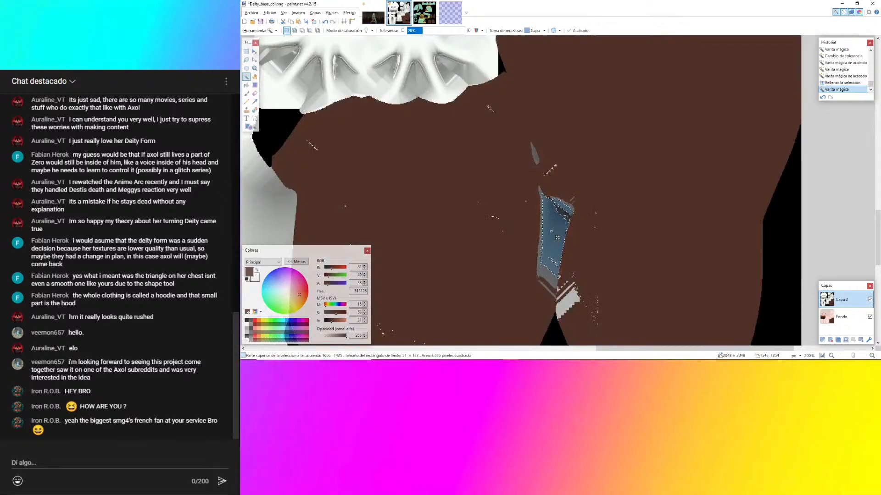
scroll(557, 238, "up", 3, "ctrl")
left_click(555, 213)
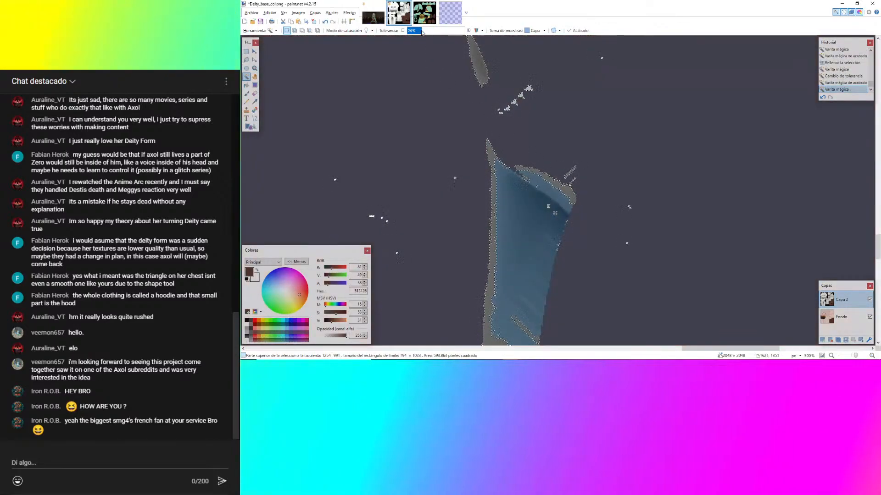
left_click_drag(422, 32, 416, 31)
left_click(564, 217)
scroll(564, 216, "up", 4, "ctrl")
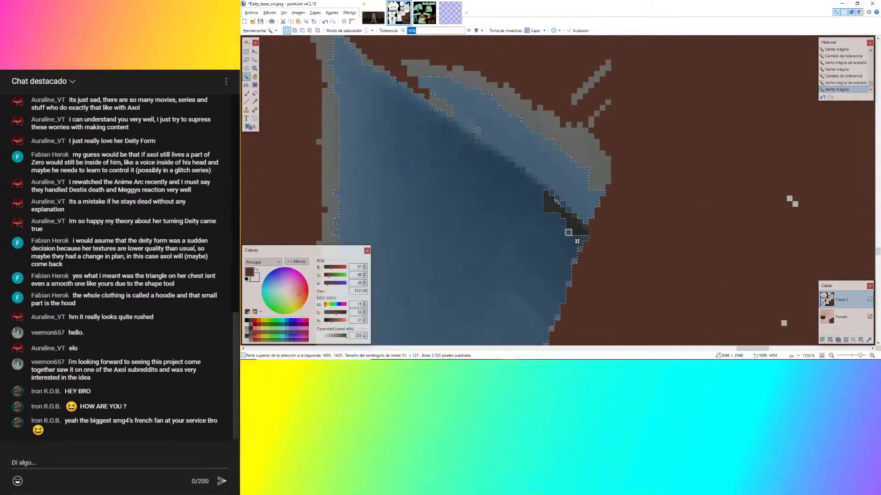
Add the remaining lighter borders, the pointed upper tip and the stray edge pixels of the grey strip to the selection.
scroll(588, 230, "up", 3, "ctrl")
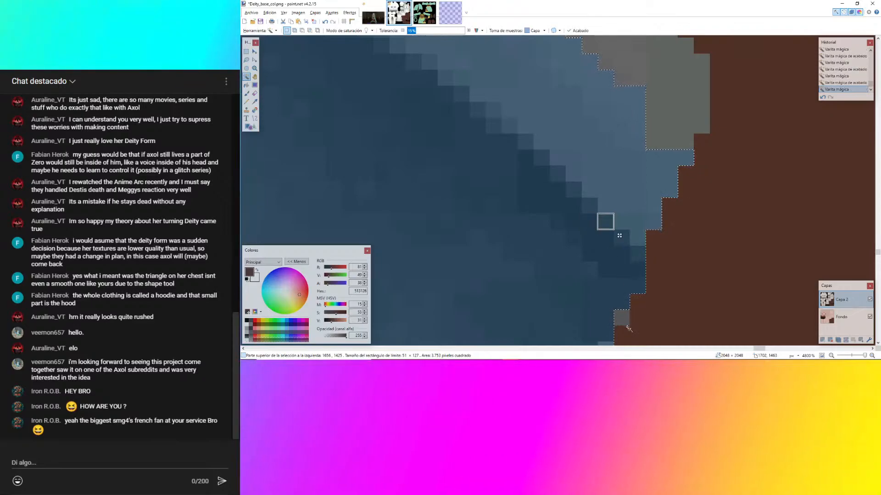
scroll(628, 328, "down", 6, "ctrl")
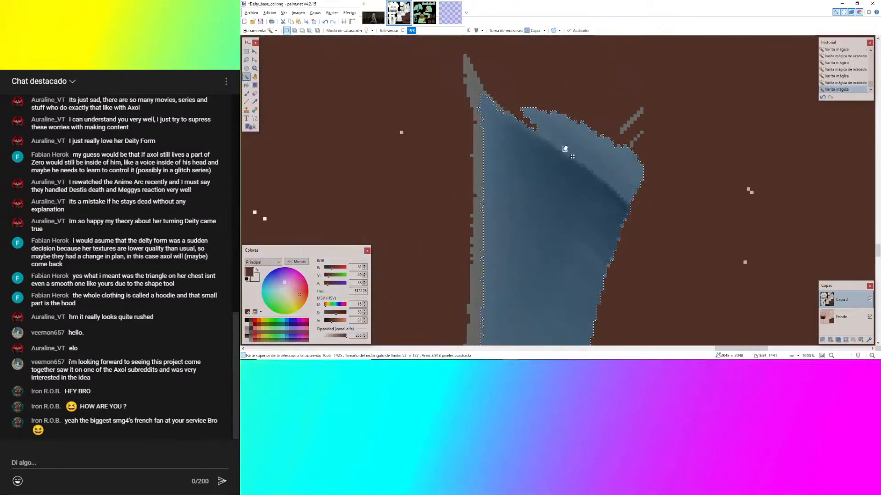
scroll(505, 108, "up", 3, "ctrl")
left_click(507, 117)
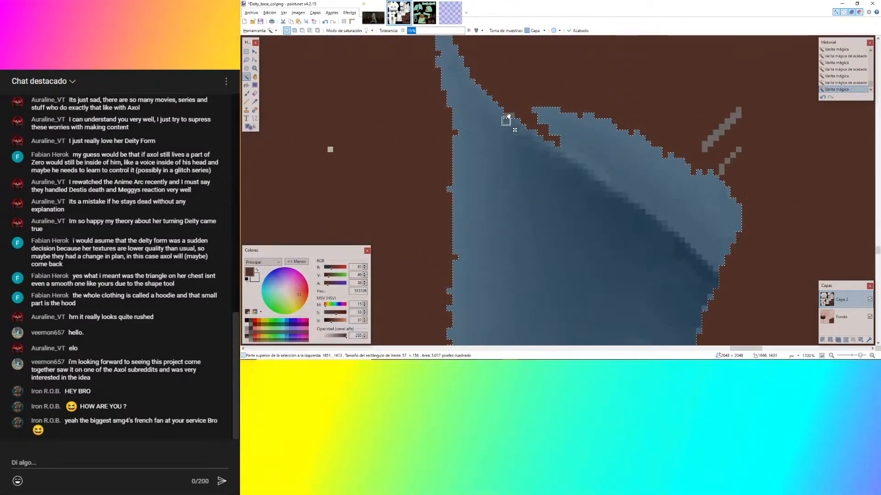
left_click(509, 115, "ctrl")
scroll(539, 65, "down", 8, "ctrl")
scroll(545, 115, "up", 8, "ctrl")
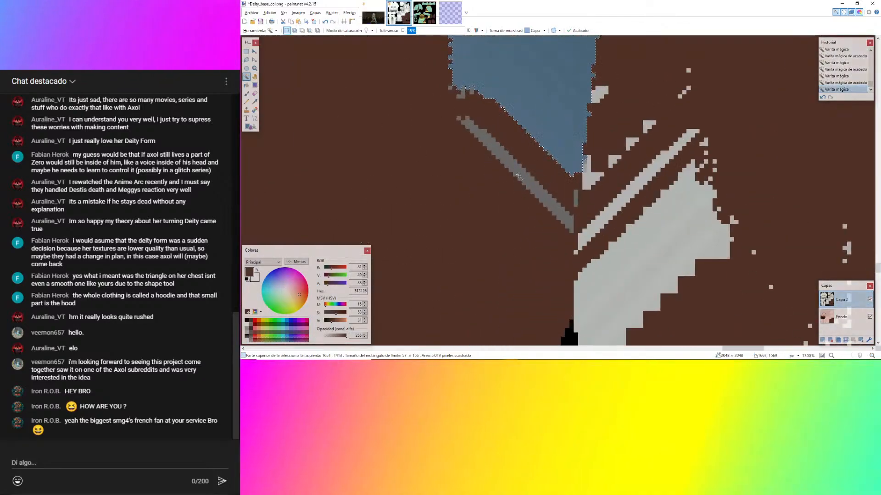
Add the thin grey diagonal stripe below the strip and the small light patch on the strip's edge to the selection.
scroll(519, 175, "up", 4, "ctrl")
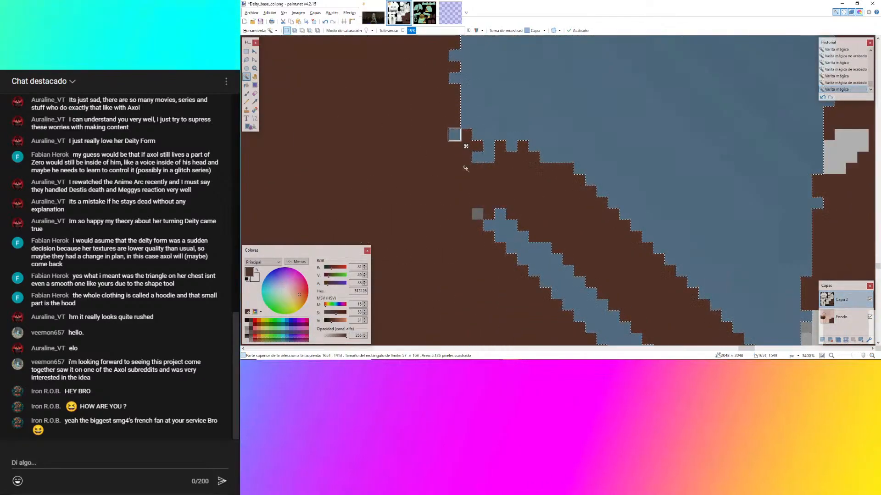
left_click(473, 215, "ctrl")
scroll(475, 215, "down", 5, "ctrl")
scroll(574, 179, "up", 3, "ctrl")
left_click(524, 187, "ctrl")
scroll(525, 187, "down", 3, "ctrl")
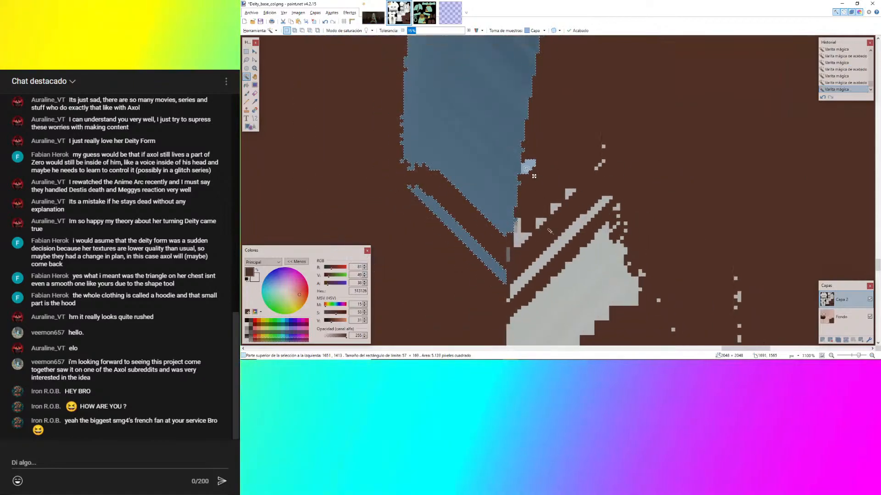
Add the large light grey patch, the diagonal light band above it and the row of small light triangles to the selection.
scroll(583, 203, "down", 2, "ctrl")
left_click(562, 278, "ctrl")
scroll(561, 277, "up", 4, "ctrl")
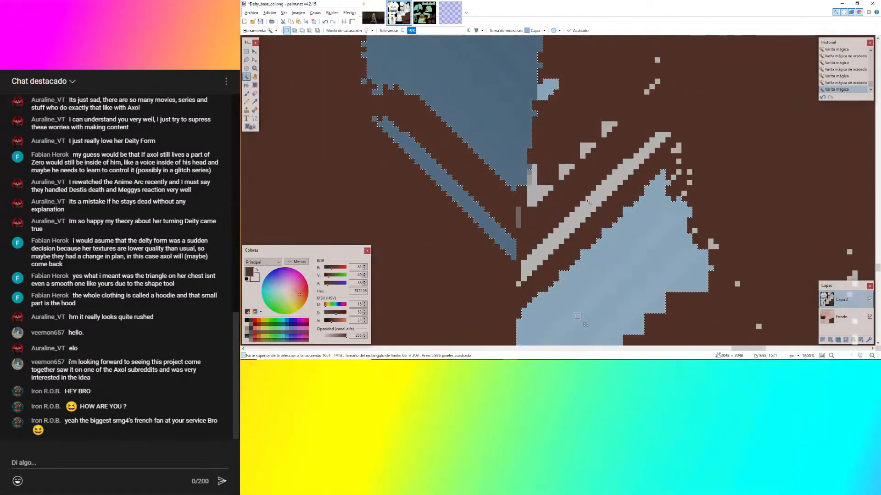
left_click(550, 247, "ctrl")
left_click(533, 193, "ctrl")
left_click(566, 170, "ctrl")
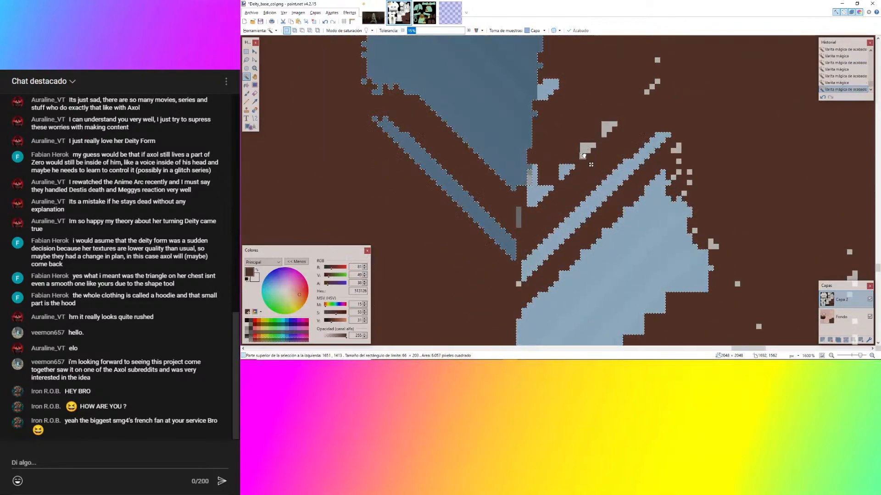
left_click(588, 150, "ctrl")
left_click(609, 129, "ctrl")
Add the small slivers beside the strip's lower tip to the selection, then fill everything selected dark brown and deselect.
left_click(529, 171, "ctrl")
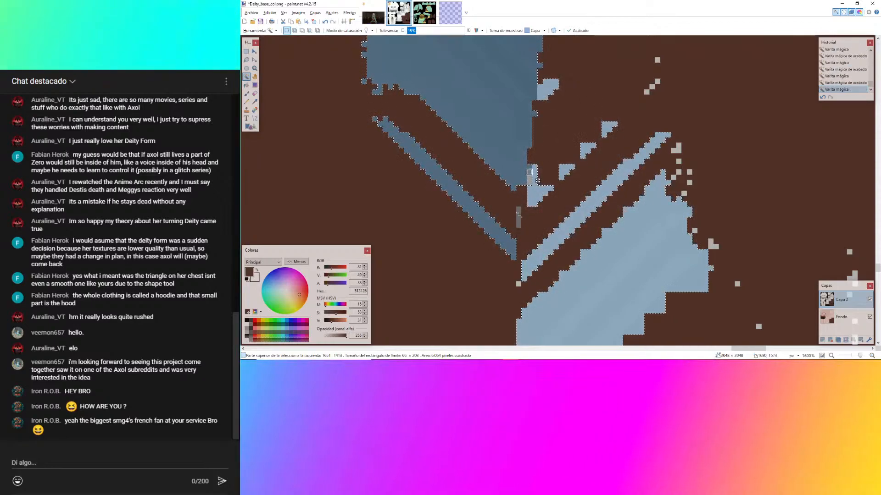
left_click(518, 215, "ctrl")
scroll(518, 285, "down", 10, "ctrl")
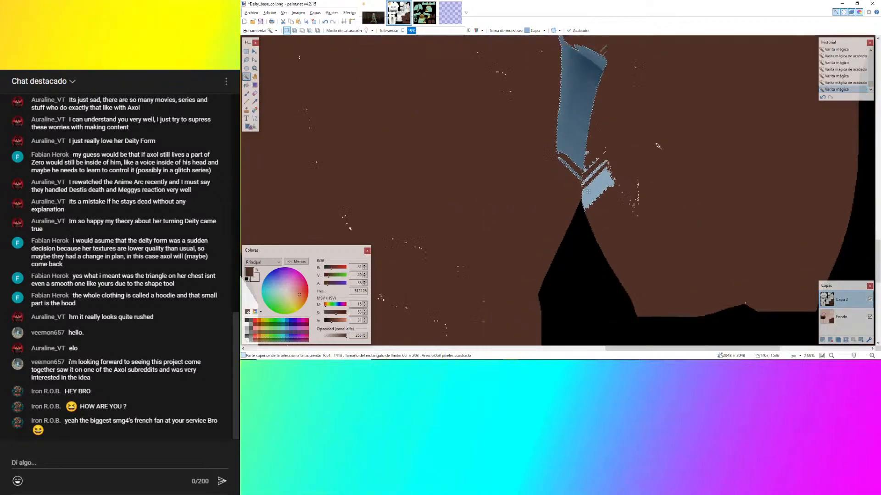
key("ctrl+d")
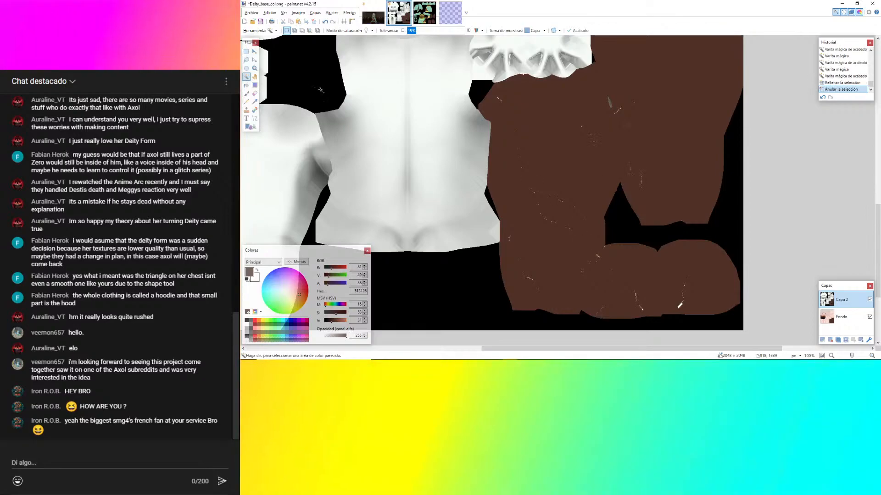
Outline the upper strap area containing the diagonal light marks and thin grey line with the Lasso, including its corner.
left_click(247, 59)
scroll(611, 110, "up", 4, "ctrl")
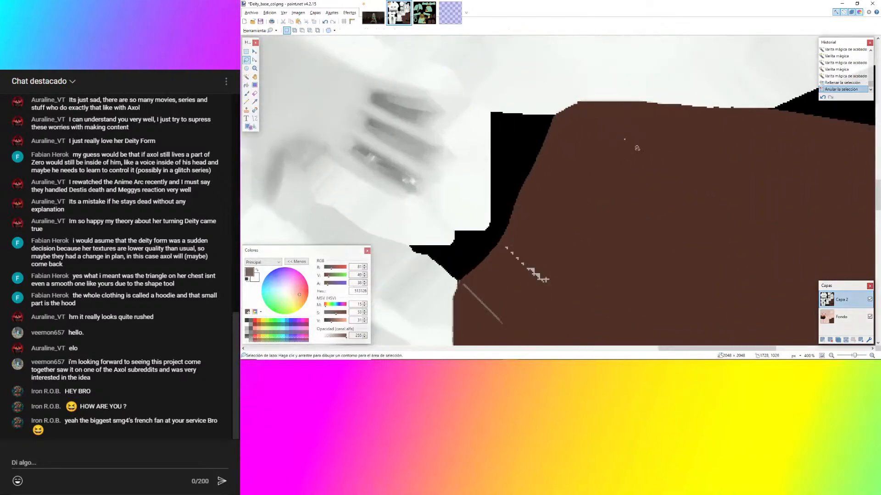
left_click_drag(637, 133, 561, 217)
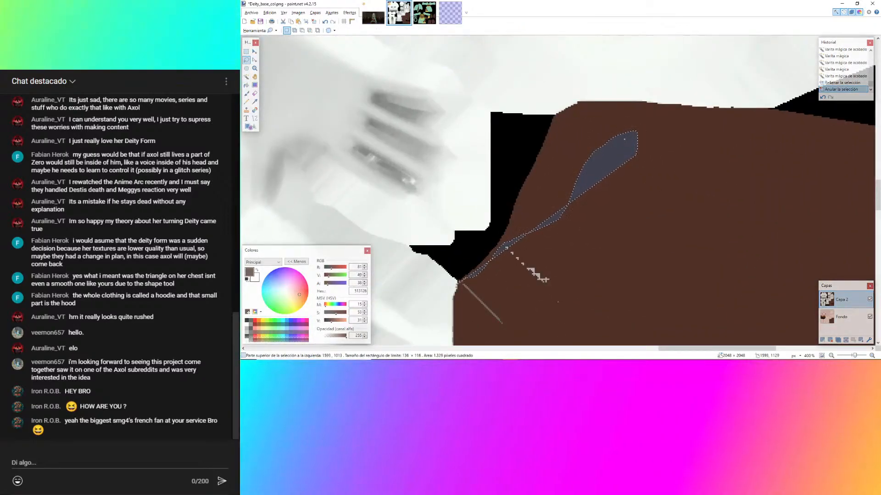
left_click_drag(459, 281, 450, 288)
scroll(452, 210, "up", 4, "ctrl")
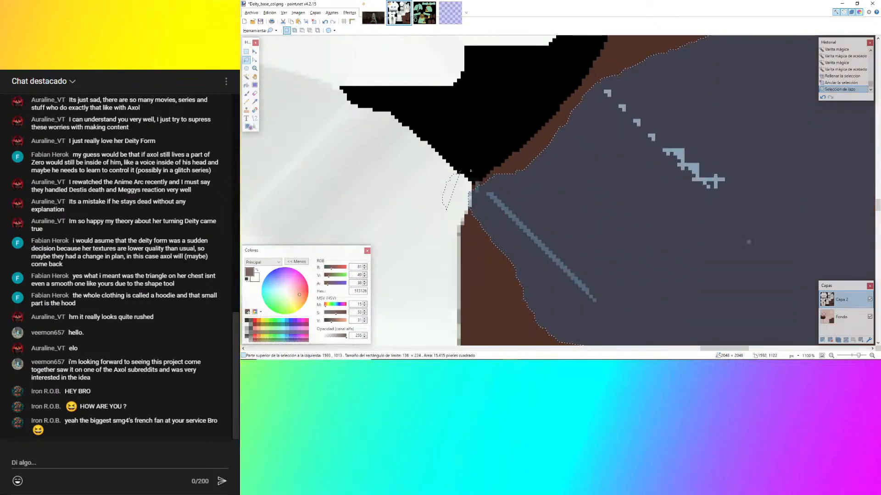
left_click(477, 217)
scroll(463, 221, "up", 6, "ctrl")
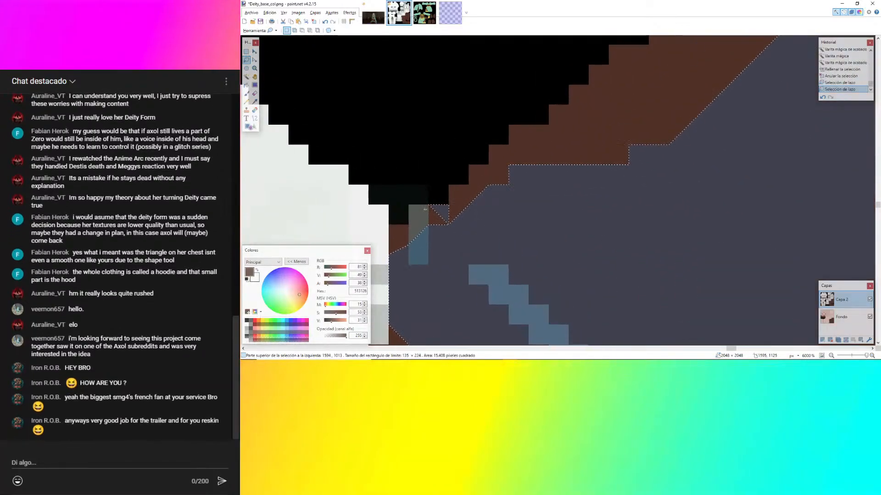
Add a lasso area around the stray marks where the two brown legs meet to the selection.
scroll(416, 277, "down", 10, "ctrl")
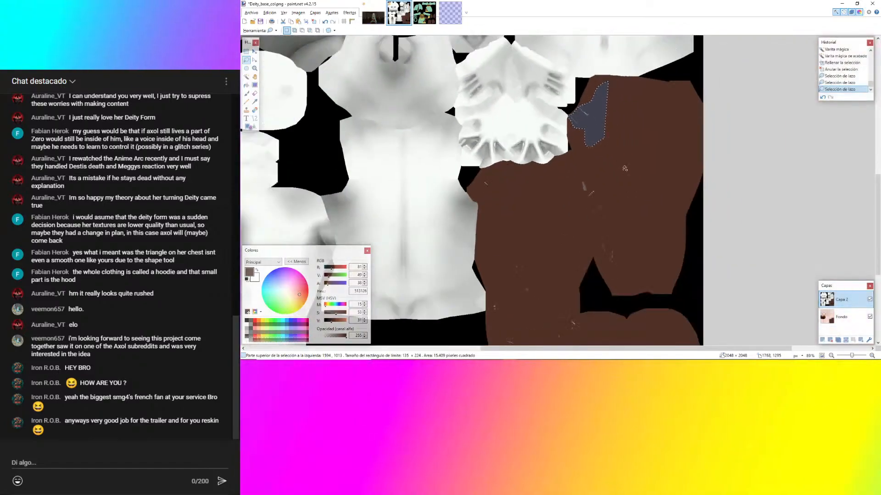
mouse_move(569, 175)
left_mouse_down()
mouse_move(551, 248)
mouse_move(610, 277)
mouse_move(642, 207)
left_mouse_up()
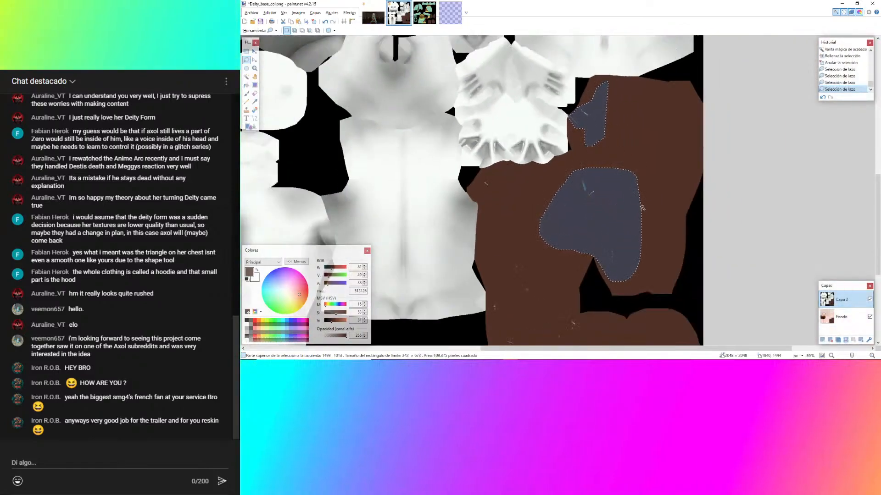
Fill the lassoed strap and leg-junction areas dark brown and deselect.
key("BackSpace")
left_click(641, 206)
Outline the stray marks on the left-hand brown leg with the Lasso, adding a second small area.
scroll(489, 187, "up", 5, "ctrl")
mouse_move(501, 165)
left_mouse_down()
mouse_move(461, 189)
mouse_move(575, 236)
mouse_move(565, 208)
left_mouse_up()
scroll(556, 170, "down", 4, "ctrl")
scroll(581, 287, "up", 3, "ctrl")
mouse_move(597, 327)
left_mouse_down("ctrl")
mouse_move(644, 214)
mouse_move(501, 245)
mouse_move(592, 327)
left_mouse_up("ctrl")
Add the stray grey pixel on the leg's edge and the marks lower on the leg to the selection, then fill it dark brown.
scroll(472, 276, "up", 12, "ctrl")
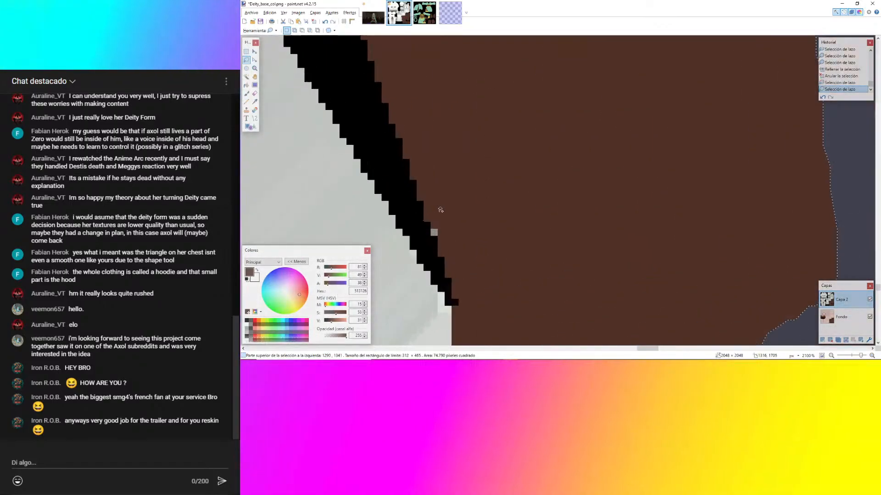
left_click_drag(431, 248, 443, 235, "ctrl")
scroll(452, 113, "down", 14, "ctrl")
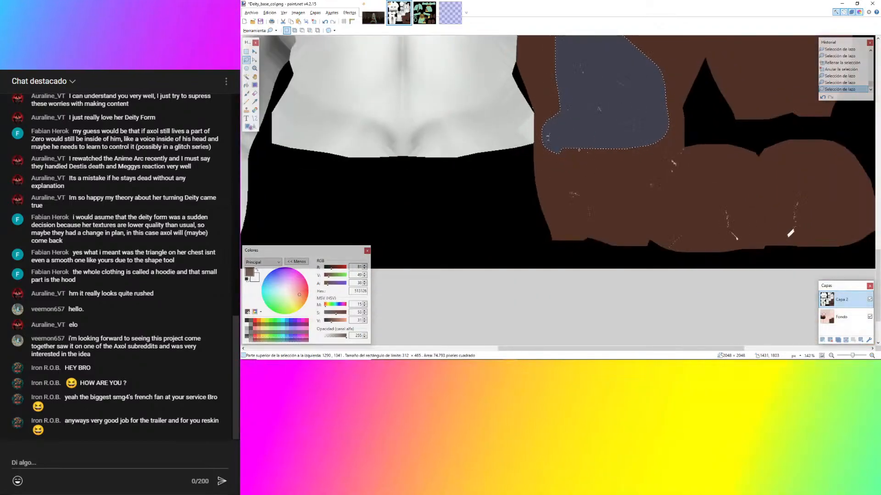
mouse_move(590, 153)
left_mouse_down("ctrl")
mouse_move(566, 211)
mouse_move(635, 231)
mouse_move(728, 195)
mouse_move(679, 145)
left_mouse_up("ctrl")
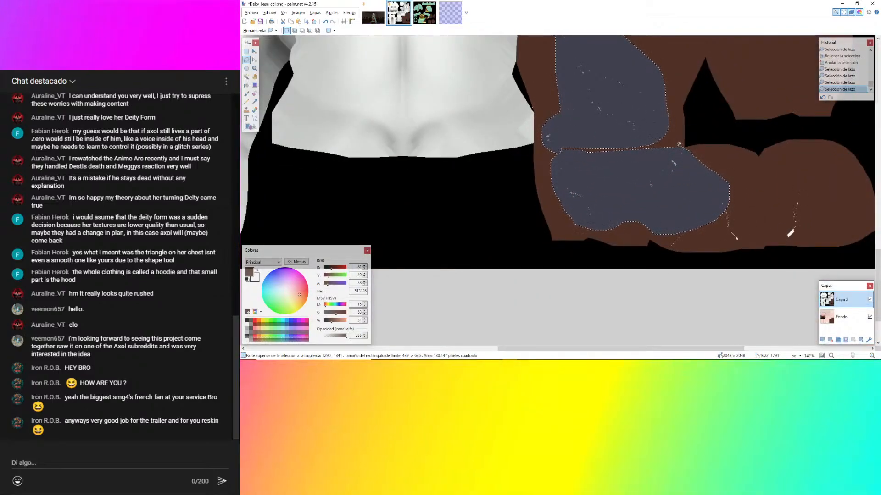
Lasso the single light pixel just above the black gap below the right-hand leg and fill it dark brown.
scroll(631, 100, "up", 15, "ctrl")
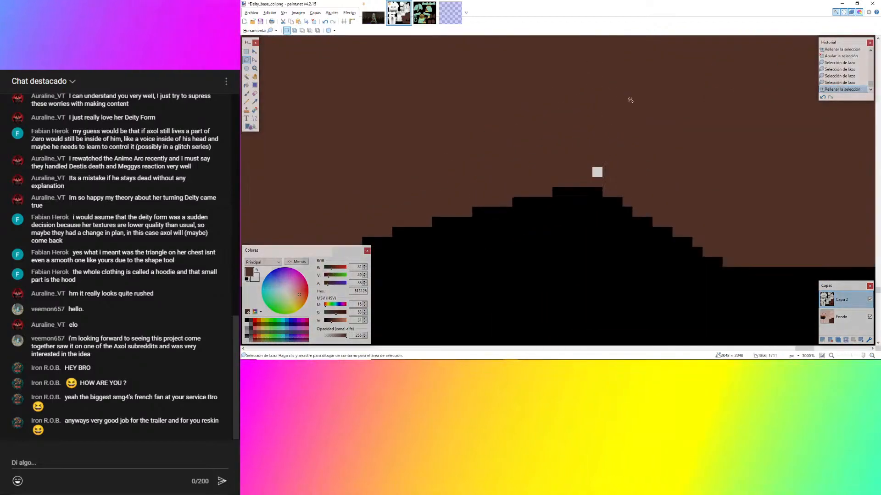
mouse_move(601, 129)
left_mouse_down()
mouse_move(556, 177)
mouse_move(605, 130)
left_mouse_up()
Outline the light marks along the lower foot piece with the Lasso, fill them dark brown and deselect.
scroll(710, 127, "down", 15, "ctrl")
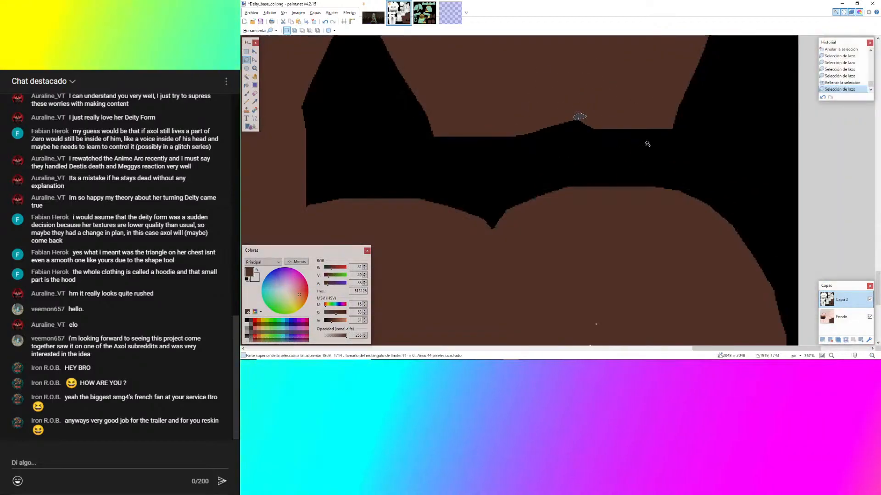
left_click_drag(500, 201, 500, 251)
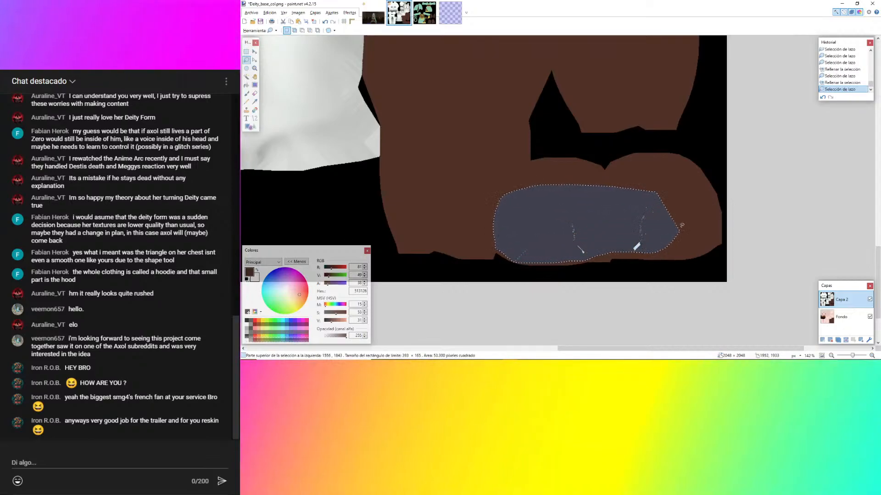
key("BackSpace")
key("ctrl+d")
Select the brown leg piece with the Magic Wand, invert the selection and delete everything else on Capa 2.
scroll(680, 225, "down", 5, "ctrl")
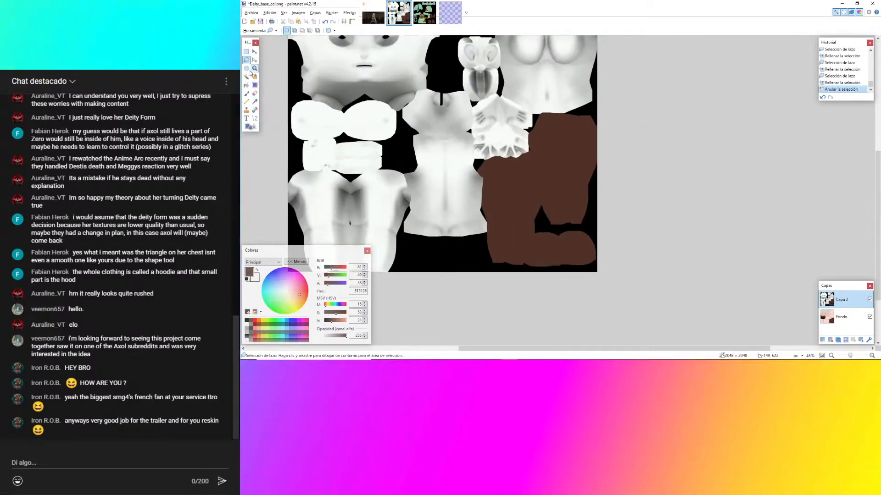
left_click(581, 142)
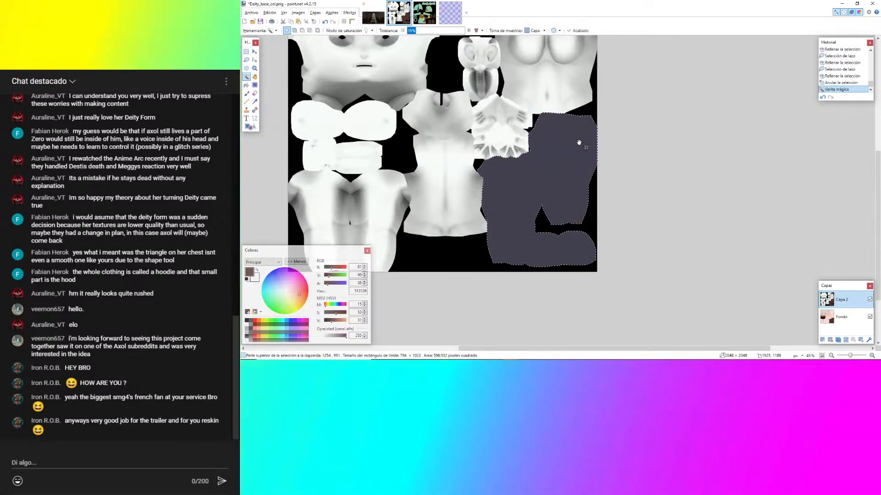
key("ctrl+i")
key("Delete")
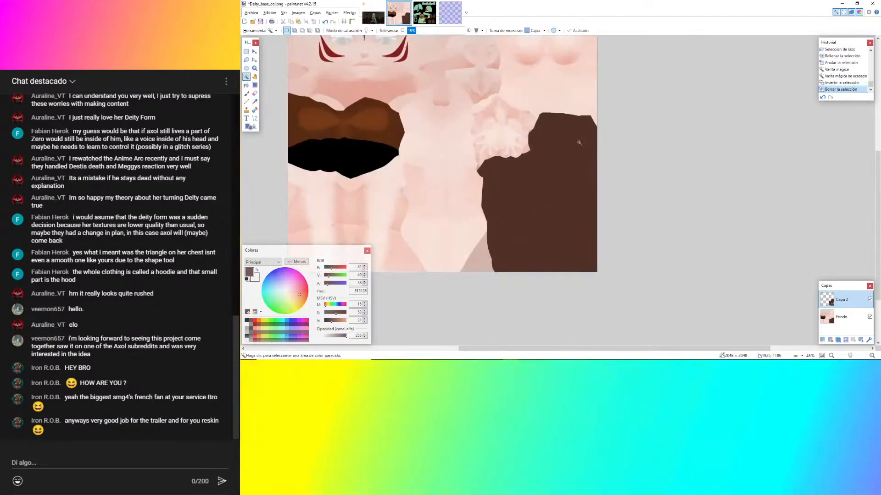
Toggle Capa 2's visibility to compare it with Fondo, then merge it down and save Deity_base_col.png.
left_click(869, 300)
left_click(870, 300)
left_click(870, 300)
left_click(870, 300)
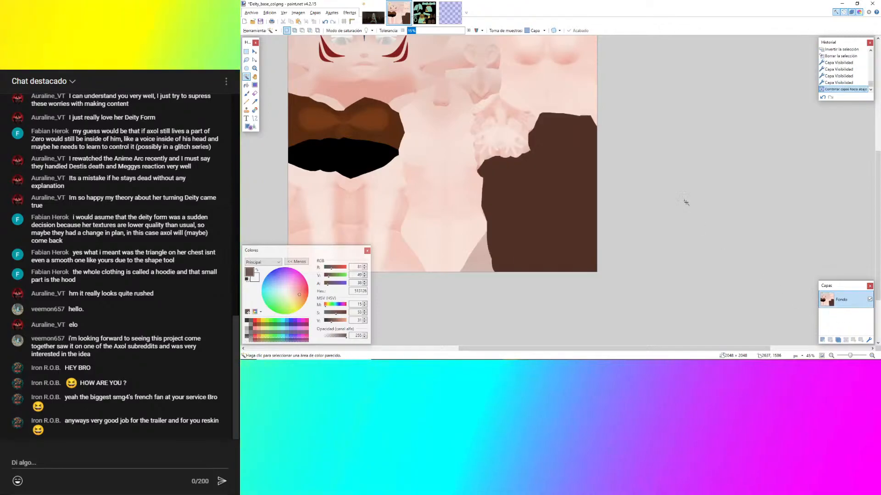
key("ctrl+s")
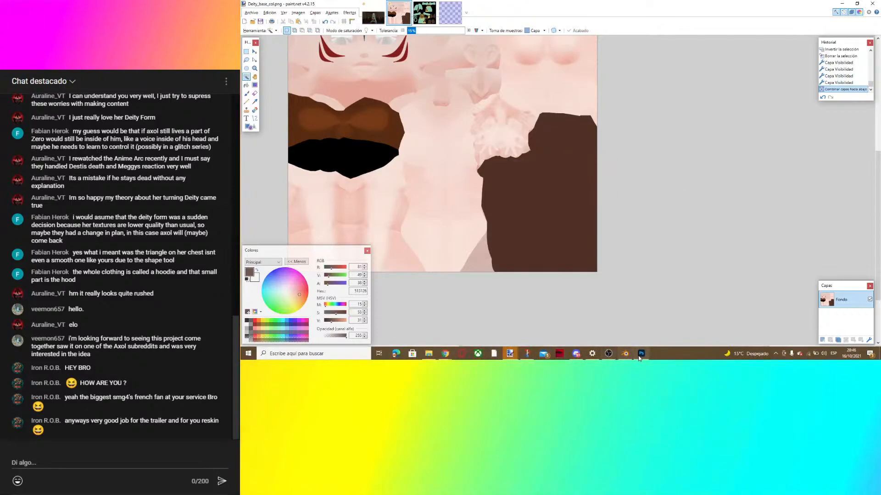
Switch to Blender and reload the deity clothes colour image in clothing_mat's upper Image Texture node.
left_click(627, 353)
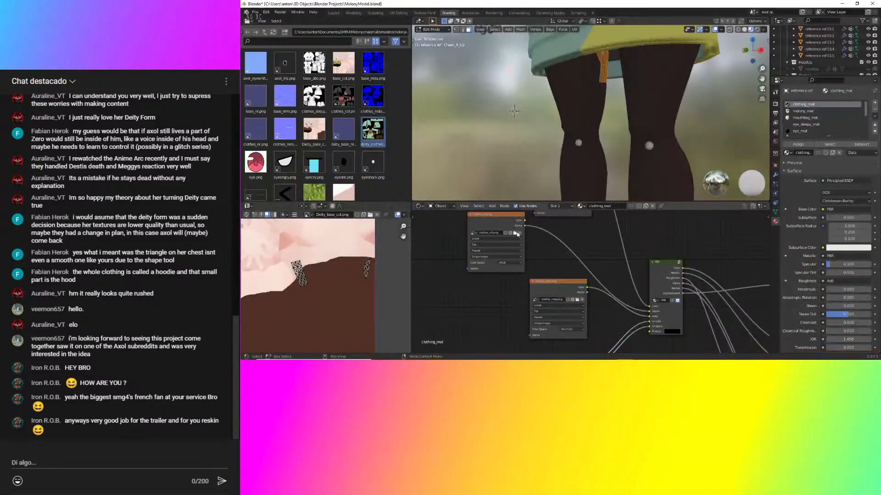
left_click(517, 234)
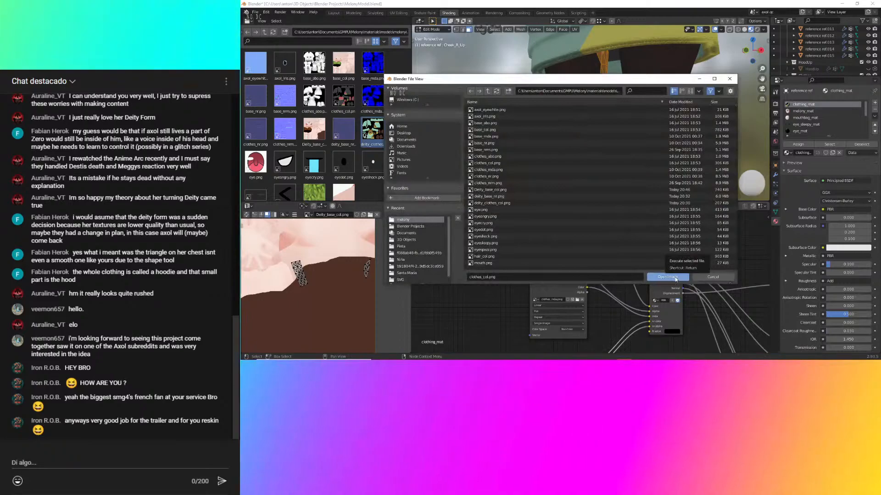
left_click(705, 277)
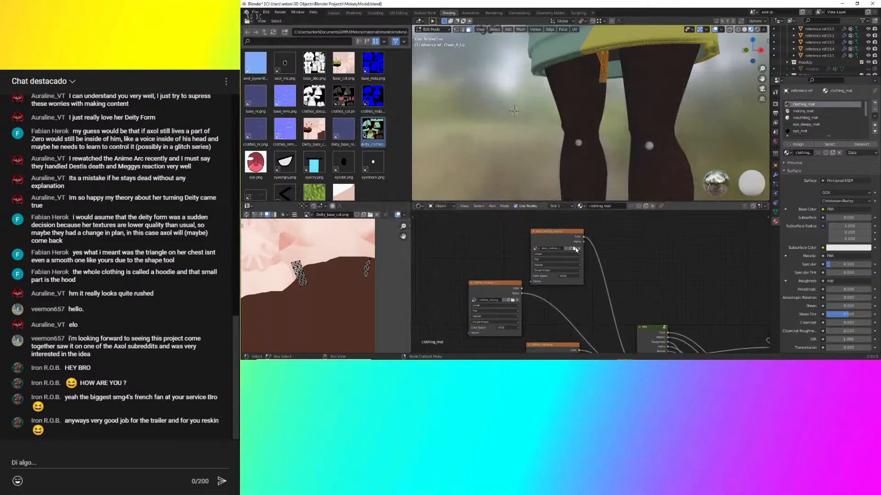
left_click(576, 249)
left_click(672, 278)
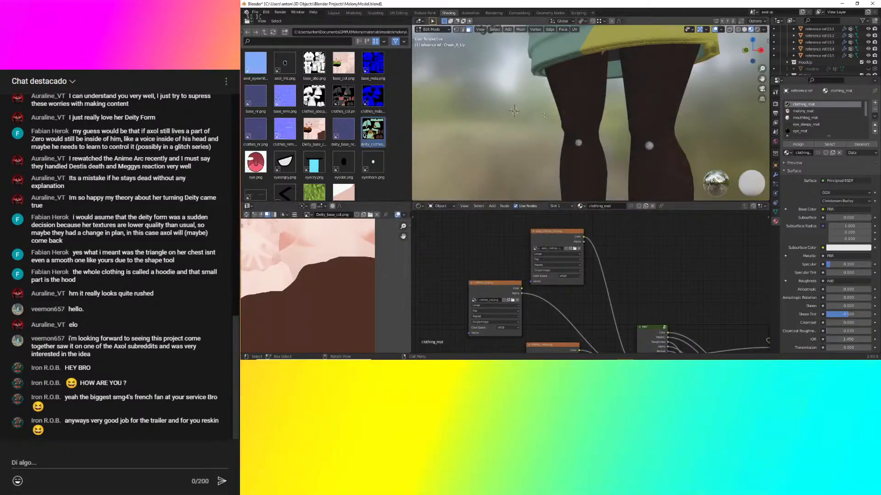
Return to Object Mode and reload Deity_base_col.png in the melony_mat material's Image Texture node.
key("Tab")
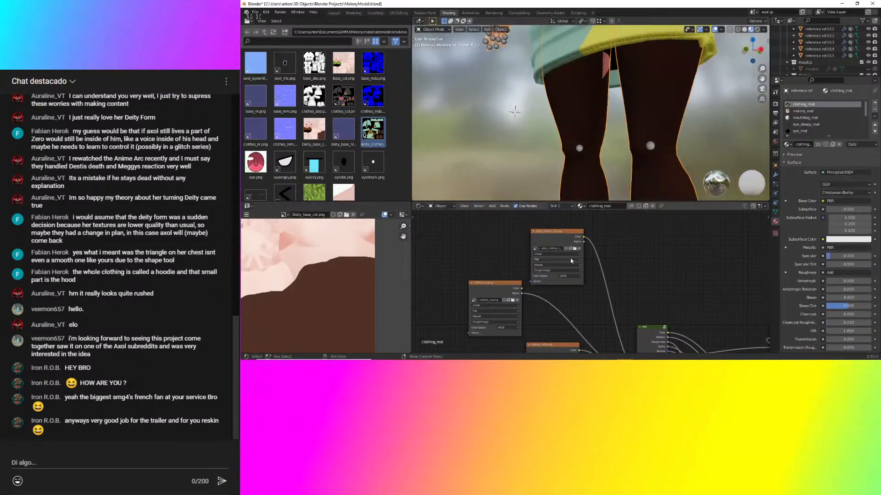
left_click(803, 111)
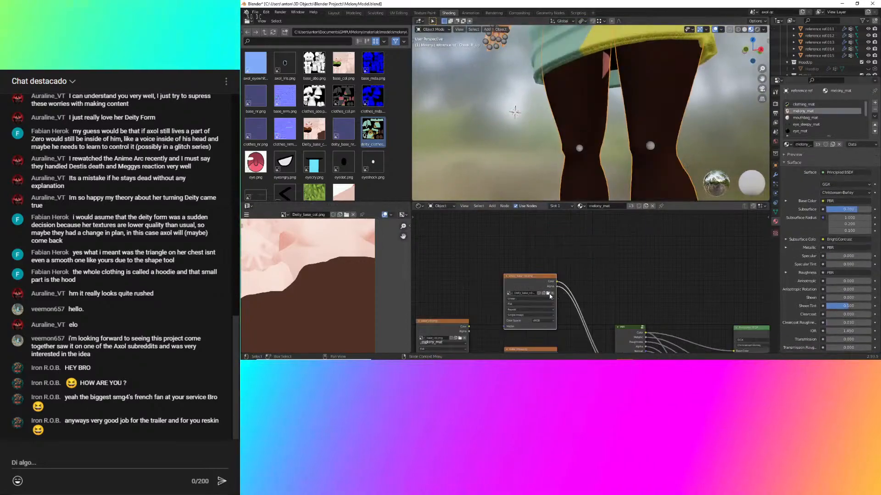
left_click(548, 293)
left_click(667, 277)
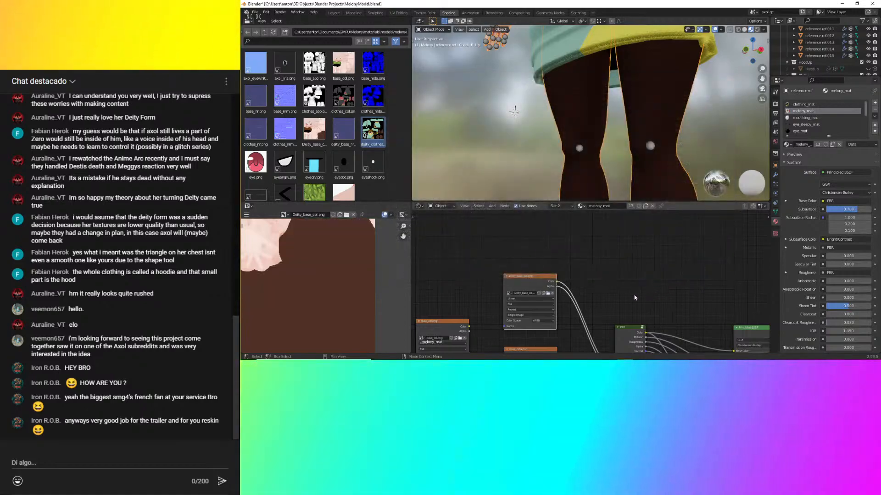
Inspect the retextured character from the front, from the full figure to the upper body.
scroll(600, 169, "down", 8)
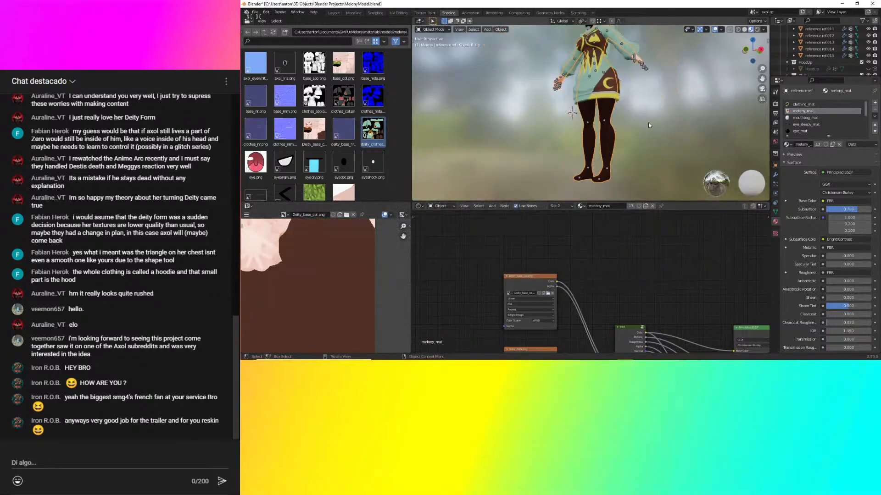
middle_click_drag(608, 136, 660, 124)
left_click(663, 124)
middle_click_drag(651, 58, 656, 126, "shift")
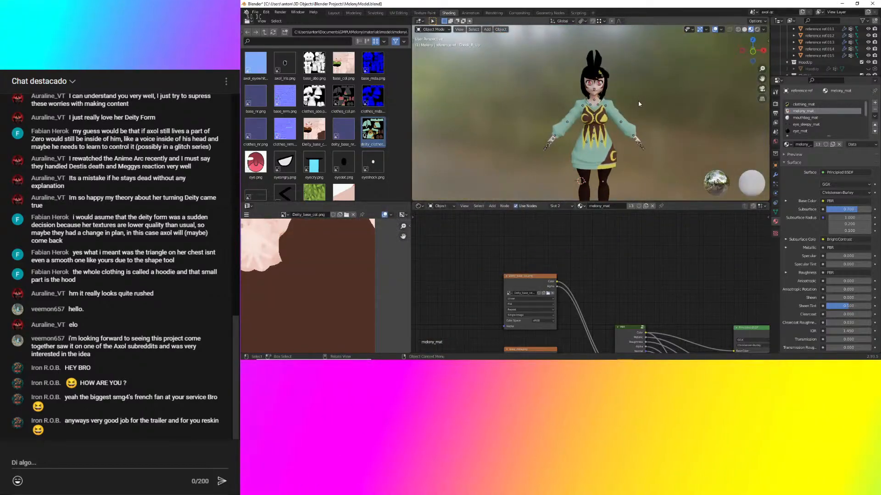
scroll(610, 101, "up", 5)
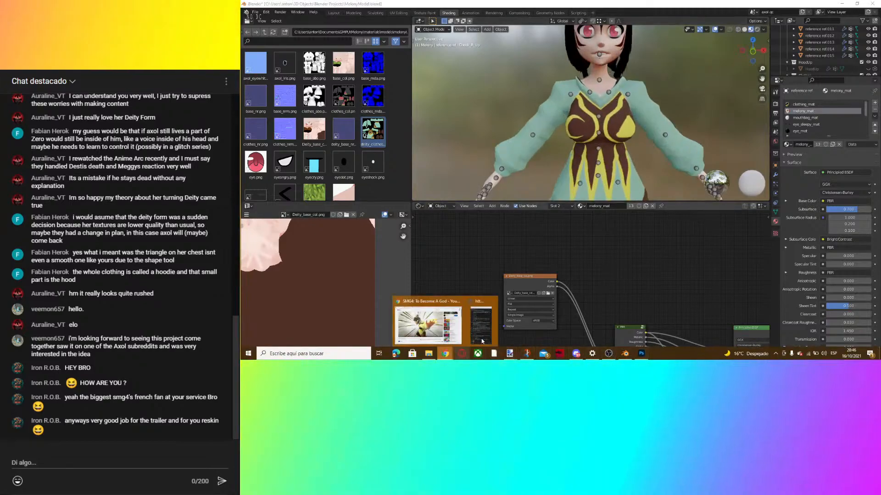
Switch to Chrome and bring up the SMG4: To Become A God reference video.
left_click(445, 353)
left_click(588, 3)
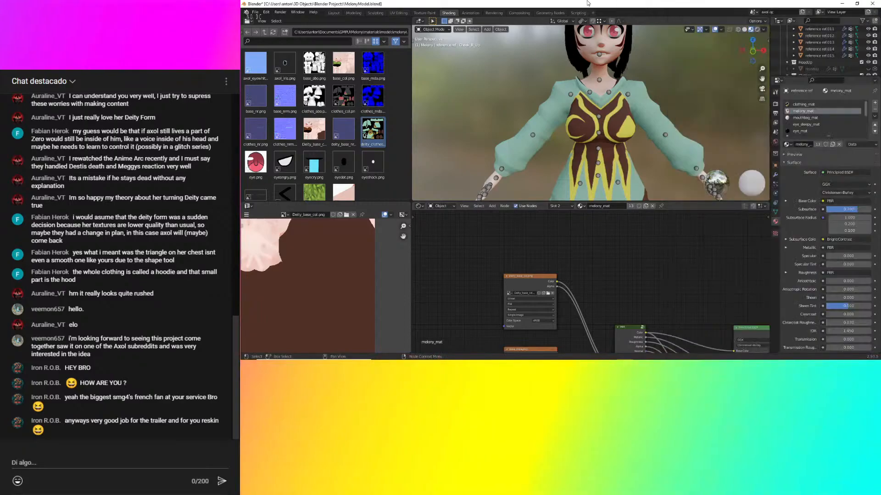
mouse_move(444, 354)
left_click(440, 321)
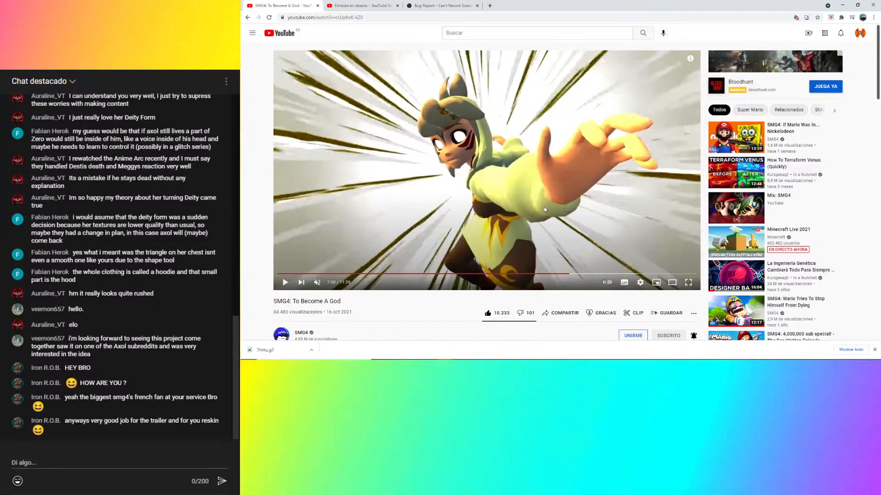
Seek through the reference video and pause on the character's close-up side profile at 7:56.
left_click(544, 207)
key("Left")
key("Left")
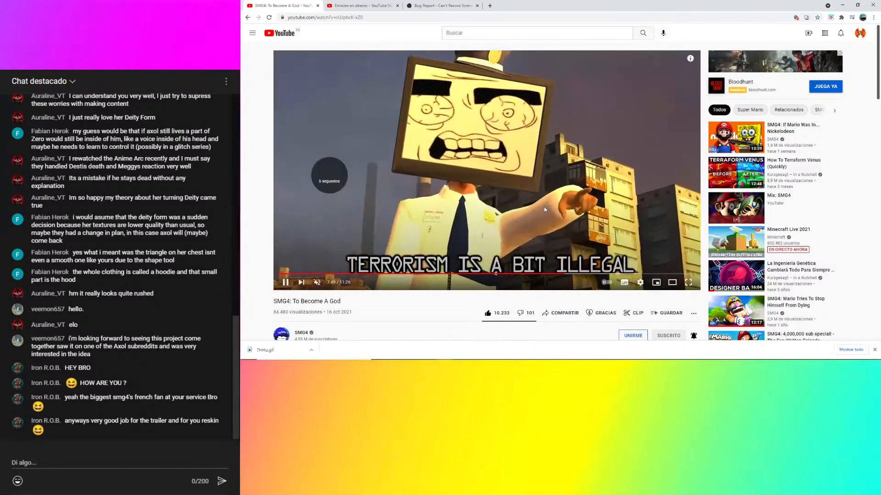
key("Right")
key("Right")
key("Left")
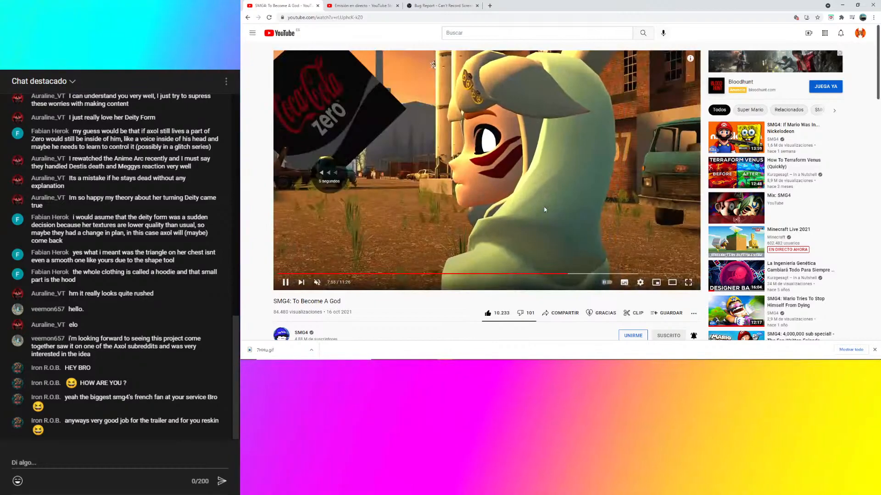
left_click(544, 208)
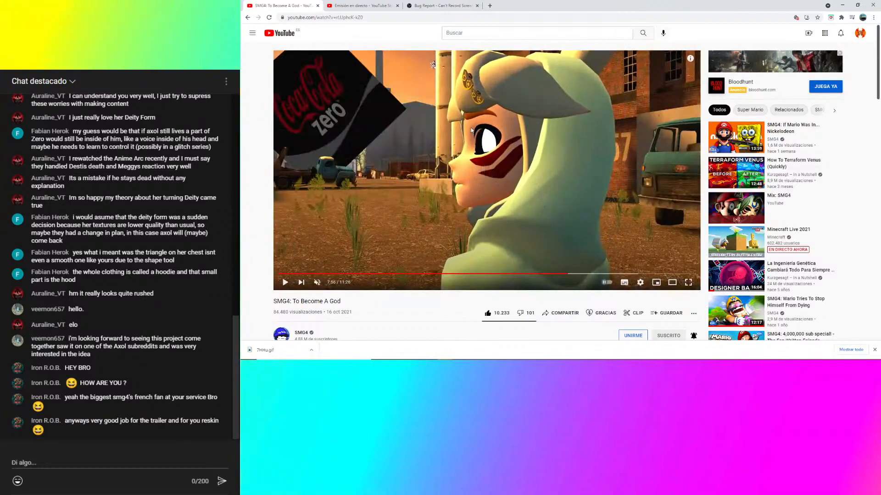
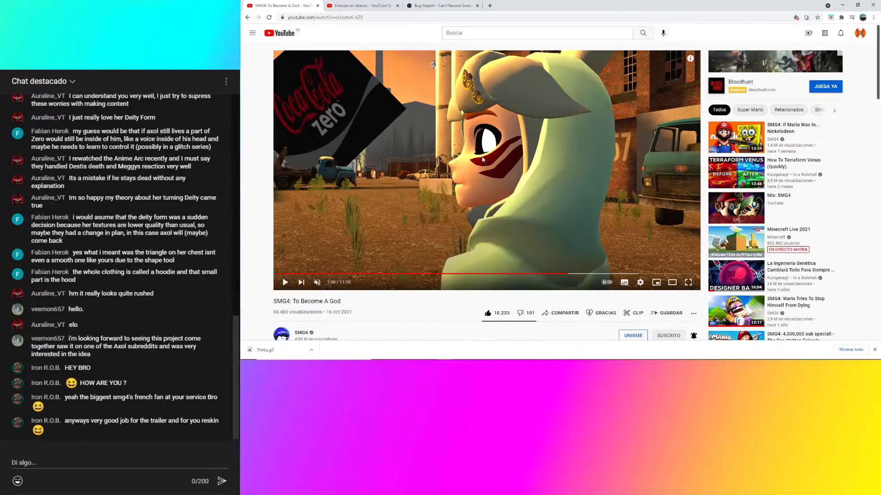
Check the livestream statistics in YouTube Studio and return to the reference video.
left_click(368, 4)
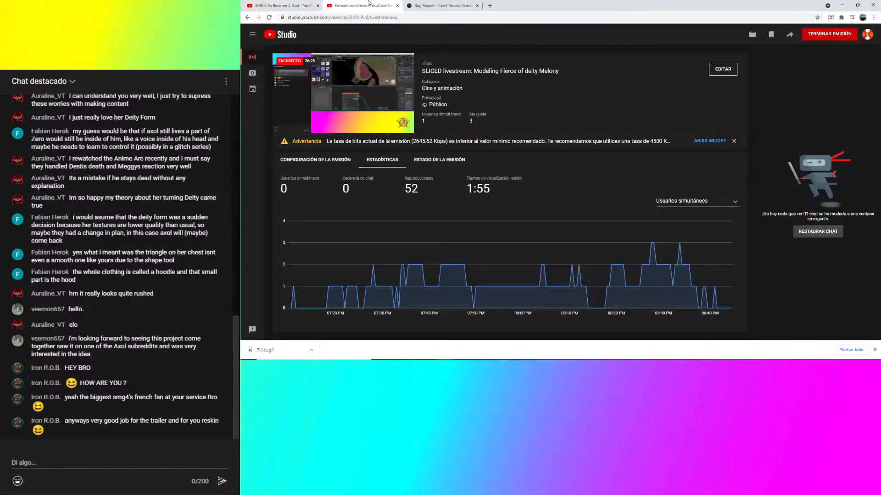
left_click(283, 5)
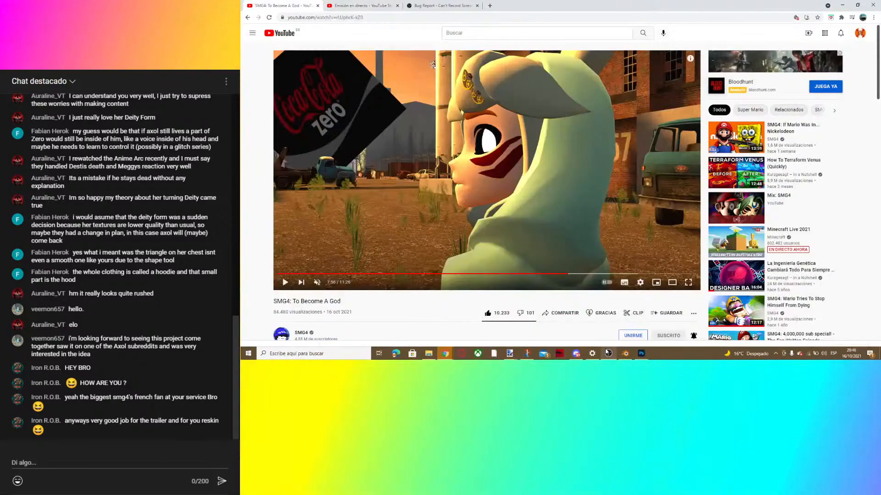
Switch back to Blender and move the Deity_base_col.png texture node slightly up in the melony_mat node tree.
left_click(624, 354)
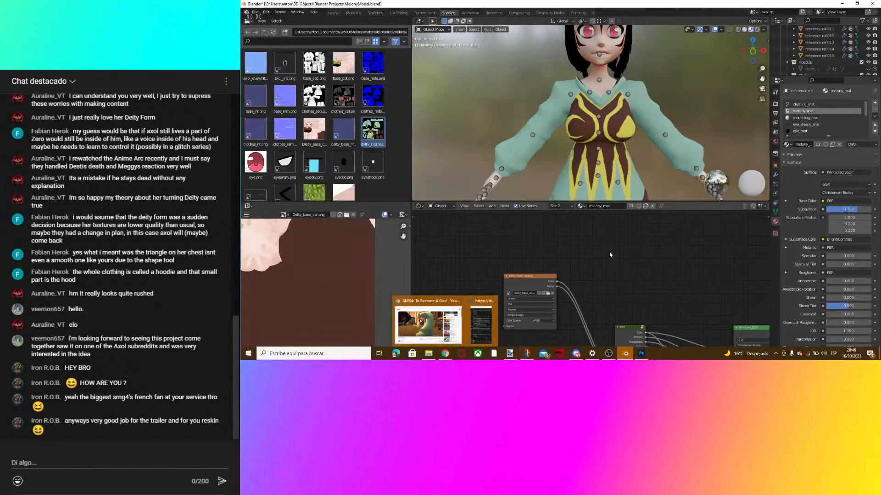
scroll(597, 246, "down", 3)
scroll(592, 280, "up", 5)
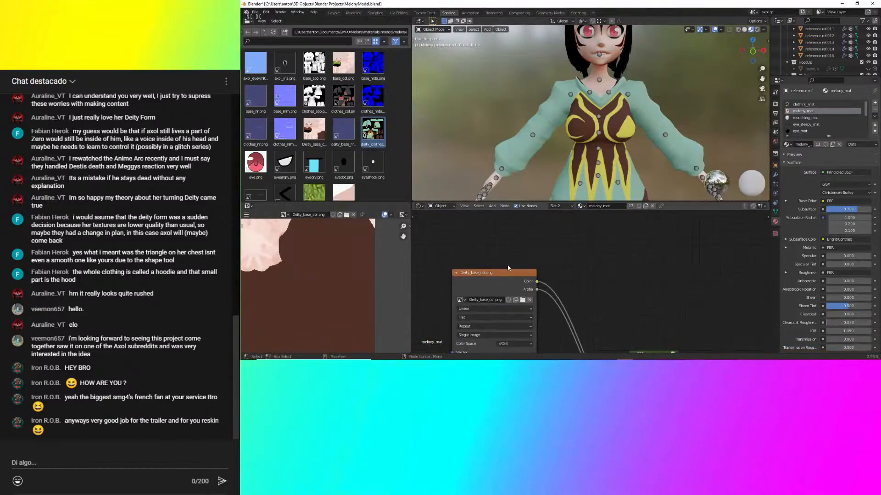
scroll(619, 290, "down", 1)
middle_click_drag(594, 286, 629, 241)
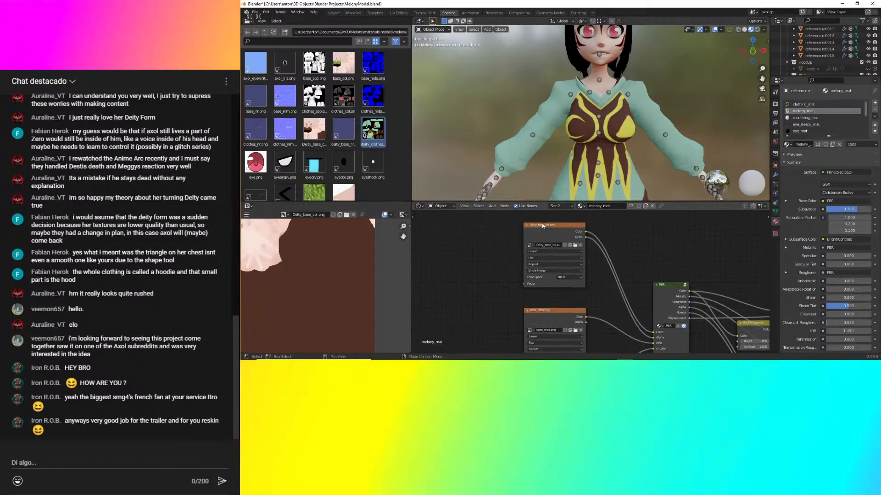
mouse_move(541, 223)
left_mouse_down()
mouse_move(548, 237)
mouse_move(552, 212)
left_mouse_up()
Display the clothing_mat node tree and examine its image textures and the inputs of the PBR group node.
left_click(808, 105)
middle_click_drag(628, 130, 666, 138)
scroll(609, 305, "down", 3)
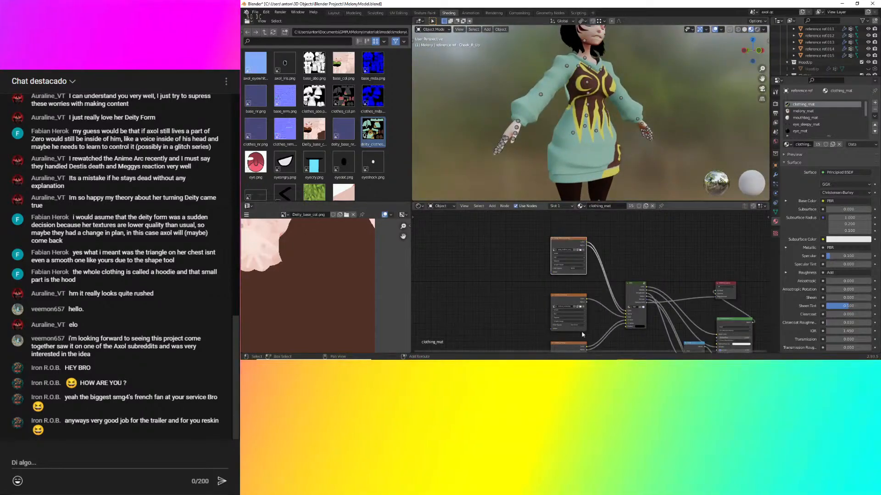
middle_click_drag(582, 335, 578, 309, "shift")
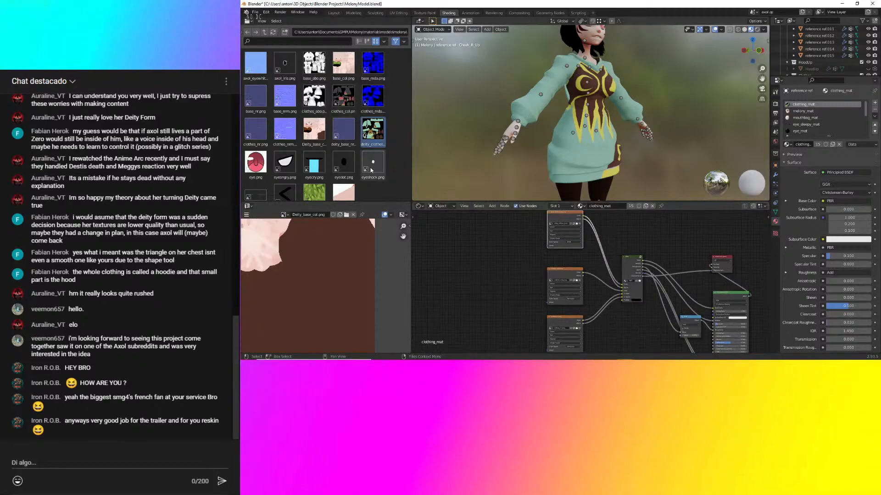
scroll(573, 303, "up", 4)
middle_click_drag(573, 304, 601, 260)
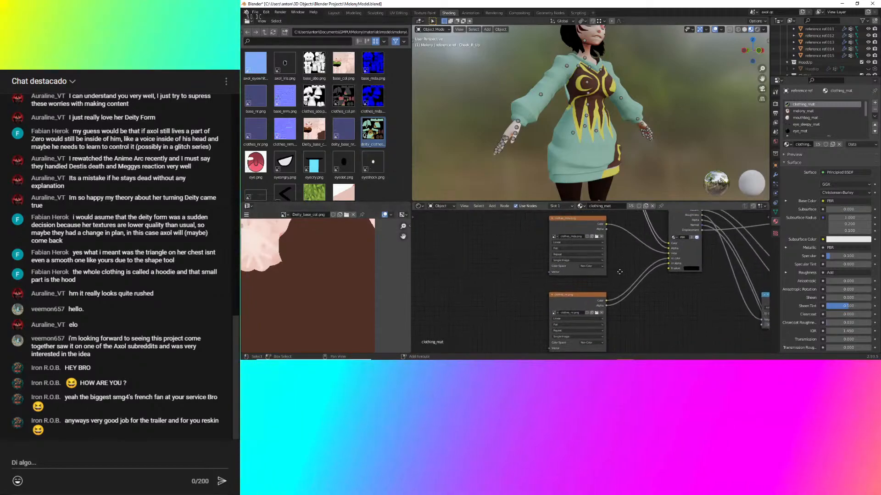
scroll(574, 294, "up", 5)
left_click(577, 303)
scroll(553, 292, "down", 5)
scroll(626, 281, "up", 6)
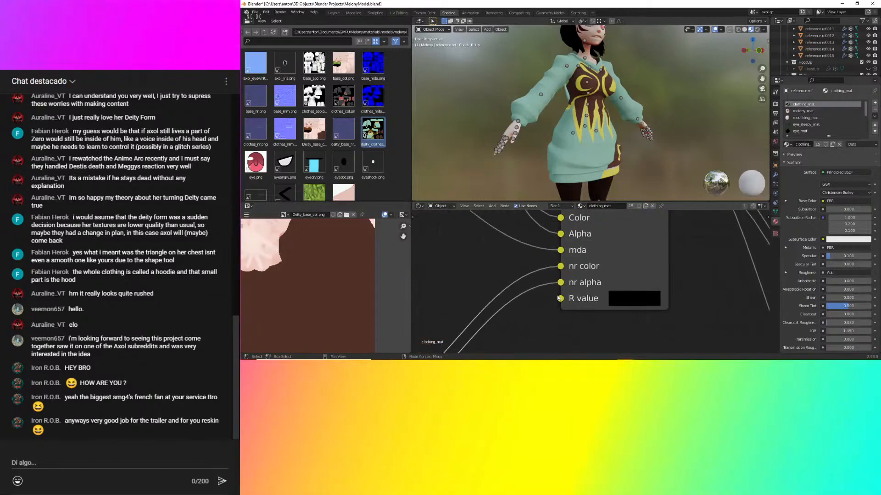
Open the PBR node group, inspect its Group Input, Separate RGB and Multiply nodes, and return to the clothing_mat tree.
key("Tab")
scroll(564, 303, "down", 5)
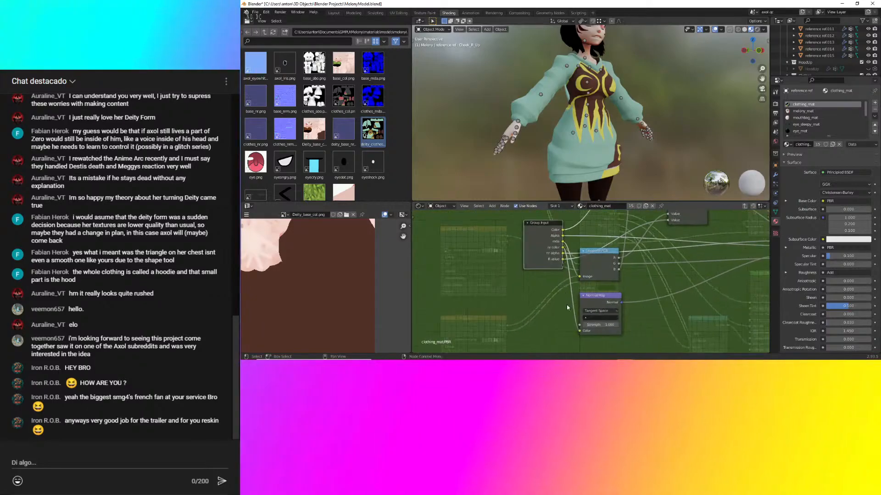
scroll(564, 275, "up", 2)
middle_click_drag(744, 257, 628, 283)
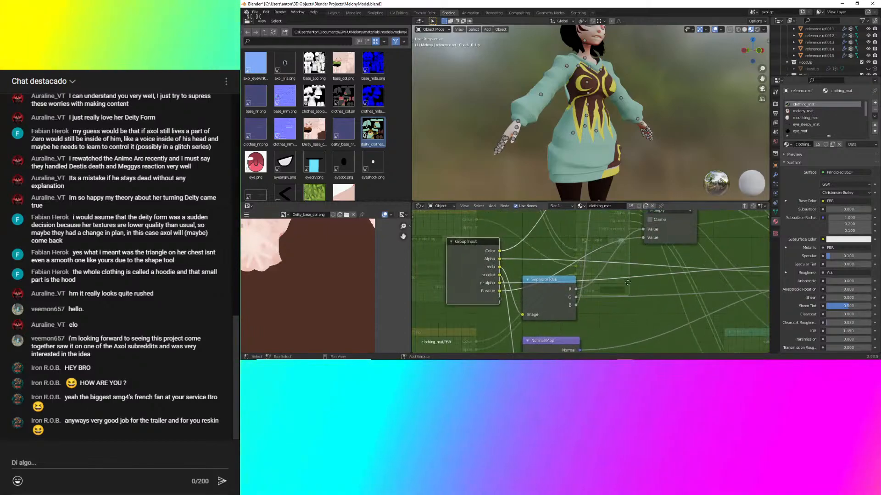
scroll(627, 283, "up", 2)
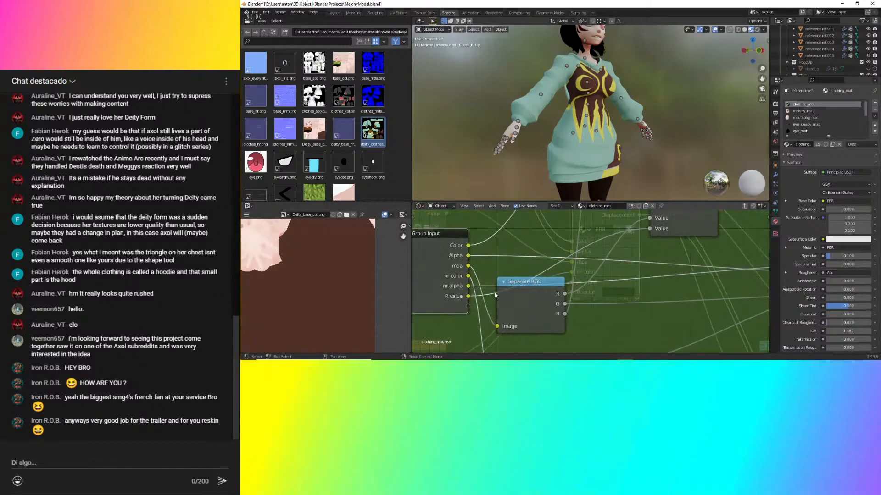
middle_click_drag(708, 237, 584, 298)
left_click(584, 299)
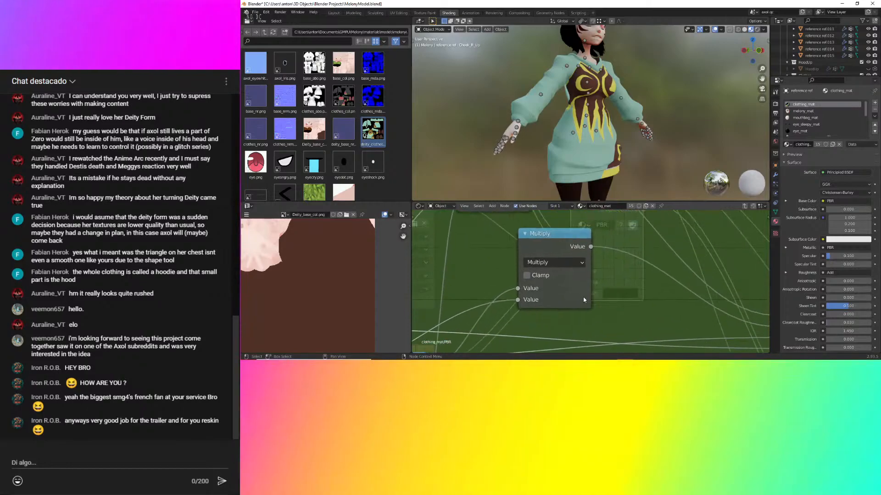
scroll(584, 299, "down", 4)
scroll(584, 300, "down", 1)
middle_click_drag(647, 289, 621, 271)
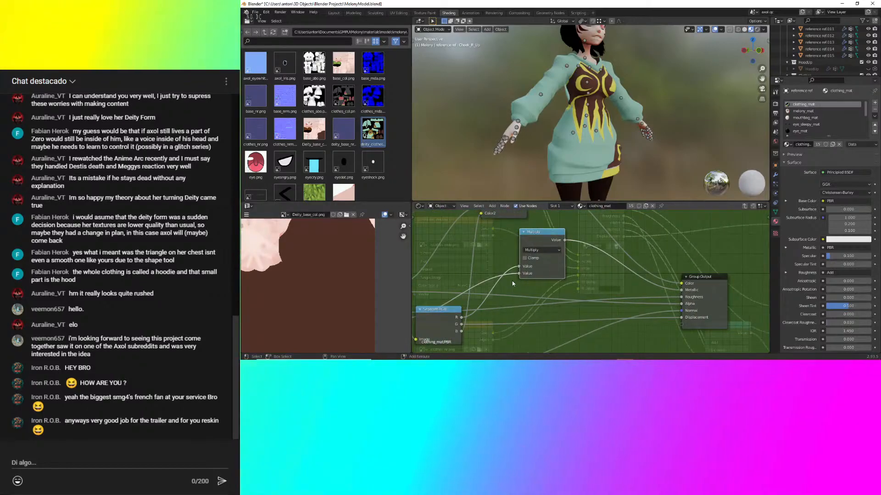
key("Tab")
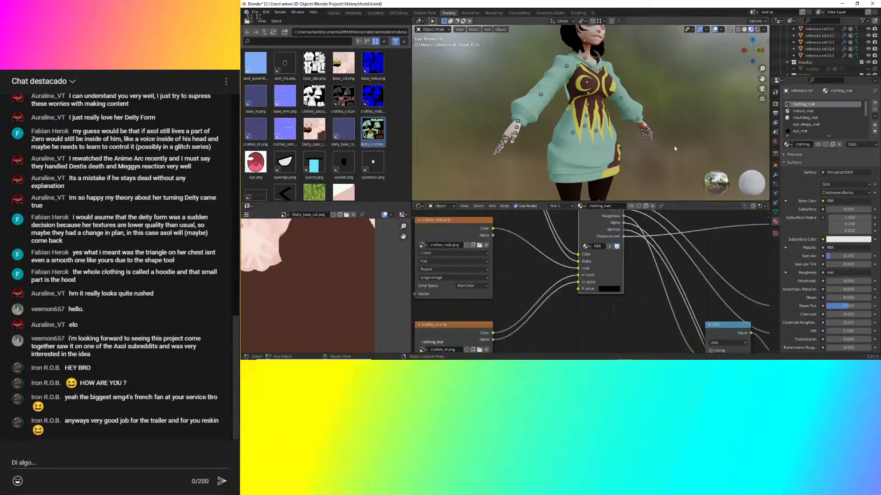
Recheck the Separate RGB connections inside the PBR group, leave the group and save MelonyModel.blend.
key("Tab")
middle_click_drag(643, 261, 606, 264)
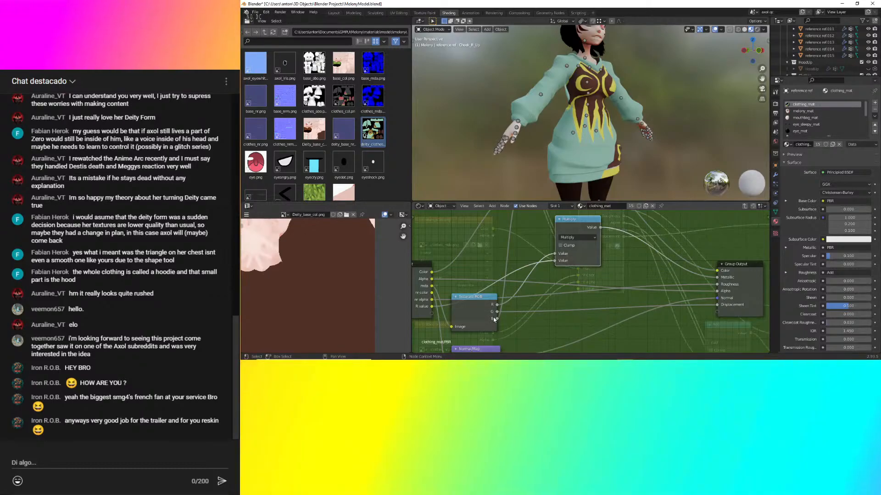
middle_click_drag(510, 297, 554, 246)
key("Tab")
key("ctrl+s")
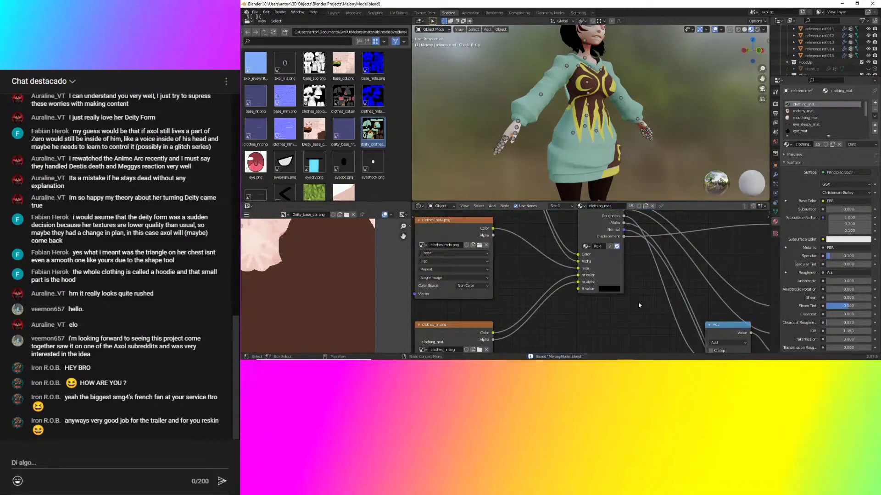
Look over the image texture nodes feeding the PBR group in the clothing_mat node tree.
scroll(609, 249, "down", 4)
middle_click_drag(605, 241, 638, 323)
scroll(601, 303, "up", 8)
middle_click_drag(474, 263, 591, 274)
scroll(541, 256, "down", 16)
scroll(592, 301, "up", 7)
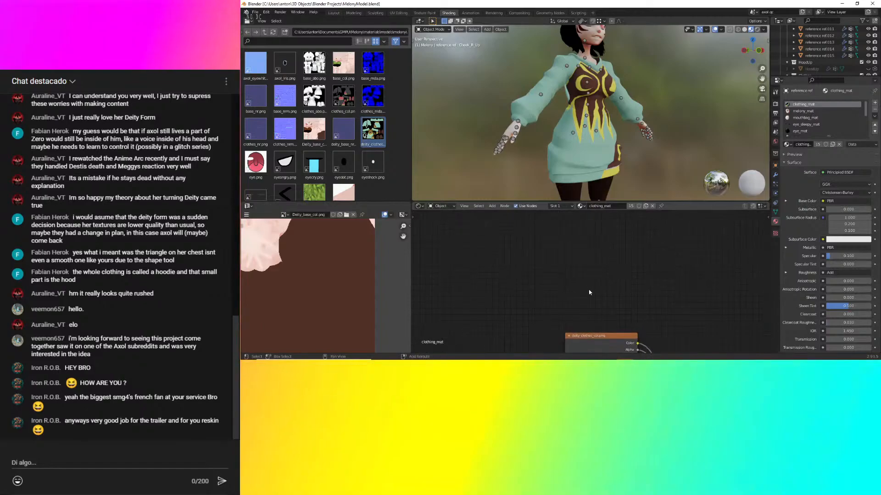
scroll(591, 274, "up", 3)
scroll(470, 300, "down", 3)
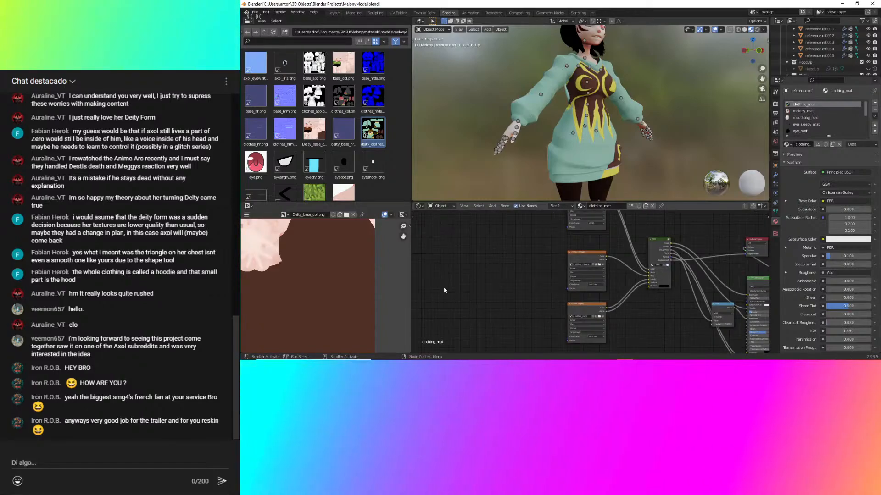
Enter Edit Mode on the character mesh and select the linked geometry at the eyeball close up.
middle_click_drag(568, 64, 550, 154, "shift")
scroll(571, 114, "up", 4)
middle_click_drag(571, 114, 650, 117)
scroll(549, 106, "up", 3)
scroll(628, 124, "up", 1)
scroll(628, 124, "up", 3)
key("Tab")
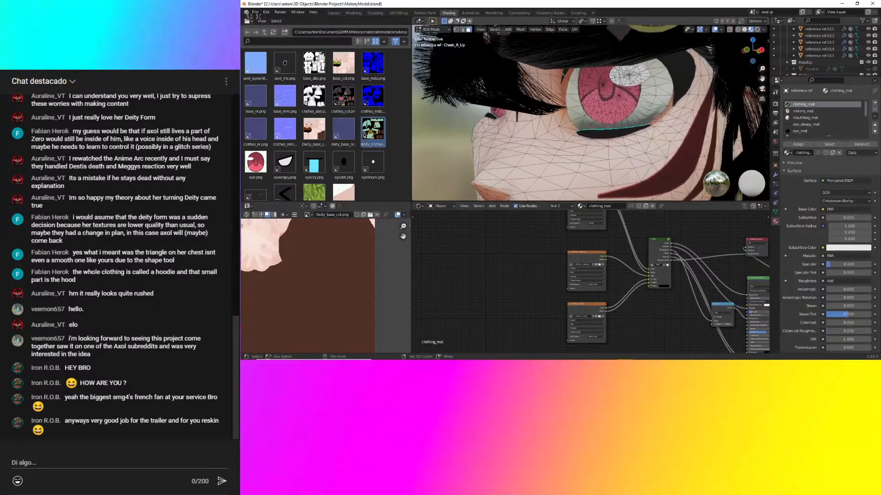
left_click(647, 96)
key("l")
key("h")
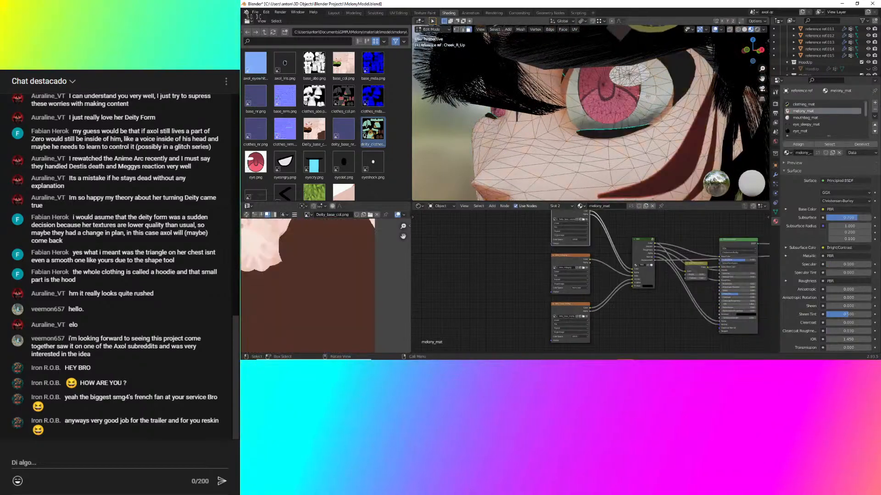
middle_click_drag(647, 96, 707, 87)
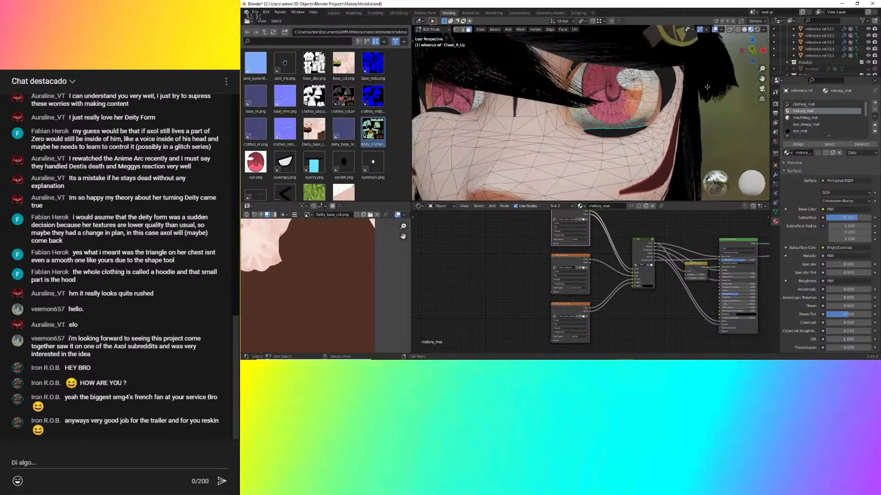
Box-select the eyeball's faces in front view and examine where their UVs lie on Deity_base_col.png.
left_click(752, 50)
scroll(605, 108, "up", 3)
left_click_drag(570, 125, 651, 68)
left_click_drag(607, 142, 705, 142)
scroll(315, 227, "down", 5)
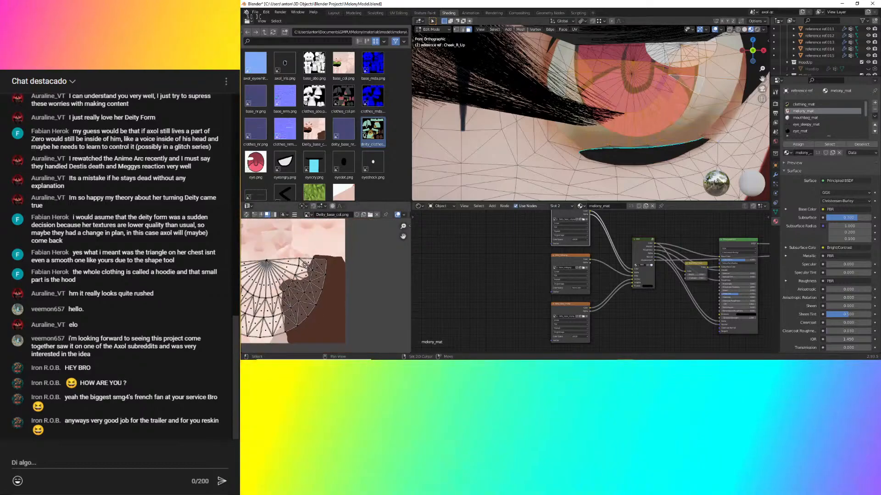
scroll(291, 294, "up", 3)
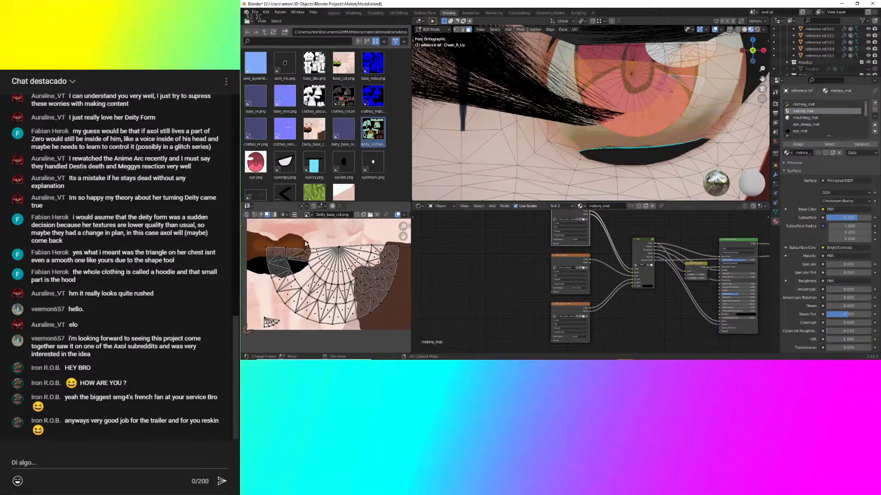
middle_click_drag(331, 244, 334, 288)
scroll(340, 244, "up", 5)
middle_click_drag(339, 244, 307, 240)
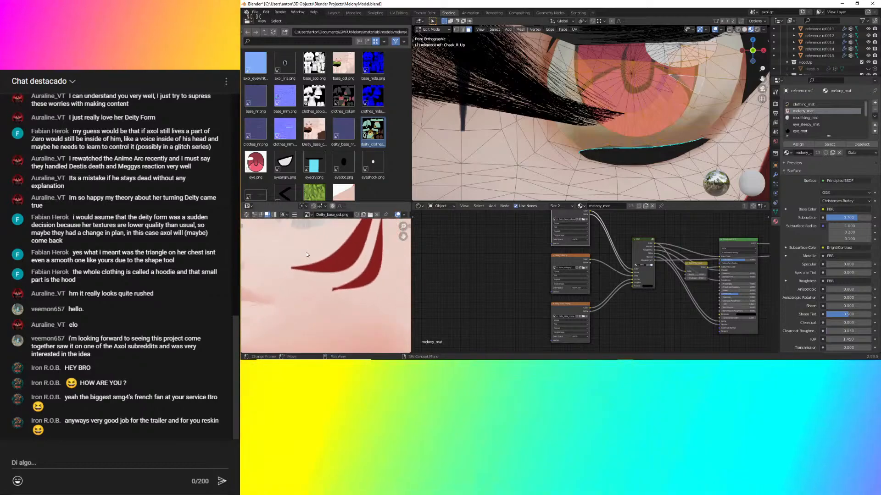
scroll(321, 275, "down", 7)
middle_click_drag(323, 277, 295, 247)
scroll(820, 125, "down", 2)
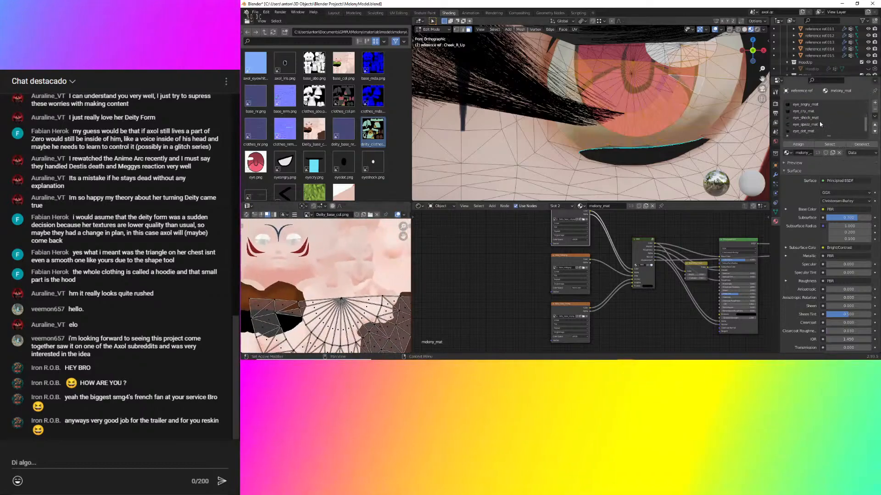
Go through the mesh's material slots and display the node trees of eye_mat and eye_shock_mat.
scroll(819, 119, "up", 2)
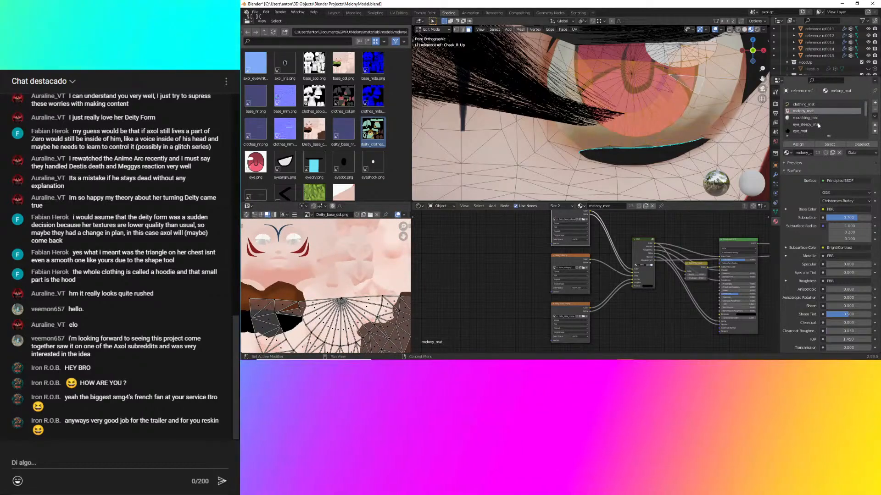
scroll(816, 120, "down", 1)
left_click(805, 124)
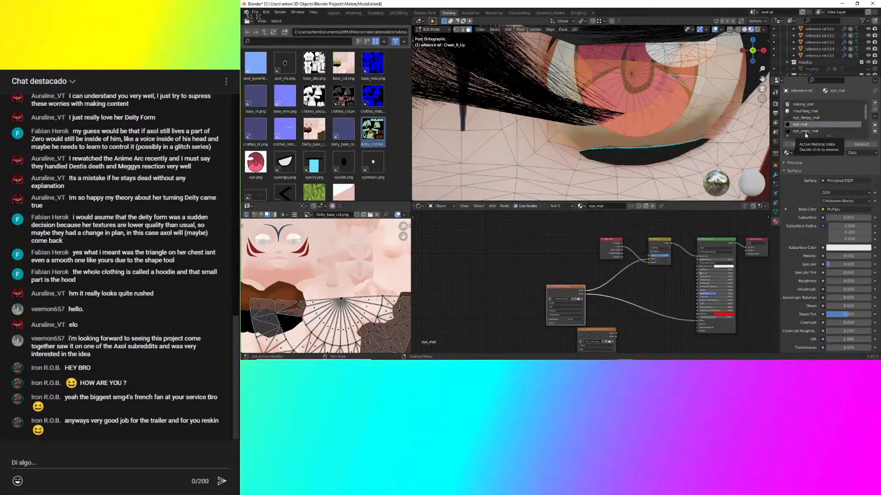
scroll(351, 166, "down", 1)
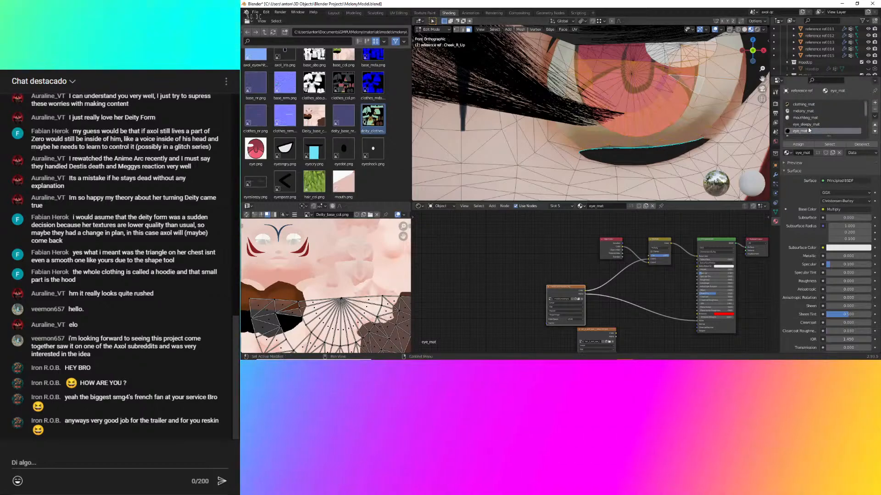
left_click(804, 124)
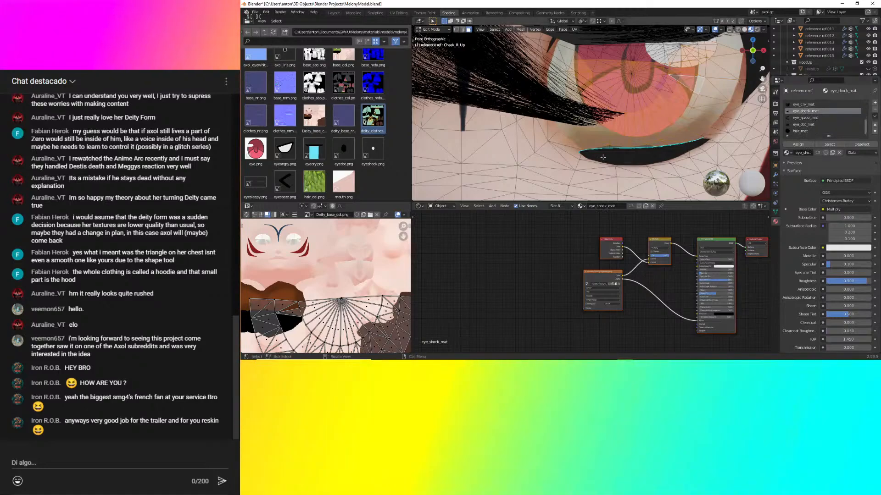
Select an iris face and a white eyeball face to check which material and texture each one uses.
scroll(357, 252, "down", 4)
key("h")
left_click(663, 95)
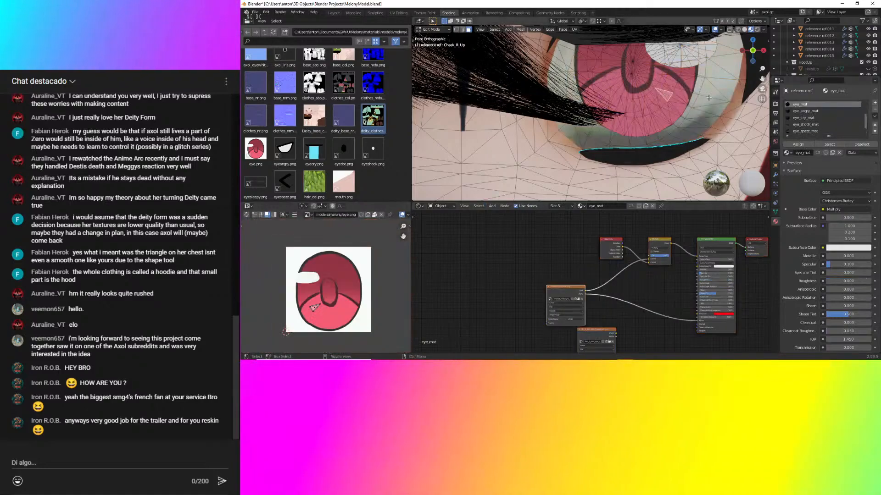
left_click(712, 97)
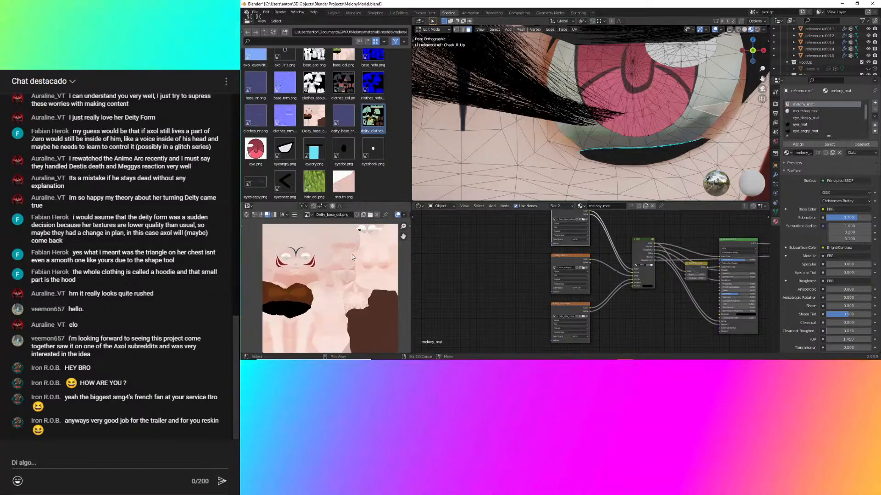
Box-select the lower eyeball faces and examine their UVs on the white eye circles of Deity_base_col.png.
scroll(352, 255, "up", 6)
middle_click_drag(246, 311, 392, 279)
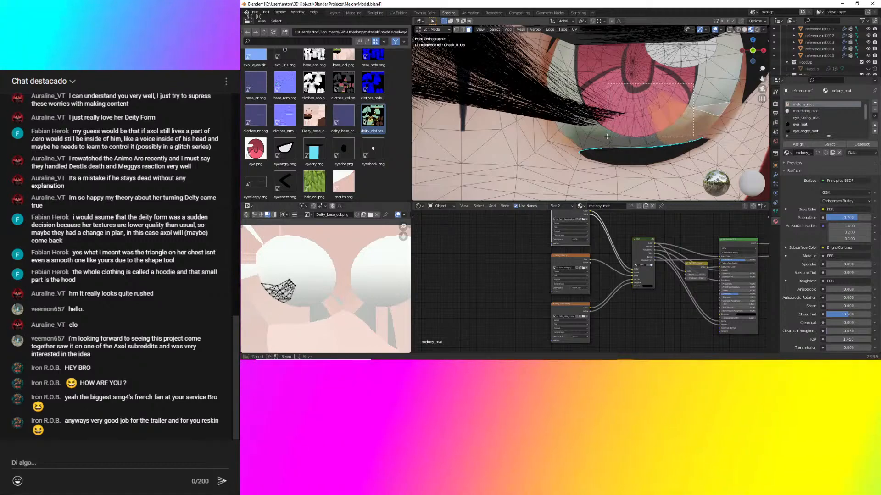
left_click_drag(607, 137, 606, 137)
scroll(339, 236, "up", 4)
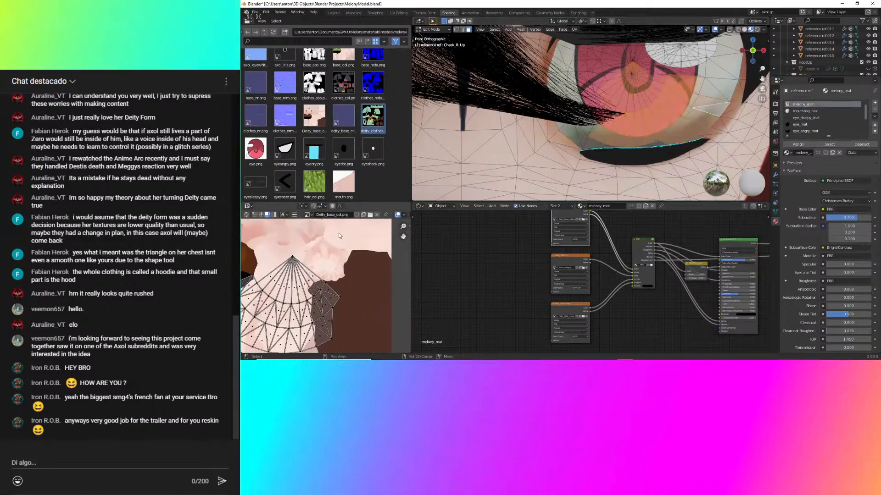
middle_click_drag(334, 241, 344, 298)
scroll(344, 275, "down", 4)
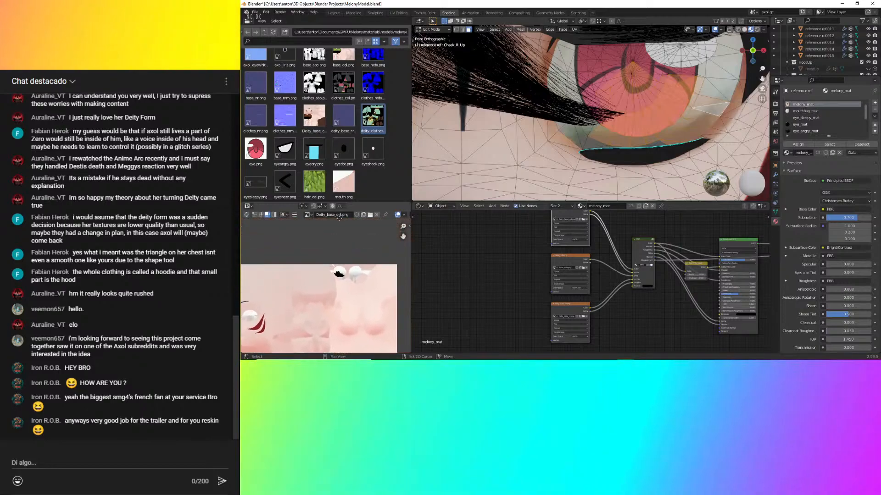
scroll(344, 190, "up", 1)
scroll(359, 268, "up", 4)
middle_click_drag(360, 269, 303, 304)
scroll(315, 160, "down", 1)
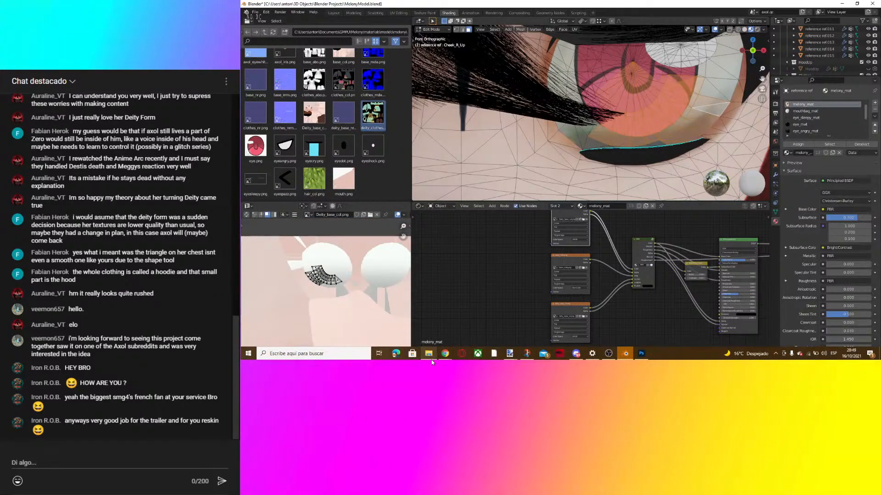
Switch to Deity_base_col.png in paint.net and select the first white eye circle with the Magic Wand, lowering the tolerance.
mouse_move(509, 353)
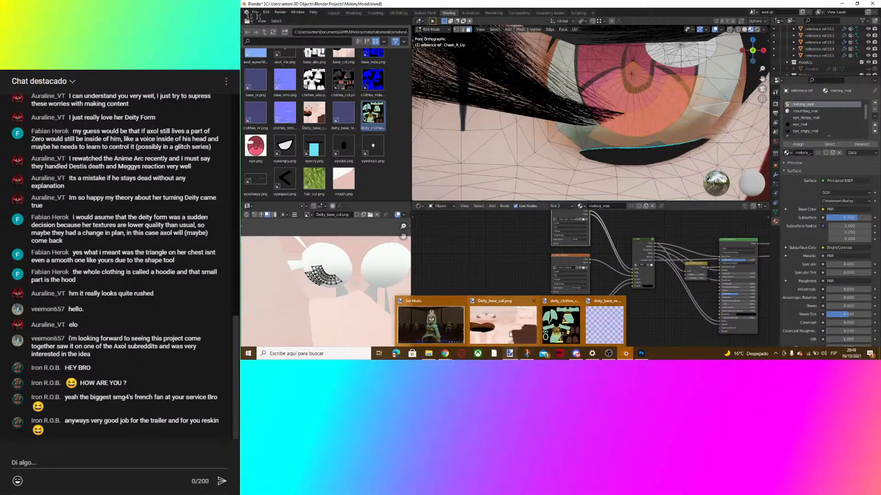
left_click(510, 334)
scroll(469, 223, "up", 5, "ctrl")
left_click(469, 223)
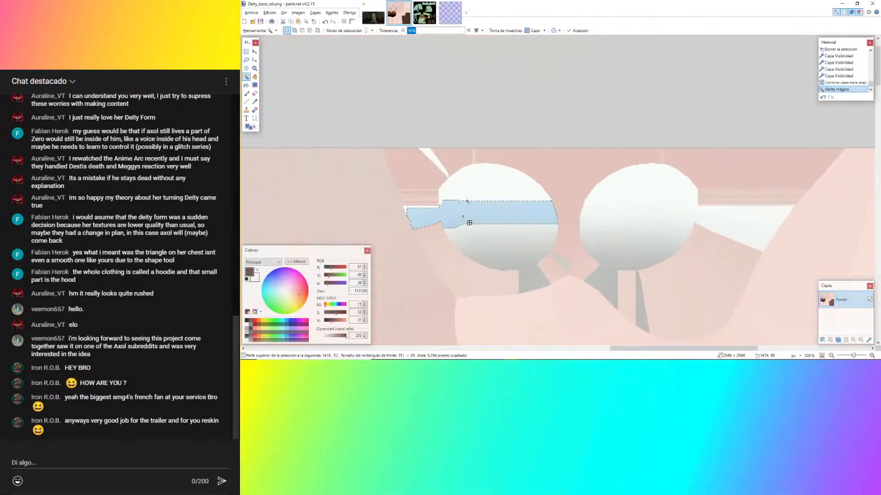
left_click(468, 187)
scroll(547, 253, "up", 1, "ctrl")
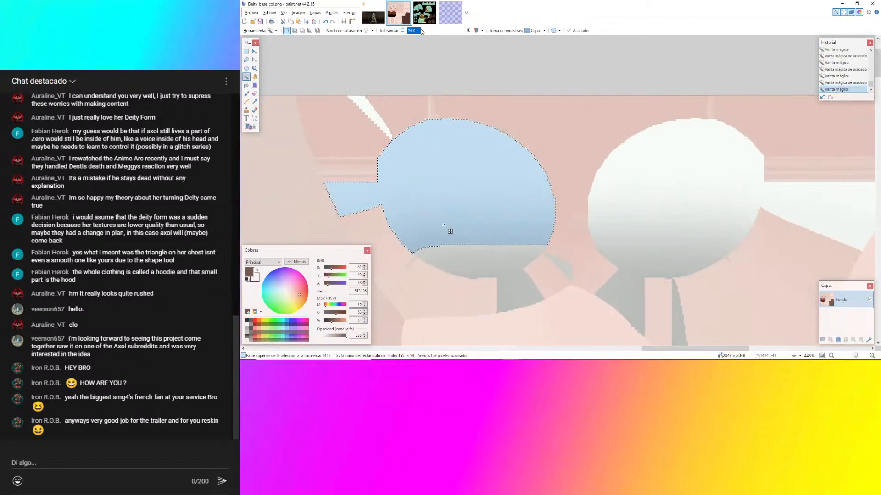
left_click_drag(422, 32, 417, 32)
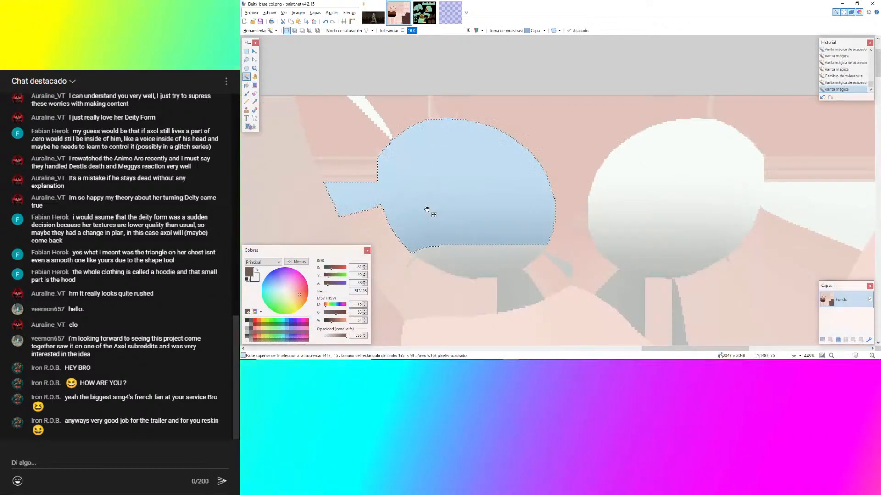
Add the whole second white eye circle and its side strip to the Magic Wand selection, including the missed band across it.
left_click(654, 226, "ctrl")
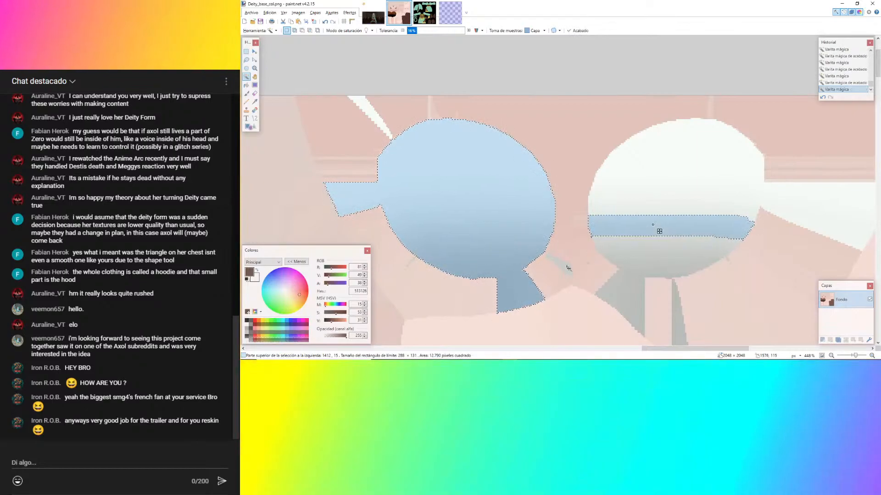
left_click(635, 250, "ctrl")
left_click(684, 149, "ctrl")
scroll(636, 213, "up", 6, "ctrl")
scroll(610, 181, "up", 5, "ctrl")
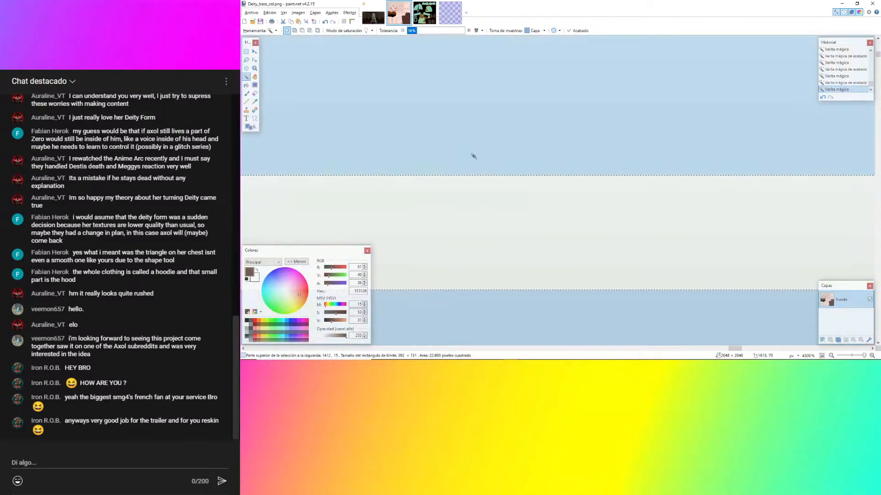
left_click(598, 176, "ctrl")
scroll(532, 122, "down", 8, "ctrl")
scroll(562, 179, "up", 5, "ctrl")
left_click(565, 181, "ctrl")
scroll(565, 180, "down", 5, "ctrl")
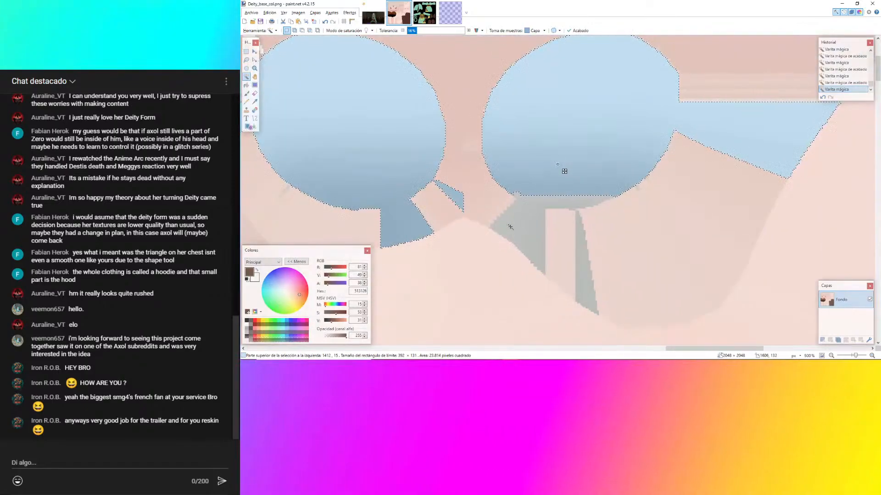
Add the grey strips beneath the second eye circle and the stray grey pixels along its lower edge to the selection.
left_click(511, 226, "ctrl")
scroll(574, 240, "up", 4, "ctrl")
left_click(579, 242, "ctrl")
scroll(557, 240, "down", 4, "ctrl")
scroll(614, 176, "up", 5, "ctrl")
scroll(564, 195, "up", 5, "ctrl")
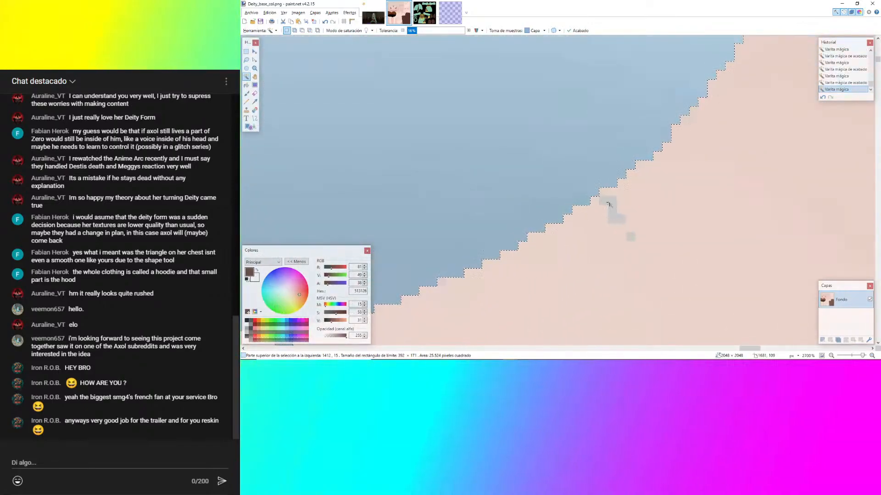
left_click(629, 236, "ctrl")
scroll(629, 236, "down", 5, "ctrl")
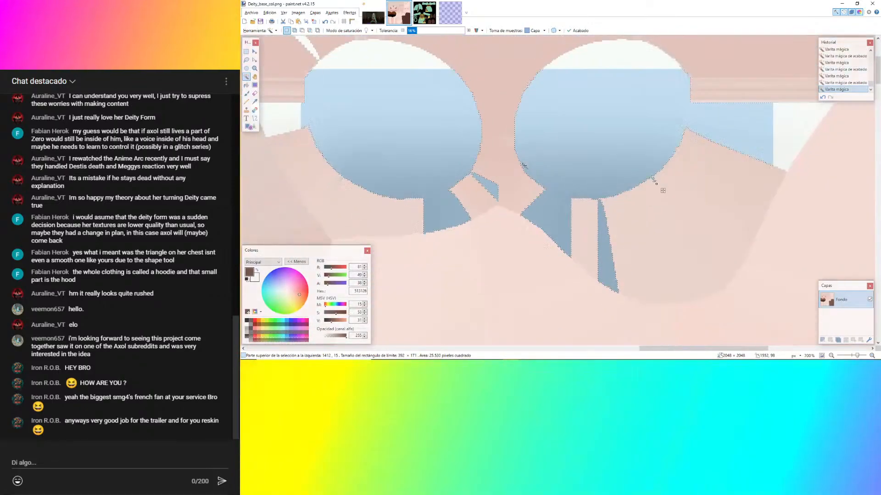
Add the stray pixels beside the first eye circle and the thin white strip above it to the selection.
scroll(452, 185, "up", 7, "ctrl")
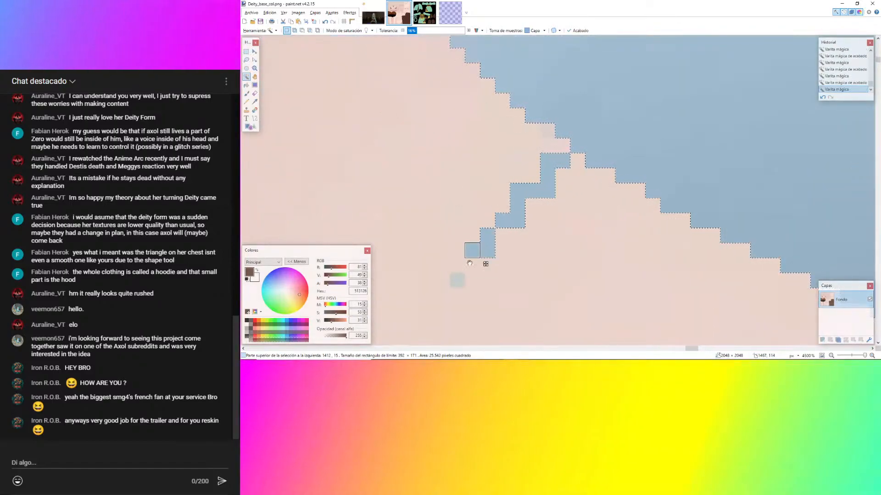
scroll(457, 283, "down", 8, "ctrl")
scroll(434, 132, "up", 3, "ctrl")
left_click(455, 120, "ctrl")
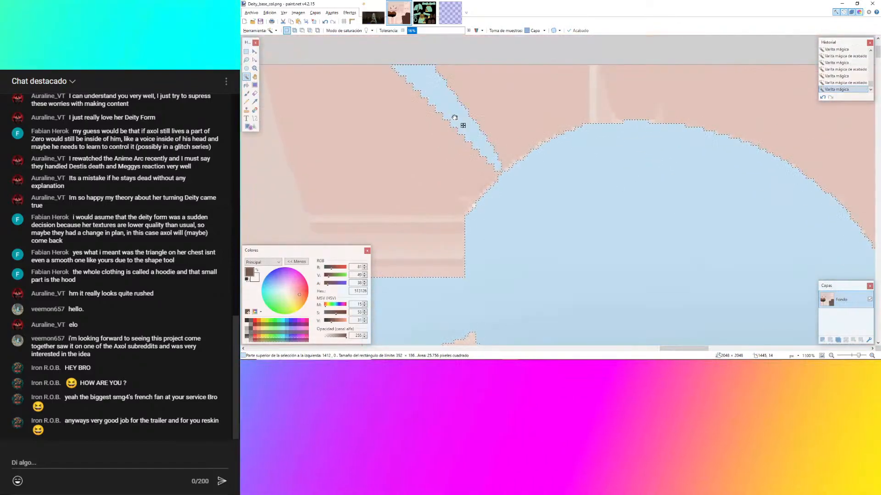
scroll(455, 120, "down", 4, "ctrl")
scroll(519, 117, "down", 3, "ctrl")
scroll(601, 119, "up", 5, "ctrl")
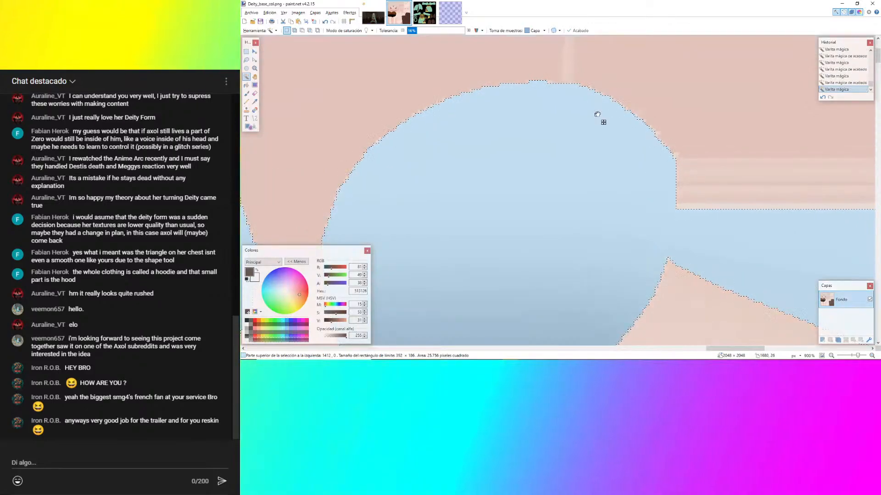
Extend the selection to the first eye white on the face, covering its upper half and the large lower grey area.
scroll(673, 111, "down", 3, "ctrl")
scroll(730, 90, "down", 5, "ctrl")
scroll(441, 197, "up", 6, "ctrl")
left_click(438, 186, "ctrl")
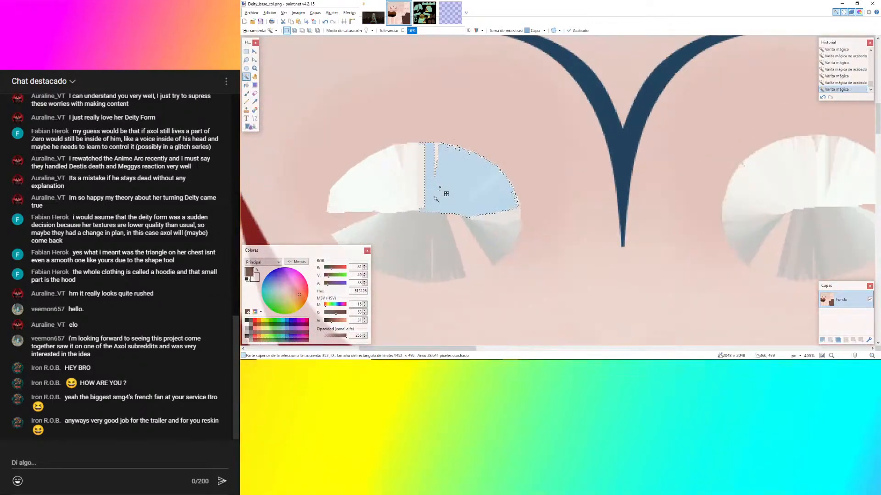
left_click(387, 191, "ctrl")
left_click(410, 223, "ctrl")
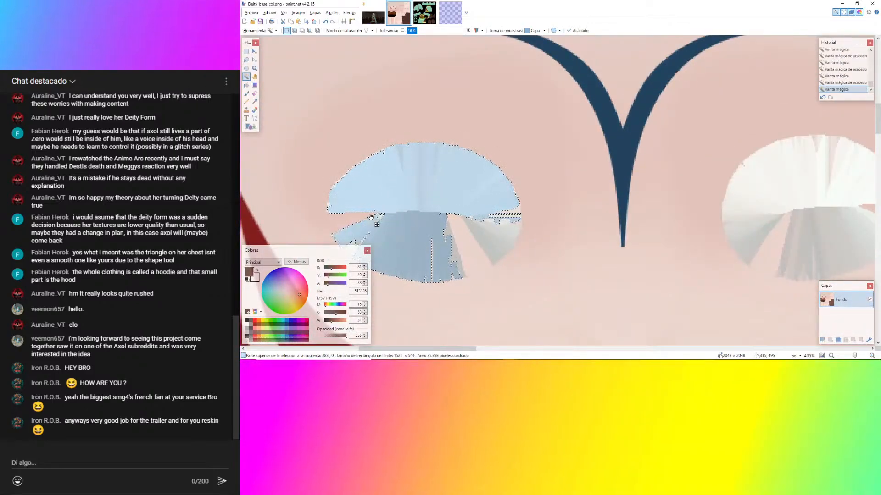
scroll(370, 221, "up", 6, "ctrl")
scroll(573, 111, "down", 4, "ctrl")
scroll(464, 143, "up", 3, "ctrl")
left_click(487, 185, "ctrl")
left_click(566, 148, "ctrl")
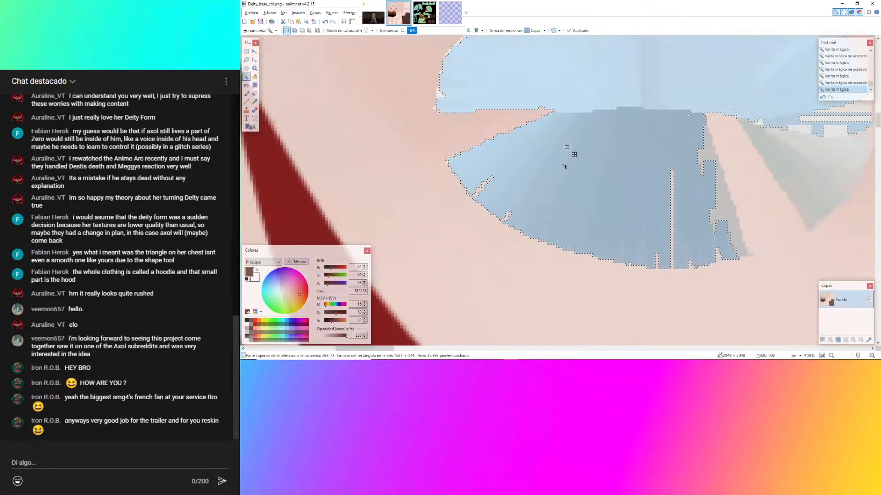
Add the remaining grey edge and the separate lower wedge of the first face eye to the selection.
scroll(567, 147, "down", 3, "ctrl")
scroll(459, 115, "down", 3, "ctrl")
scroll(289, 39, "up", 5, "ctrl")
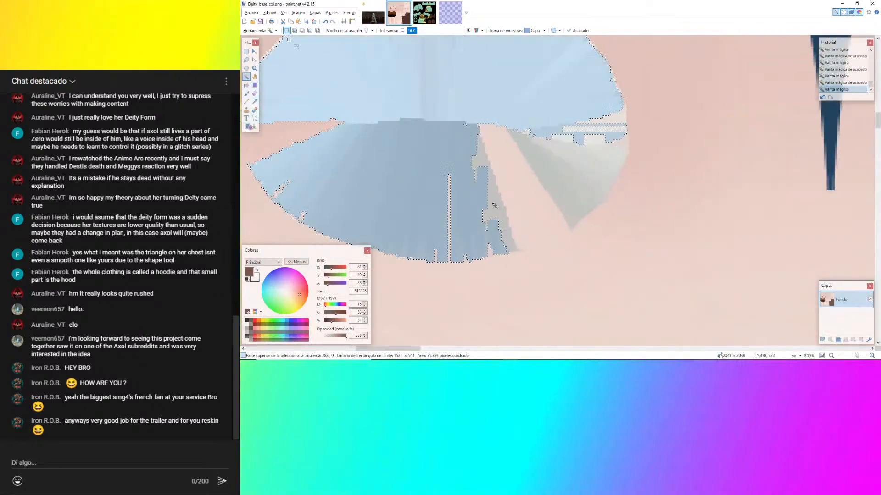
left_click(492, 203, "ctrl")
scroll(518, 188, "up", 4, "ctrl")
scroll(534, 218, "down", 4, "ctrl")
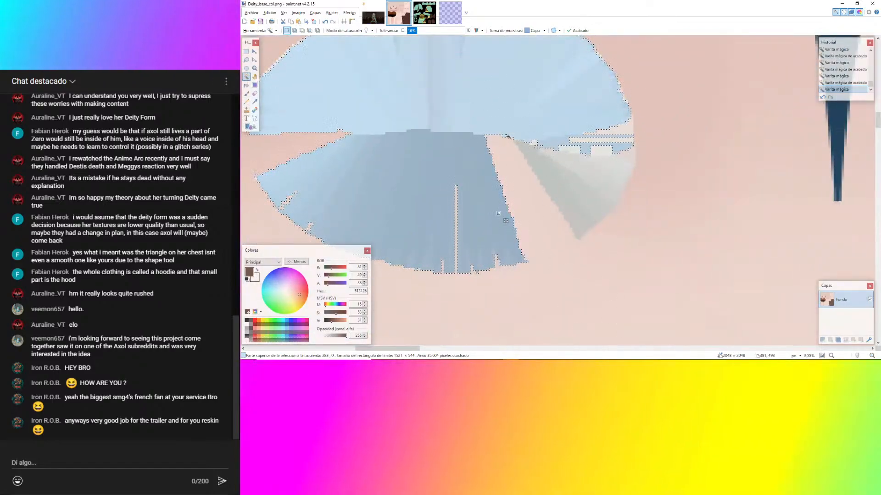
left_click(568, 209, "ctrl")
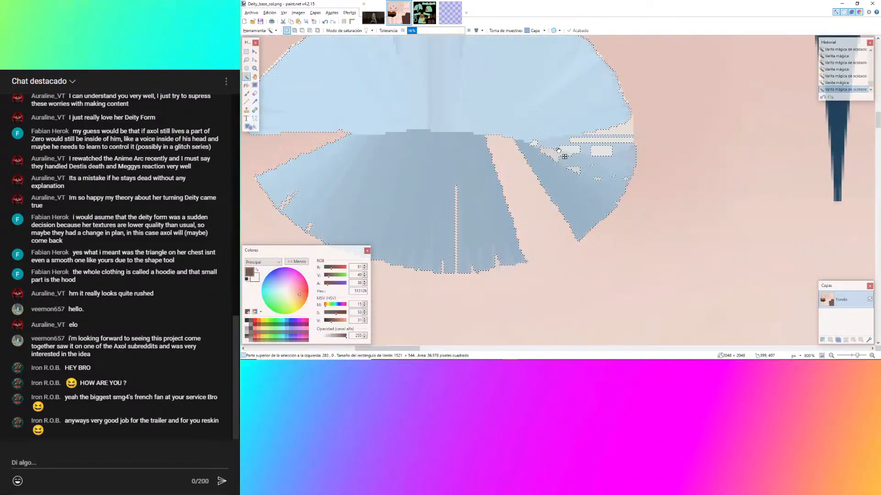
scroll(544, 154, "down", 3, "ctrl")
Add the upper half of the second face eye and the gaps along its top edge, undoing unwanted additions.
scroll(642, 152, "up", 2, "ctrl")
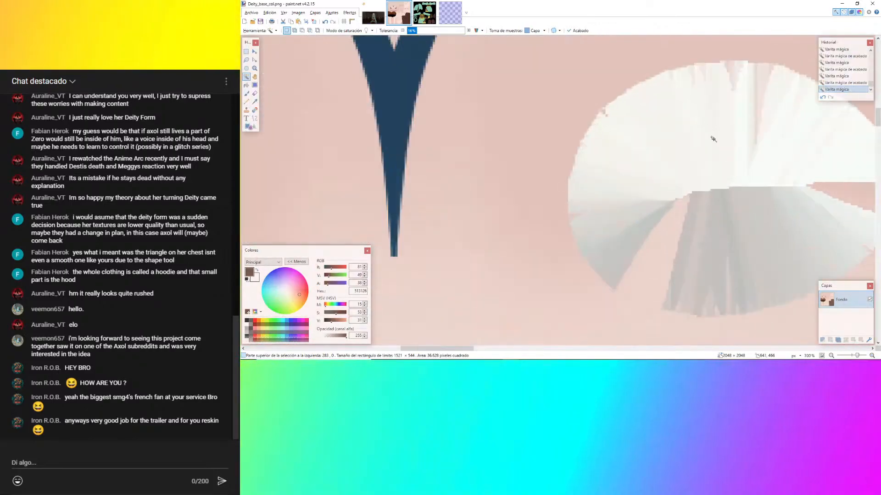
left_click(645, 151, "ctrl")
scroll(652, 157, "up", 3, "ctrl")
left_click(672, 83, "ctrl")
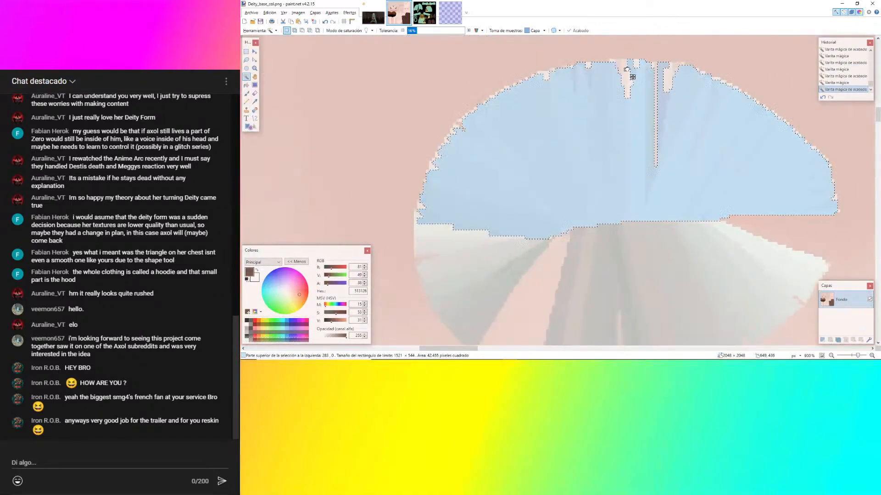
left_click(669, 74, "ctrl")
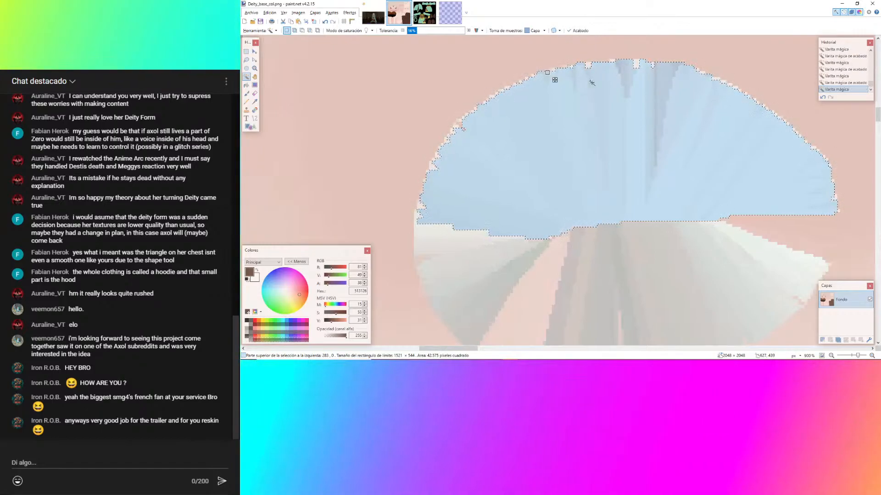
left_click(677, 73, "ctrl")
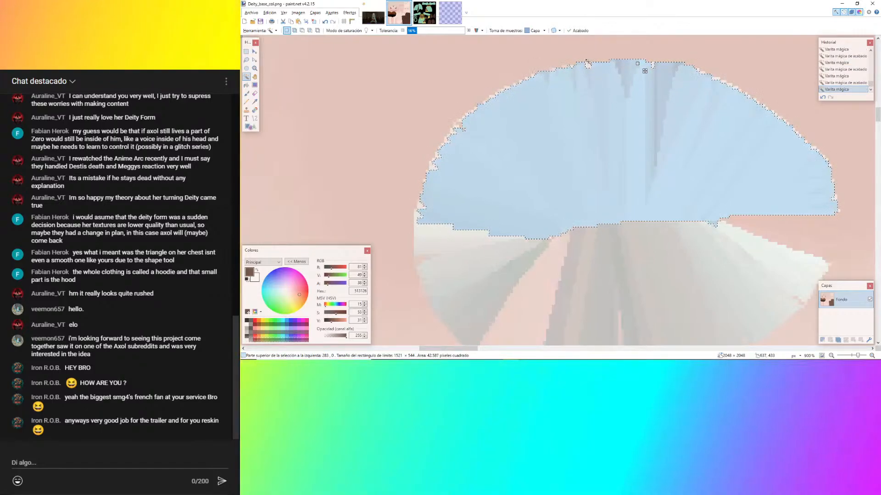
left_click(589, 61, "ctrl")
key("ctrl+z")
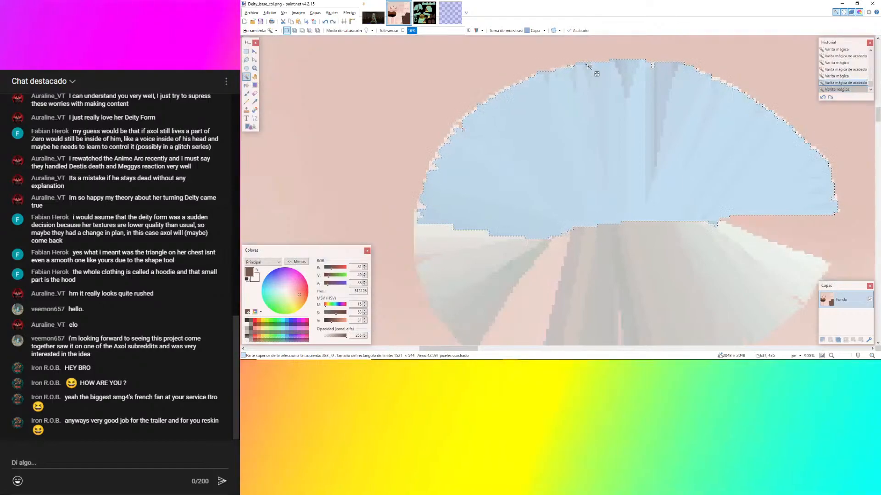
key("ctrl+z")
left_click(571, 66, "ctrl")
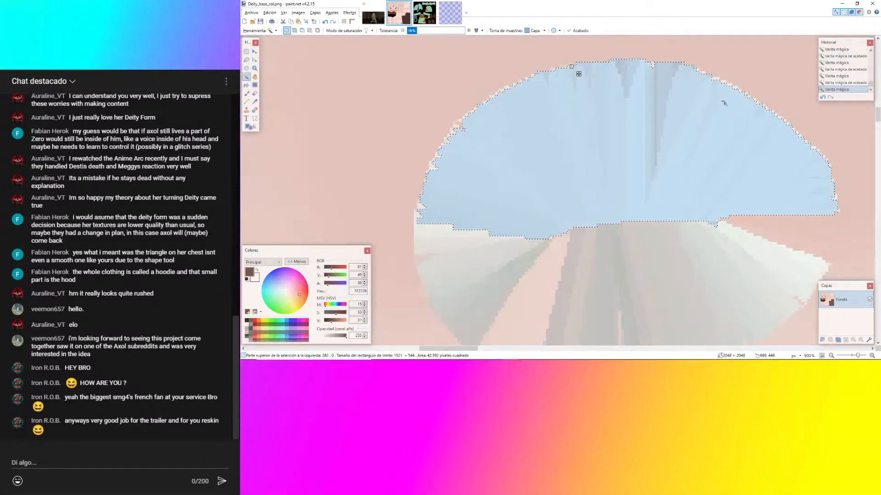
Add all the shaded wedges in the lower half of the second face eye to the selection.
scroll(552, 144, "down", 2, "ctrl")
left_click(505, 207, "ctrl")
left_click(481, 245, "ctrl")
left_click(482, 218, "ctrl")
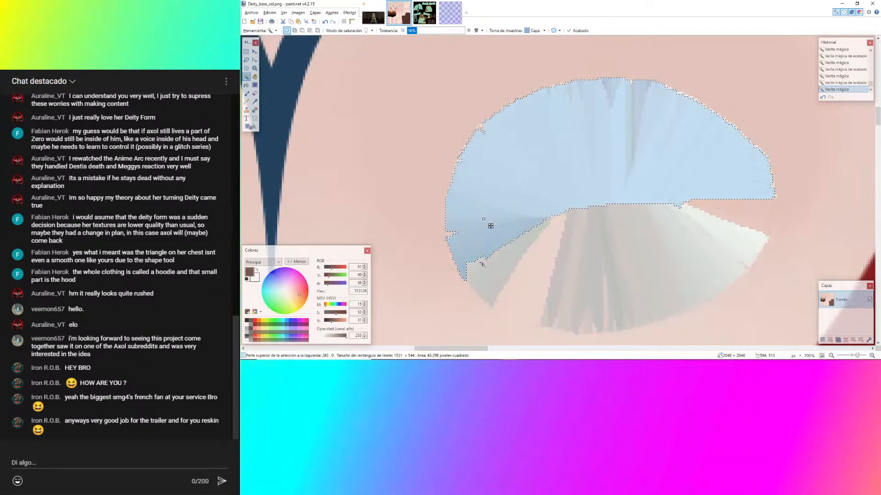
left_click(484, 263, "ctrl")
left_click(642, 257, "ctrl")
left_click(574, 264, "ctrl")
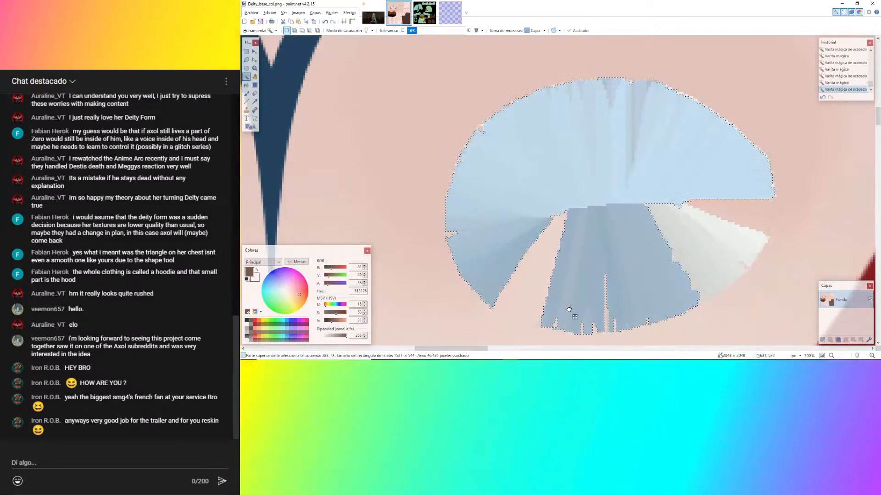
left_click(697, 254, "ctrl")
left_click(739, 234, "ctrl")
left_click(729, 251, "ctrl")
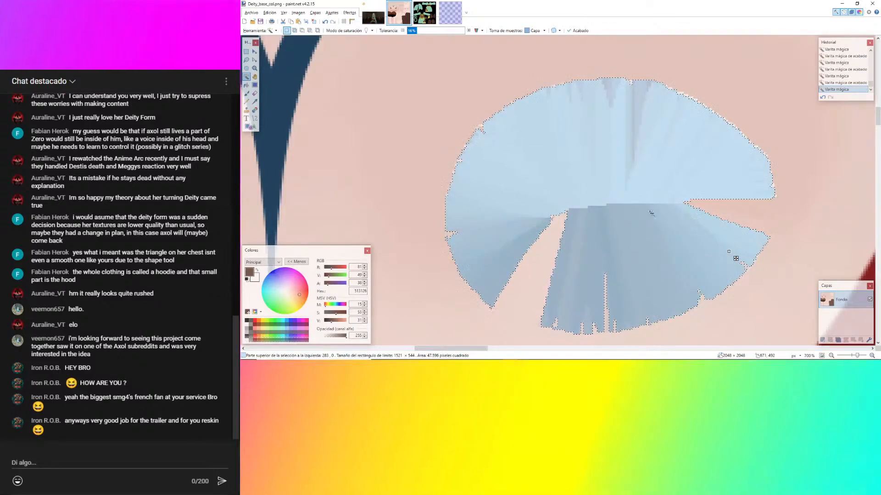
Inspect the second face eye's outline and add missed light pixels along its upper edge to the selection.
scroll(576, 214, "down", 5, "ctrl")
scroll(575, 216, "down", 1, "ctrl")
scroll(565, 230, "up", 6, "ctrl")
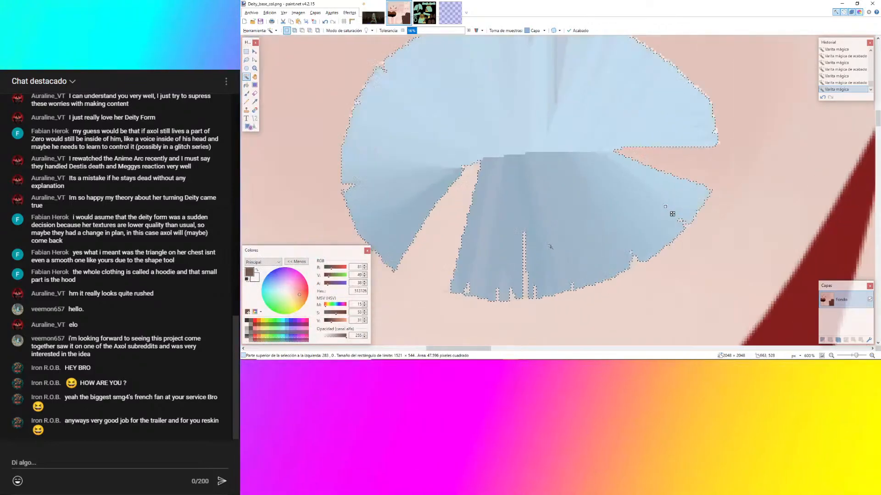
scroll(707, 222, "up", 5, "ctrl")
scroll(695, 202, "down", 8, "ctrl")
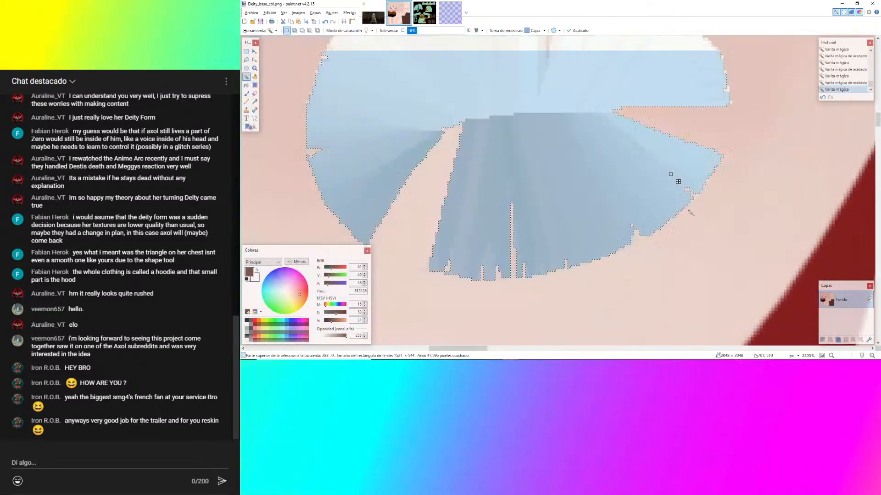
scroll(669, 124, "up", 5, "ctrl")
scroll(670, 125, "up", 2, "ctrl")
left_click(637, 125, "ctrl")
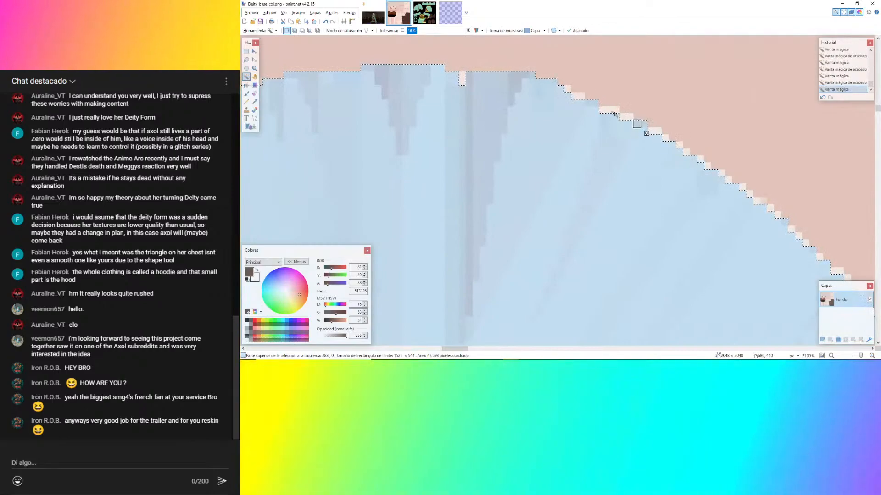
left_click(594, 111, "ctrl")
scroll(596, 111, "down", 10, "ctrl")
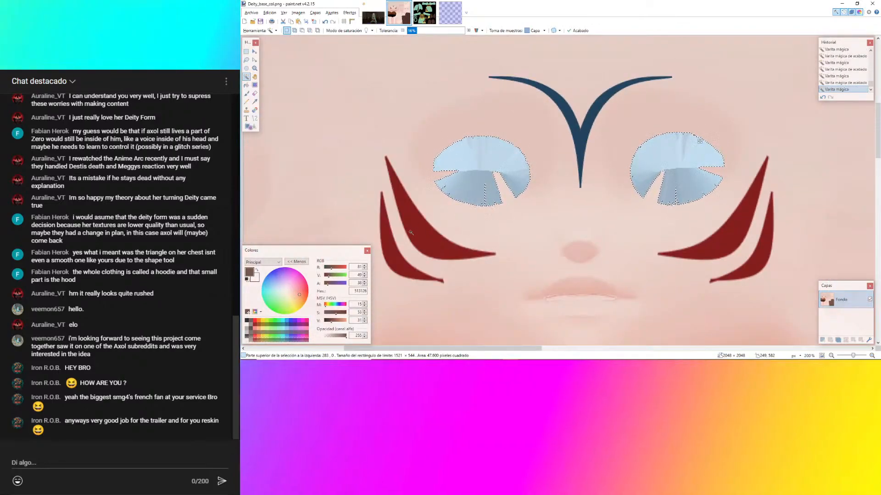
Swap the colours to make white (FFFFFF) primary, fill all selected eye areas with it and deselect.
left_click(257, 270)
scroll(657, 142, "down", 6, "ctrl")
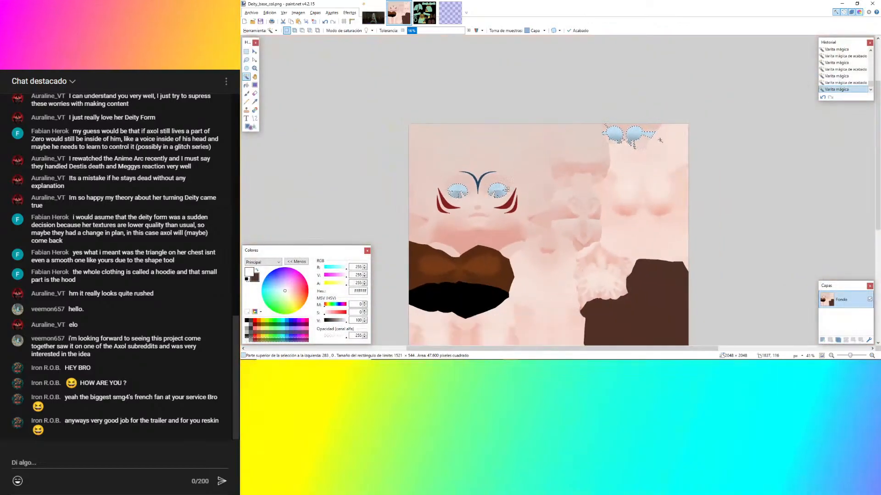
key("ctrl+d")
scroll(654, 130, "up", 6, "ctrl")
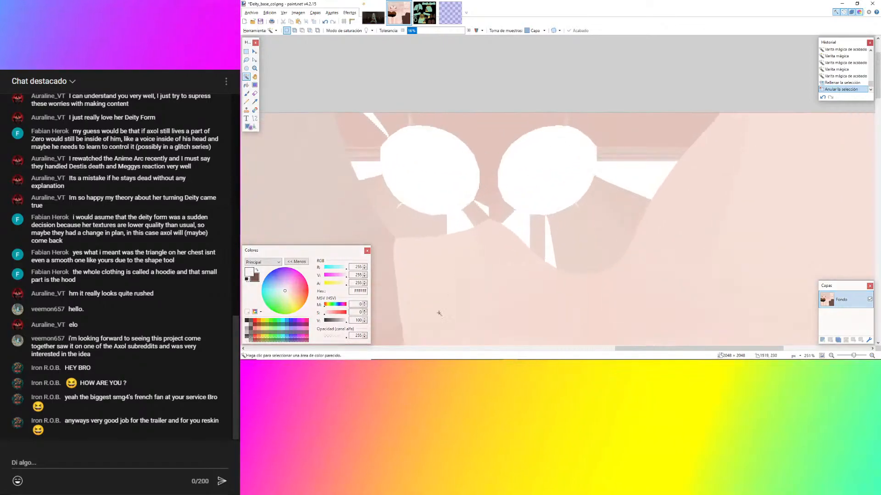
Check the character's eye whites in the YouTube reference video, then return to Deity_base_col.png in paint.net.
left_click(443, 354)
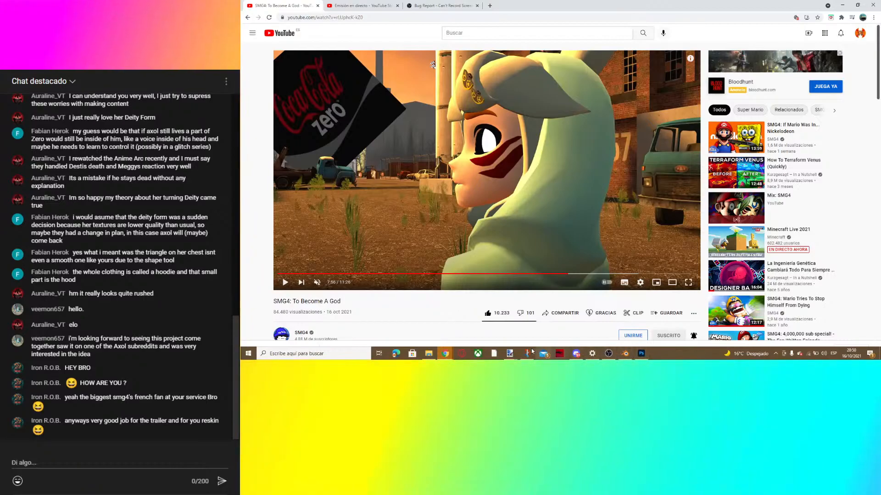
mouse_move(509, 354)
left_click(509, 336)
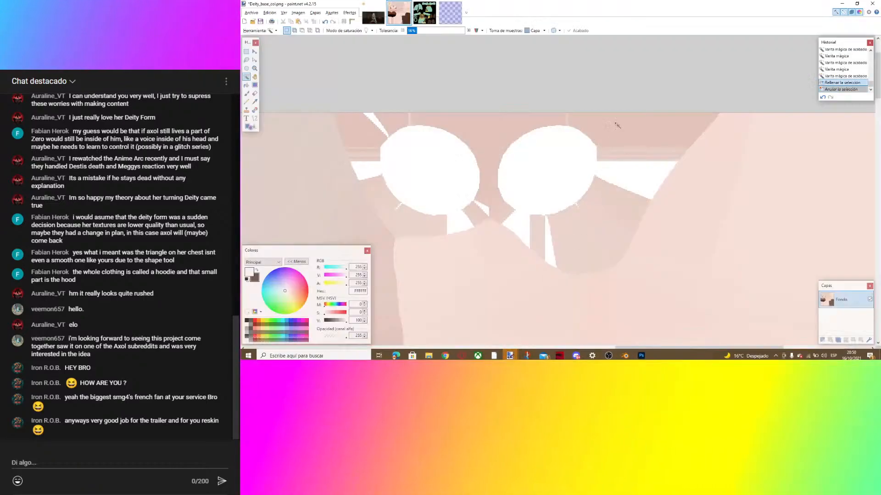
Restore the selection of all eye areas, fill it with black (000000) and deselect.
key("ctrl+z")
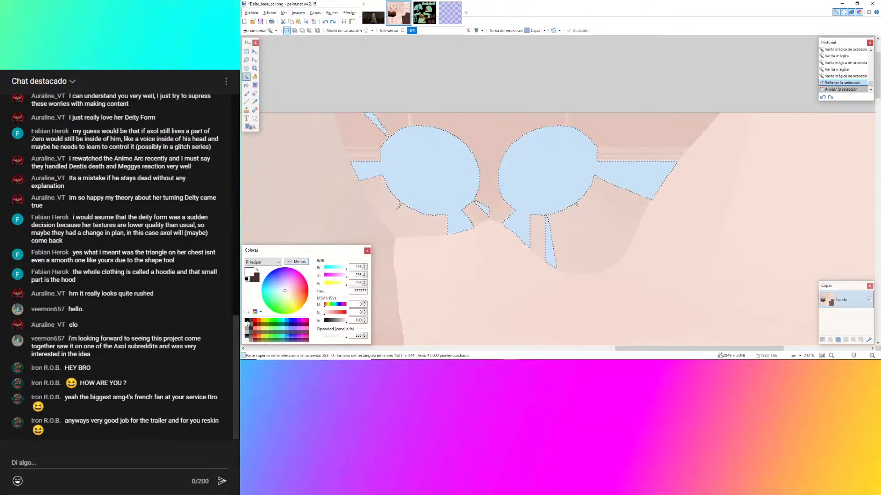
key("BackSpace")
key("ctrl+d")
scroll(650, 140, "down", 6, "ctrl")
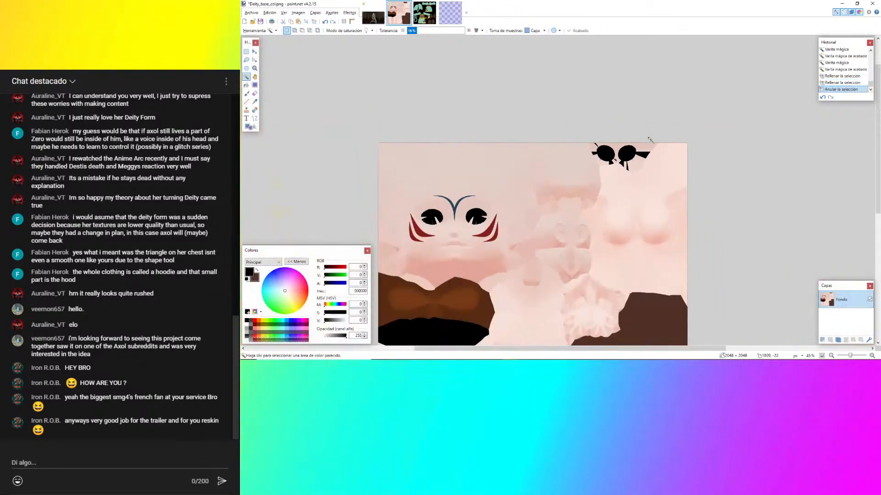
scroll(493, 206, "up", 8, "ctrl")
scroll(606, 148, "down", 5, "ctrl")
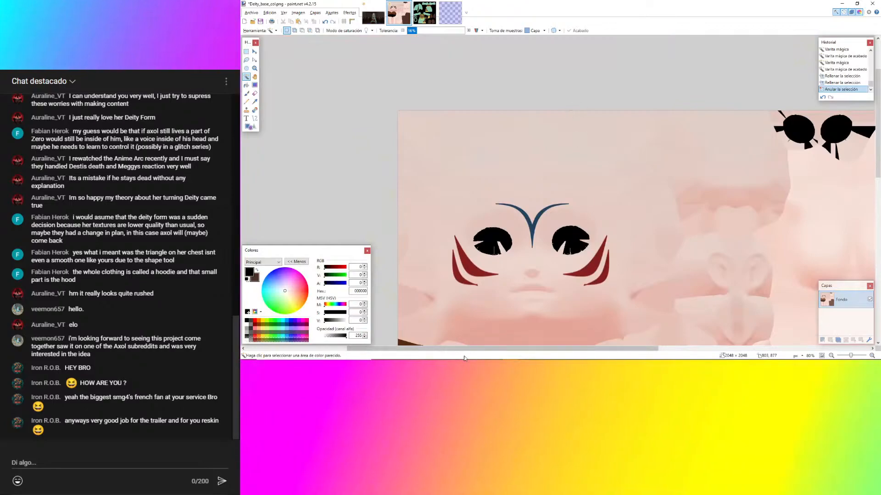
Look at the stream's chat window, then minimise it to return to the whole face texture.
mouse_move(446, 353)
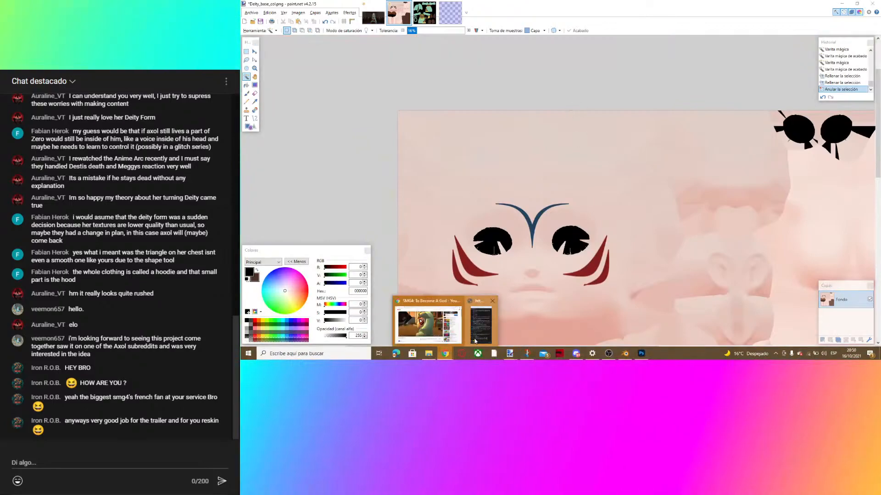
left_click(442, 321)
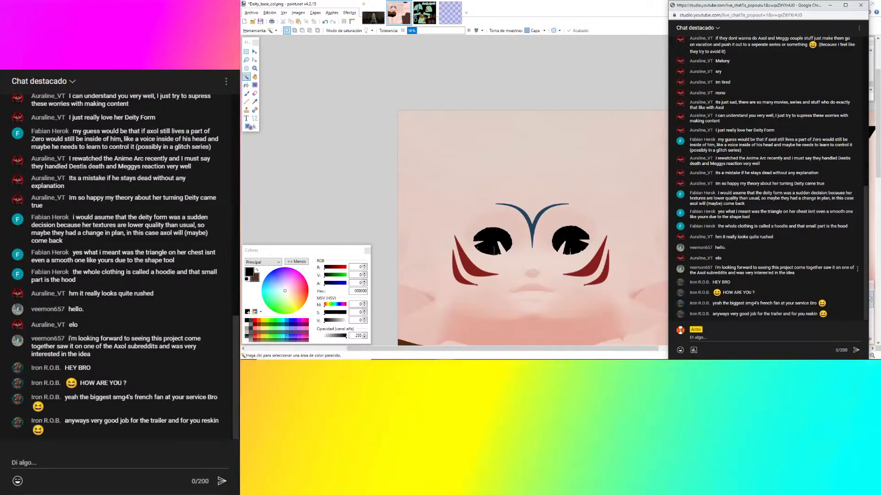
left_click(832, 5)
scroll(583, 217, "up", 6, "ctrl")
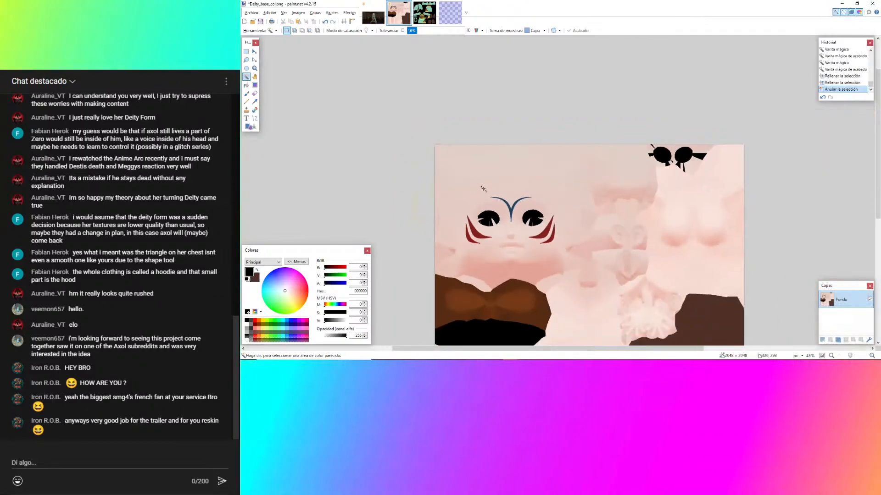
scroll(559, 187, "down", 6, "ctrl")
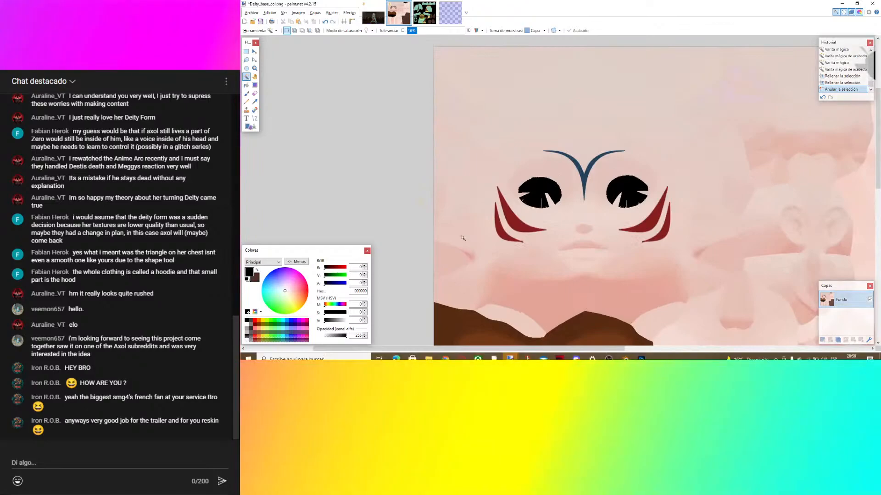
Save Deity_base_col.png, then switch to Blender and reload that image in the melony_mat material.
key("ctrl+s")
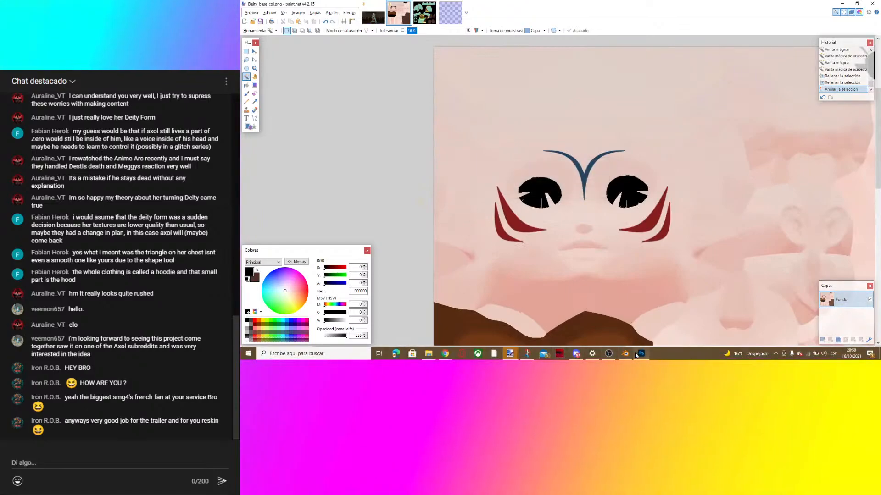
left_click(625, 353)
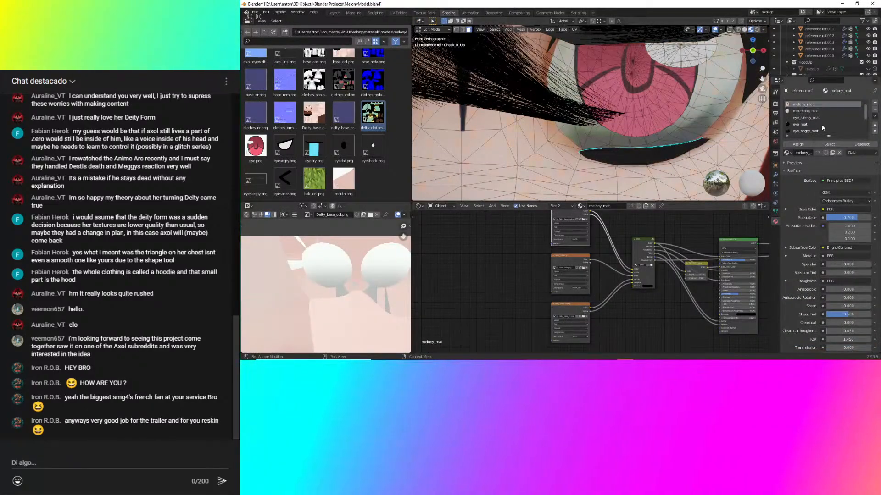
scroll(574, 228, "up", 2)
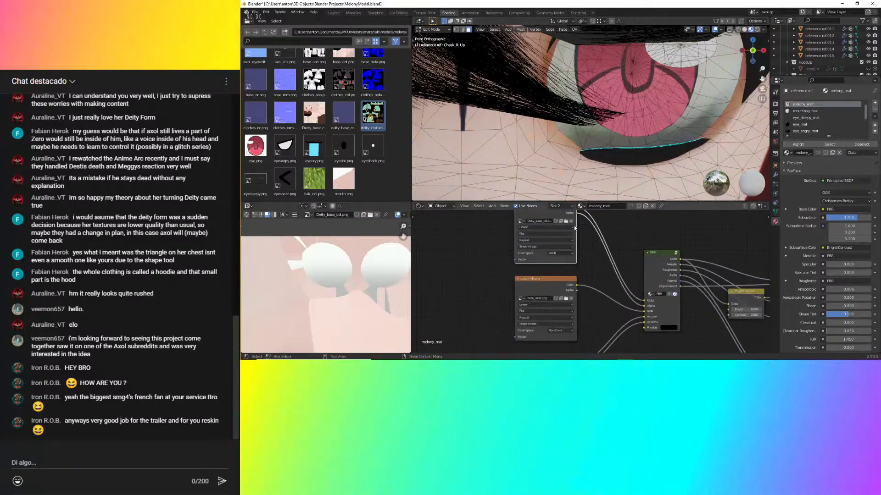
left_click(567, 222)
left_click(666, 279)
Leave Edit Mode and examine the character's eyes up close with the updated face texture.
key("Tab")
scroll(667, 119, "down", 6)
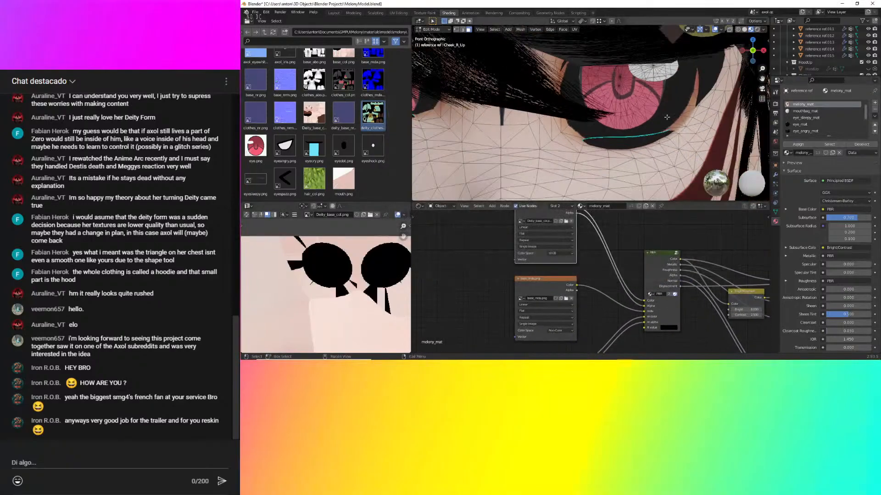
middle_click_drag(667, 72, 572, 128, "shift")
scroll(668, 120, "down", 6)
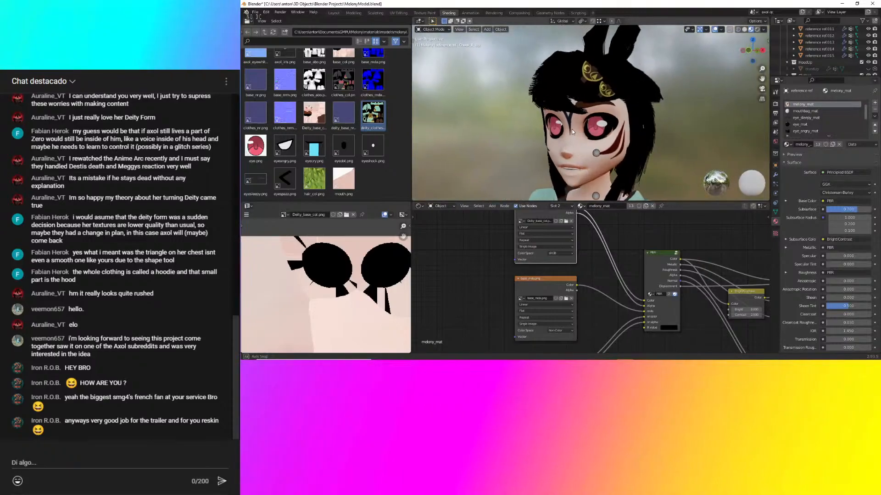
scroll(631, 146, "up", 8)
middle_click_drag(631, 146, 569, 139)
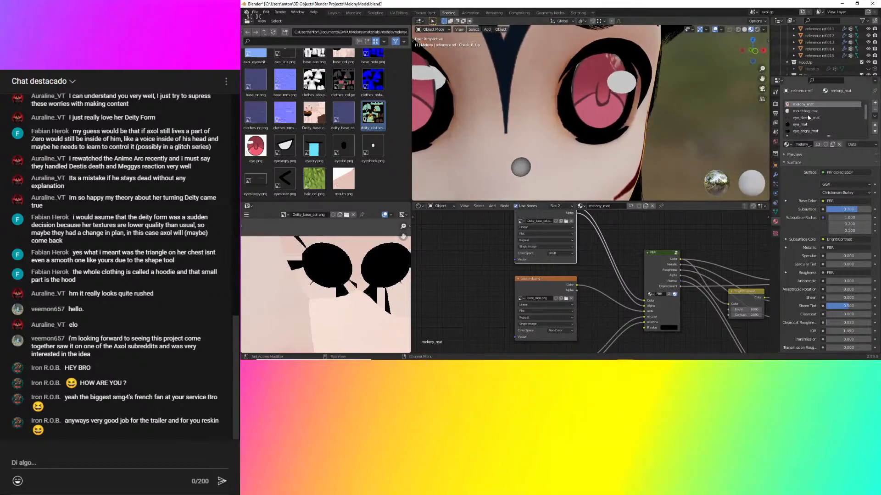
Make eye_mat the active material and locate the connected eye image texture node in its node tree.
scroll(808, 117, "down", 4)
scroll(812, 110, "up", 1)
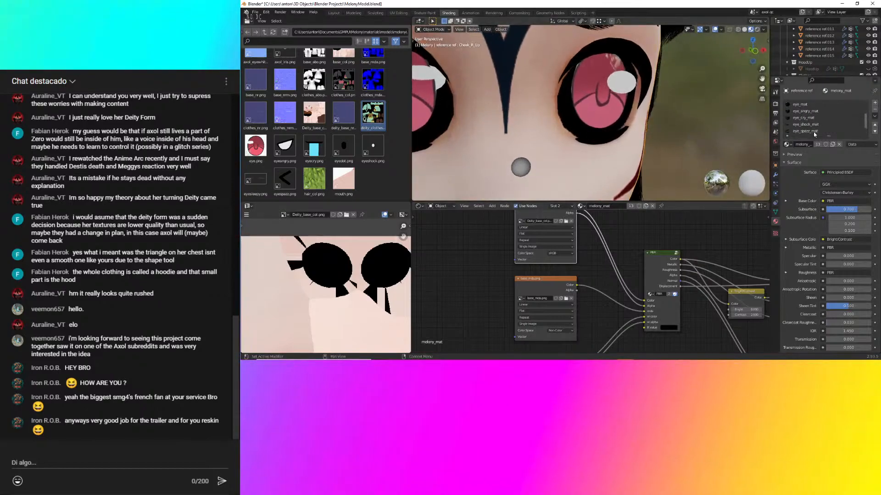
left_click(813, 106)
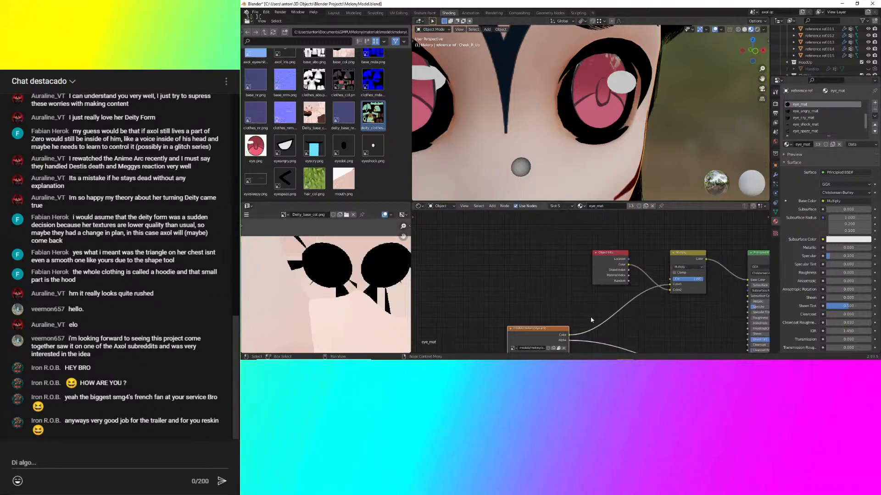
middle_click_drag(586, 290, 577, 210)
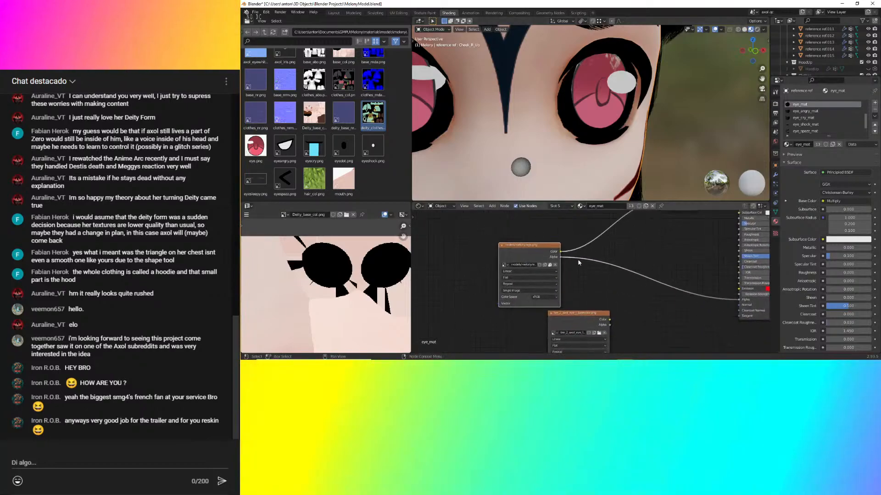
scroll(592, 324, "down", 3)
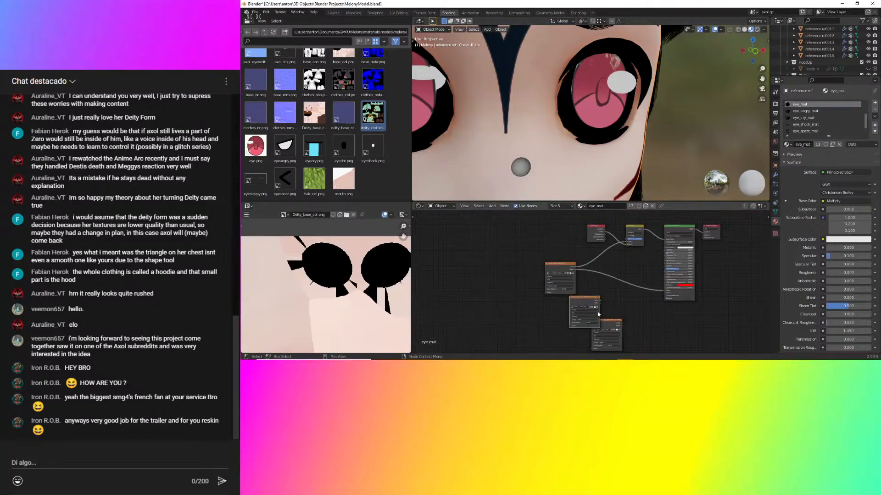
scroll(605, 322, "up", 5)
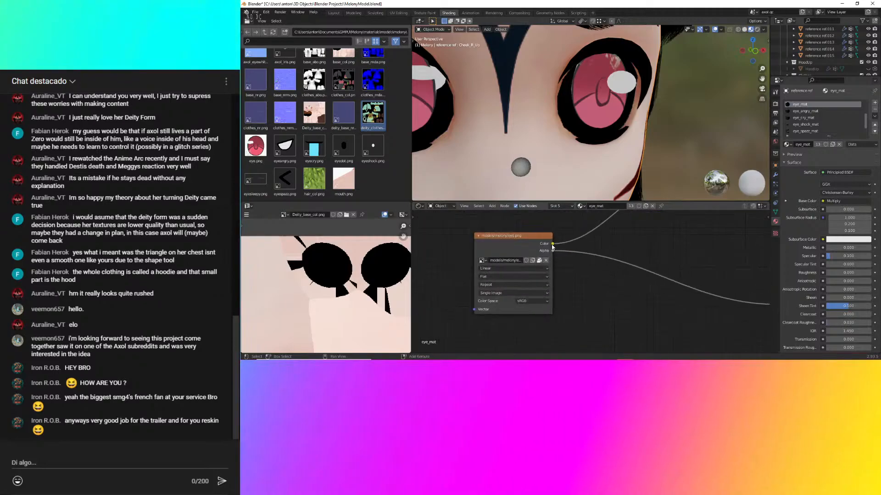
middle_click_drag(563, 235, 588, 241)
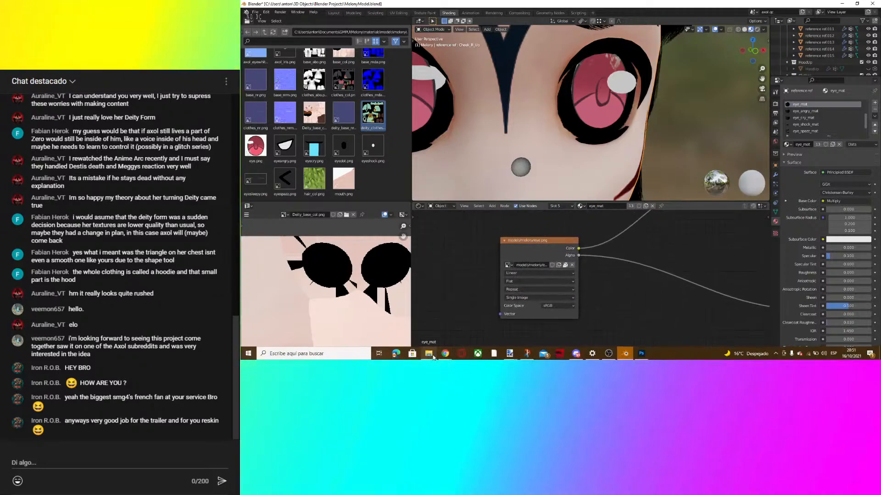
Open eye.png from the melony materials folder as an image in paint.net.
left_click(433, 357)
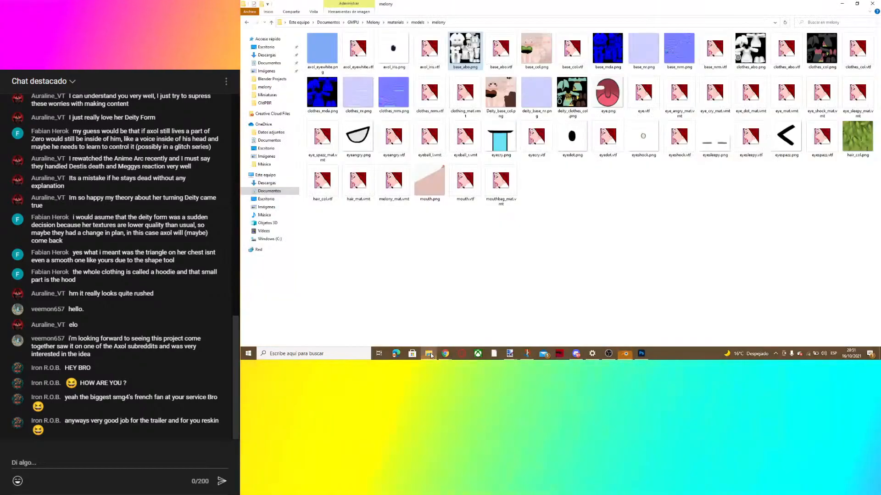
key("e")
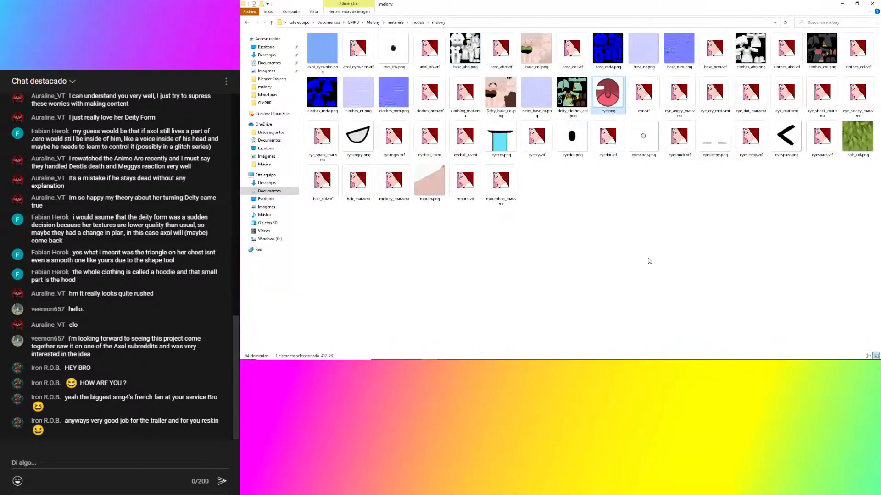
mouse_move(607, 94)
left_mouse_down()
mouse_move(609, 151)
mouse_move(651, 321)
mouse_move(673, 363)
mouse_move(508, 351)
mouse_move(549, 185)
left_mouse_up()
left_click(549, 185)
scroll(596, 107, "down", 3, "ctrl")
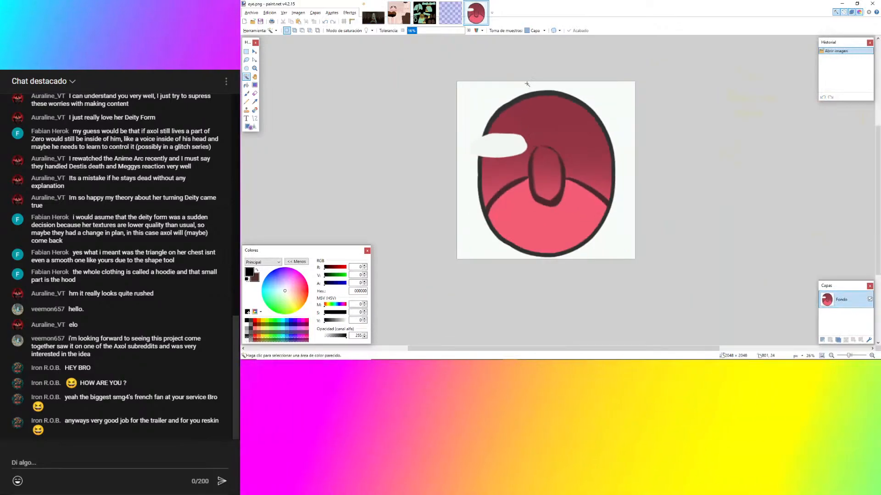
scroll(596, 107, "up", 2, "ctrl")
scroll(601, 103, "up", 2, "ctrl")
left_click(608, 98)
scroll(612, 102, "down", 3, "ctrl")
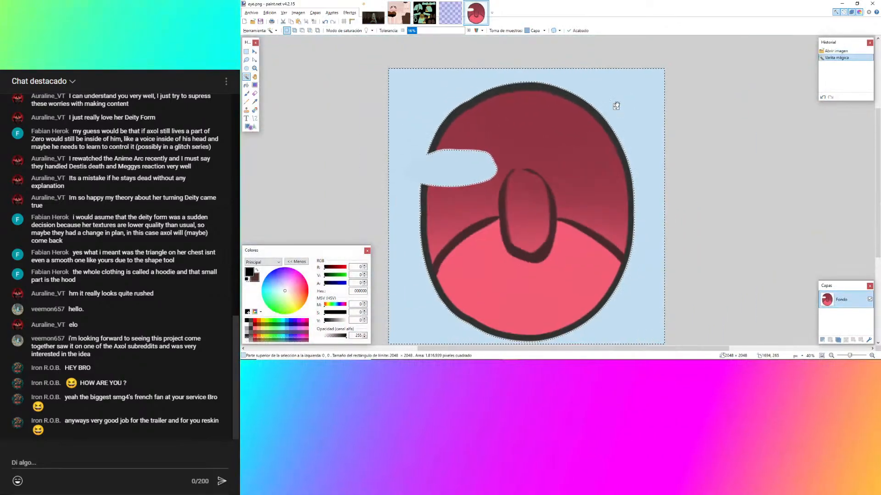
left_click(610, 91)
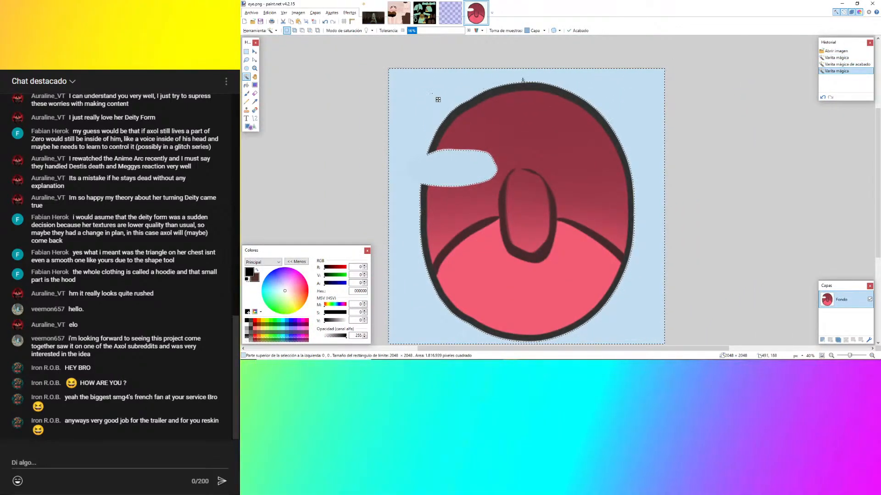
left_click(255, 53)
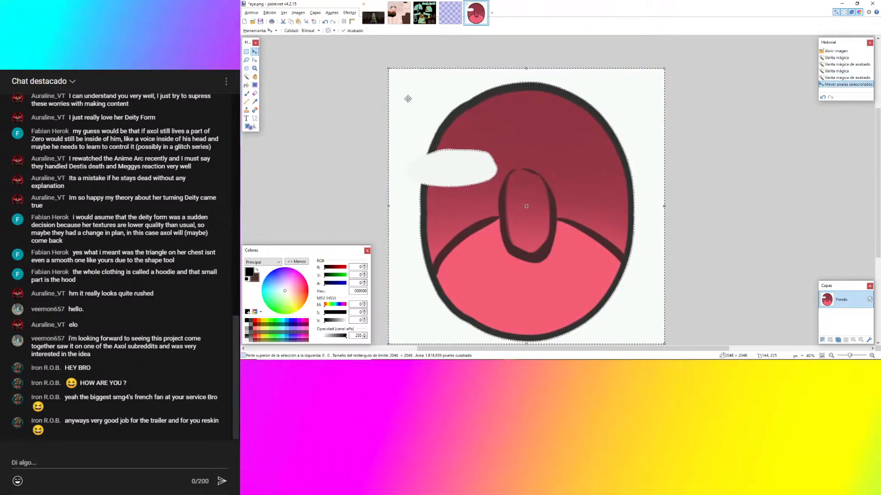
key("ctrl+d")
Select the entire eye.png image, fill it with white (FFFFFF) and deselect.
key("ctrl+a")
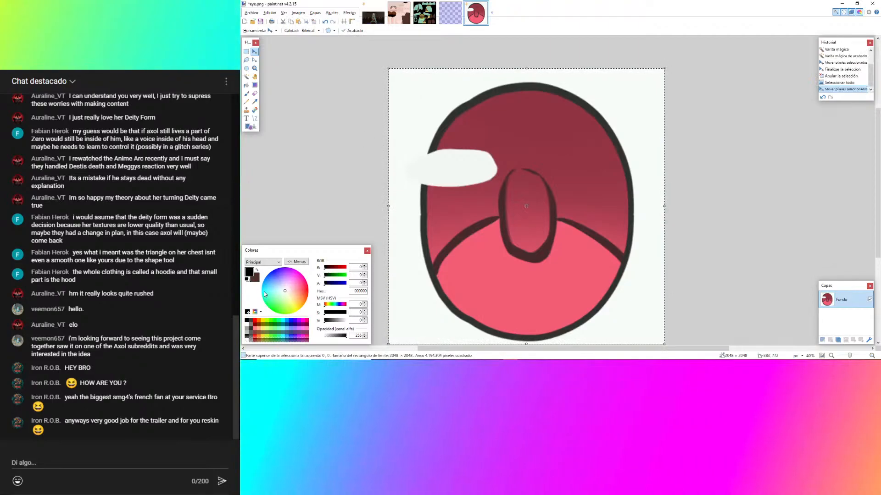
left_click(248, 327)
key("BackSpace")
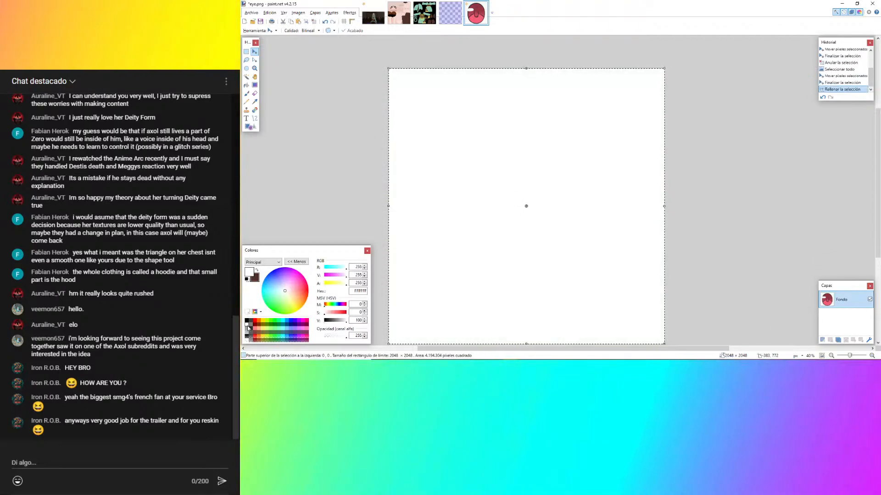
key("ctrl+d")
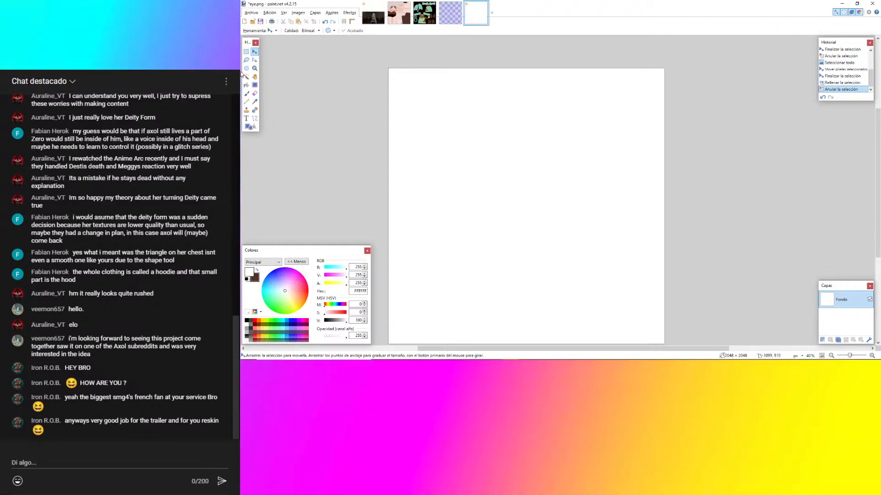
Save the white image as a PNG copy named deity_eye in the melony folder, accepting the save settings.
key("ctrl+shift+s")
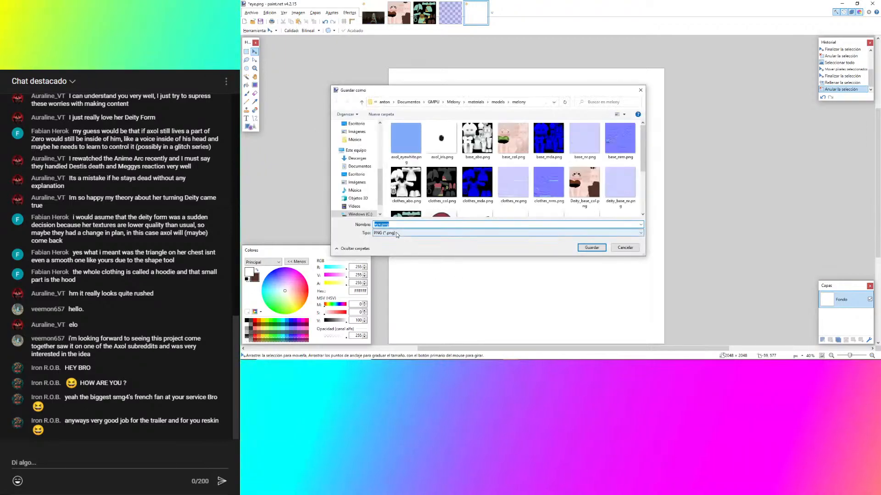
type("deity_")
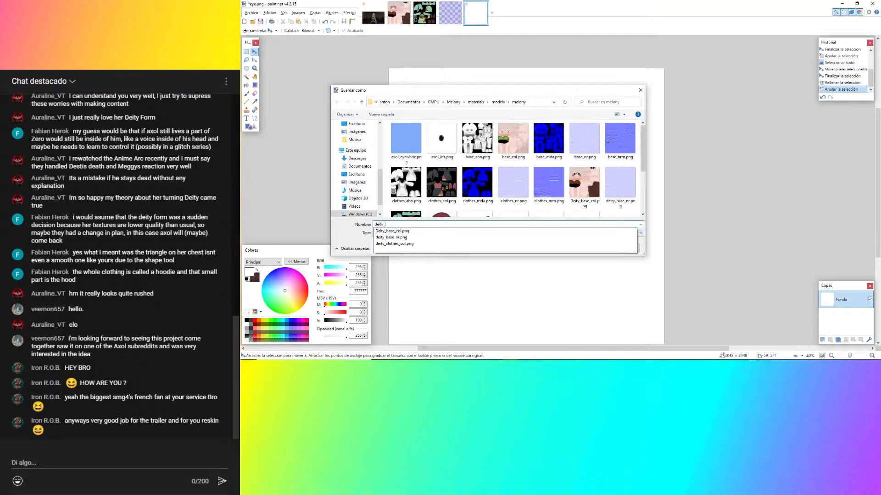
type("eye")
left_click(581, 248)
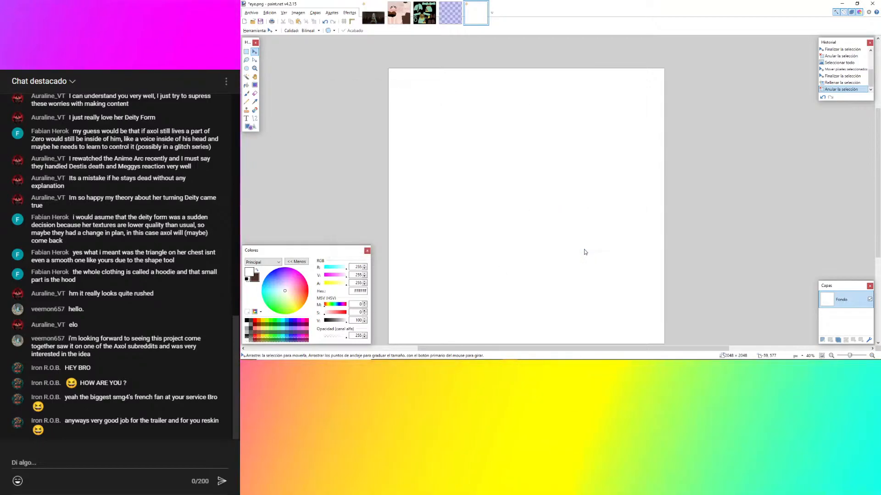
left_click(613, 237)
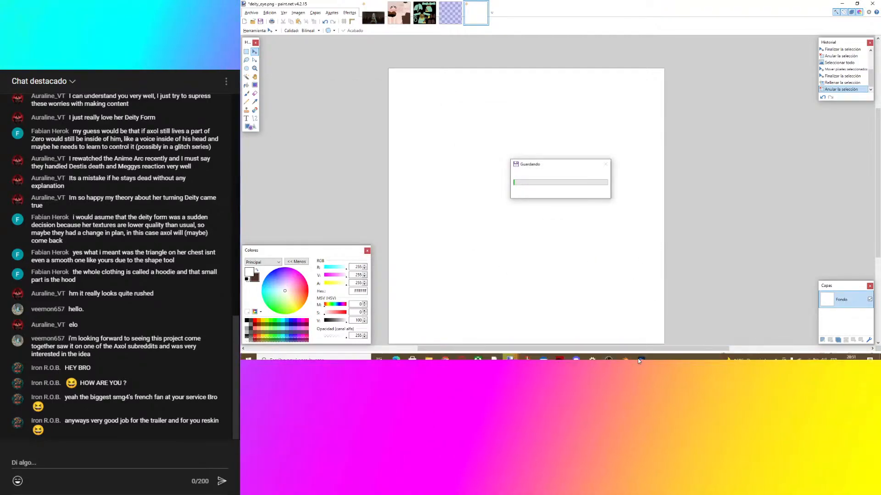
Switch back to Blender and refresh the file browser's listing of the melony texture folder.
key("alt+Tab")
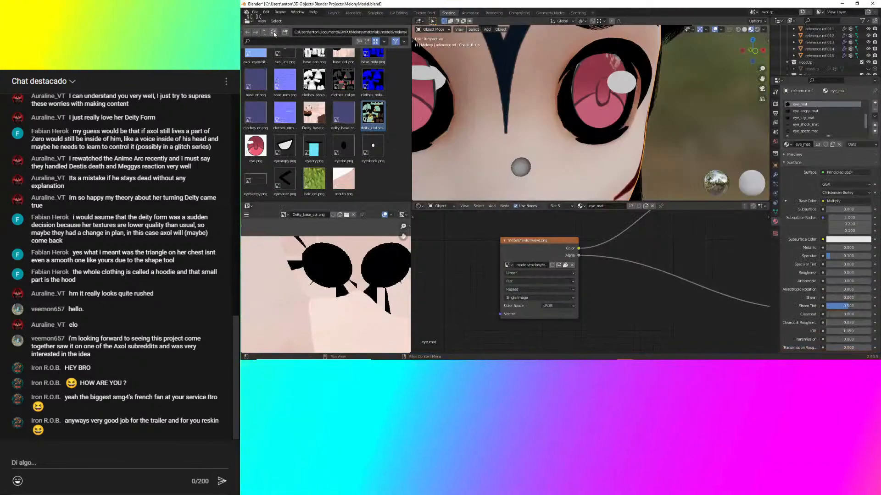
left_click(274, 33)
scroll(550, 240, "down", 4)
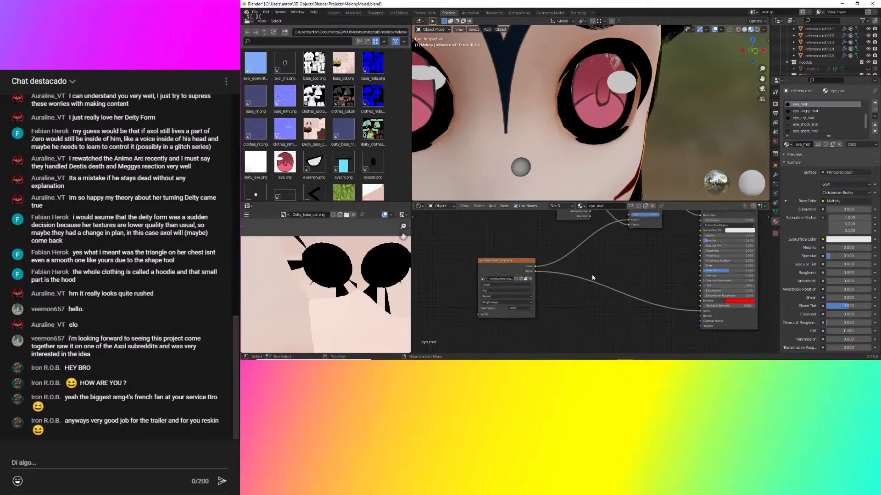
Replace eye_mat's image texture node with deity_eye.png, linking its Color to the Multiply node and its Alpha to the Principled BSDF's Alpha.
scroll(593, 278, "up", 1)
middle_click_drag(511, 255, 563, 247)
key("x")
left_click_drag(256, 161, 576, 252)
middle_click_drag(672, 256, 540, 286)
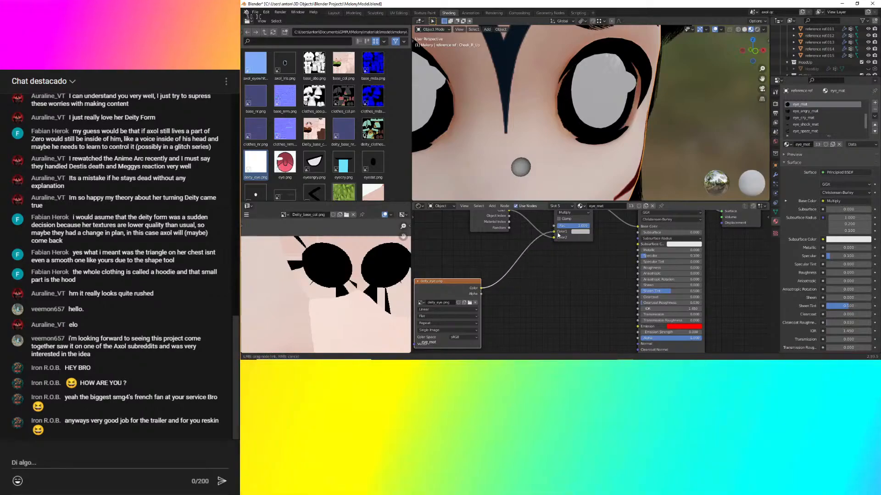
left_click_drag(558, 234, 558, 235)
middle_click_drag(576, 263, 560, 238)
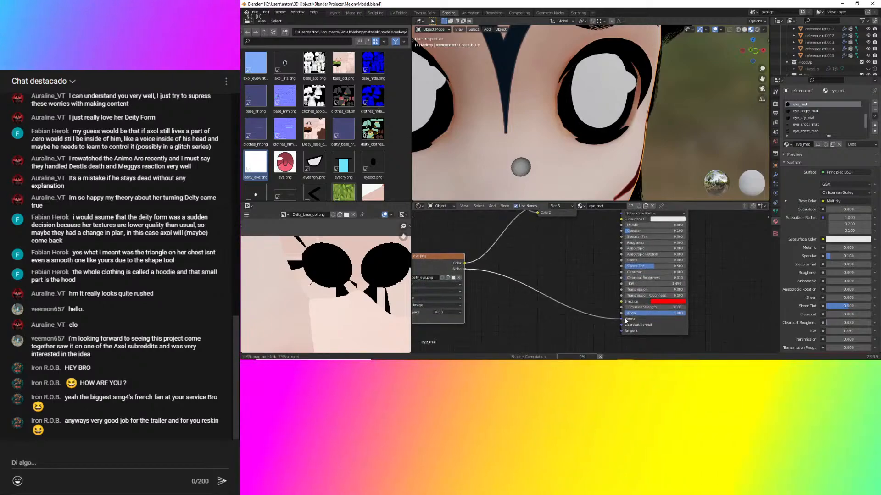
left_click_drag(625, 303, 623, 313)
Link the deity_eye.png Color output to the Principled BSDF's Emission input and set Emission Strength to 1.
scroll(655, 115, "down", 8)
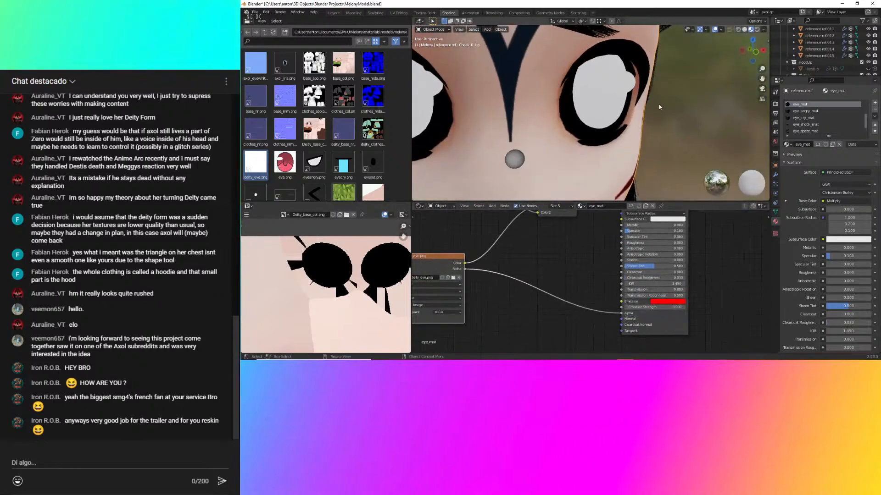
scroll(662, 115, "up", 7)
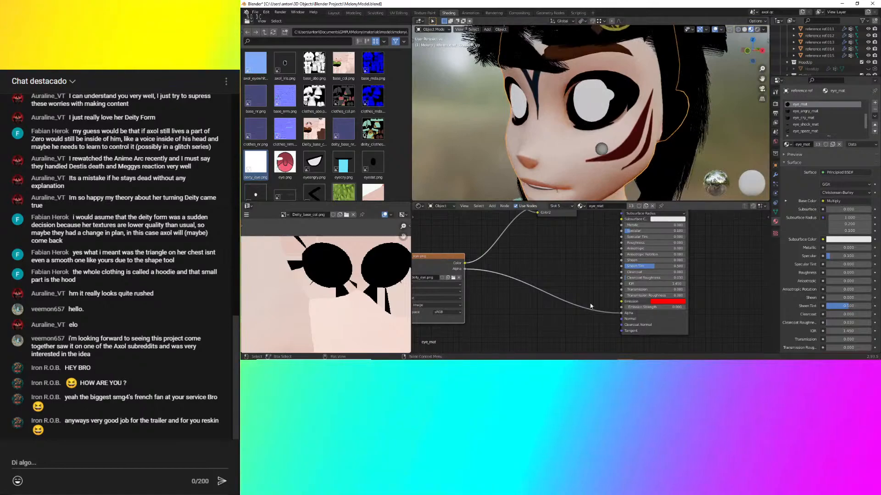
scroll(578, 312, "up", 1)
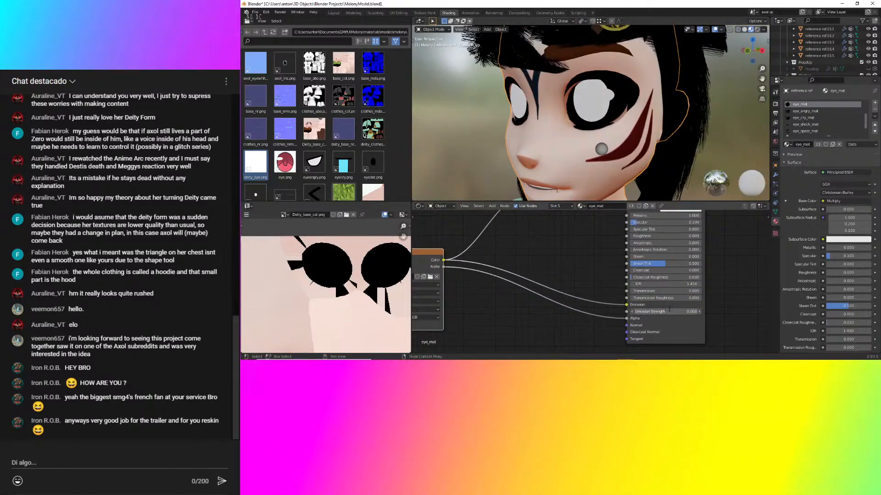
key("Return")
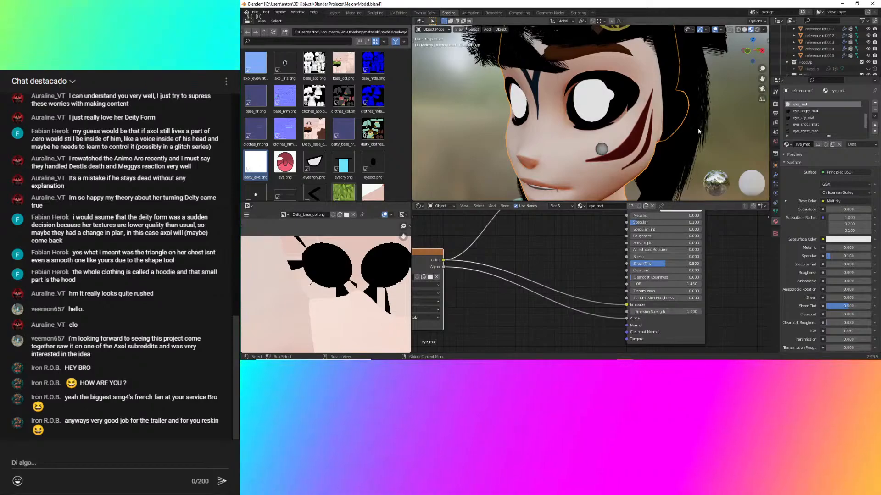
Try to preview the whole character in rendered viewport shading.
scroll(739, 110, "down", 7)
middle_click_drag(737, 111, 718, 114)
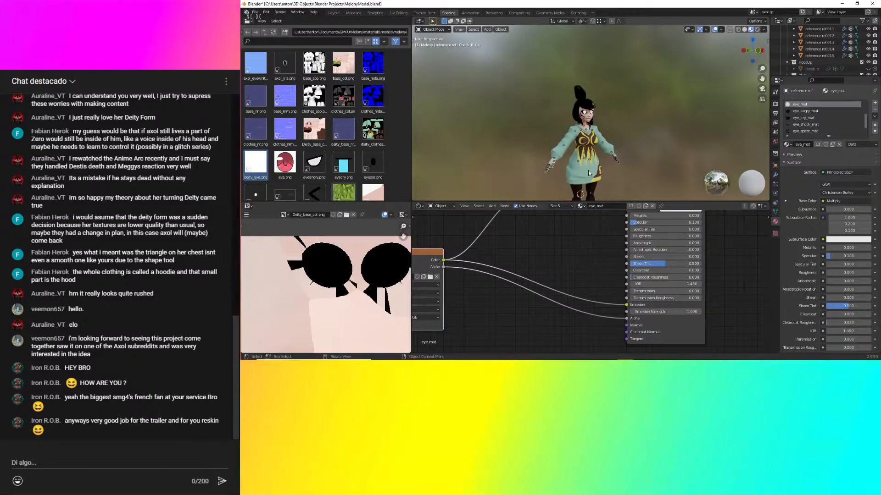
scroll(589, 173, "up", 5)
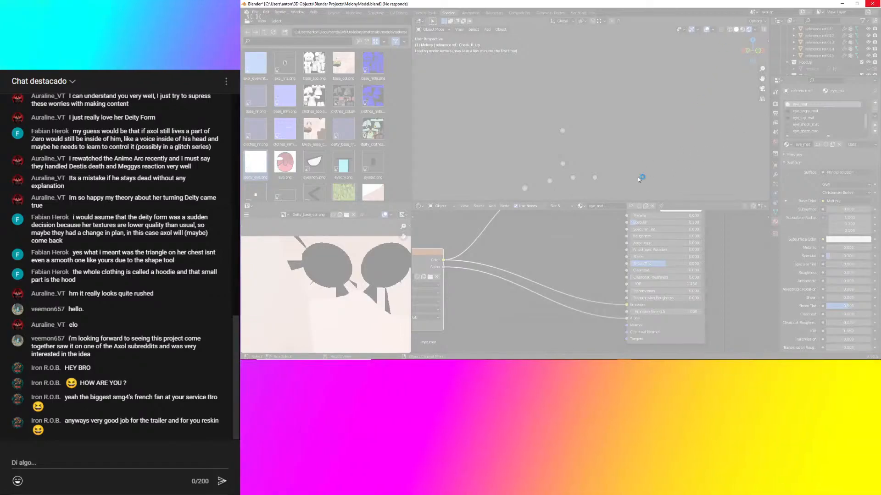
Close the unresponsive Blender window, relaunch Blender from the desktop and reopen MelonyModel.blend with the character in view.
left_click(572, 190)
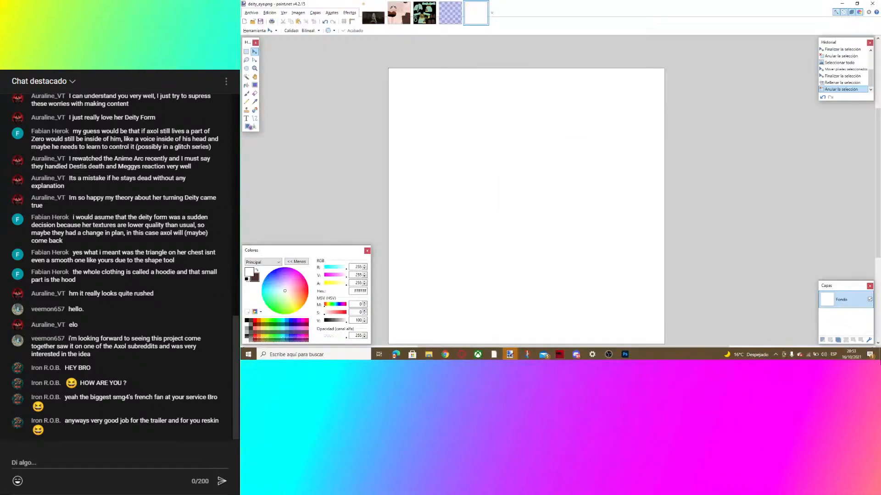
left_click(879, 354)
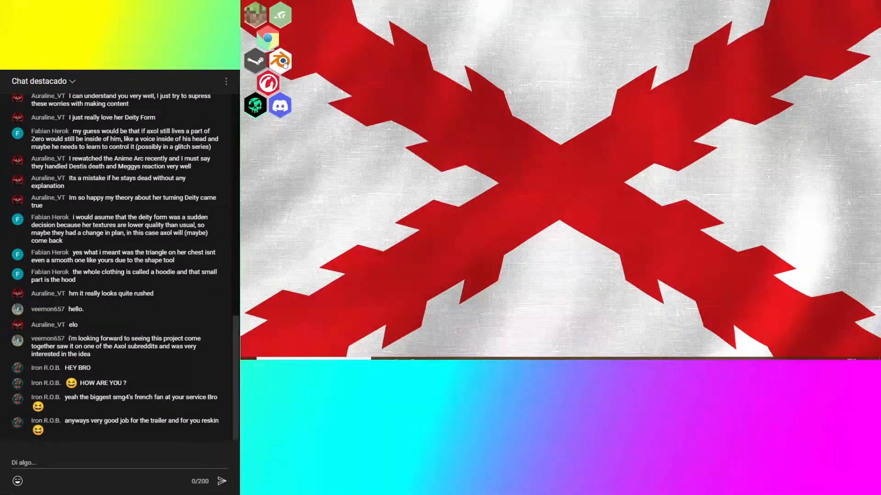
double_click(280, 61)
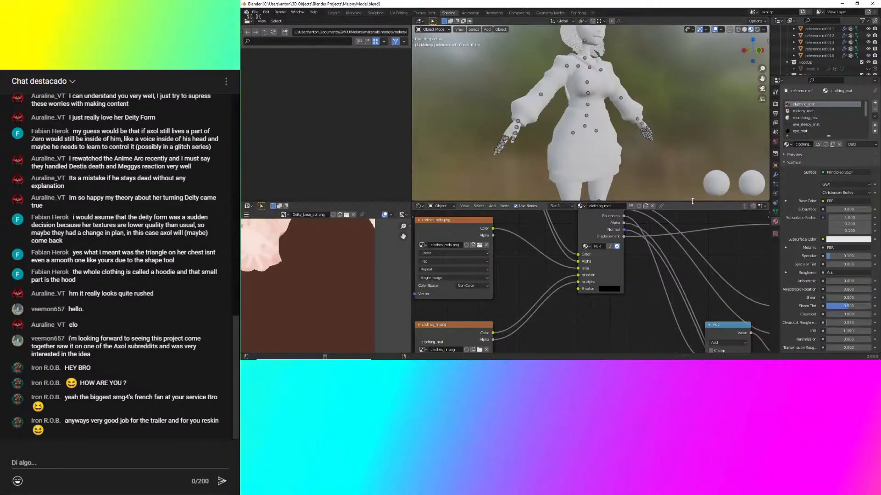
scroll(626, 106, "up", 2)
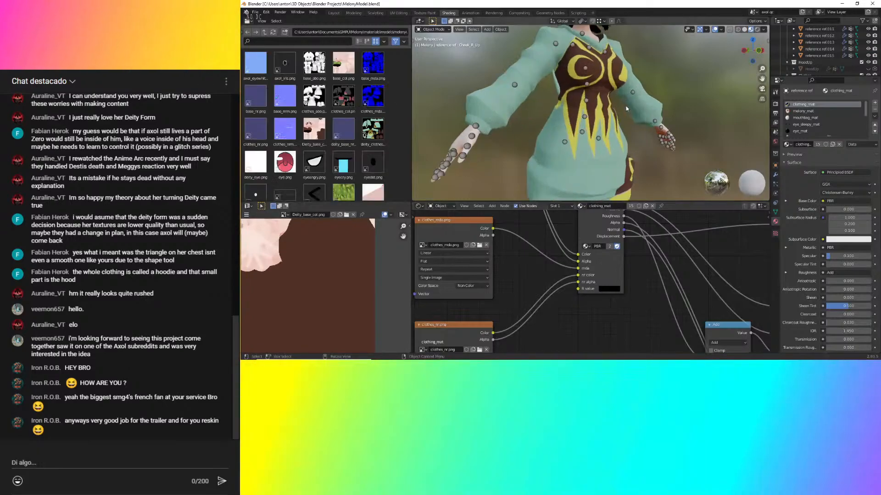
middle_click_drag(624, 120, 620, 169, "shift")
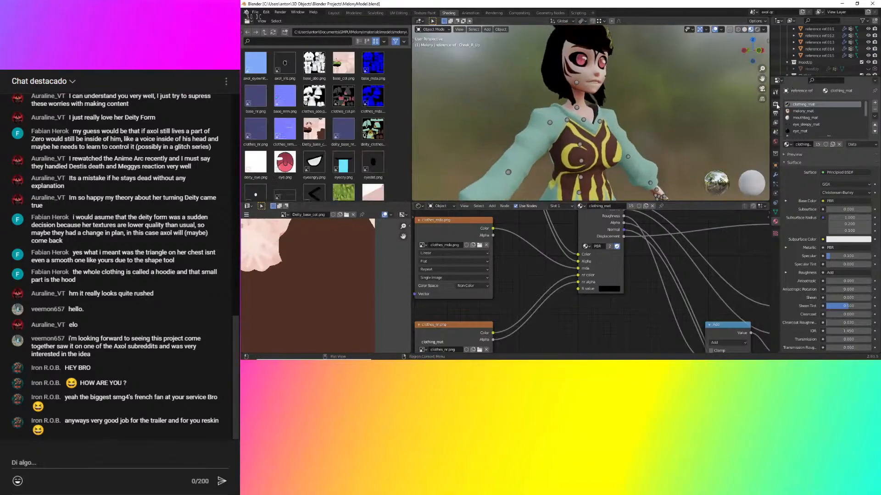
Show the scene's render settings and change the viewport shading to Solid, followed by Rendered.
left_click(775, 104)
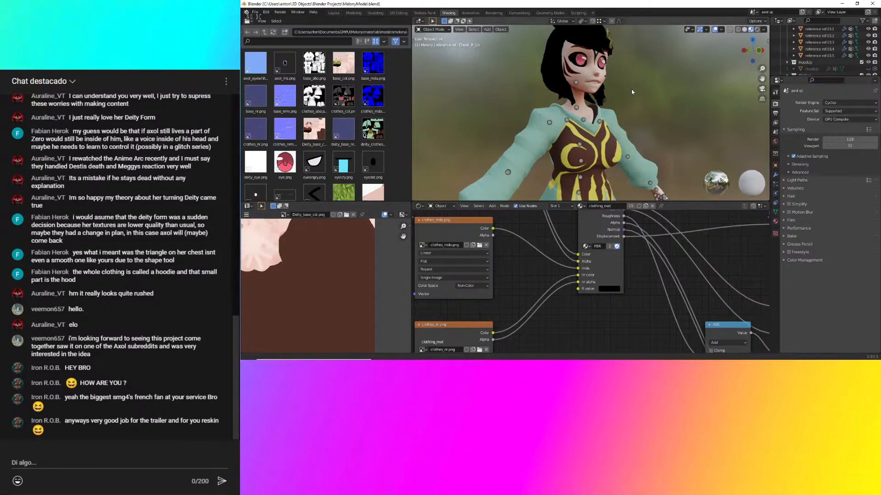
middle_click_drag(631, 89, 642, 126, "shift")
left_click(744, 30)
middle_click_drag(688, 86, 637, 101)
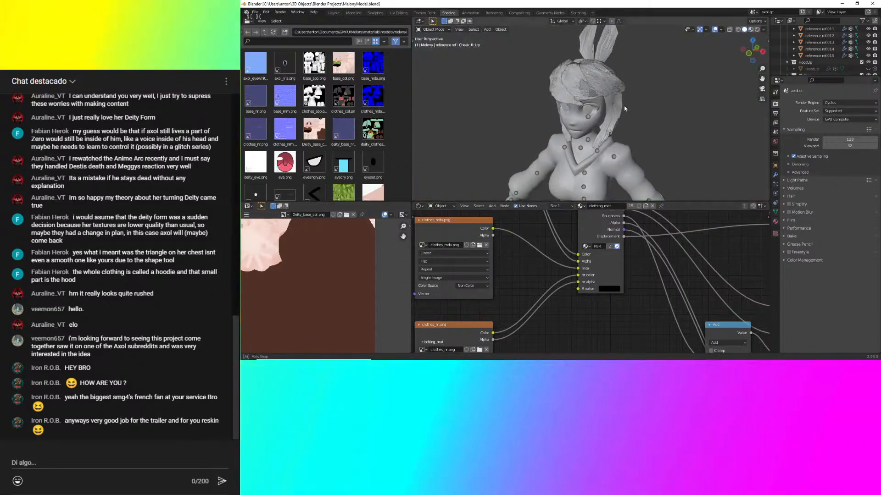
left_click(758, 29)
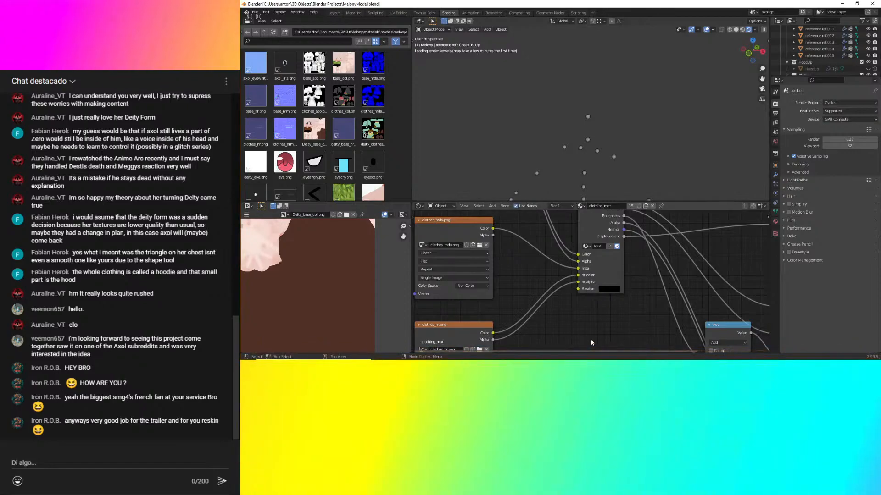
Check the deity character in the paused reference video SMG4: To Become A God in Chrome, and return to Blender.
mouse_move(602, 360)
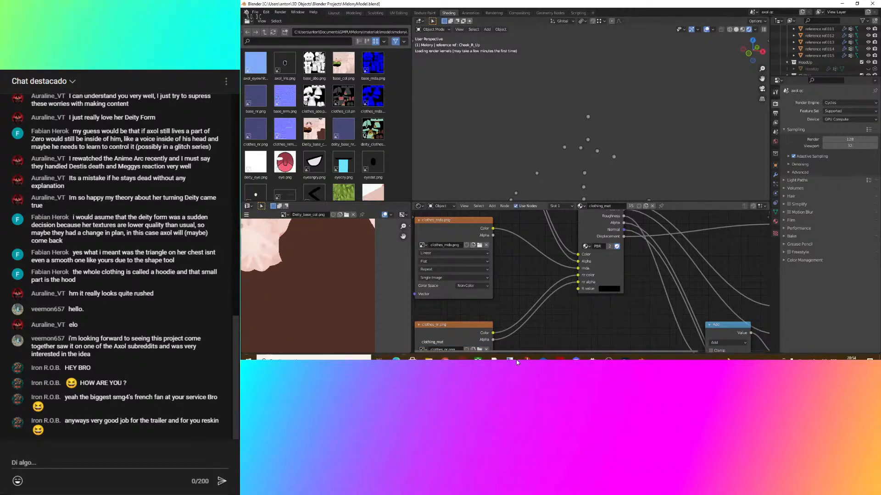
left_click(445, 354)
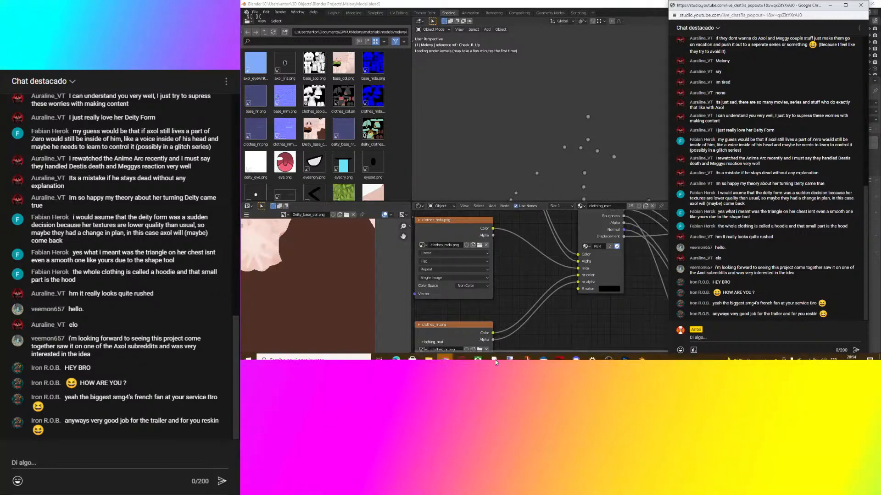
mouse_move(433, 361)
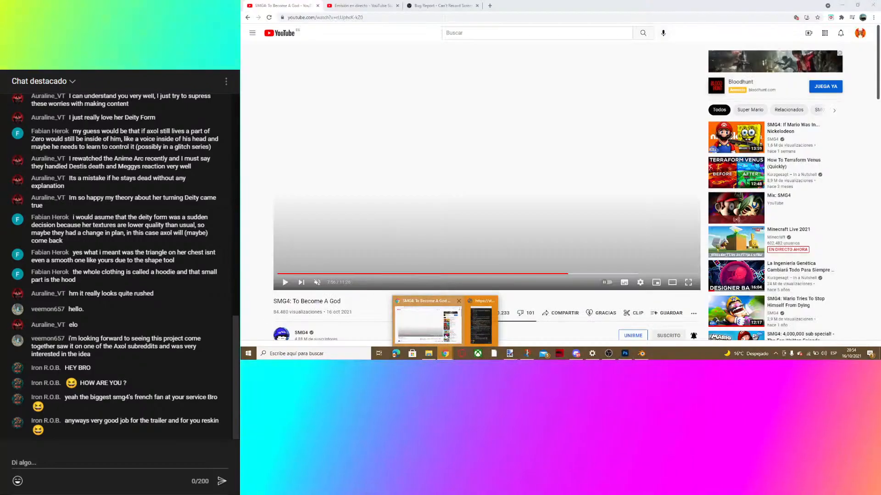
left_click(441, 321)
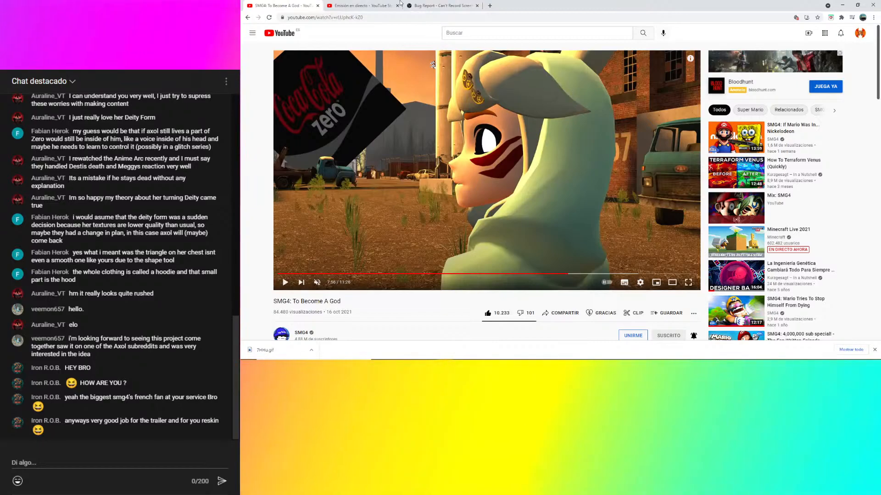
left_click(363, 5)
left_click(282, 5)
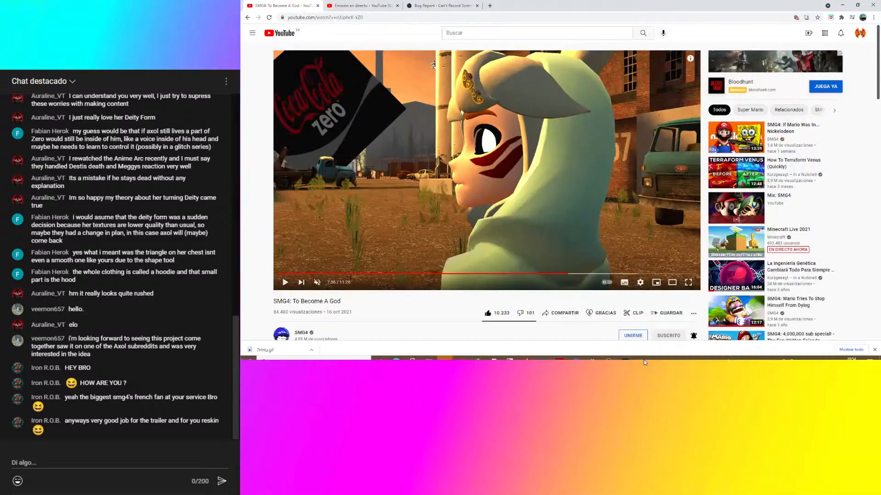
left_click(642, 353)
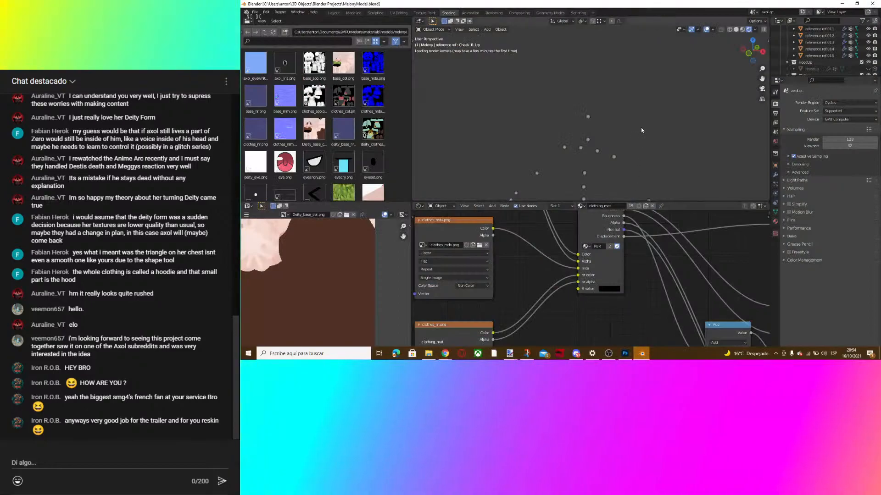
Try to change the scene's render engine from Cycles to another engine.
scroll(613, 65, "down", 2)
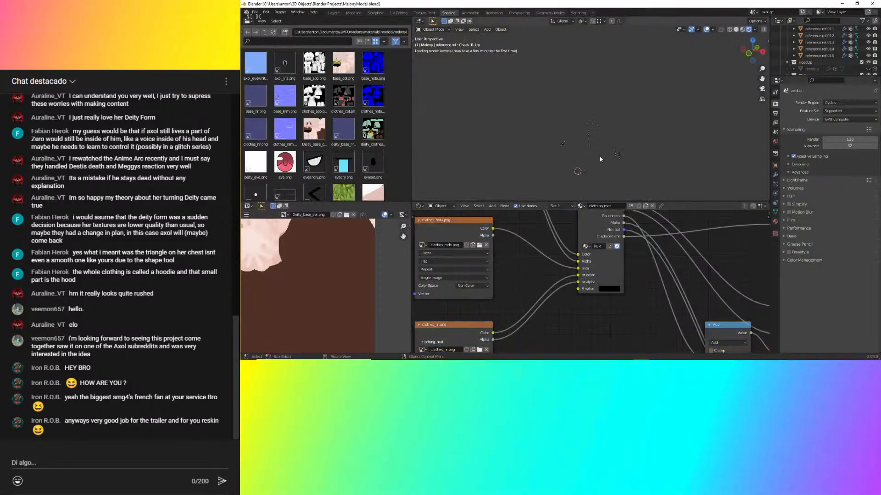
scroll(599, 160, "up", 10)
scroll(599, 160, "down", 4)
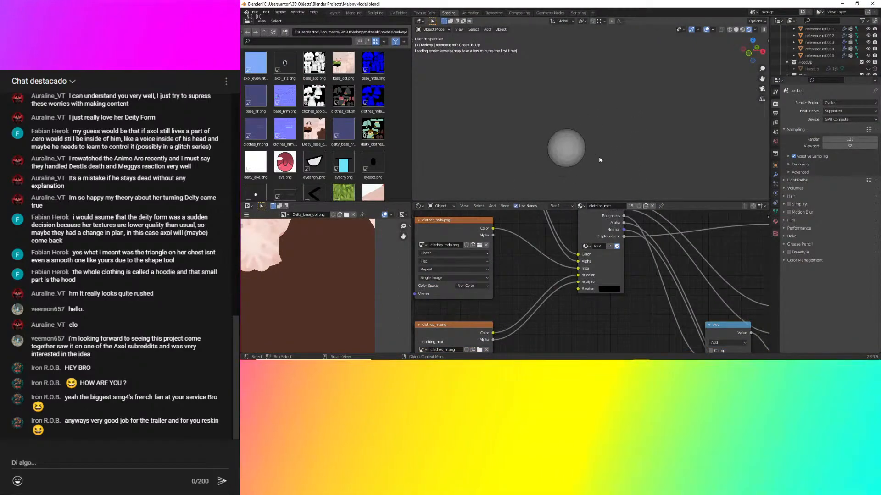
scroll(599, 160, "down", 2)
left_click(843, 101)
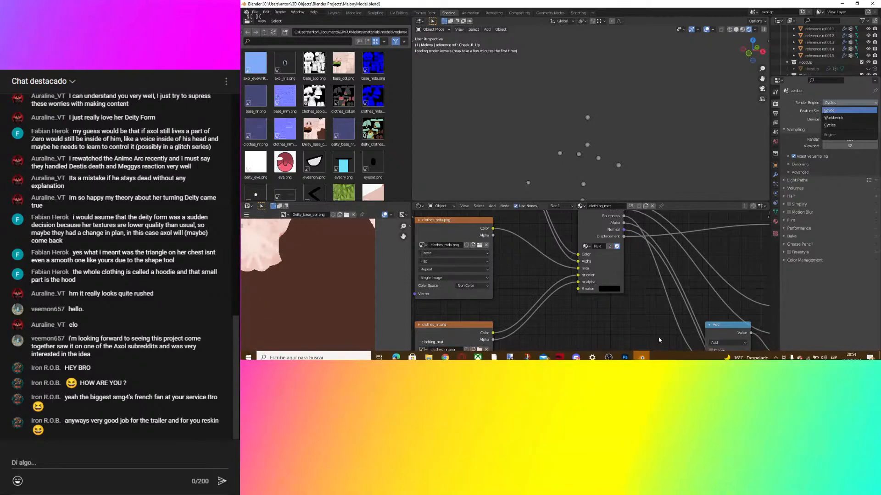
End the frozen Blender process through the Windows Task Manager.
key("ctrl+shift+Escape")
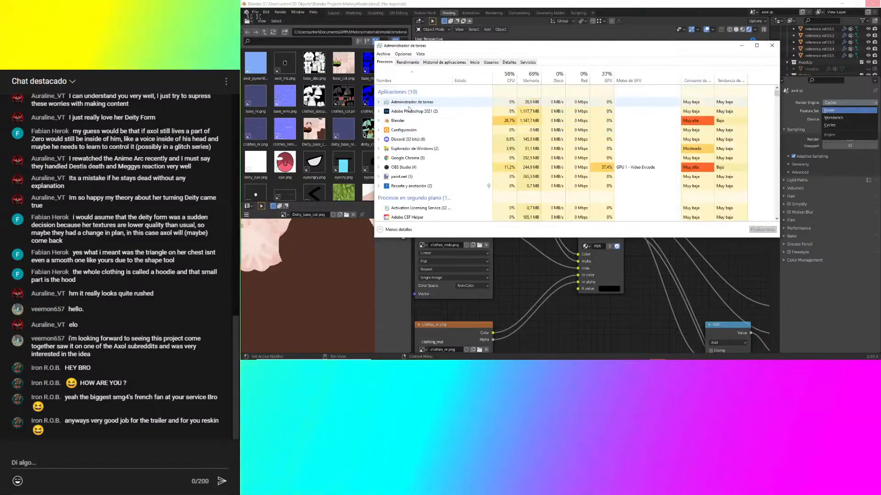
left_click(403, 121)
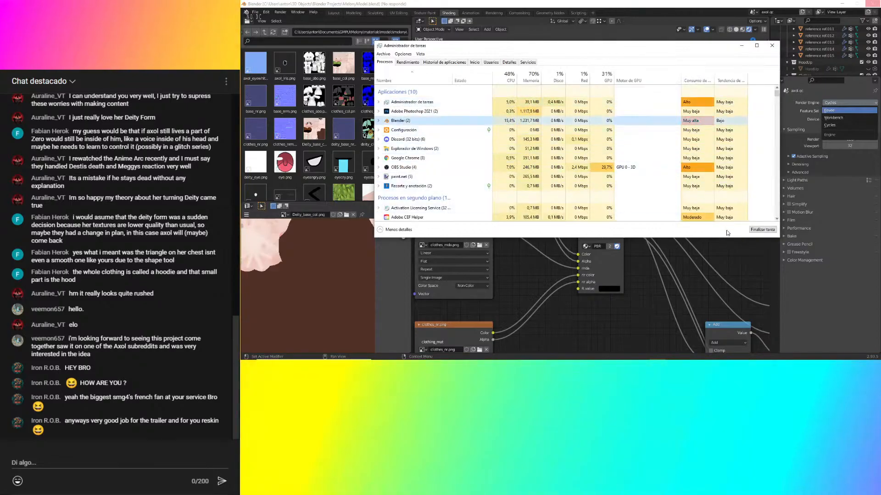
left_click(762, 230)
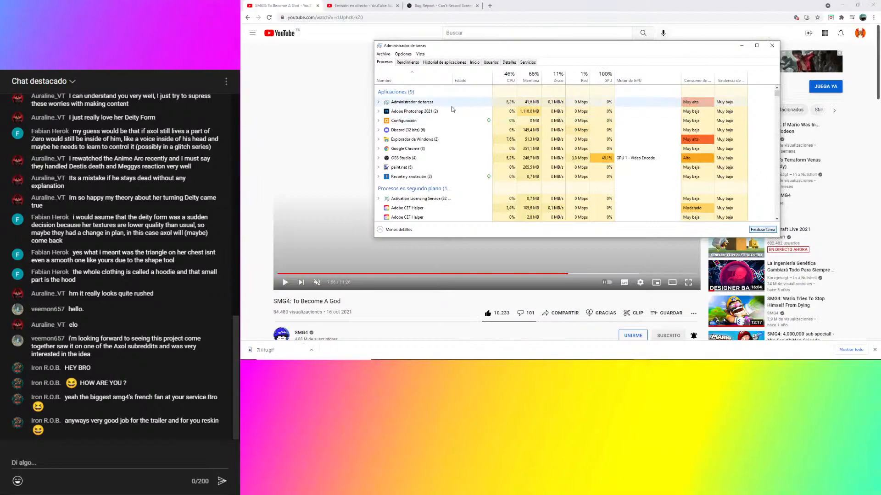
Relaunch Blender from the desktop and reopen the recent file MelonyModel.blend.
left_click(879, 356)
double_click(280, 60)
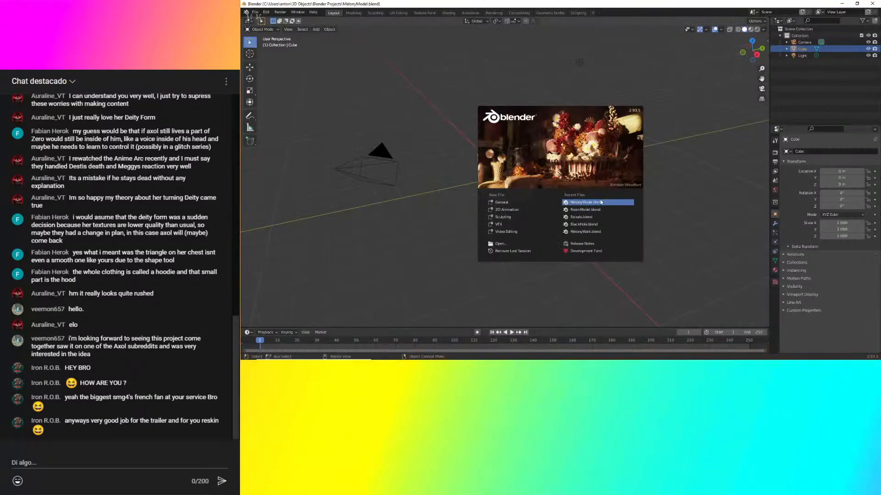
left_click(601, 202)
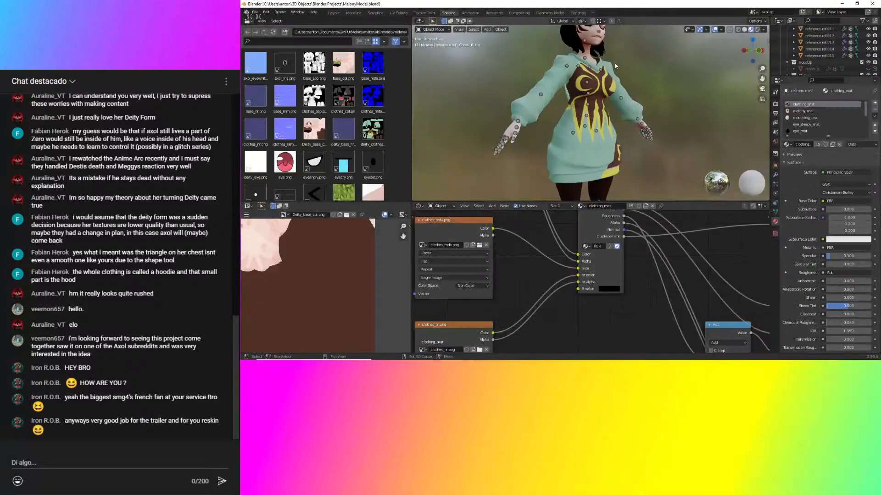
Select the hair piece on the character's head and make hair_mat the active material.
middle_click_drag(617, 120, 607, 162, "shift")
scroll(607, 161, "up", 2)
left_click(570, 86)
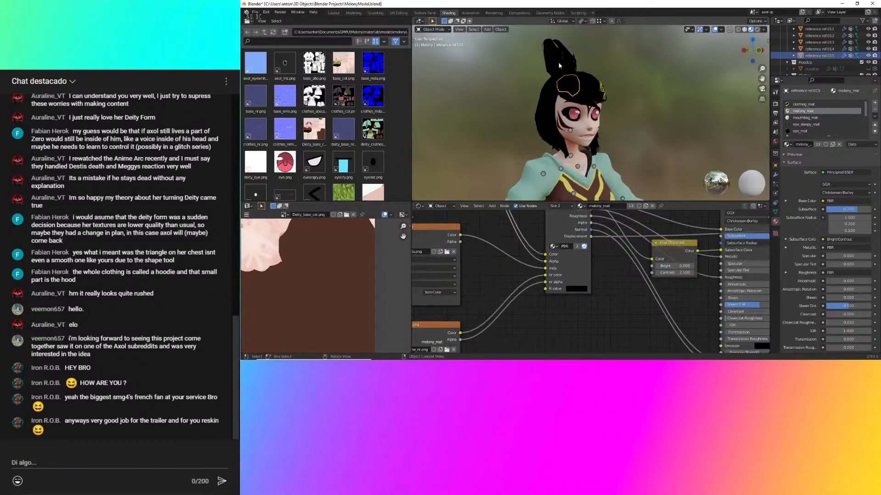
scroll(819, 121, "down", 6)
left_click(811, 131)
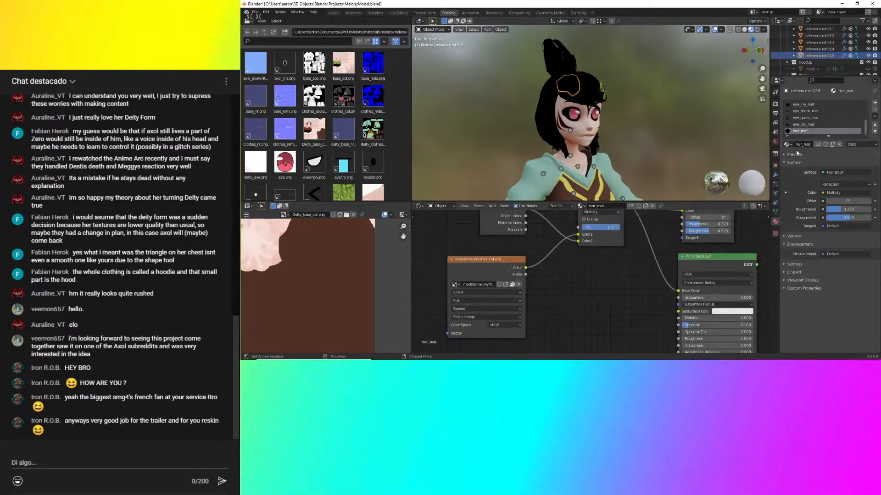
Link hair_mat's Principled BSDF to the Material Output's Surface input in place of the Hair BSDF.
middle_click_drag(589, 264, 598, 344)
middle_click_drag(570, 297, 581, 238)
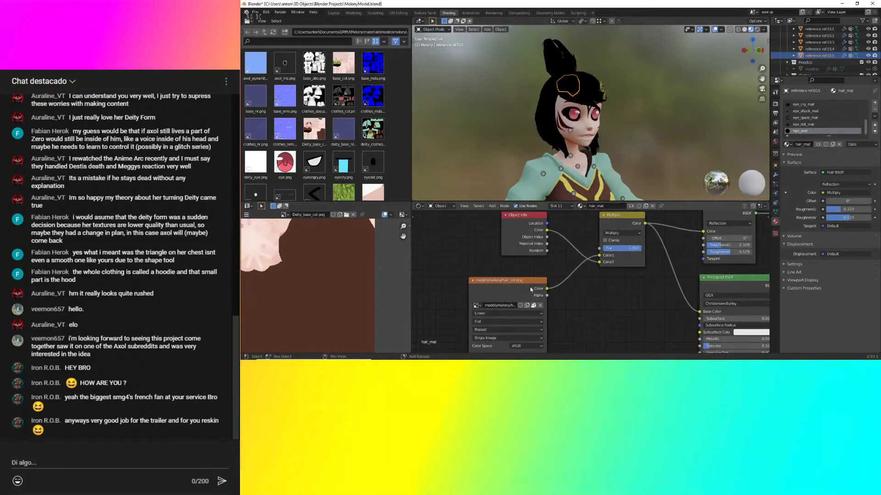
middle_click_drag(678, 240, 525, 252)
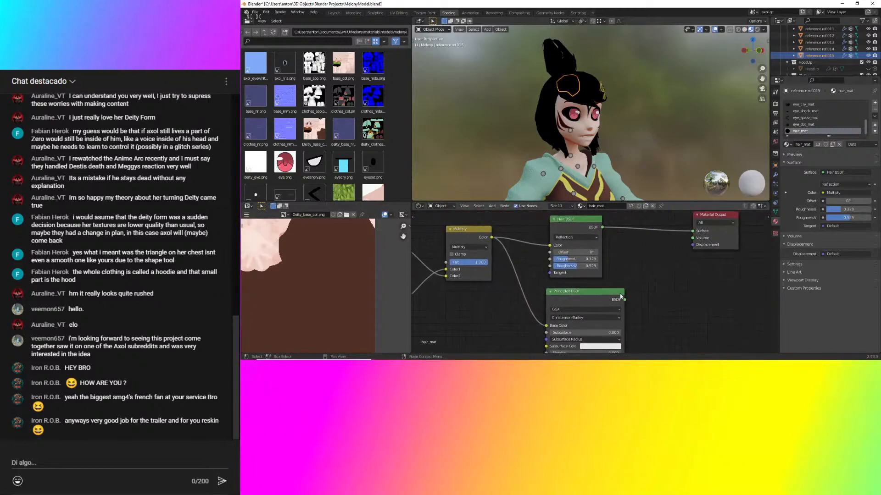
left_click_drag(624, 299, 692, 231)
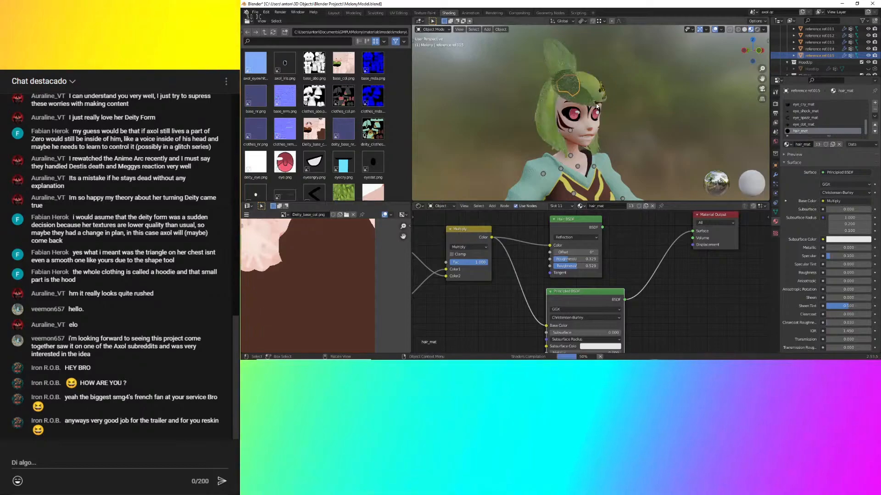
Select the character's face mesh and make hair_mat its active material.
middle_click_drag(593, 109, 570, 144)
middle_click_drag(455, 290, 618, 268)
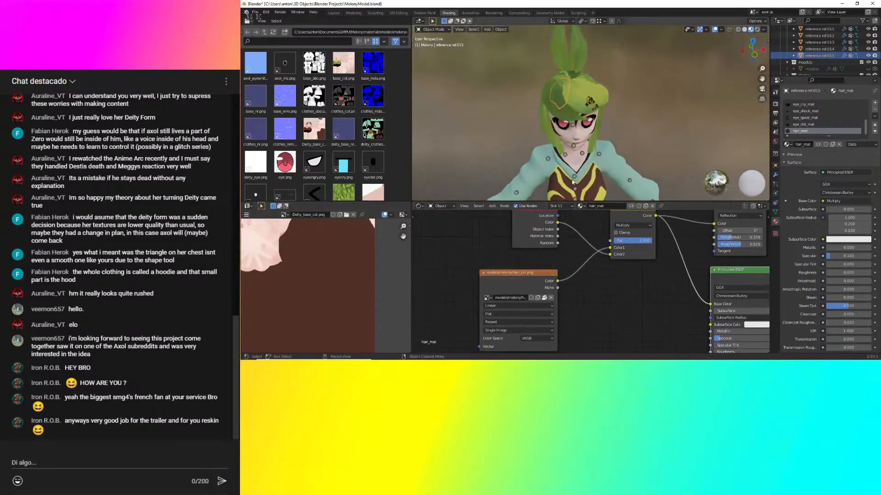
middle_click_drag(564, 87, 580, 80)
scroll(580, 81, "up", 3)
left_click(581, 78)
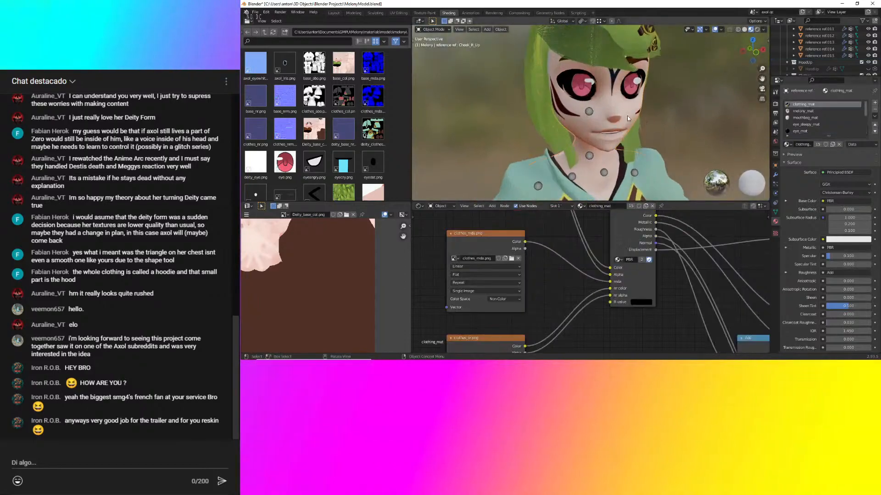
scroll(796, 123, "down", 5)
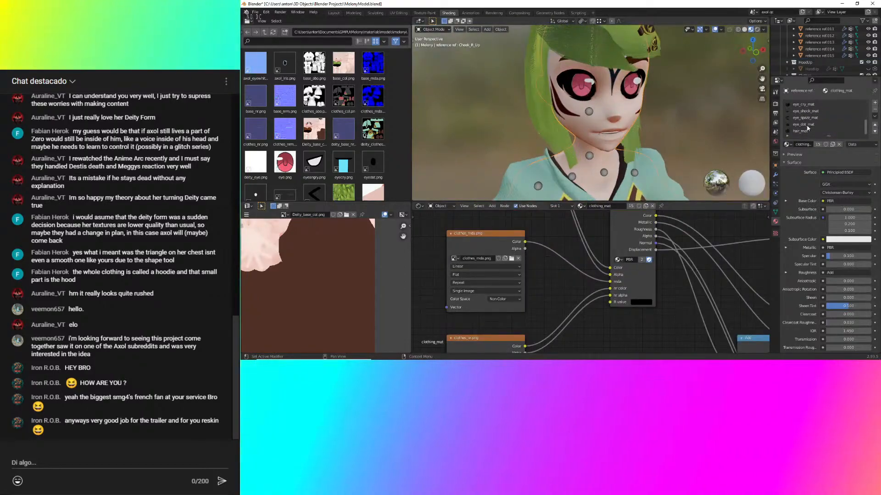
left_click(806, 131)
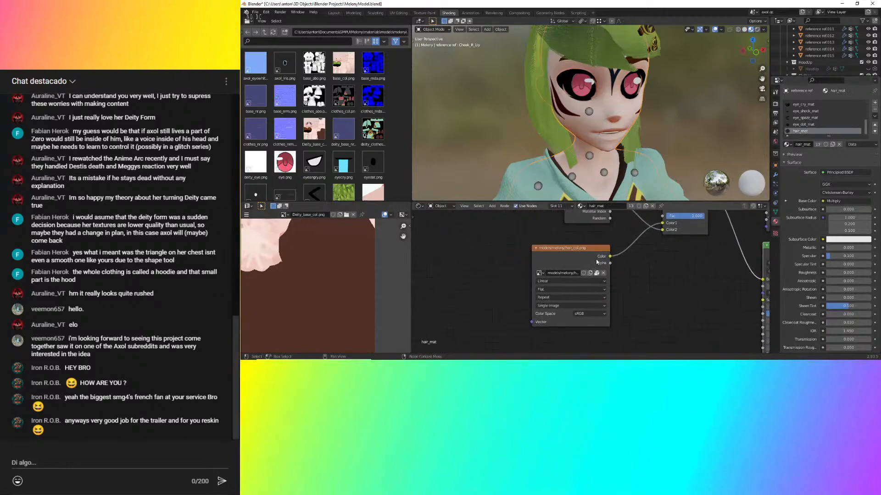
Try removing the hair_col.png image texture and Multiply nodes from hair_mat, and undo the deletions.
middle_click_drag(675, 260, 509, 299)
key("x")
left_click(529, 239)
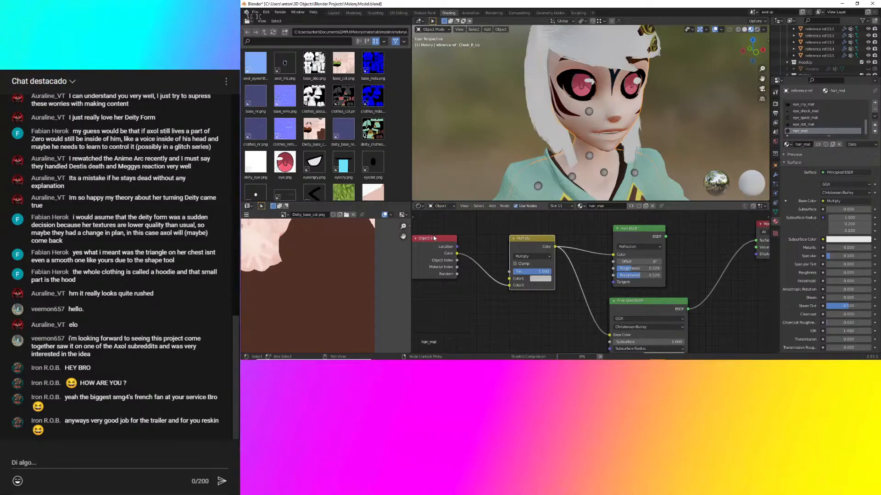
key("x")
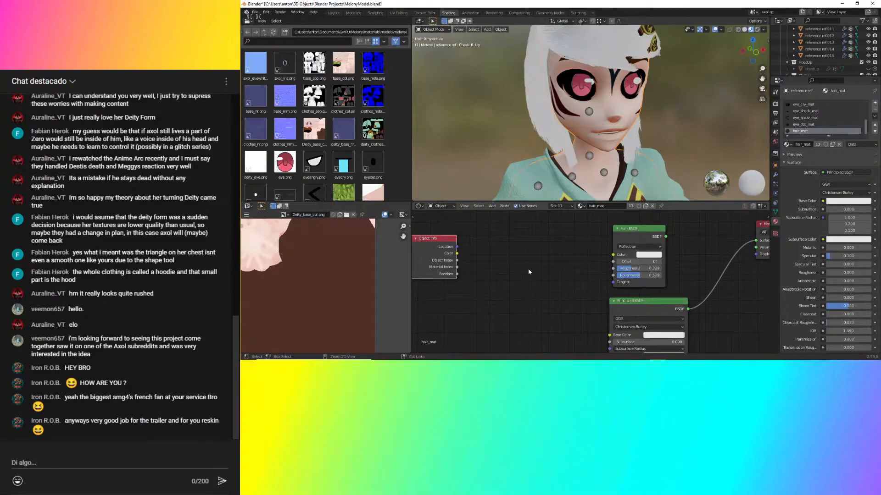
middle_click_drag(531, 306, 567, 292, "ctrl")
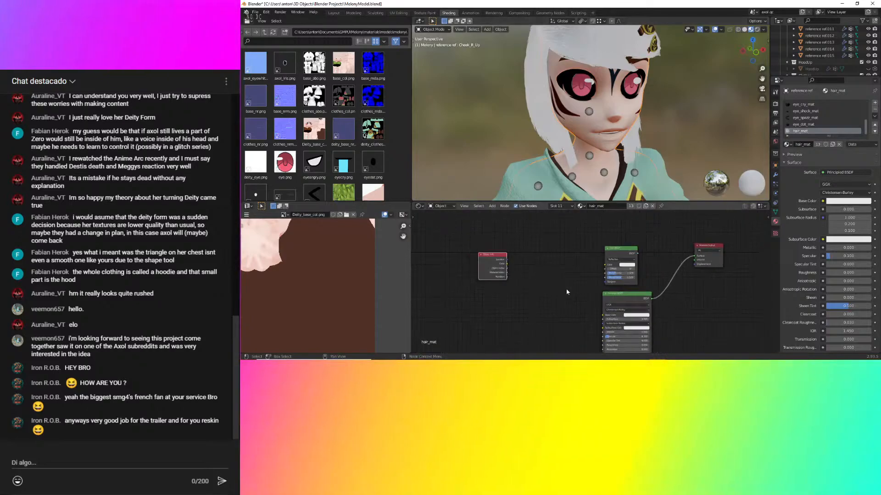
key("ctrl+z")
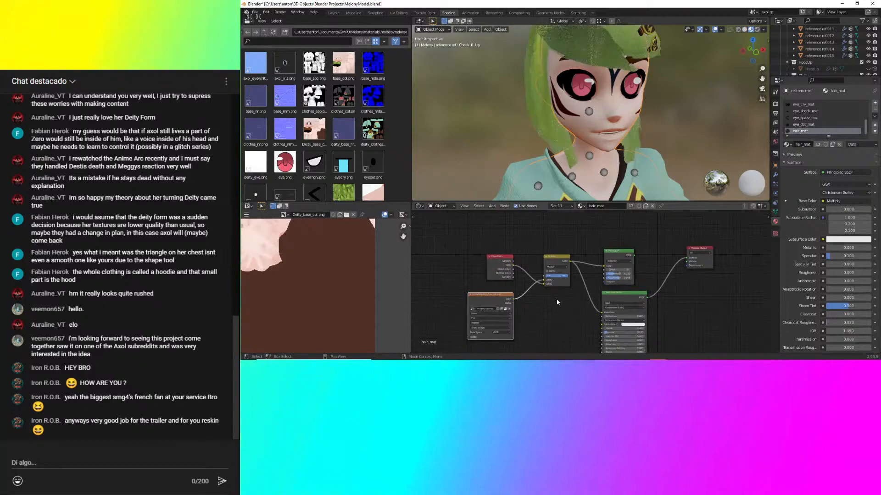
Make eye_mat the active material on the face mesh.
scroll(557, 303, "up", 2)
left_click(802, 130)
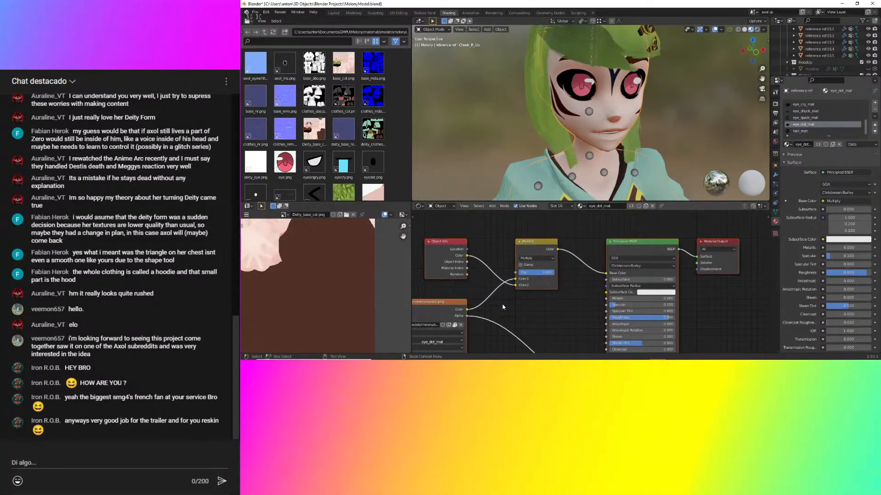
scroll(807, 115, "up", 4)
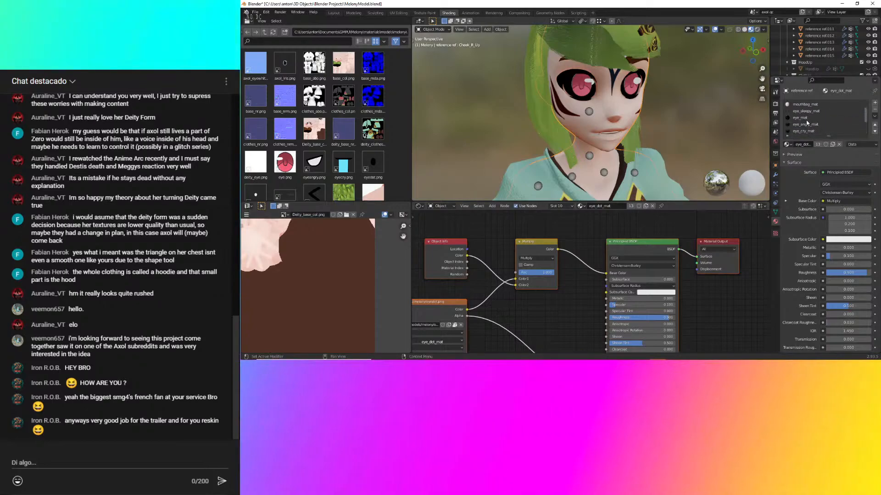
left_click(807, 120)
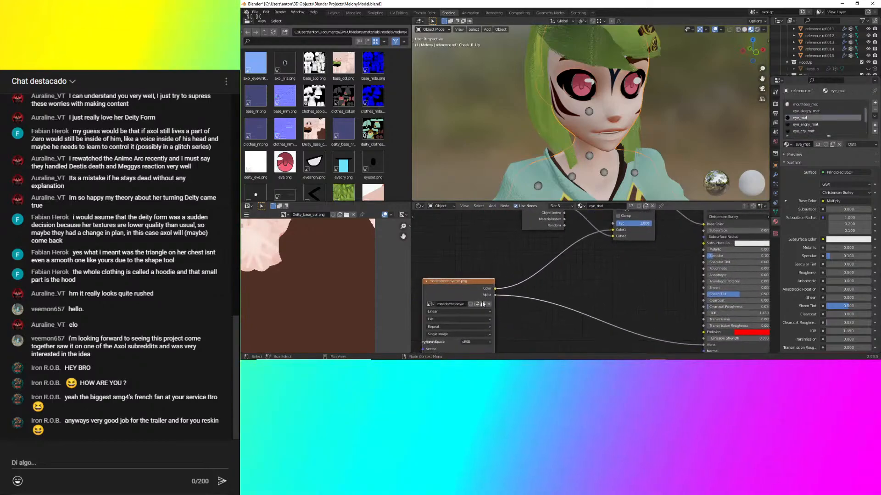
left_click(482, 304)
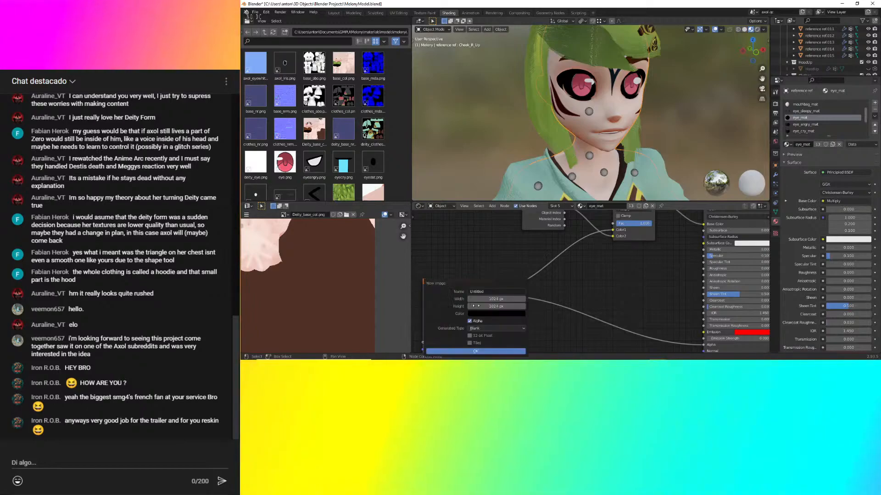
left_click(584, 290)
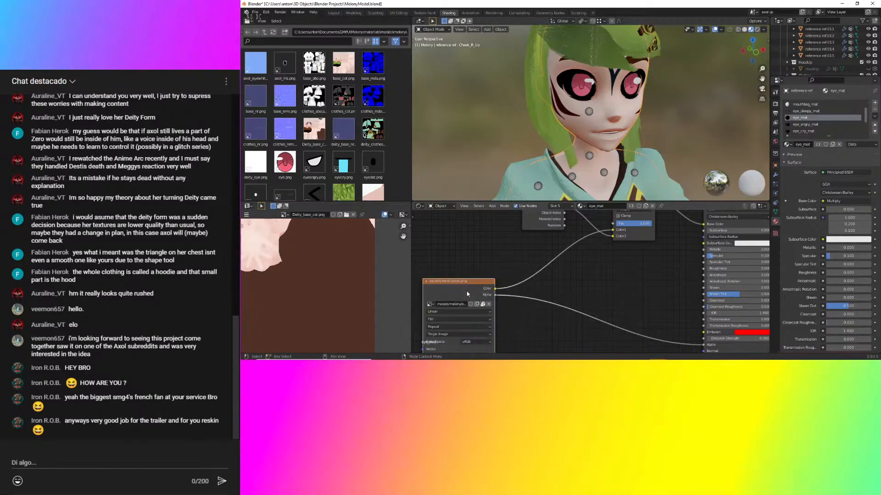
Delete the unused image texture nodes below the connected eye texture in eye_mat.
middle_click_drag(494, 262, 559, 215)
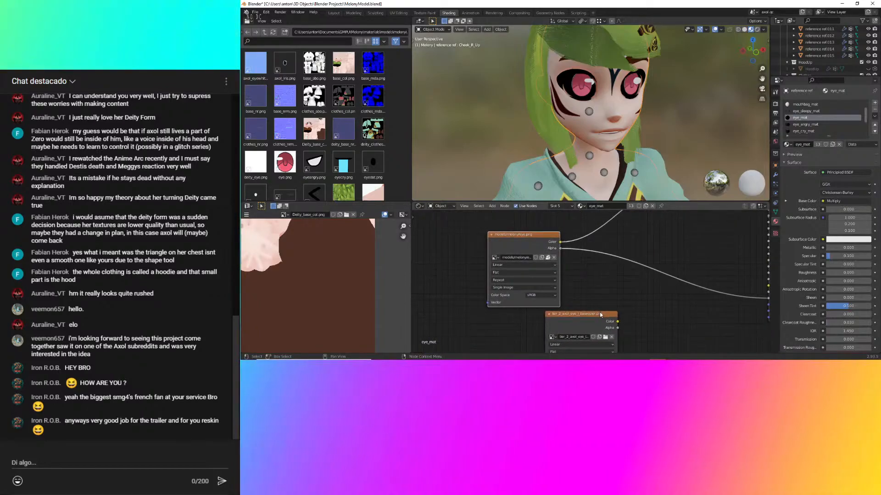
scroll(606, 293, "down", 5)
key("x")
left_click(629, 343)
key("x")
scroll(536, 270, "up", 11)
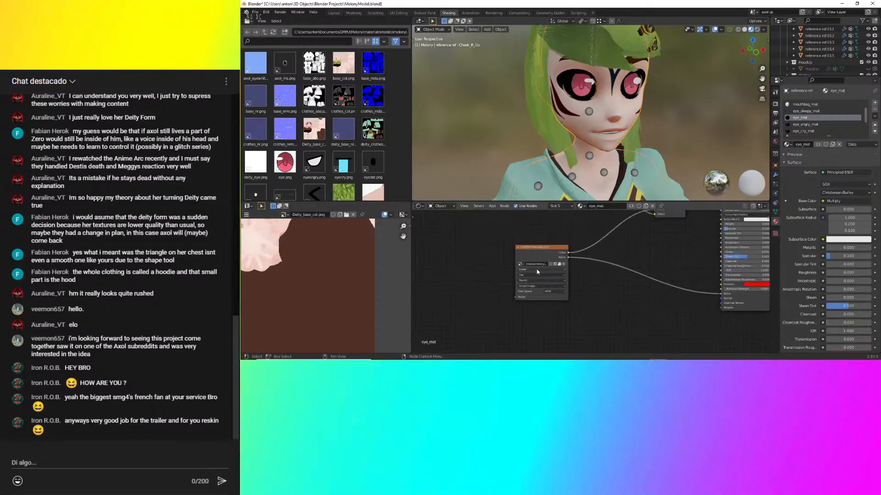
Unlink the image from eye_mat's connected texture node and browse for a replacement image.
left_click(532, 243)
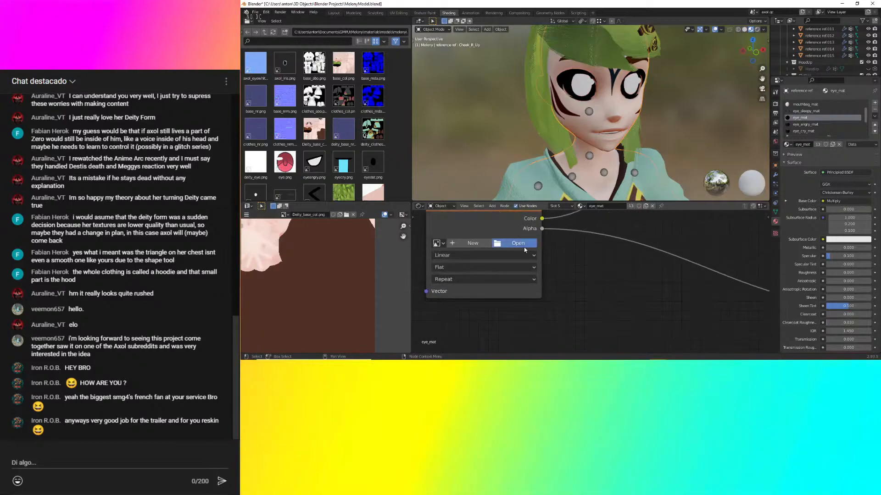
left_click(524, 247)
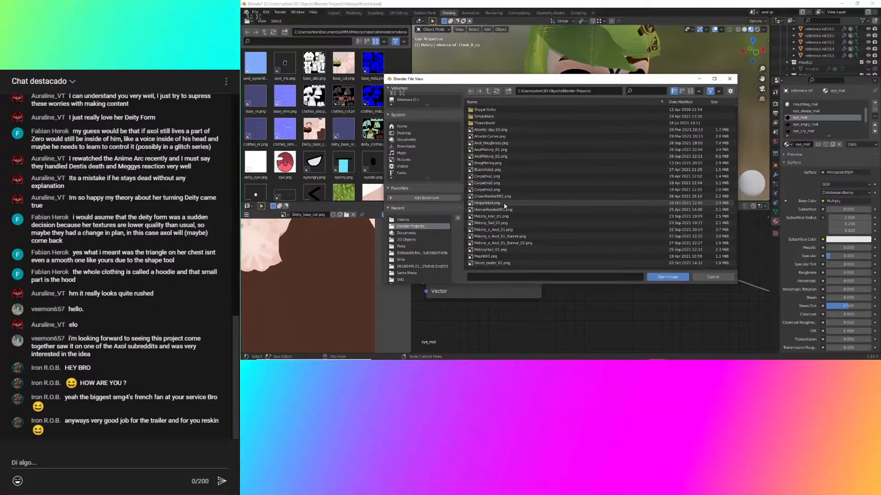
scroll(588, 232, "up", 3)
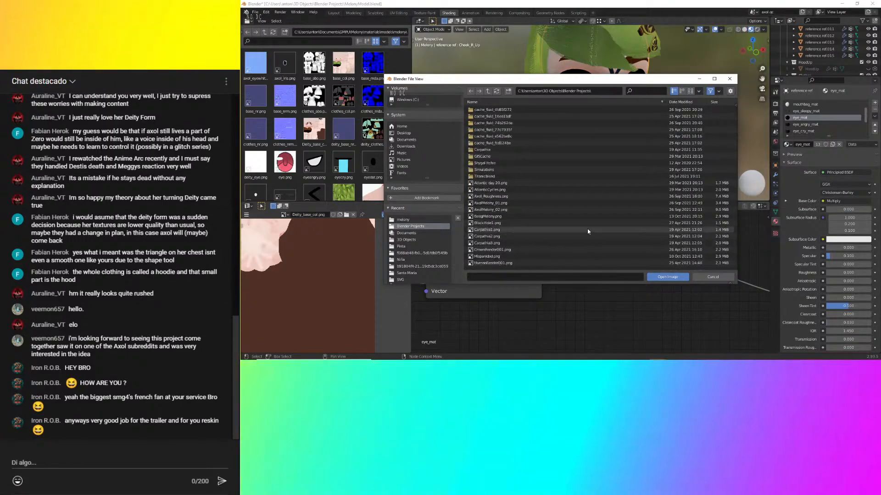
left_click(716, 278)
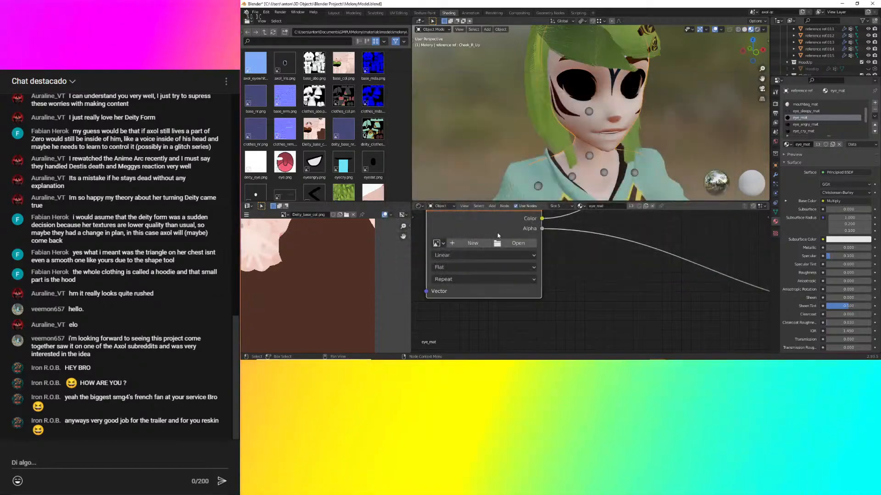
key("Delete")
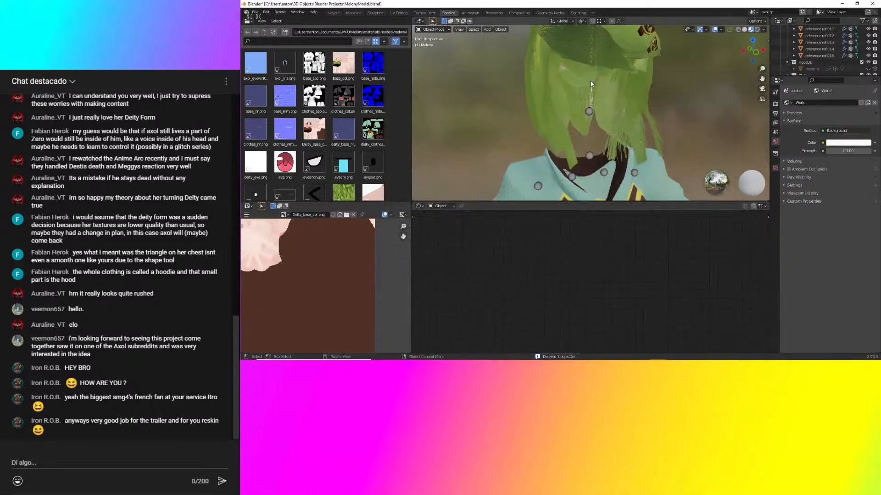
middle_click_drag(607, 99, 627, 91)
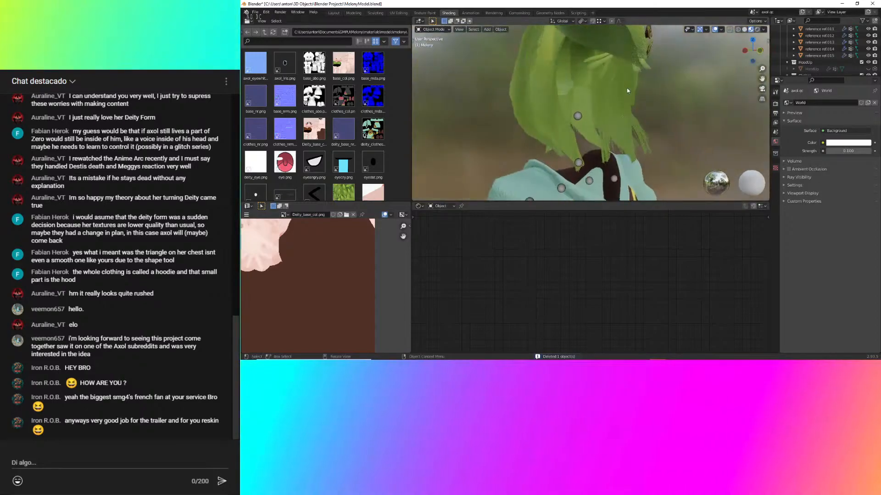
key("ctrl+z")
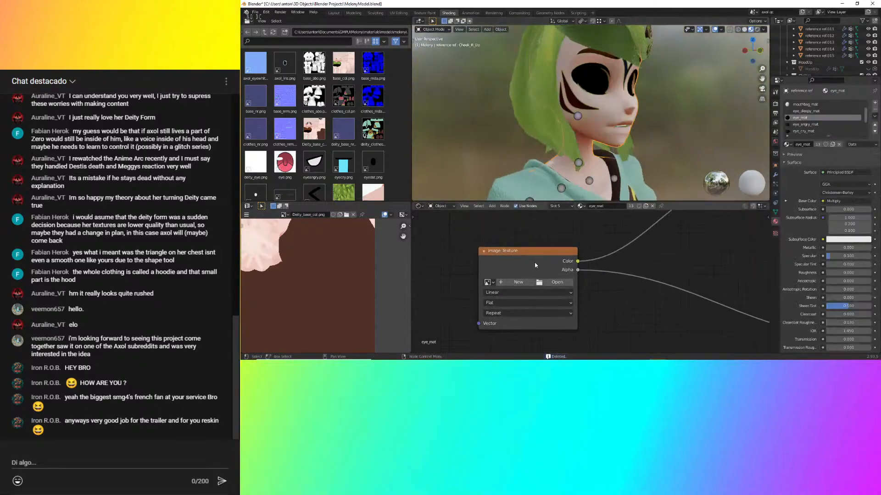
Replace the empty image texture node in eye_mat with deity_eye.png, linked to the Multiply node and the Principled BSDF's Emission and Alpha.
key("Delete")
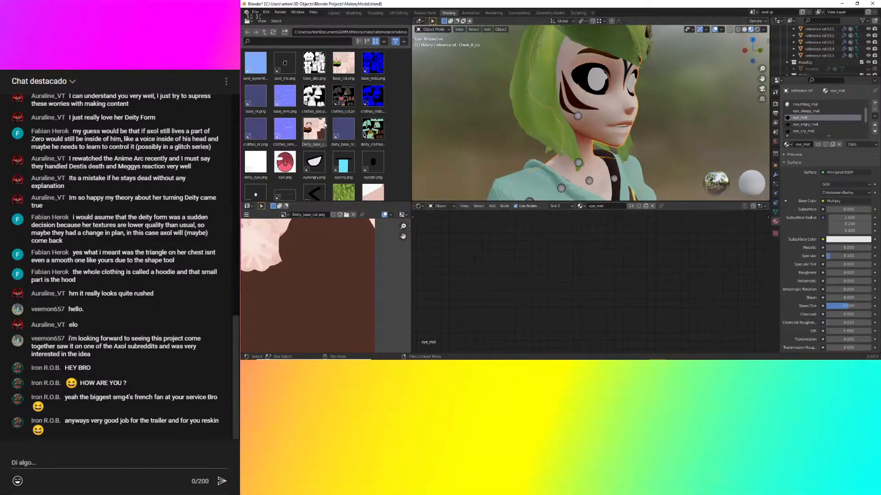
scroll(266, 160, "down", 1)
left_click_drag(266, 160, 592, 256)
scroll(623, 256, "down", 4)
middle_click_drag(688, 256, 533, 274)
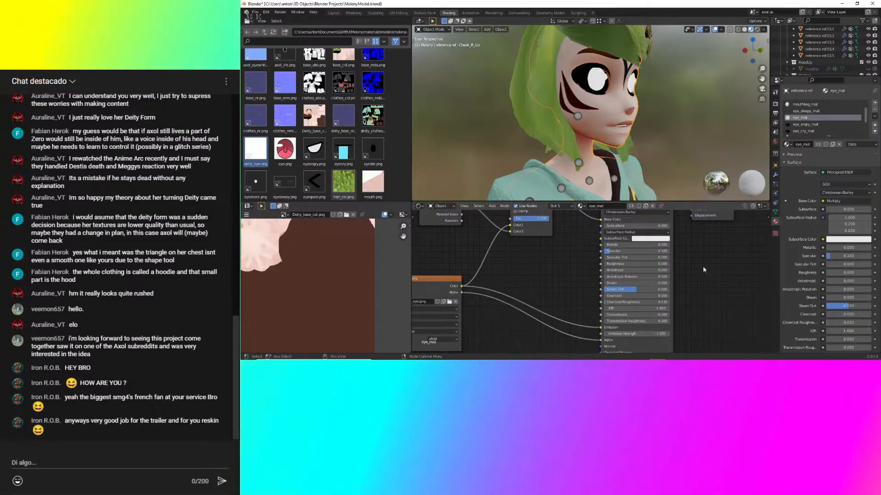
Save the Blender file and inspect the character's eyes from the front.
key("ctrl+s")
middle_click_drag(624, 119, 583, 160)
scroll(605, 94, "up", 4)
scroll(583, 160, "down", 4)
Switch to paint.net and sample the beige B5A889 from the character's hair in the reference screenshot.
mouse_move(630, 353)
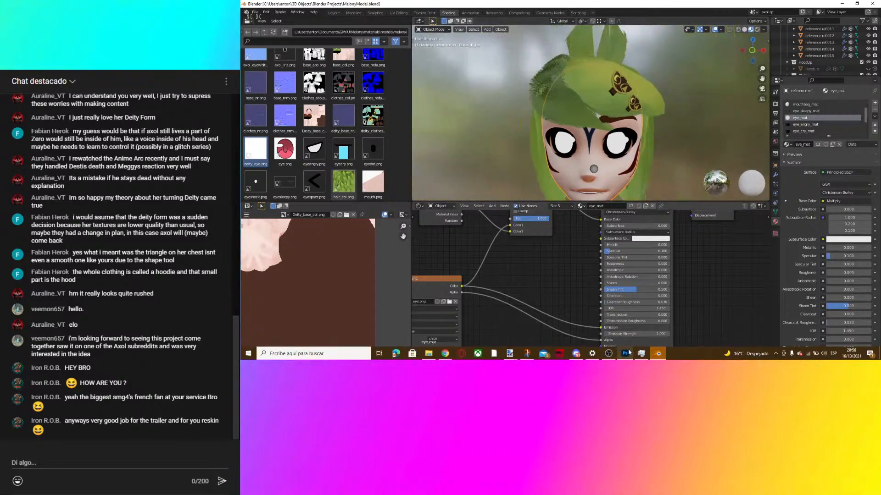
left_click(424, 312)
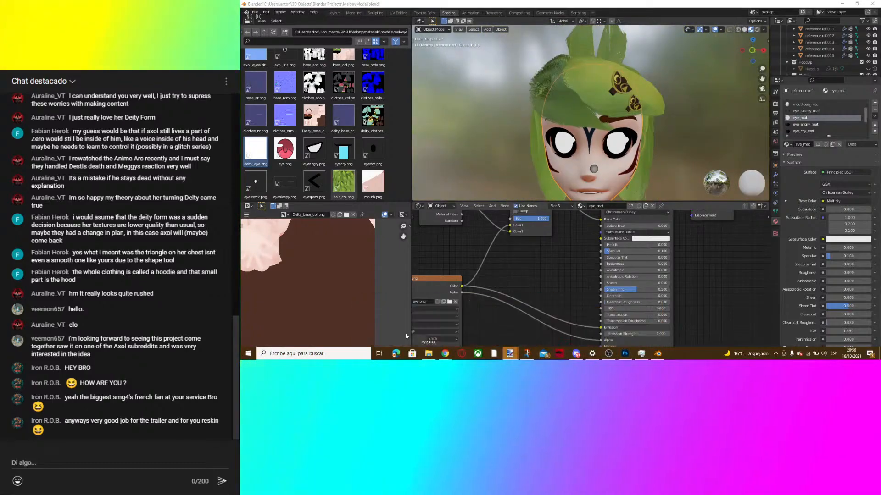
scroll(545, 164, "up", 3, "ctrl")
scroll(554, 94, "down", 5, "ctrl")
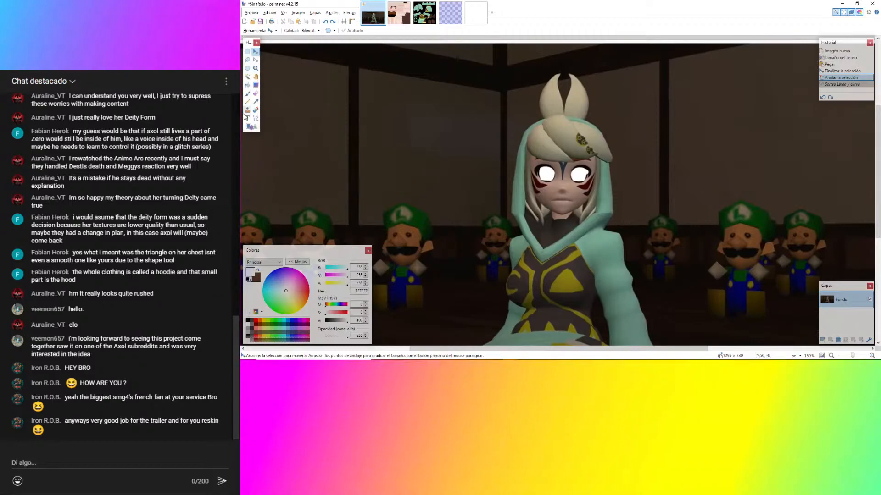
left_click(254, 101)
scroll(541, 85, "up", 8, "ctrl")
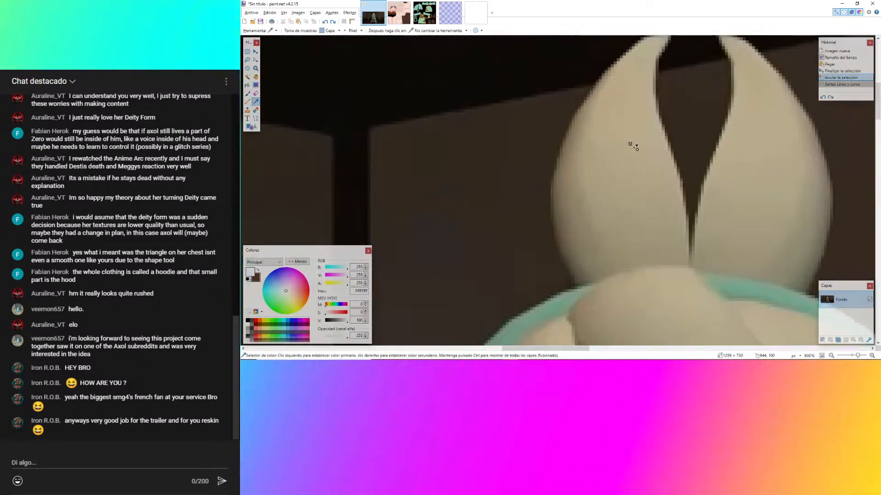
left_click(635, 149)
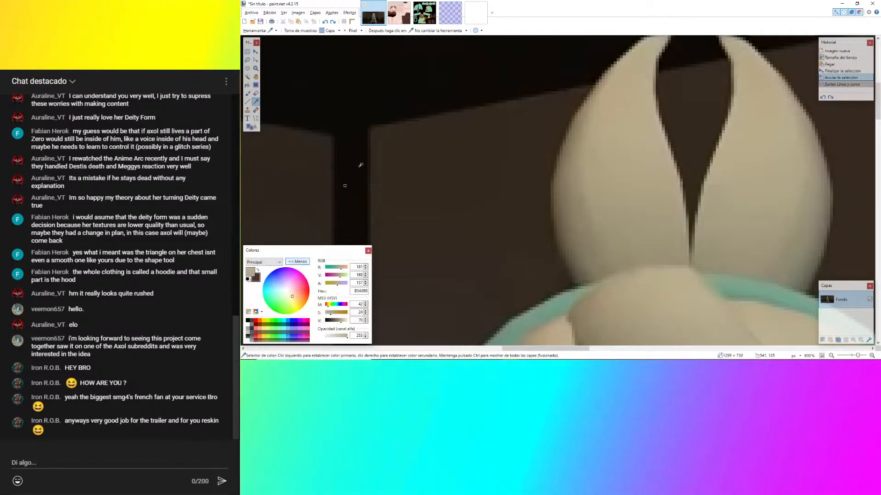
Try filling the whole deity_eye.png canvas with the sampled beige, and undo the fill.
left_click(476, 13)
left_click(256, 51)
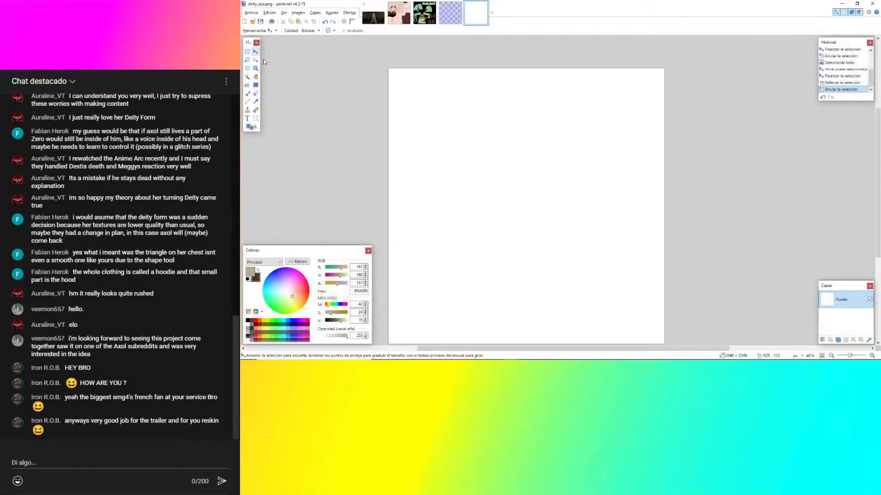
key("ctrl+a")
left_click(411, 132)
key("BackSpace")
key("ctrl+d")
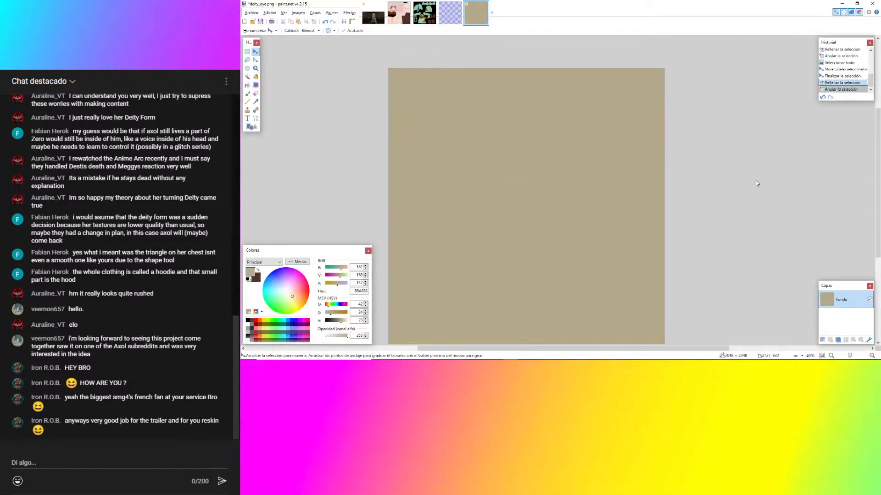
key("ctrl+z")
key("ctrl+z")
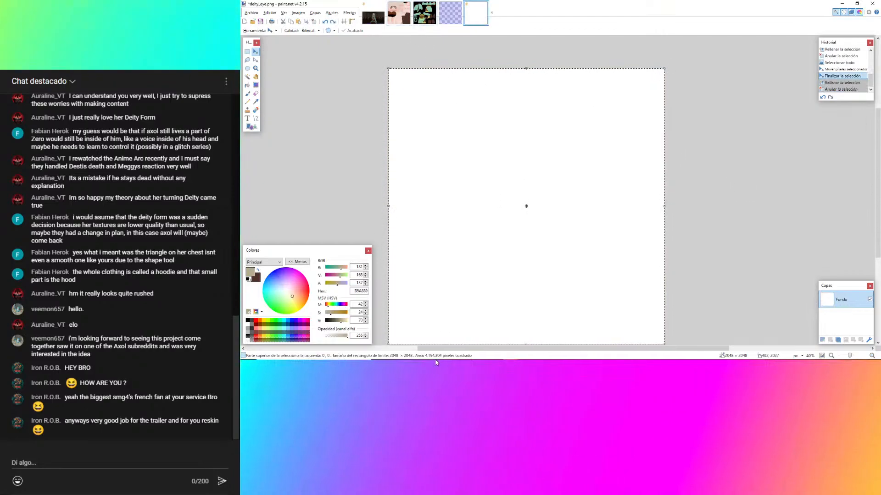
Open hair_col.png from the texture folder in paint.net.
left_click(428, 353)
mouse_move(322, 181)
left_mouse_down()
mouse_move(653, 359)
mouse_move(509, 361)
mouse_move(539, 202)
left_mouse_up()
left_click(539, 193)
scroll(578, 130, "down", 1, "ctrl")
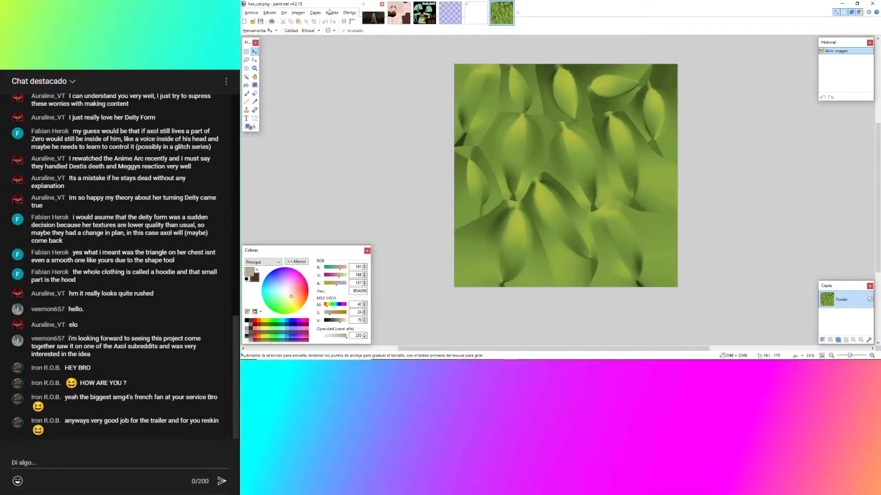
Desaturate hair_col.png to grey with the hue and saturation adjustment, resetting the luminosity.
left_click(313, 13)
mouse_move(332, 12)
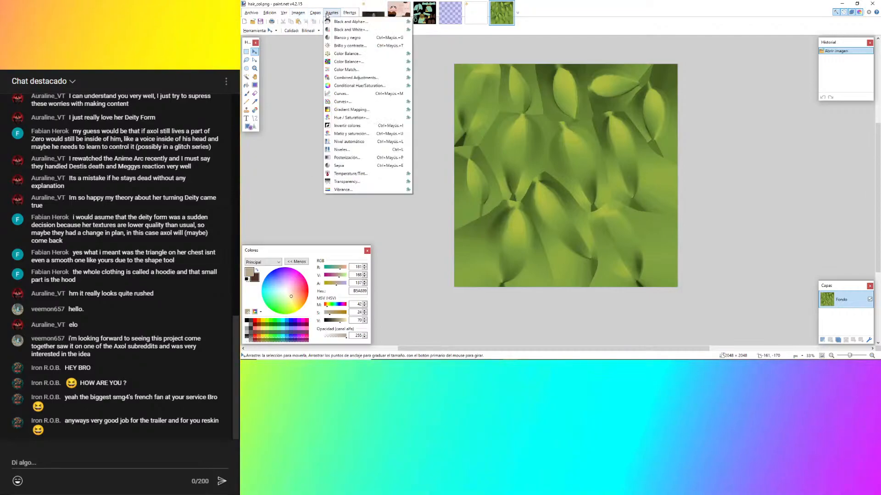
left_click(356, 134)
left_click_drag(554, 143, 710, 122)
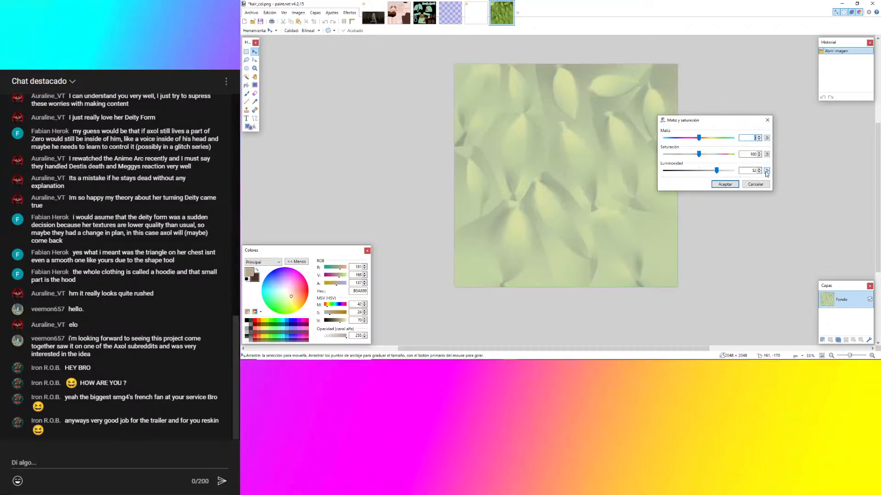
left_click(767, 171)
left_click_drag(699, 155, 710, 172)
left_click(724, 184)
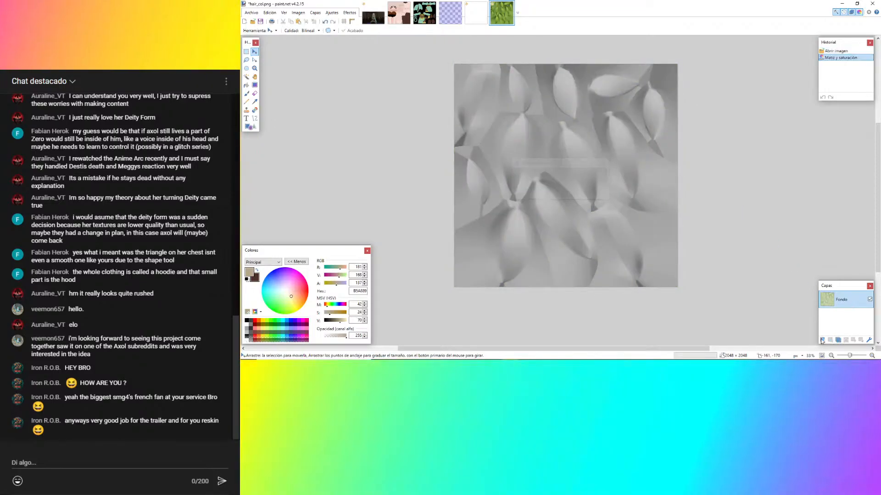
Add a new layer above the grey hair texture and fill it entirely with the pale green D8E0C7.
left_click(822, 340)
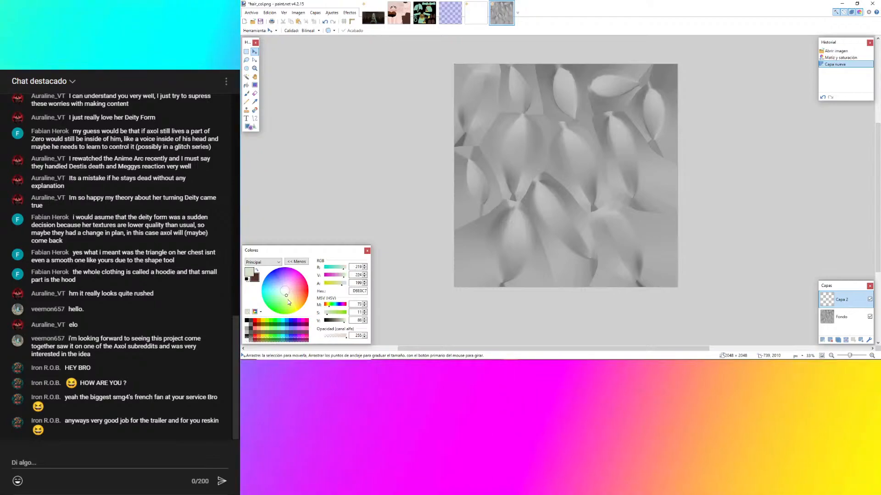
key("ctrl+a")
left_click(555, 180)
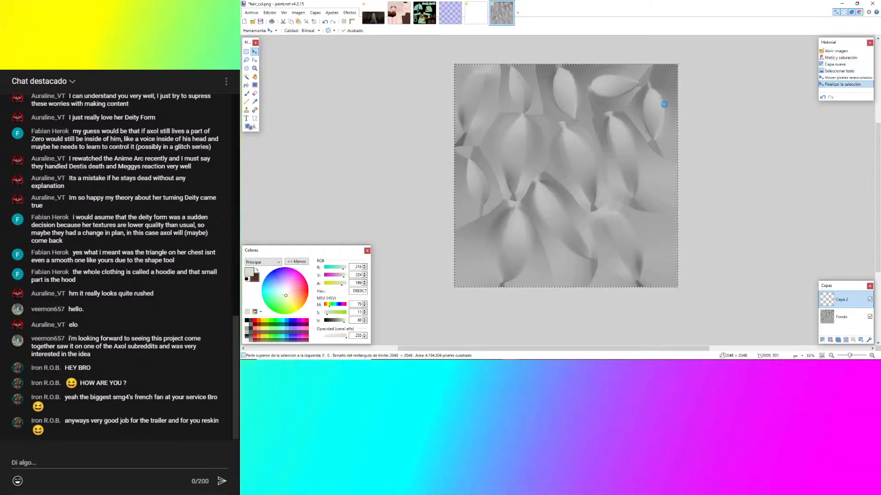
key("BackSpace")
key("ctrl+d")
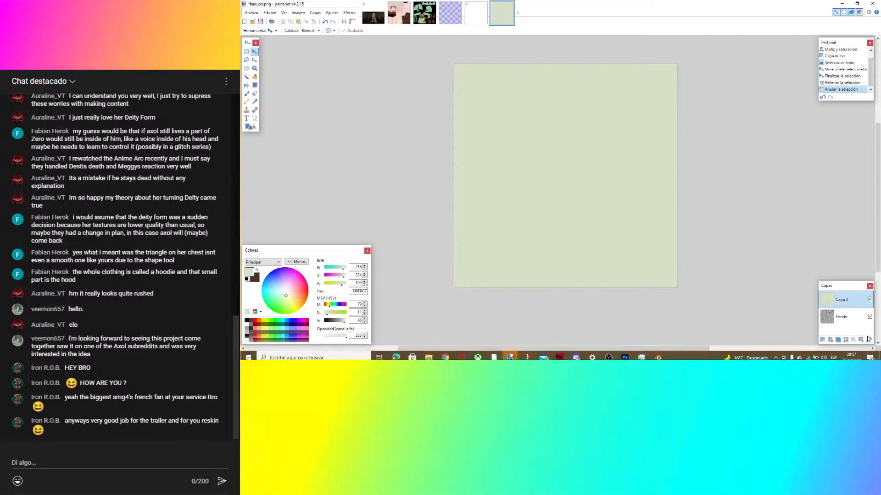
Set the pale layer's blend mode to Cubierta after trying Multiplicar, Brillo and Pantalla, and merge it into the layer below.
left_click(869, 339)
left_click(540, 185)
left_click(532, 197)
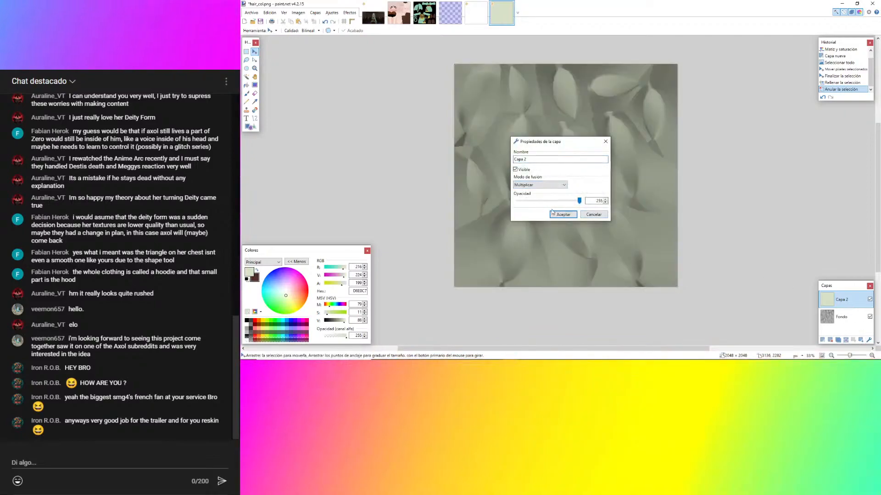
left_click(544, 185)
left_click(527, 229)
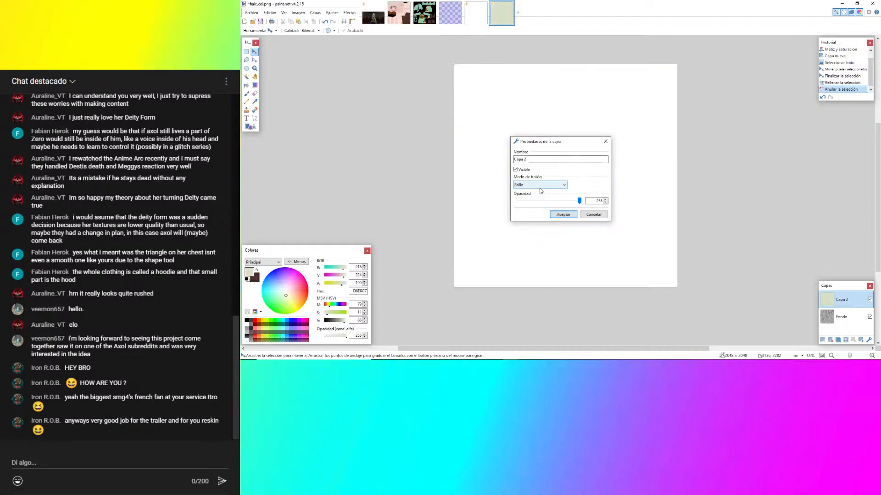
left_click(541, 187)
left_click(529, 235)
left_click_drag(556, 141, 739, 110)
left_click(722, 153)
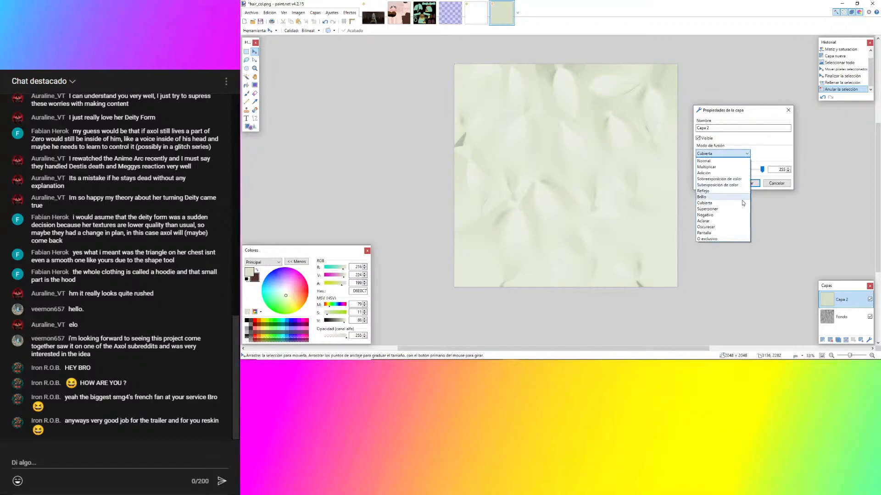
left_click(712, 232)
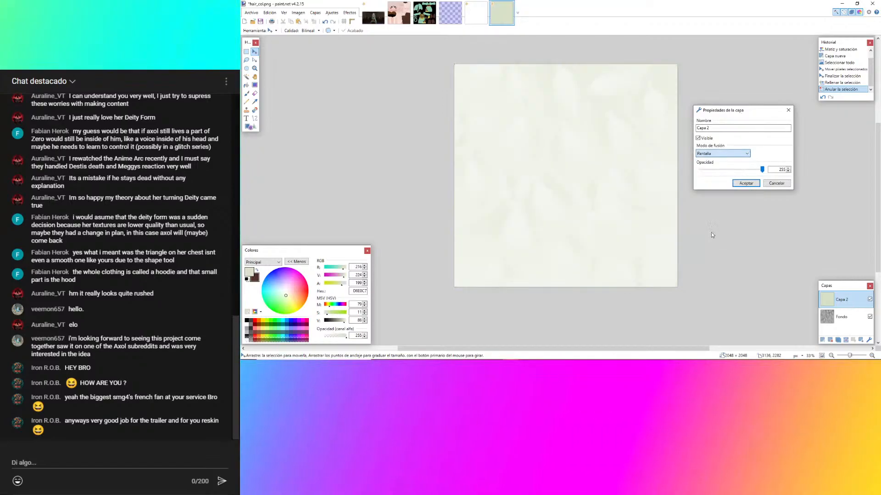
left_click(722, 154)
left_click(716, 204)
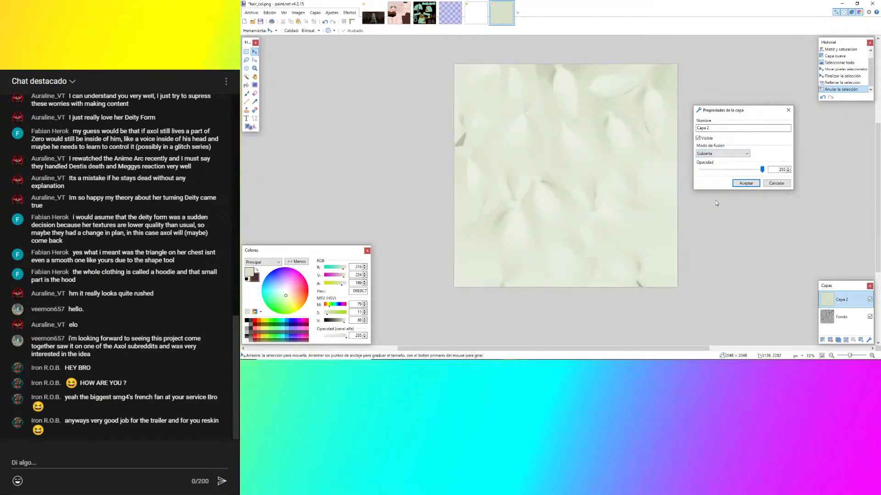
left_click(744, 183)
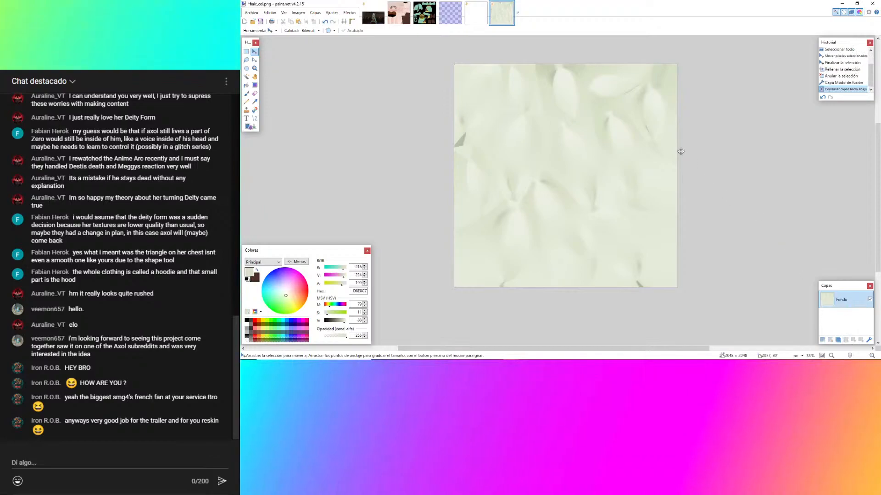
Save the recoloured texture as deity_hair_col.png in the character's texture folder.
key("ctrl+shift+s")
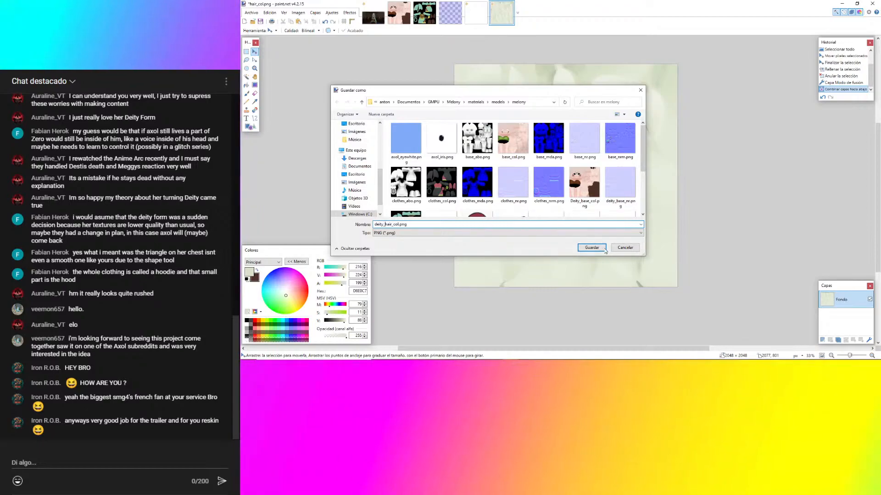
left_click(603, 249)
left_click(613, 242)
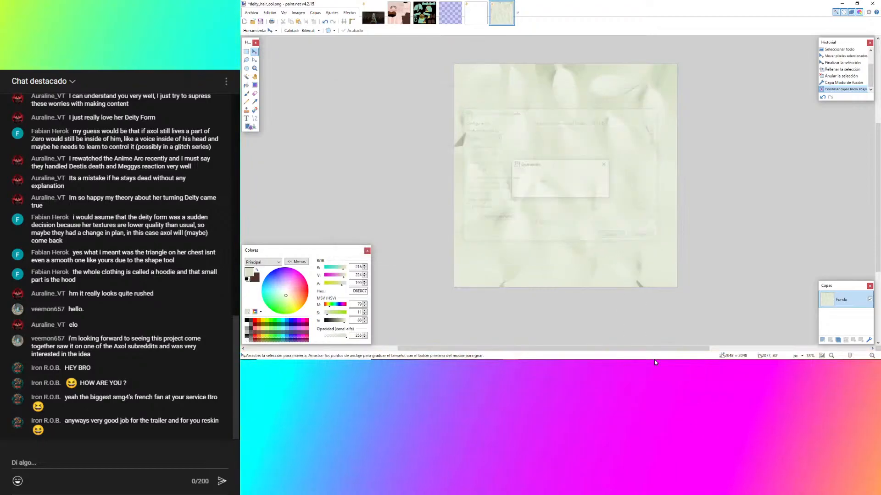
Switch to Blender and delete the hair_col.png image texture node from hair_mat.
left_click(657, 356)
middle_click_drag(518, 270, 610, 257)
scroll(610, 257, "down", 2)
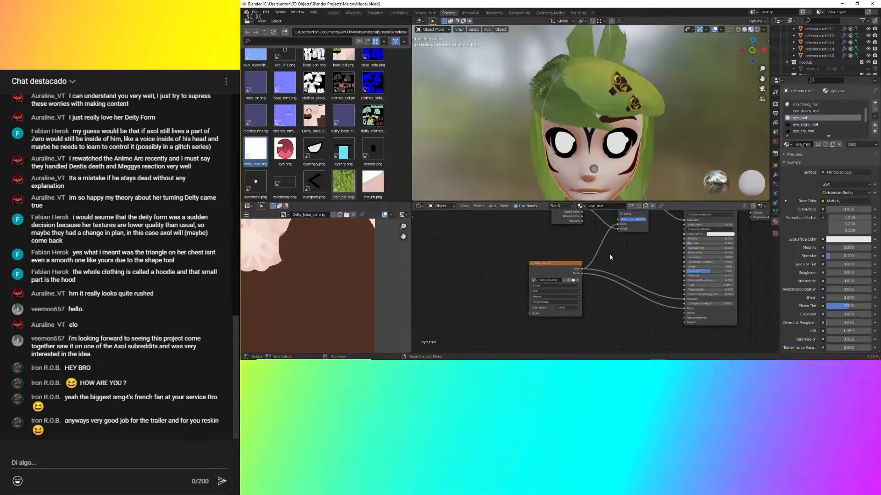
scroll(807, 133, "down", 4)
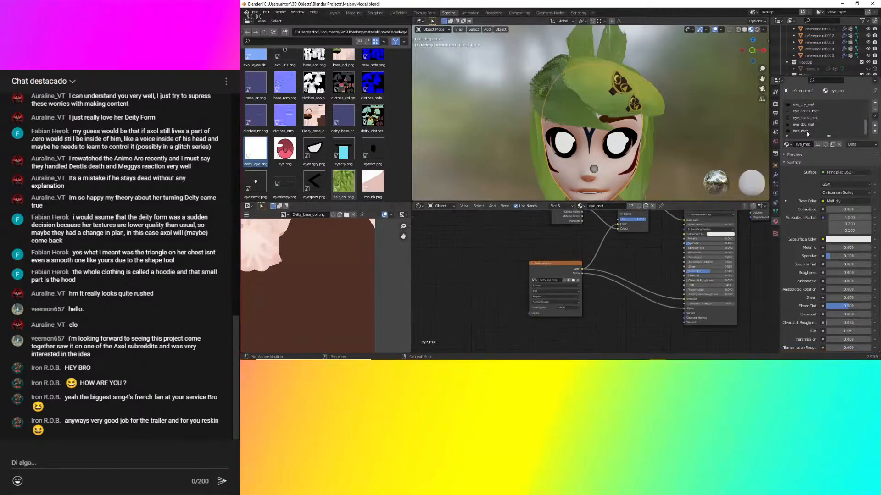
left_click(801, 131)
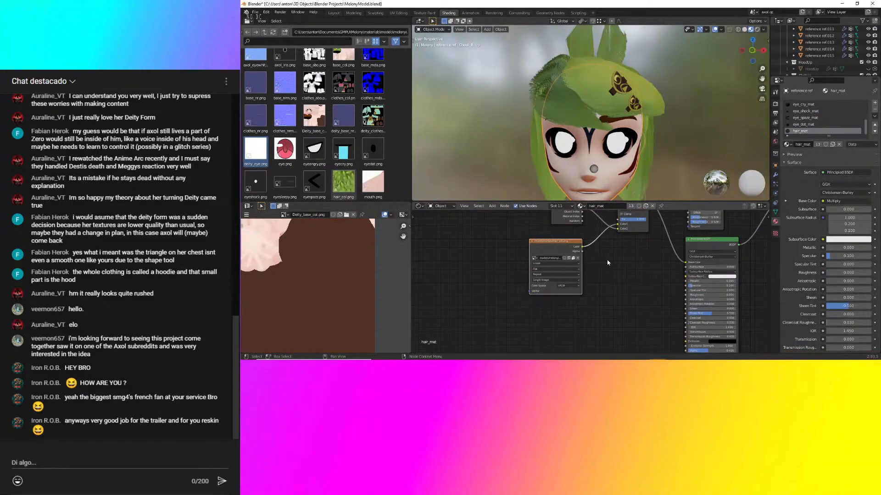
scroll(592, 252, "up", 3)
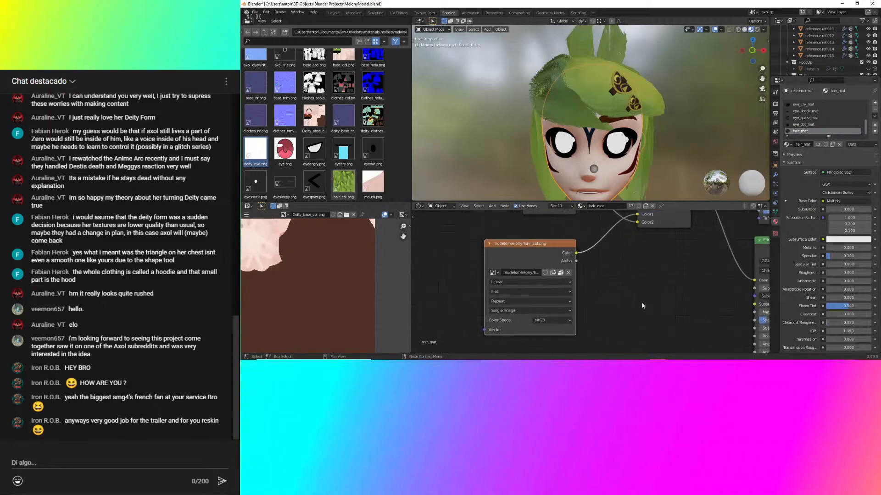
scroll(642, 305, "down", 2)
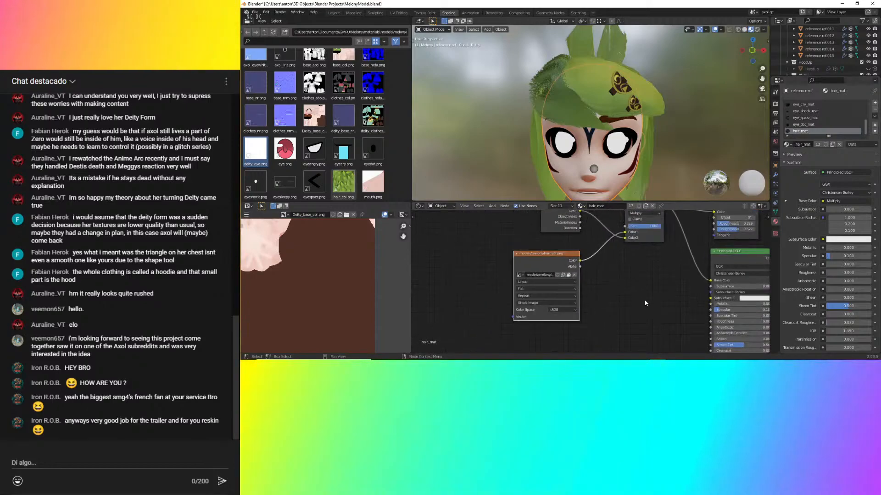
key("x")
Refresh the texture folder, add deity_hair_col.png to hair_mat and connect its Color to the Multiply node's Color1.
scroll(356, 187, "down", 1)
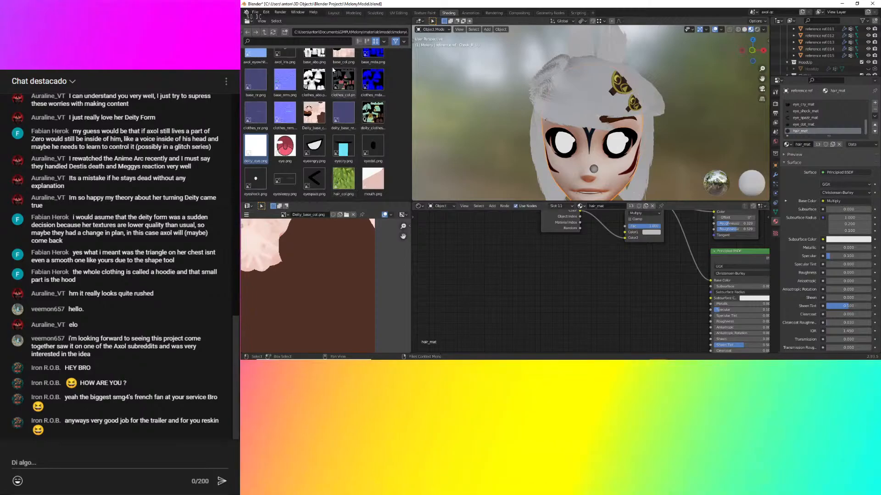
left_click(273, 32)
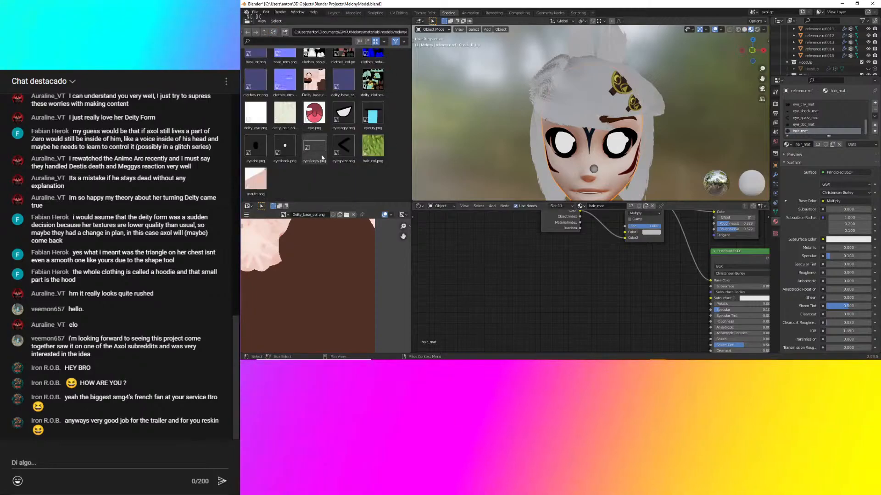
left_click_drag(285, 114, 528, 255)
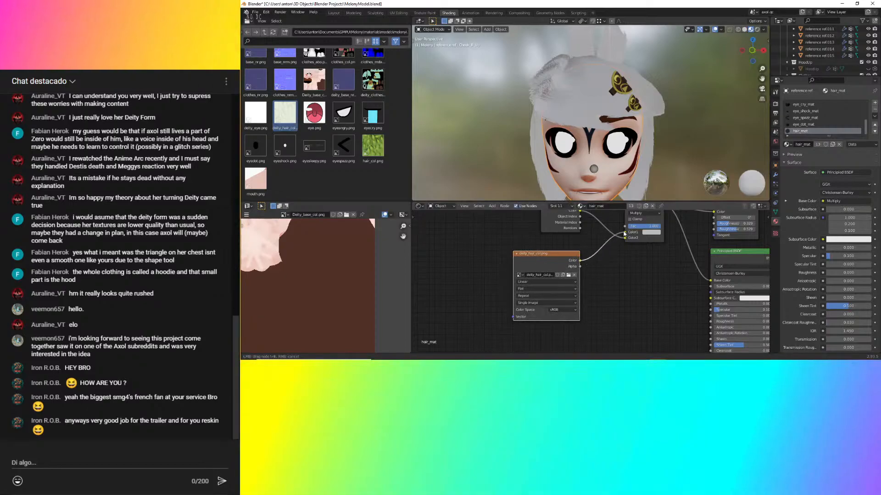
left_click_drag(624, 234, 625, 232)
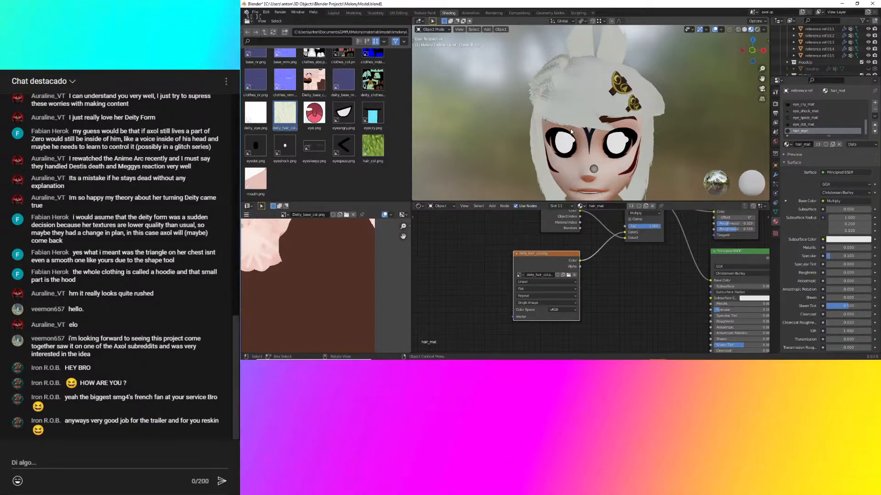
Show the HoodUp object and examine from several sides how the hood meets the hair and ears.
middle_click_drag(571, 131, 724, 109)
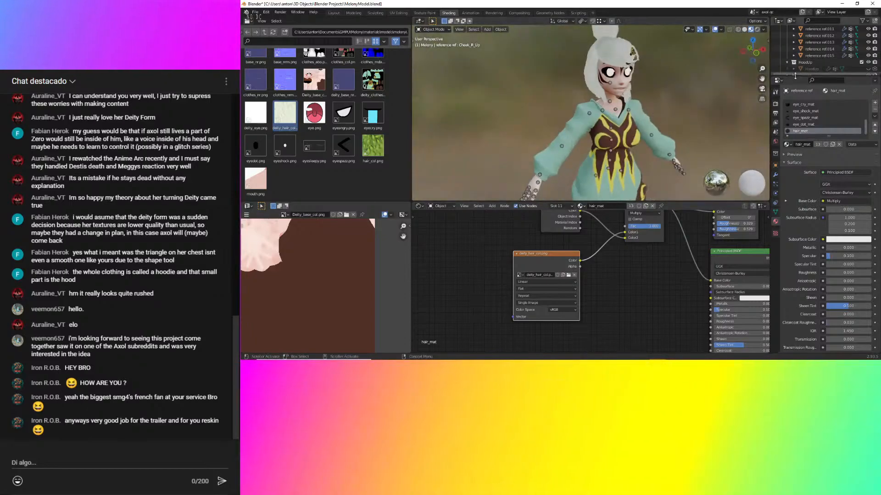
left_click(868, 69)
middle_click_drag(661, 97, 533, 113, "shift")
scroll(673, 146, "up", 3)
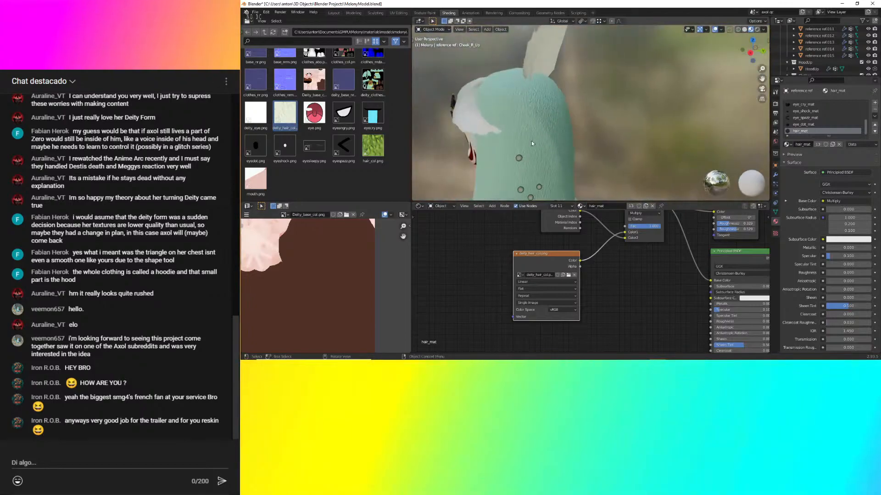
middle_click_drag(529, 147, 584, 63)
scroll(636, 83, "up", 8)
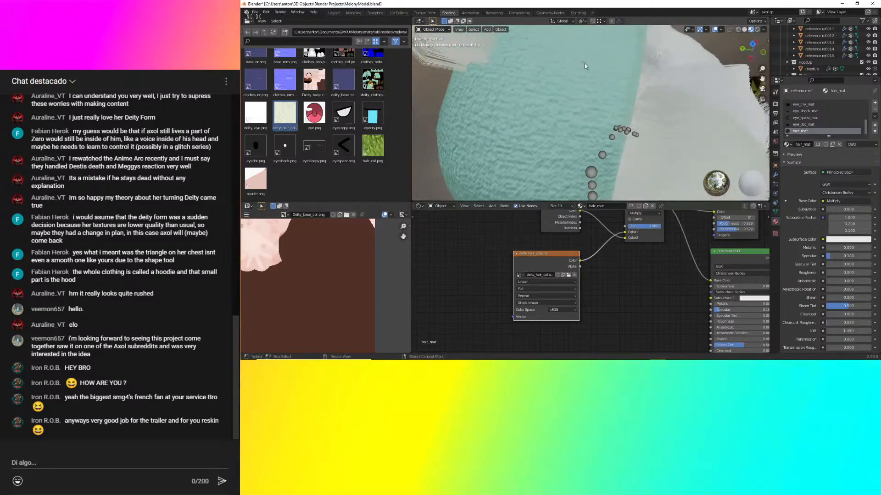
middle_click_drag(596, 113, 603, 133)
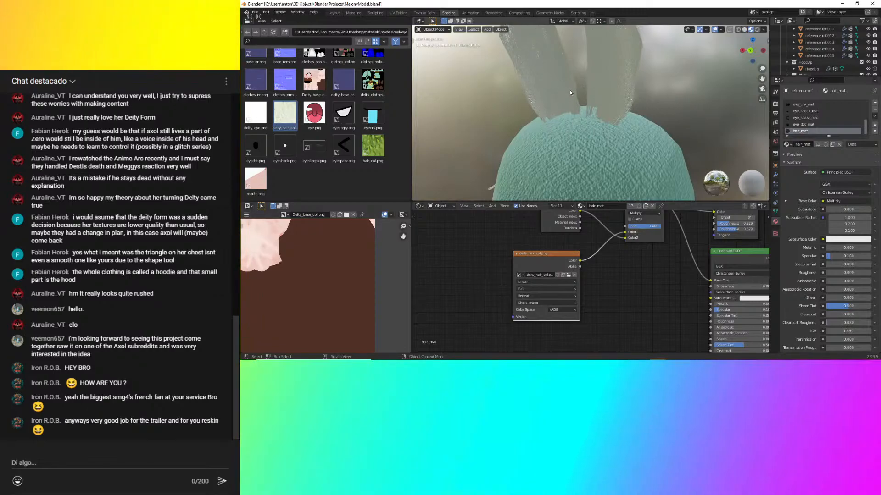
middle_click_drag(570, 90, 483, 104)
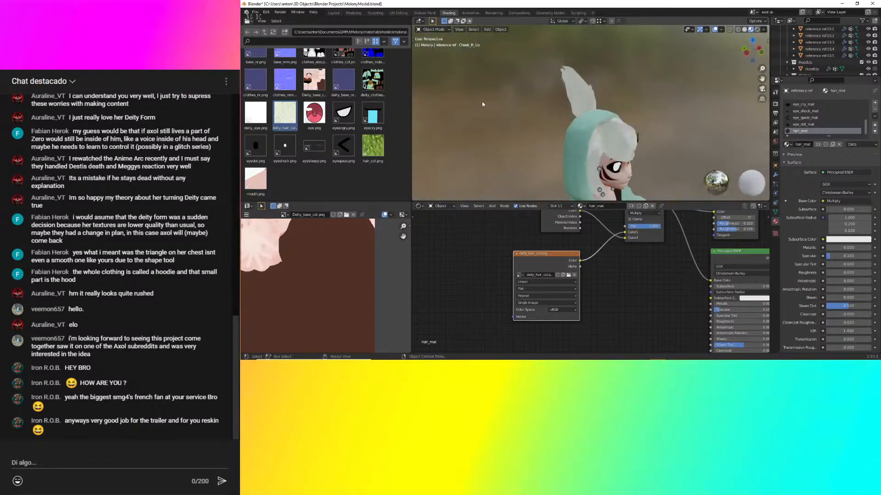
Try moving the ear mesh away from the hood, and cancel the move.
left_click(590, 114)
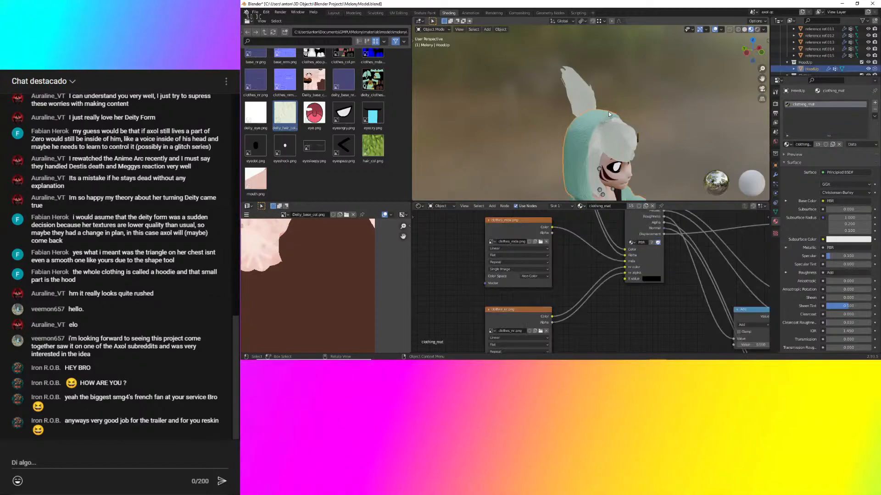
middle_click_drag(609, 112, 584, 134)
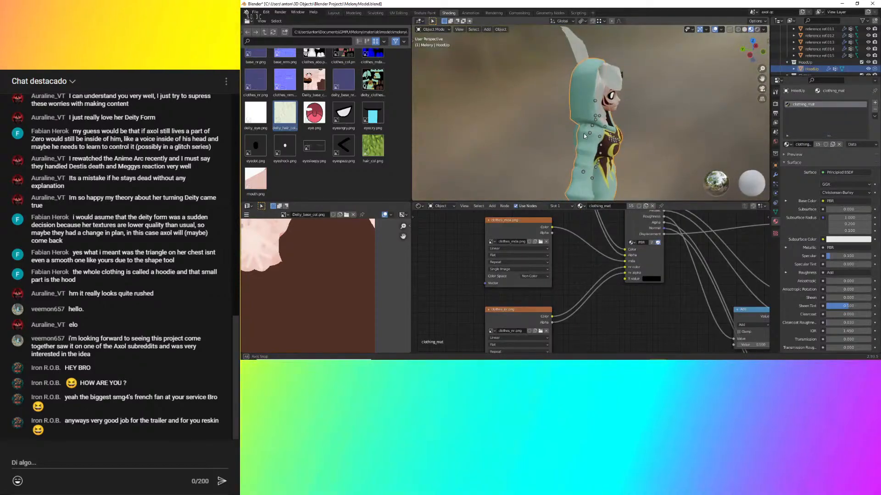
left_click(584, 53)
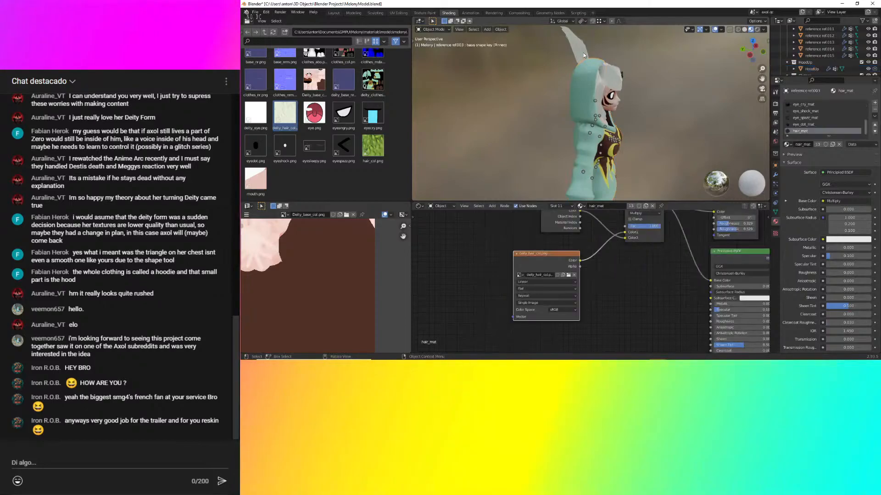
key("g")
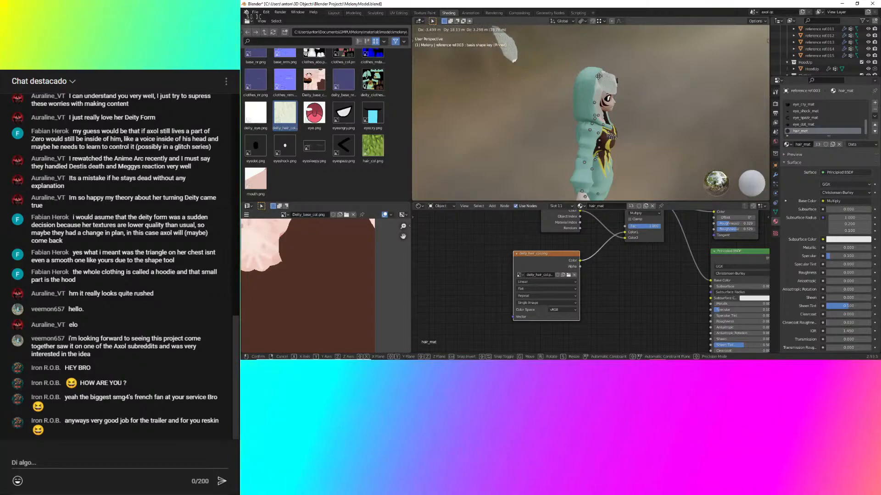
right_click(598, 76)
Select the hair mesh at the front of the hood and examine the hair and hood up close.
scroll(595, 71, "up", 4)
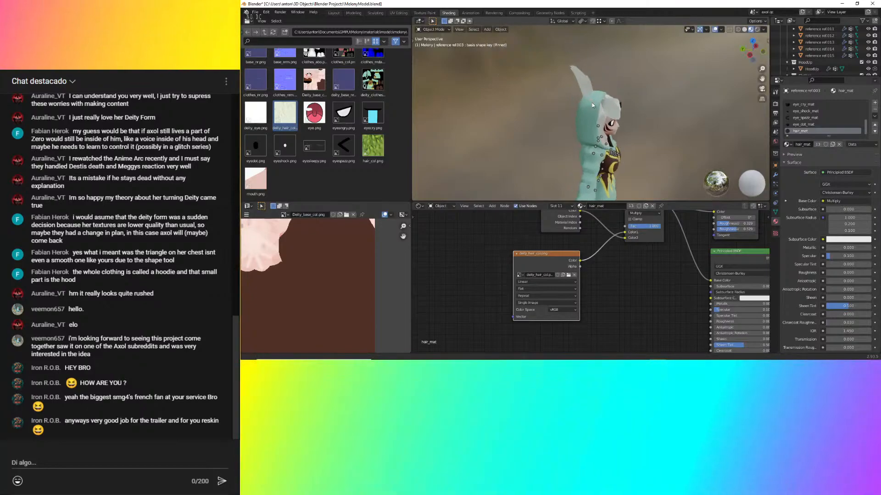
middle_click_drag(612, 90, 646, 133)
left_click(636, 132)
right_click(636, 132)
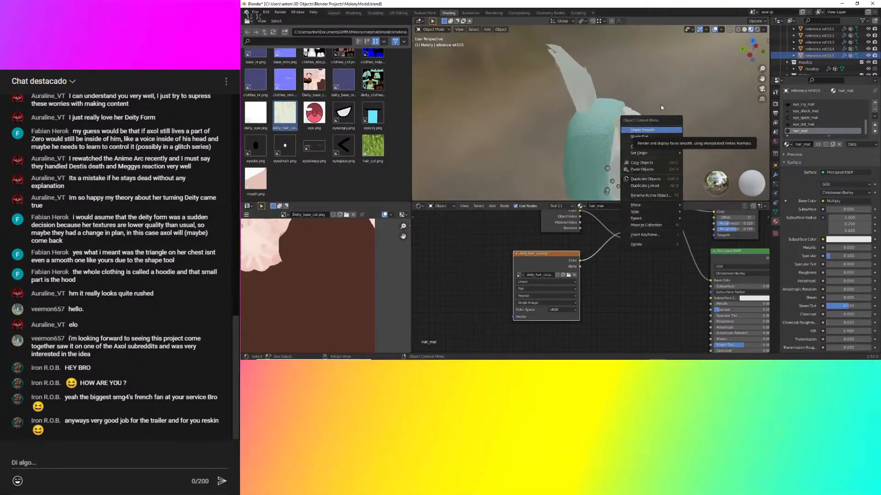
left_click(636, 131)
middle_click_drag(697, 97, 756, 183)
scroll(560, 106, "up", 8)
scroll(653, 149, "up", 3)
scroll(653, 149, "up", 2)
middle_click_drag(728, 167, 681, 121, "shift")
scroll(663, 146, "down", 8)
Hide the HoodUp object and bring the character's neck and jacket collar into view.
left_click(619, 114)
scroll(689, 117, "down", 2)
middle_click_drag(618, 112, 706, 88)
scroll(557, 108, "up", 4)
middle_click_drag(551, 152, 590, 112, "shift")
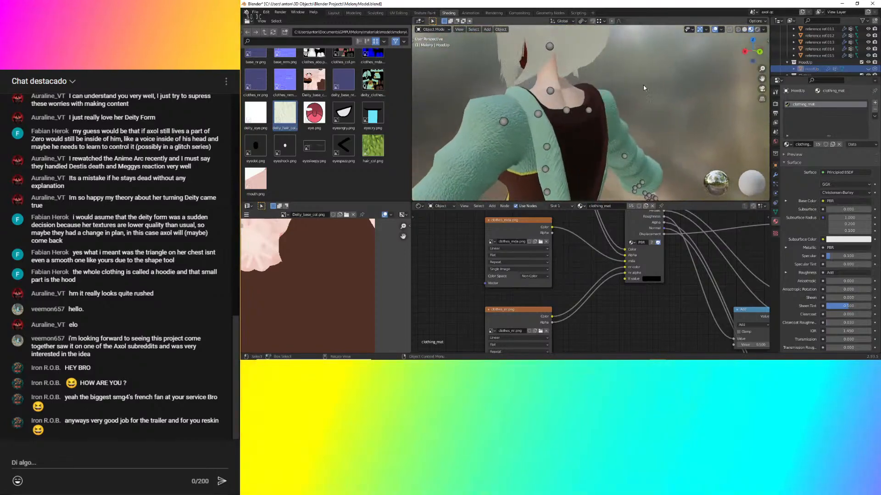
Select the body mesh and inspect the texture nodes of its clothing_mat and melony_mat materials.
middle_click_drag(643, 88, 640, 83)
middle_click_drag(576, 279, 547, 252)
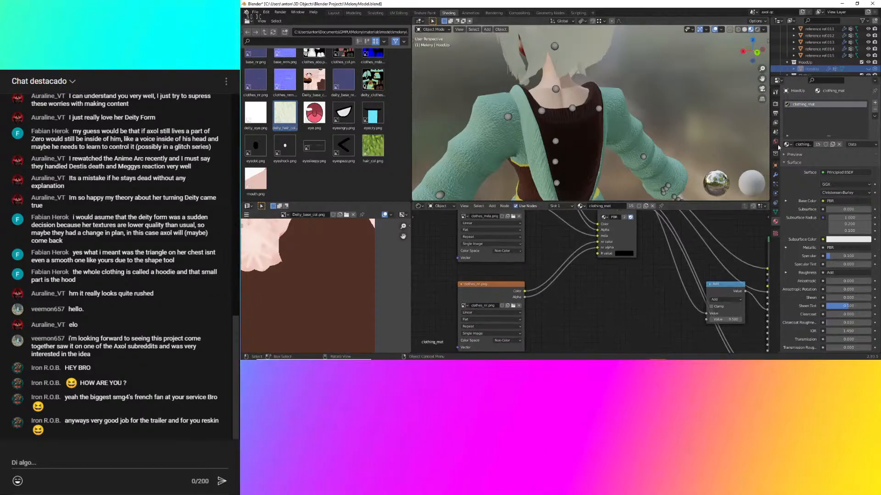
left_click(532, 85)
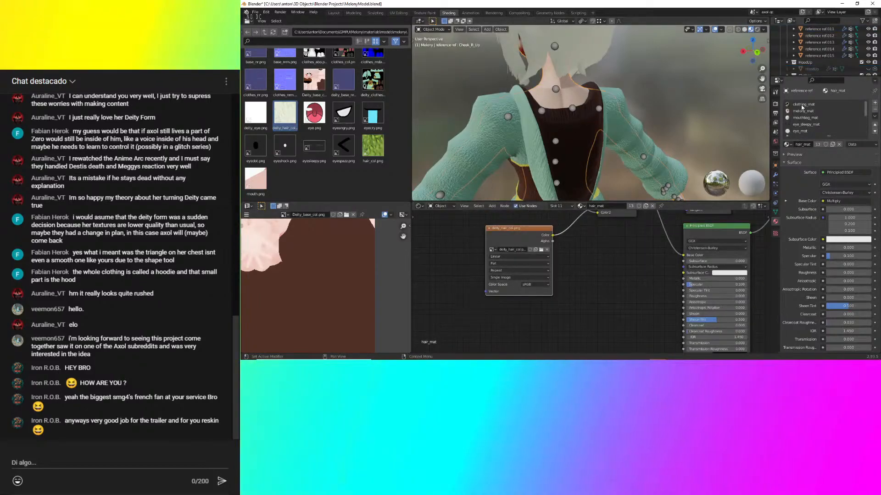
left_click(803, 105)
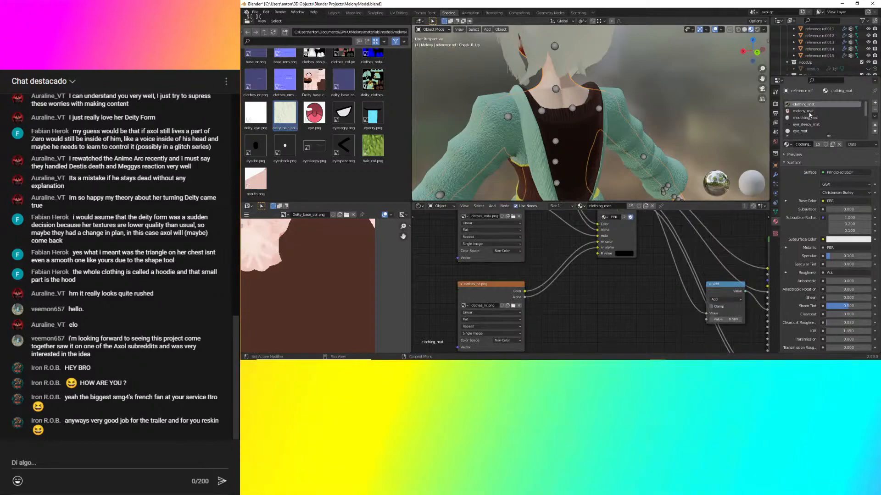
middle_click_drag(564, 260, 577, 287)
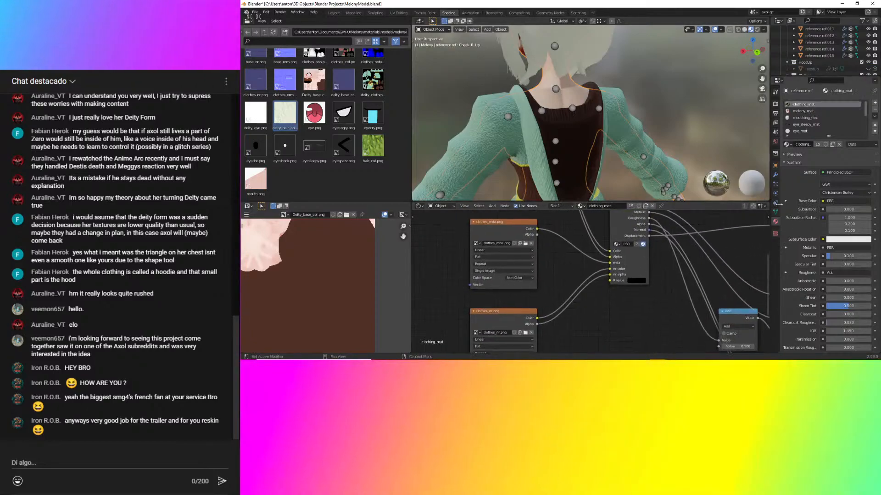
left_click(804, 111)
middle_click_drag(561, 336, 550, 283)
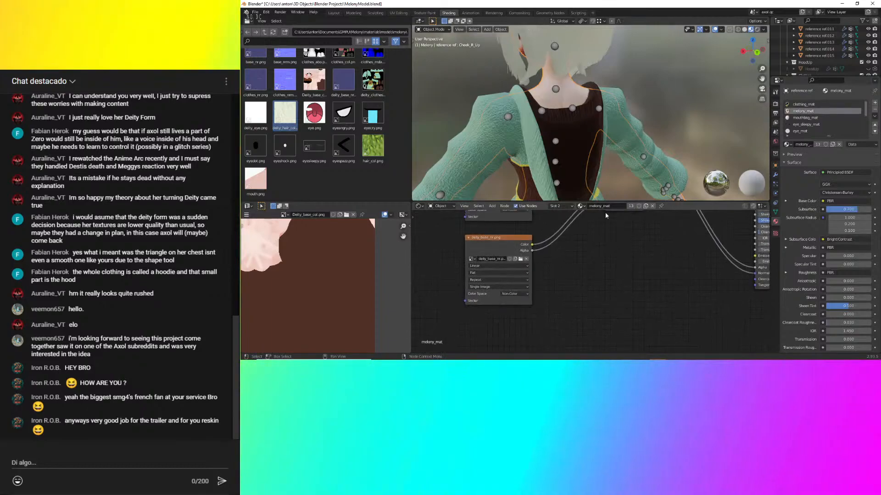
Examine the character's head and hair from the front, and view the full body from a distance.
middle_click_drag(562, 130, 564, 197)
scroll(649, 108, "down", 3)
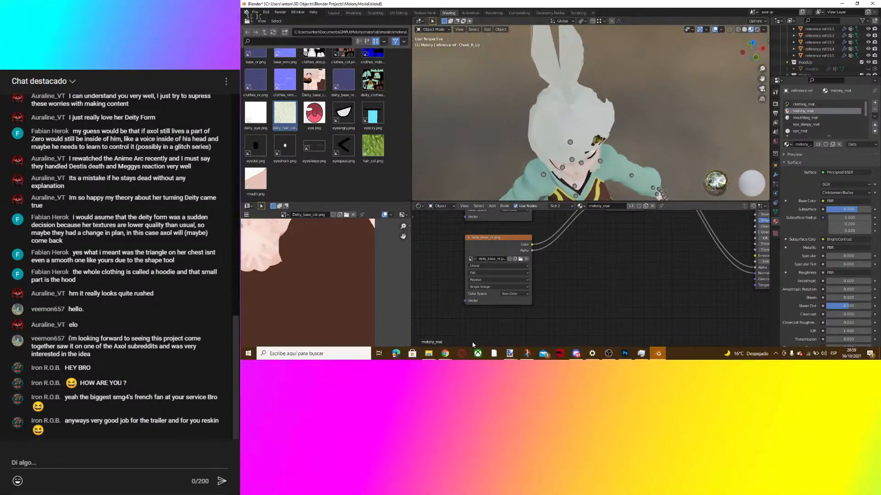
left_click(483, 339)
left_click(615, 4)
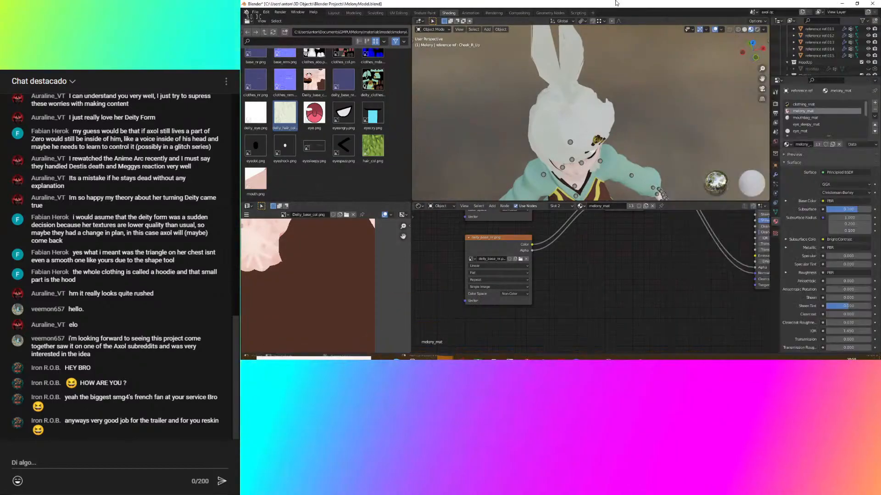
middle_click_drag(620, 137, 573, 115)
scroll(570, 142, "down", 4)
middle_click_drag(580, 177, 519, 162, "shift")
scroll(604, 134, "down", 2)
scroll(637, 120, "up", 6)
scroll(631, 163, "down", 5)
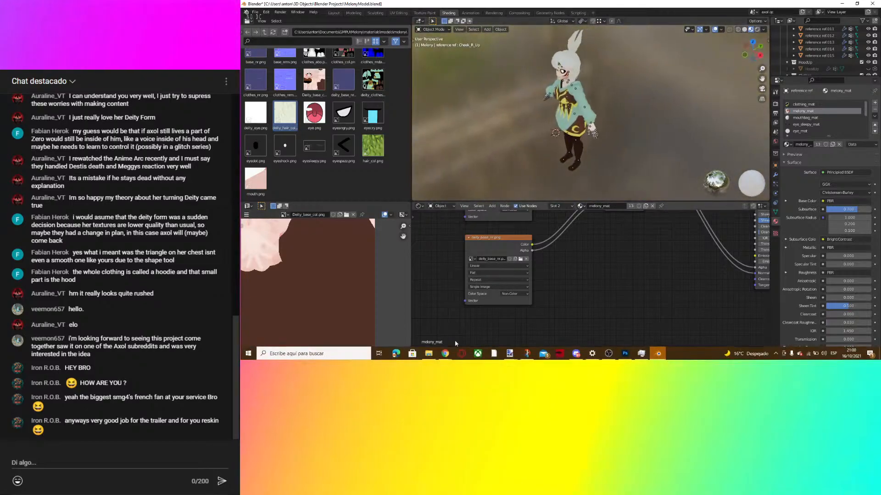
Switch to the YouTube video "SMG4: To Become A God" and skip forward to the deity character's fight scene at 9:23.
left_click(436, 339)
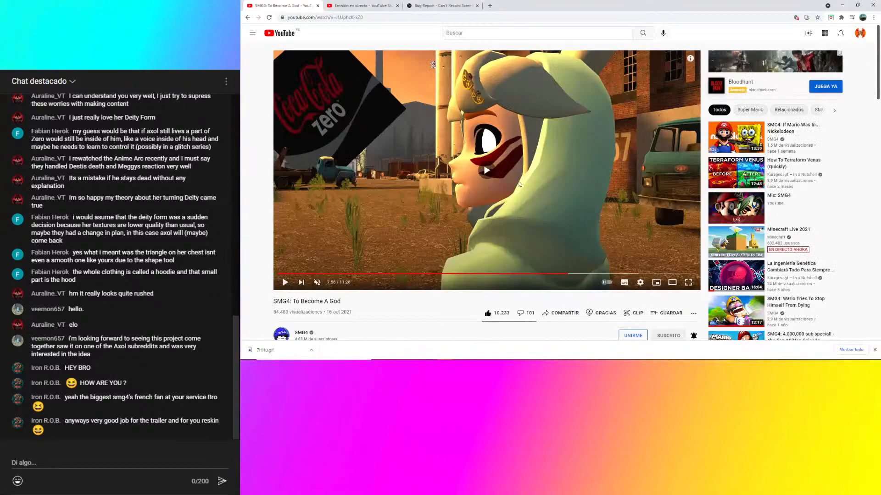
left_click(519, 184)
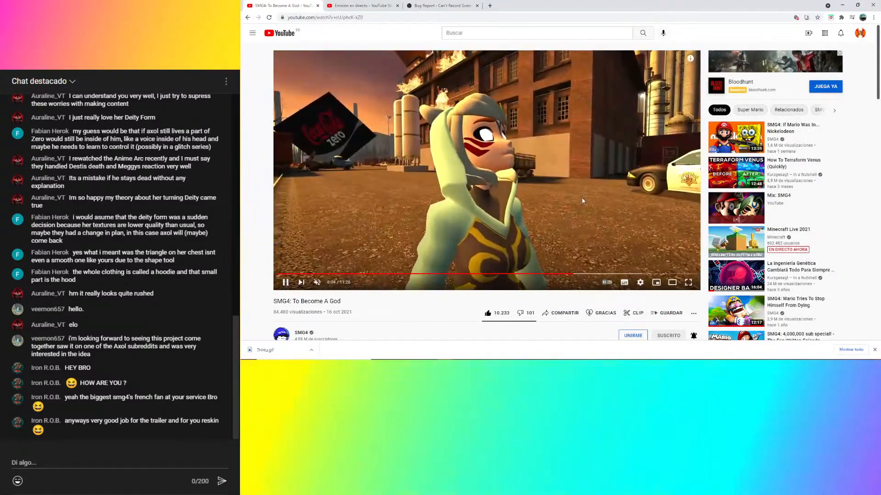
key("Right")
key("Right")
key("Right")
key("Right")
key("Right")
key("Right")
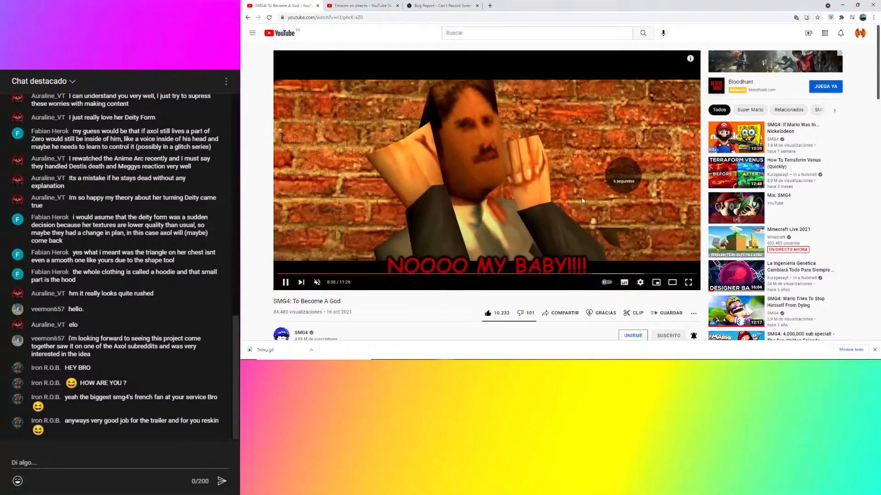
key("Right")
key("Right")
key("Right")
key("Right")
key("Right")
key("Right")
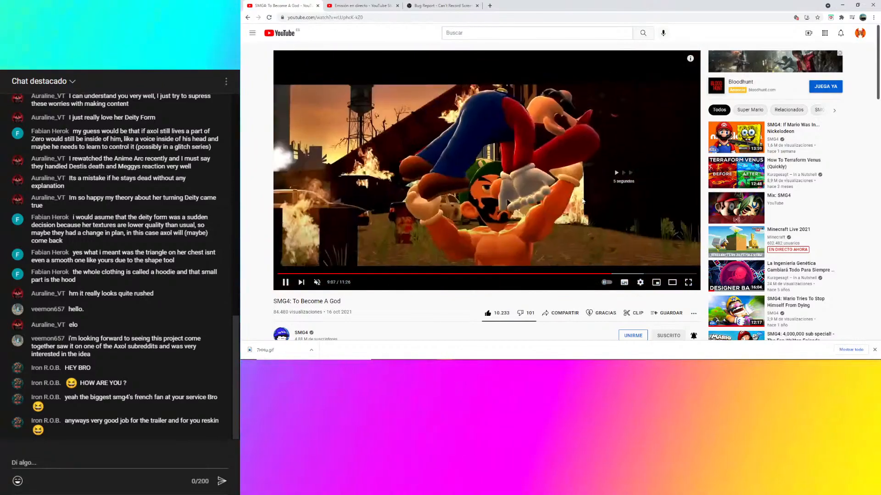
key("Right")
key("Right")
key("Right")
key("k")
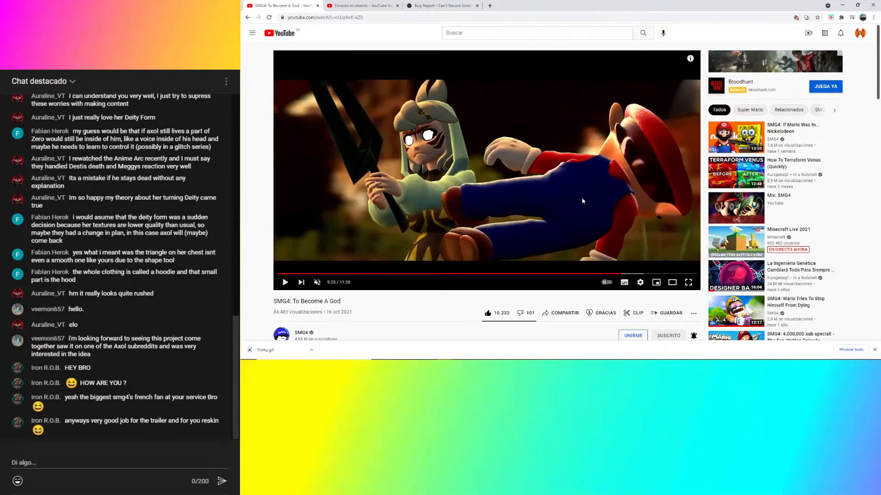
Skip ahead in the reference video to the close-up of the character's face under the hood, pausing at 9:54.
key("Right")
key("Right")
key("Right")
key("Right")
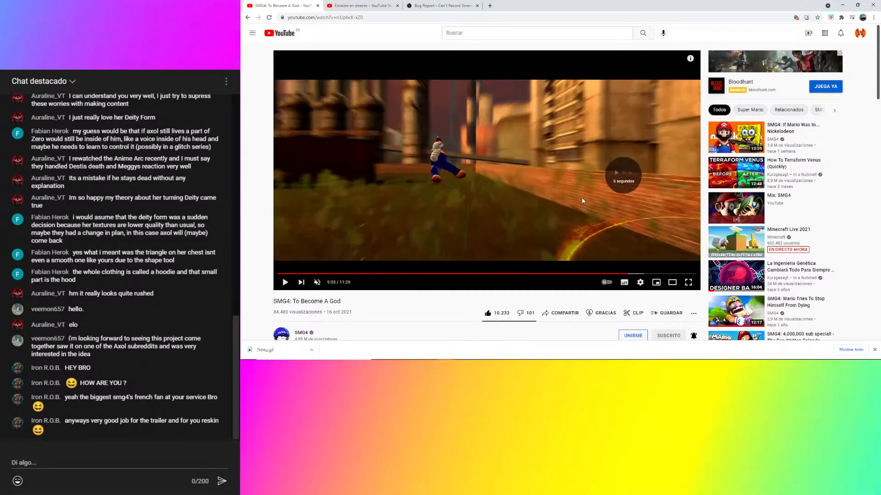
key("Right")
key("Right")
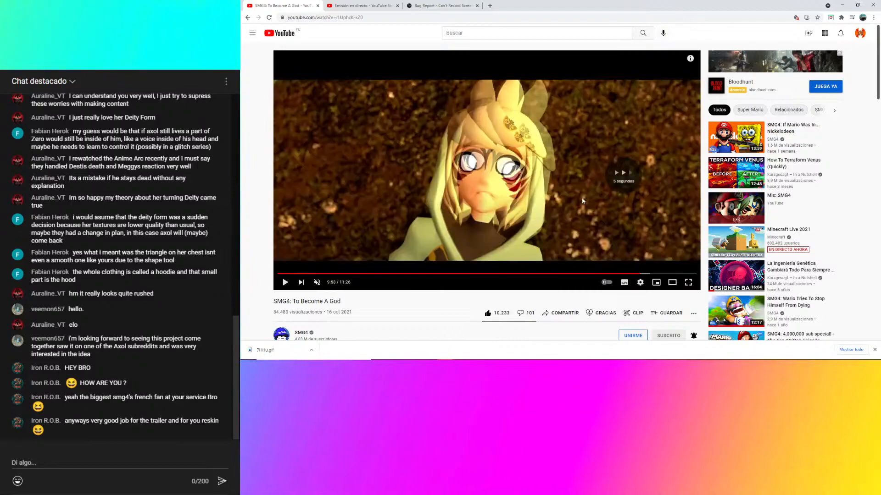
key("space")
key("space")
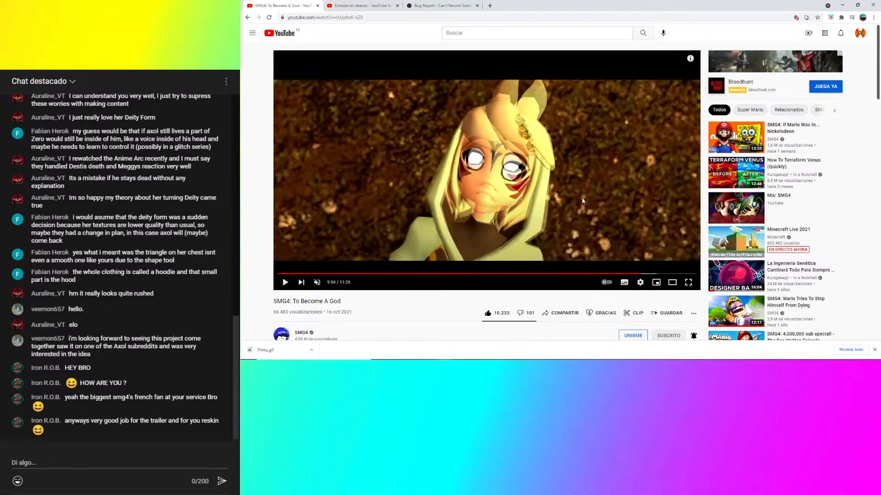
Return to Blender and examine the whole textured character from the front.
left_click(658, 353)
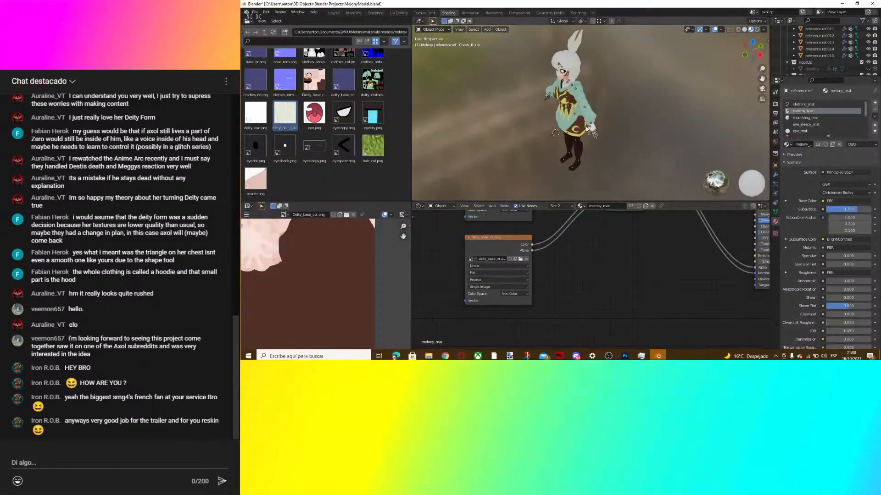
middle_click_drag(527, 85, 569, 103)
scroll(578, 84, "up", 4)
scroll(508, 122, "down", 5)
middle_click_drag(569, 103, 584, 80, "shift")
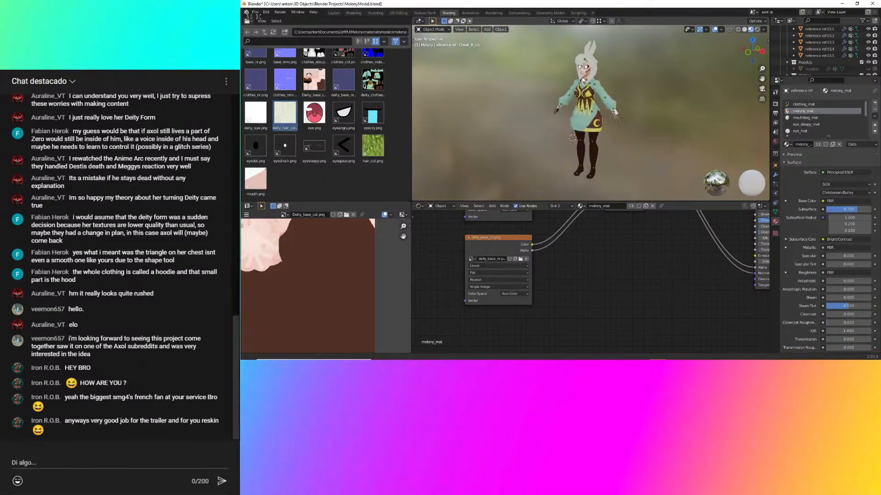
Check the character's front in the Layout workspace and return to the Shading workspace.
left_click(333, 13)
scroll(553, 114, "down", 3)
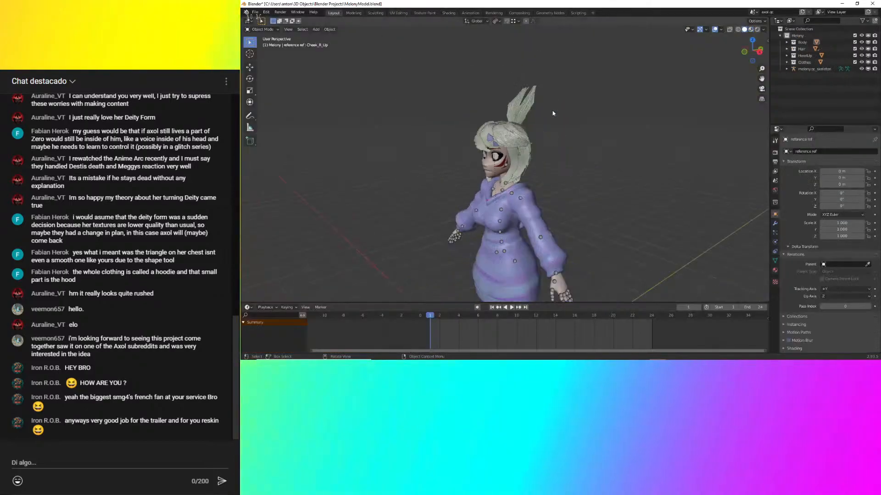
middle_click_drag(565, 161, 547, 185)
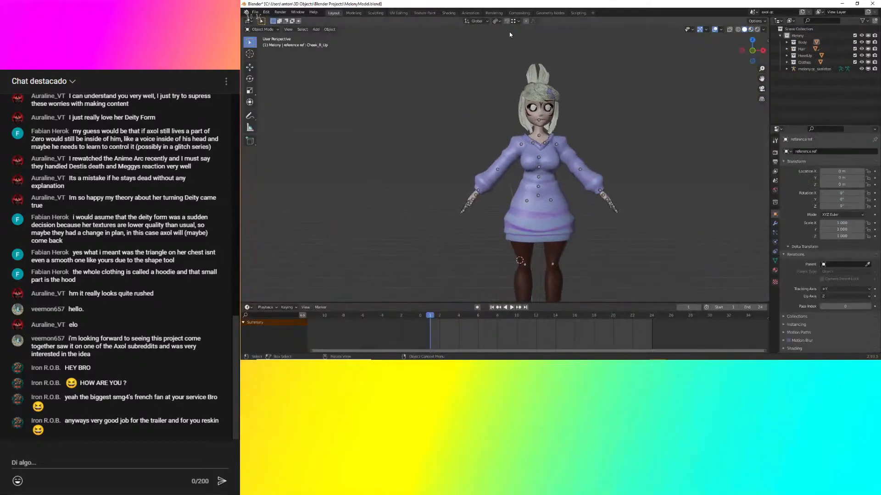
left_click(494, 13)
left_click(449, 13)
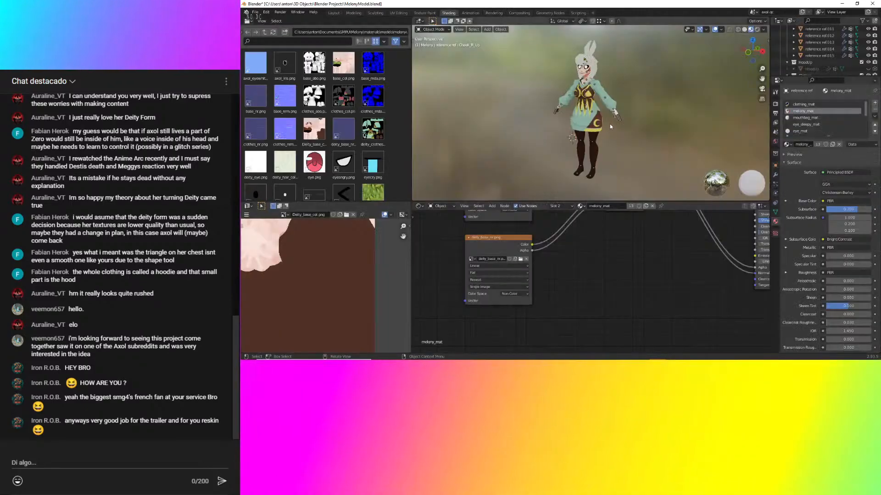
Make the Deity_clothes_col.png texture node active in the HoodDown mesh's clothing_mat and return to the Layout workspace.
left_click(579, 124)
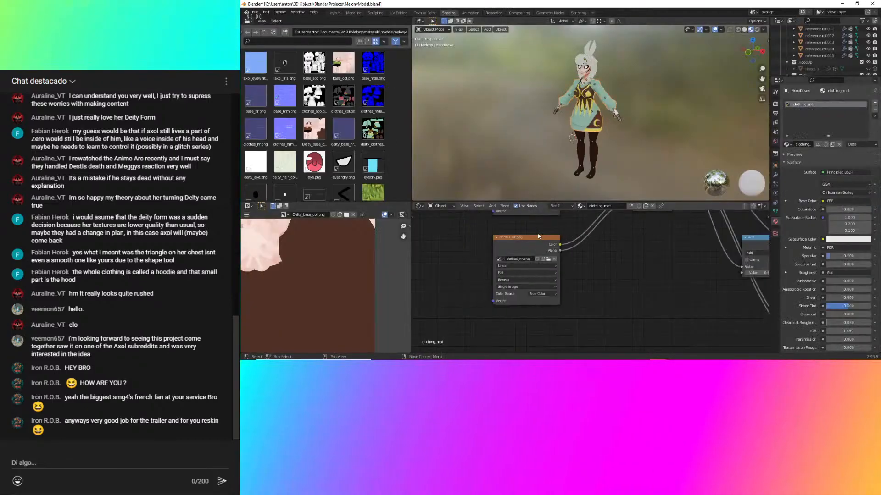
middle_click_drag(539, 237, 550, 308, "shift")
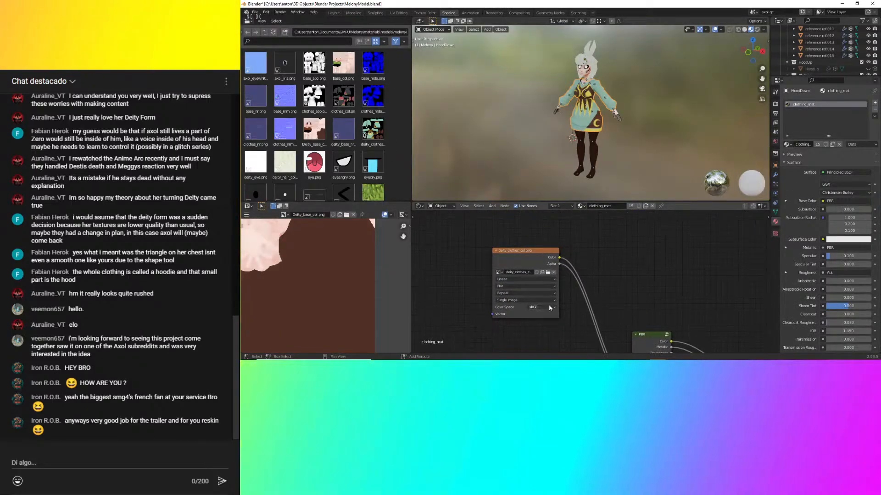
left_click(334, 13)
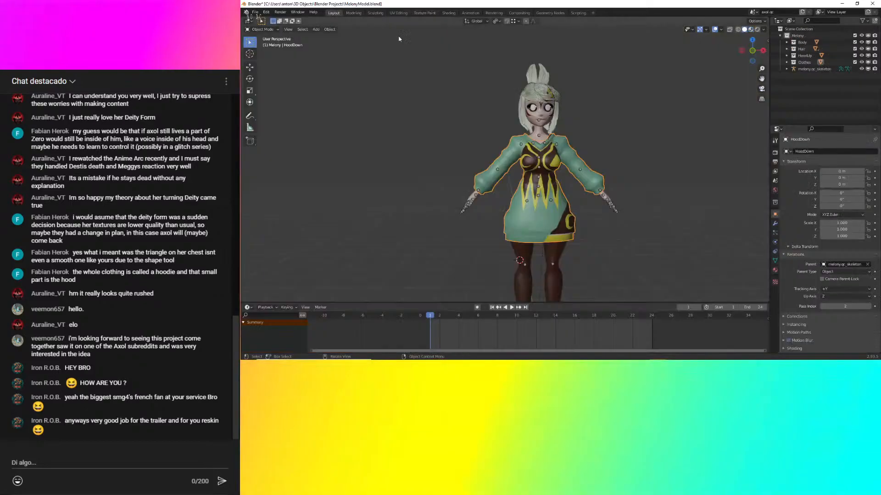
Examine the deity outfit from several sides, run the timeline playback and return it to frame 1.
middle_click_drag(607, 155, 617, 140)
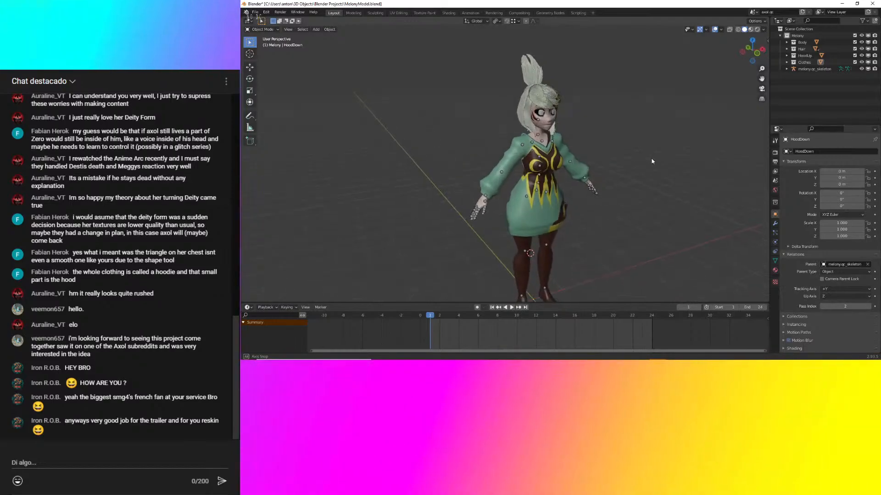
scroll(615, 140, "up", 5)
scroll(580, 136, "down", 6)
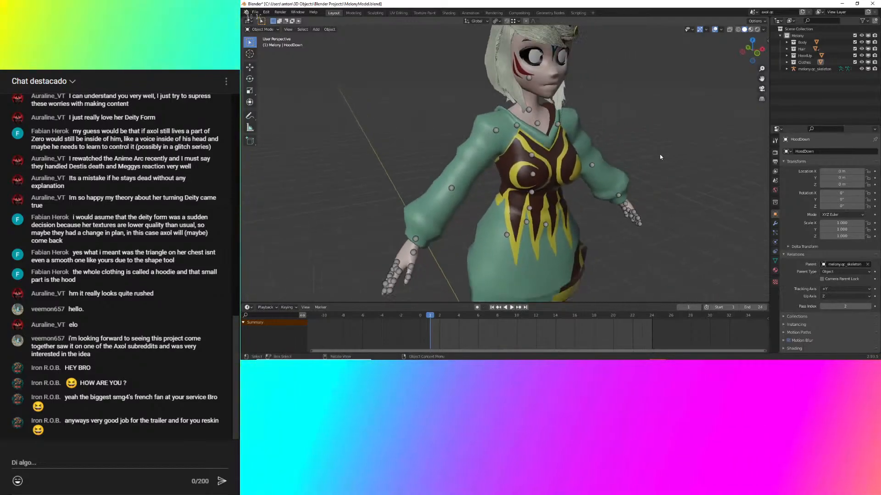
key("space")
left_click_drag(532, 323, 430, 324)
middle_click_drag(485, 205, 417, 186)
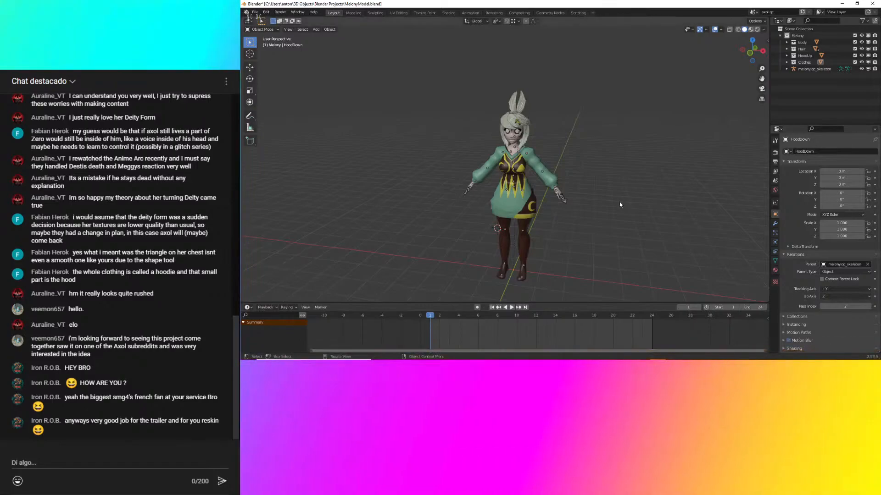
Examine the character's outfit, face and hair up close from the front and side.
scroll(619, 204, "up", 6)
scroll(619, 205, "down", 3)
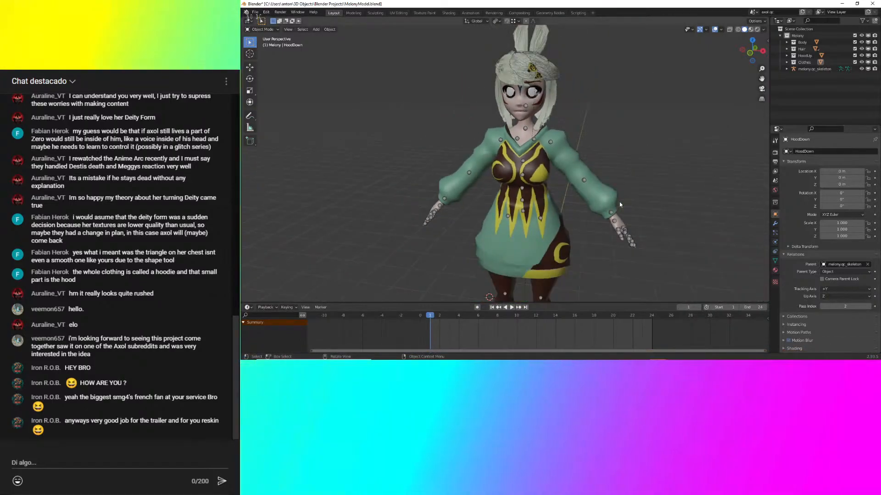
middle_click_drag(619, 204, 524, 223)
scroll(483, 86, "up", 3)
middle_click_drag(483, 95, 589, 147, "shift")
scroll(524, 240, "up", 3)
middle_click_drag(510, 120, 564, 223, "shift")
scroll(564, 223, "down", 3)
Try moving the swept front hair piece away from the head, and cancel the move.
left_click(550, 149)
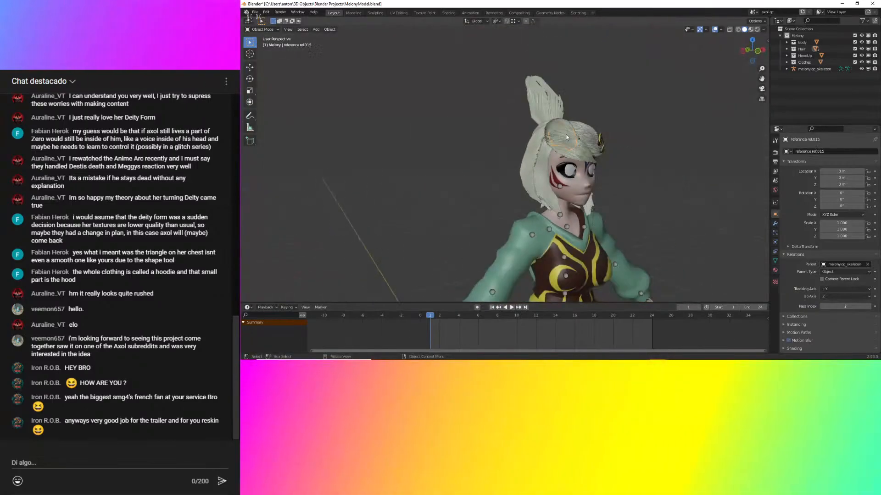
middle_click_drag(670, 161, 632, 146)
key("g")
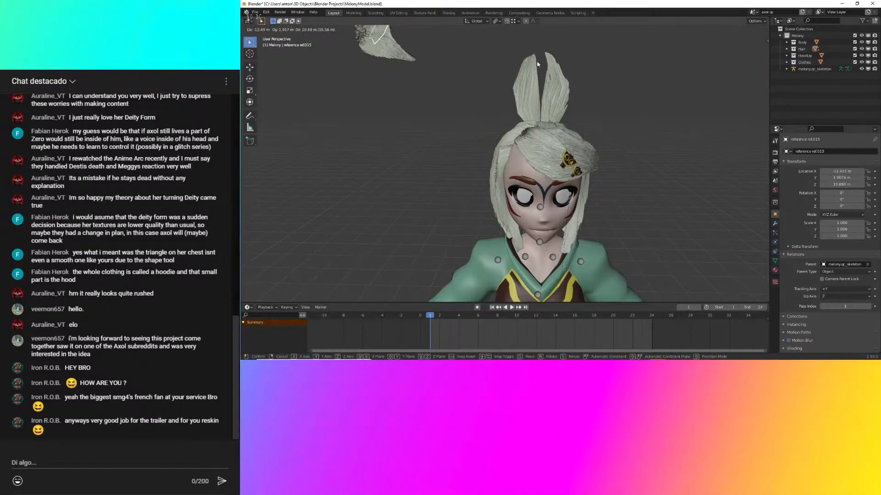
right_click(510, 39)
Try moving the other front fringe piece away from the head, and undo the move.
left_click(552, 174)
key("g")
left_click(707, 112)
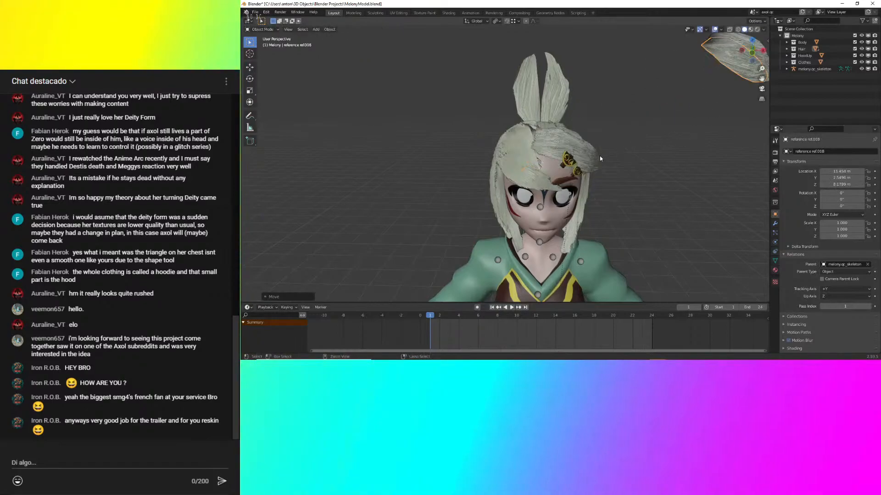
key("ctrl+z")
Try moving the swept front hair piece and the side strand beneath it off the head, and undo the moves.
left_click(501, 153)
middle_click_drag(590, 212, 590, 203)
key("g")
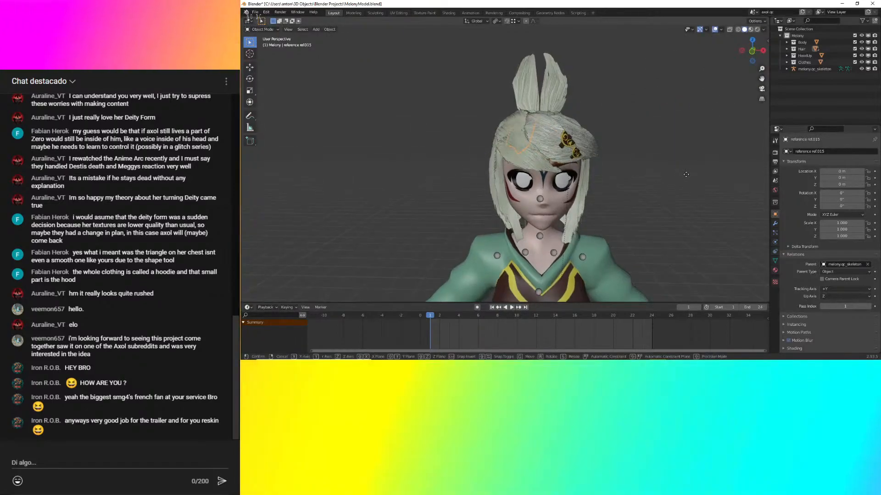
left_click(351, 125)
scroll(506, 155, "down", 1)
left_click(506, 152)
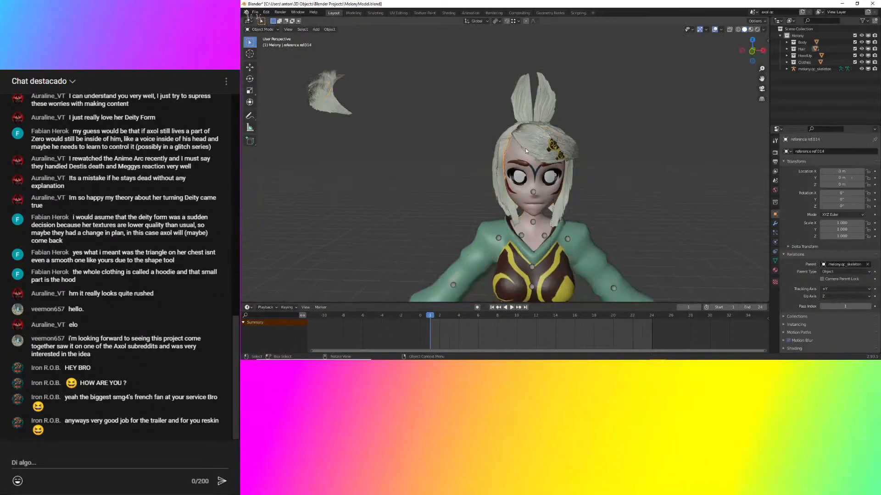
middle_click_drag(605, 197, 670, 196)
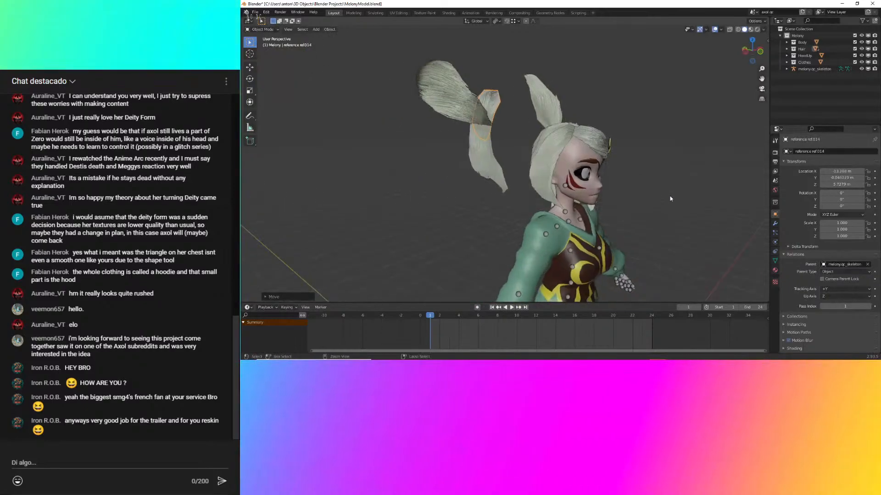
key("ctrl+z")
key("ctrl+z")
key("ctrl+z")
key("ctrl+z")
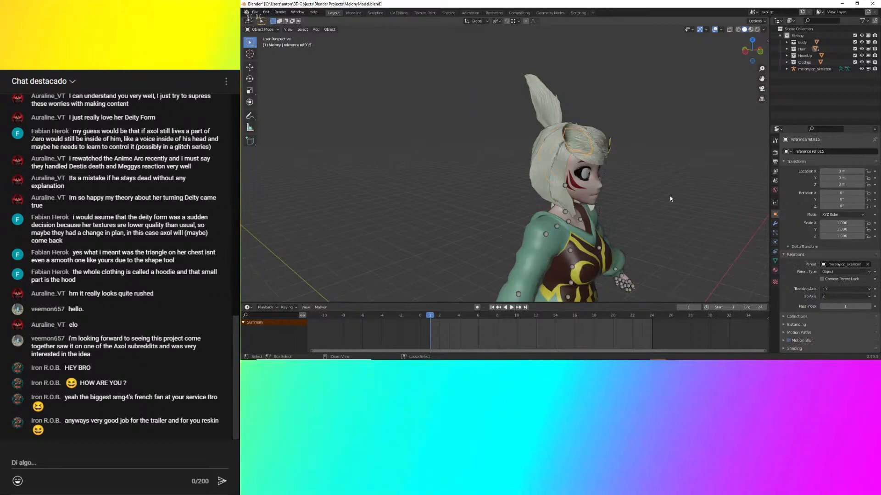
Try moving the large hair piece on the side of the head, and cancel the move.
scroll(621, 140, "up", 5)
middle_click_drag(583, 137, 546, 189)
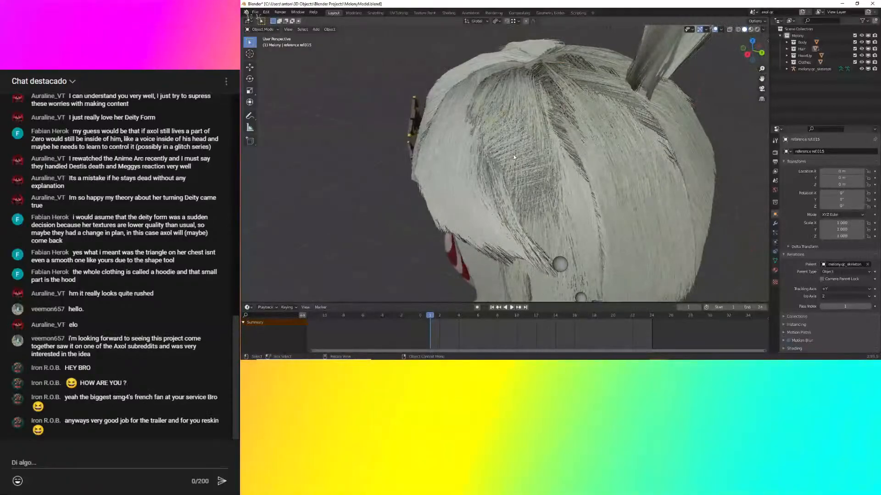
middle_click_drag(513, 155, 515, 184)
middle_click_drag(466, 216, 566, 181)
key("g")
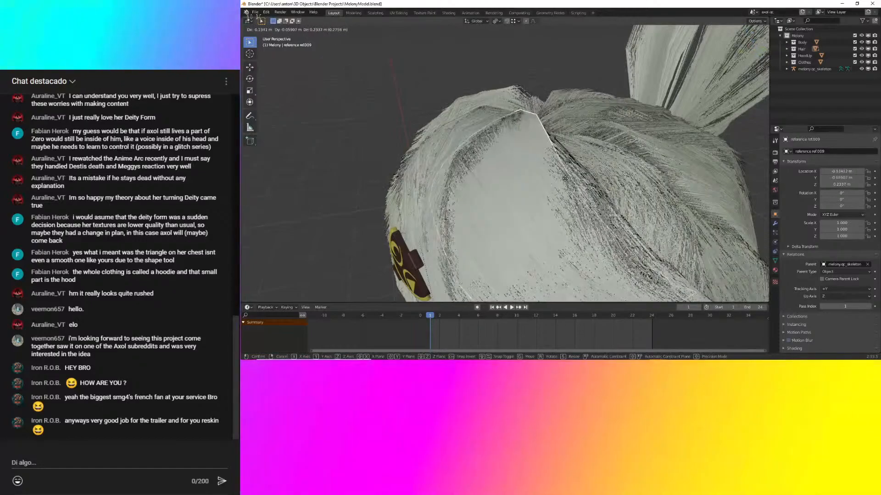
right_click(554, 167)
Try pulling the front and side hair pieces off the head and setting them out to one side.
scroll(555, 166, "down", 7)
middle_click_drag(555, 166, 637, 177)
key("g")
left_click(501, 173)
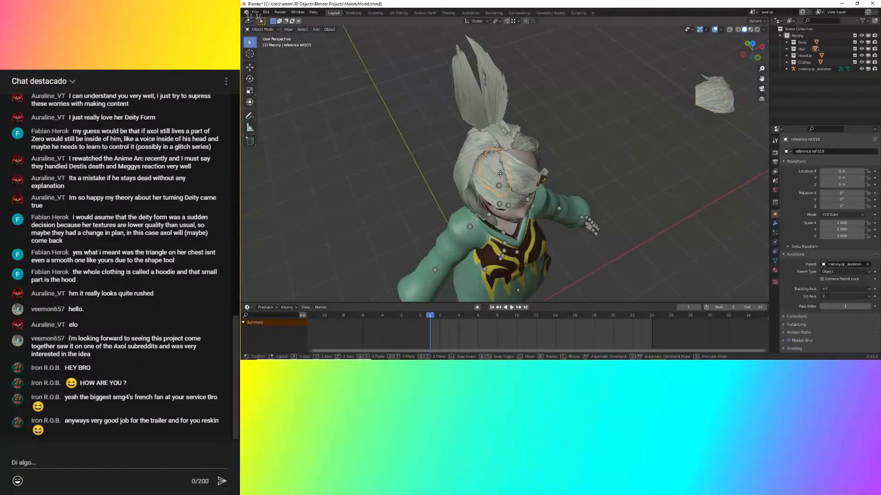
key("g")
left_click(734, 119)
left_click(512, 166)
key("g")
left_click(765, 113)
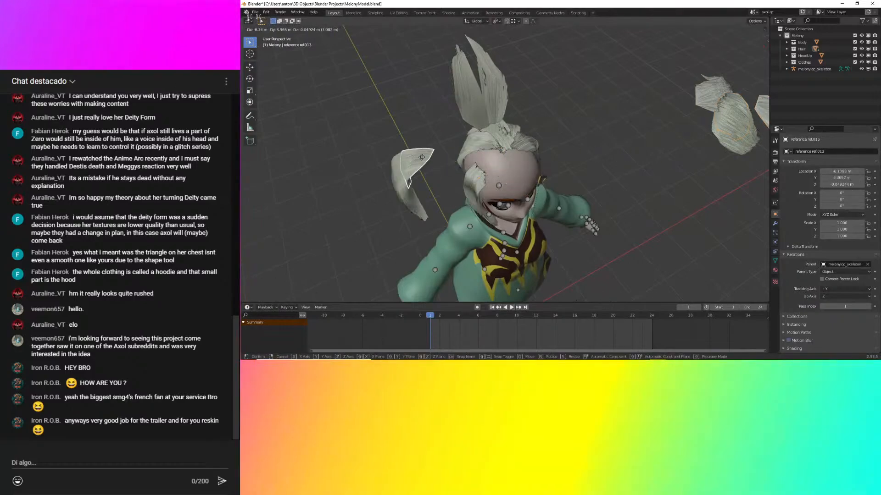
Try moving the remaining side strands and back hair pieces away from the head on both sides.
left_click(337, 157)
left_click(472, 174)
key("g")
left_click(344, 174)
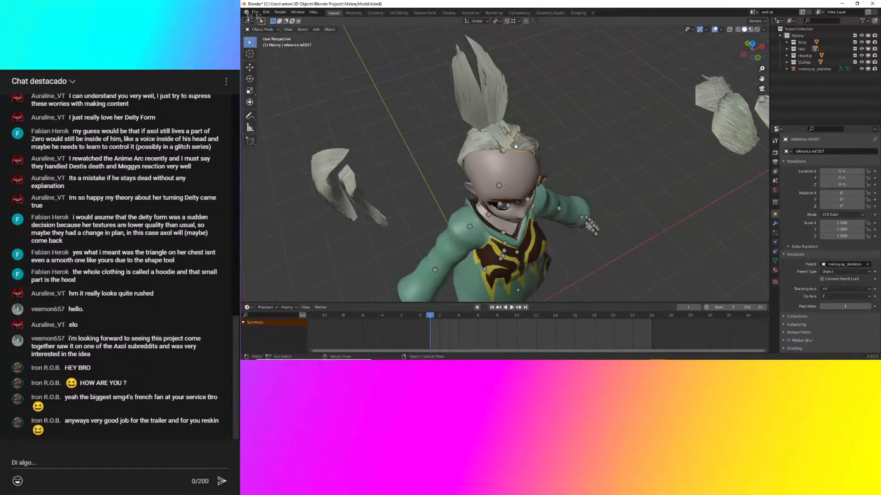
key("g")
left_click(664, 108)
left_click(514, 139)
key("g")
left_click(644, 99)
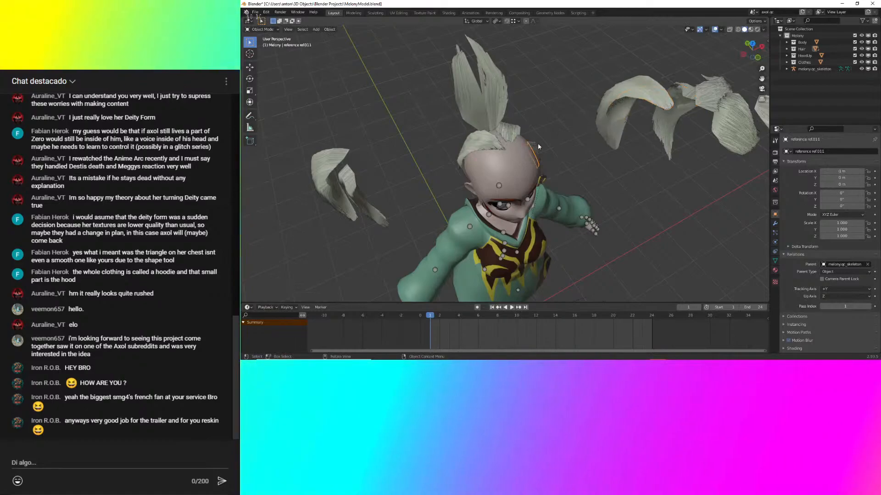
Try moving the small temple hair piece off the head, and reset its location.
middle_click_drag(548, 133, 569, 140)
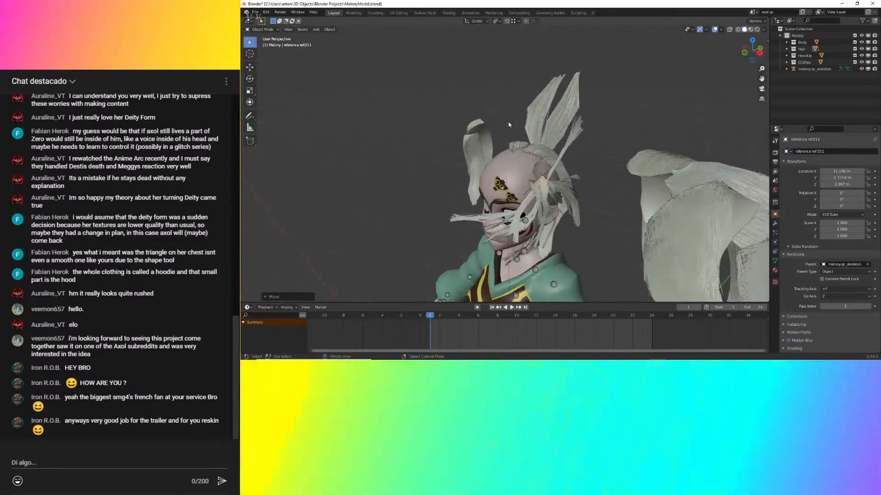
key("g")
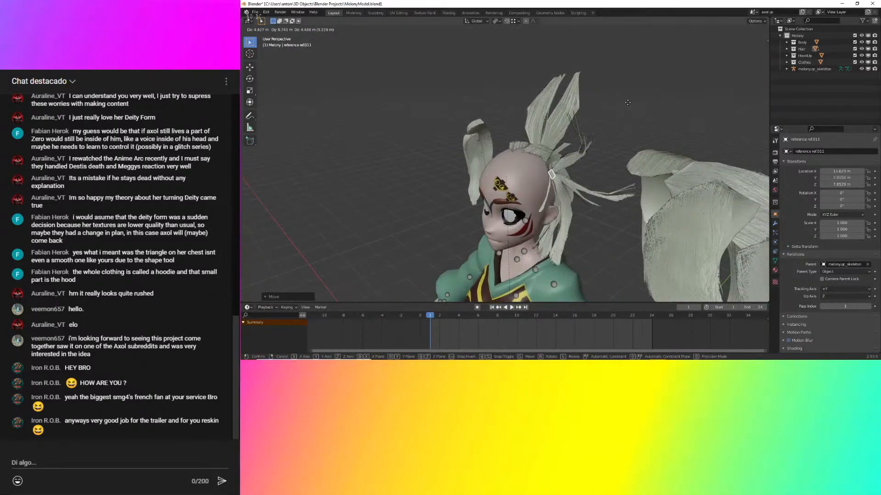
left_click(641, 155)
key("alt+g")
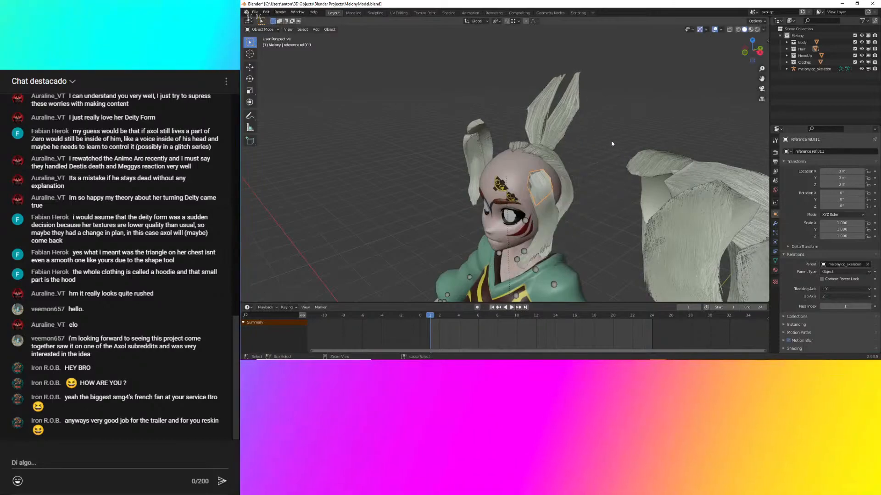
Try applying and removing the temple hair piece's Shrinkwrap modifier, undoing each change.
left_click(775, 224)
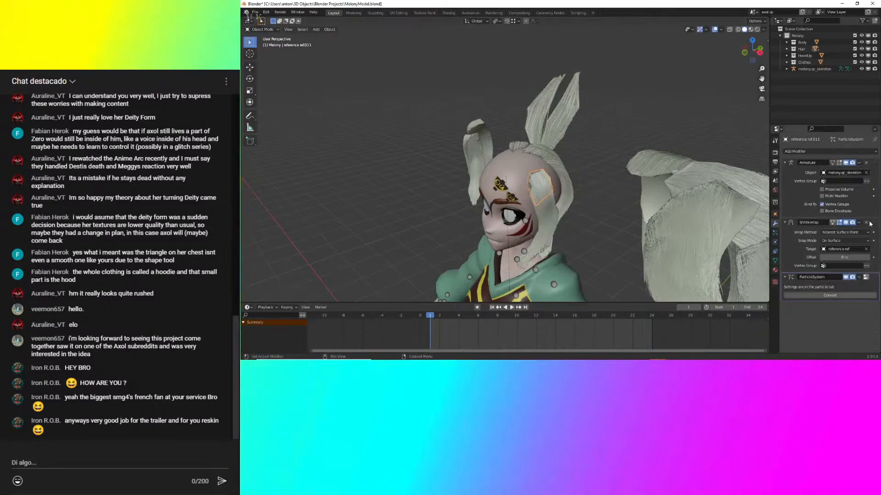
left_click(844, 230)
middle_click_drag(550, 174, 607, 160)
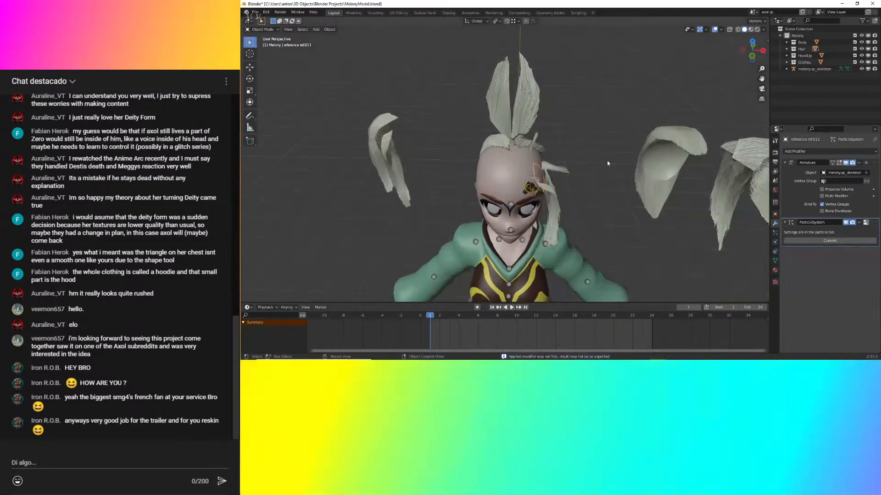
key("ctrl+z")
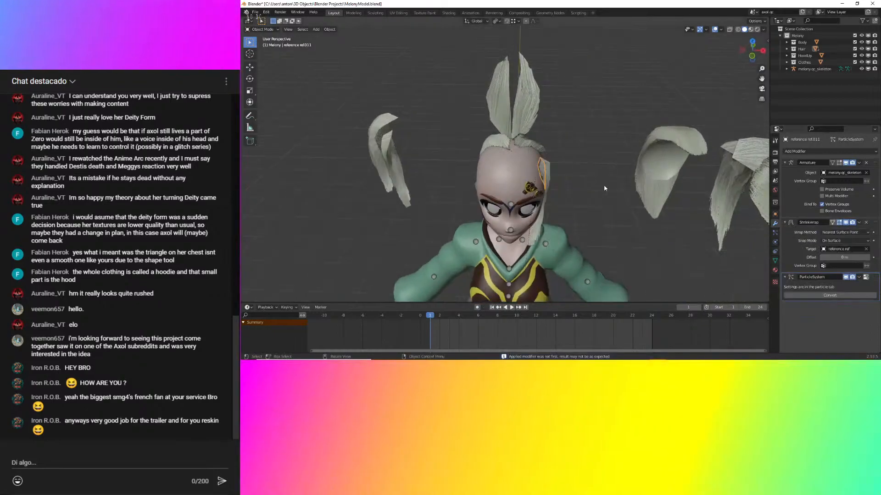
left_click(866, 222)
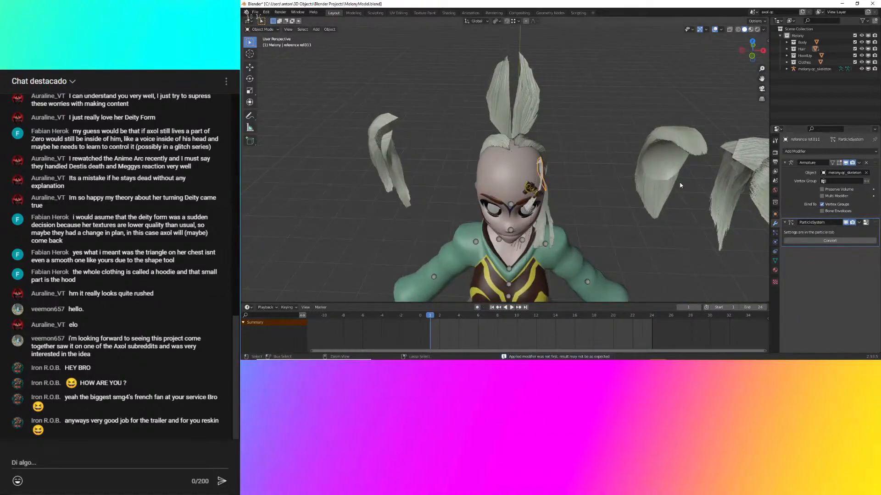
key("ctrl+z")
Try moving the temple hair piece and the last two crown pieces away to bare the head.
key("g")
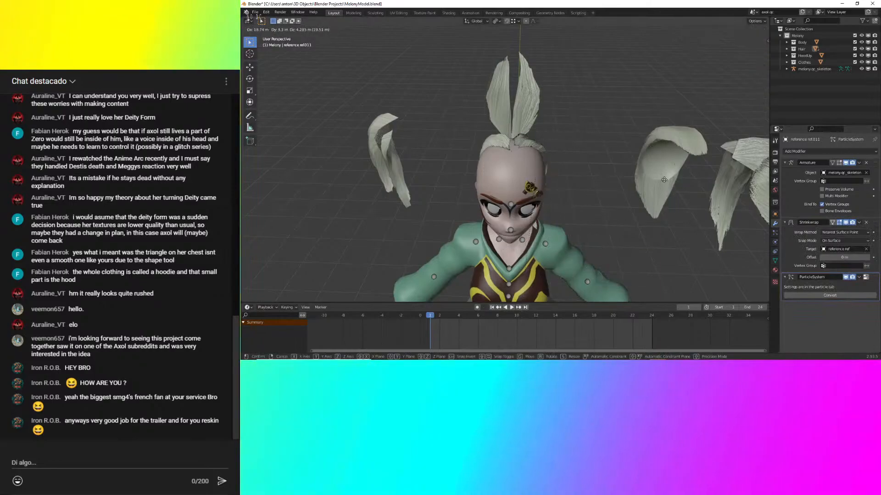
middle_click_drag(672, 222, 661, 257)
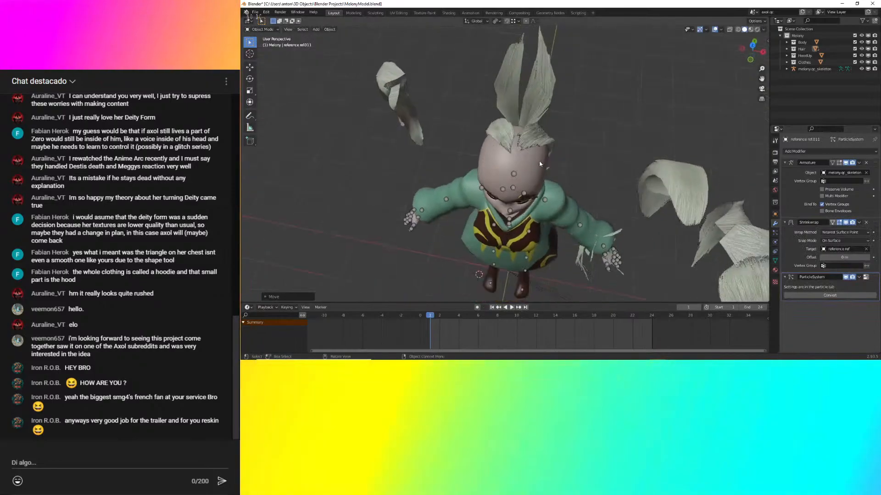
left_click(538, 140)
key("g")
left_click(711, 84)
left_click(506, 135)
key("g")
left_click(353, 84)
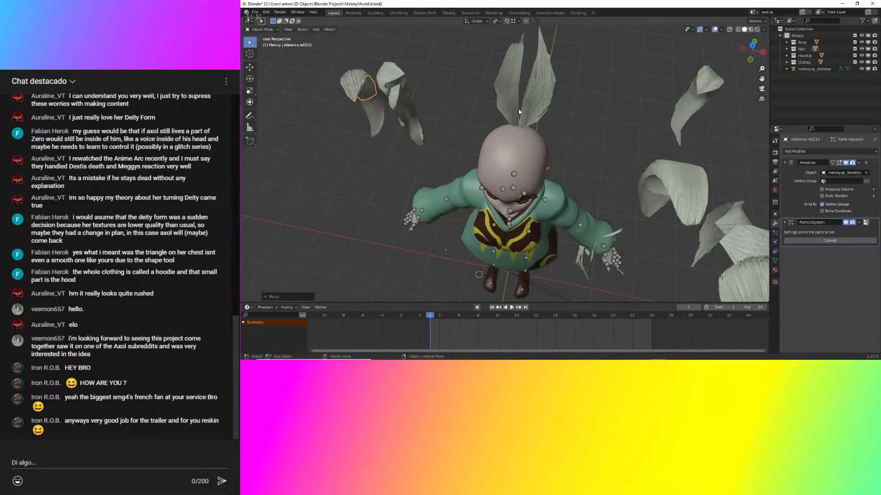
Try moving the upright hair on top of the head, and undo all the hair piece moves.
left_click(519, 110)
key("g")
left_click(488, 37)
key("ctrl+z")
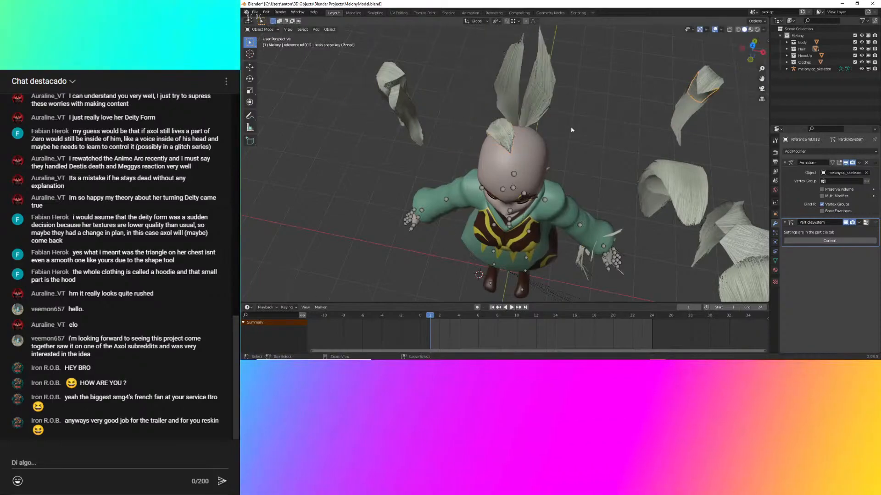
key("ctrl+z")
key("ctrl+z")
key("ctrl+z")
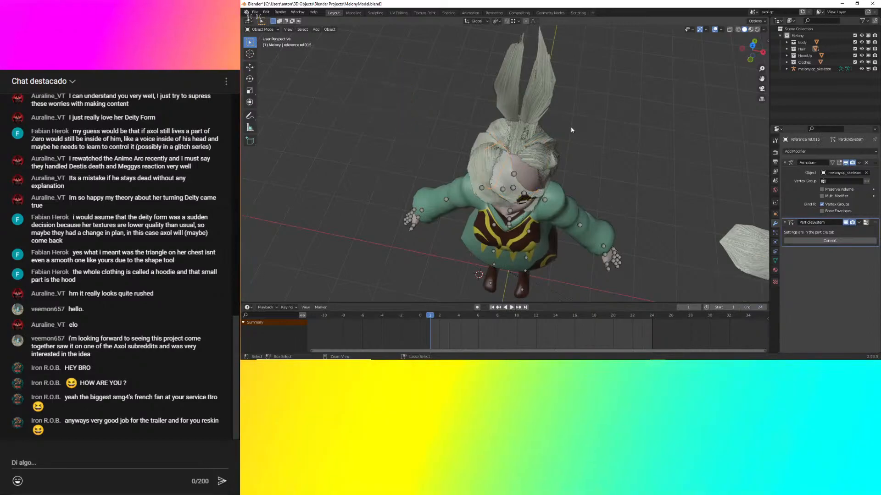
Examine the front hair piece's particle system settings and how its strands cover the head.
middle_click_drag(645, 197, 689, 166)
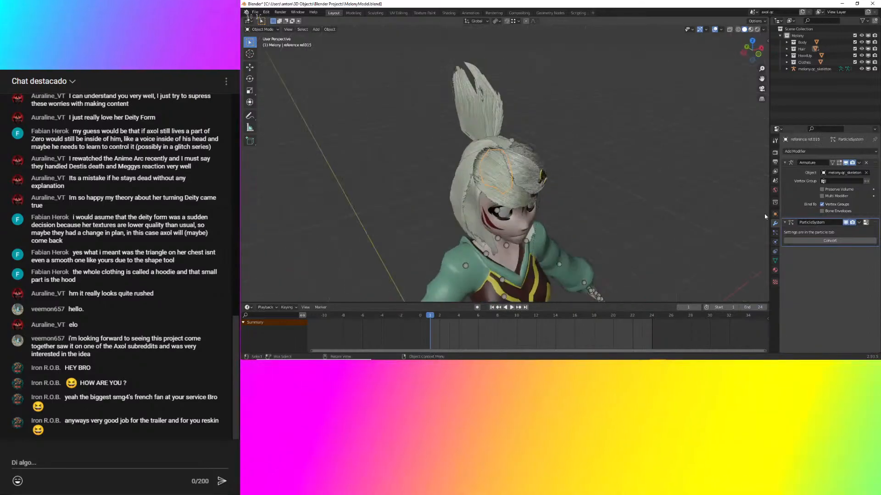
left_click(775, 233)
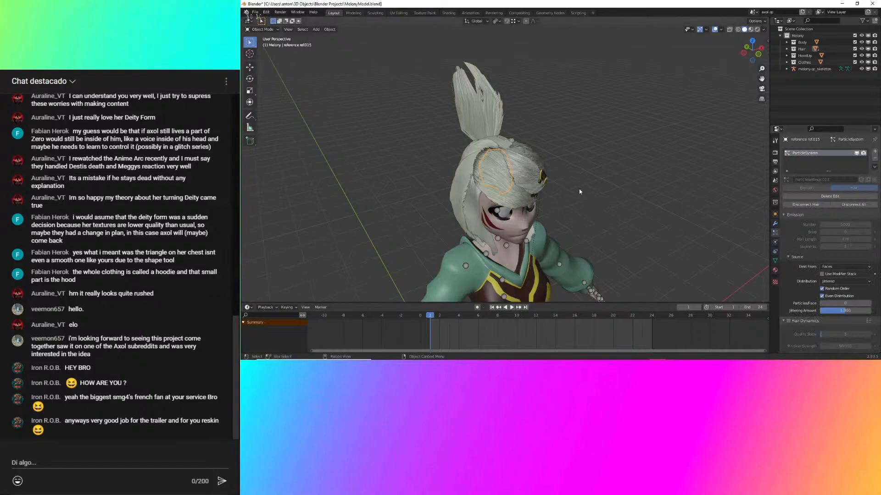
scroll(579, 192, "up", 3)
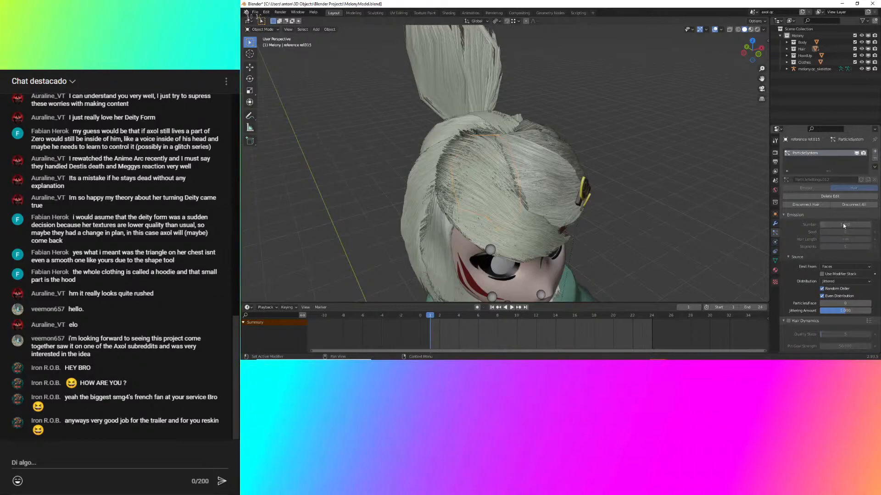
middle_click_drag(618, 175, 567, 197)
middle_click_drag(554, 205, 556, 256)
scroll(558, 234, "down", 4)
middle_click_drag(491, 252, 416, 227)
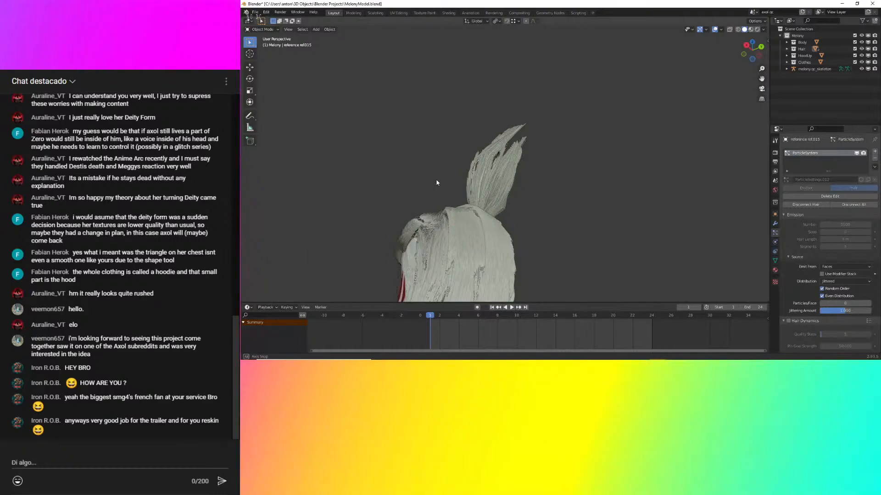
Examine the strand density of the tall upright hair tufts up close, and return to the head.
middle_click_drag(435, 181, 511, 250)
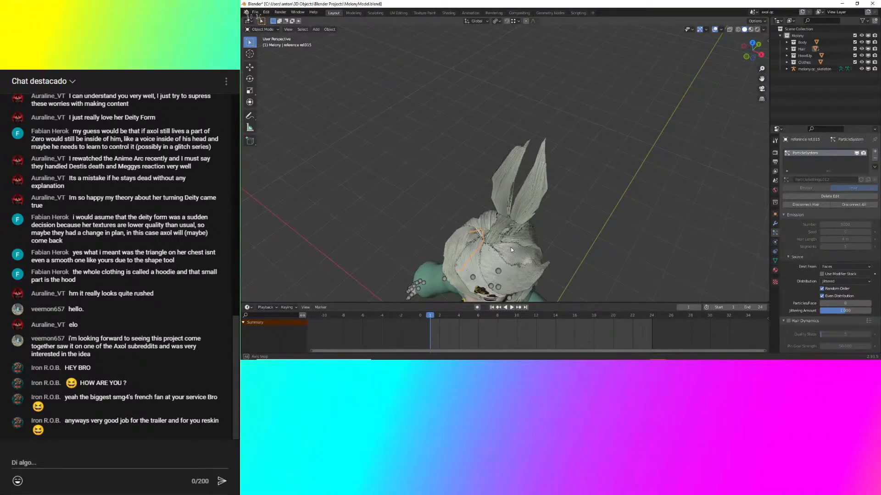
middle_click_drag(511, 248, 616, 159)
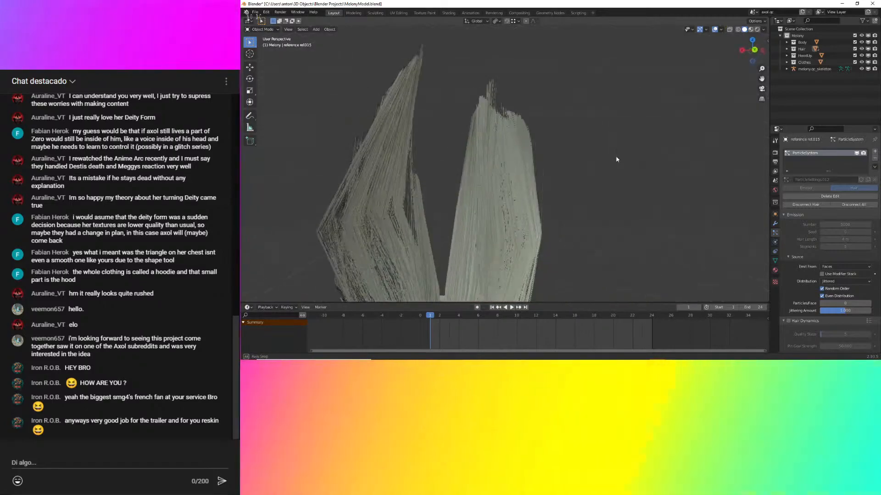
middle_click_drag(522, 187, 552, 191)
scroll(555, 174, "up", 10)
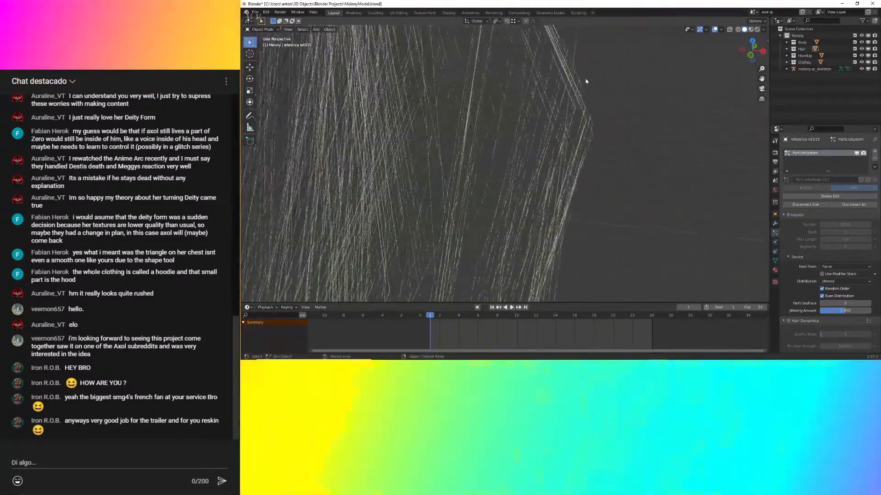
scroll(532, 264, "down", 5)
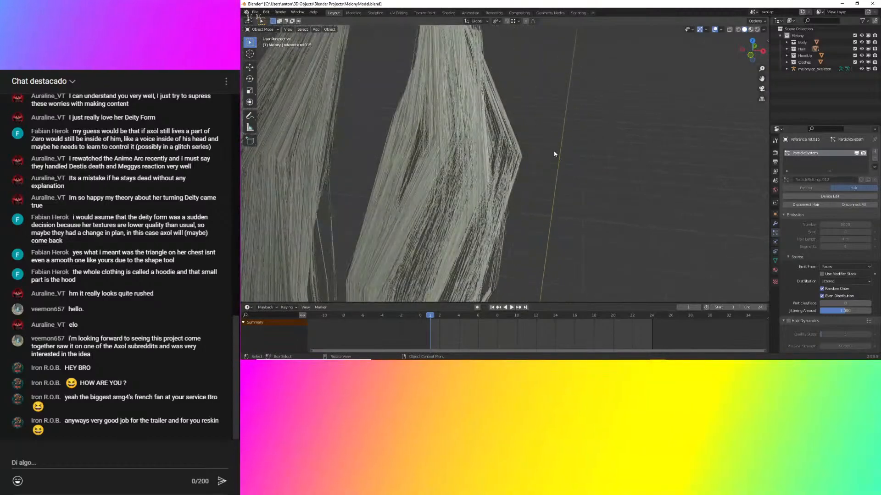
scroll(472, 192, "down", 6)
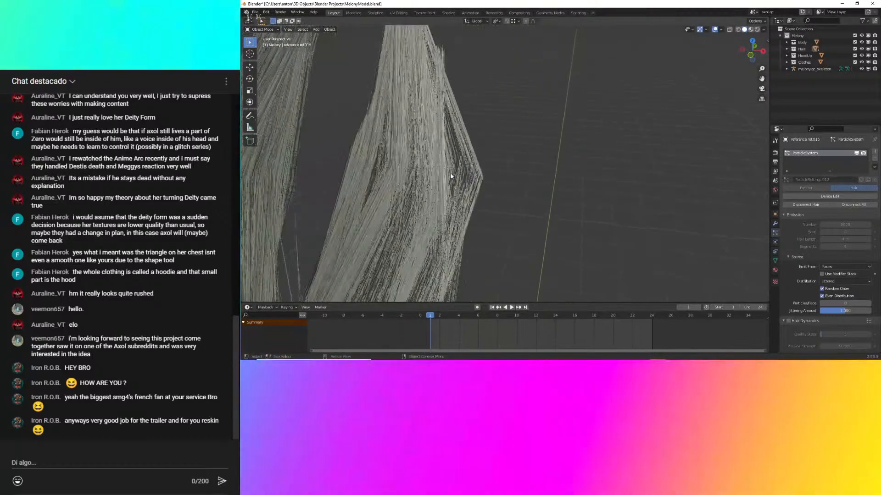
middle_click_drag(502, 247, 510, 102, "shift")
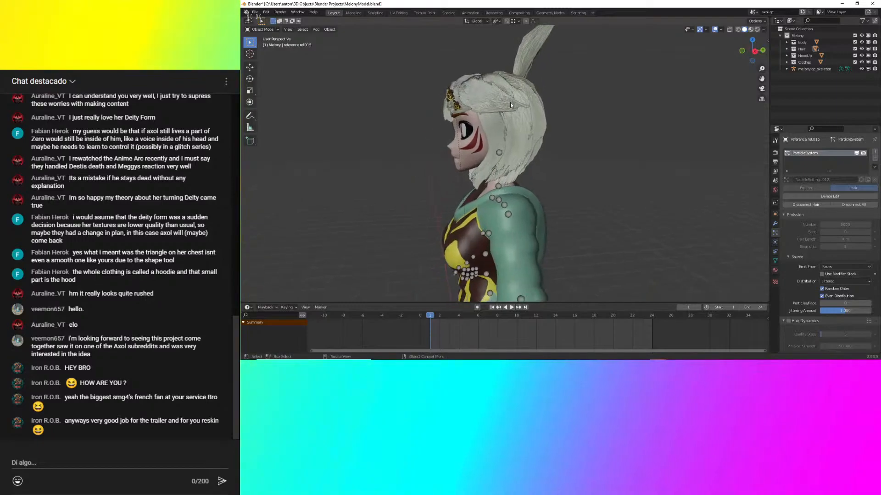
Examine the character's mouth and lower face up close.
scroll(522, 165, "up", 7)
middle_click_drag(521, 165, 592, 186, "shift")
middle_click_drag(592, 185, 584, 163)
scroll(488, 199, "up", 8)
middle_click_drag(488, 202, 524, 198)
scroll(521, 197, "down", 6)
scroll(419, 187, "up", 4)
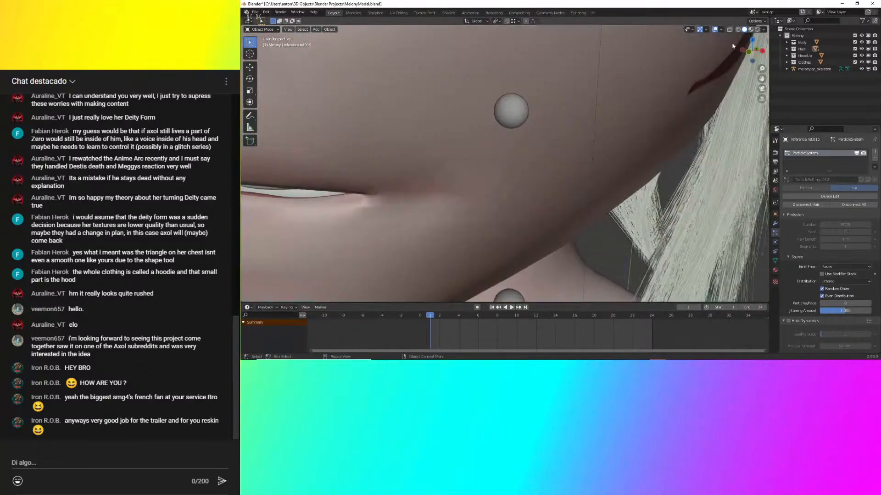
Inspect the mouth and face textures in Material Preview, and return to Solid shading.
left_click(750, 30)
scroll(503, 160, "down", 4)
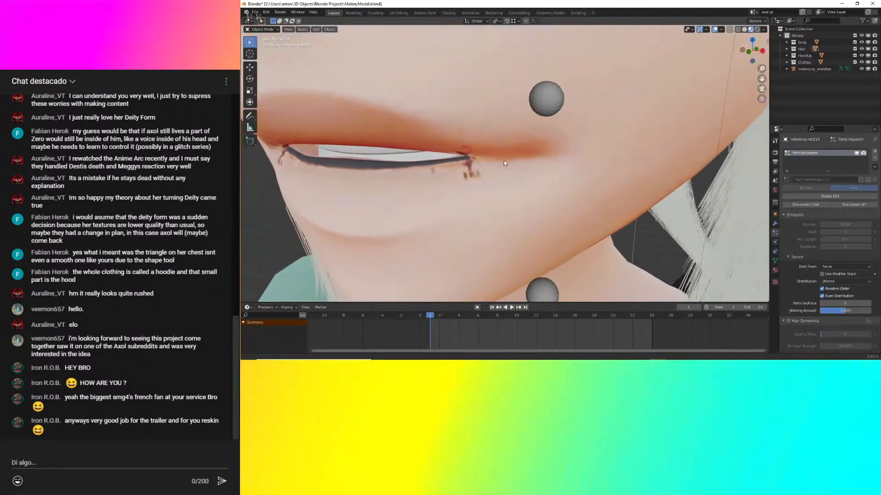
scroll(527, 149, "up", 2)
middle_click_drag(527, 149, 566, 166, "shift")
scroll(513, 163, "down", 5)
scroll(513, 163, "down", 3)
scroll(566, 165, "down", 2)
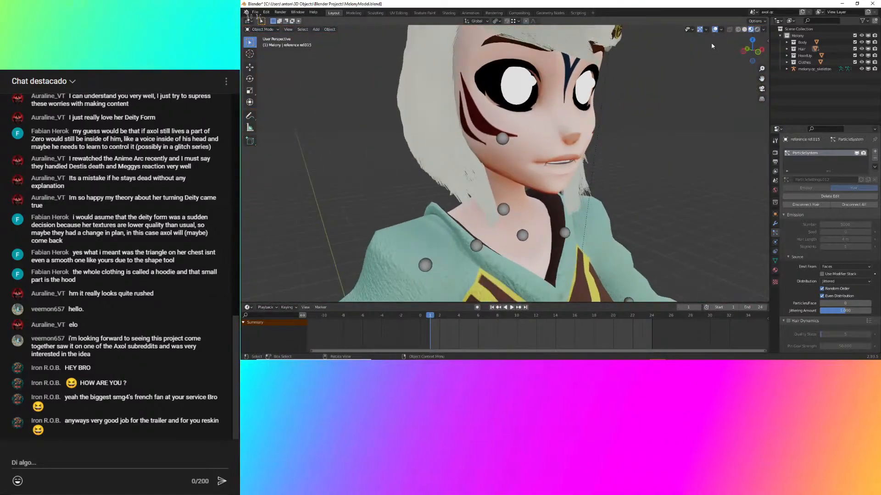
left_click(745, 32)
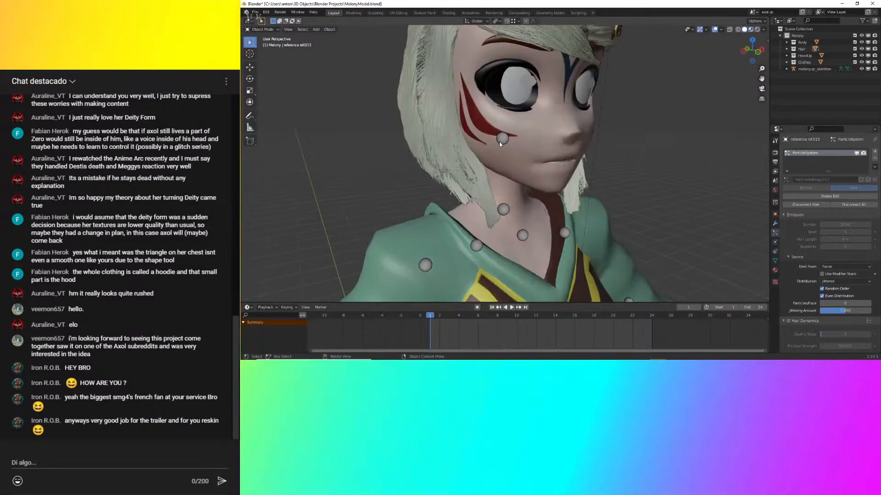
Inspect the HoodDown hoodie mesh around the shoulder in Edit Mode, and return to Object Mode.
scroll(499, 142, "down", 4)
middle_click_drag(499, 142, 581, 139)
middle_click_drag(521, 202, 528, 183)
scroll(491, 147, "up", 9)
middle_click_drag(370, 132, 512, 190, "shift")
left_click(512, 188)
key("Tab")
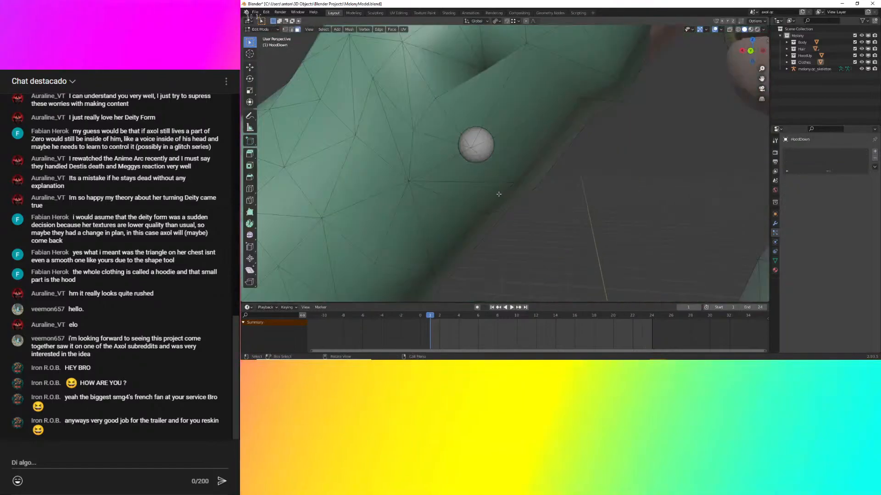
middle_click_drag(456, 182, 571, 164)
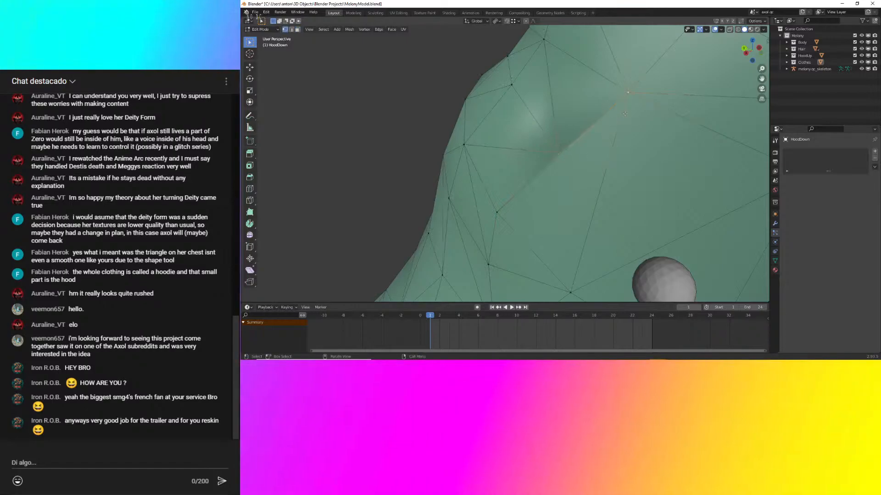
key("Tab")
Examine the edge between the green hoodie and the dark patterned top up close.
scroll(621, 131, "down", 5)
middle_click_drag(598, 147, 659, 65)
scroll(626, 164, "down", 4)
scroll(564, 195, "up", 2)
scroll(547, 167, "down", 5)
scroll(545, 169, "up", 6)
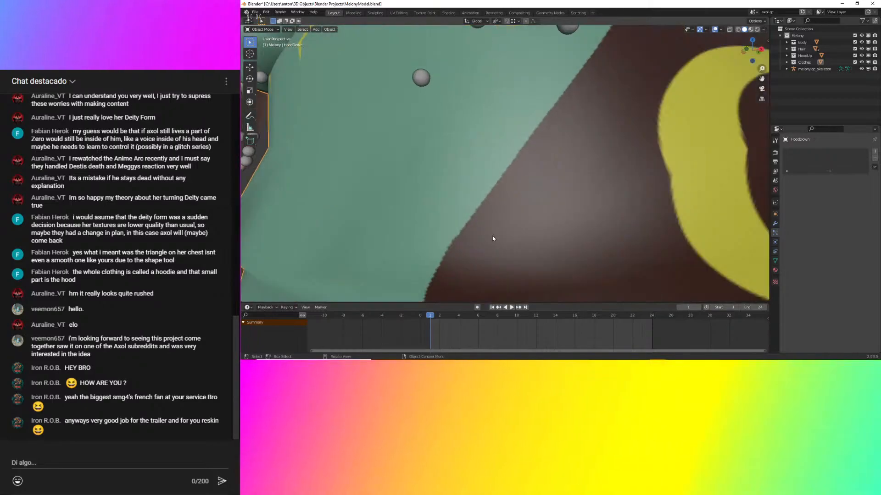
Examine the yellow and dark spiked pattern on the front of the green hoodie up close.
middle_click_drag(492, 236, 569, 188, "shift")
scroll(562, 122, "down", 7)
scroll(569, 187, "up", 3)
scroll(569, 188, "up", 3)
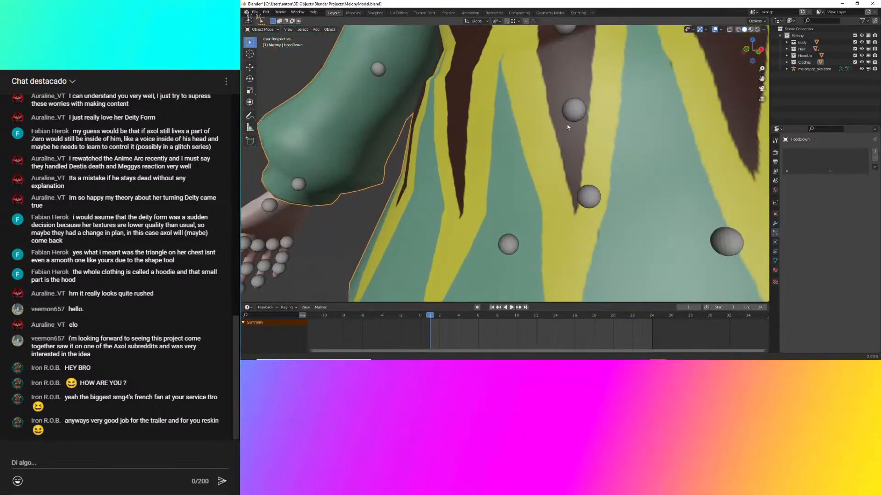
middle_click_drag(567, 125, 619, 171)
scroll(508, 170, "up", 2)
scroll(428, 147, "up", 3)
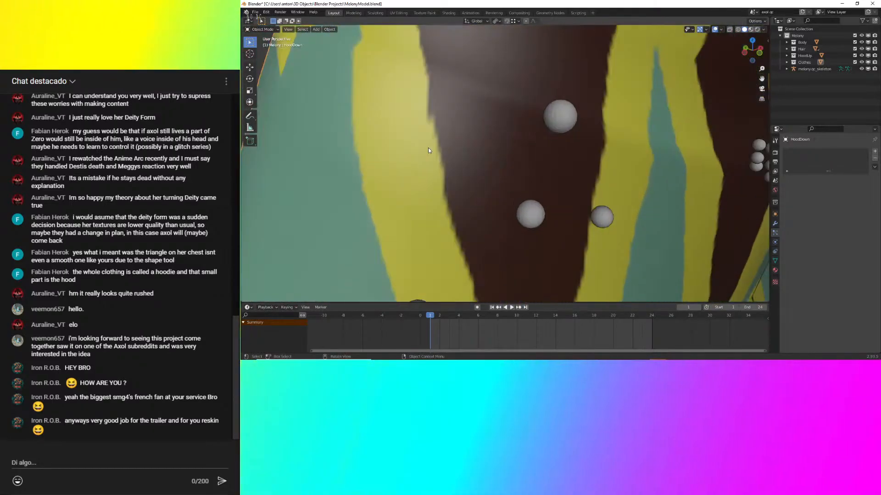
middle_click_drag(428, 147, 483, 166, "shift")
scroll(517, 129, "down", 3)
Inspect the side of the hoodie where the plain green fabric meets the dark and yellow chest pattern.
middle_click_drag(517, 129, 487, 169)
scroll(566, 192, "up", 3)
middle_click_drag(488, 168, 558, 149, "shift")
scroll(526, 111, "down", 3)
scroll(526, 111, "up", 3)
scroll(518, 147, "down", 5)
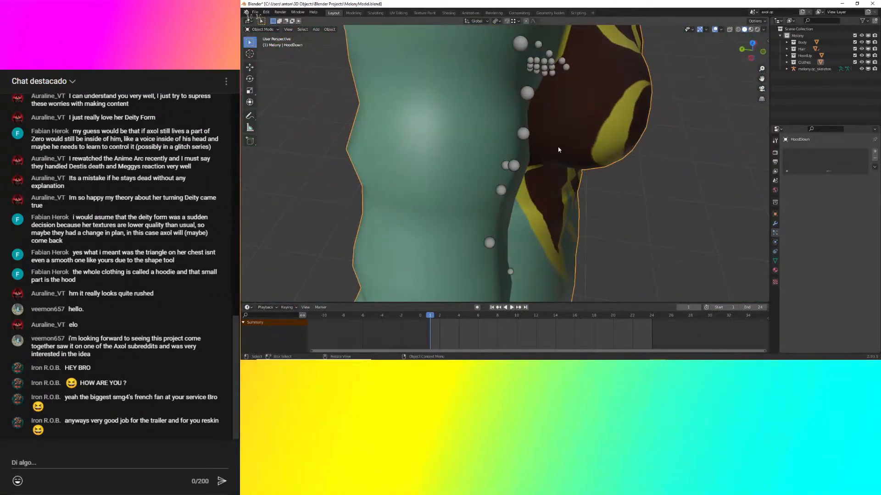
scroll(533, 103, "down", 4)
middle_click_drag(533, 102, 242, 101)
Examine the hoodie's yellow borders between the green and dark areas up close, and review the whole character from the front and side.
scroll(466, 202, "up", 4)
middle_click_drag(487, 93, 536, 144)
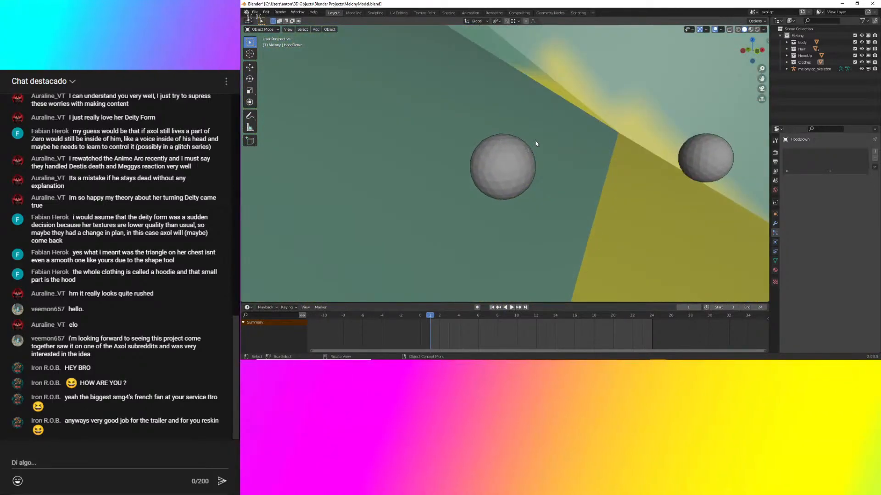
middle_click_drag(530, 55, 487, 142)
scroll(616, 96, "down", 9)
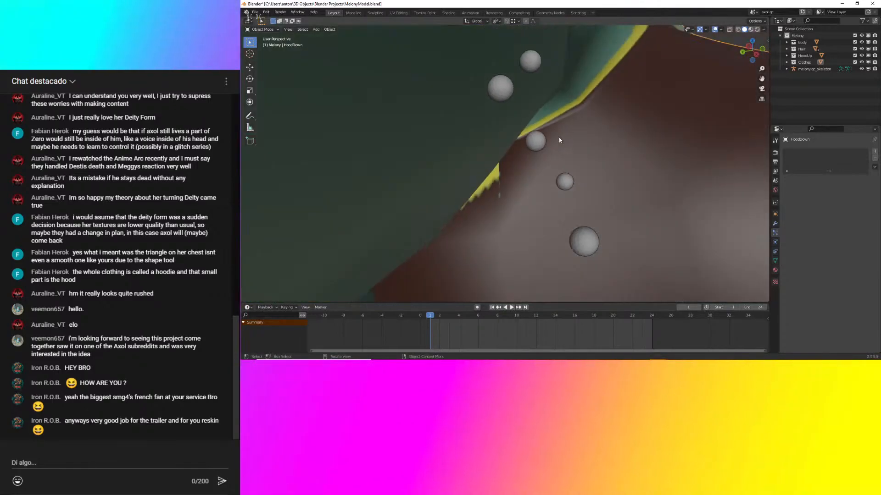
middle_click_drag(515, 218, 528, 200)
scroll(665, 128, "down", 4)
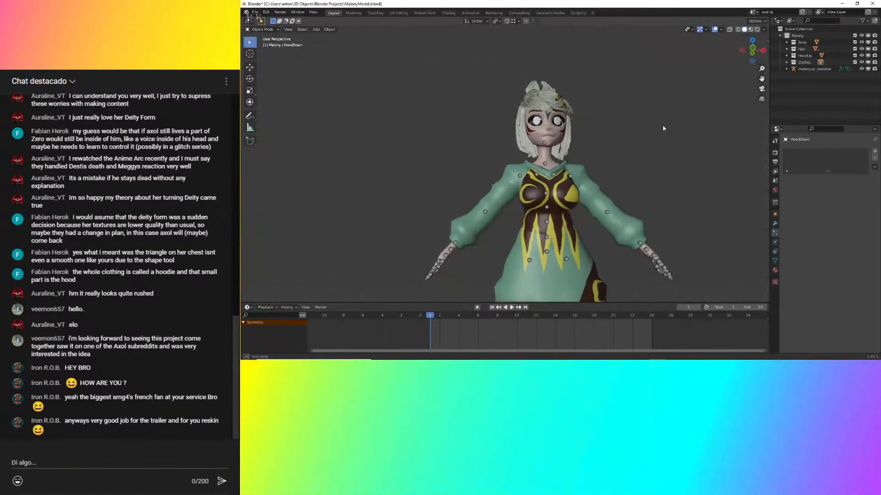
middle_click_drag(663, 124, 685, 141)
scroll(709, 152, "down", 2)
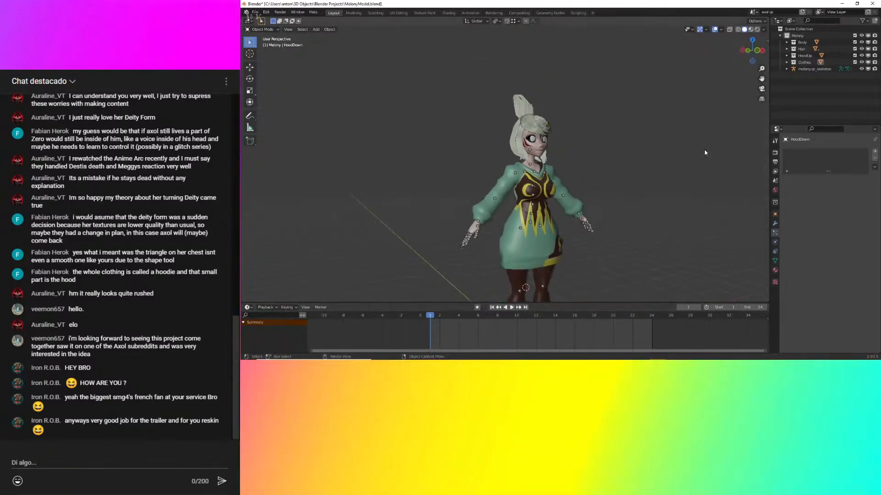